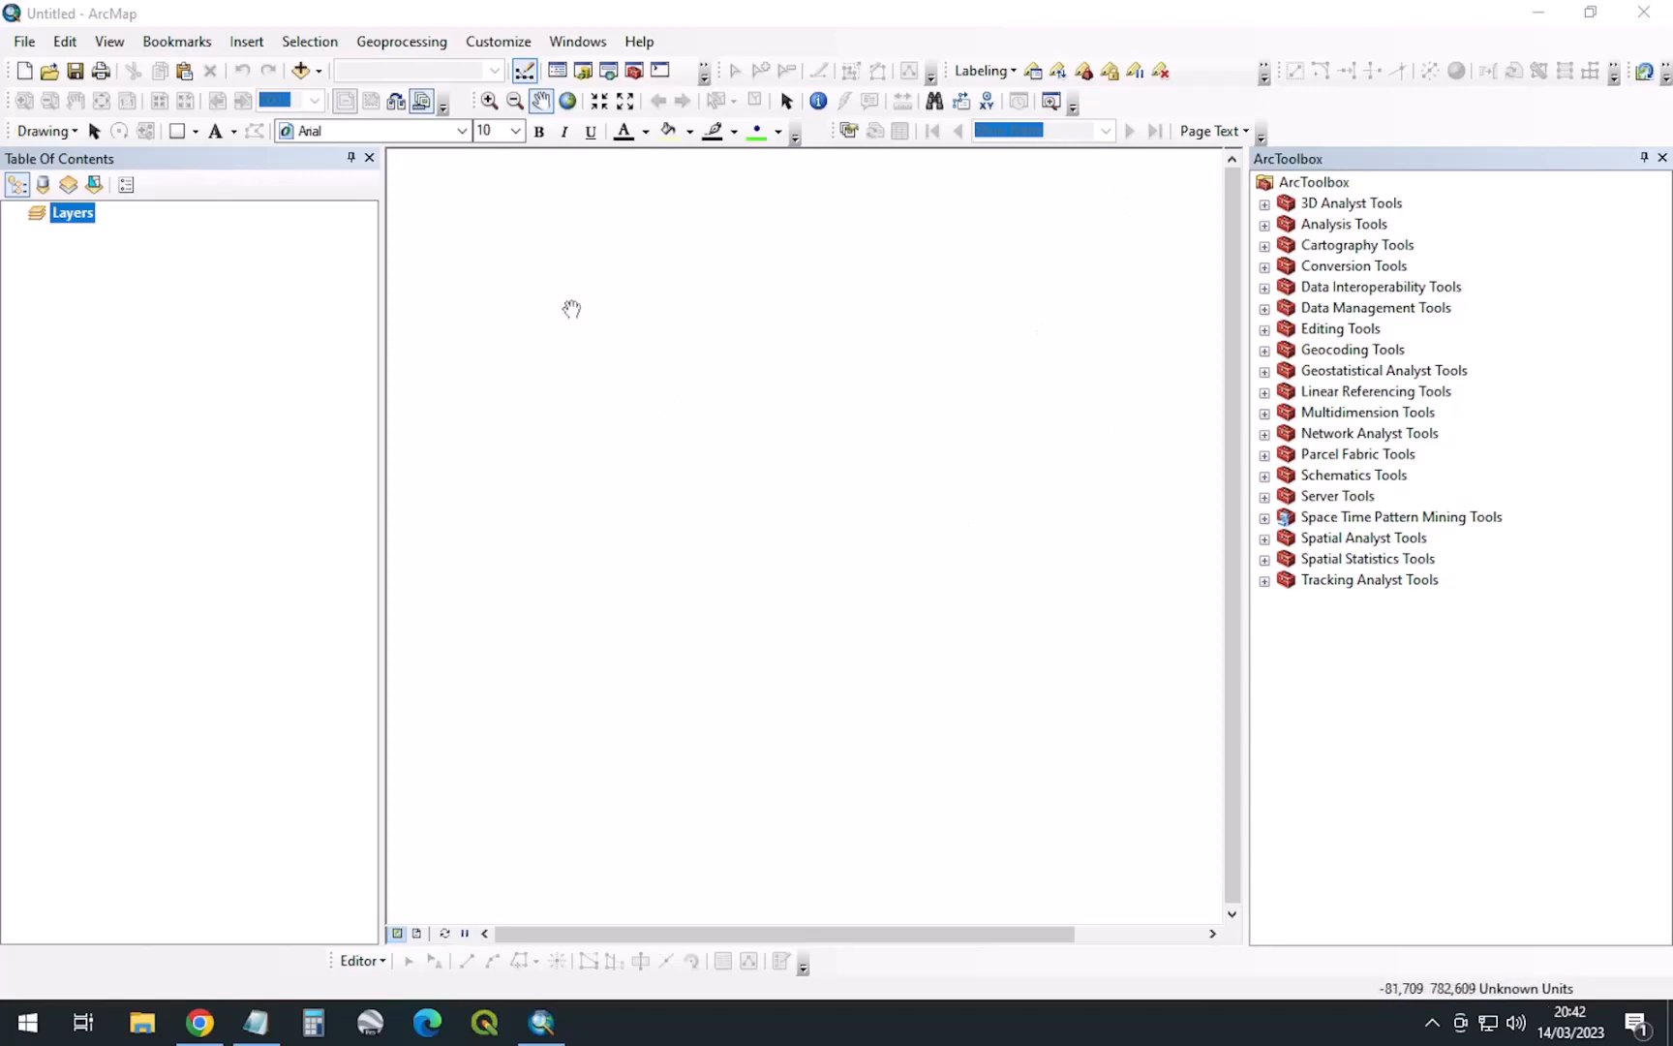
# Close ArcToolbox and search the Layers data frame's coordinate systems for code 4674
pyautogui.click(1662, 158)
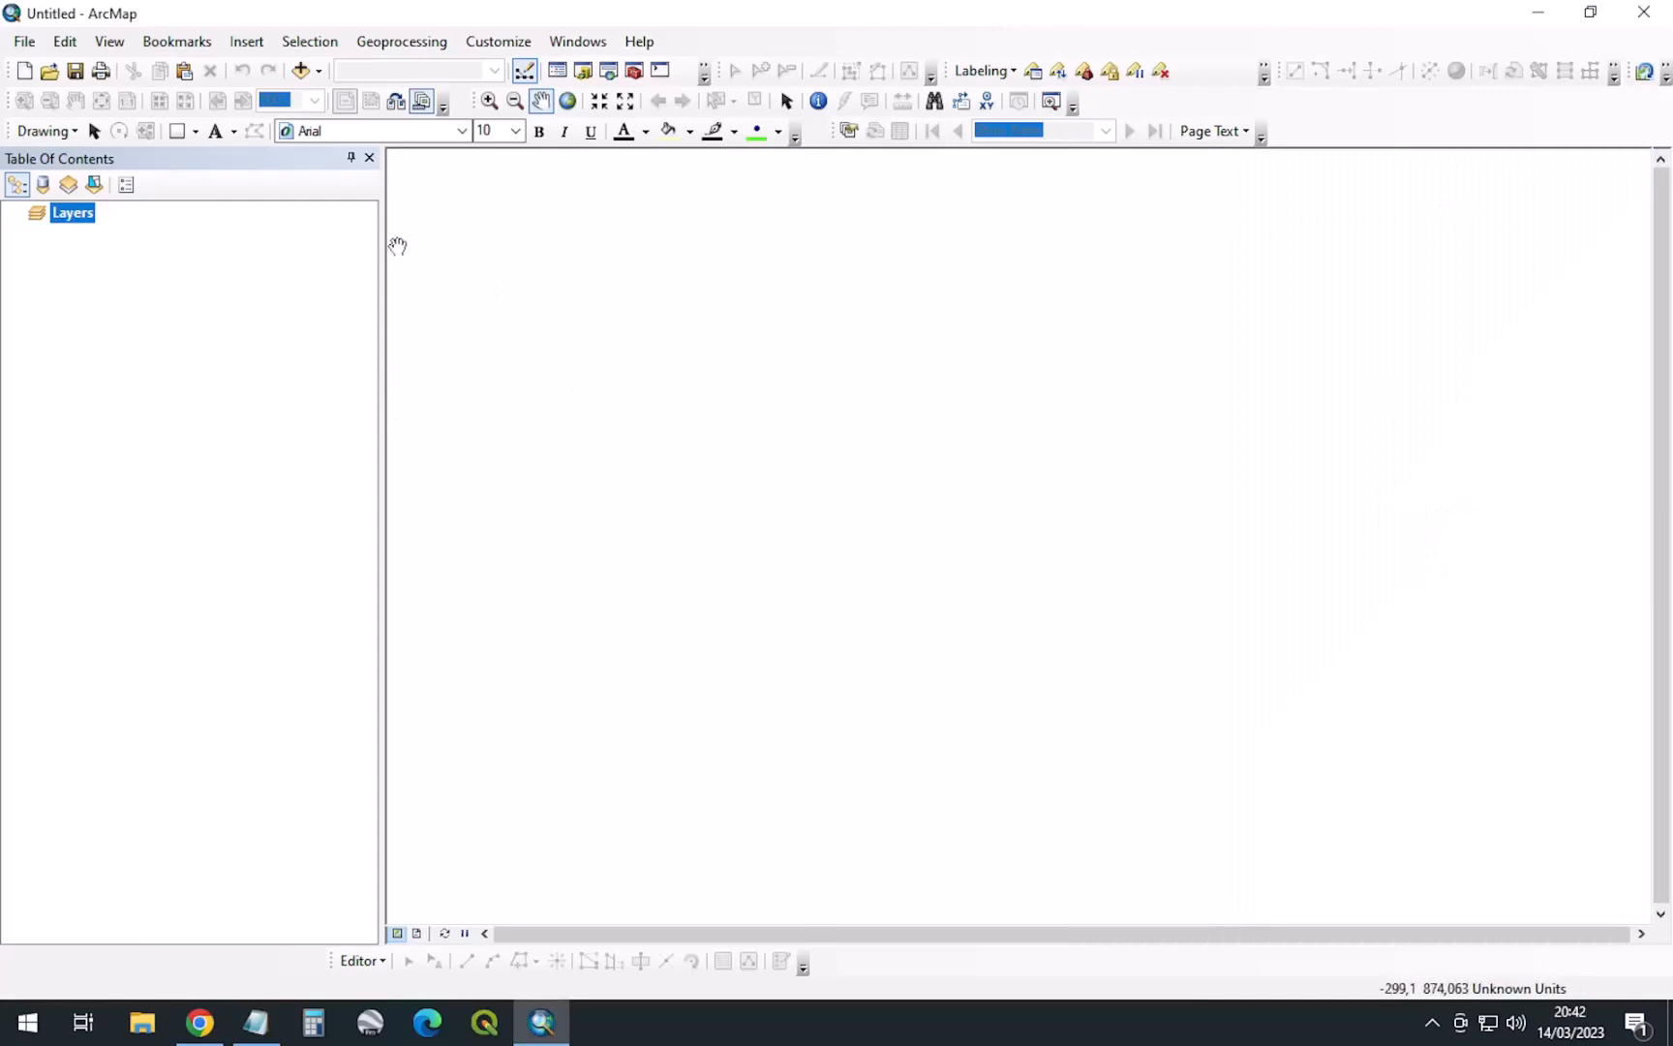
pyautogui.rightClick(81, 223)
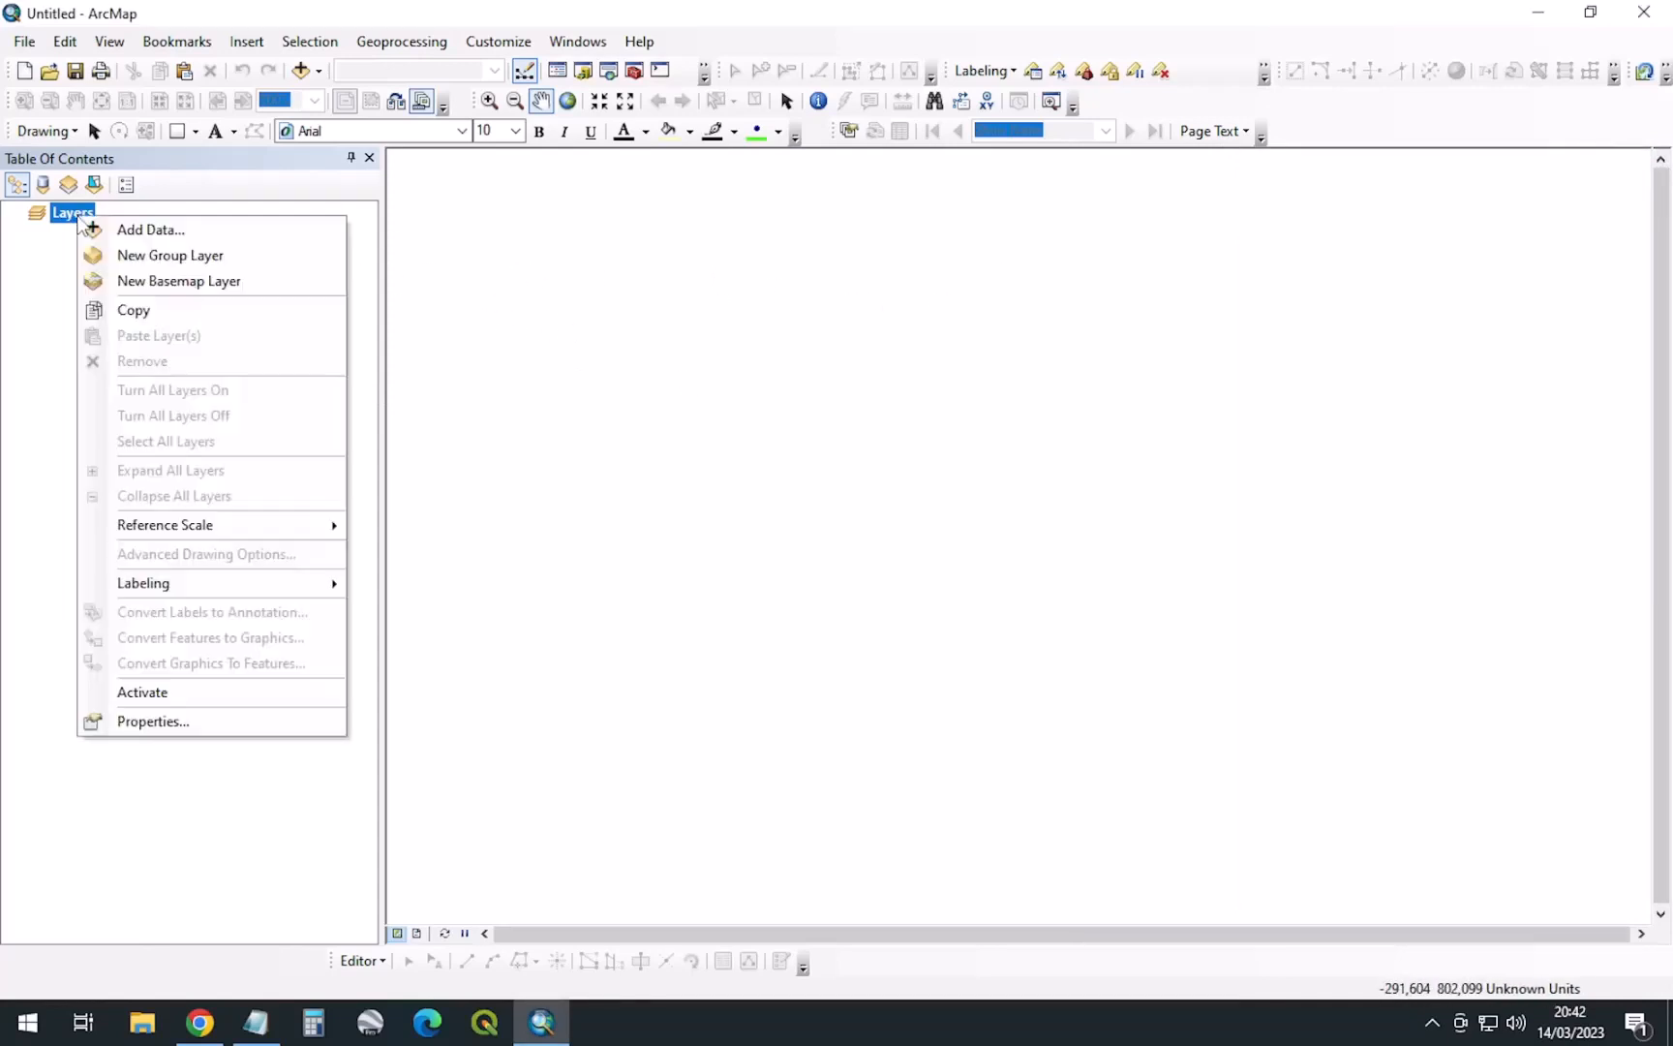
pyautogui.click(150, 721)
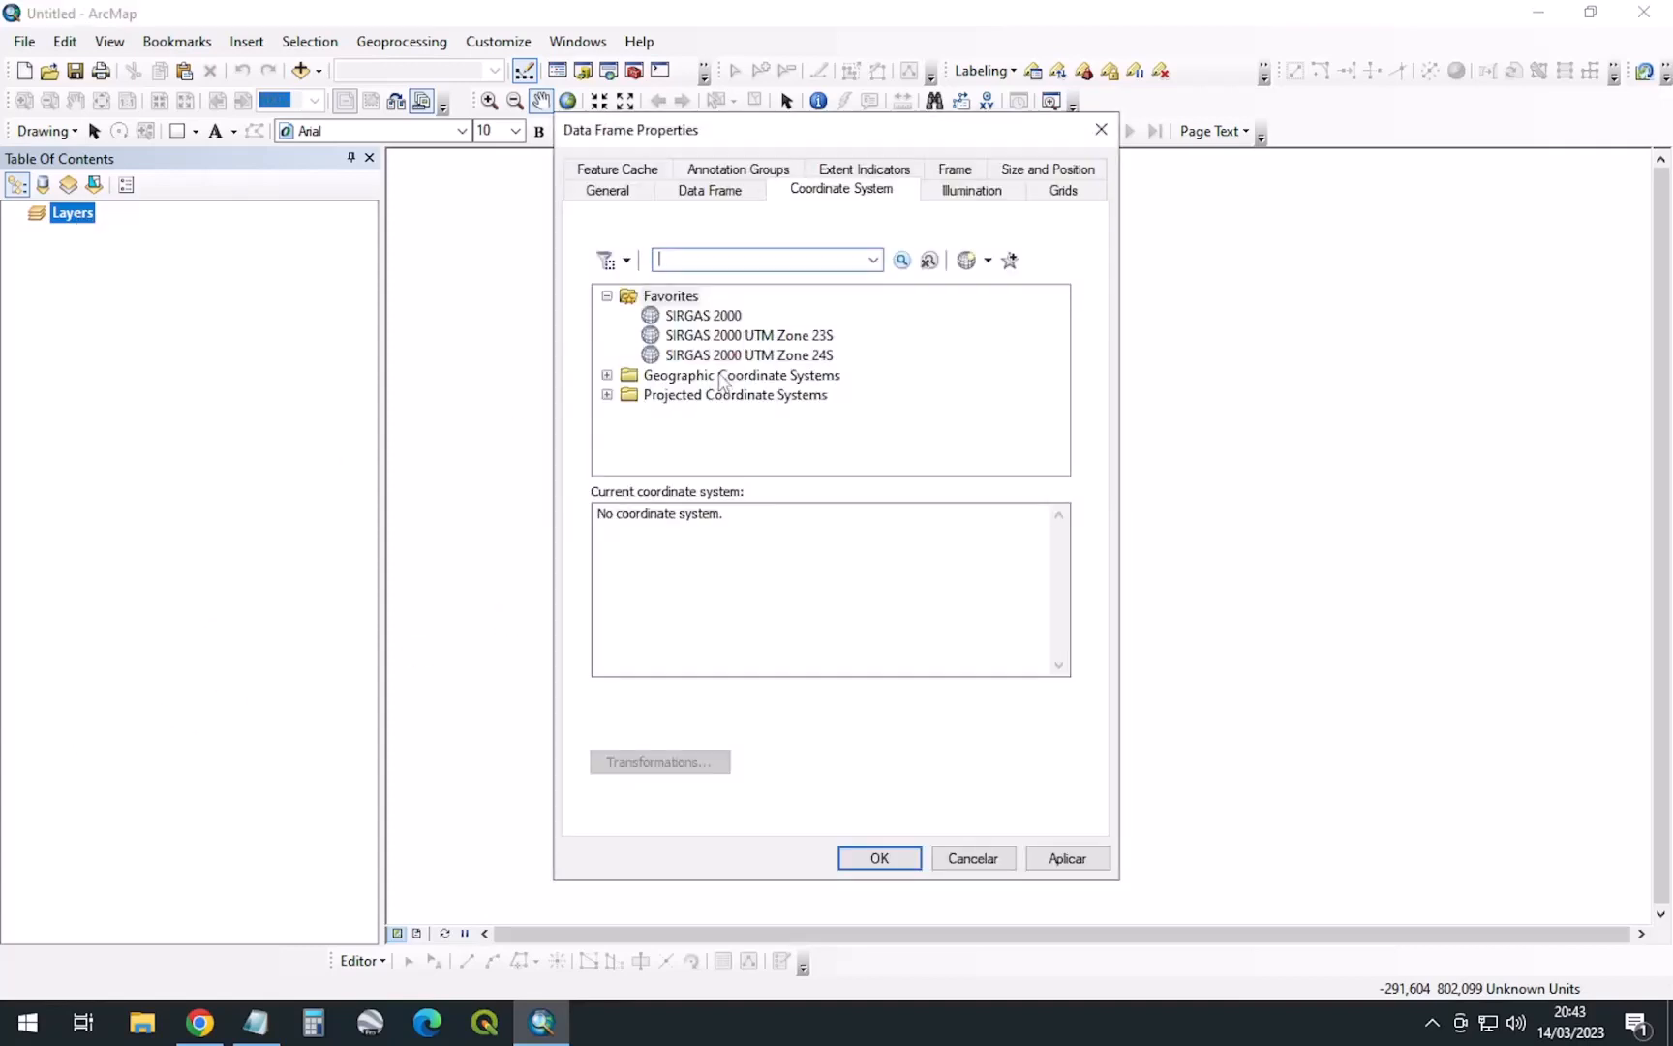
pyautogui.click(712, 317)
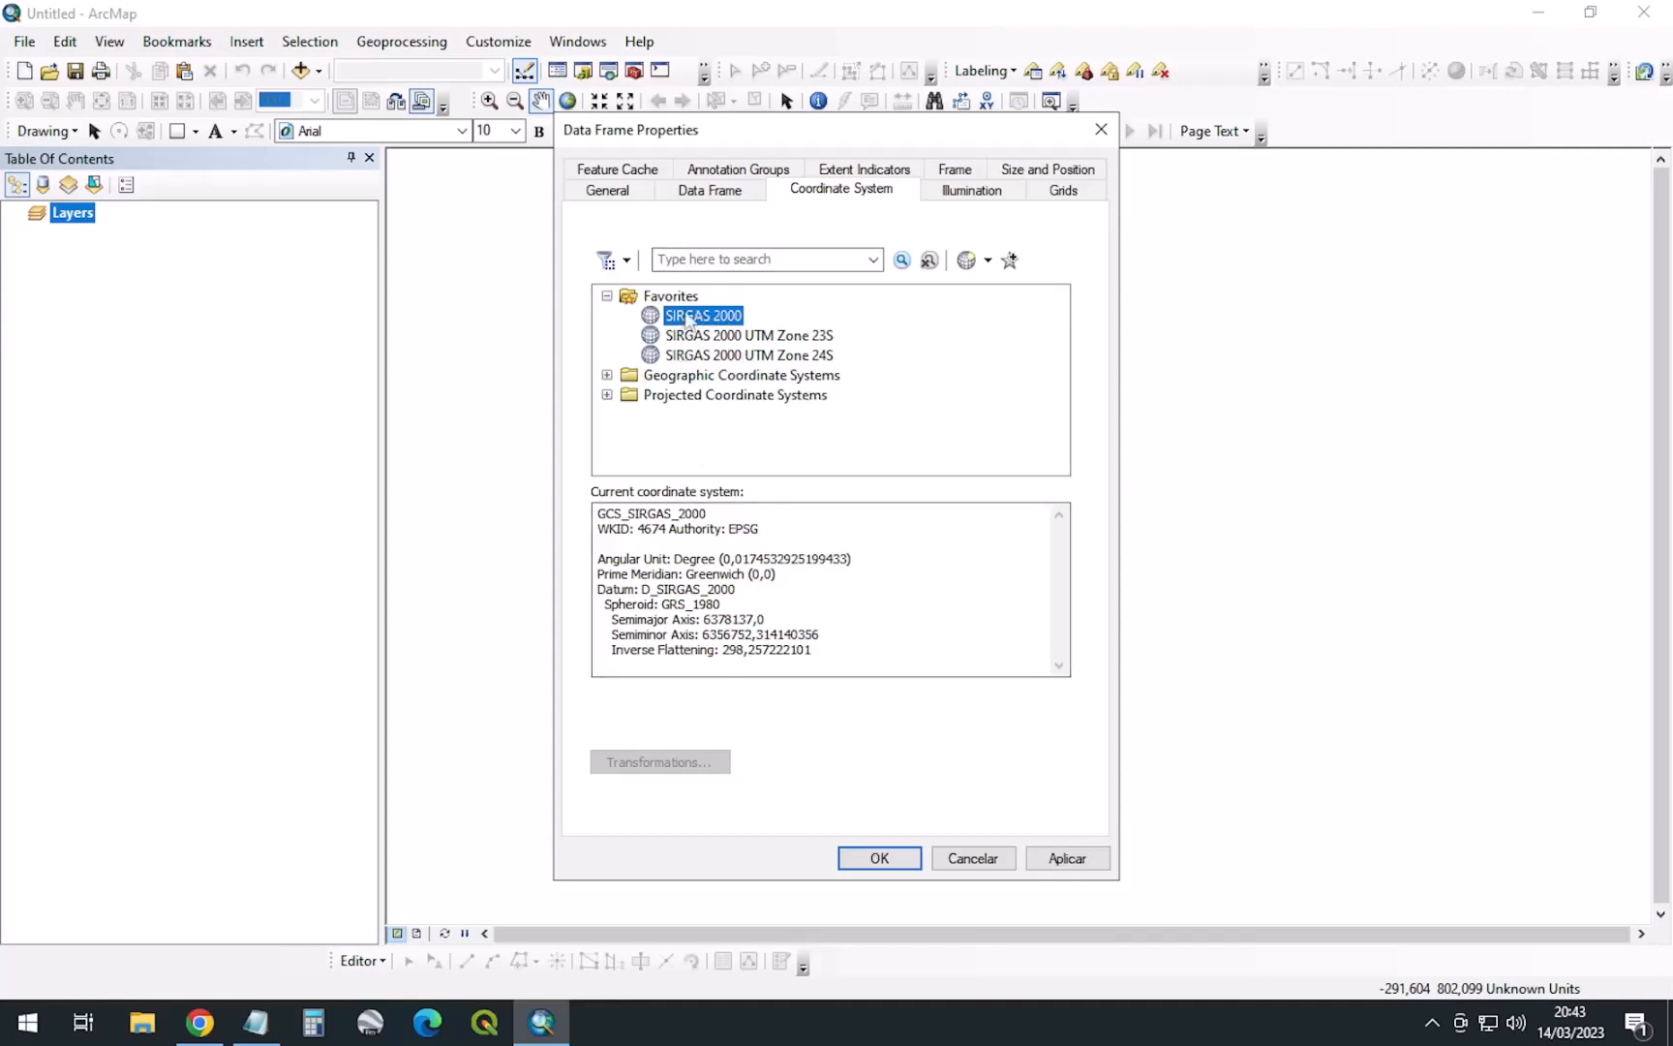
pyautogui.click(751, 256)
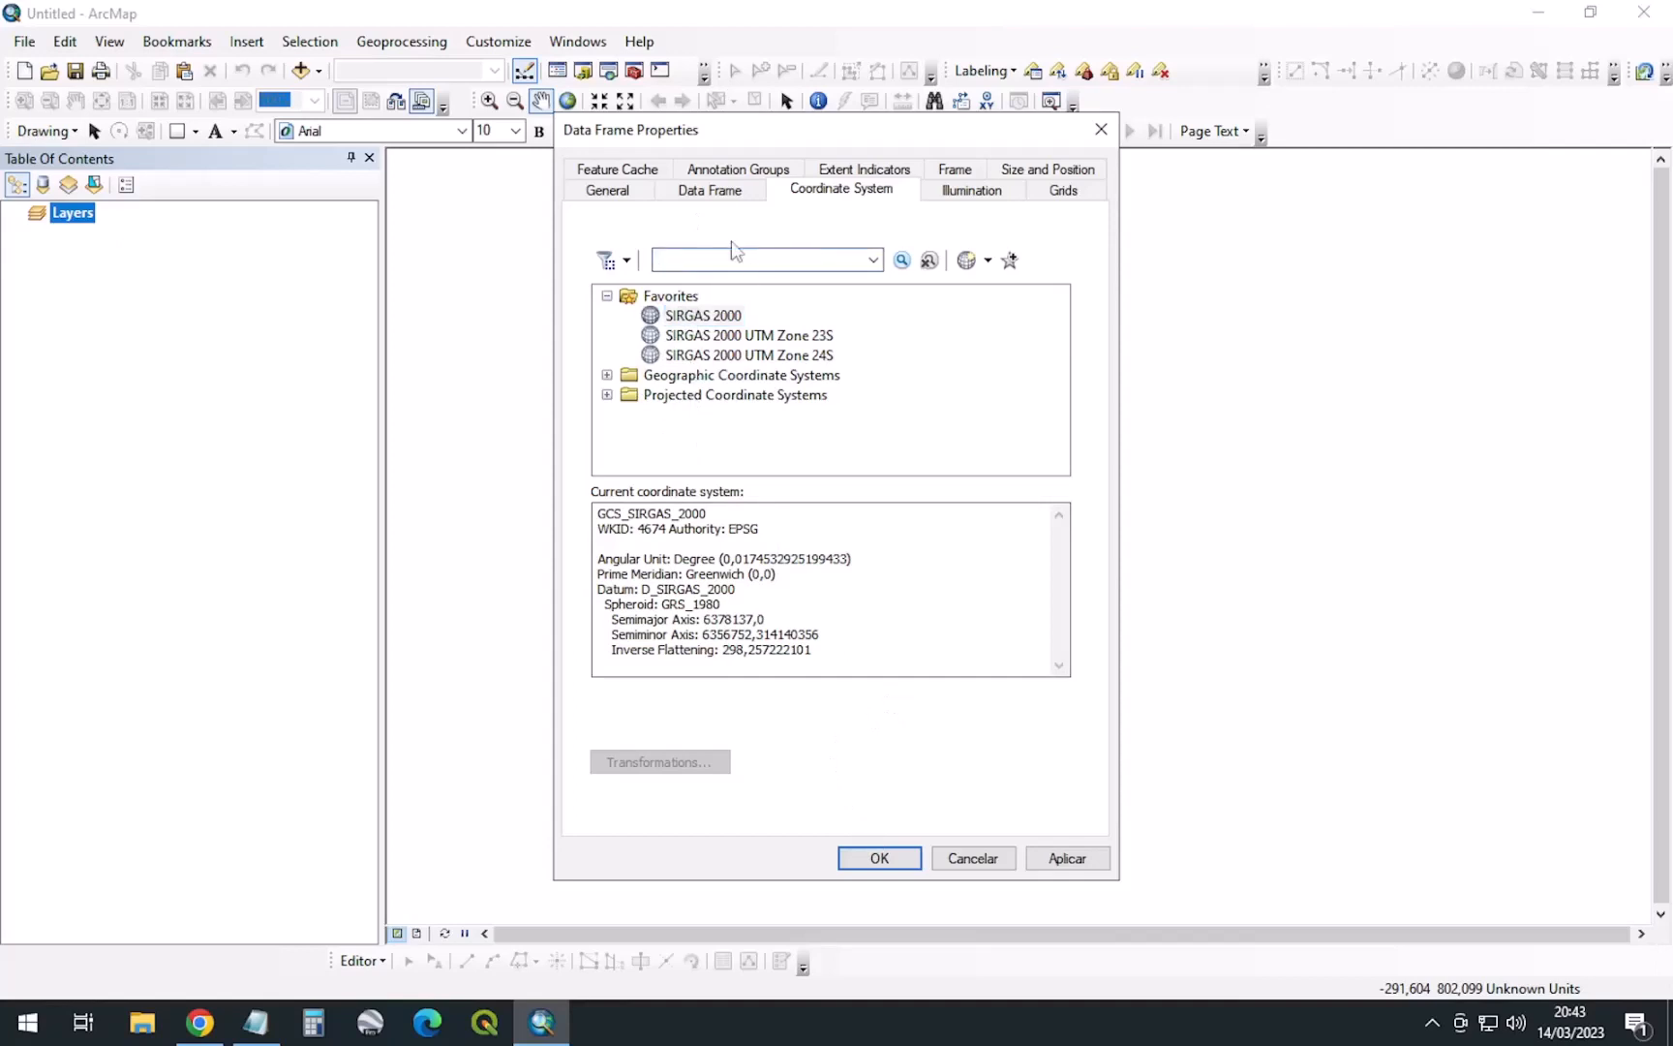
pyautogui.write('sirgas')
pyautogui.press('BackSpace')
pyautogui.press('BackSpace')
pyautogui.press('BackSpace')
pyautogui.press('BackSpace')
pyautogui.press('BackSpace')
pyautogui.press('BackSpace')
pyautogui.write('4674')
pyautogui.press('Return')
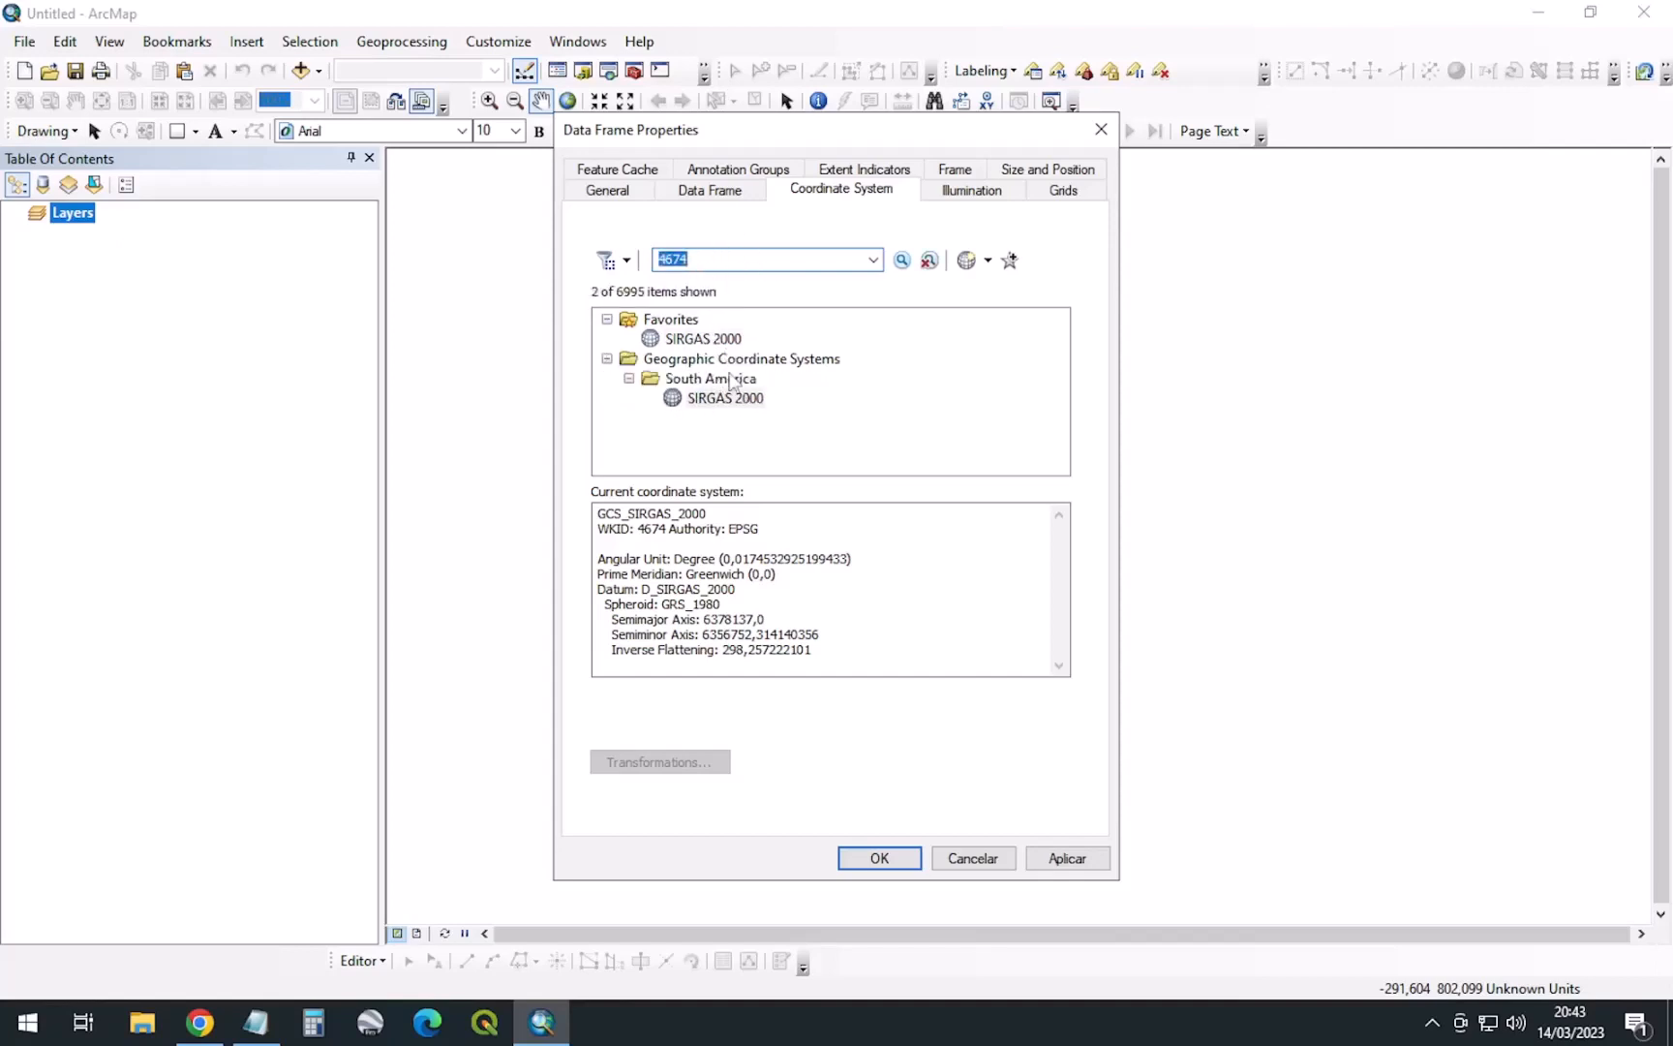
# Select SIRGAS 2000 and apply it as the data frame's coordinate system
pyautogui.click(666, 339)
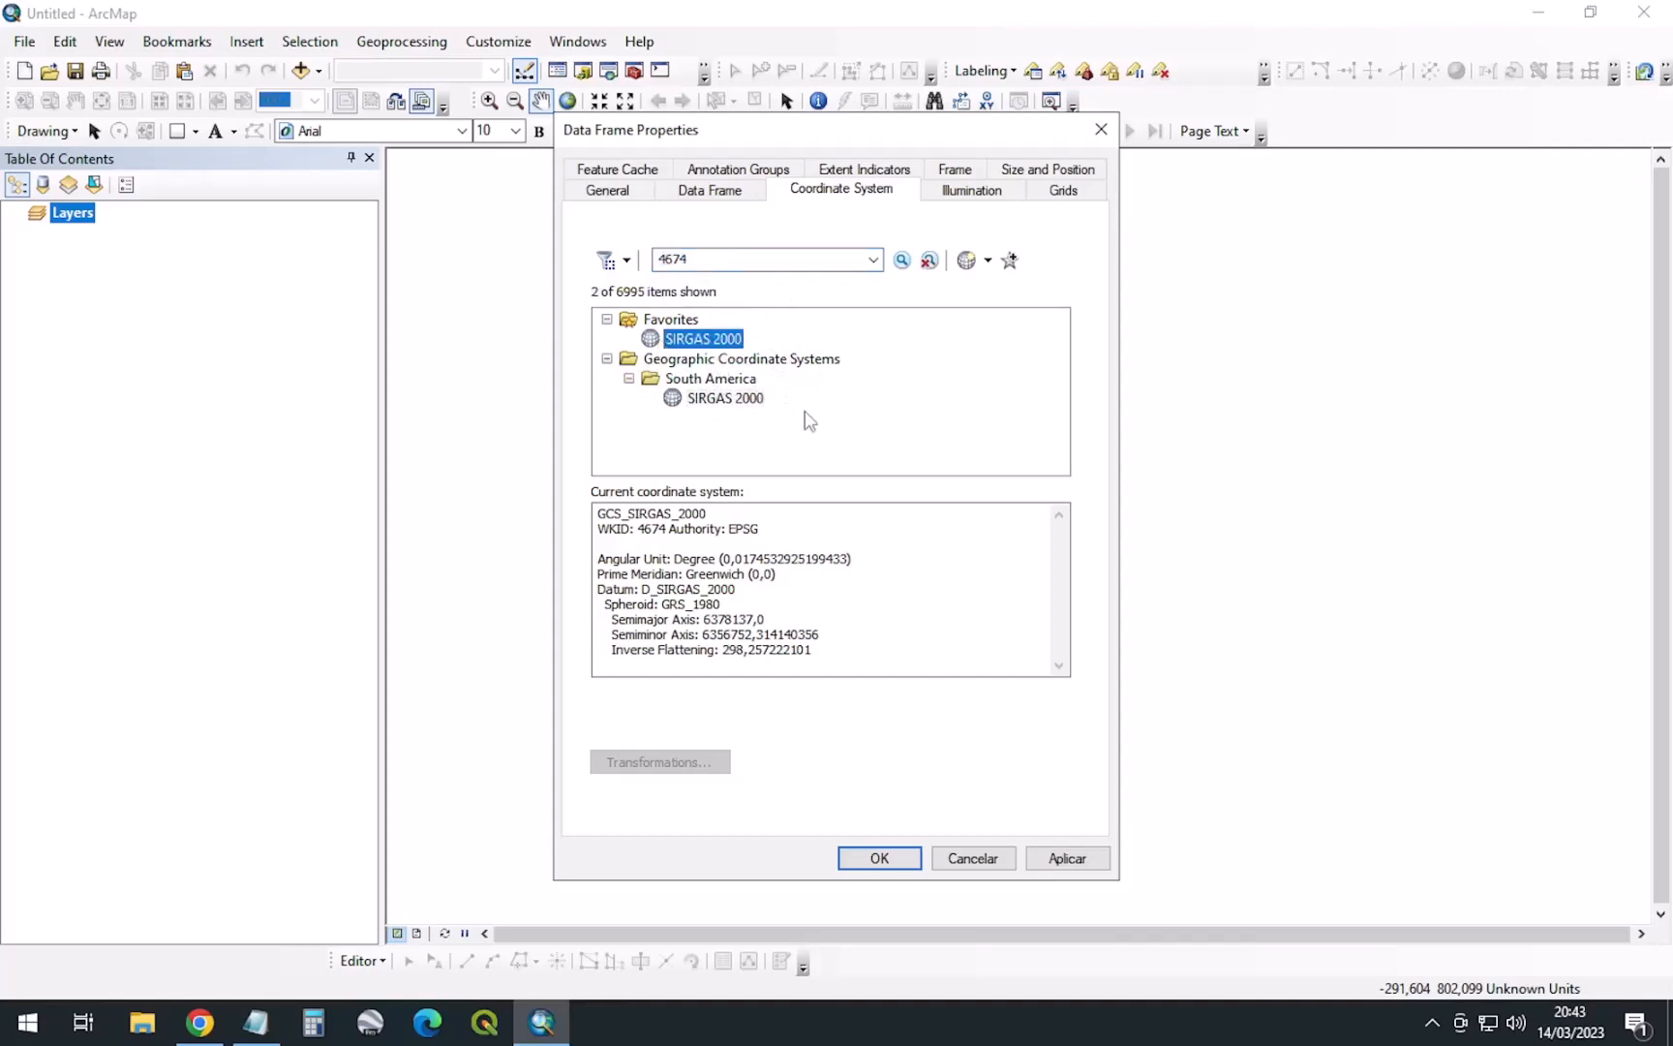
pyautogui.click(668, 254)
pyautogui.click(730, 335)
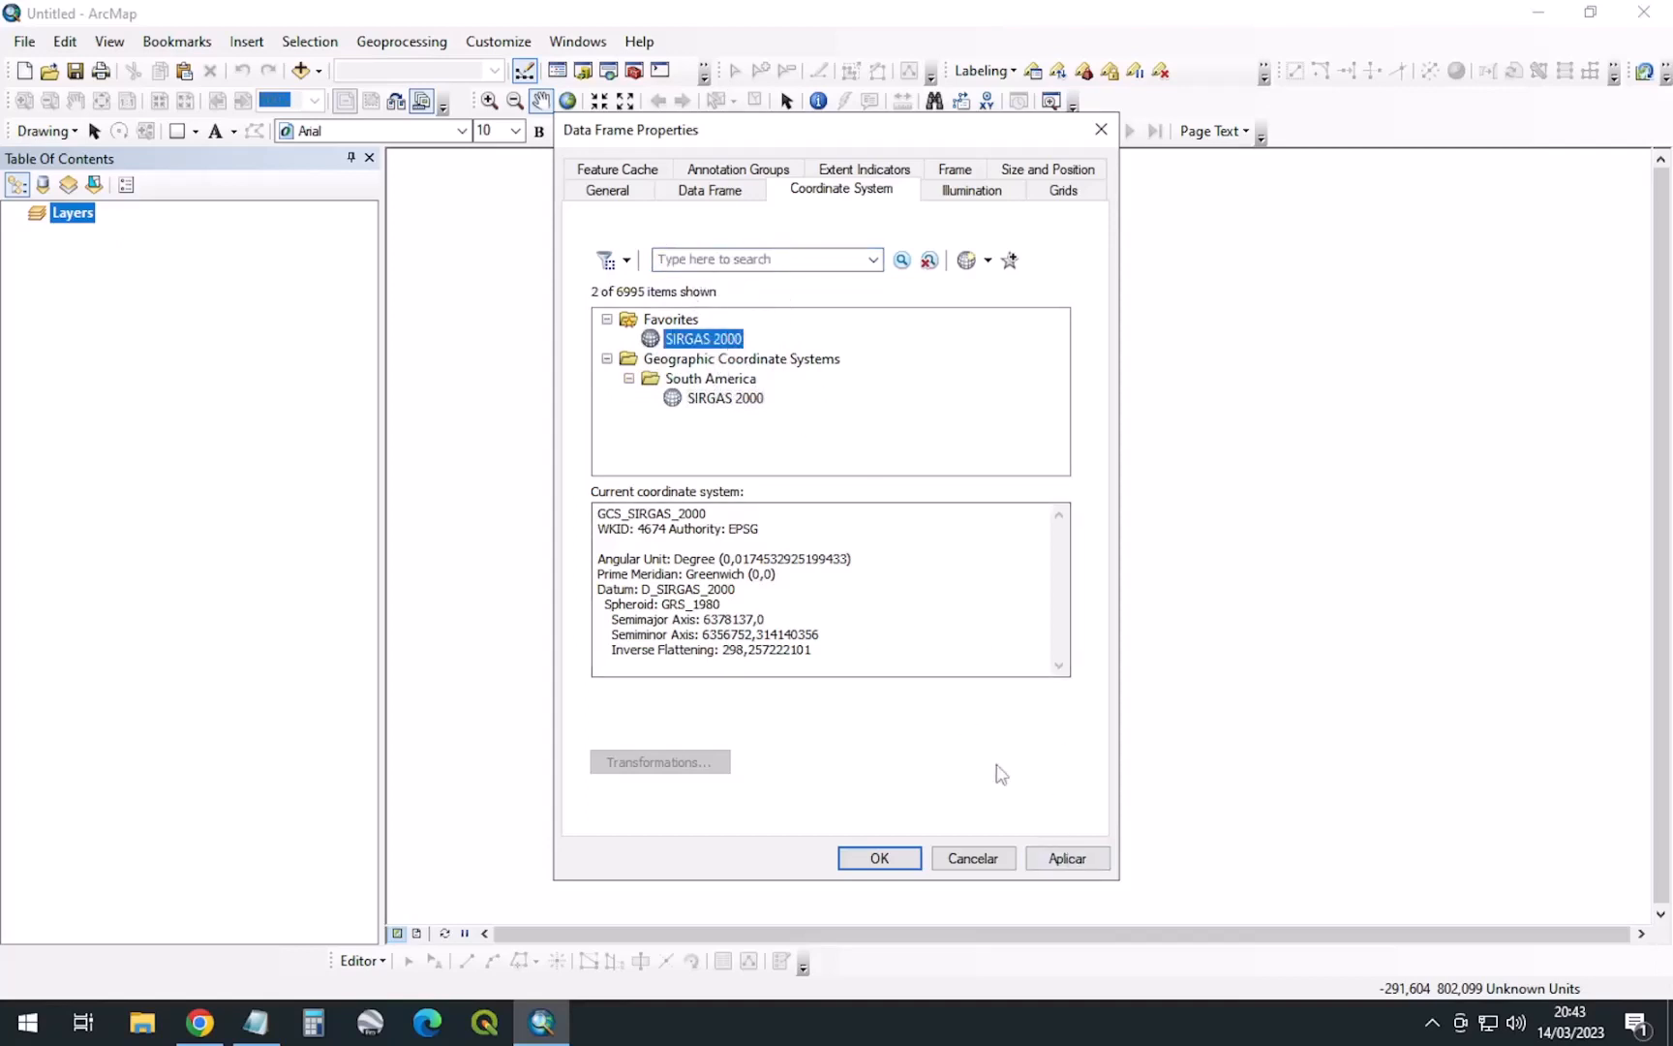
pyautogui.click(1065, 859)
pyautogui.click(876, 859)
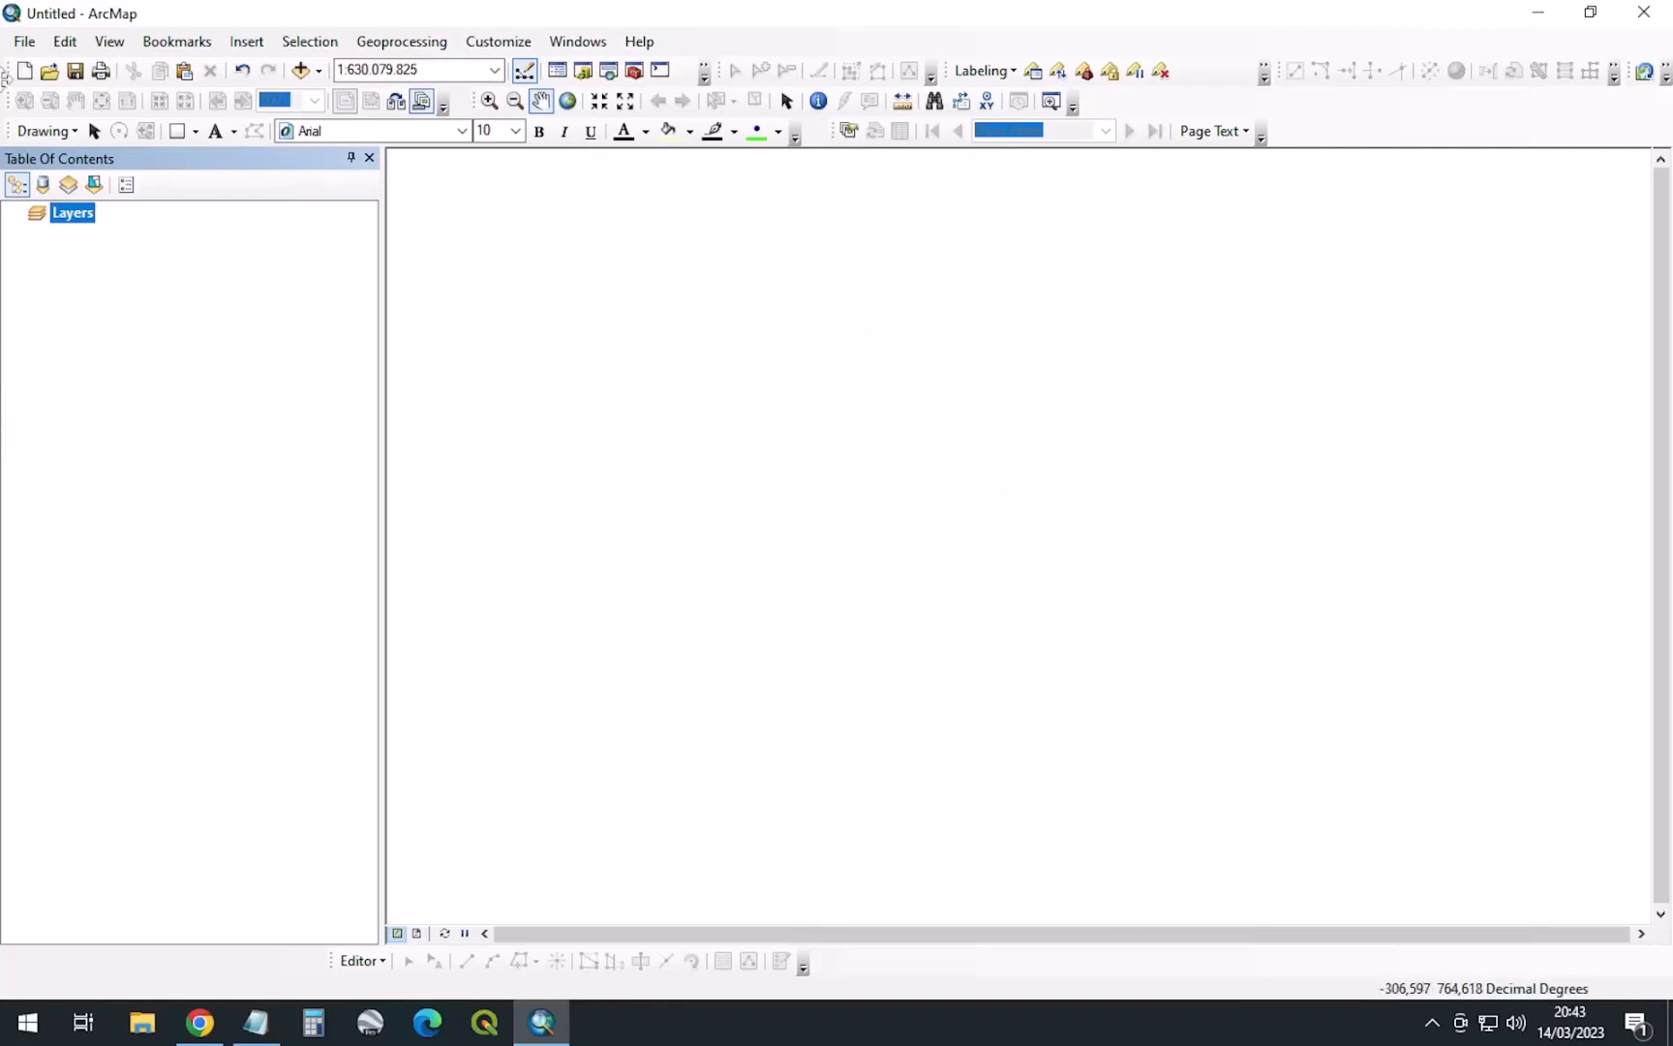
pyautogui.click(24, 41)
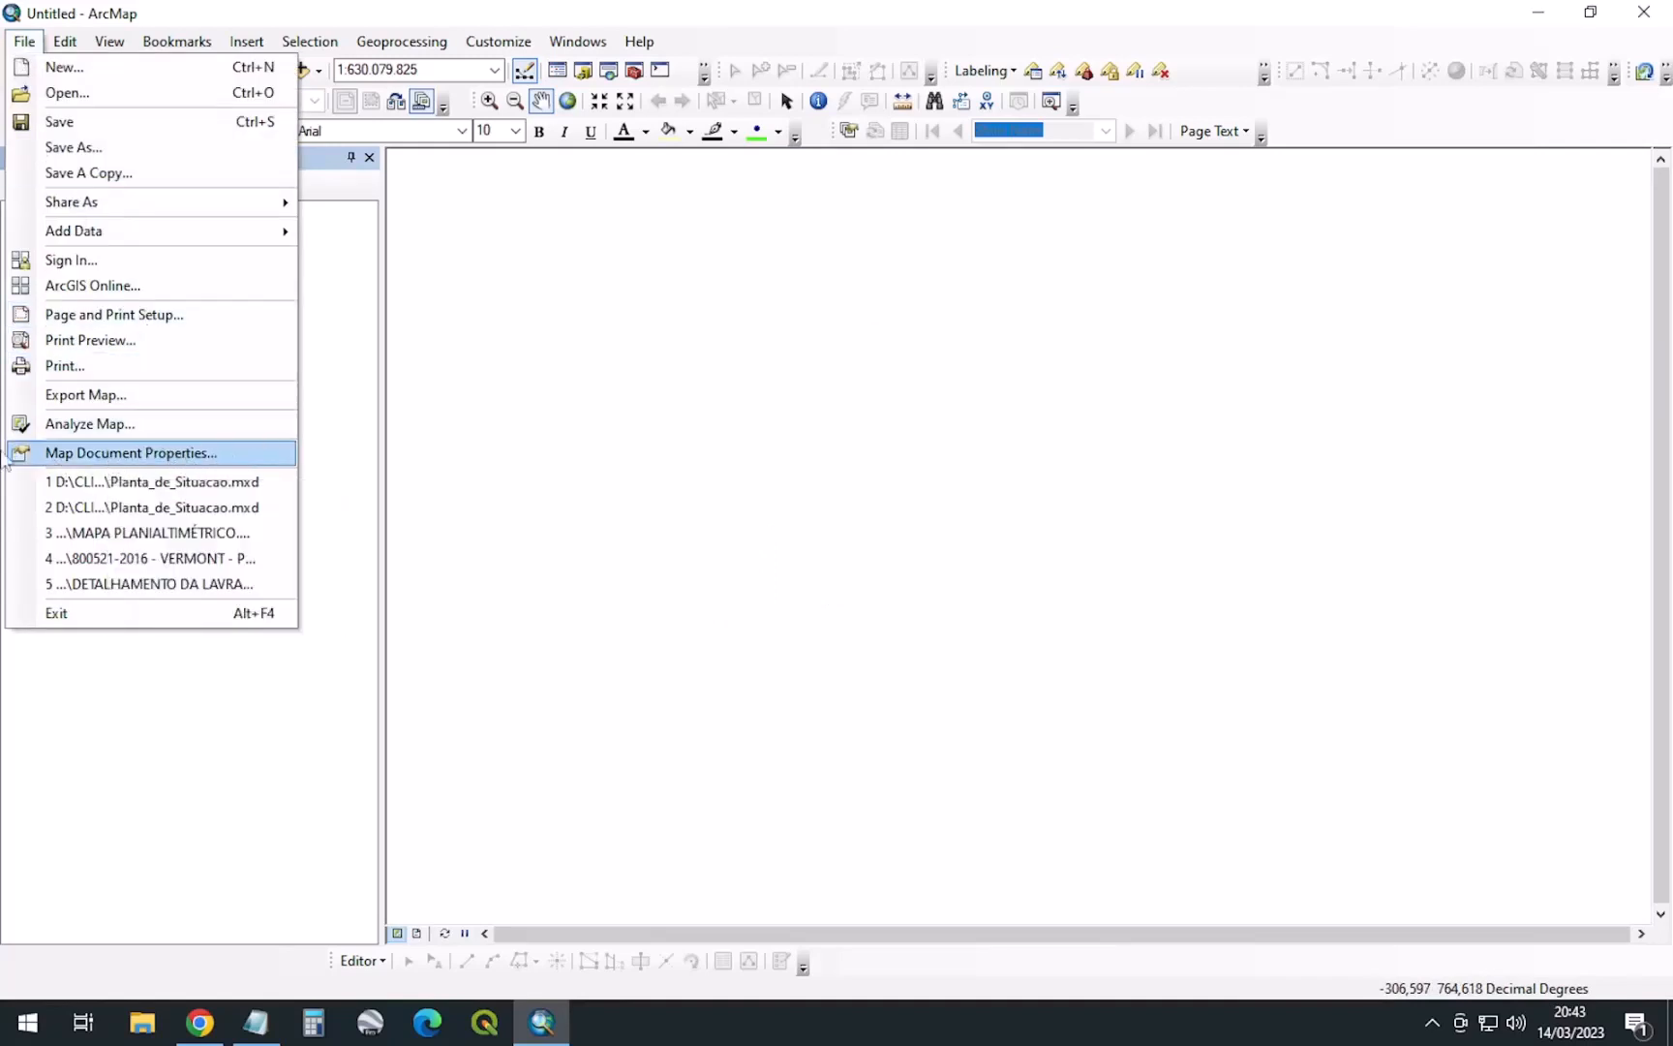
# Make a thumbnail in Map Document Properties and apply the change
pyautogui.click(167, 454)
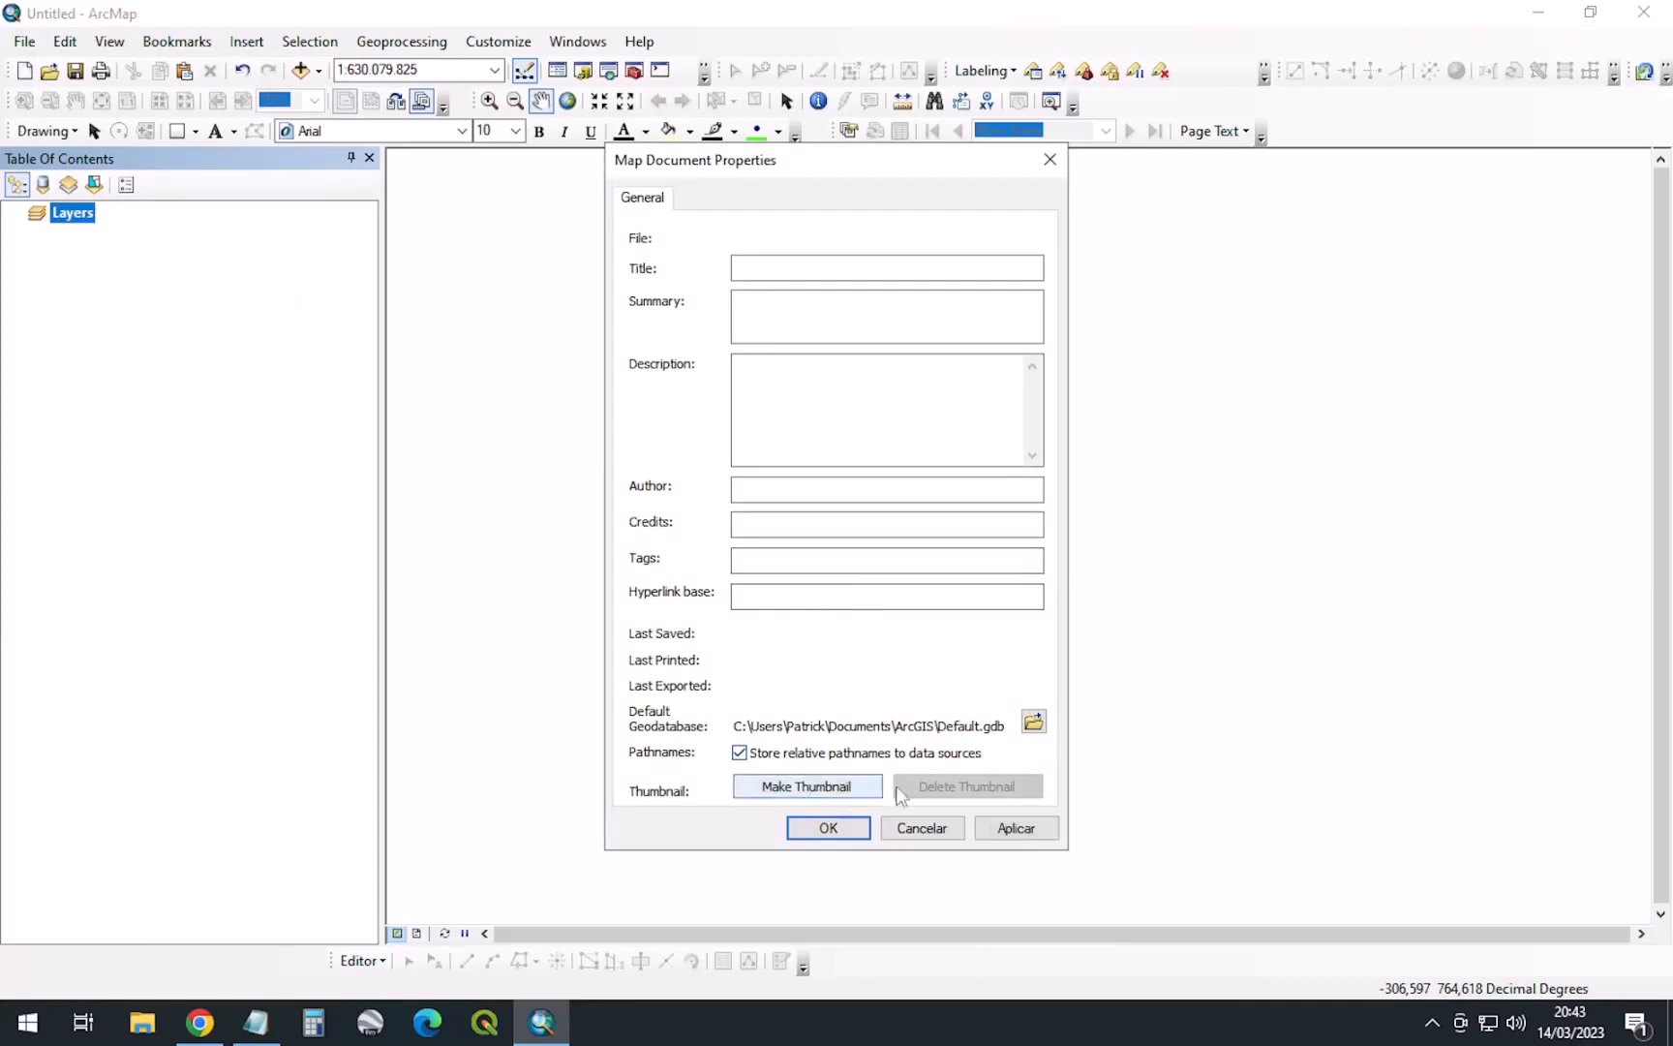
pyautogui.click(809, 792)
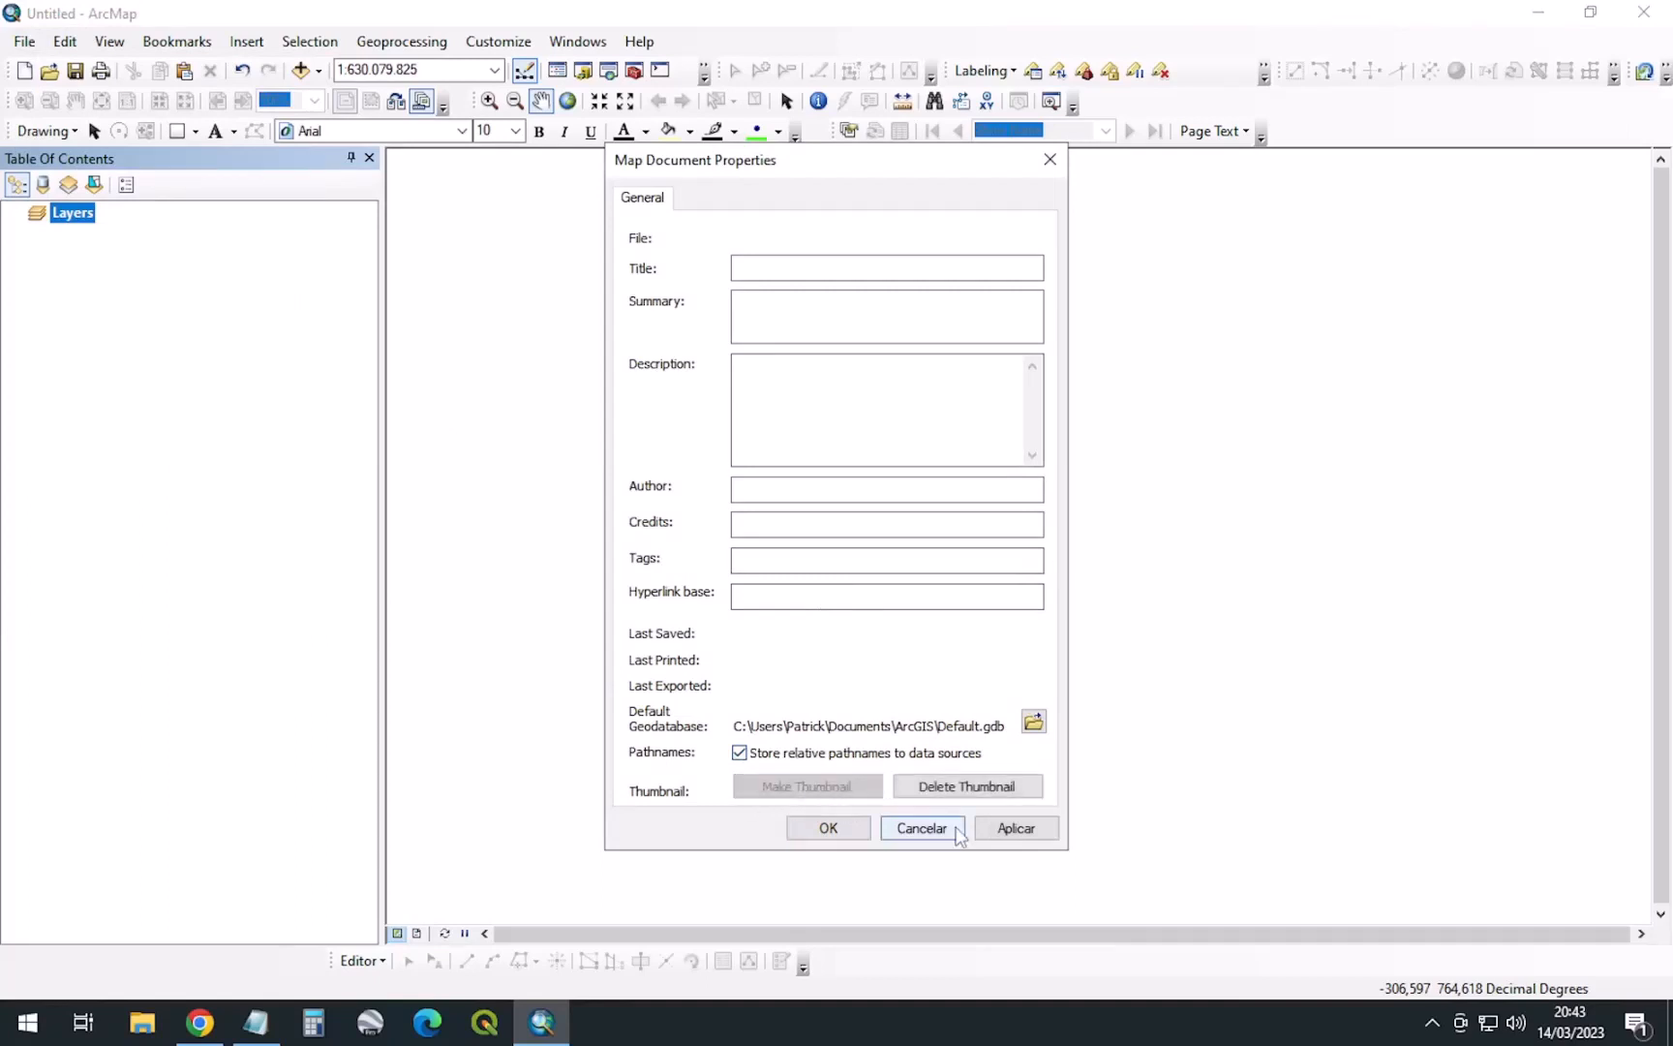
pyautogui.click(1012, 828)
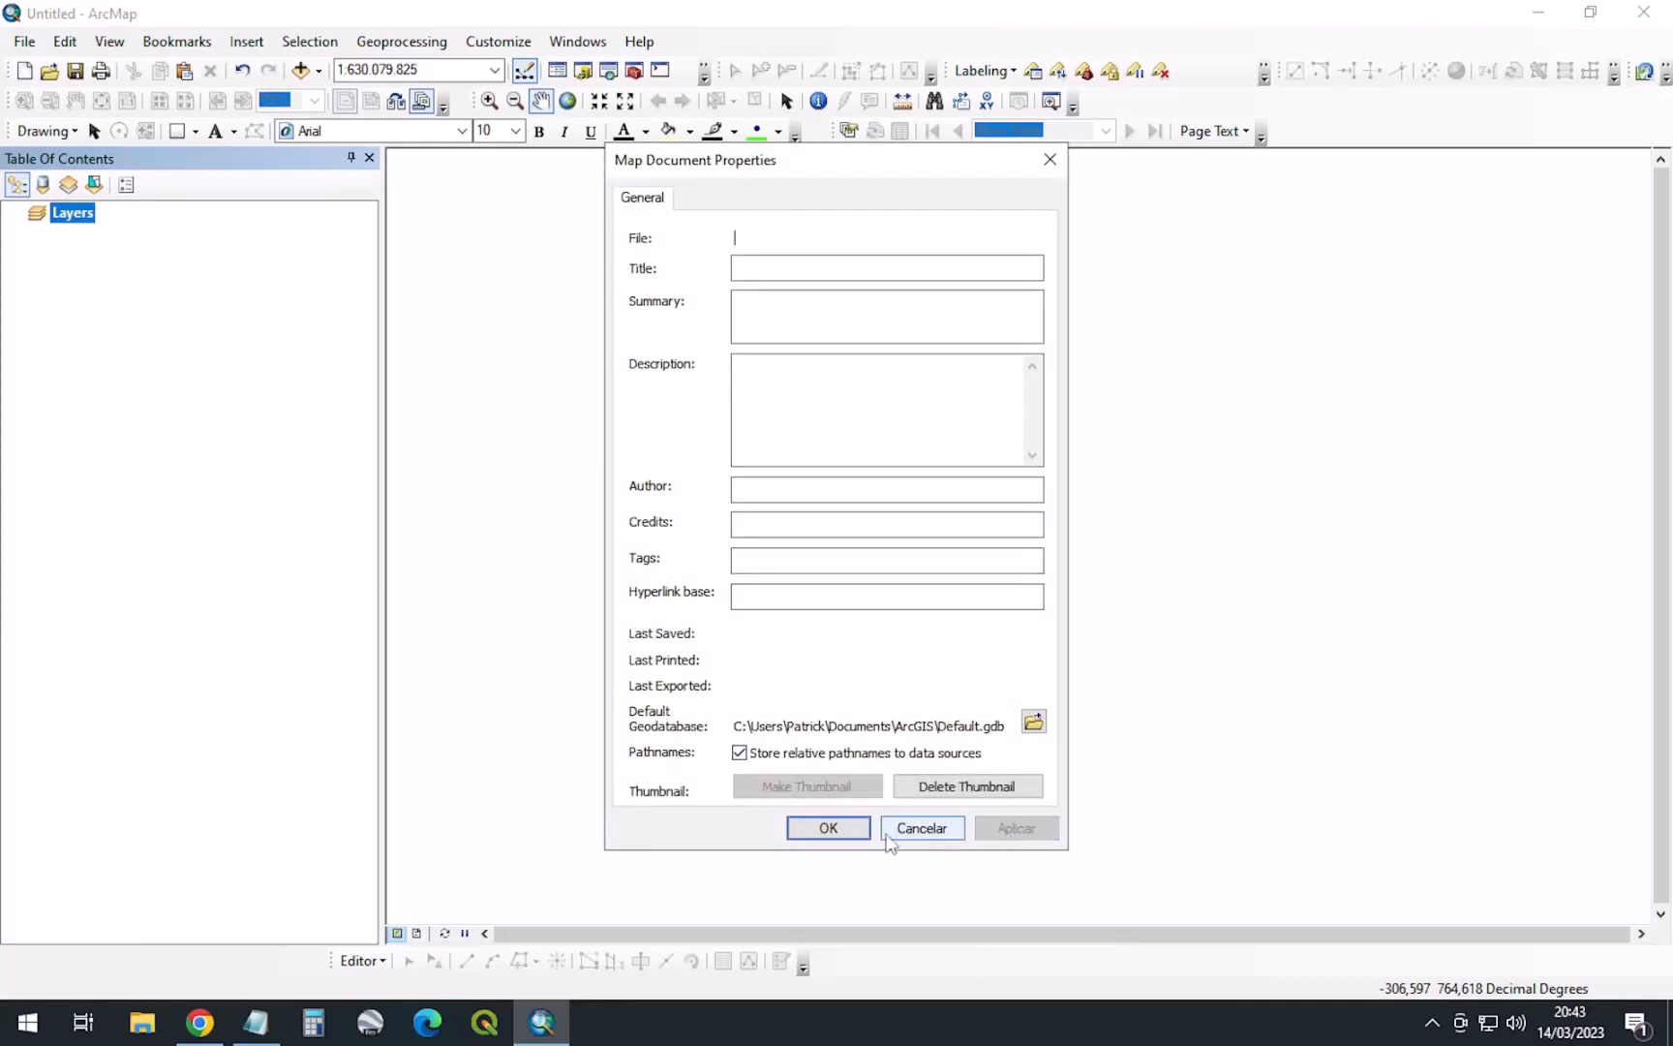
pyautogui.click(839, 828)
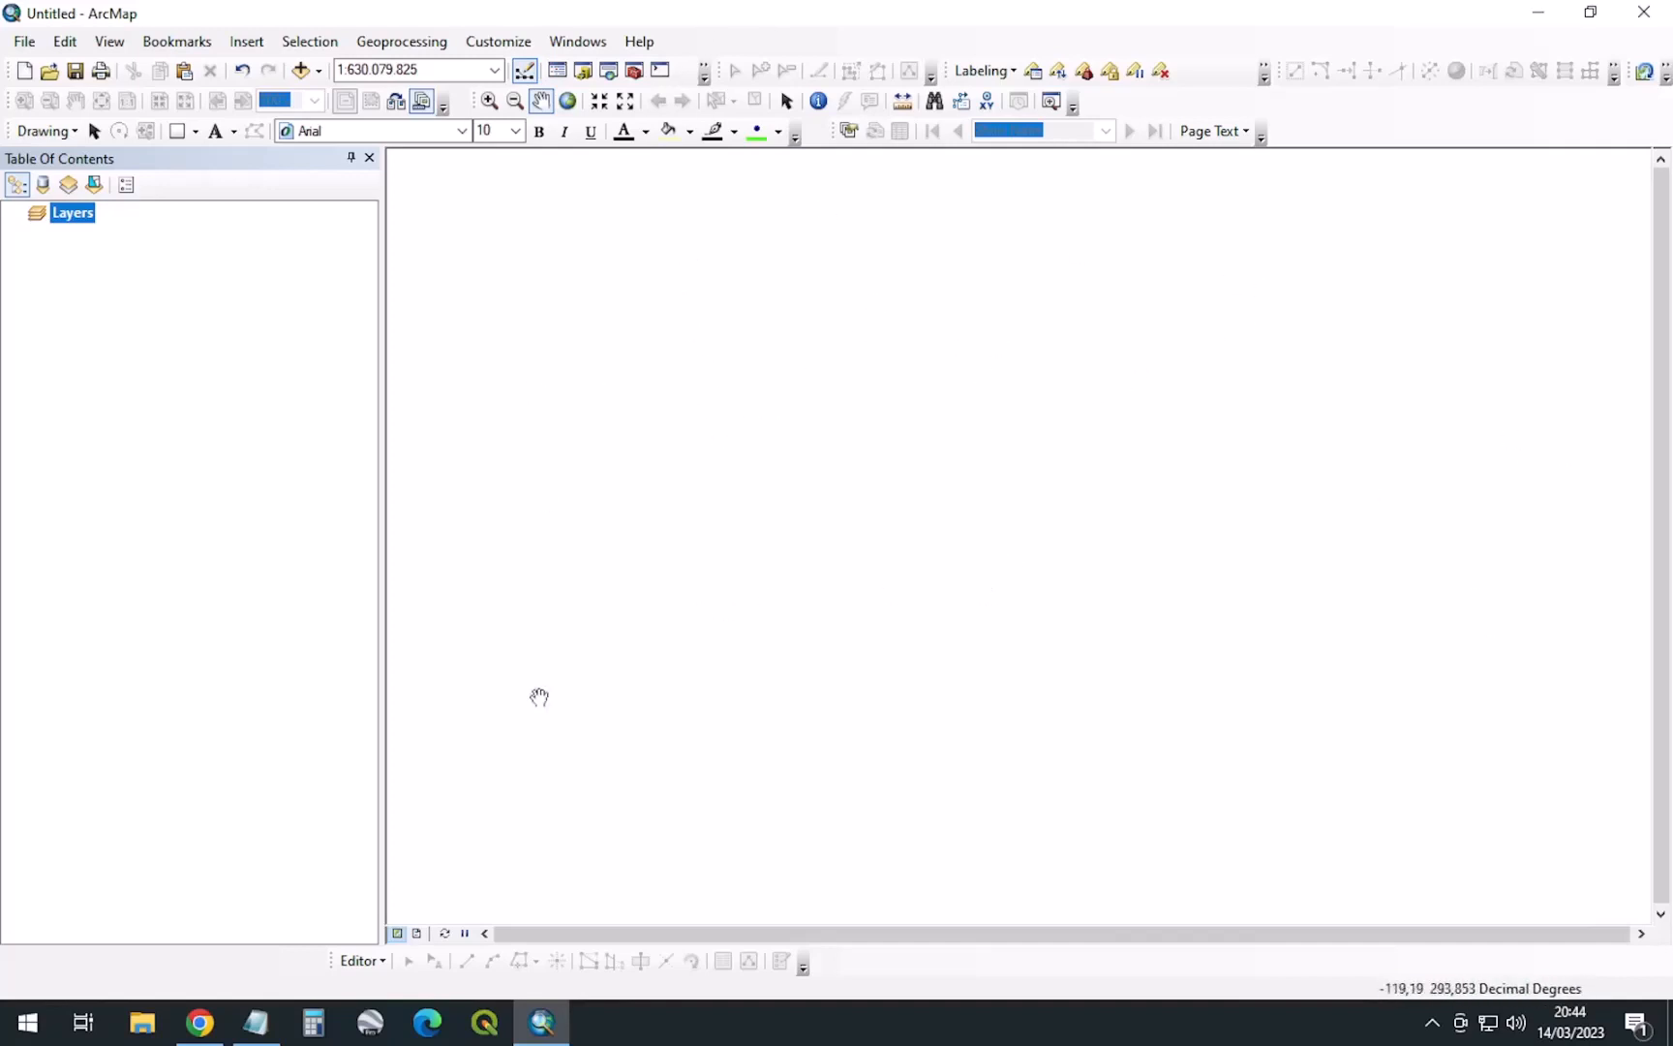
# Add the OpenStreetMap basemap from the basemap gallery
pyautogui.click(318, 72)
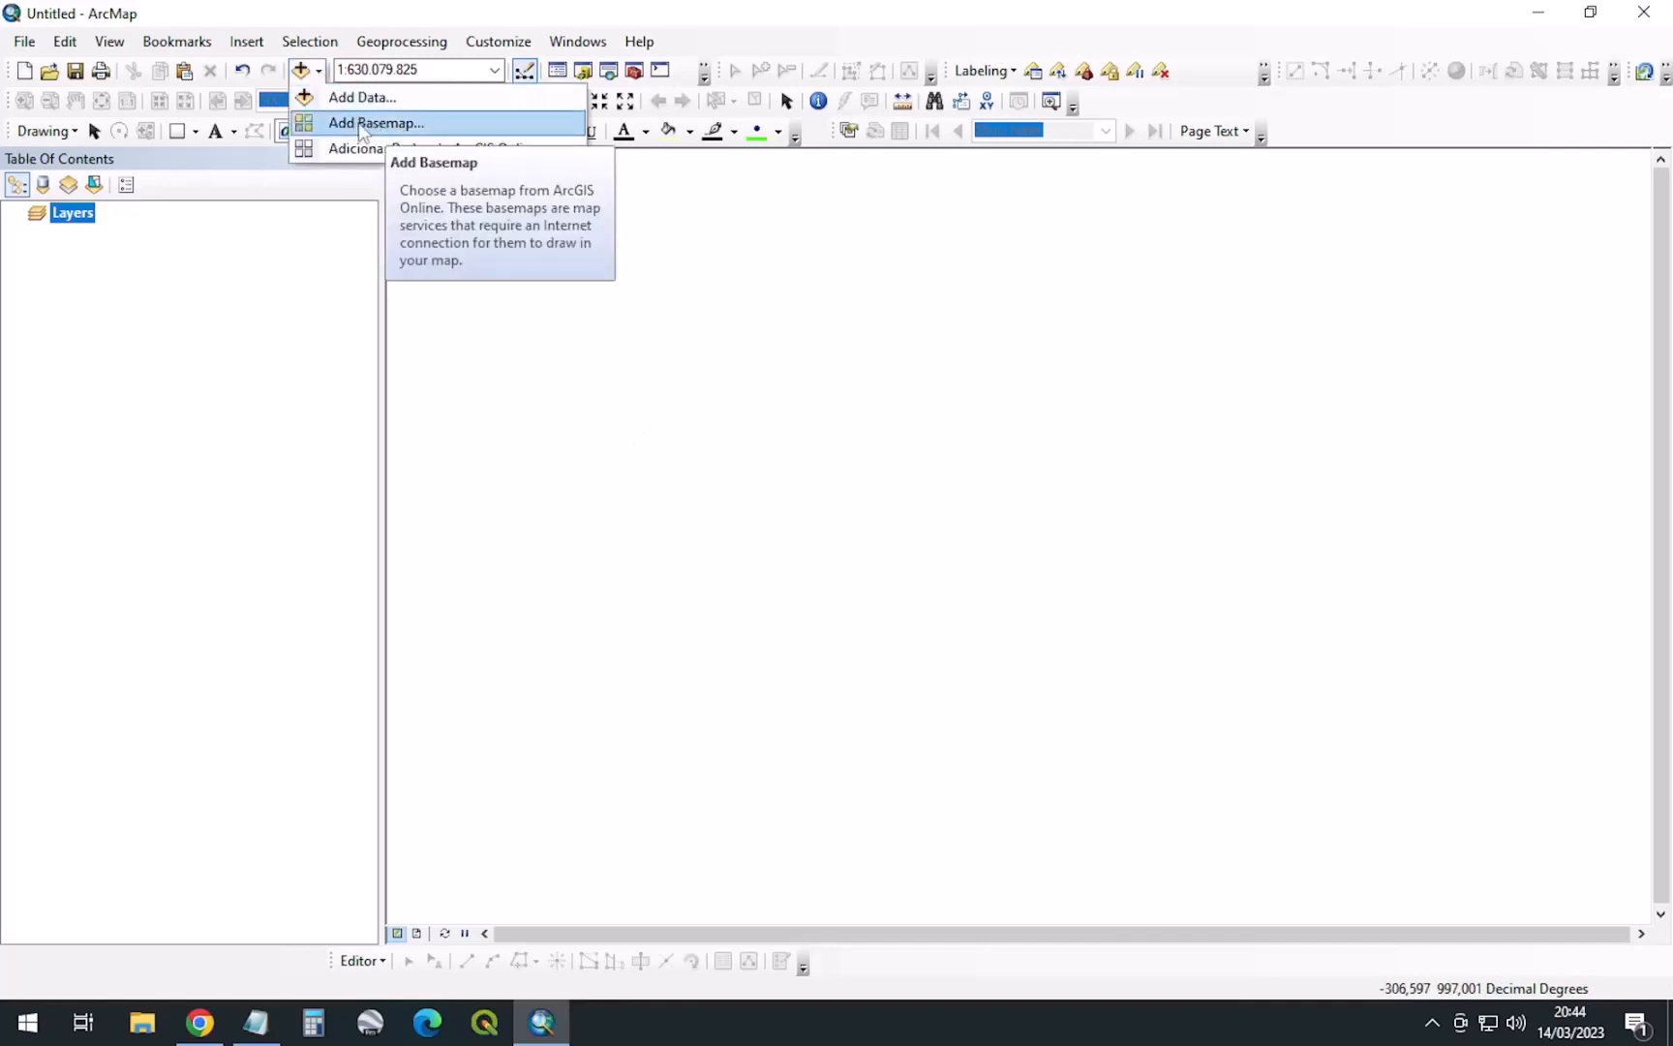
pyautogui.click(388, 124)
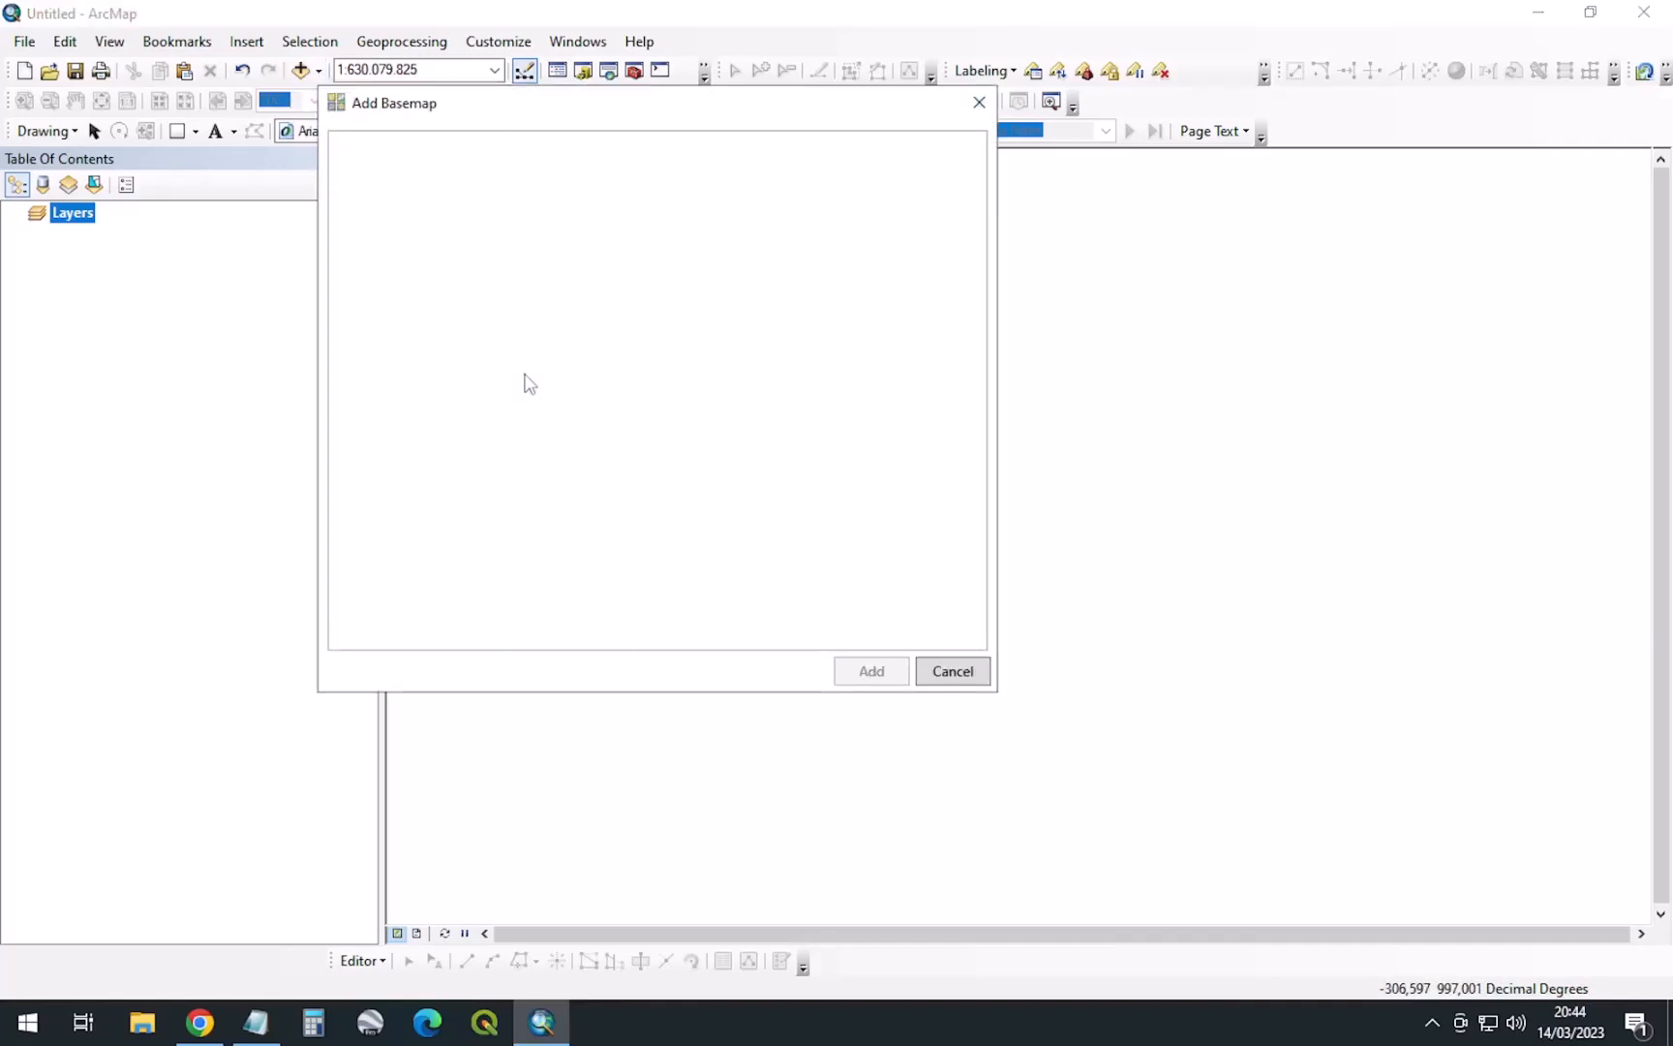
pyautogui.scroll(-3, 528, 382)
pyautogui.click(426, 552)
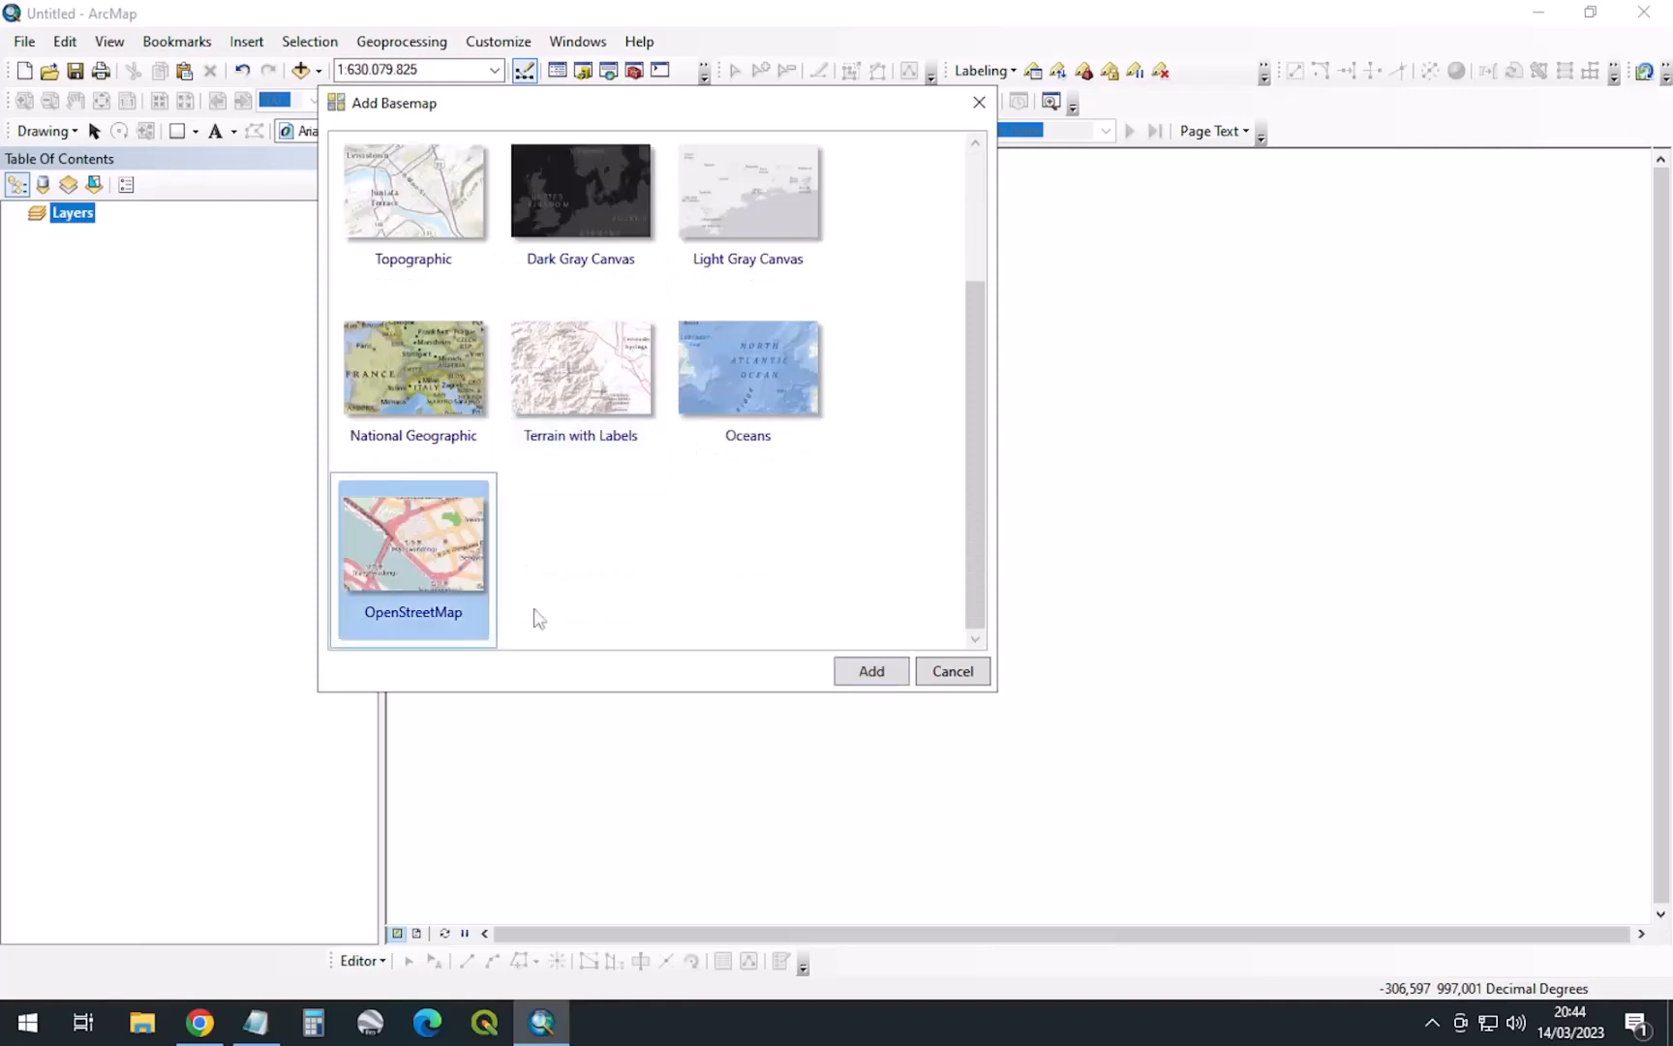
pyautogui.click(872, 672)
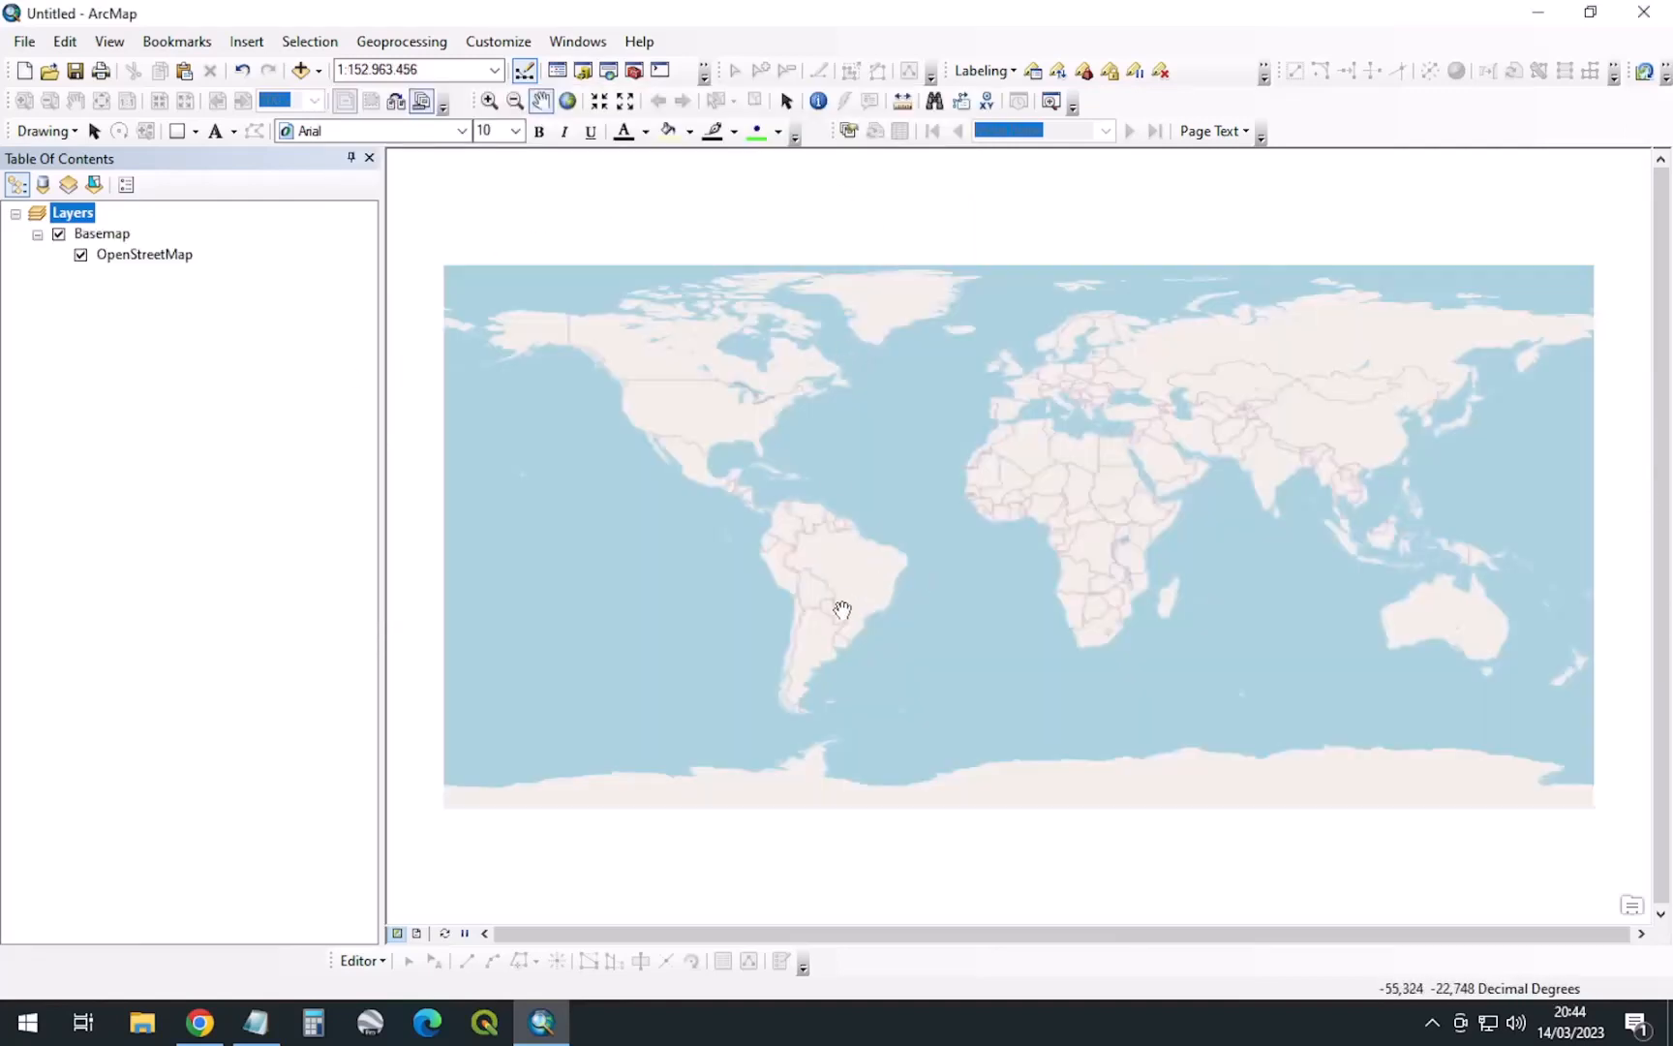
# Zoom and pan the map to centre on Brazil at about 1:25.000.000
pyautogui.scroll(3, 863, 565)
pyautogui.scroll(1, 864, 564)
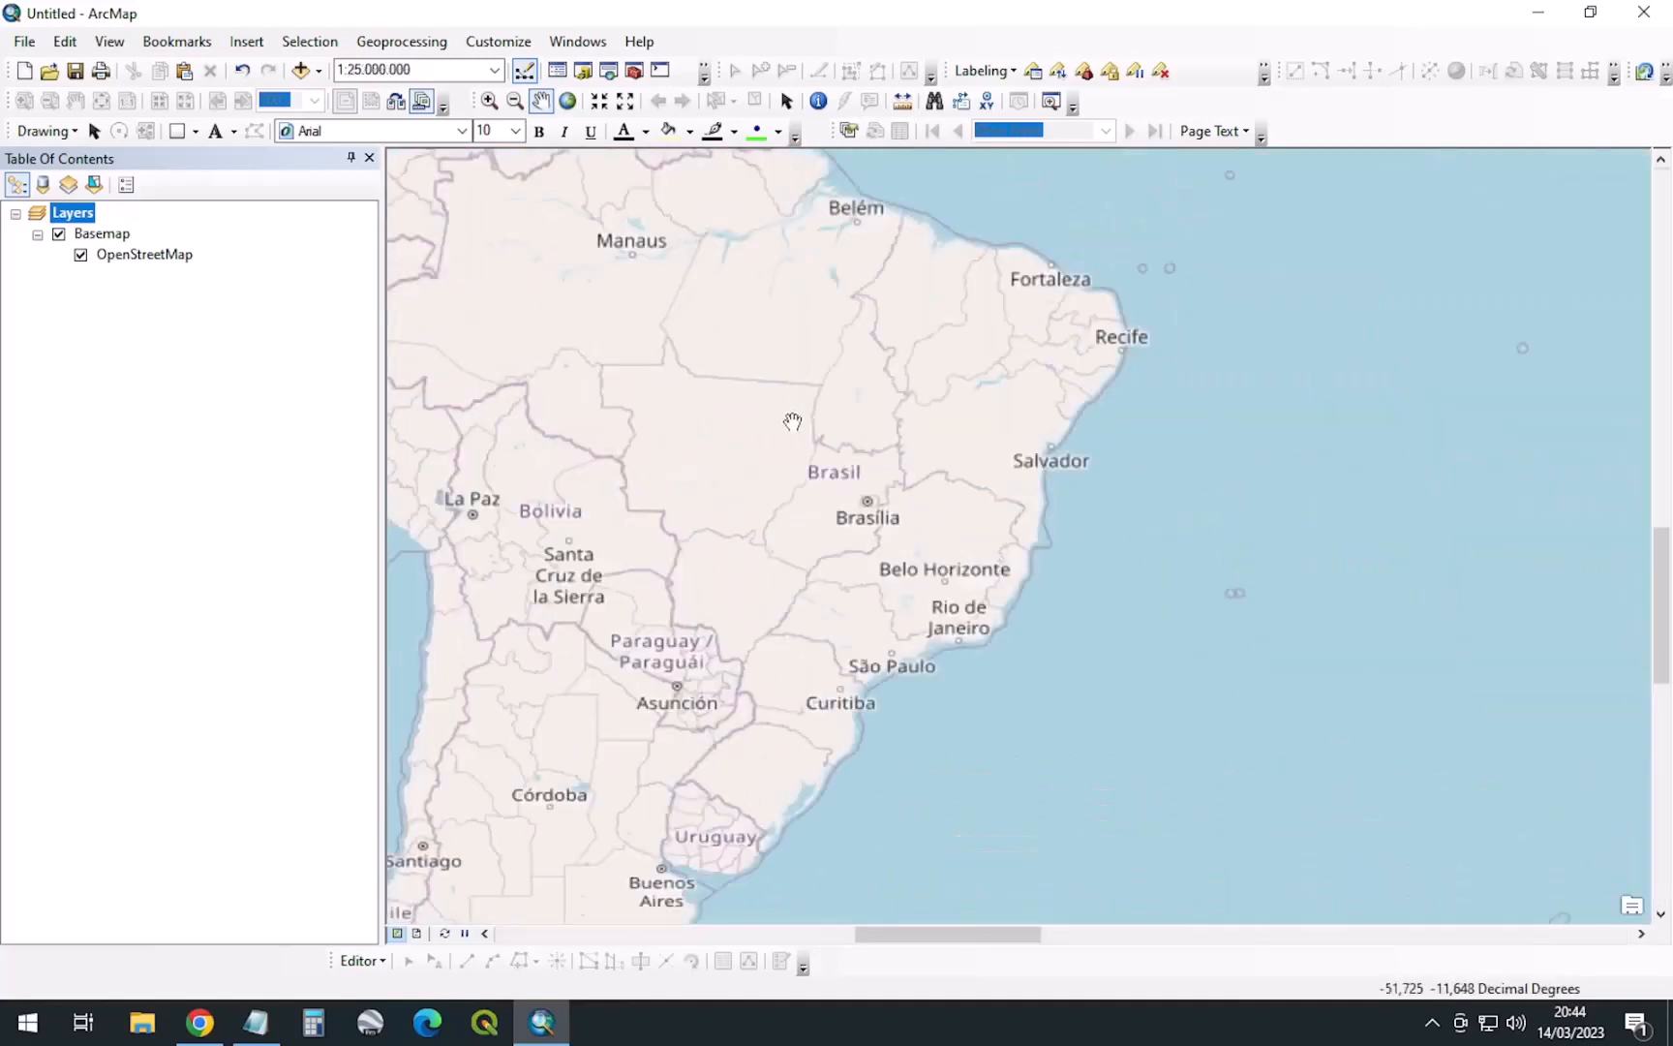
pyautogui.moveTo(882, 437); pyautogui.dragTo(972, 493)
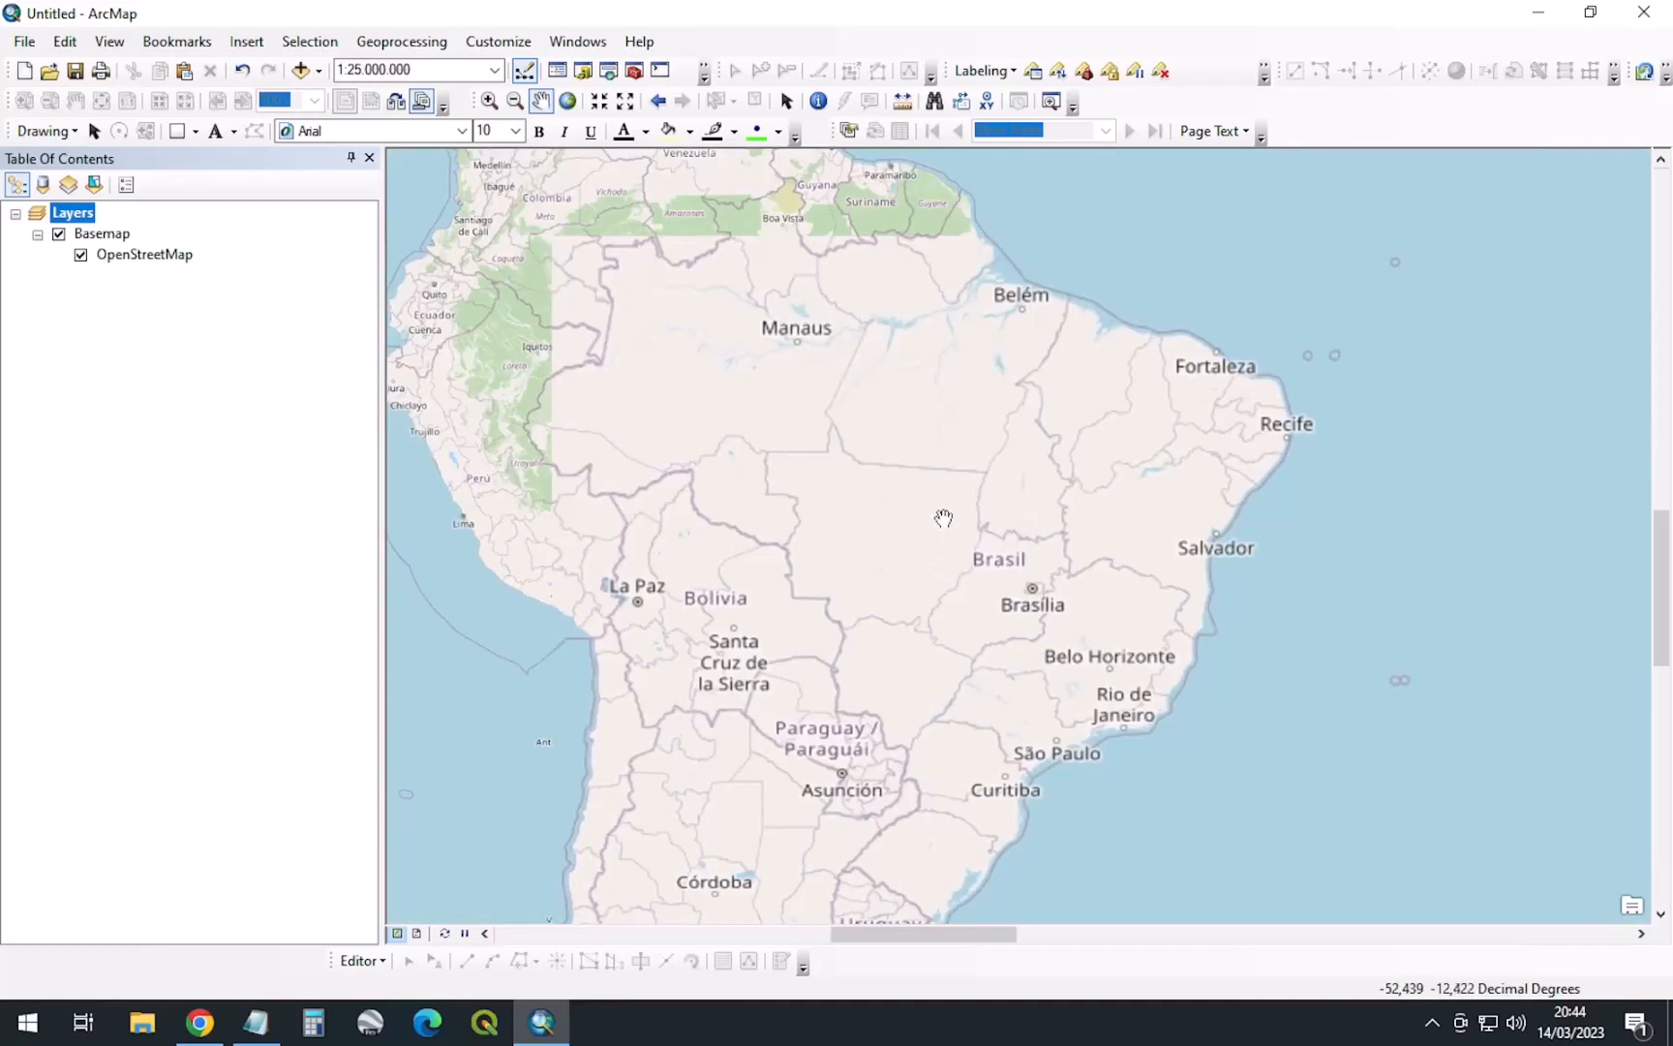
pyautogui.moveTo(945, 516); pyautogui.dragTo(944, 496)
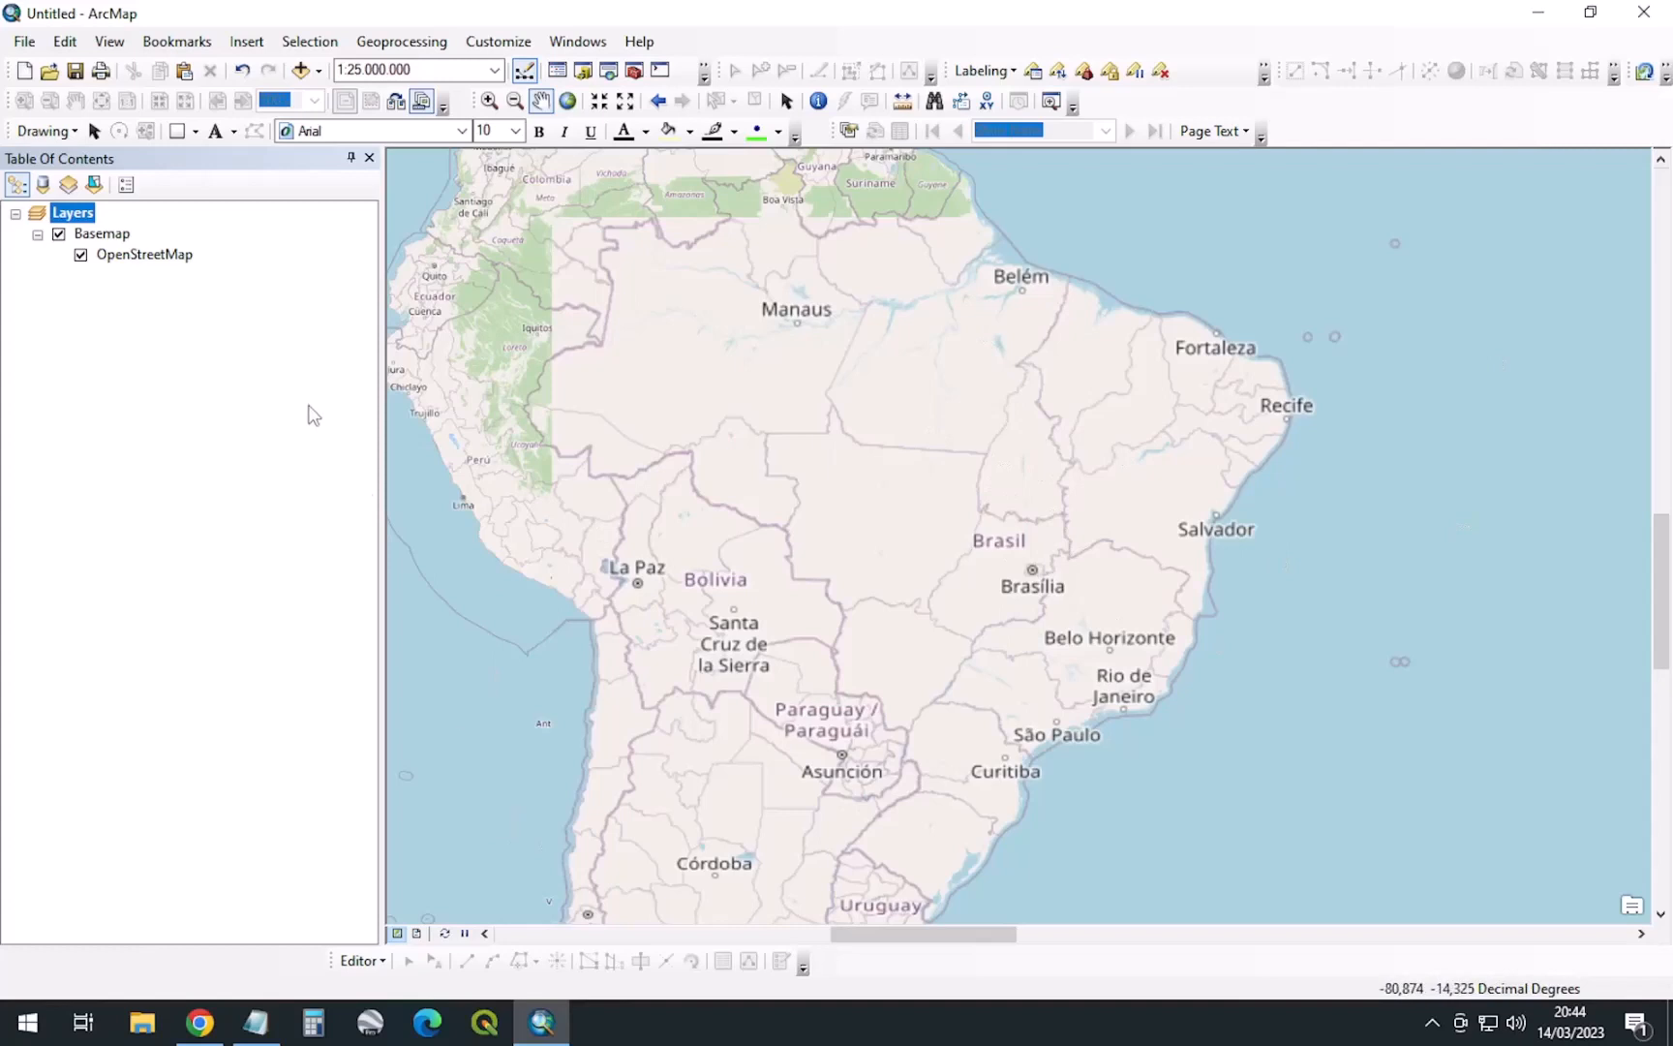
# Select the BDGEx mapcache WMS address in the Notepad notes, then minimize Notepad
pyautogui.click(256, 1021)
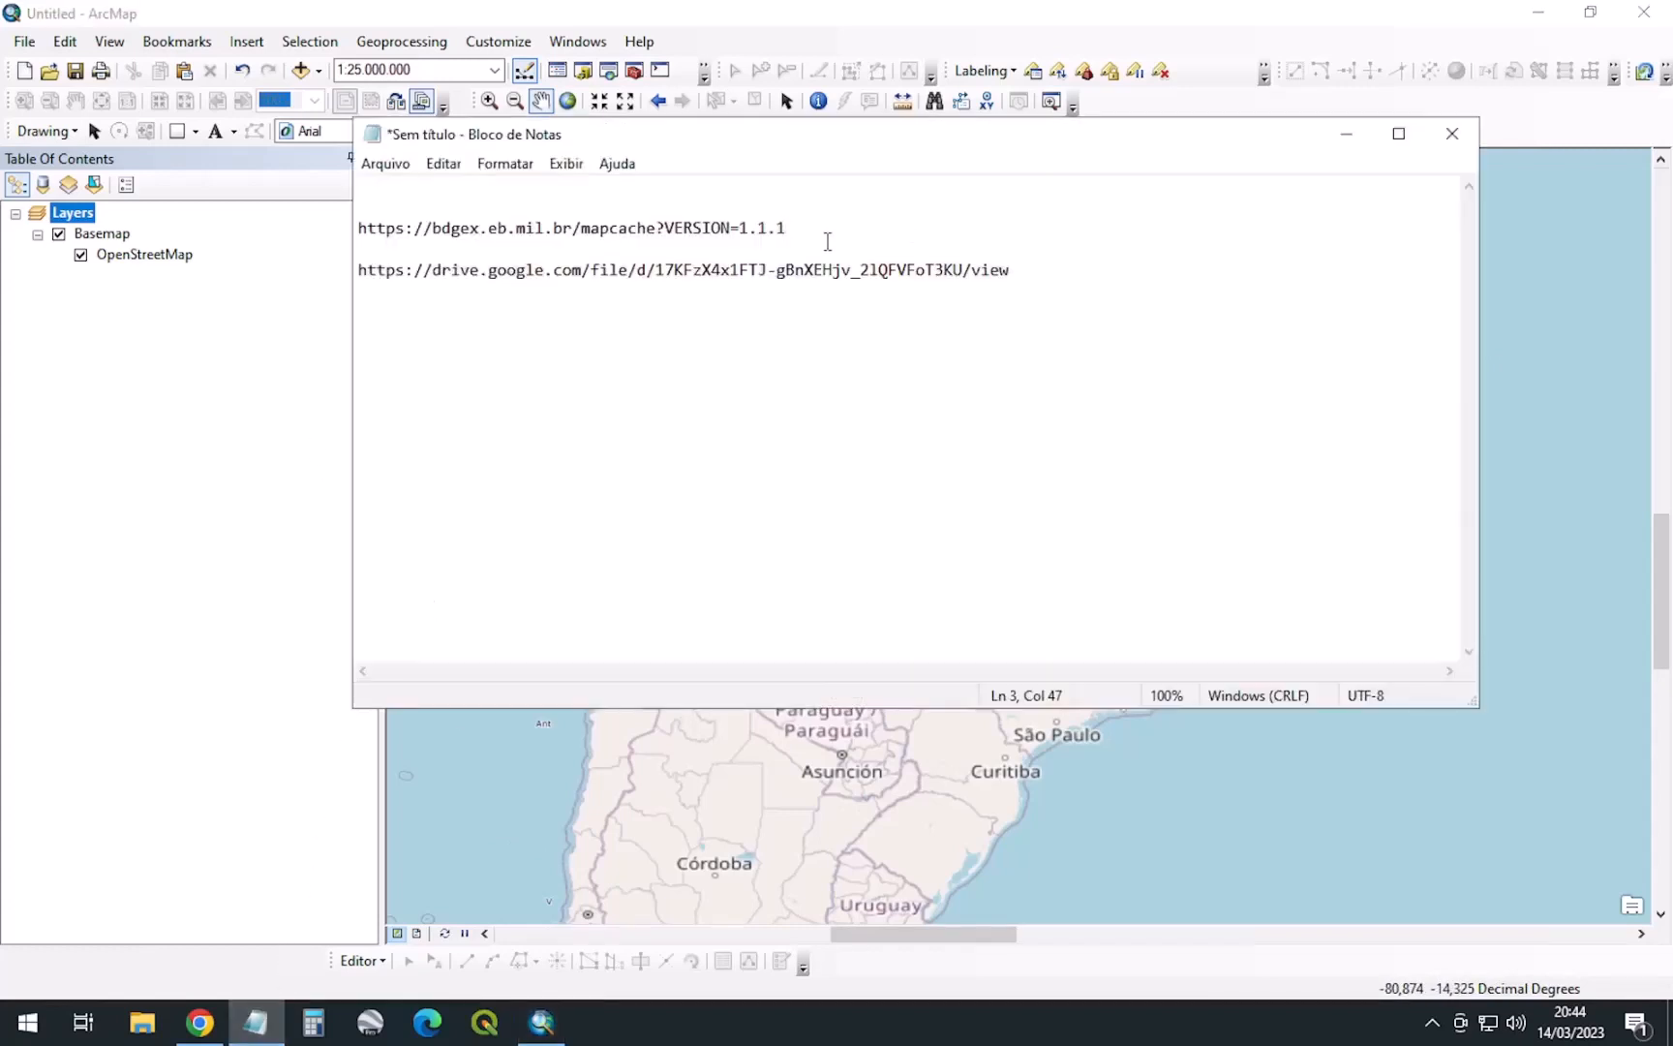
pyautogui.moveTo(842, 232); pyautogui.dragTo(317, 231)
pyautogui.hotkey('ctrl', 'c')
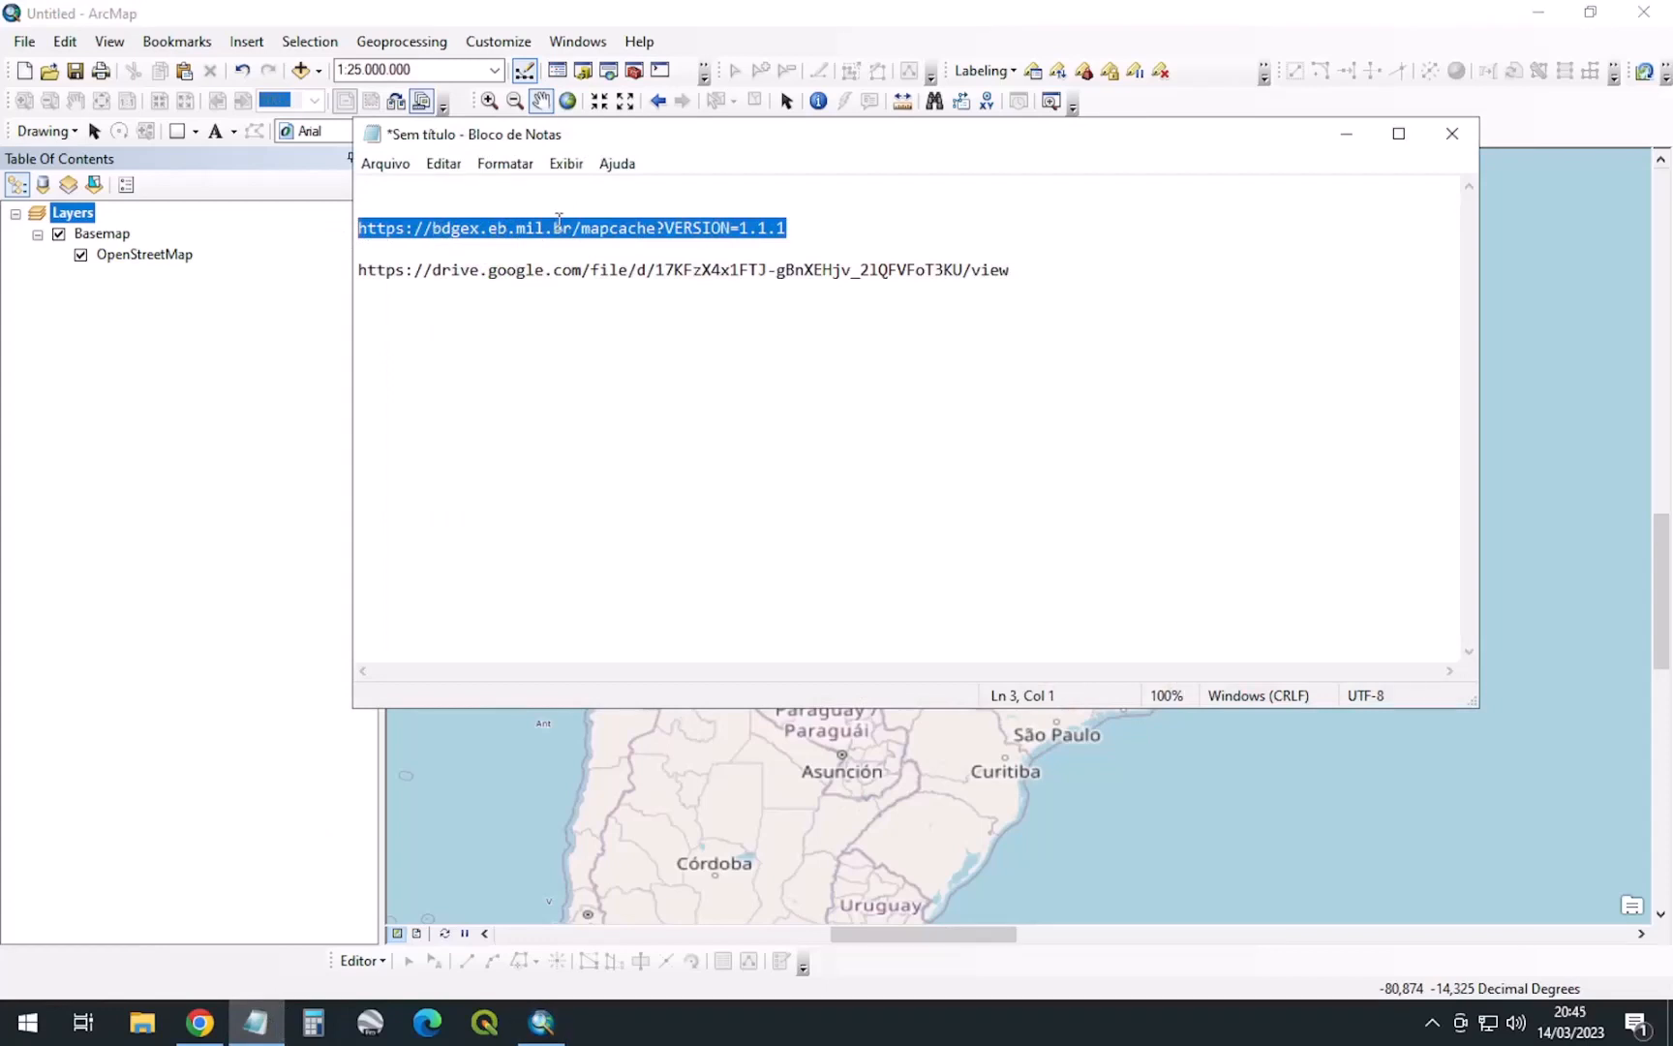
pyautogui.click(1346, 134)
pyautogui.click(317, 73)
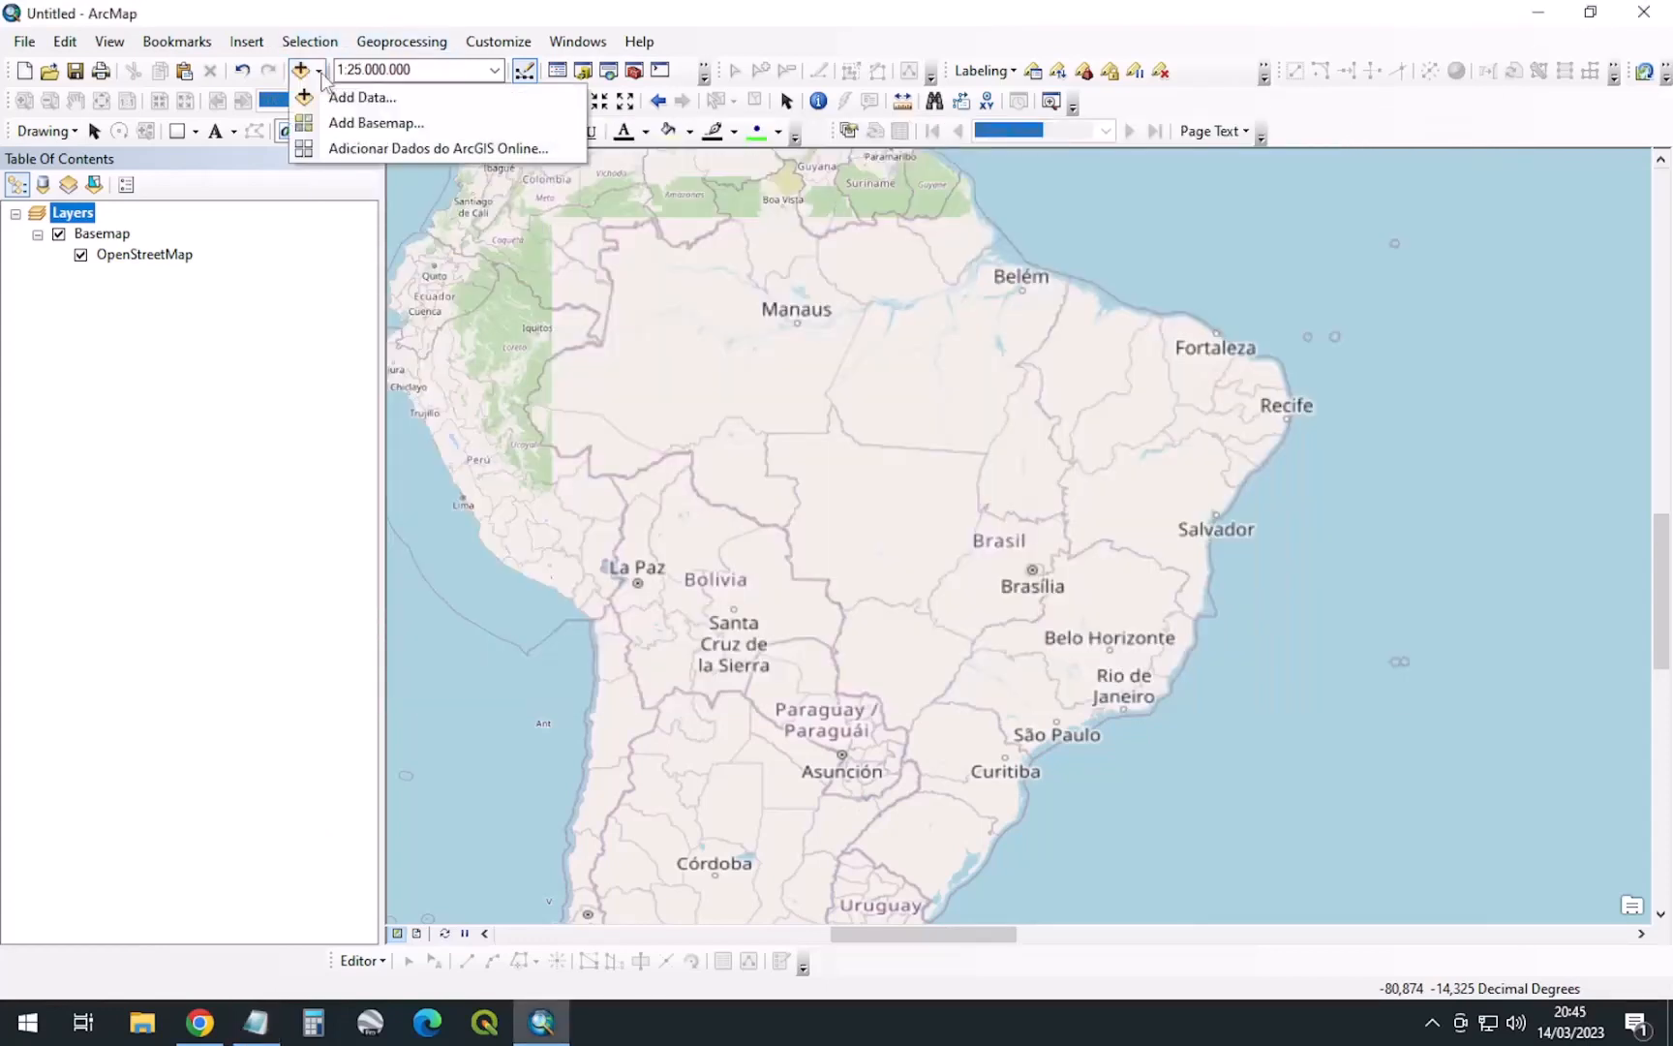
# In Add Data, go up to the catalog's top level and open GIS Servers
pyautogui.click(363, 97)
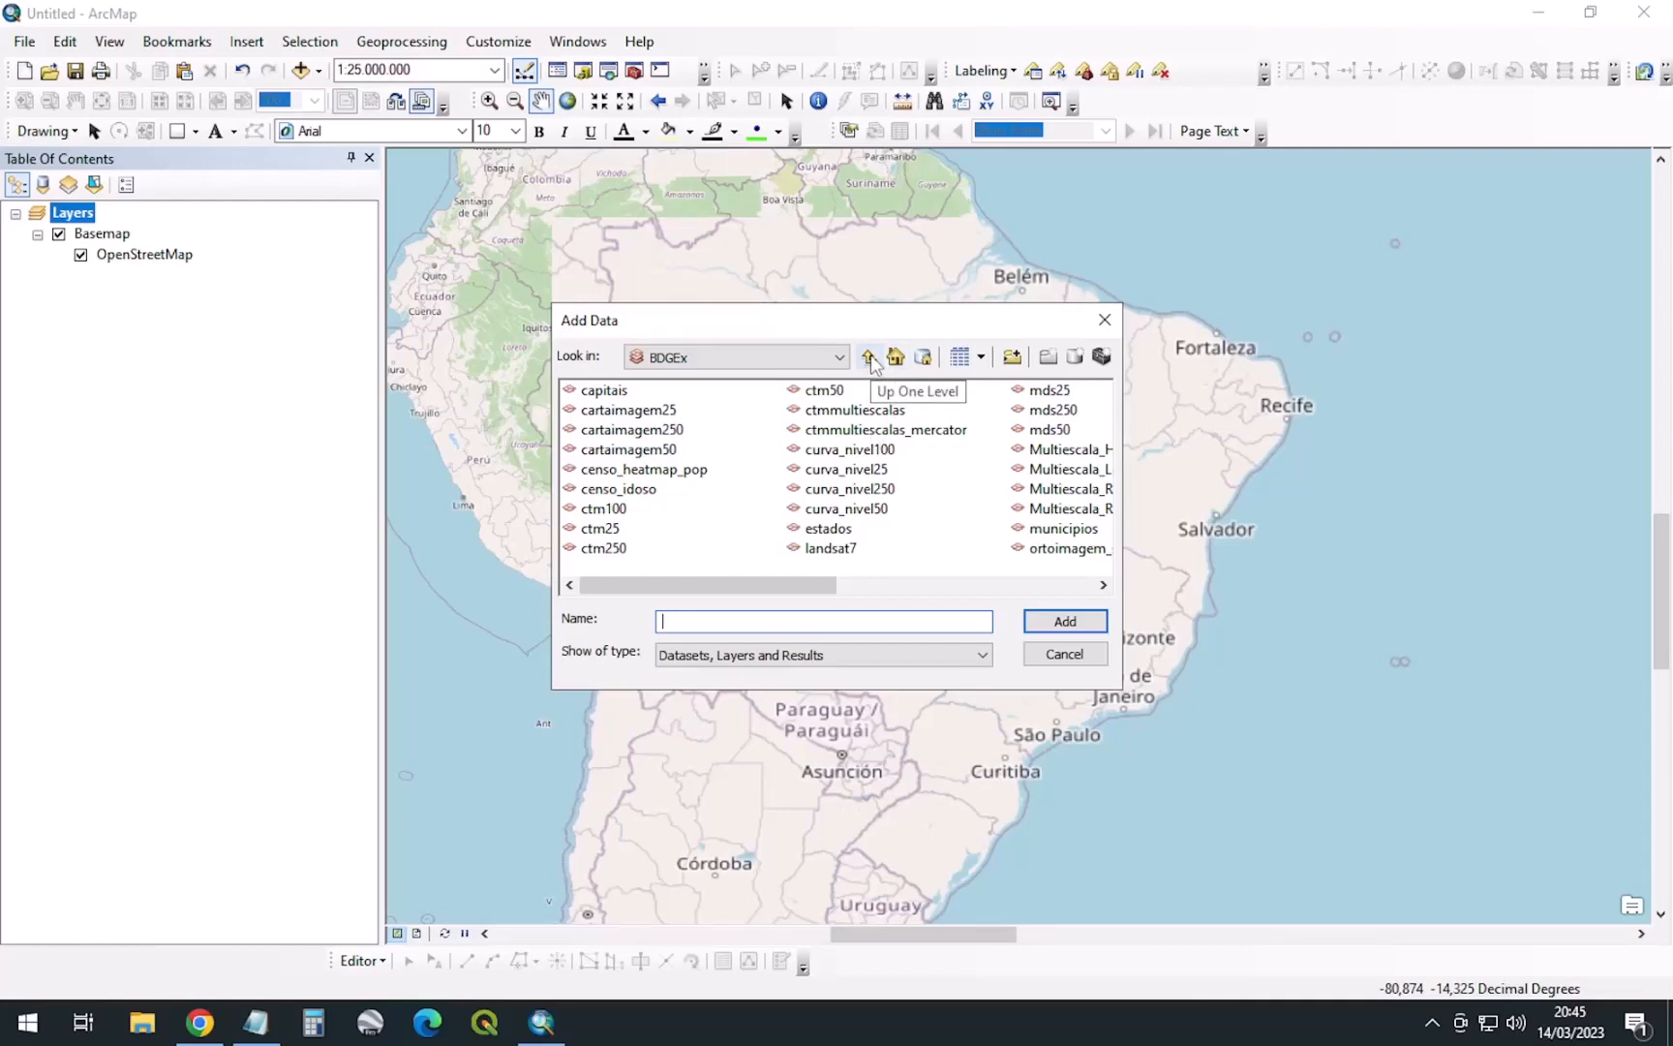
pyautogui.click(868, 358)
pyautogui.click(869, 358)
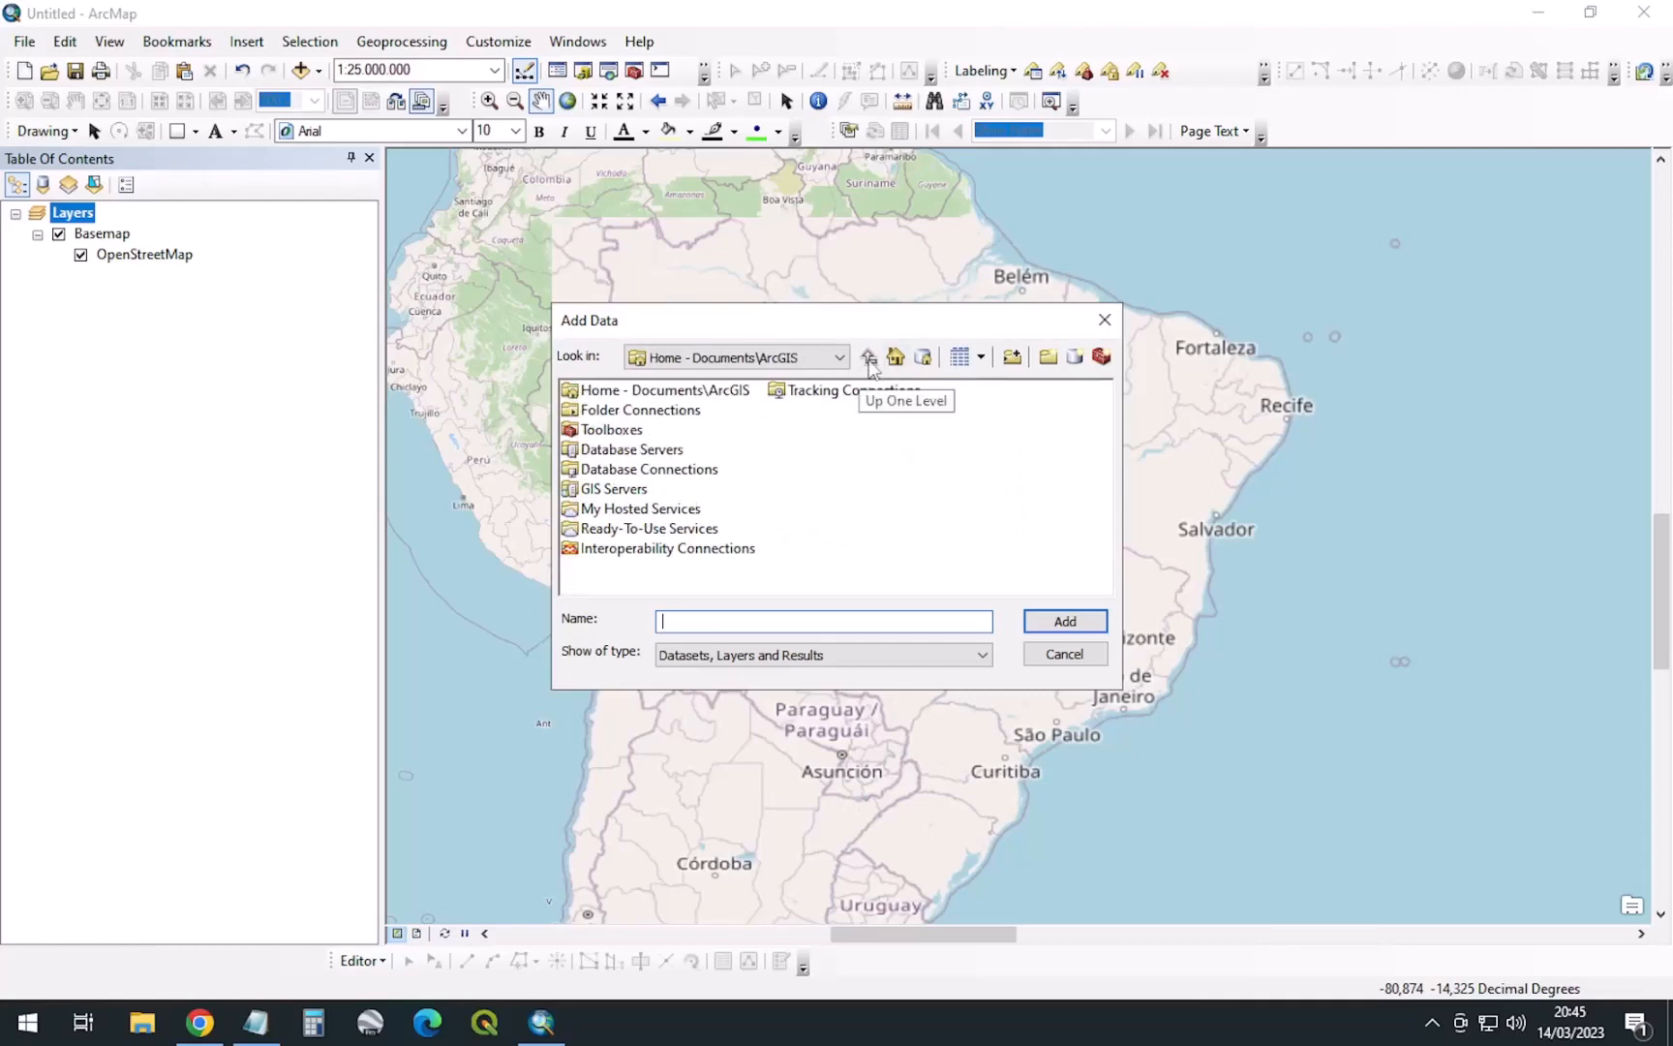
pyautogui.click(608, 490)
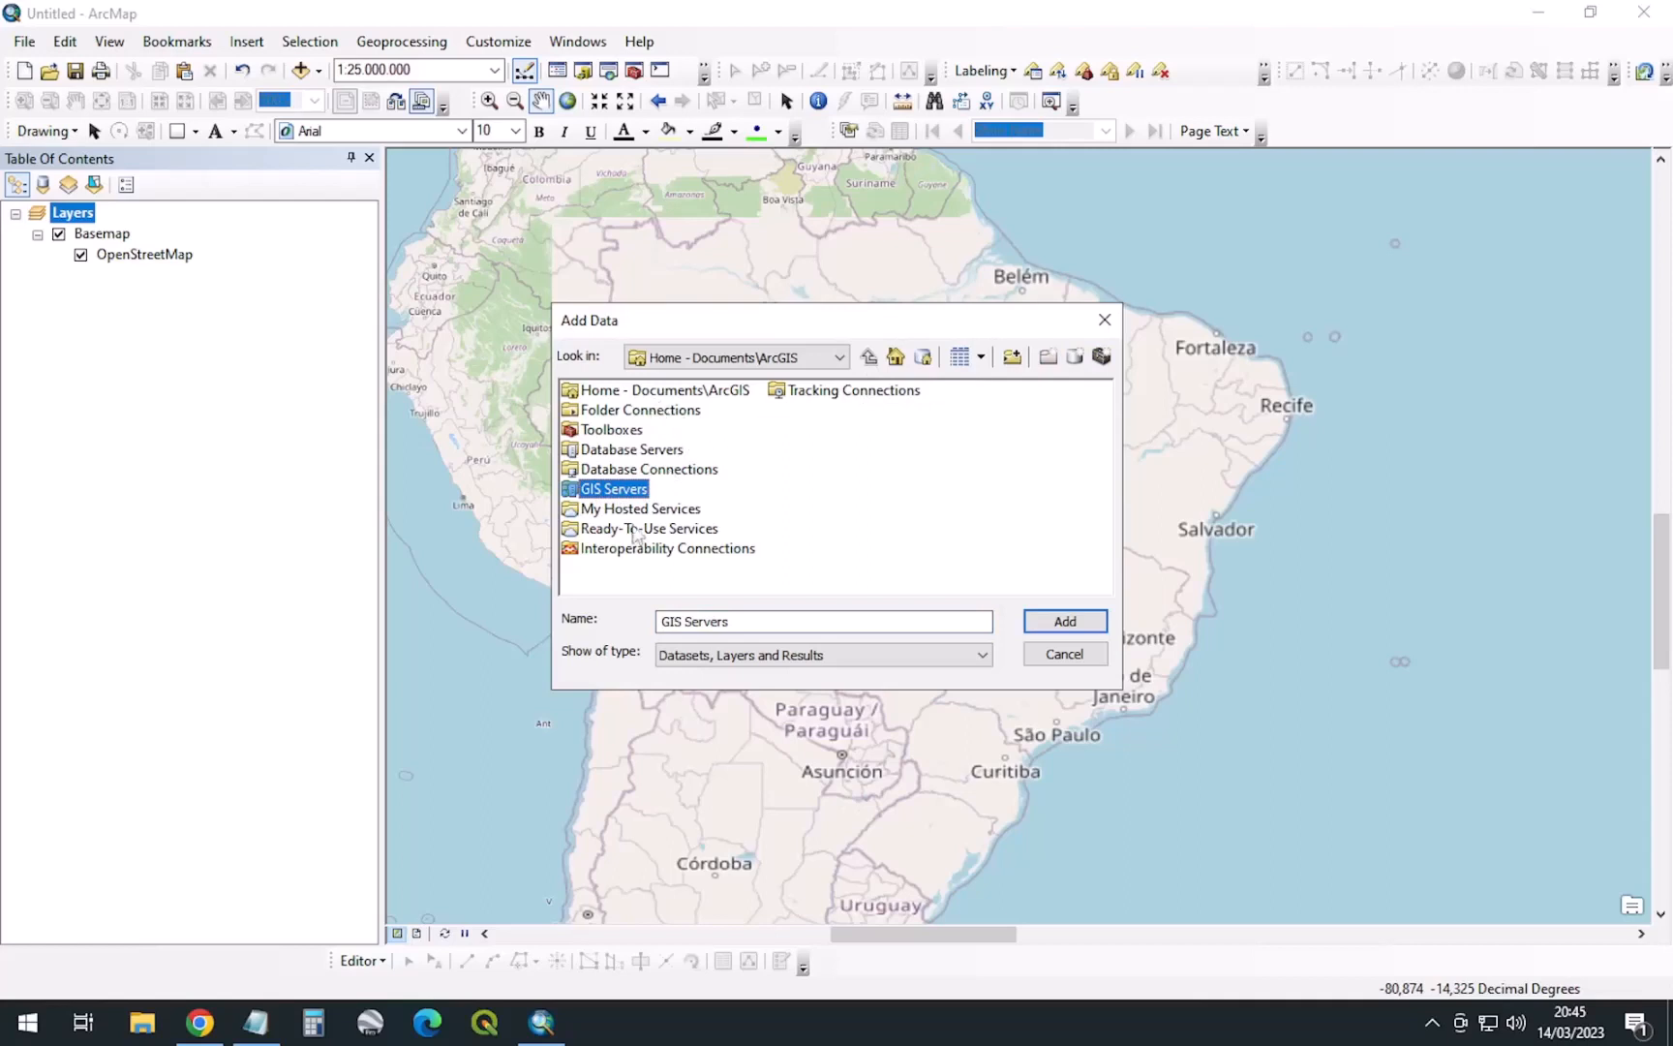
pyautogui.doubleClick(608, 492)
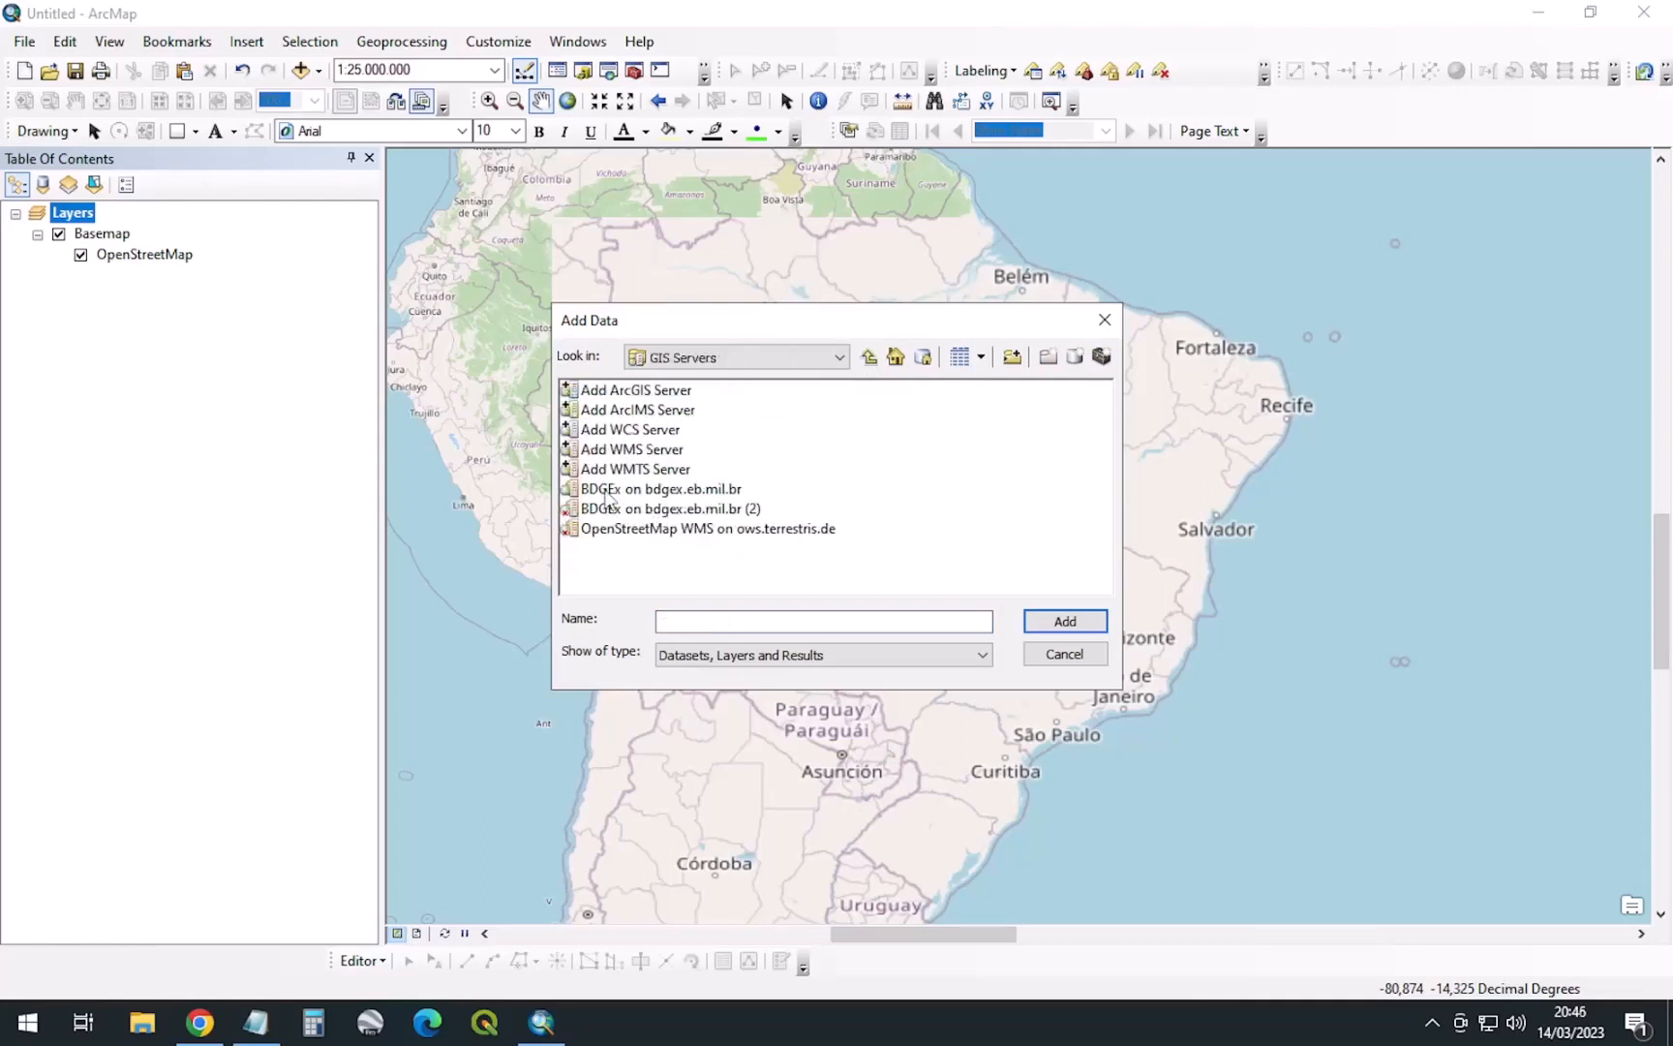
pyautogui.click(621, 451)
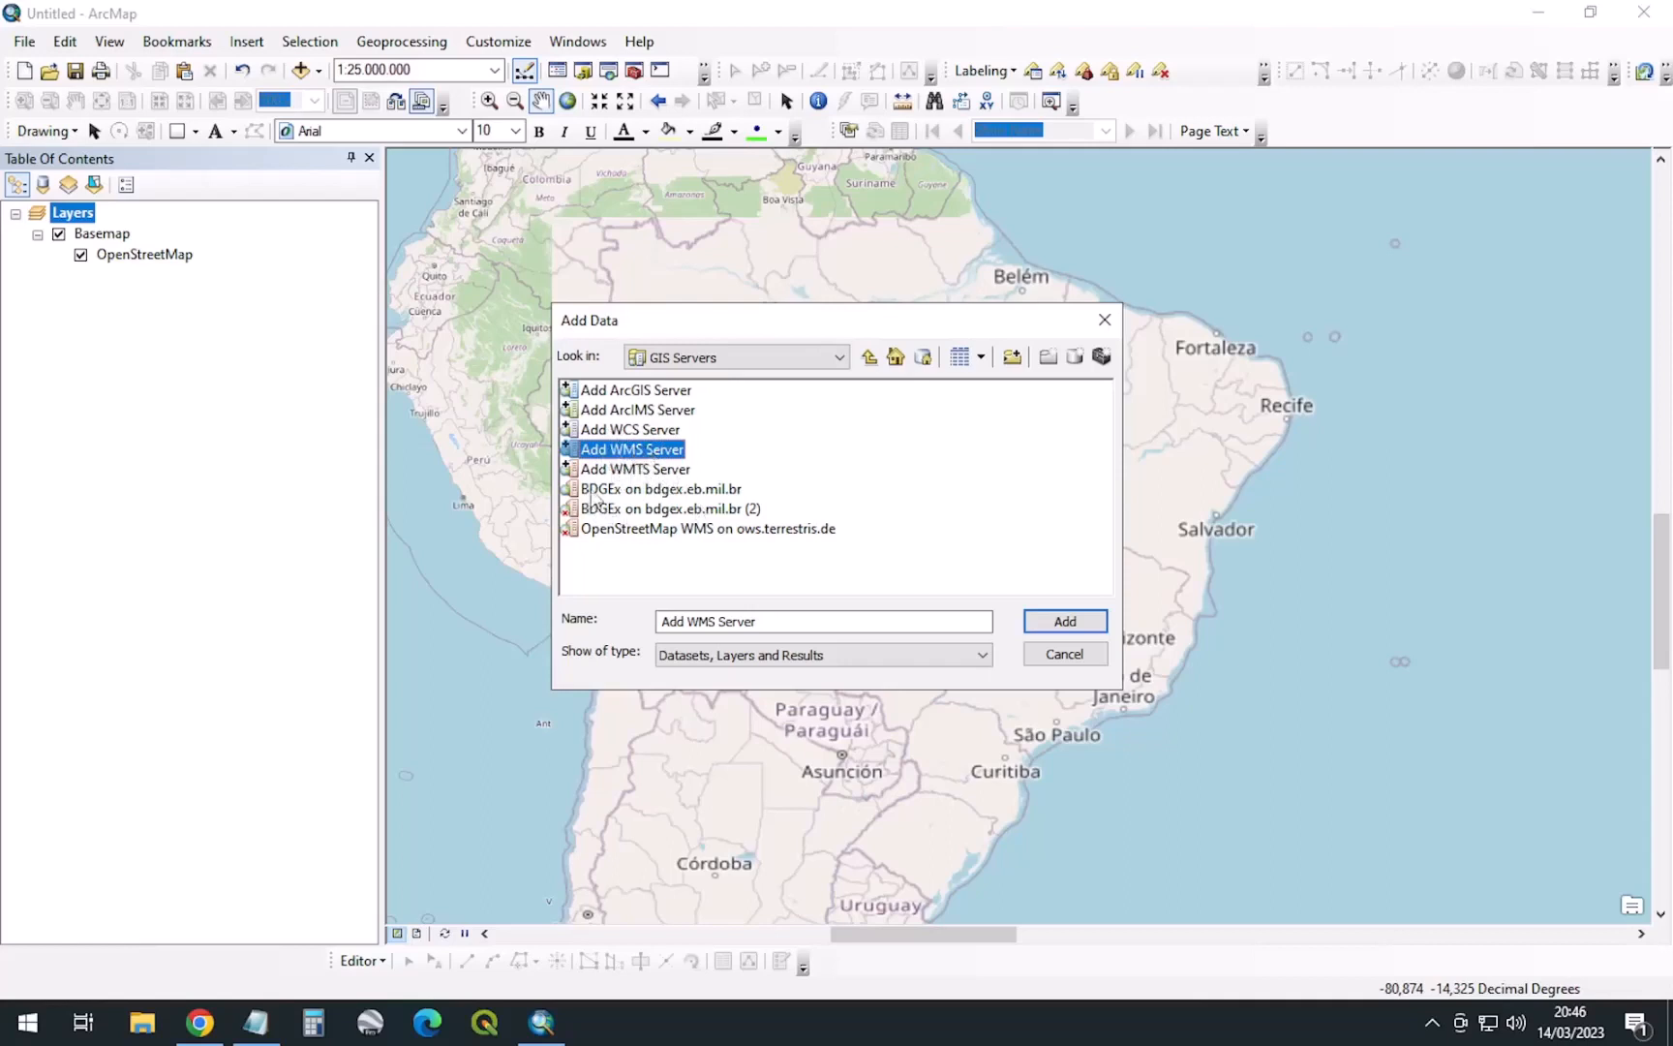
pyautogui.click(609, 491)
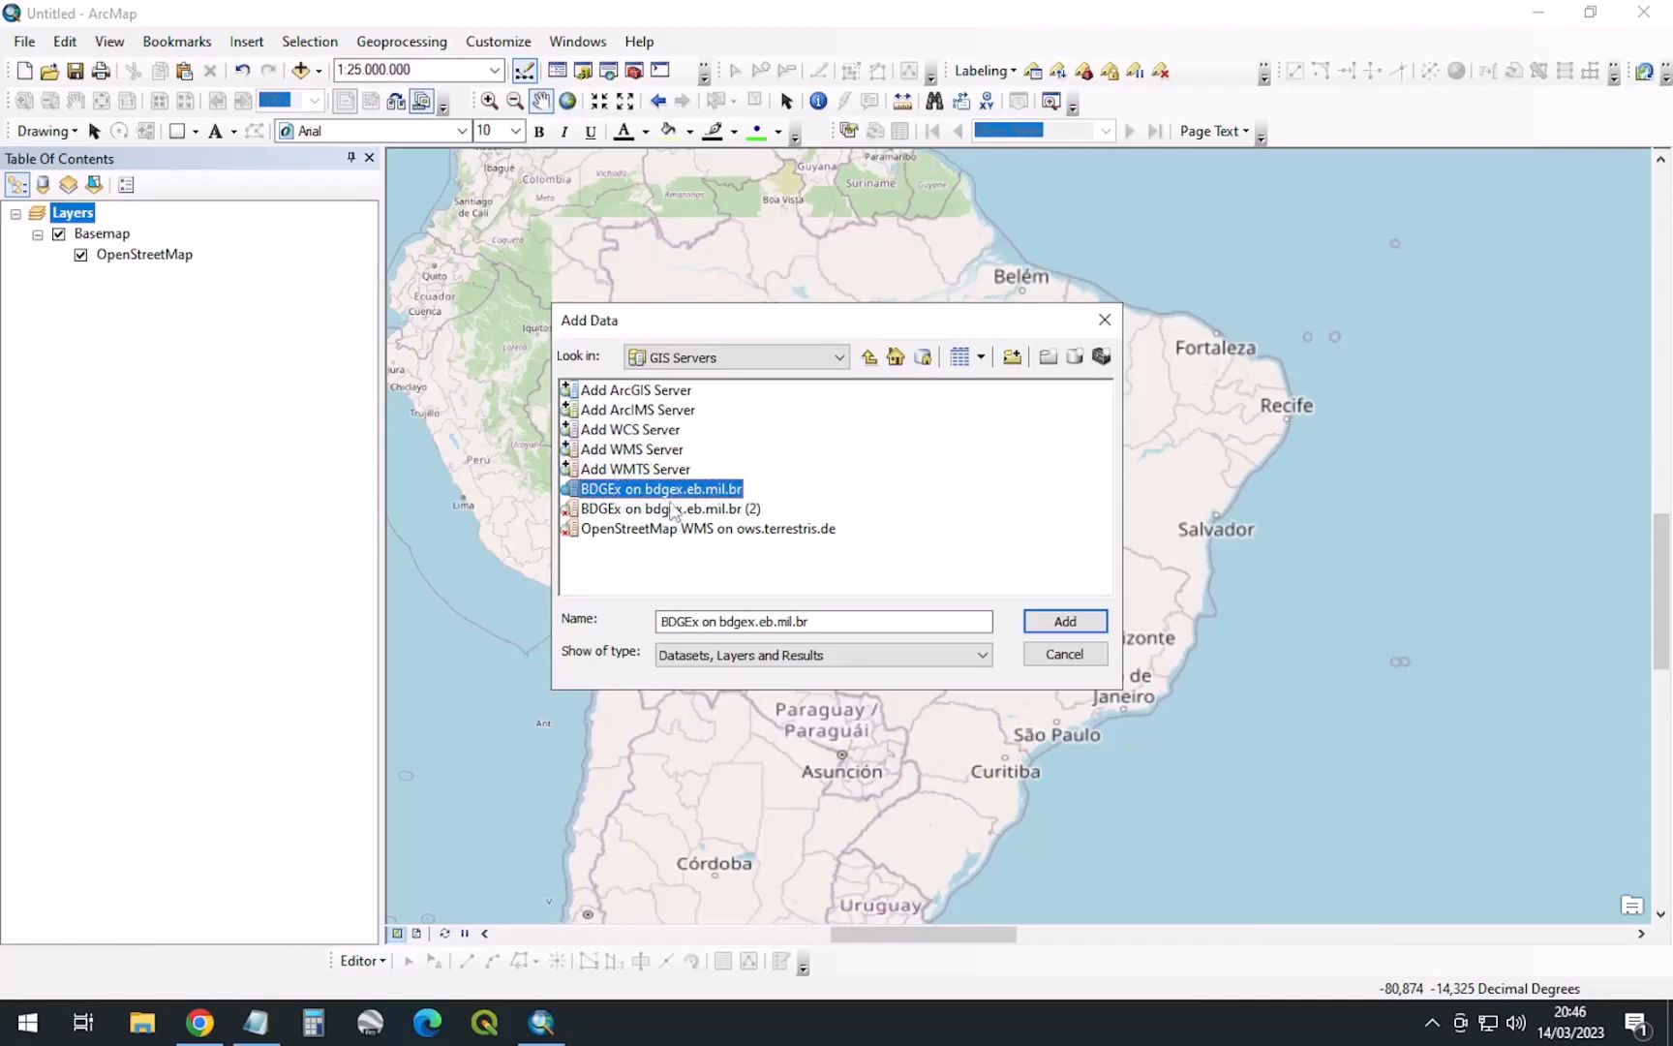
pyautogui.click(616, 452)
# Create a WMS server connection using the pasted BDGEx mapcache address
pyautogui.doubleClick(634, 453)
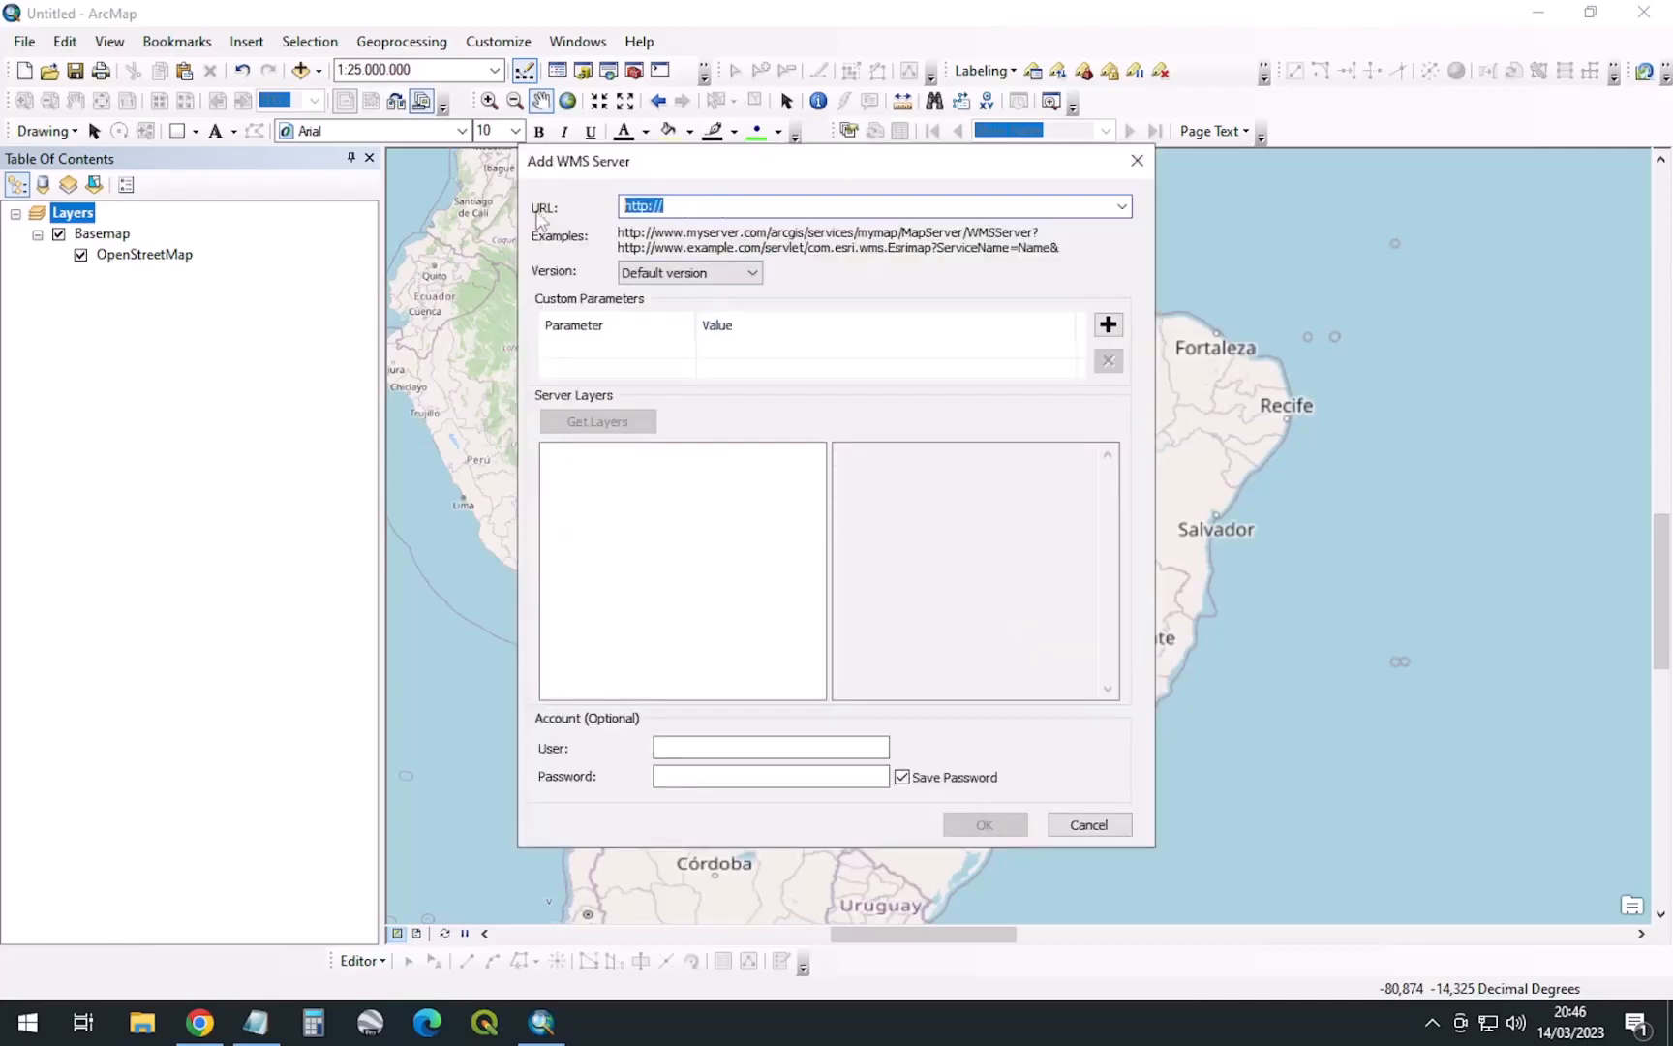
pyautogui.hotkey('ctrl', 'v')
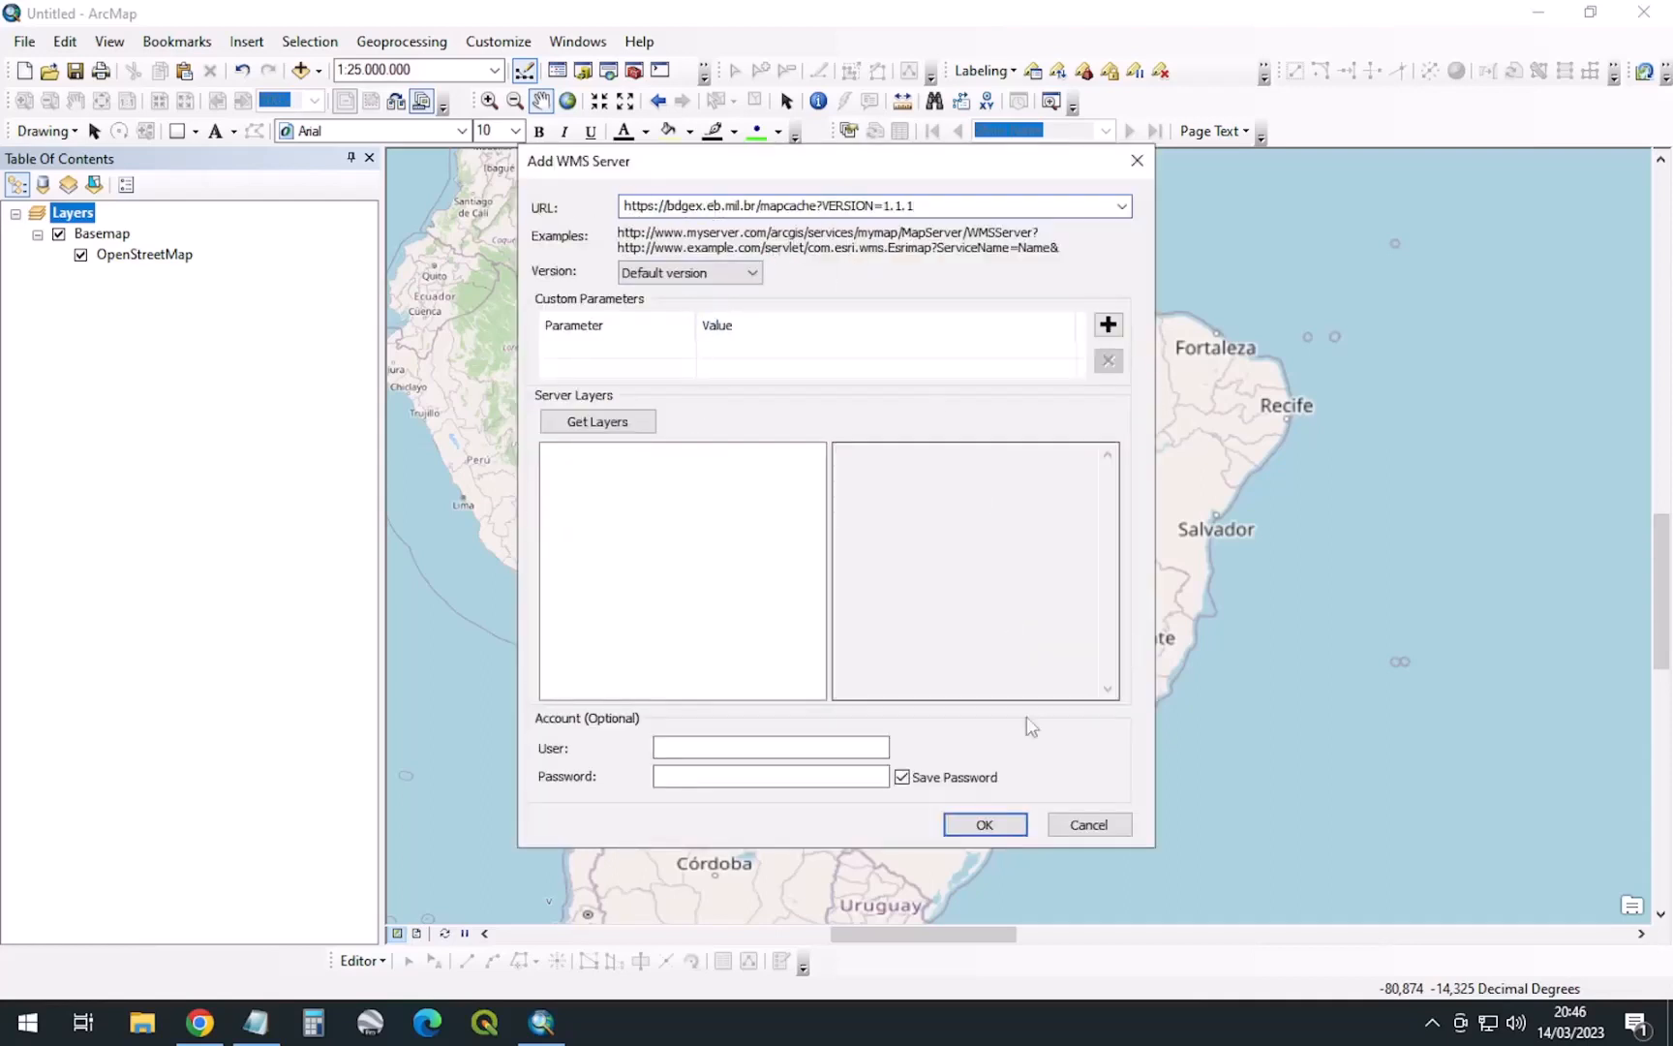
pyautogui.click(1015, 825)
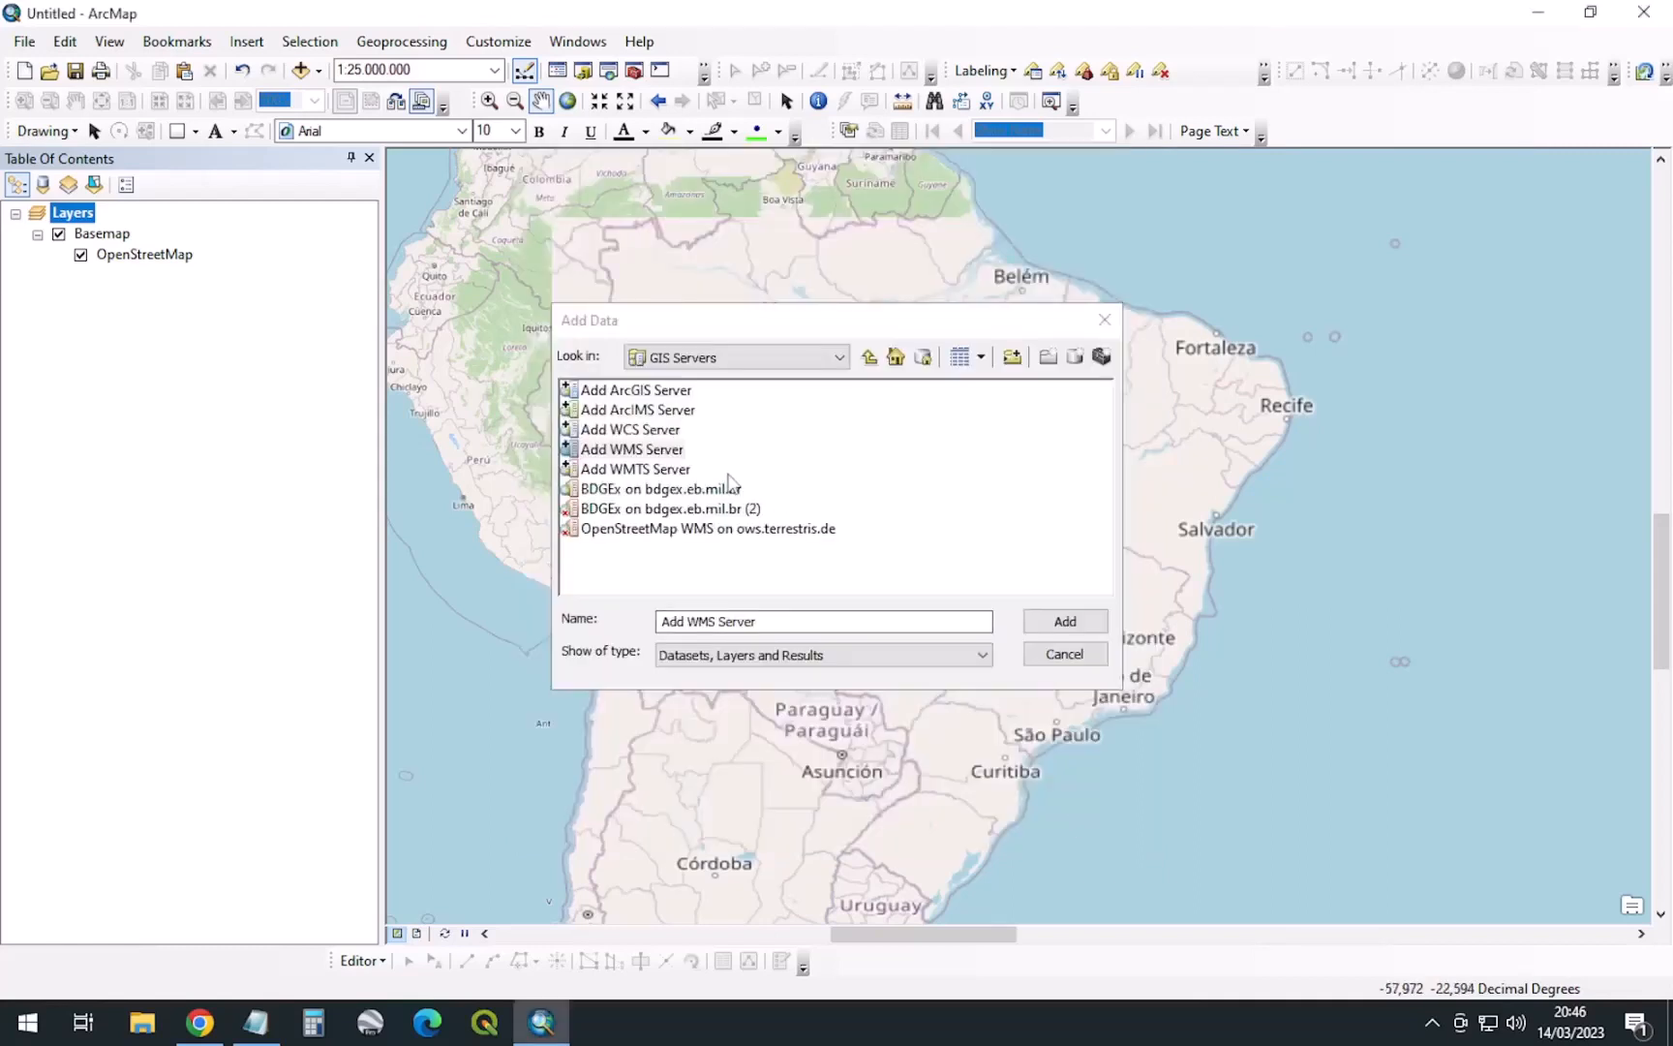
# Open the BDGEx server and service, and add the ctm50 and ctm100 layers
pyautogui.click(674, 494)
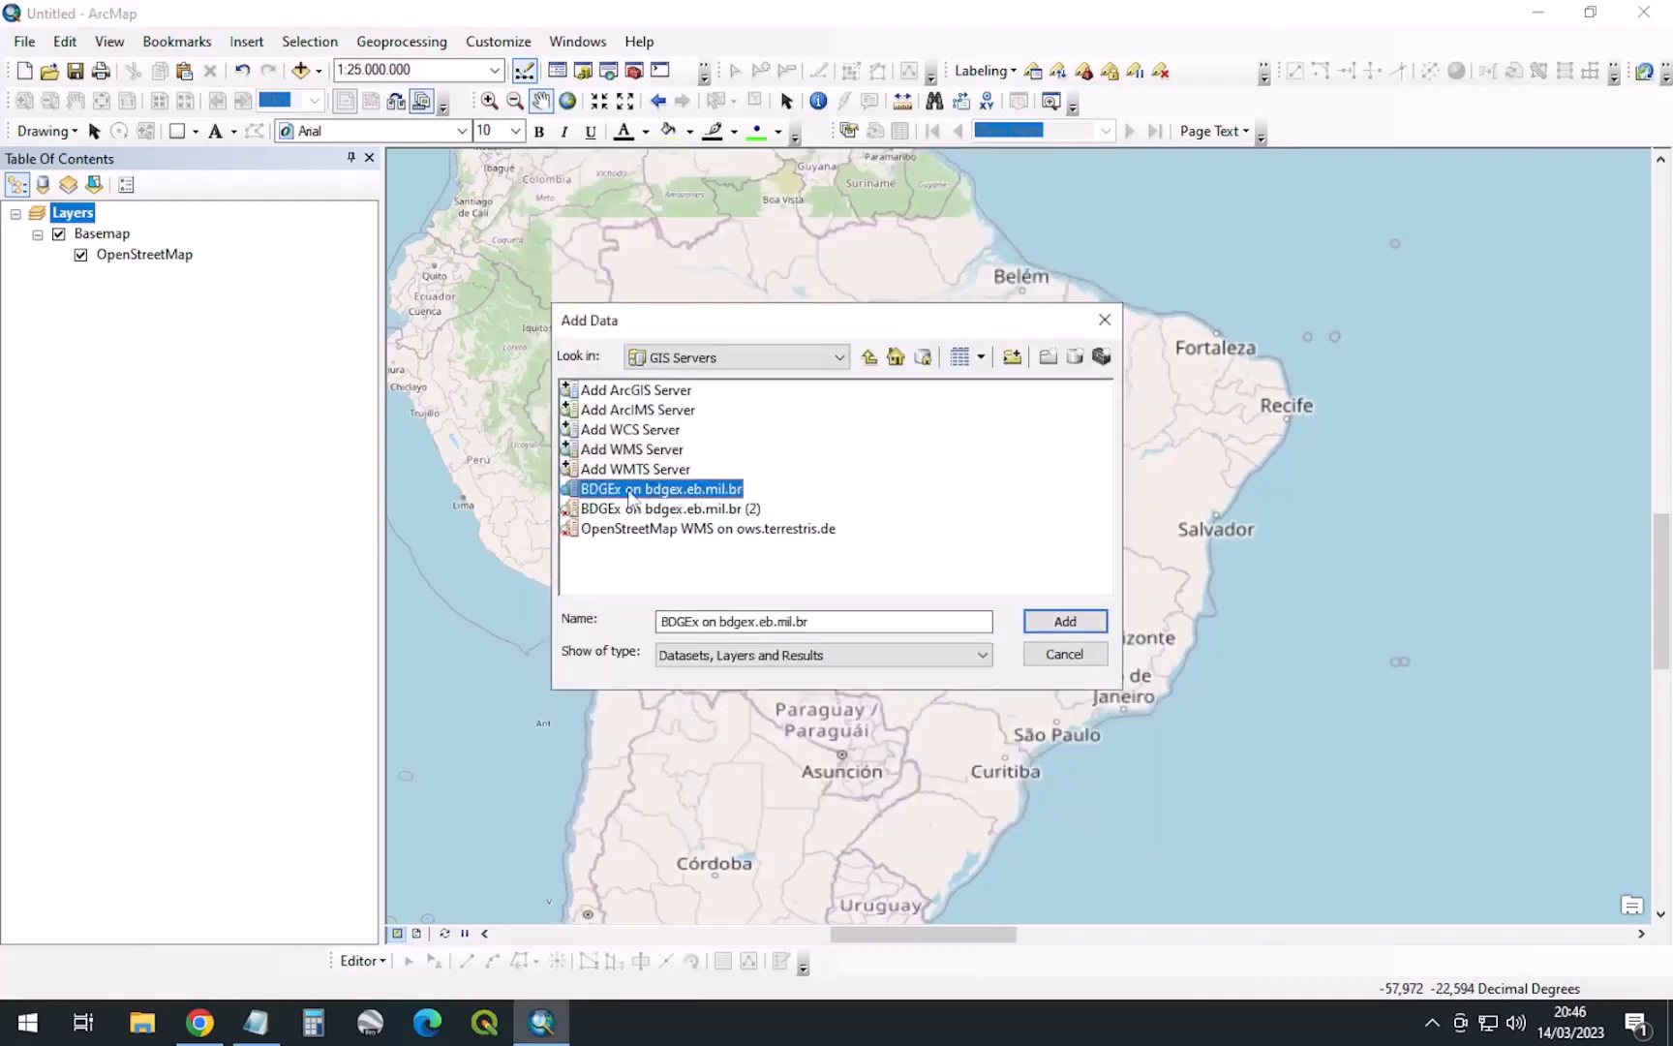
pyautogui.doubleClick(662, 497)
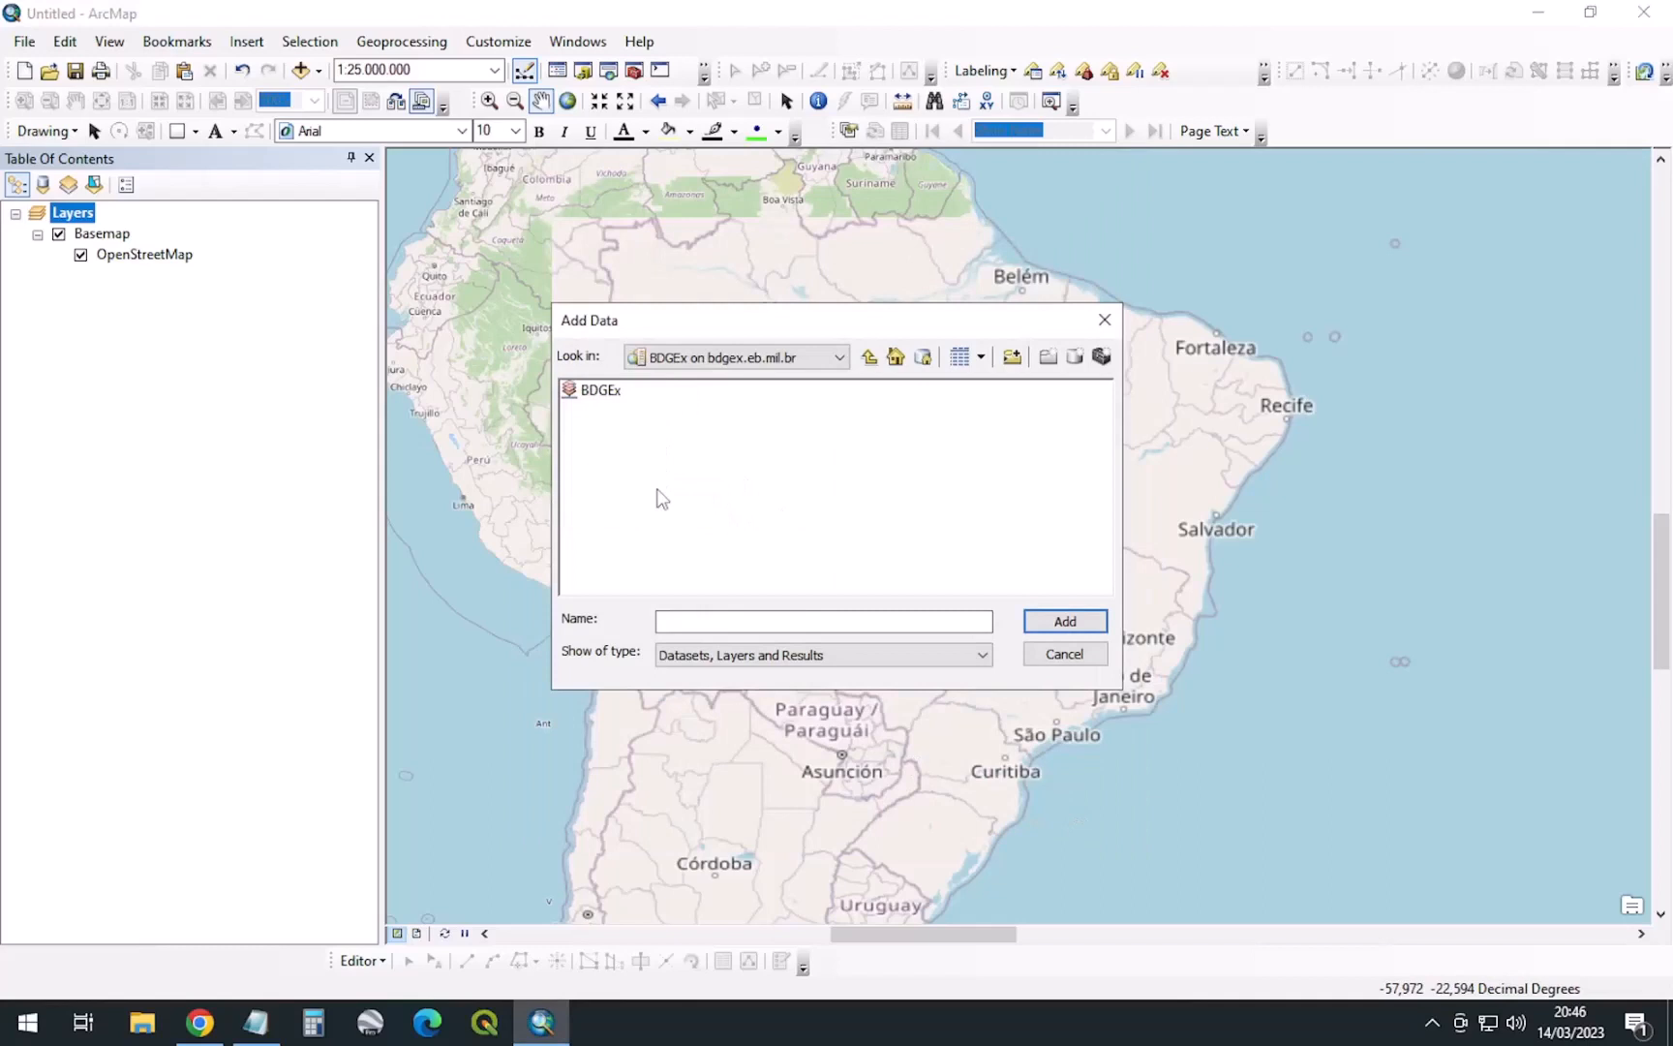
pyautogui.click(602, 390)
pyautogui.doubleClick(599, 390)
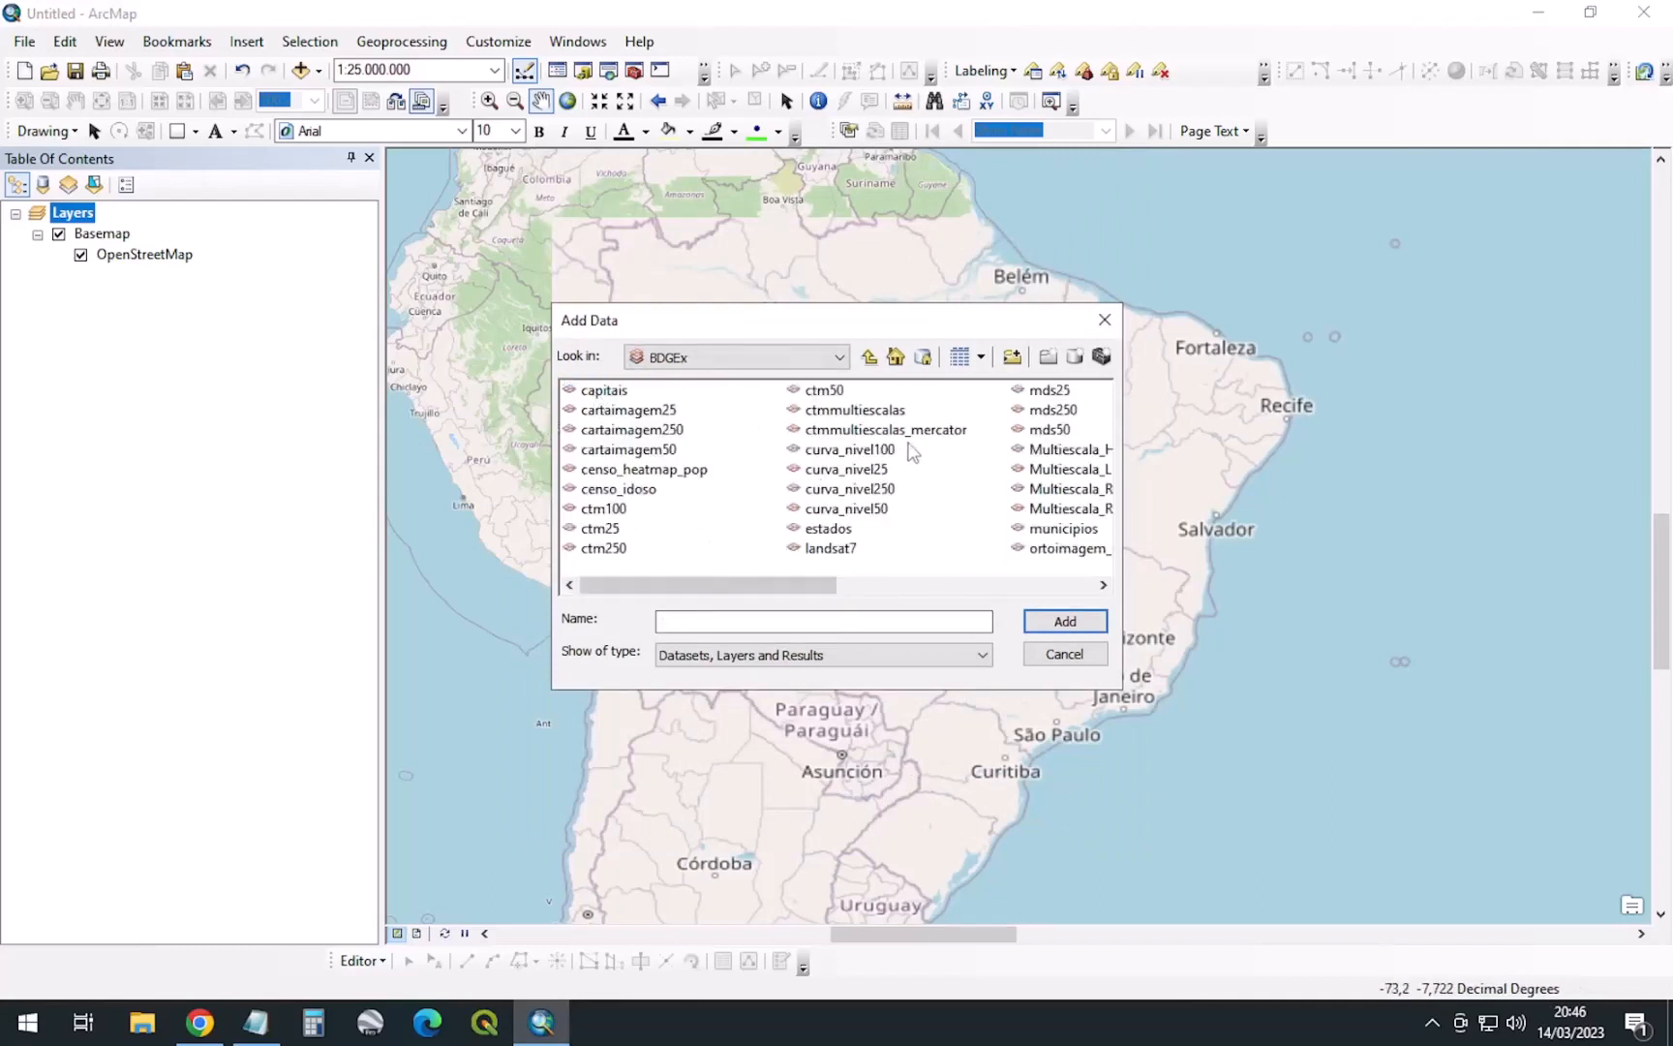
pyautogui.click(827, 395)
pyautogui.keyDown('ctrl'); pyautogui.click(609, 511); pyautogui.keyUp('ctrl')
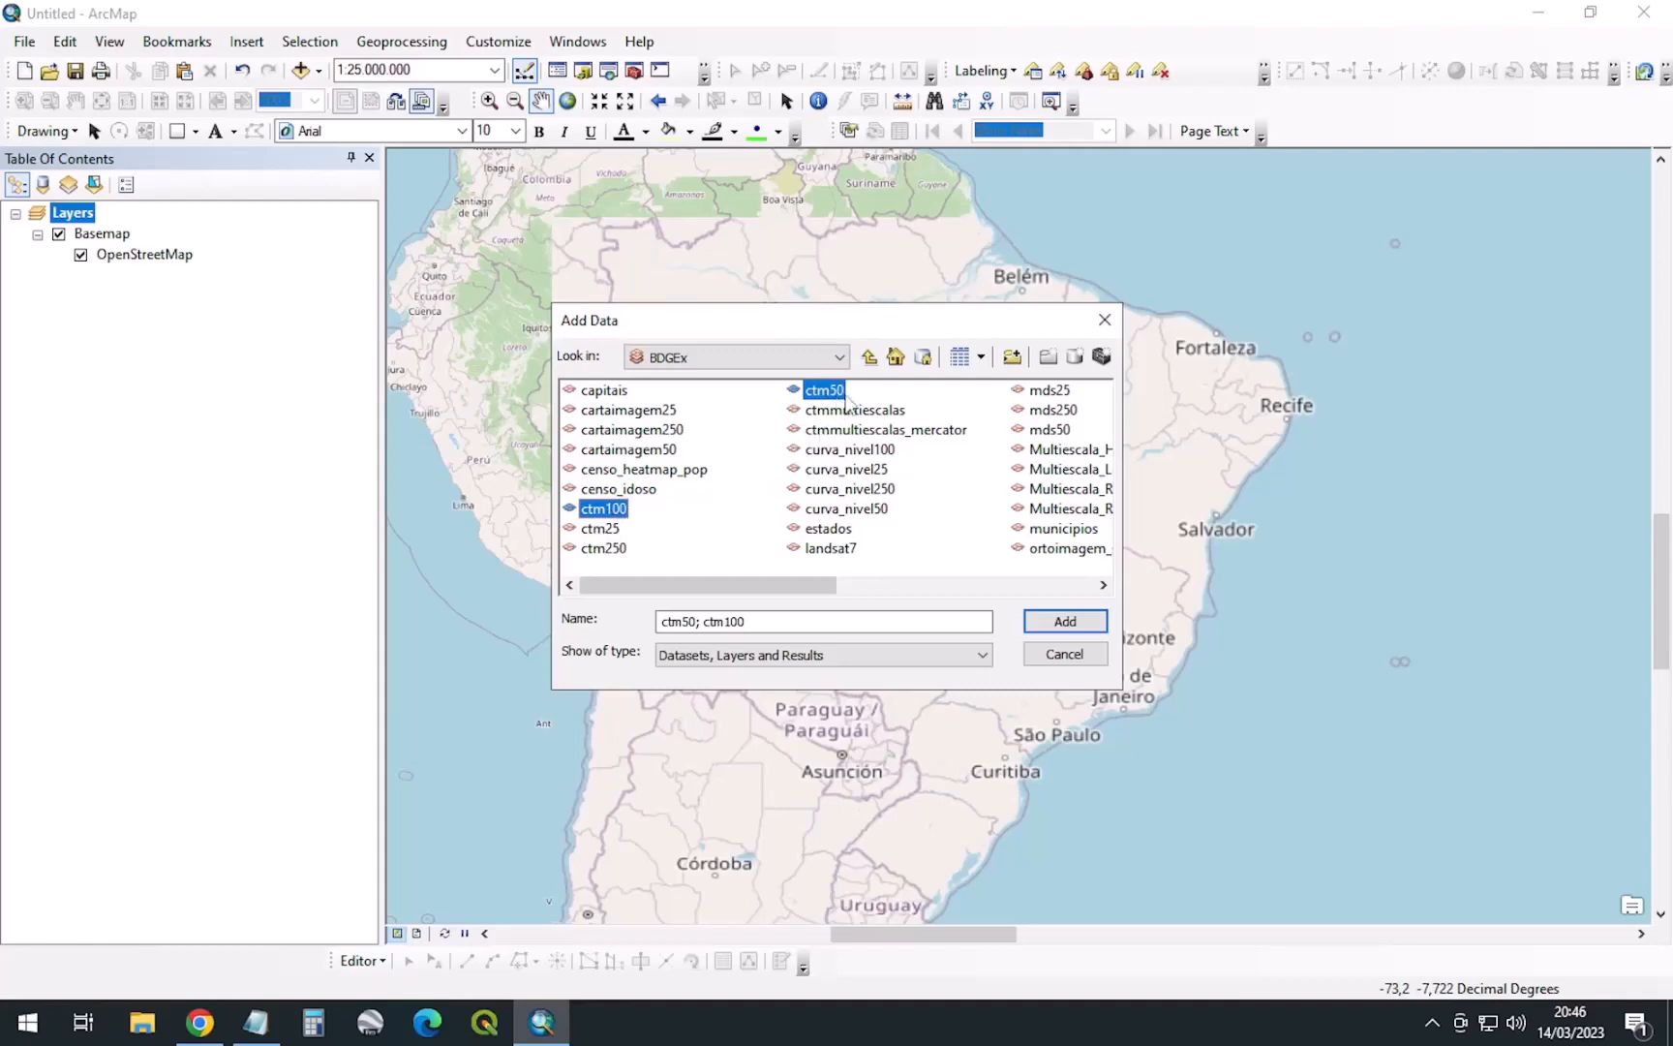
pyautogui.click(1059, 623)
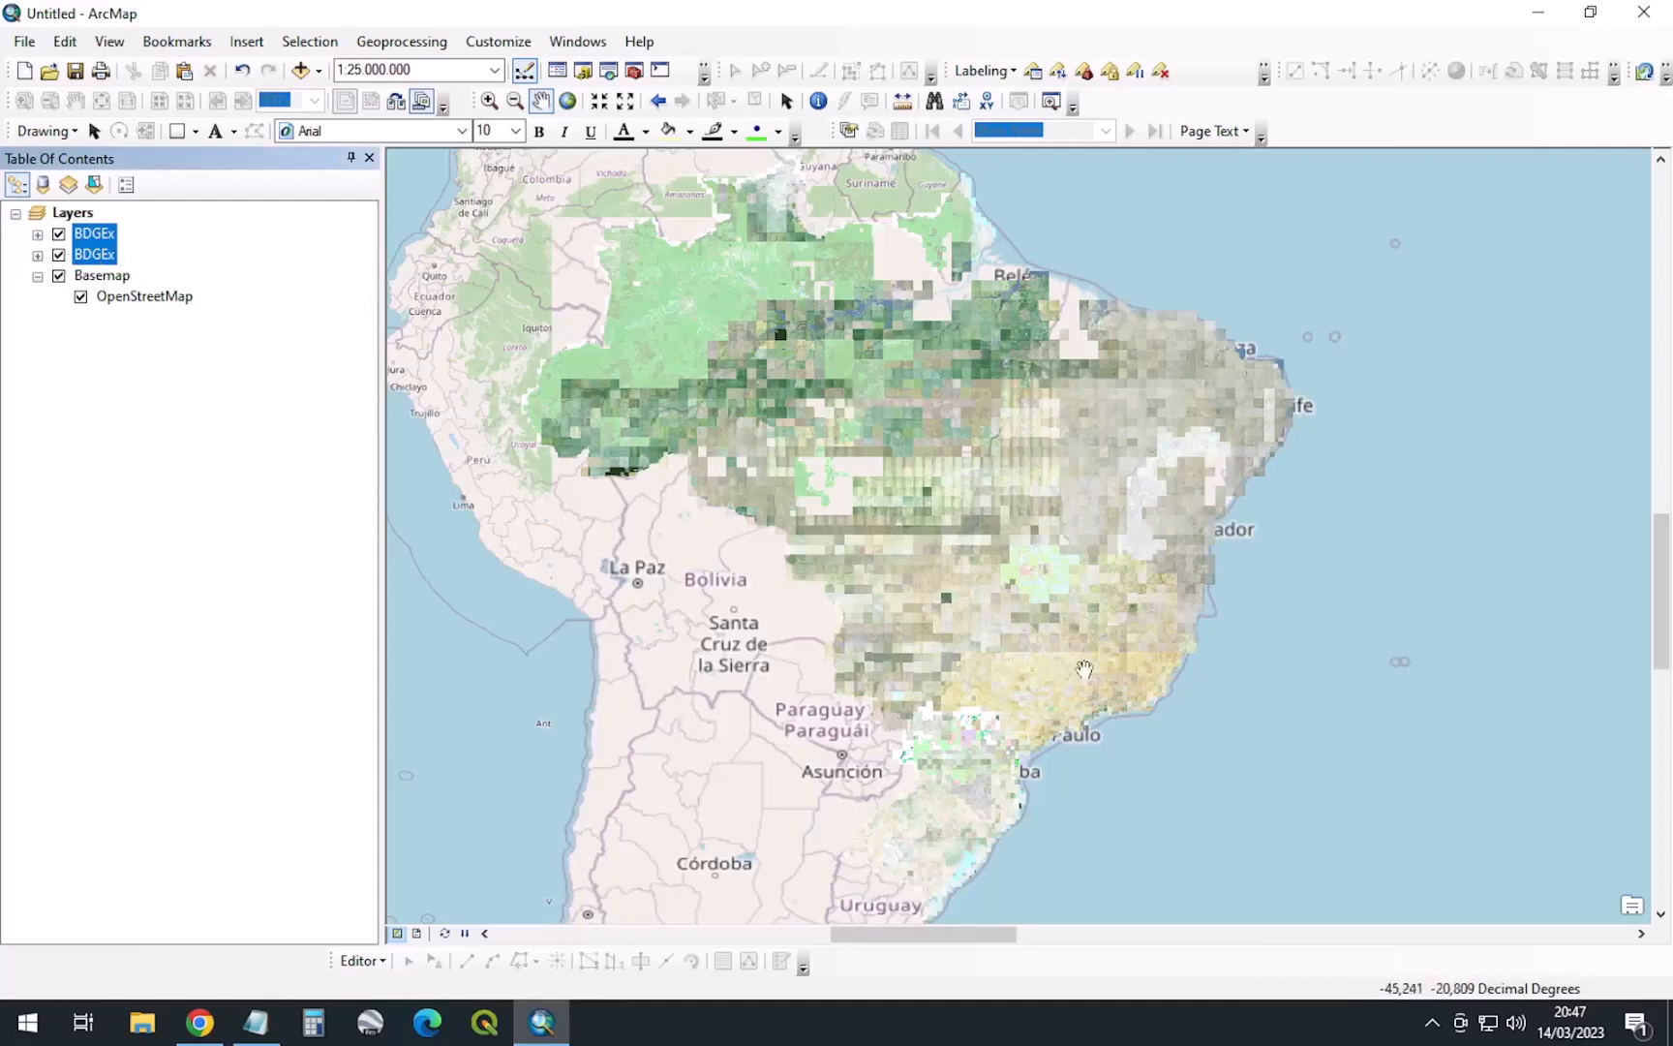
# Zoom to 1:5.000.000, expand both BDGEx entries to check ctm50 and ctm100, then collapse them
pyautogui.scroll(4, 1153, 668)
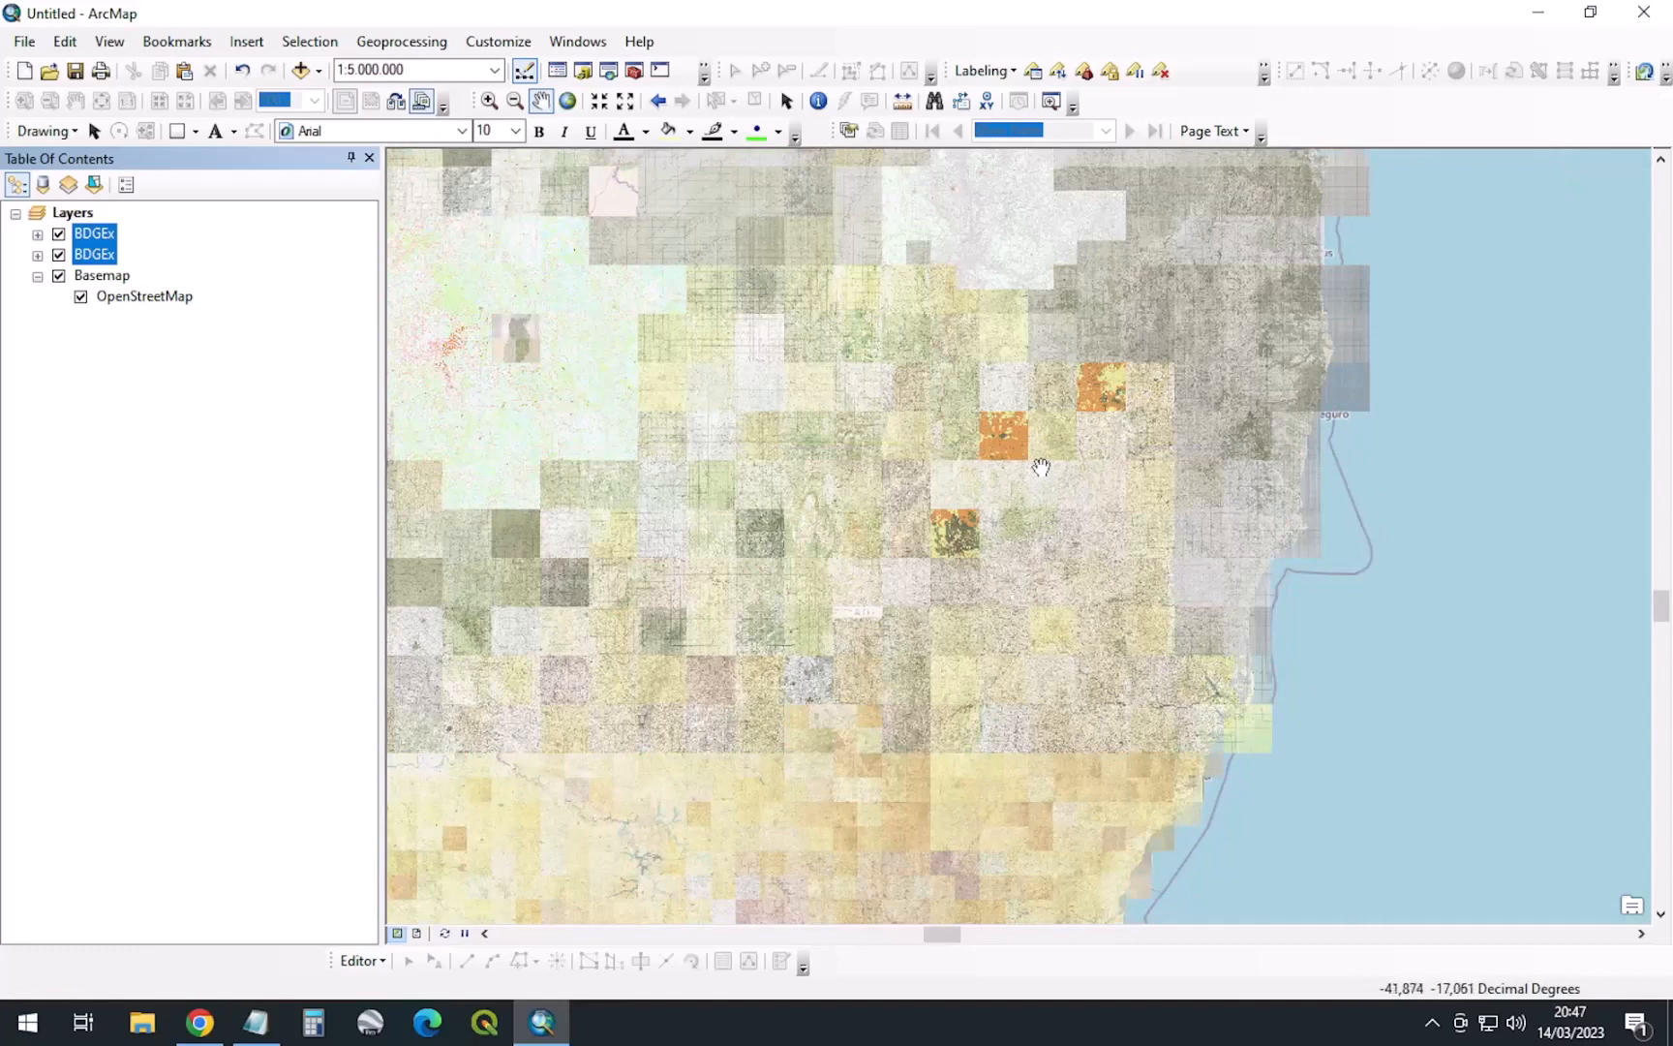
pyautogui.click(37, 256)
pyautogui.click(37, 233)
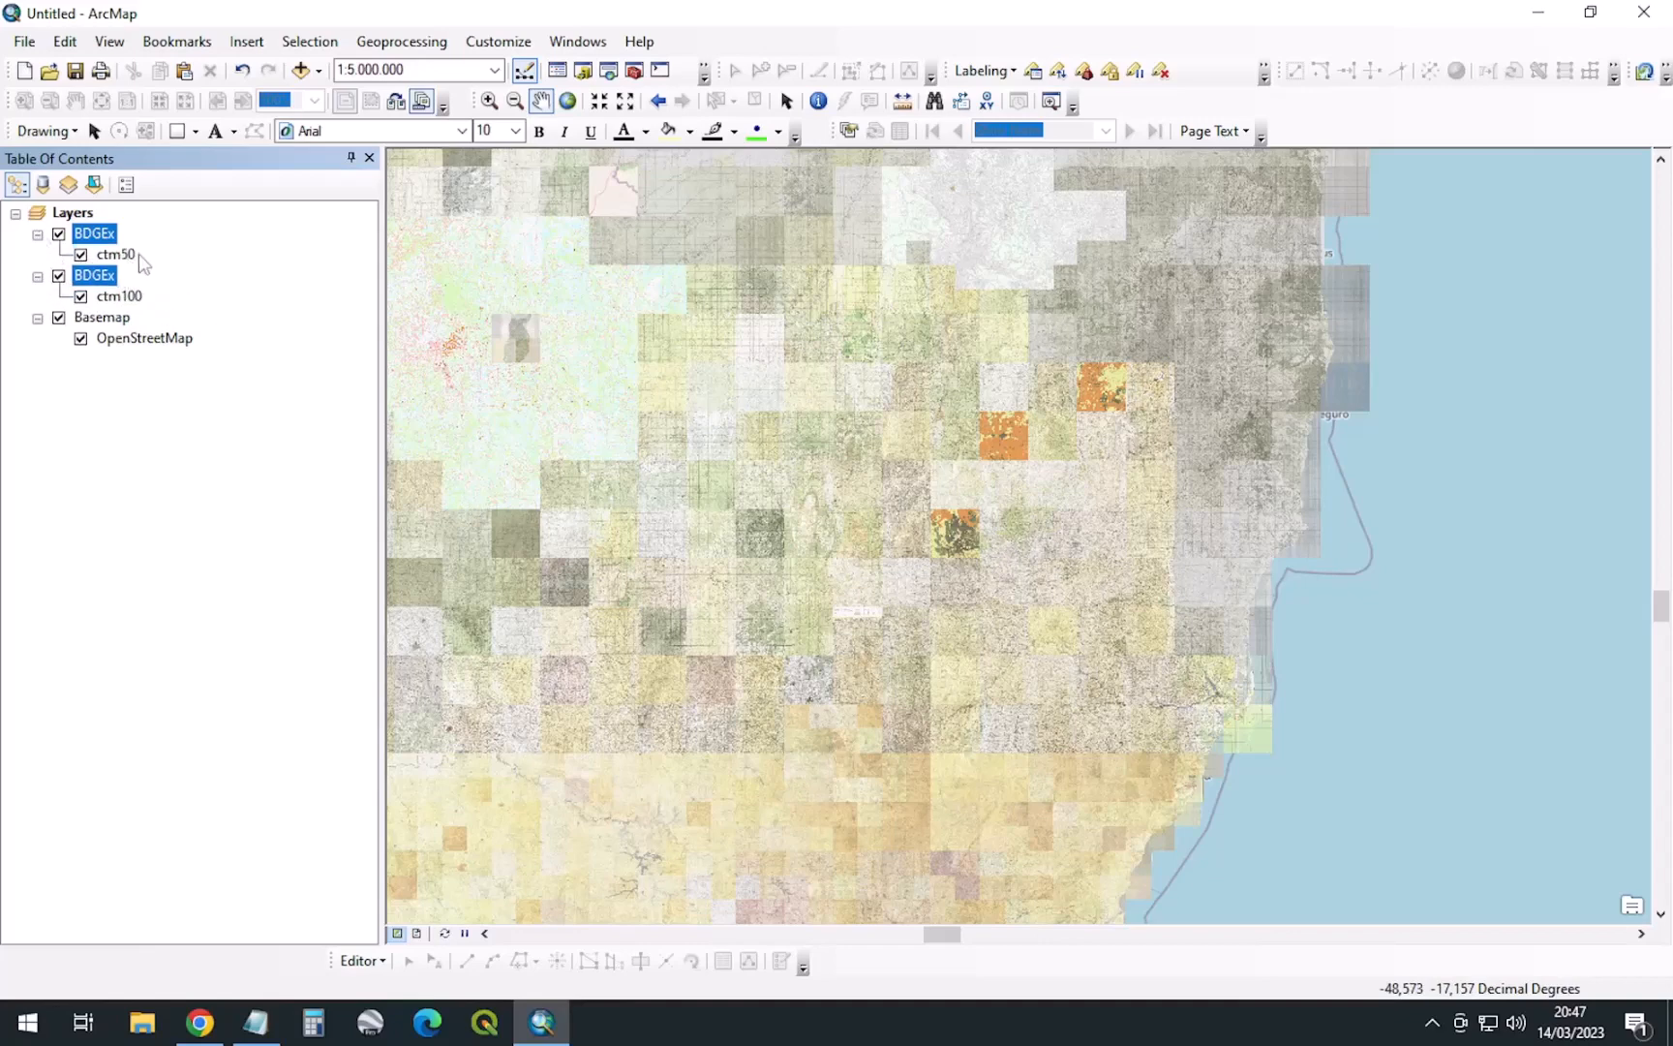
pyautogui.click(120, 256)
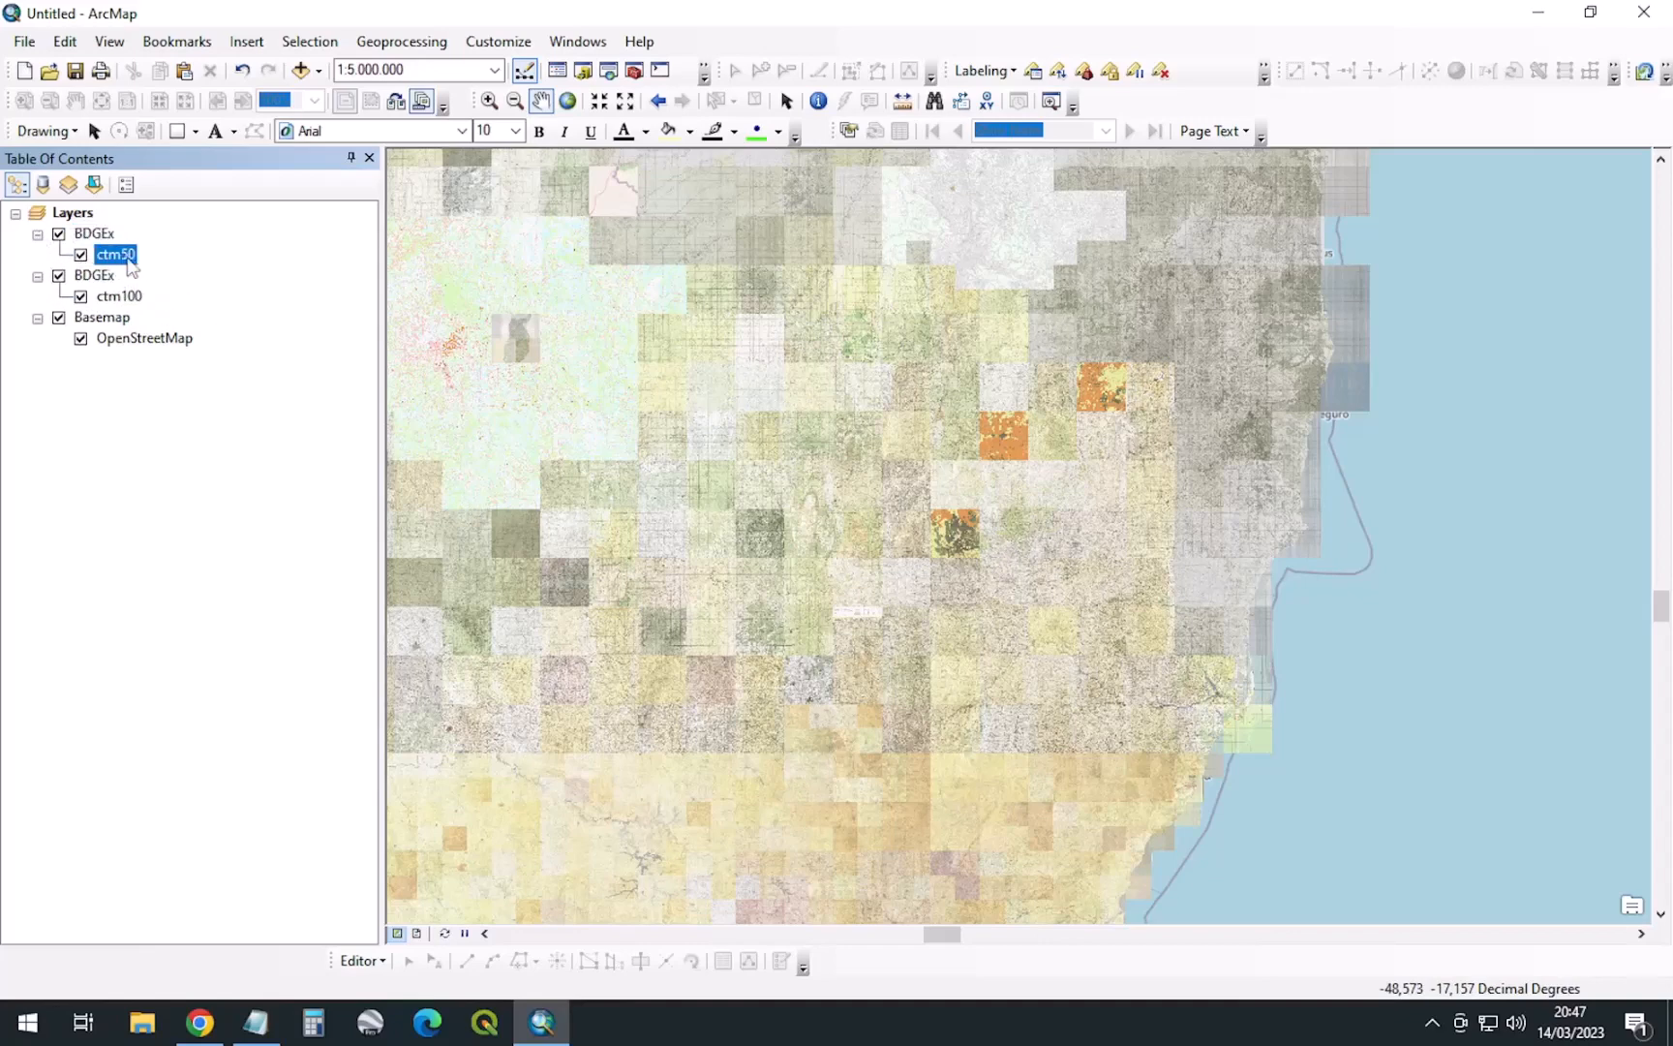
pyautogui.click(100, 239)
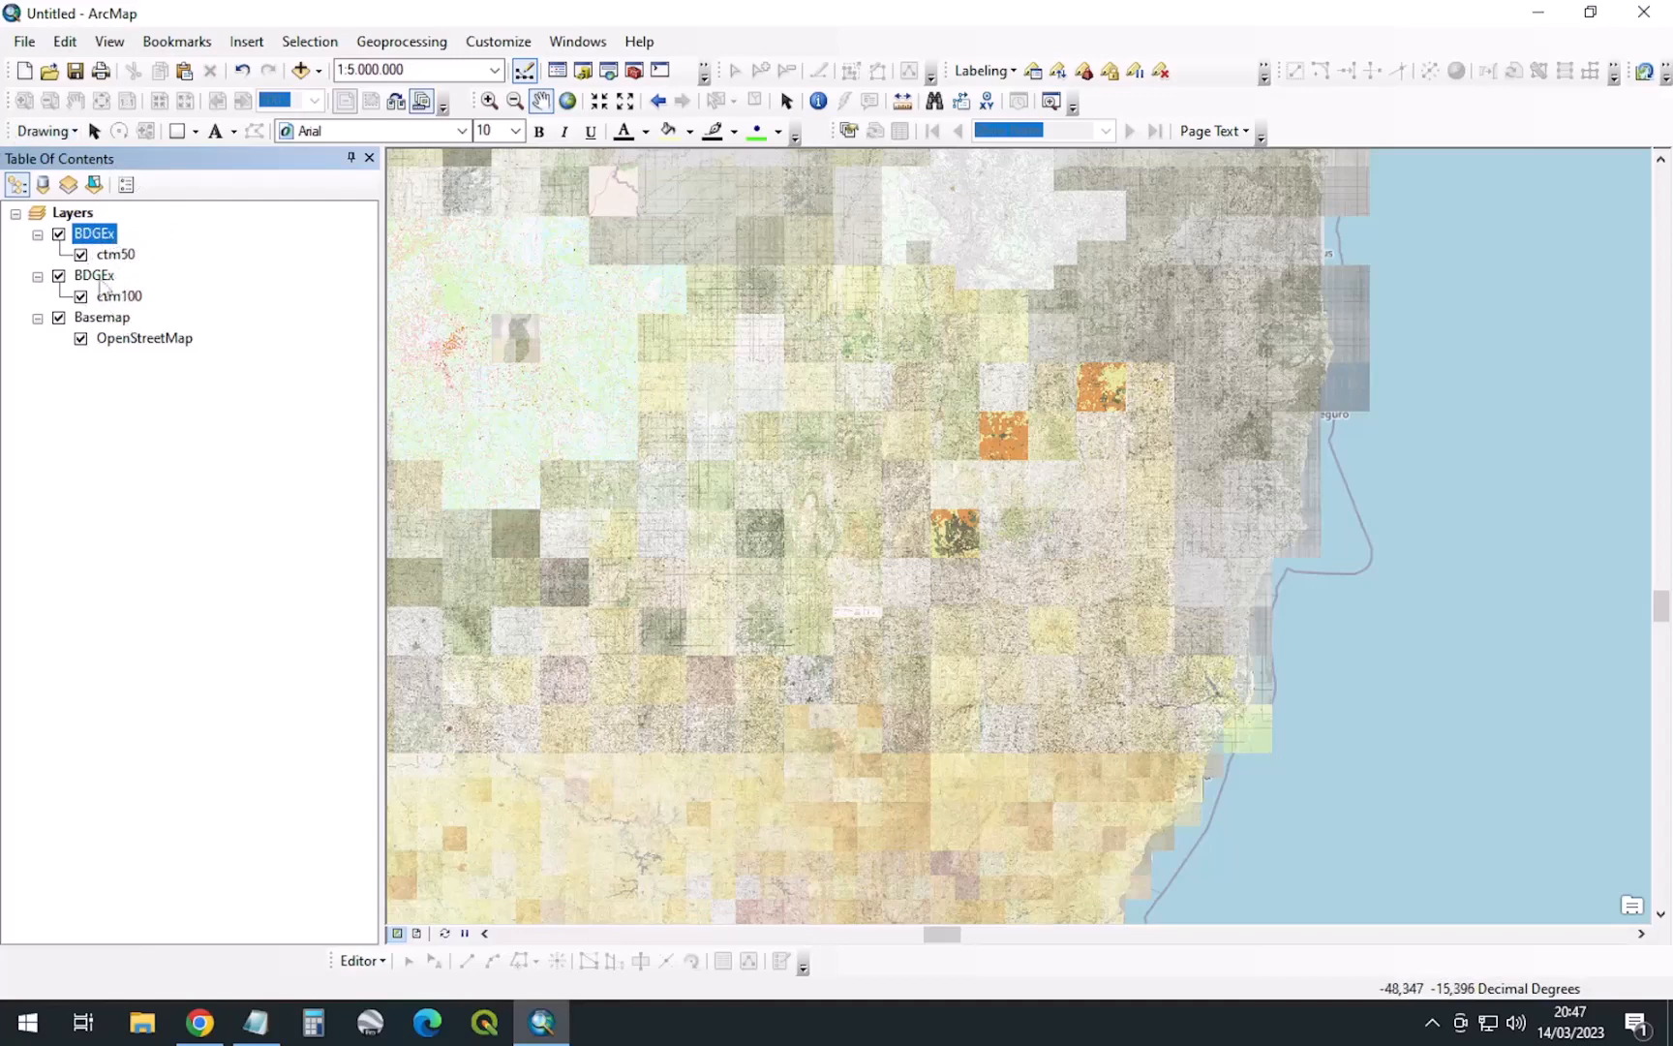
pyautogui.click(37, 234)
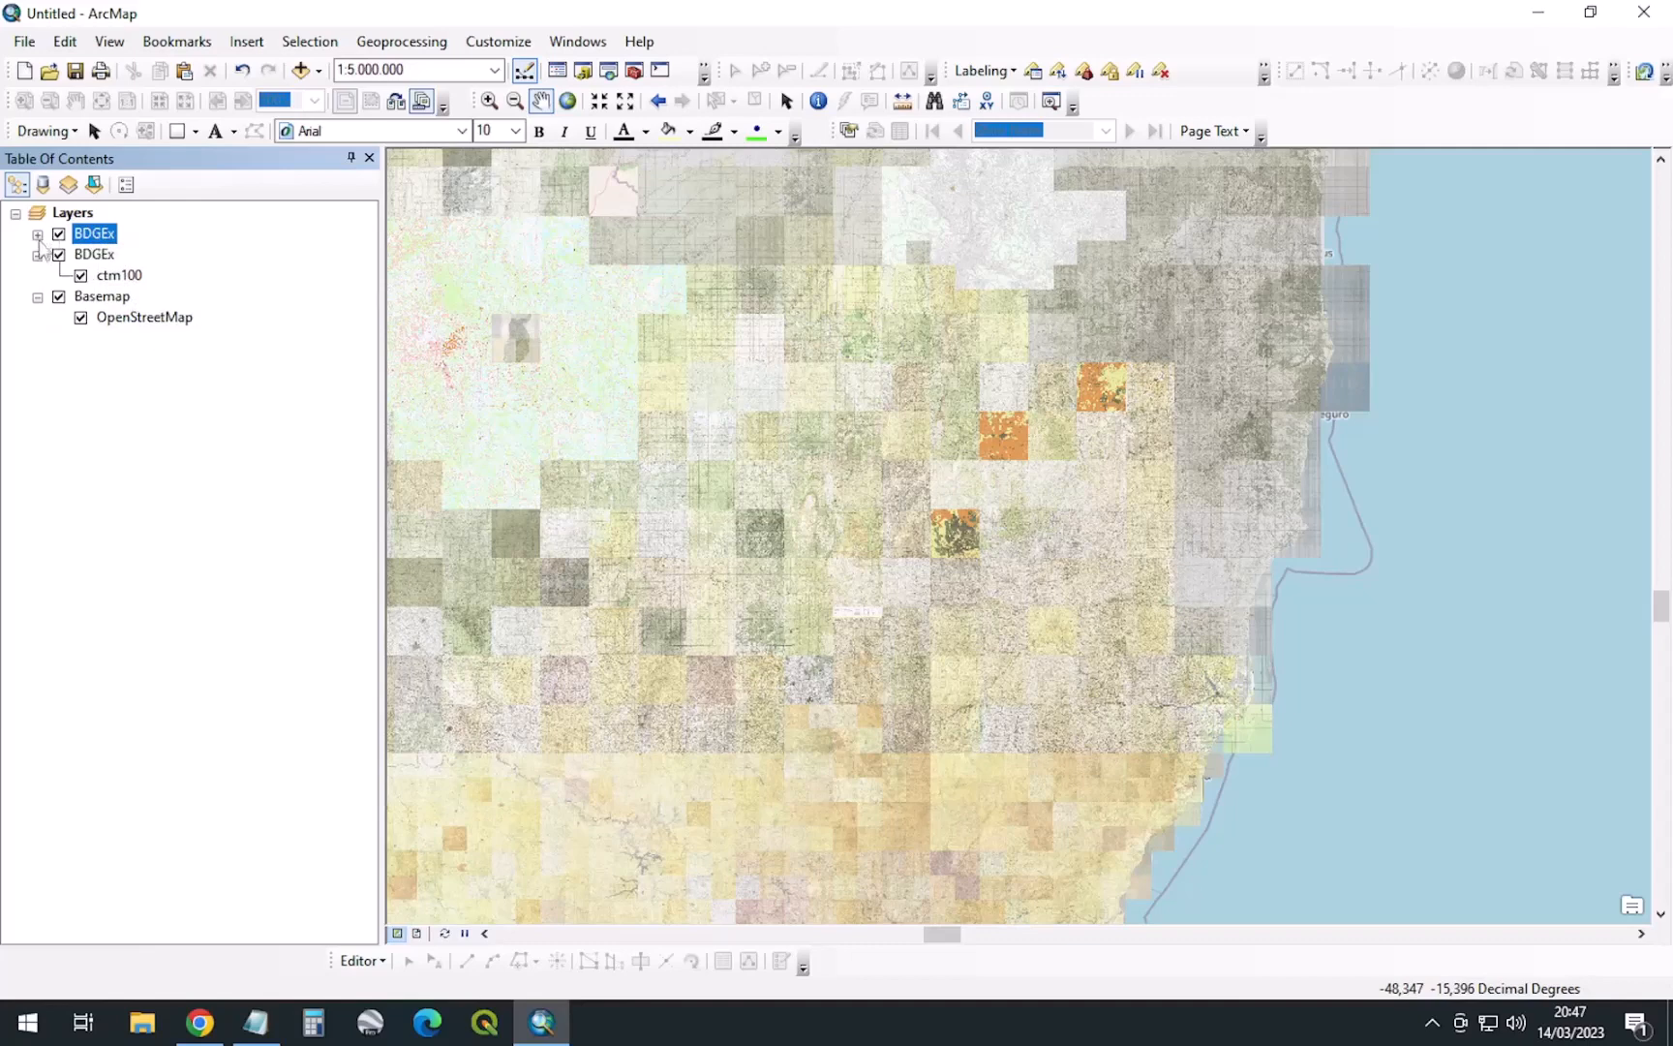
pyautogui.click(37, 254)
# Create a new group layer under Layers named 'Servidores de Mapas Online'
pyautogui.click(39, 276)
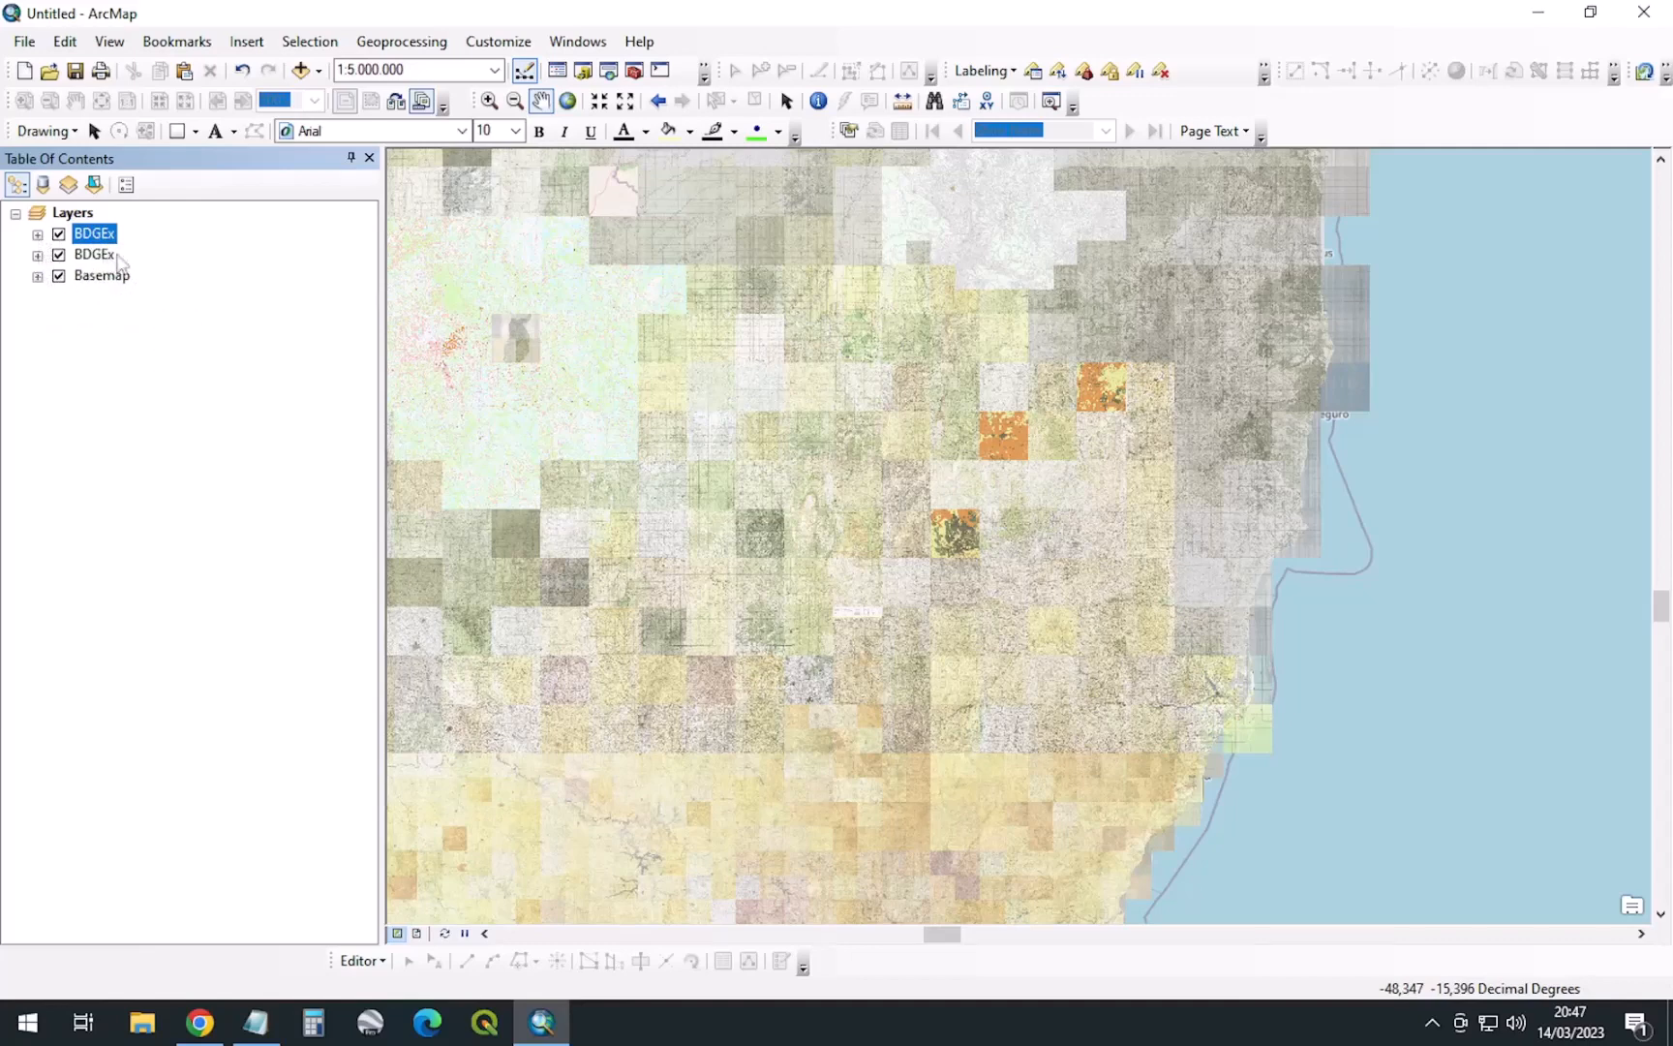
pyautogui.click(104, 254)
pyautogui.click(105, 276)
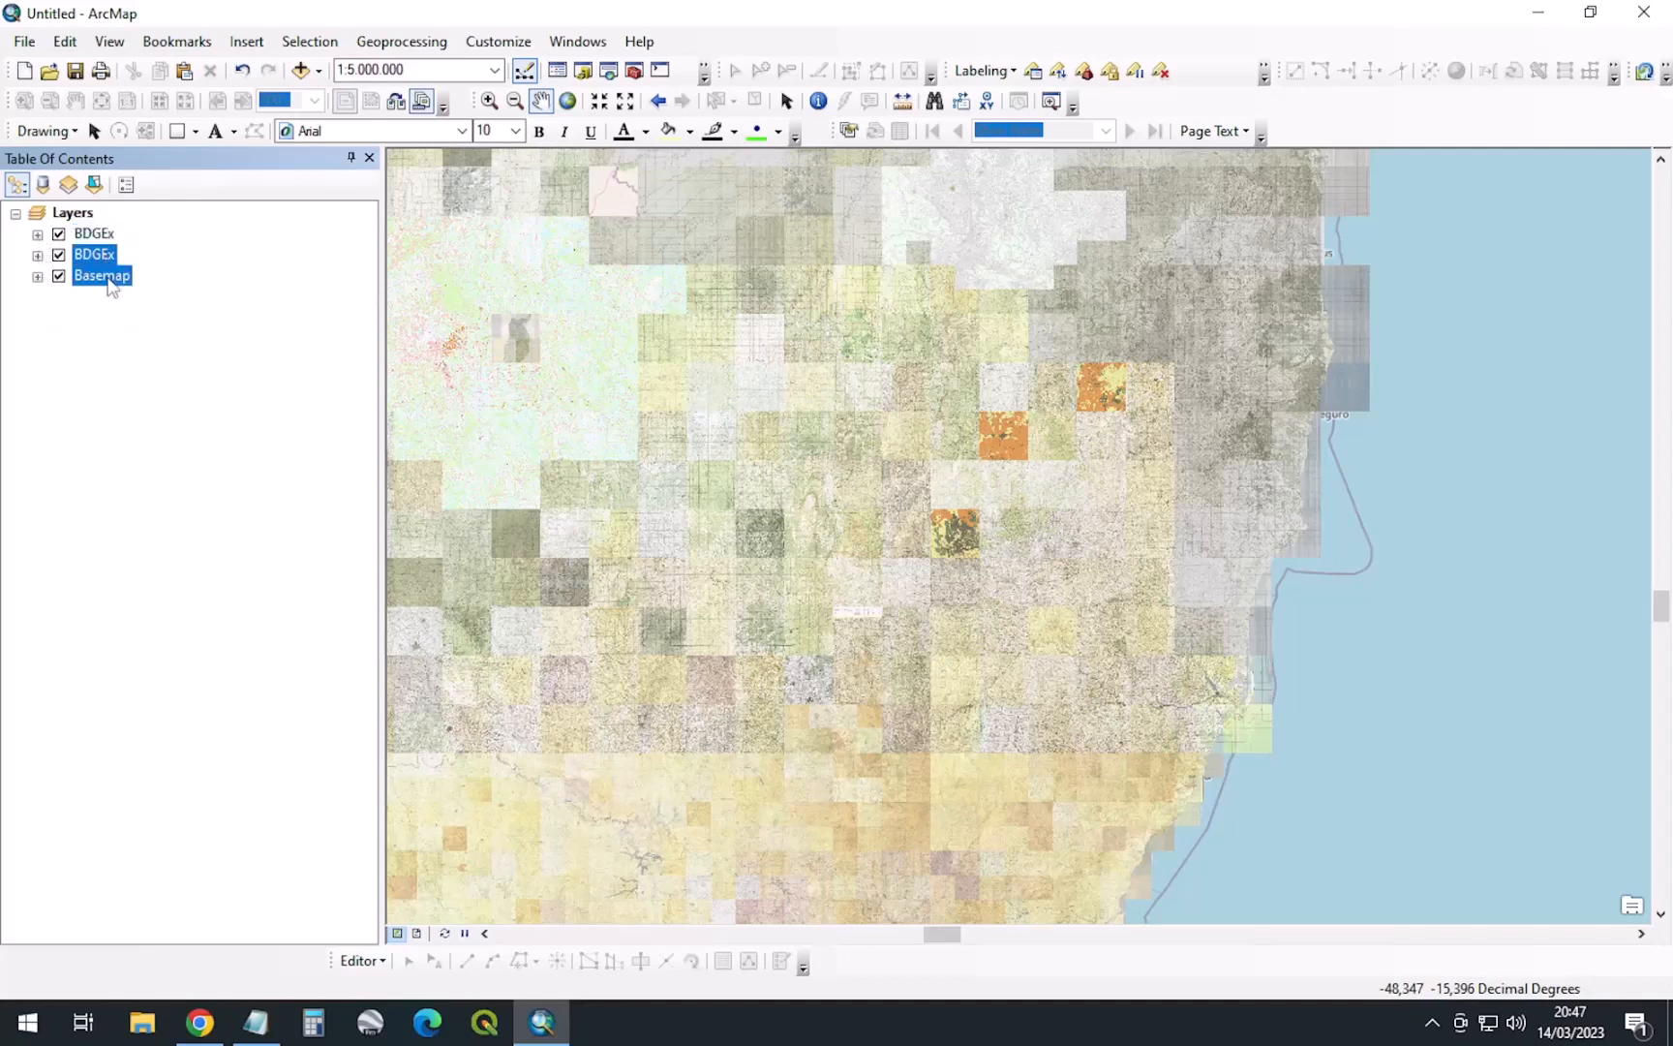
pyautogui.click(97, 254)
pyautogui.click(95, 235)
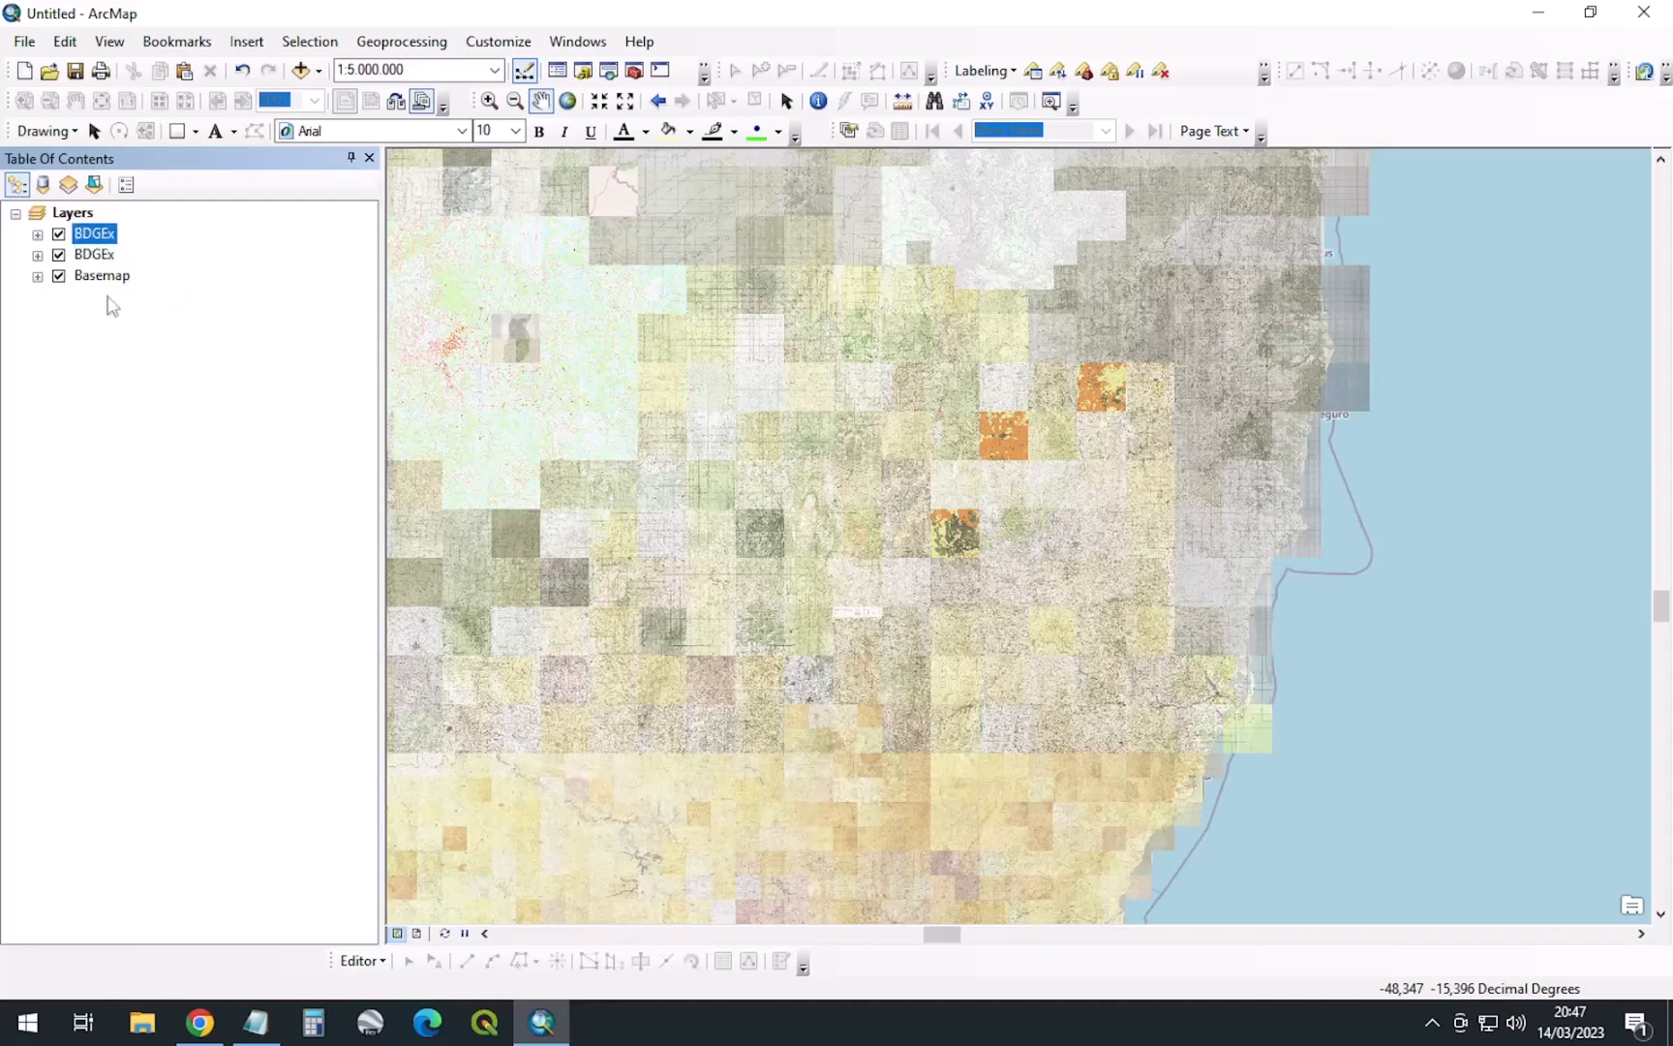
pyautogui.rightClick(86, 213)
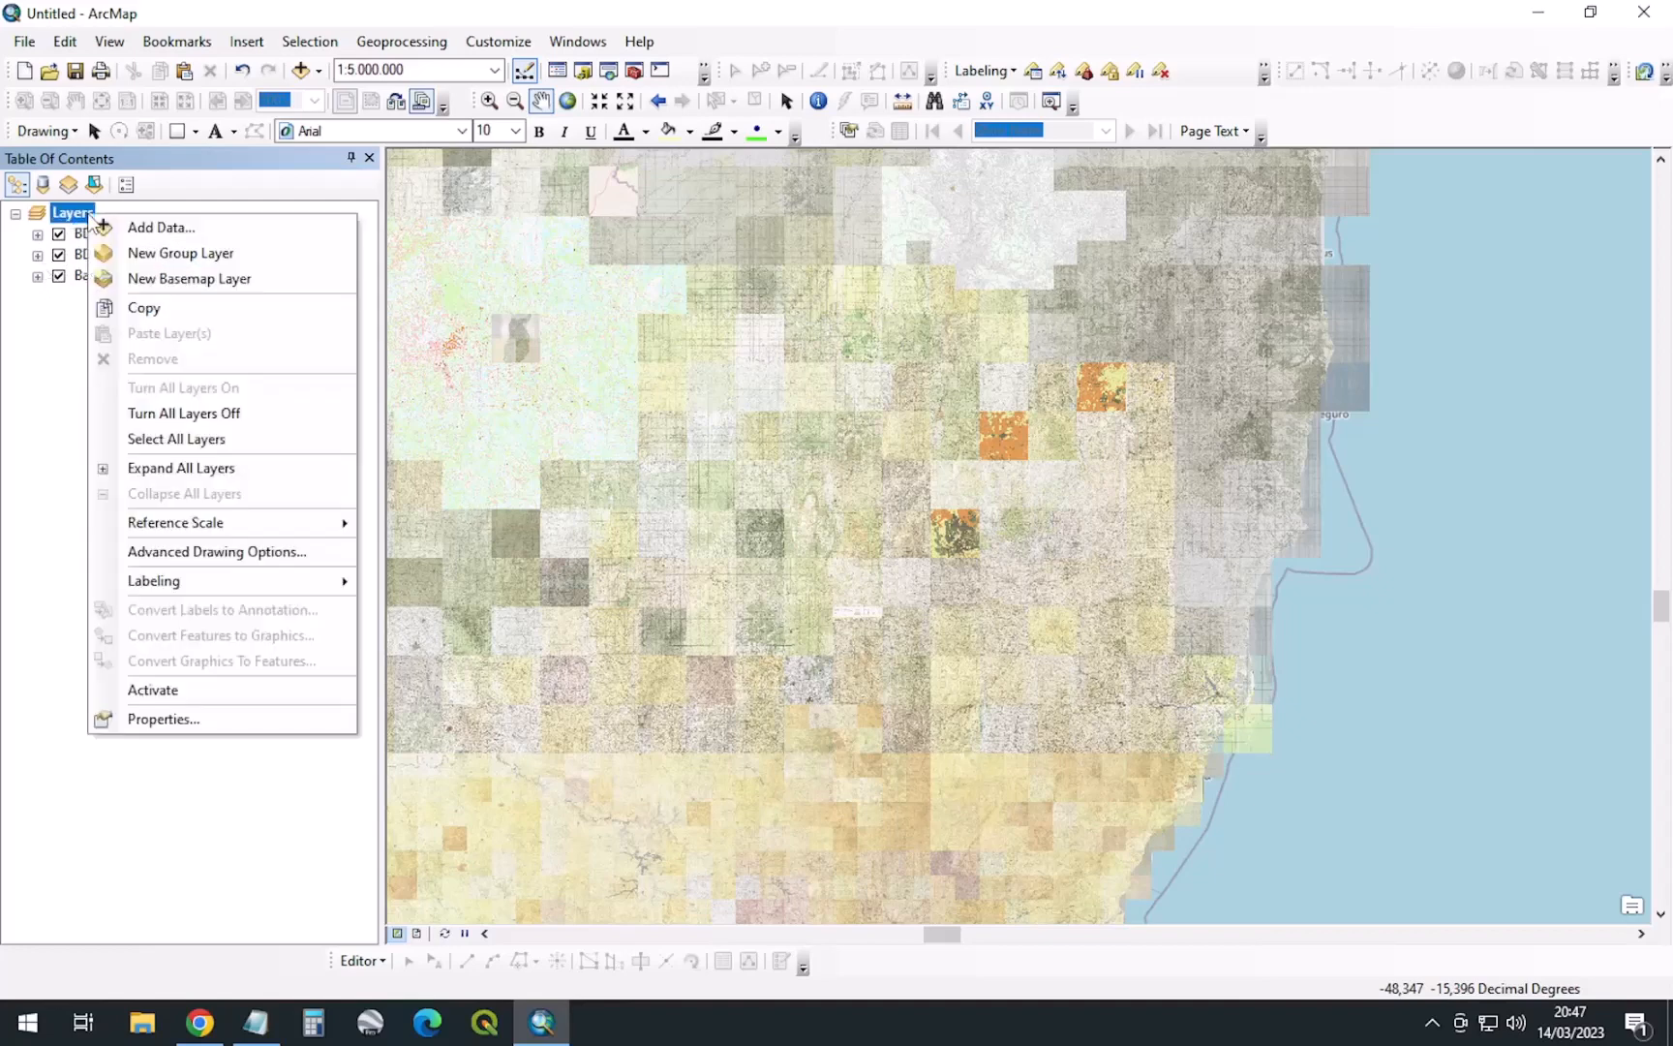
pyautogui.click(196, 253)
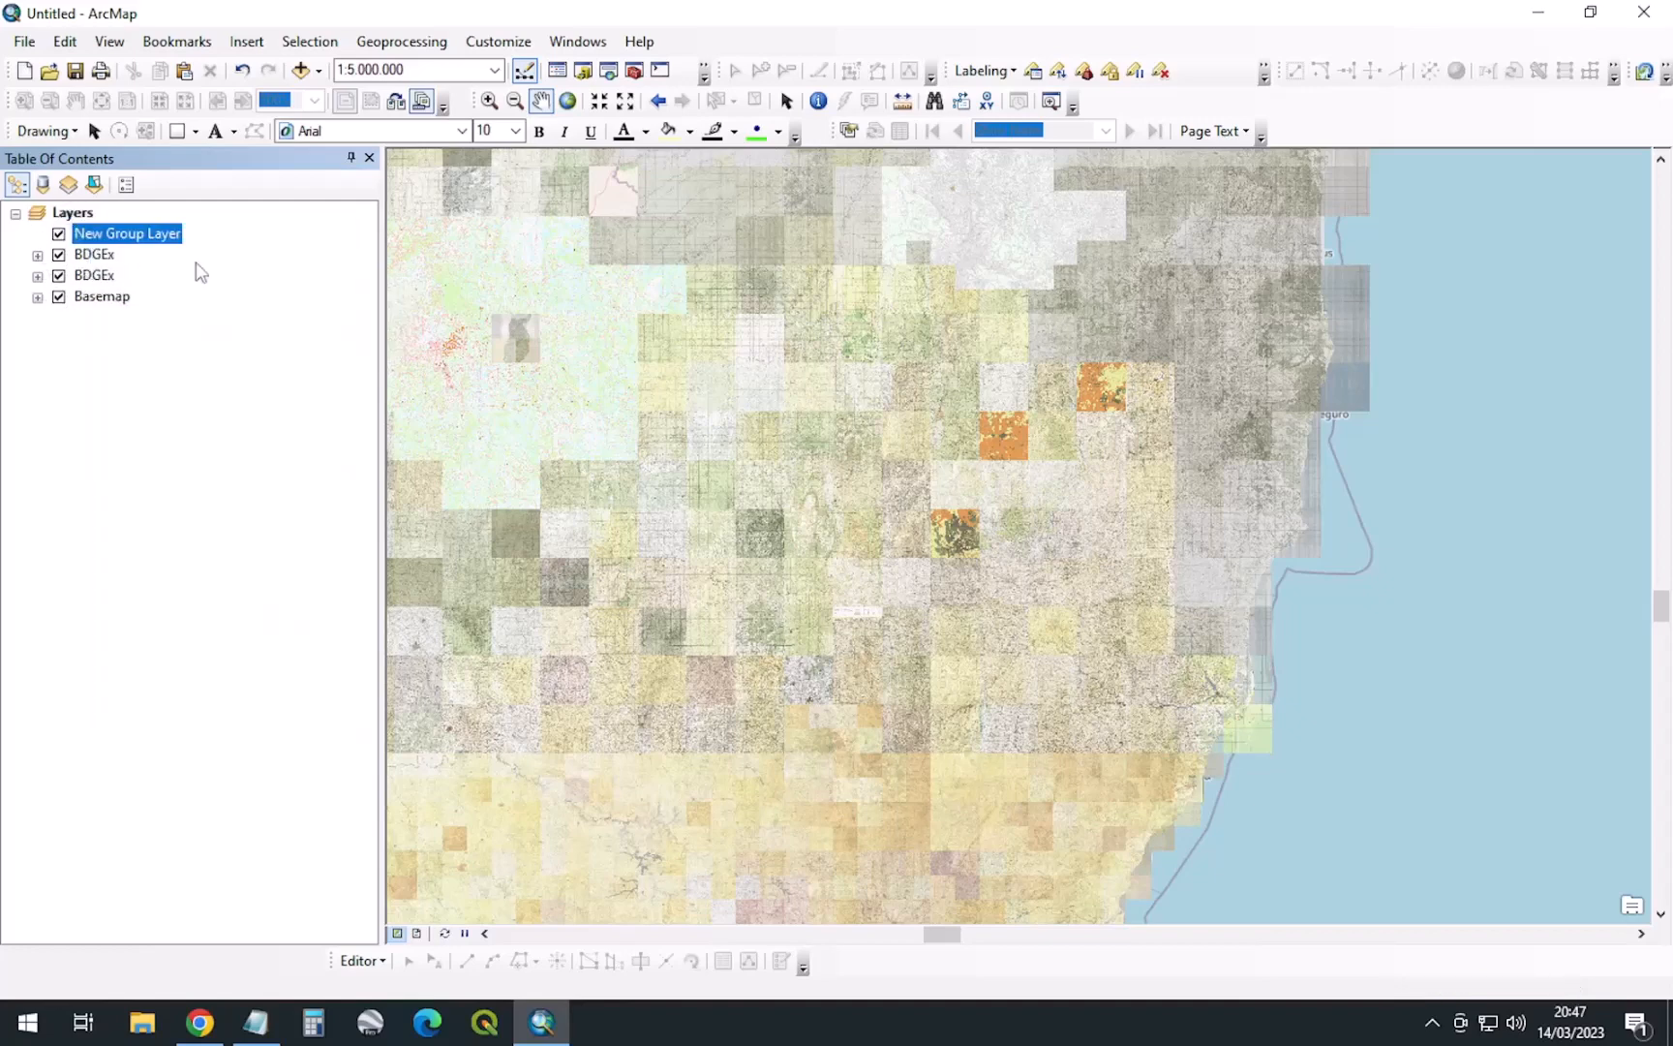
pyautogui.click(135, 235)
pyautogui.write('Serv')
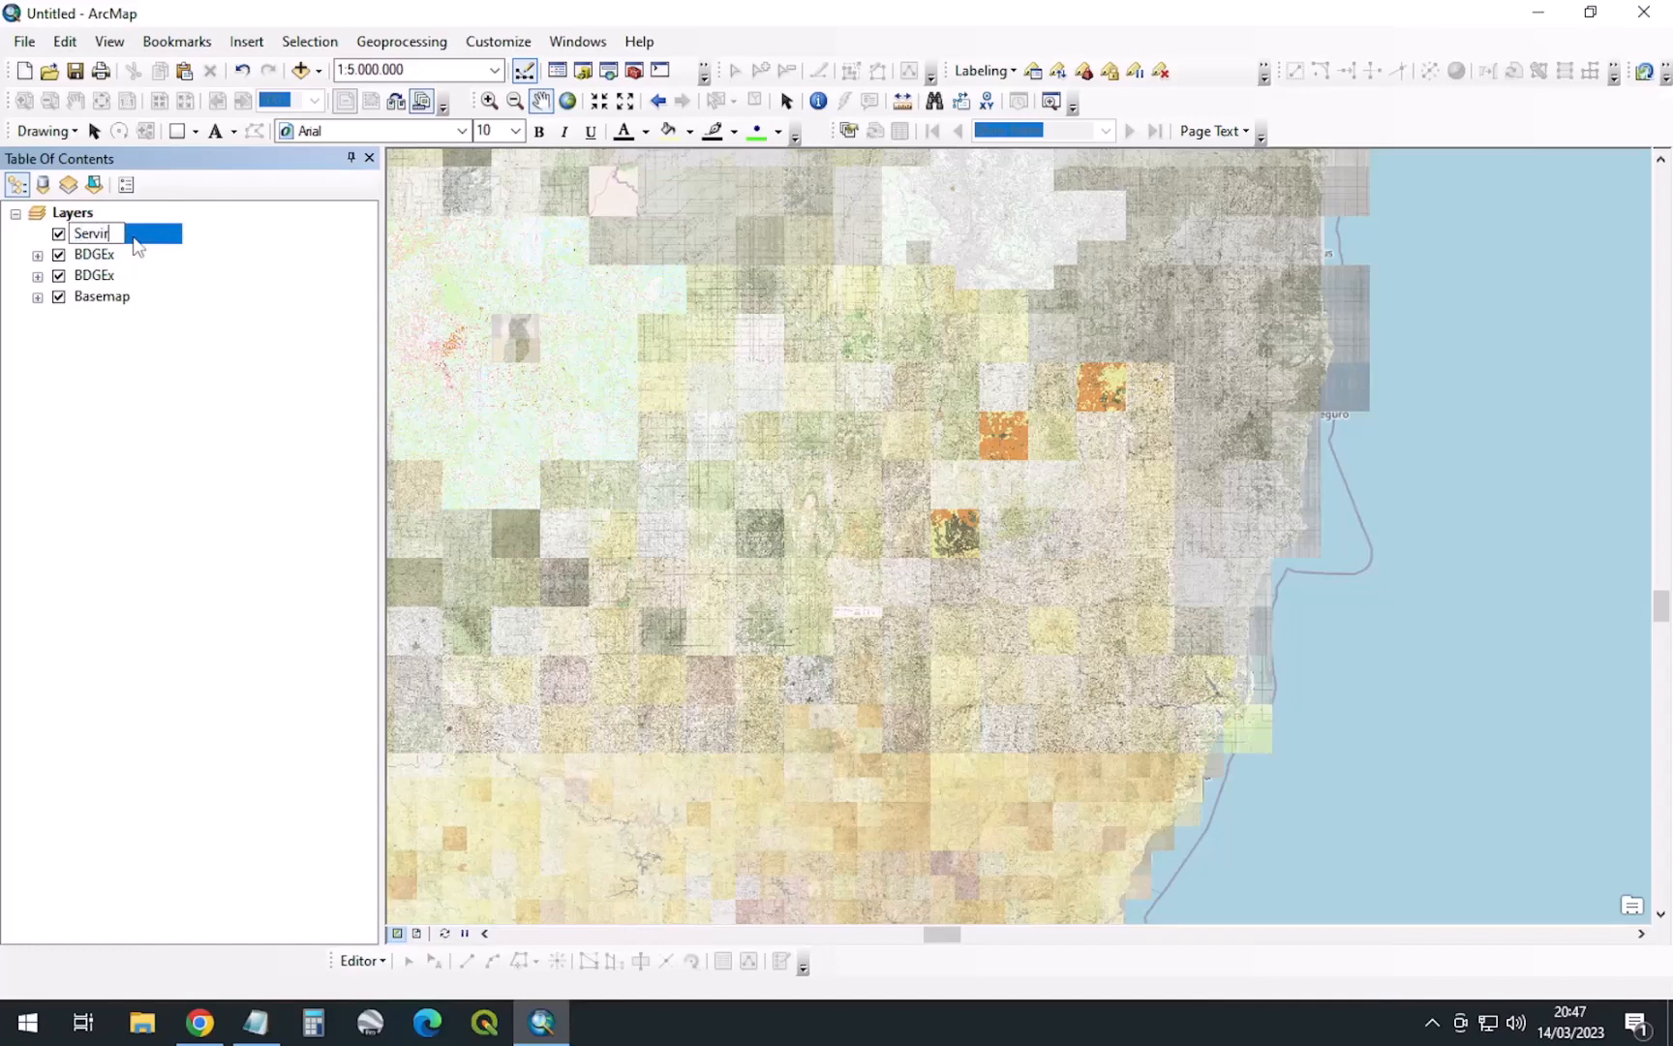
pyautogui.write('idores de Mapas Online')
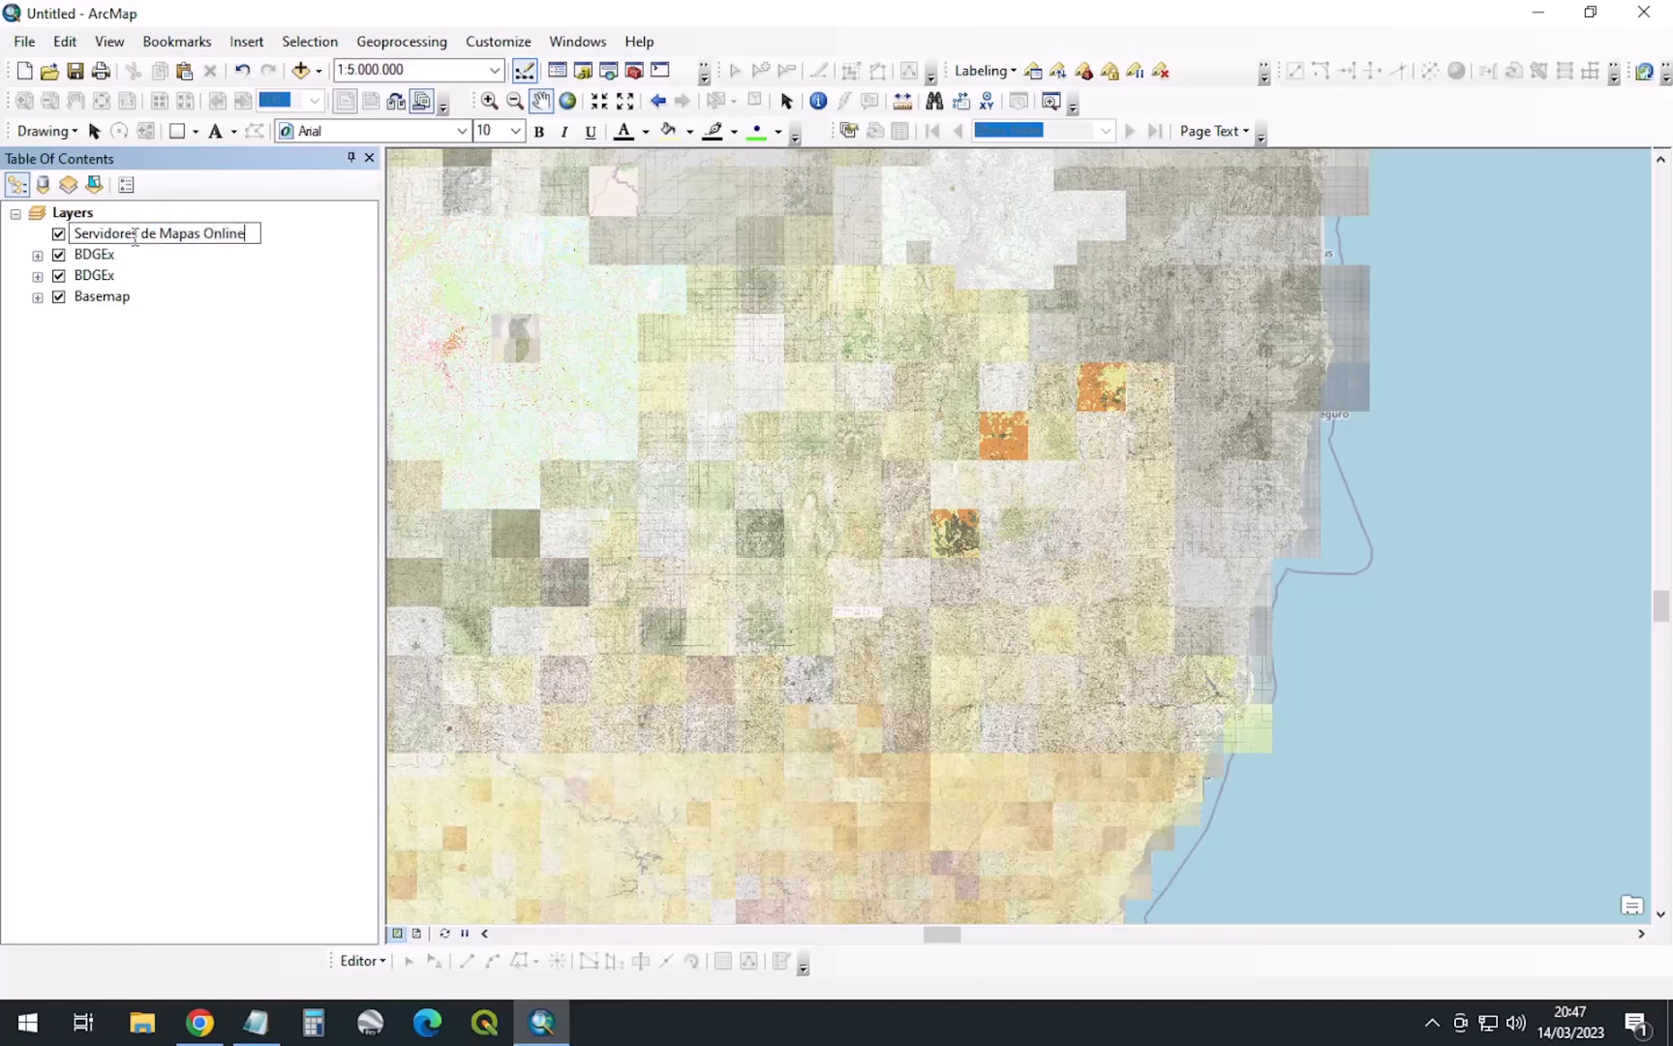
pyautogui.press('Return')
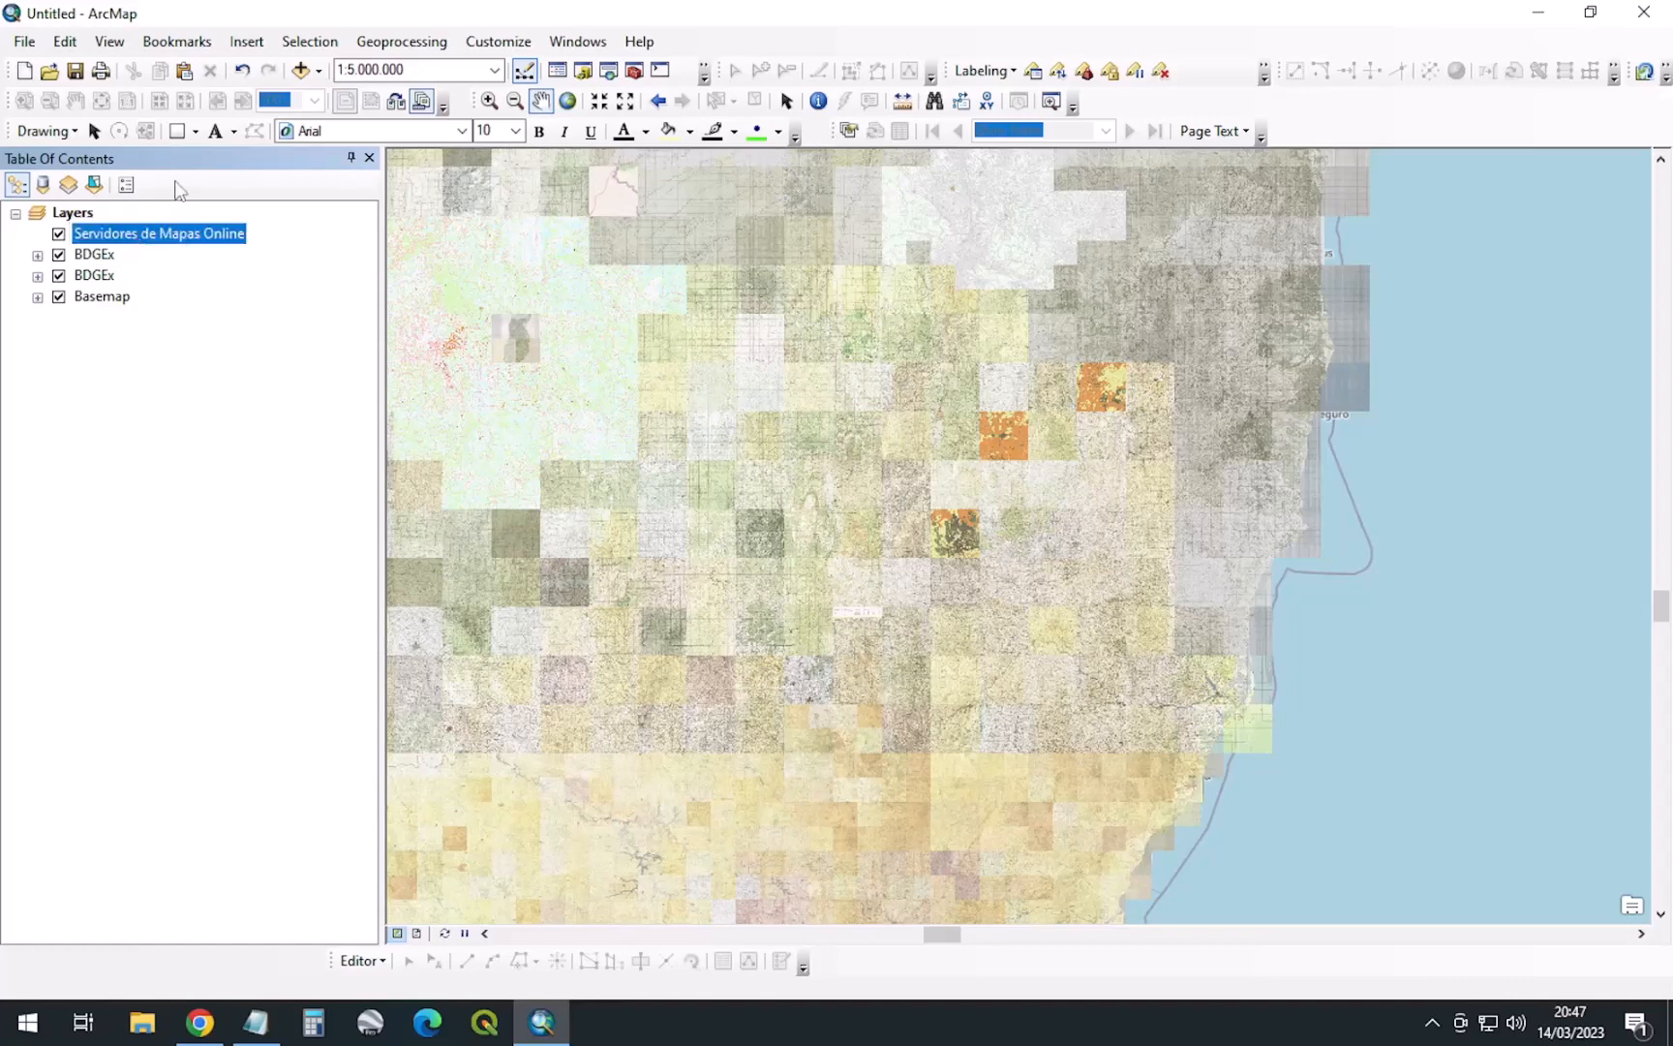
# Move both BDGEx layers and Basemap into the group and switch off both BDGEx layers
pyautogui.click(102, 254)
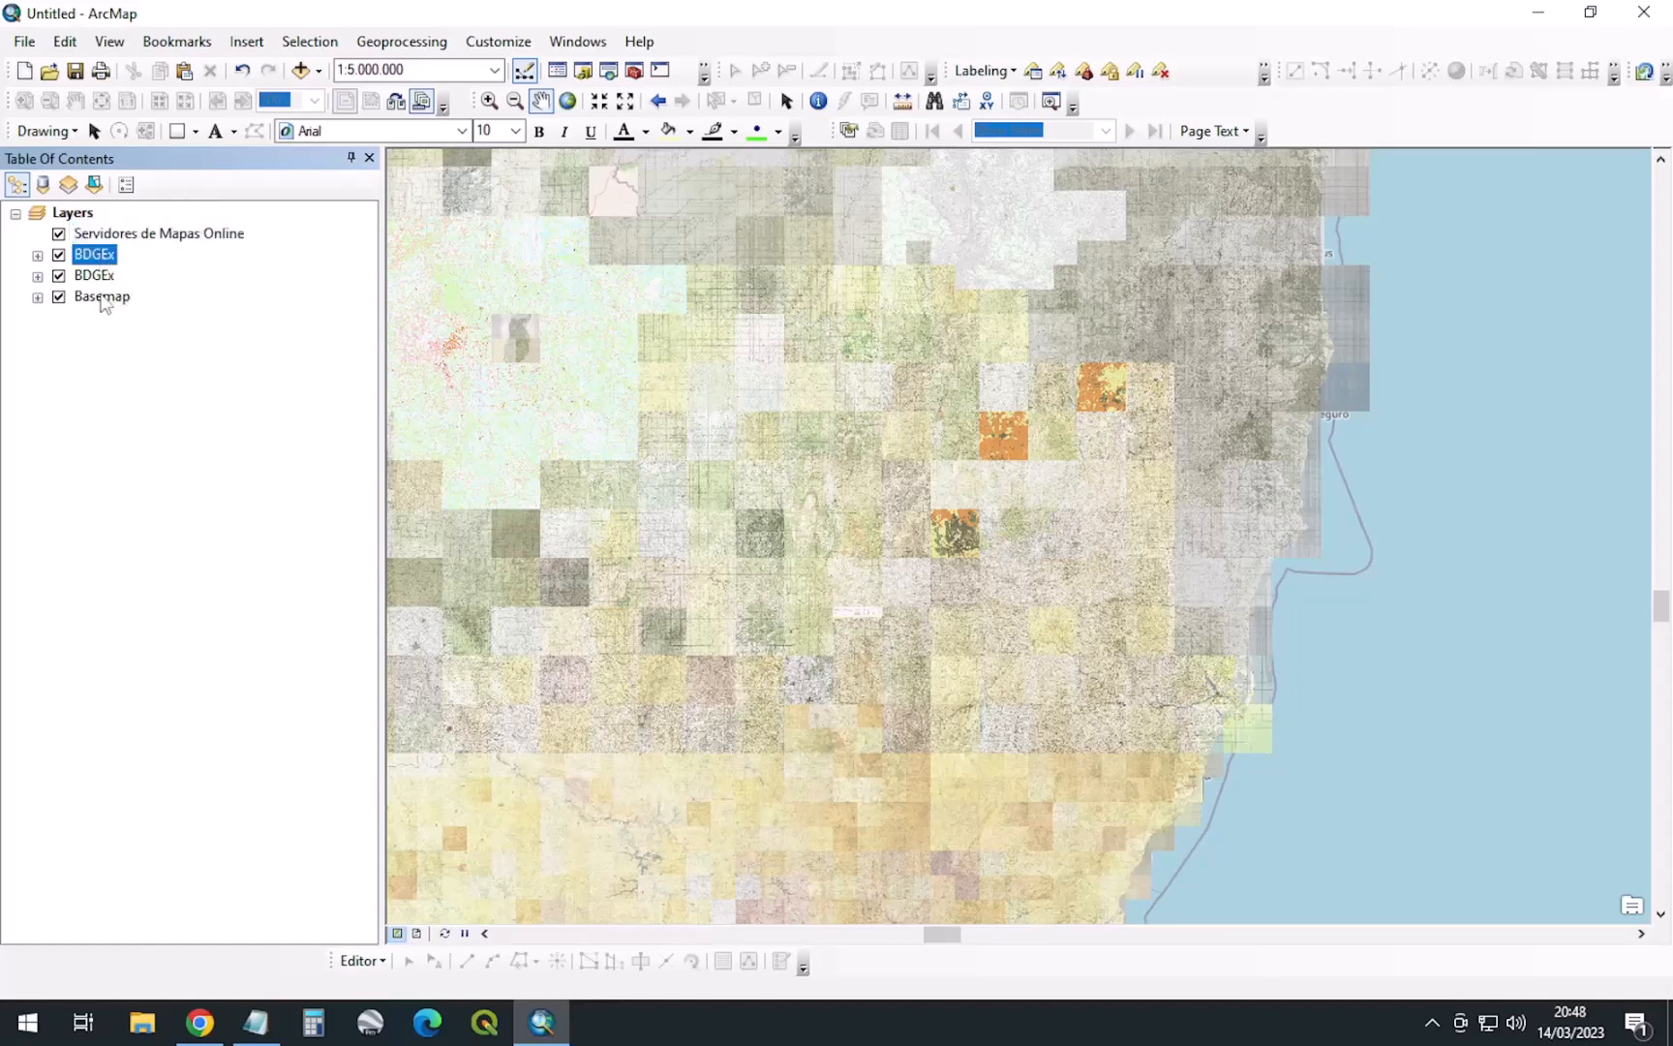
pyautogui.keyDown('shift'); pyautogui.click(101, 297); pyautogui.keyUp('shift')
pyautogui.moveTo(94, 267); pyautogui.dragTo(173, 240)
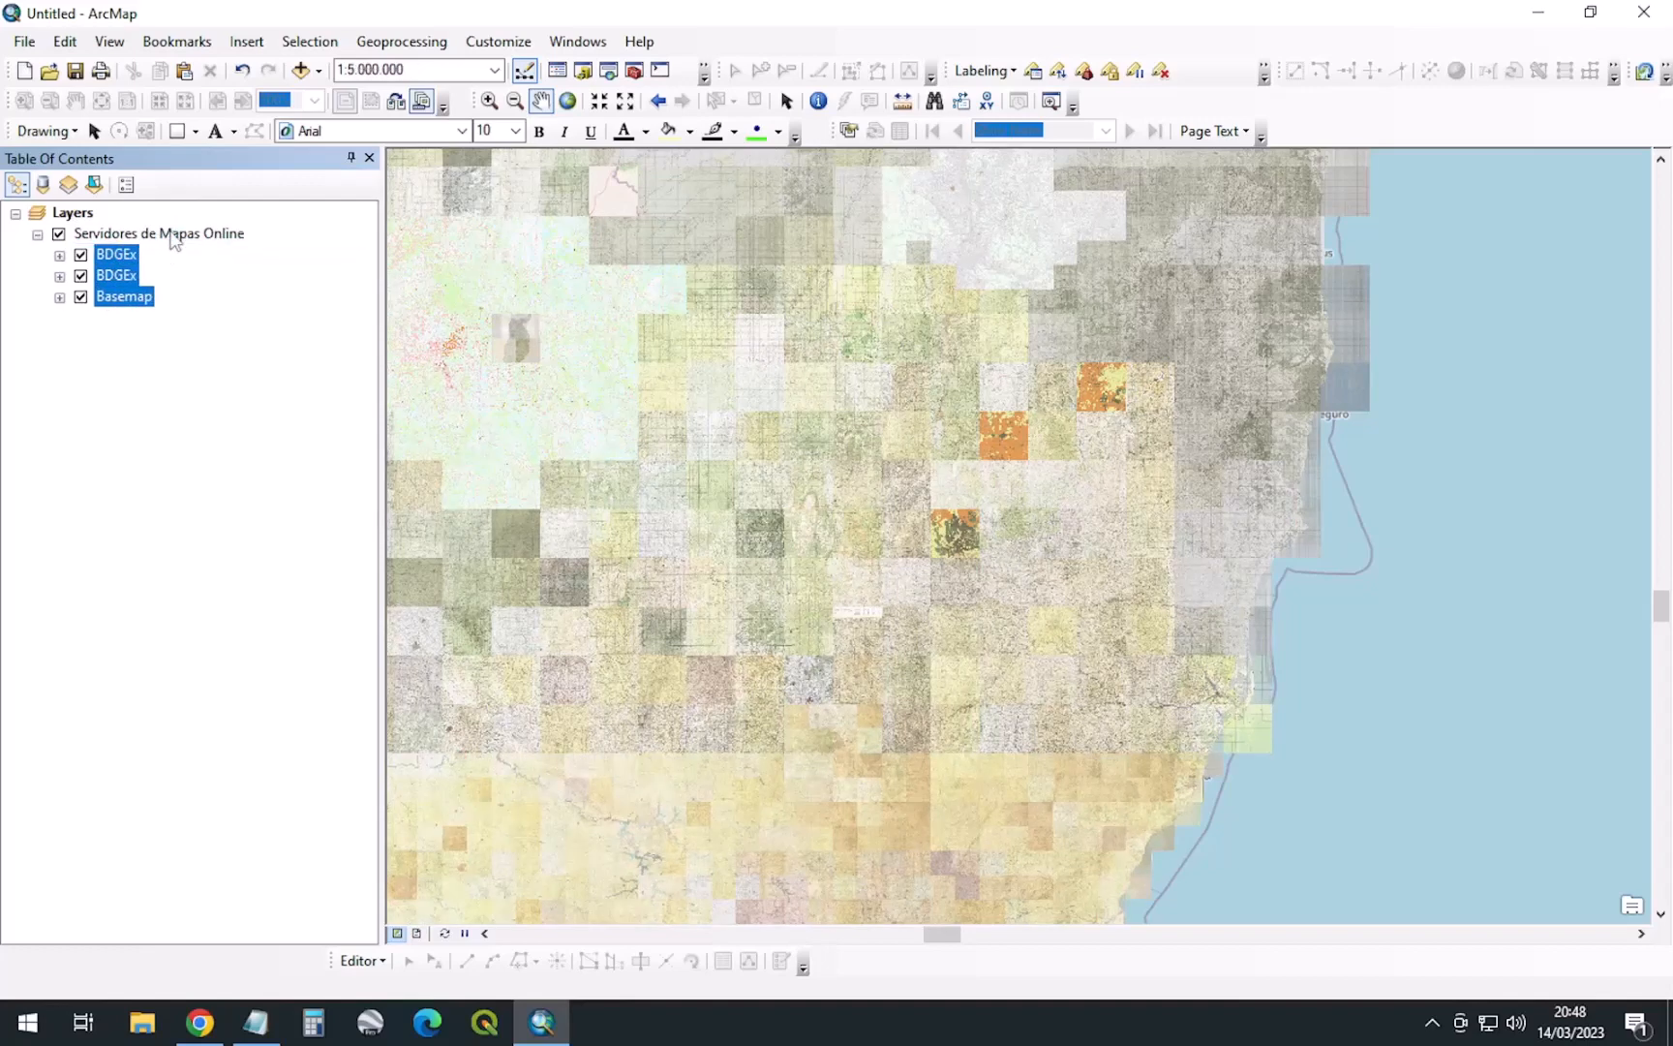
pyautogui.click(59, 234)
pyautogui.click(59, 234)
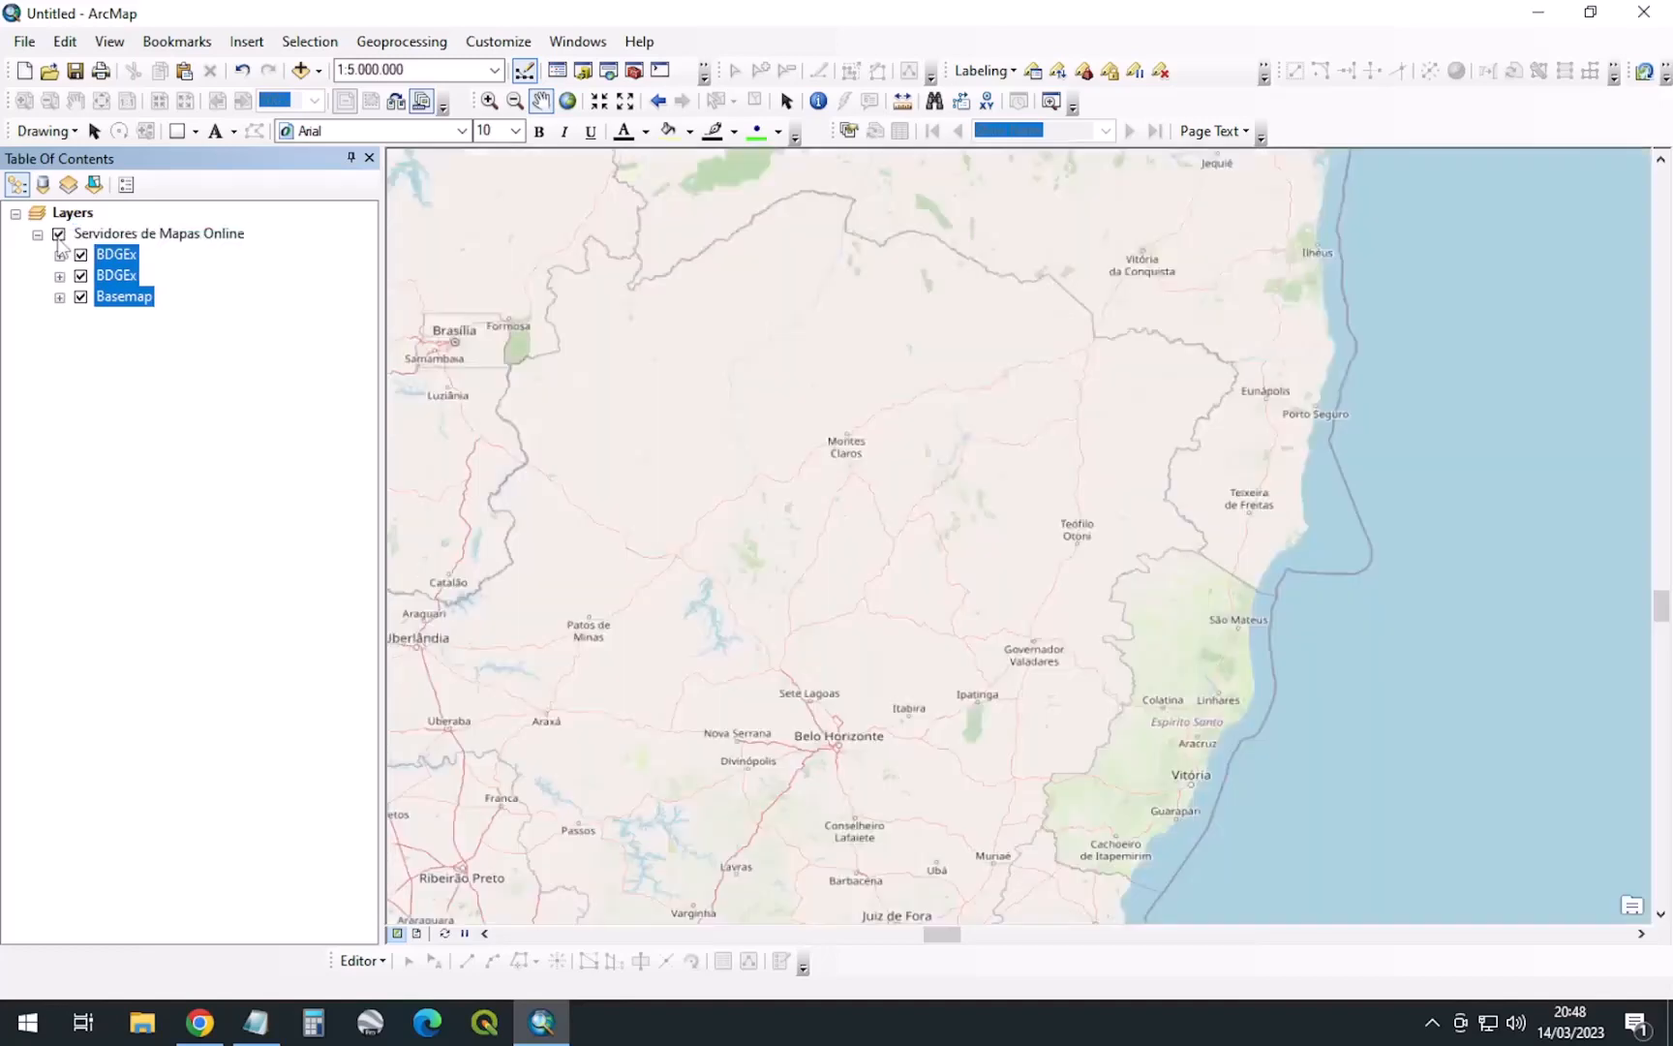
pyautogui.click(143, 237)
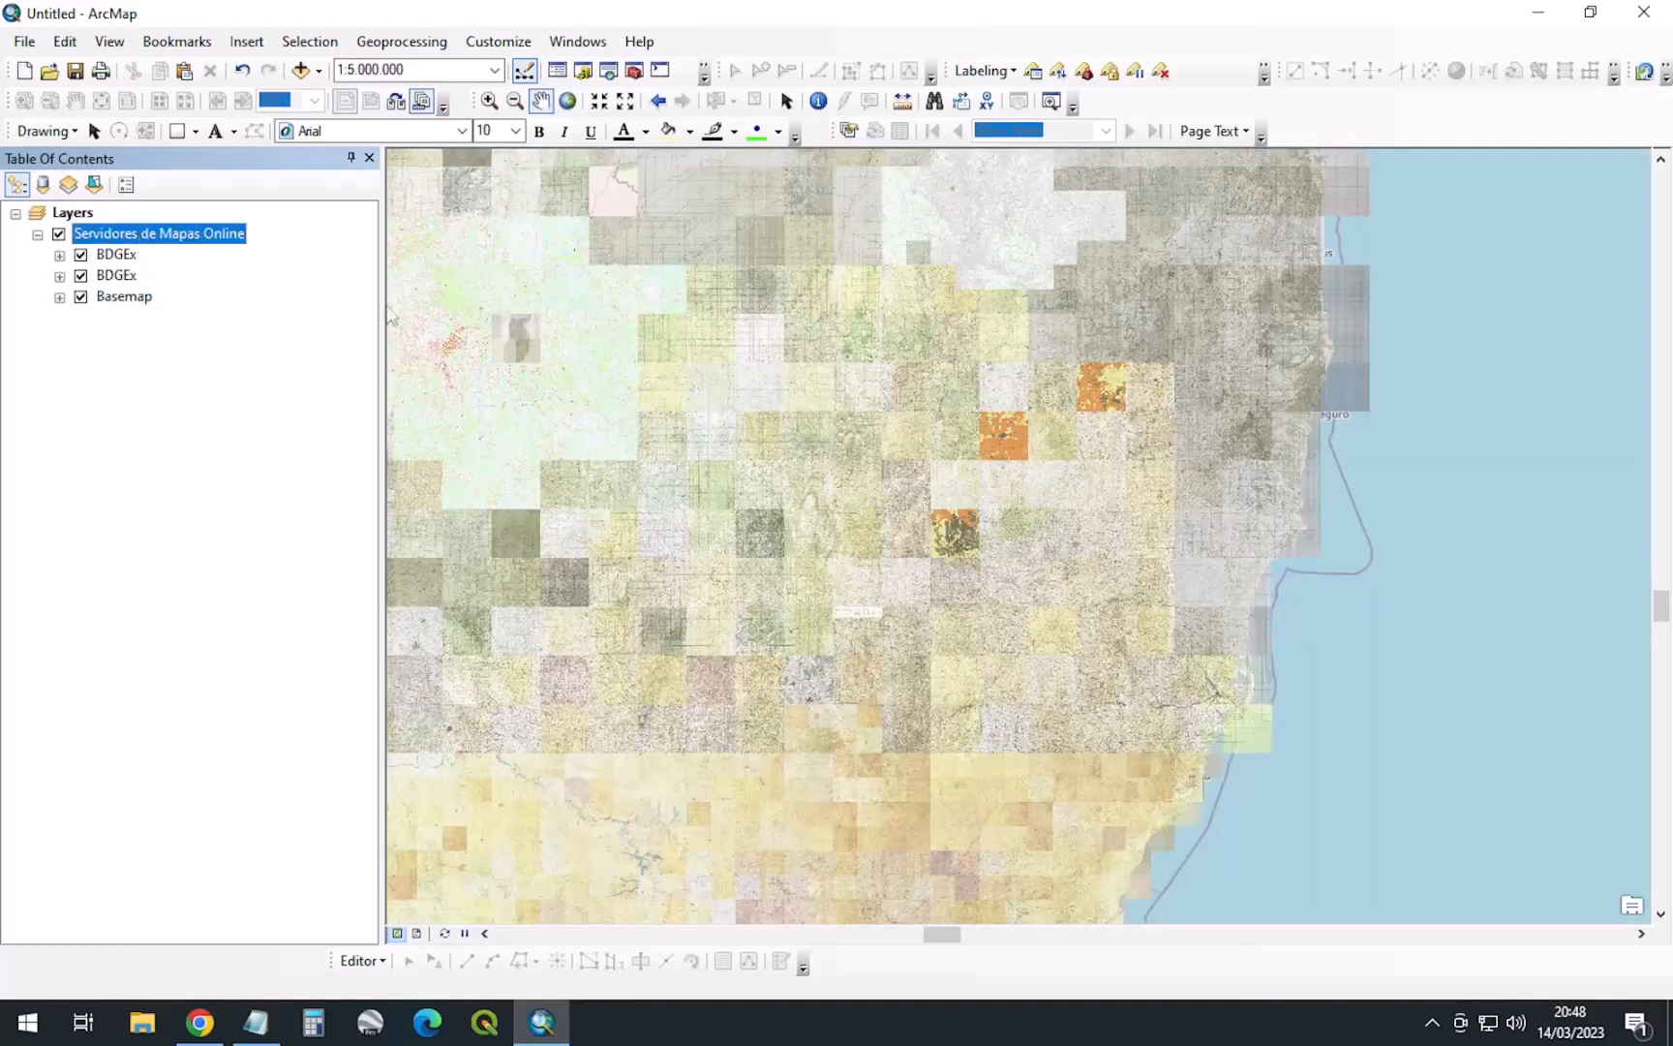
pyautogui.click(81, 255)
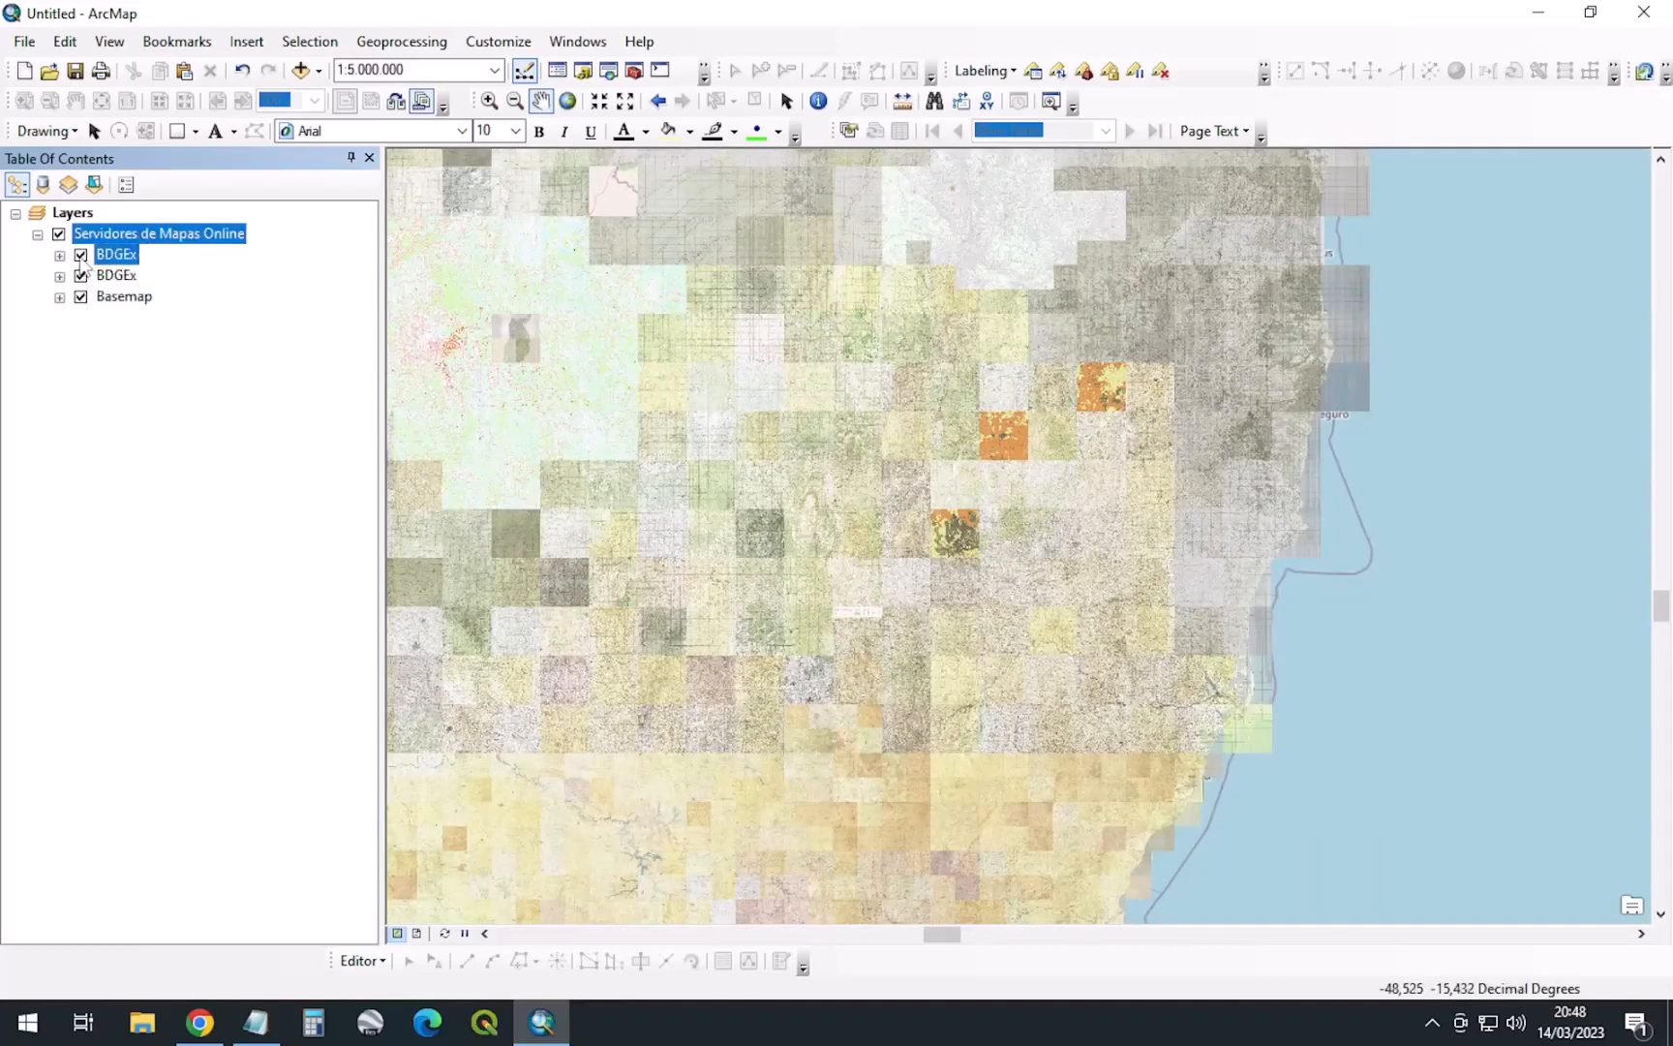
pyautogui.click(82, 276)
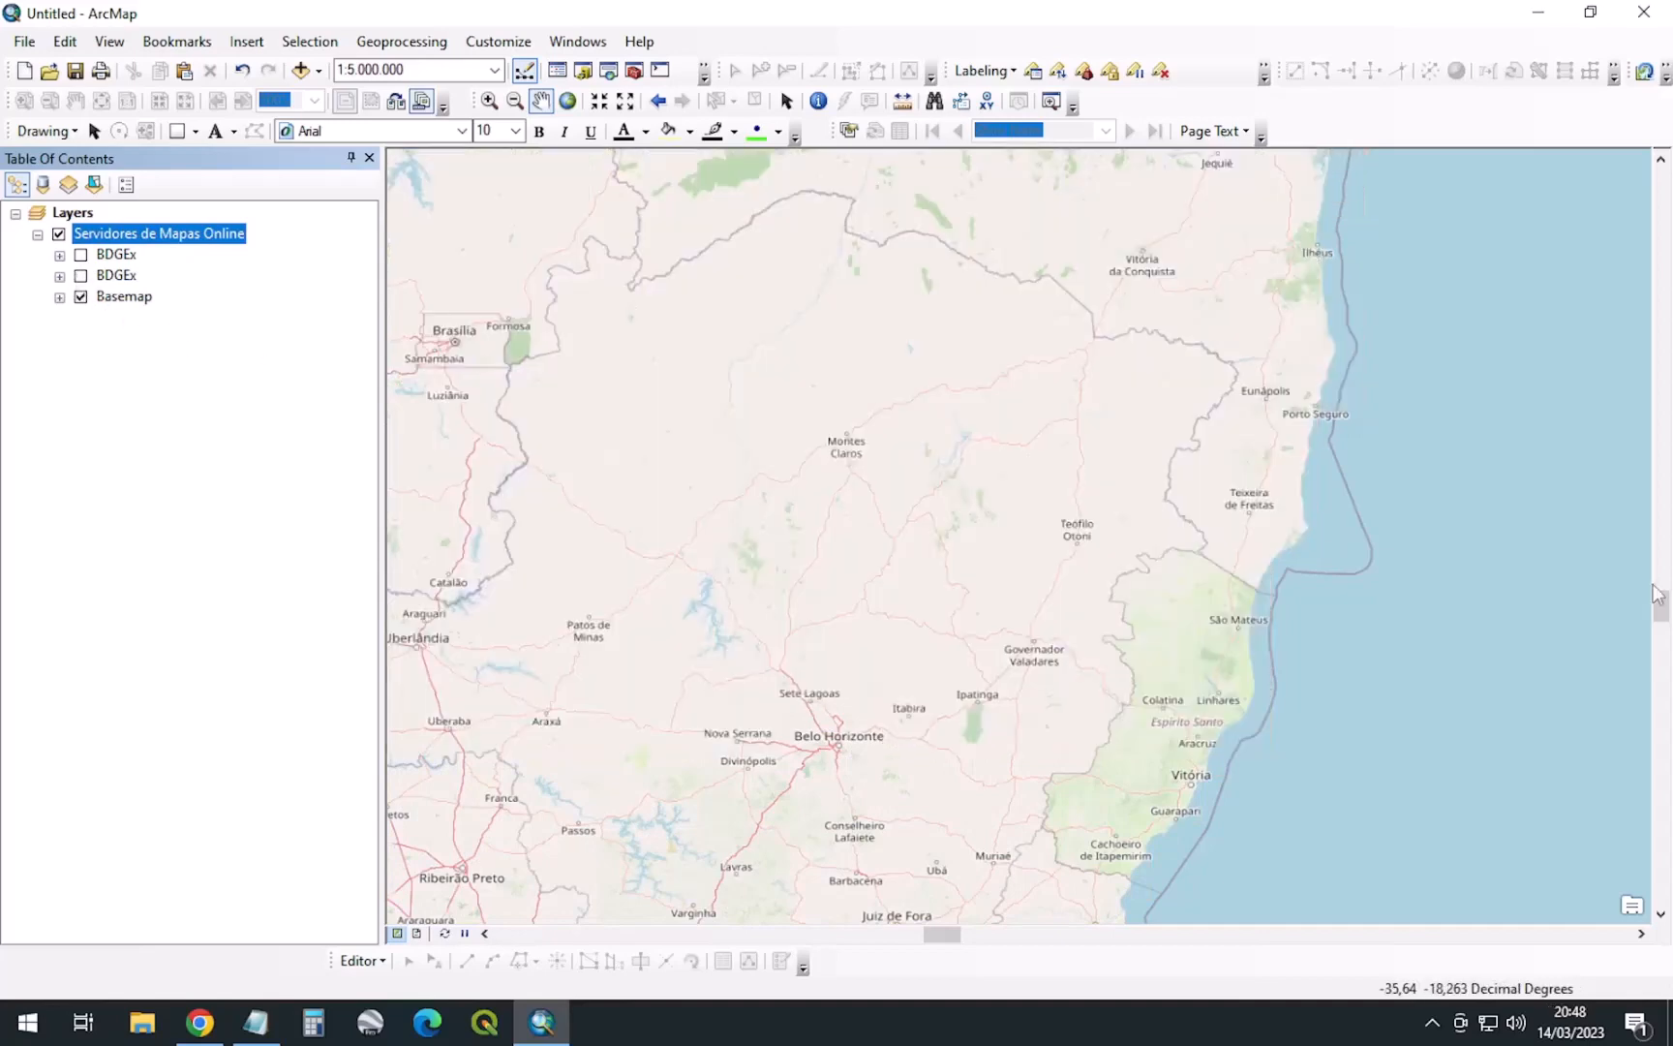
pyautogui.scroll(-2, 1129, 647)
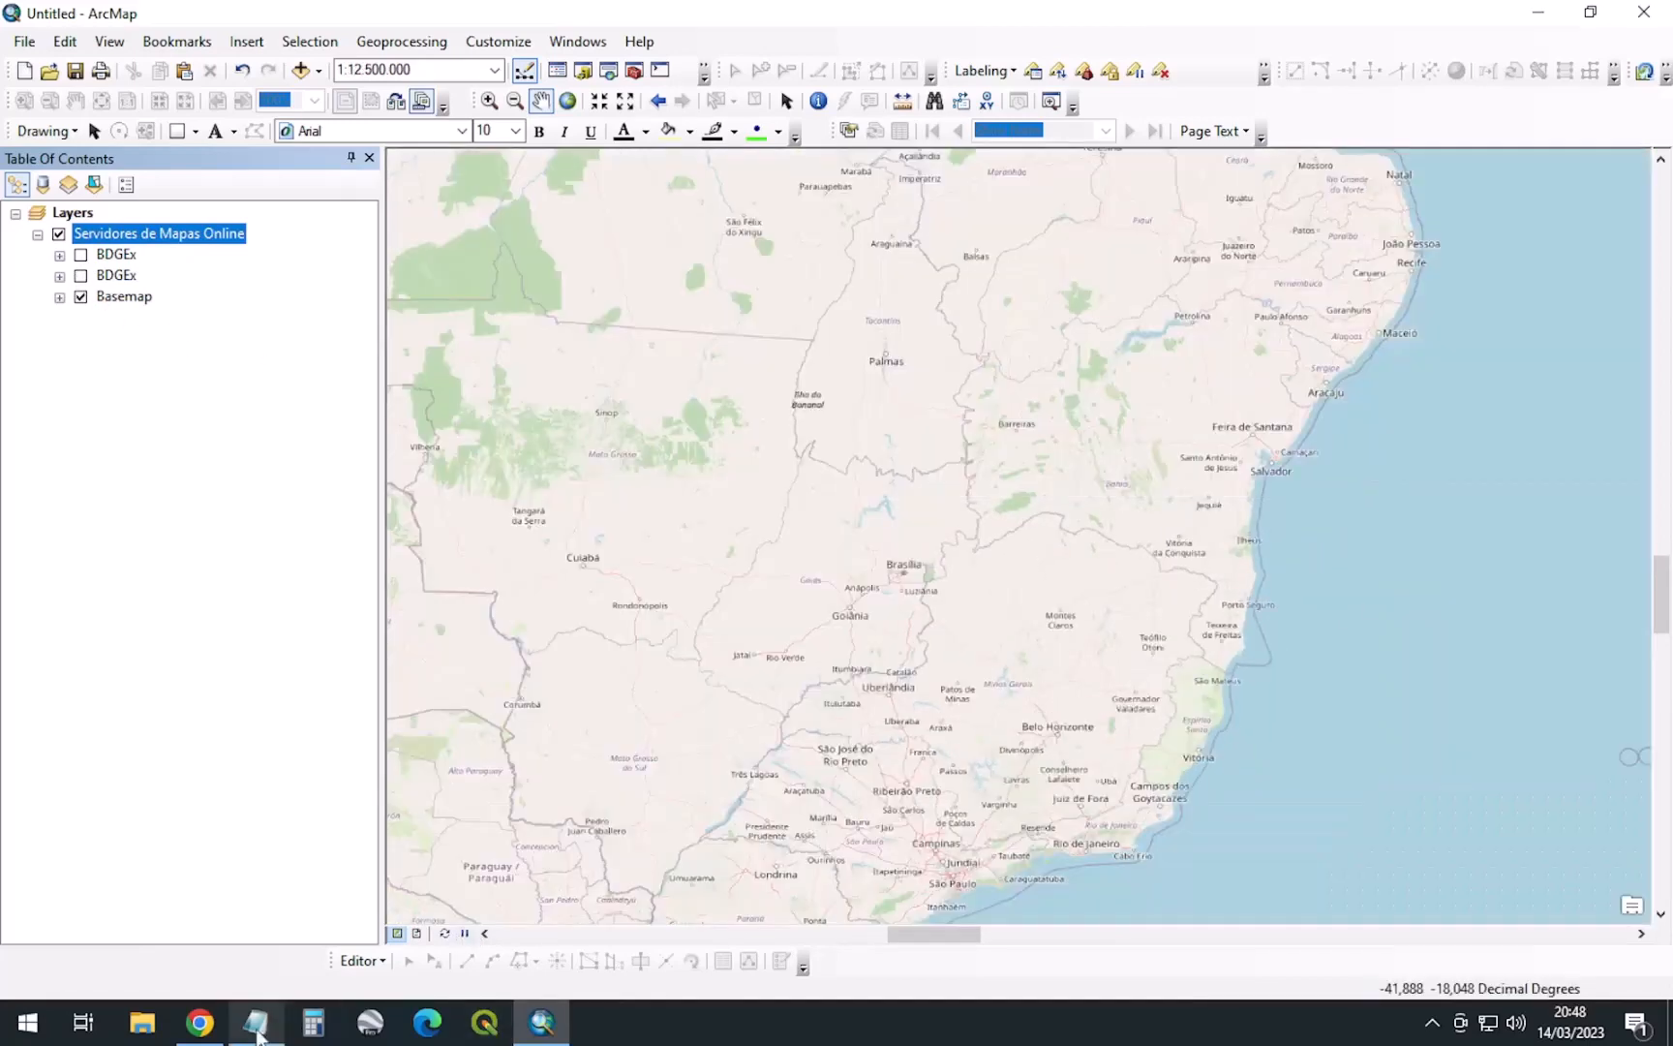
pyautogui.click(255, 1022)
# Copy the Google Drive link from the notes and load it in the web browser
pyautogui.moveTo(1027, 278); pyautogui.dragTo(354, 278)
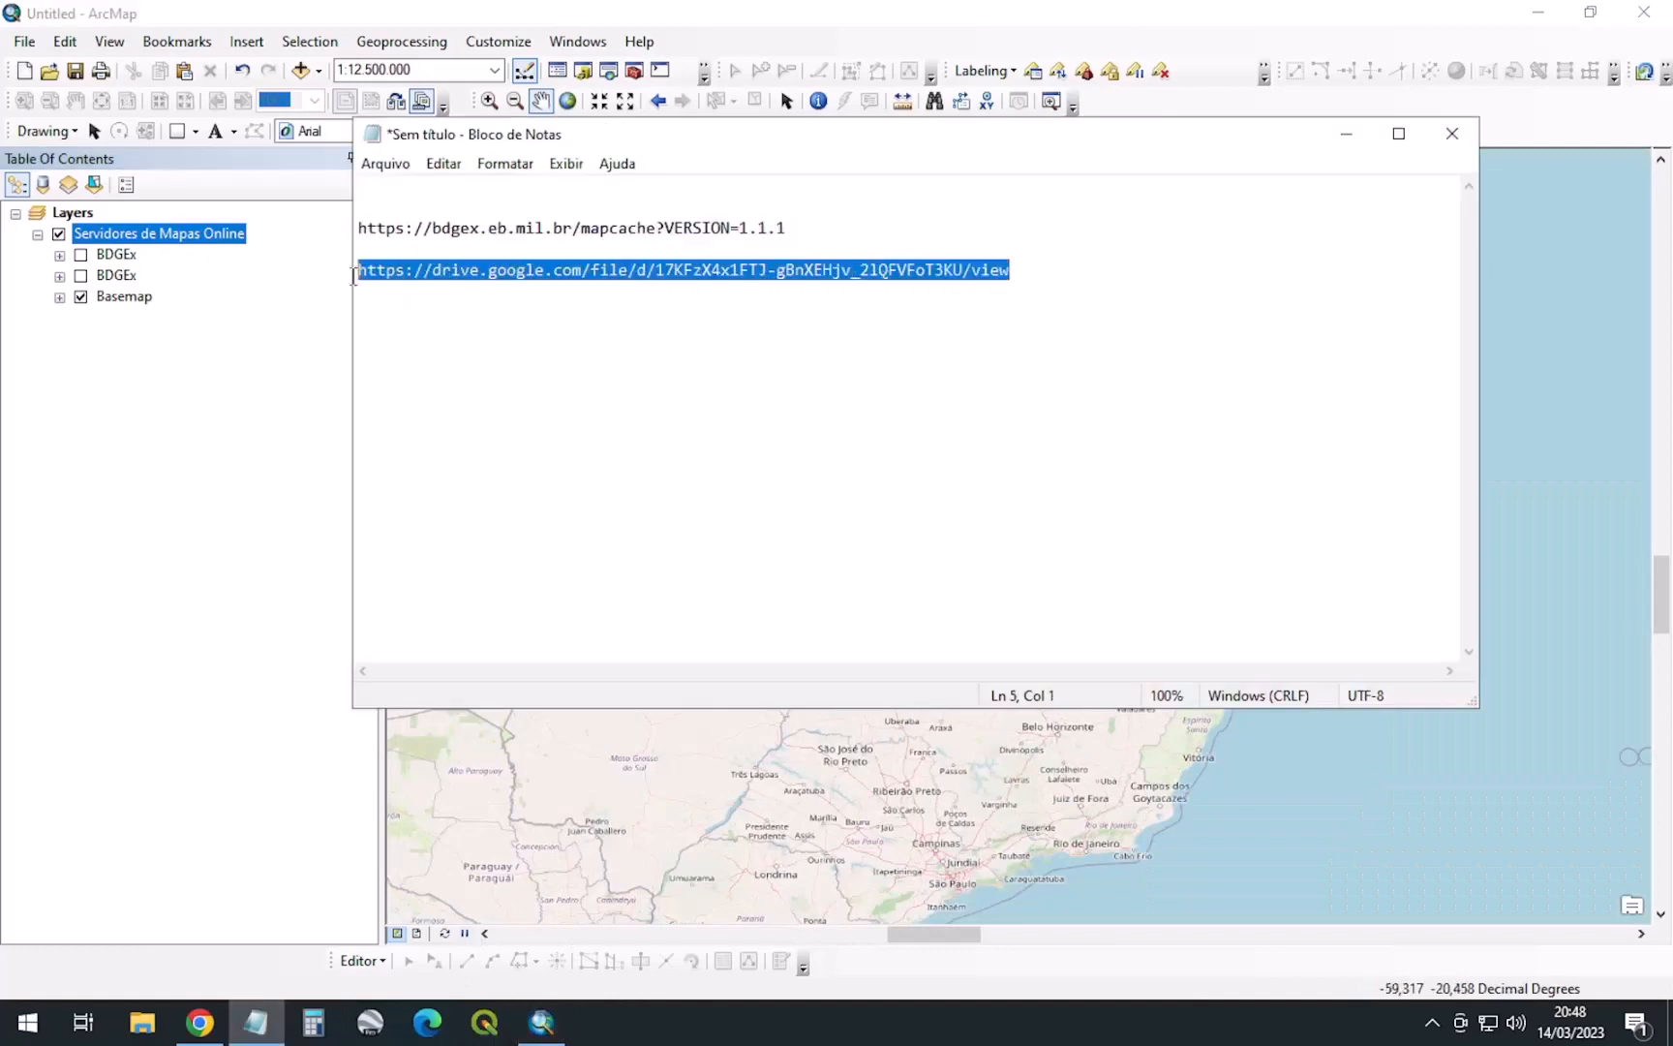
pyautogui.click(199, 1021)
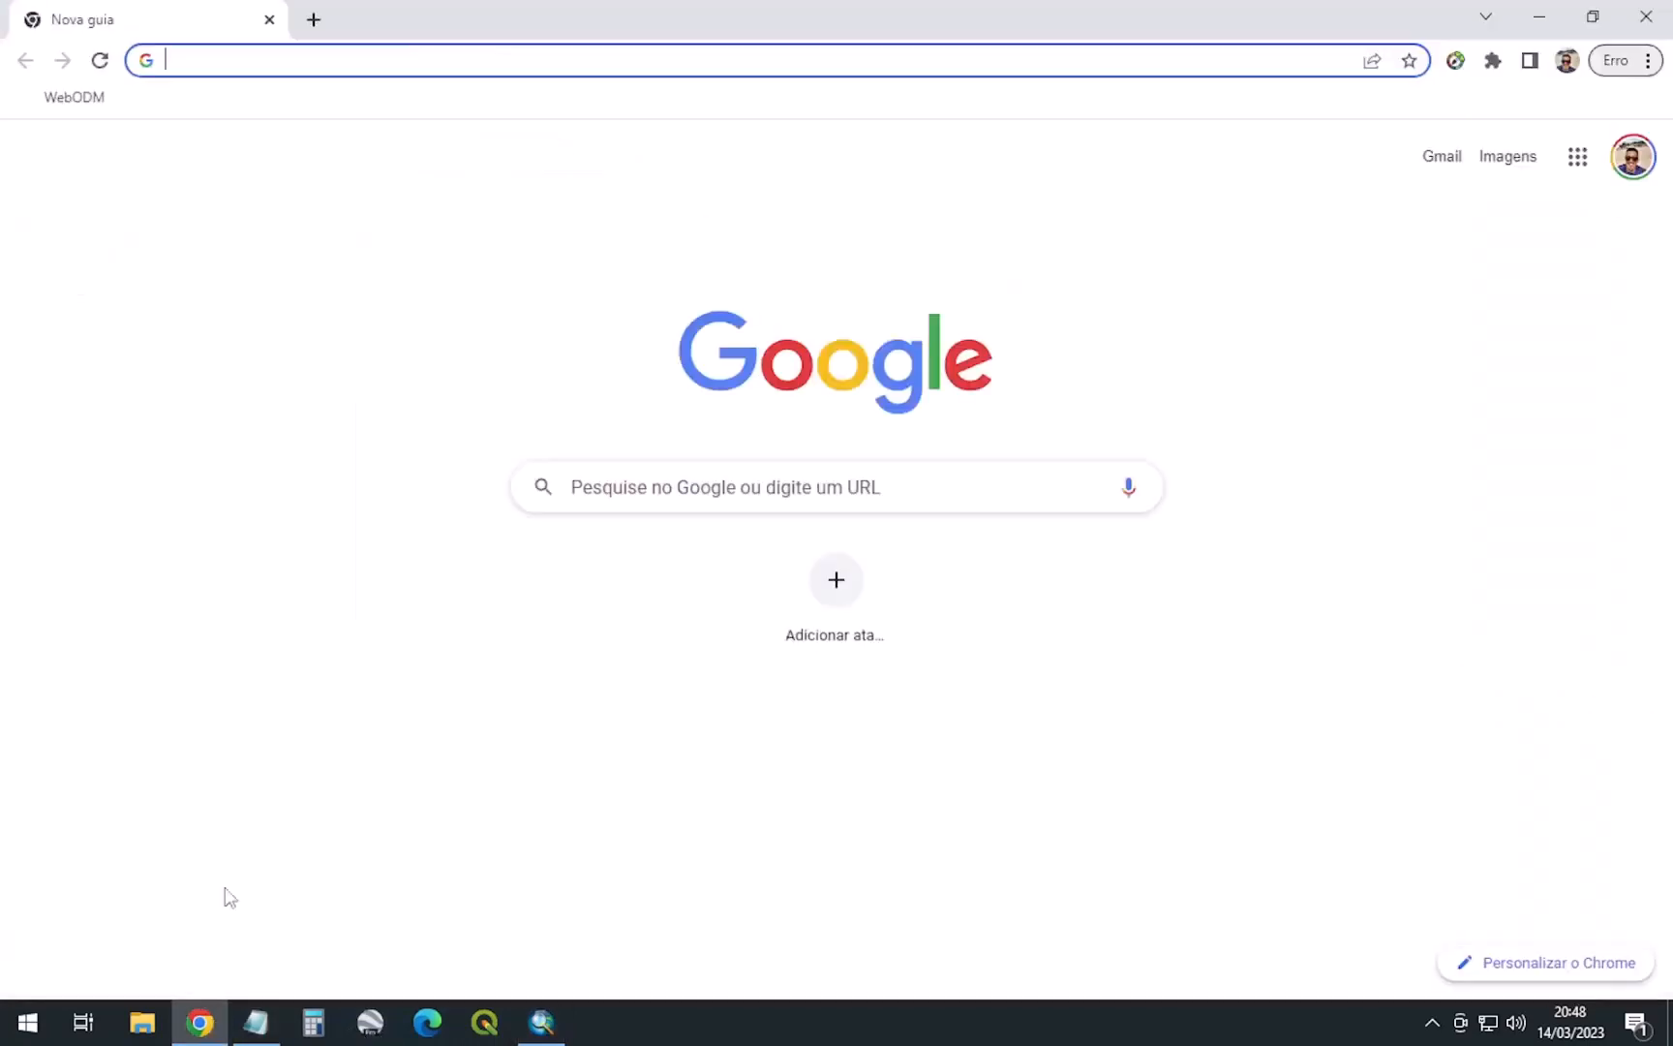
pyautogui.click(325, 69)
pyautogui.press('Return')
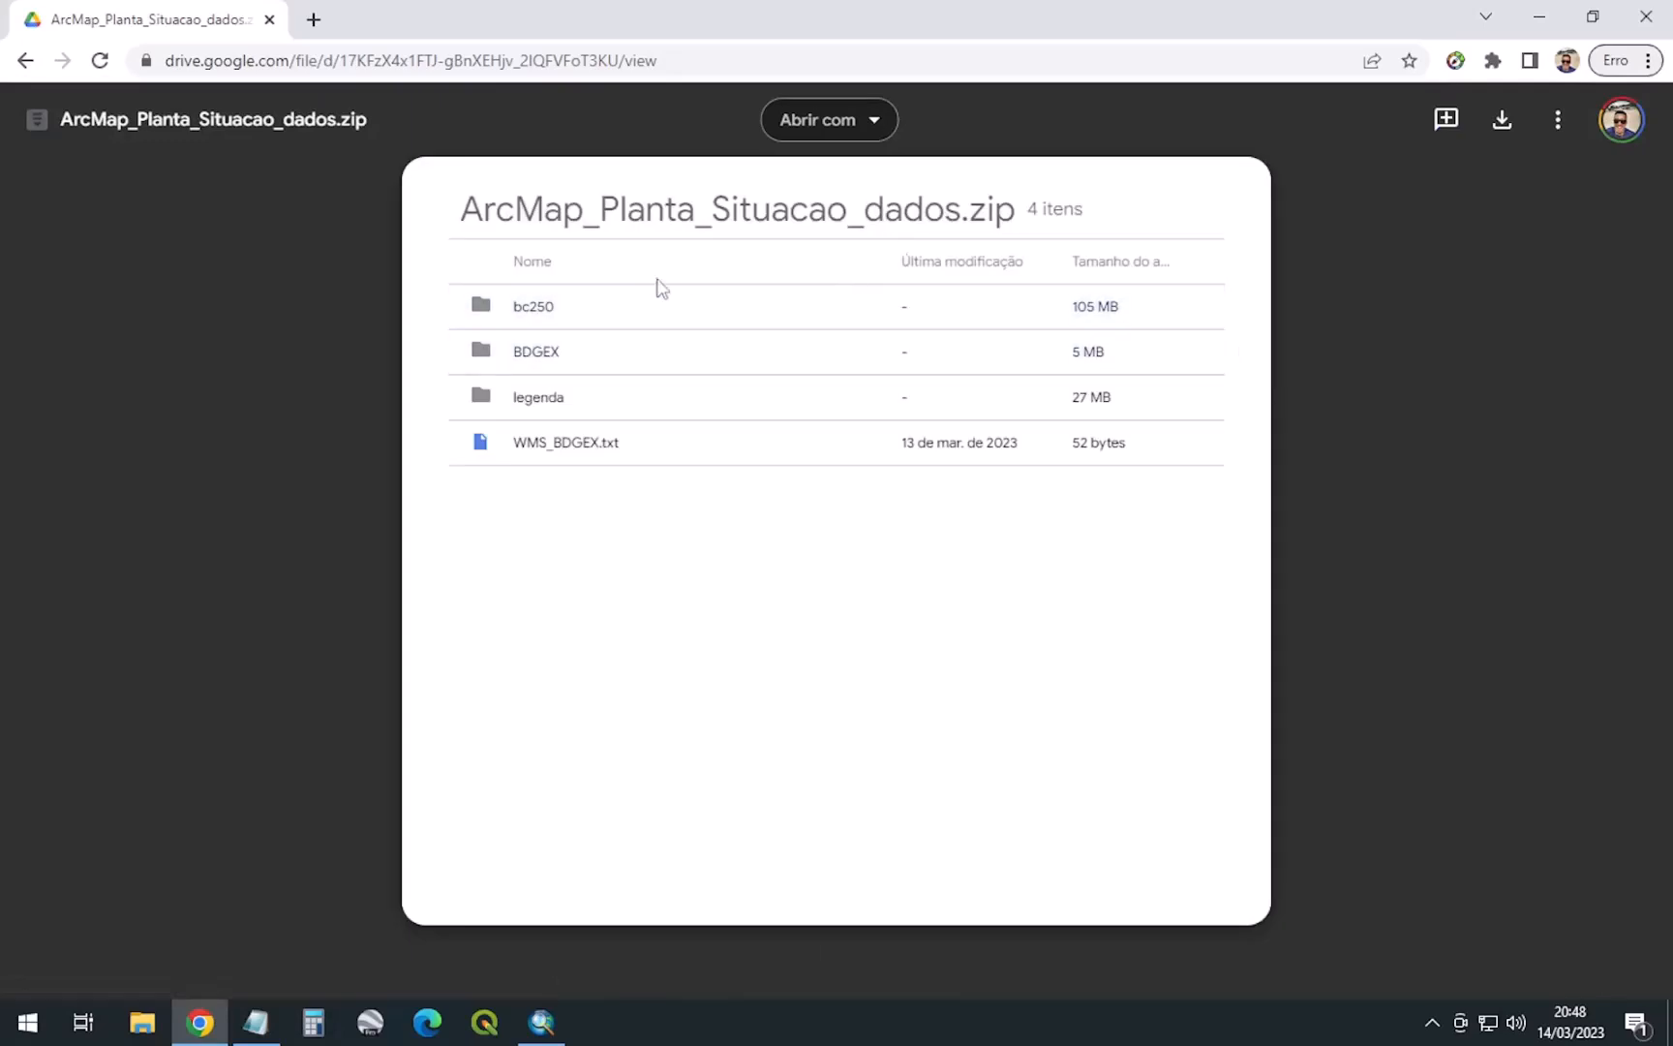
# Browse the zip's bc250 folder, then open the BDGEX folder listing the ref_50_e_100_mil files
pyautogui.click(561, 322)
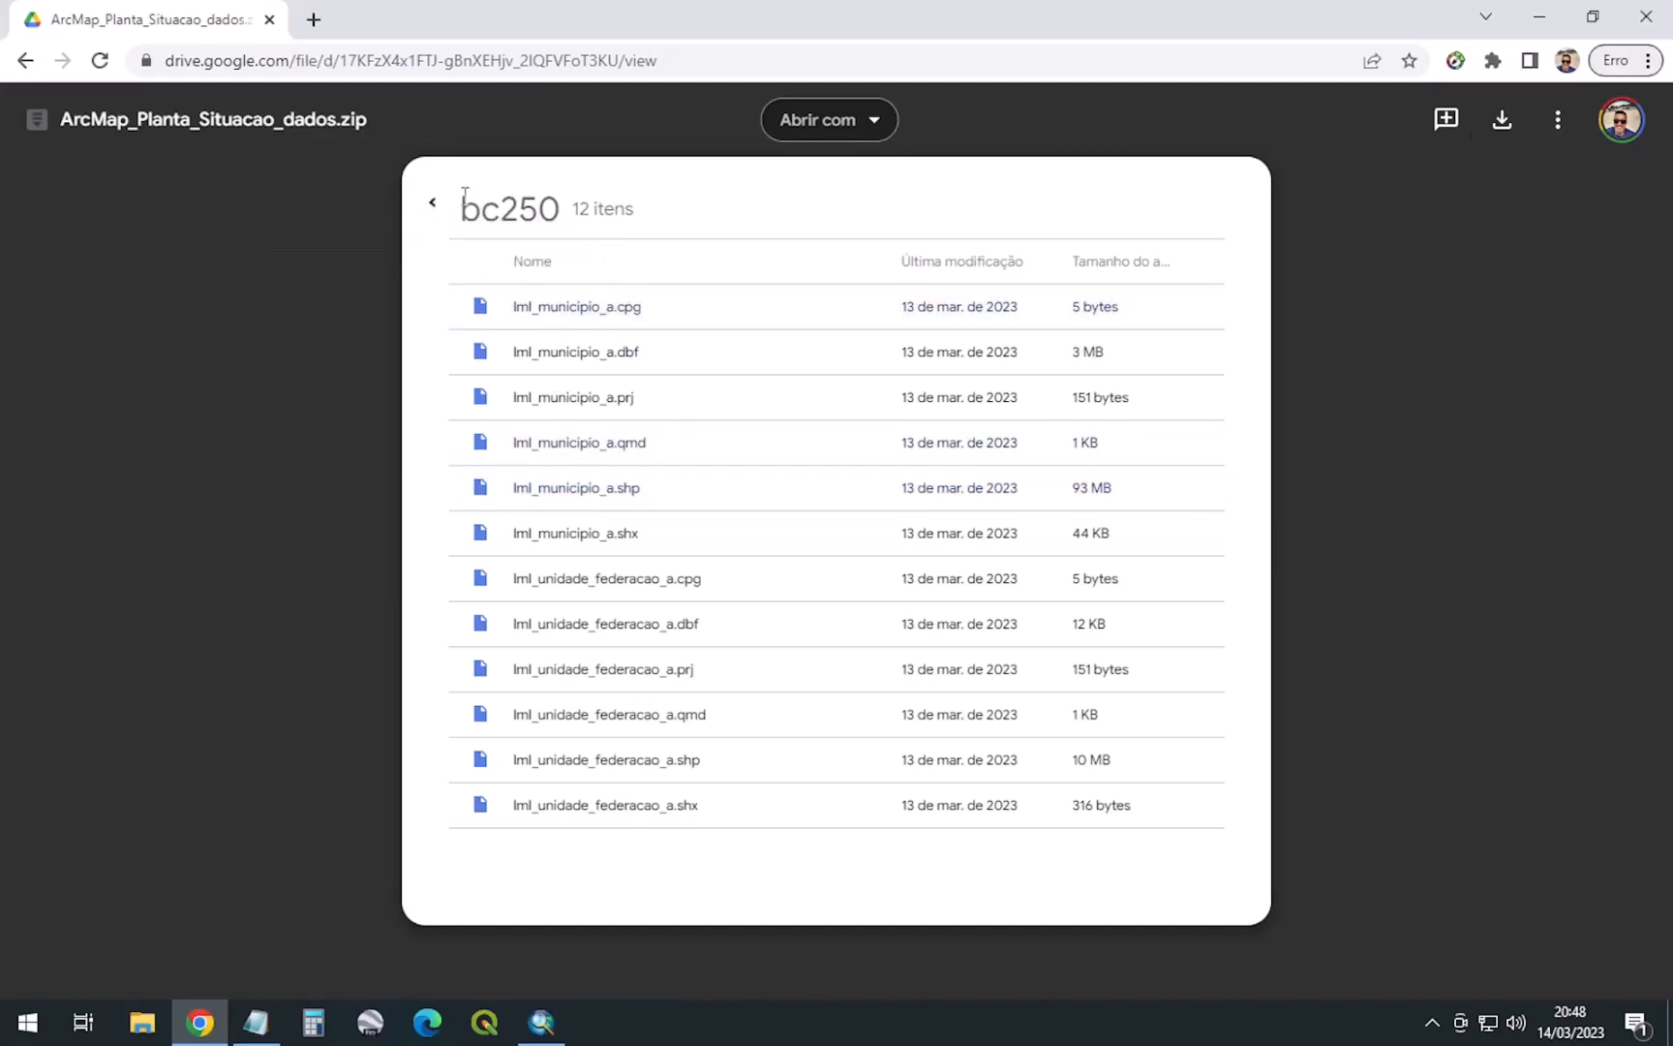
pyautogui.click(431, 208)
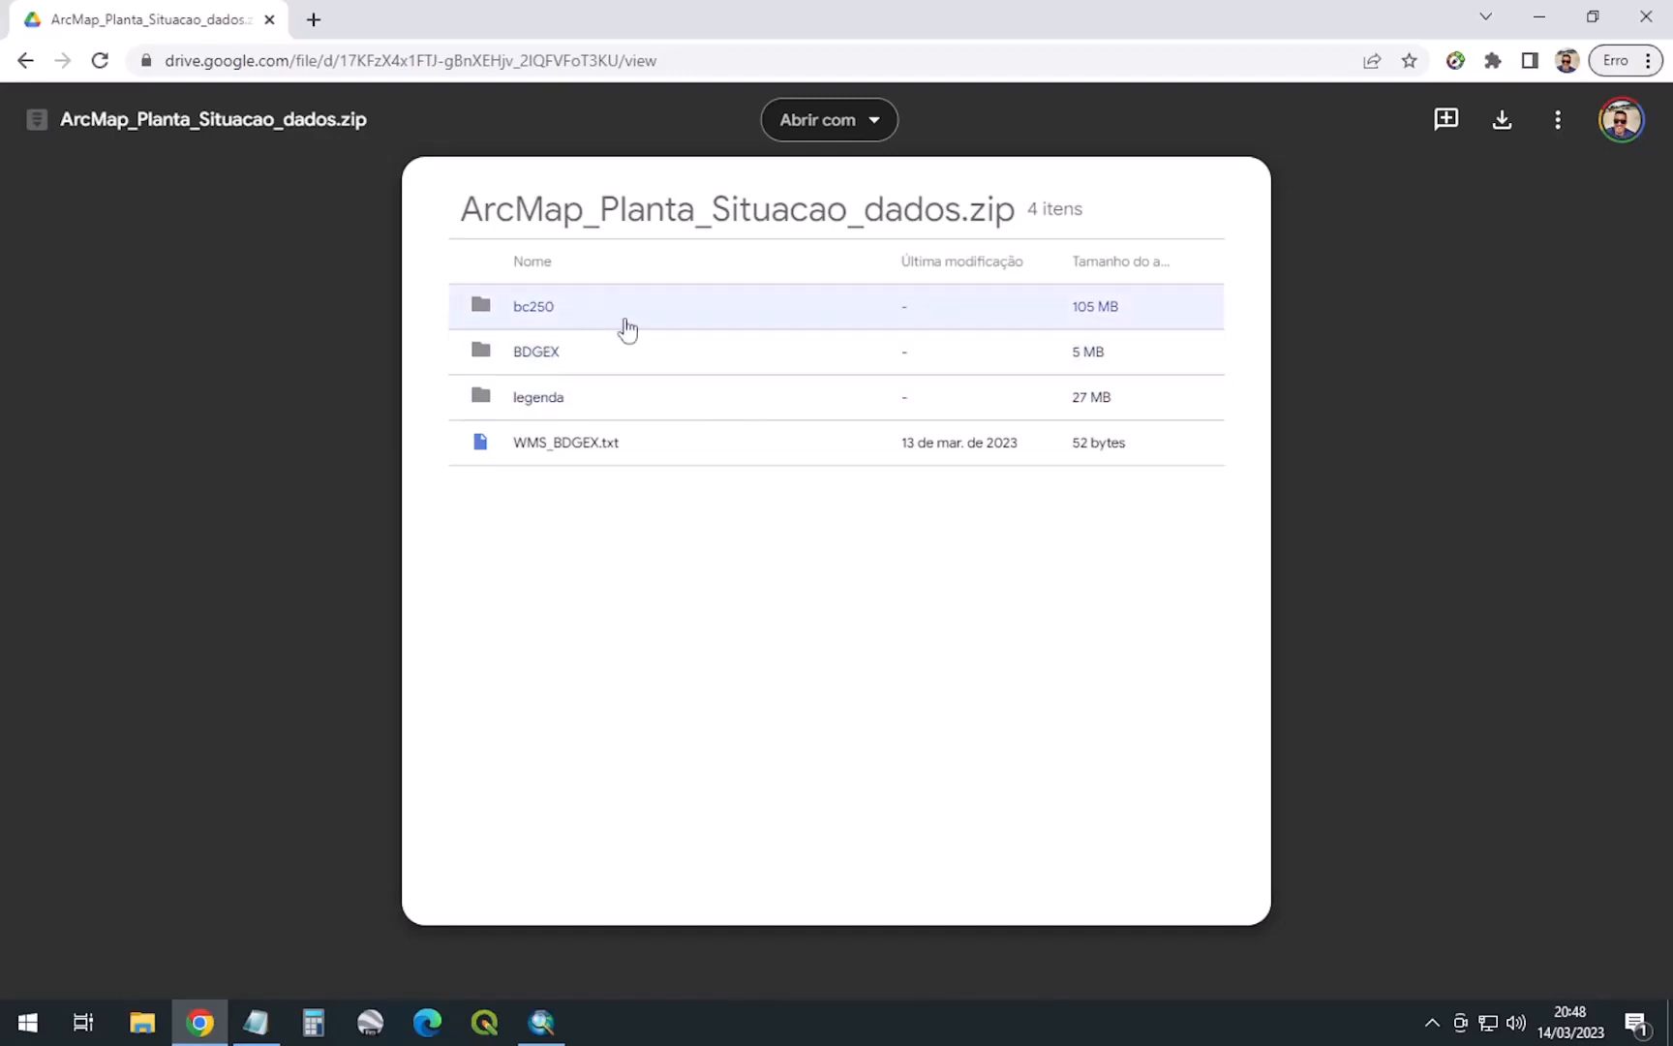
pyautogui.click(560, 357)
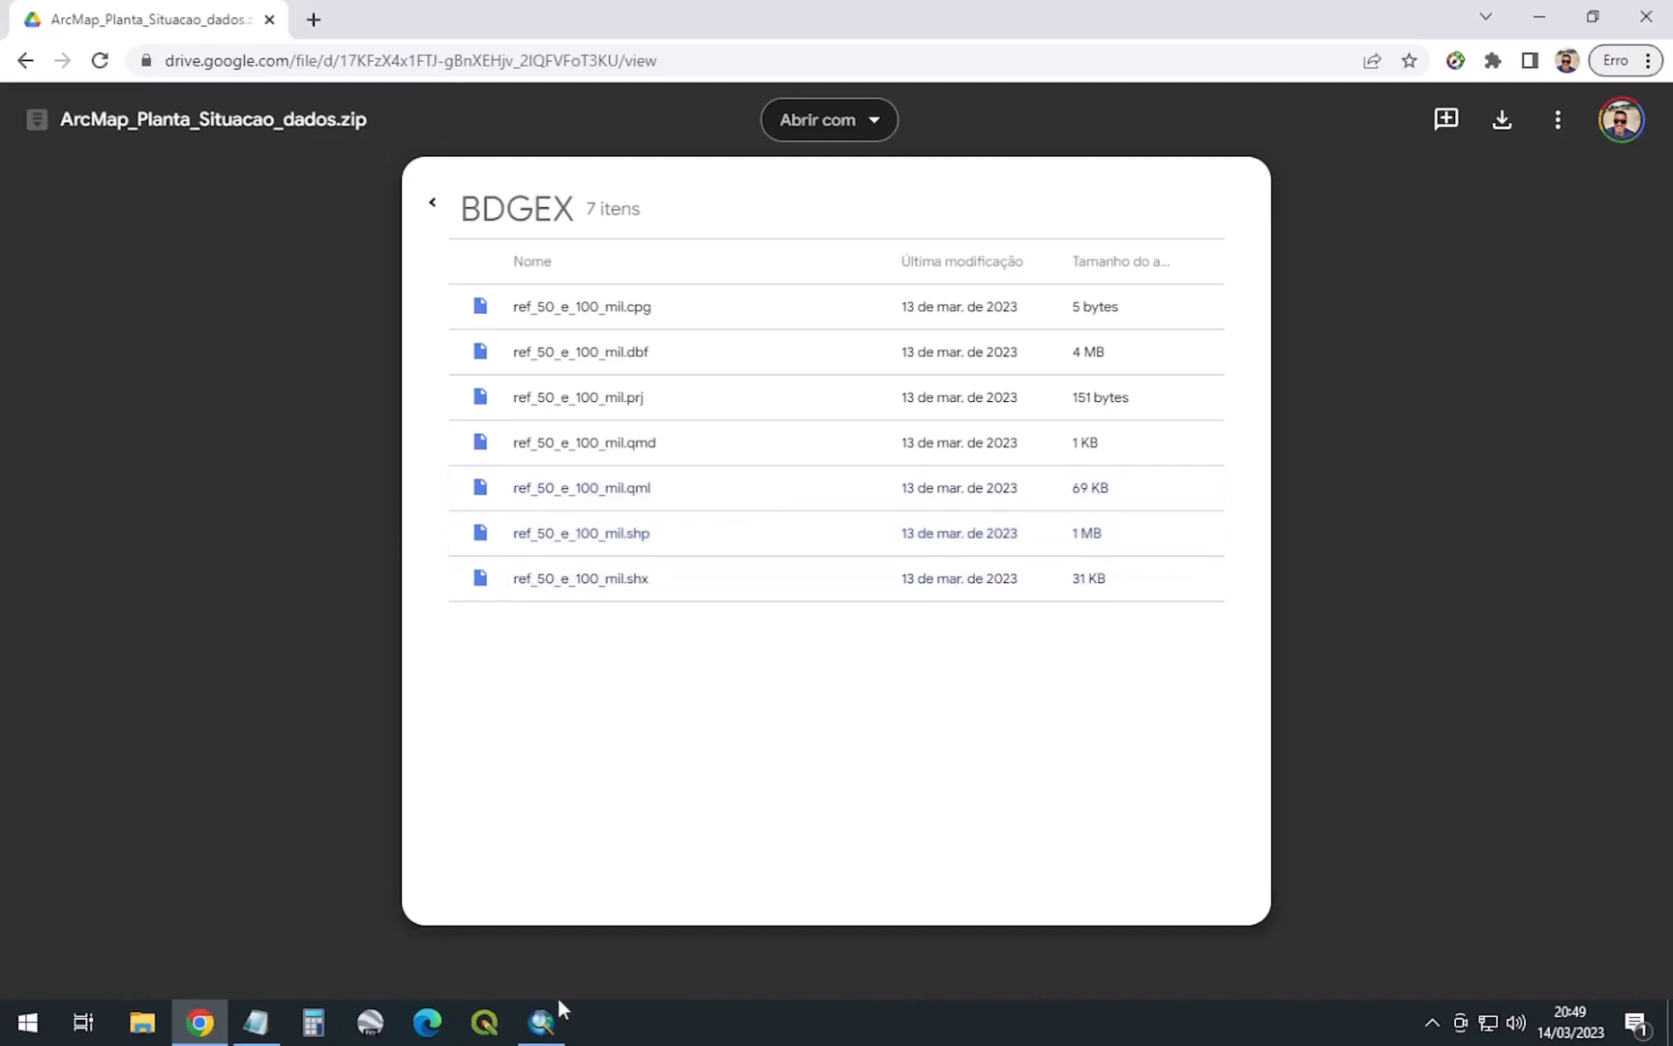
pyautogui.click(542, 1021)
# Expand both BDGEx groups to show ctm50 and ctm100, then Alt+Tab back to the browser
pyautogui.click(60, 255)
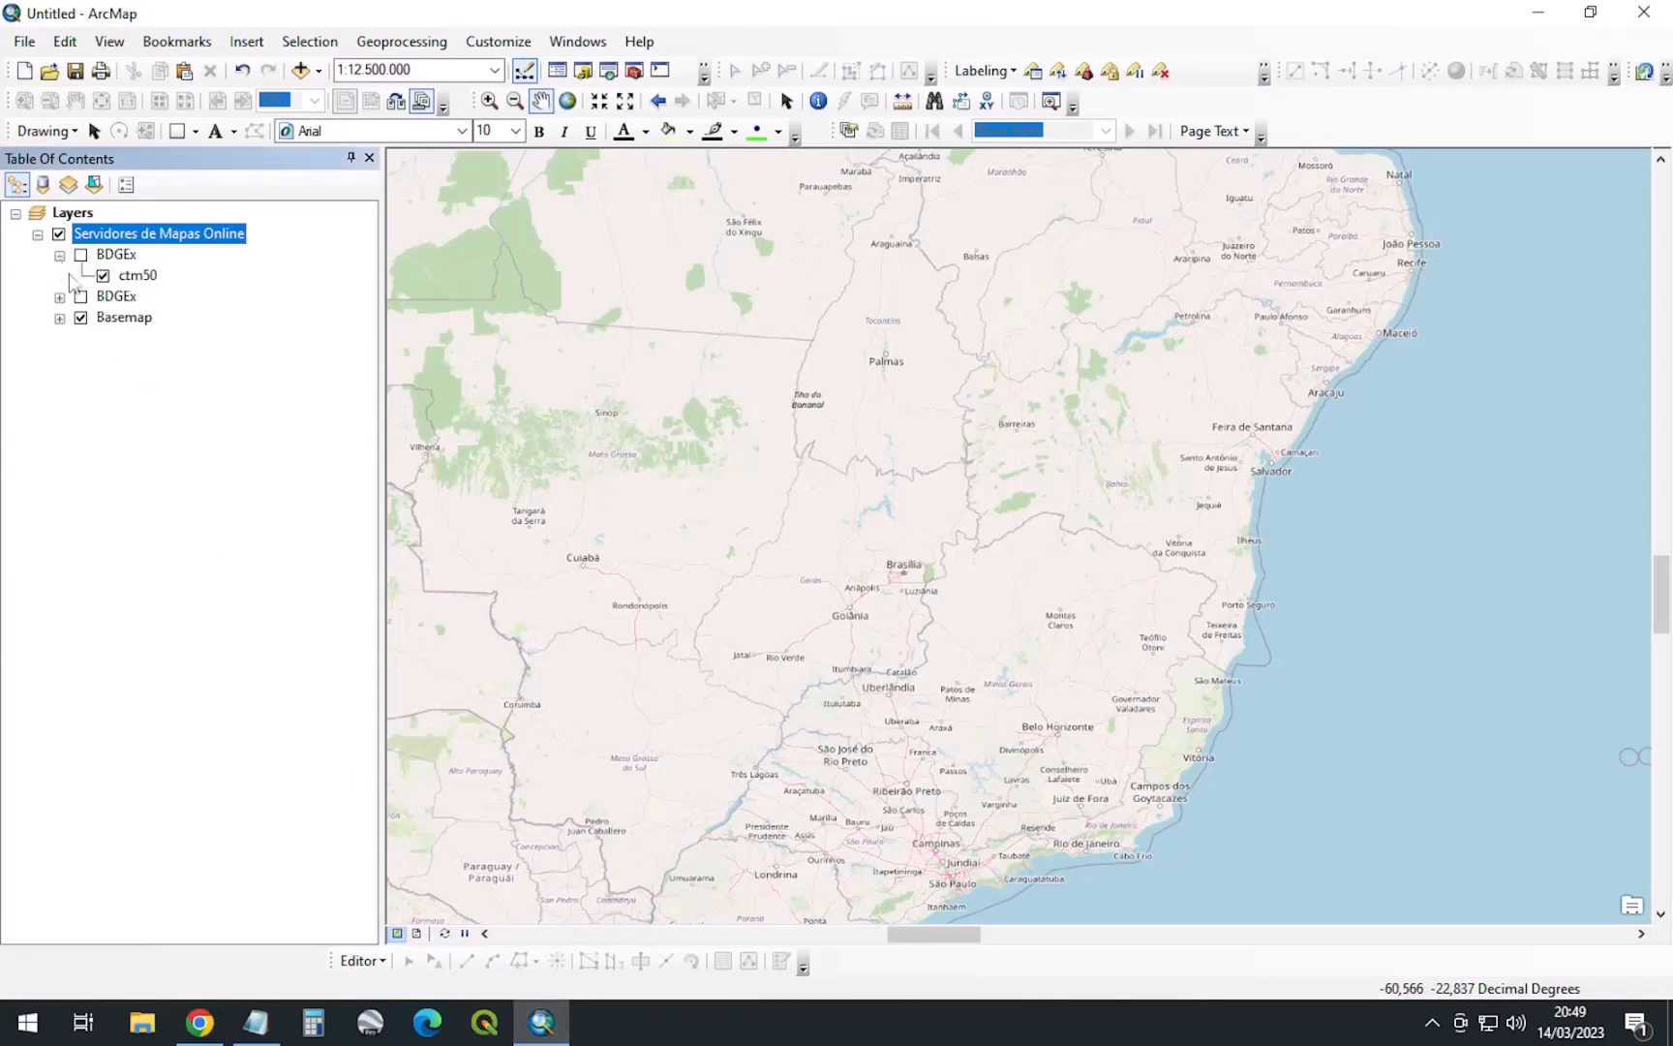
pyautogui.click(61, 297)
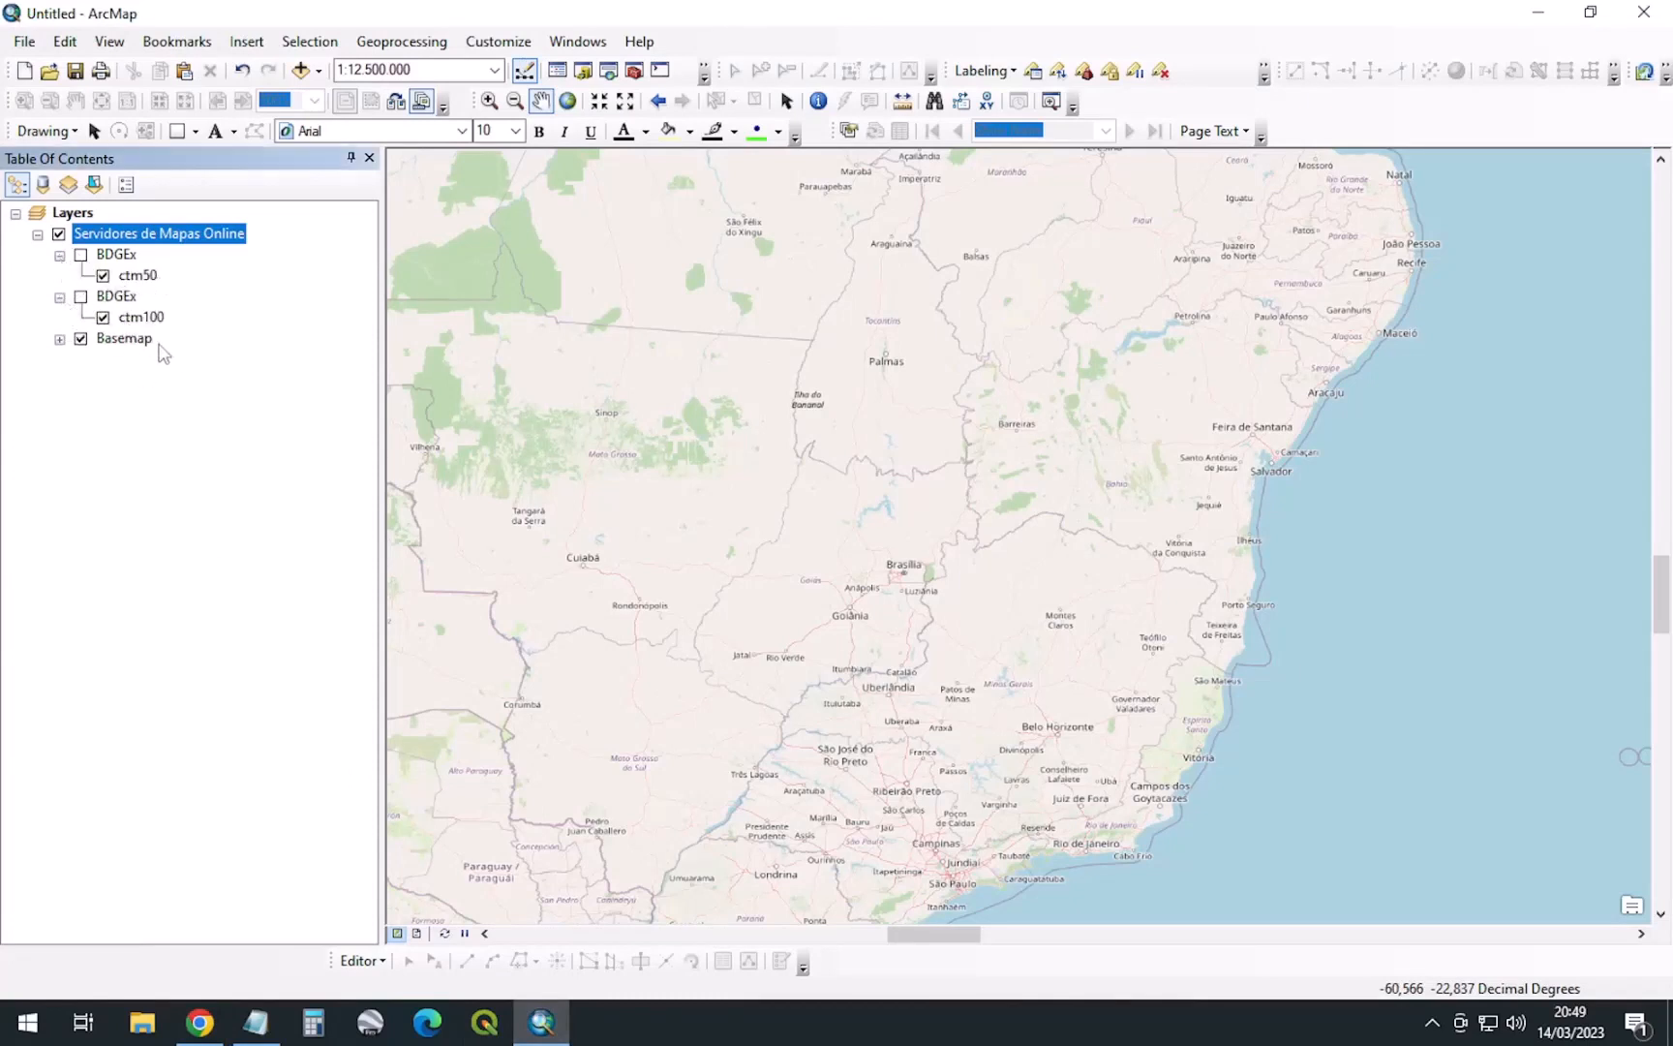
pyautogui.hotkey('alt', 'Tab')
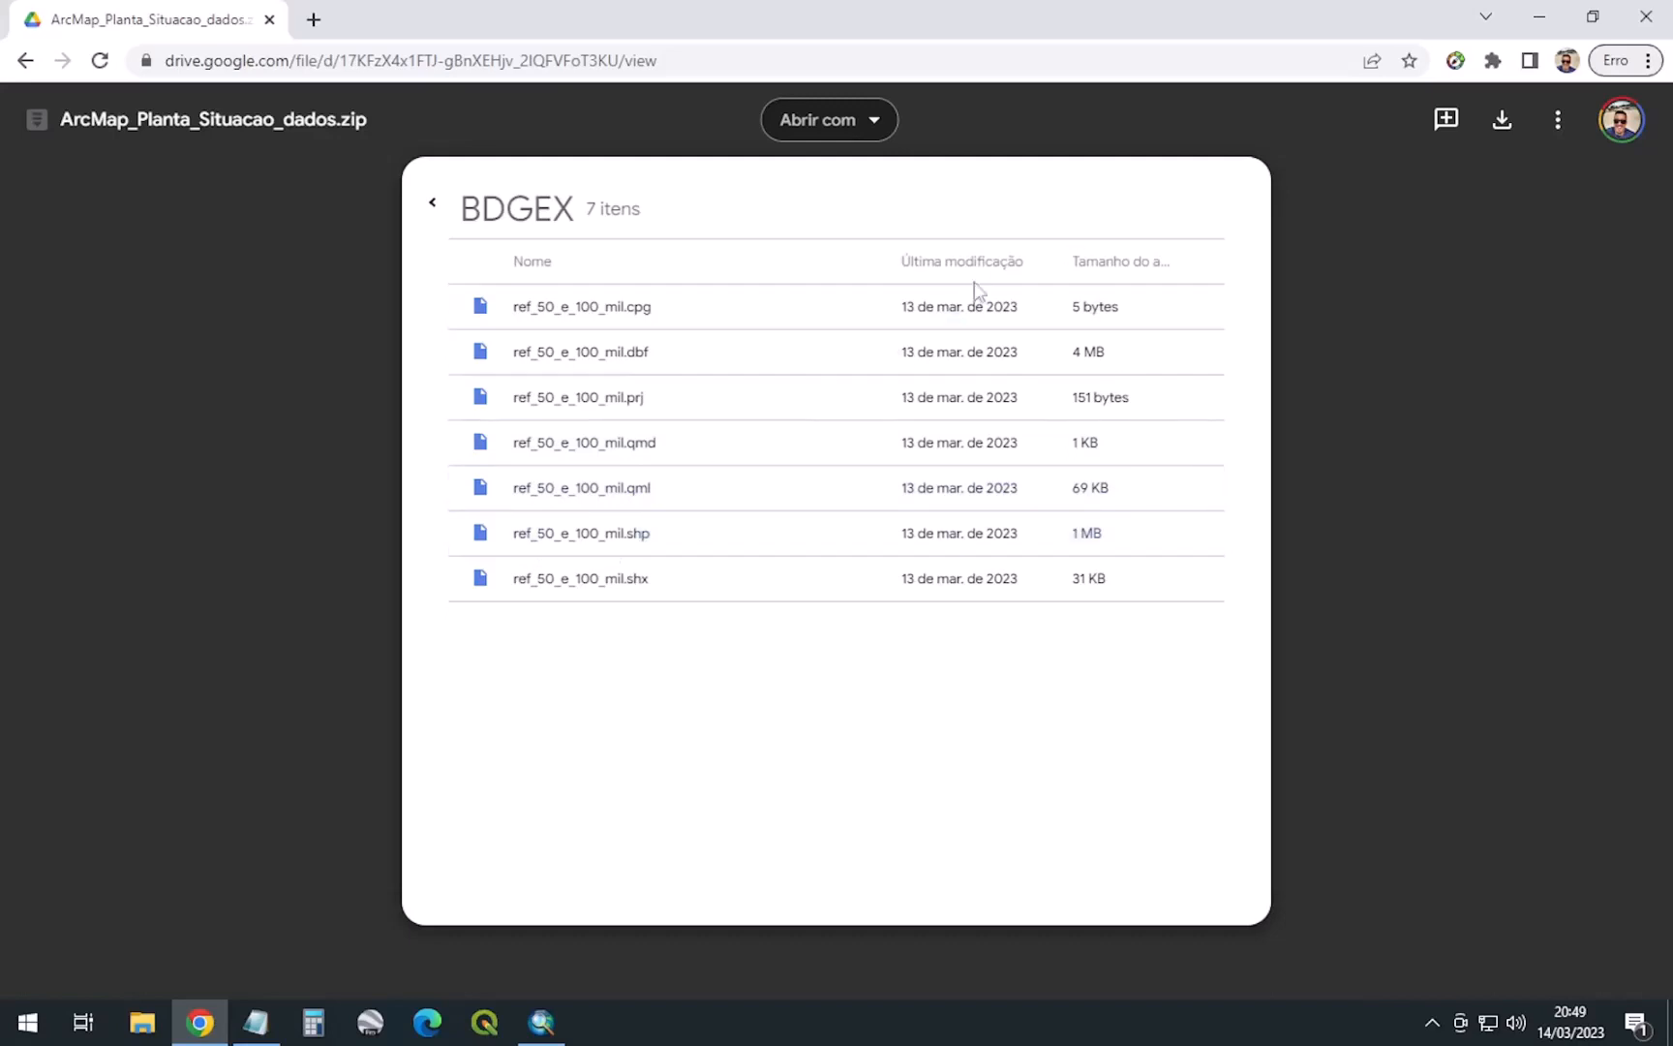
# Check the two TIF legends in the zip's legenda folder, return to the zip root, and switch to File Explorer
pyautogui.click(432, 204)
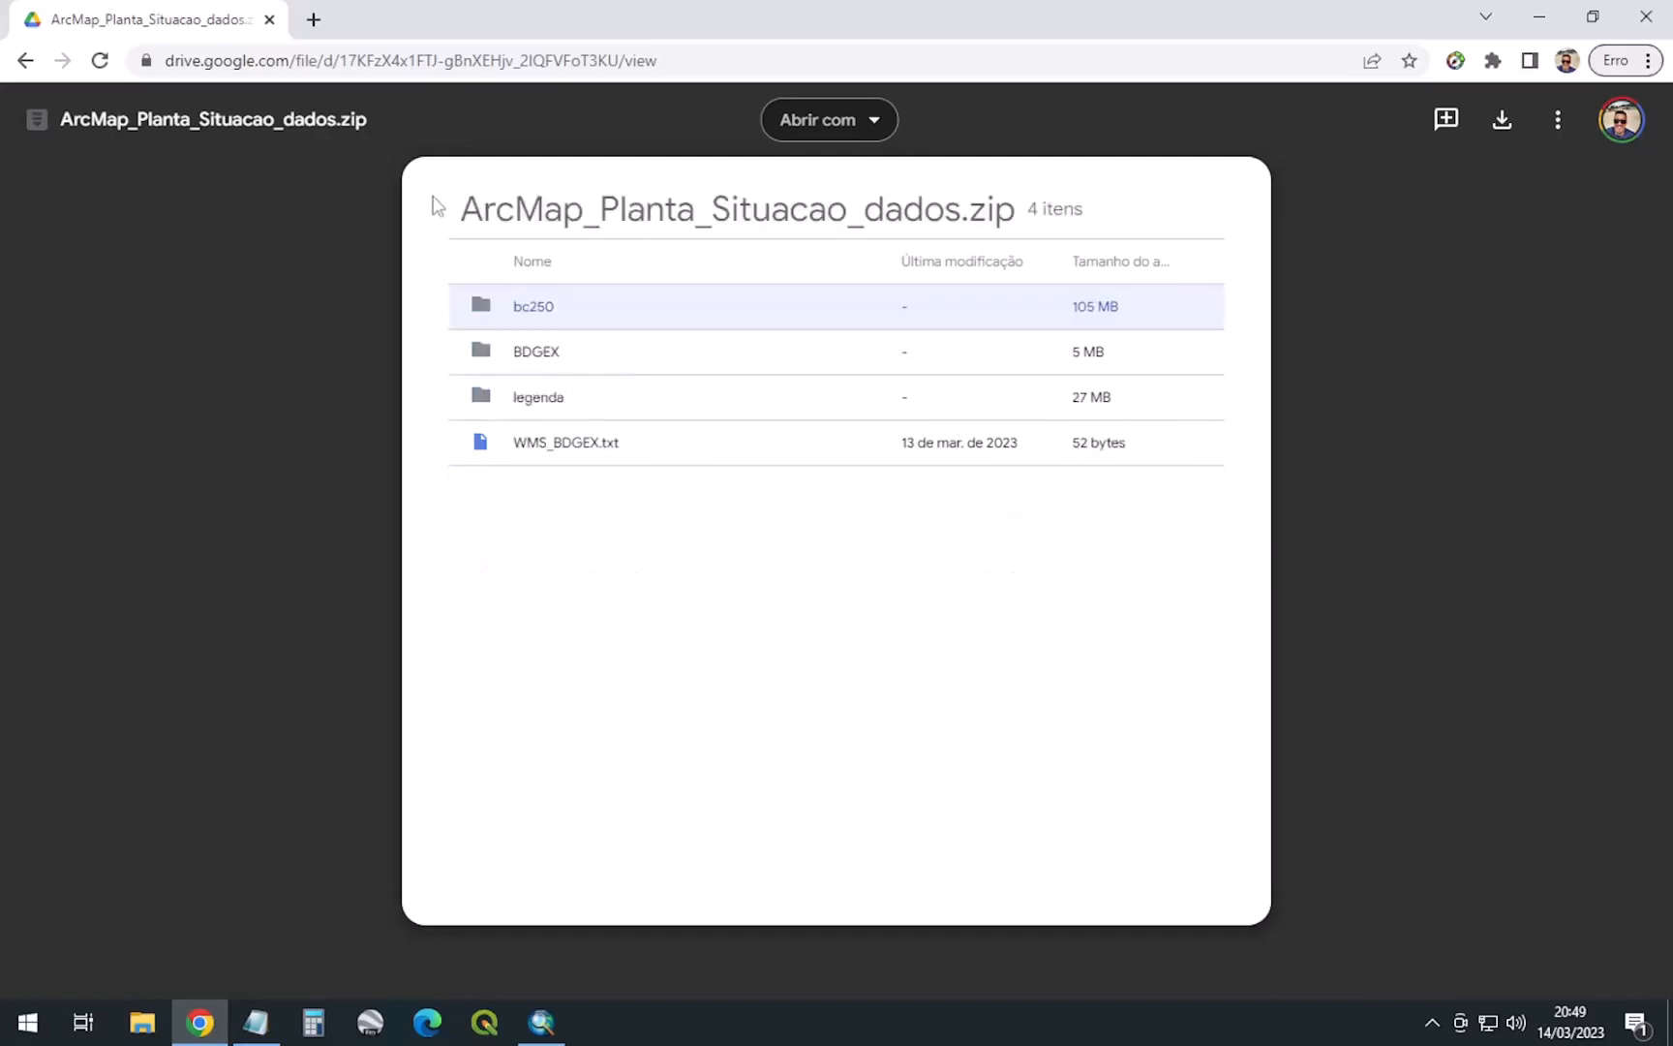
pyautogui.click(561, 397)
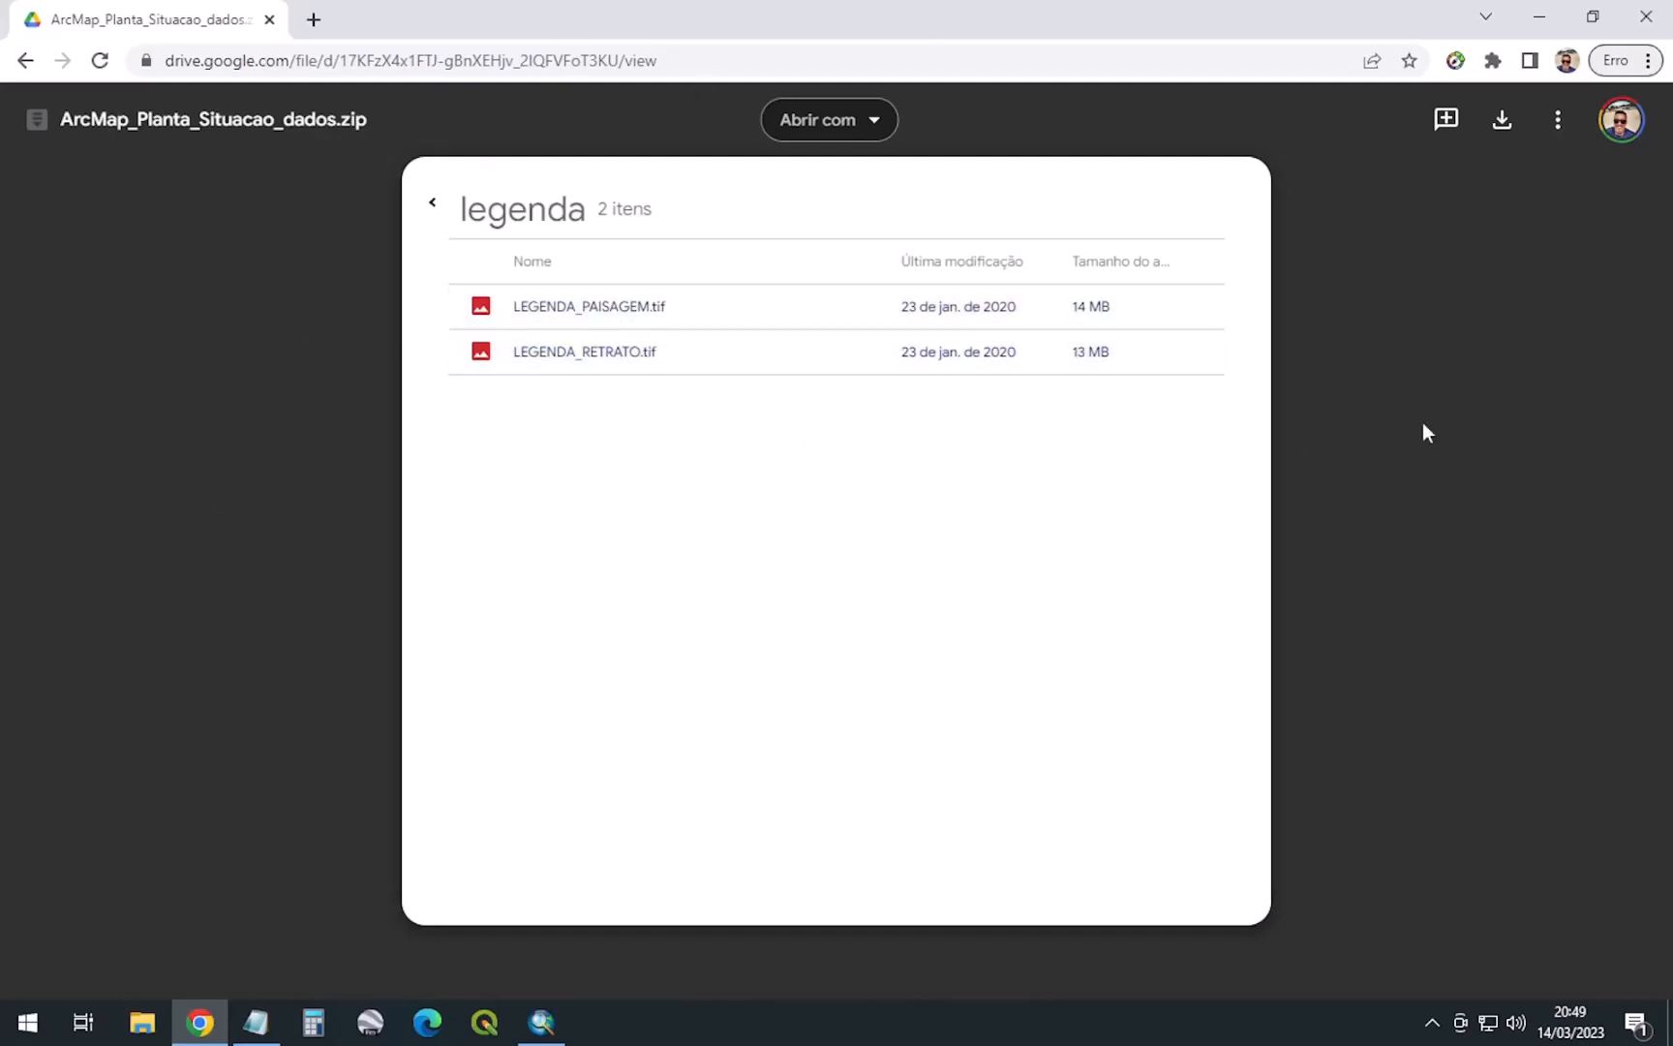
pyautogui.click(433, 203)
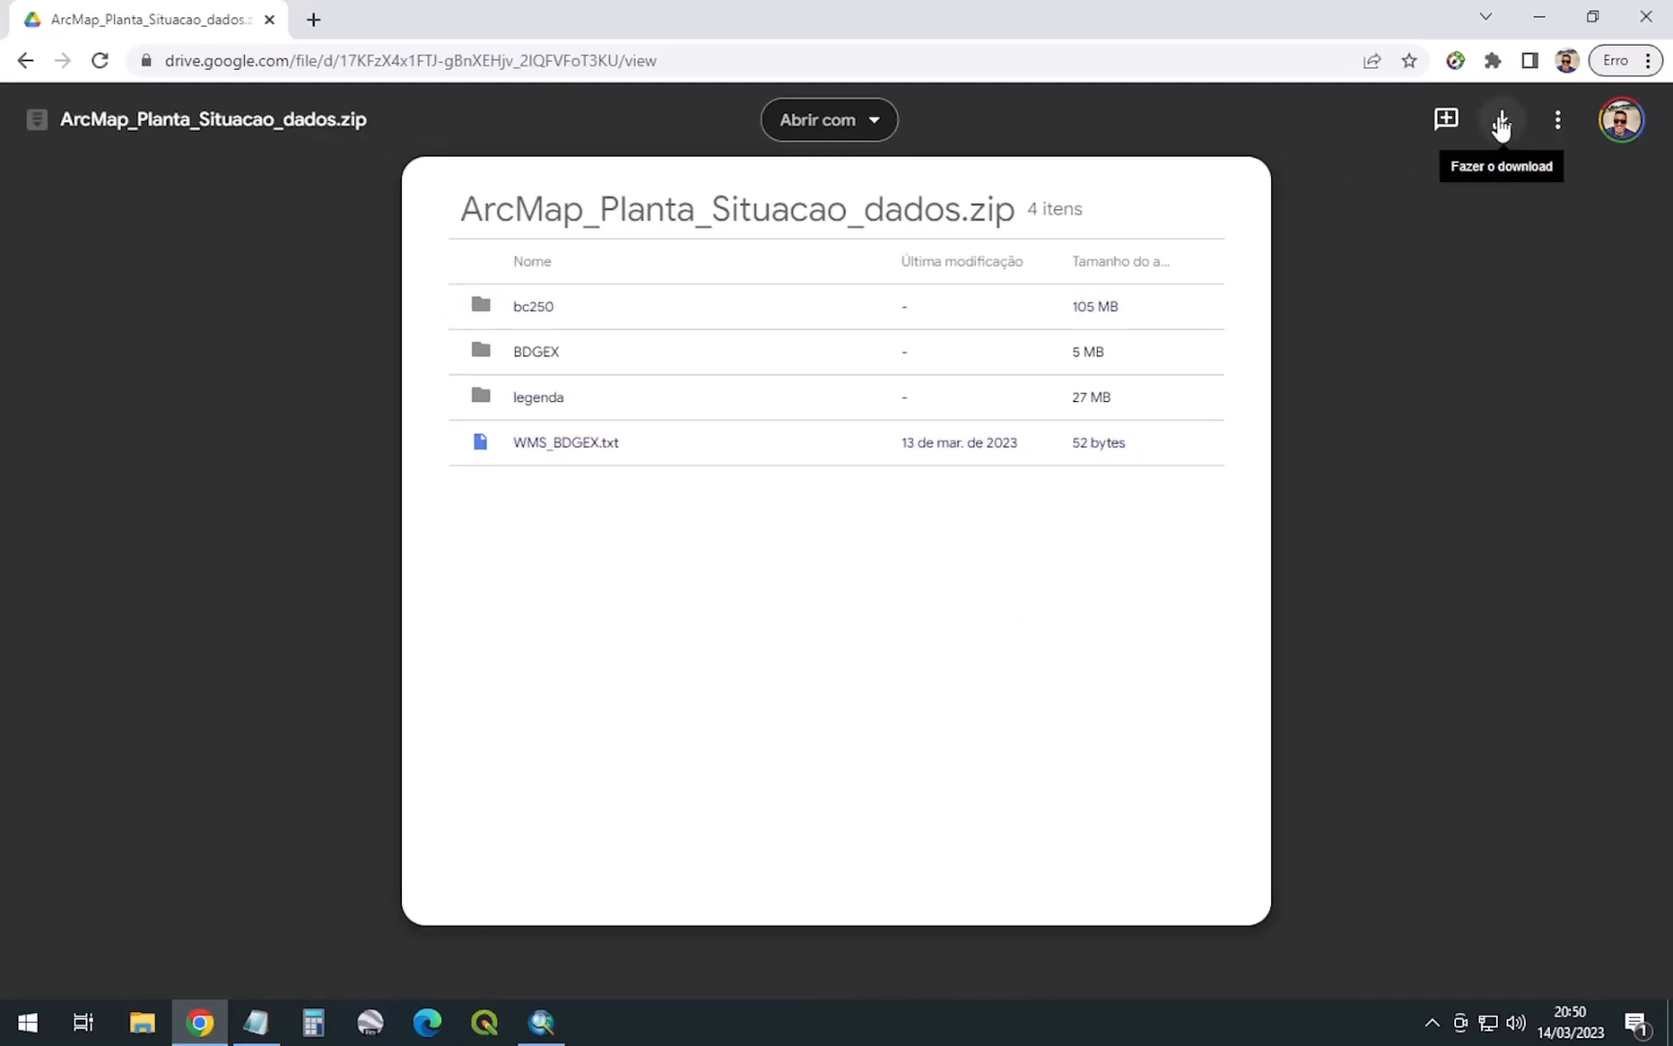
pyautogui.click(143, 1021)
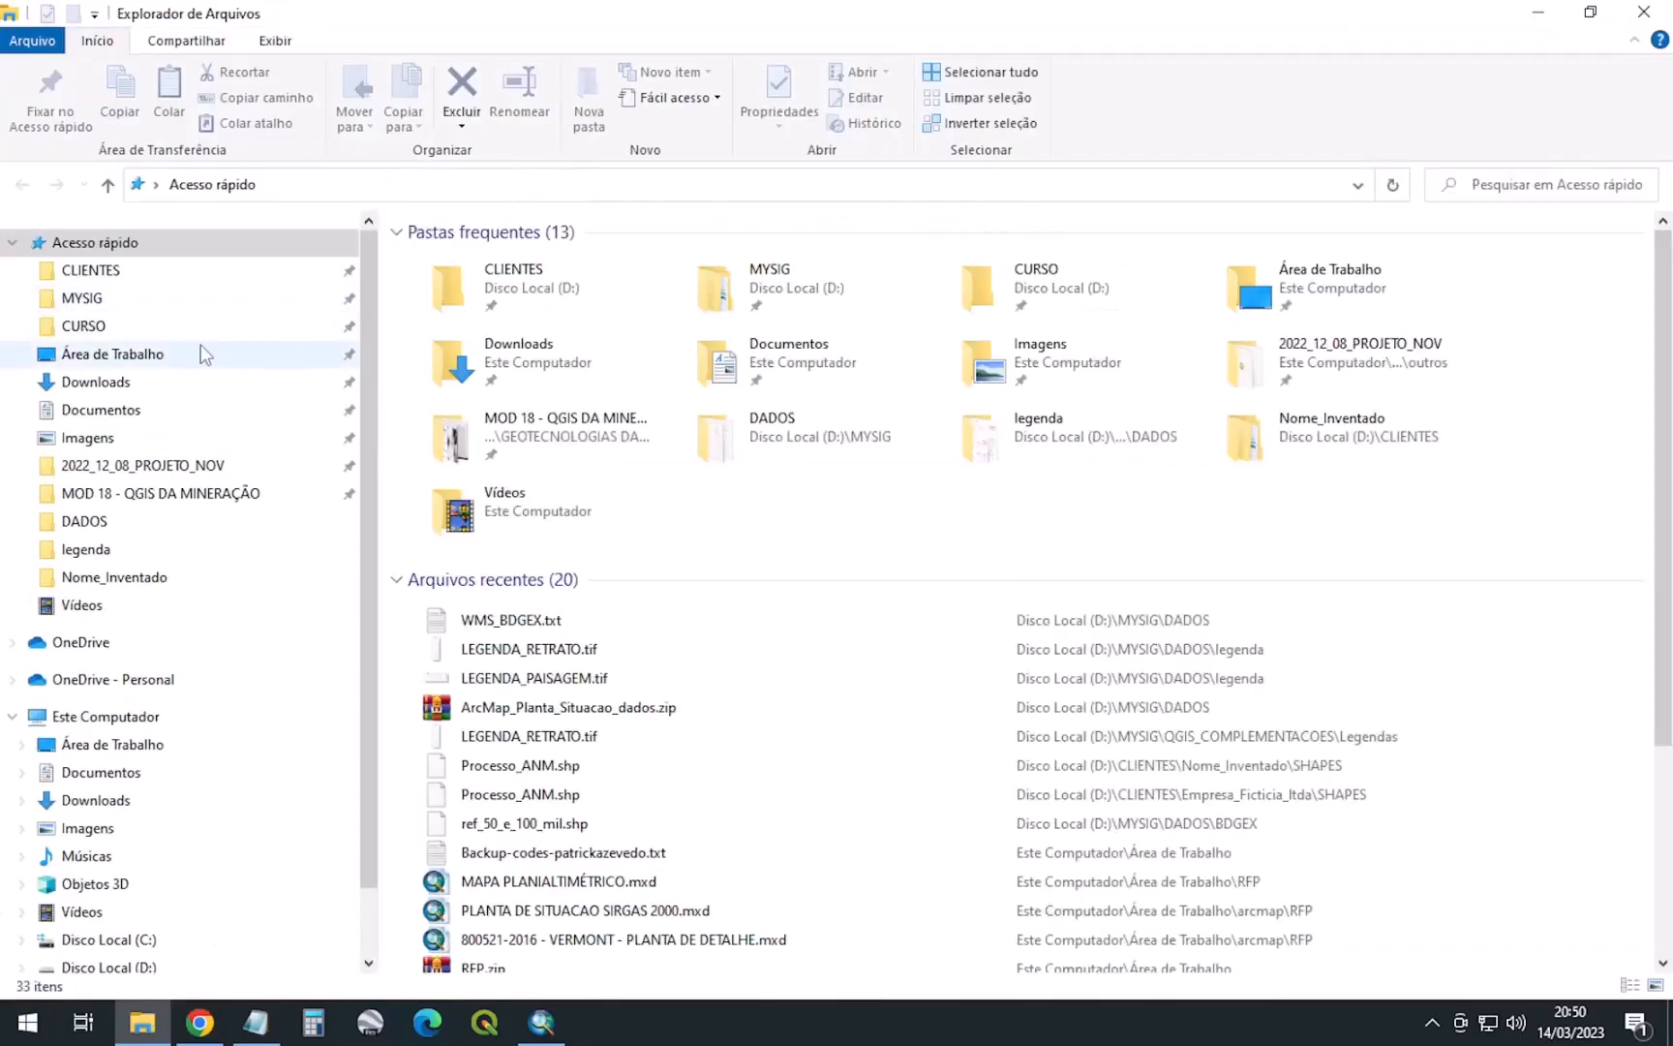
# Extract ArcMap_Planta_Situacao_dados.zip into D:\MYSIG\DADOS with Extrair aqui, overwriting existing files
pyautogui.click(90, 305)
pyautogui.doubleClick(437, 260)
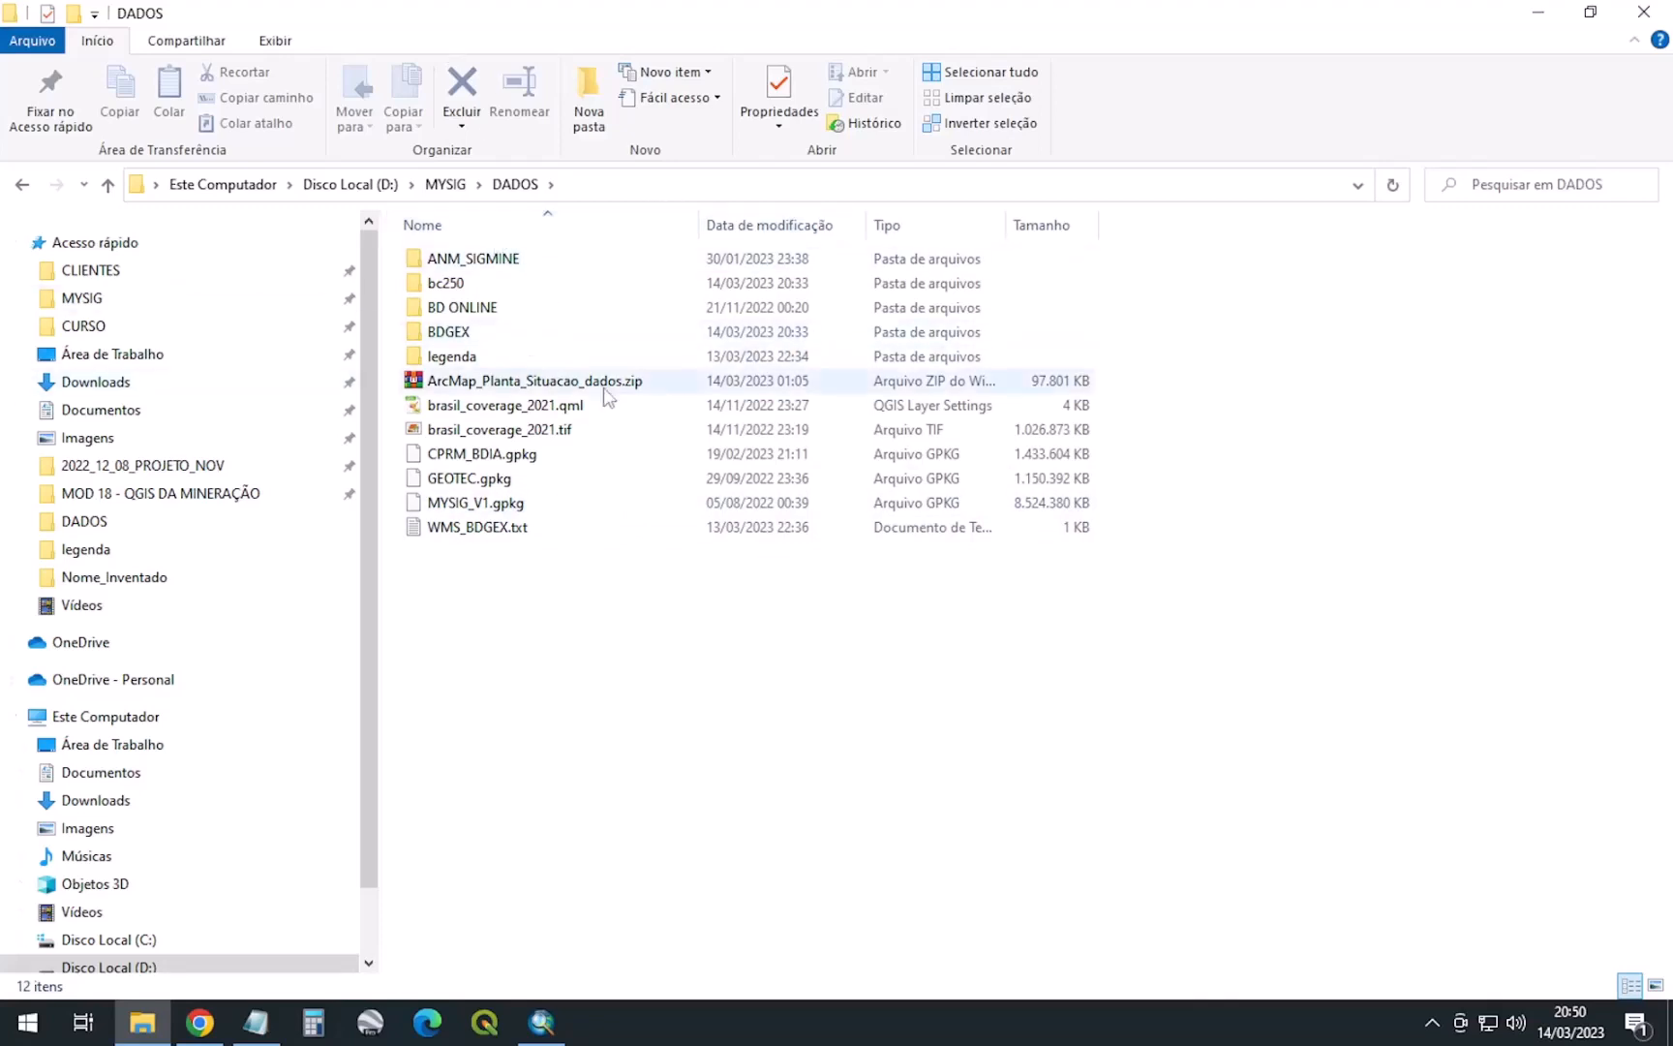
pyautogui.click(560, 387)
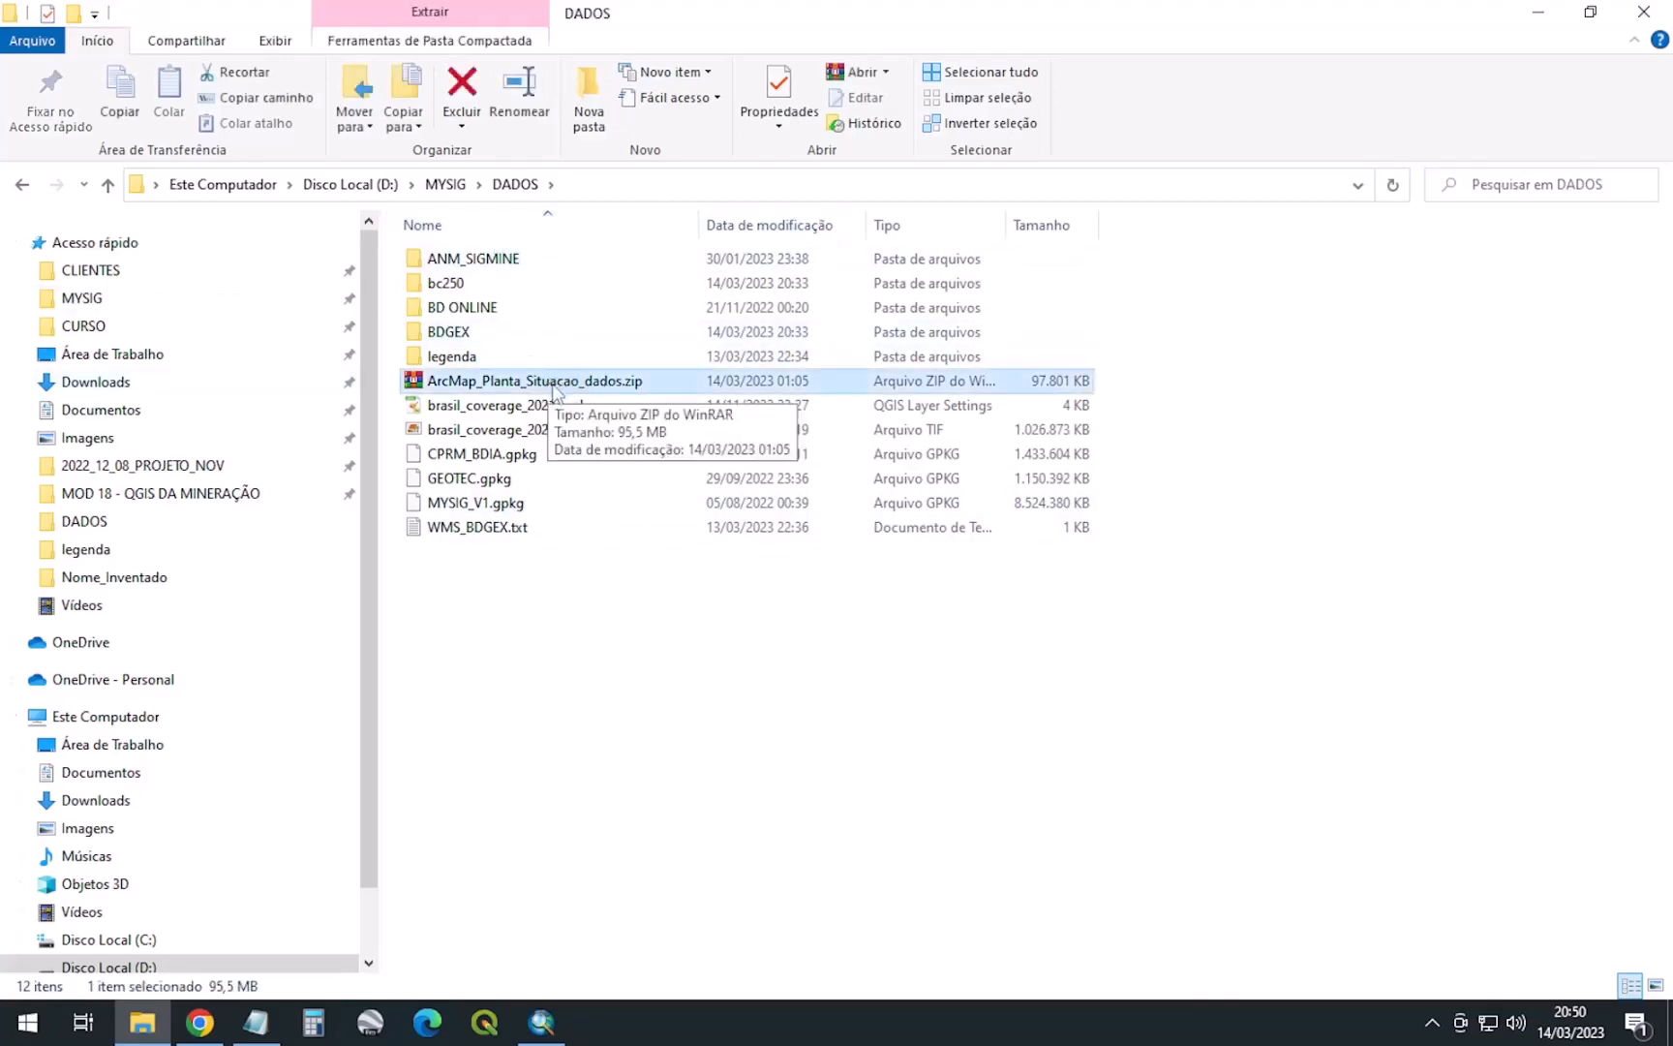
pyautogui.rightClick(554, 381)
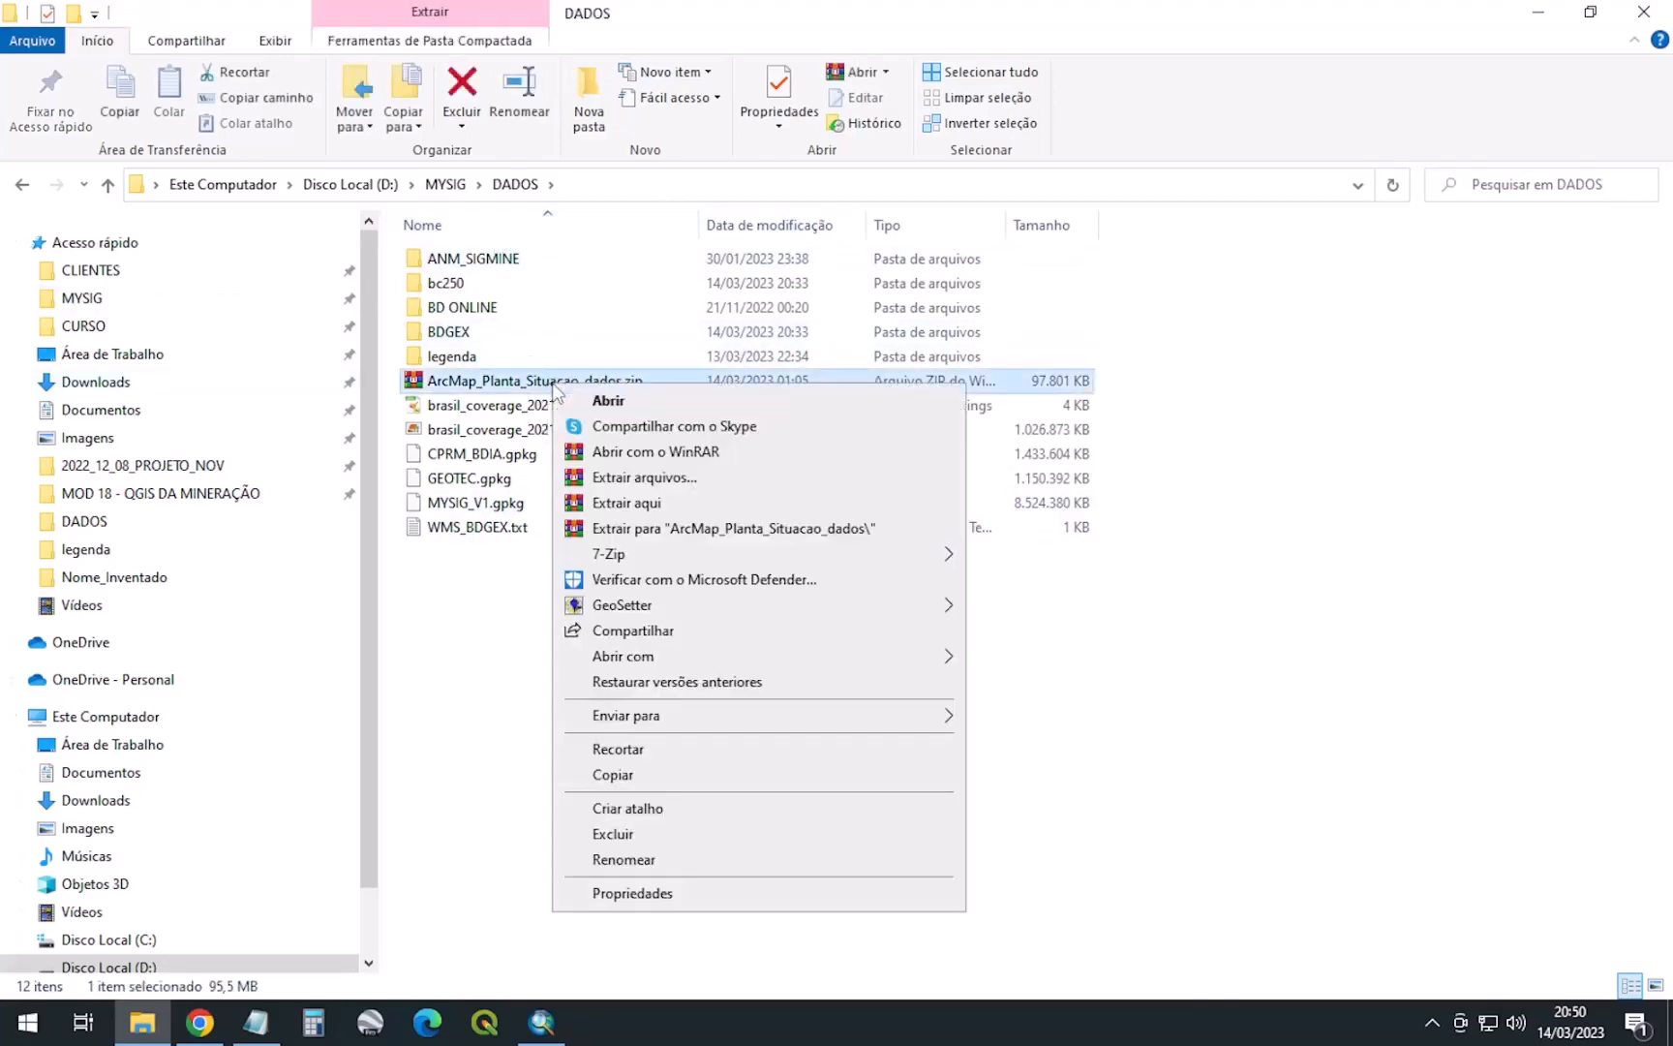
pyautogui.click(647, 504)
pyautogui.click(789, 651)
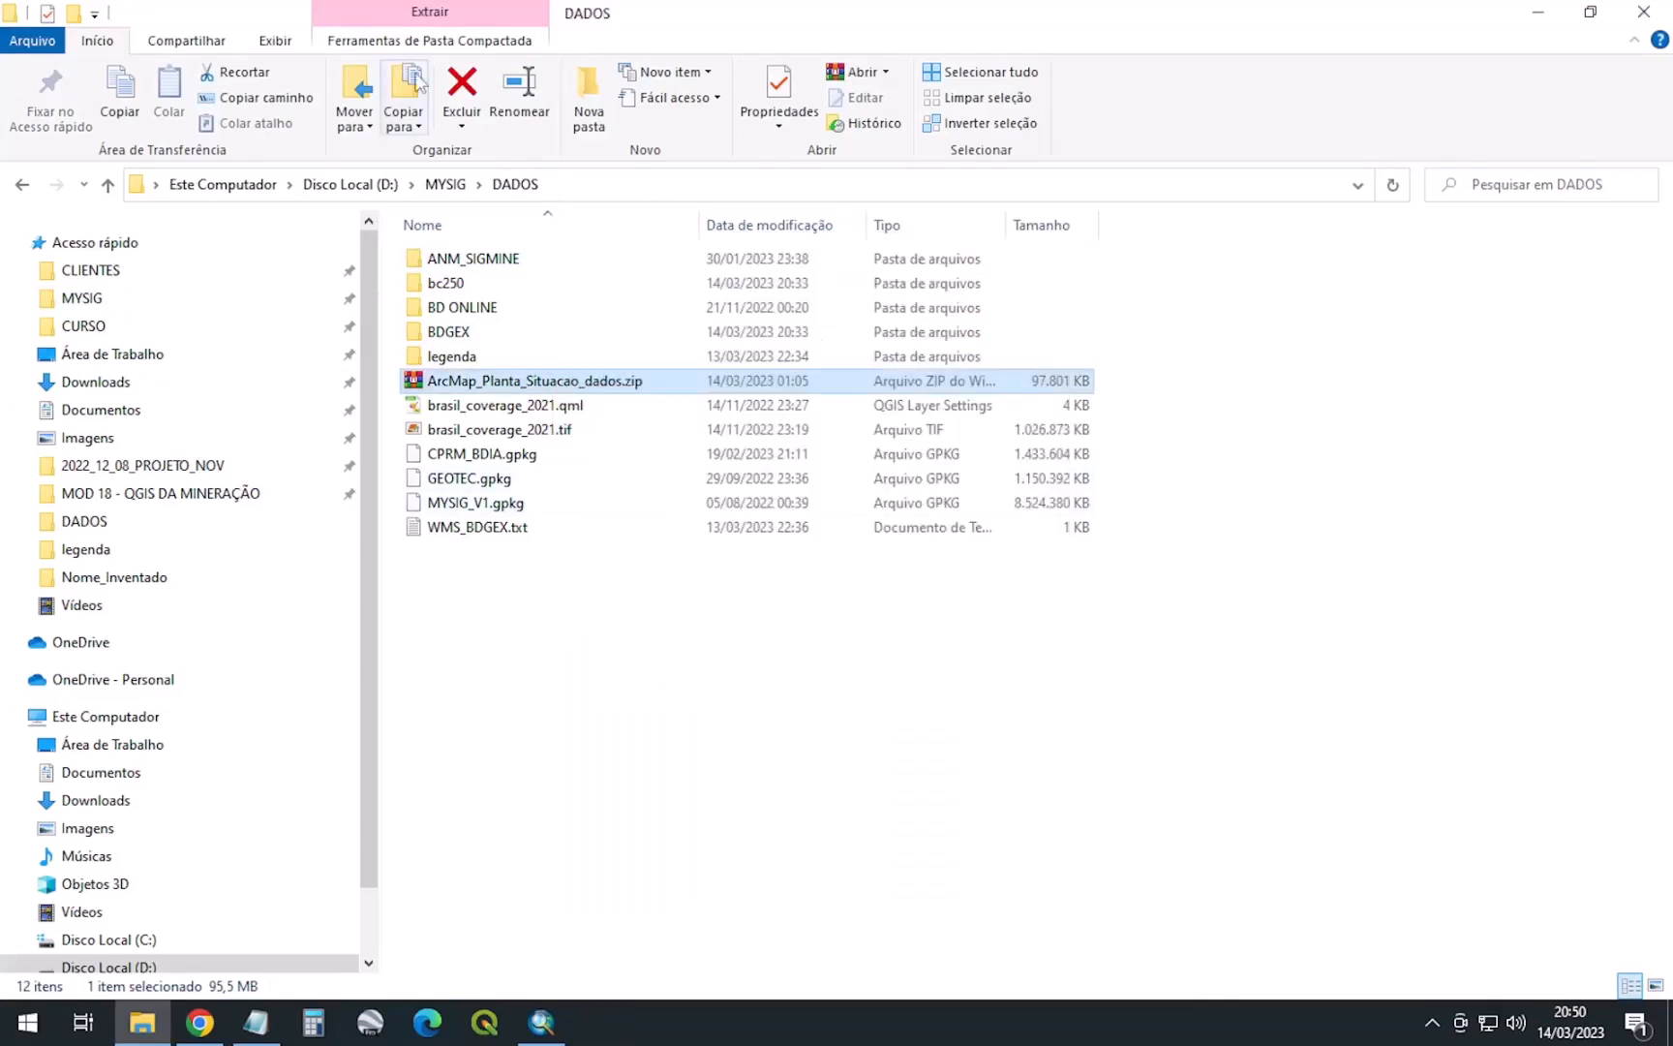
pyautogui.click(449, 290)
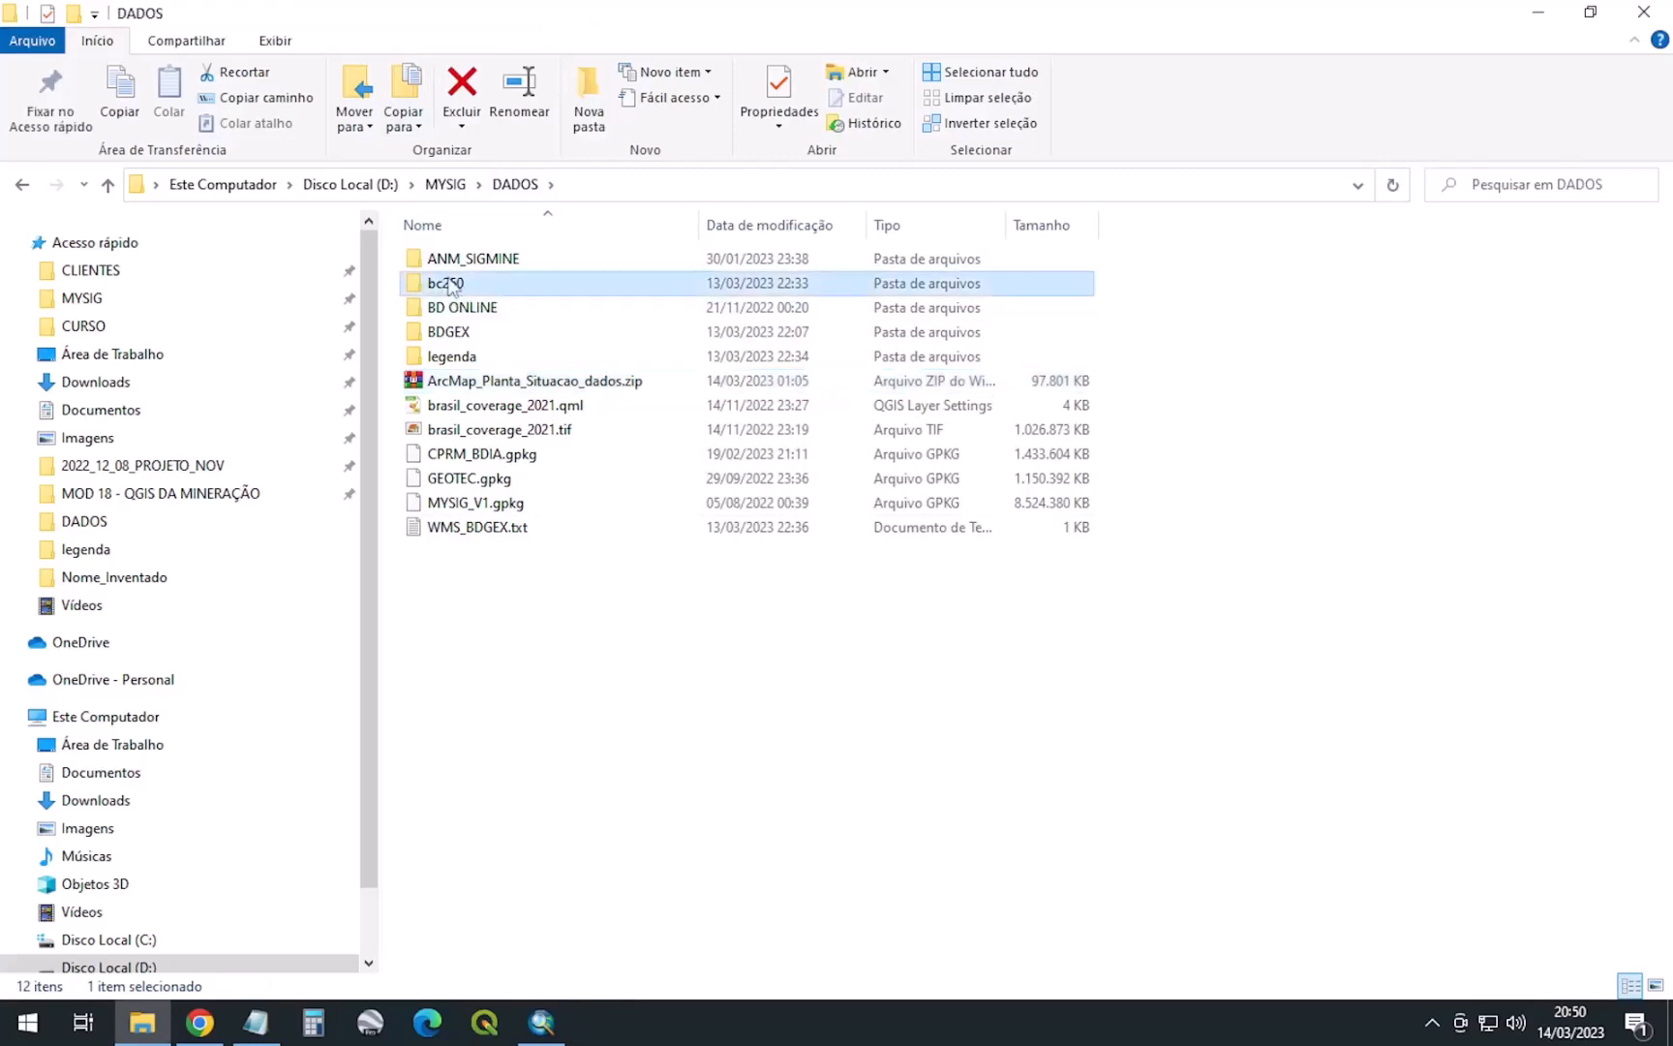
# Open the bc250 folder sorted by type and collapse ArcMap's Servidores de Mapas Online group
pyautogui.doubleClick(448, 286)
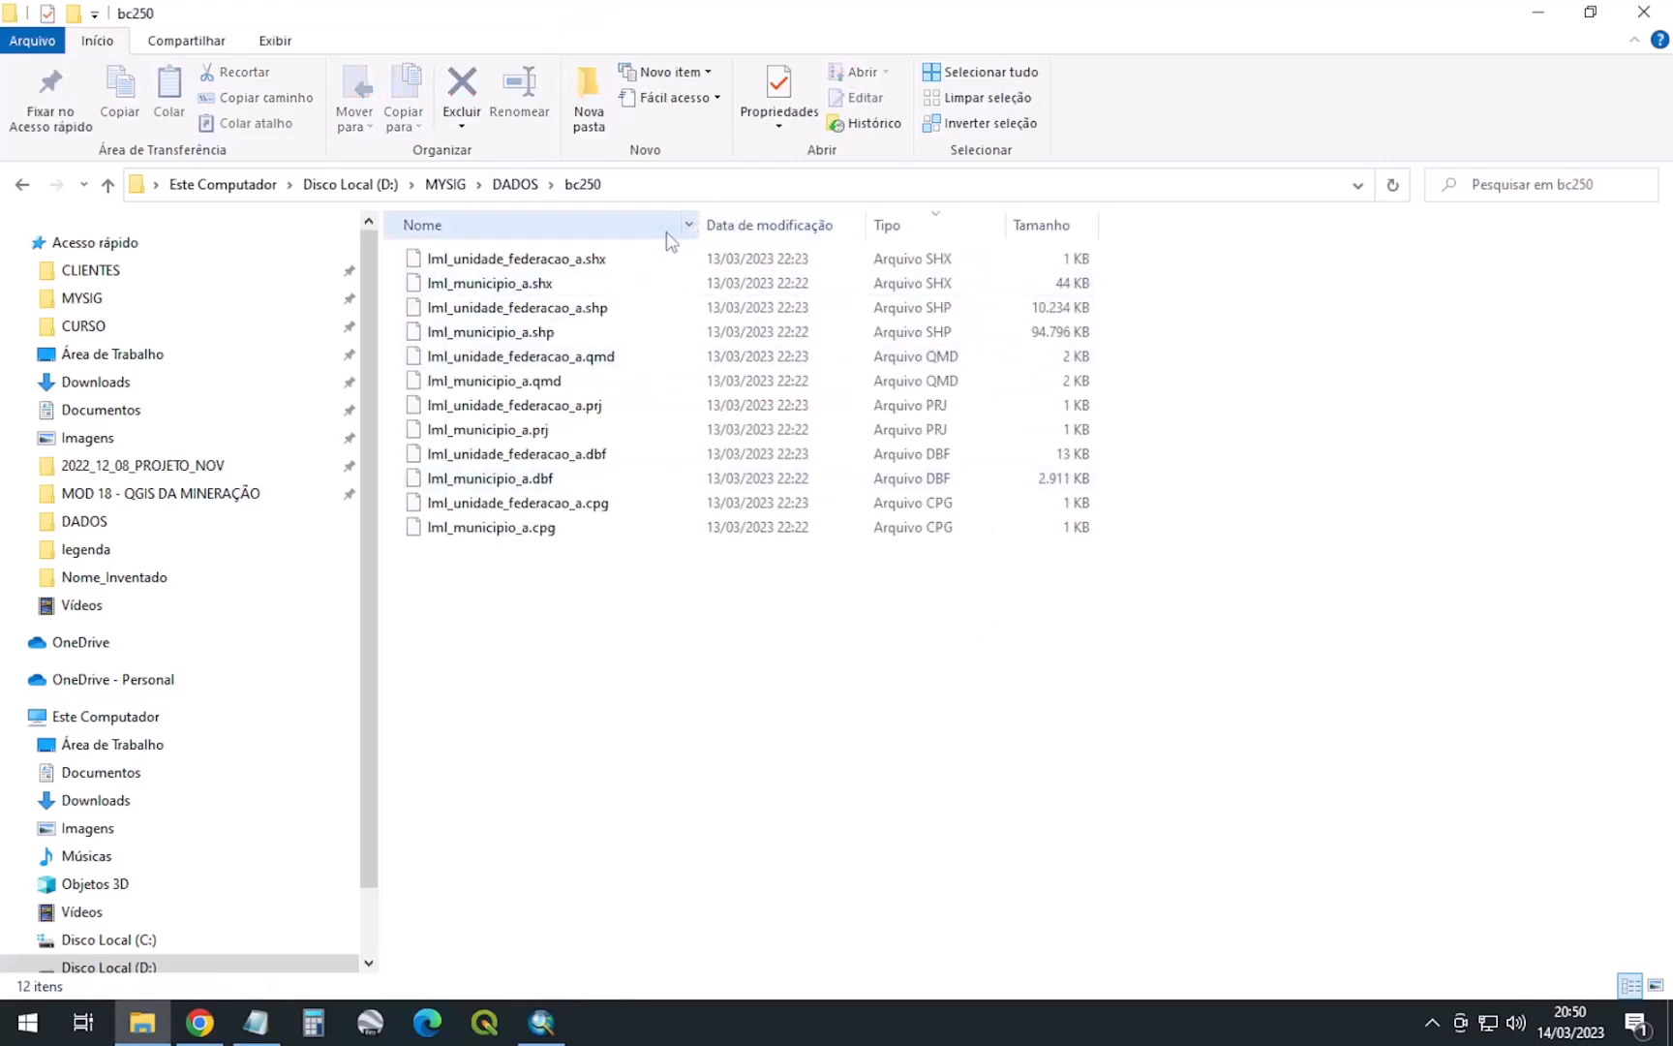
pyautogui.click(906, 223)
pyautogui.click(542, 1023)
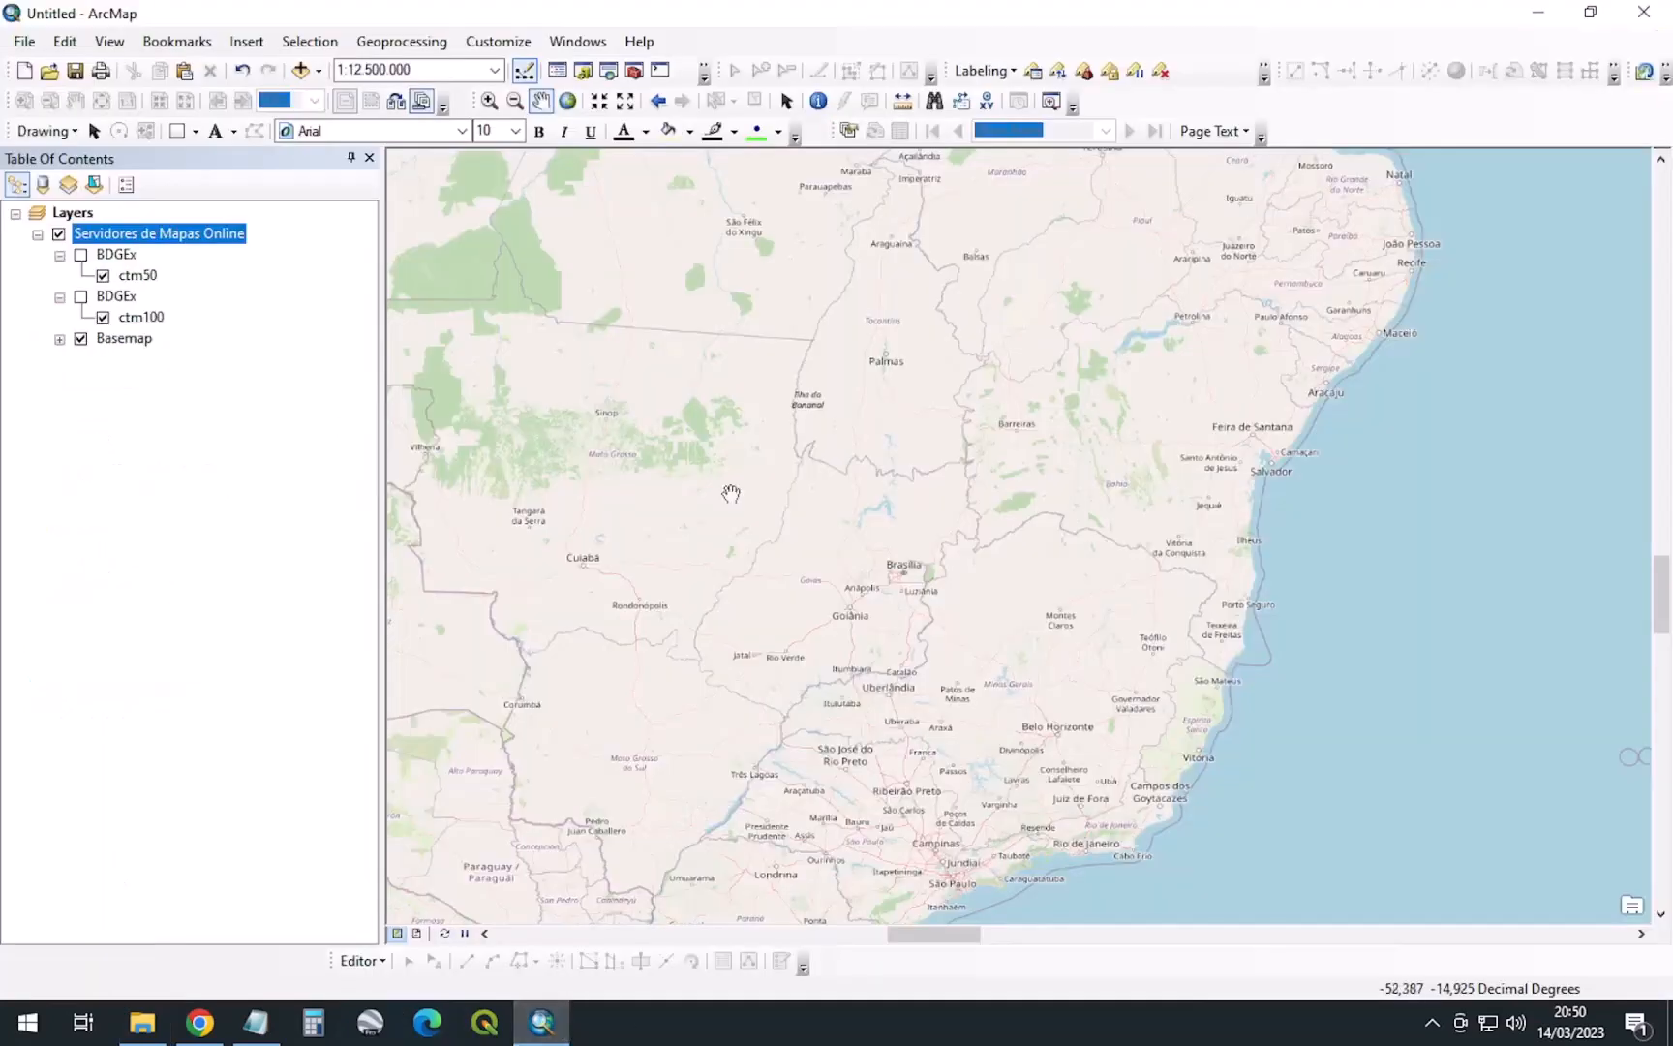
pyautogui.click(37, 234)
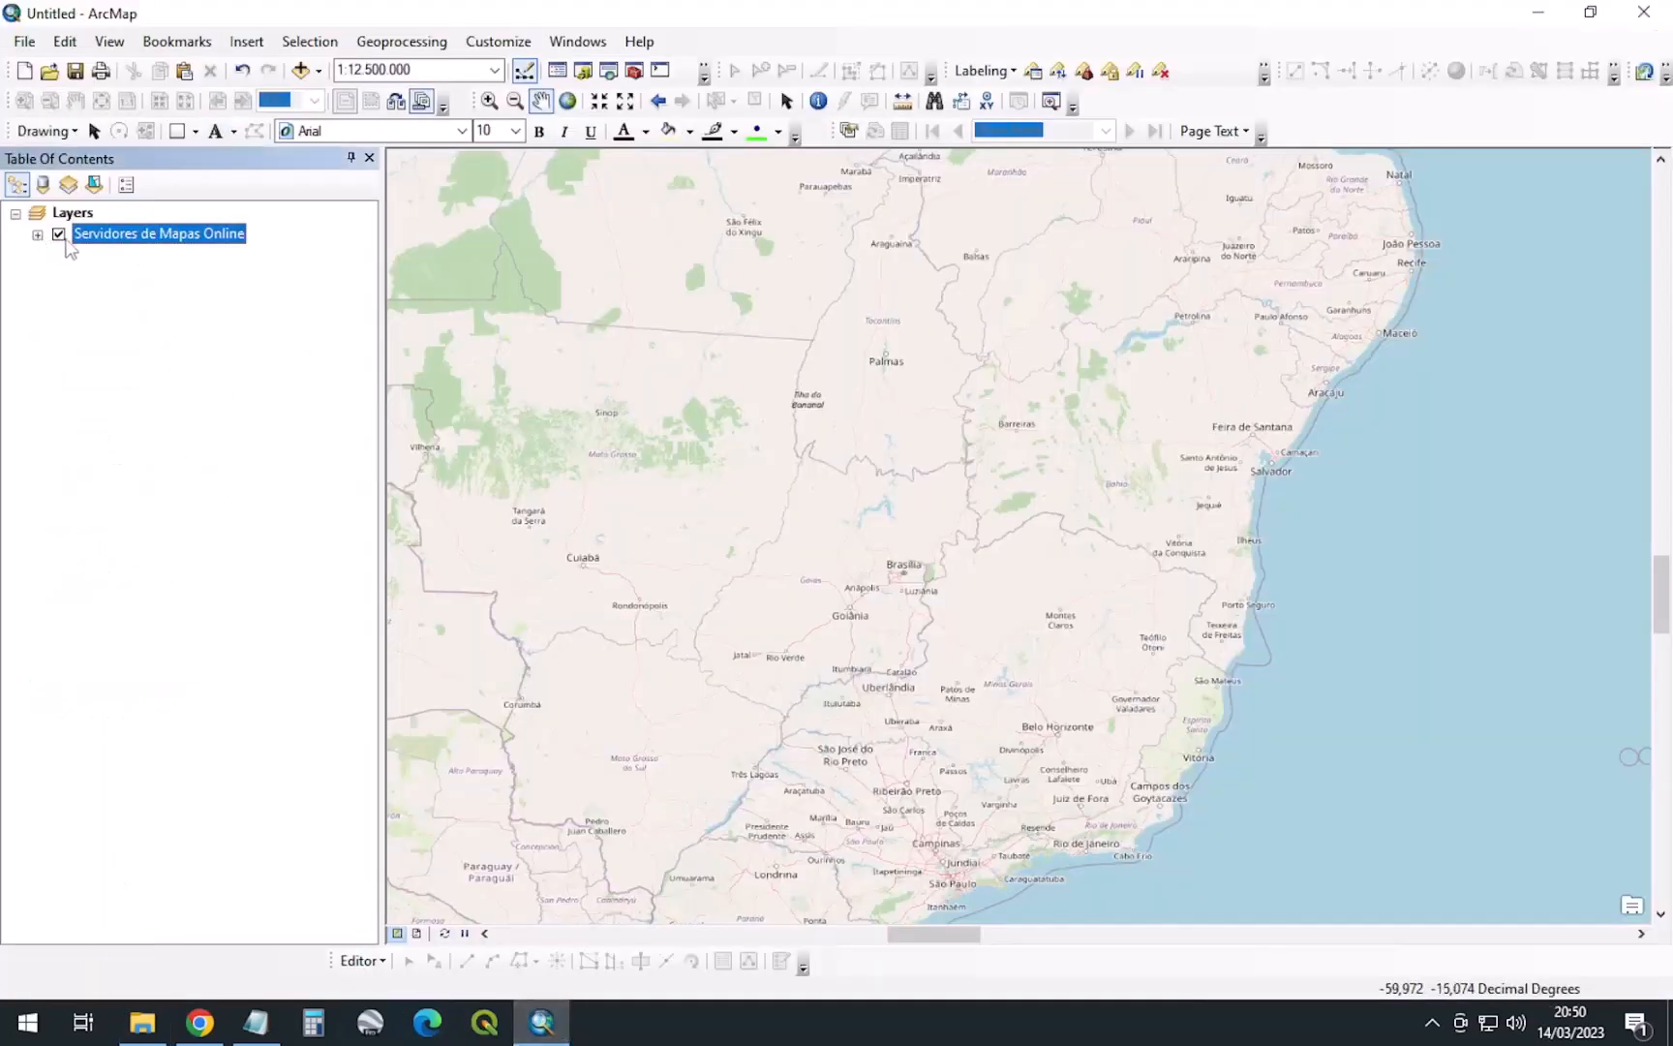
pyautogui.click(142, 1022)
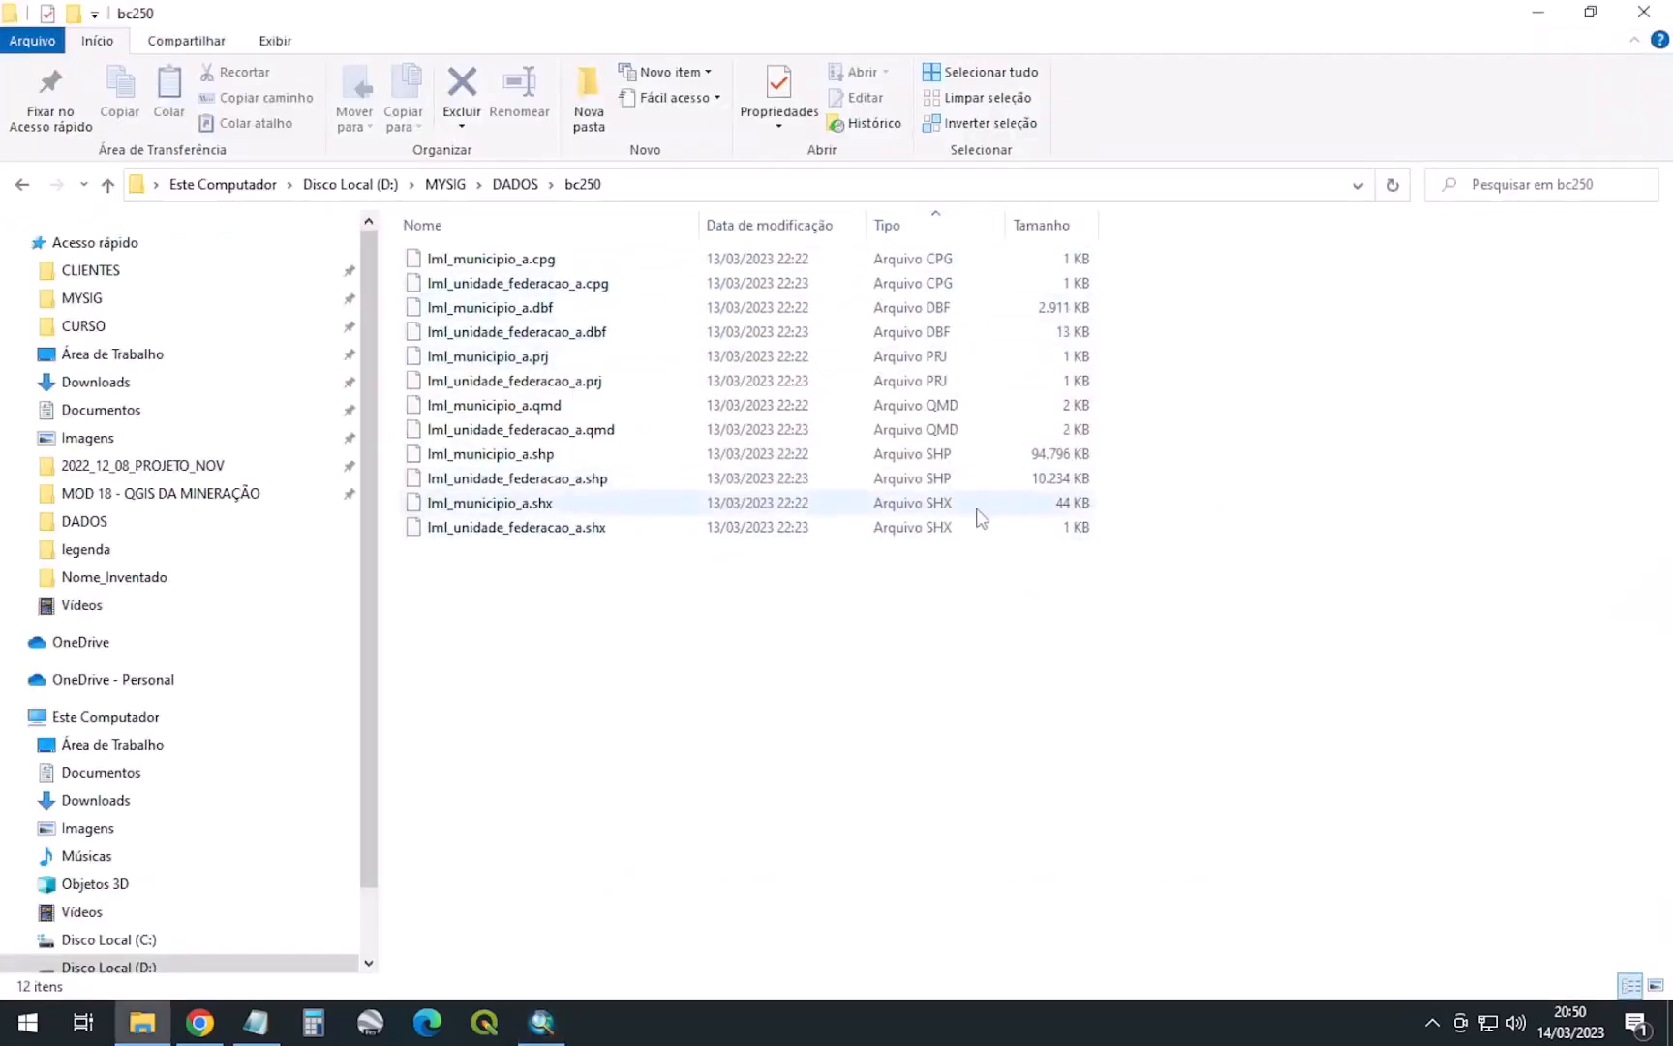
# Drag lml_unidade_federacao_a.shp and lml_municipio_a.shp from bc250 onto the ArcMap map
pyautogui.click(944, 479)
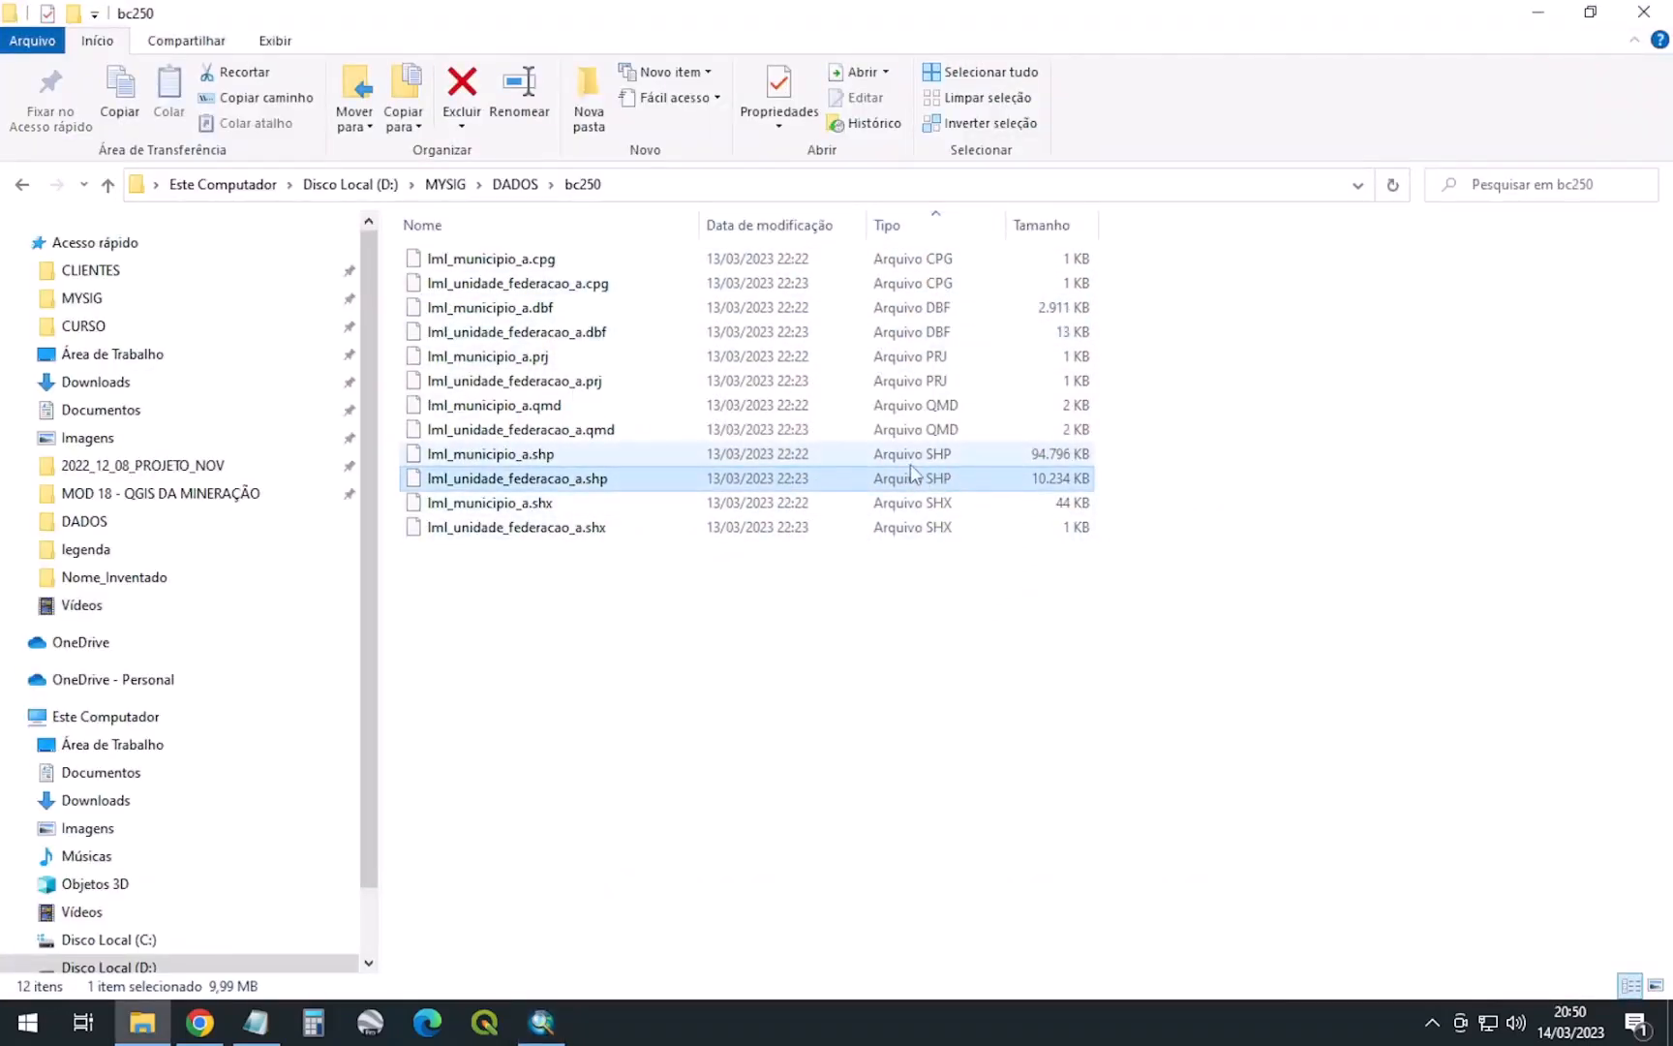
pyautogui.keyDown('ctrl'); pyautogui.click(968, 454); pyautogui.keyUp('ctrl')
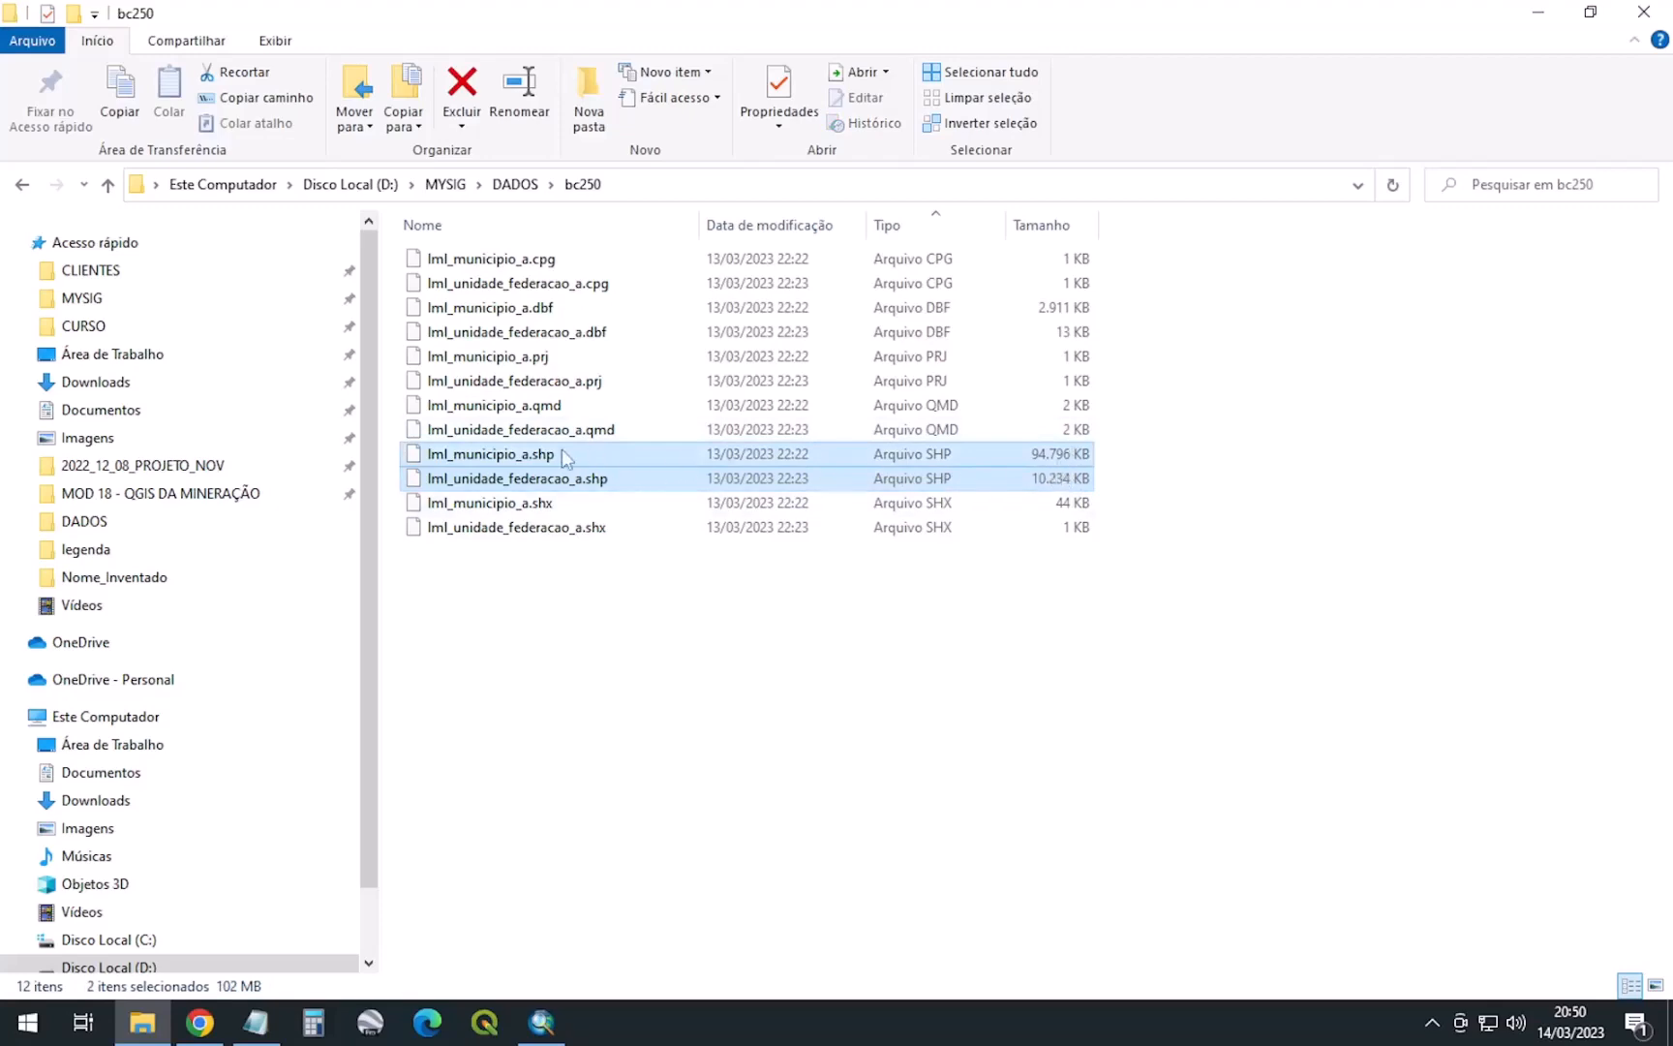
pyautogui.moveTo(500, 463)
pyautogui.mouseDown()
pyautogui.moveTo(851, 734)
pyautogui.moveTo(785, 345)
pyautogui.moveTo(825, 358)
pyautogui.moveTo(775, 401)
pyautogui.mouseUp()
pyautogui.hotkey('alt', 'Tab')
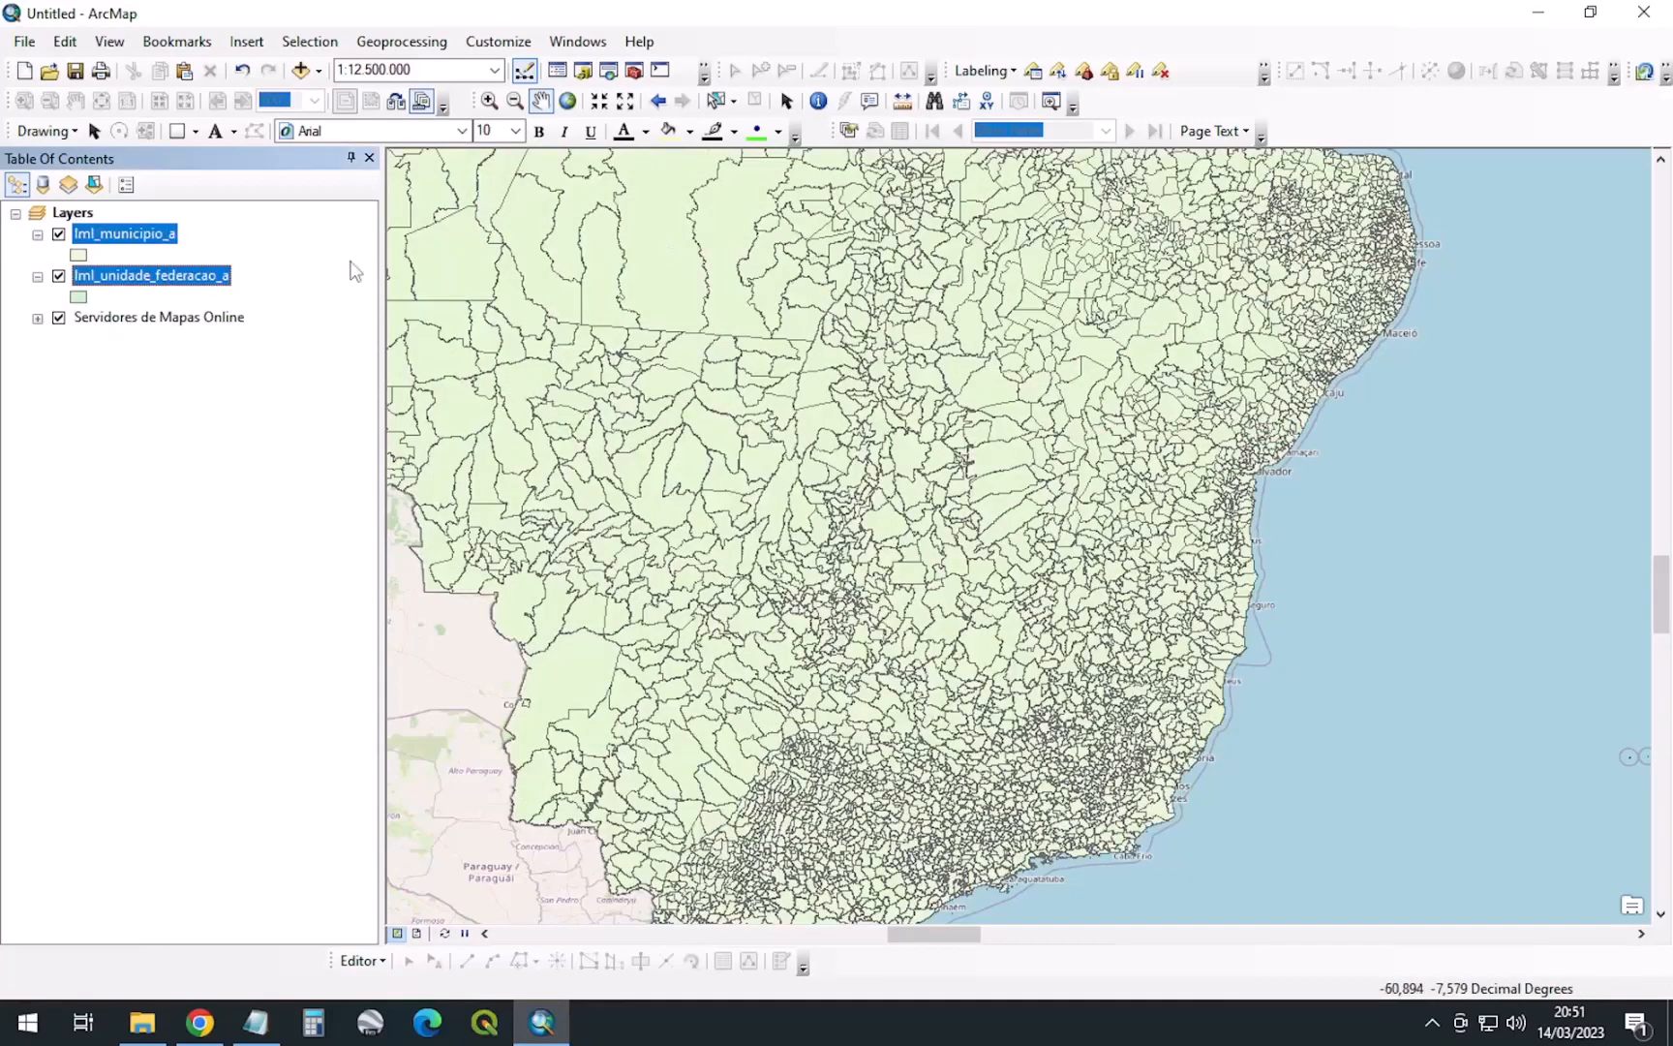
# Rename lml_unidade_federacao_a to Estado and lml_municipio_a to Municipio, then move Municipio below Estado
pyautogui.click(129, 277)
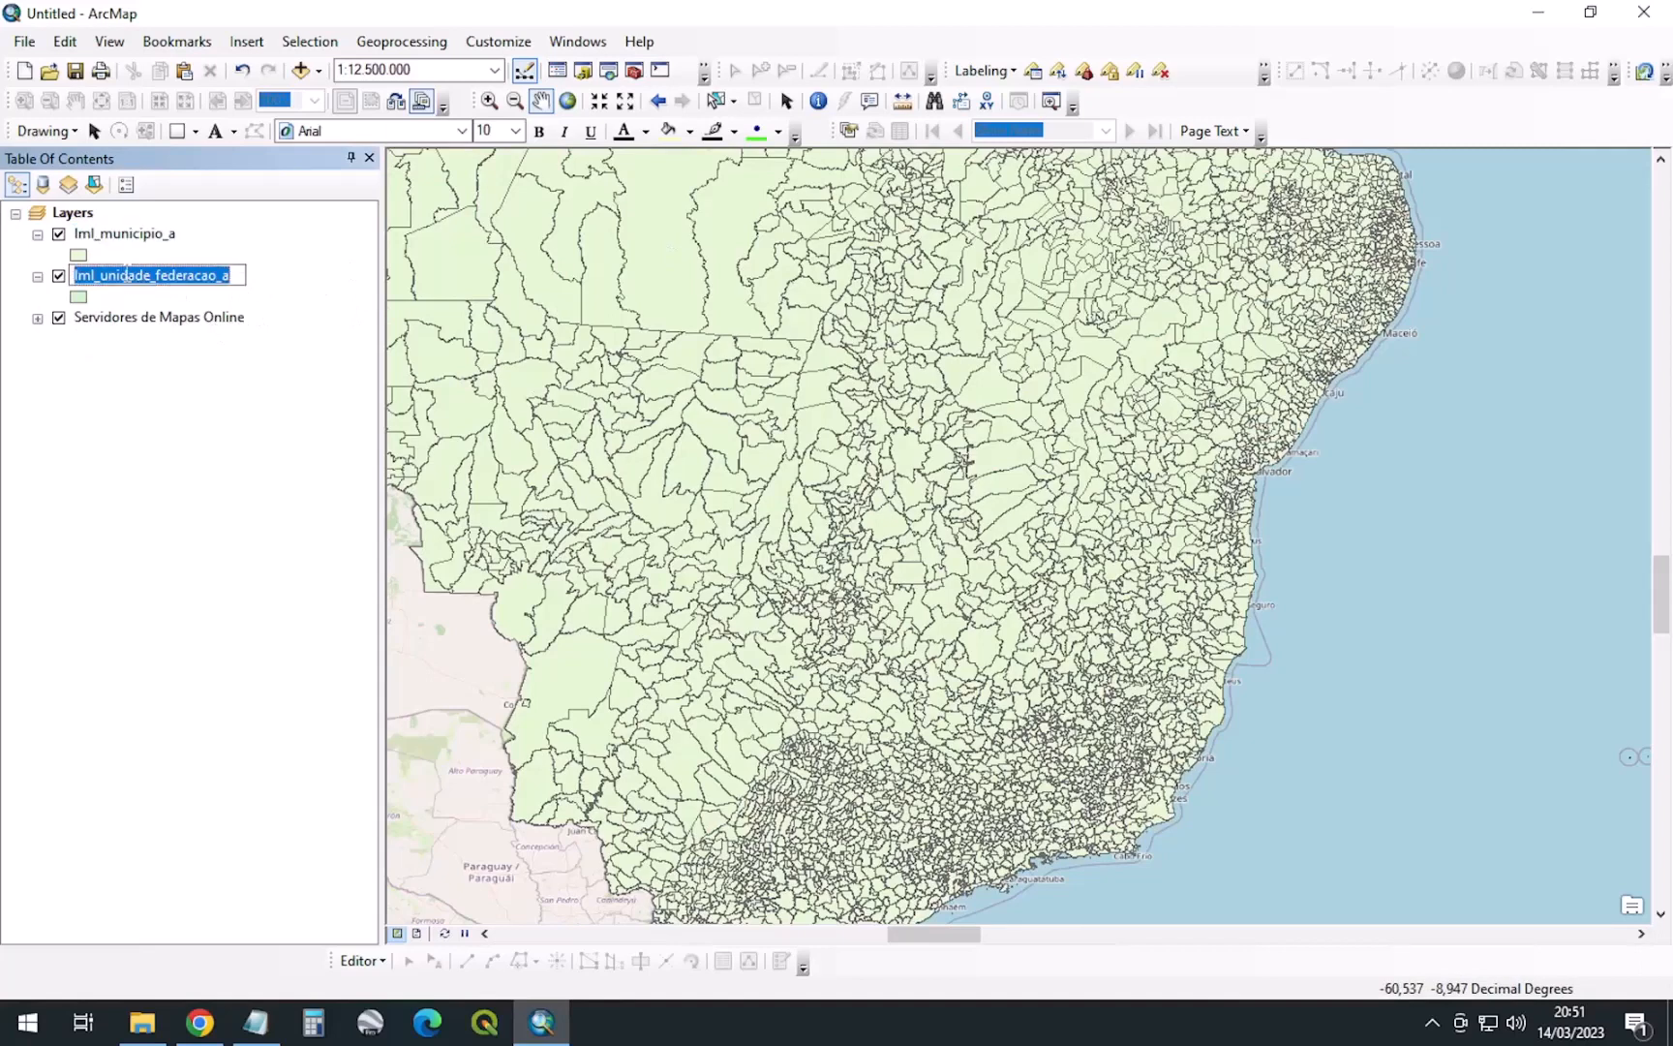
pyautogui.write('Estado')
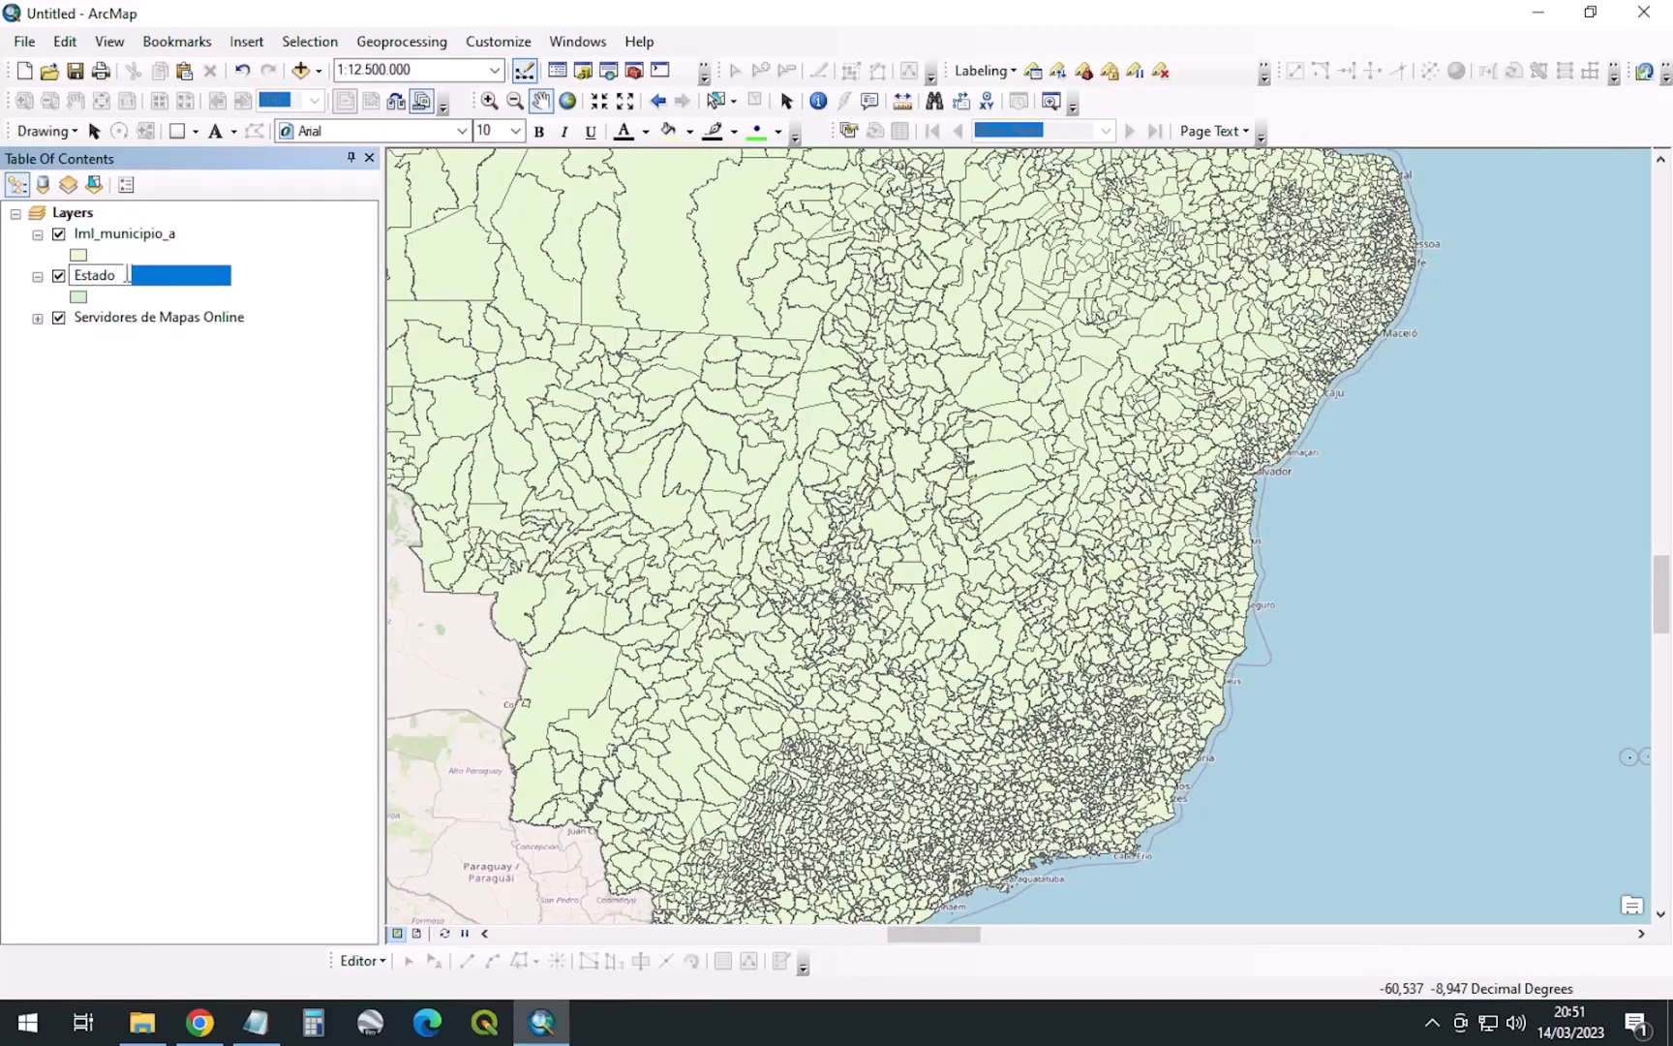
pyautogui.press('Return')
pyautogui.click(142, 236)
pyautogui.press('F2')
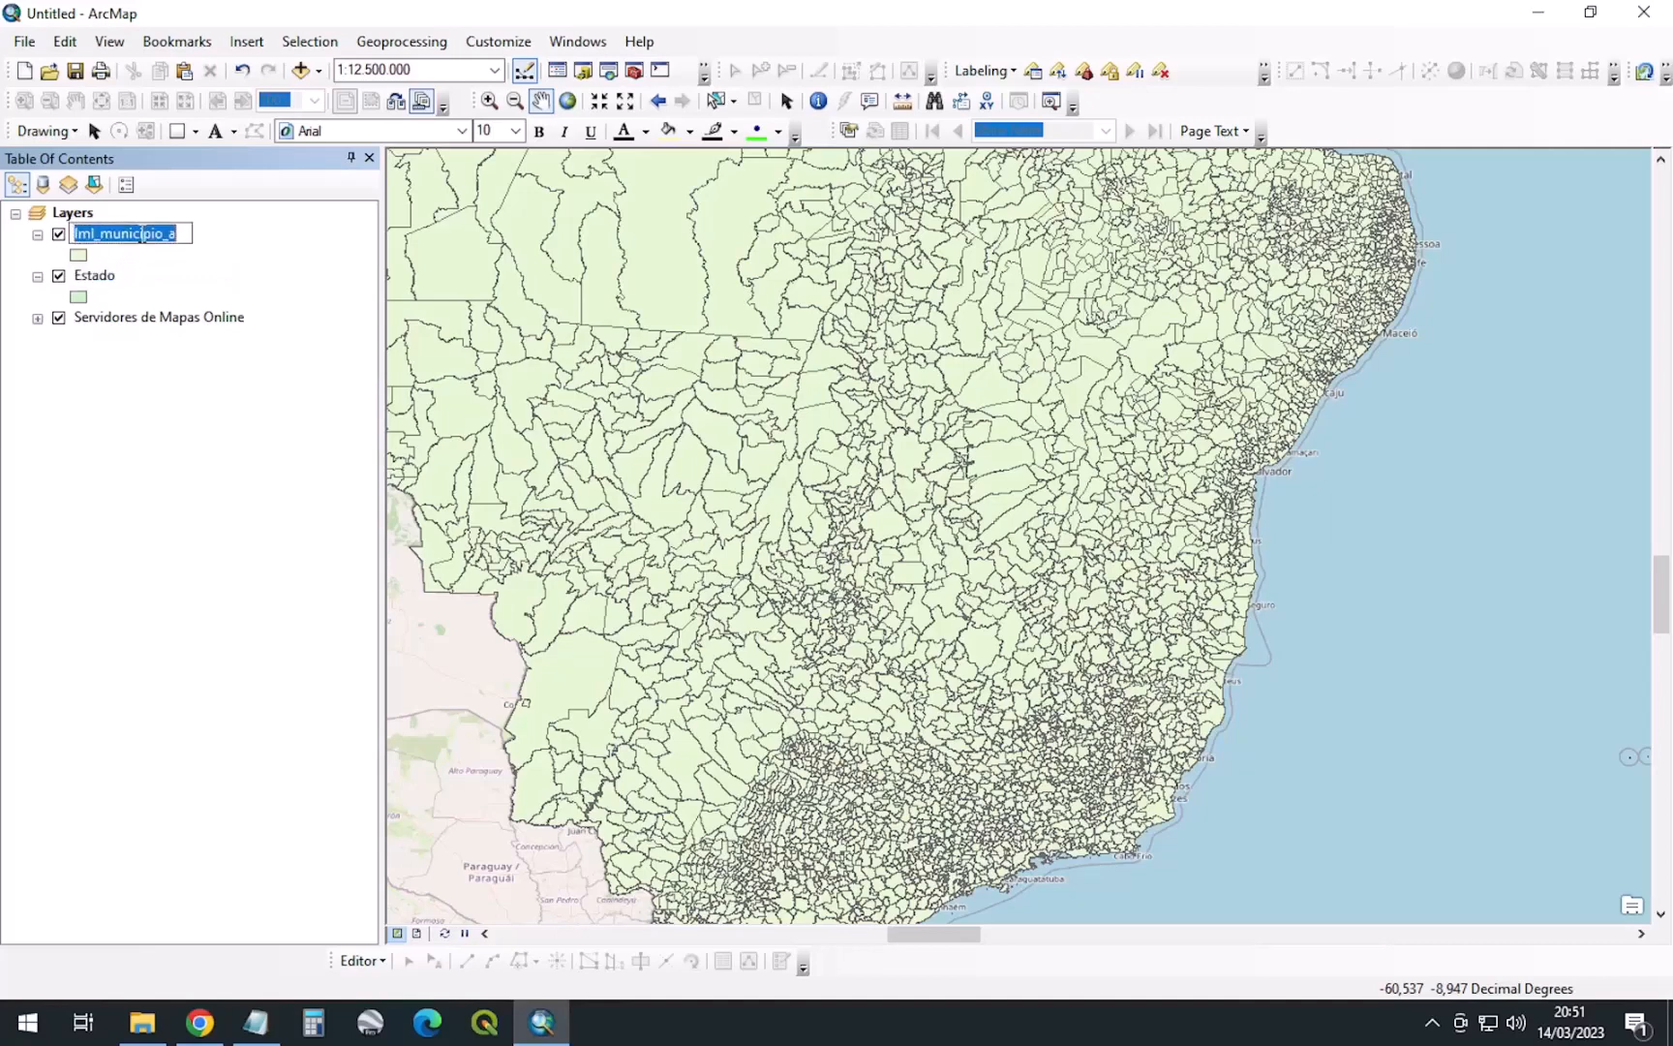
pyautogui.write('Municip')
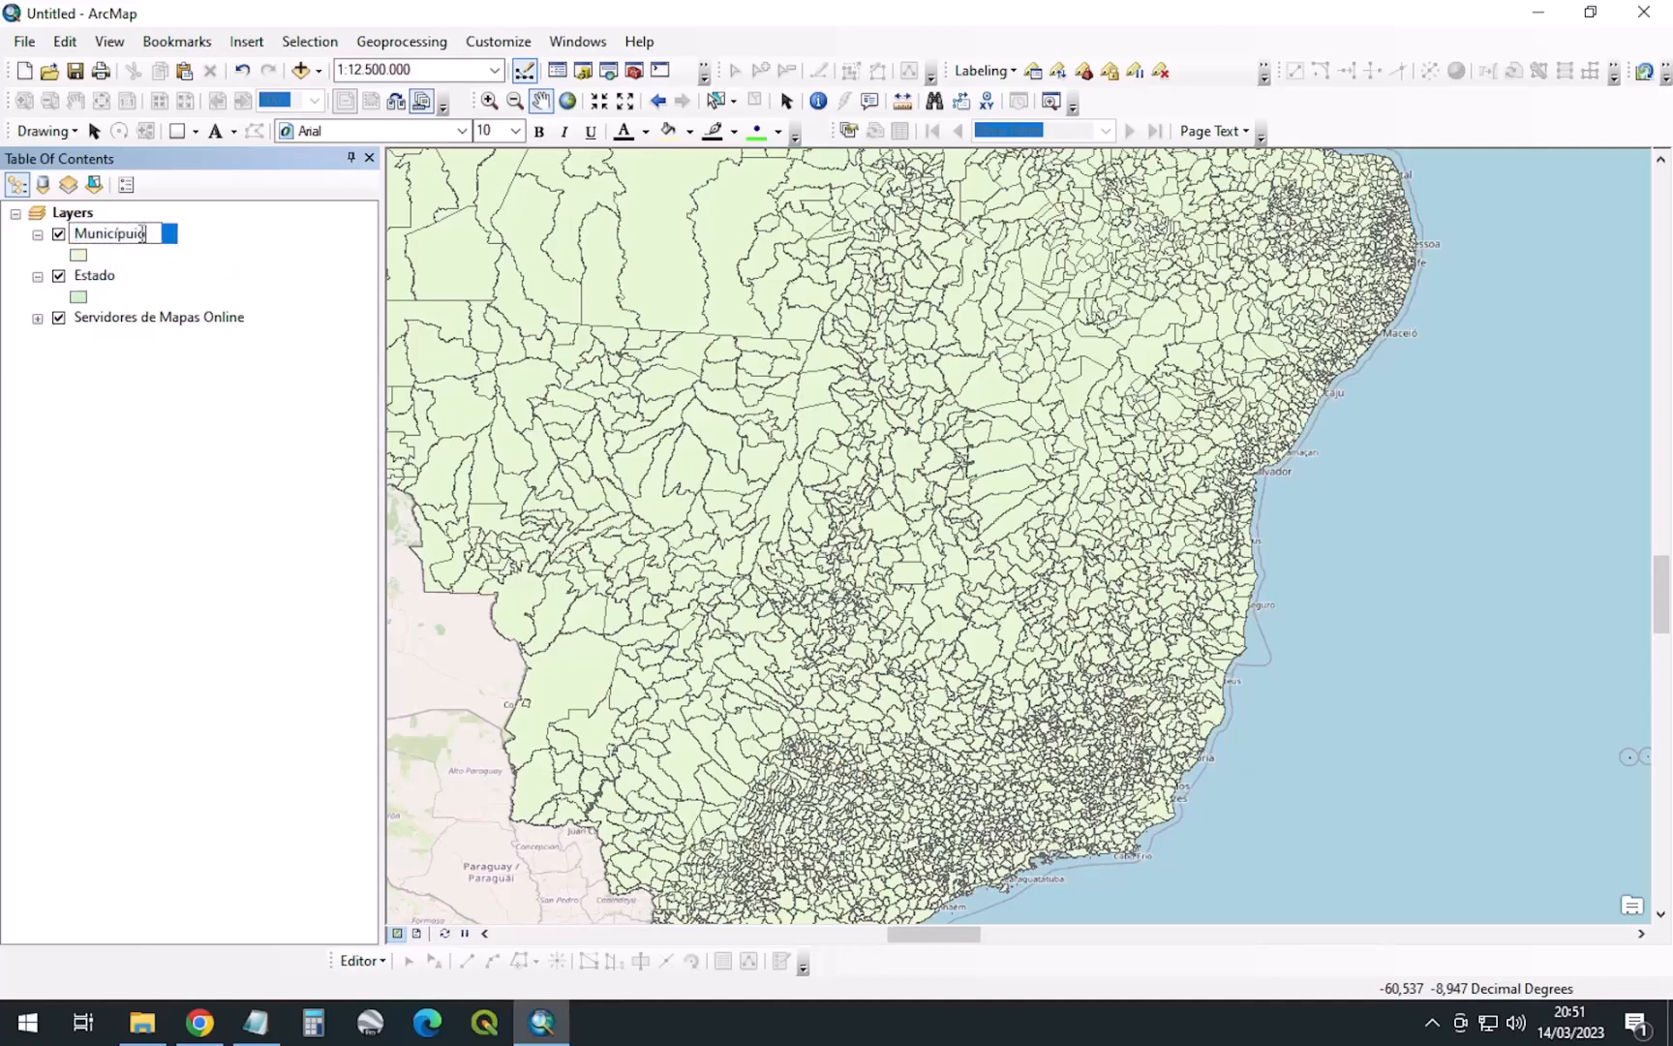
pyautogui.write('io')
pyautogui.press('Return')
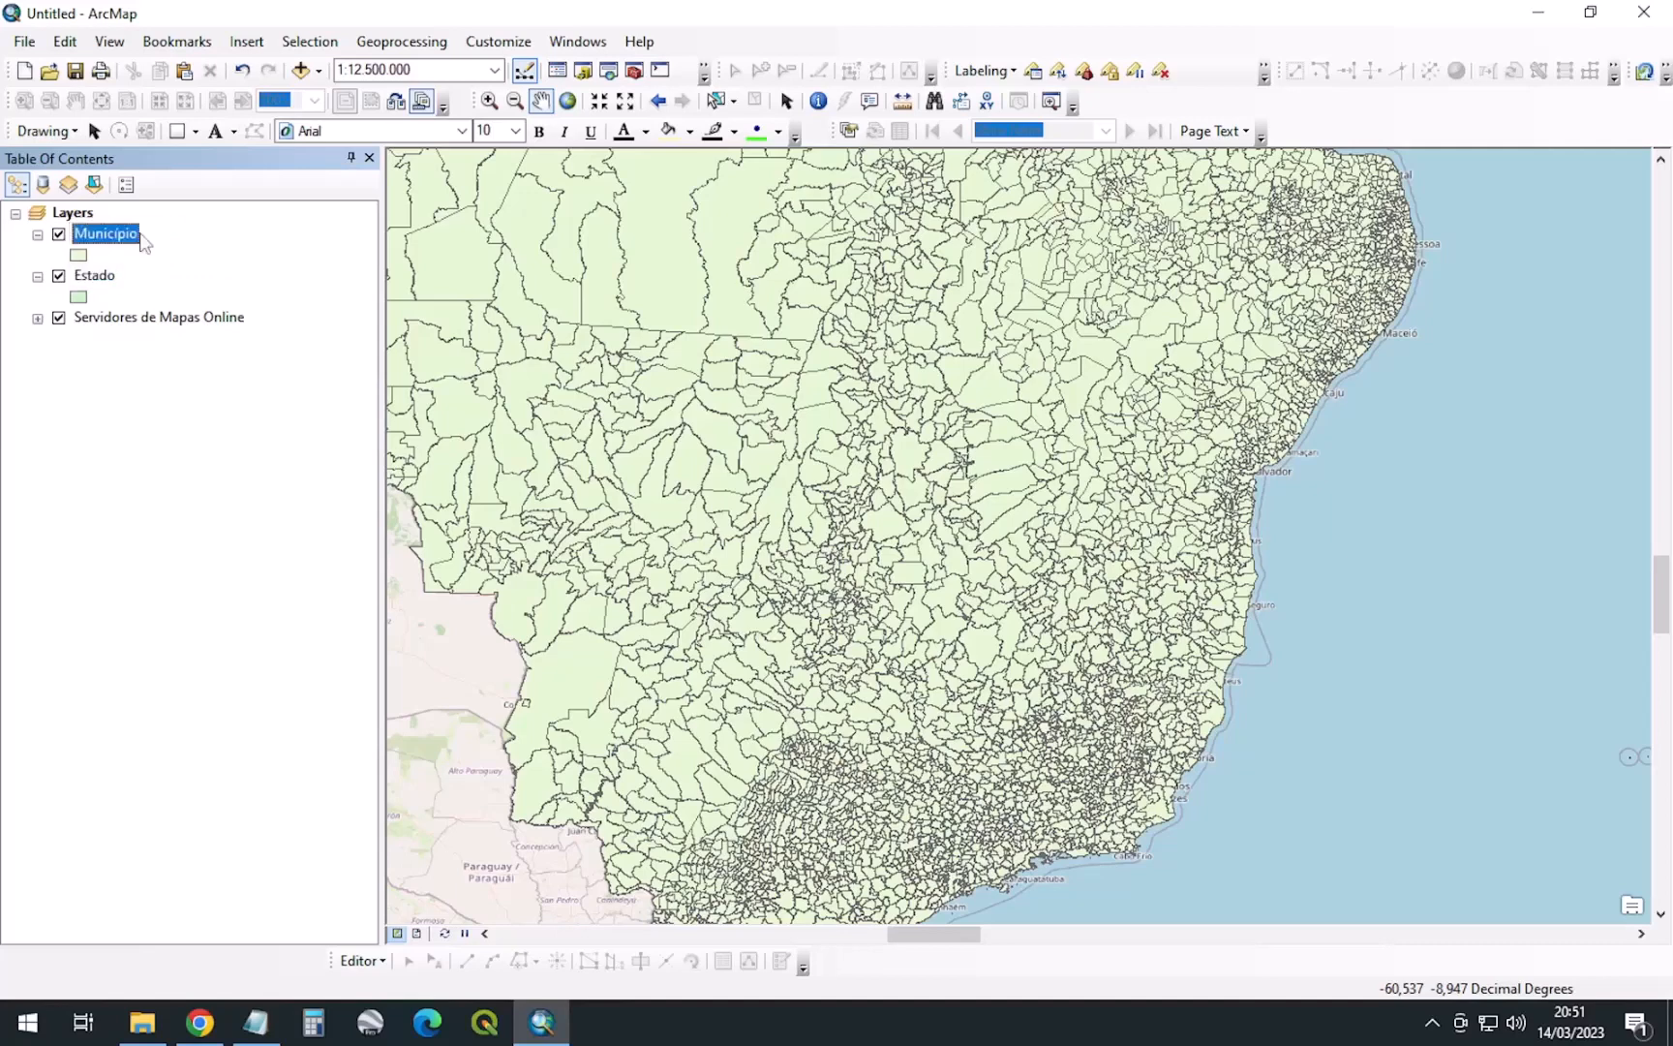
pyautogui.moveTo(97, 235); pyautogui.dragTo(132, 326)
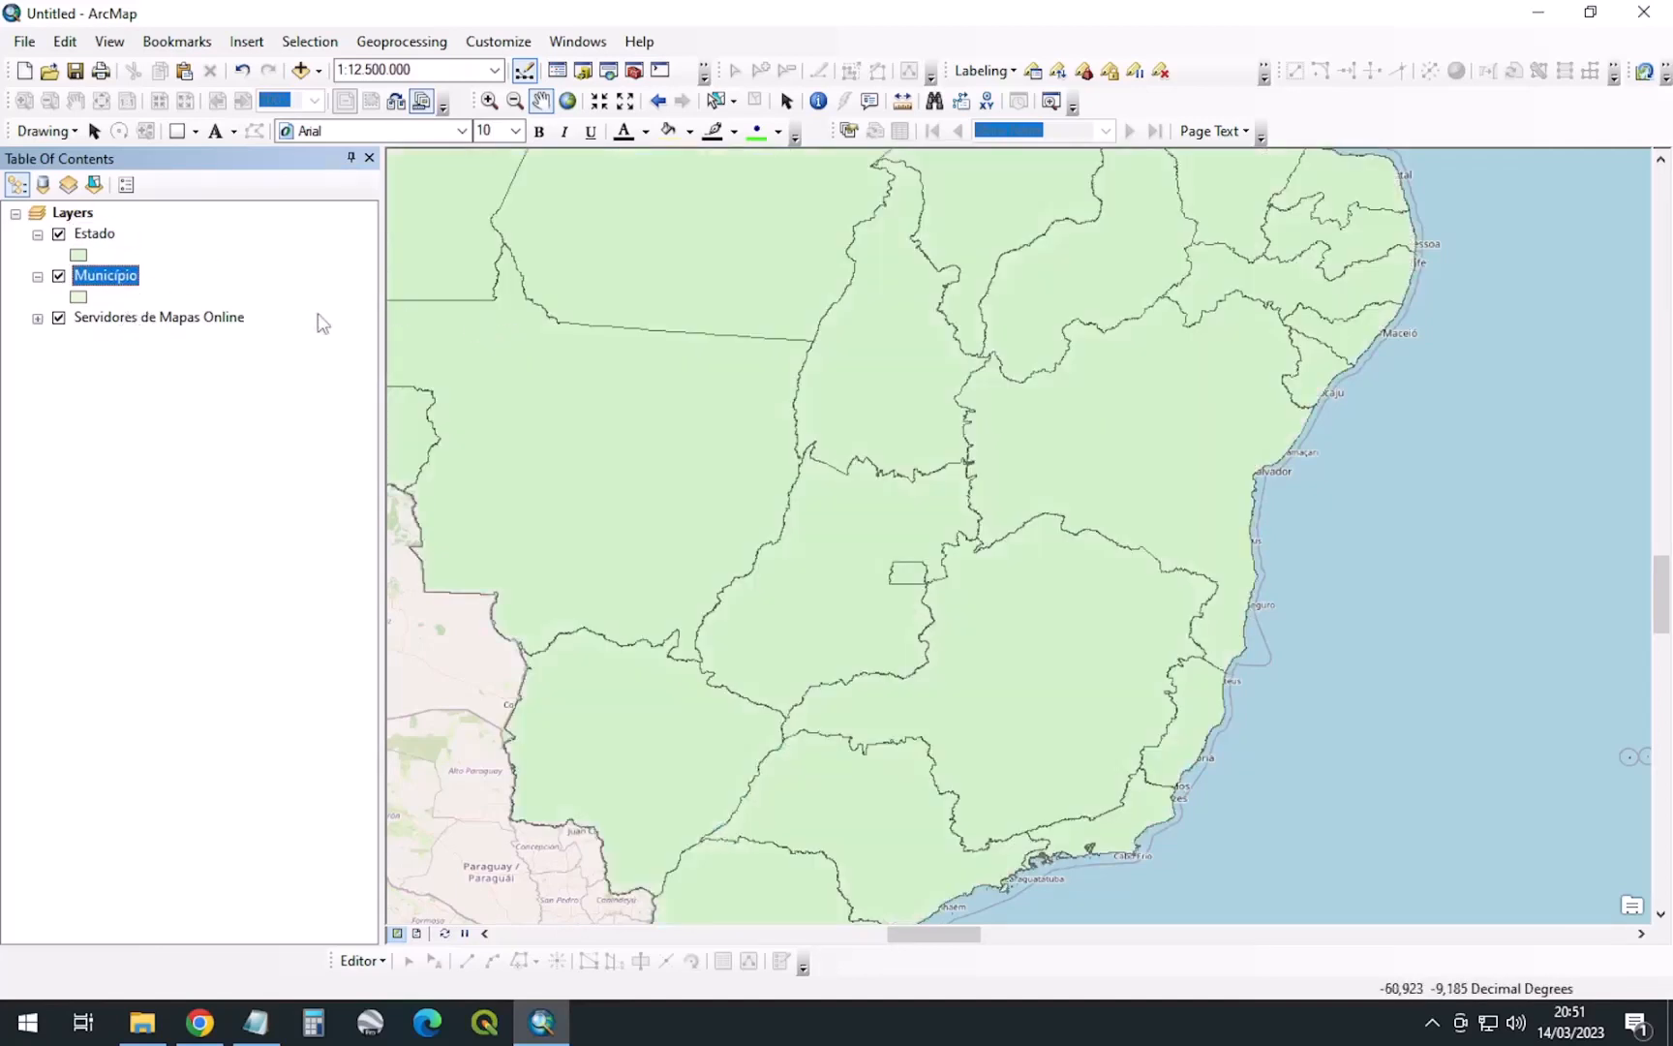
# Set the Estado symbol to Hollow with a dark navy outline of width 2
pyautogui.click(78, 257)
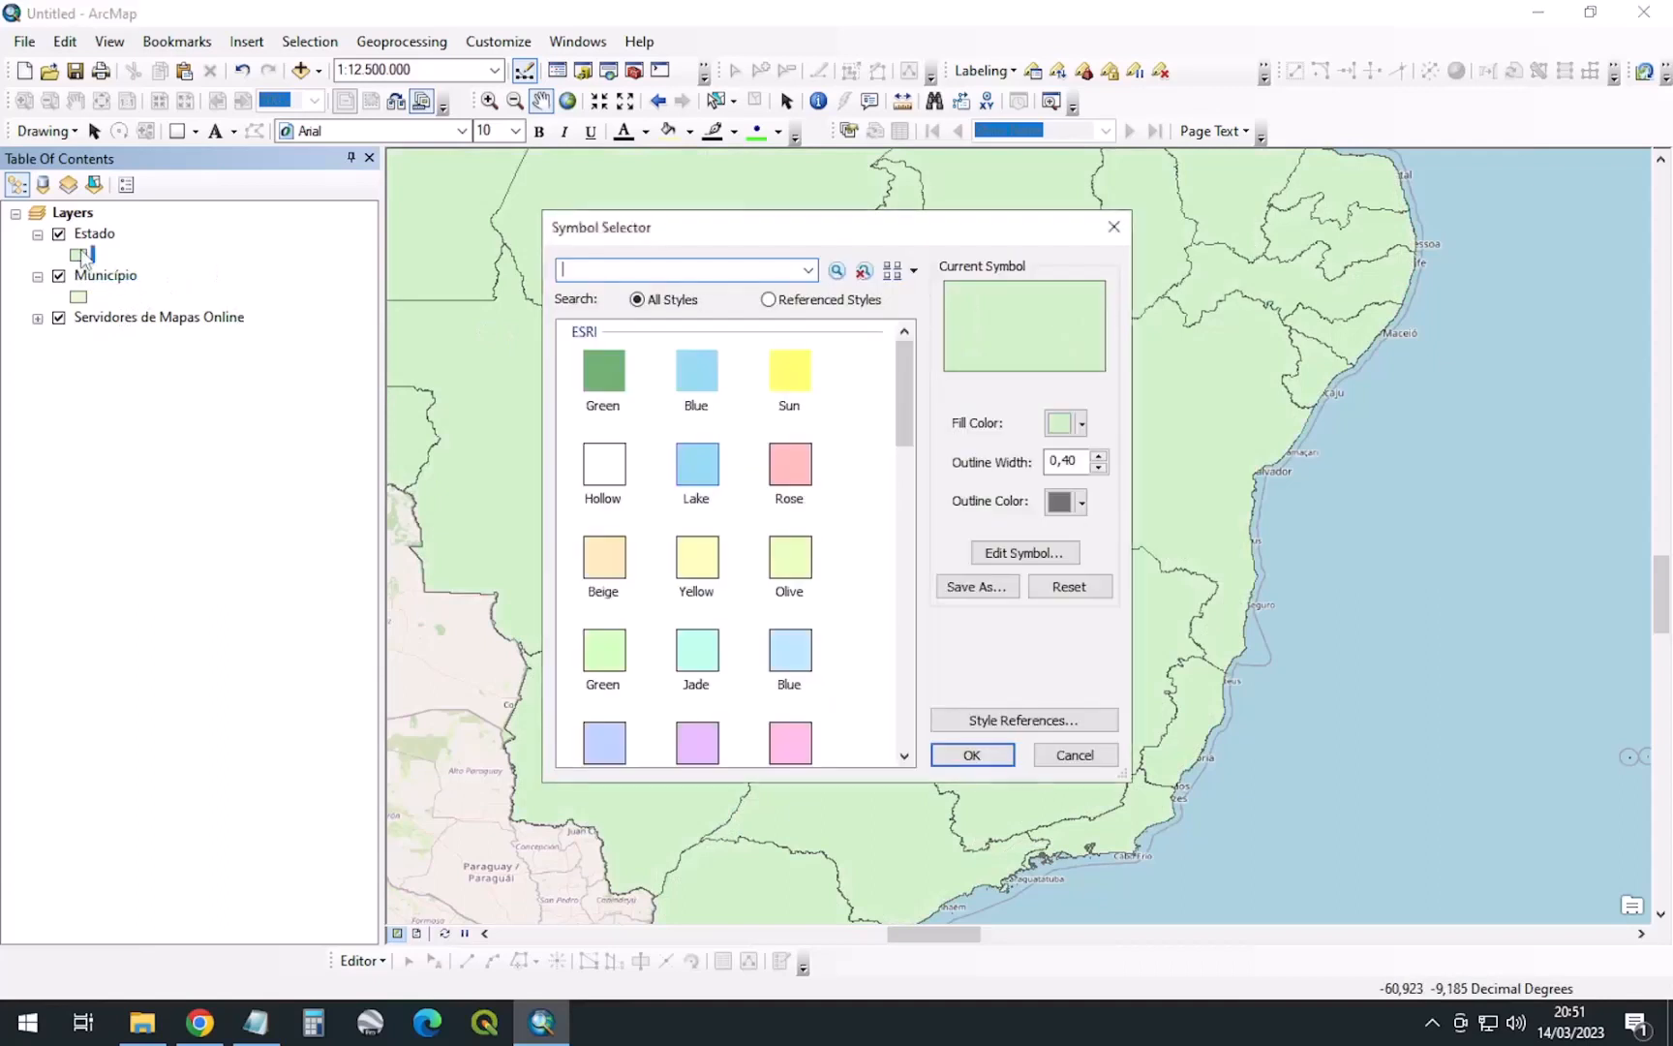
pyautogui.click(618, 478)
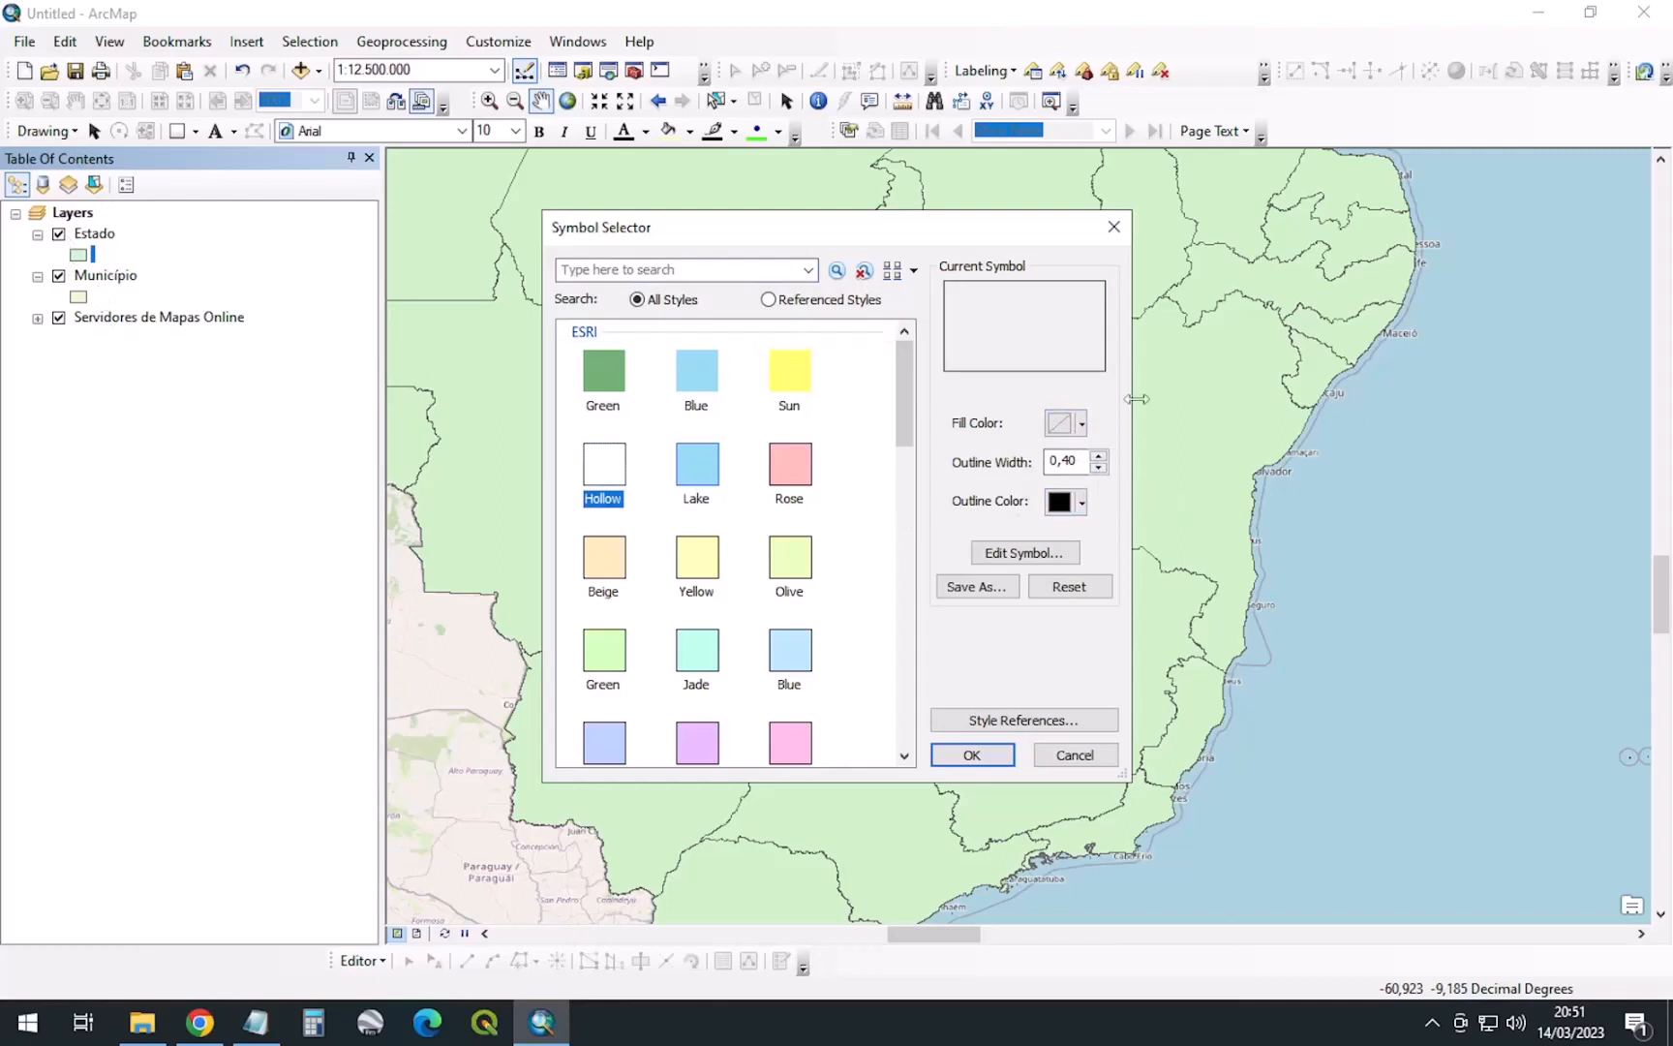
pyautogui.doubleClick(1073, 461)
pyautogui.write('2')
pyautogui.click(1082, 502)
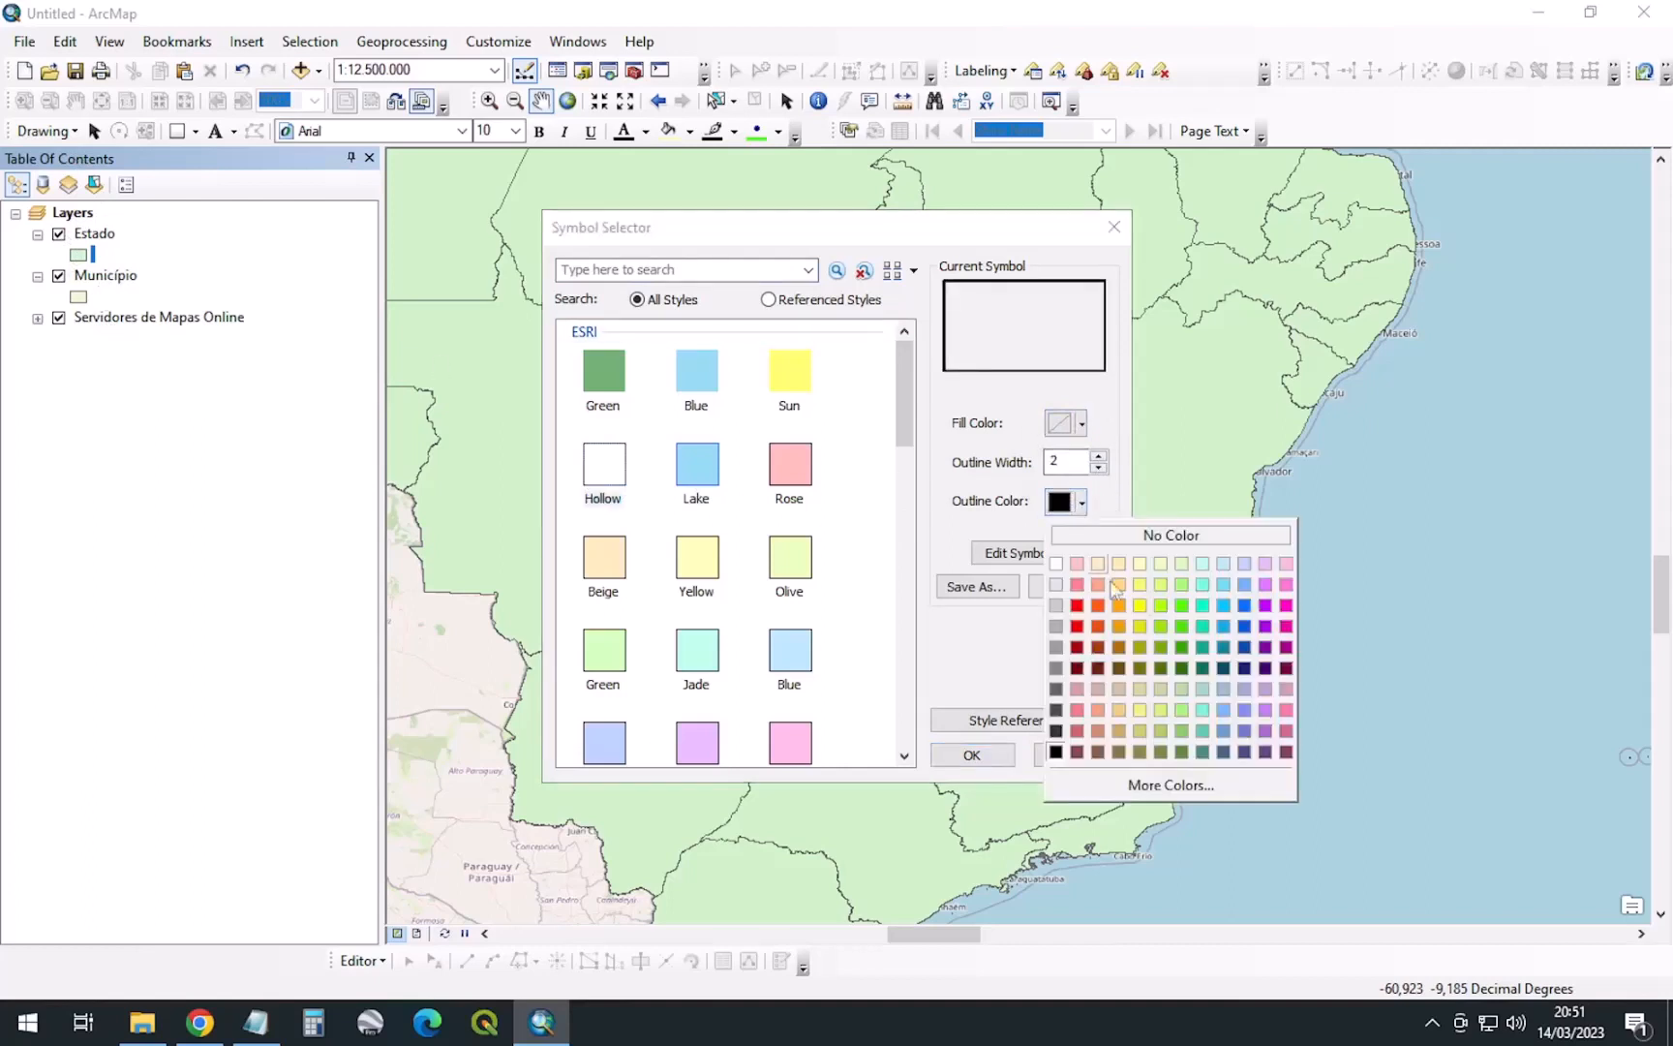
pyautogui.click(1245, 668)
pyautogui.click(972, 754)
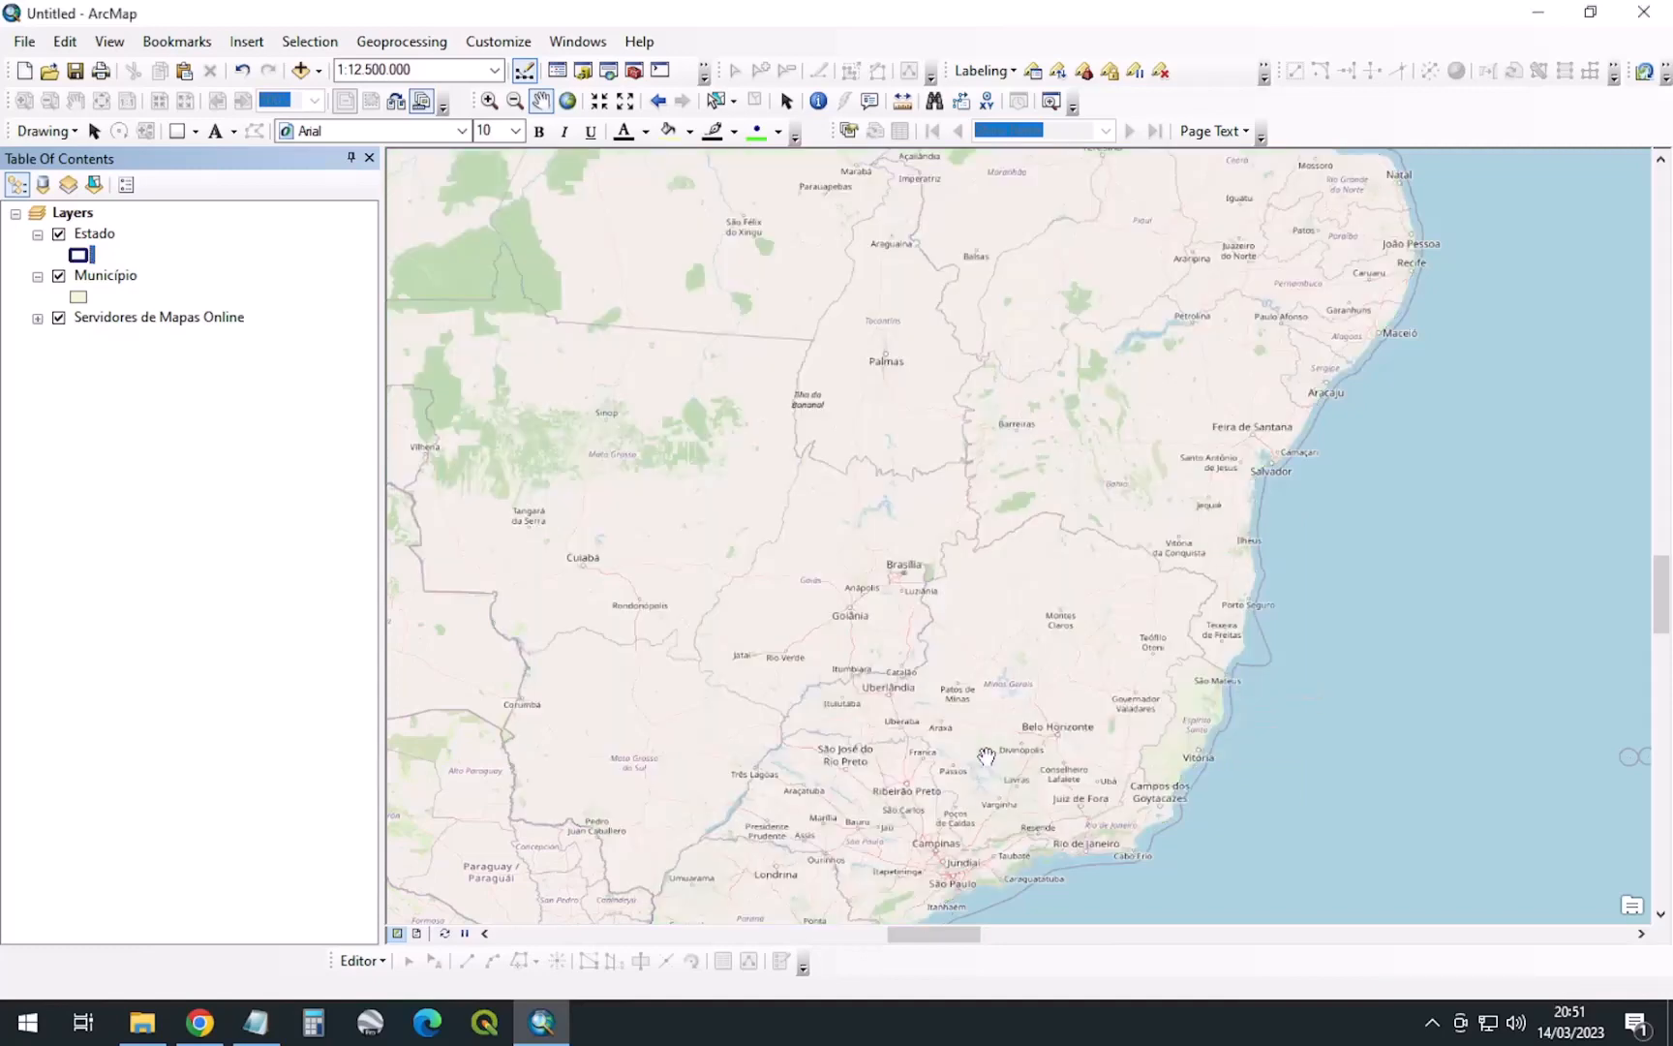
pyautogui.scroll(4, 1263, 537)
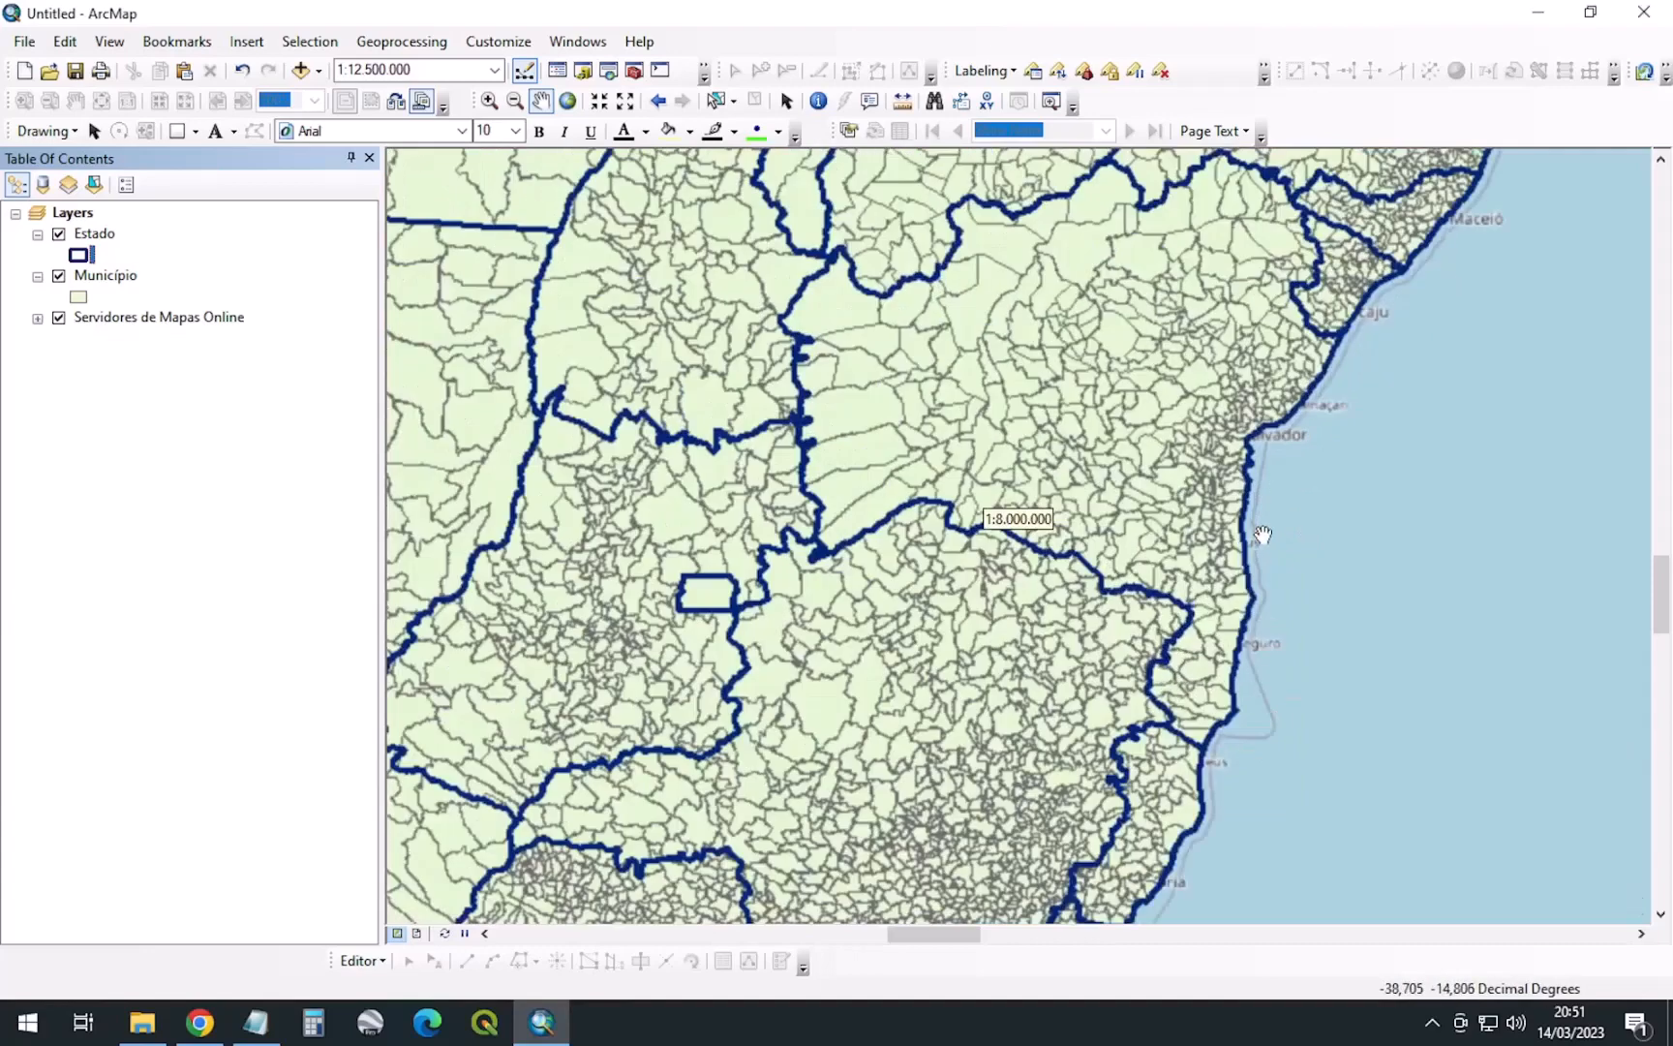
# Give Município polygons No Color fill and red outlines of width 2
pyautogui.click(78, 297)
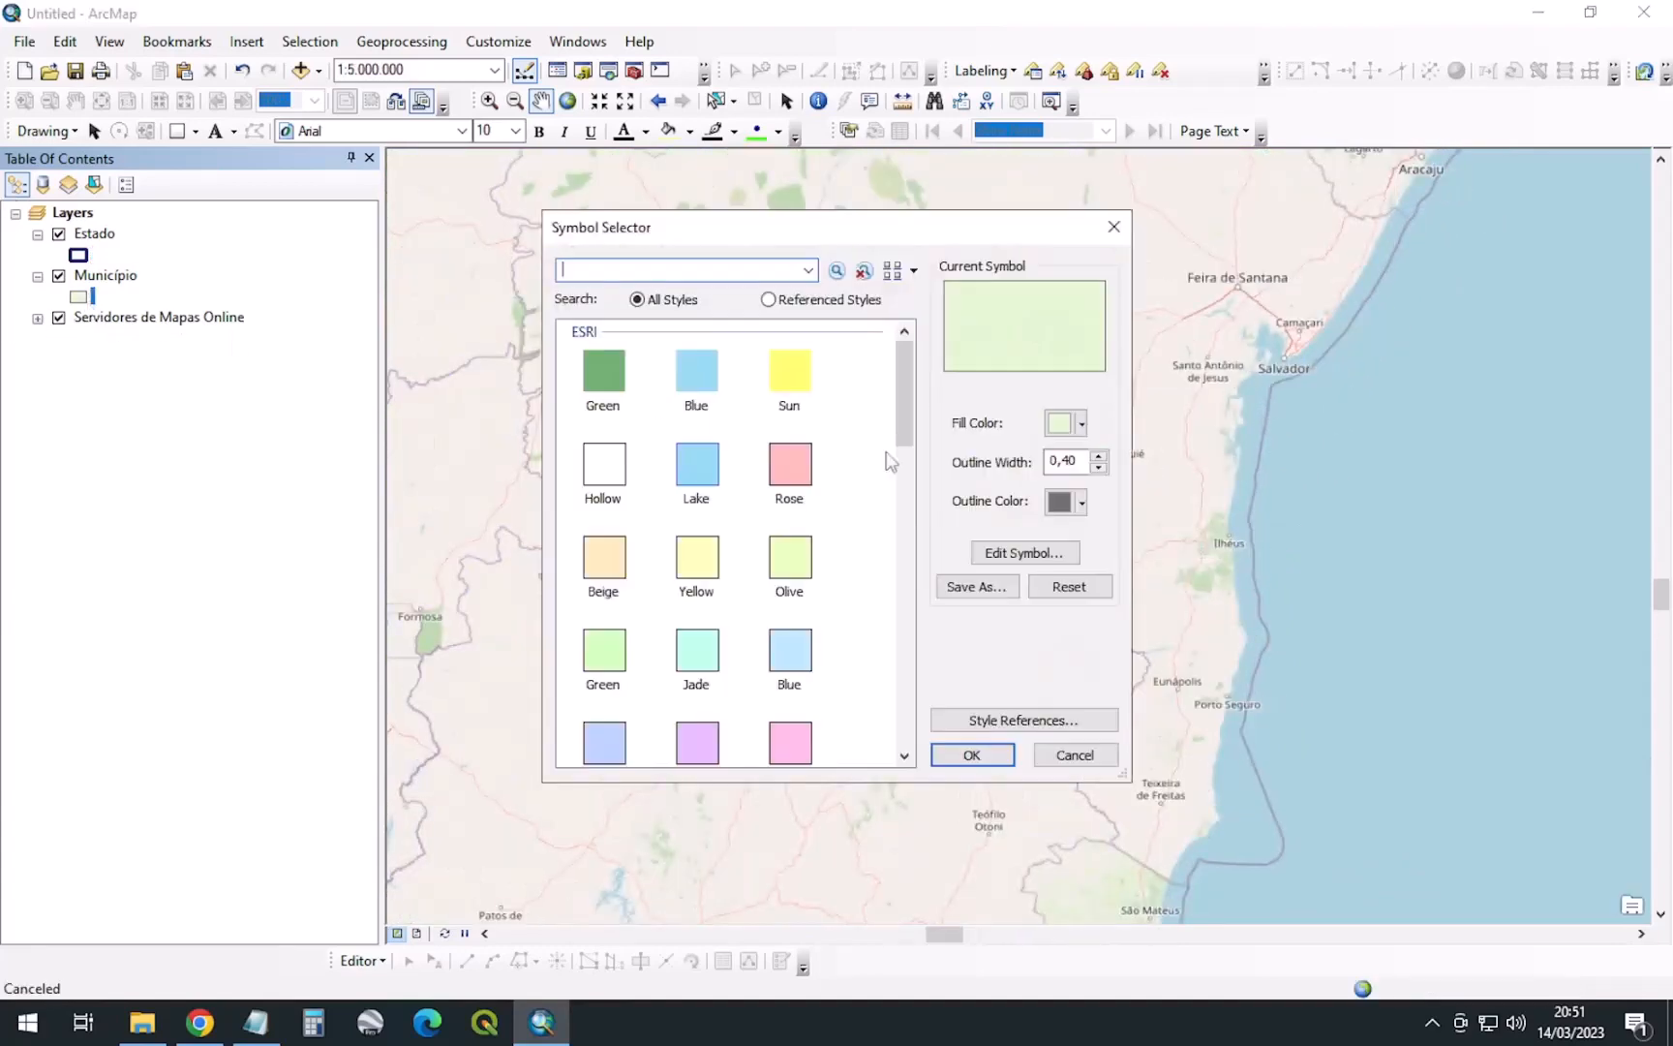
pyautogui.click(1057, 429)
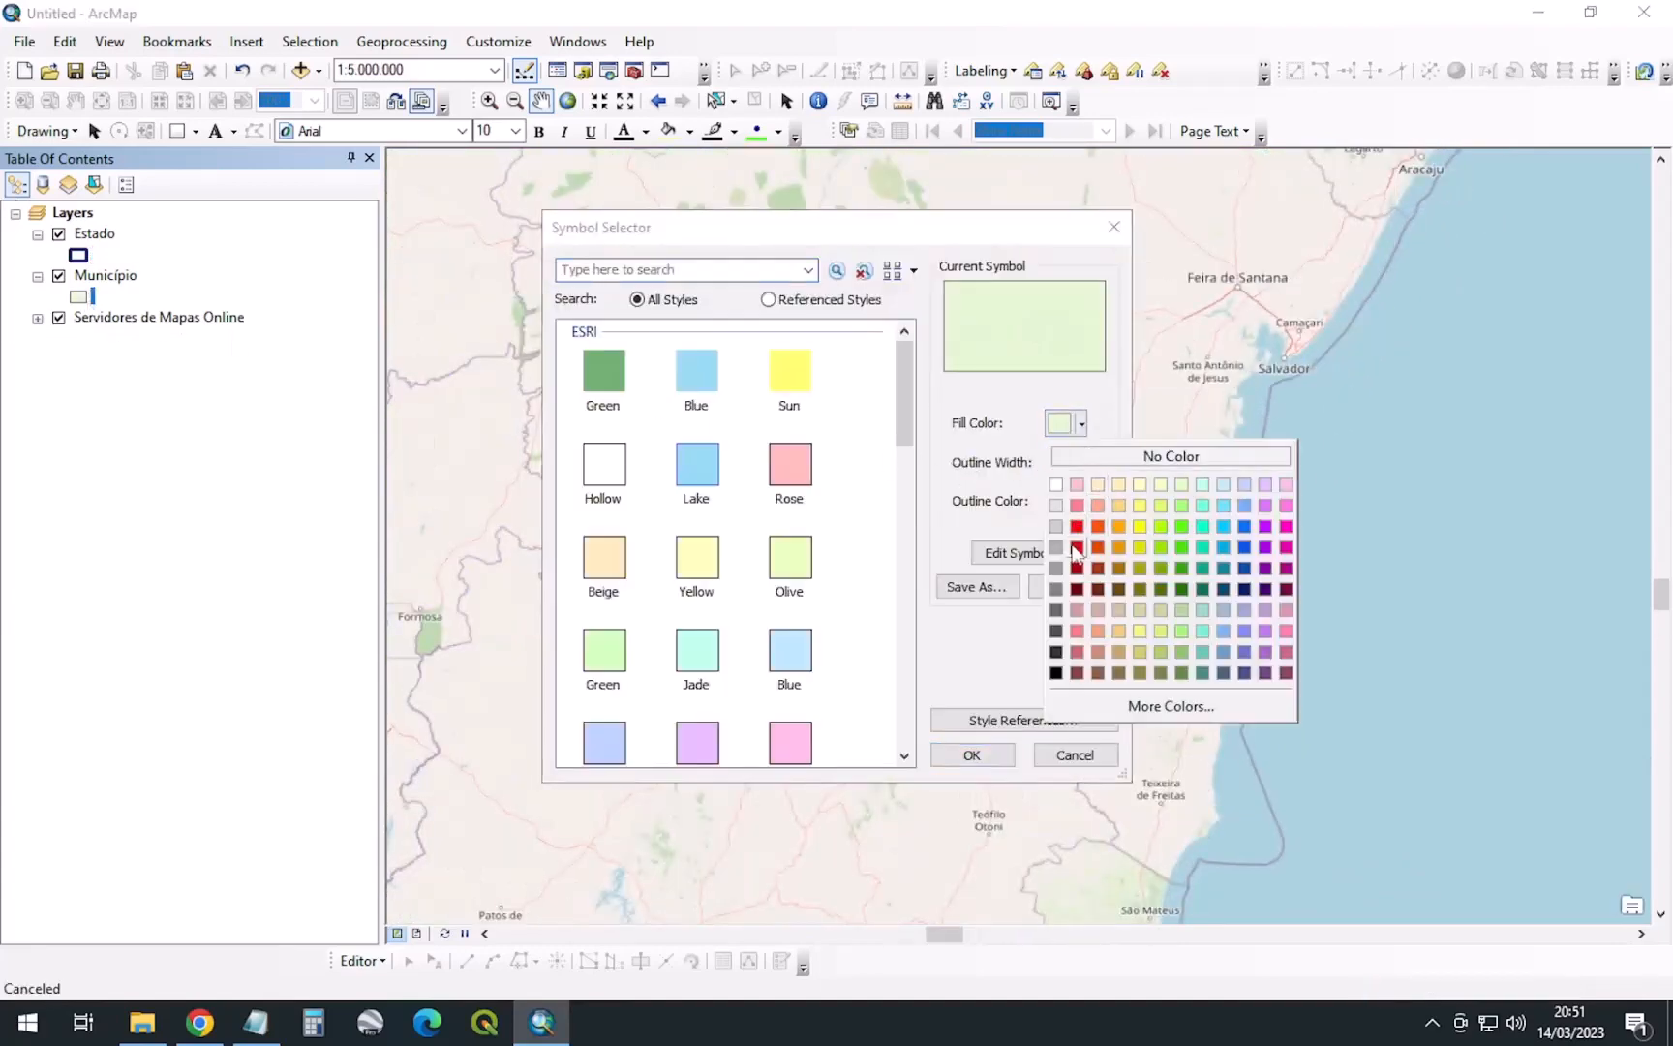
pyautogui.click(1080, 525)
pyautogui.click(1061, 423)
pyautogui.click(1124, 457)
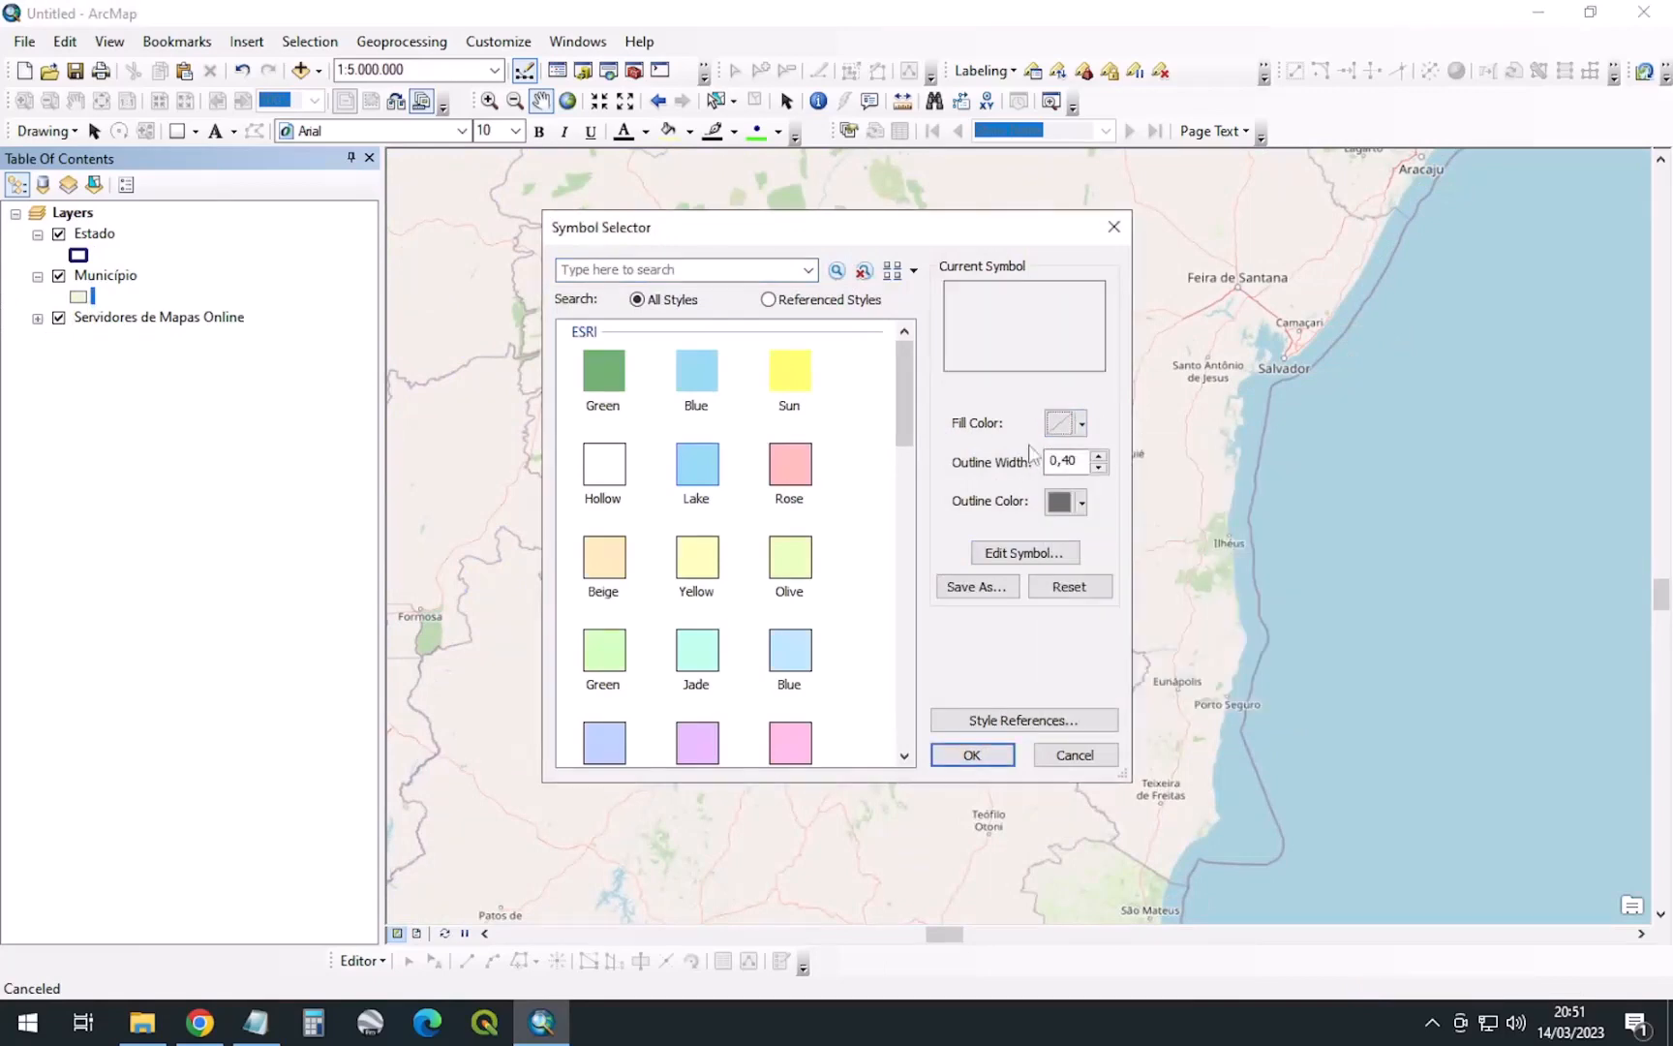
pyautogui.click(1062, 502)
pyautogui.click(1081, 603)
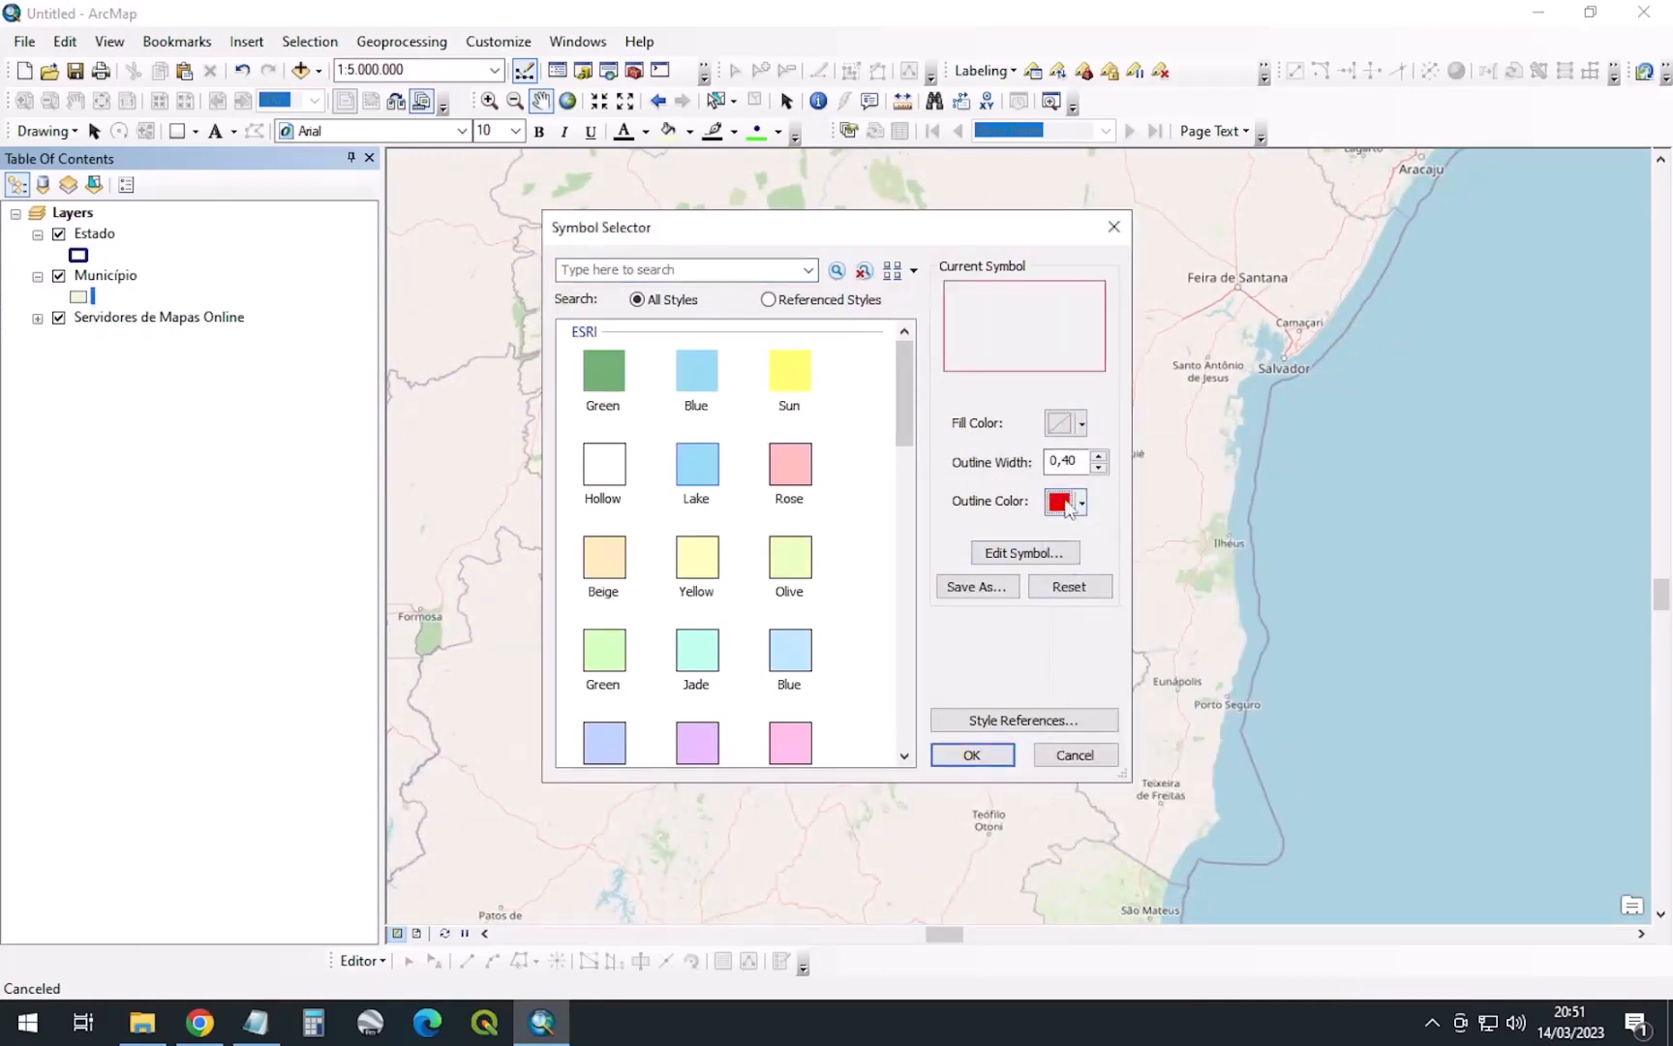
pyautogui.doubleClick(1077, 459)
pyautogui.write('2')
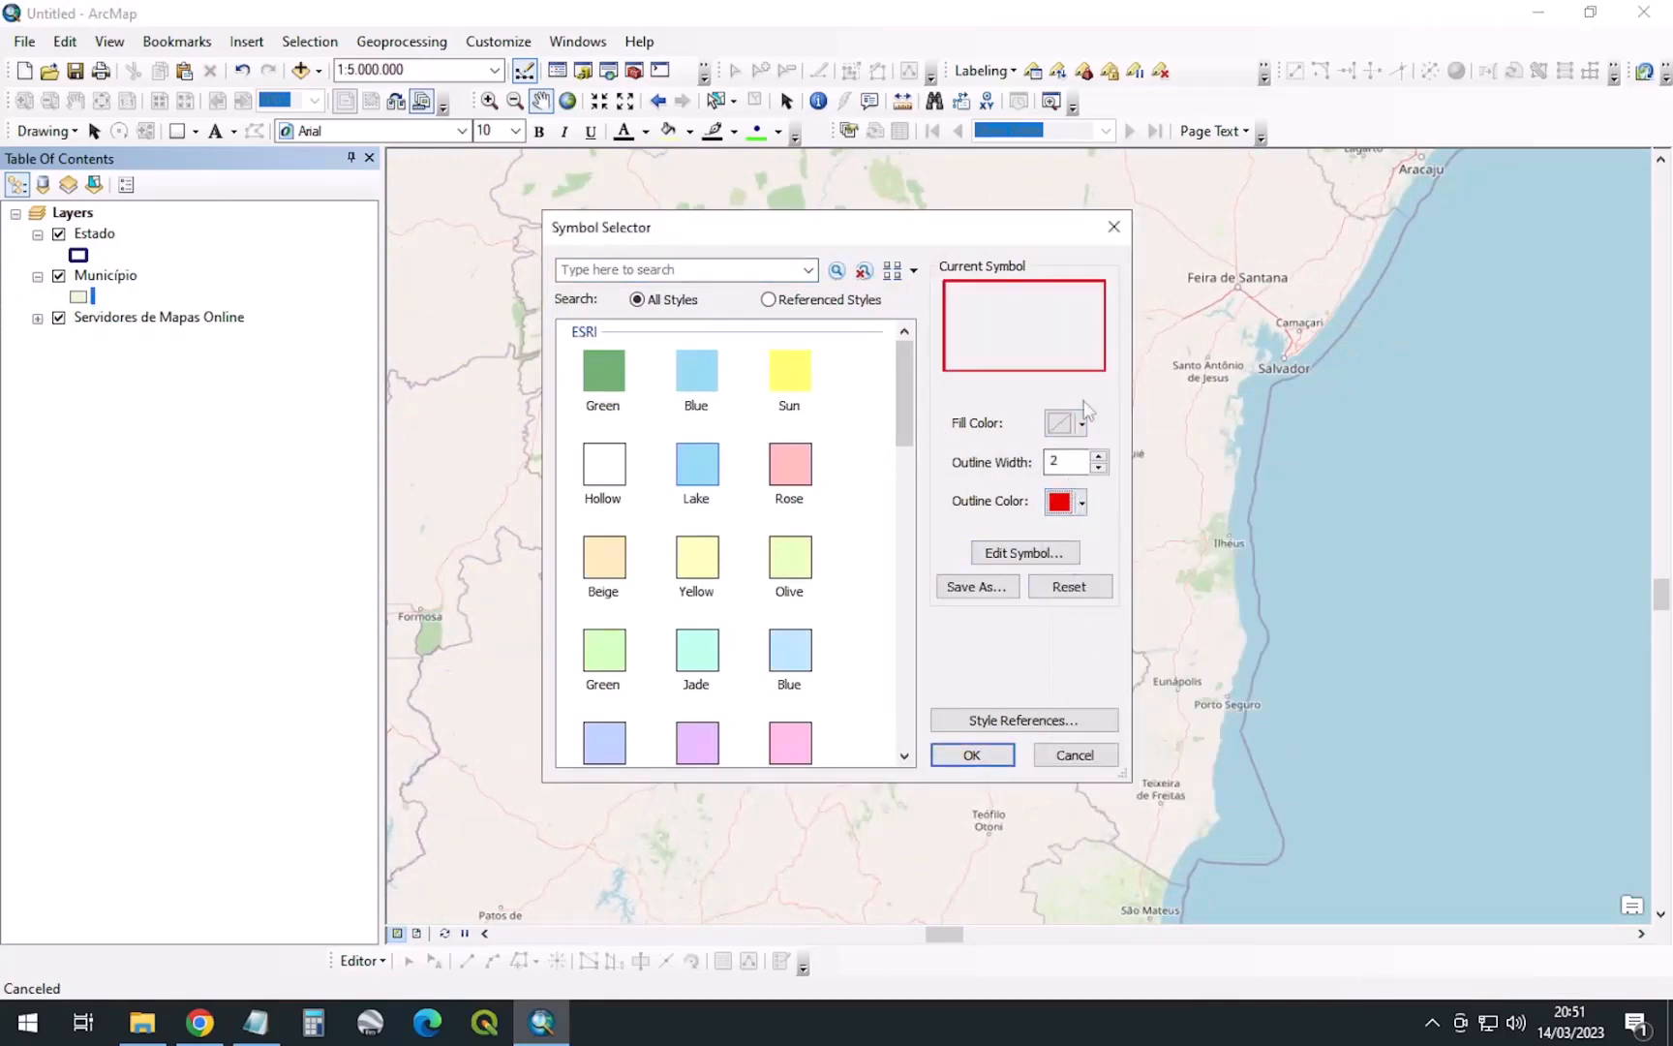
pyautogui.click(970, 756)
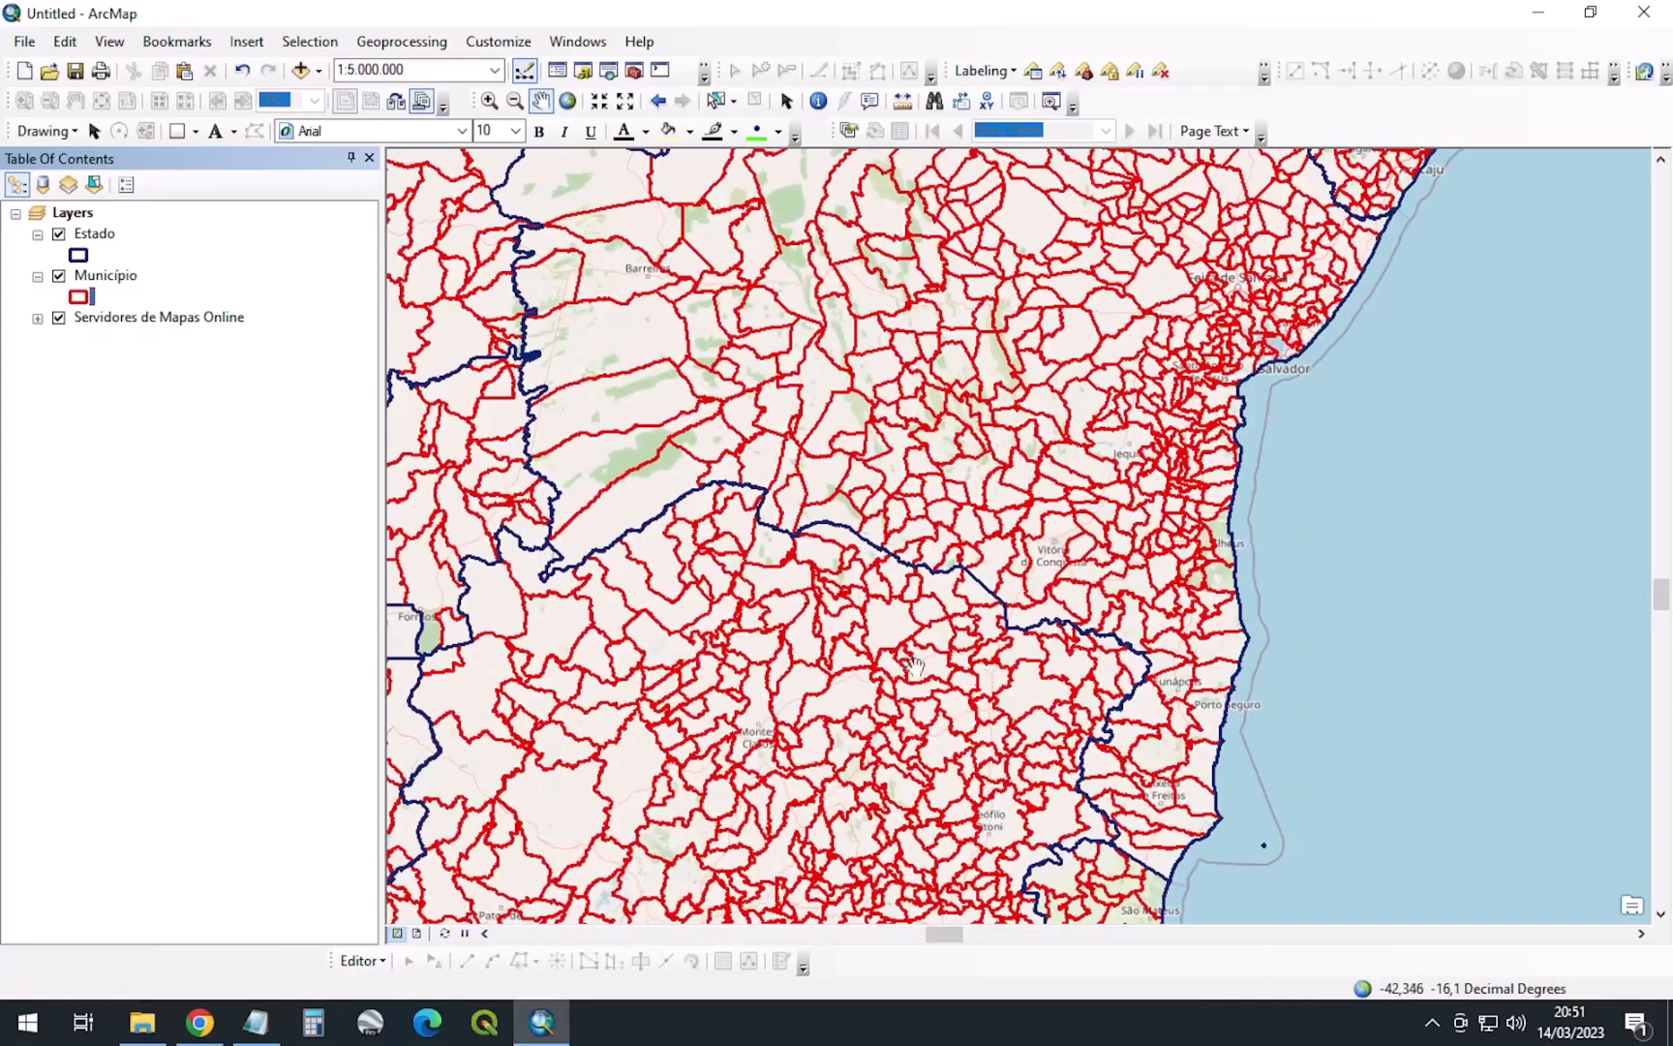
pyautogui.scroll(2, 1012, 542)
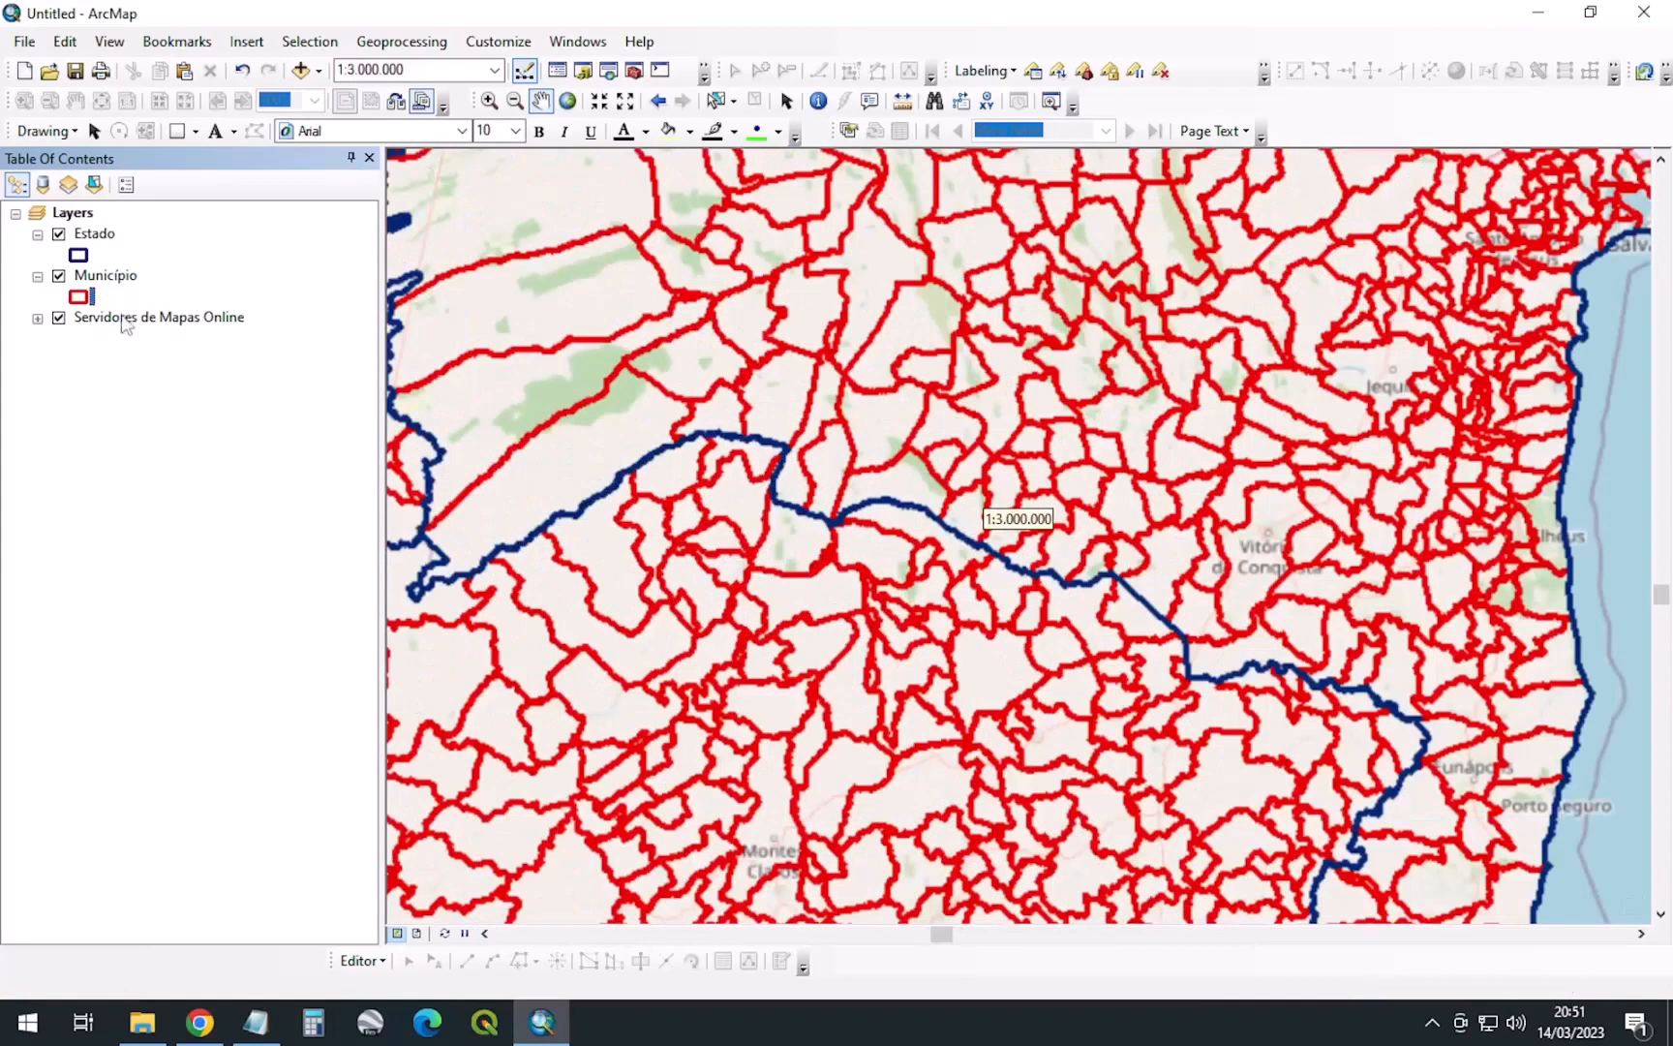
# Reduce the Município outline width to 1 and select the layer
pyautogui.click(79, 296)
pyautogui.moveTo(1079, 461); pyautogui.dragTo(949, 472)
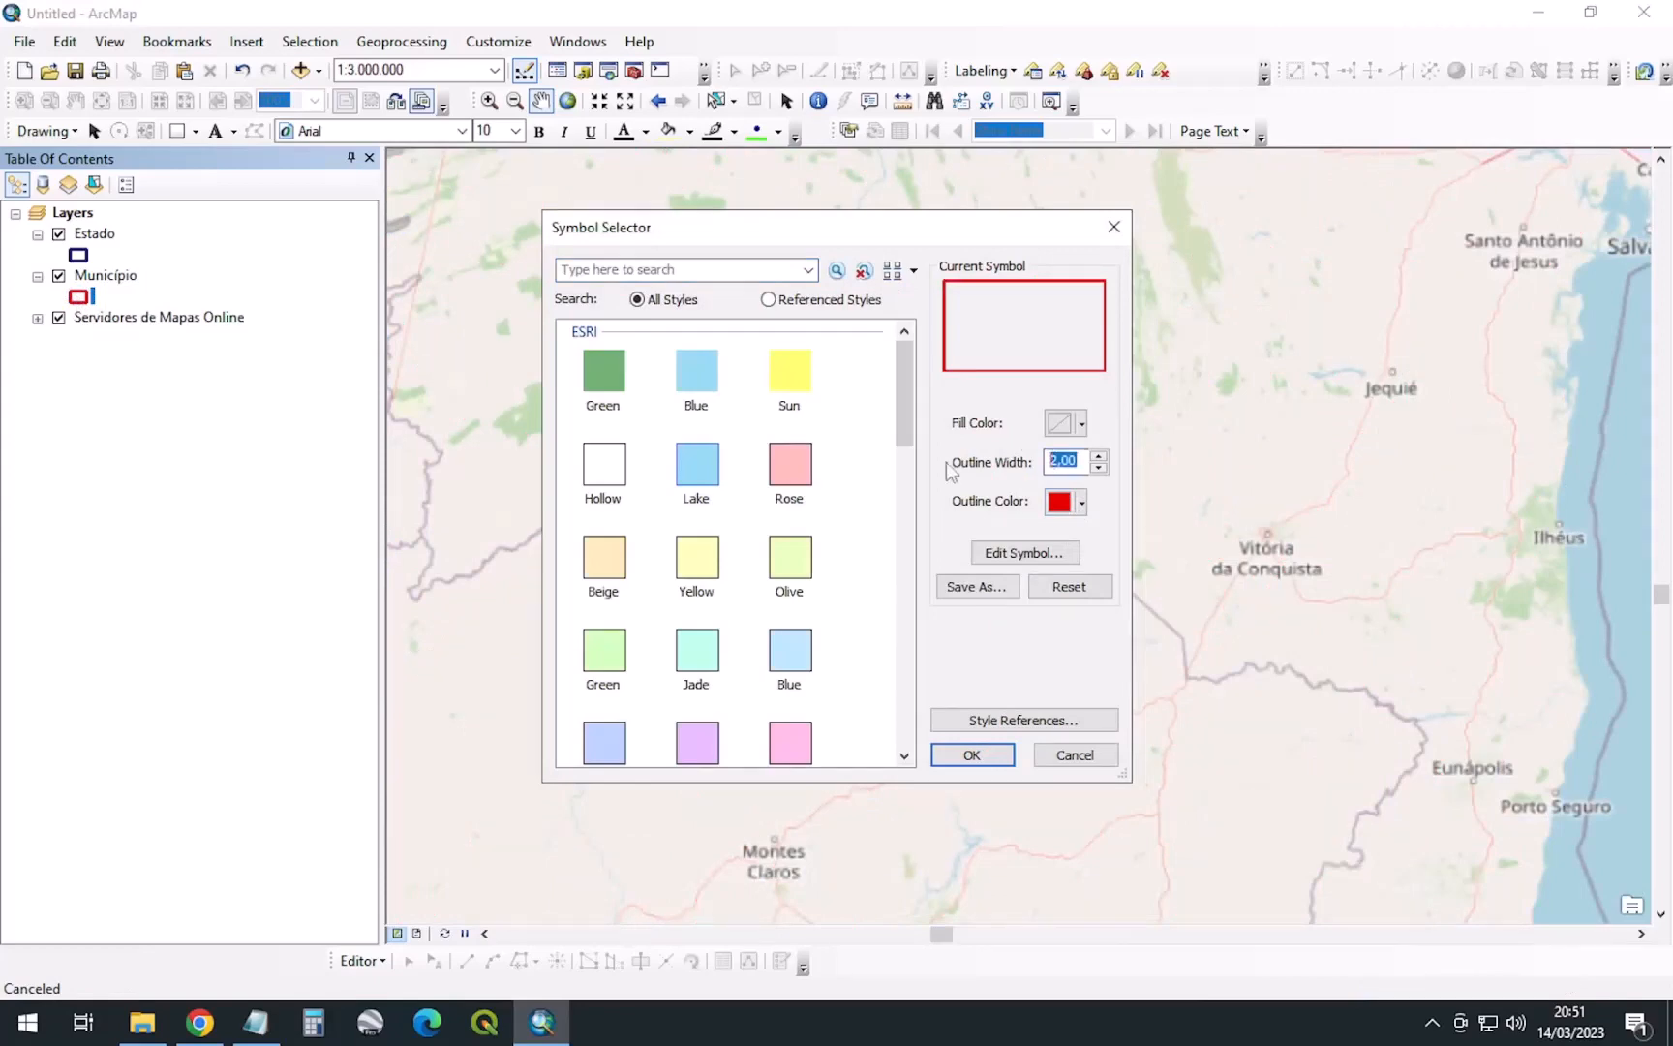
pyautogui.write('1,')
pyautogui.press('Return')
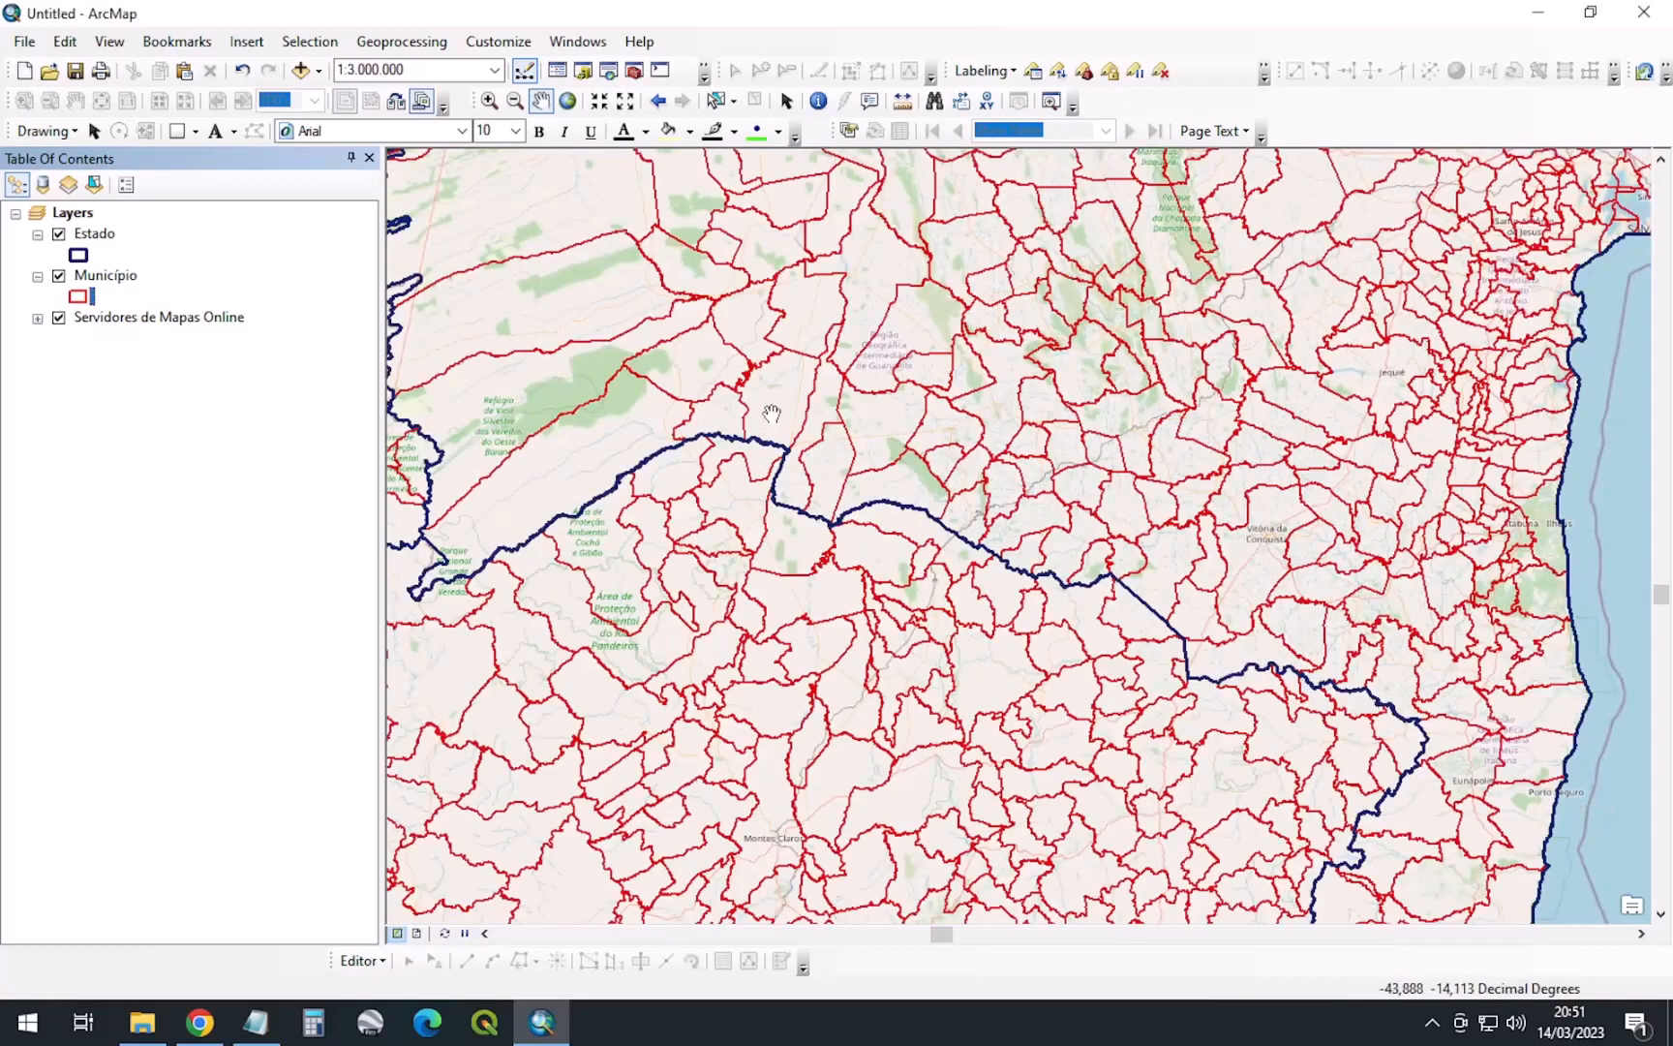
pyautogui.click(104, 275)
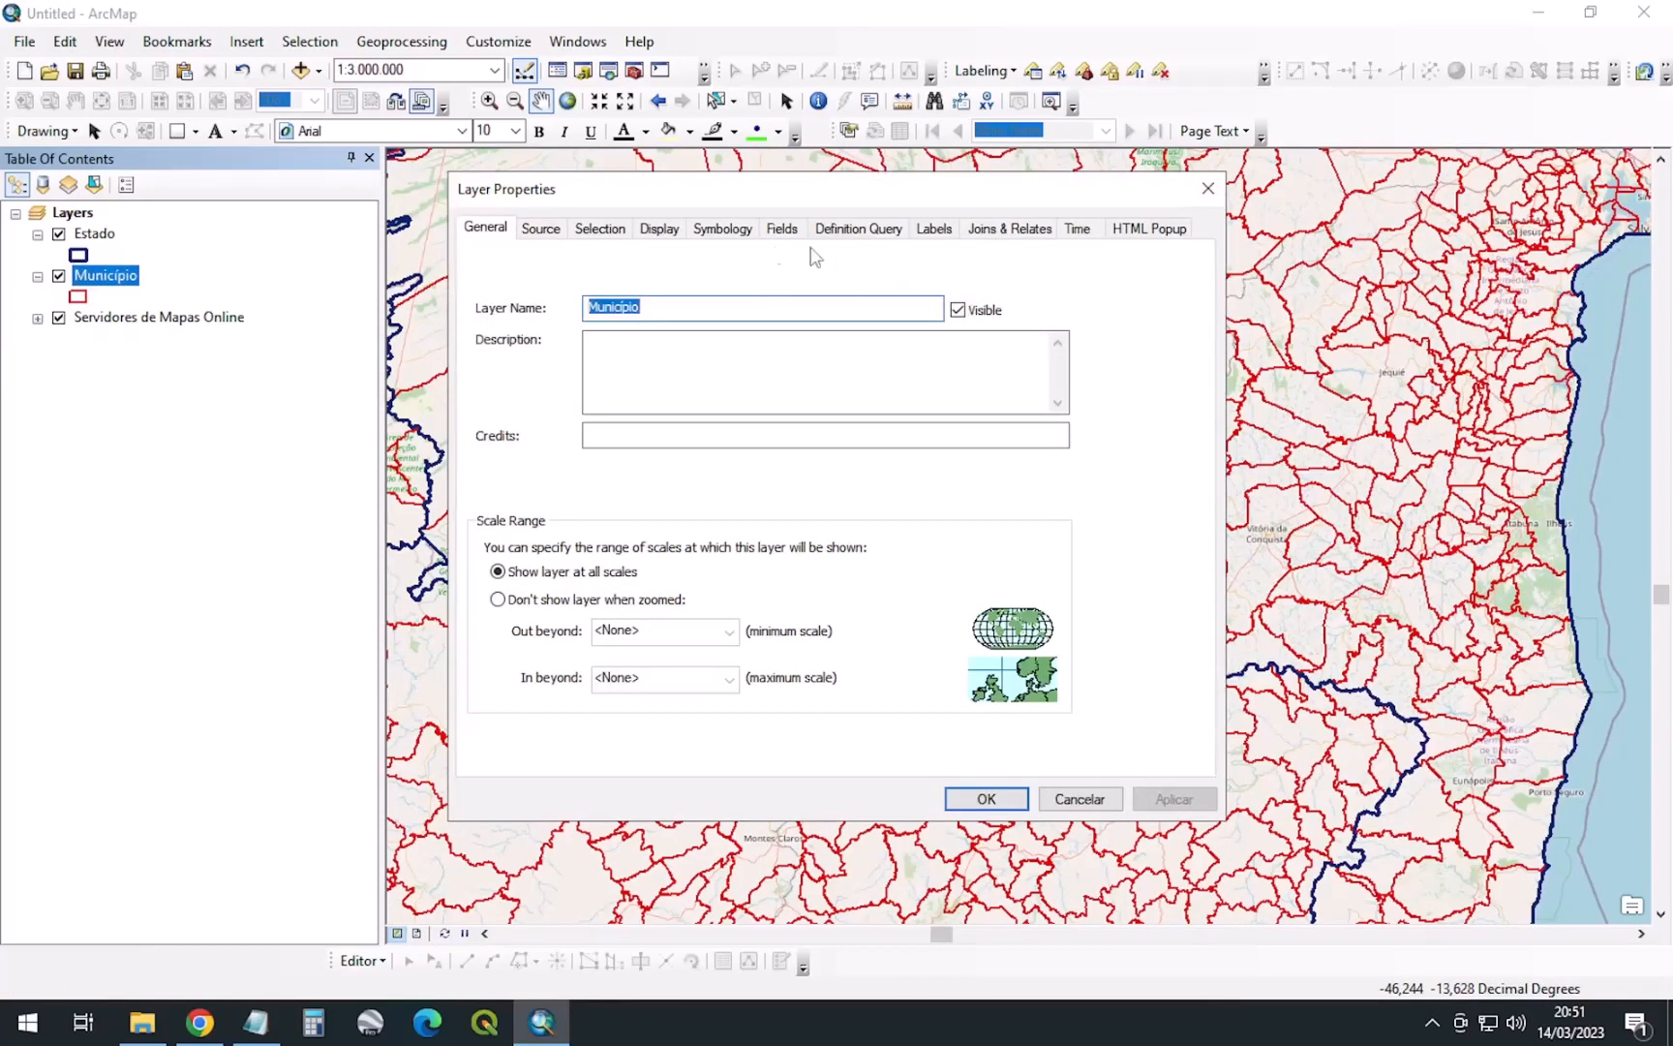
# Turn on Município labels using the nome field in red bold text
pyautogui.click(935, 229)
pyautogui.click(482, 261)
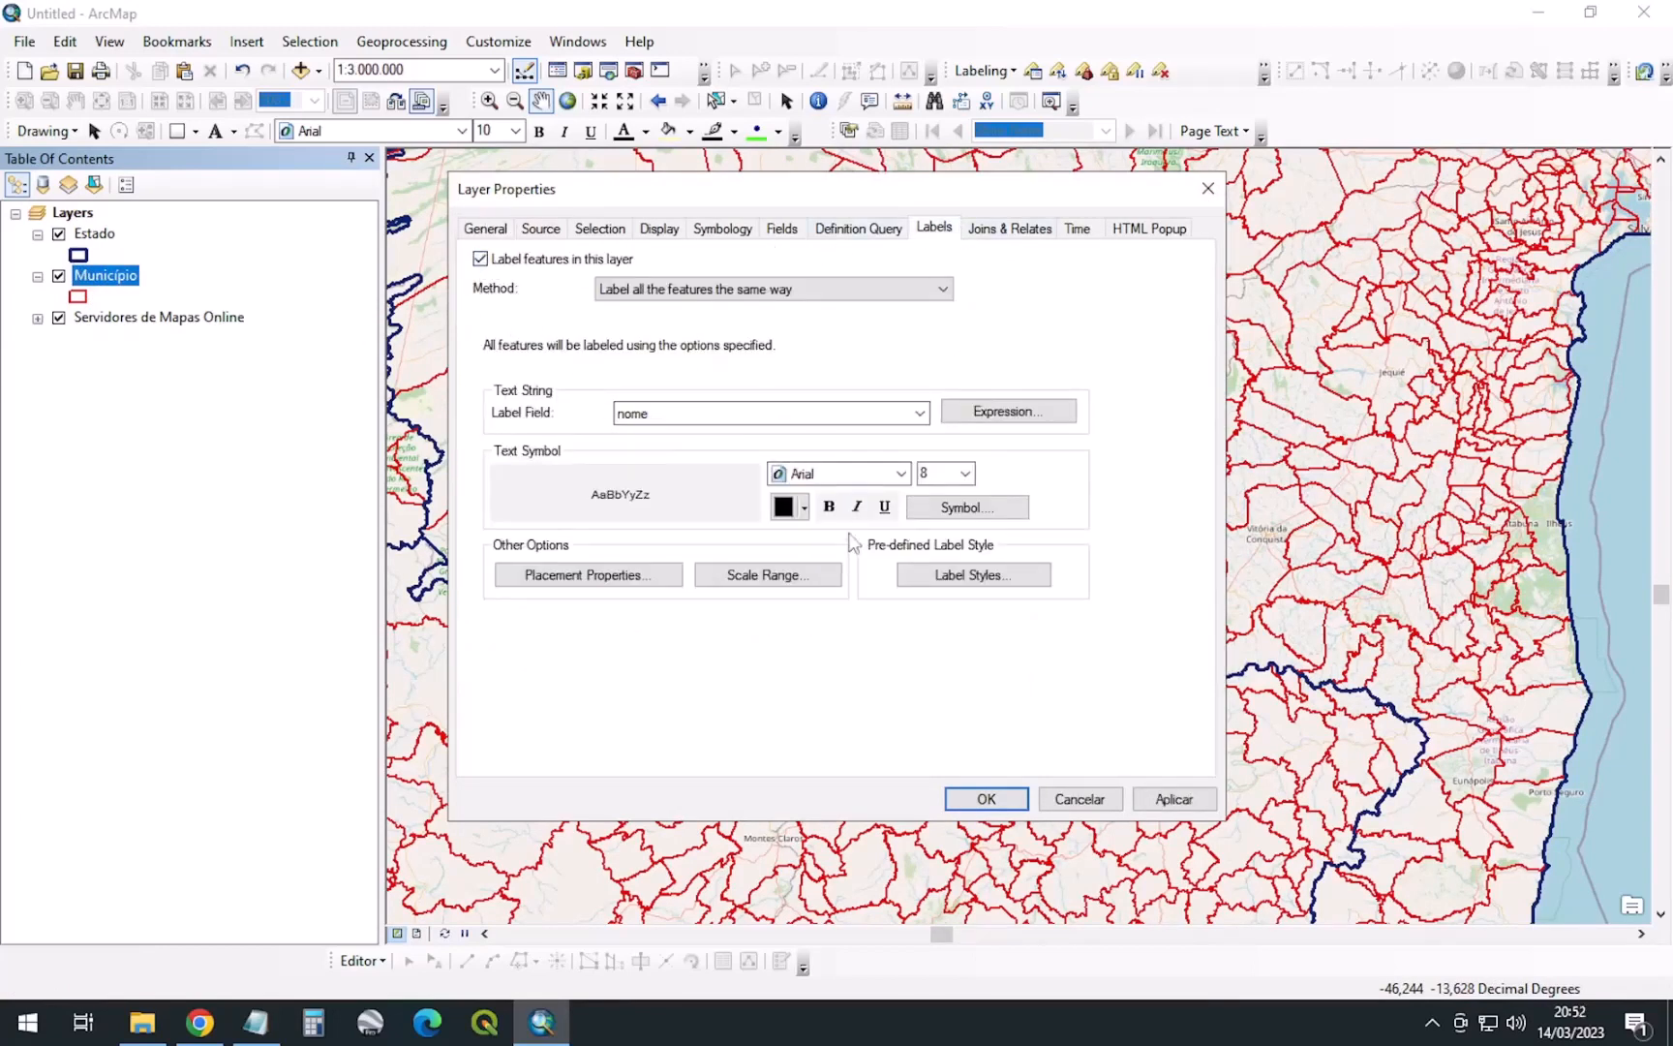
pyautogui.click(787, 509)
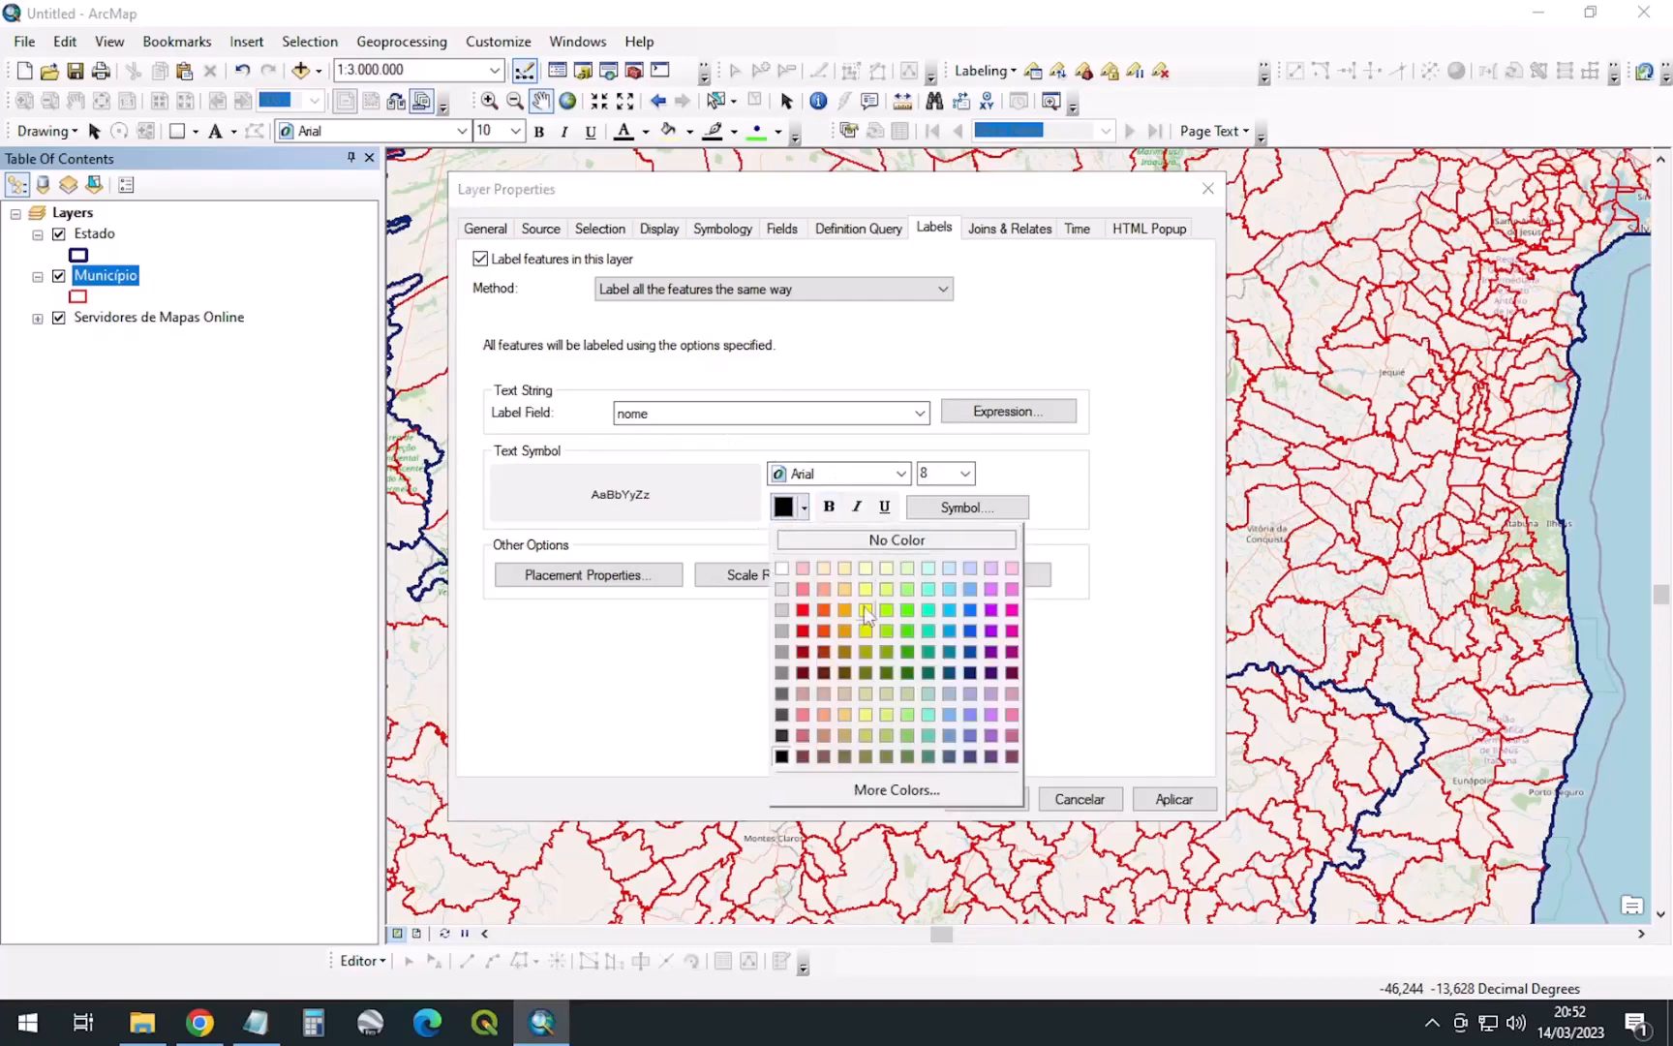
pyautogui.click(800, 630)
pyautogui.click(829, 506)
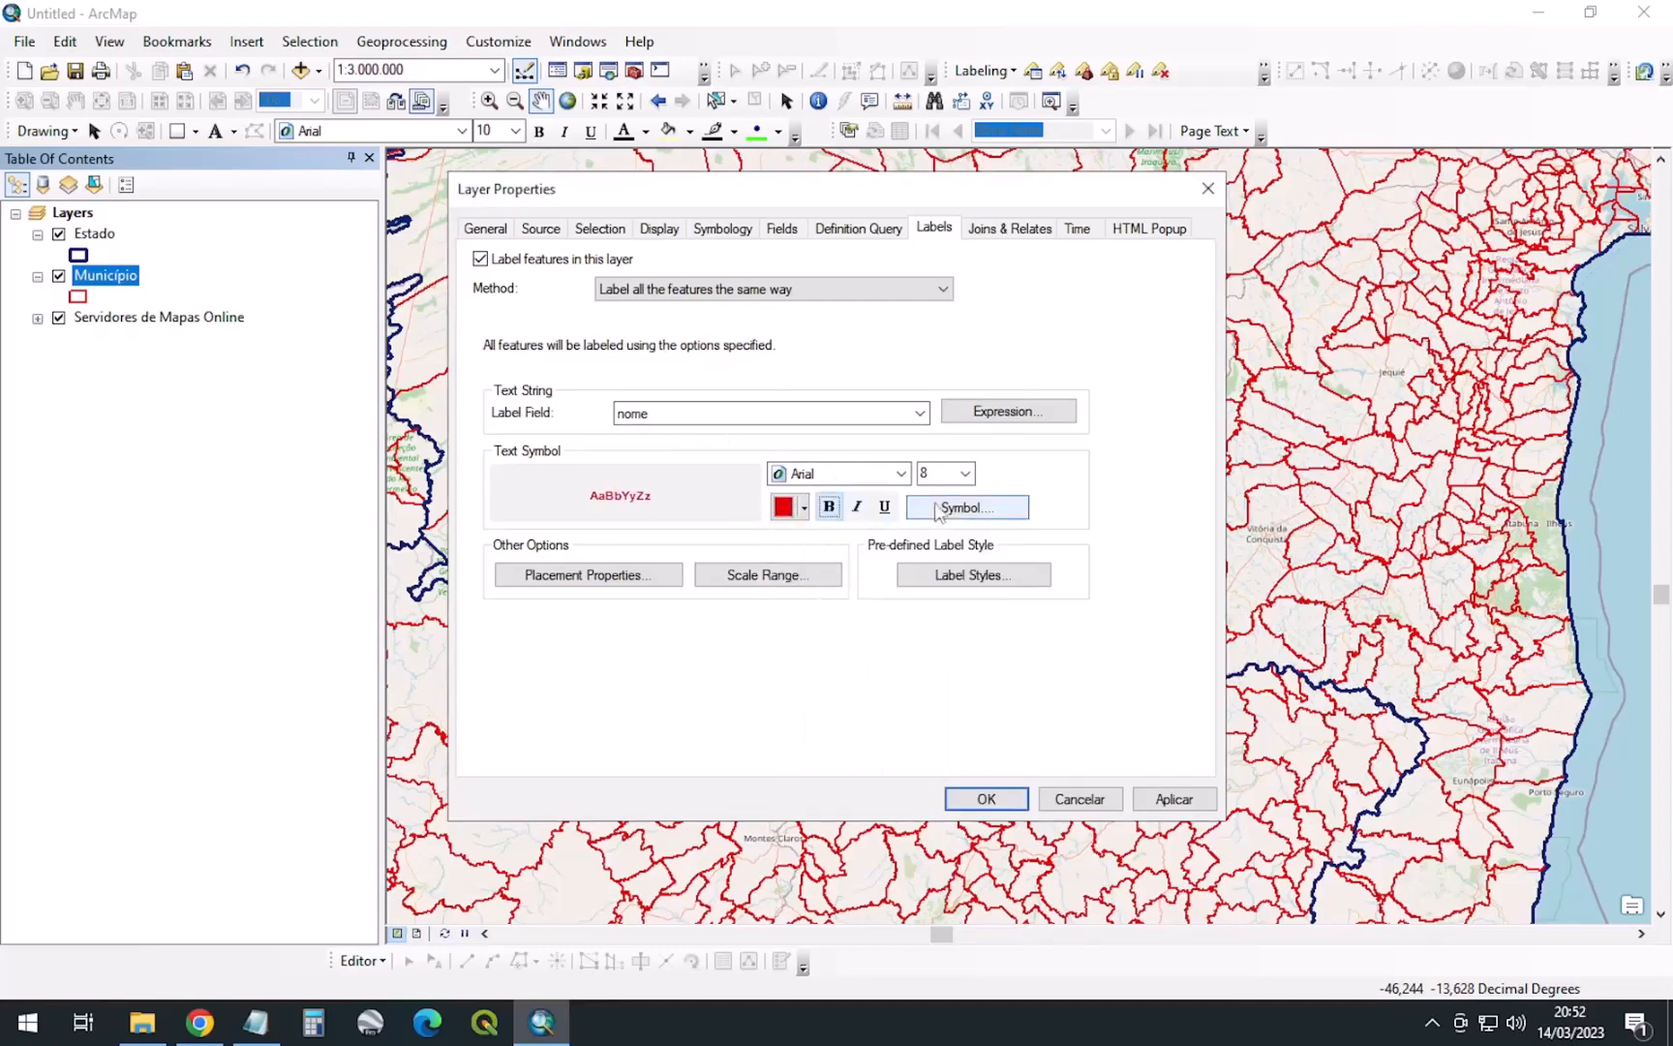
# Add a Halo mask to the label text symbol and apply the label settings
pyautogui.click(968, 508)
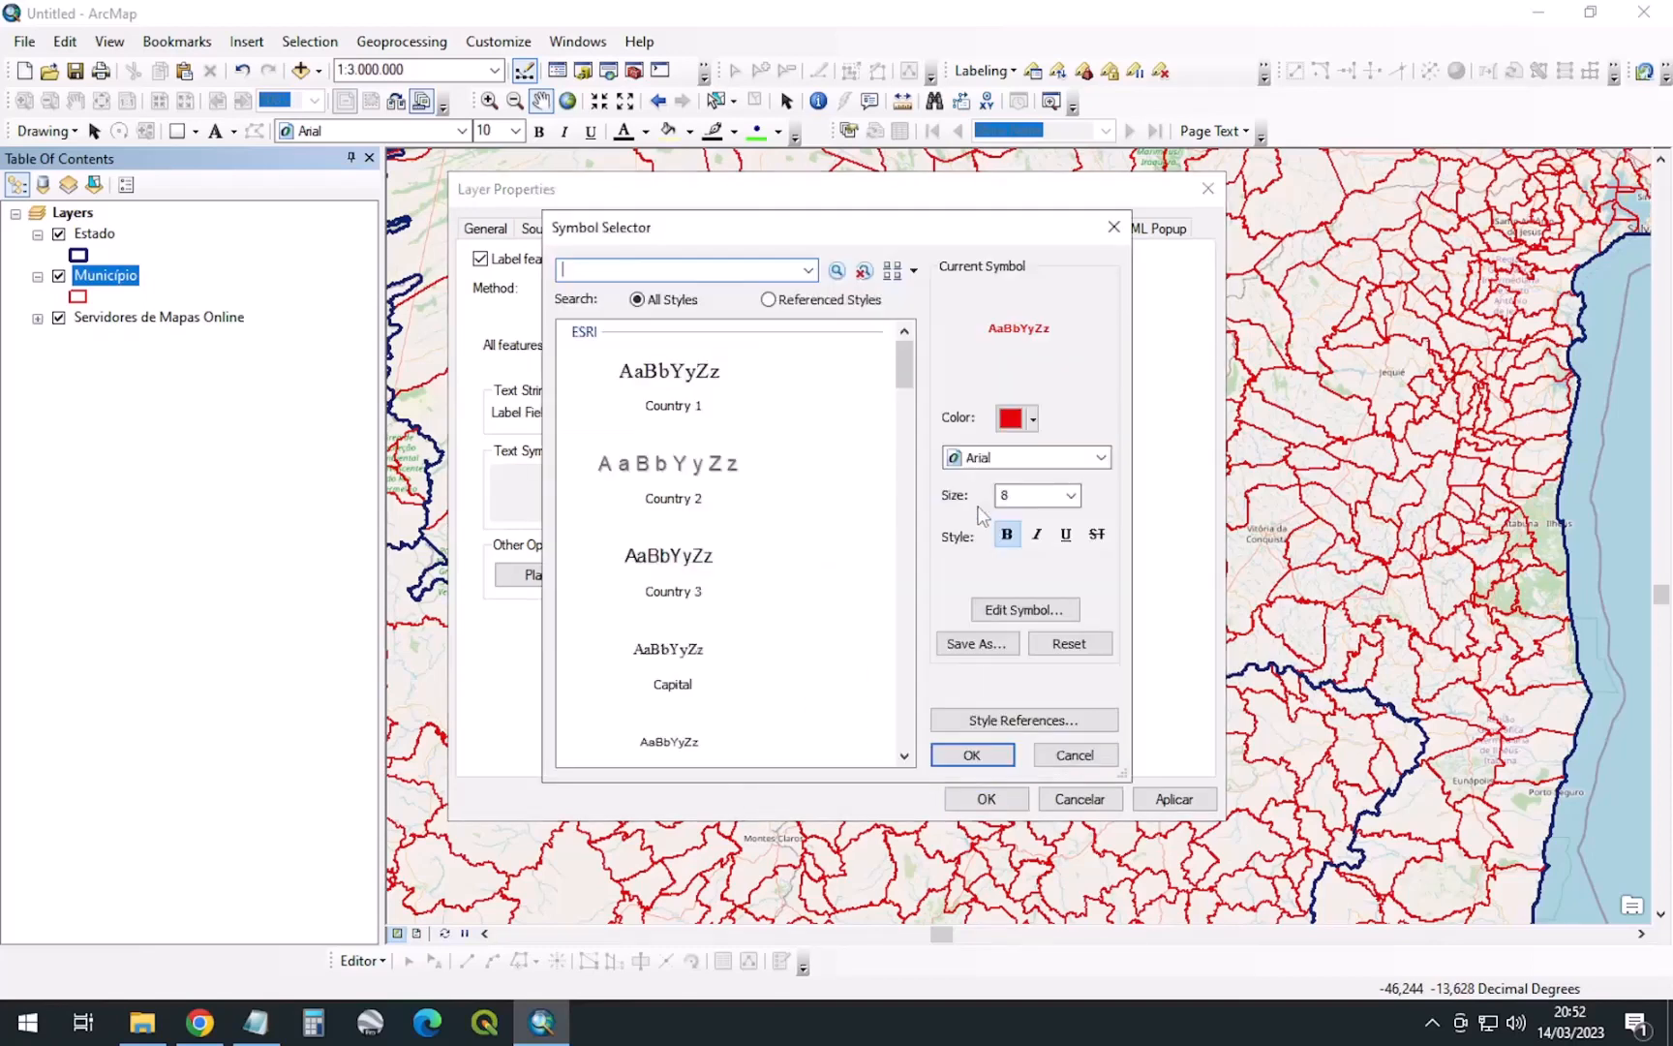
pyautogui.click(1029, 610)
pyautogui.click(1029, 334)
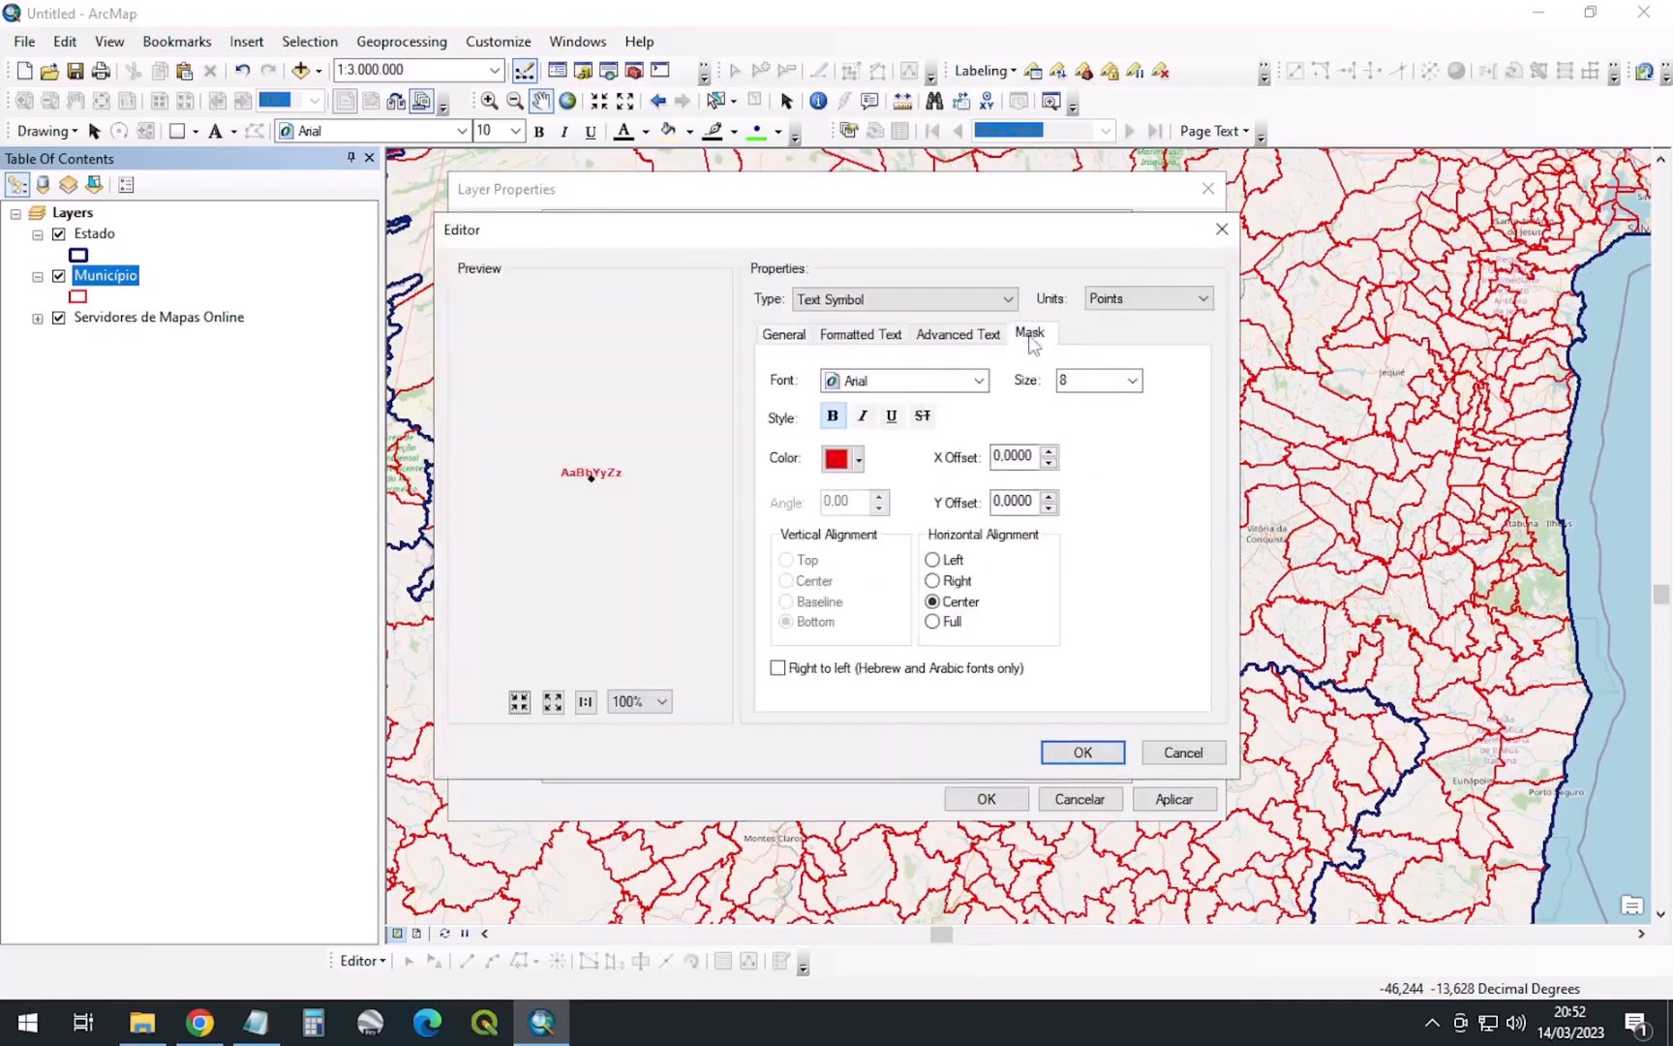
pyautogui.click(786, 437)
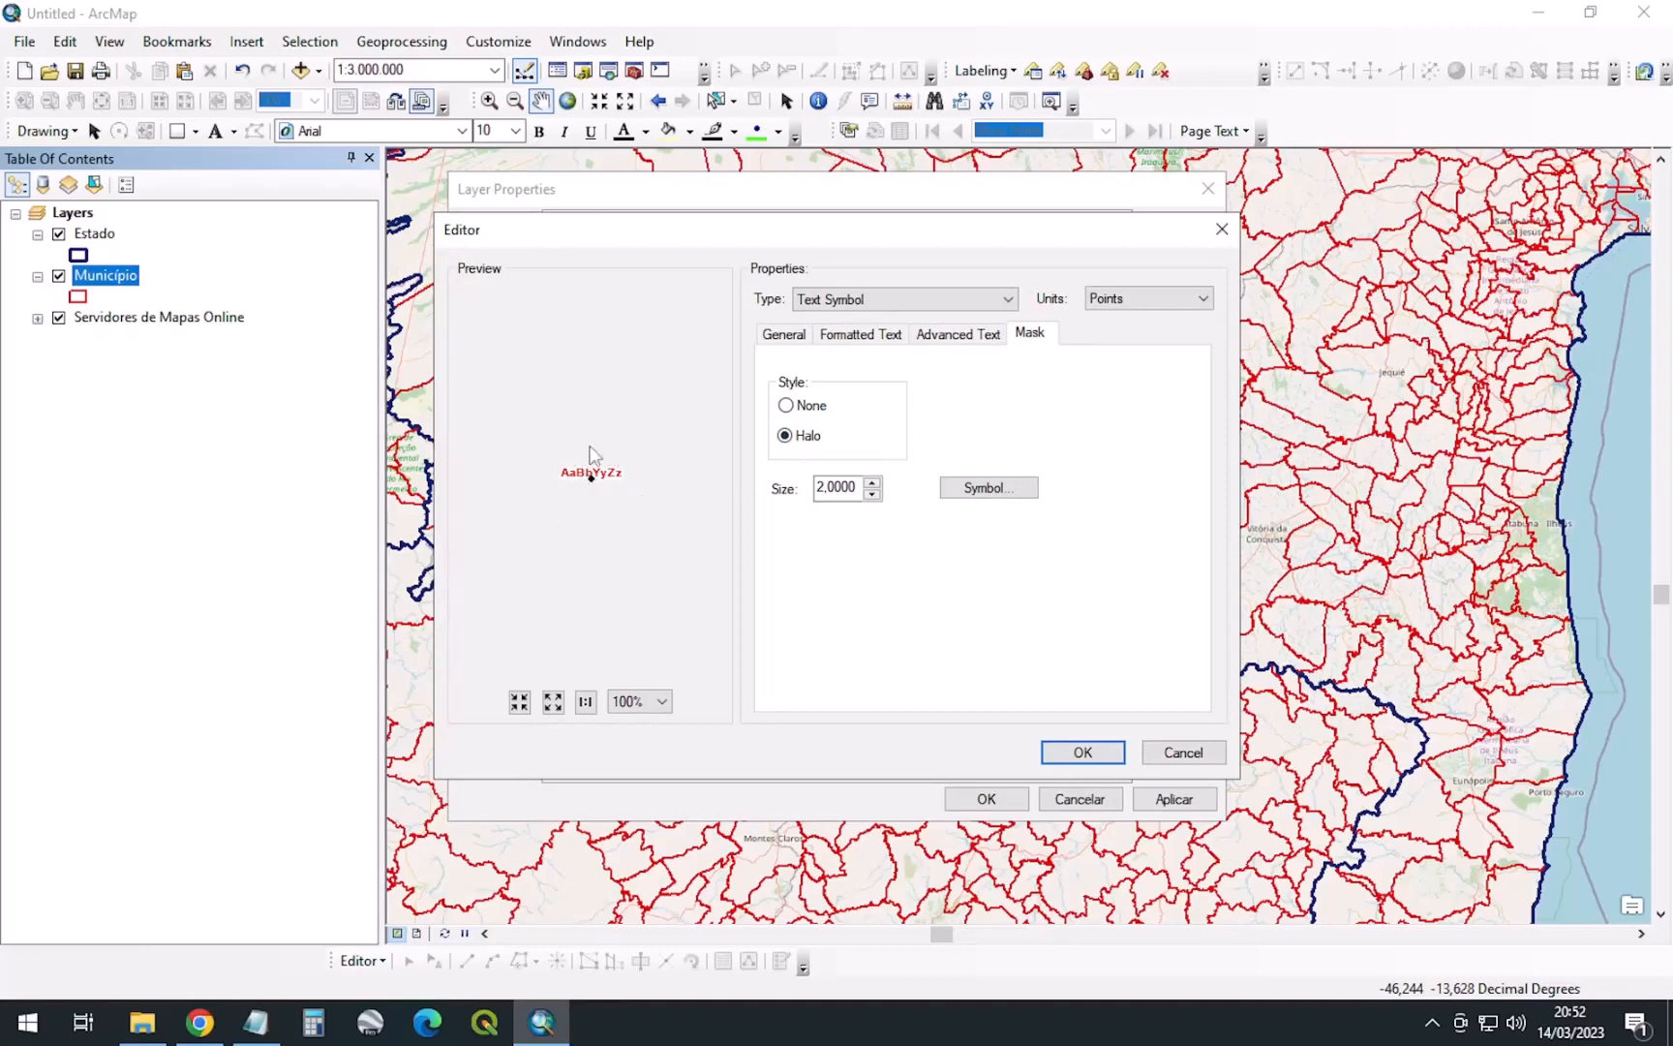
pyautogui.click(1070, 753)
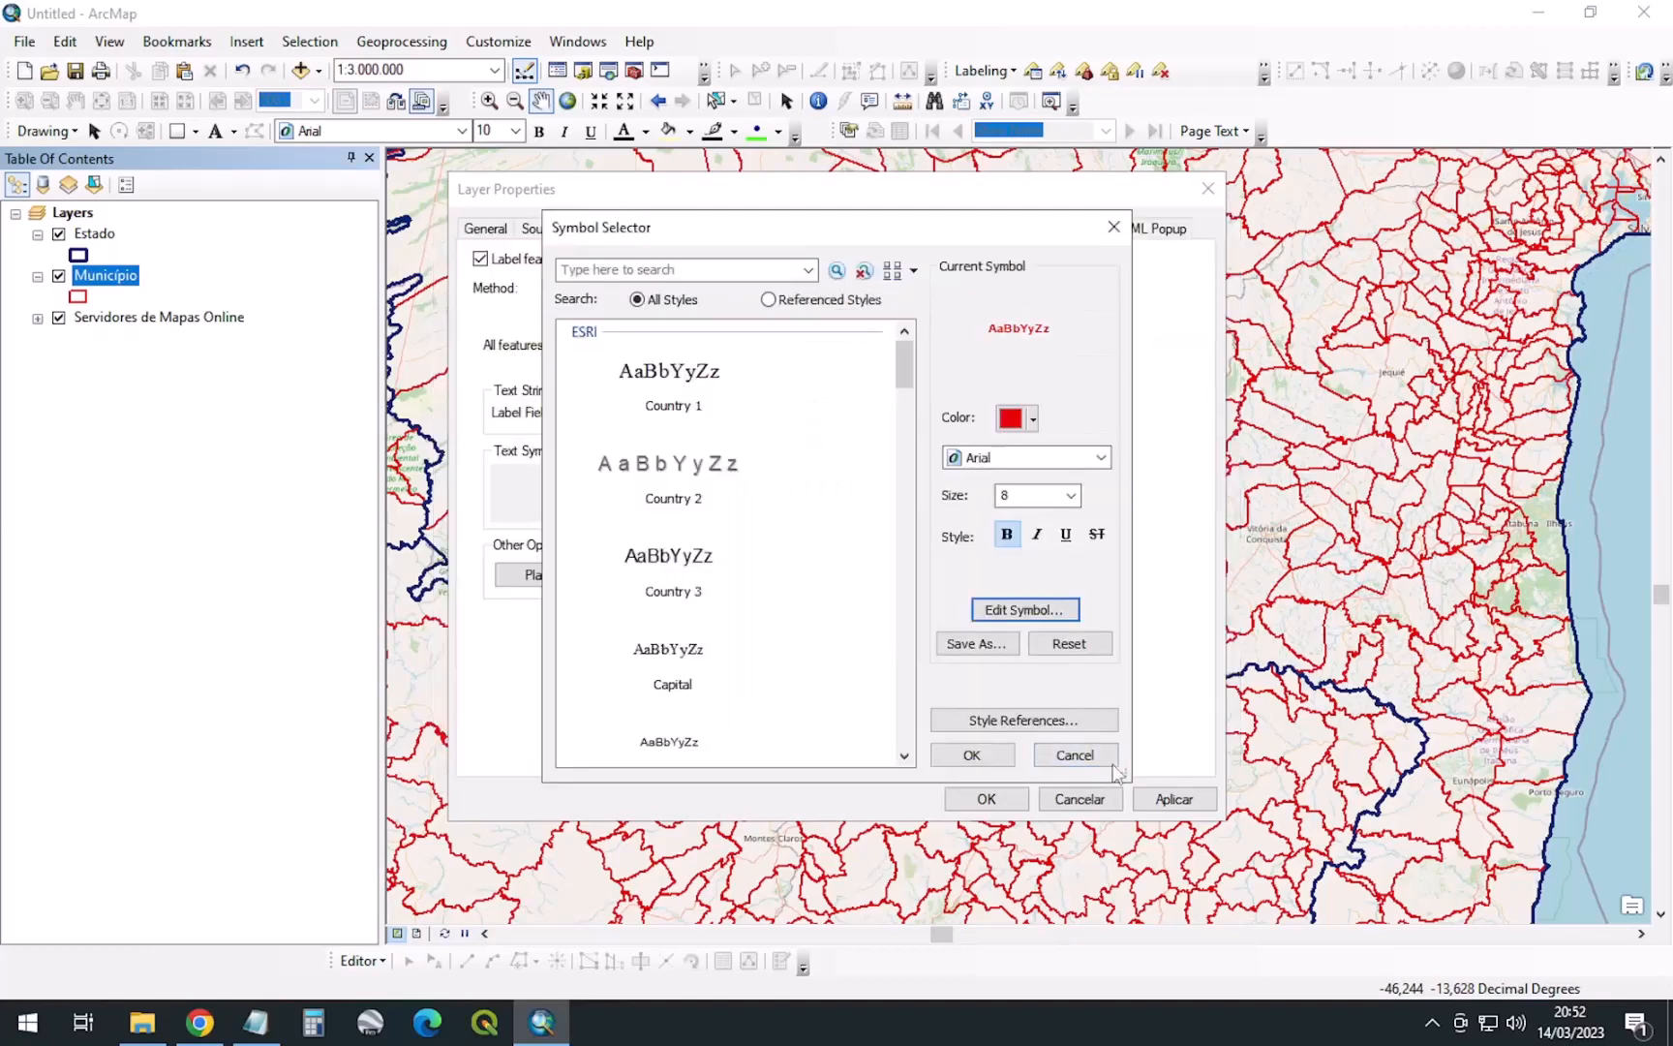
pyautogui.click(973, 754)
pyautogui.click(1174, 799)
pyautogui.click(986, 799)
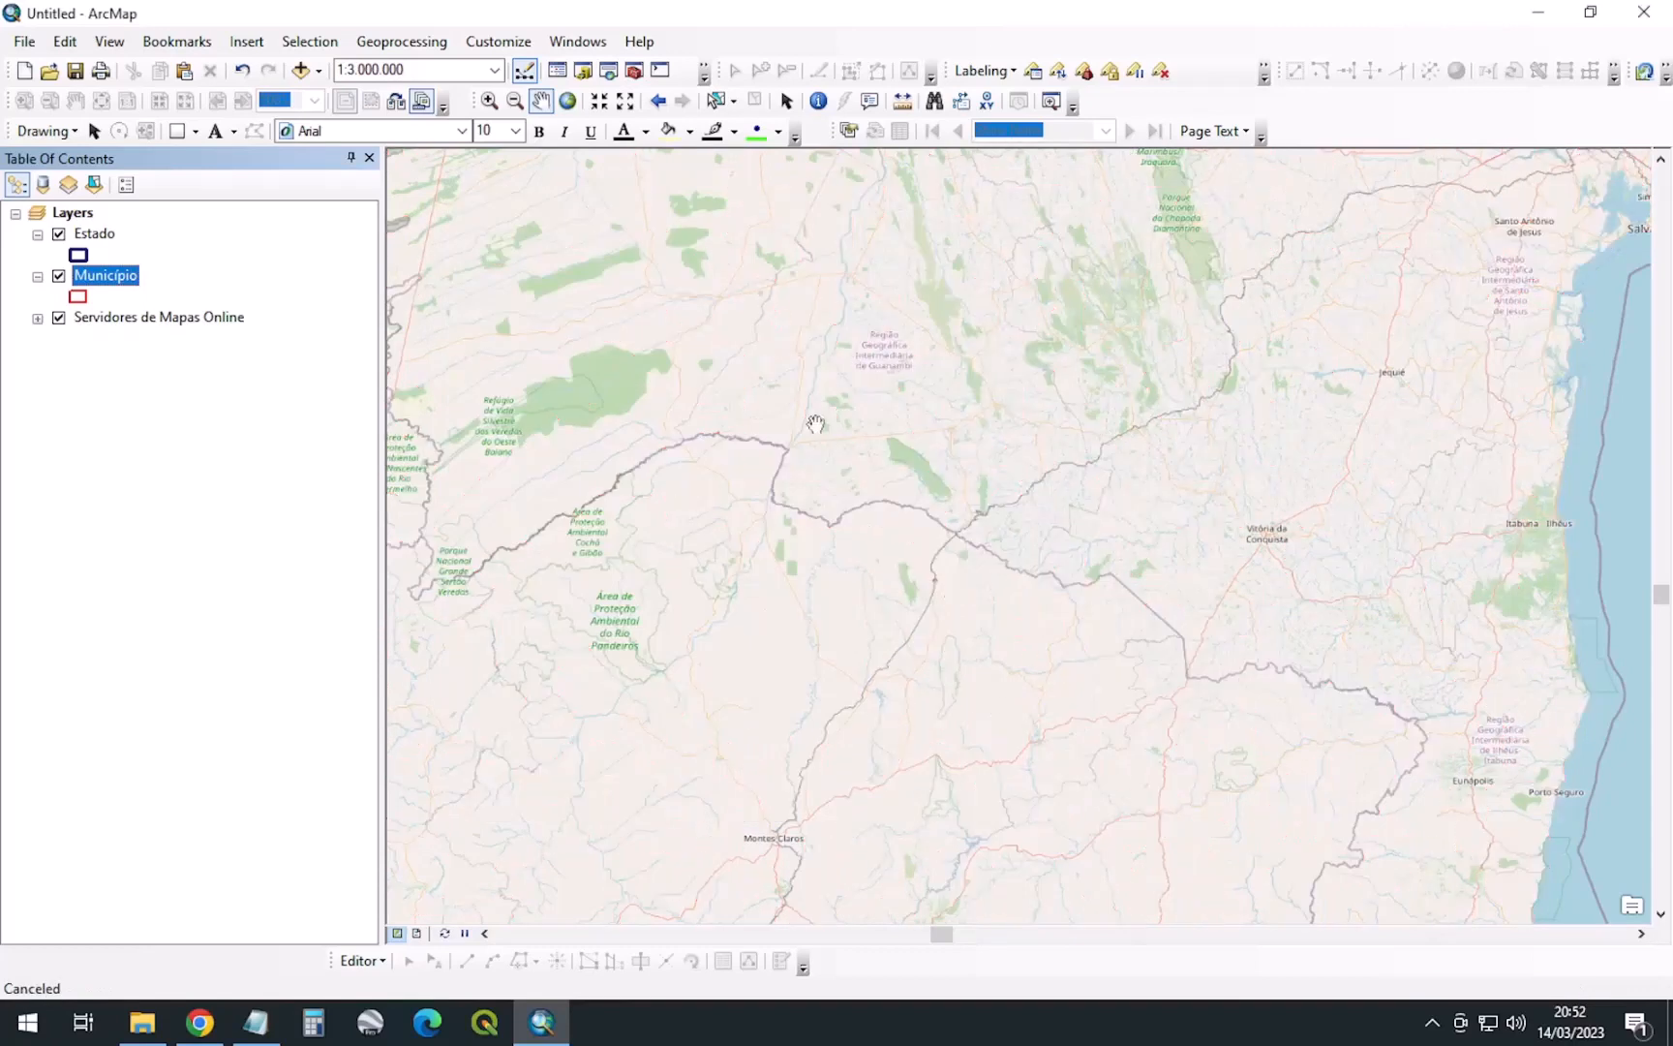
# Zoom the map to 1:300.000 around Gameleiras and select the Estado layer
pyautogui.scroll(4, 900, 548)
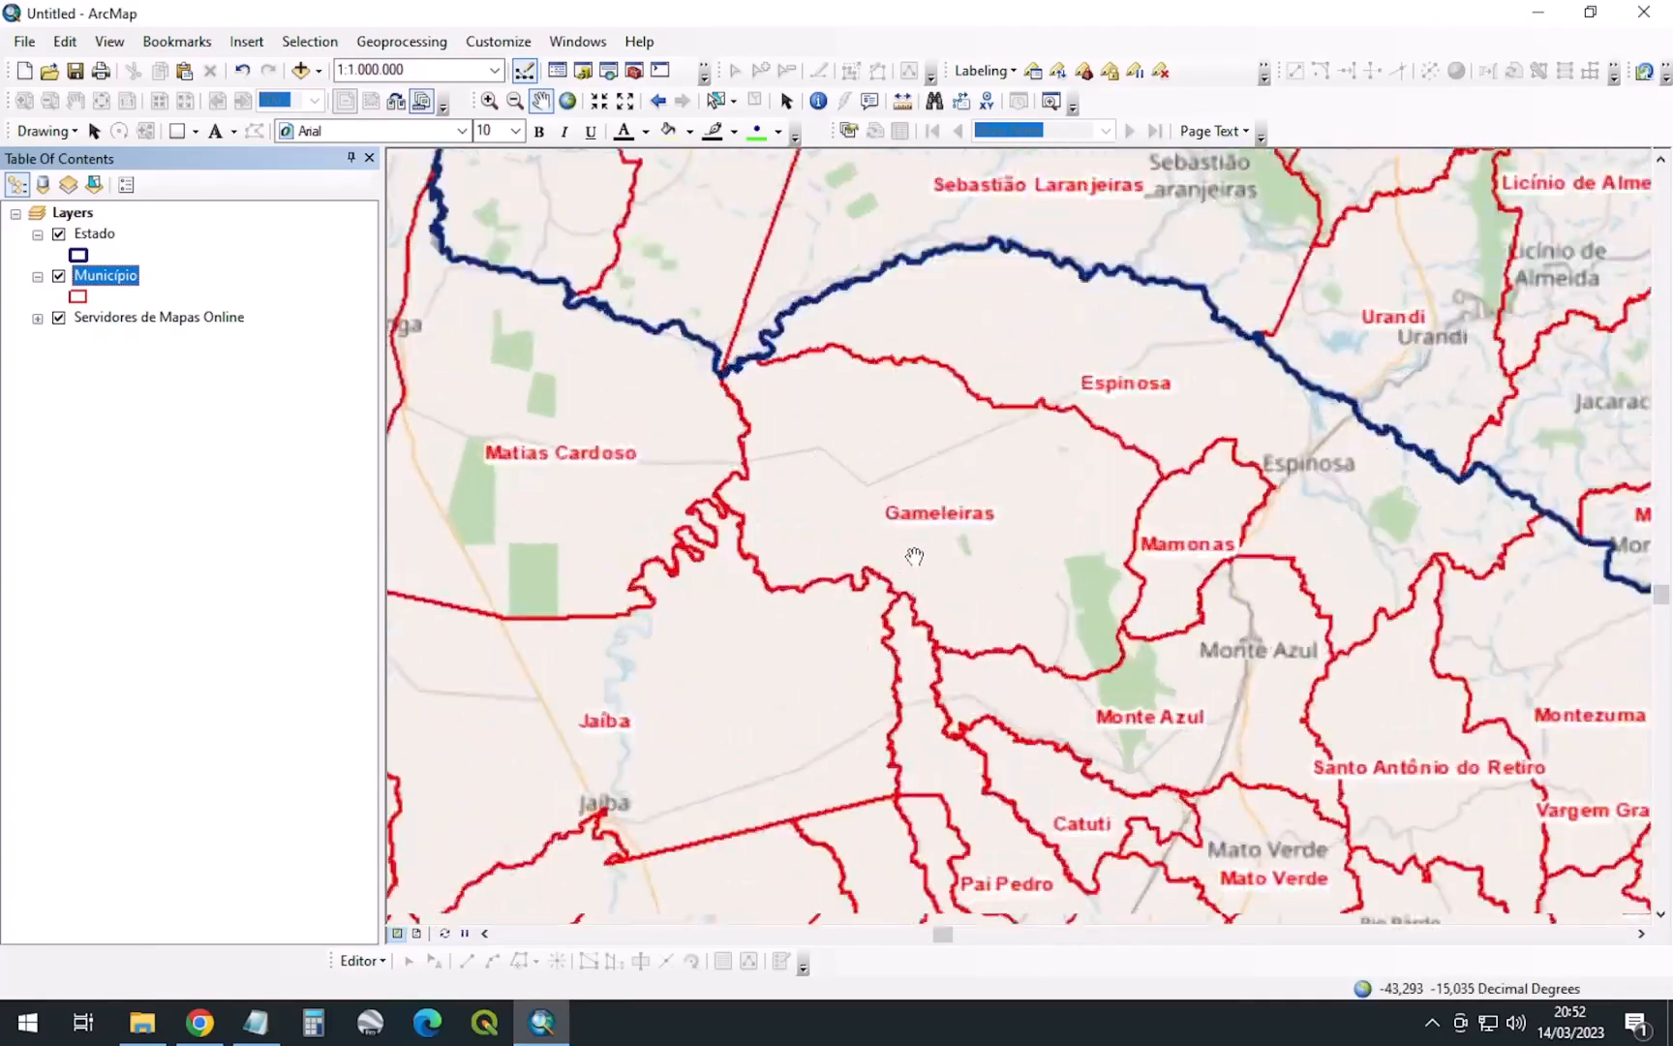
pyautogui.scroll(4, 914, 556)
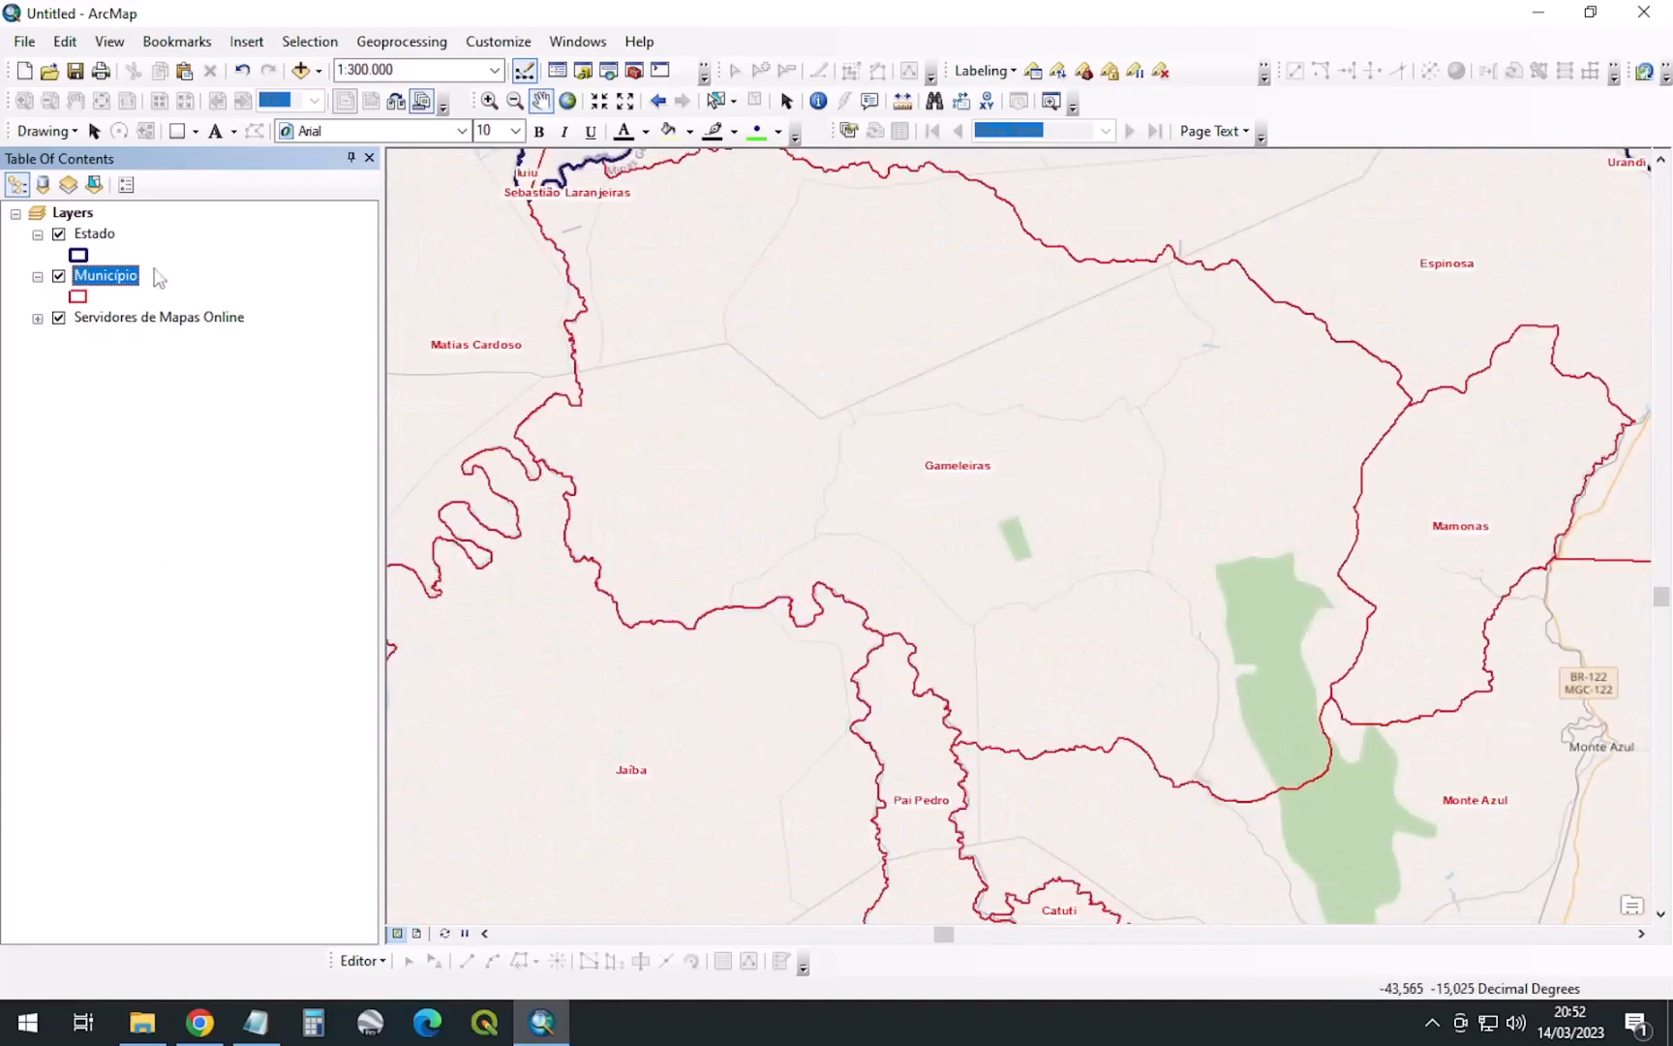
pyautogui.click(101, 238)
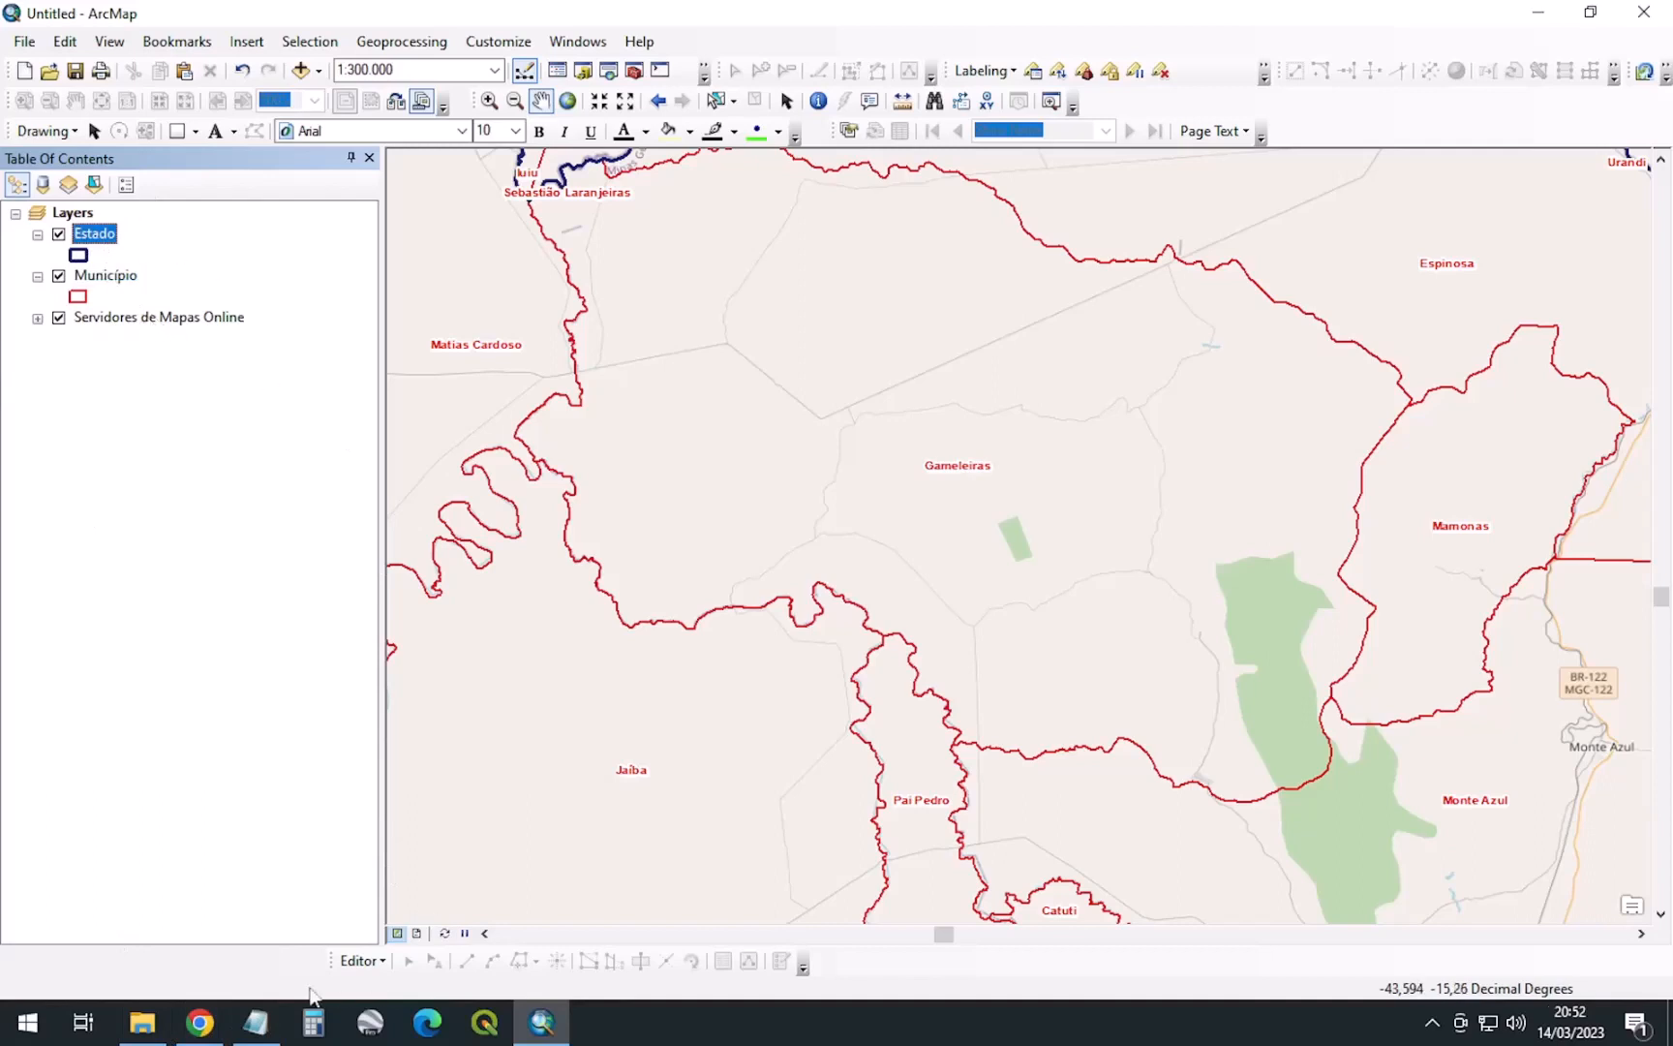
pyautogui.moveTo(181, 1024)
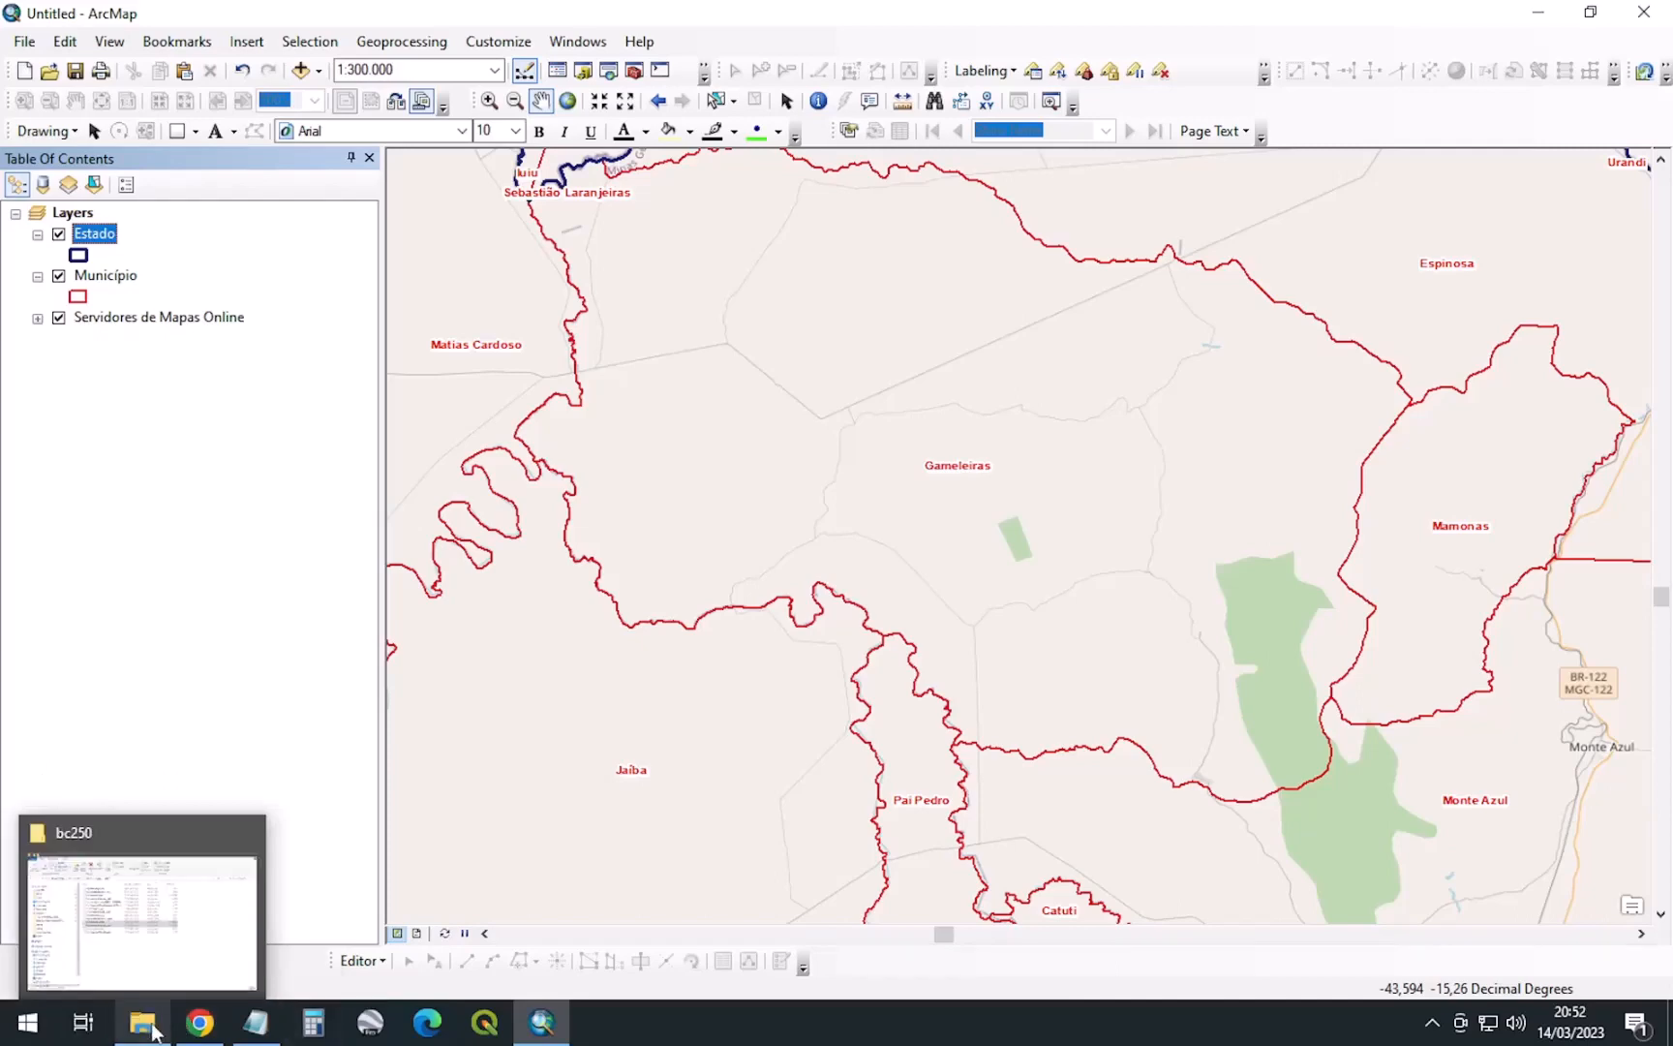
pyautogui.click(142, 1022)
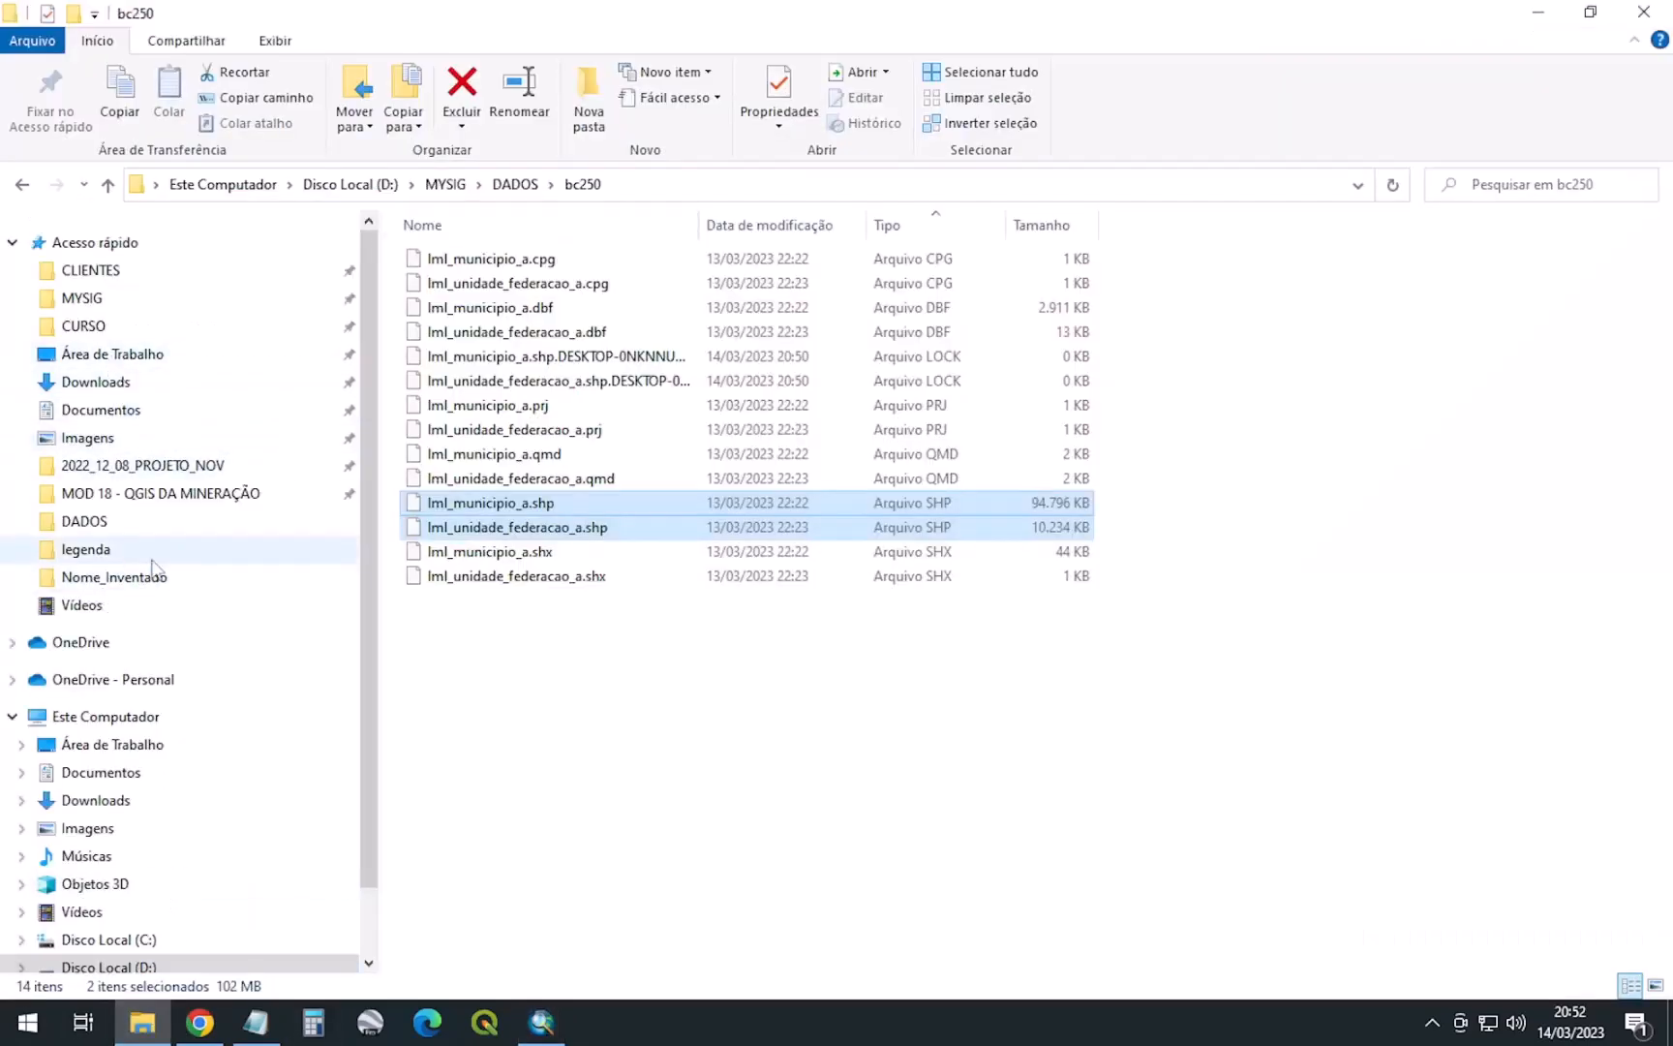
pyautogui.click(85, 272)
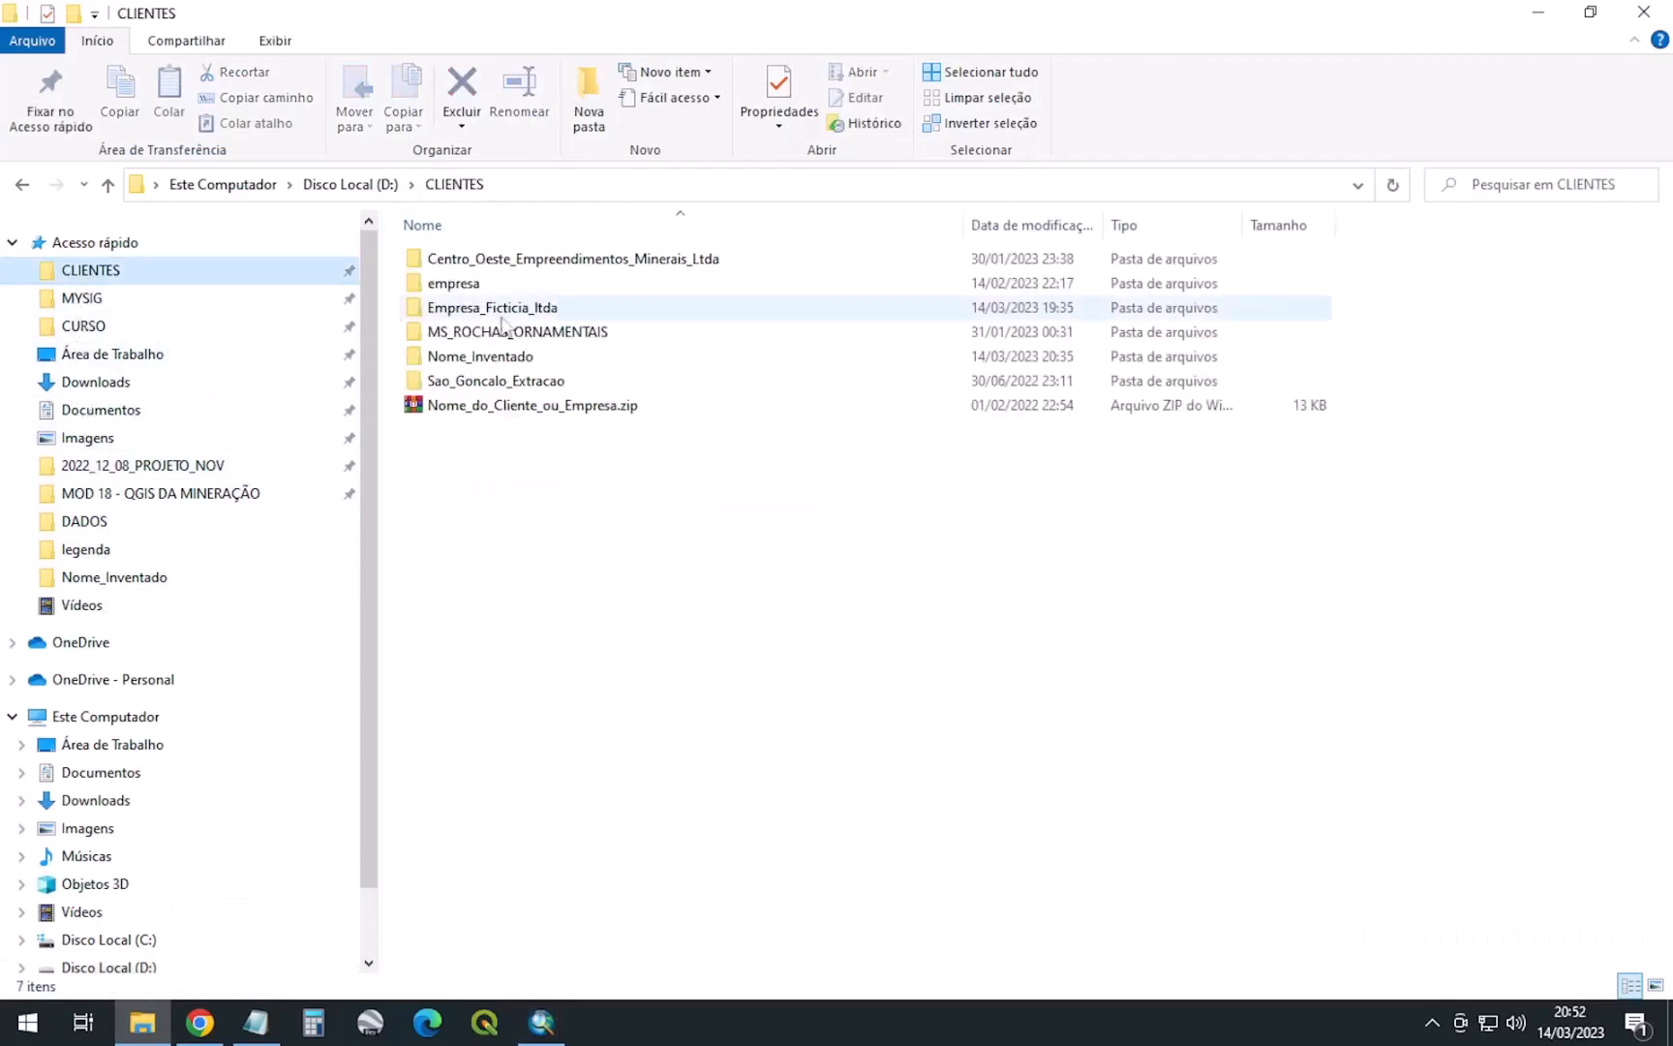
pyautogui.doubleClick(490, 357)
pyautogui.doubleClick(455, 260)
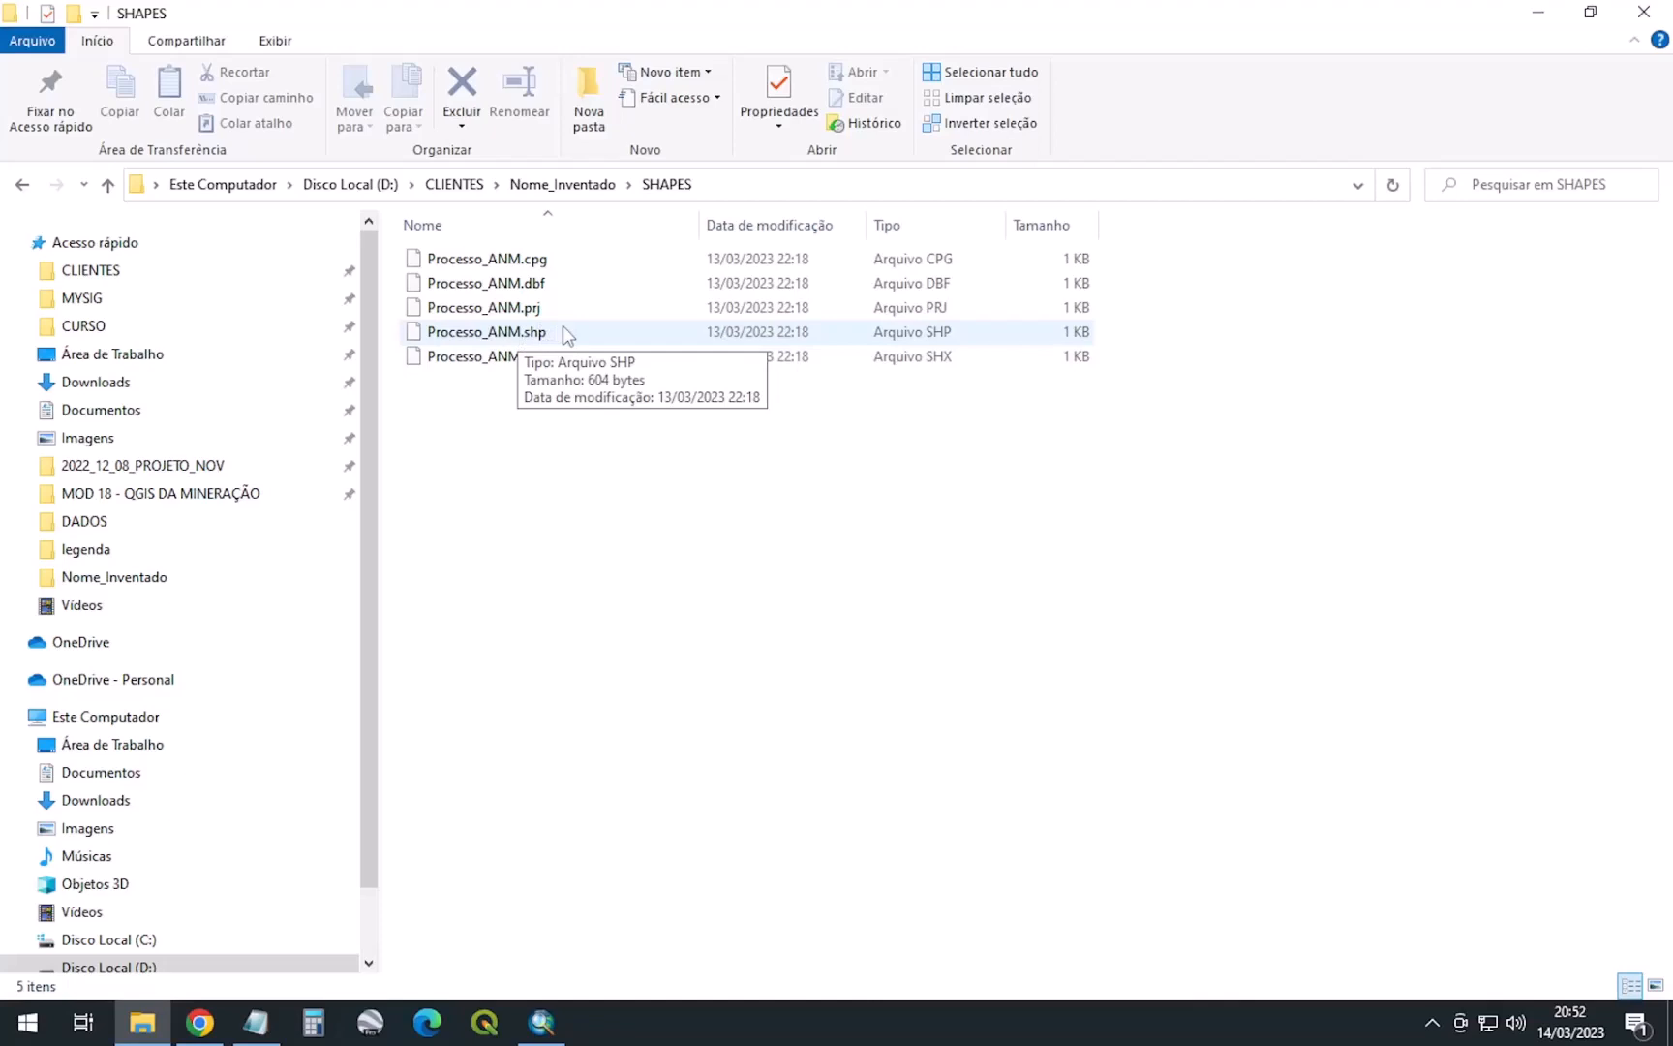
pyautogui.click(585, 185)
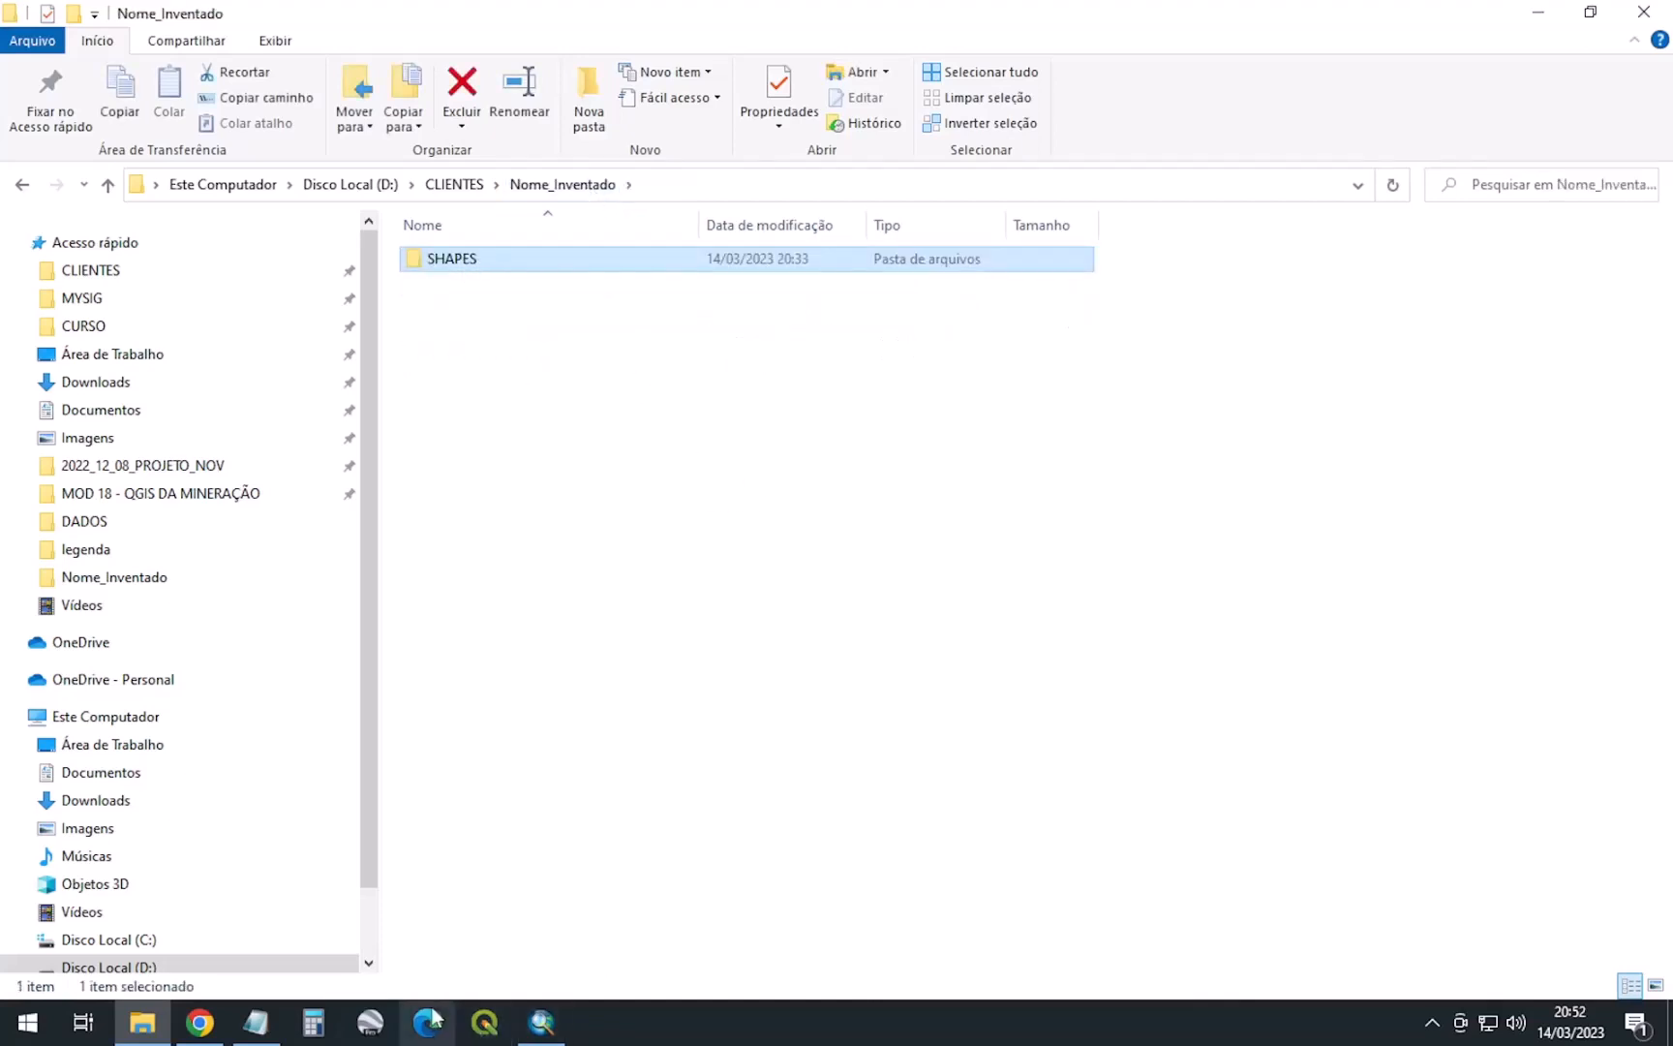
pyautogui.click(541, 1021)
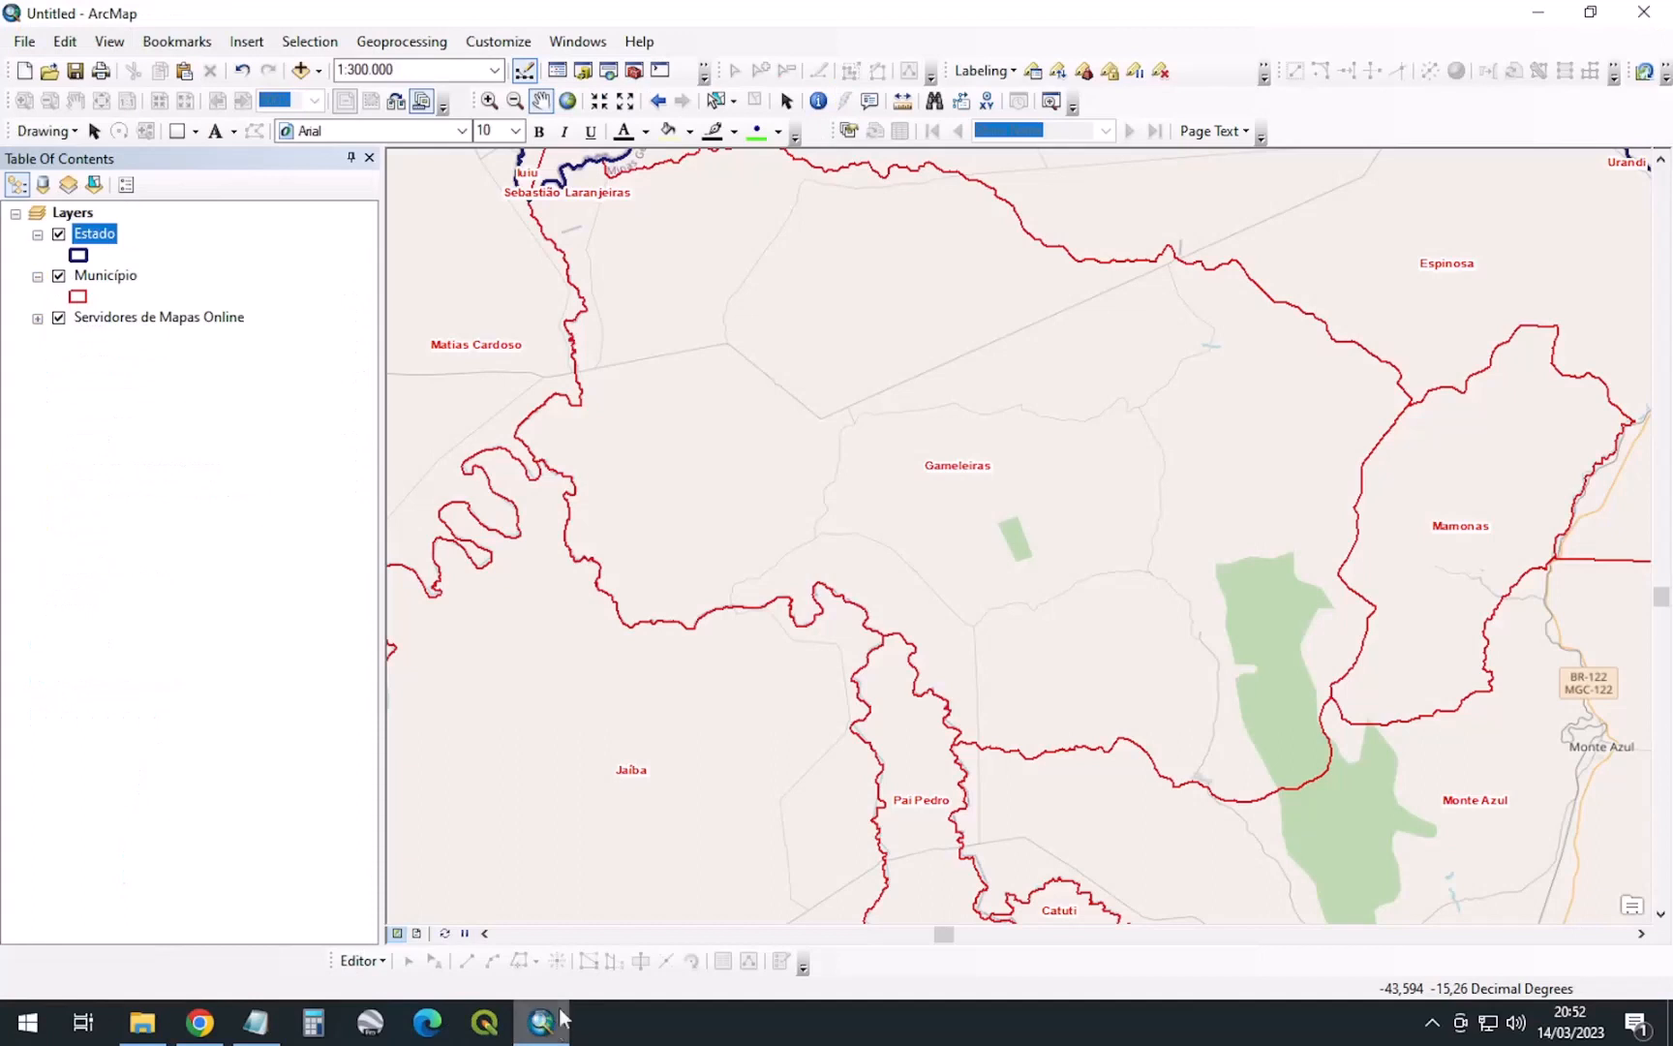
# Save the map document as Planta_de_Situacao.mxd in D:\CLIENTES\Nome_Inventado
pyautogui.click(74, 70)
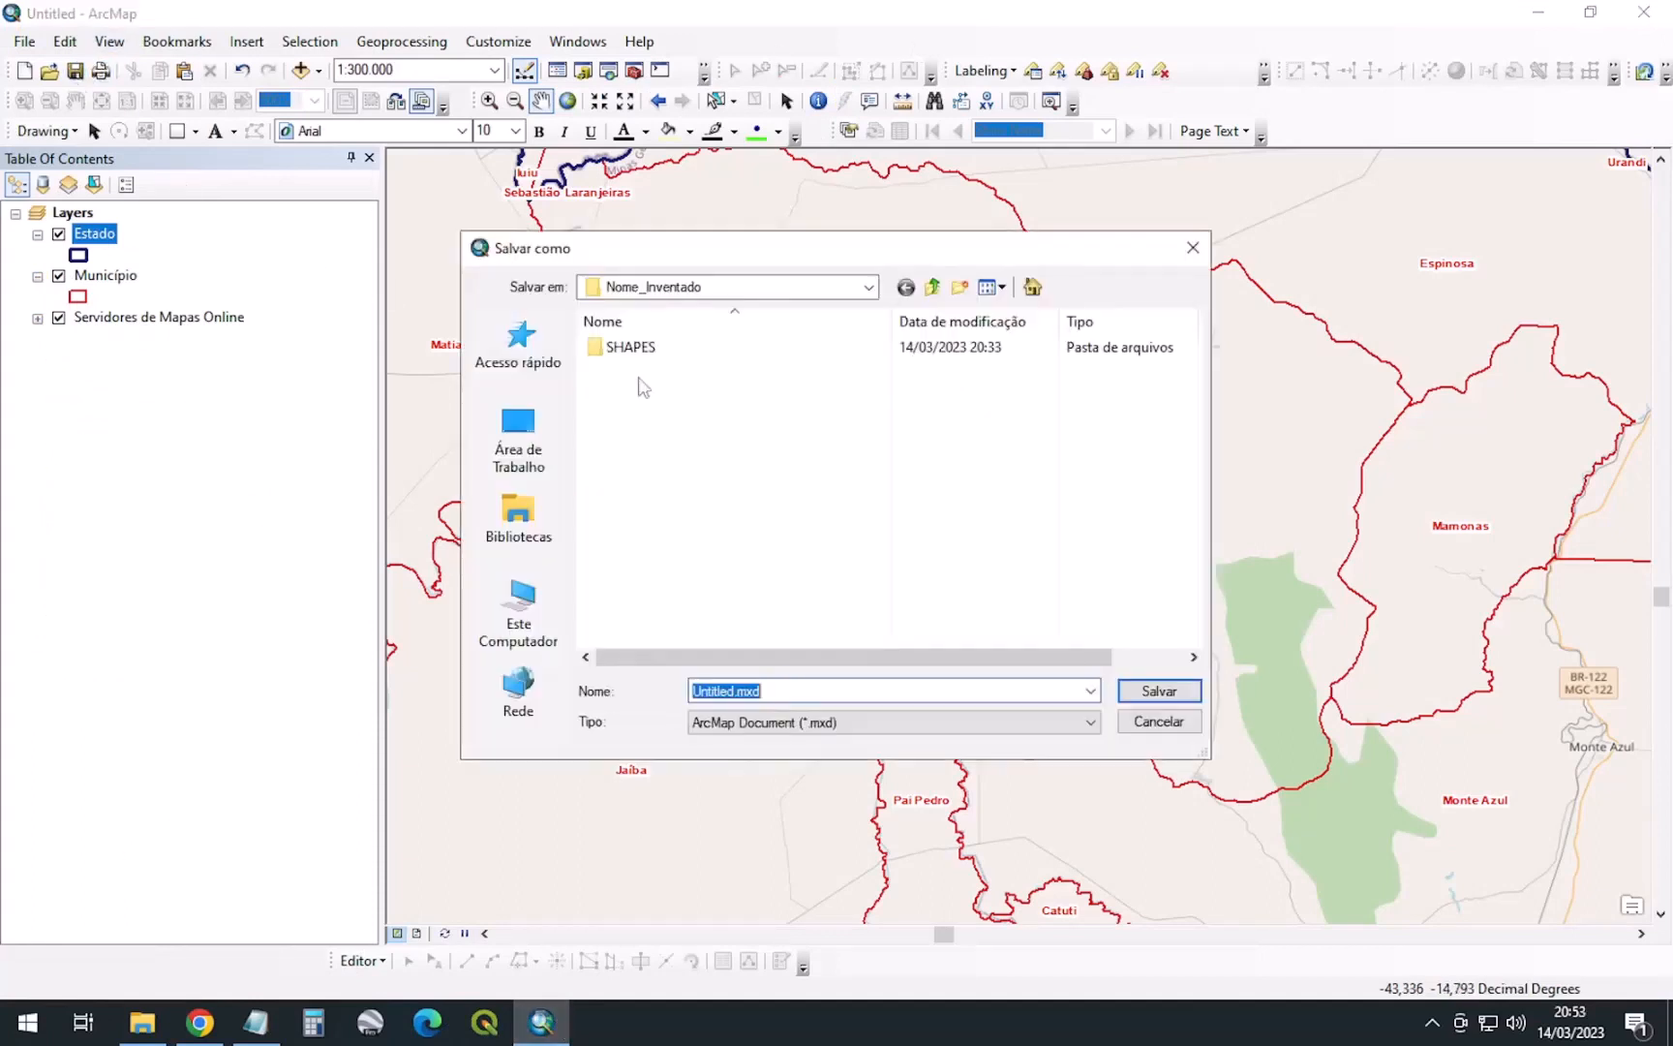
pyautogui.click(784, 288)
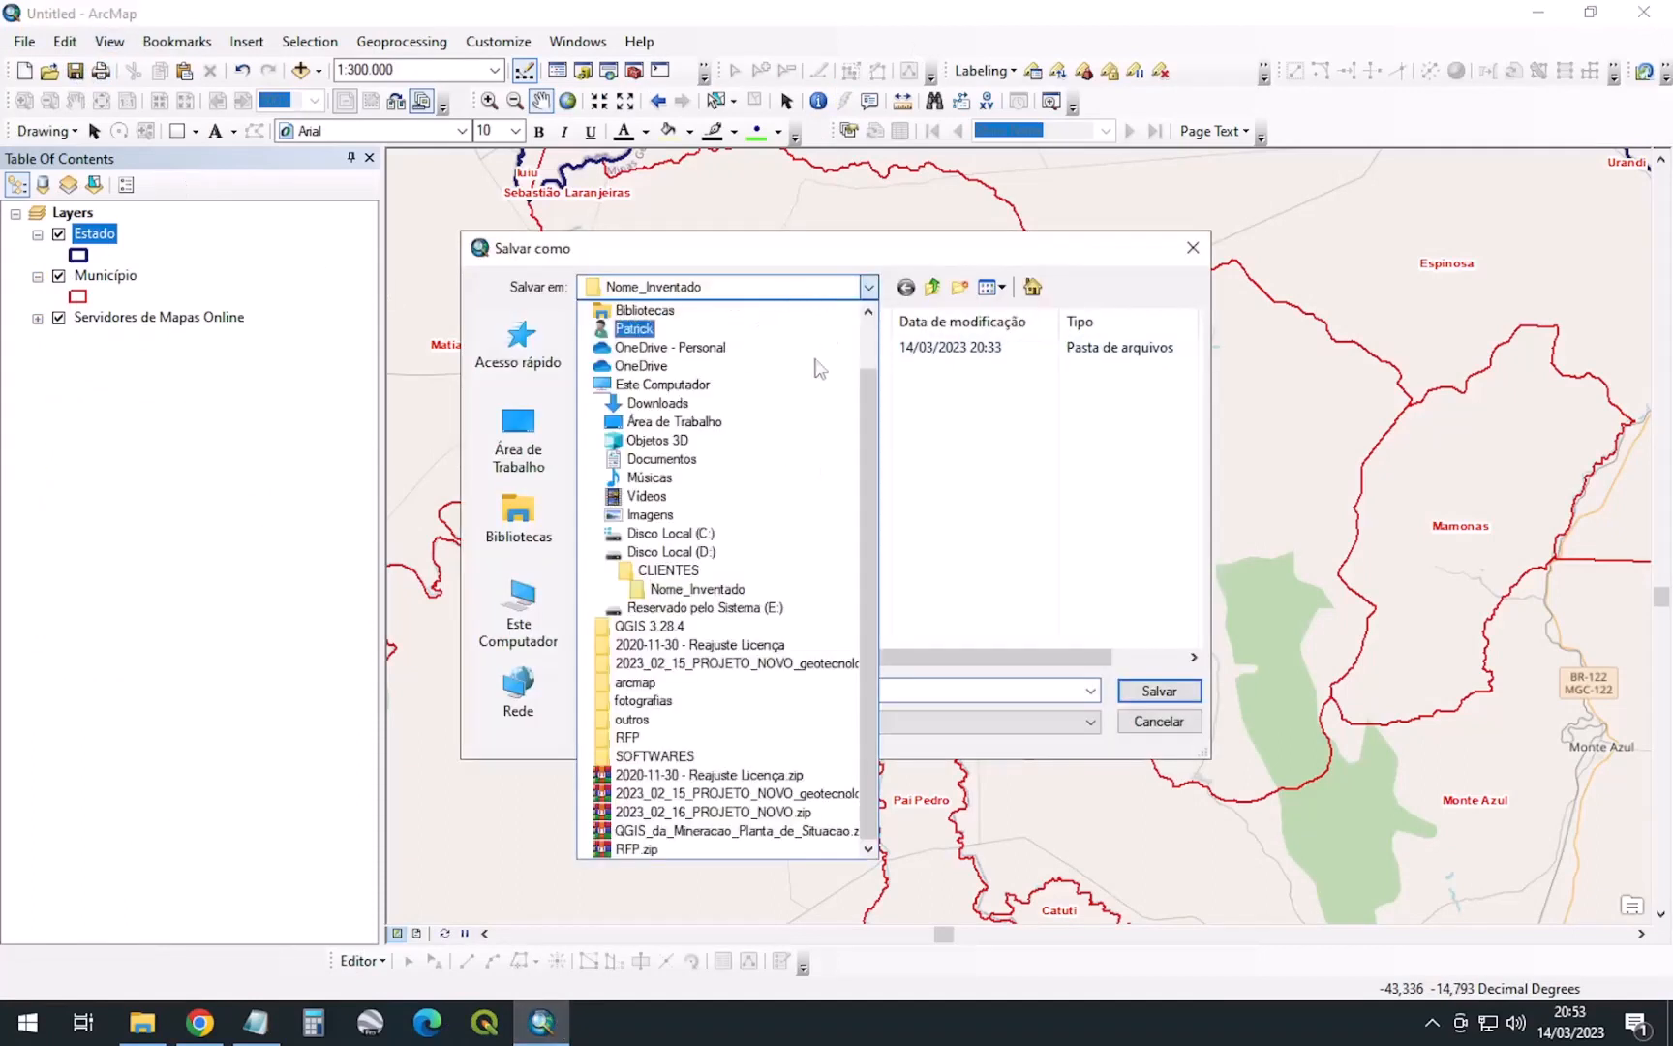
pyautogui.click(675, 590)
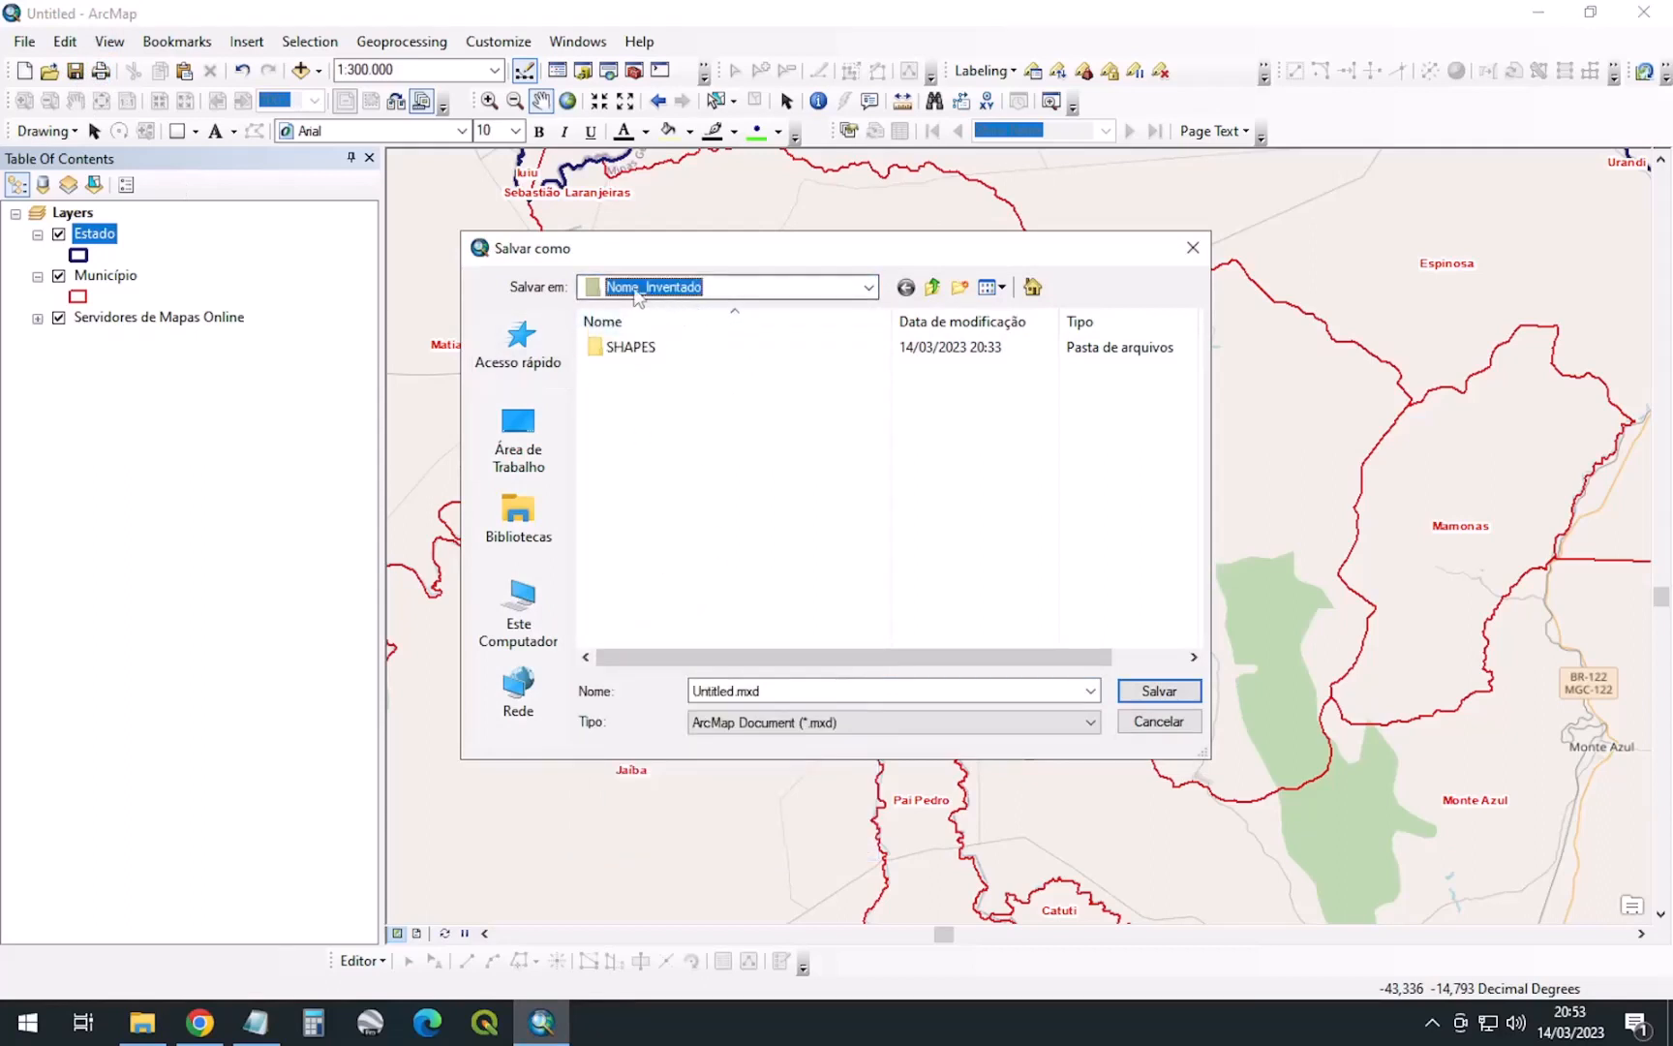
pyautogui.click(662, 350)
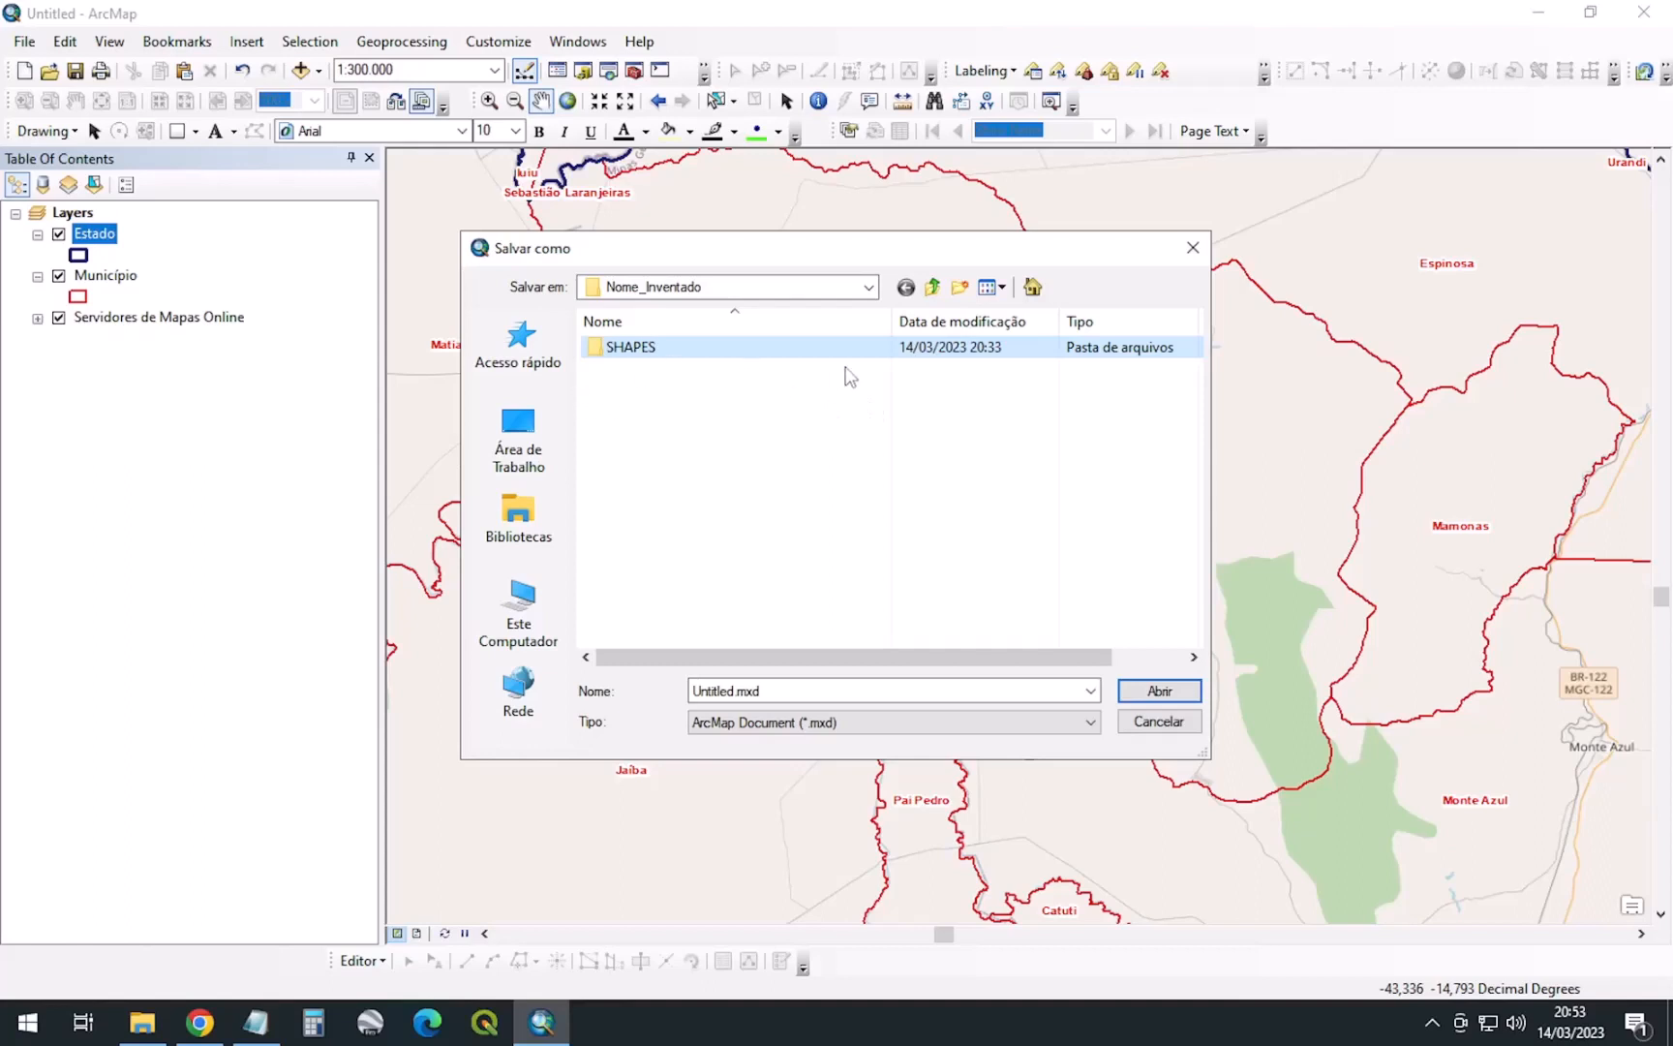
pyautogui.click(770, 455)
pyautogui.click(766, 686)
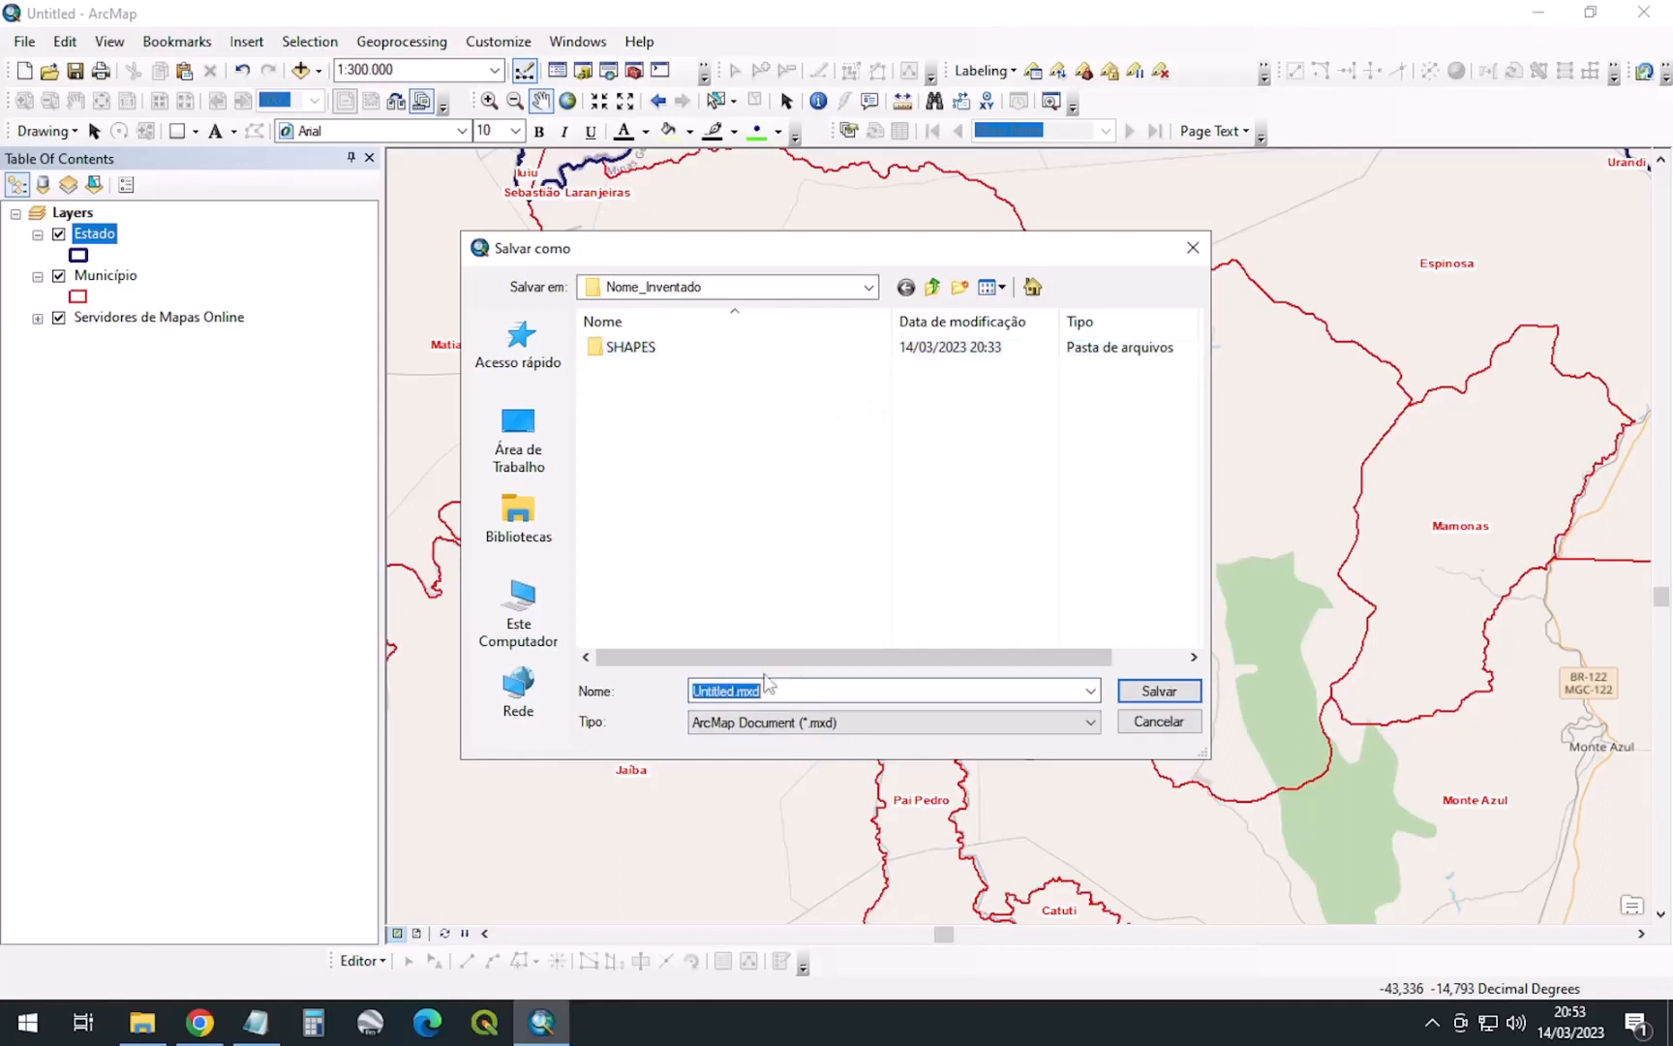
pyautogui.write('Planta_de_Situacao')
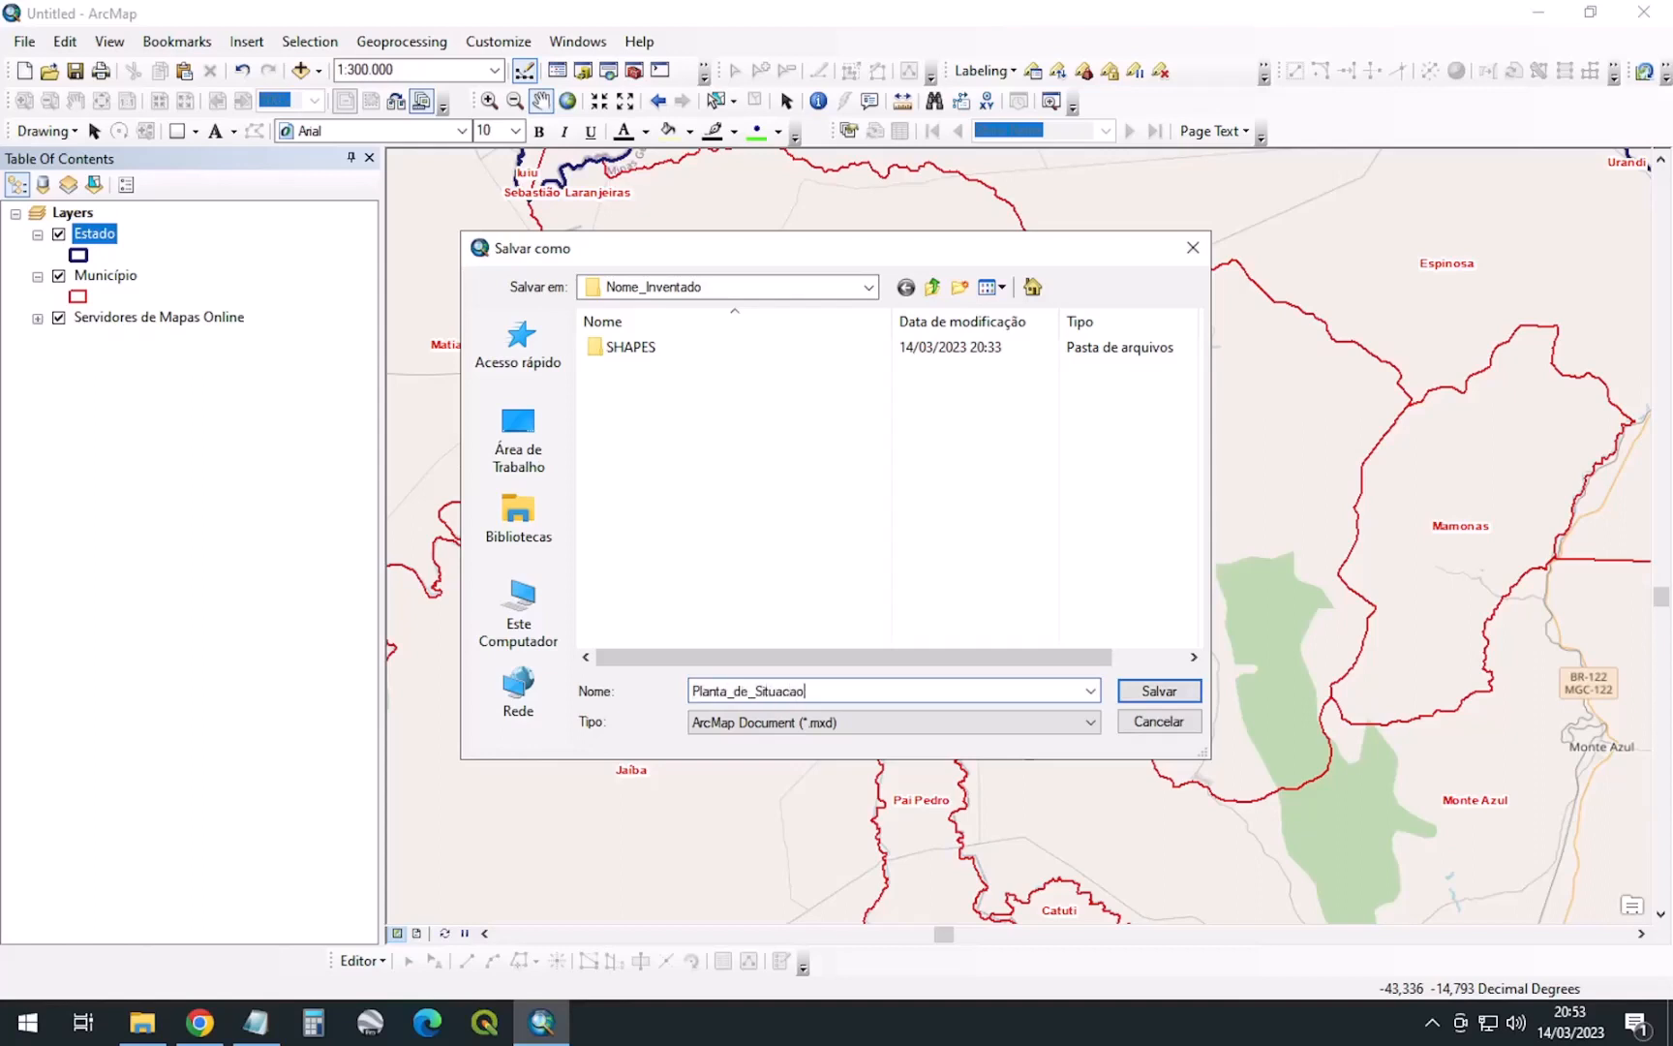
pyautogui.click(1159, 691)
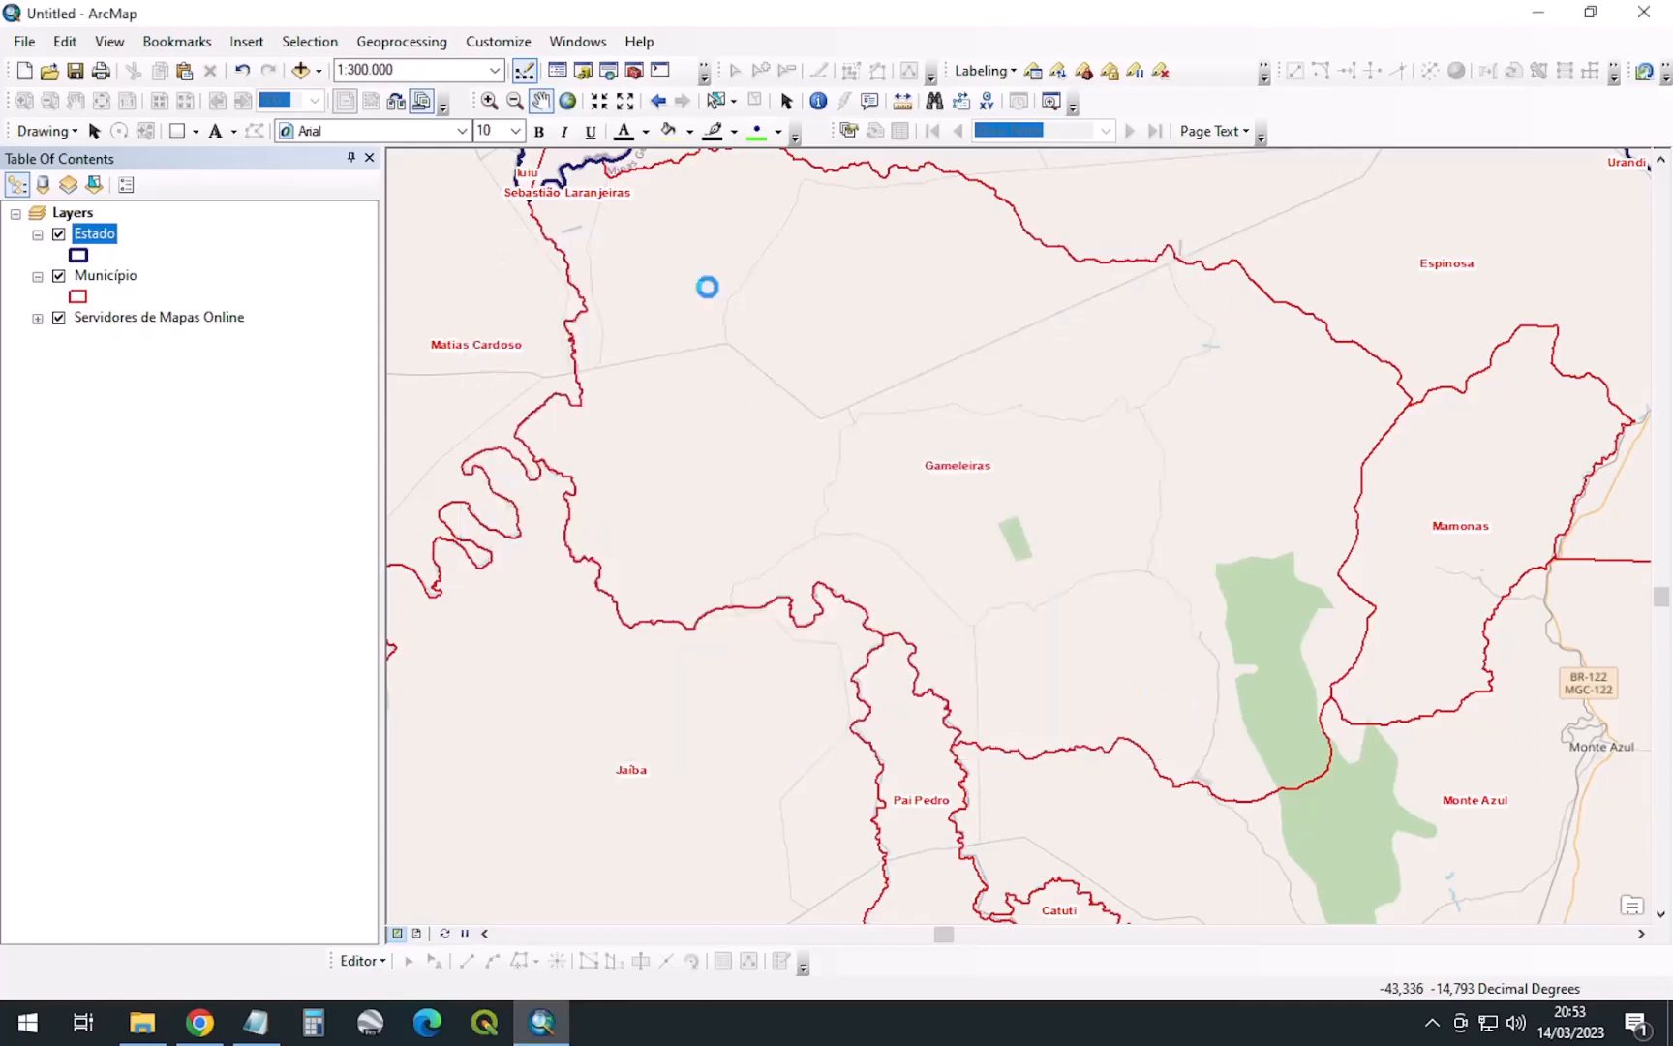
# Verify the saved .mxd in Explorer and glance at Map Document Properties without changes
pyautogui.click(142, 1022)
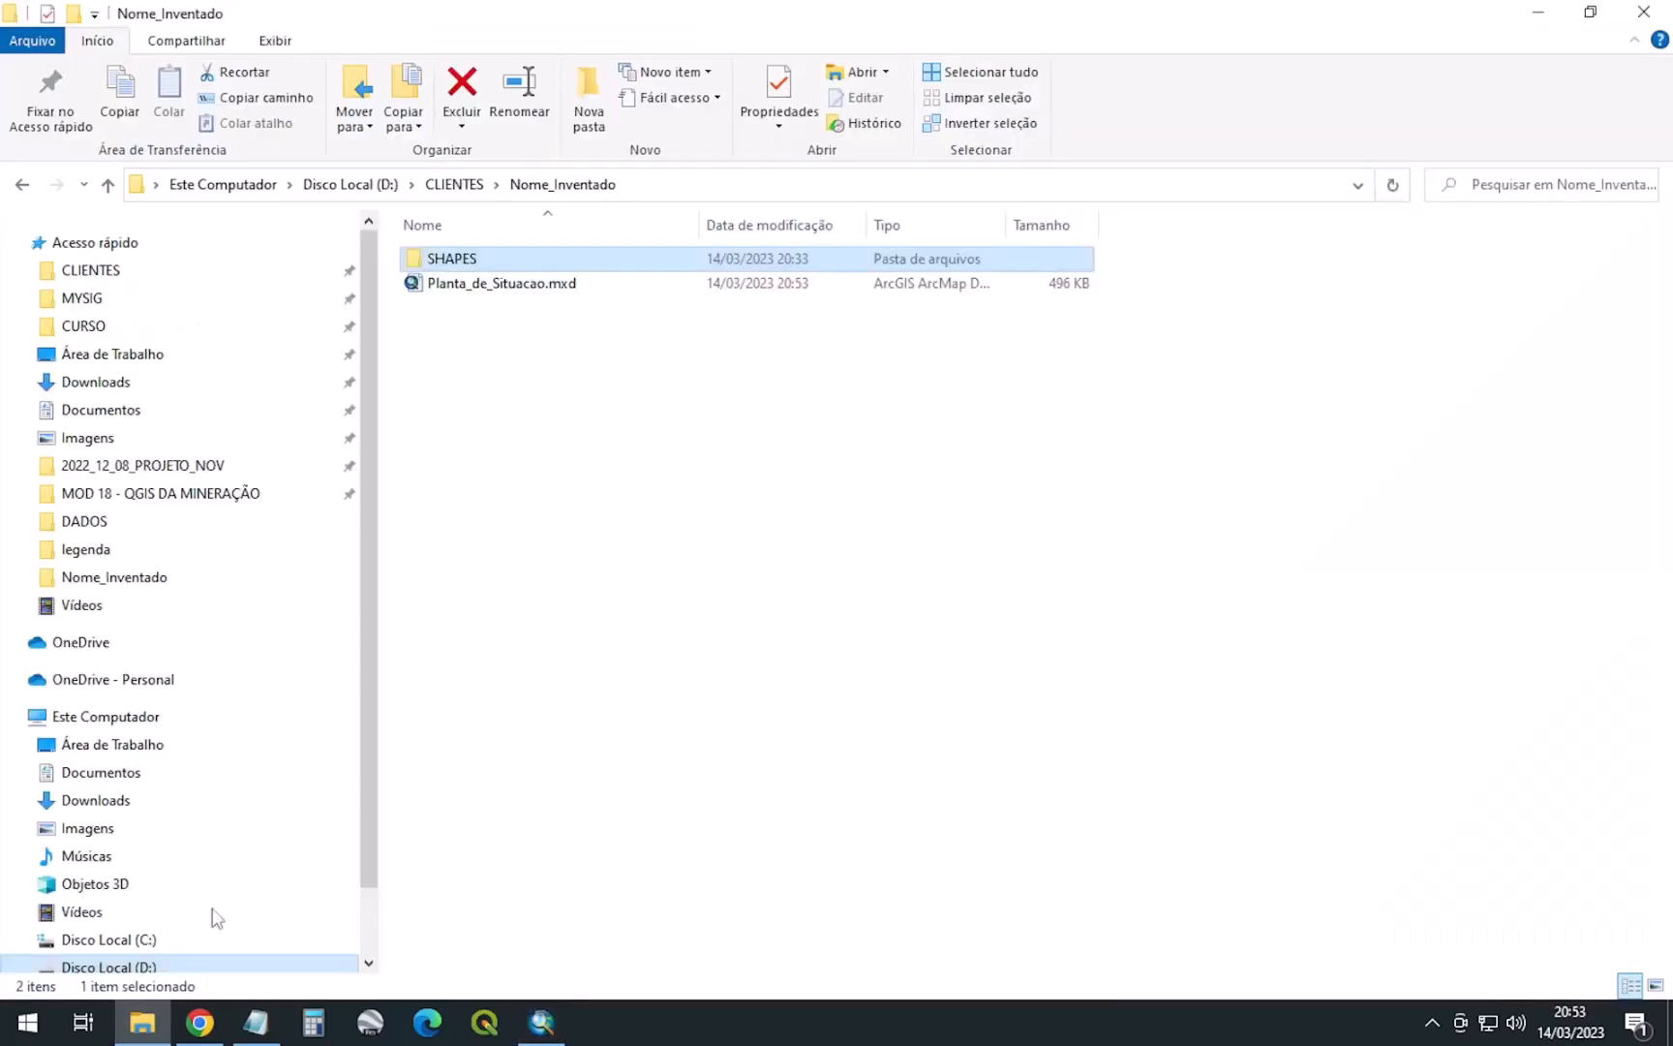
pyautogui.click(529, 286)
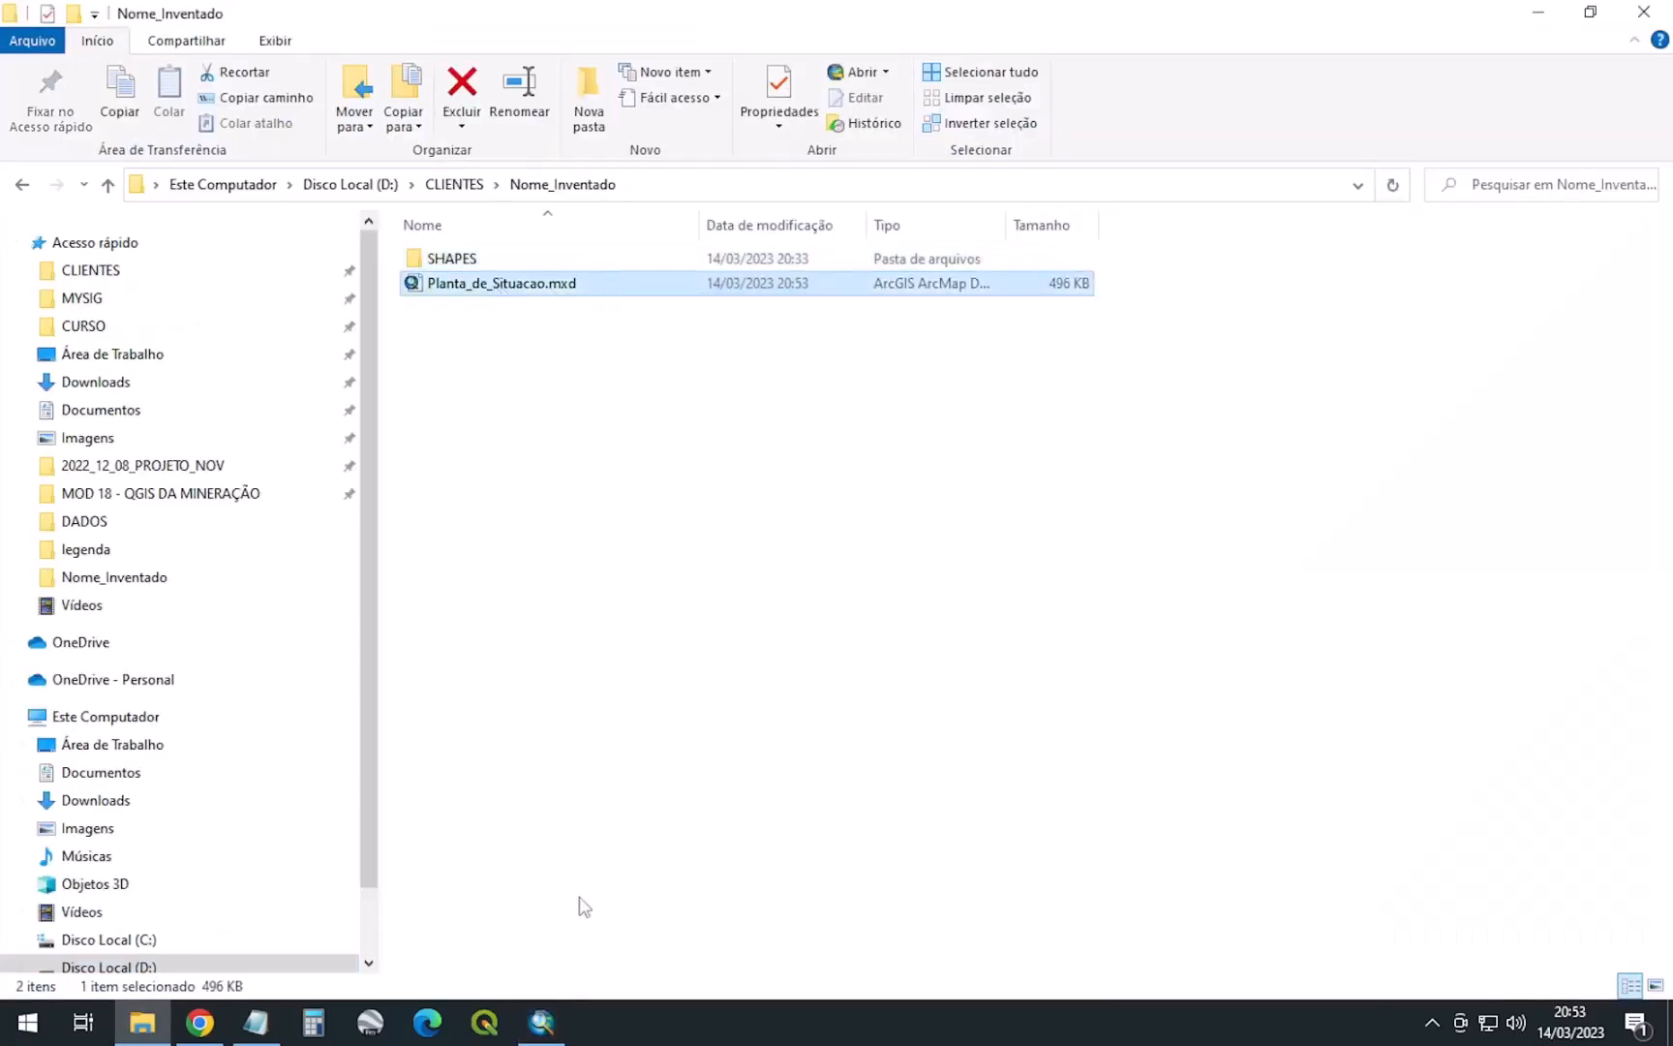
pyautogui.click(552, 1026)
pyautogui.click(24, 41)
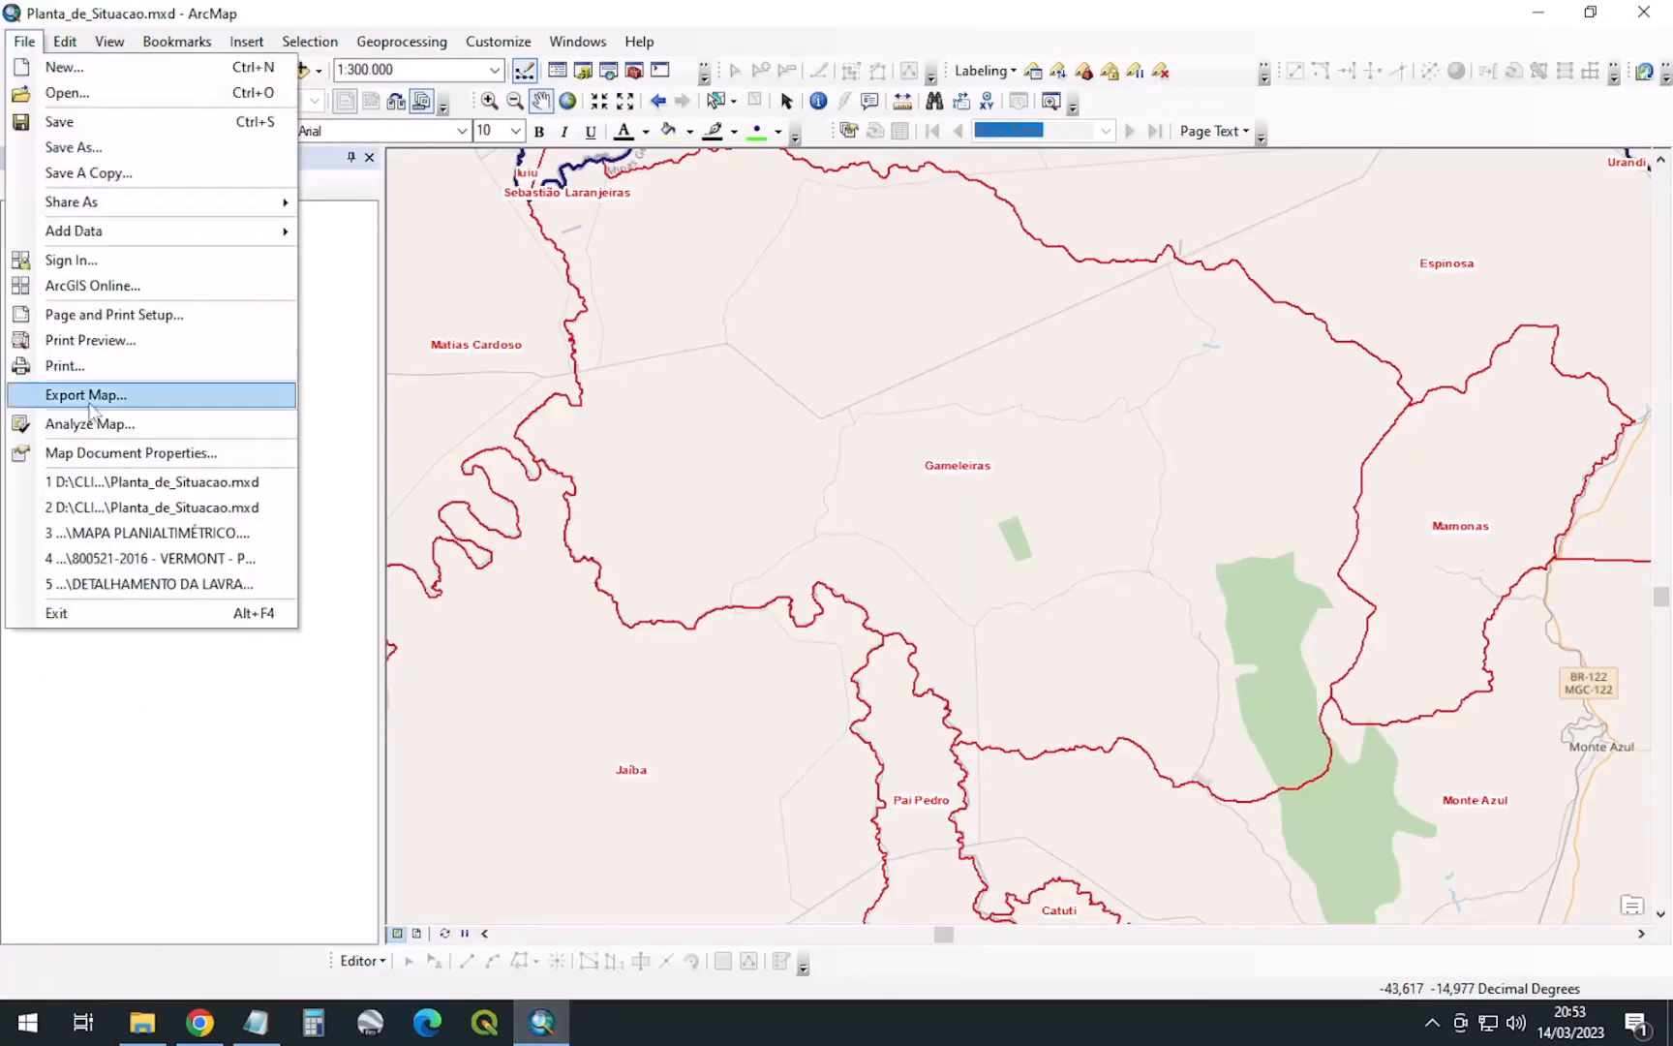
pyautogui.click(114, 452)
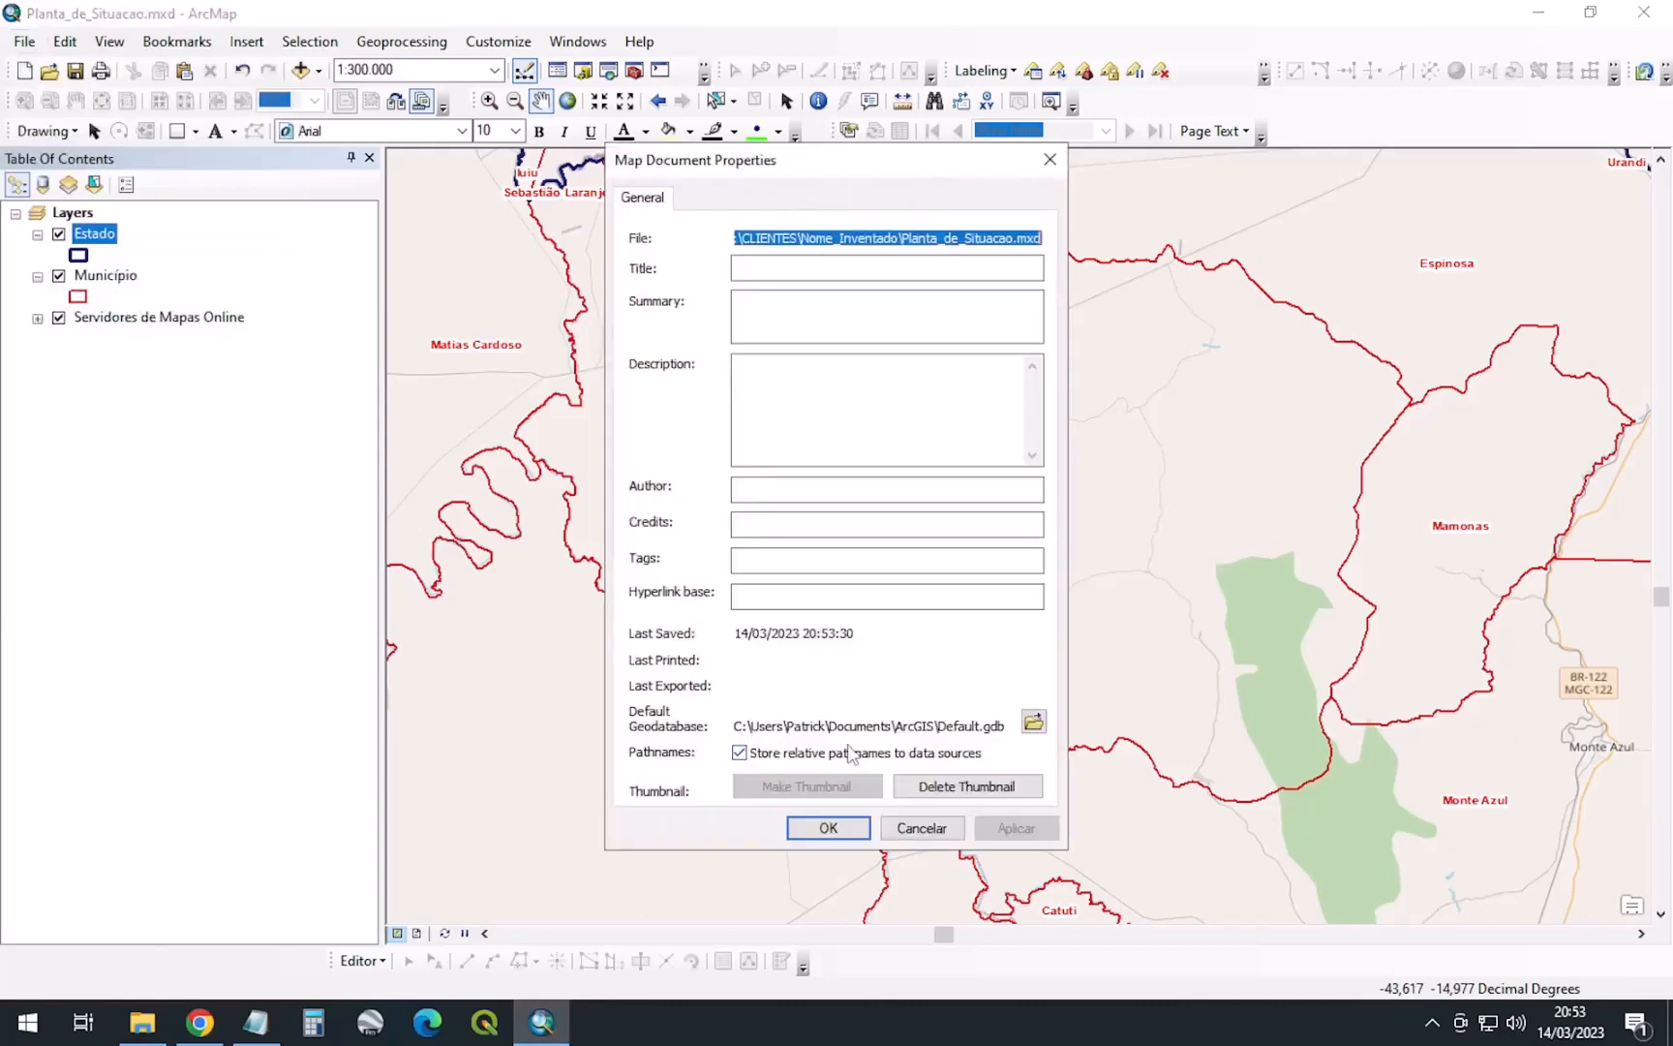
pyautogui.click(928, 831)
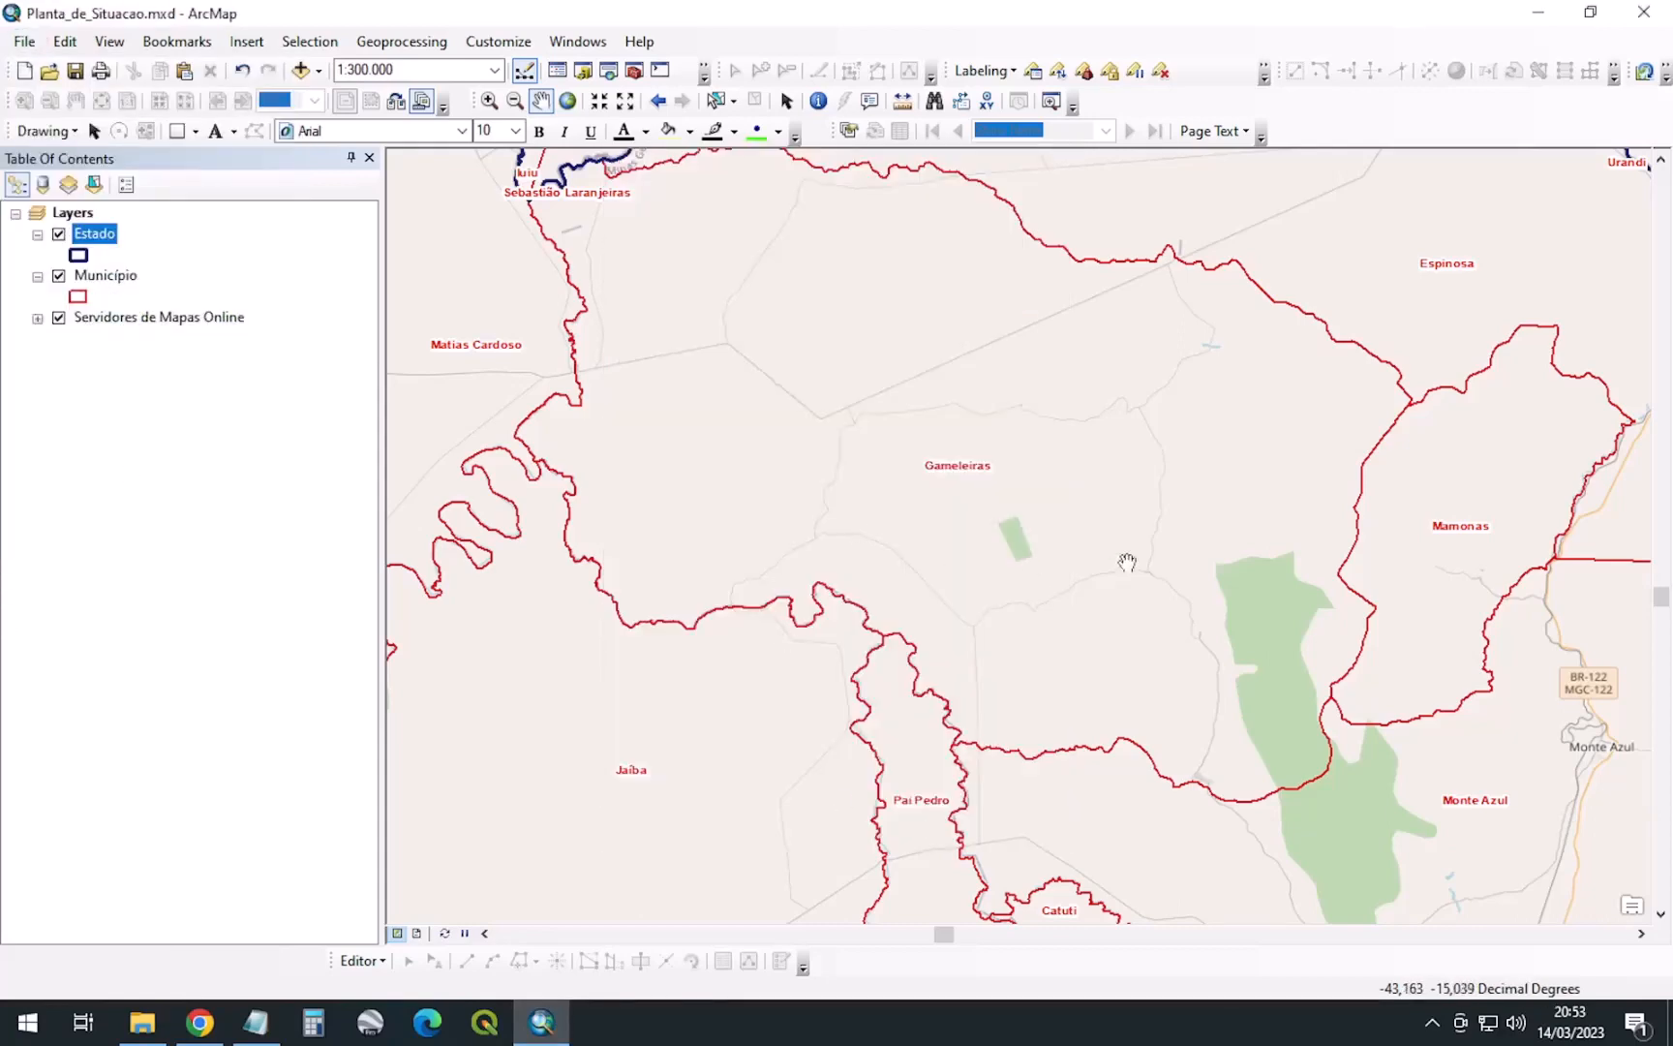
pyautogui.hotkey('alt', 'Tab')
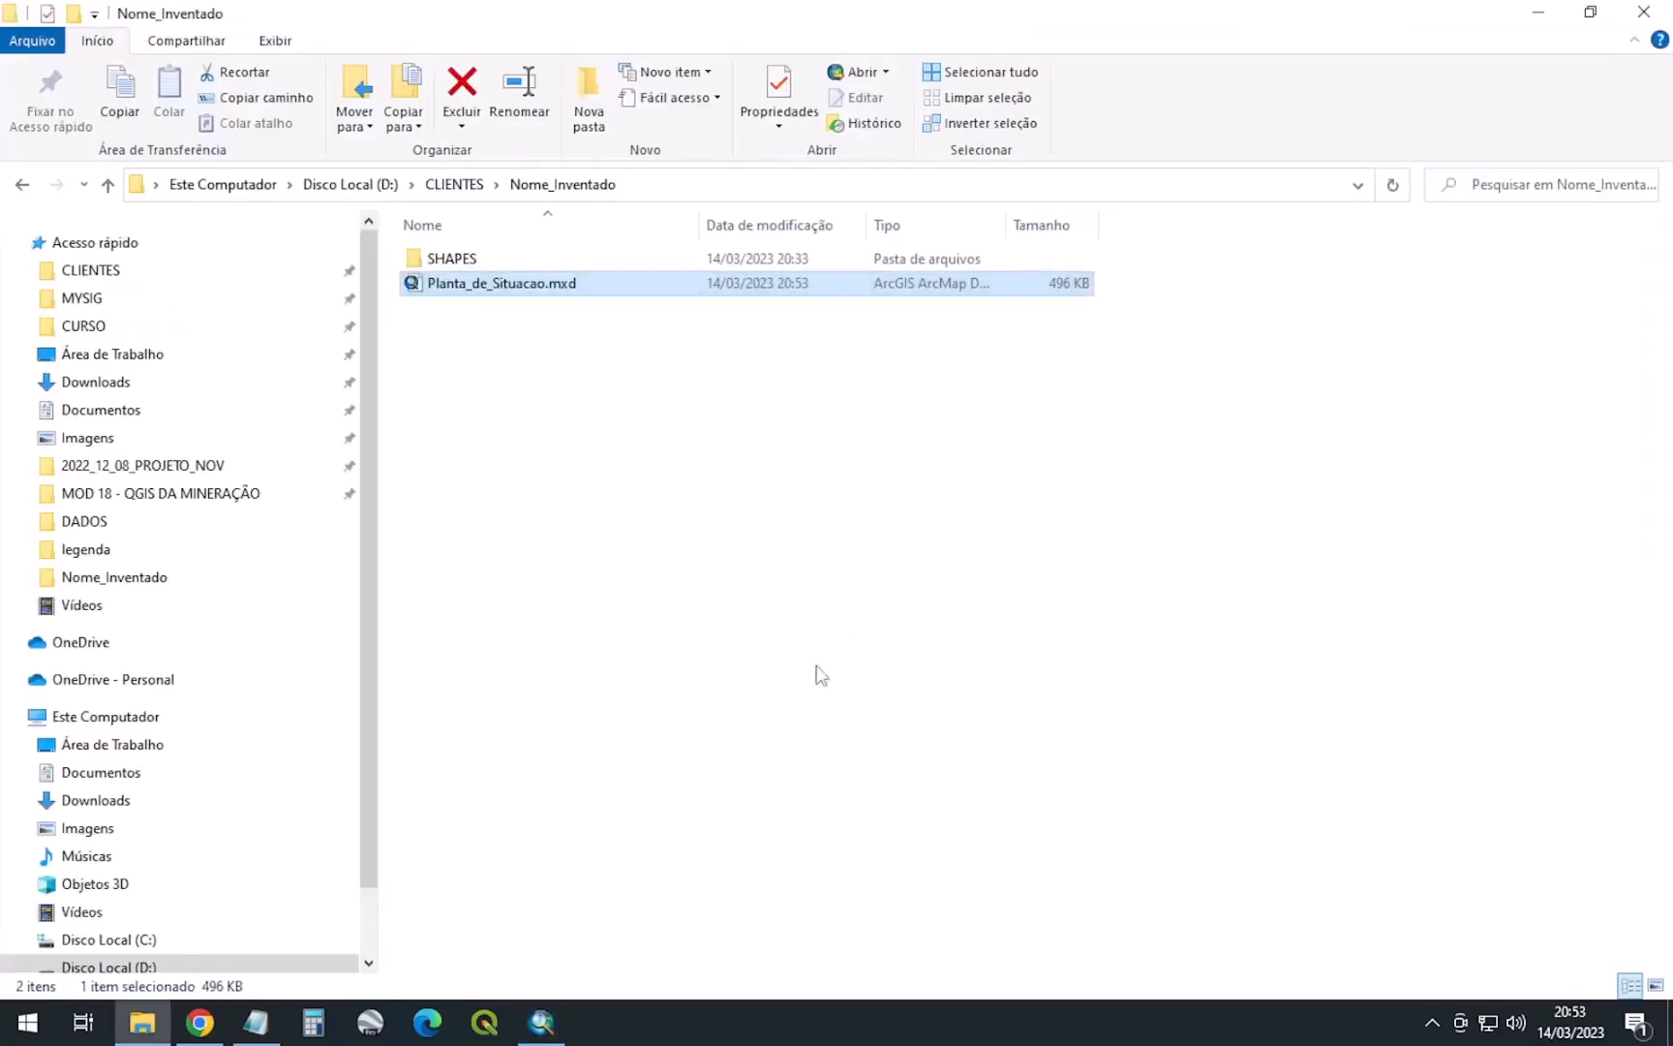
# Drag Processo_ANM.shp from the SHAPES folder onto ArcMap's map as a new layer
pyautogui.doubleClick(447, 258)
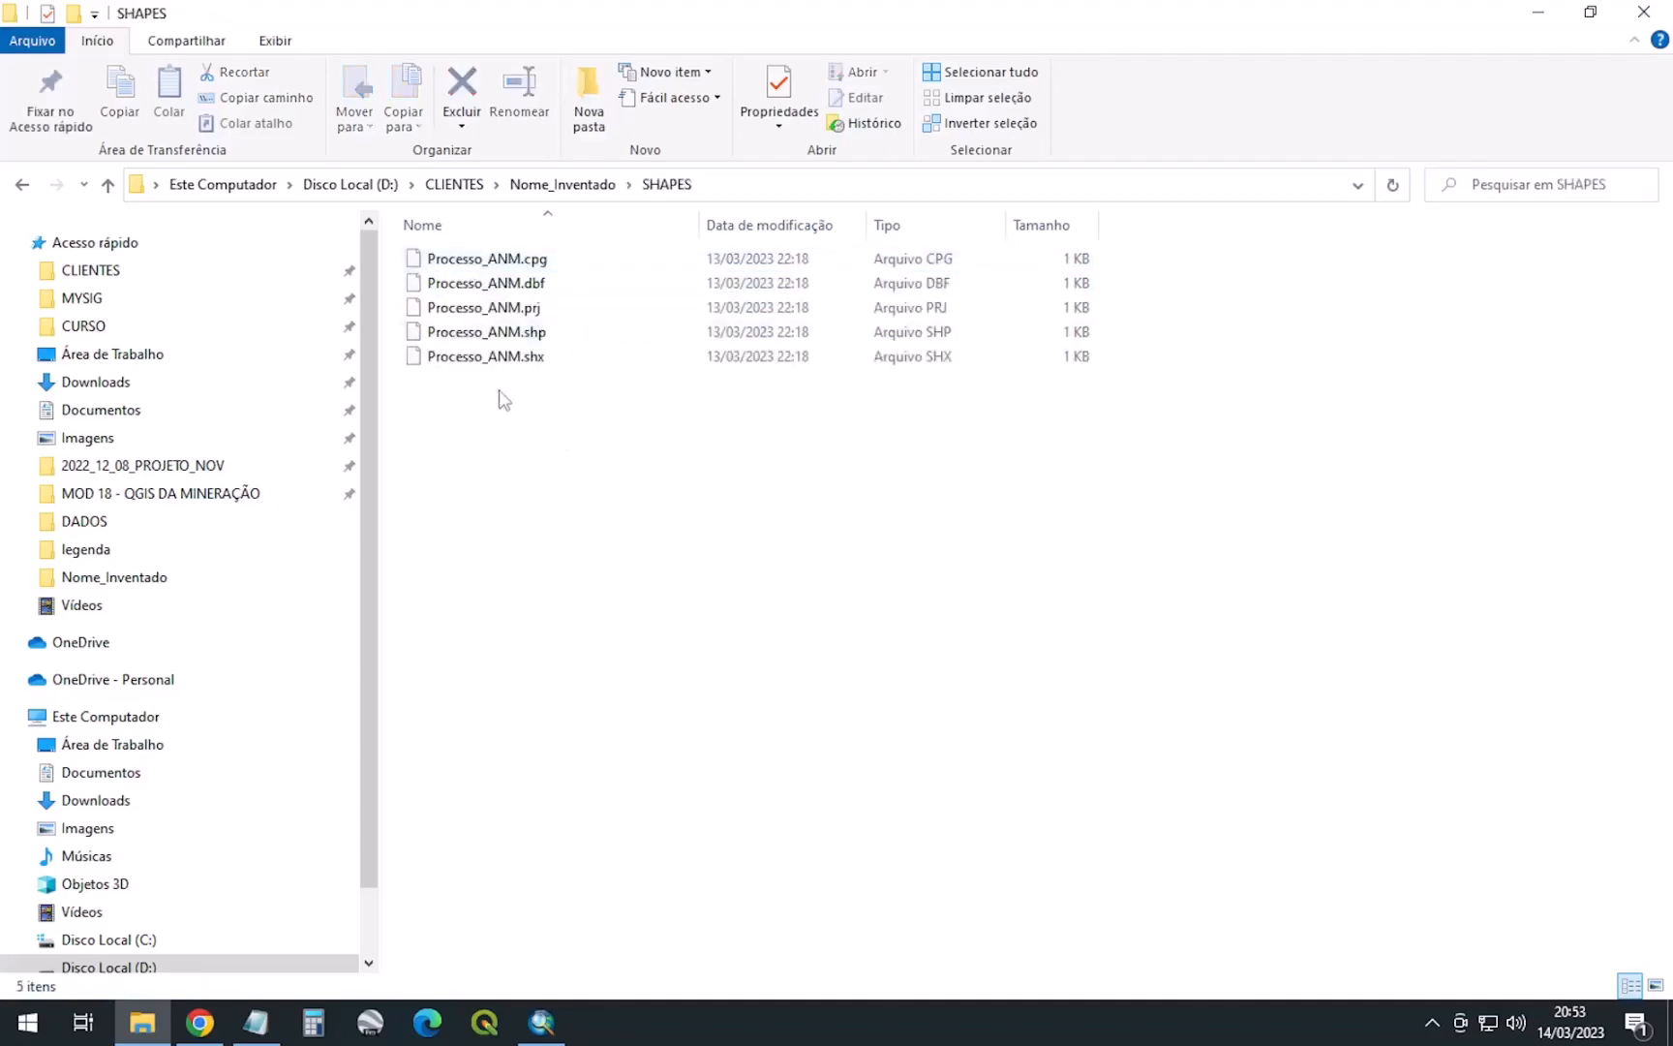
pyautogui.click(21, 185)
pyautogui.hotkey('alt', 'Tab')
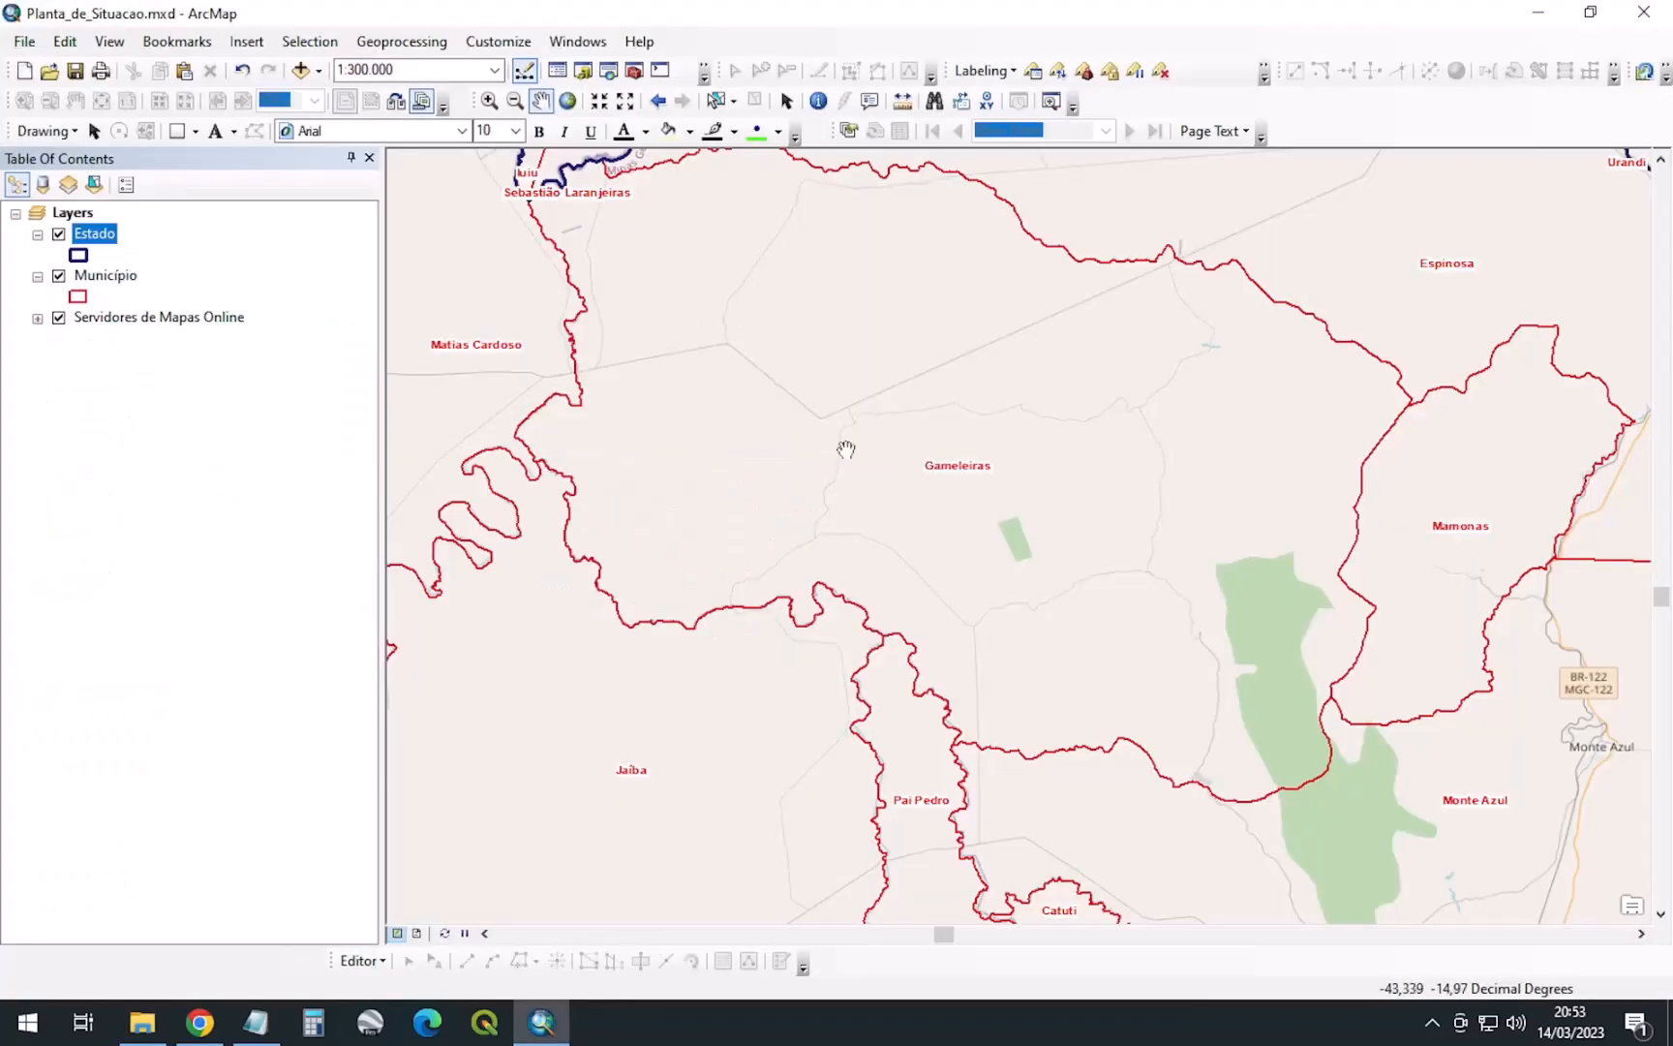
pyautogui.click(143, 1021)
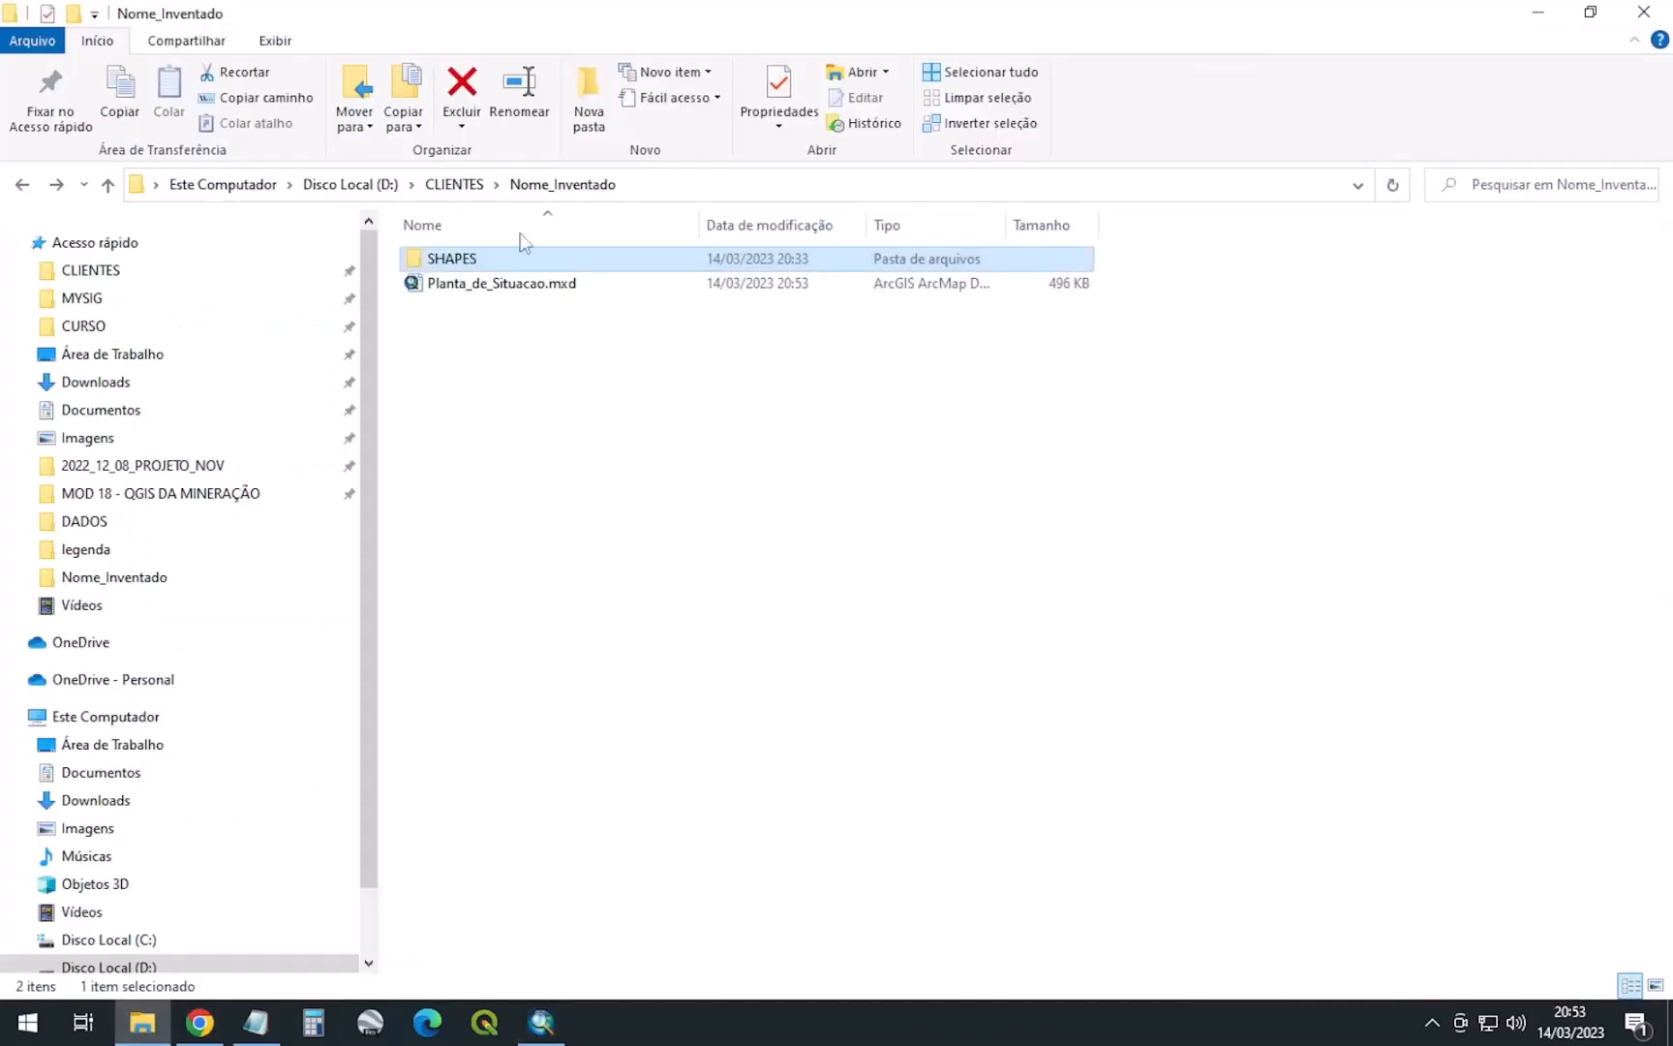
pyautogui.doubleClick(474, 259)
pyautogui.click(586, 335)
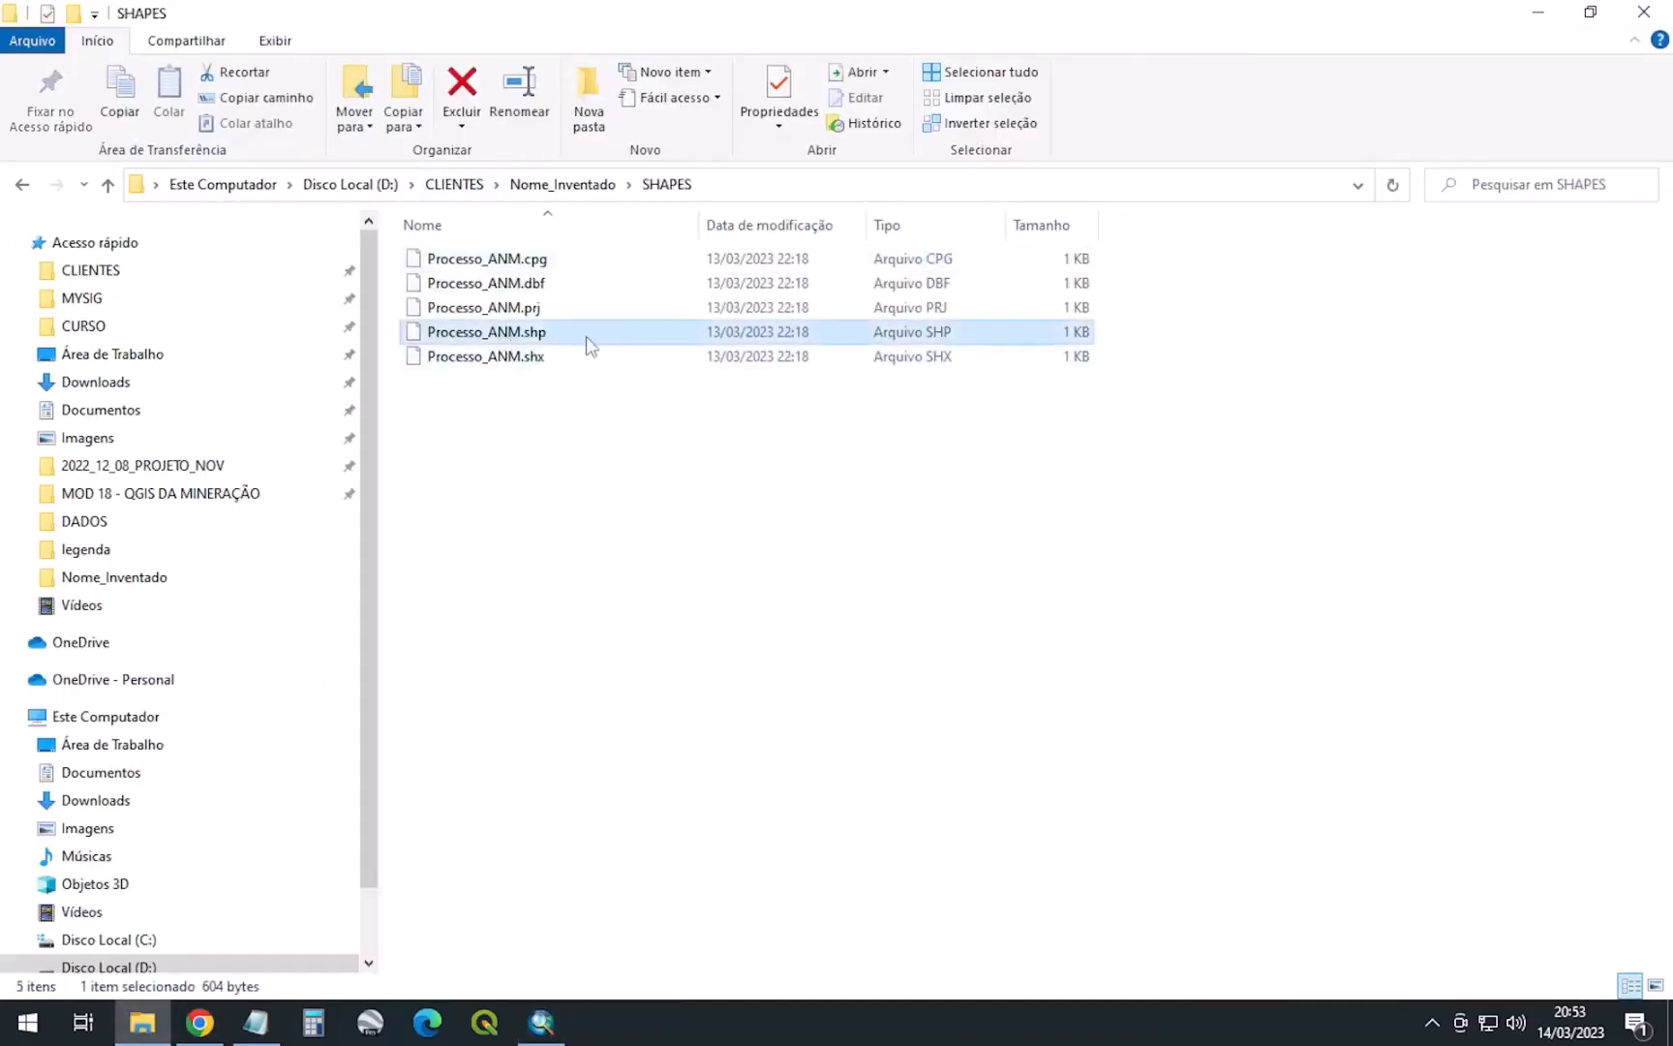
pyautogui.moveTo(520, 341); pyautogui.dragTo(811, 449)
pyautogui.hotkey('alt', 'Tab')
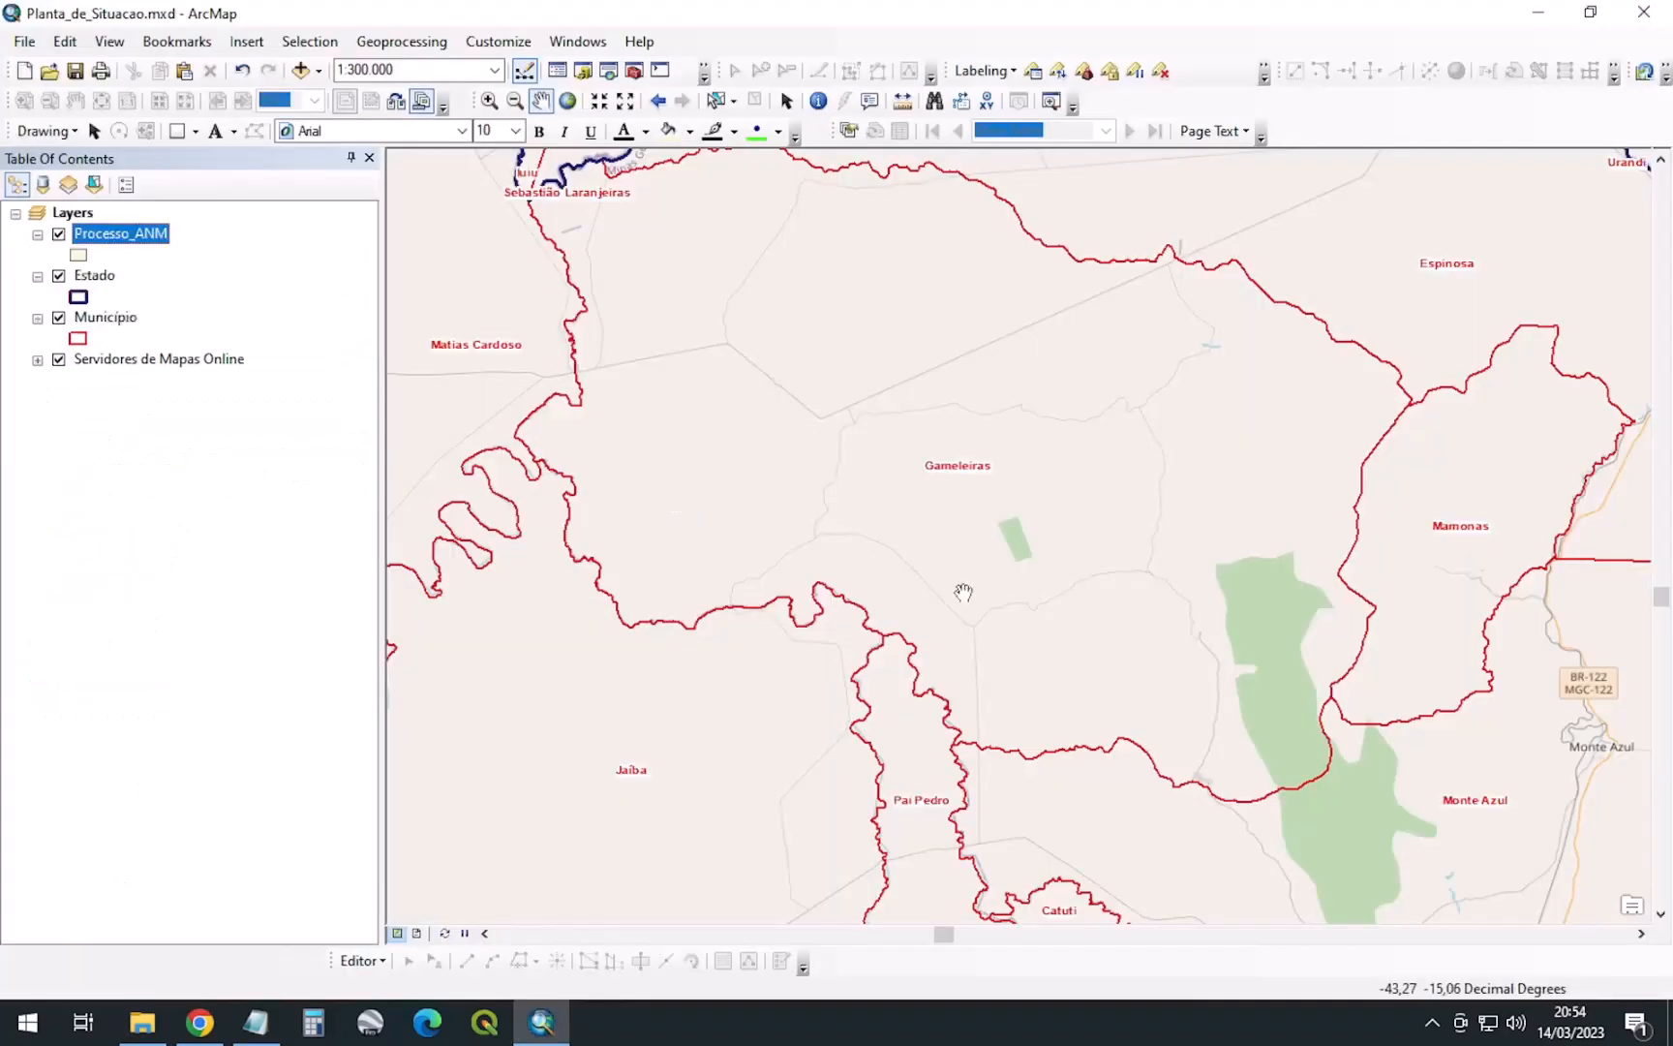
# Rename the Processo_ANM layer to Processo ANM and zoom the map to its polygon
pyautogui.click(136, 237)
pyautogui.click(134, 235)
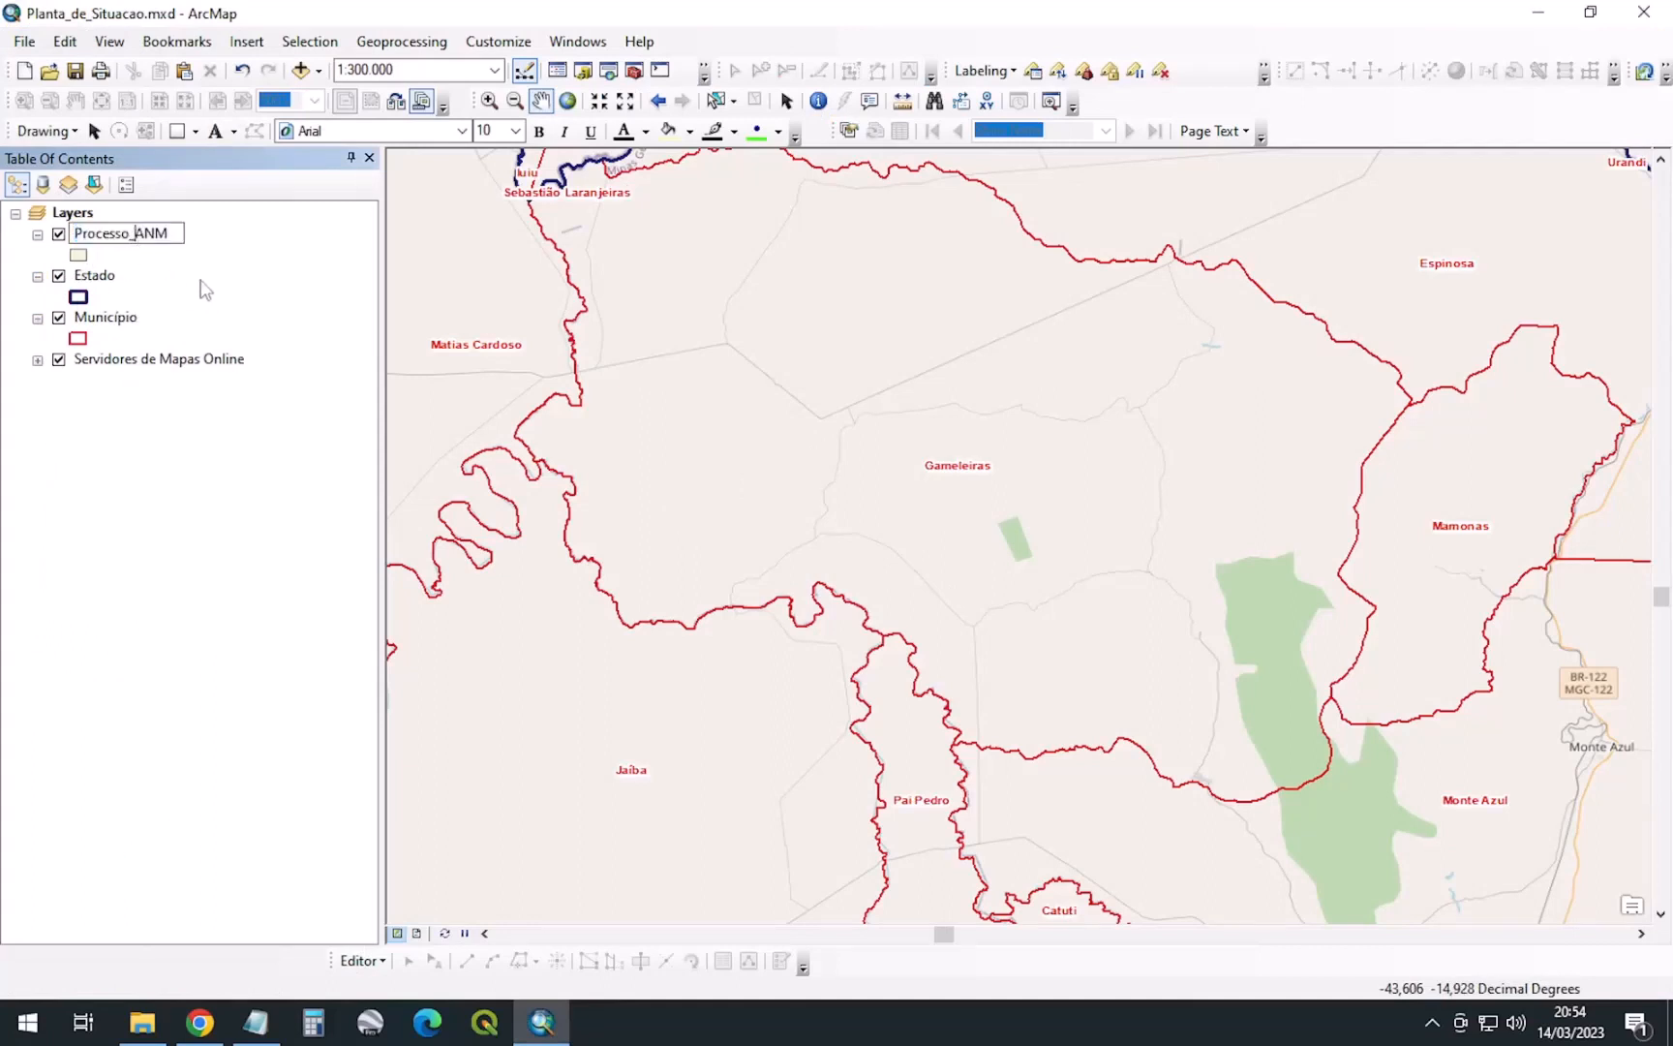
pyautogui.press('BackSpace')
pyautogui.press('Return')
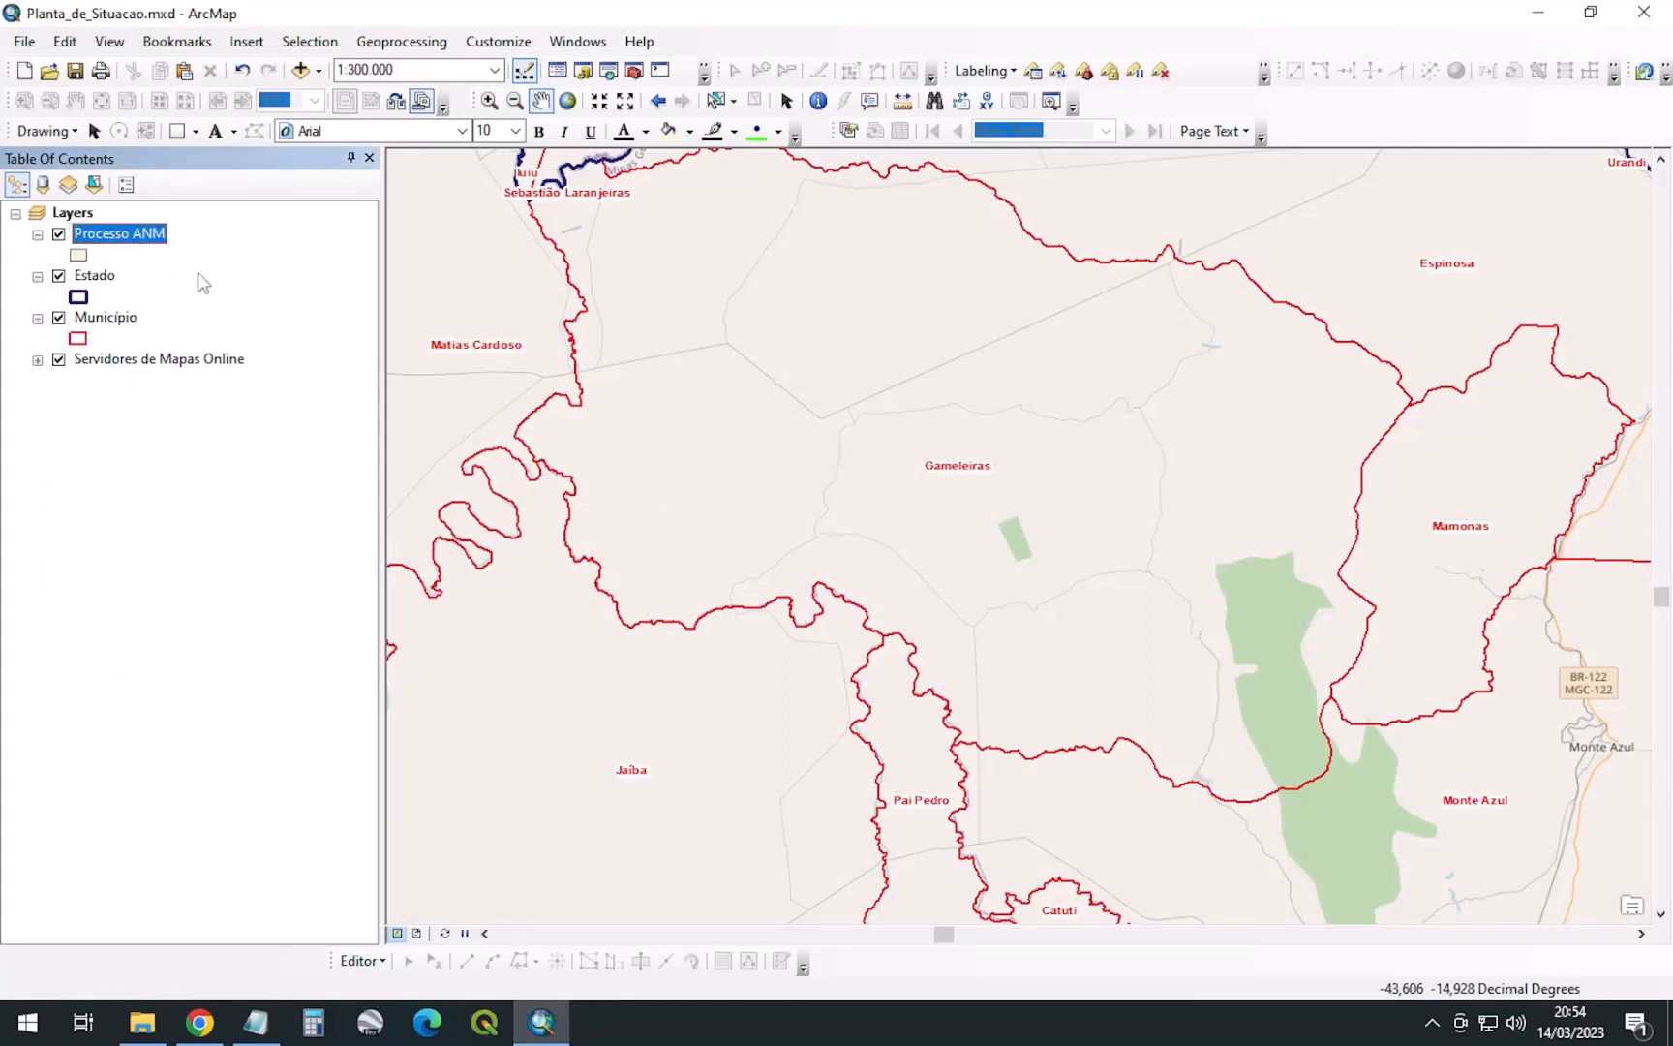
pyautogui.rightClick(136, 240)
pyautogui.click(203, 356)
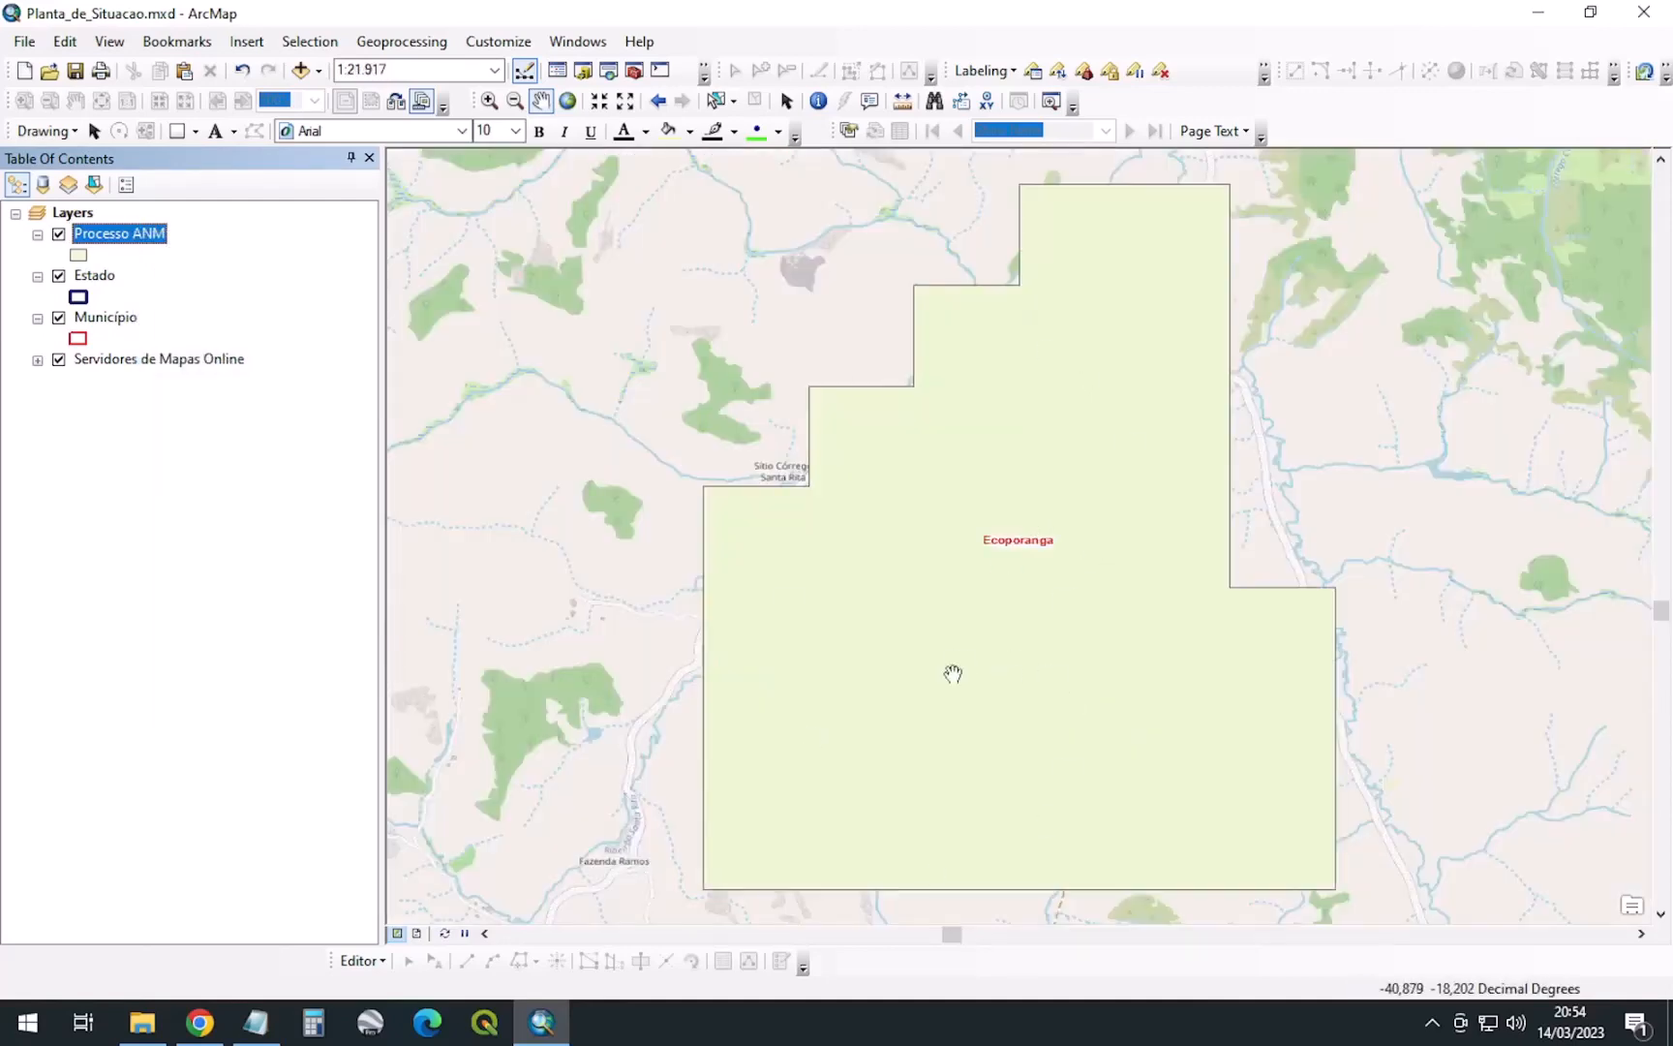
pyautogui.scroll(-5, 903, 588)
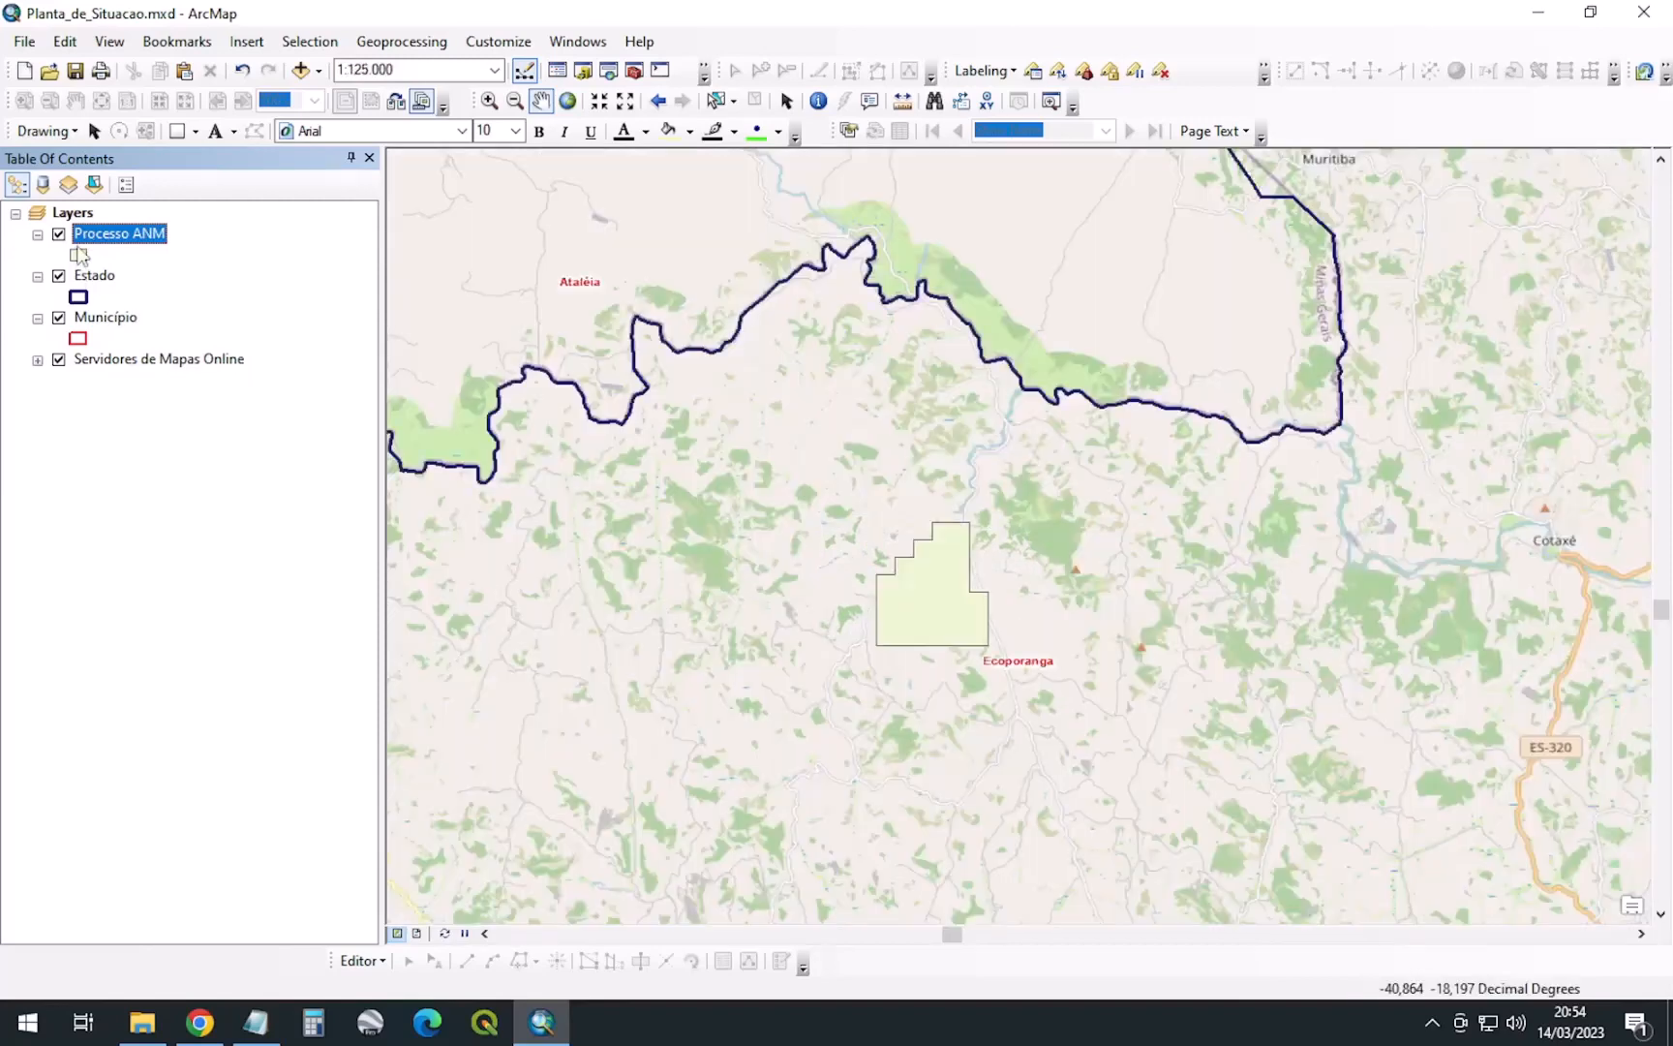
# Give the polygon a 10% Simple hatch fill and save the map document
pyautogui.click(80, 253)
pyautogui.scroll(-5, 736, 498)
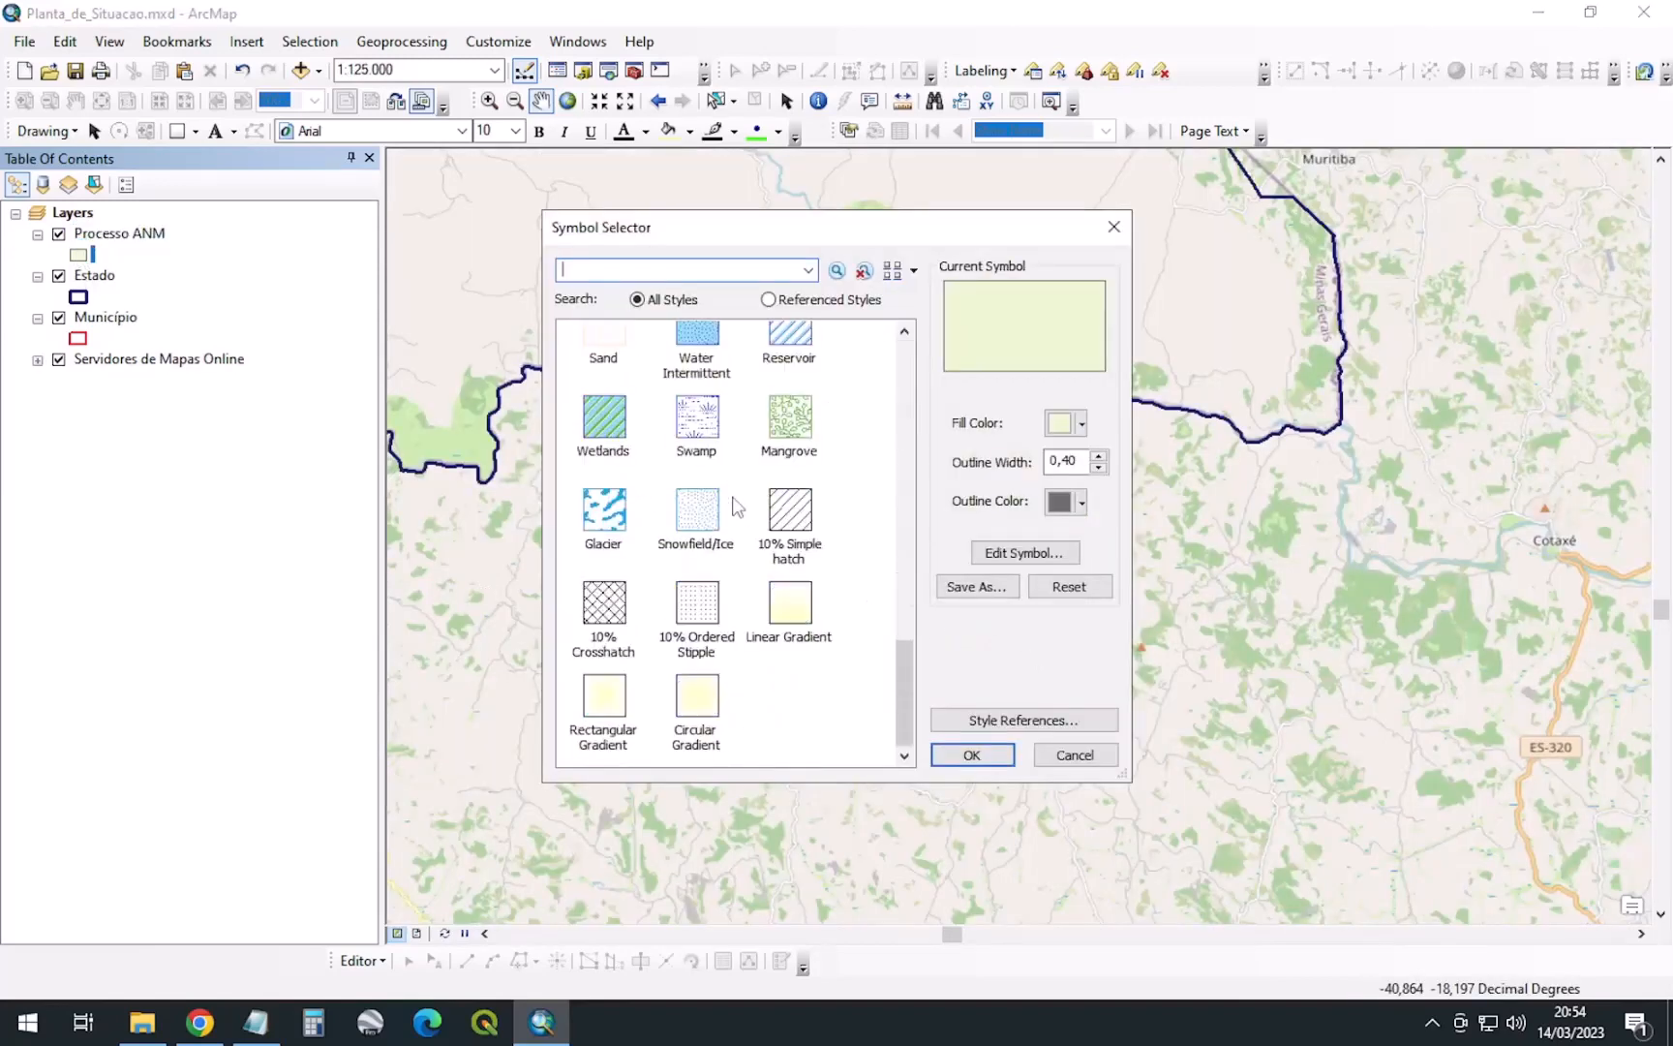
pyautogui.click(809, 523)
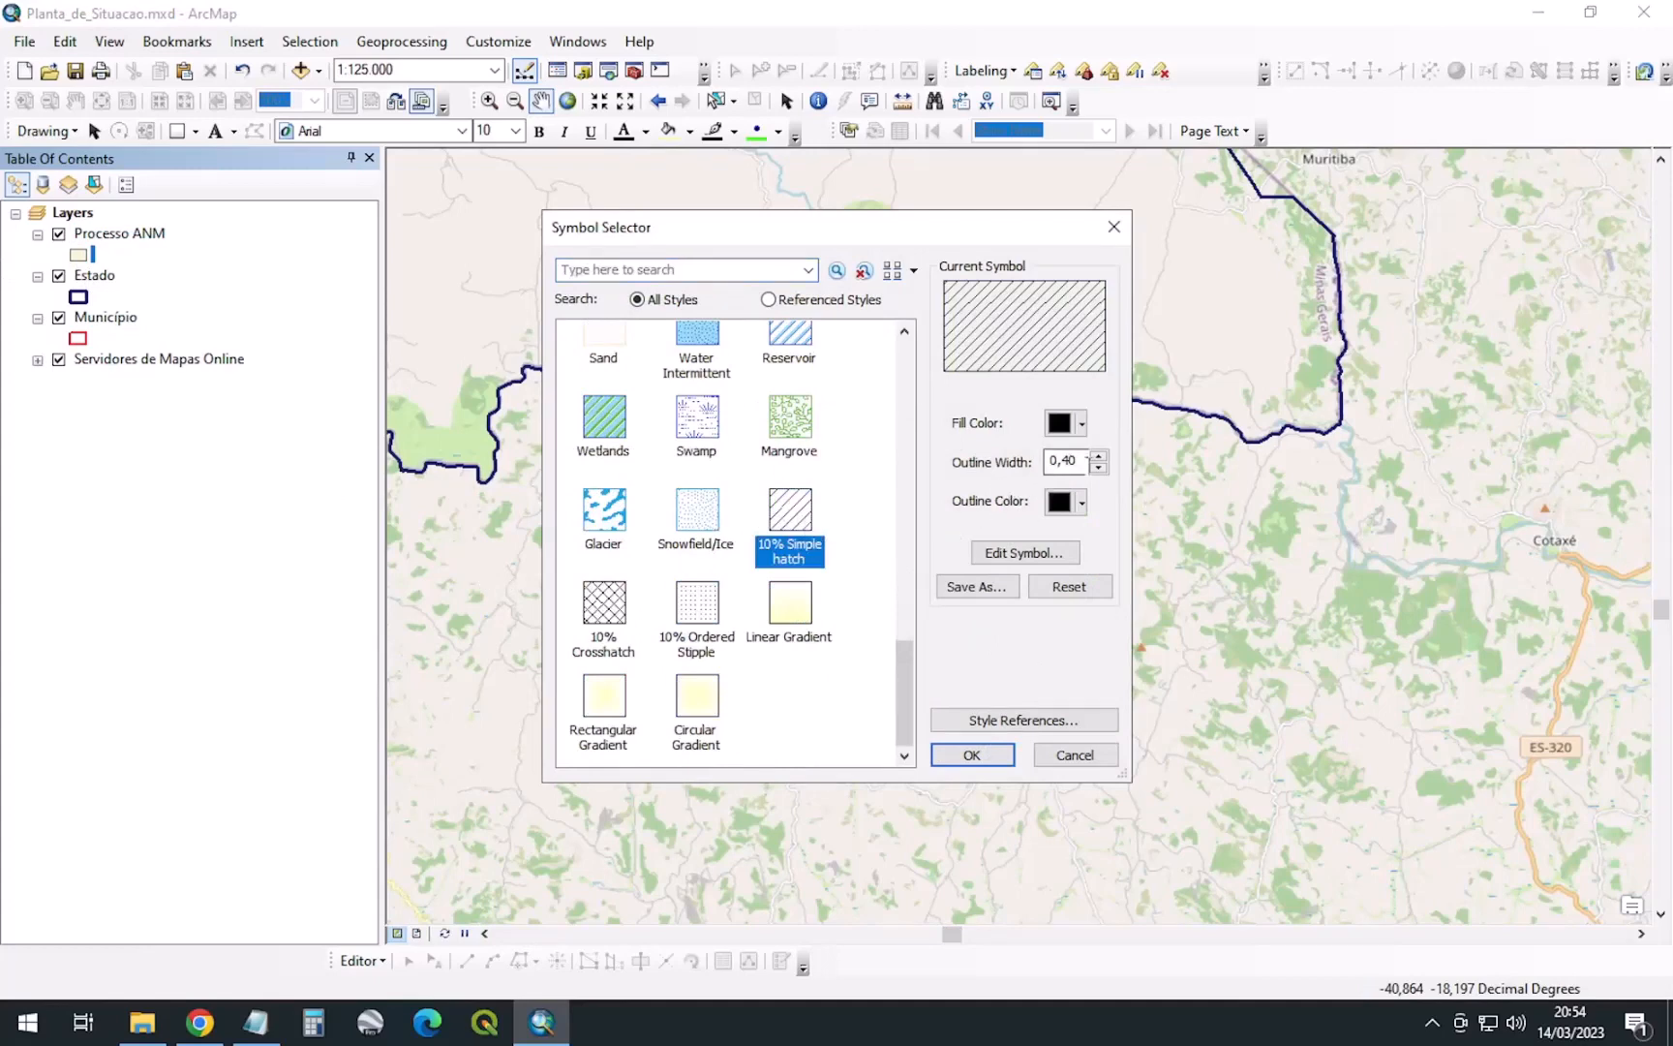
pyautogui.click(972, 754)
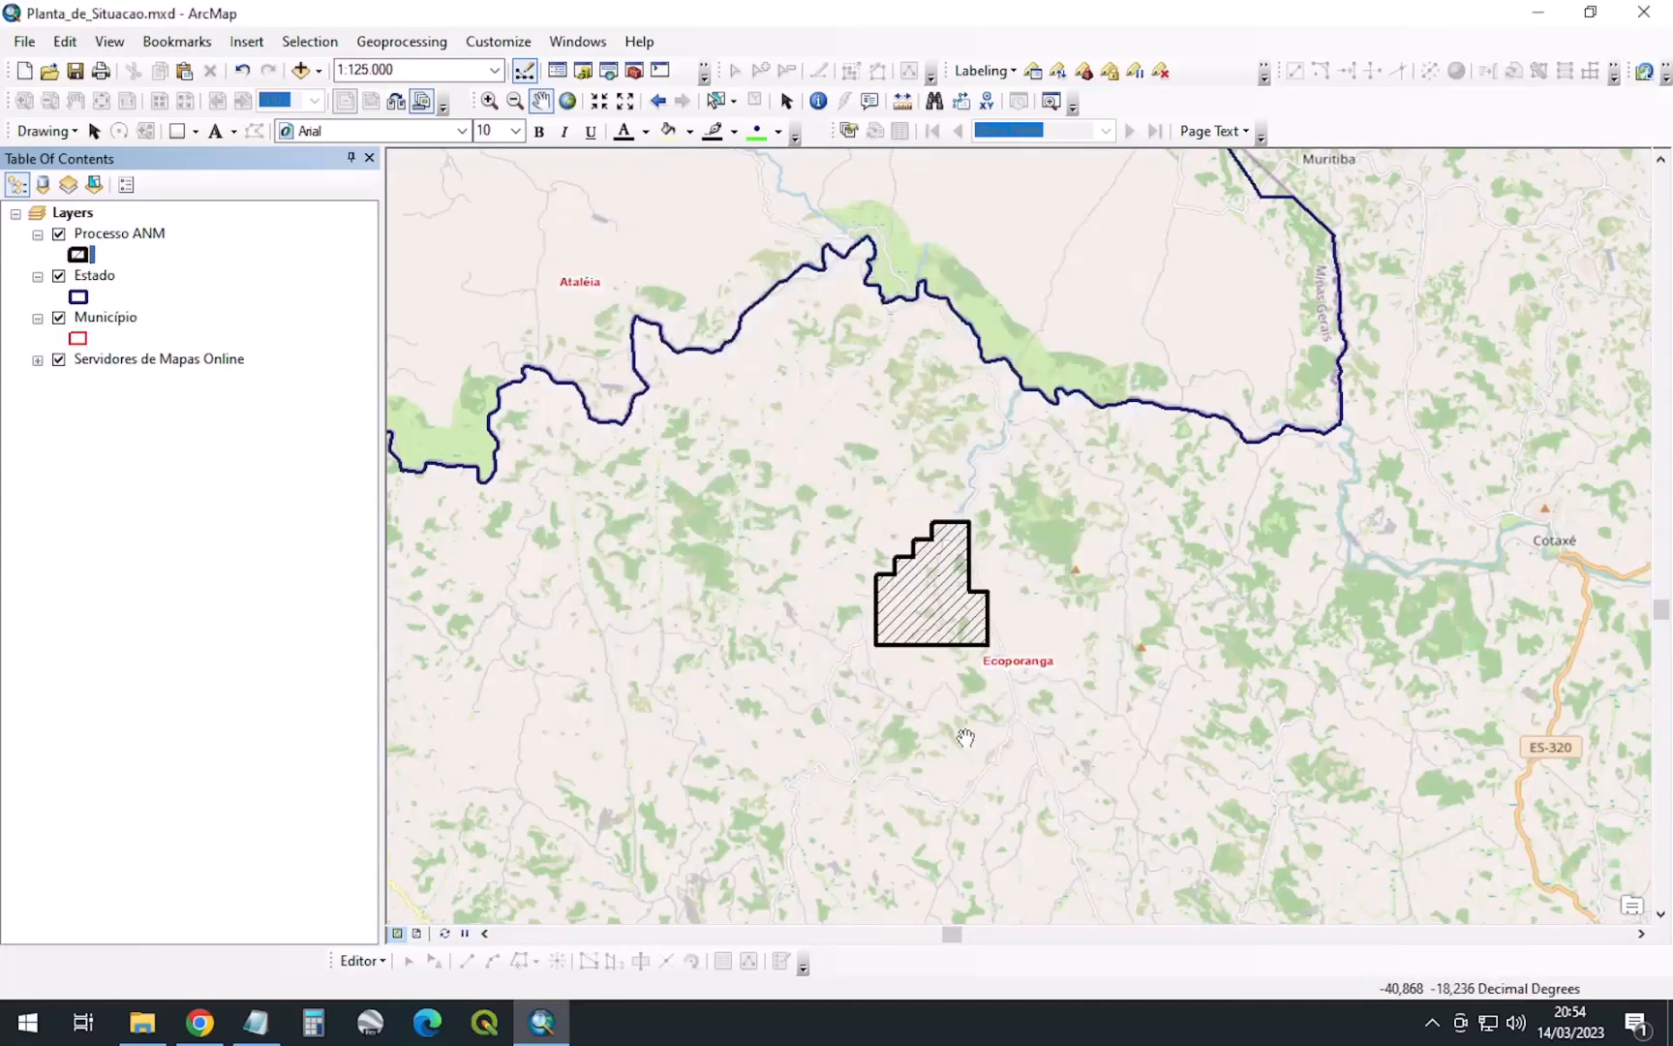
pyautogui.click(117, 235)
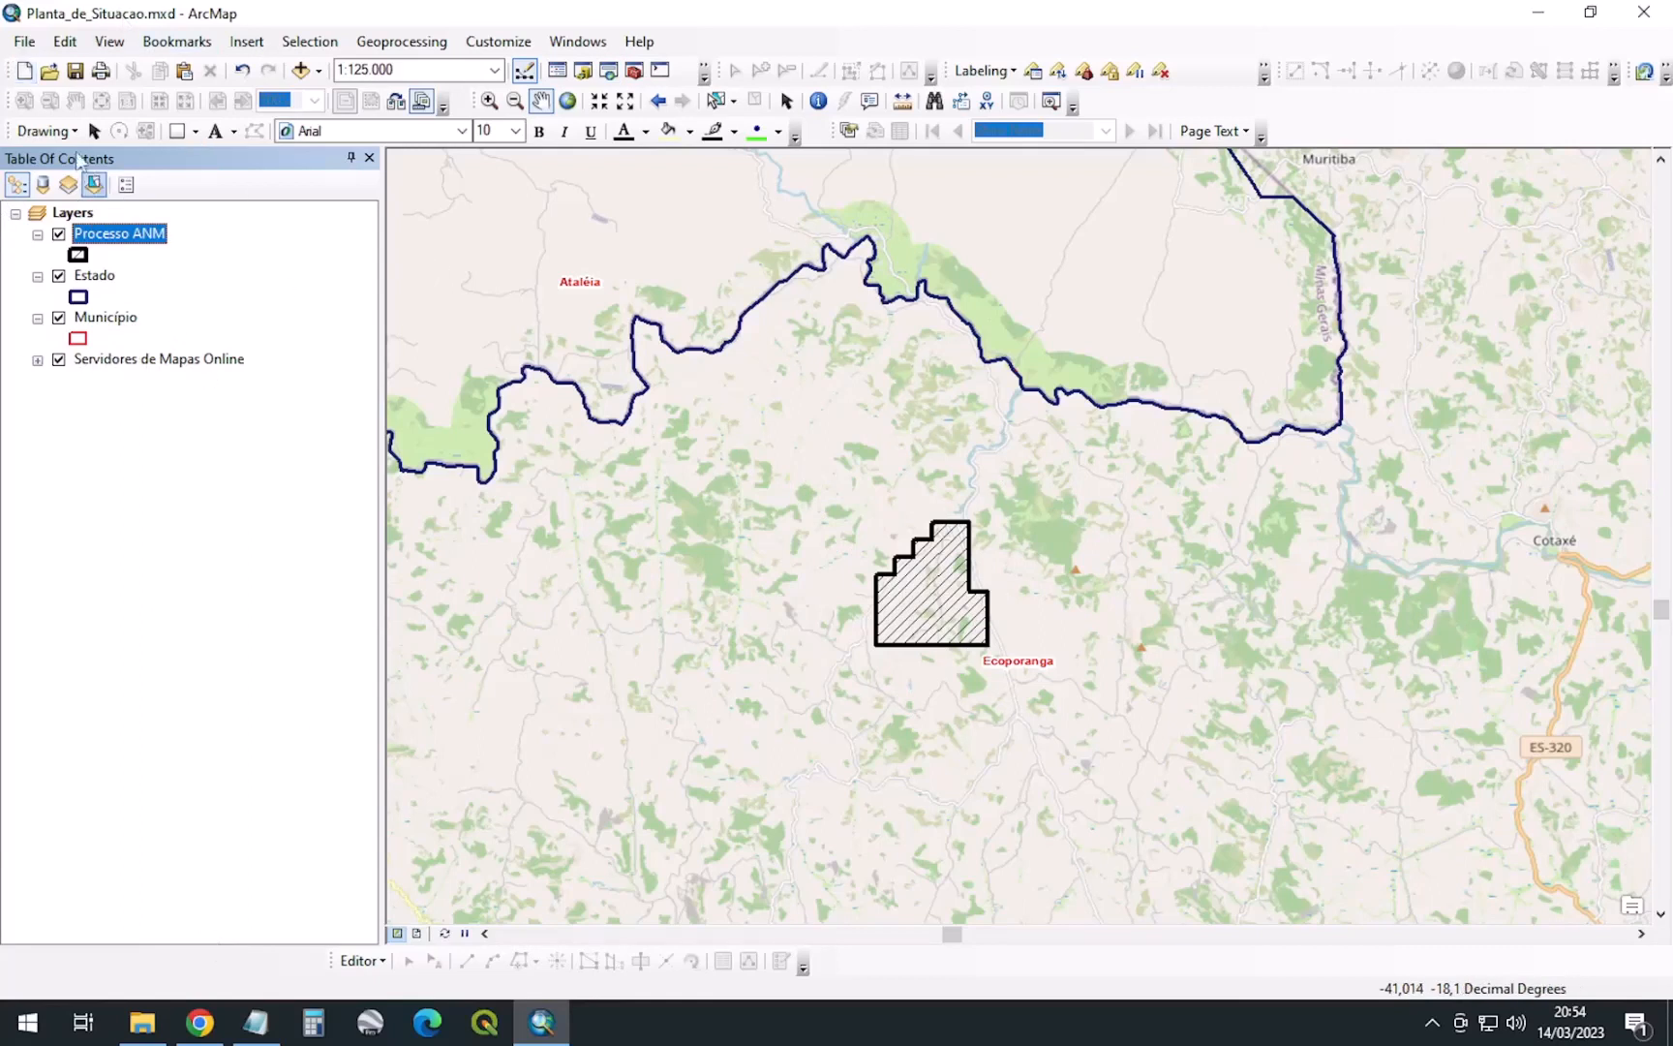
pyautogui.click(70, 74)
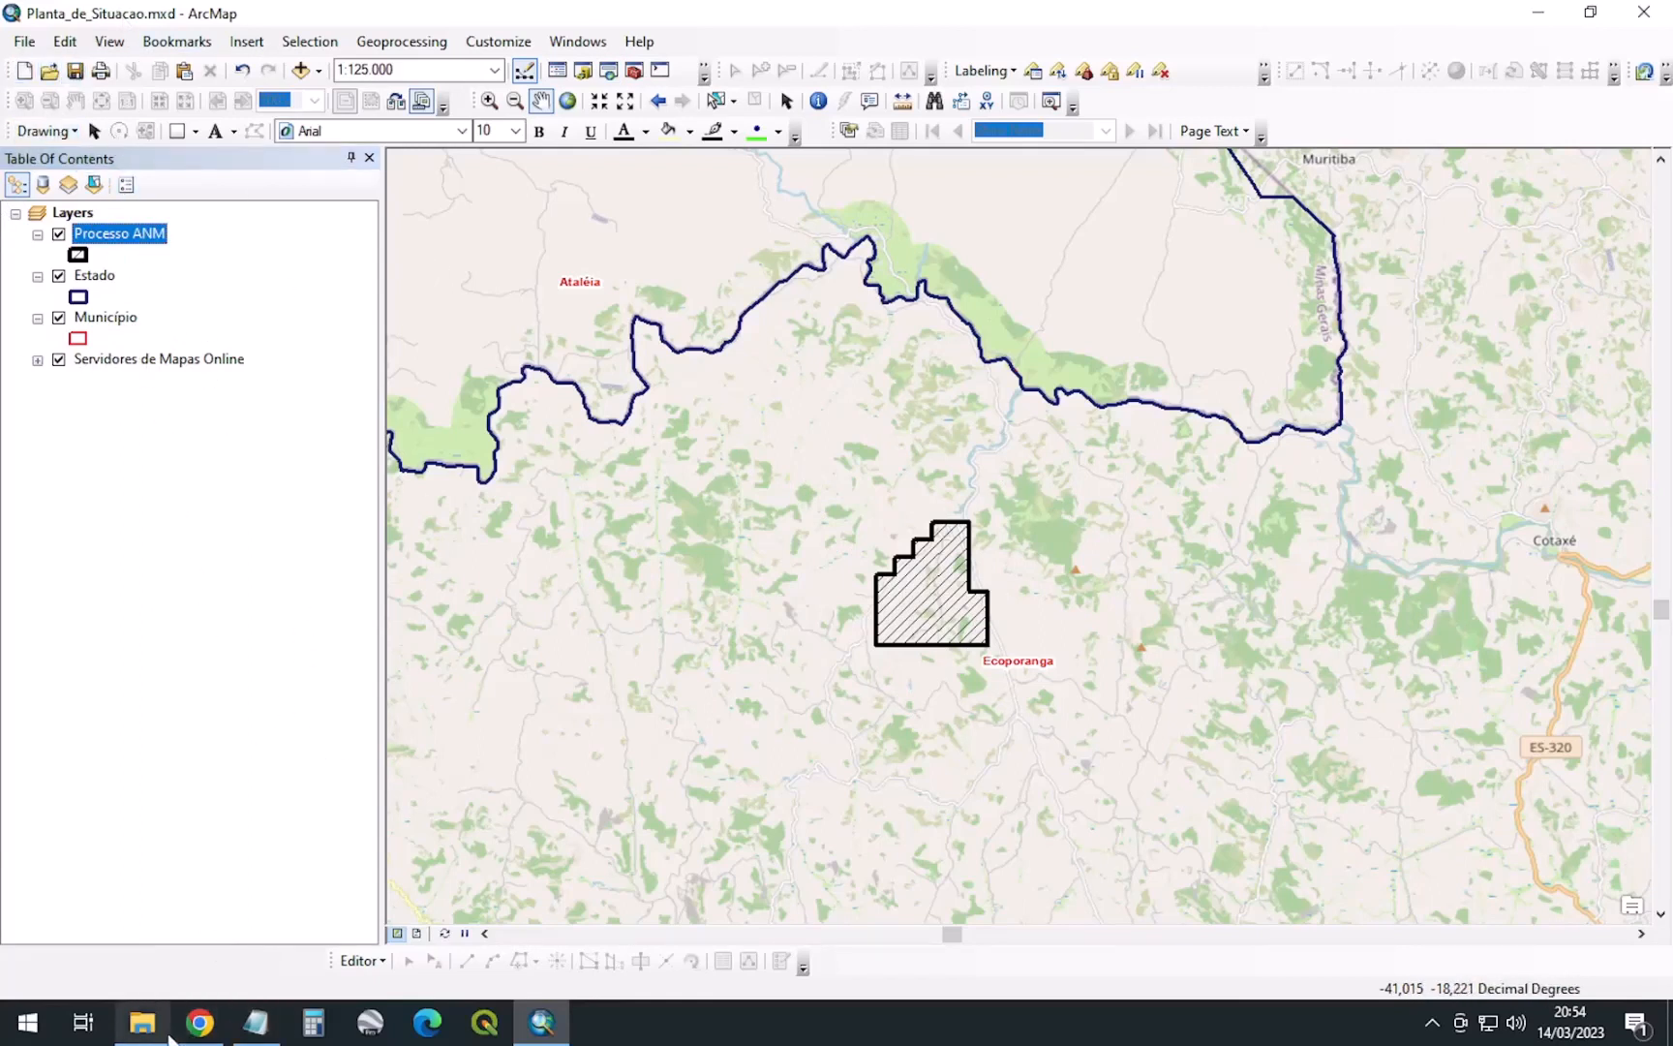
# Browse to D:\MYSIG\DADOS\BDGEX and drag ref_50_e_100_mil.shp over to ArcMap
pyautogui.click(142, 1022)
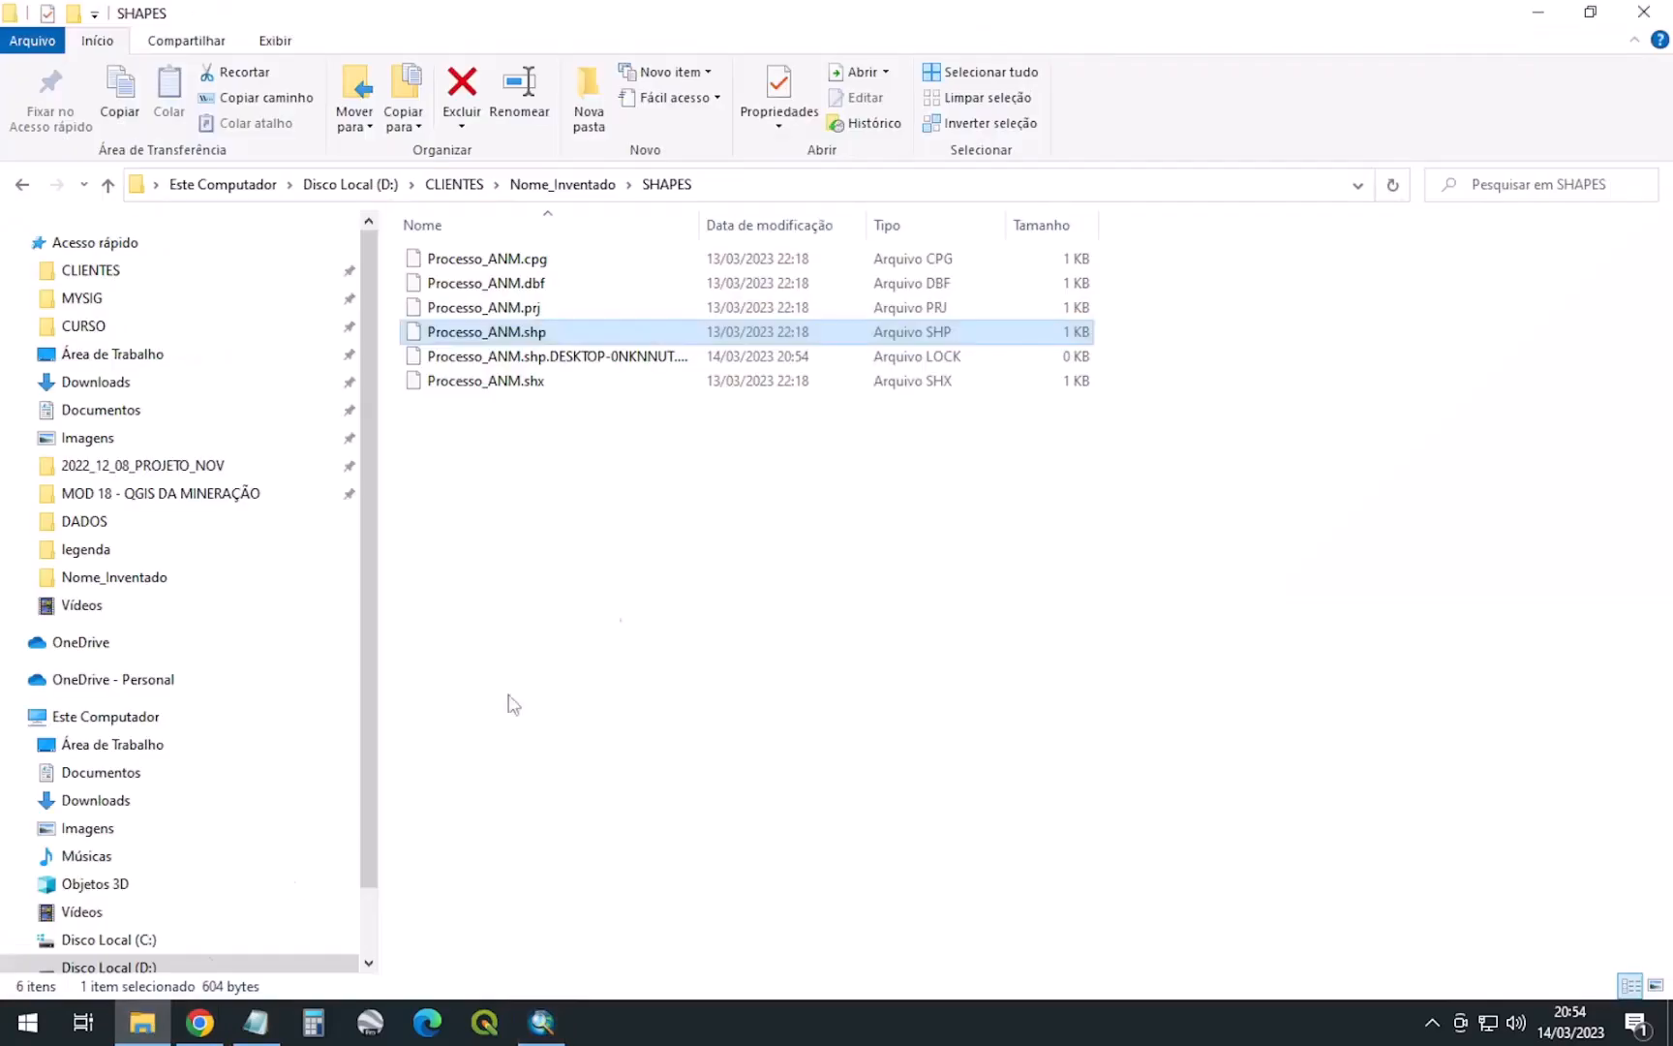
pyautogui.click(87, 270)
pyautogui.click(83, 298)
pyautogui.doubleClick(484, 259)
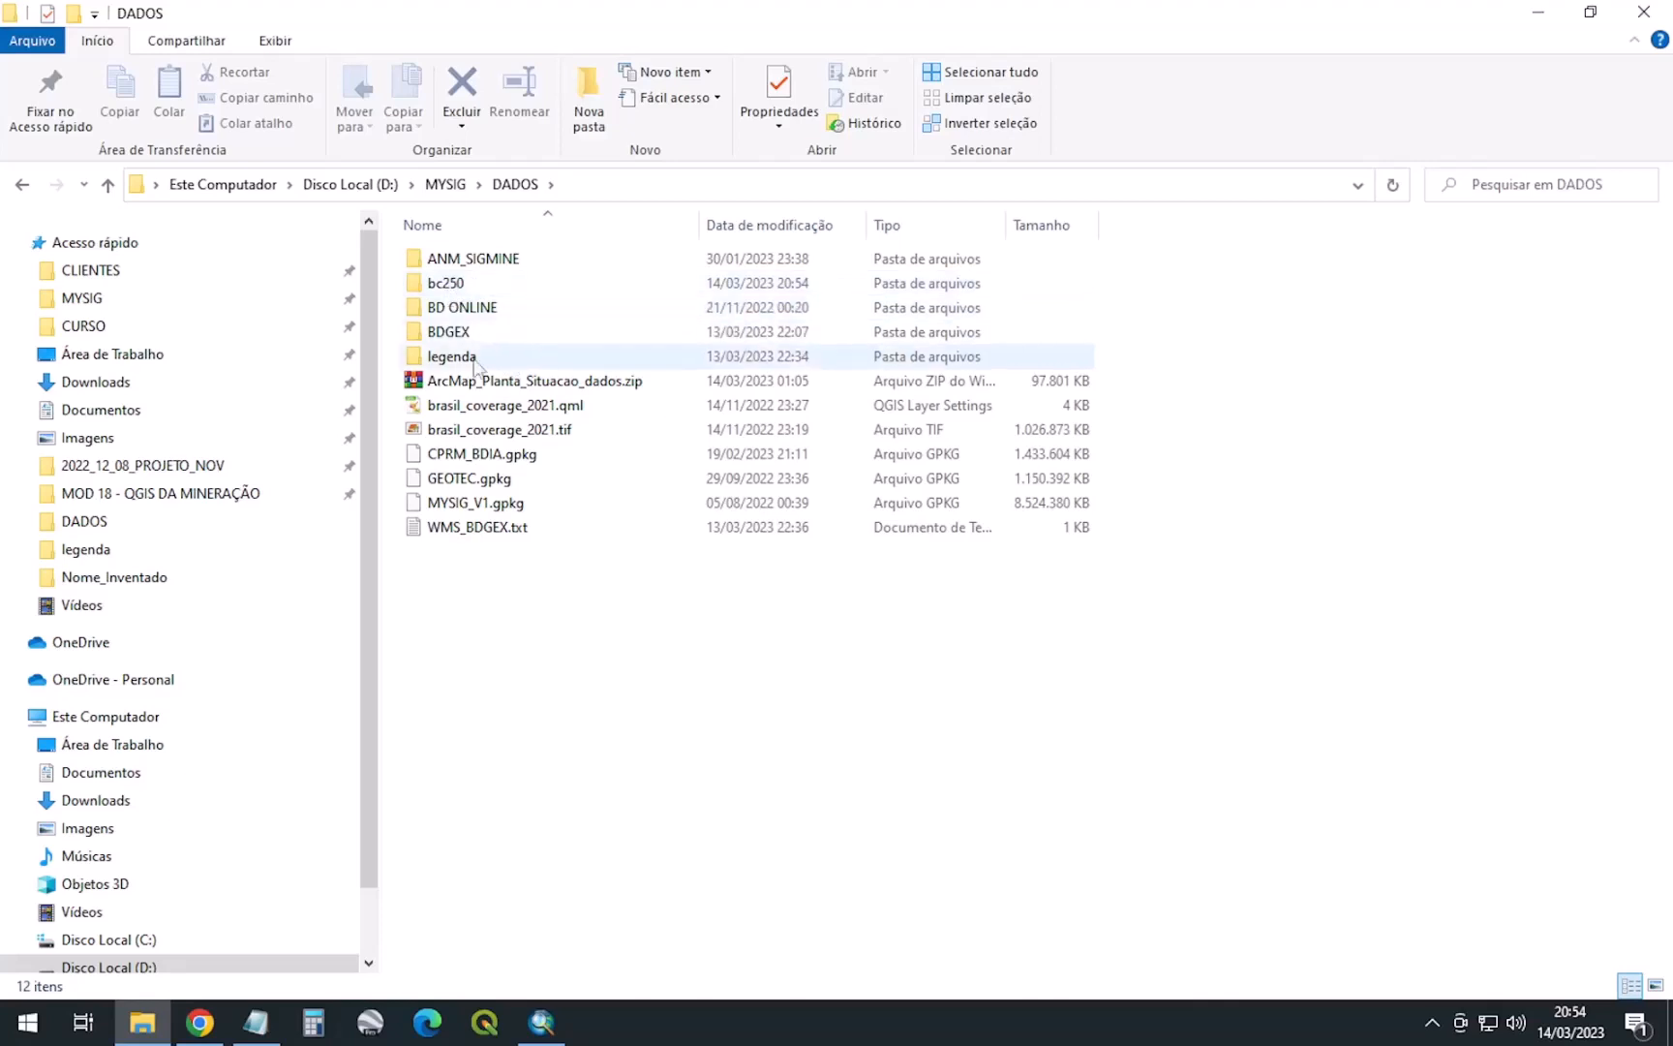
pyautogui.doubleClick(450, 333)
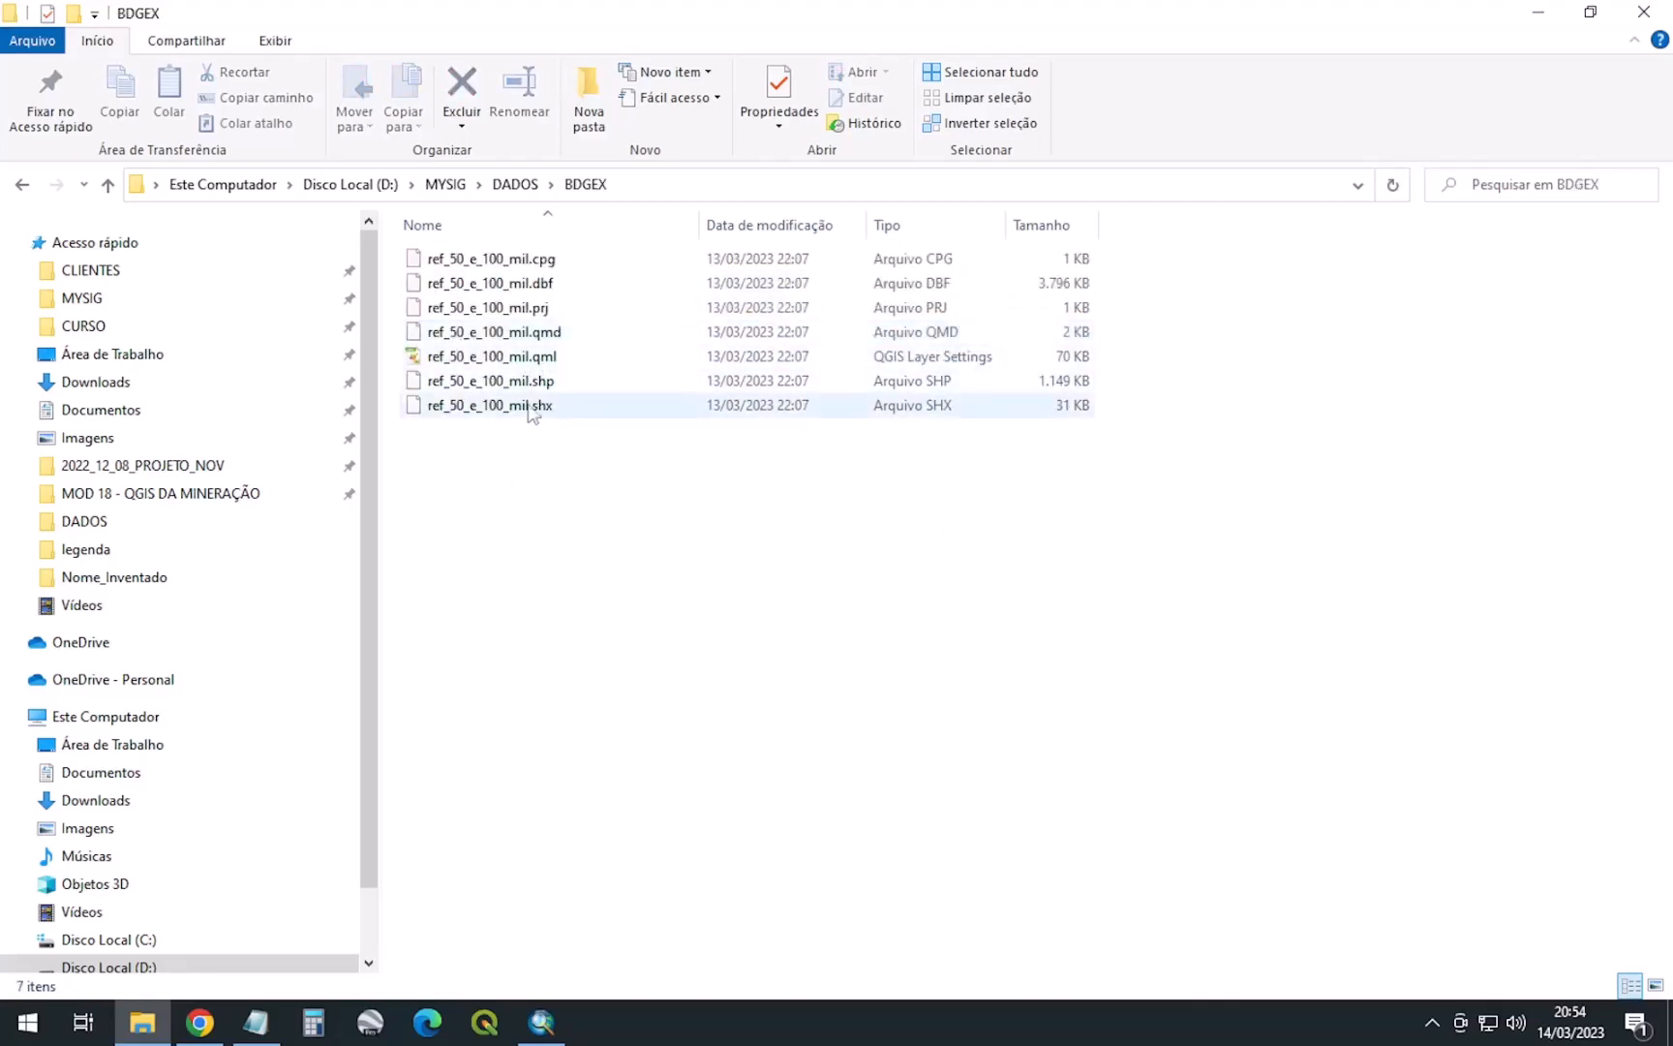
pyautogui.click(493, 385)
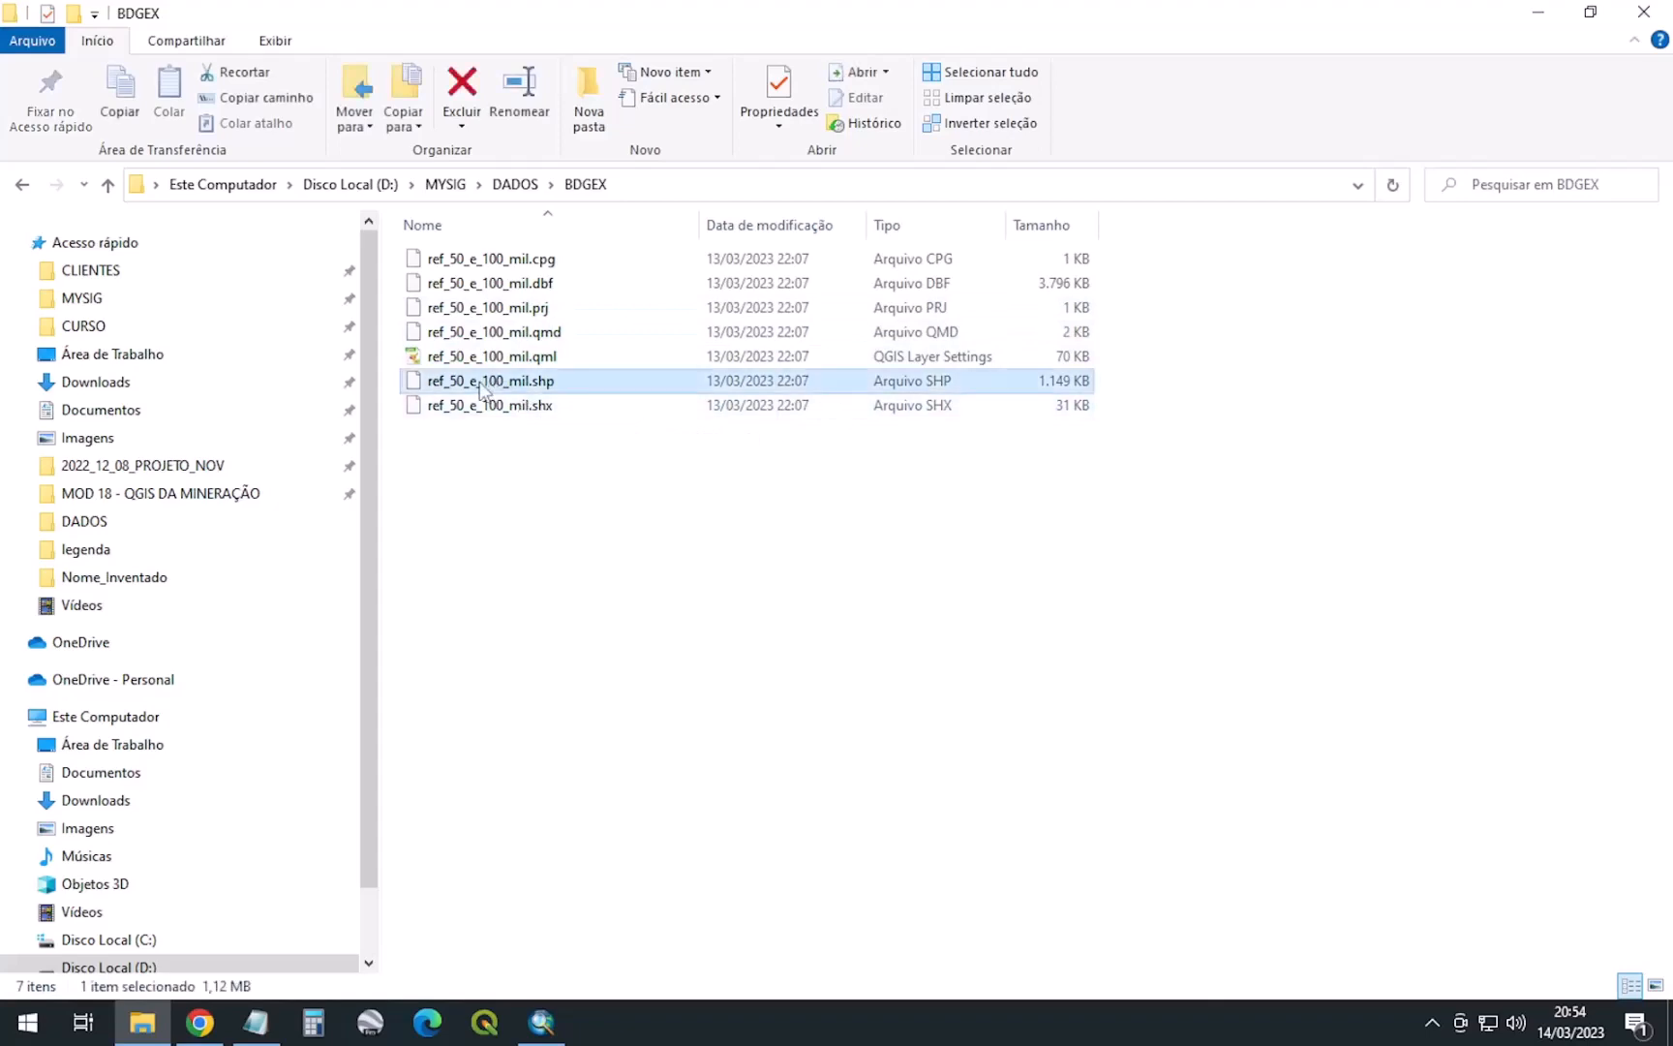
pyautogui.moveTo(481, 387); pyautogui.dragTo(764, 651)
pyautogui.hotkey('alt', 'Tab')
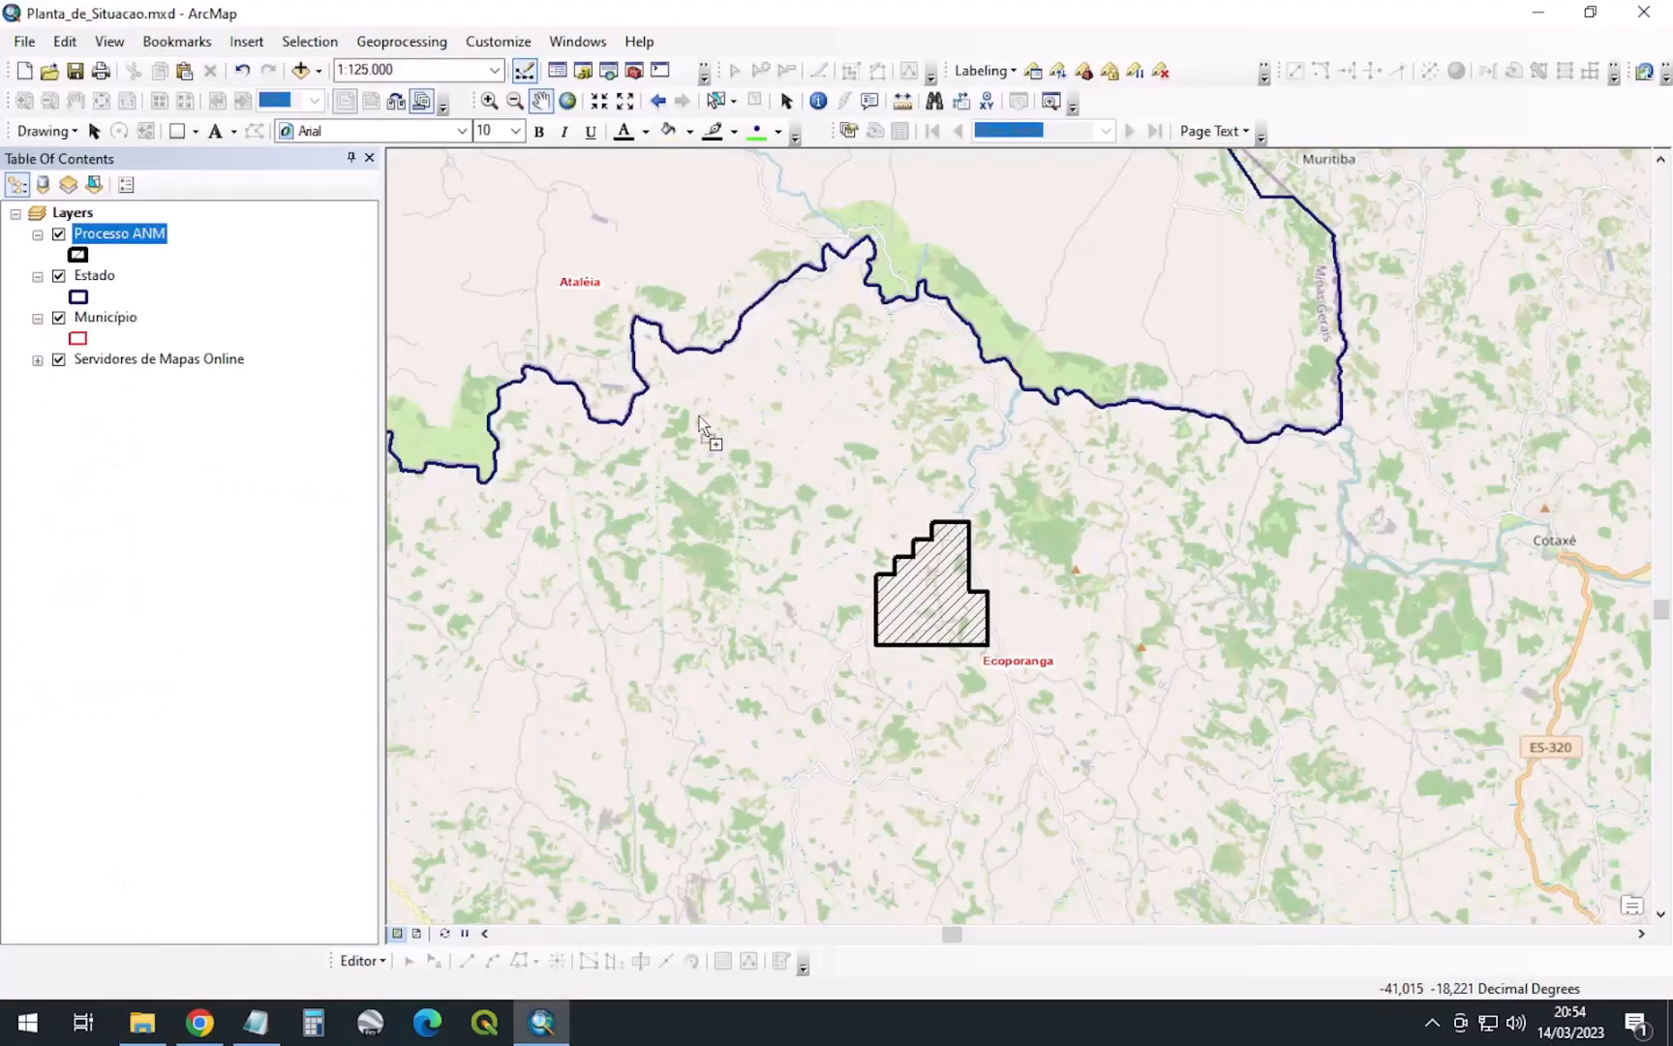
# Drop ref_50_e_100_mil.shp onto the map, move it below Município, and rename it Referências Cartográficas
pyautogui.moveTo(699, 418); pyautogui.dragTo(701, 421)
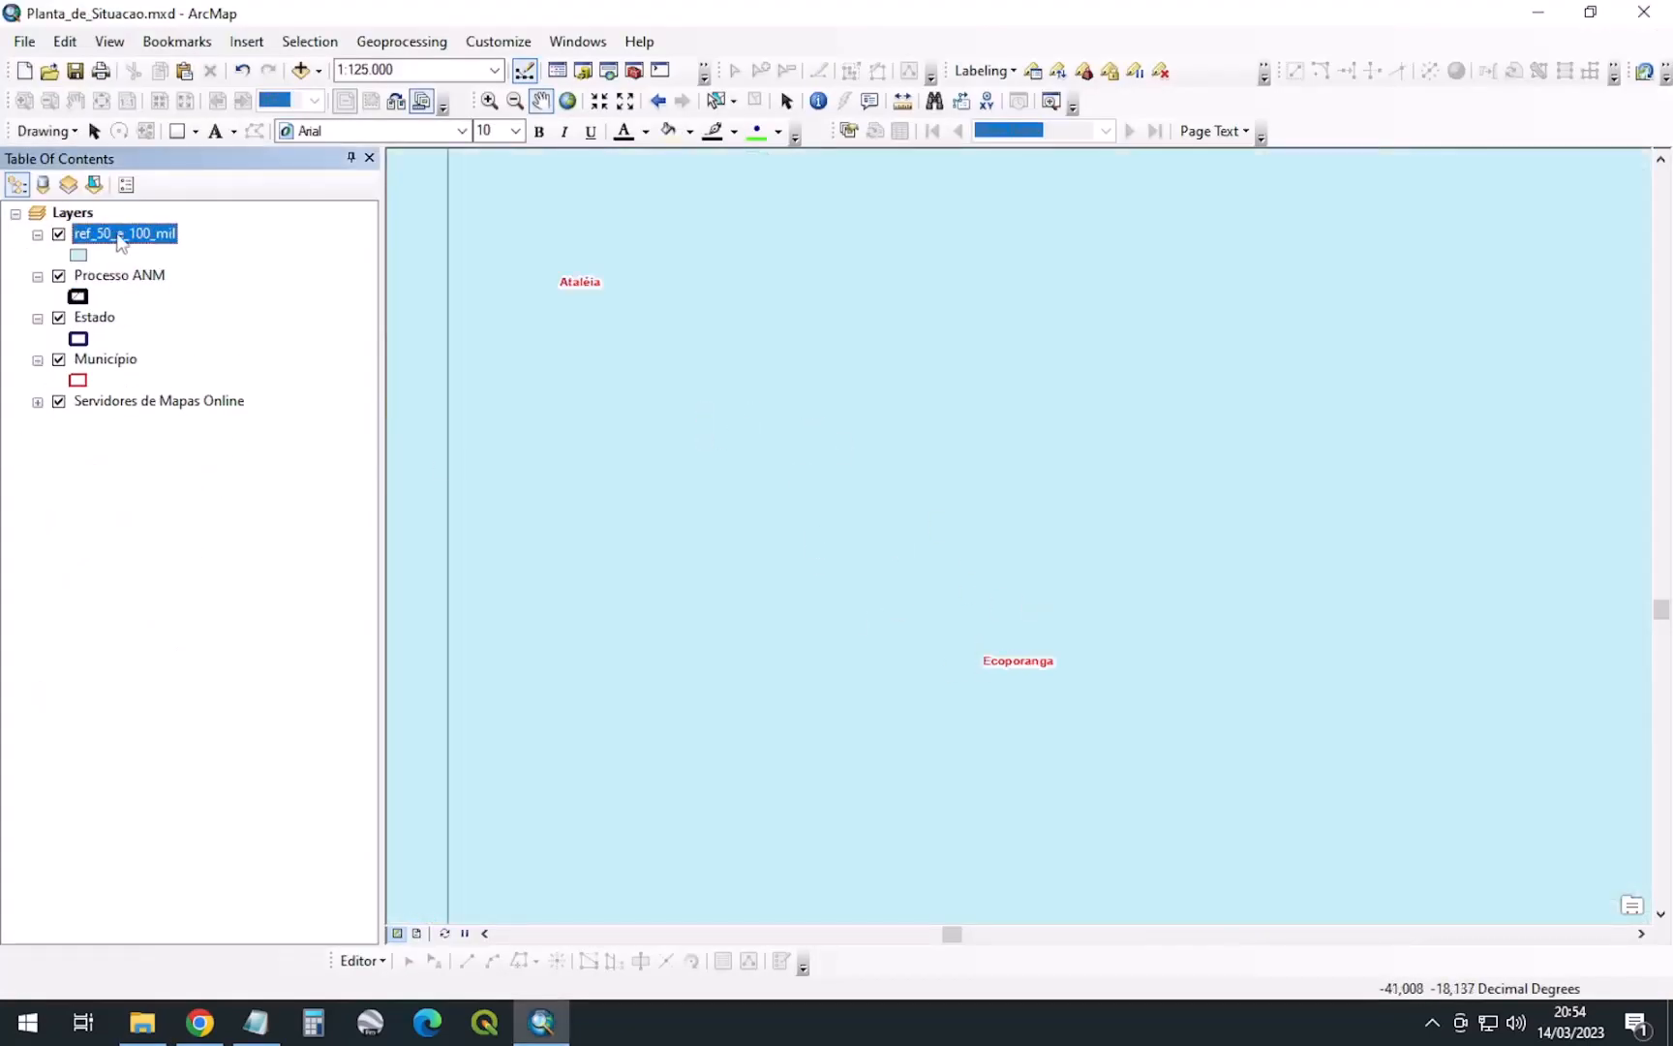
pyautogui.moveTo(120, 240); pyautogui.dragTo(116, 399)
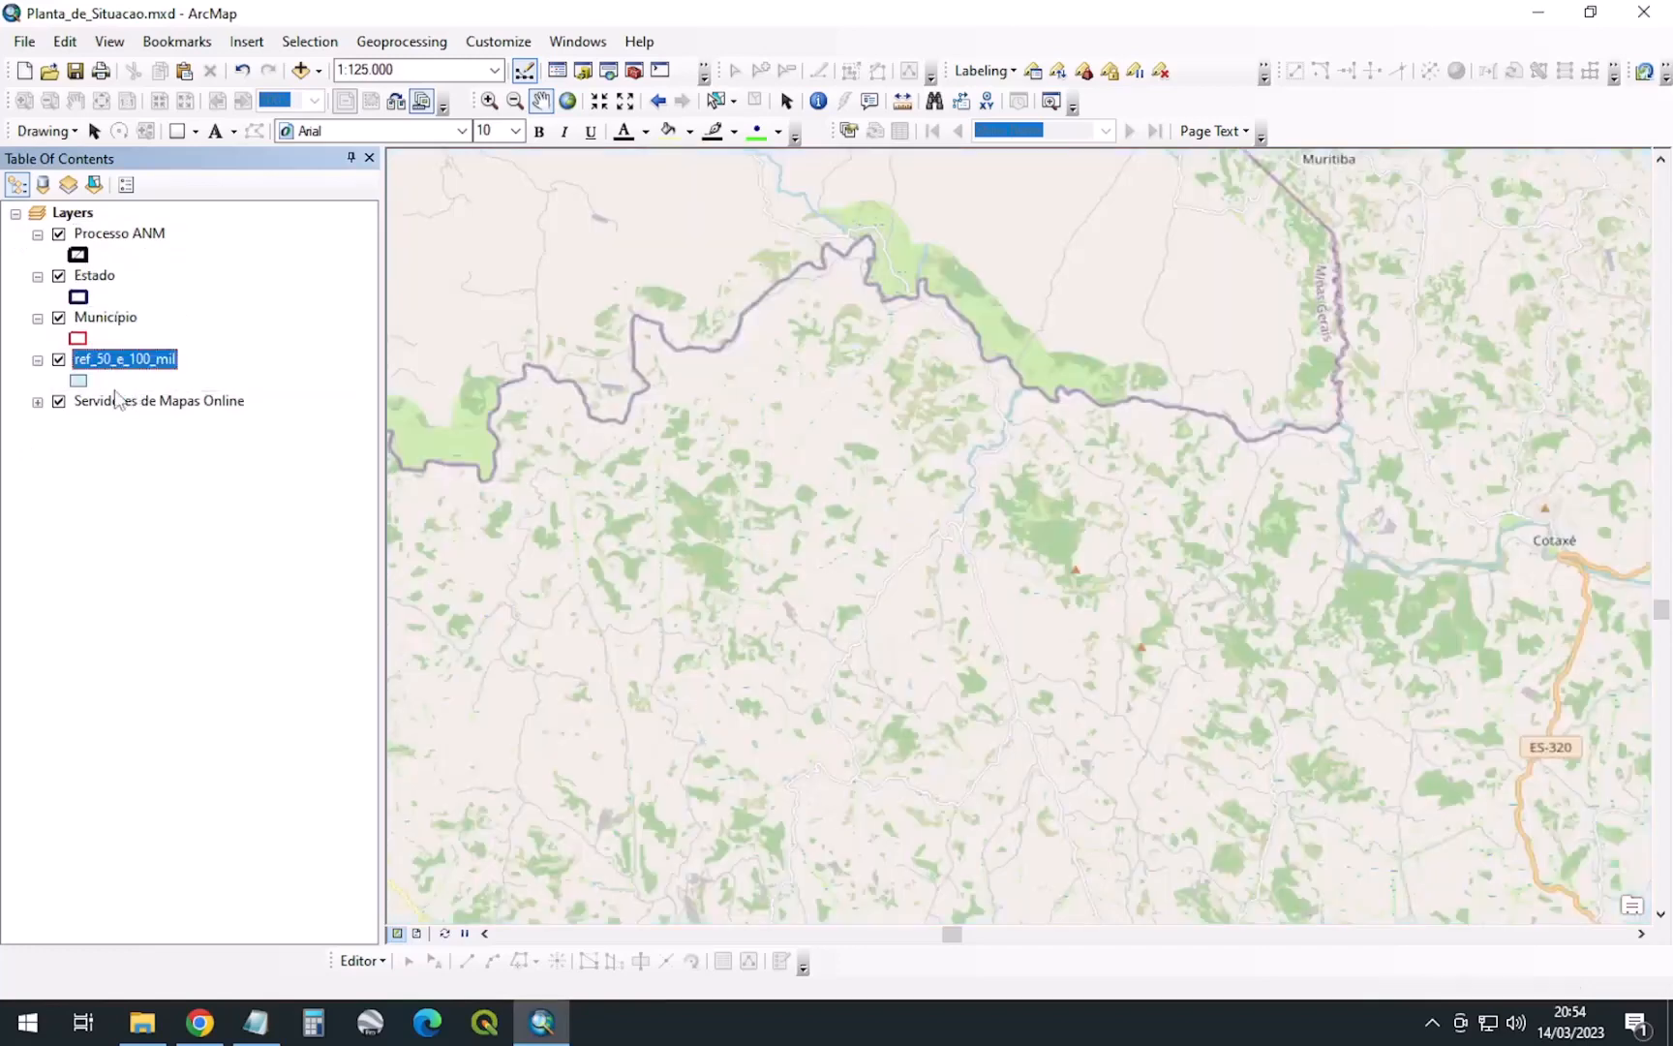
pyautogui.scroll(-5, 959, 513)
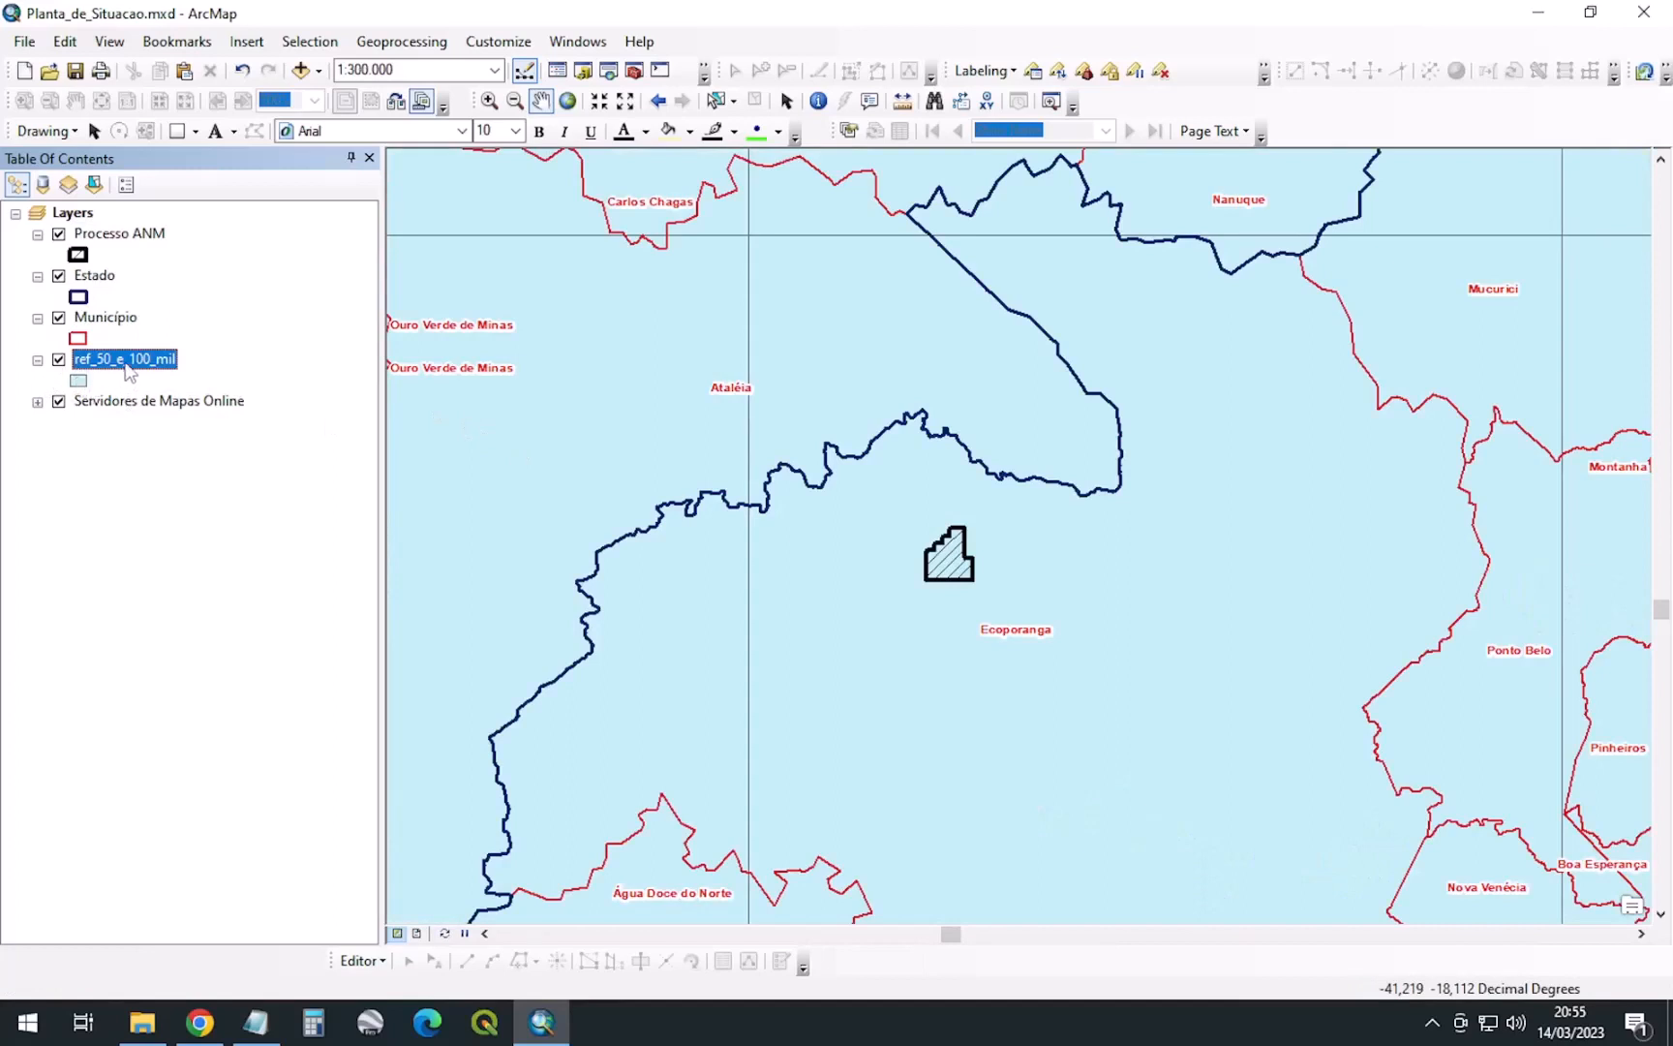
pyautogui.click(125, 363)
pyautogui.write('Referências Cartog')
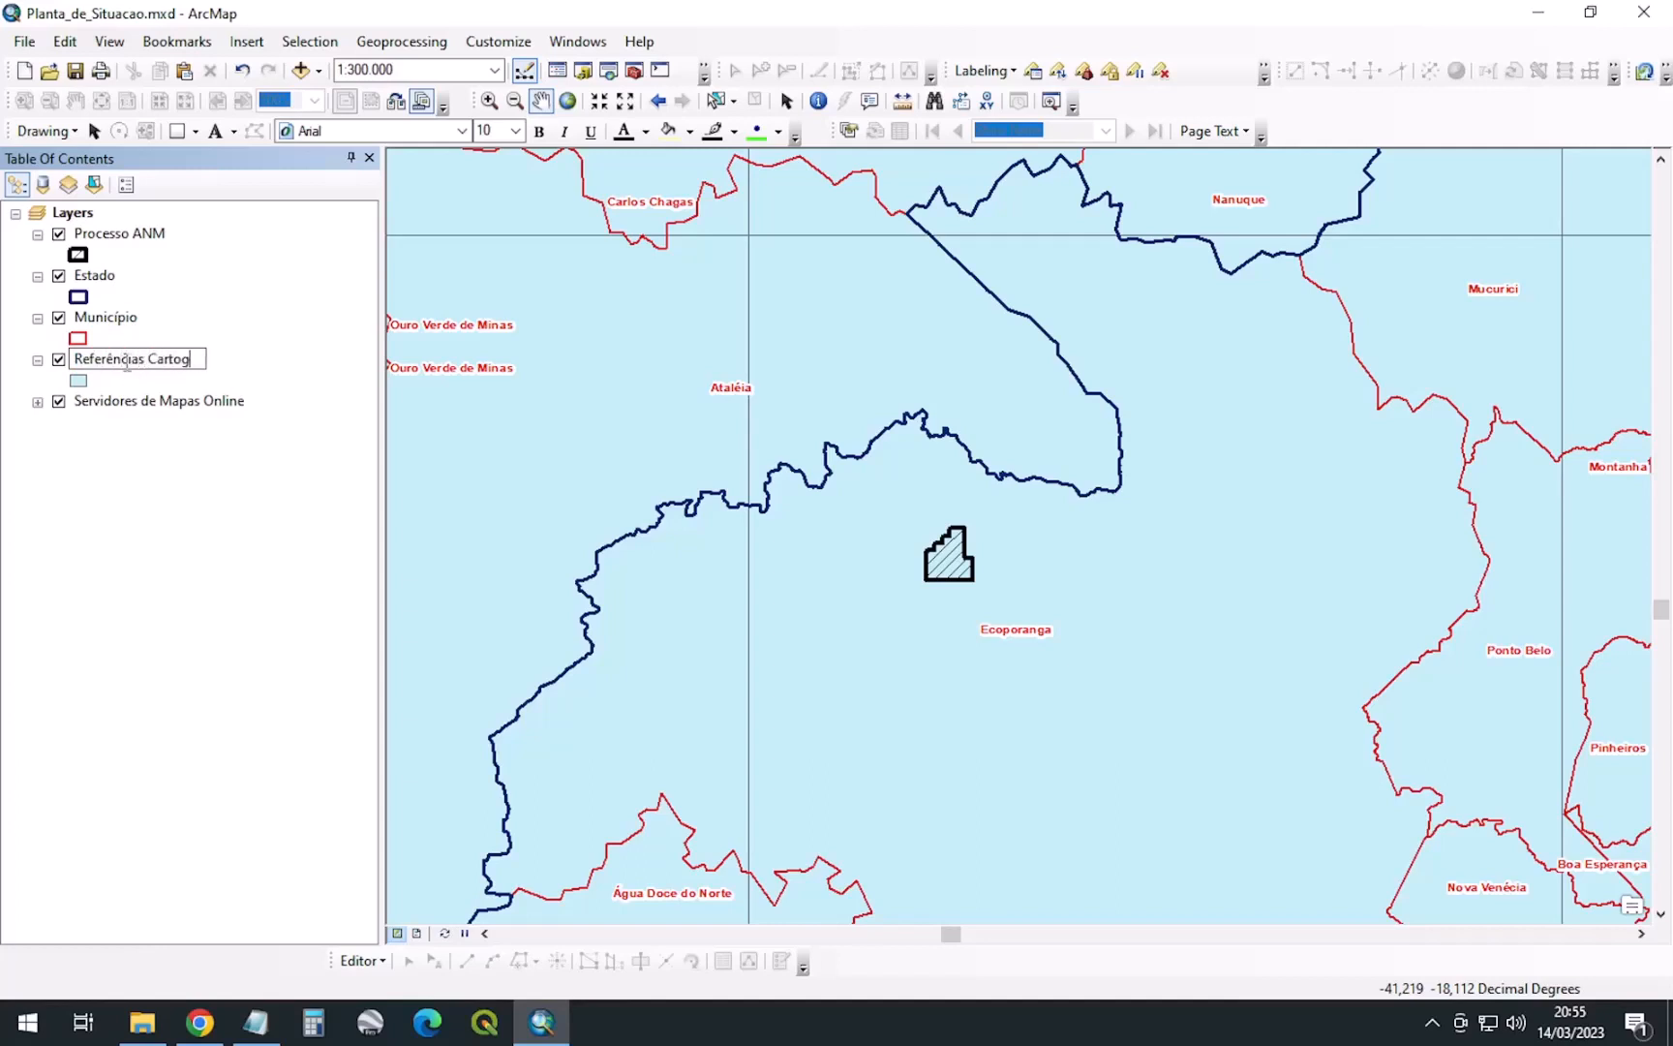
pyautogui.write('ráficas')
pyautogui.press('Return')
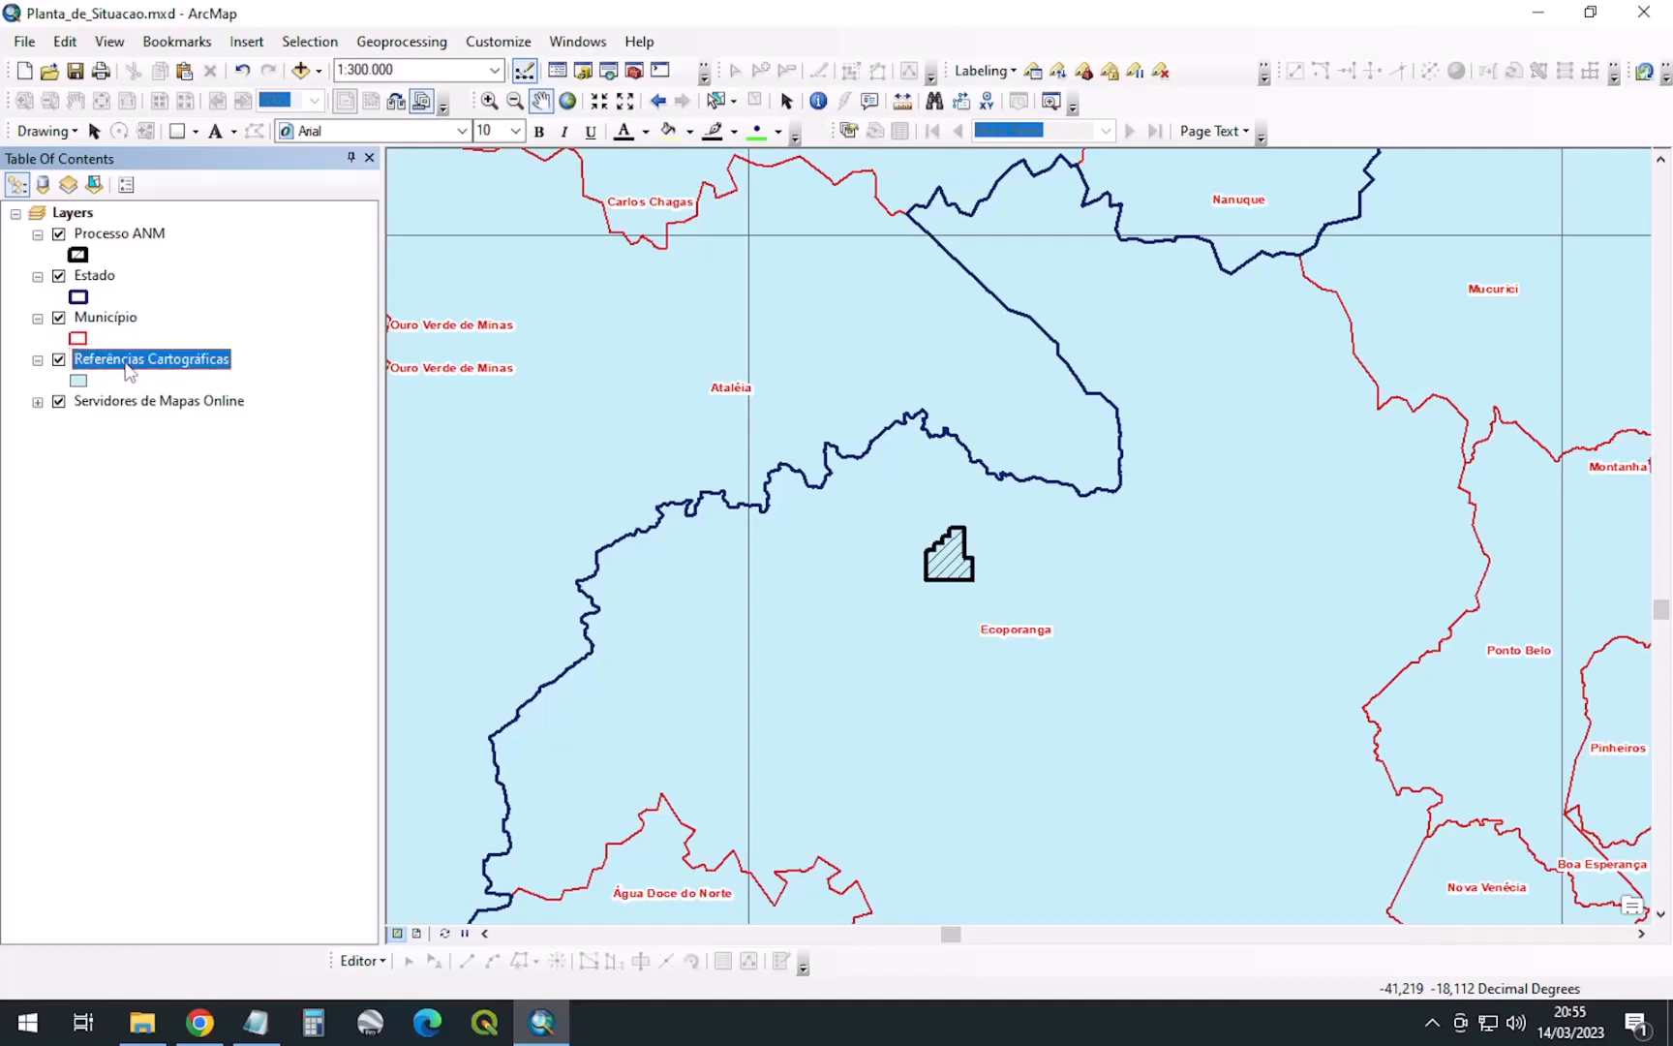
pyautogui.scroll(-1, 1046, 591)
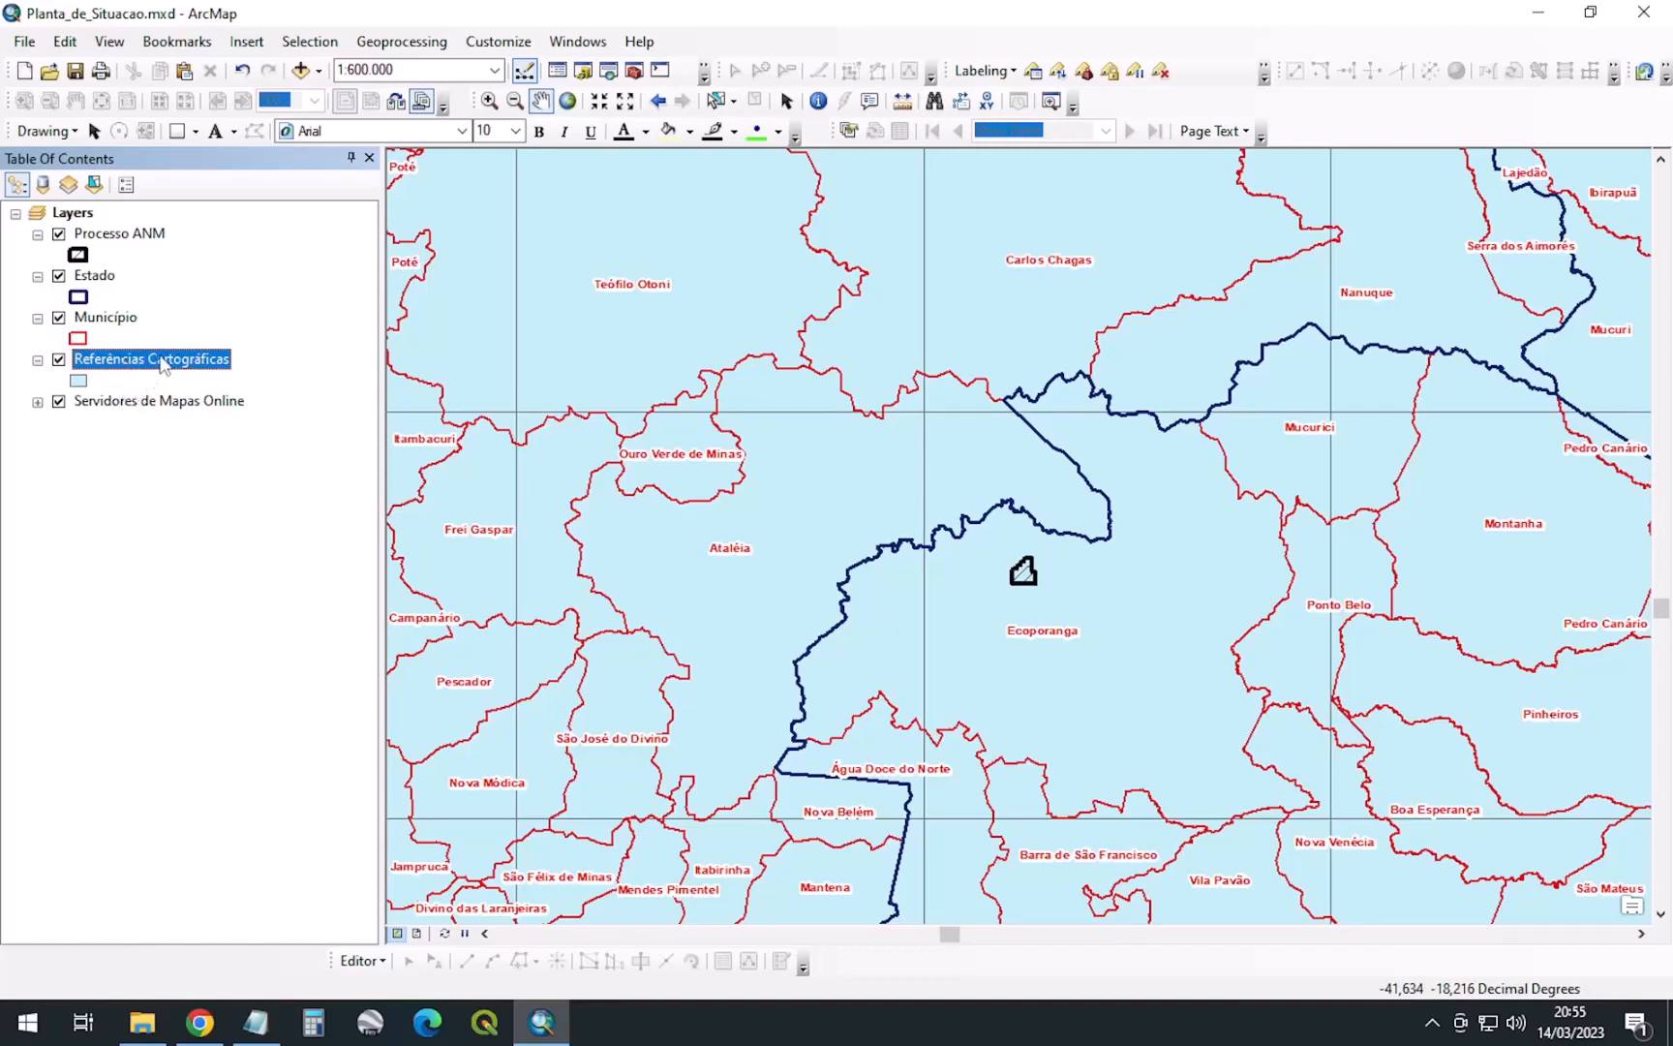
# Categorise the layer by unique values of indnomencl, nome and escala
pyautogui.doubleClick(163, 362)
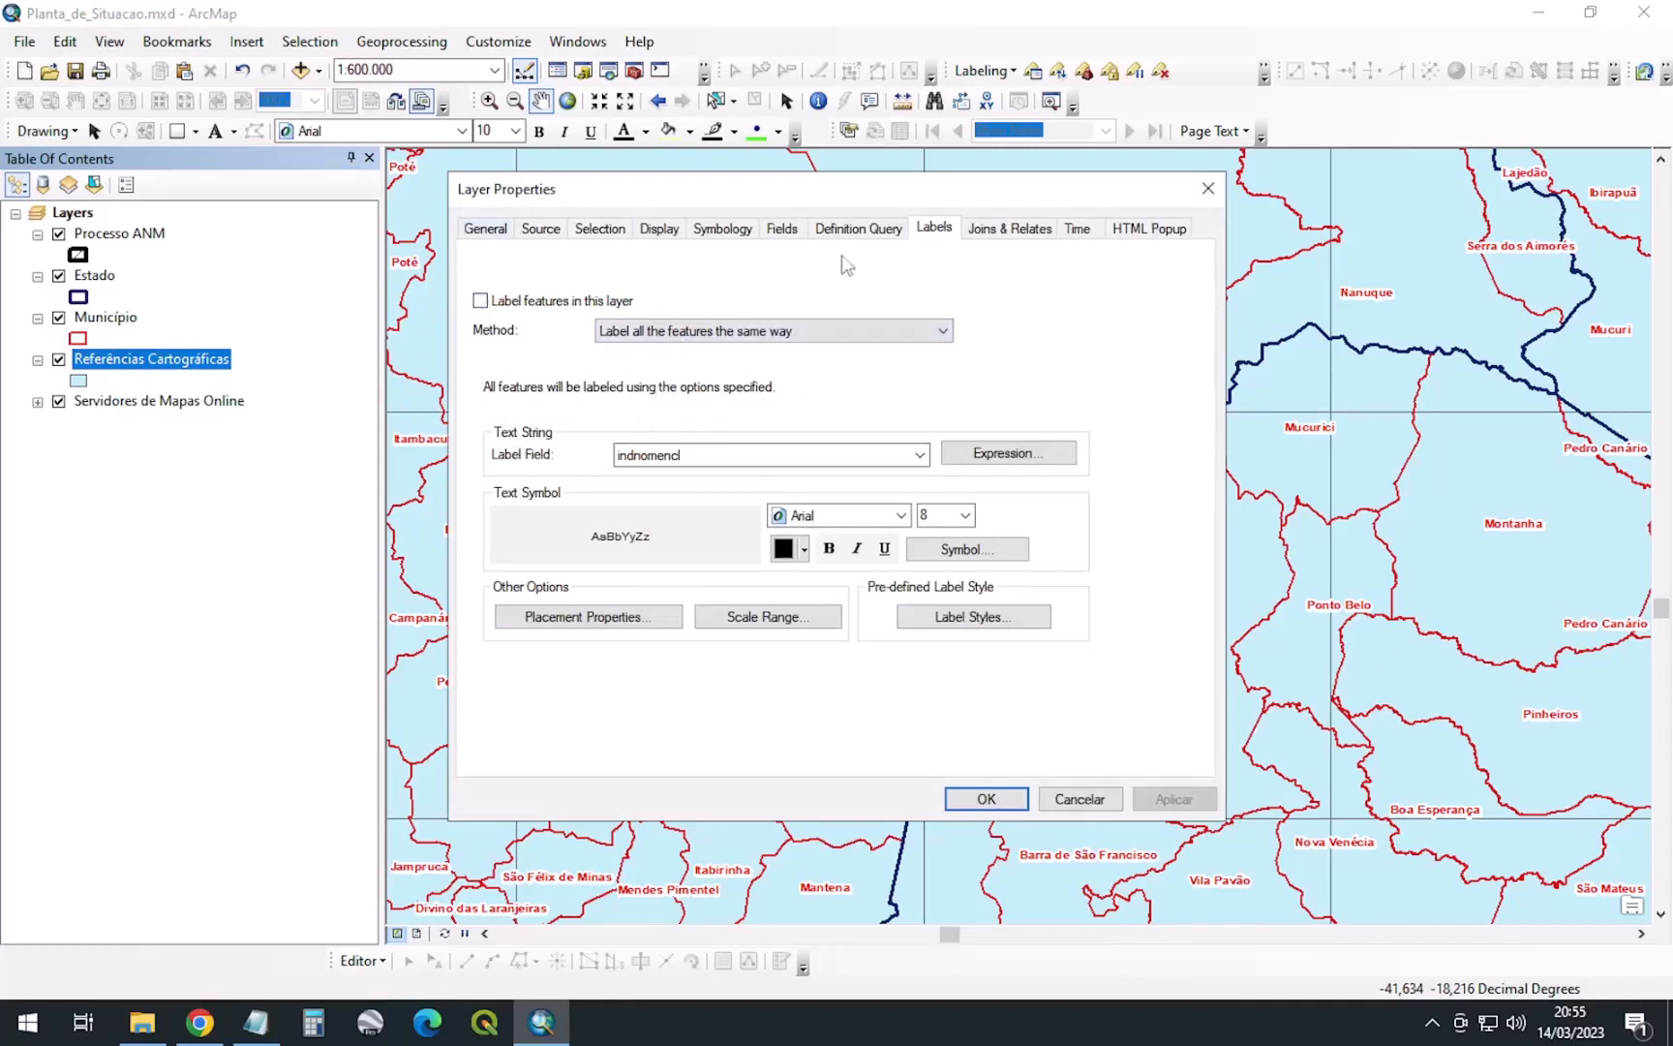
pyautogui.click(719, 230)
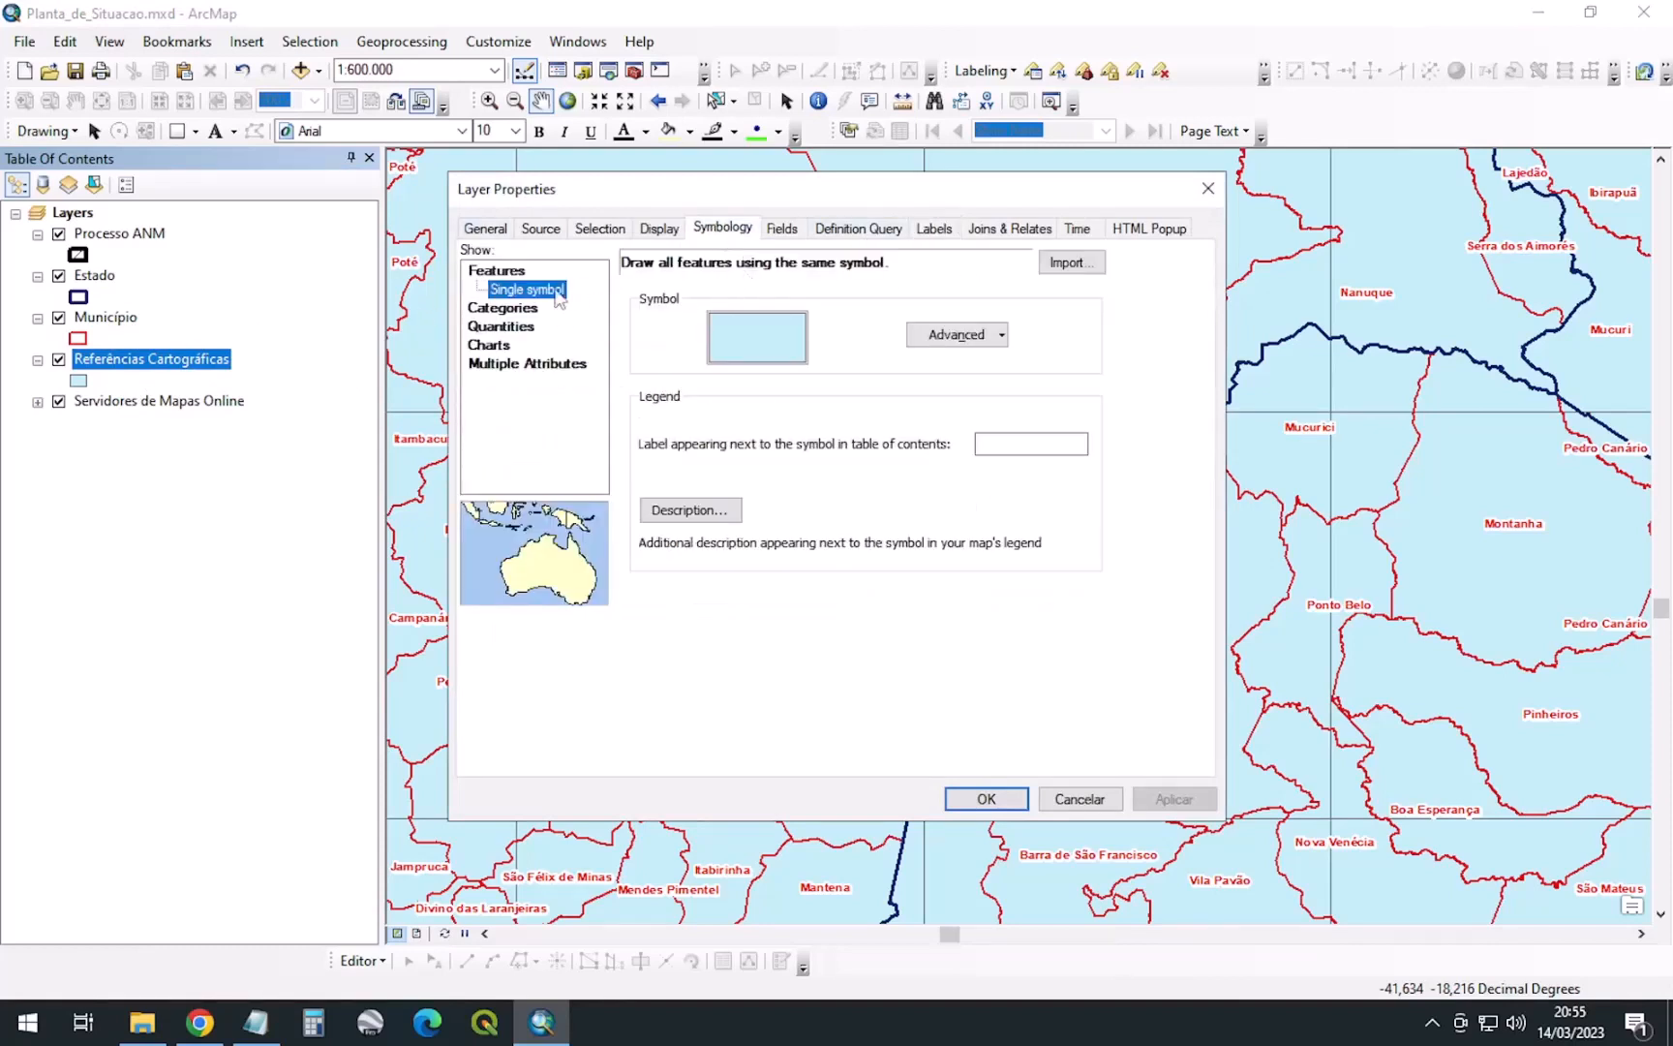
pyautogui.click(513, 309)
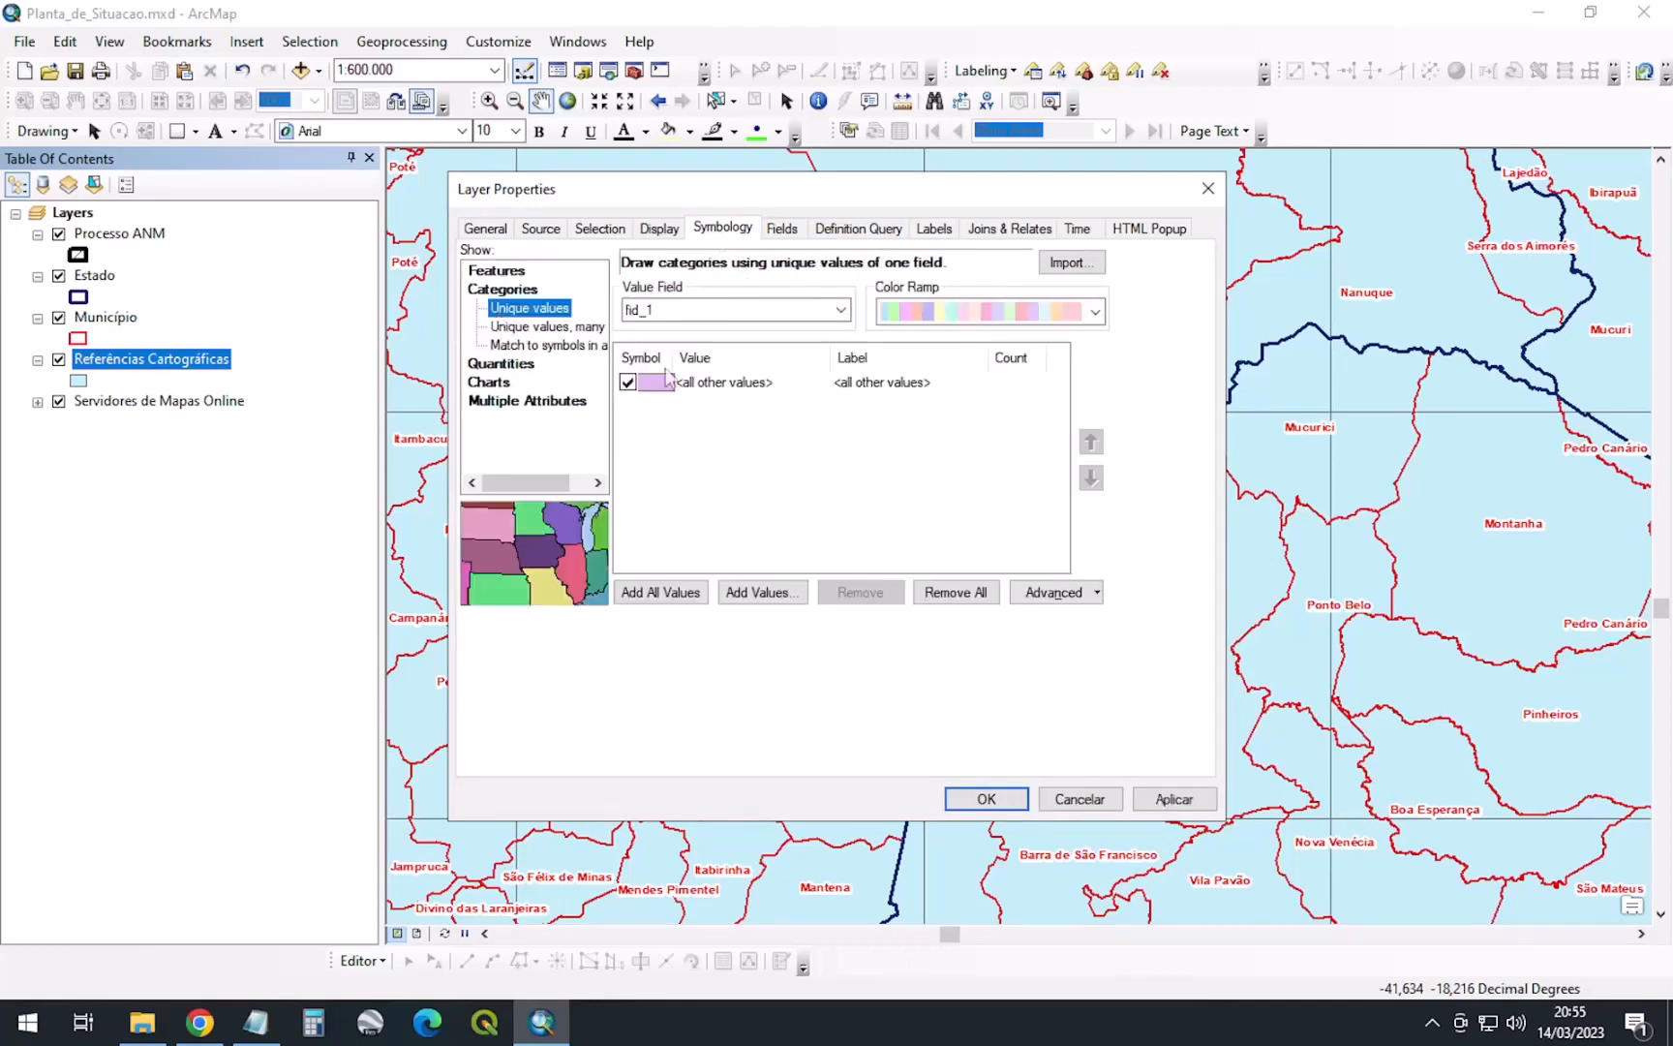
pyautogui.click(522, 329)
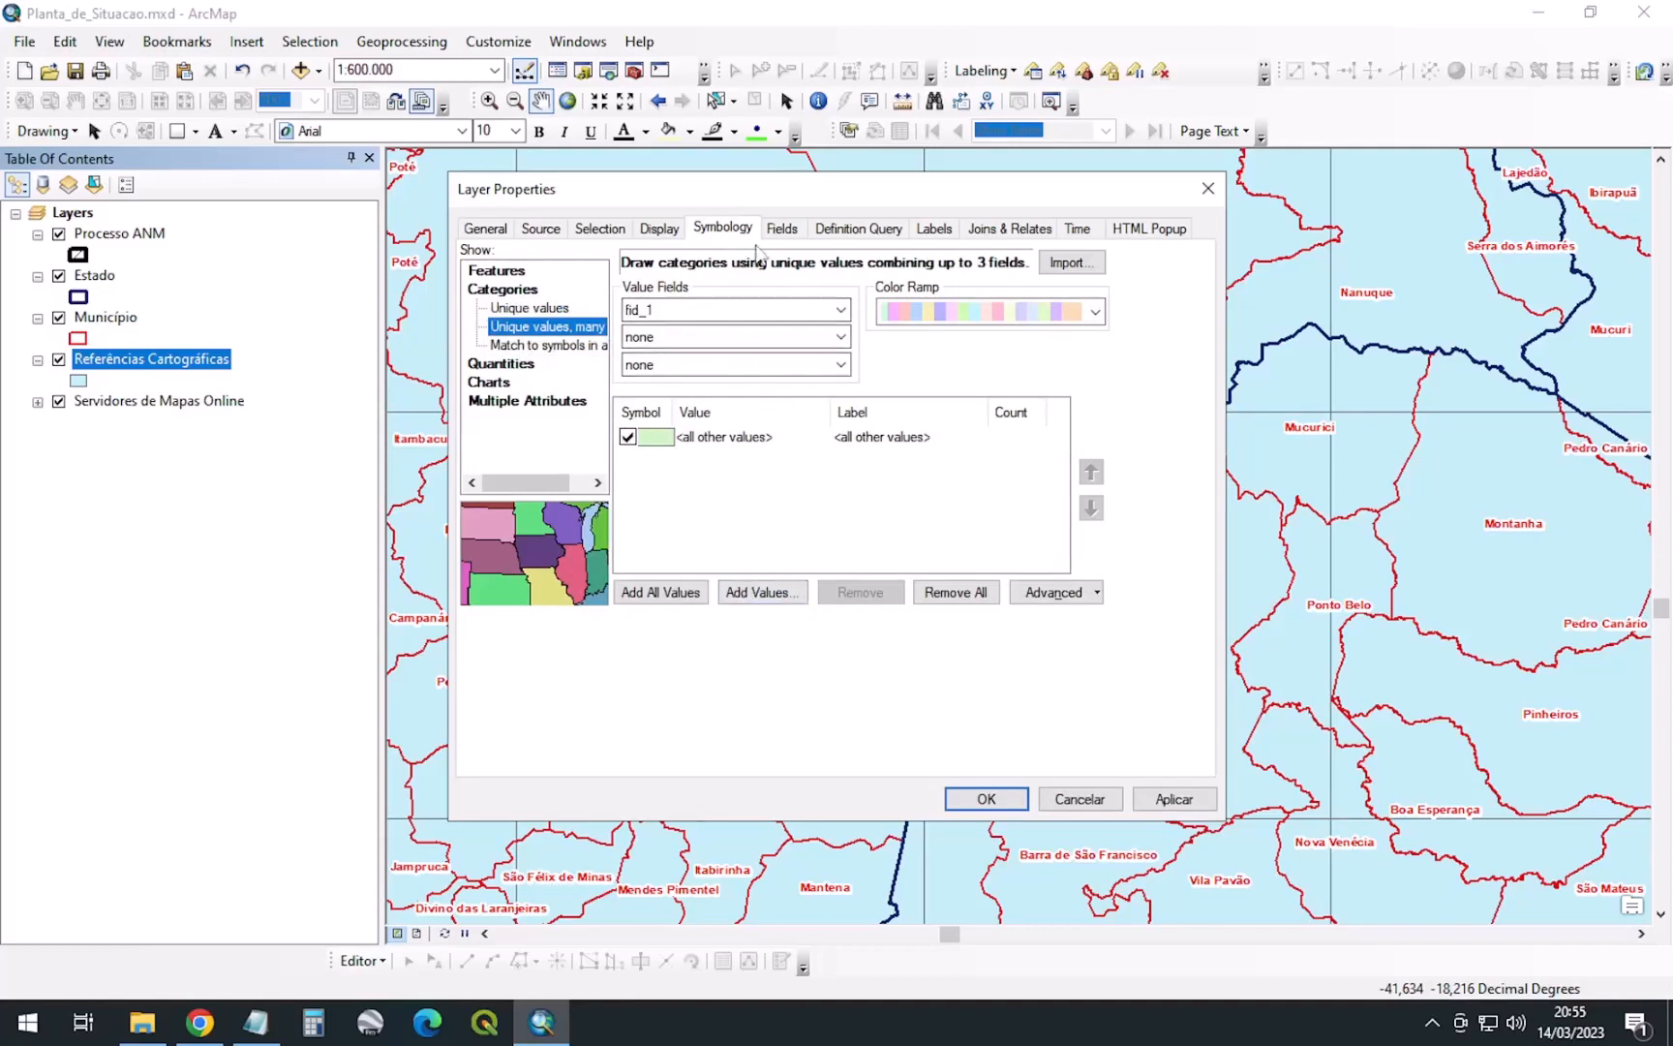
pyautogui.click(767, 319)
pyautogui.click(640, 345)
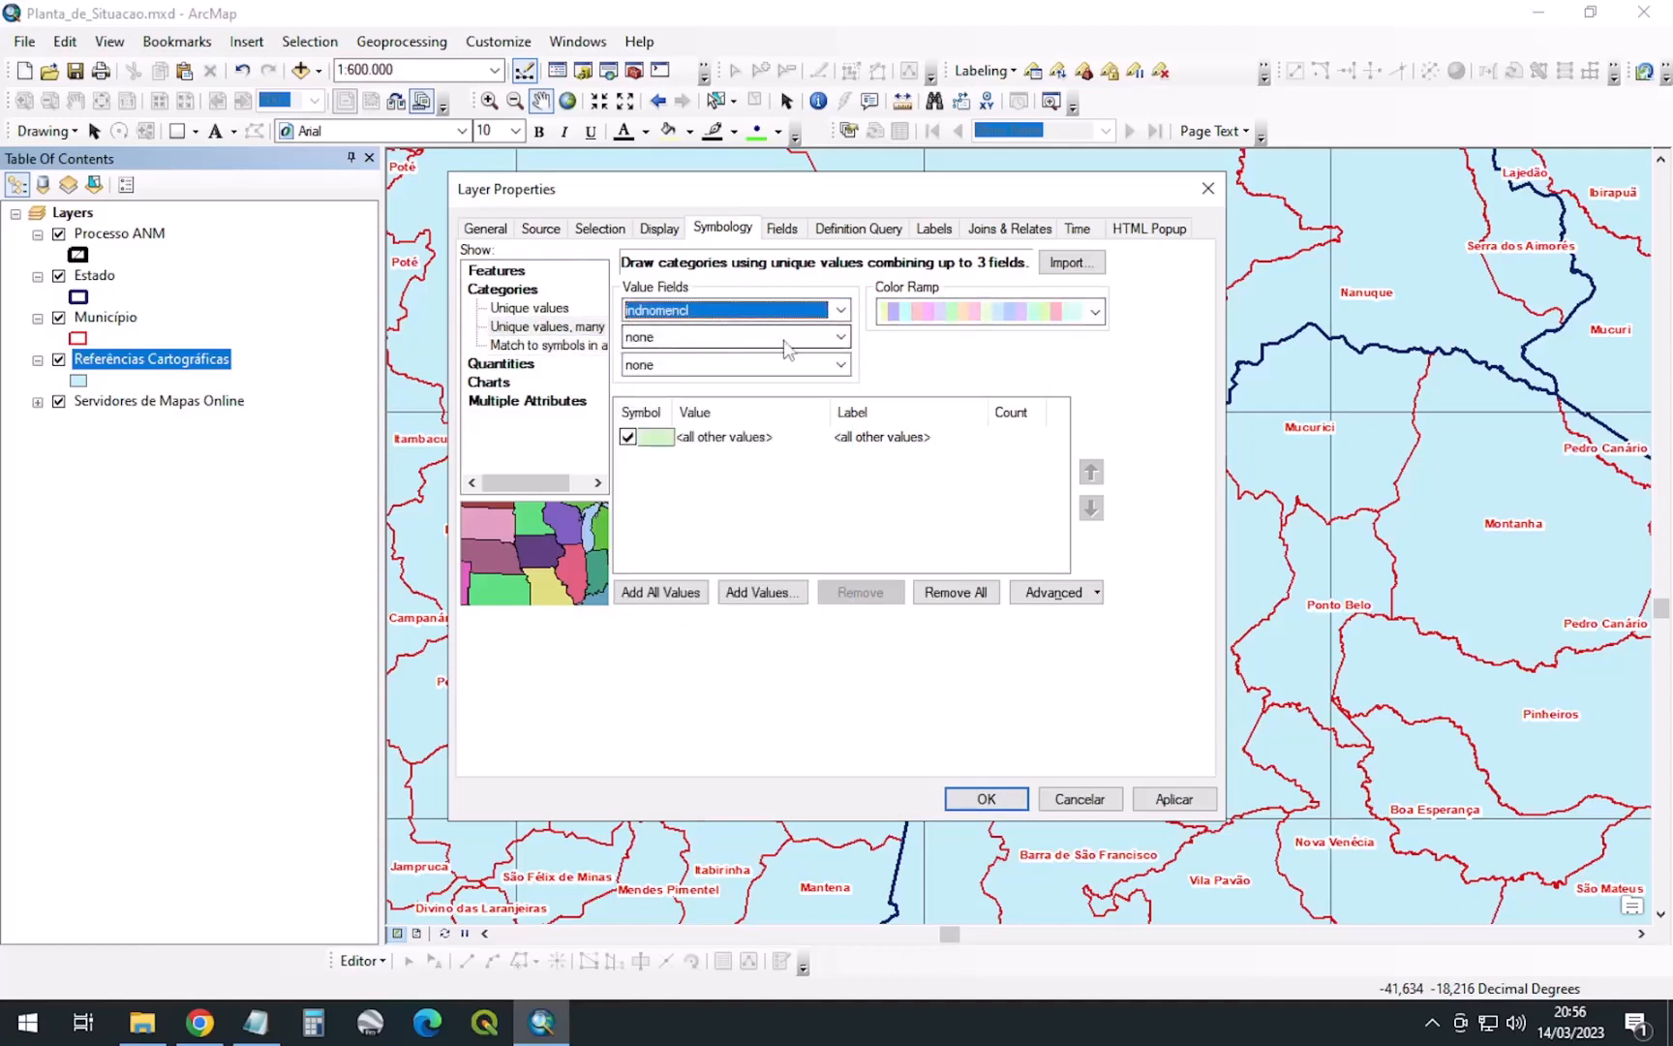
pyautogui.click(676, 337)
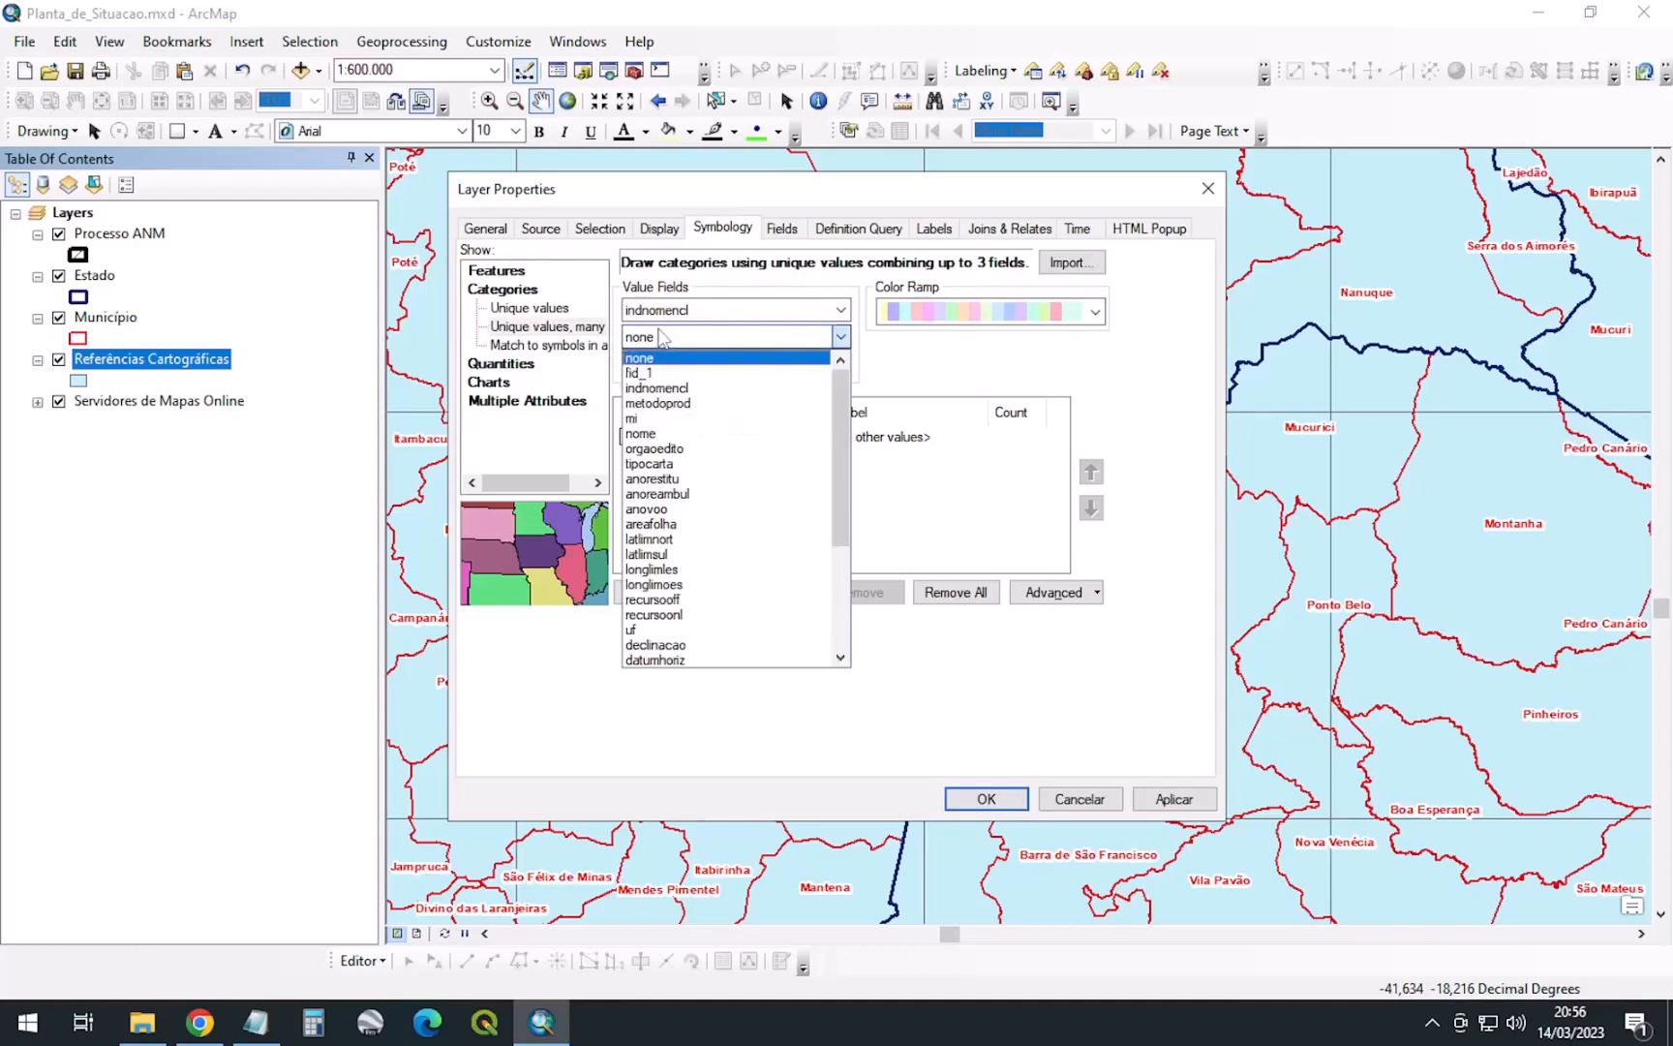
pyautogui.click(648, 439)
pyautogui.click(706, 365)
pyautogui.scroll(-5, 774, 542)
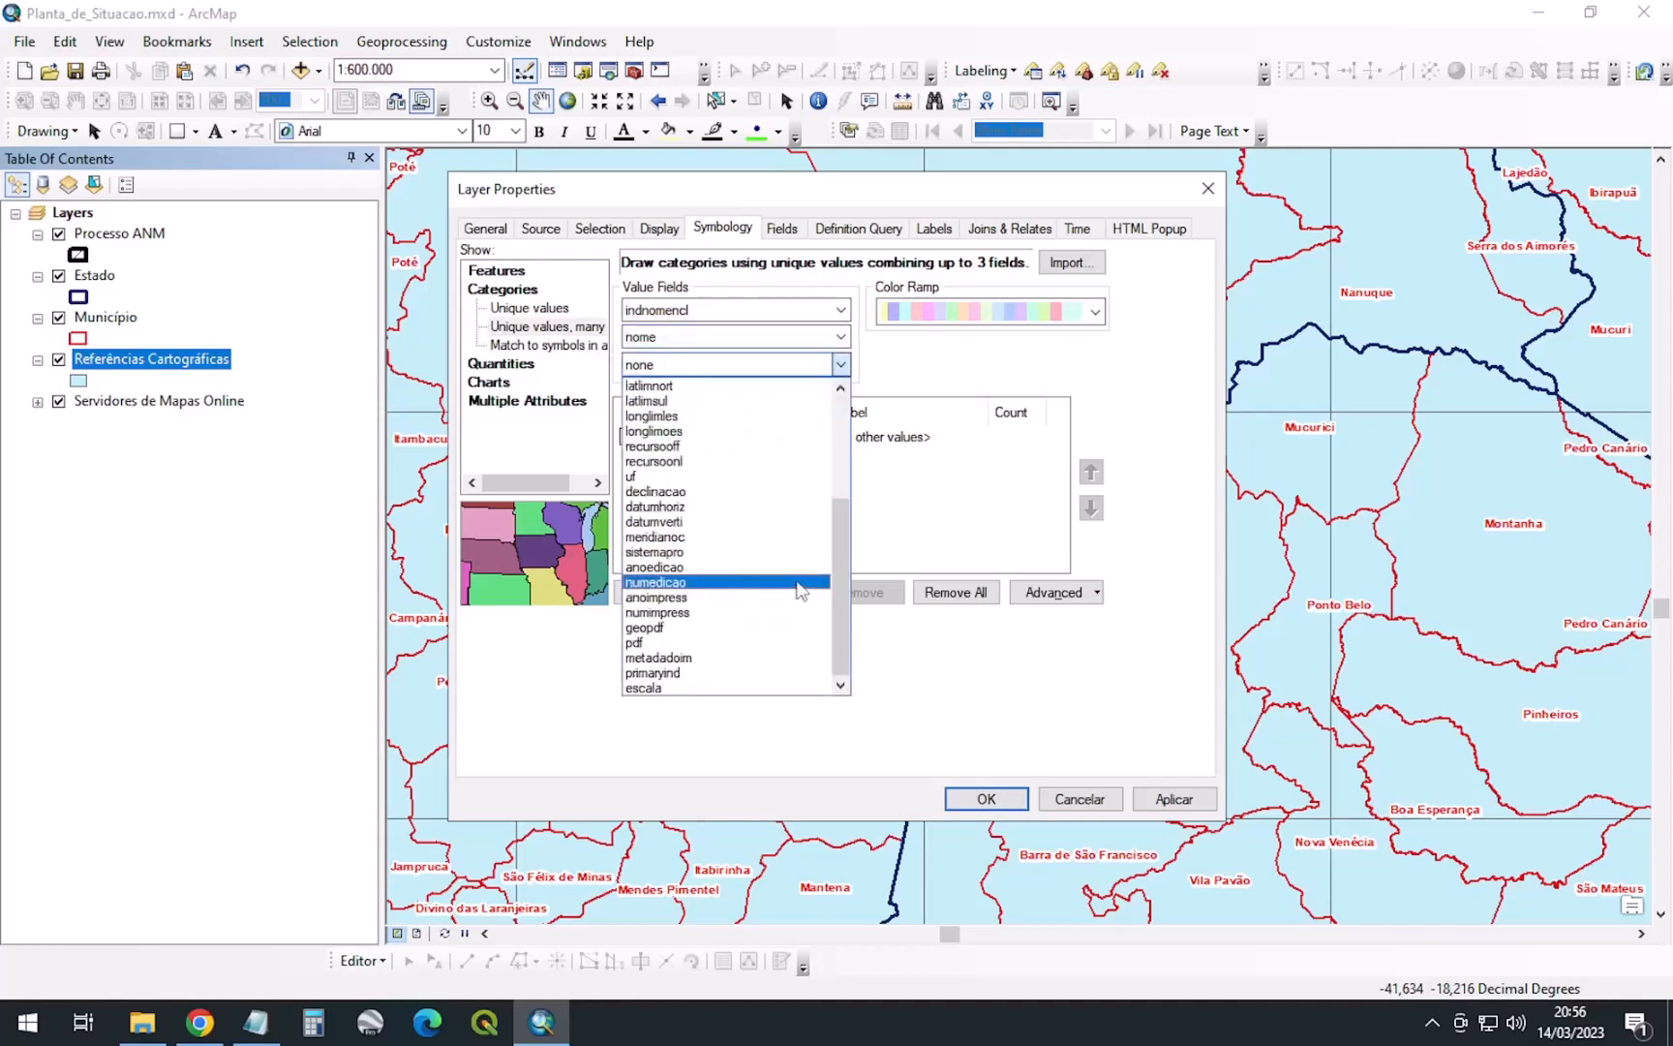
pyautogui.click(652, 688)
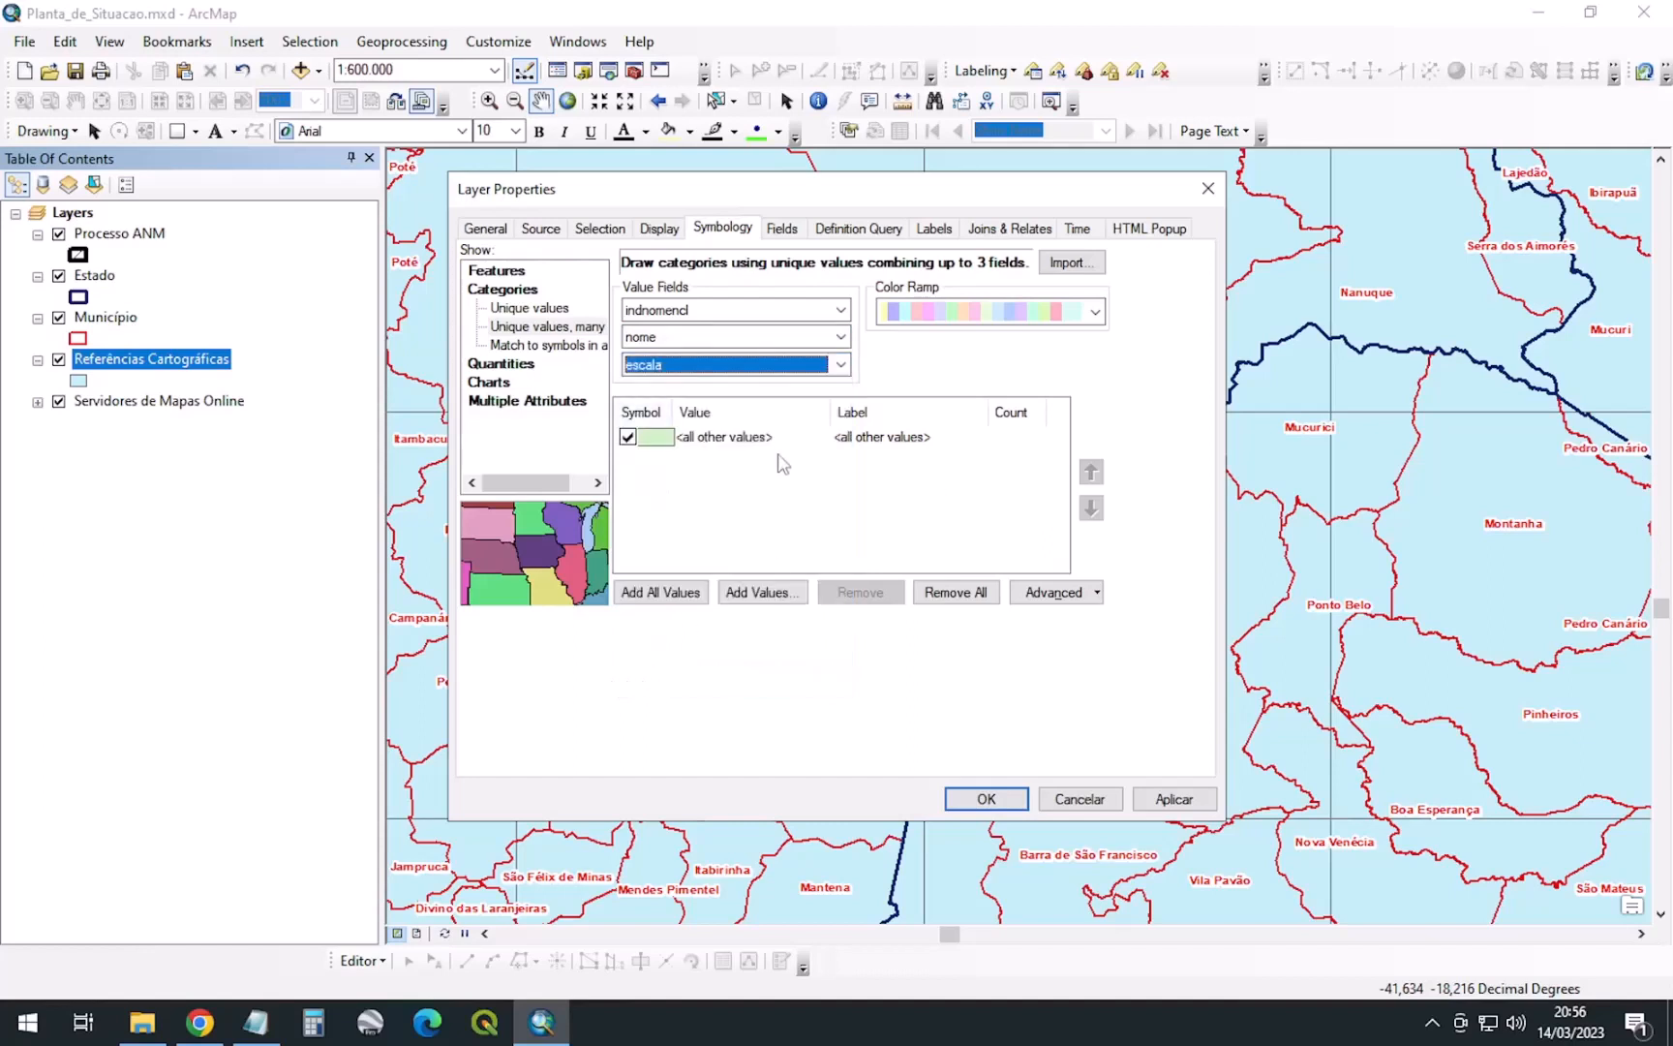
# Give the default symbol No Color fill and outline, and set 100% layer transparency
pyautogui.doubleClick(652, 442)
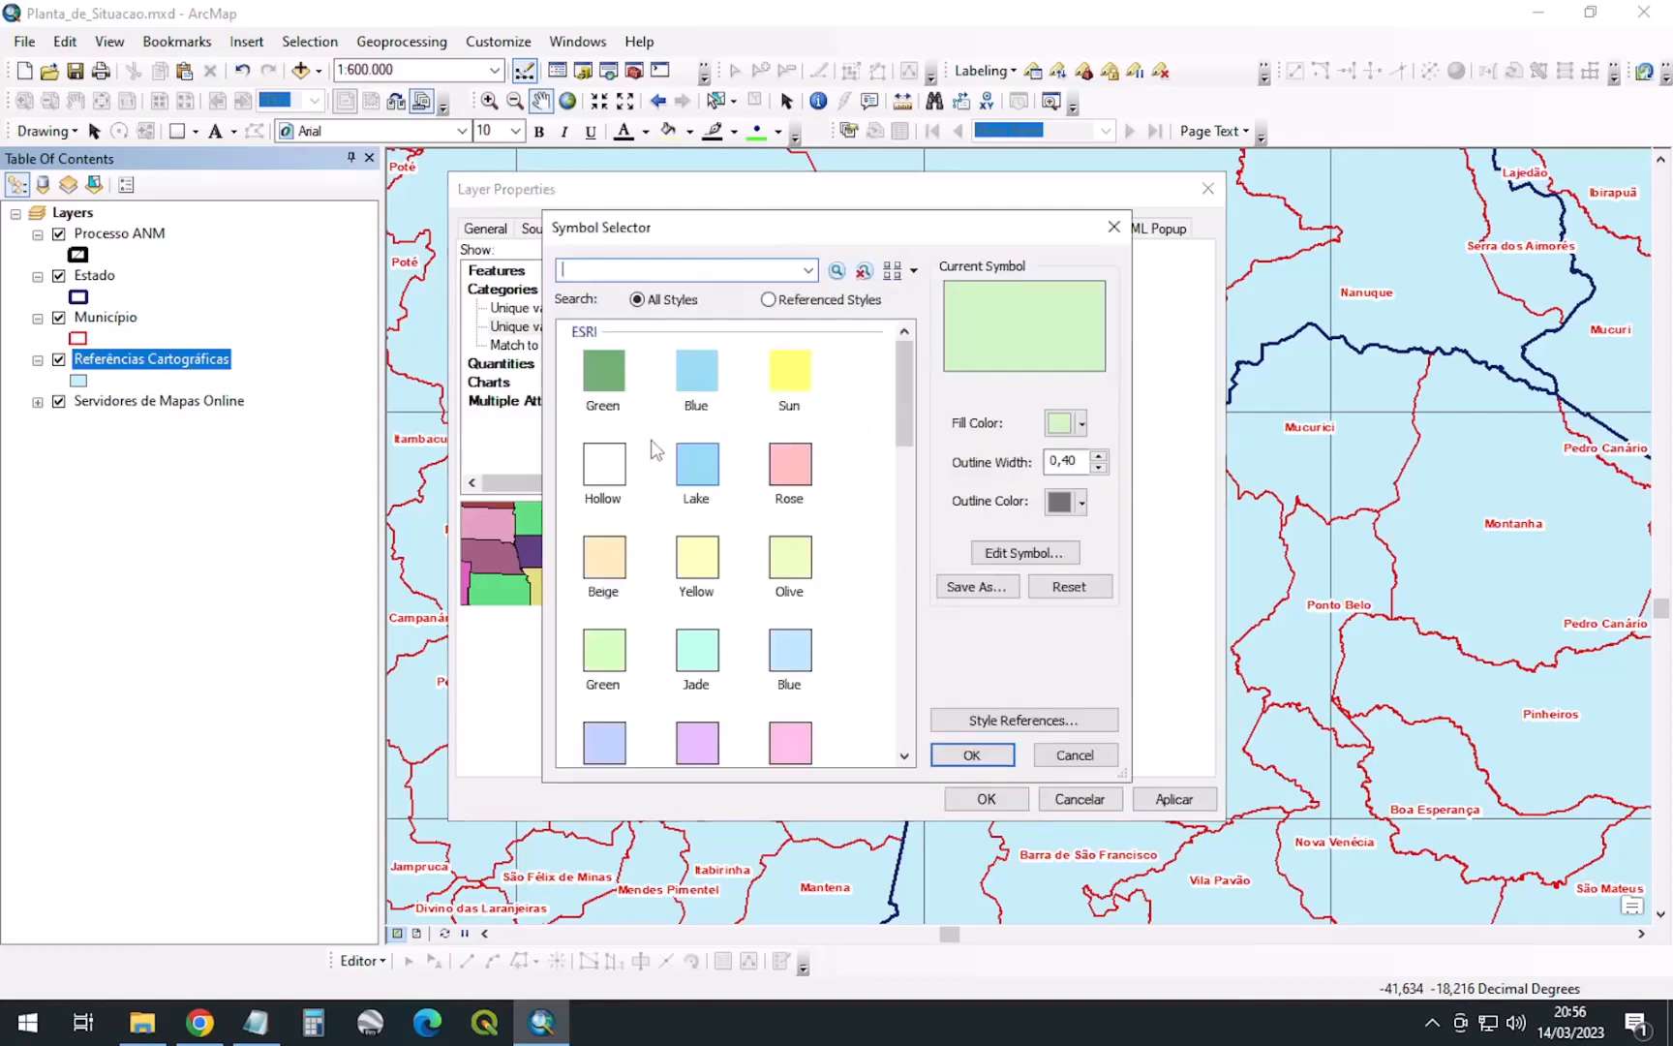
pyautogui.click(1062, 431)
pyautogui.click(1157, 465)
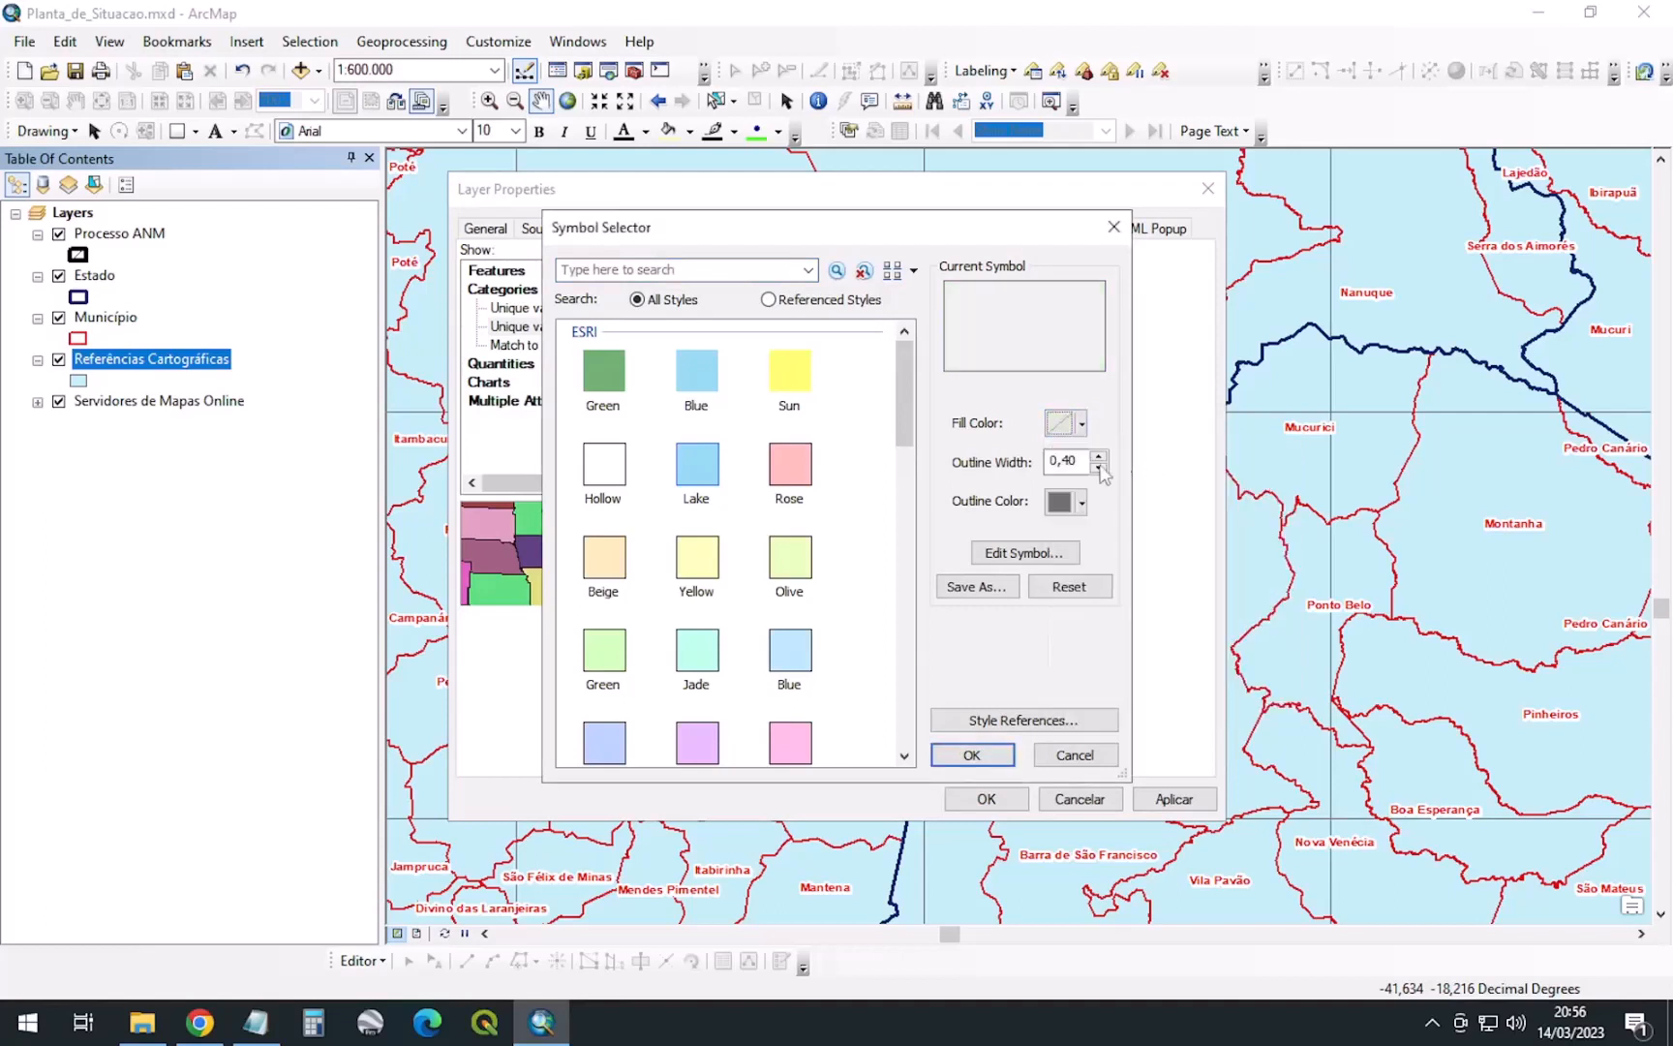
pyautogui.click(1064, 509)
pyautogui.click(1142, 535)
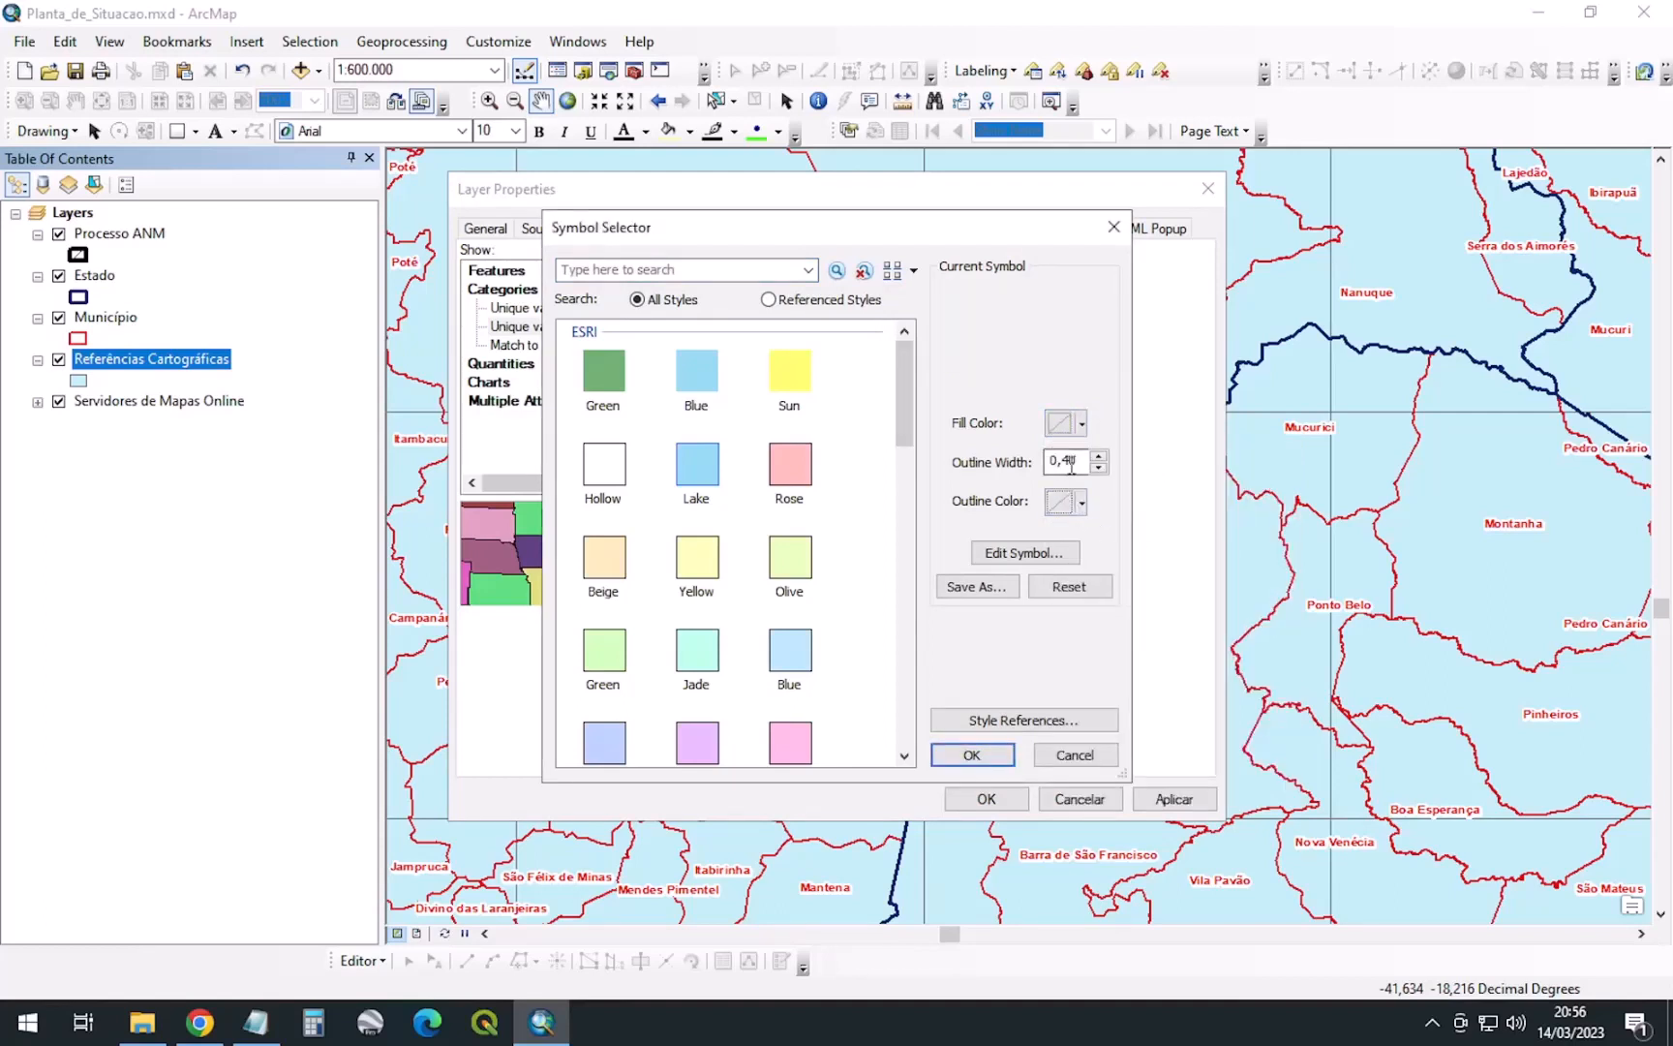
pyautogui.click(972, 754)
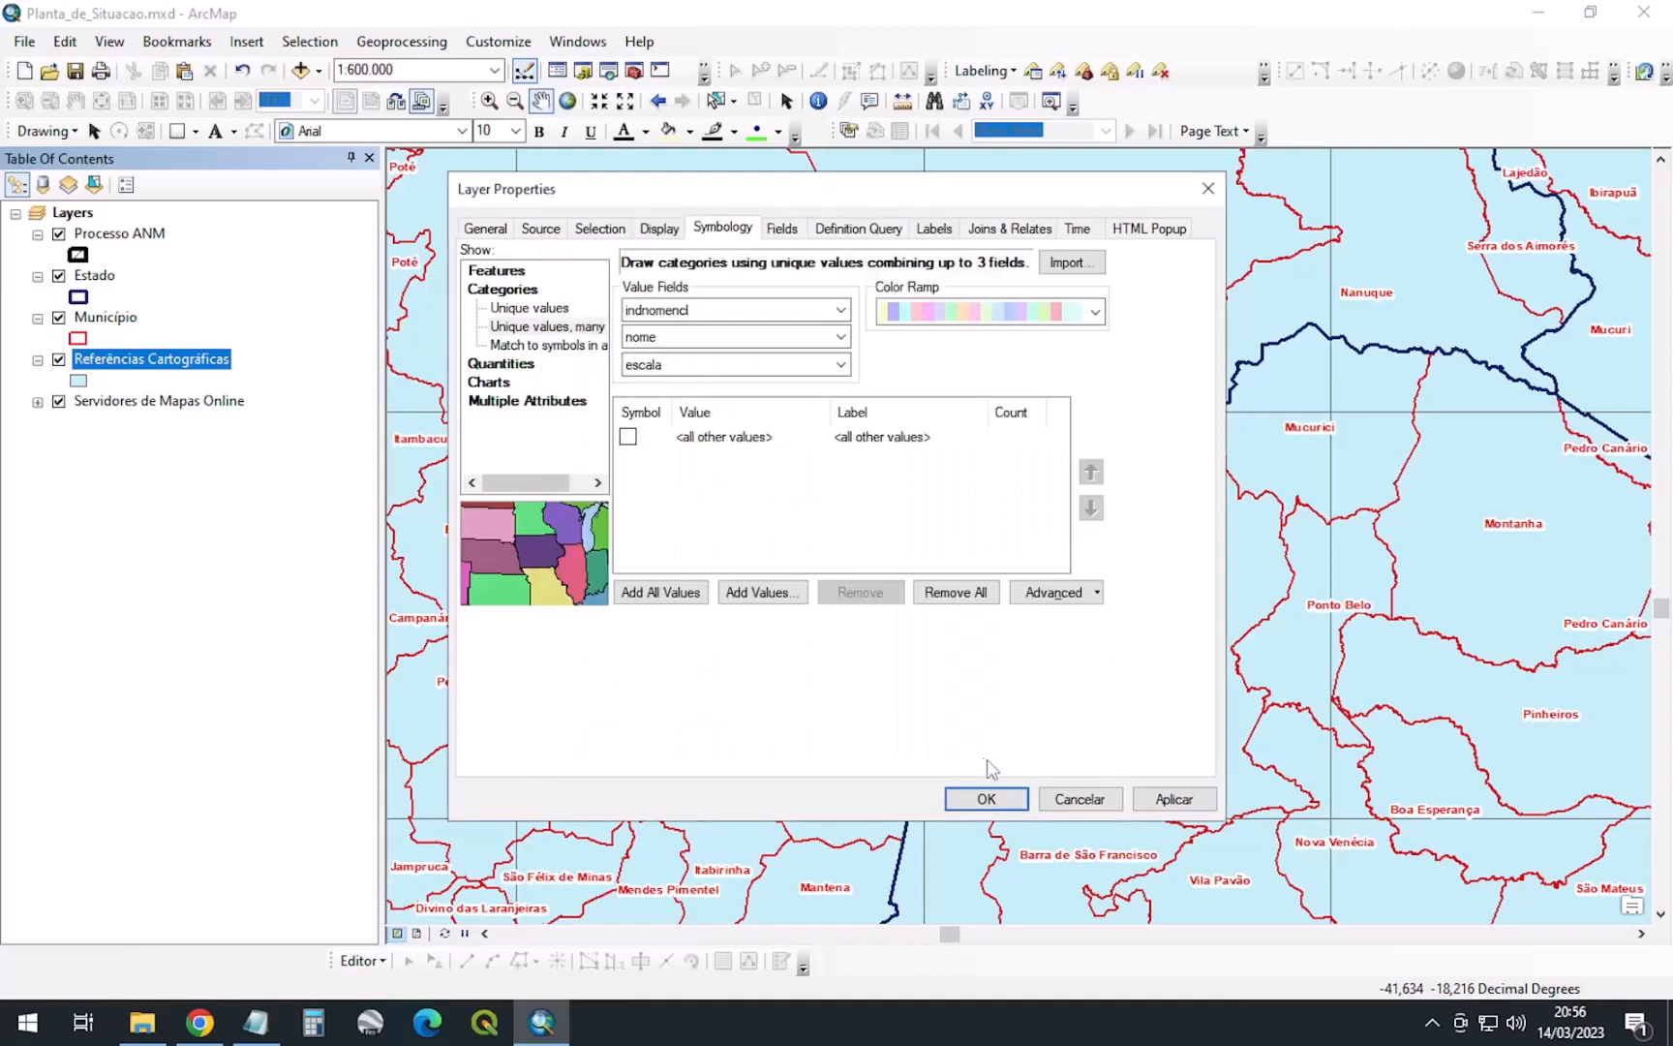
pyautogui.click(659, 229)
pyautogui.doubleClick(651, 279)
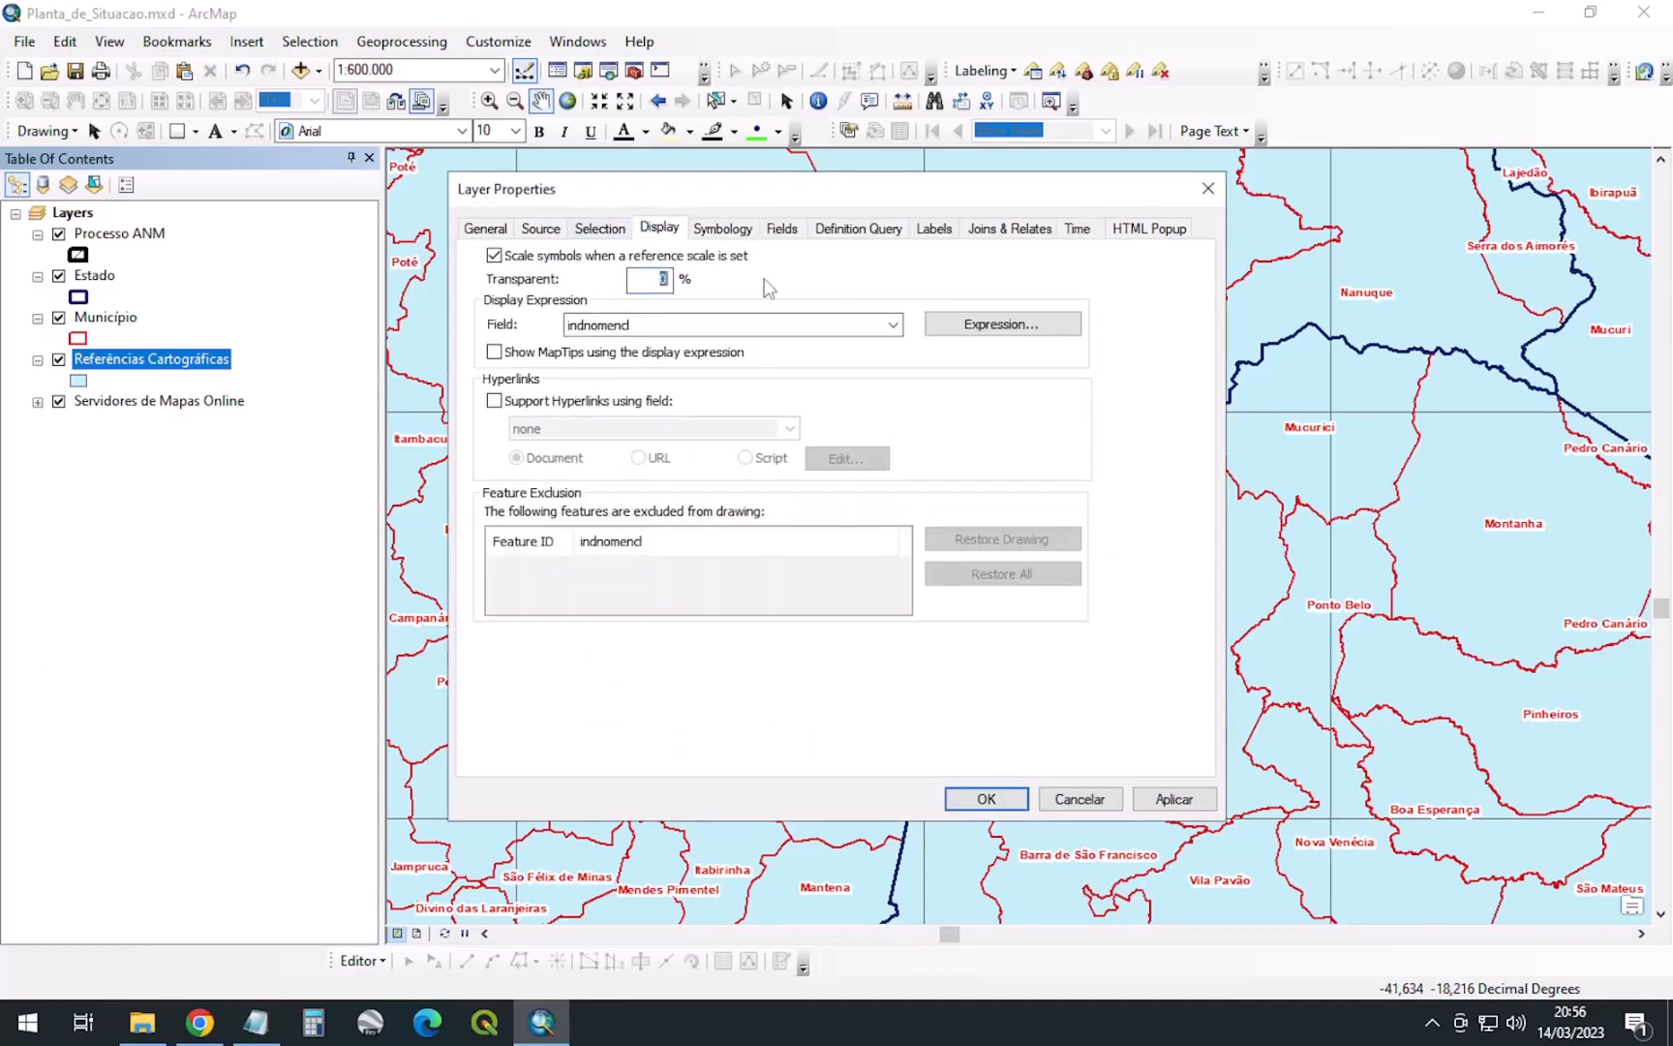
pyautogui.click(1174, 799)
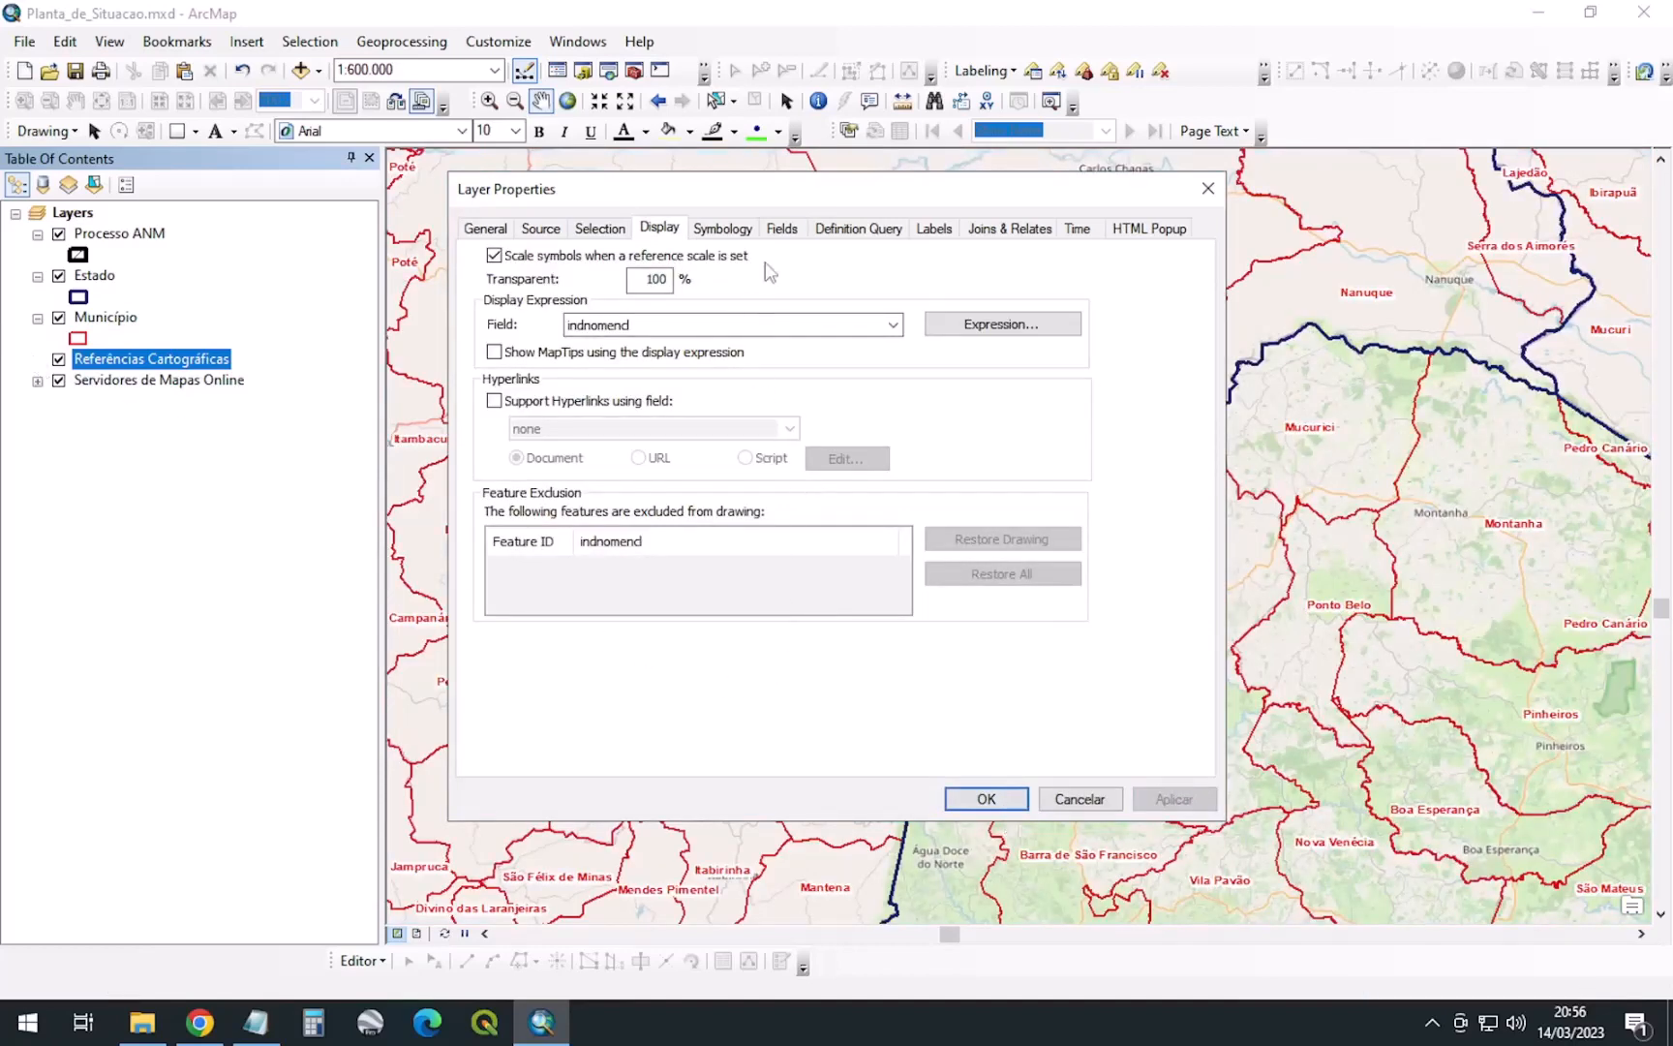
pyautogui.click(782, 228)
pyautogui.click(735, 232)
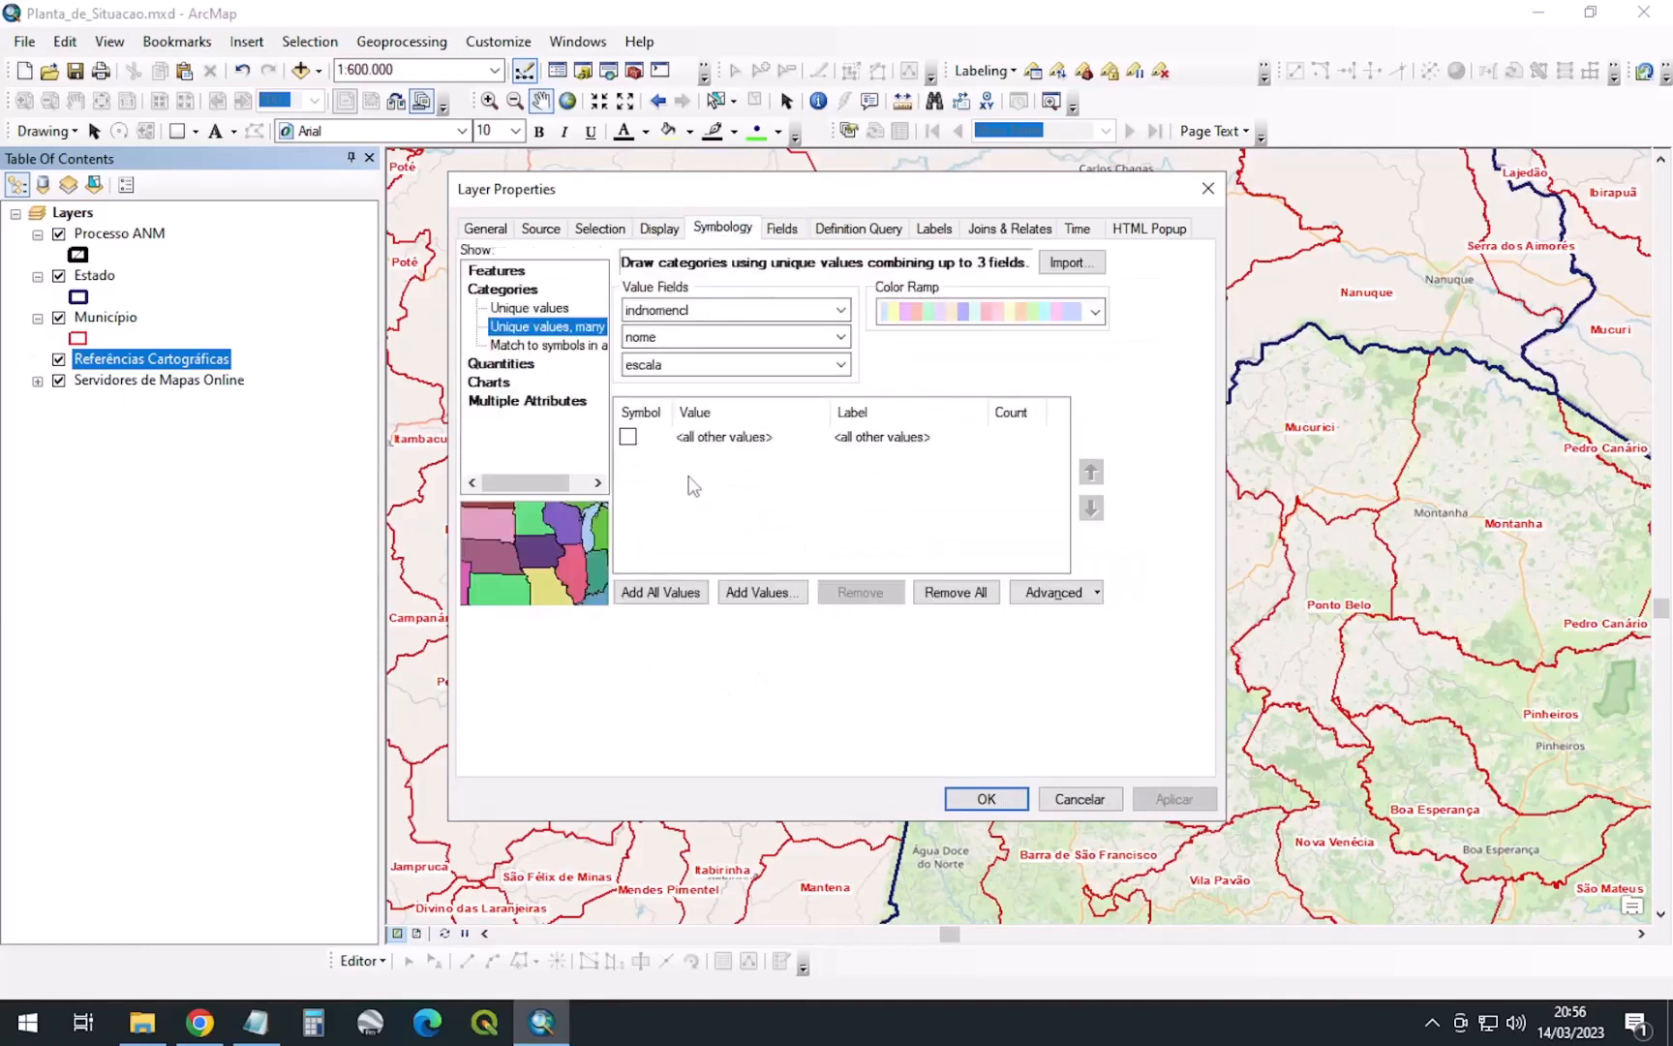
# Add all unique value combinations as categories and widen the Value column
pyautogui.click(645, 588)
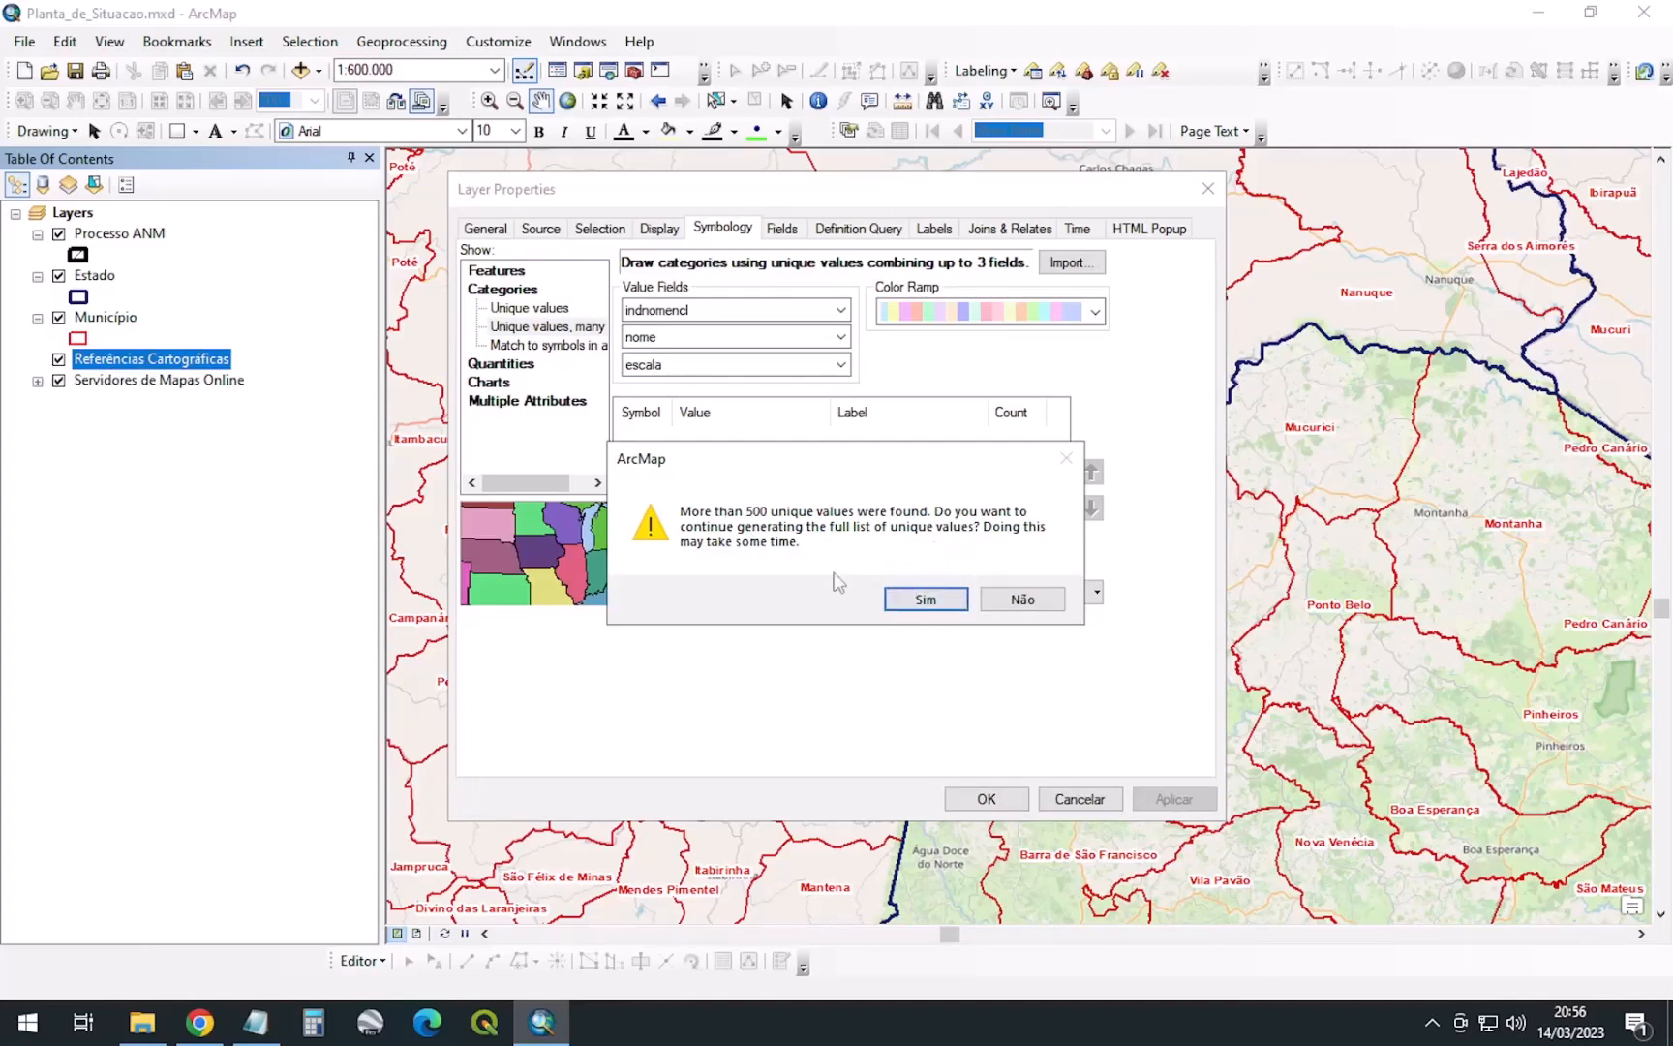
pyautogui.click(906, 594)
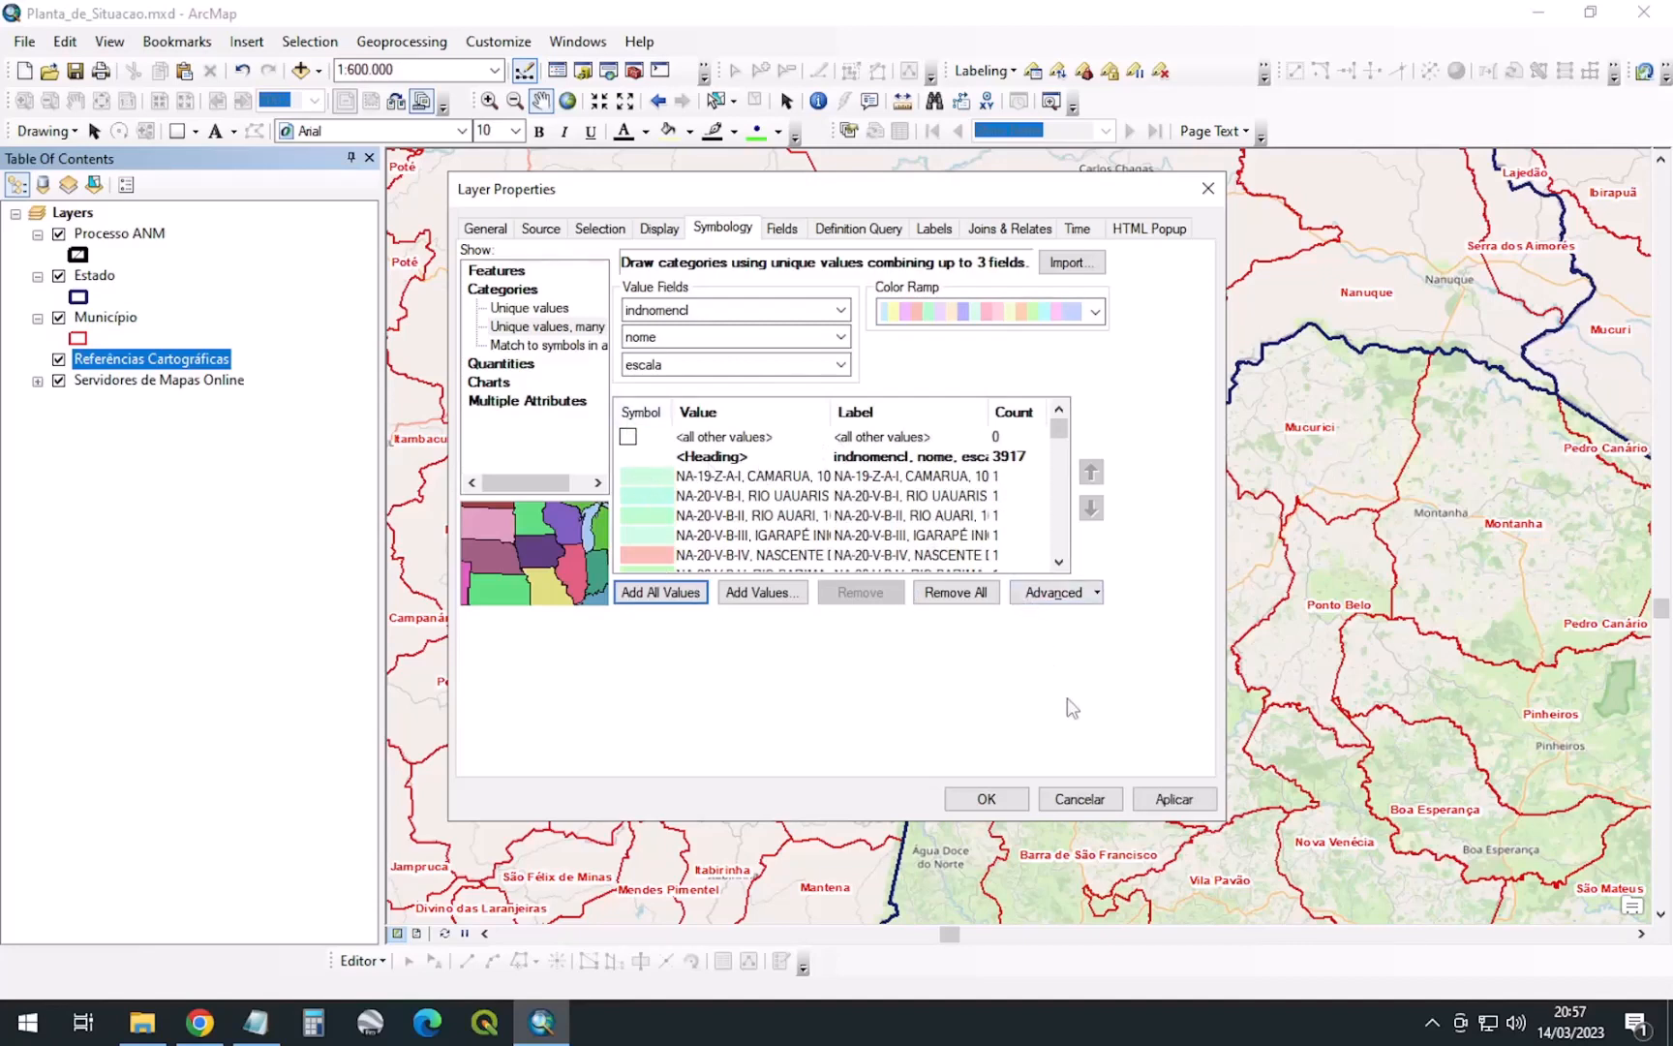
pyautogui.click(837, 406)
pyautogui.moveTo(836, 406); pyautogui.dragTo(1015, 408)
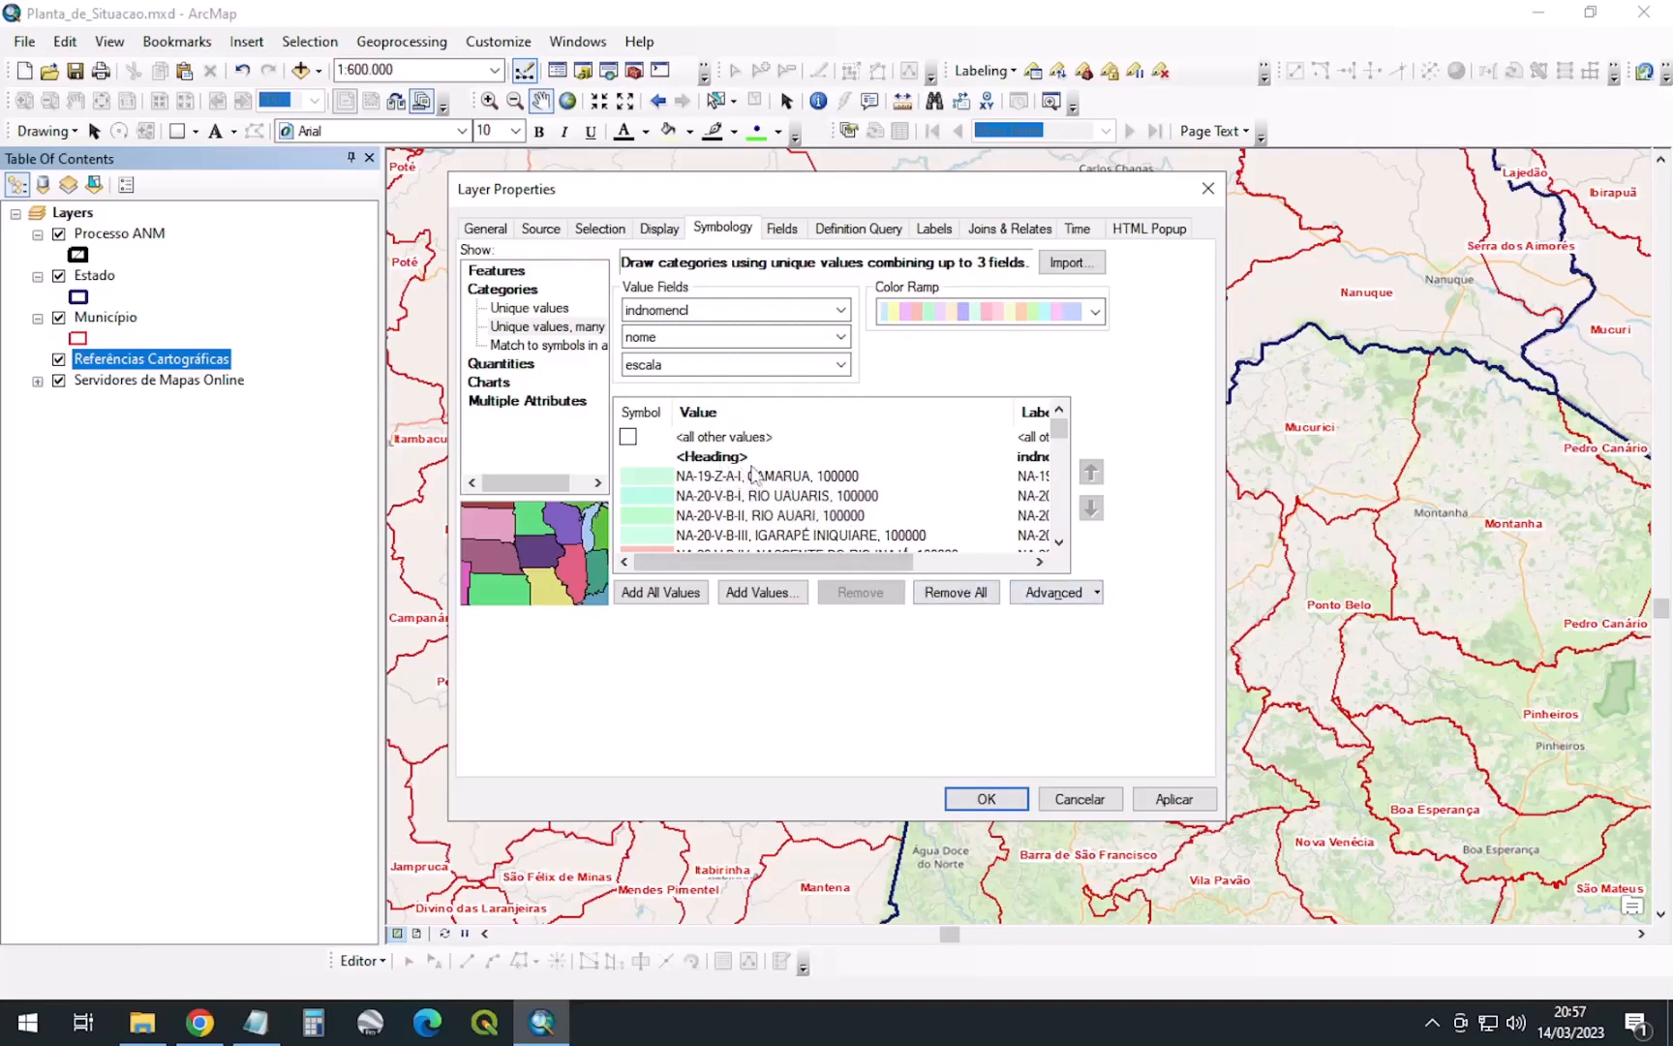
# Set the field delimiter to ' - ', regenerate all values, and apply the symbology
pyautogui.click(1078, 599)
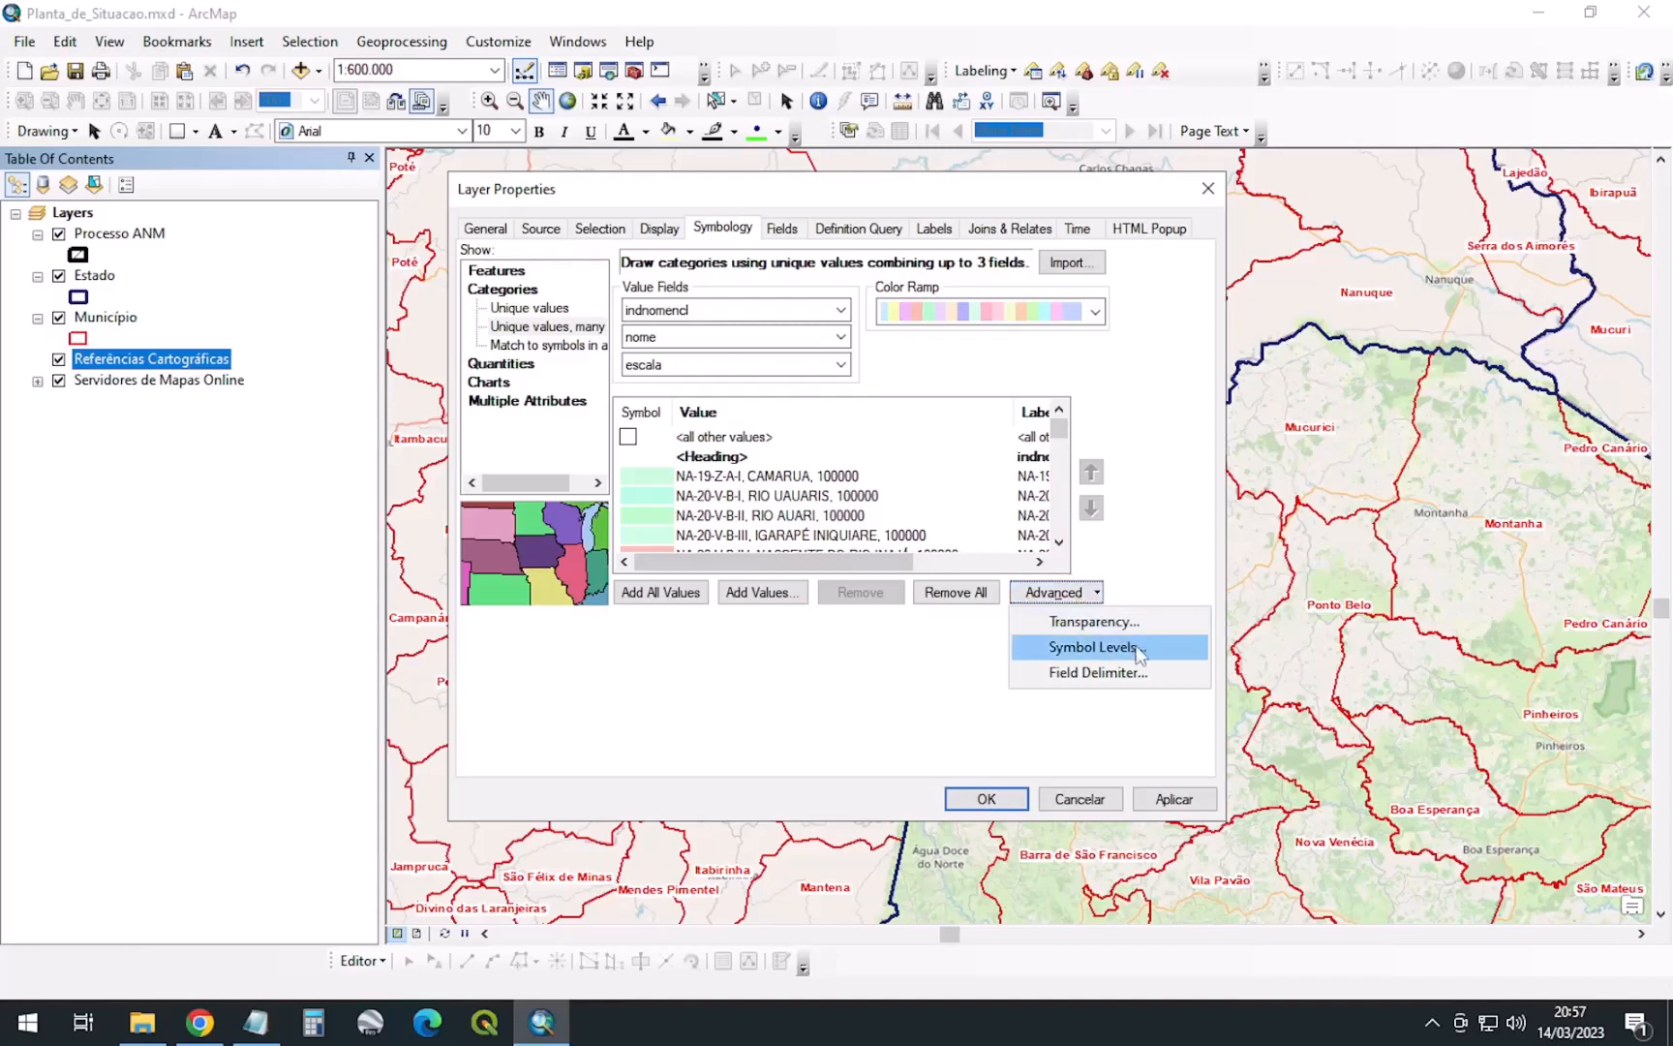
pyautogui.click(1103, 673)
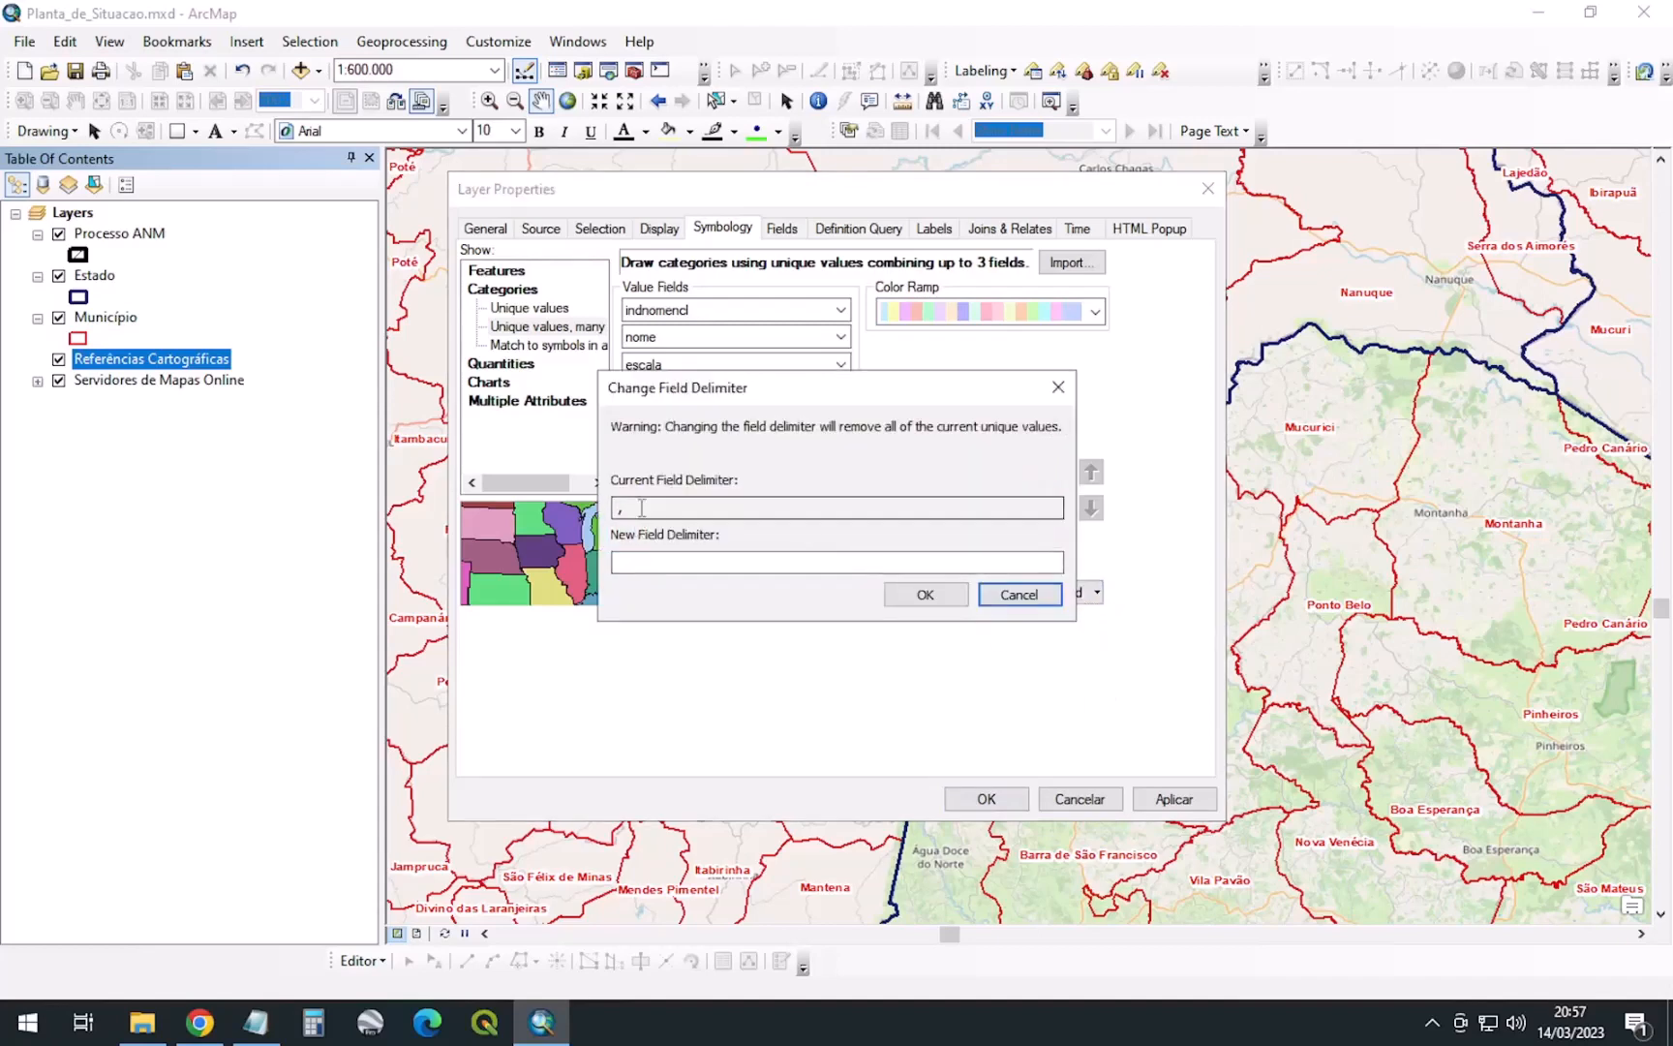
pyautogui.click(646, 561)
pyautogui.click(922, 594)
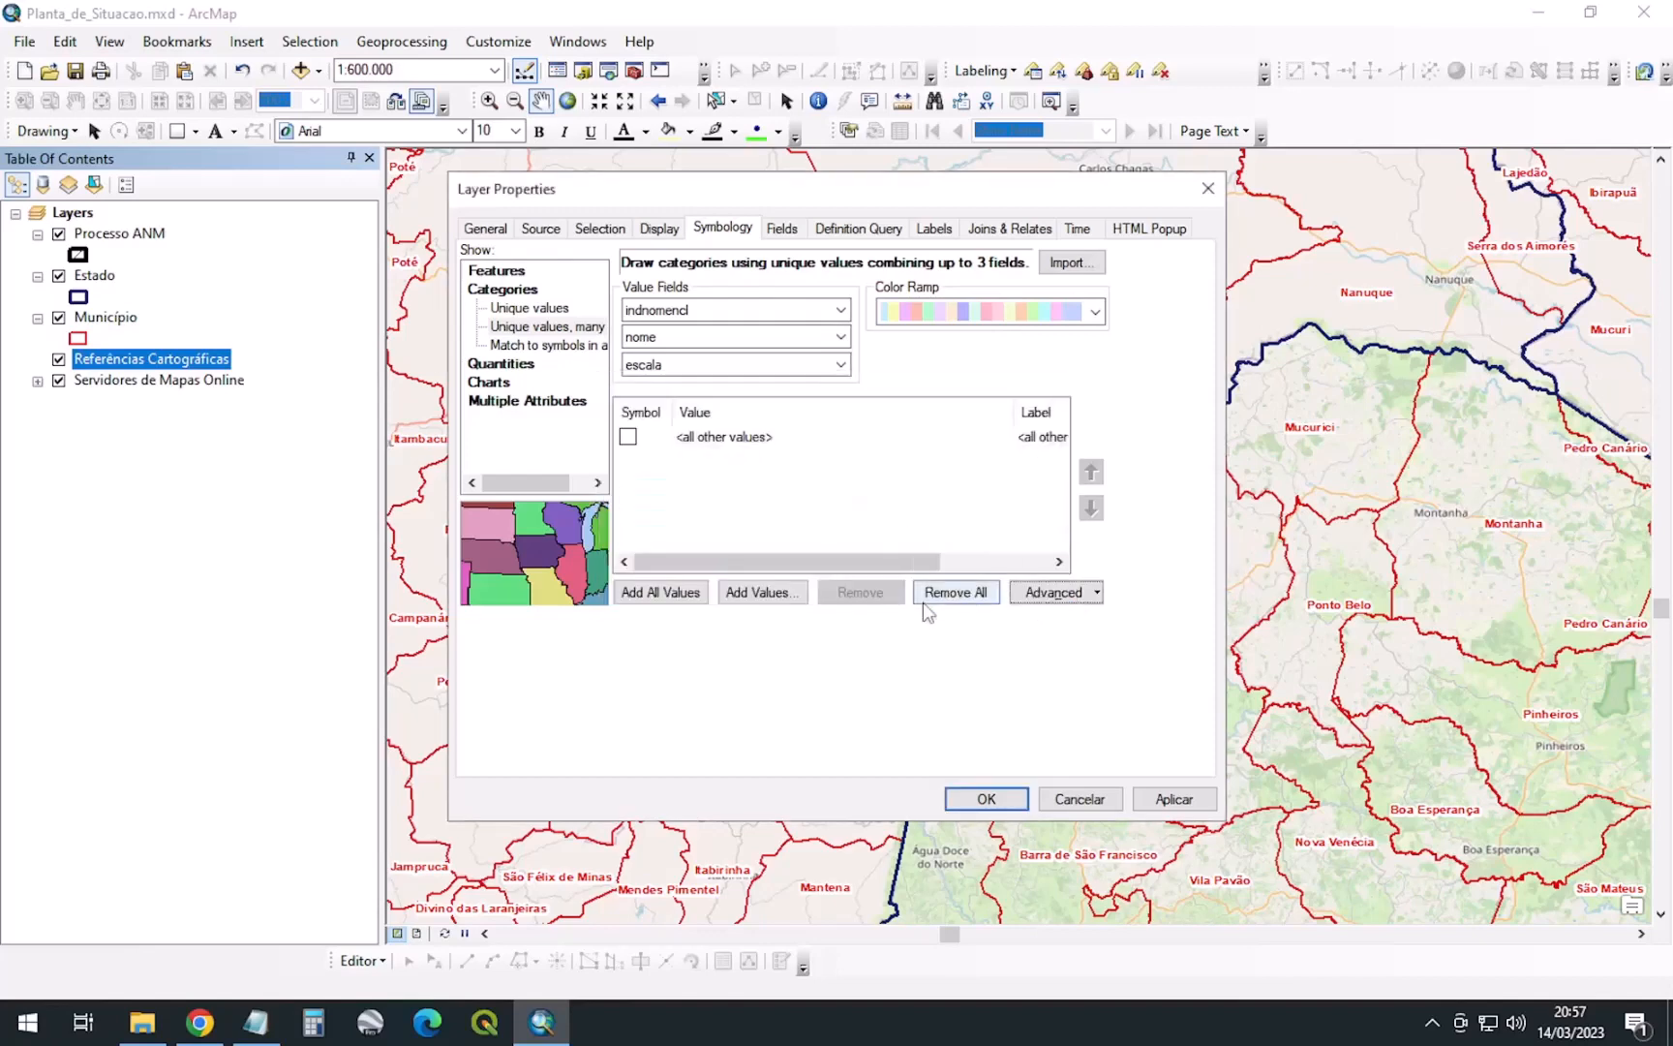
pyautogui.click(661, 593)
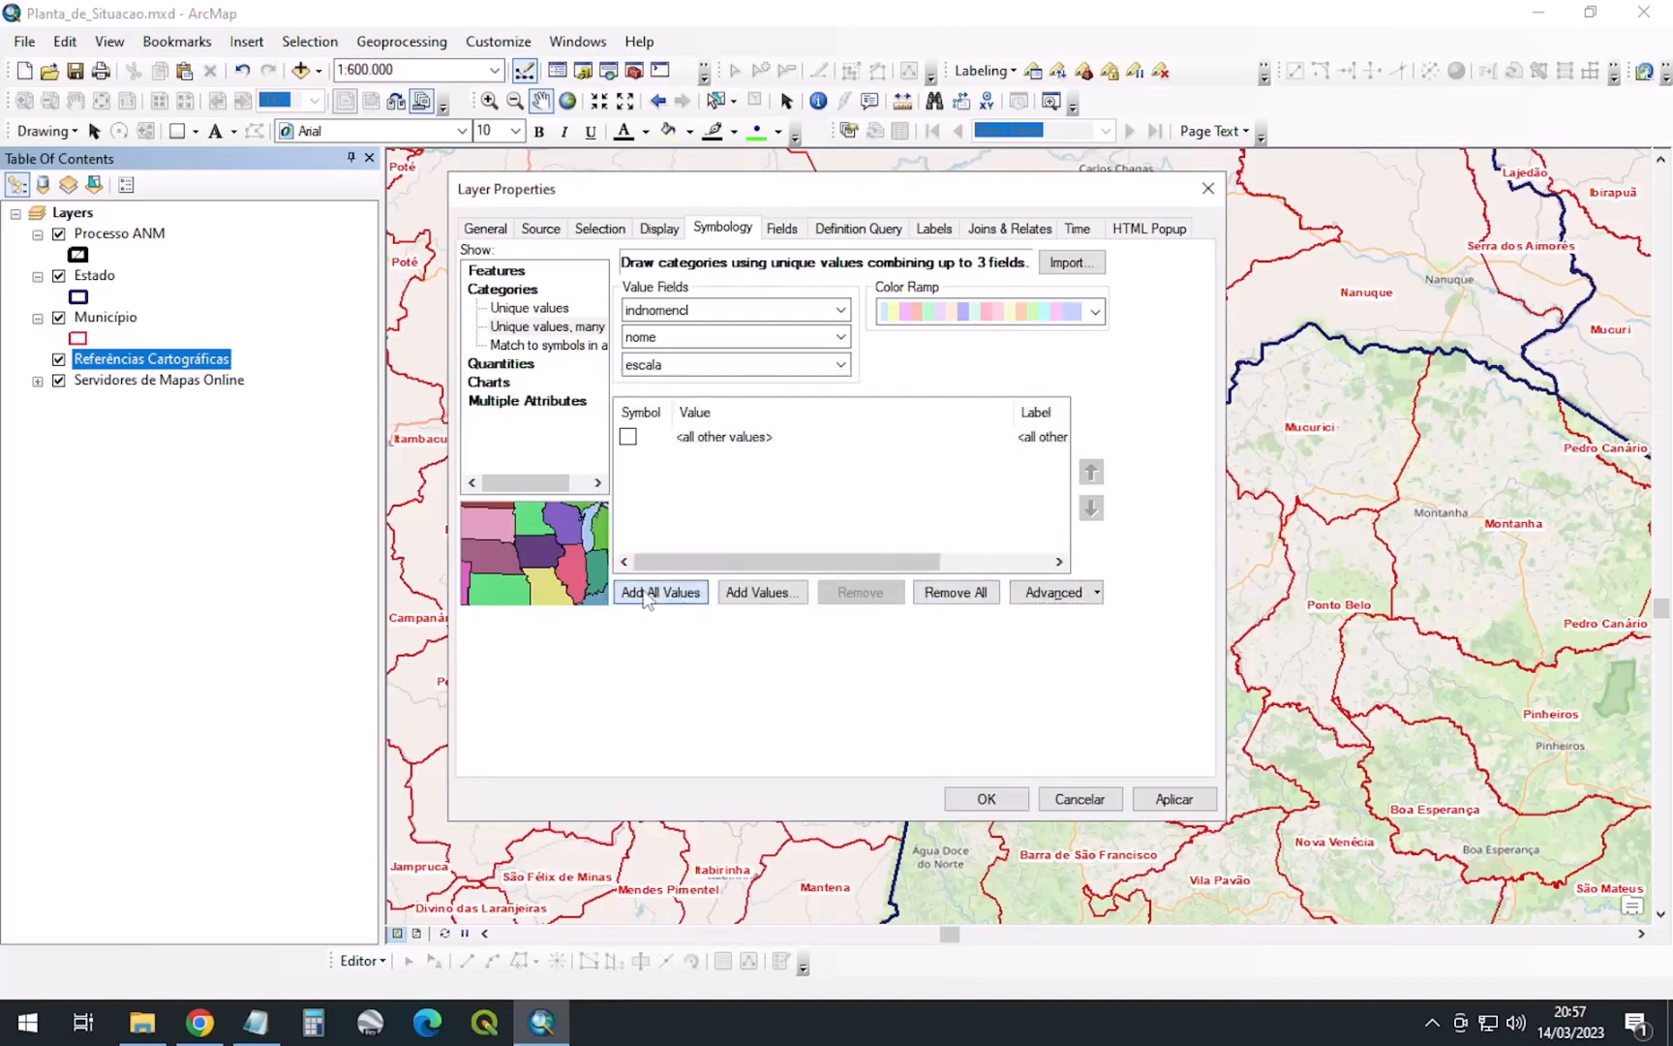
pyautogui.click(910, 603)
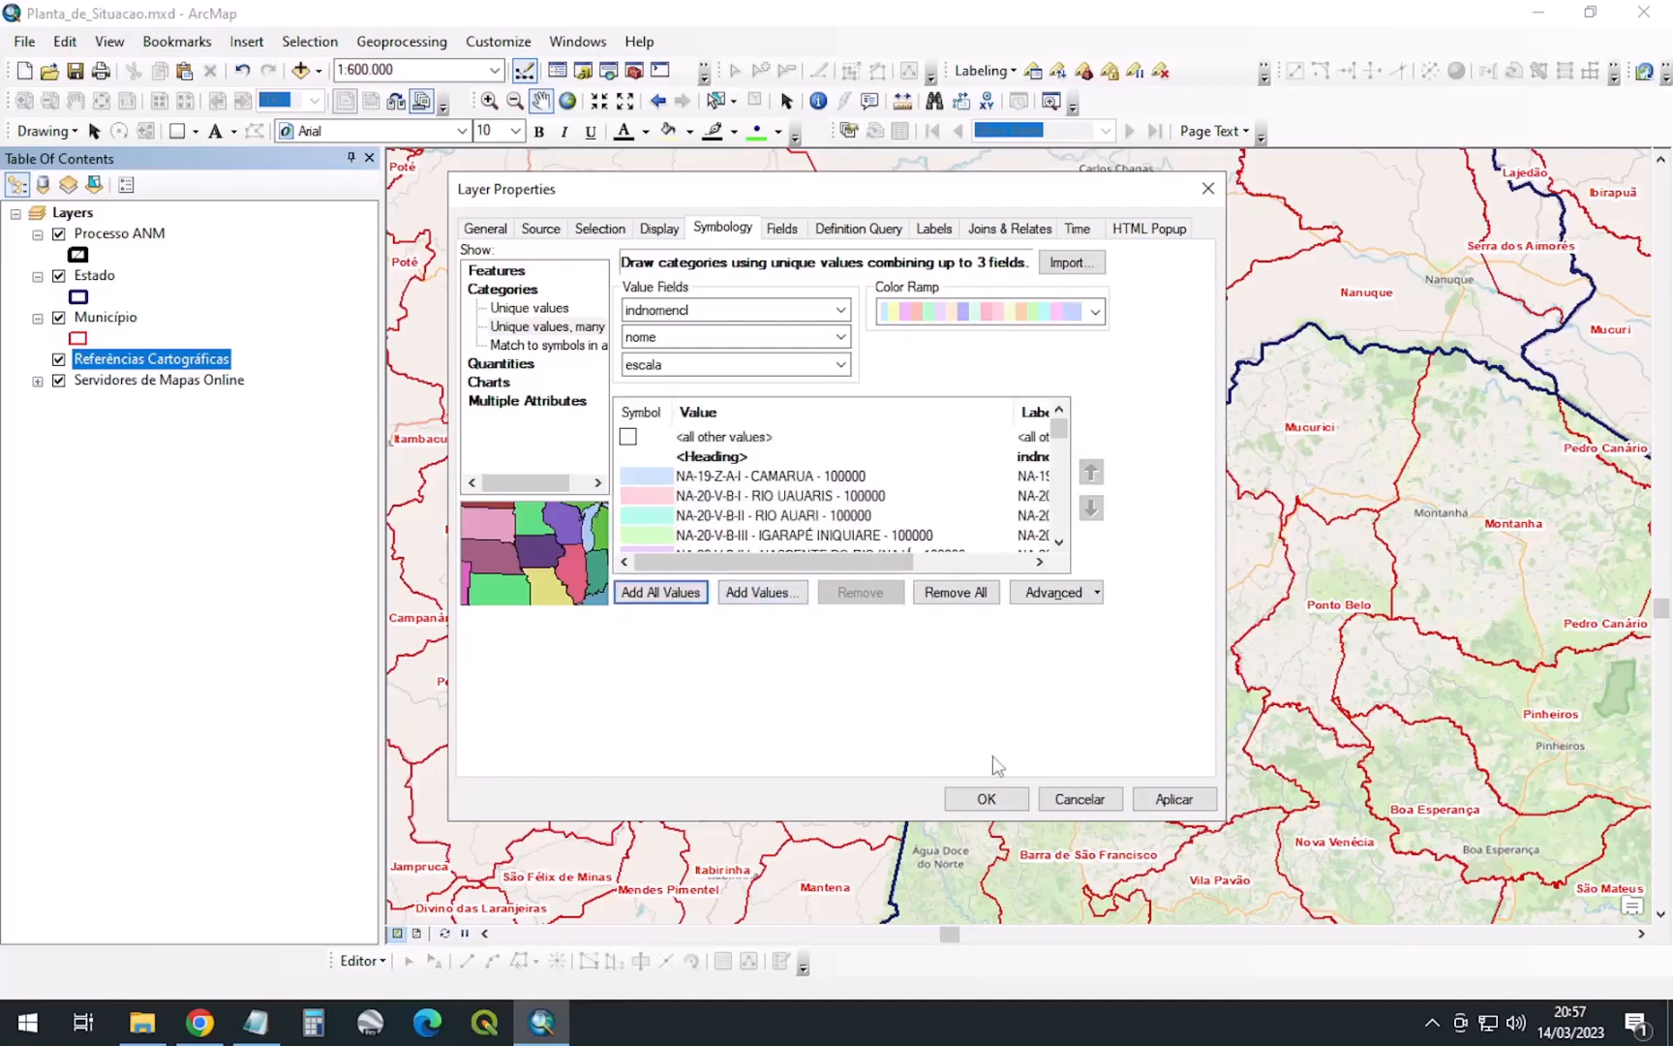
pyautogui.click(1017, 801)
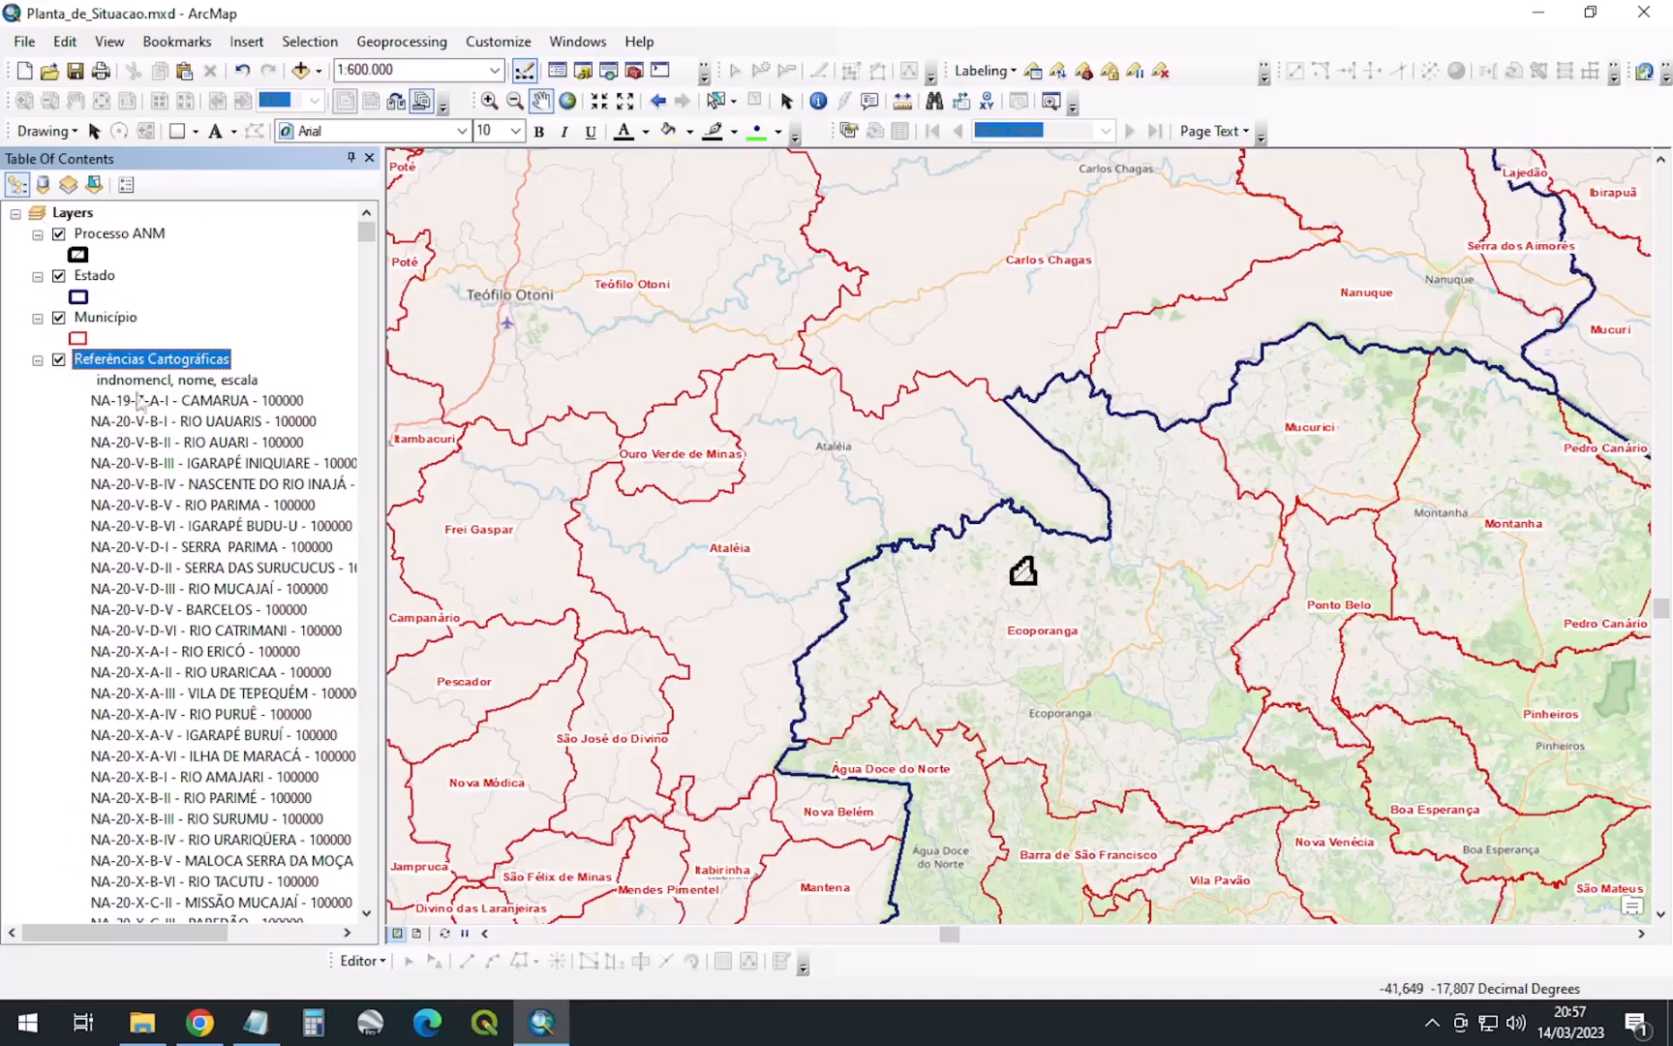
# Undo the accidental layer deletion, collapse the Referências Cartográficas list, and switch to Layout View
pyautogui.press('Delete')
pyautogui.hotkey('ctrl', 'z')
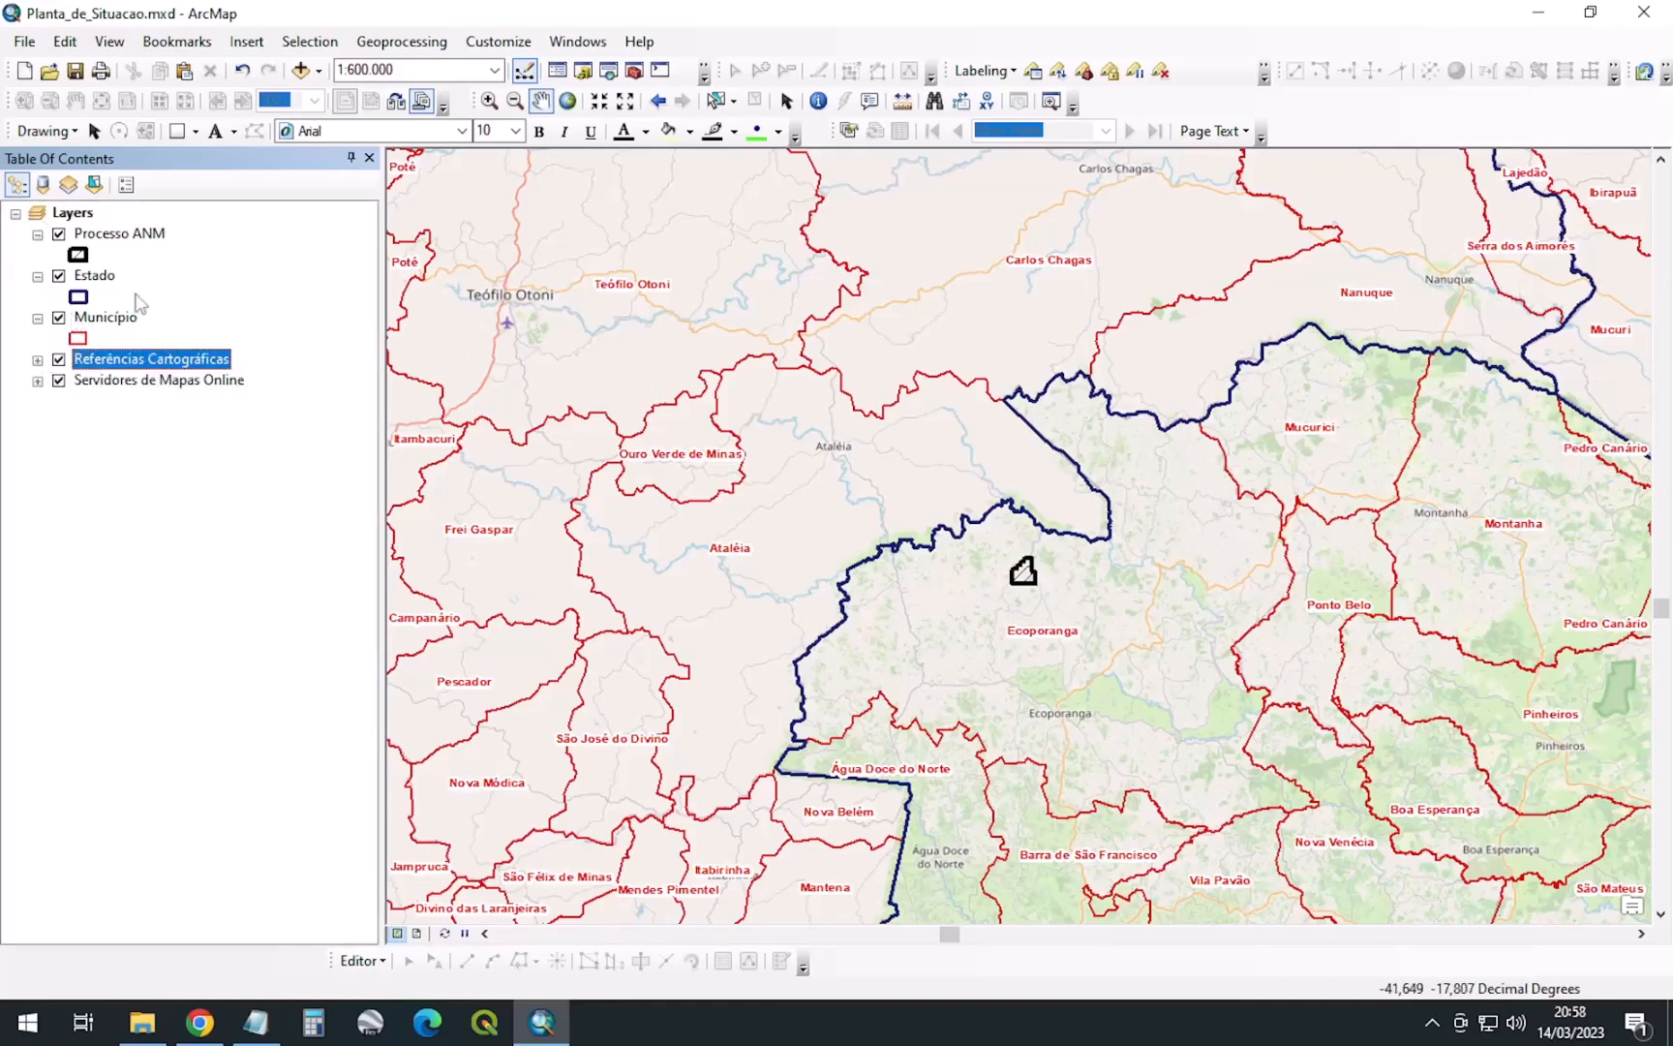
pyautogui.click(36, 360)
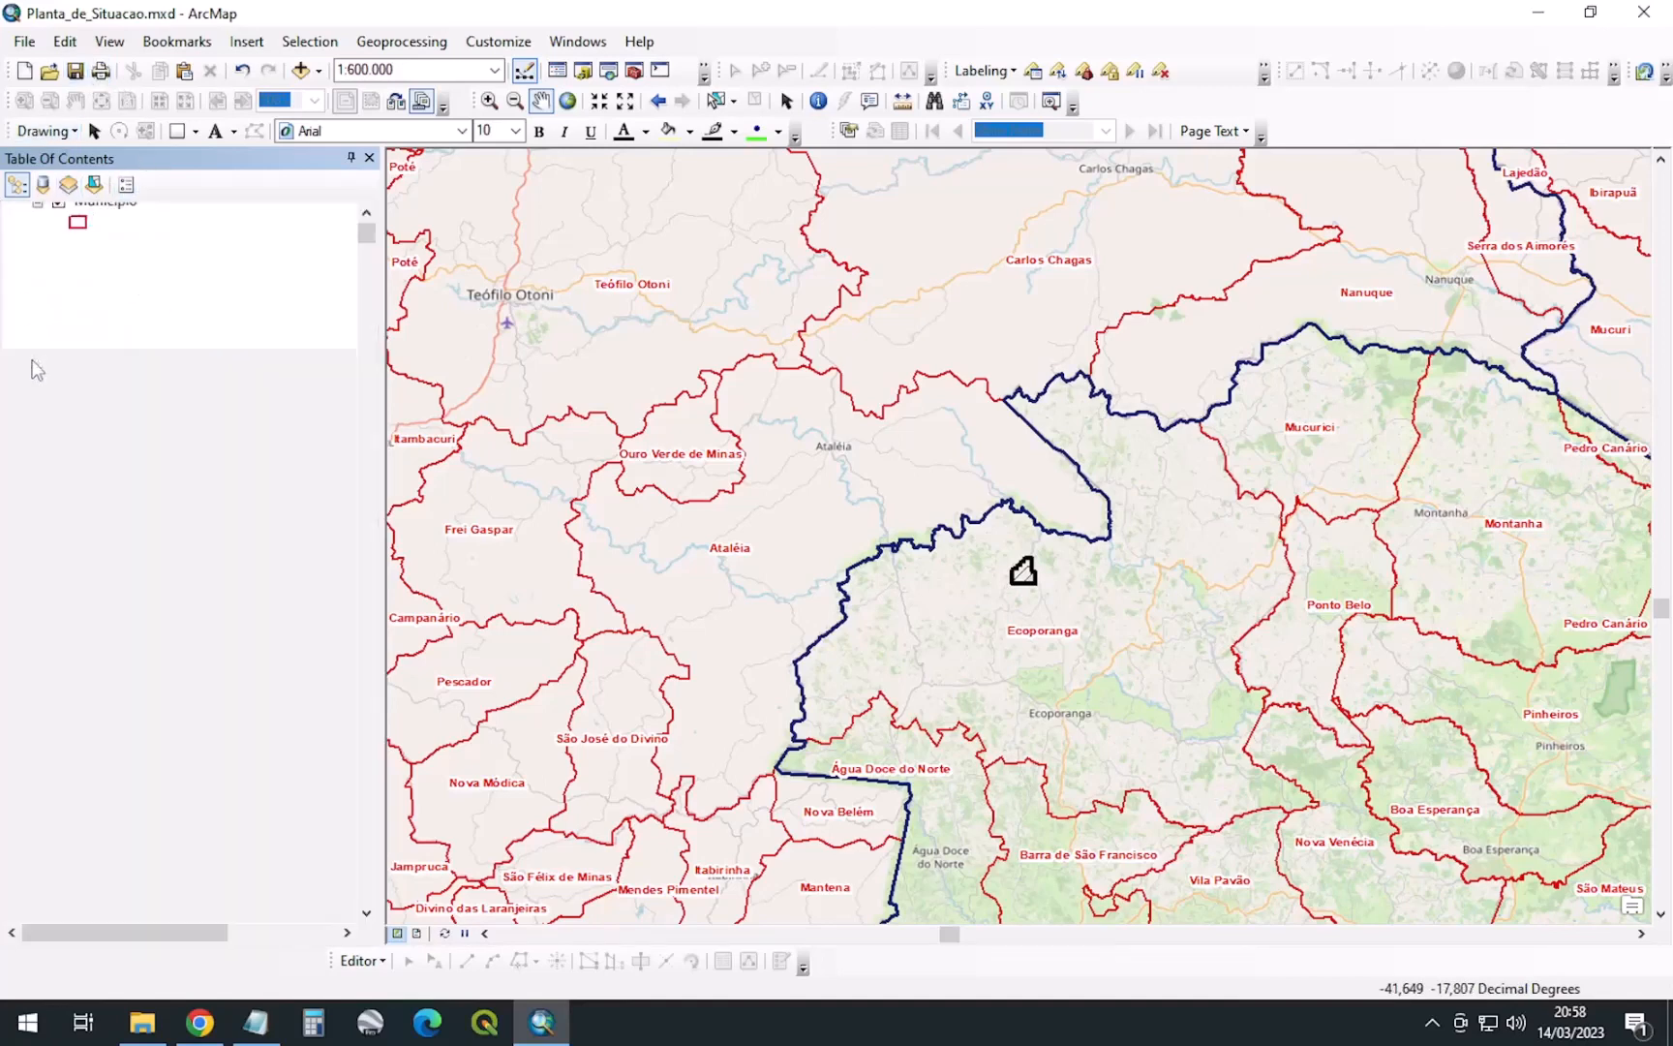
pyautogui.click(36, 215)
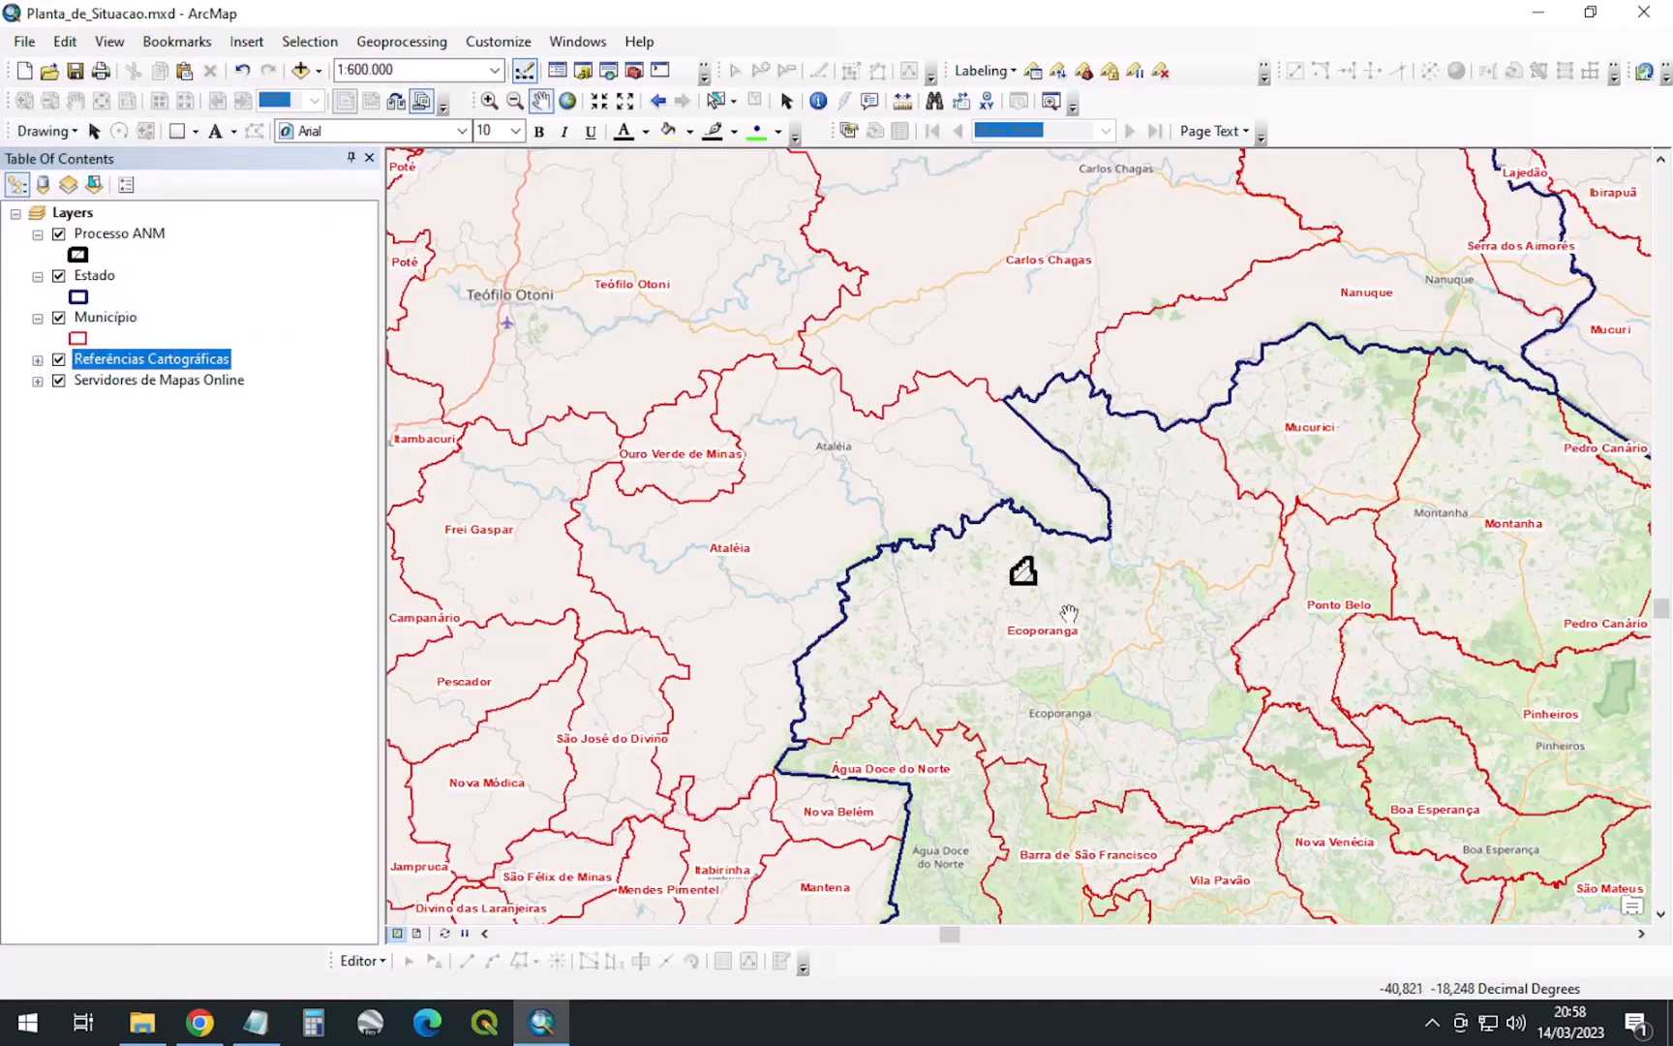
pyautogui.click(418, 935)
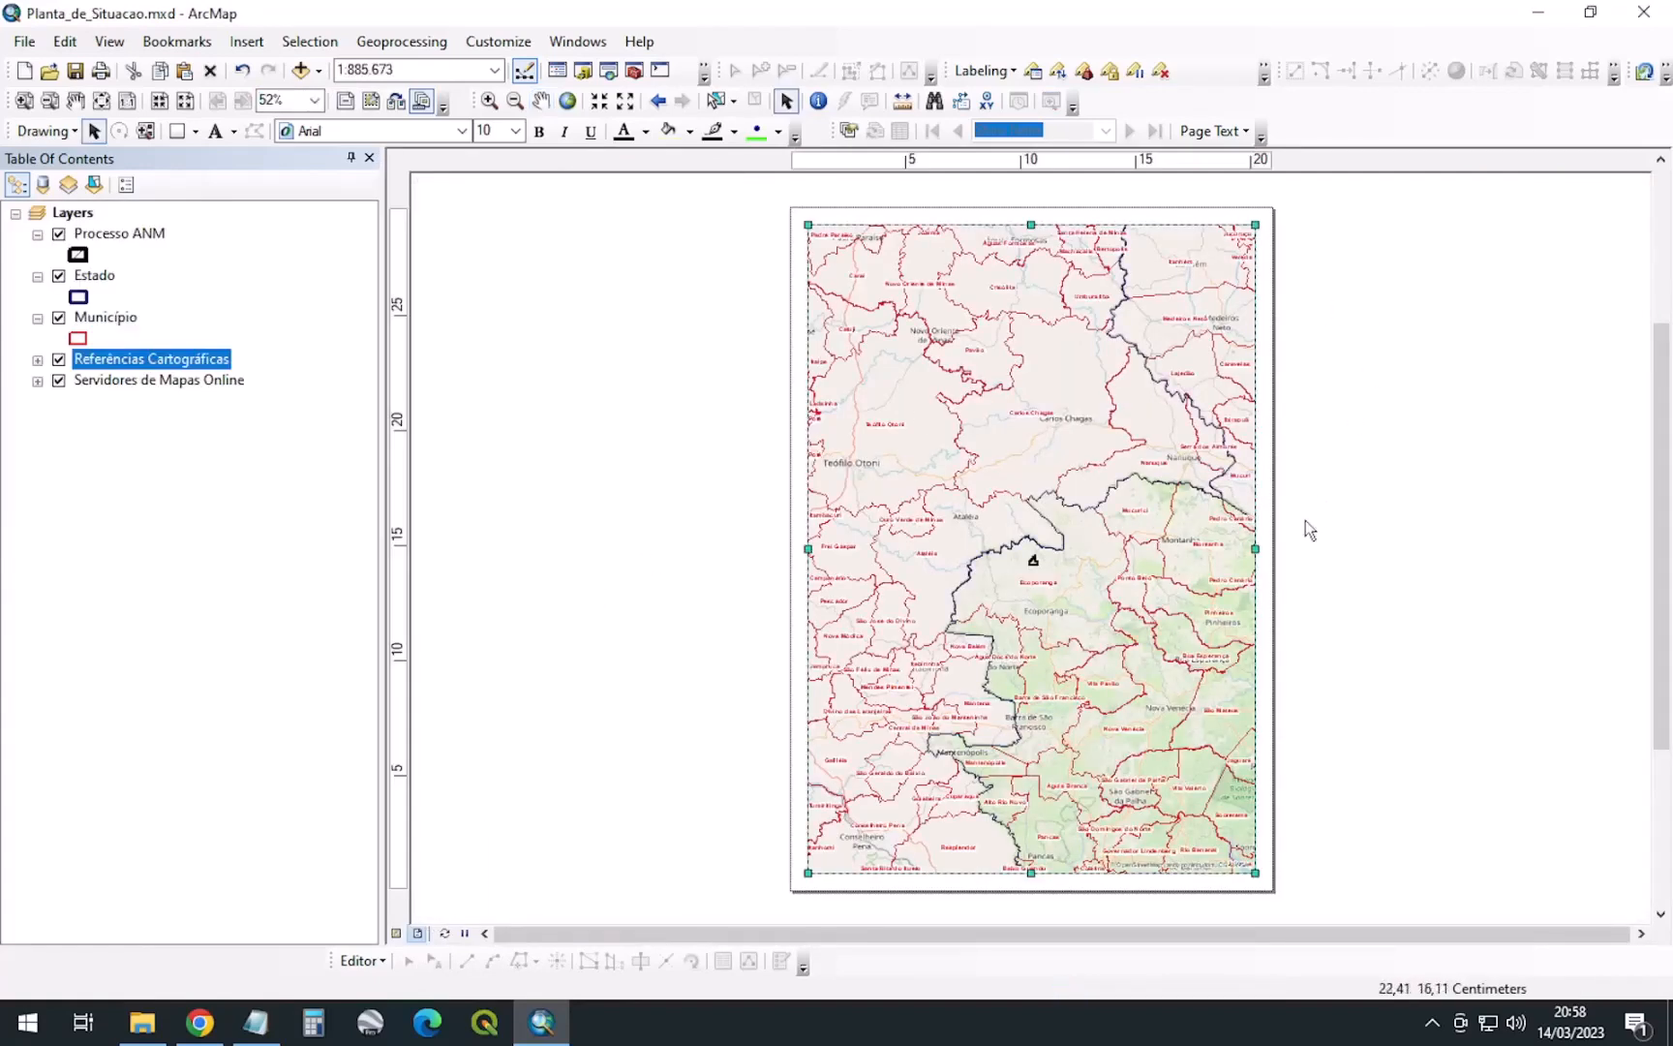
# In Page and Print Setup, choose A3 paper size and Landscape orientation
pyautogui.rightClick(1315, 292)
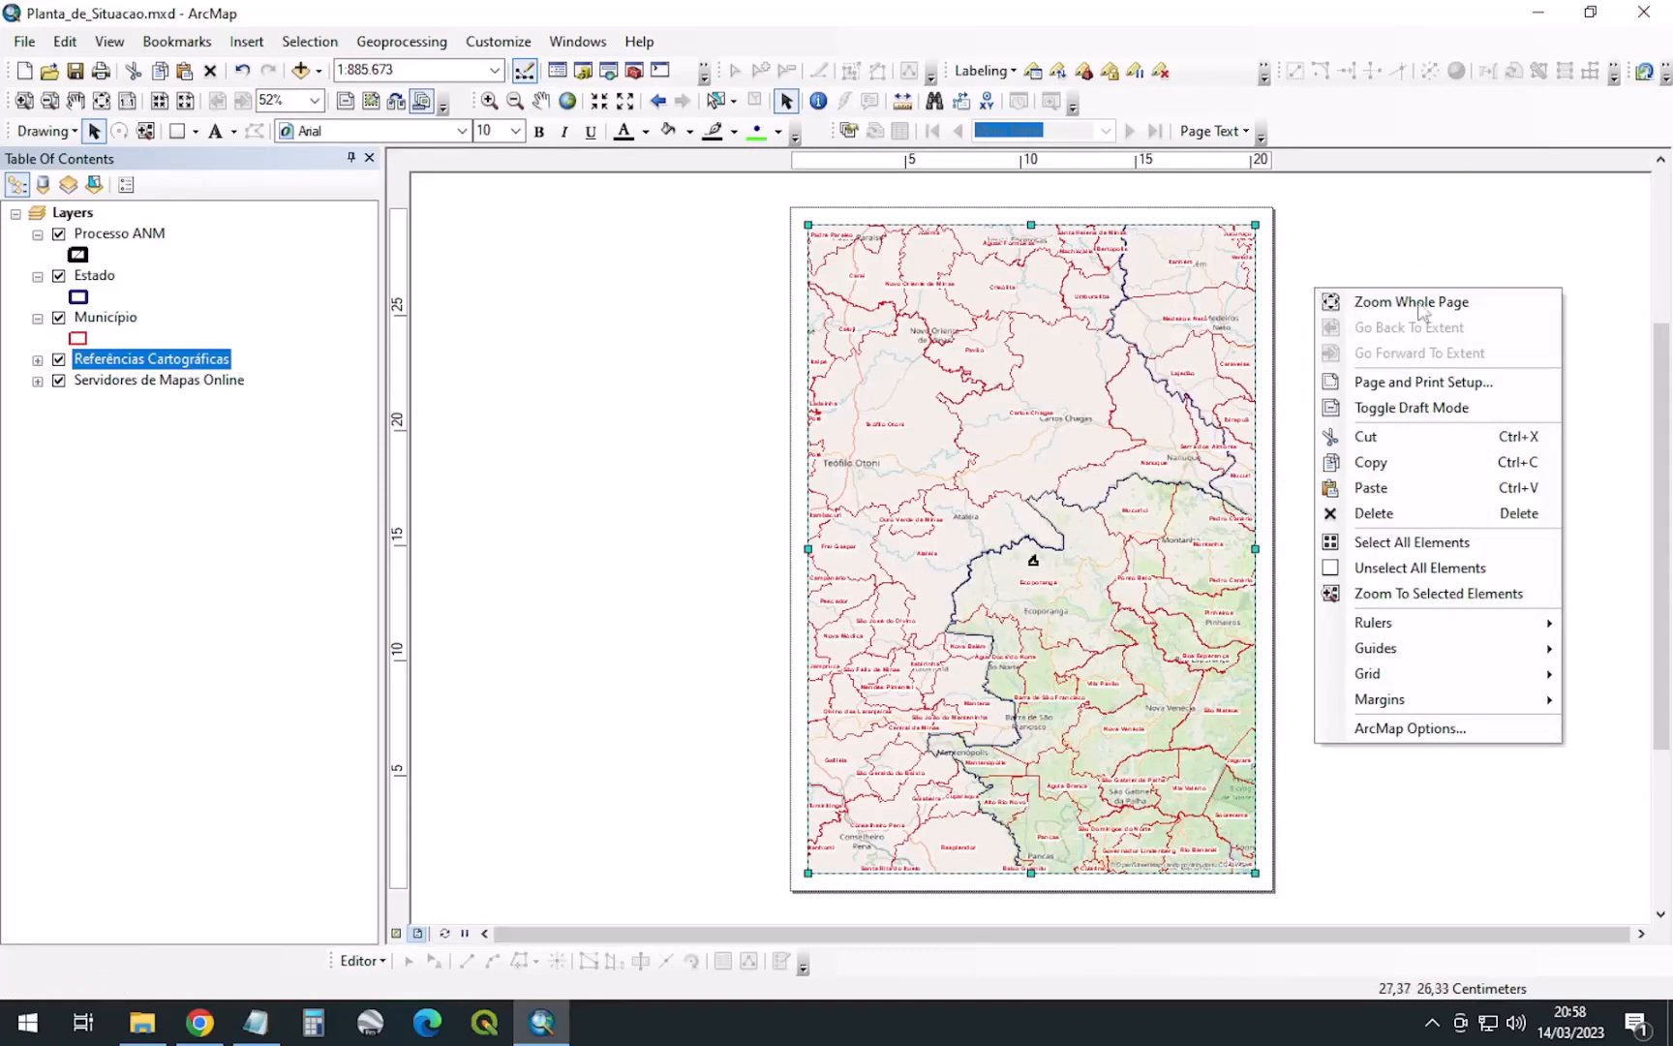
pyautogui.click(1458, 387)
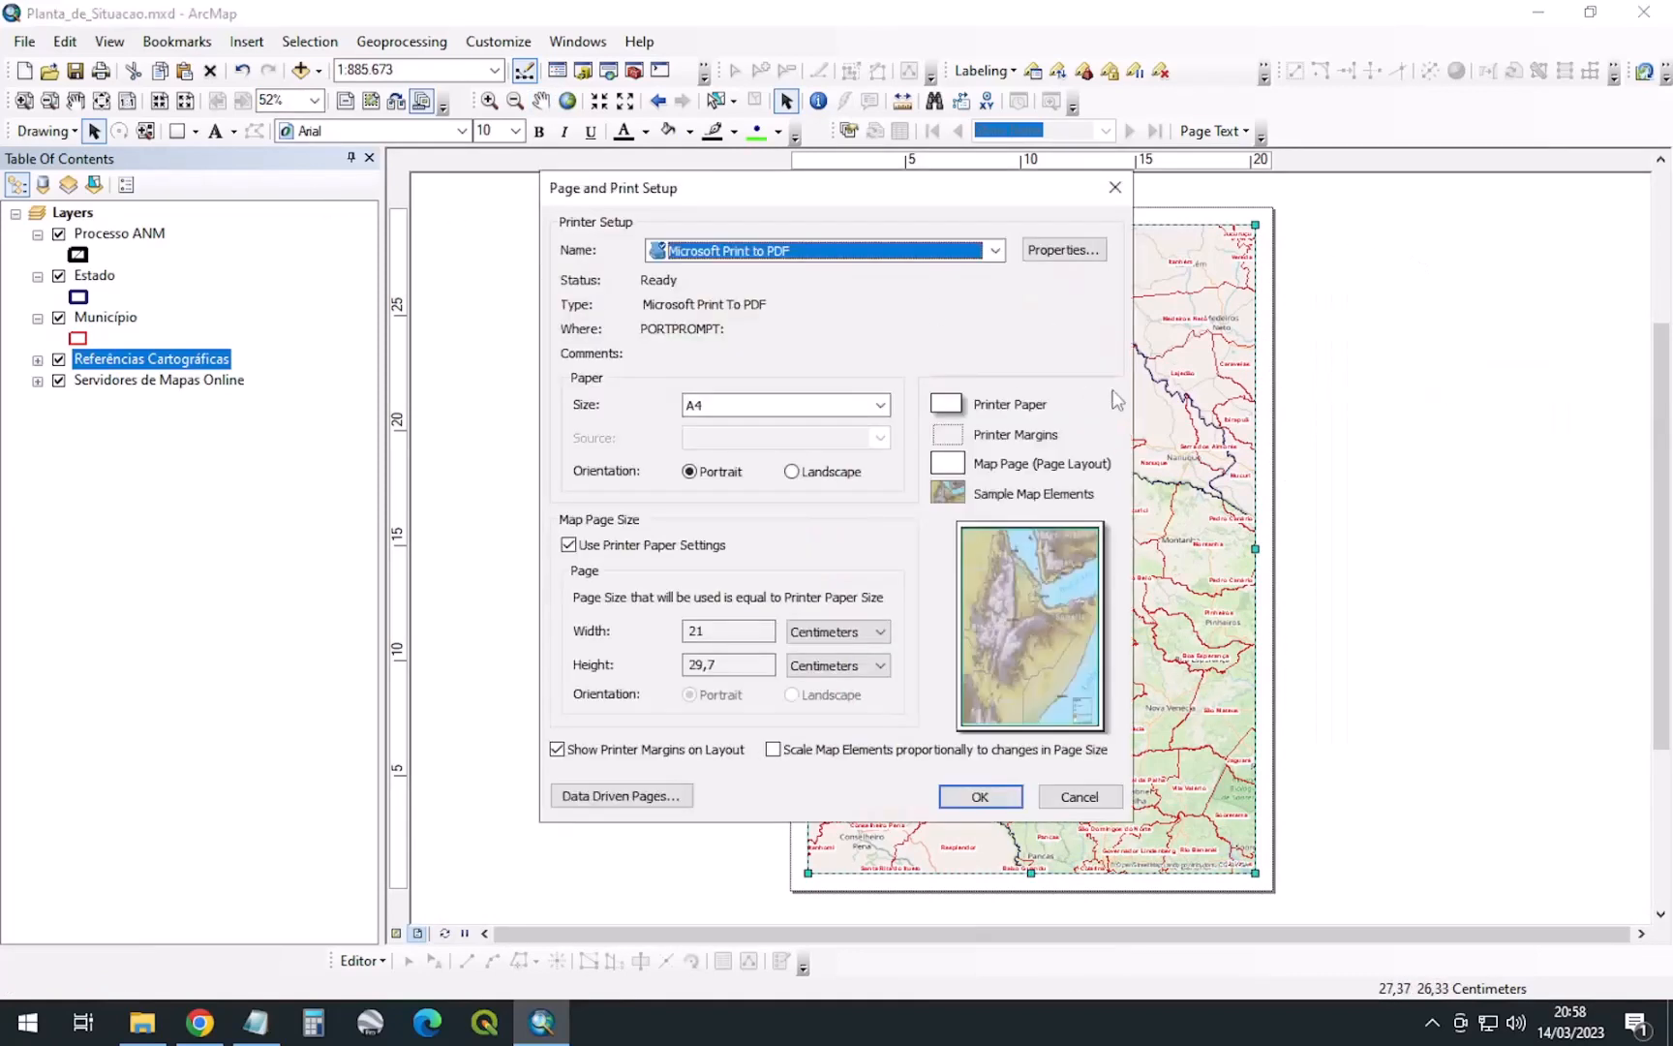
pyautogui.click(839, 410)
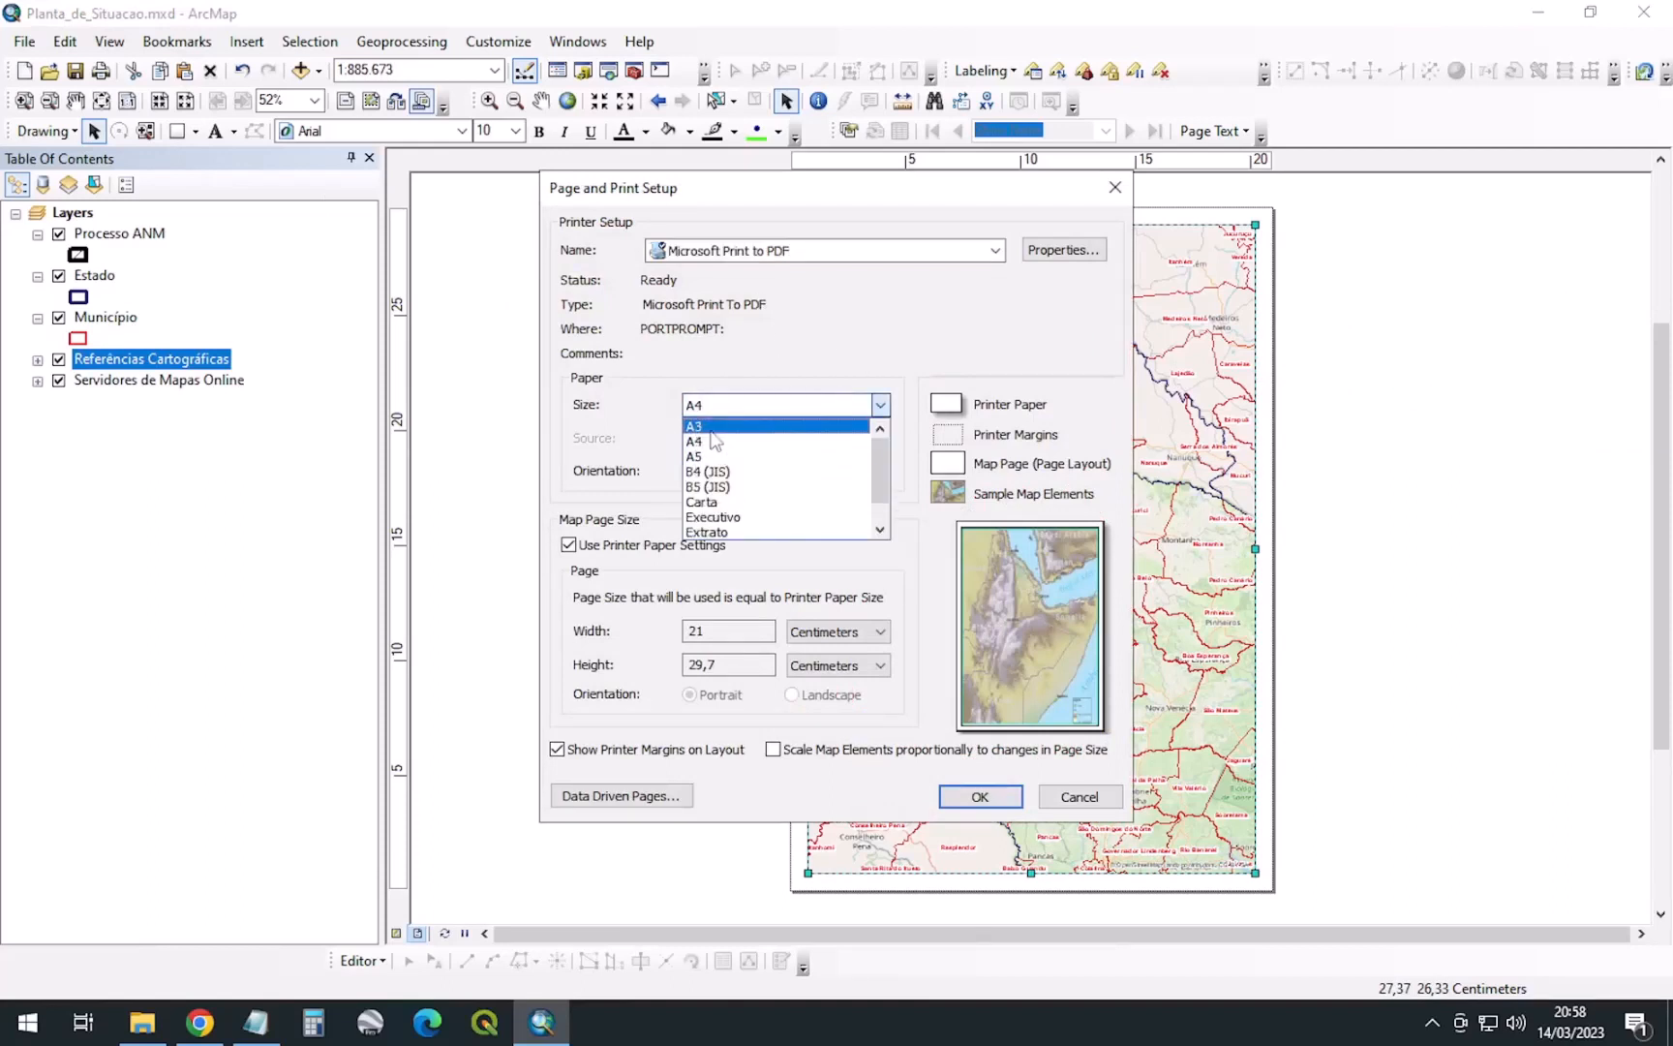
pyautogui.click(711, 429)
pyautogui.click(823, 474)
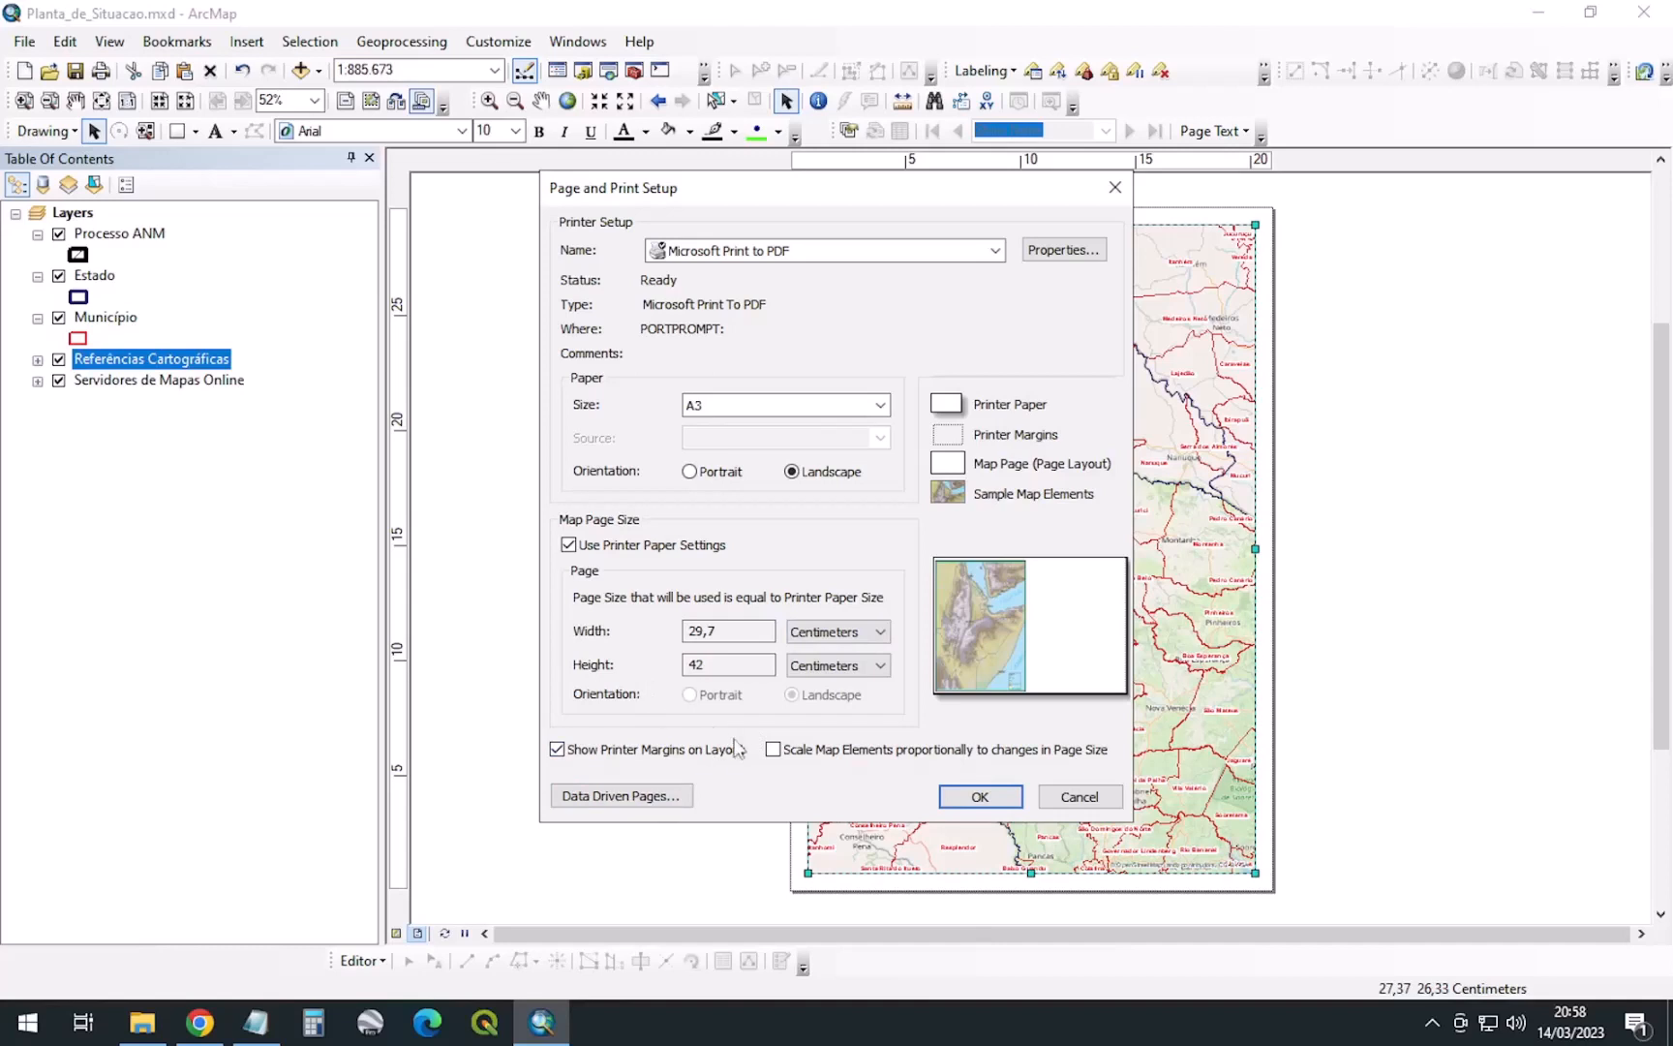
# Enable Data Driven Pages on the Layers data frame, indexed by Processo ANM with PROCESSO names
pyautogui.click(624, 802)
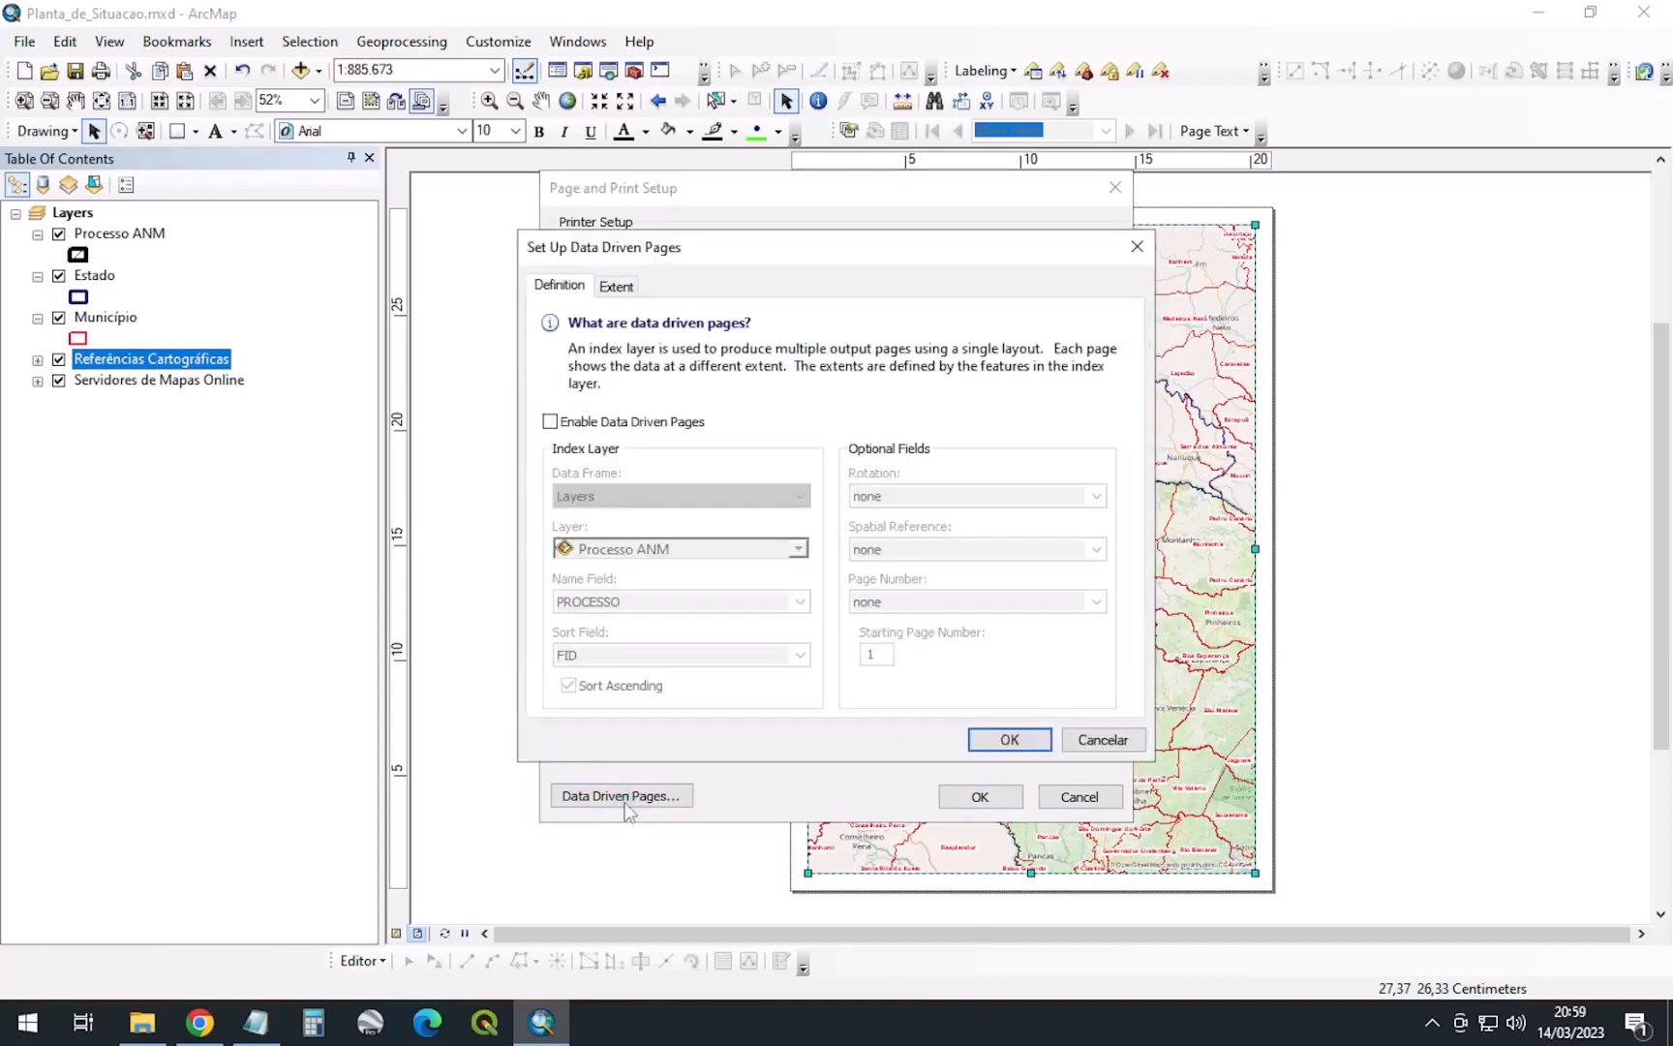
pyautogui.click(549, 423)
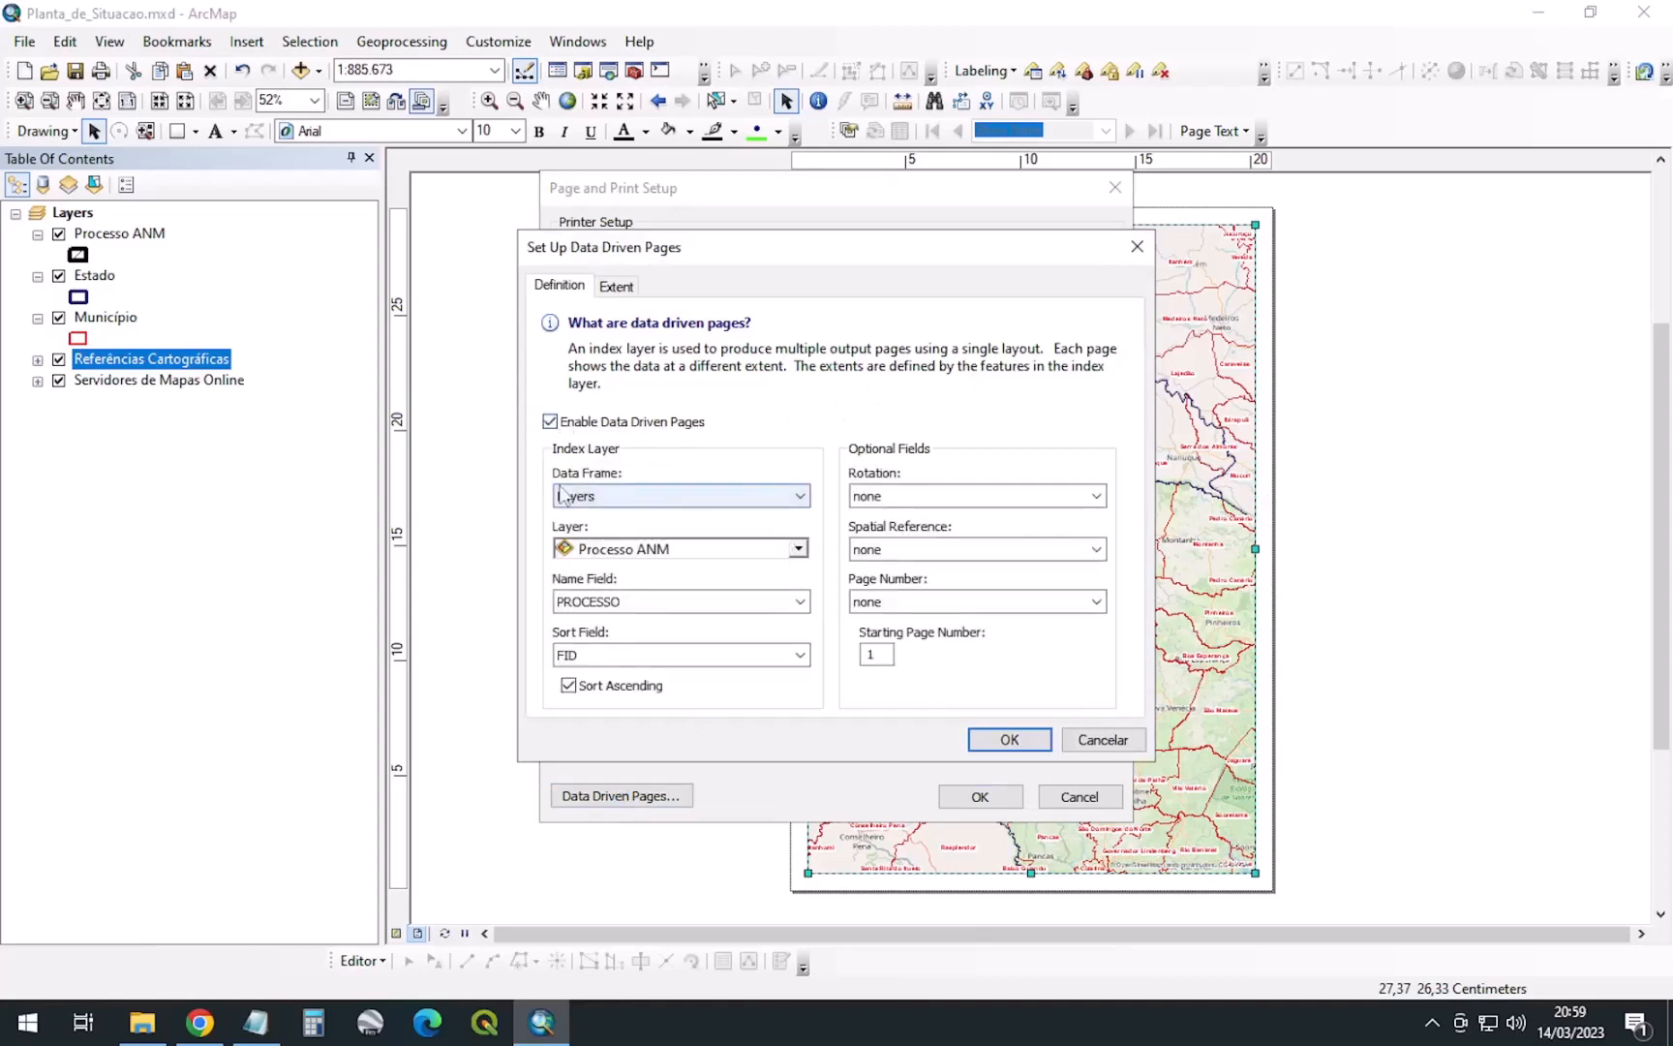
pyautogui.click(549, 423)
pyautogui.click(979, 742)
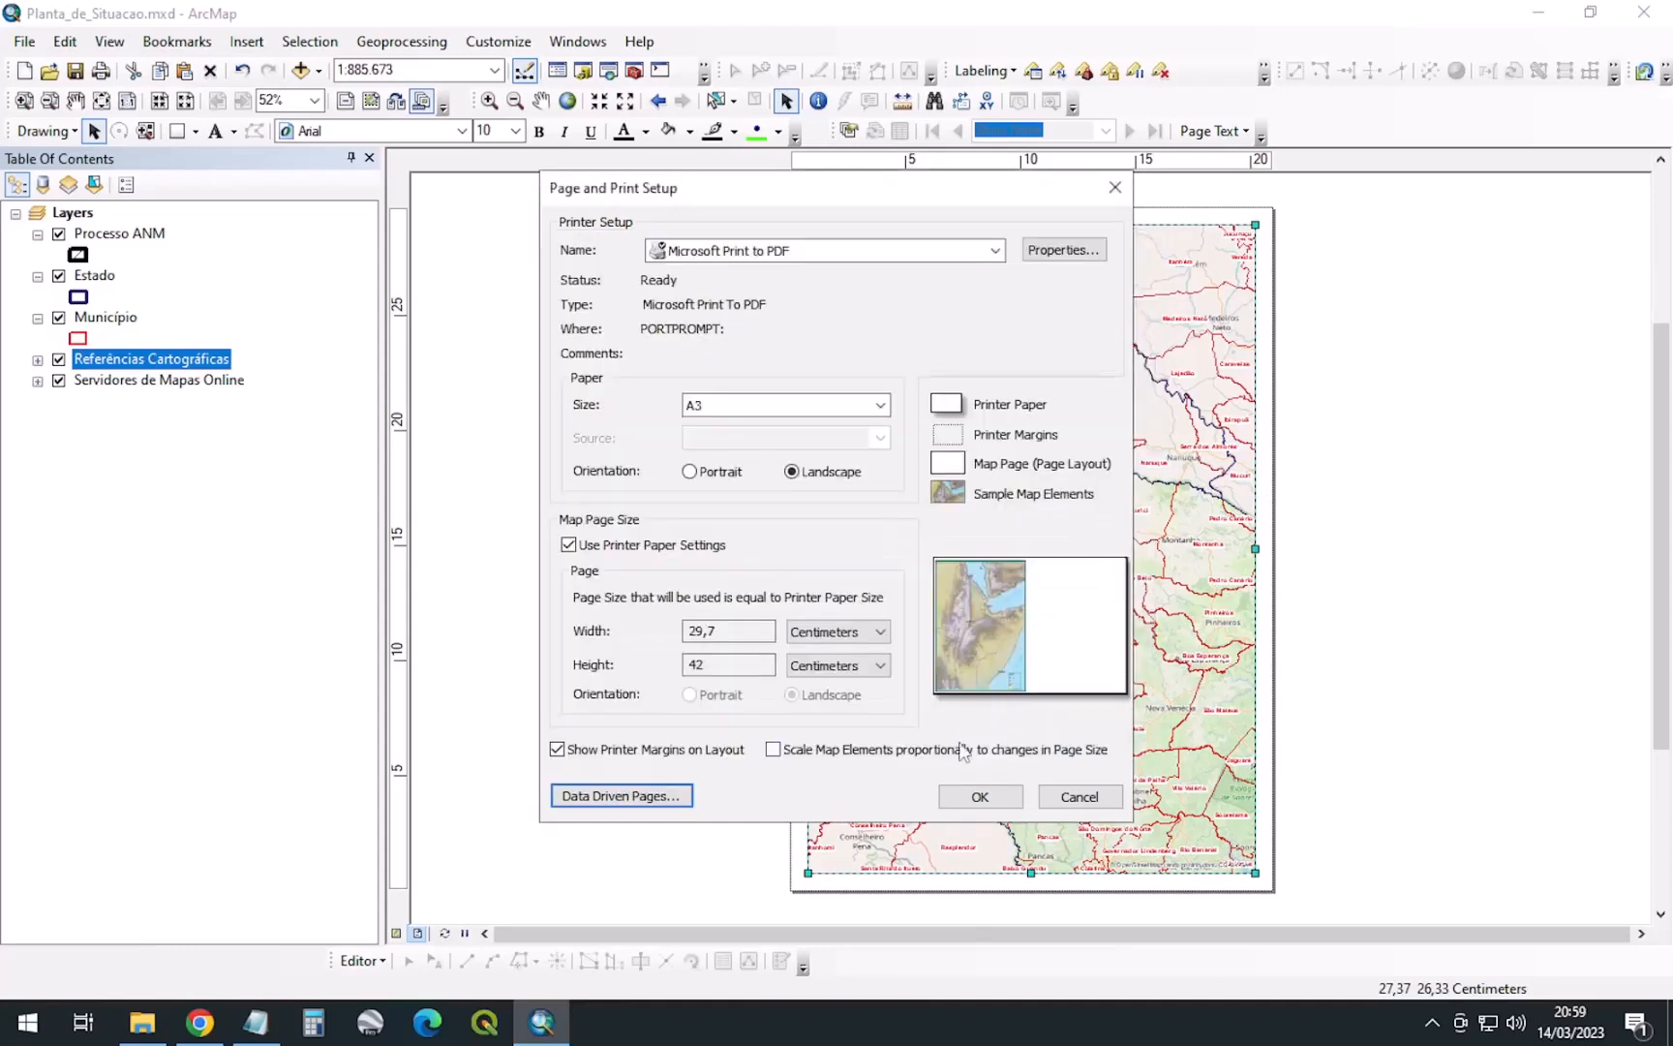
pyautogui.click(653, 796)
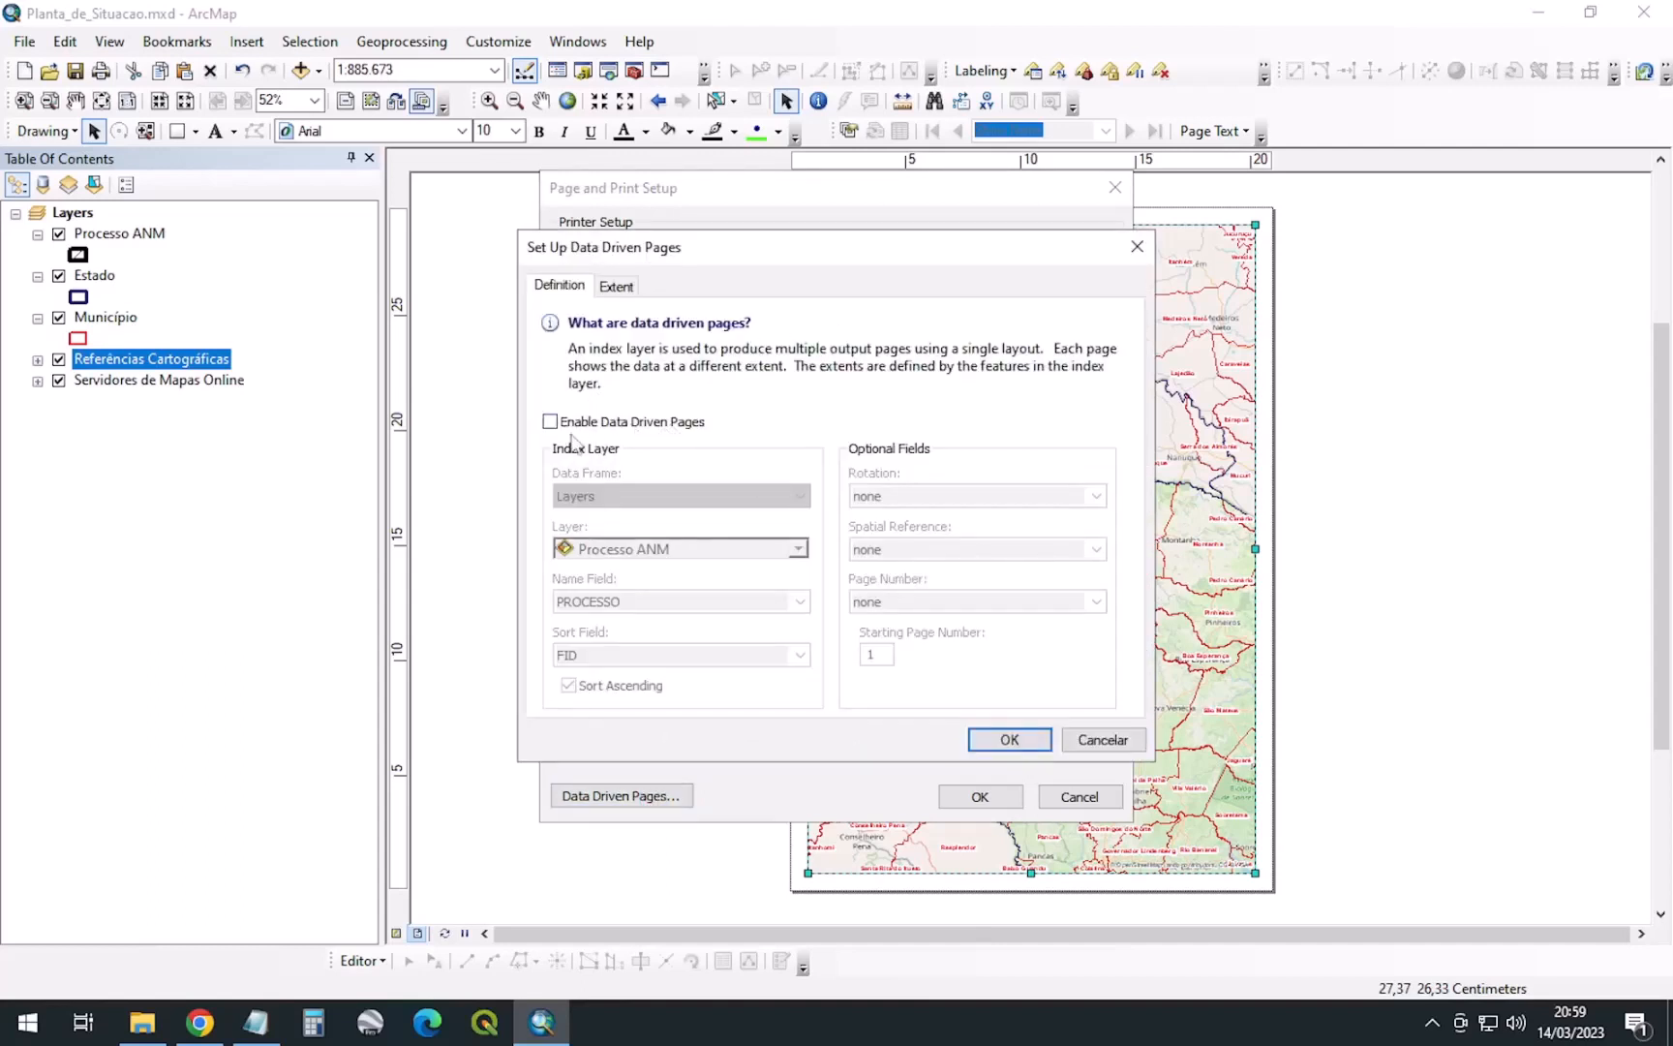
pyautogui.click(550, 424)
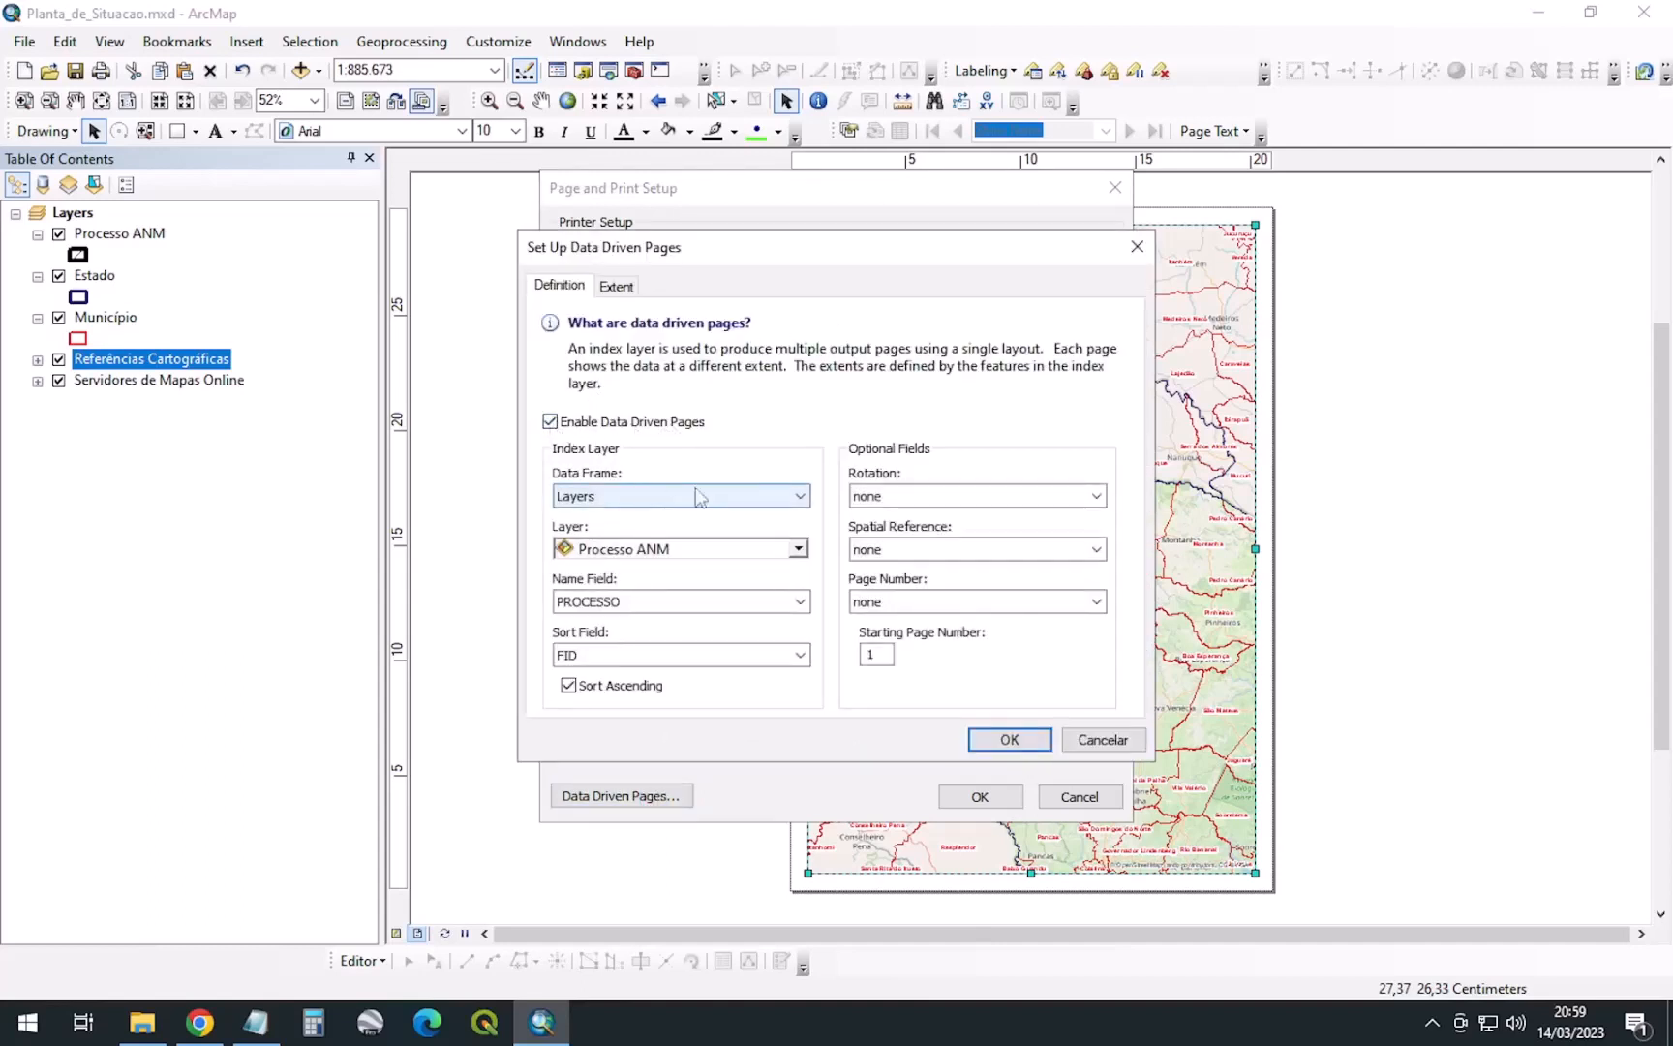
pyautogui.click(679, 550)
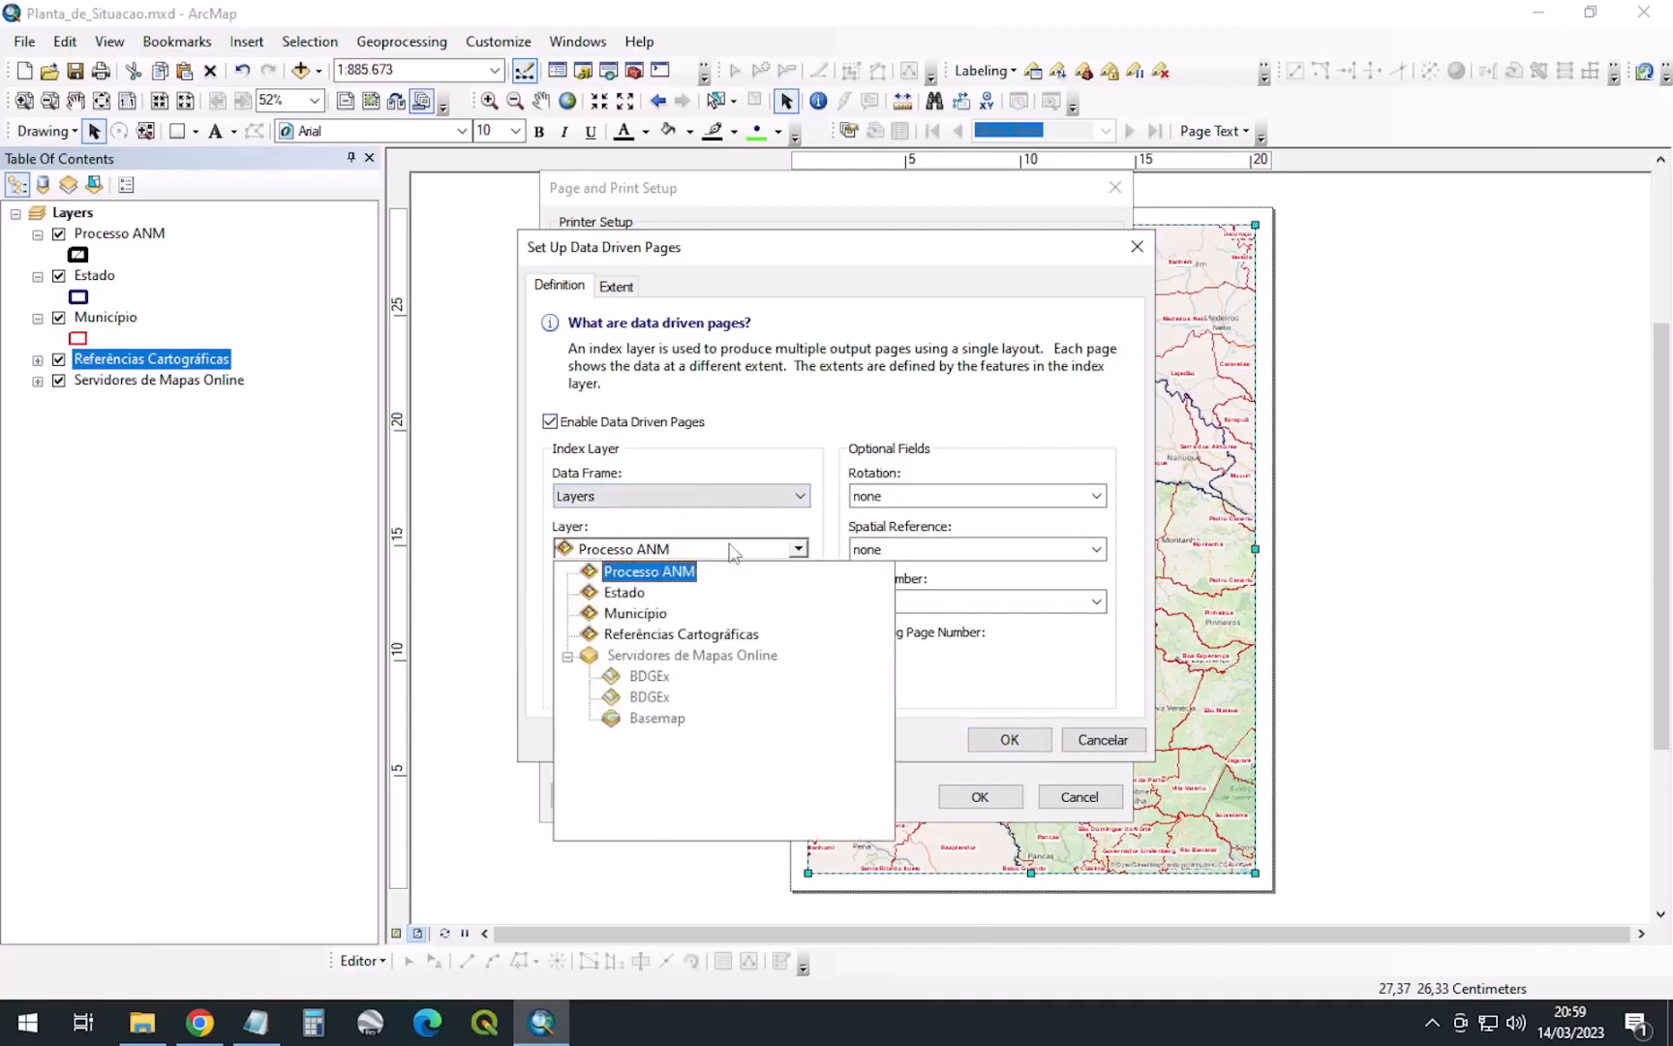
pyautogui.click(654, 570)
pyautogui.click(695, 492)
pyautogui.click(668, 516)
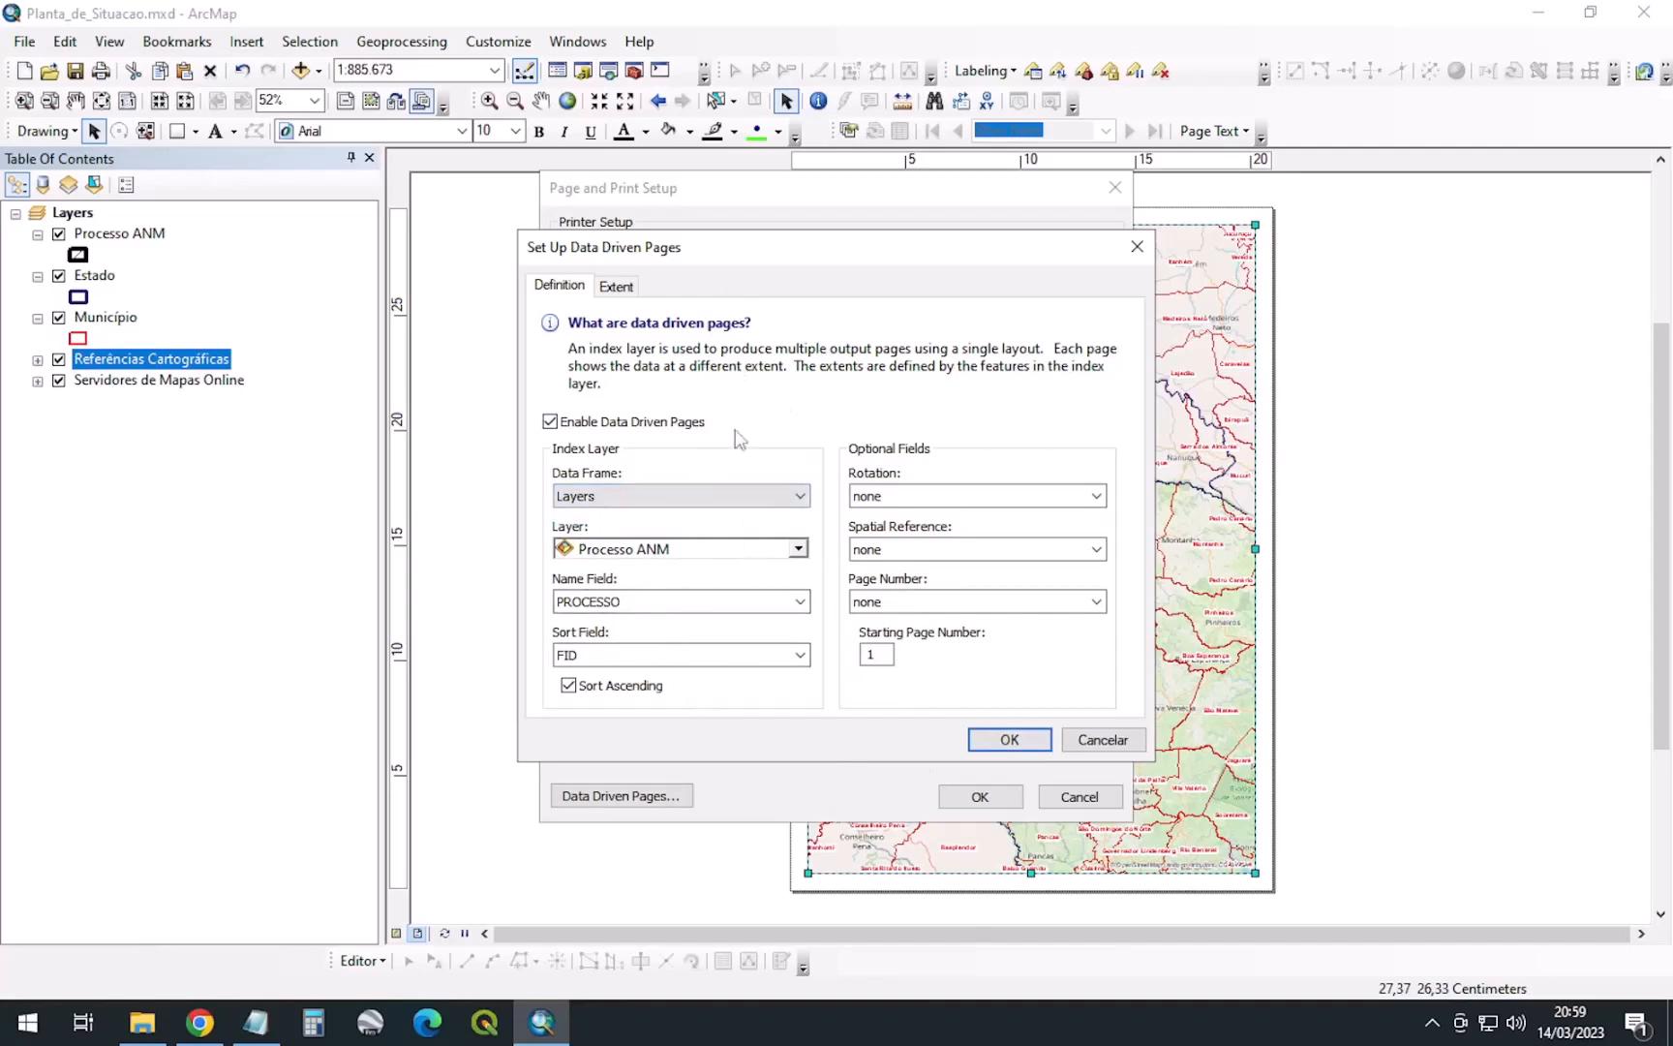
pyautogui.click(616, 287)
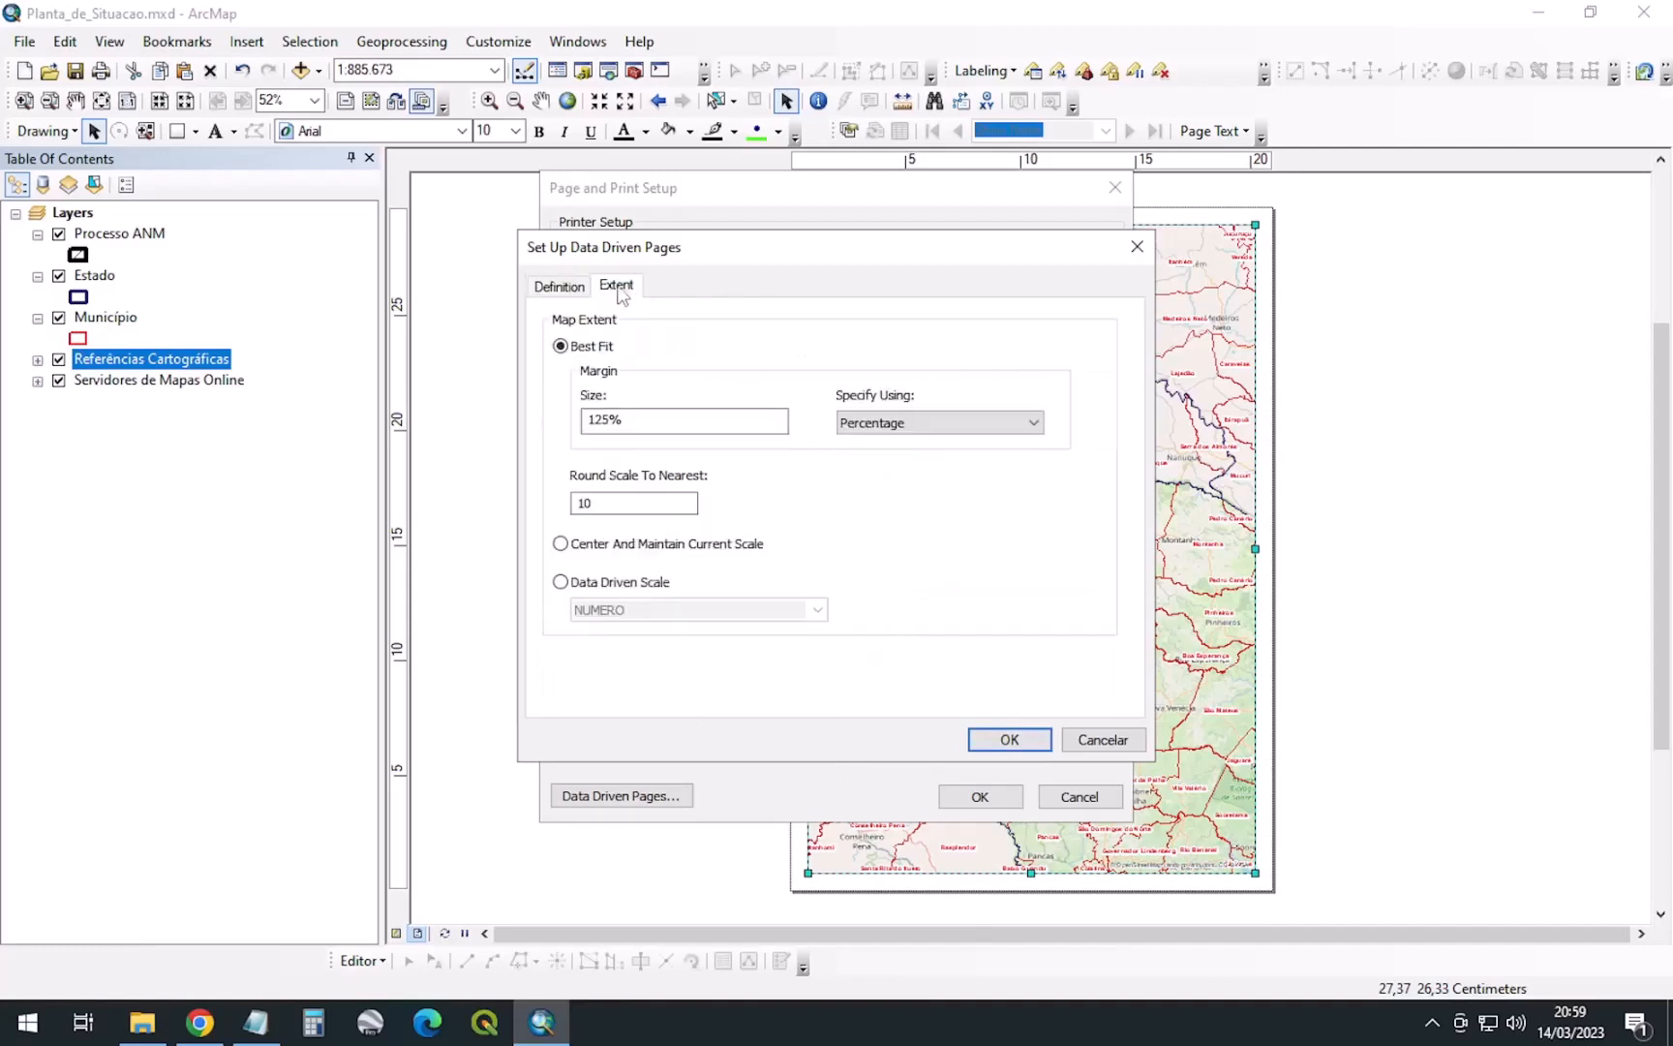
# Set Round Scale To Nearest to 100000 with Best Fit 125% and generate the pages
pyautogui.click(627, 504)
pyautogui.moveTo(627, 503); pyautogui.dragTo(531, 489)
pyautogui.write('1')
pyautogui.doubleClick(597, 503)
pyautogui.click(643, 500)
pyautogui.click(562, 285)
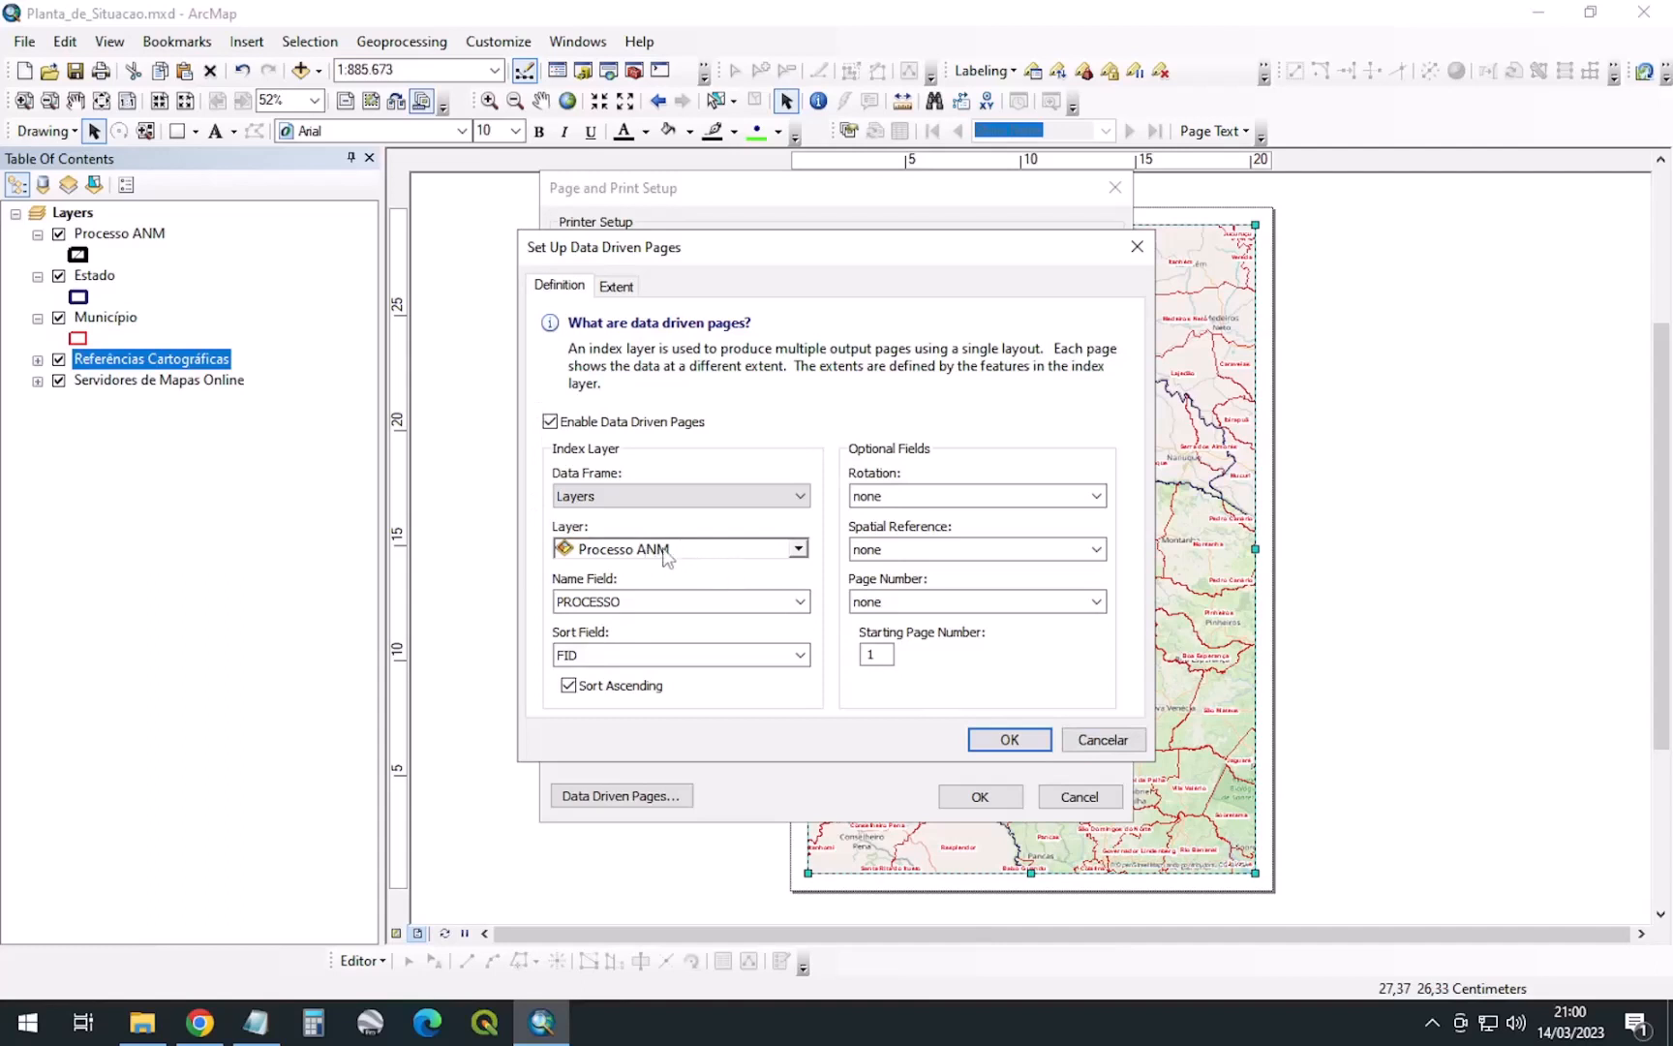
pyautogui.click(617, 286)
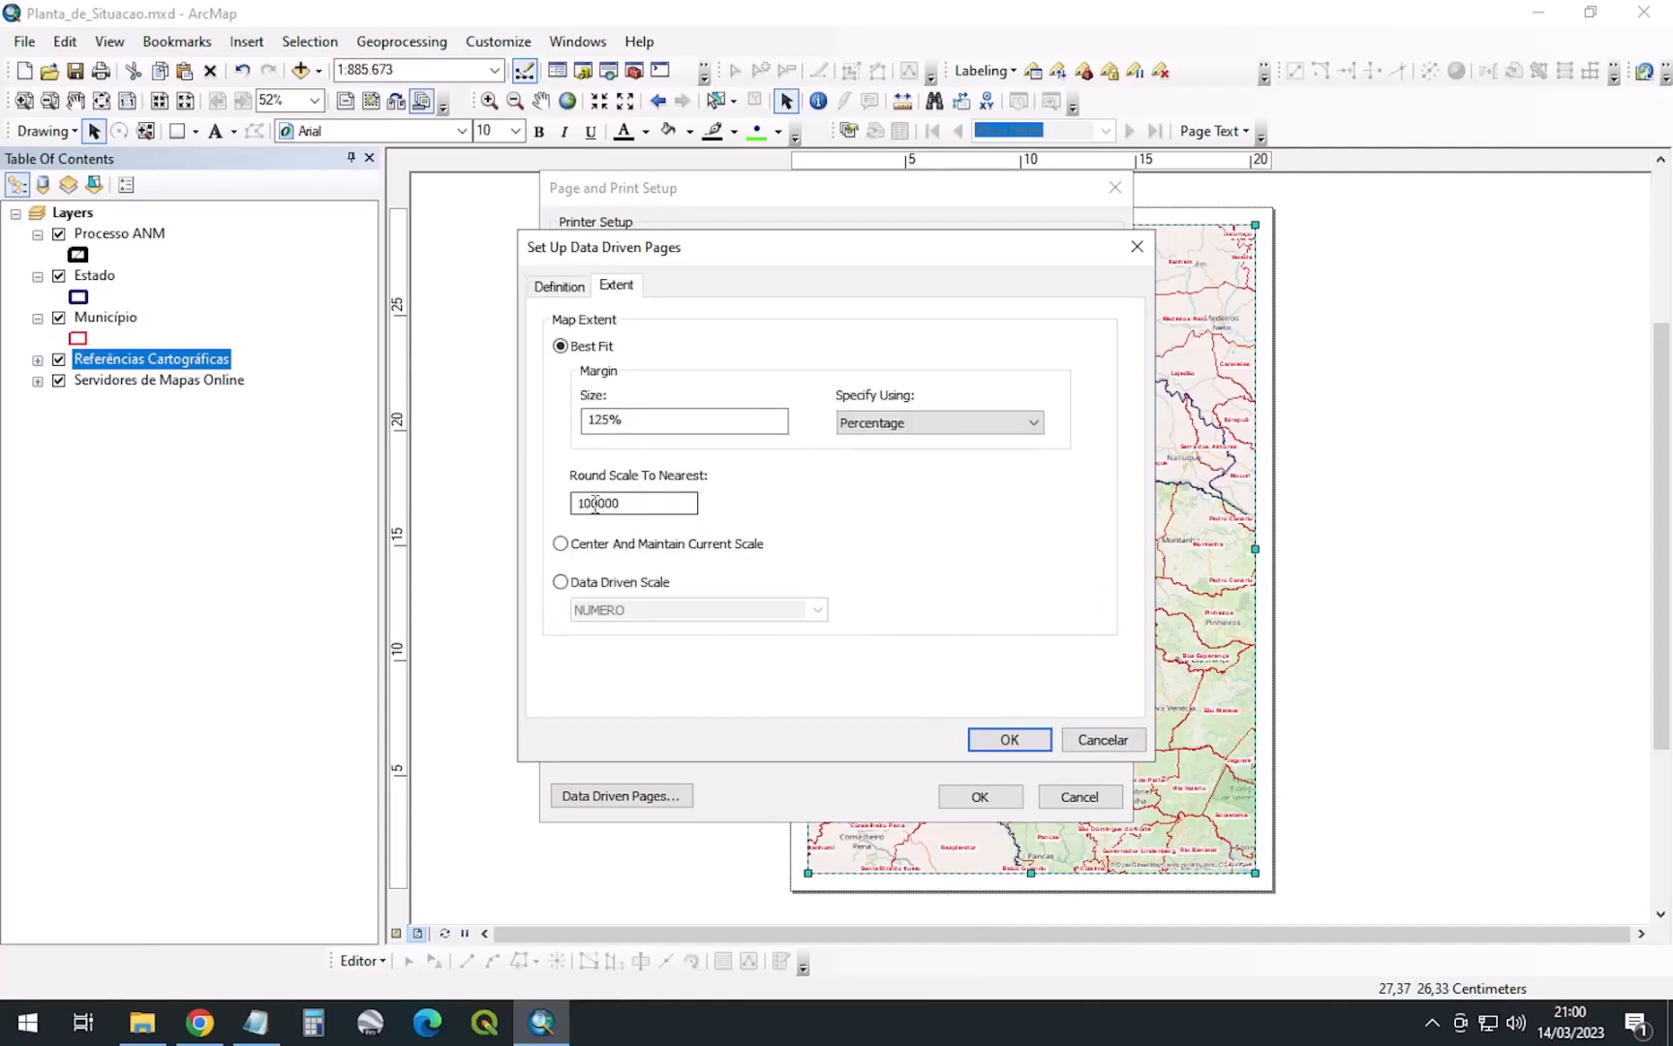
pyautogui.moveTo(601, 502); pyautogui.dragTo(578, 502)
pyautogui.click(1007, 739)
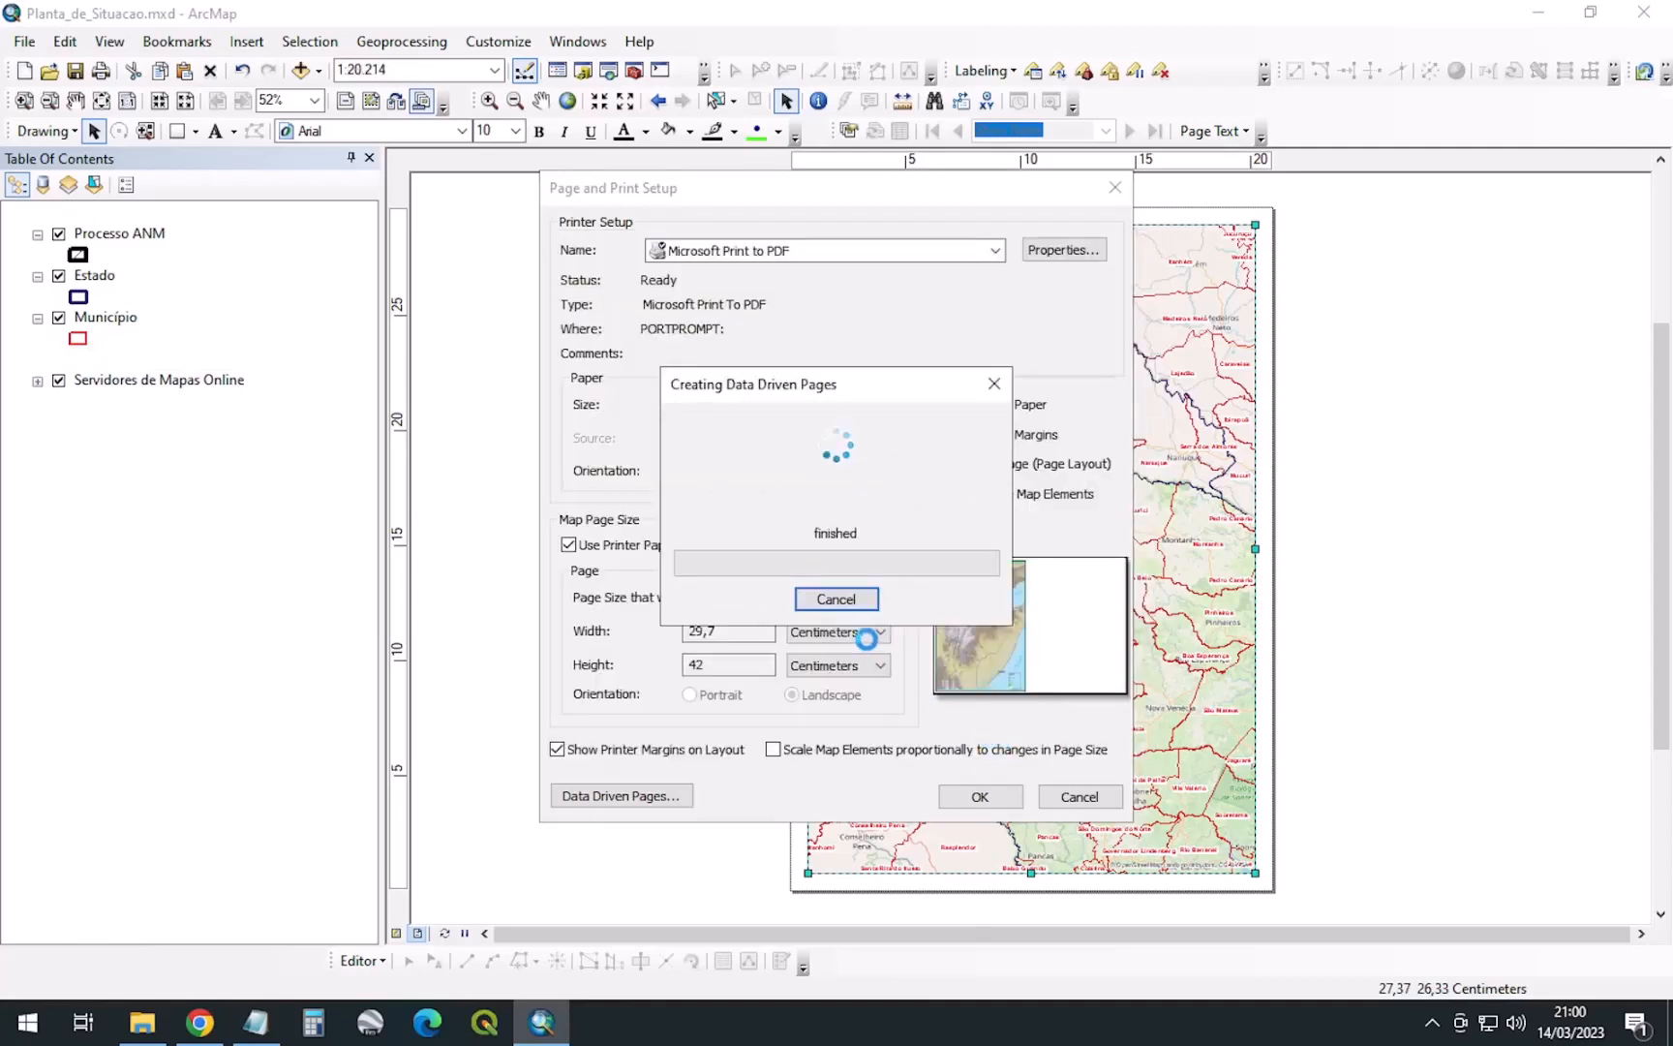
# Apply the A3 landscape page, then shrink, move and widen the map frame toward the page's right
pyautogui.click(991, 805)
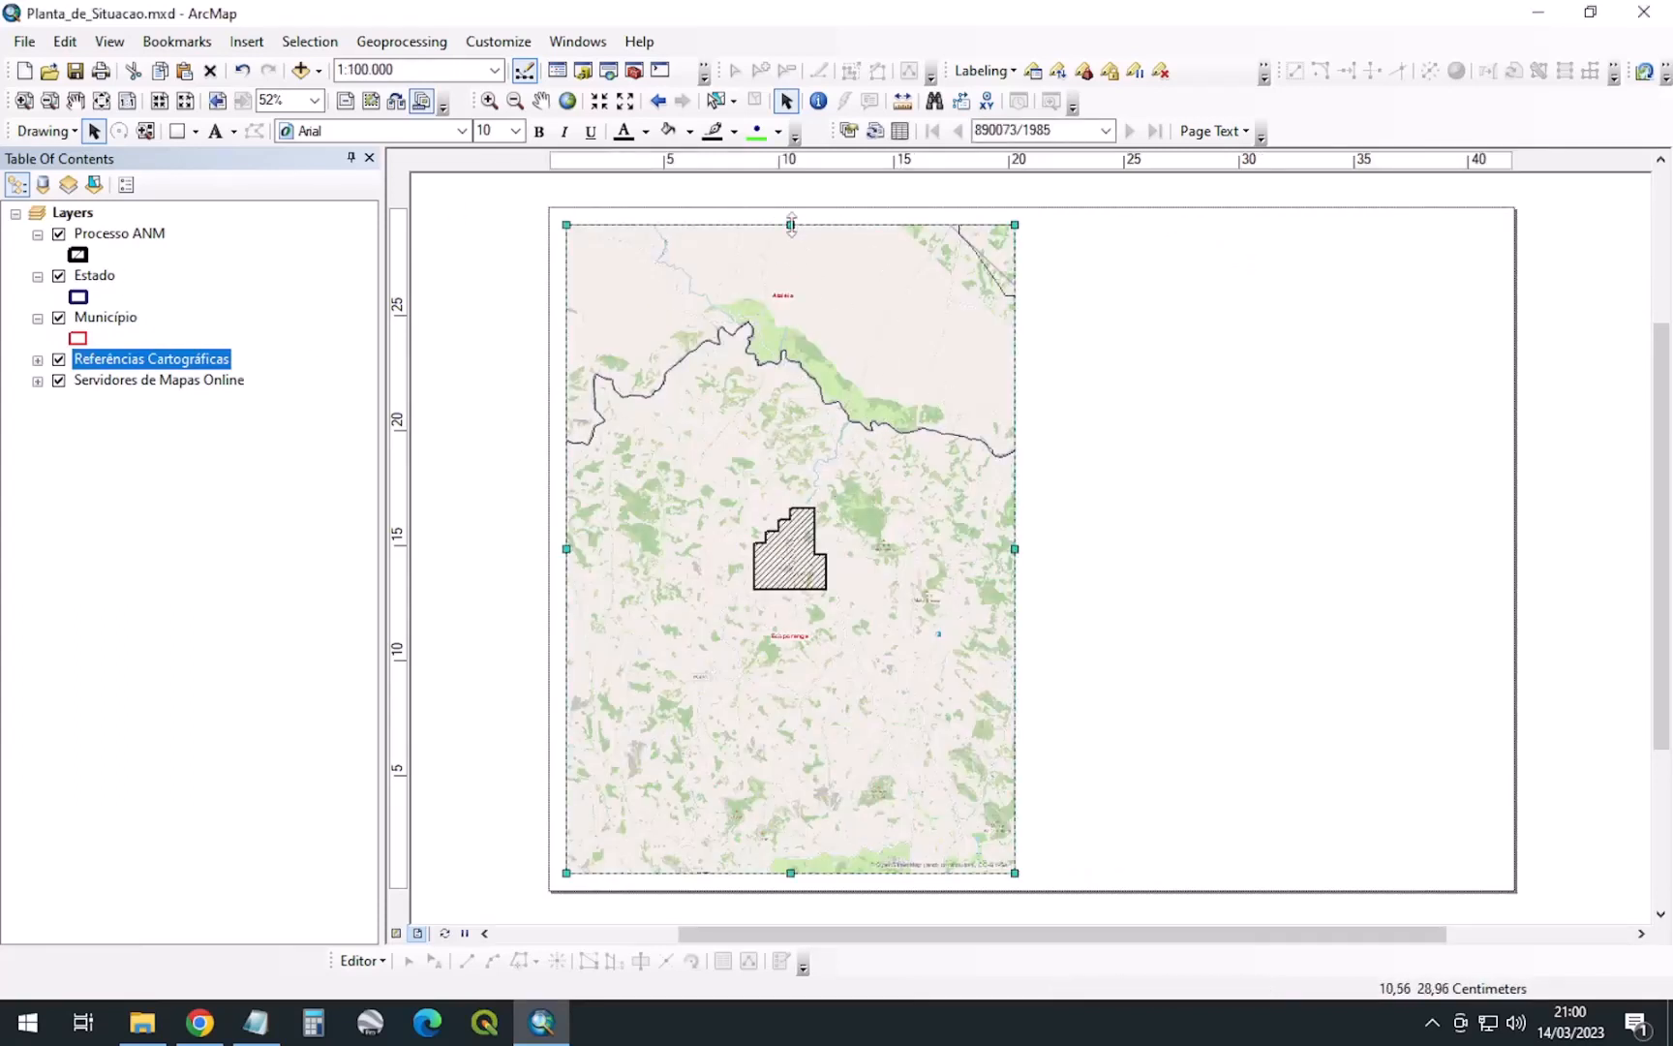
pyautogui.moveTo(790, 224); pyautogui.dragTo(818, 347)
pyautogui.moveTo(819, 498); pyautogui.dragTo(1037, 411)
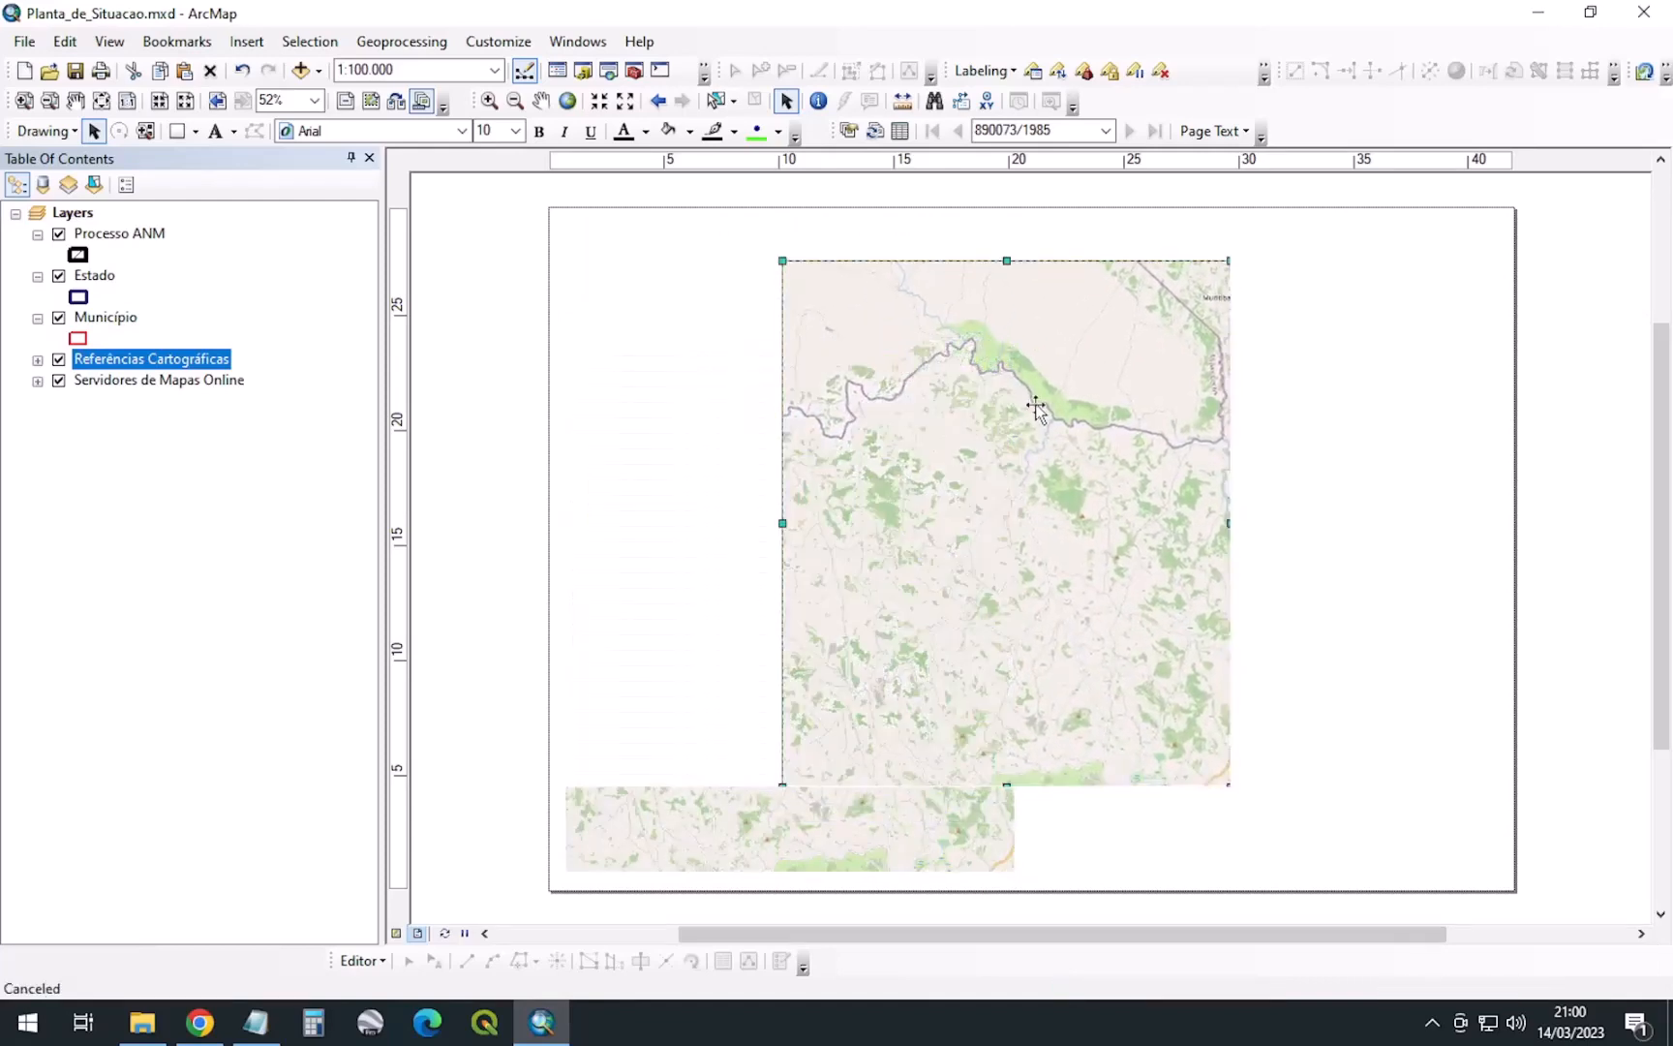
pyautogui.moveTo(1231, 523); pyautogui.dragTo(1478, 538)
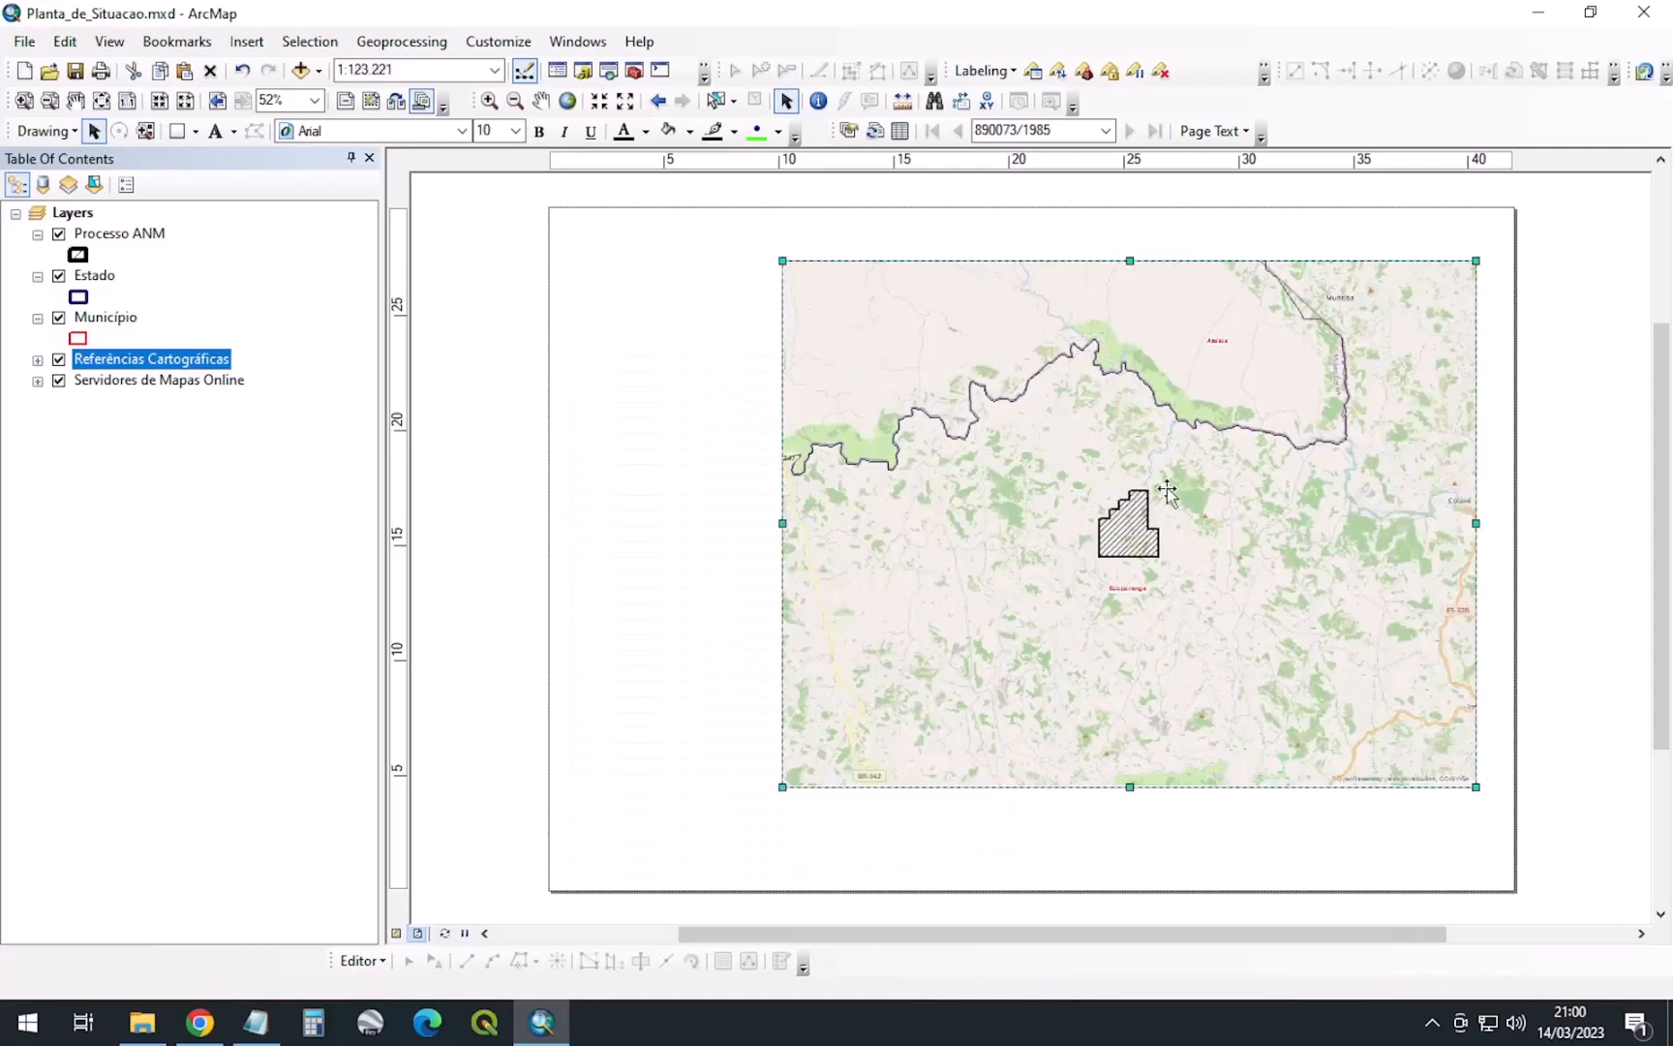
pyautogui.click(417, 70)
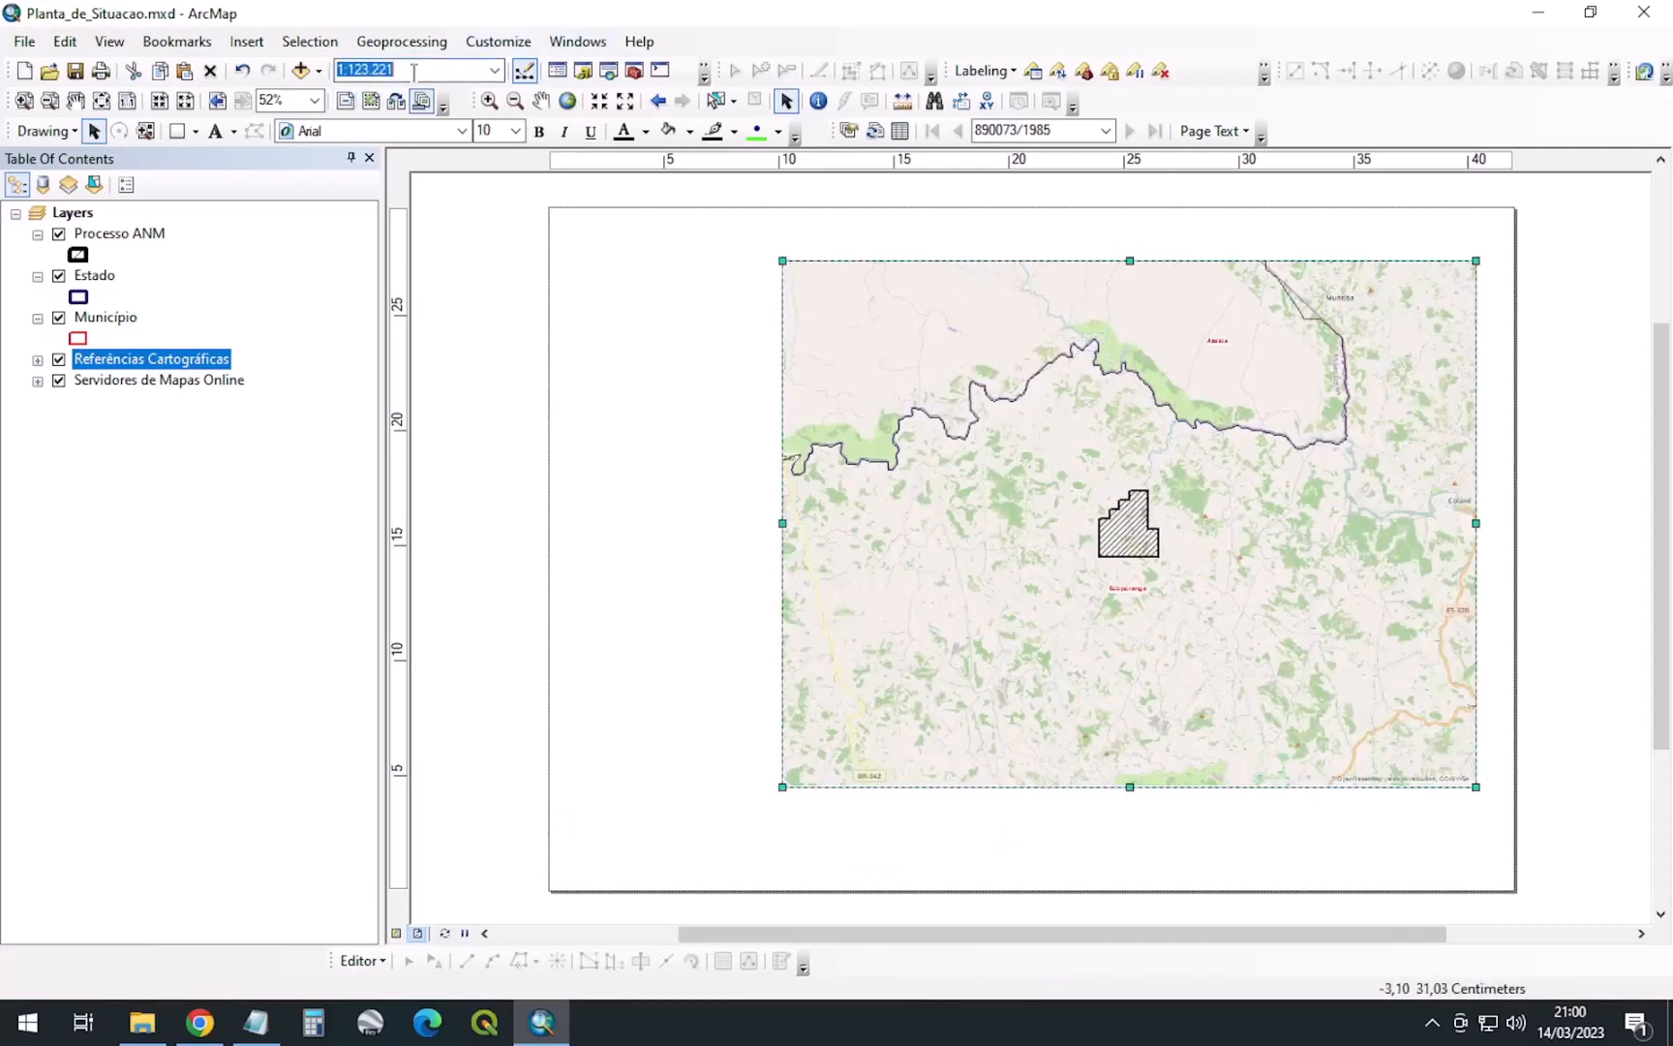
pyautogui.click(412, 69)
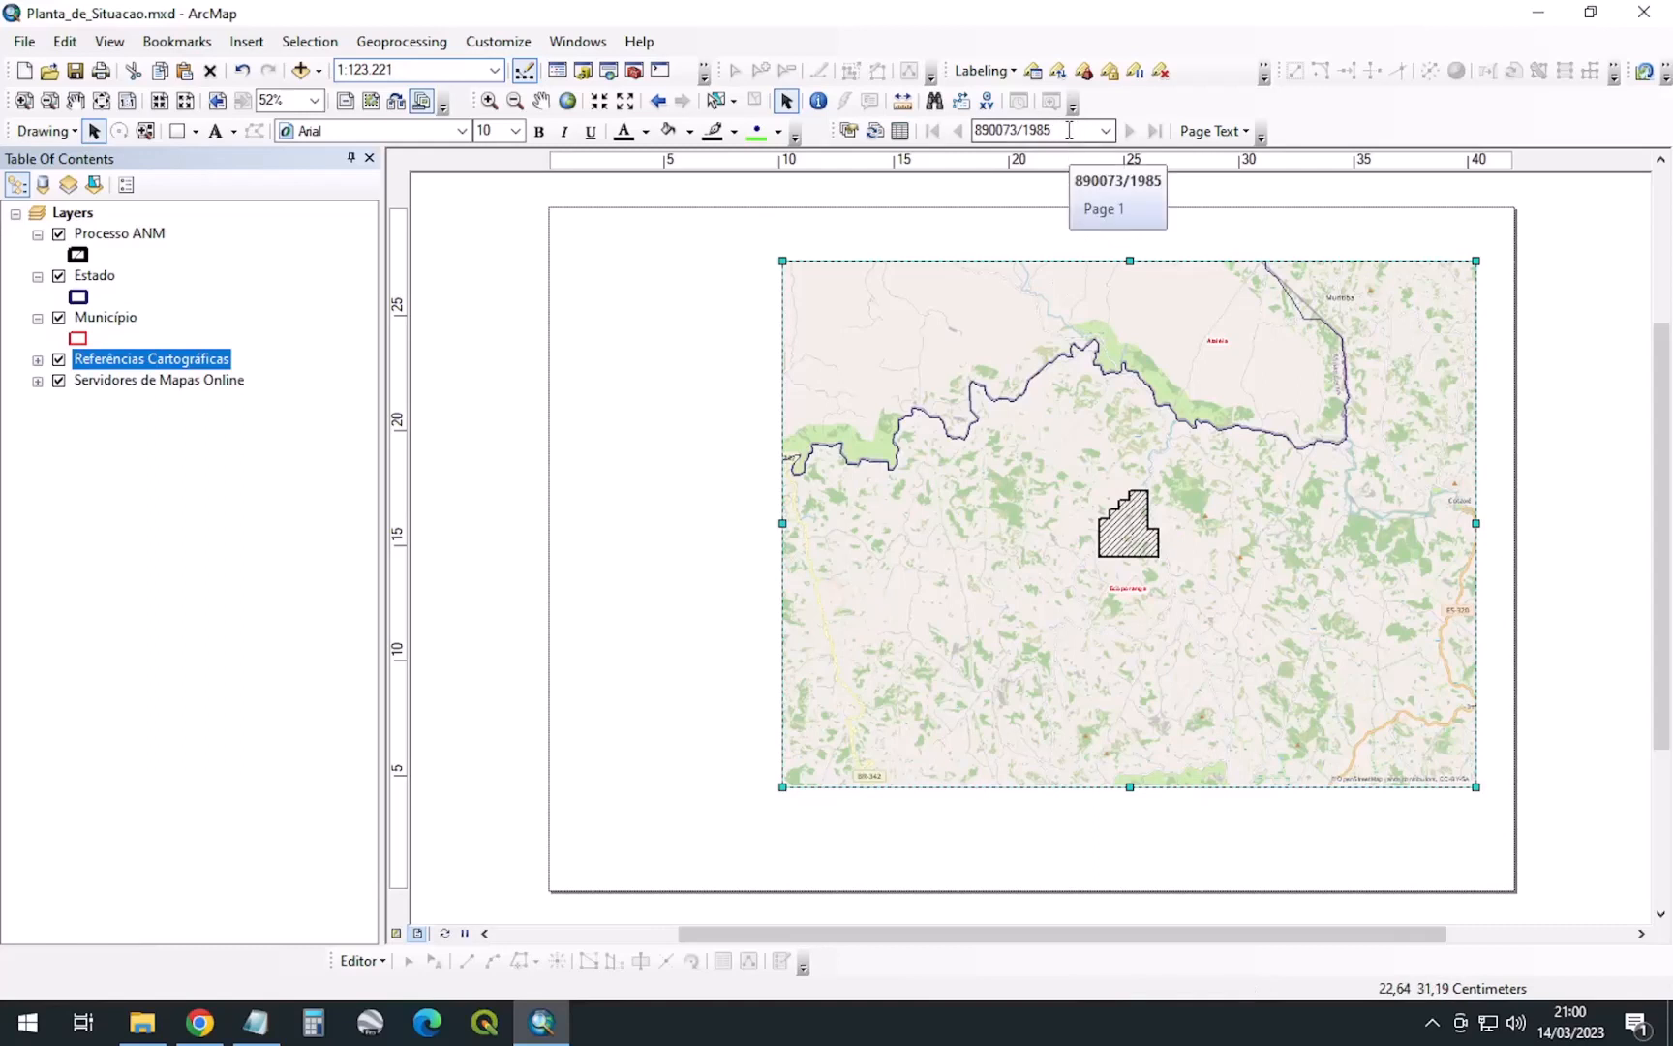
# Toggle the Data Driven Pages toolbar, then open Page and Print Setup and cancel it unchanged
pyautogui.rightClick(1346, 119)
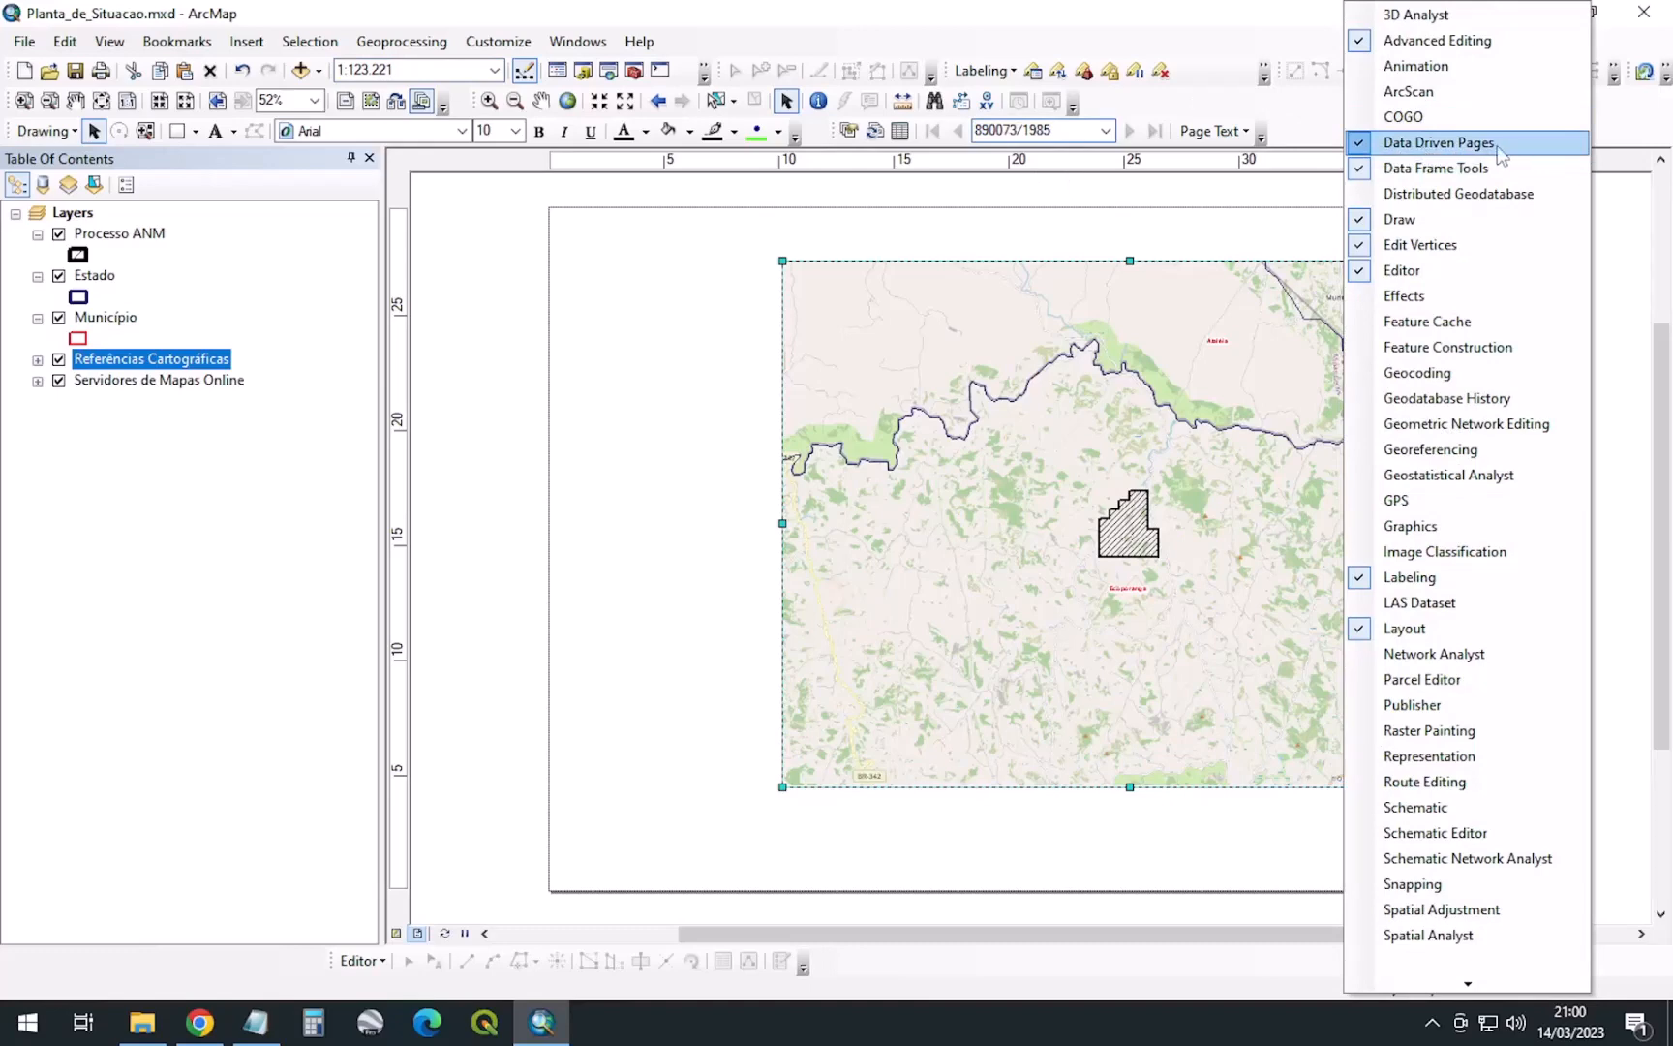
pyautogui.click(426, 382)
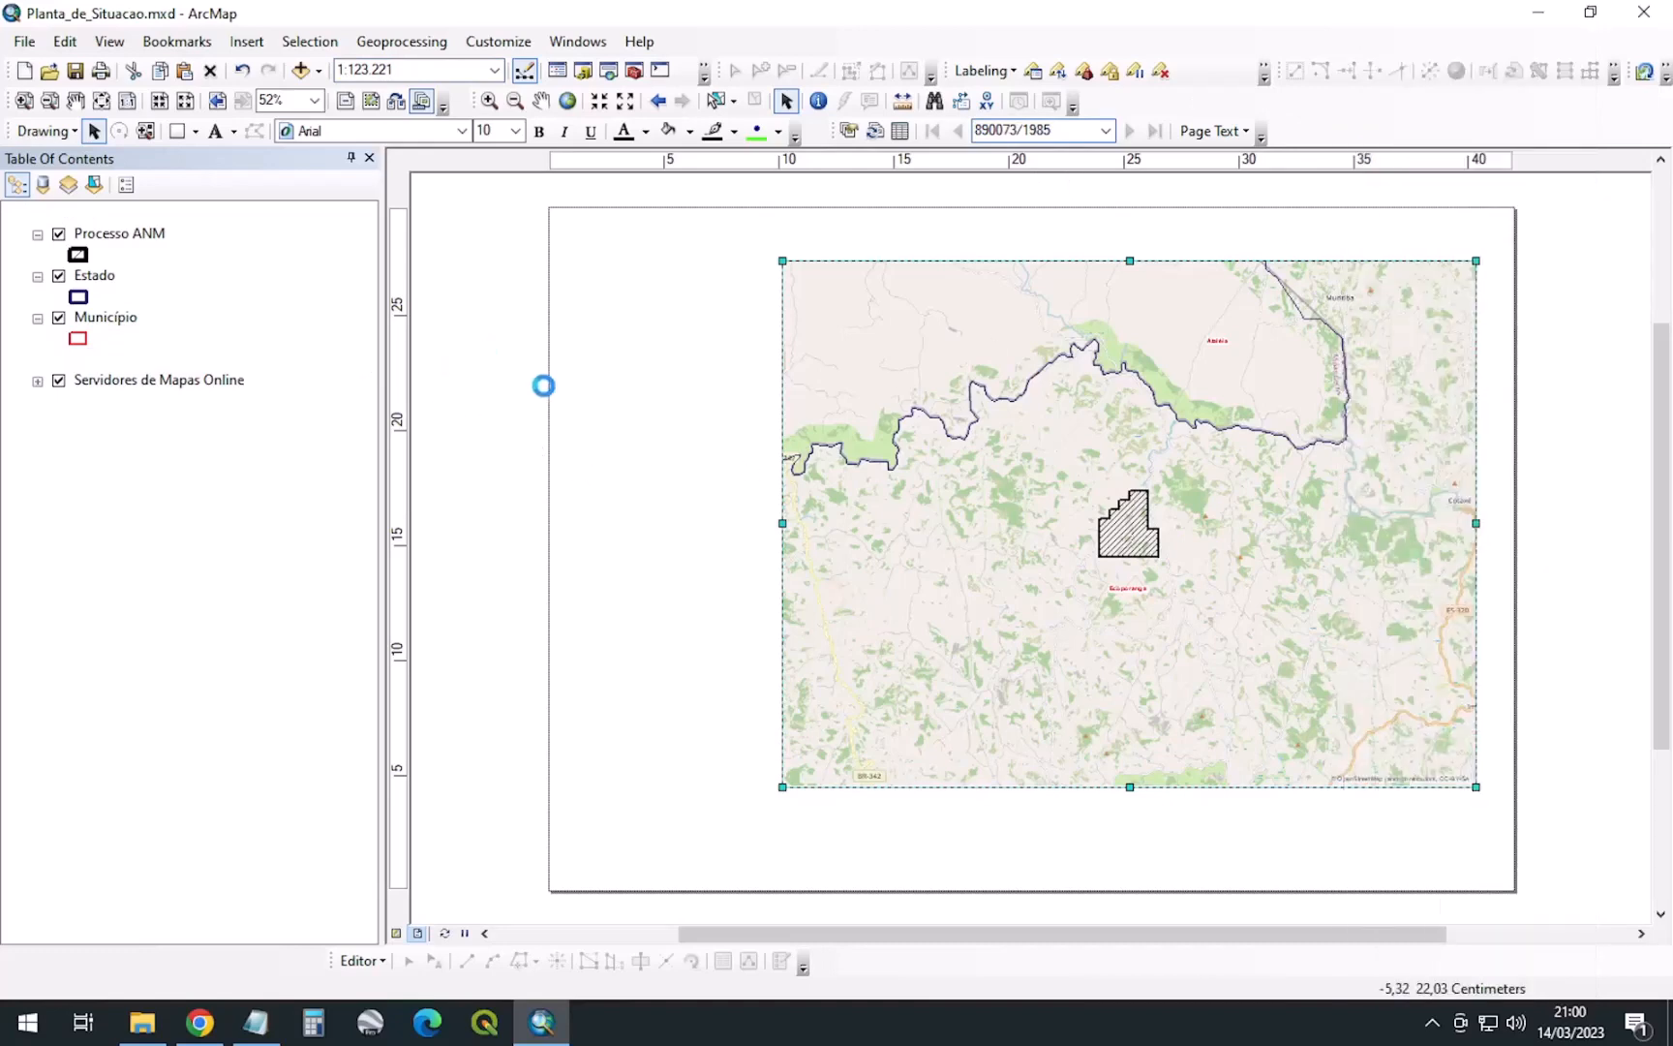
pyautogui.rightClick(523, 346)
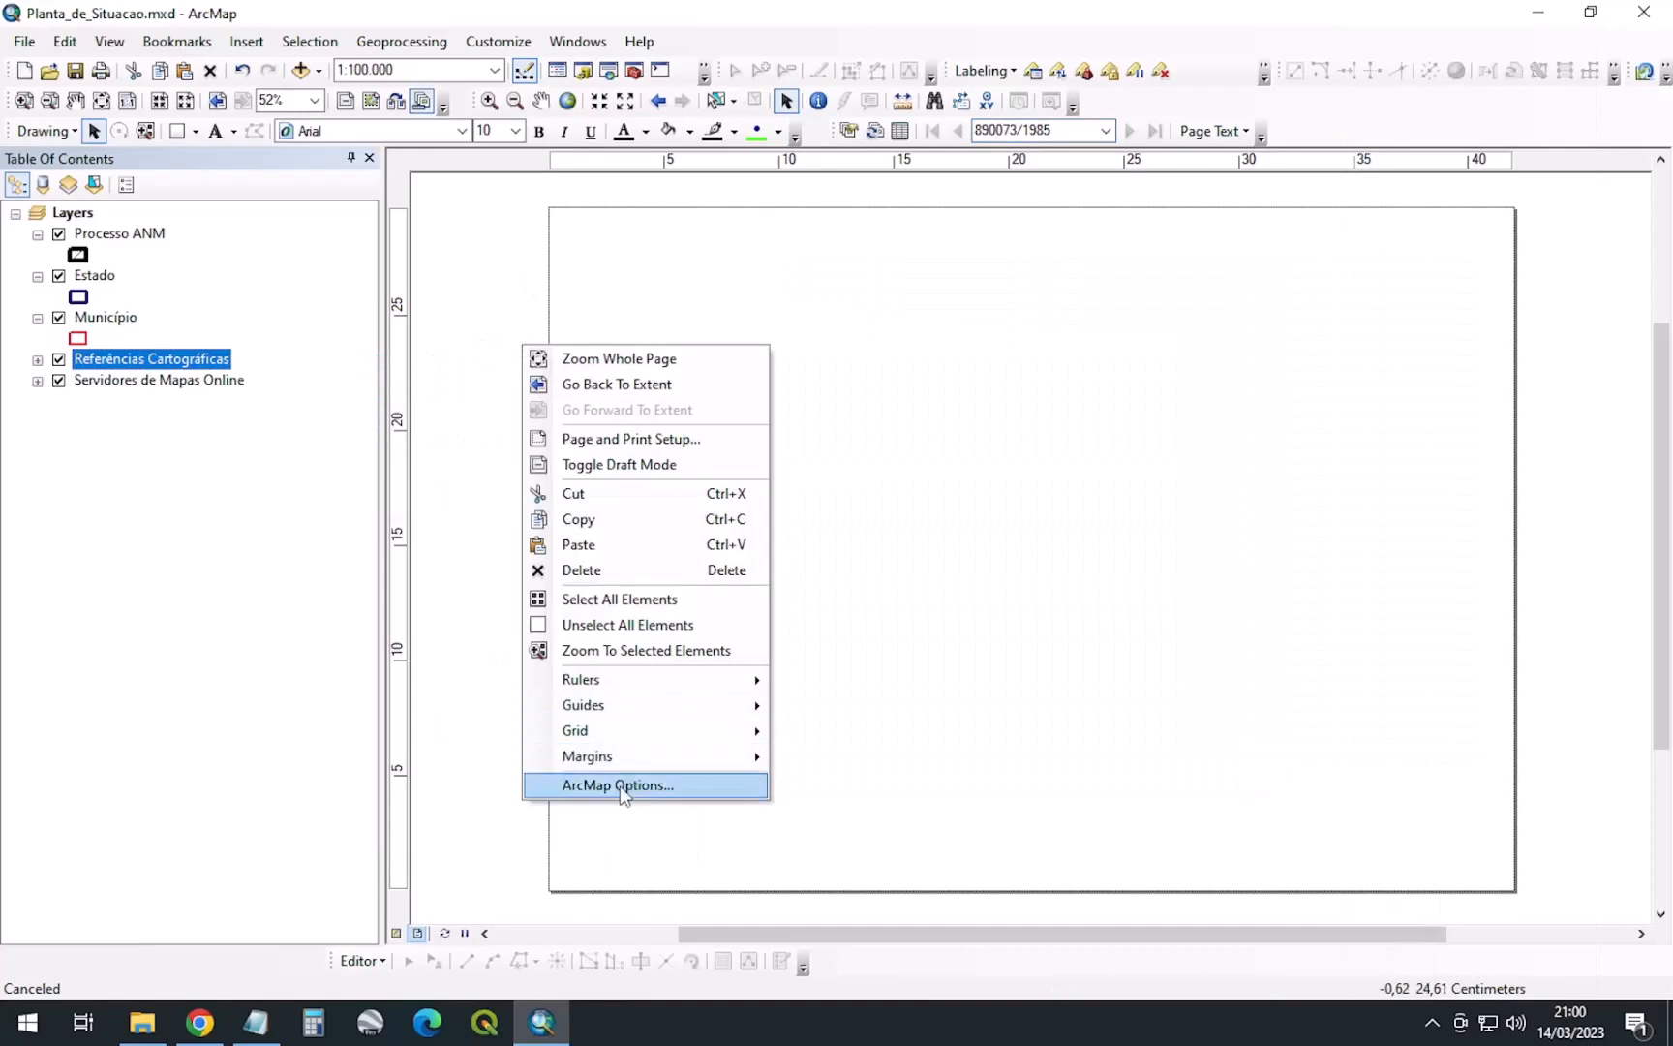
pyautogui.click(1557, 374)
pyautogui.rightClick(1529, 316)
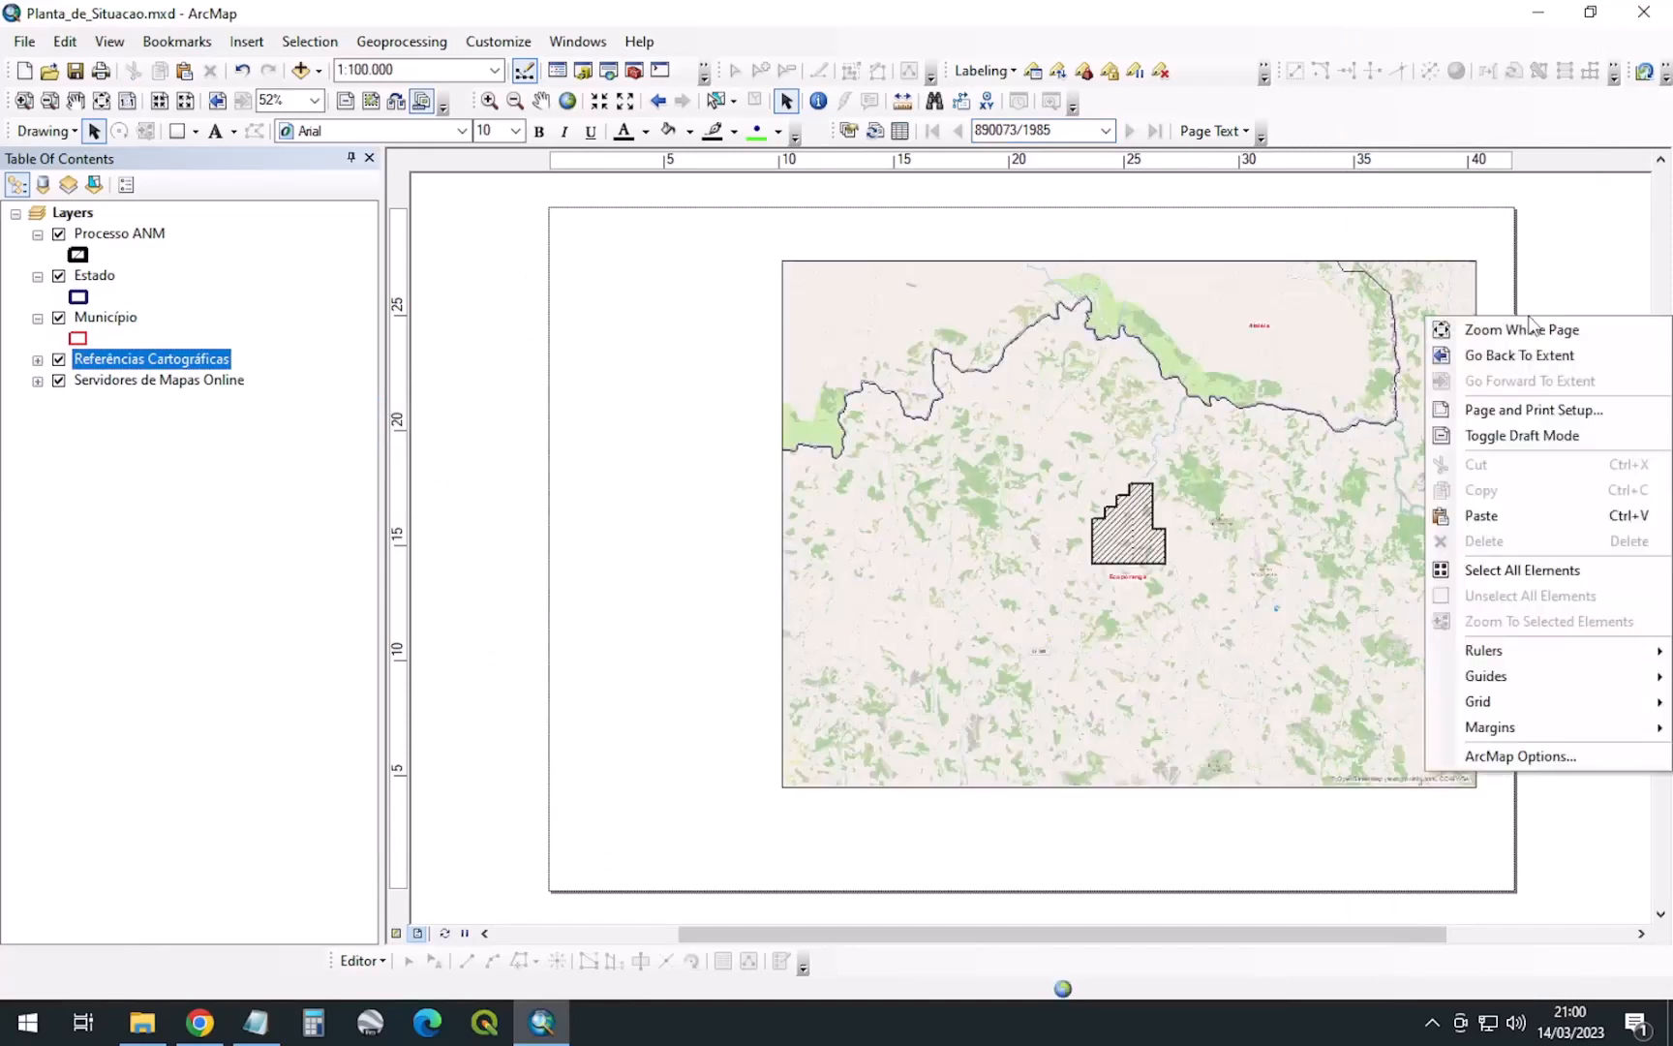
pyautogui.click(1512, 410)
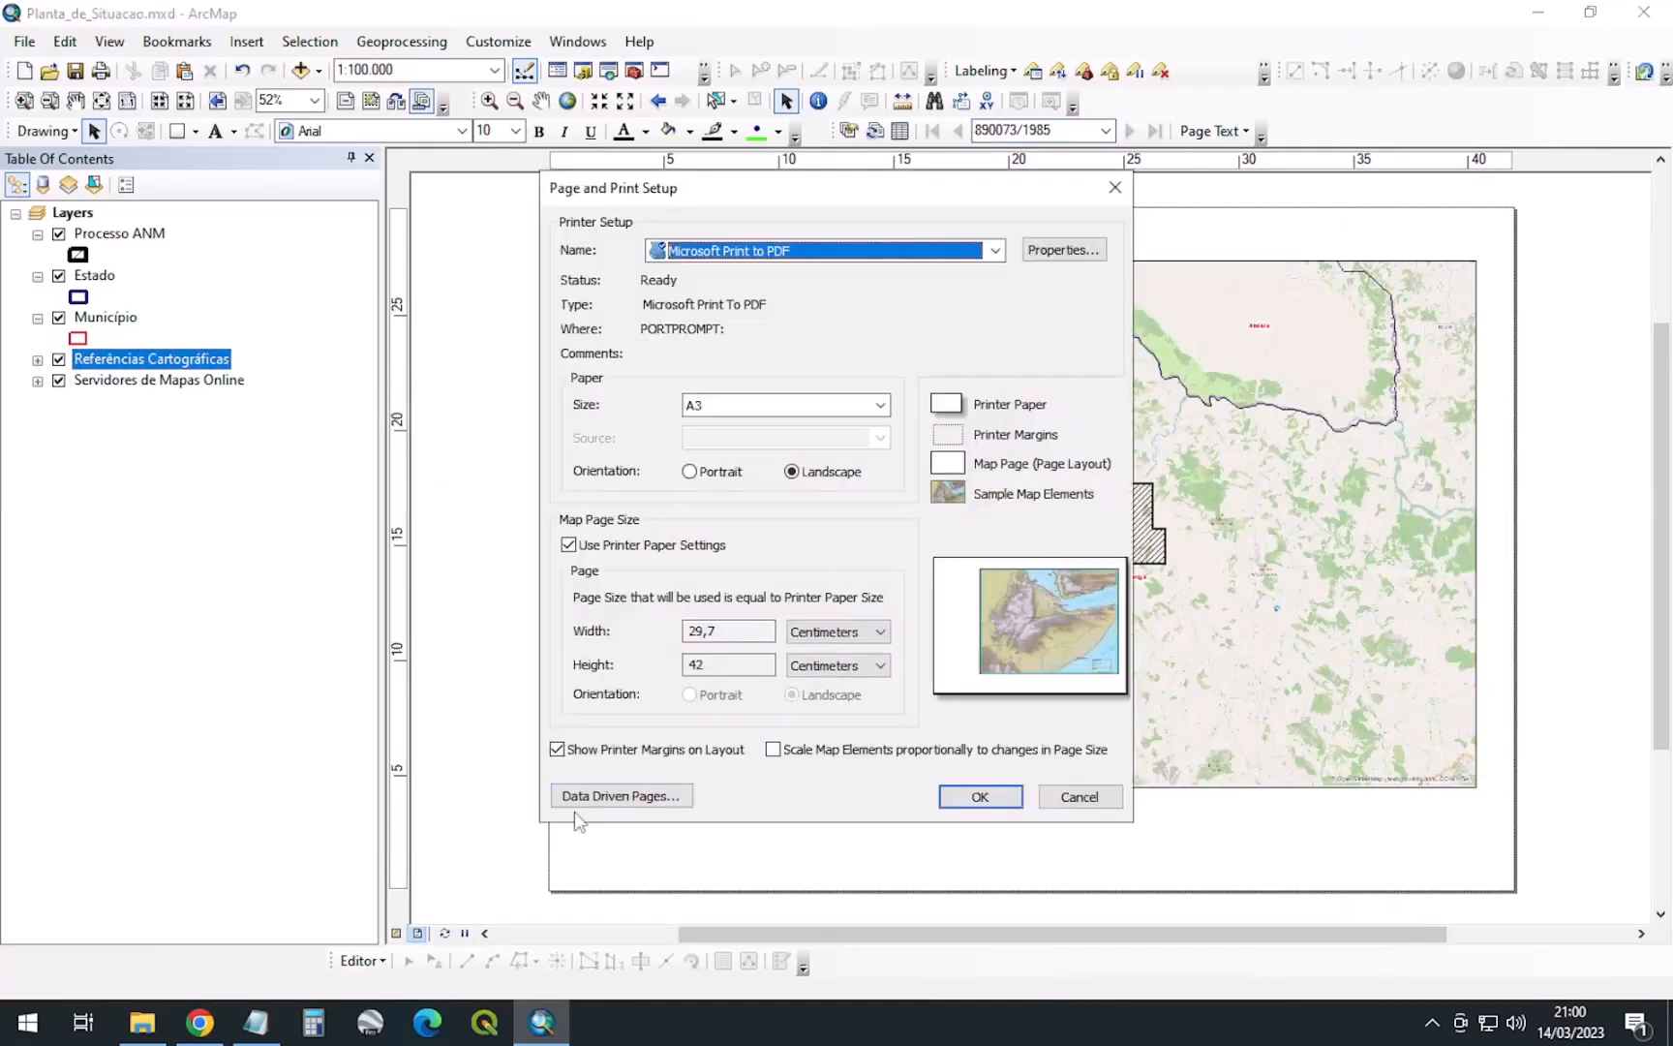
pyautogui.click(1093, 805)
# Hide the Data Driven Pages toolbar and show it again to refresh the page
pyautogui.rightClick(1350, 118)
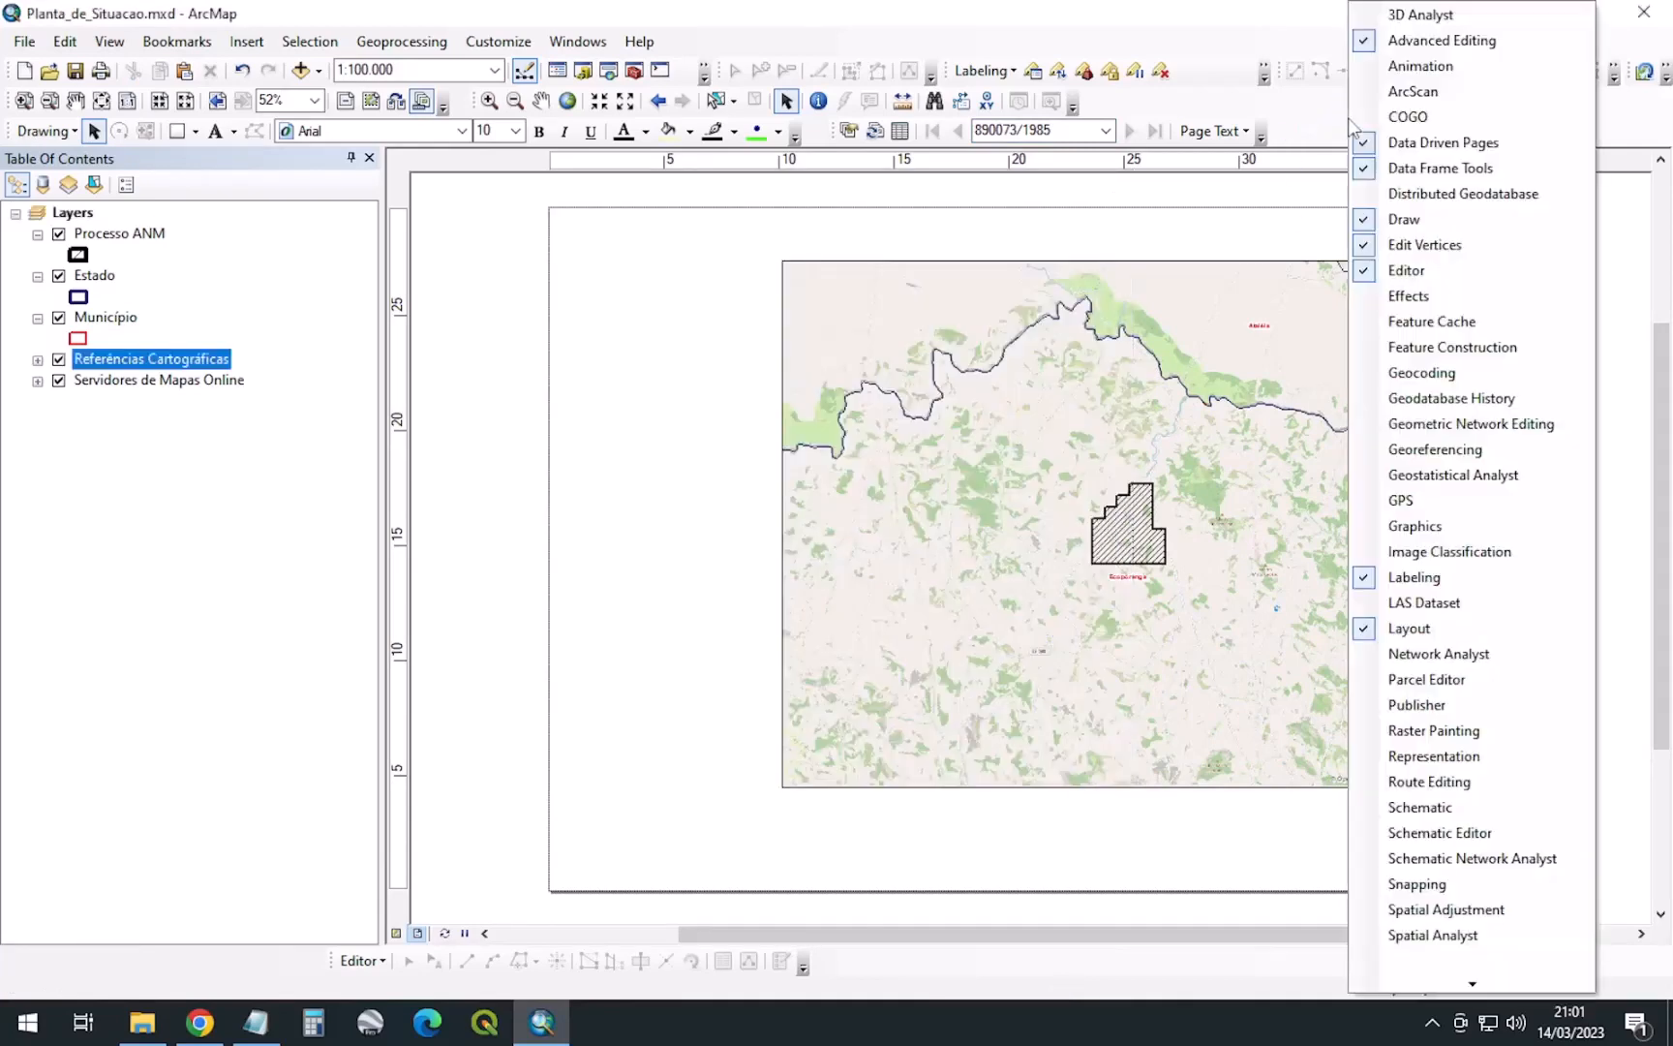
pyautogui.click(1430, 145)
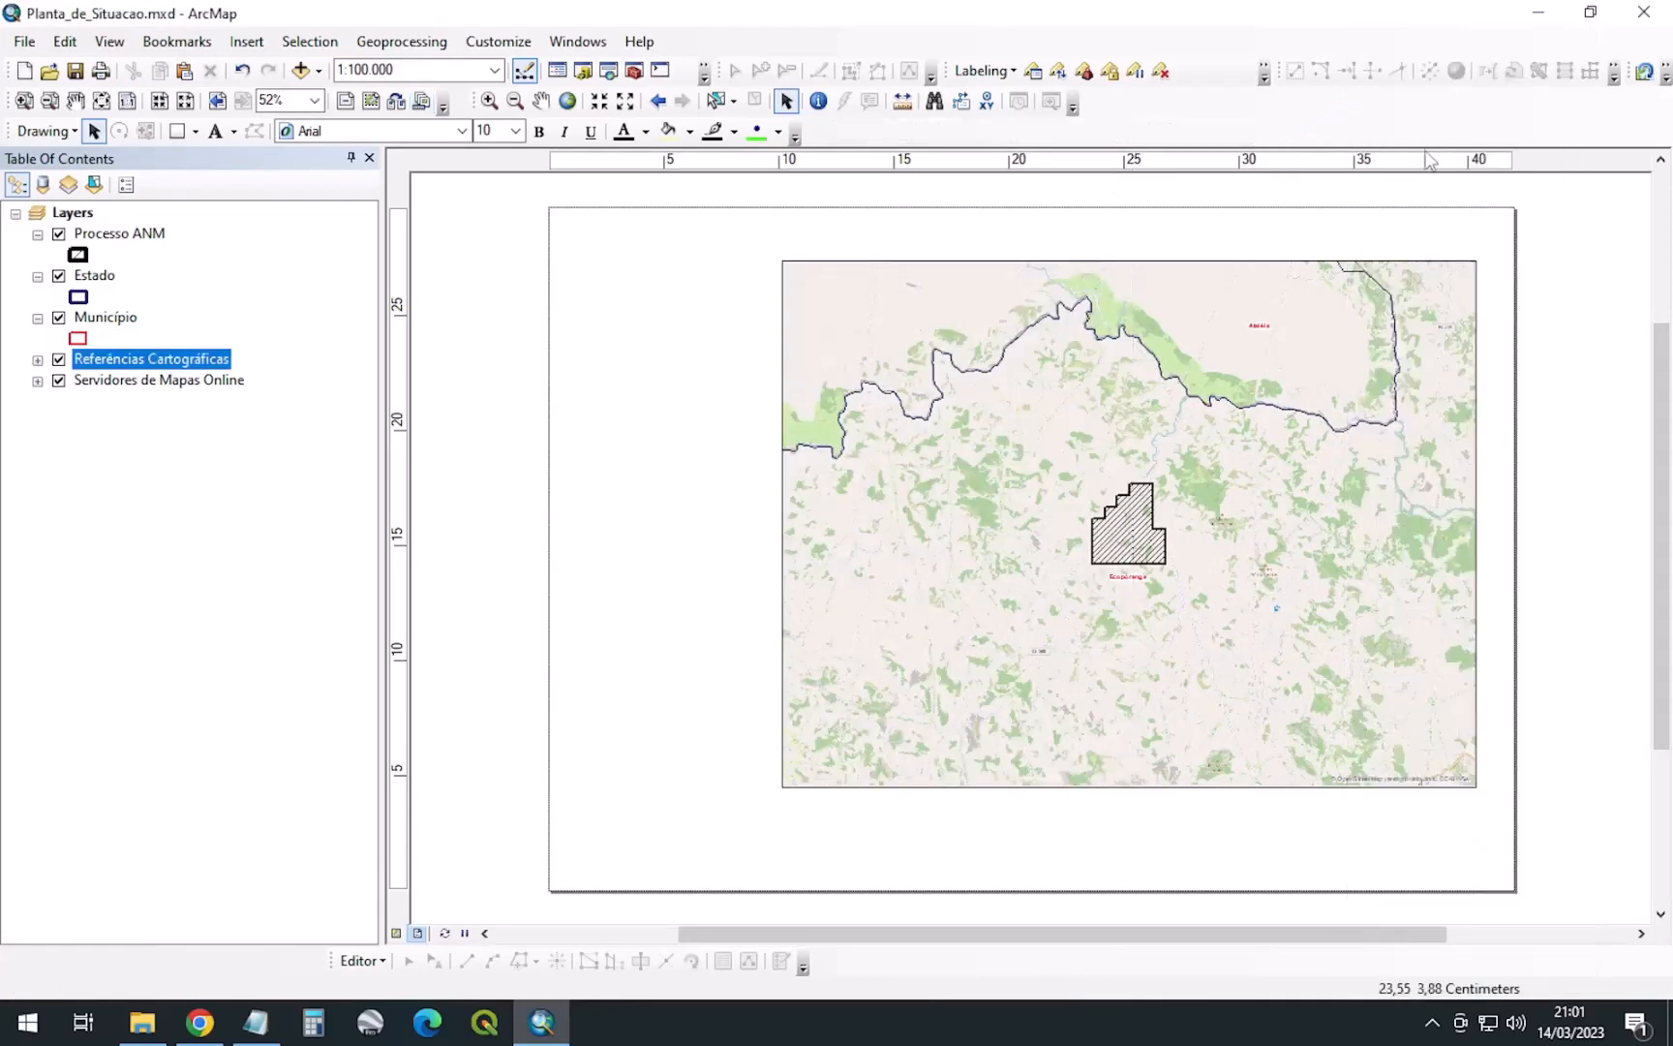
pyautogui.rightClick(1275, 143)
pyautogui.click(1353, 145)
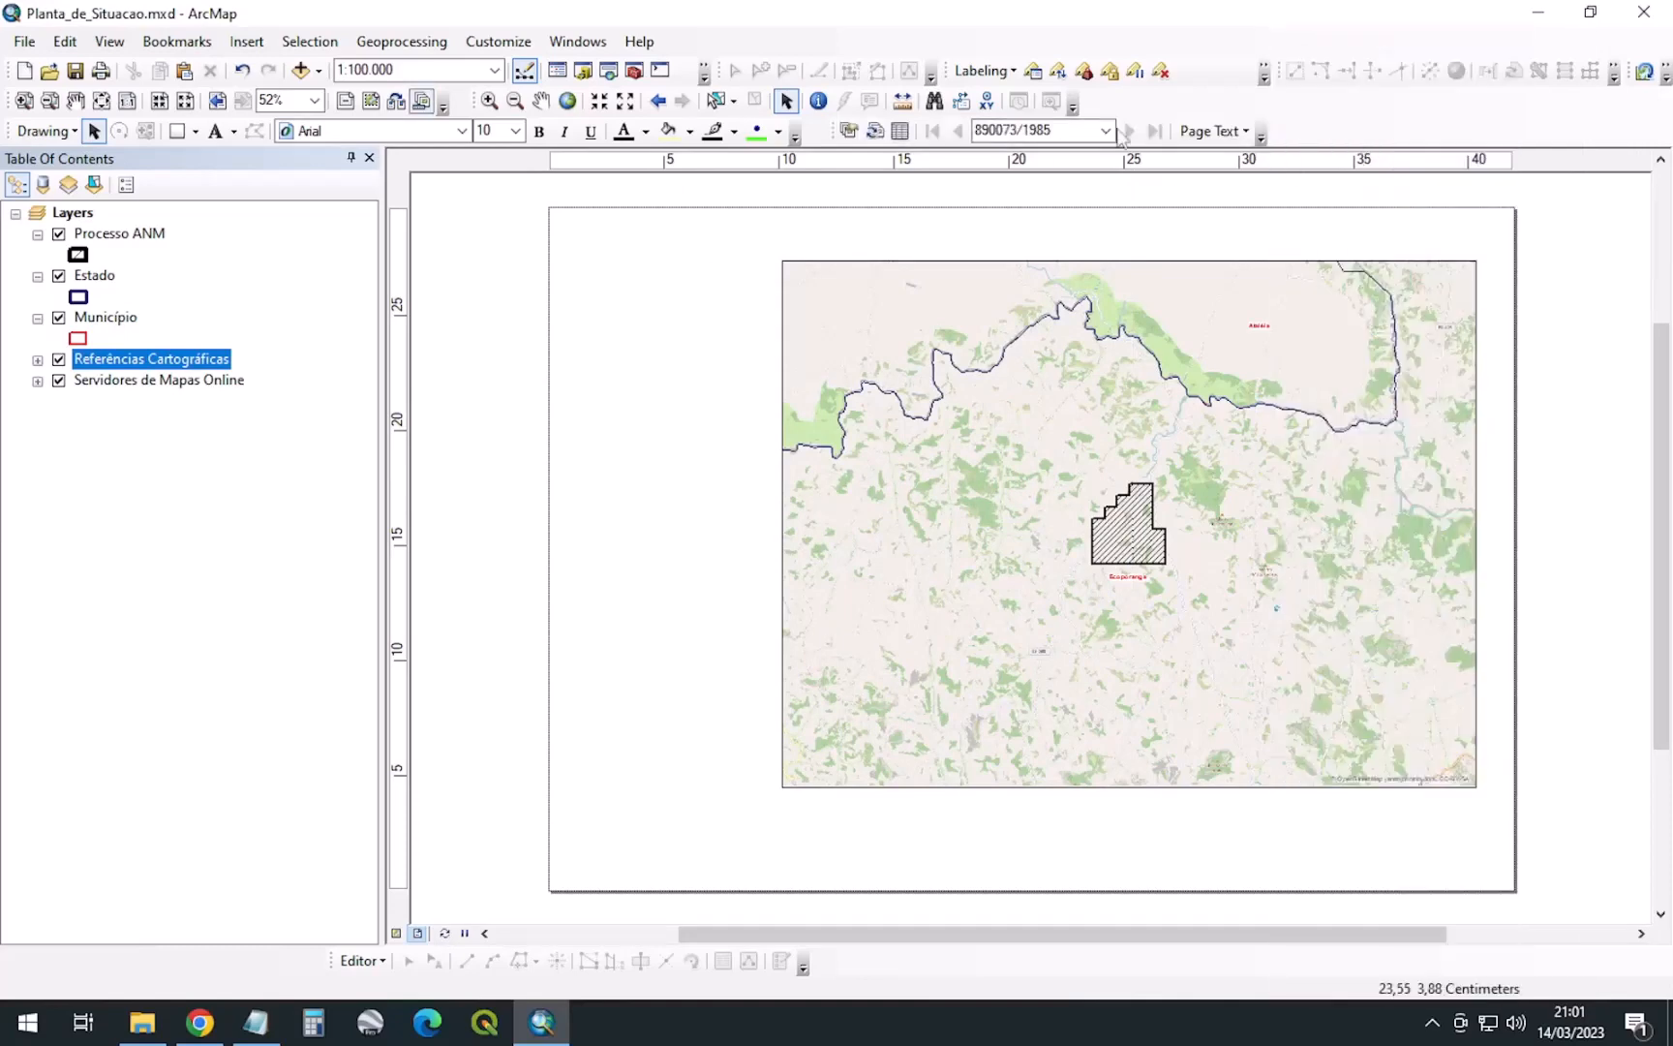
# Check the current page name in the Data Driven Pages page field, selecting then deselecting it twice
pyautogui.doubleClick(1065, 130)
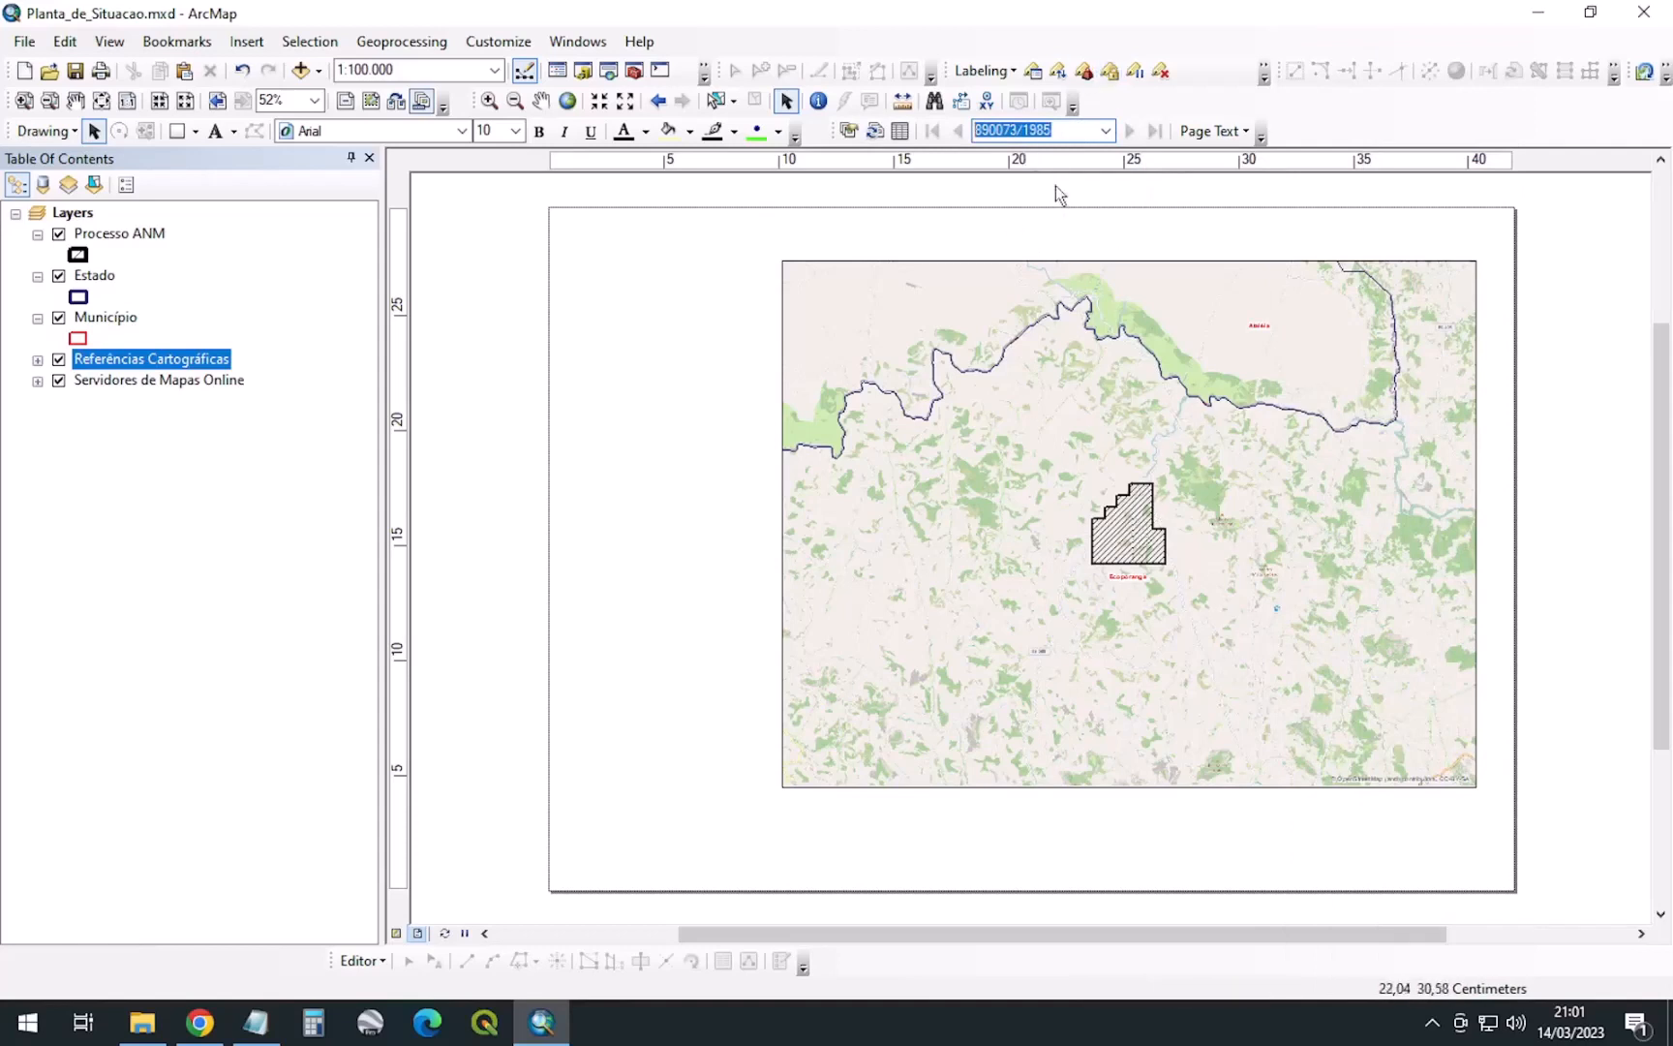
pyautogui.click(1075, 135)
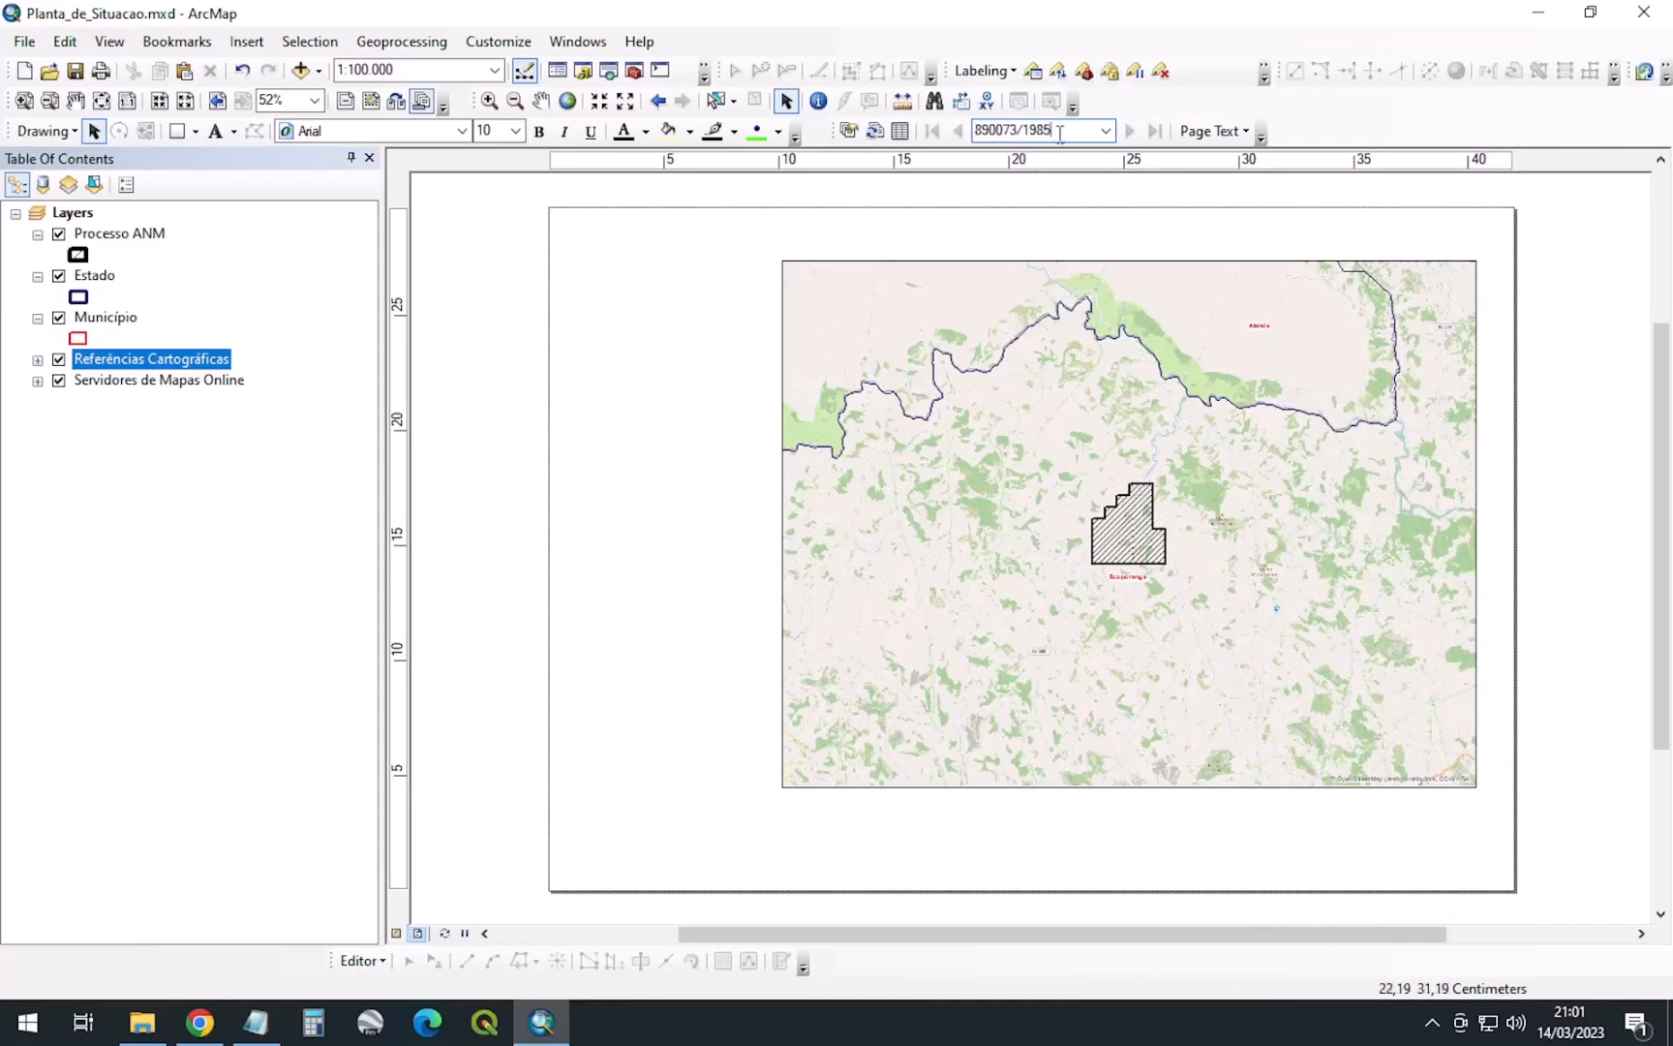
pyautogui.doubleClick(1059, 134)
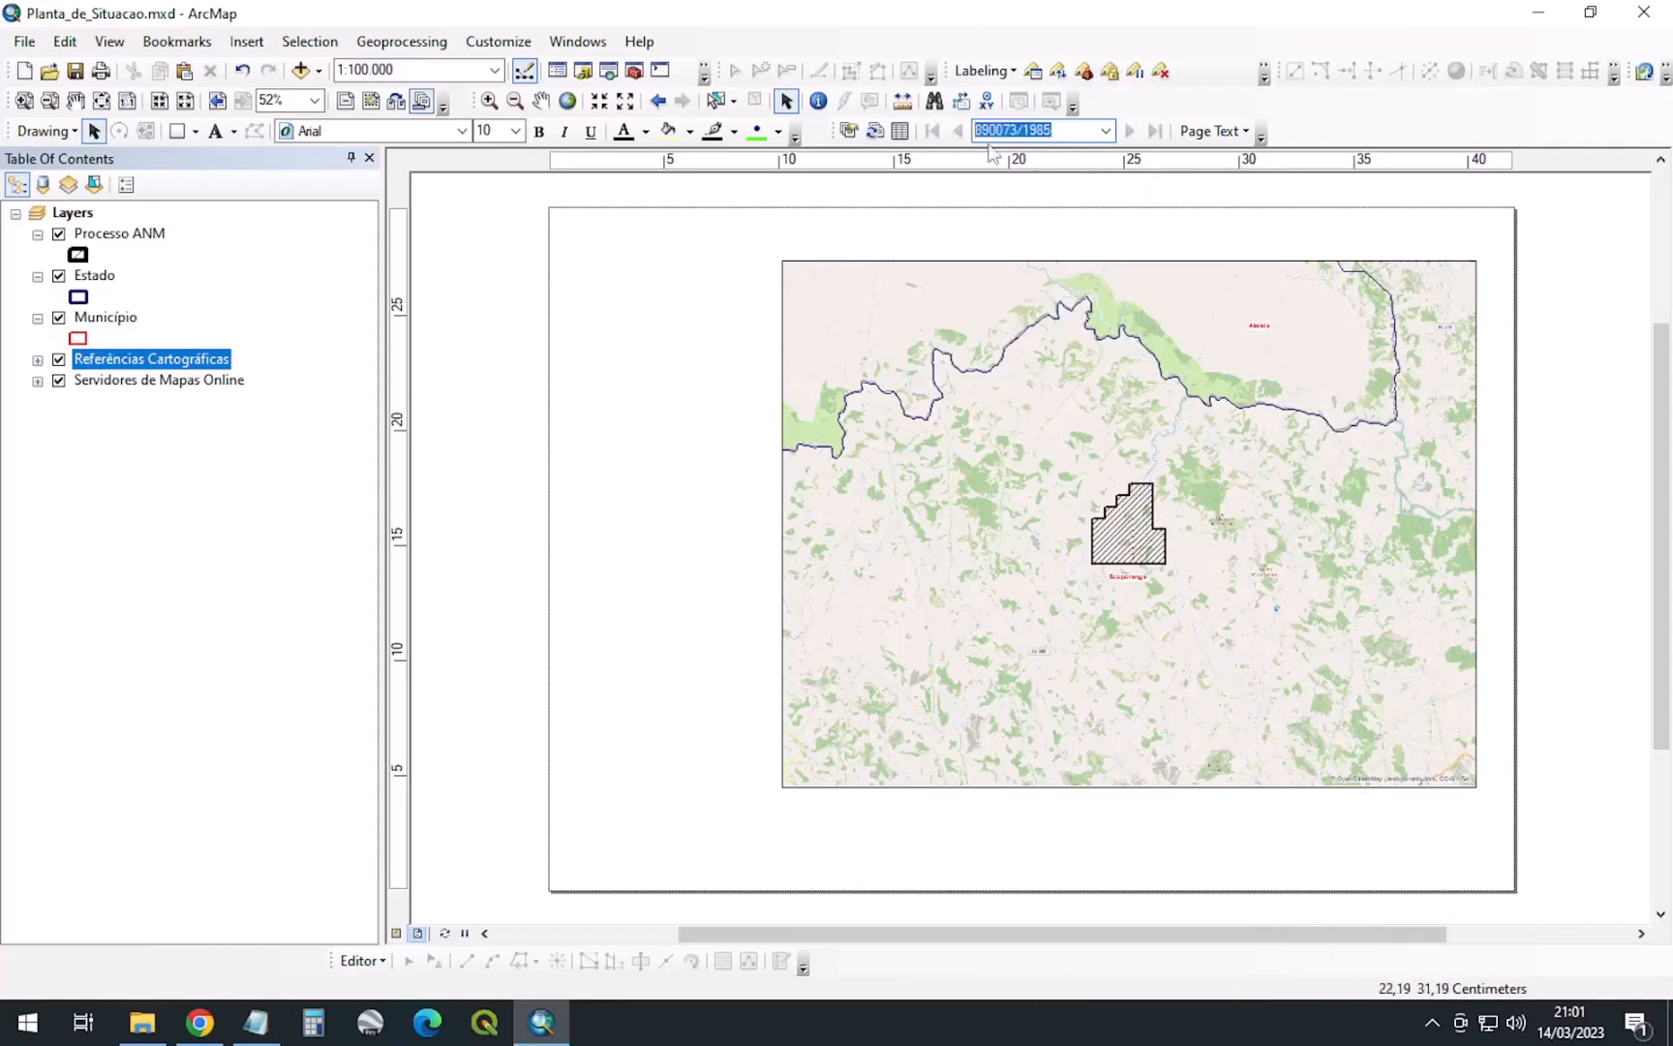
pyautogui.click(1066, 135)
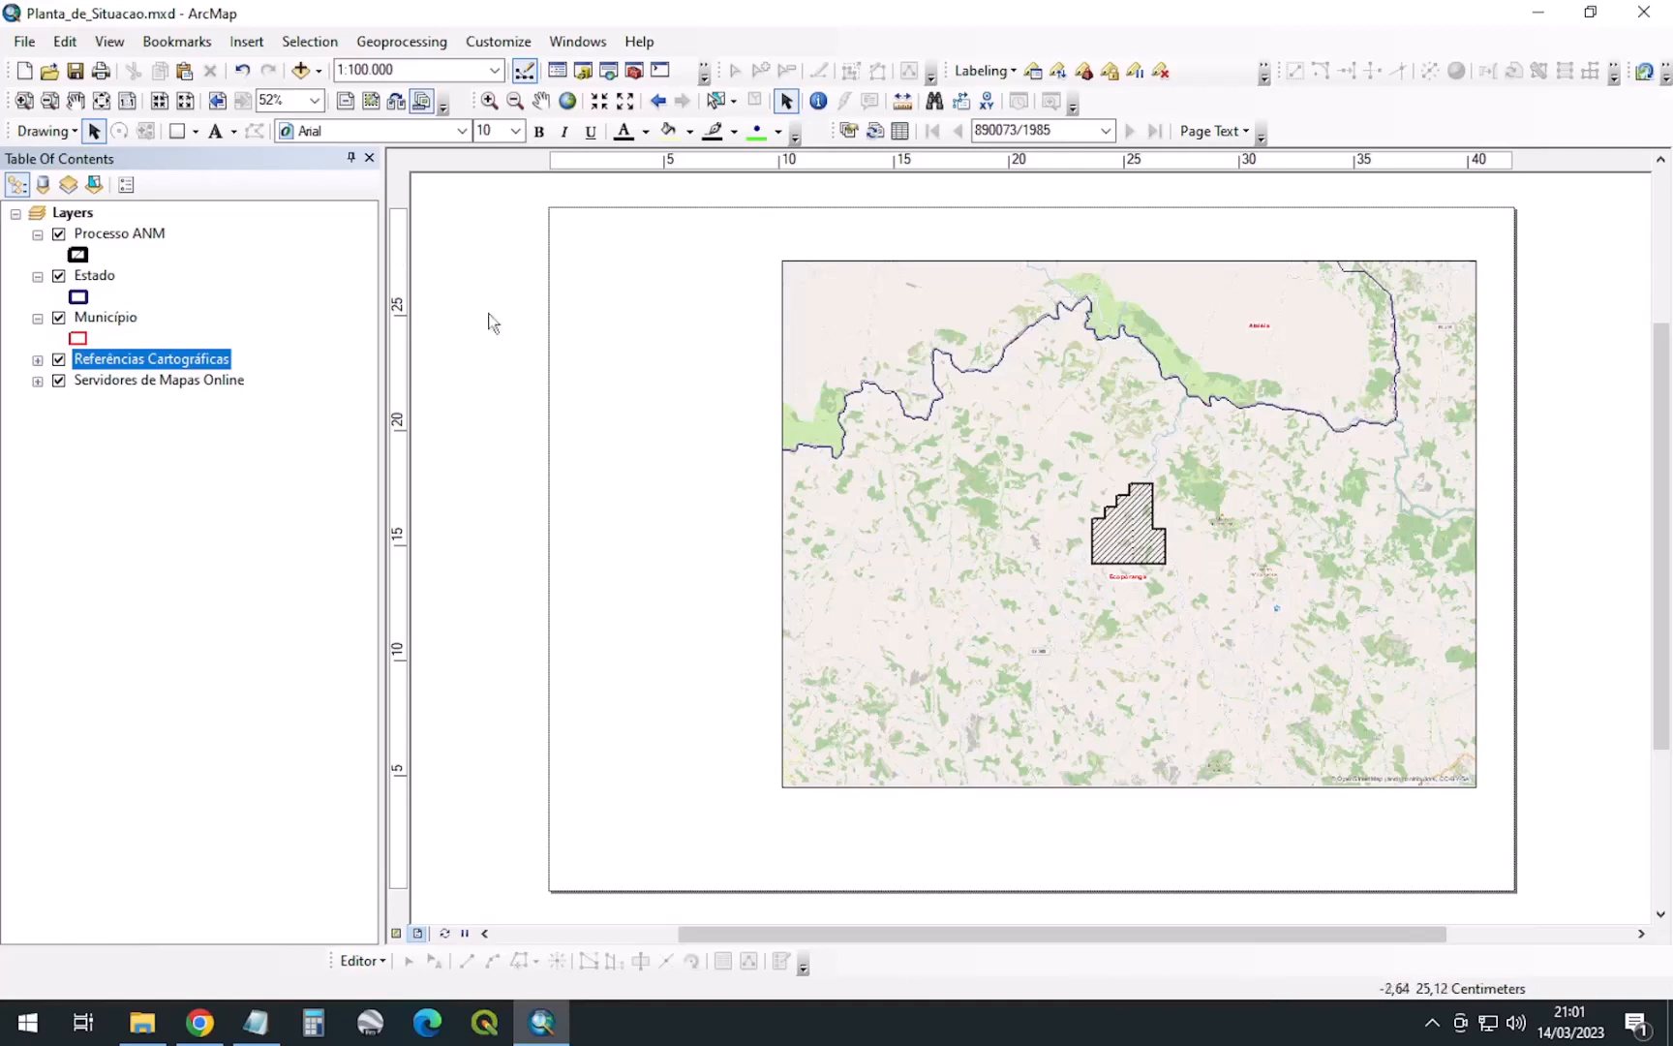
# Start a new grid in the data frame's Grids properties and name it 'geo'
pyautogui.click(923, 373)
pyautogui.rightClick(923, 373)
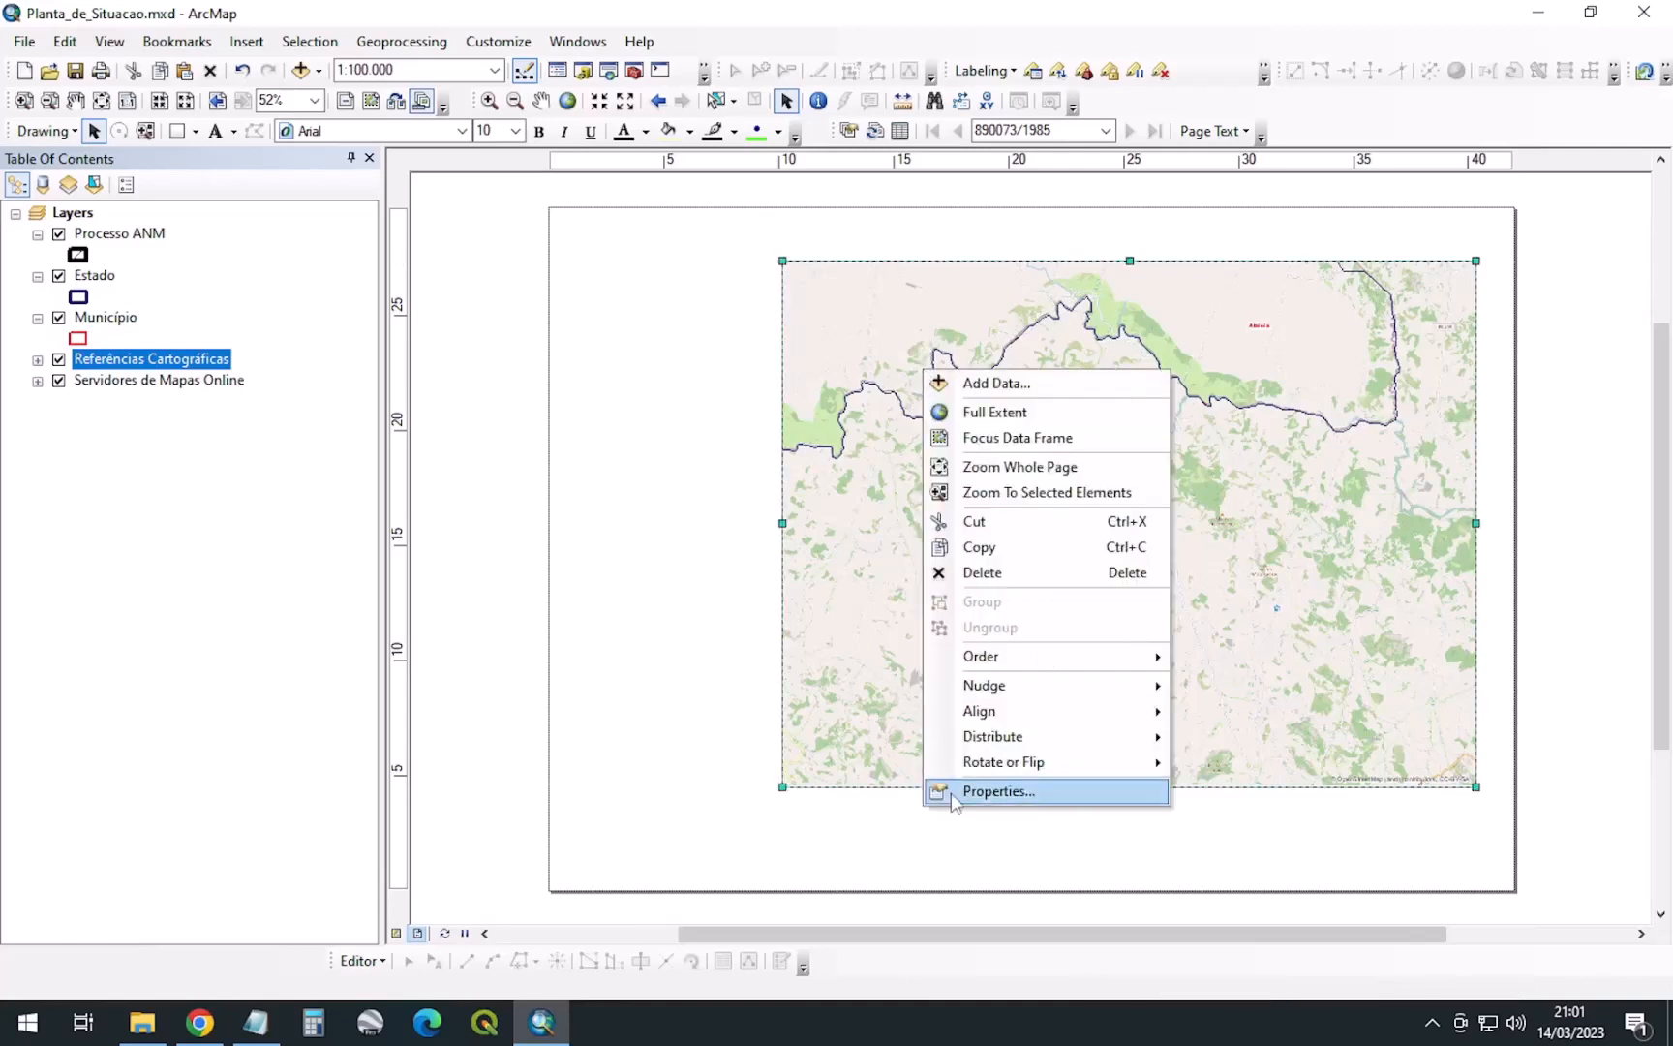
pyautogui.click(997, 789)
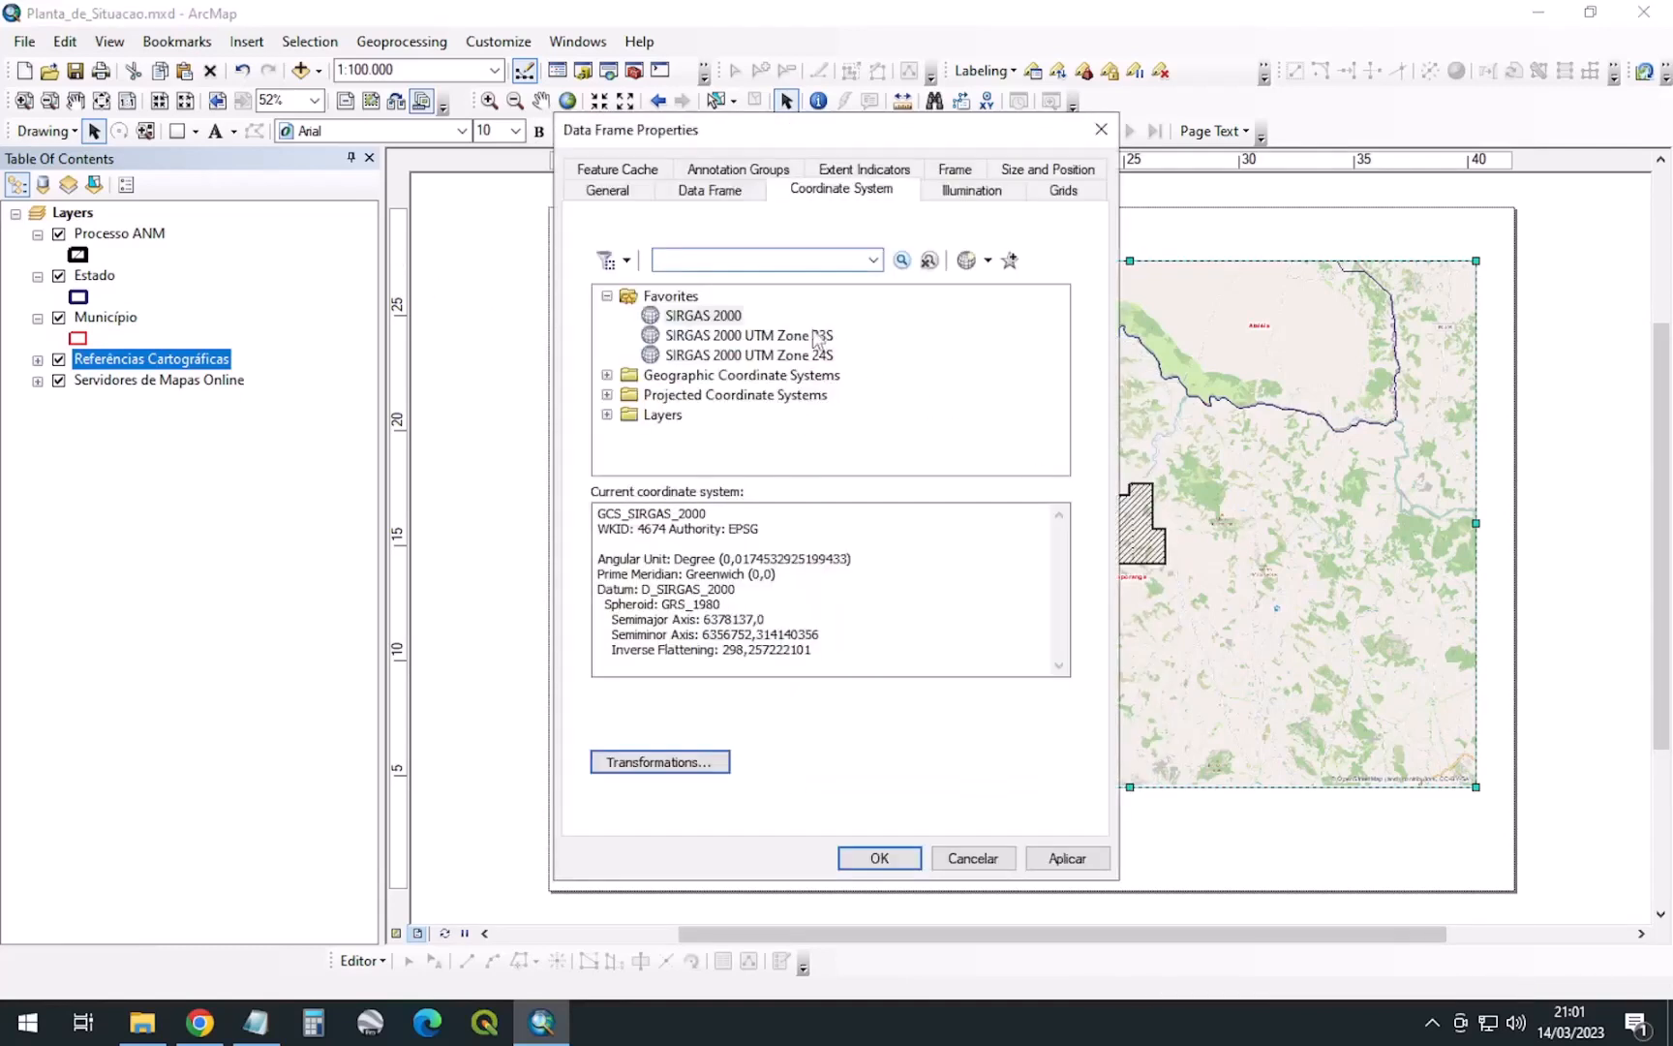
pyautogui.click(721, 320)
pyautogui.click(1065, 191)
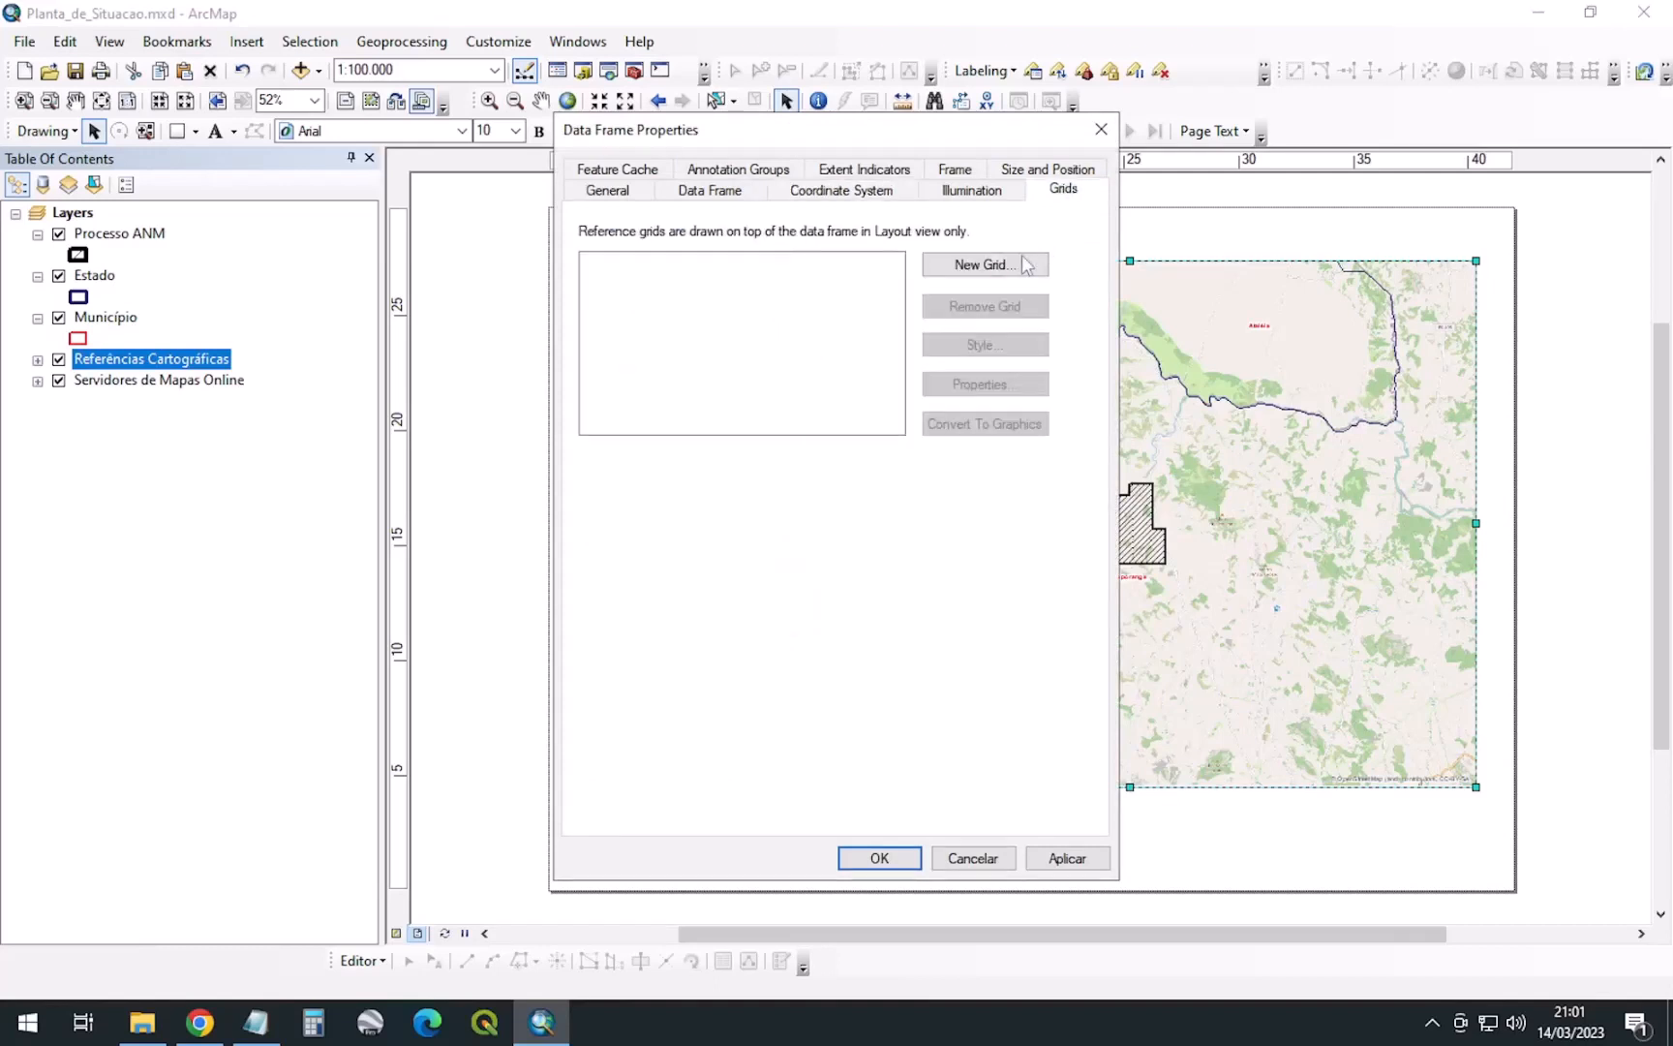
pyautogui.click(984, 264)
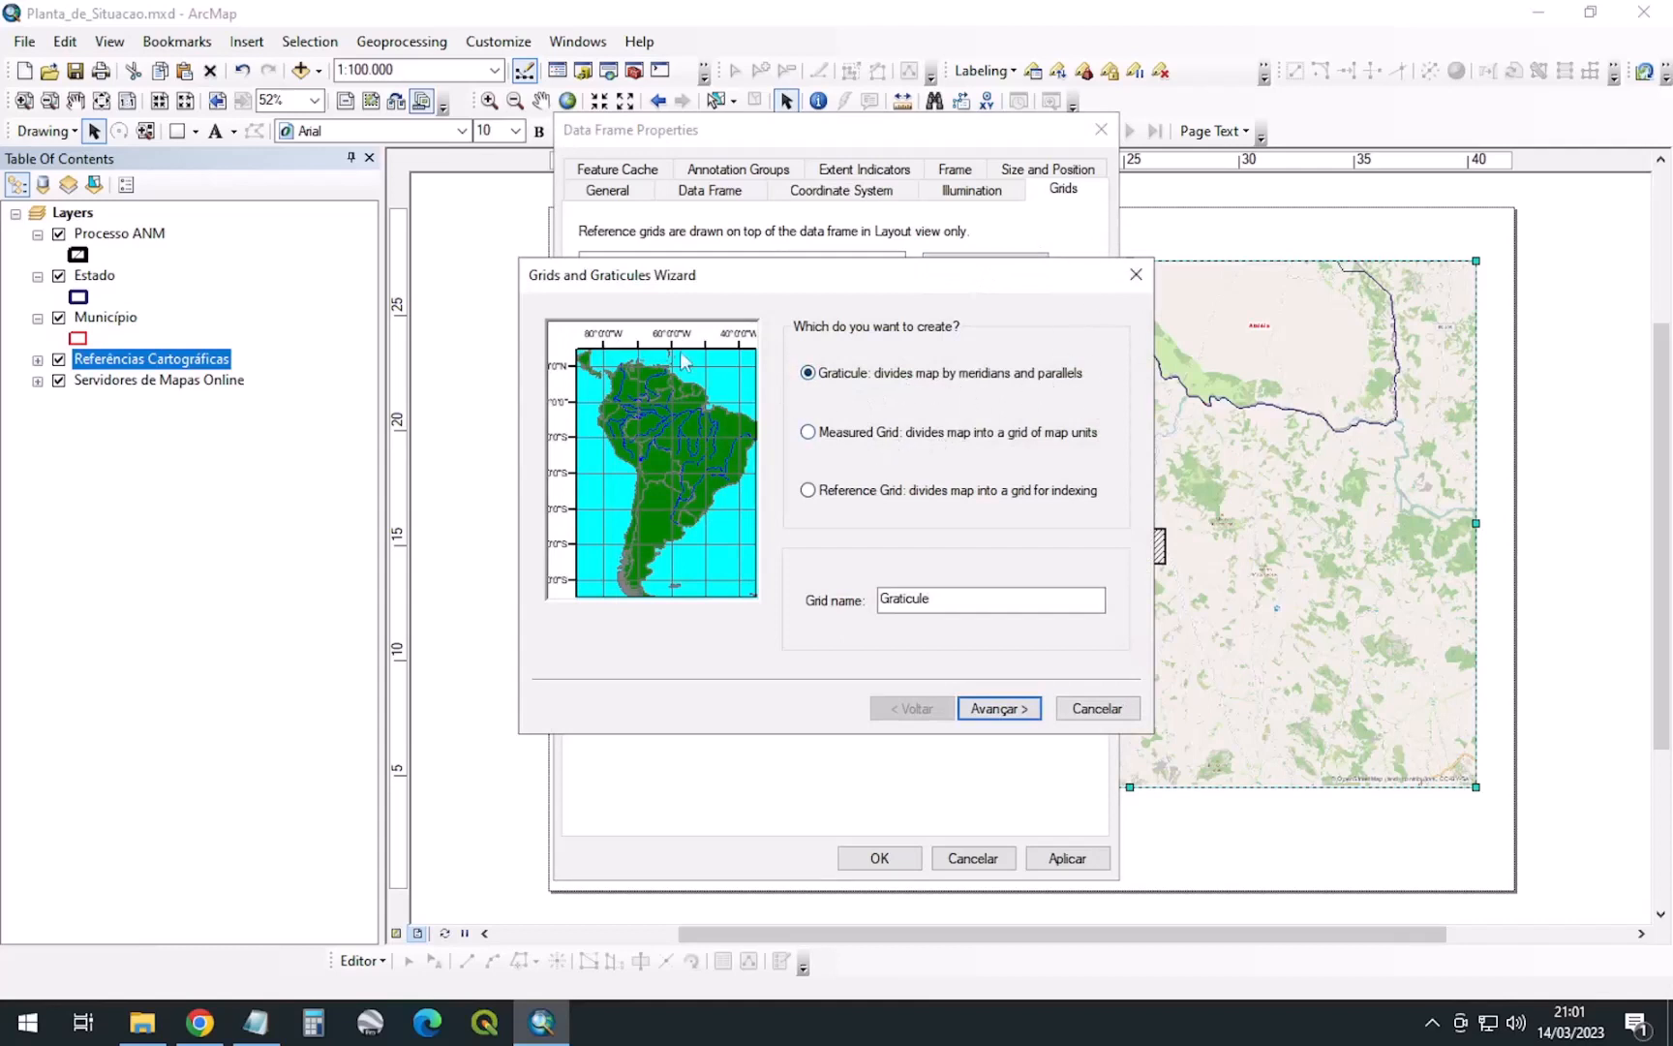
pyautogui.moveTo(961, 601); pyautogui.dragTo(680, 574)
pyautogui.write('geo')
# Set parallel and meridian intervals to 0°5'0", finish the wizard and apply the GEO graticule
pyautogui.click(997, 709)
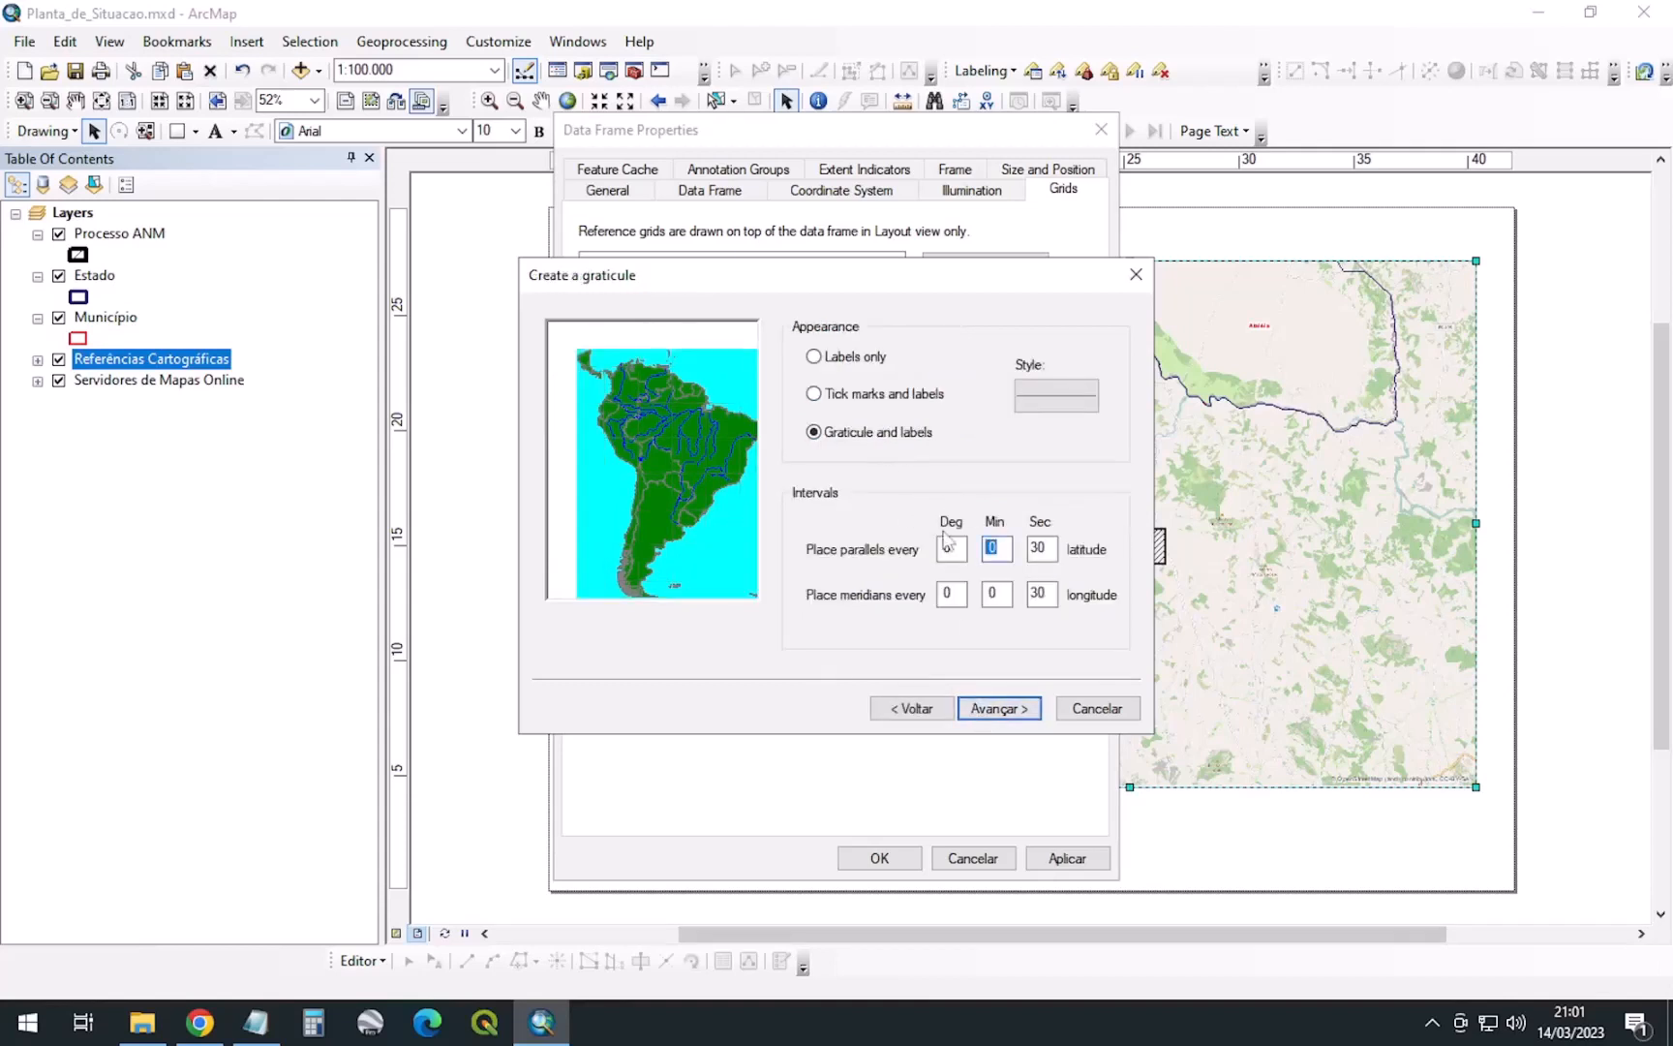
pyautogui.moveTo(1004, 590); pyautogui.dragTo(963, 586)
pyautogui.write('5')
pyautogui.moveTo(1051, 547); pyautogui.dragTo(1017, 588)
pyautogui.write('00')
pyautogui.doubleClick(986, 592)
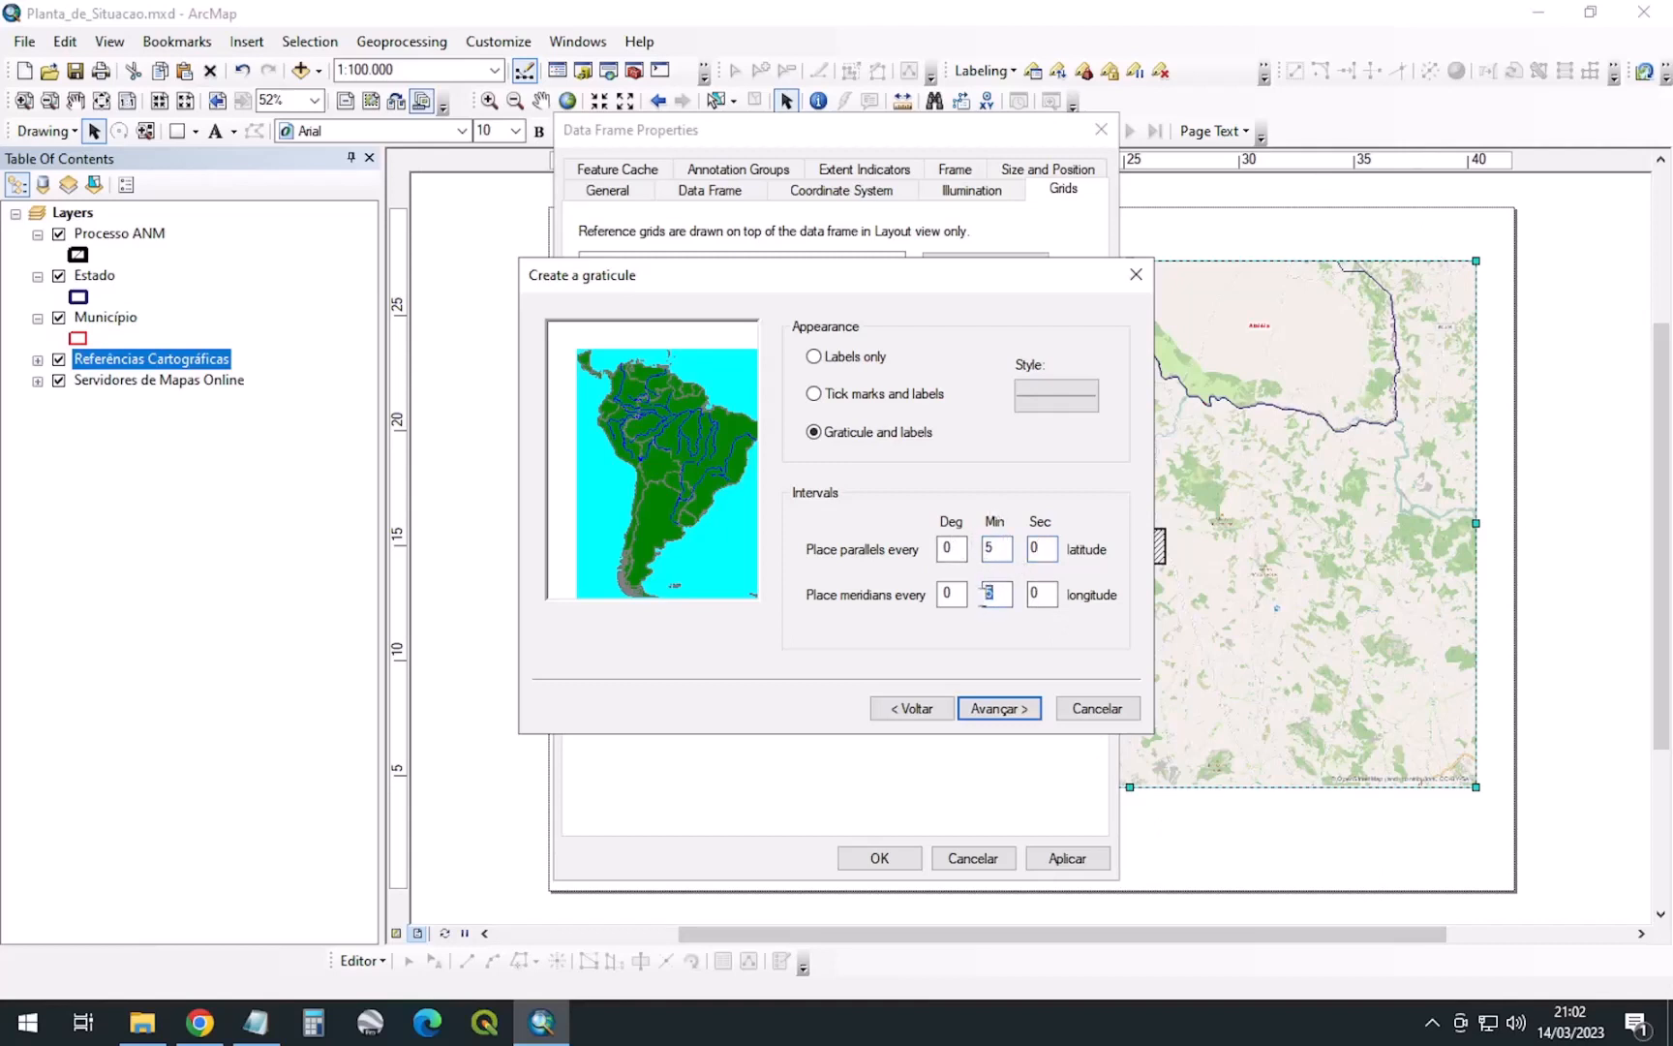
pyautogui.click(1010, 711)
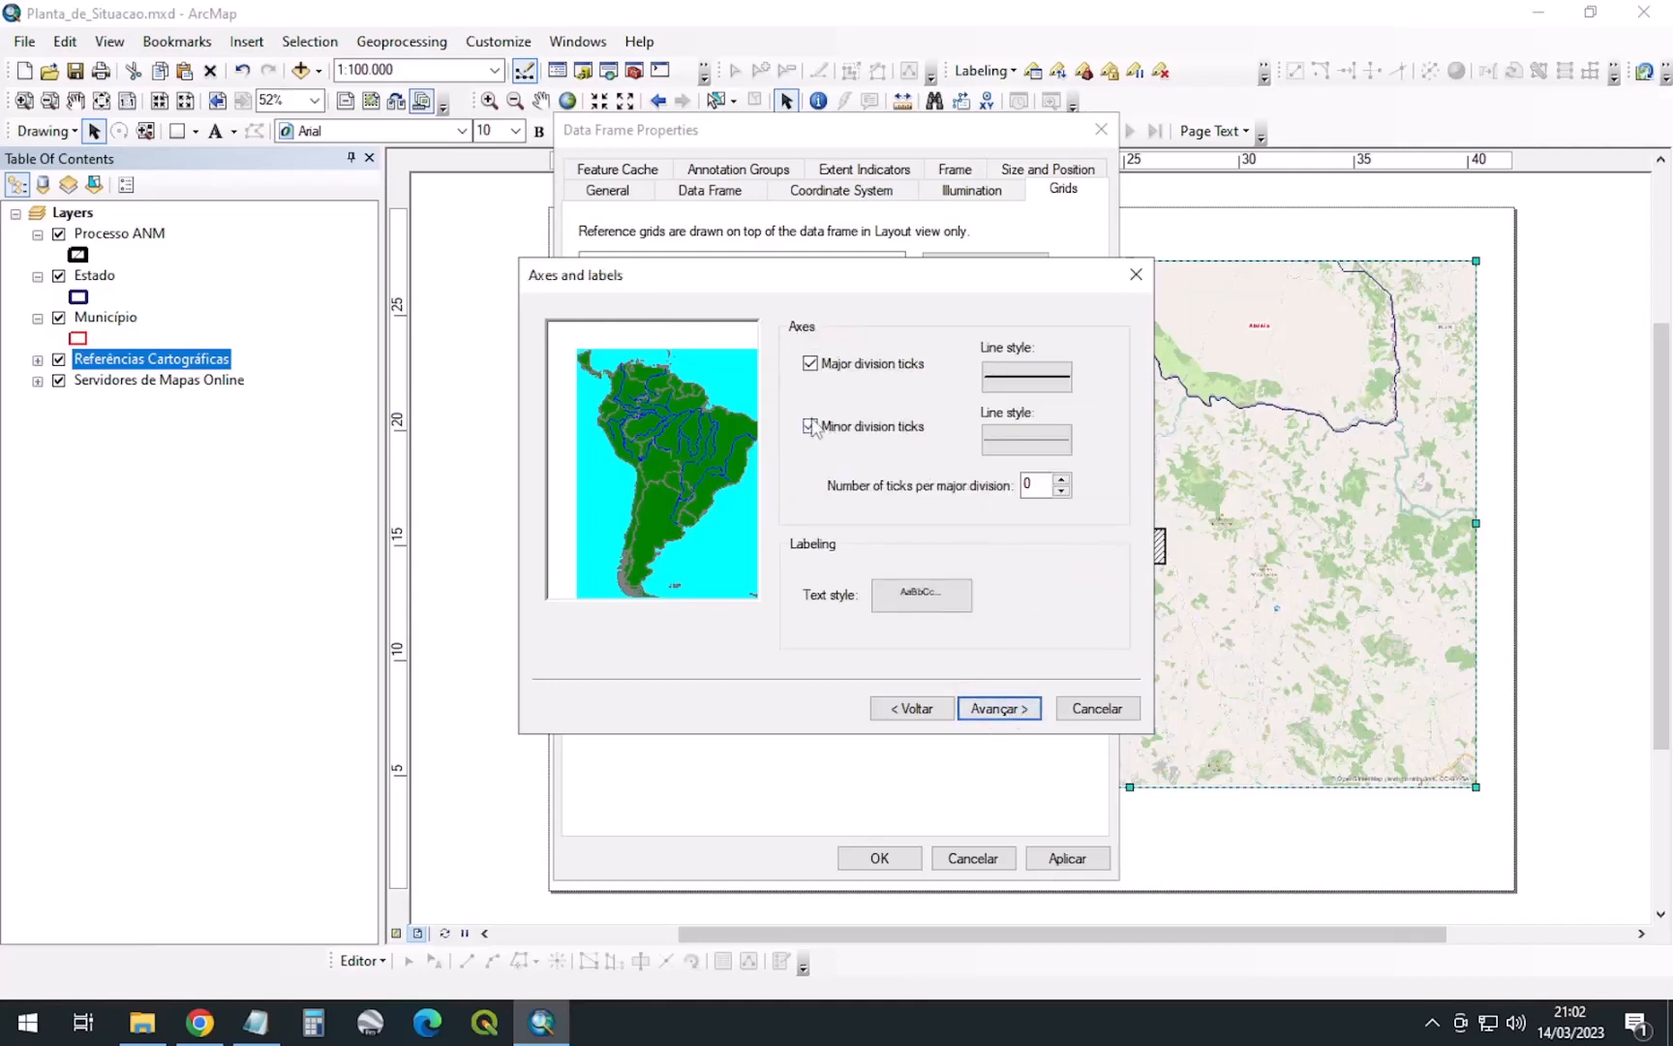
pyautogui.click(991, 708)
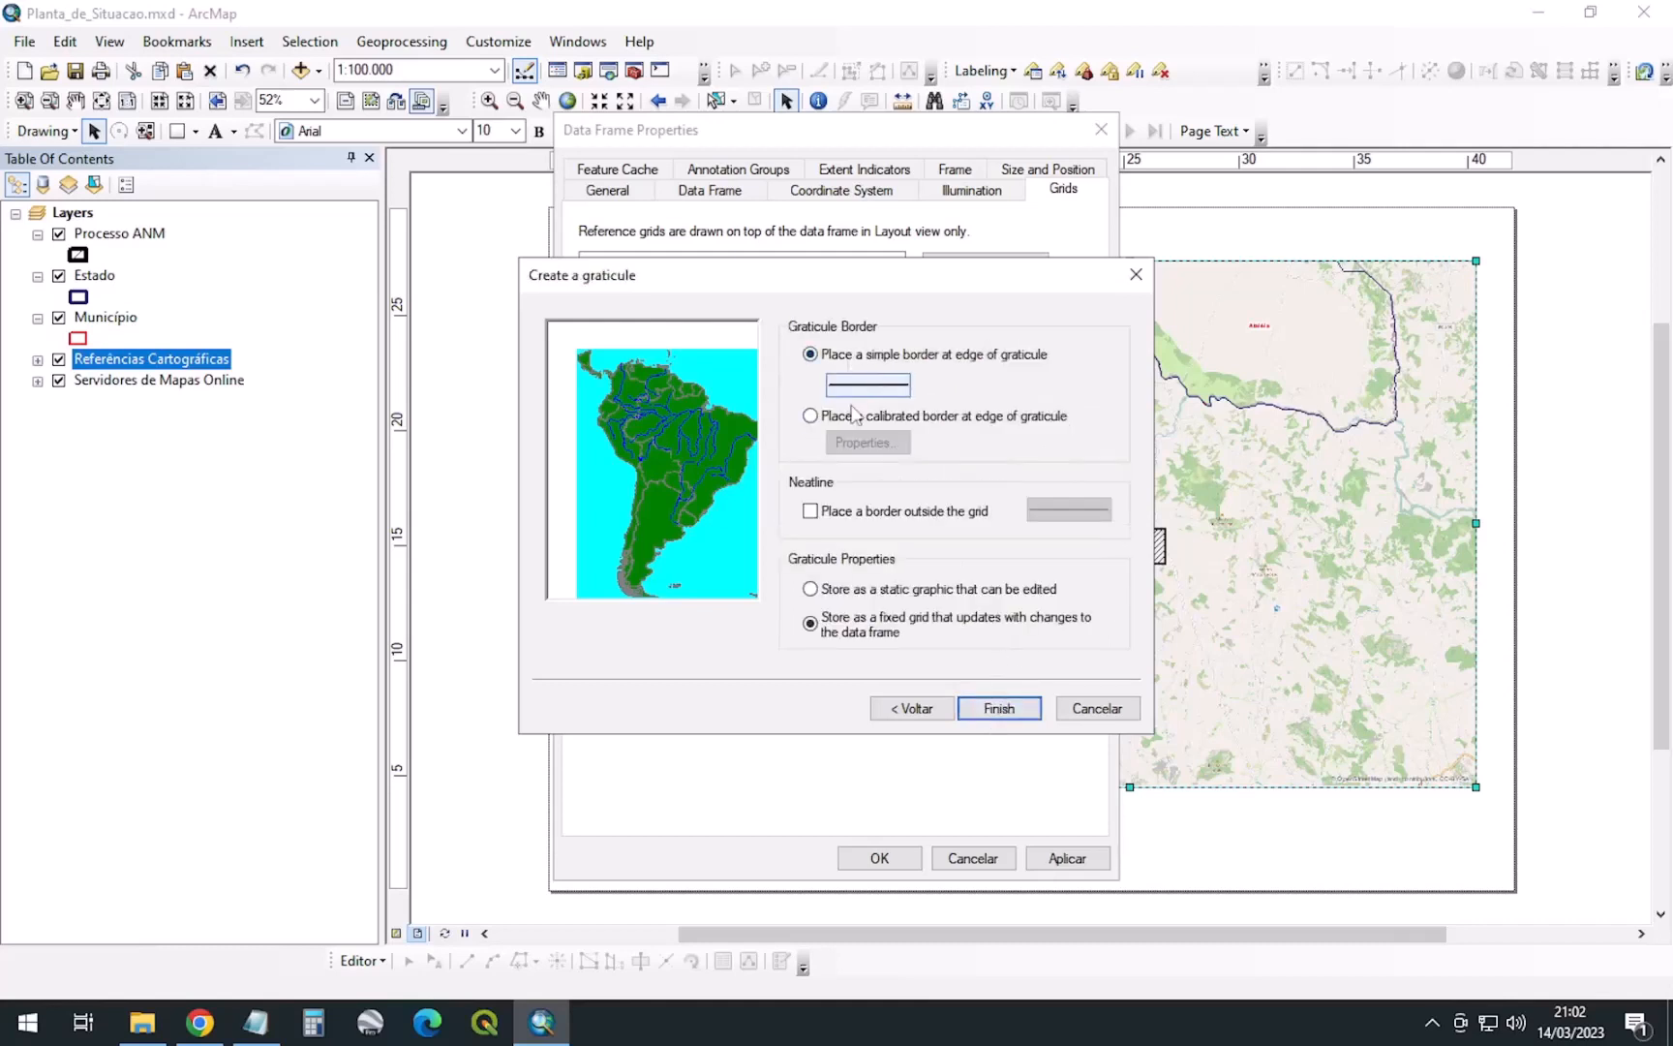
pyautogui.click(1014, 709)
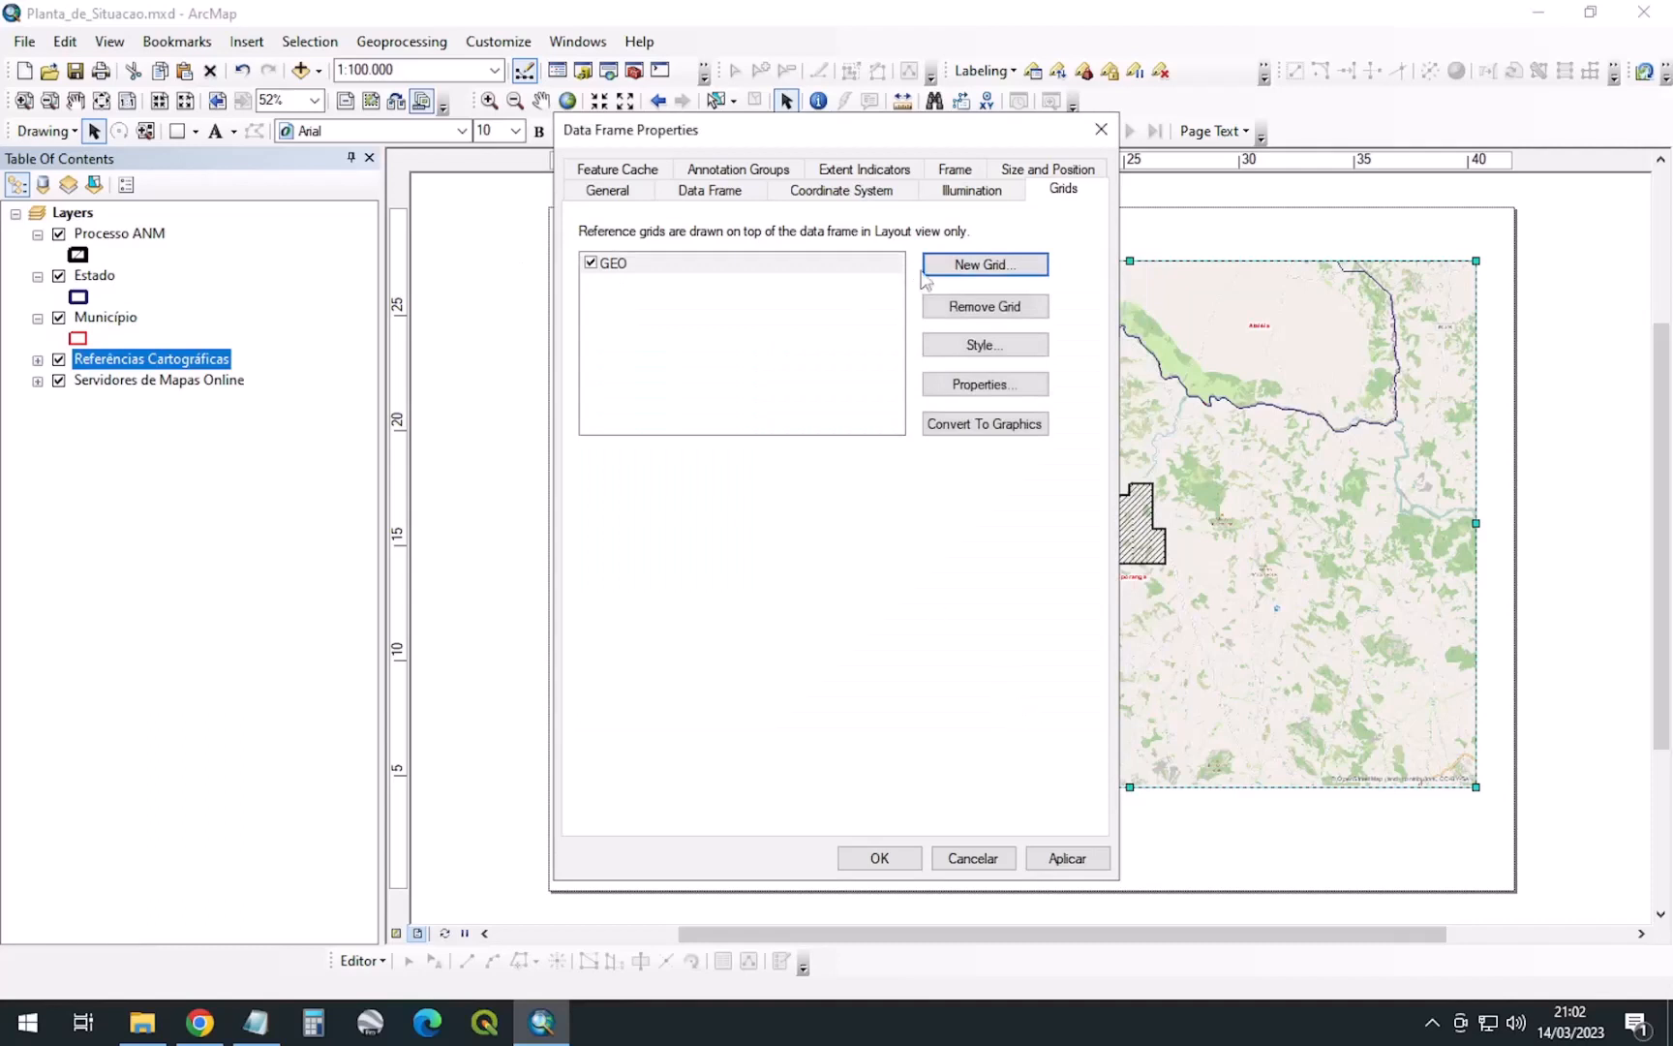
pyautogui.click(1067, 857)
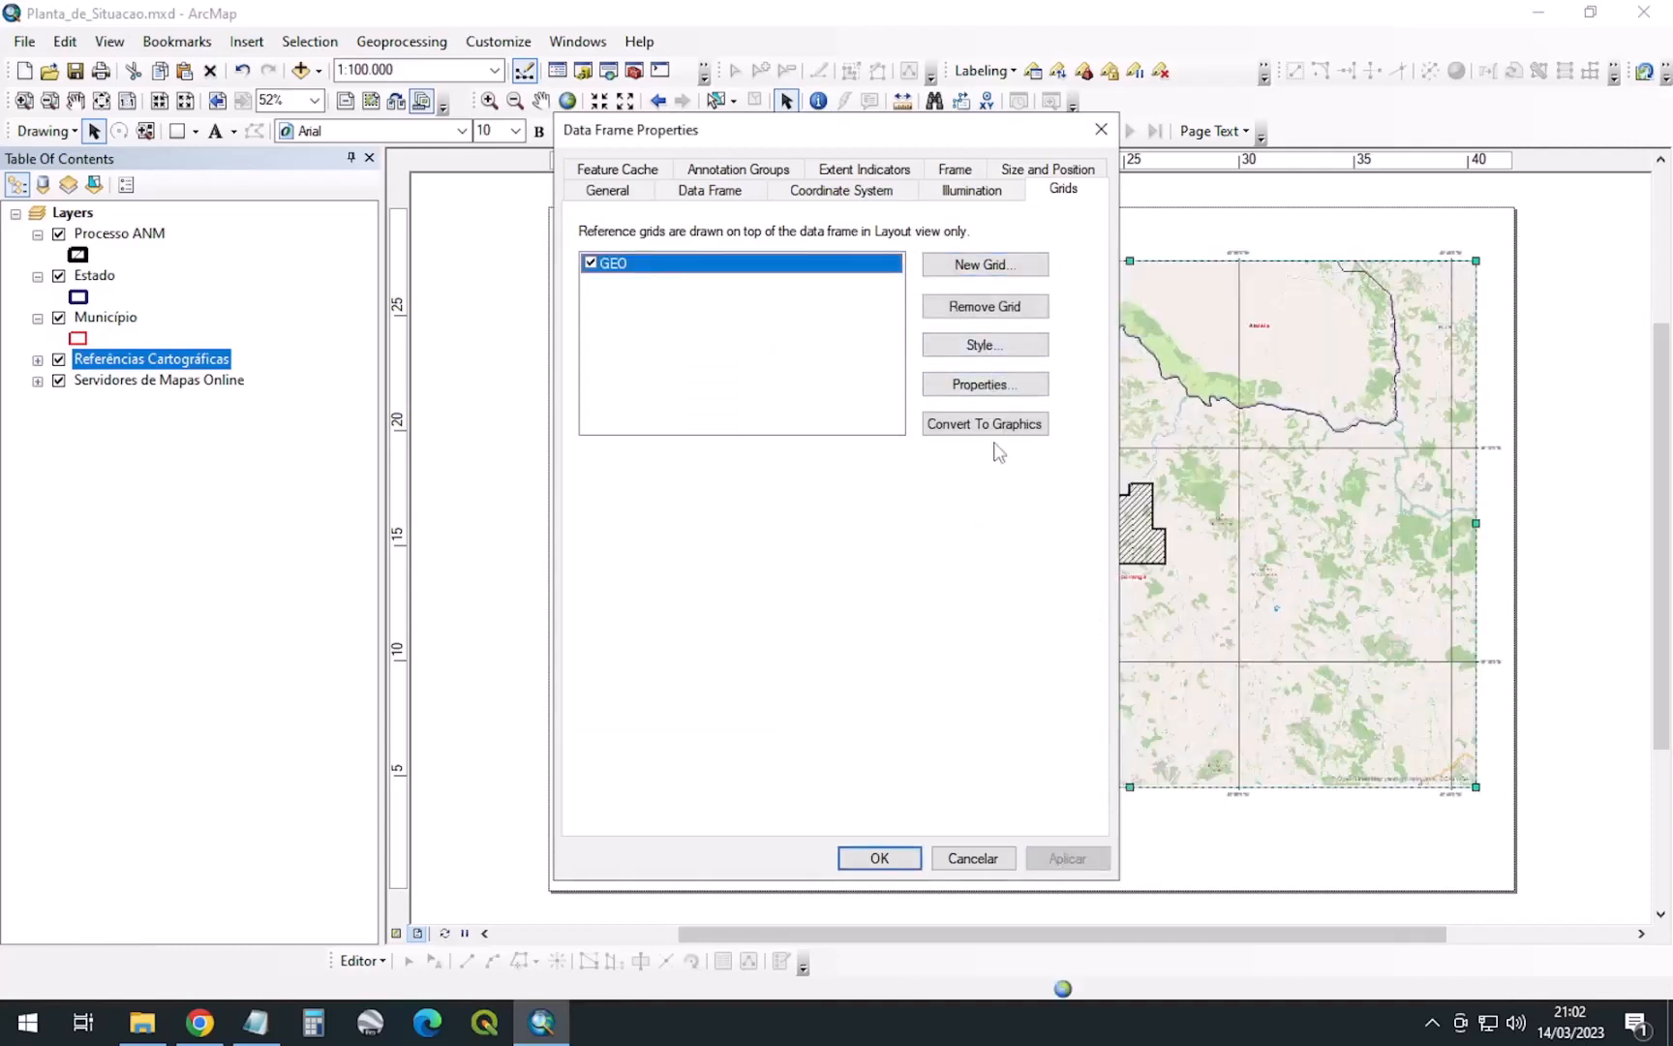
pyautogui.click(874, 859)
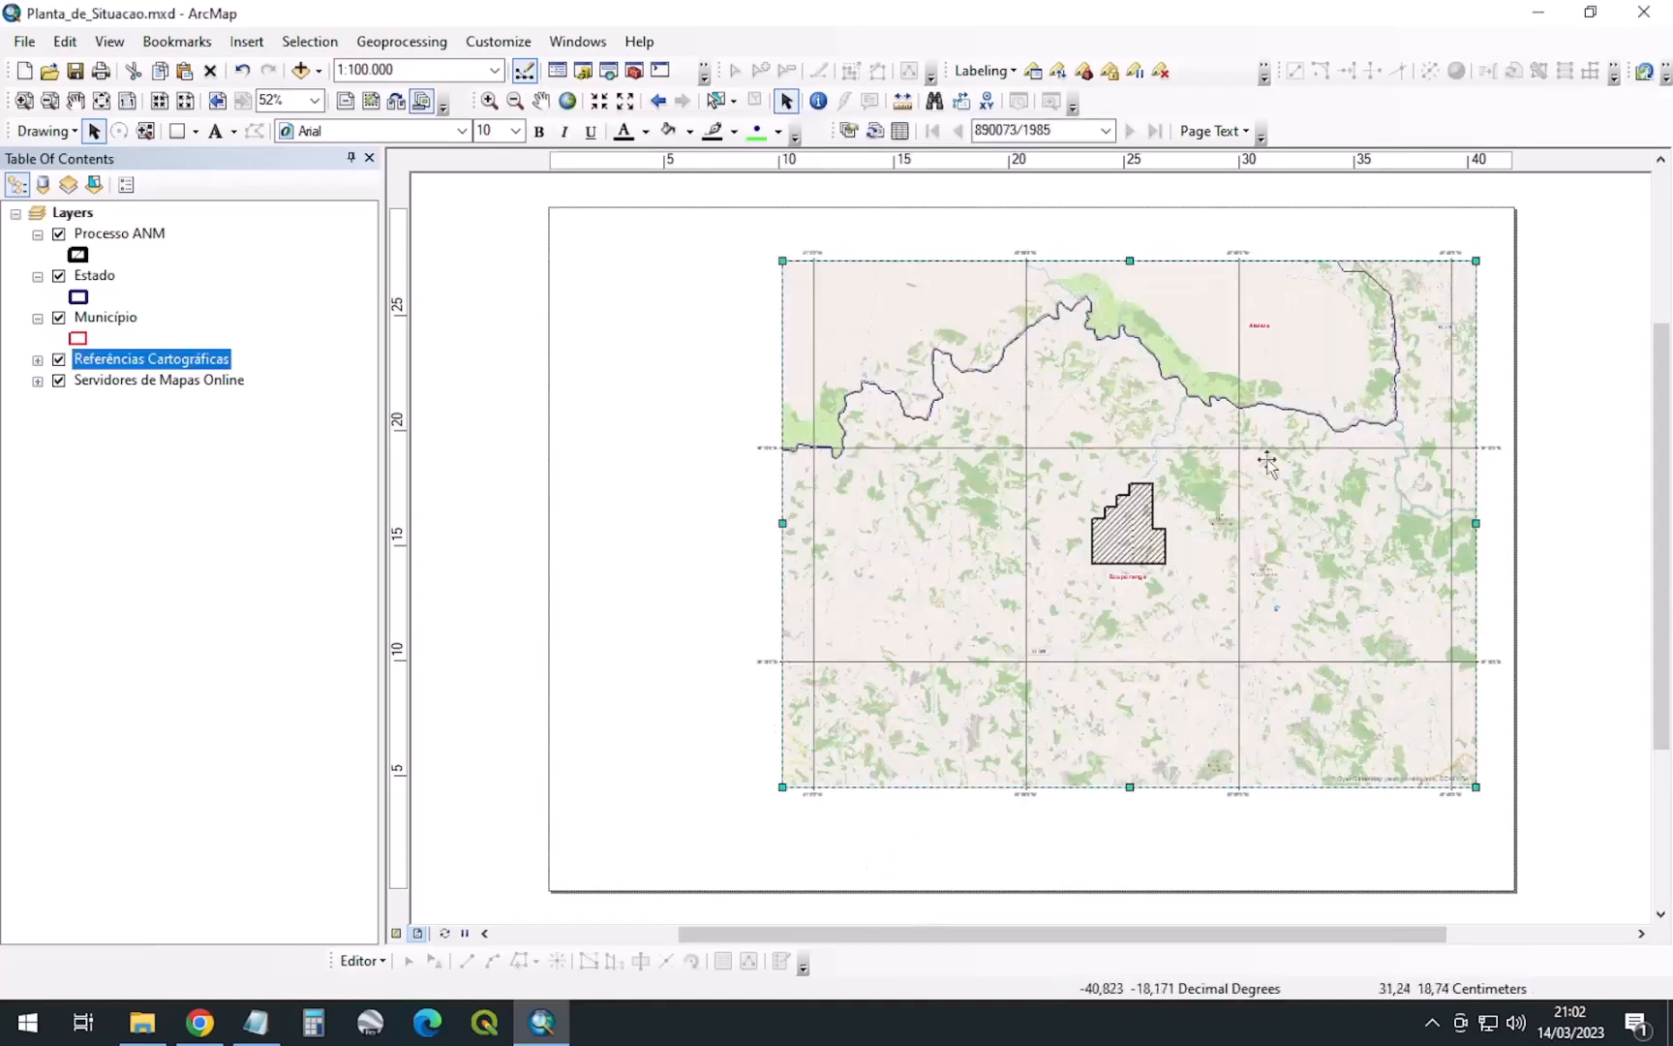
# Make the GEO graticule's left-side labels vertical and apply the change
pyautogui.click(710, 518)
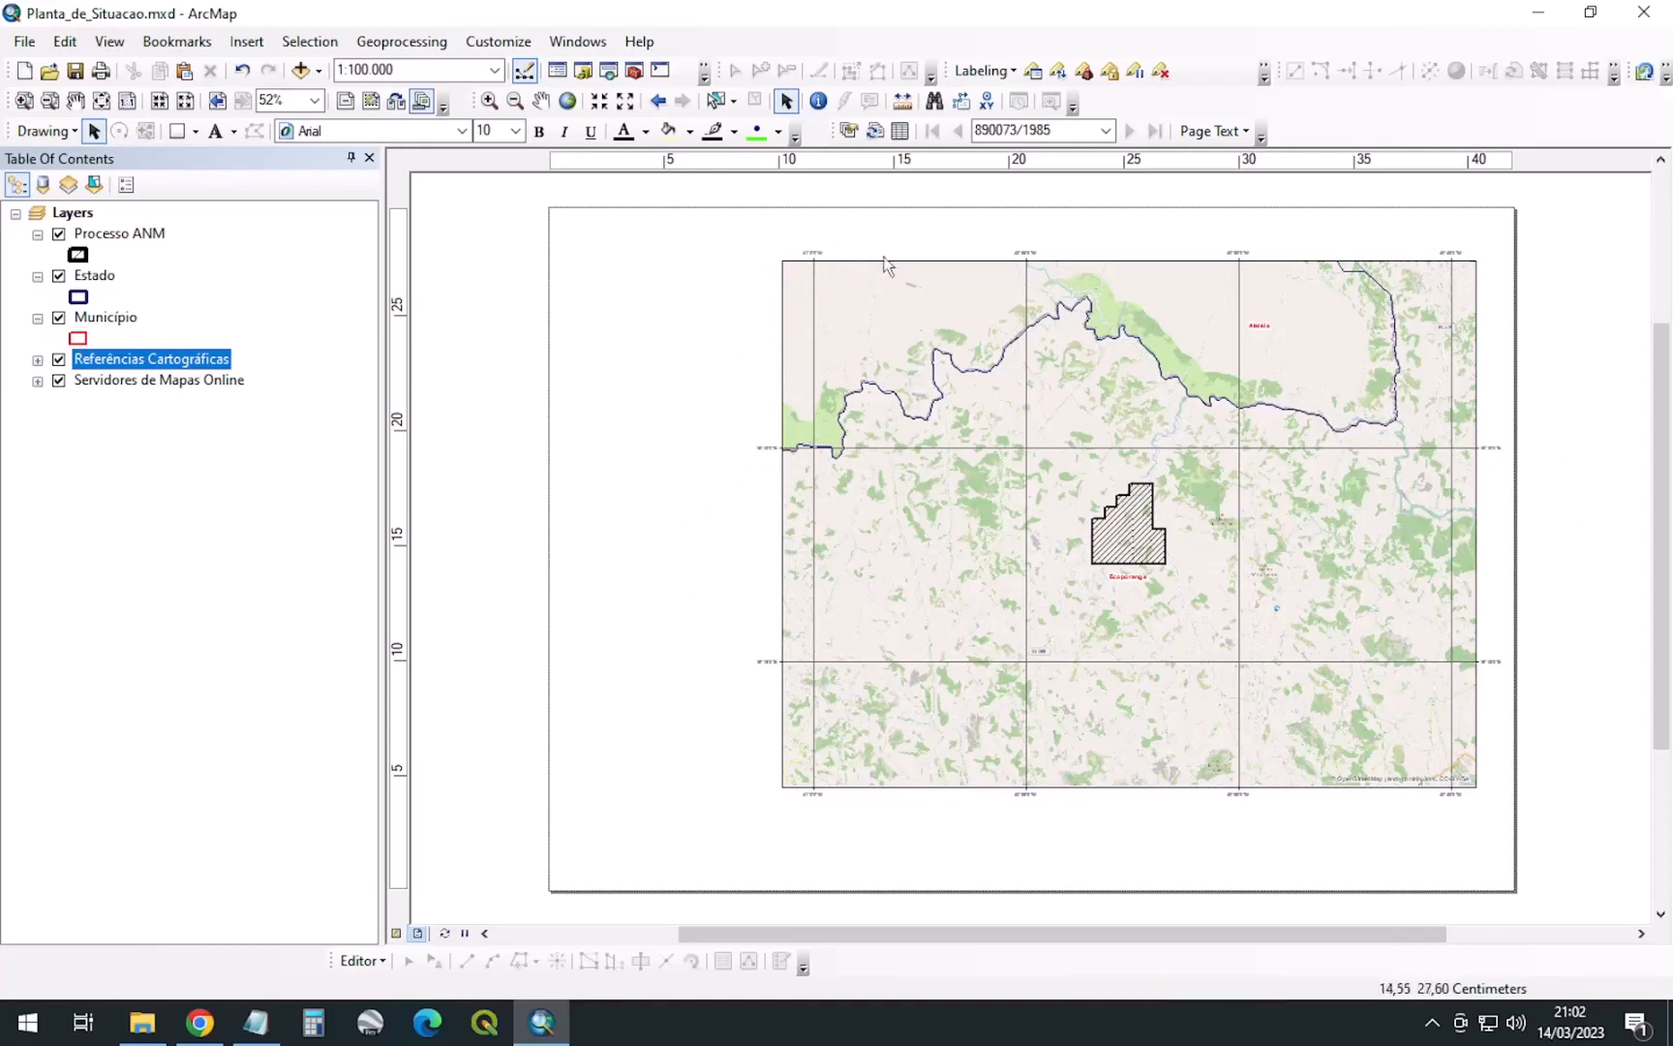
pyautogui.click(976, 431)
pyautogui.rightClick(980, 423)
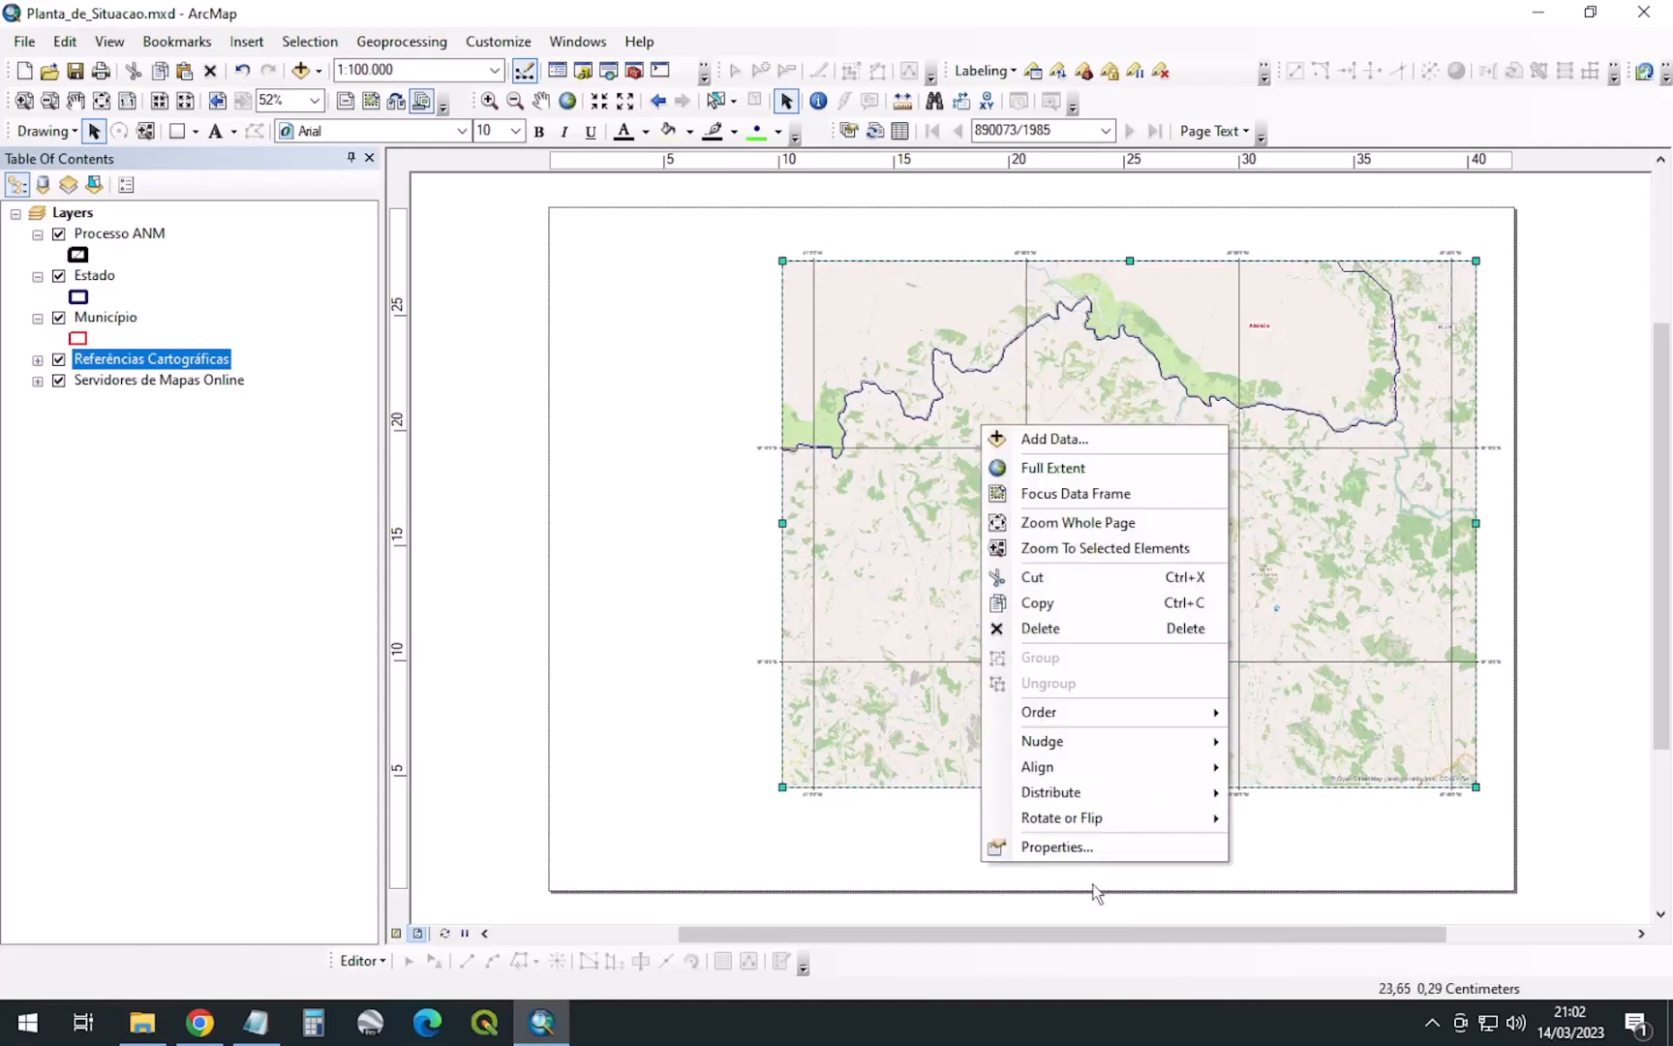
pyautogui.click(1058, 846)
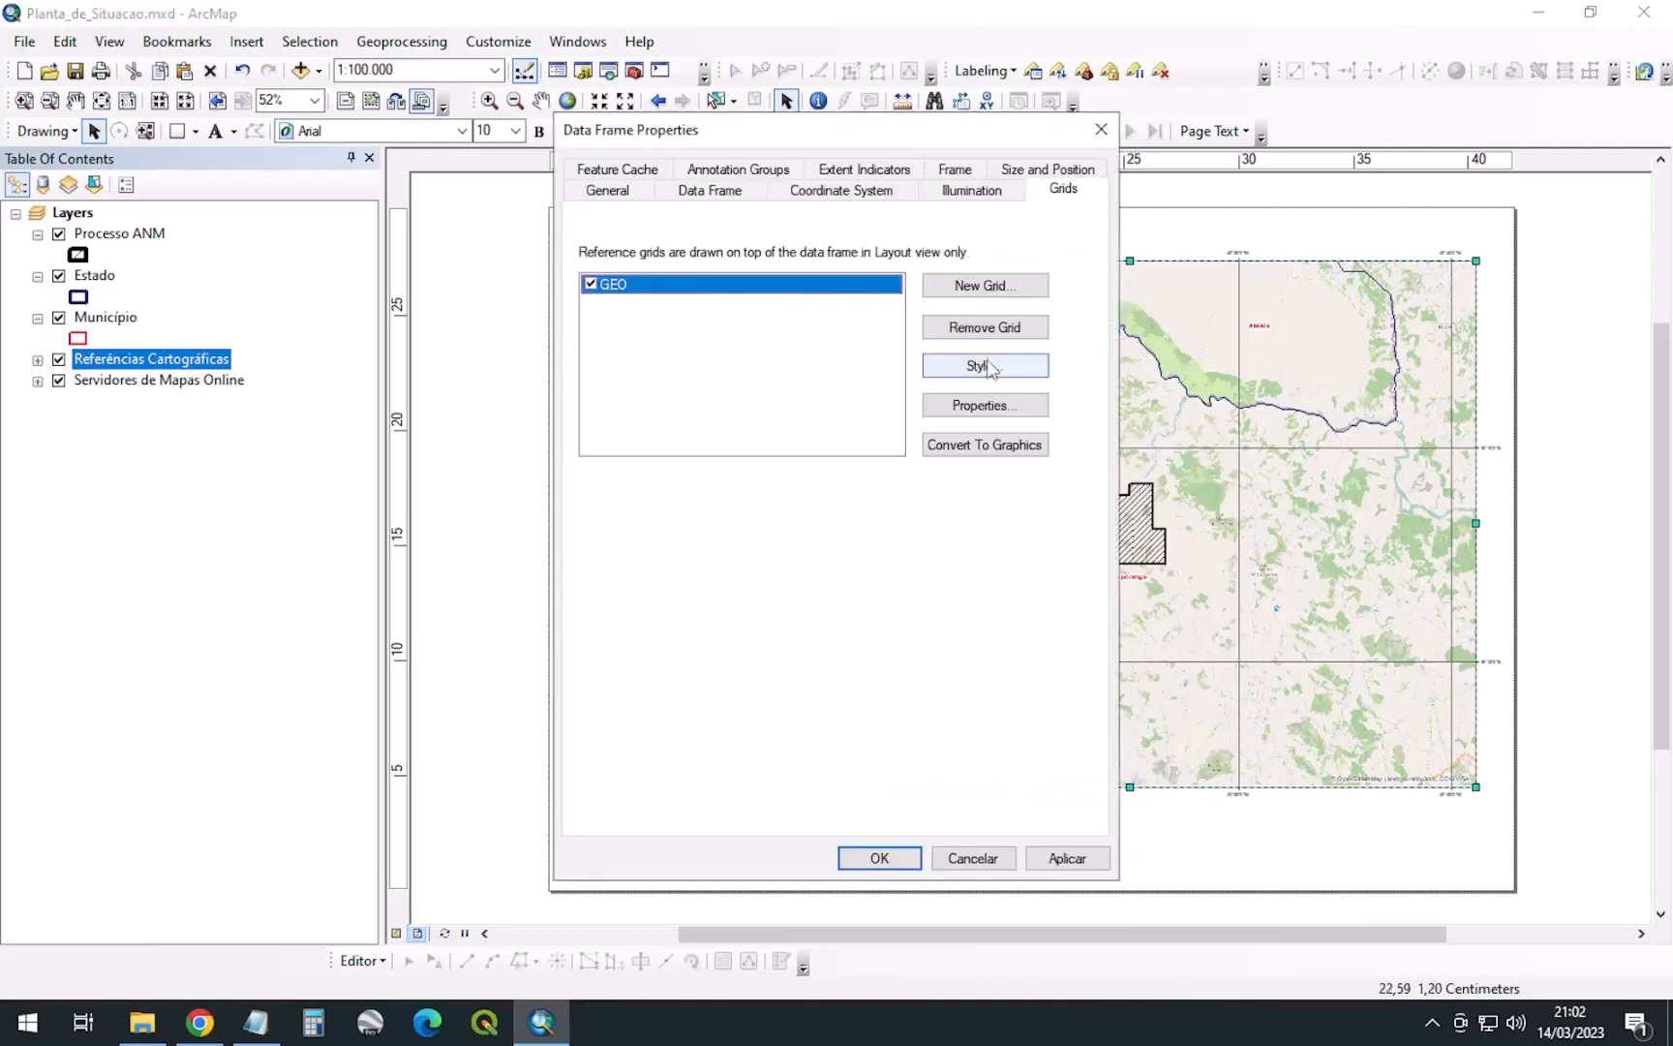
pyautogui.click(982, 365)
pyautogui.click(1075, 649)
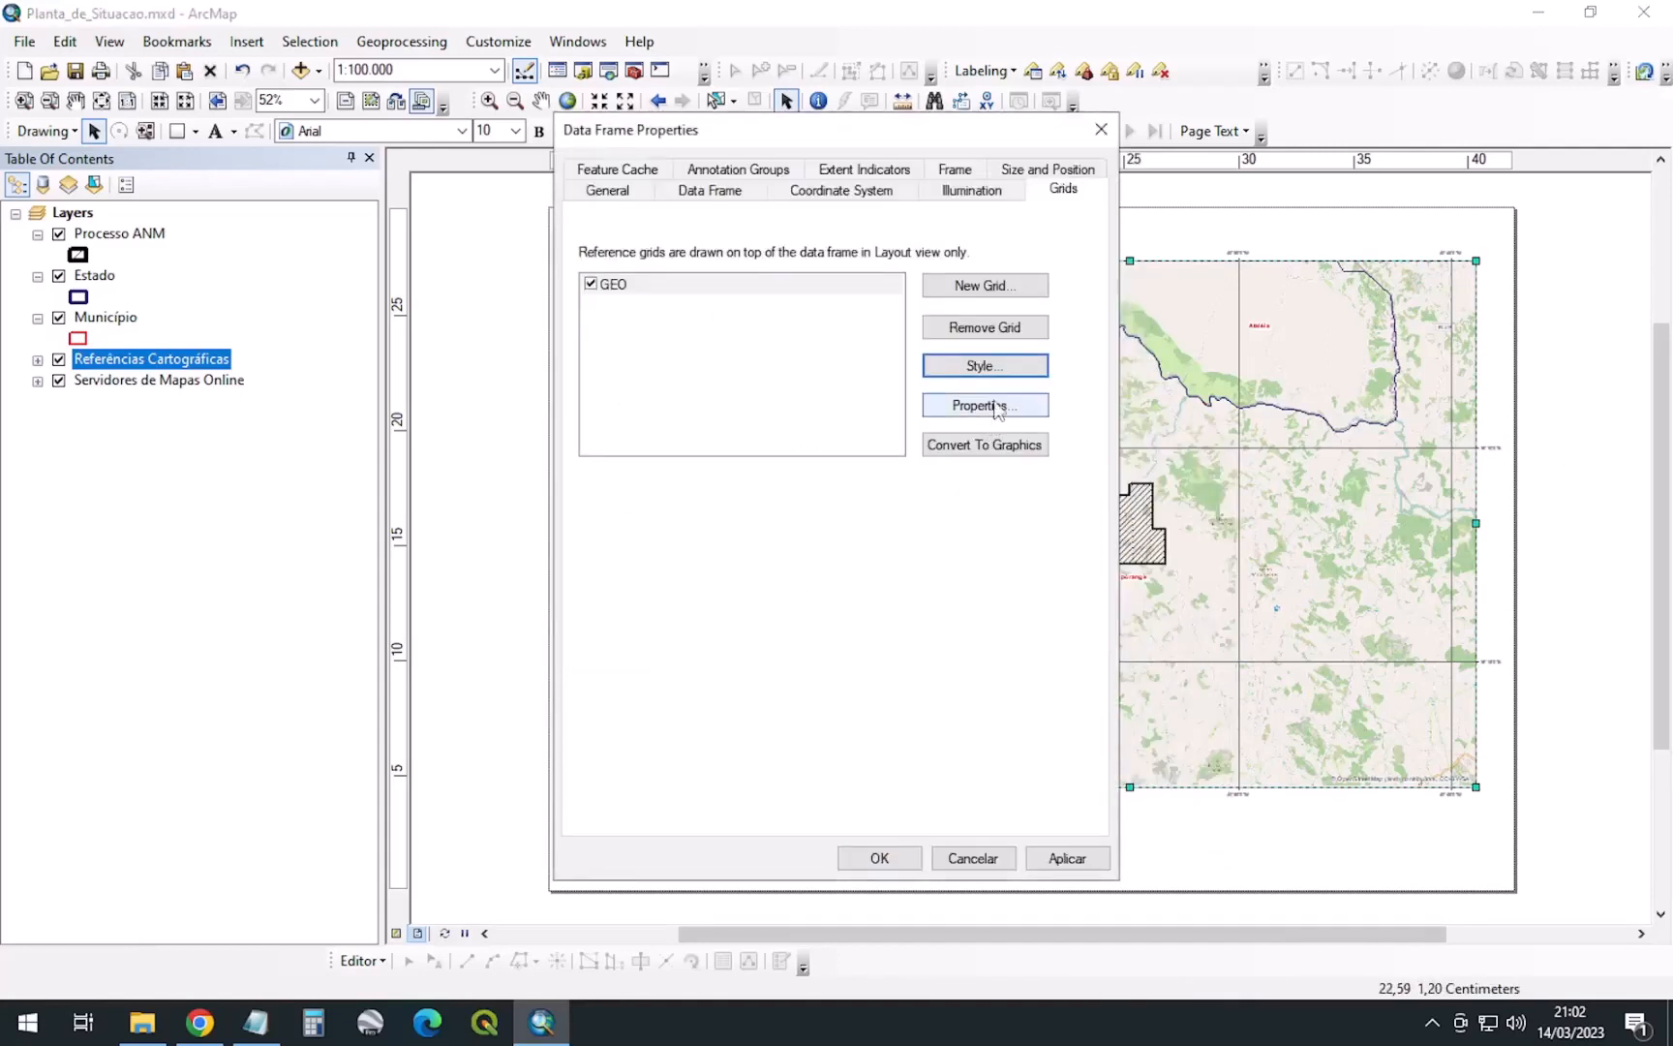
pyautogui.click(983, 404)
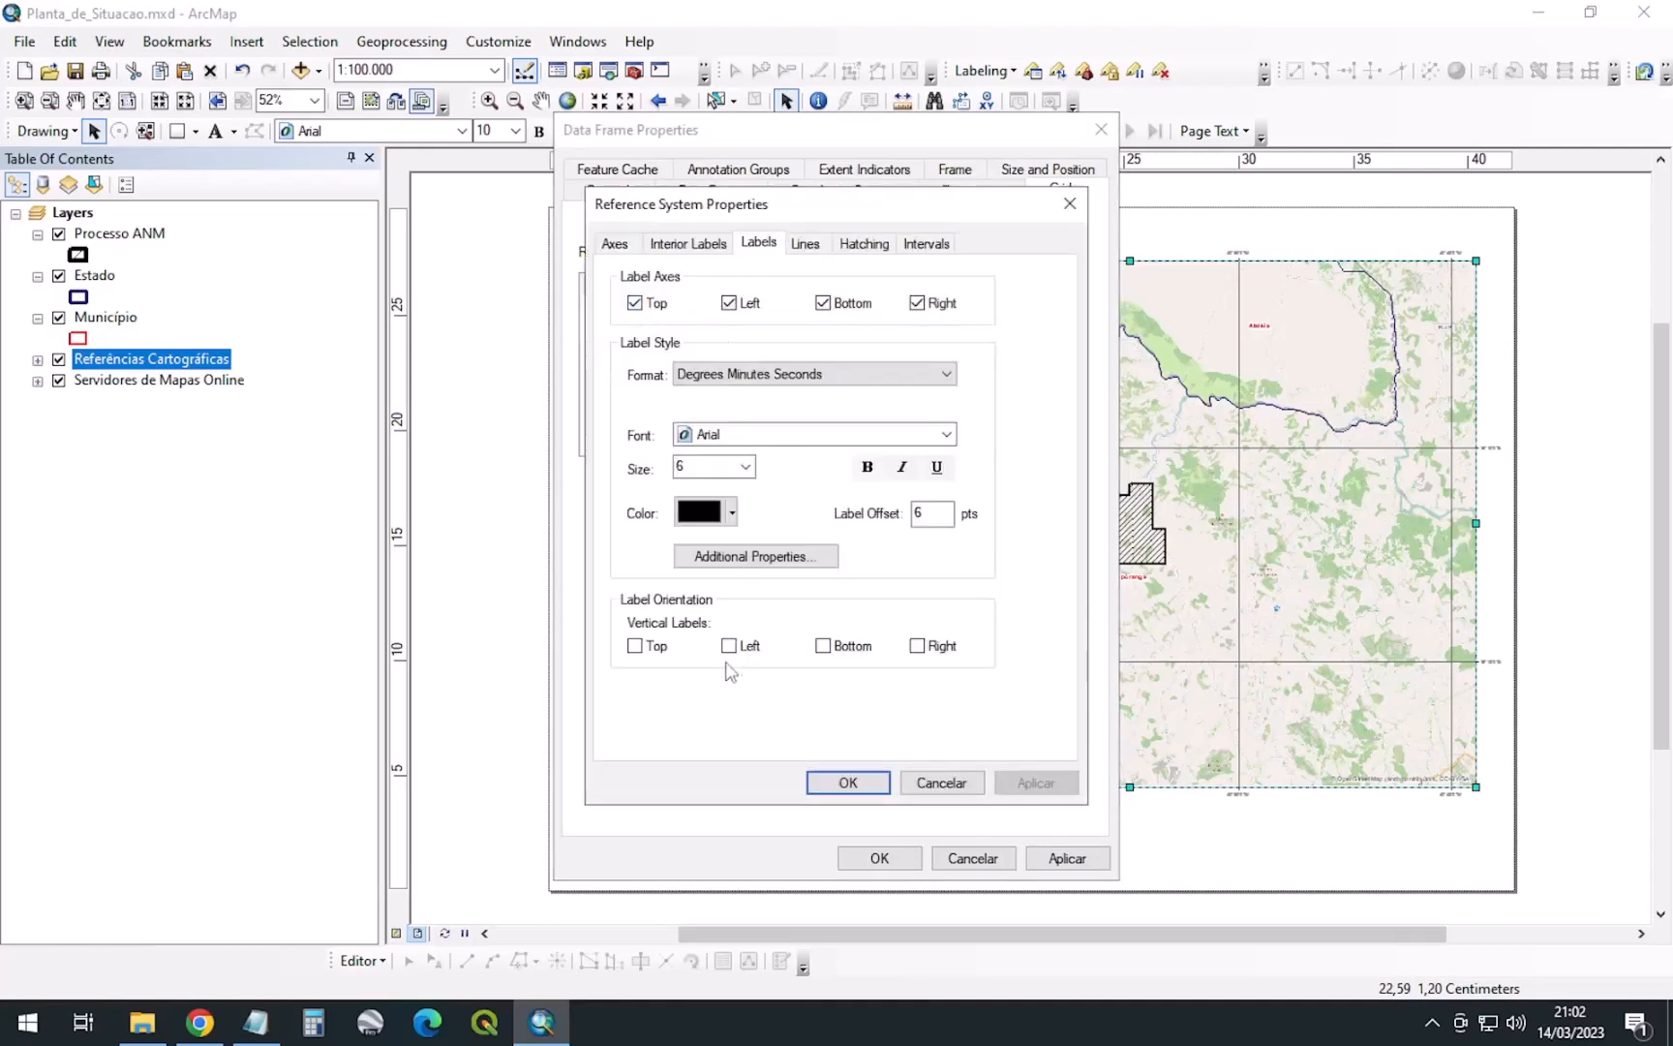
pyautogui.click(729, 647)
pyautogui.click(850, 790)
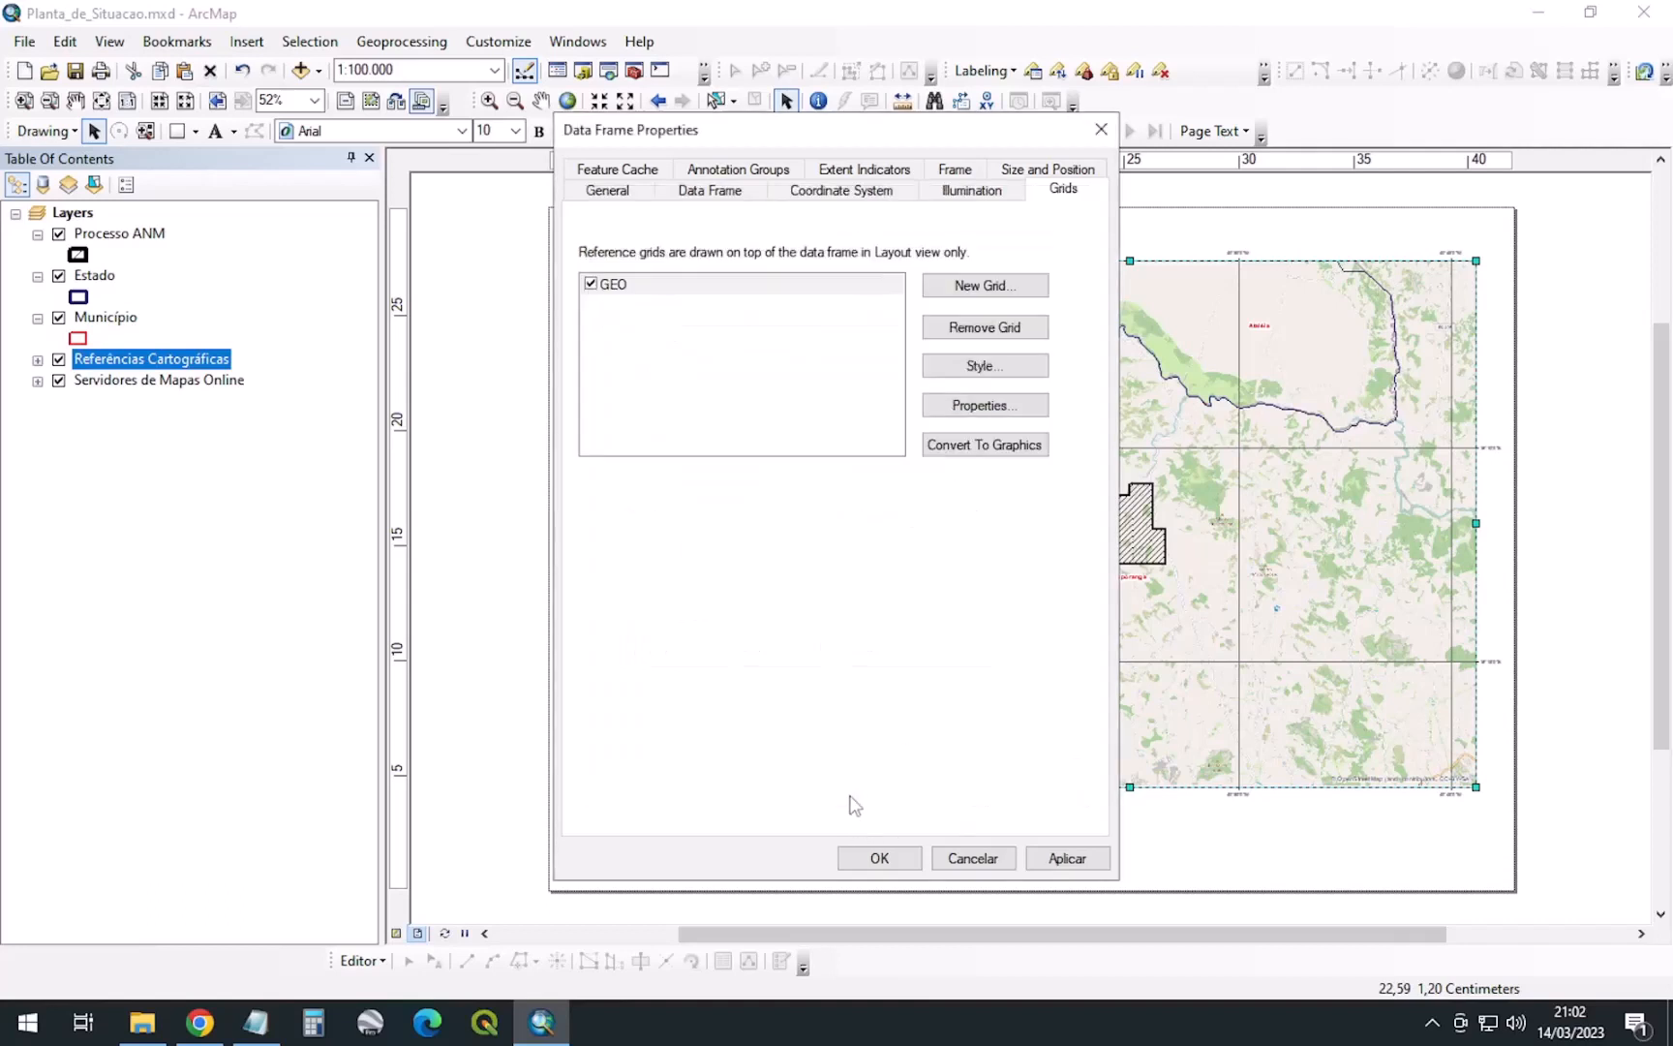
pyautogui.click(1085, 864)
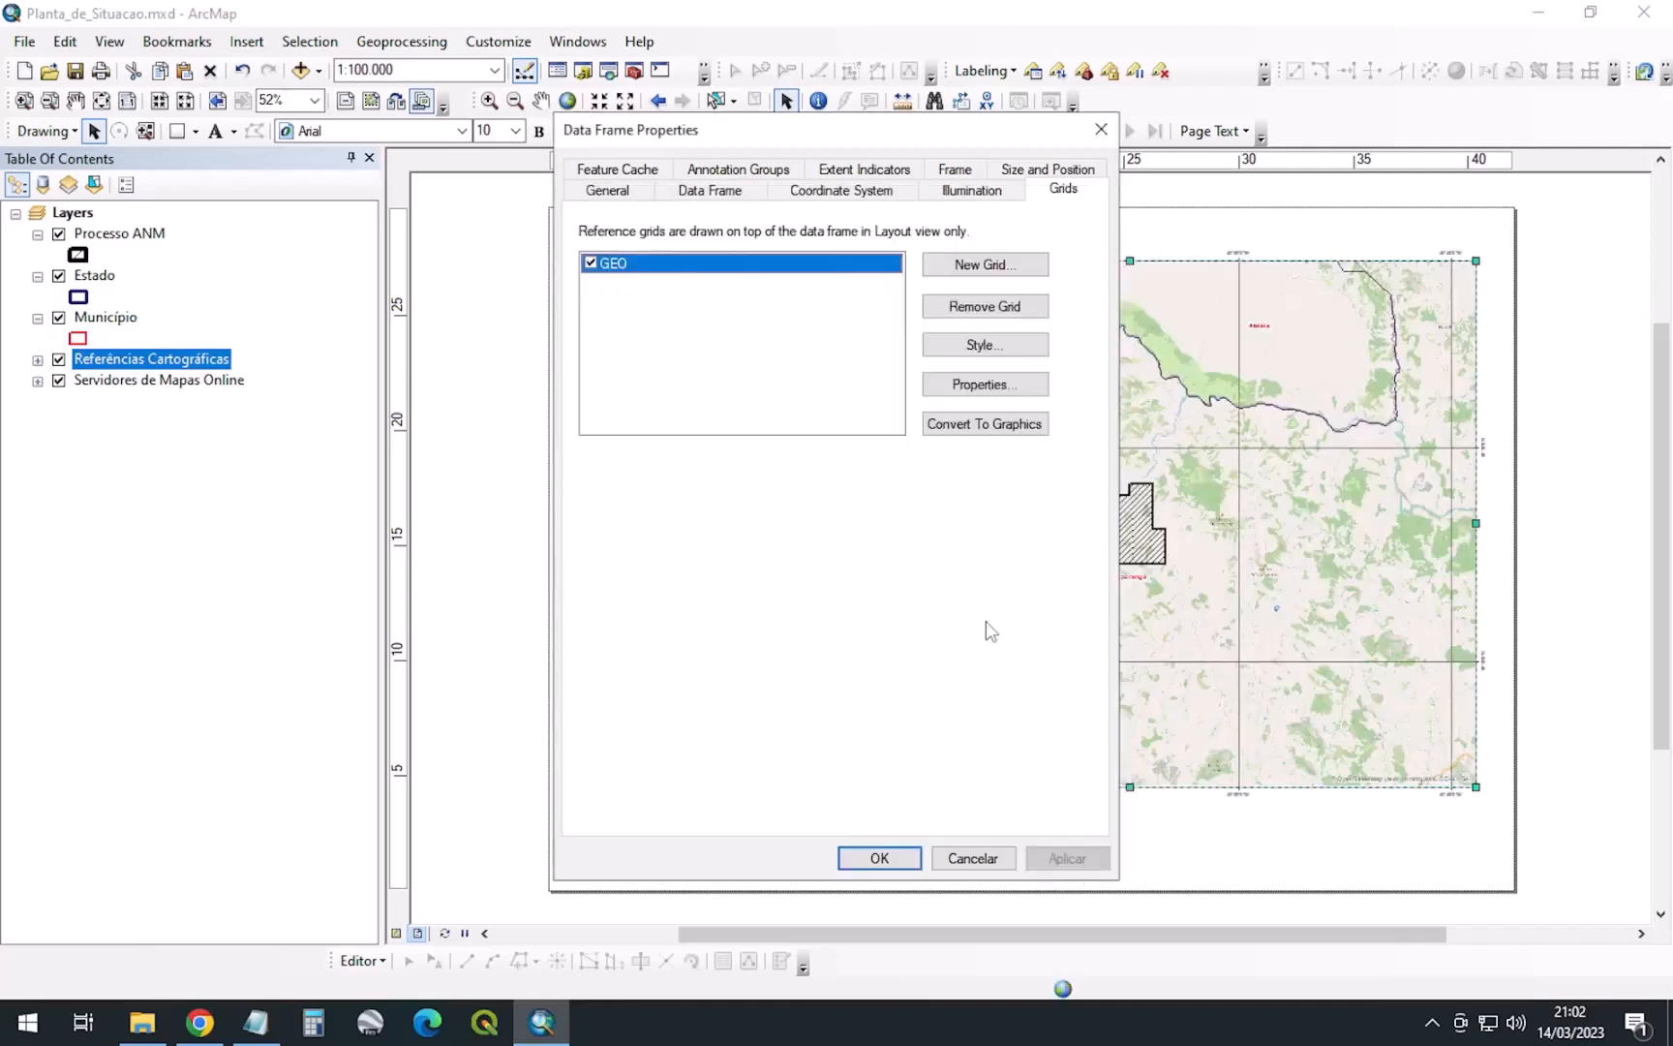
# Display the GEO graticule as a grid of cross ticks instead of full lines
pyautogui.click(1007, 386)
pyautogui.click(804, 244)
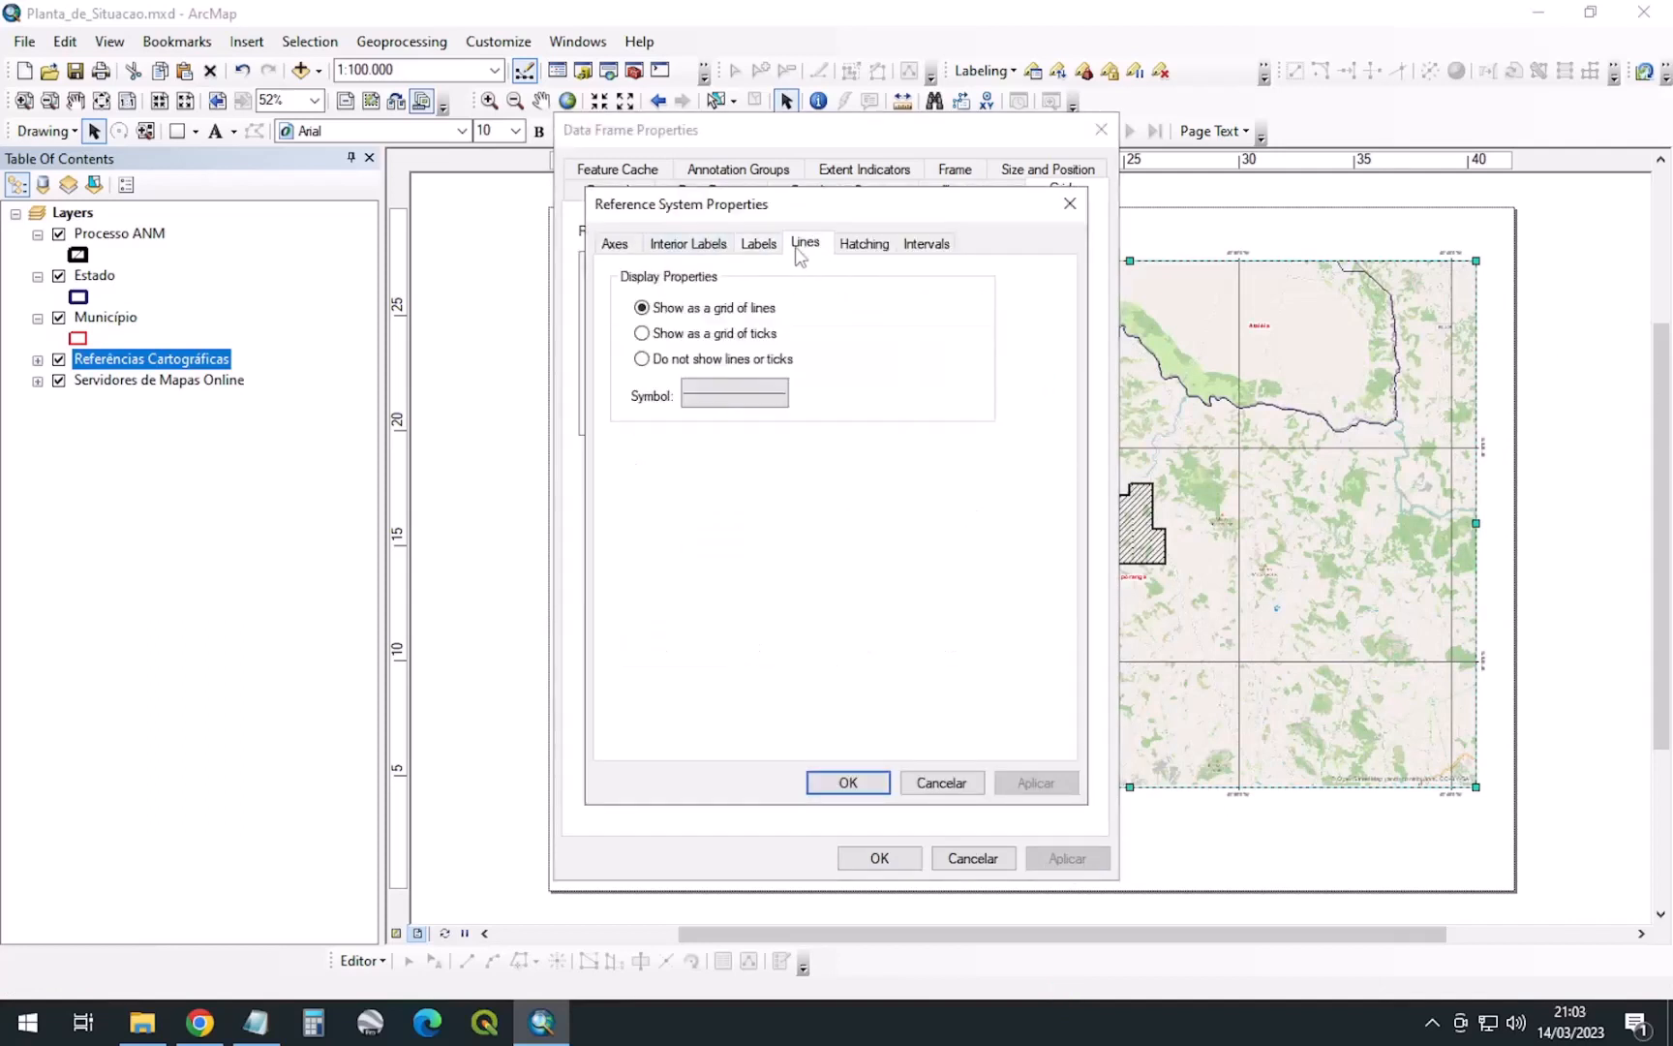
pyautogui.click(726, 334)
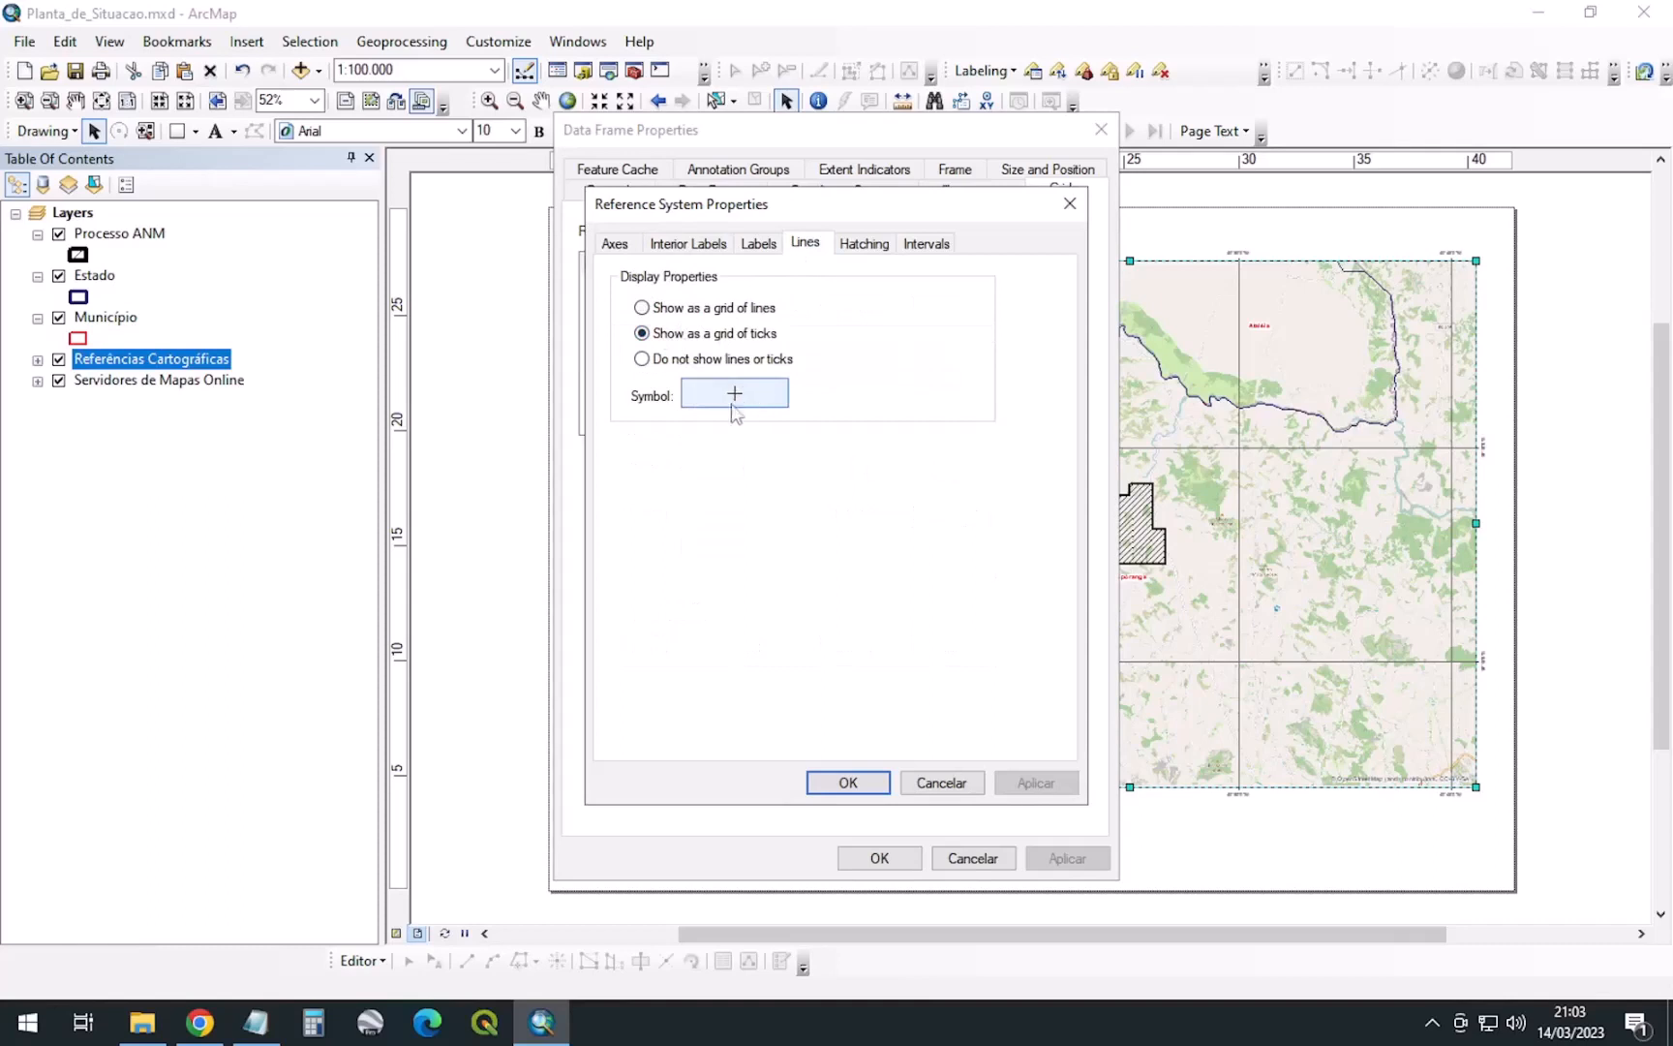
pyautogui.click(850, 787)
pyautogui.click(879, 858)
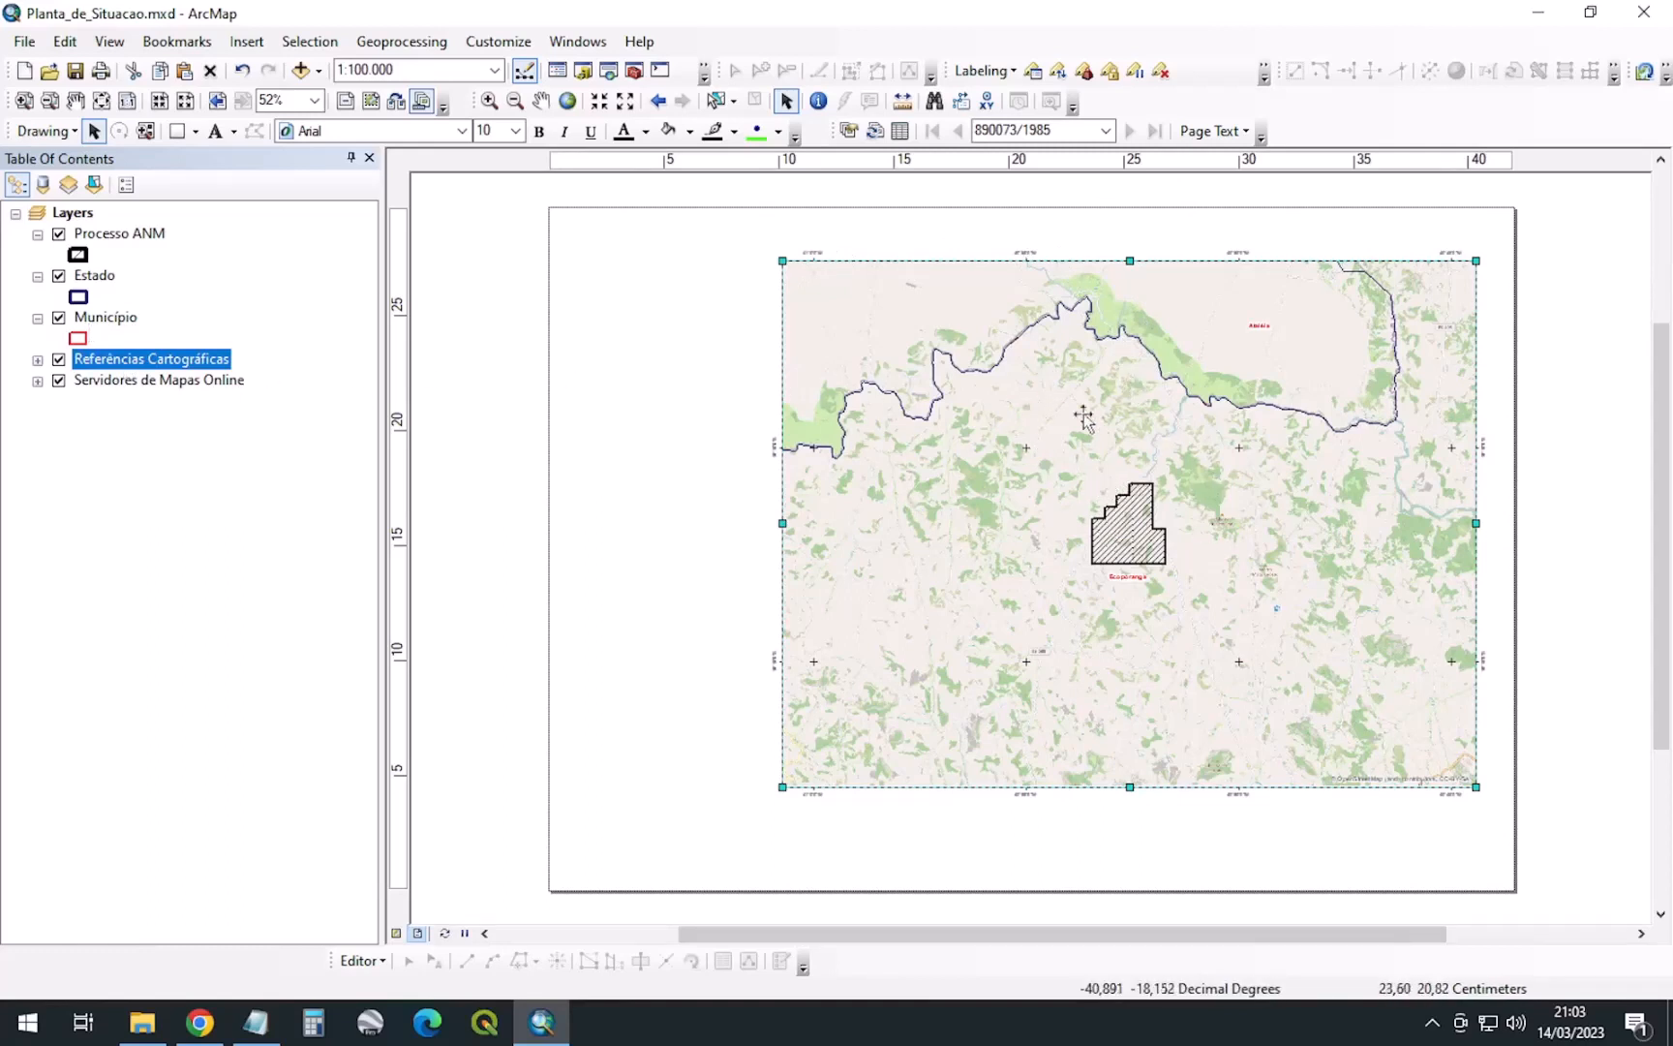
# Choose SIRGAS 2000 UTM Zone 24S from Favorites as the data frame's coordinate system and apply it
pyautogui.rightClick(1013, 432)
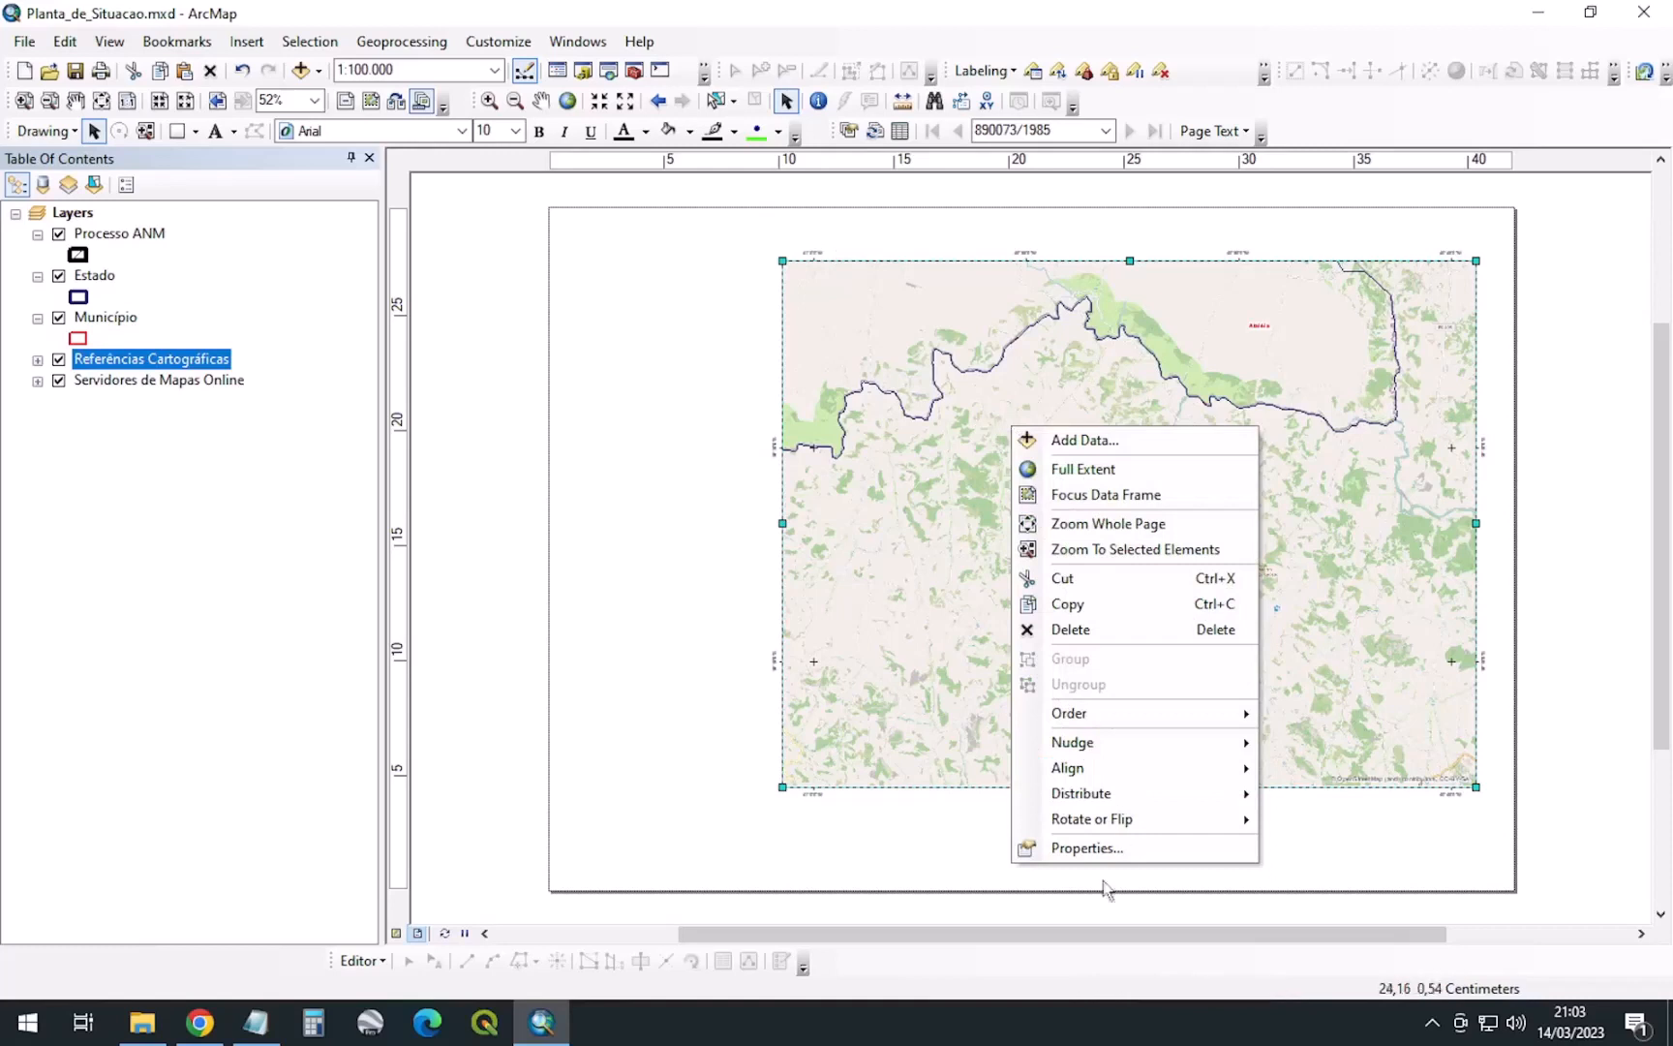
pyautogui.click(1090, 848)
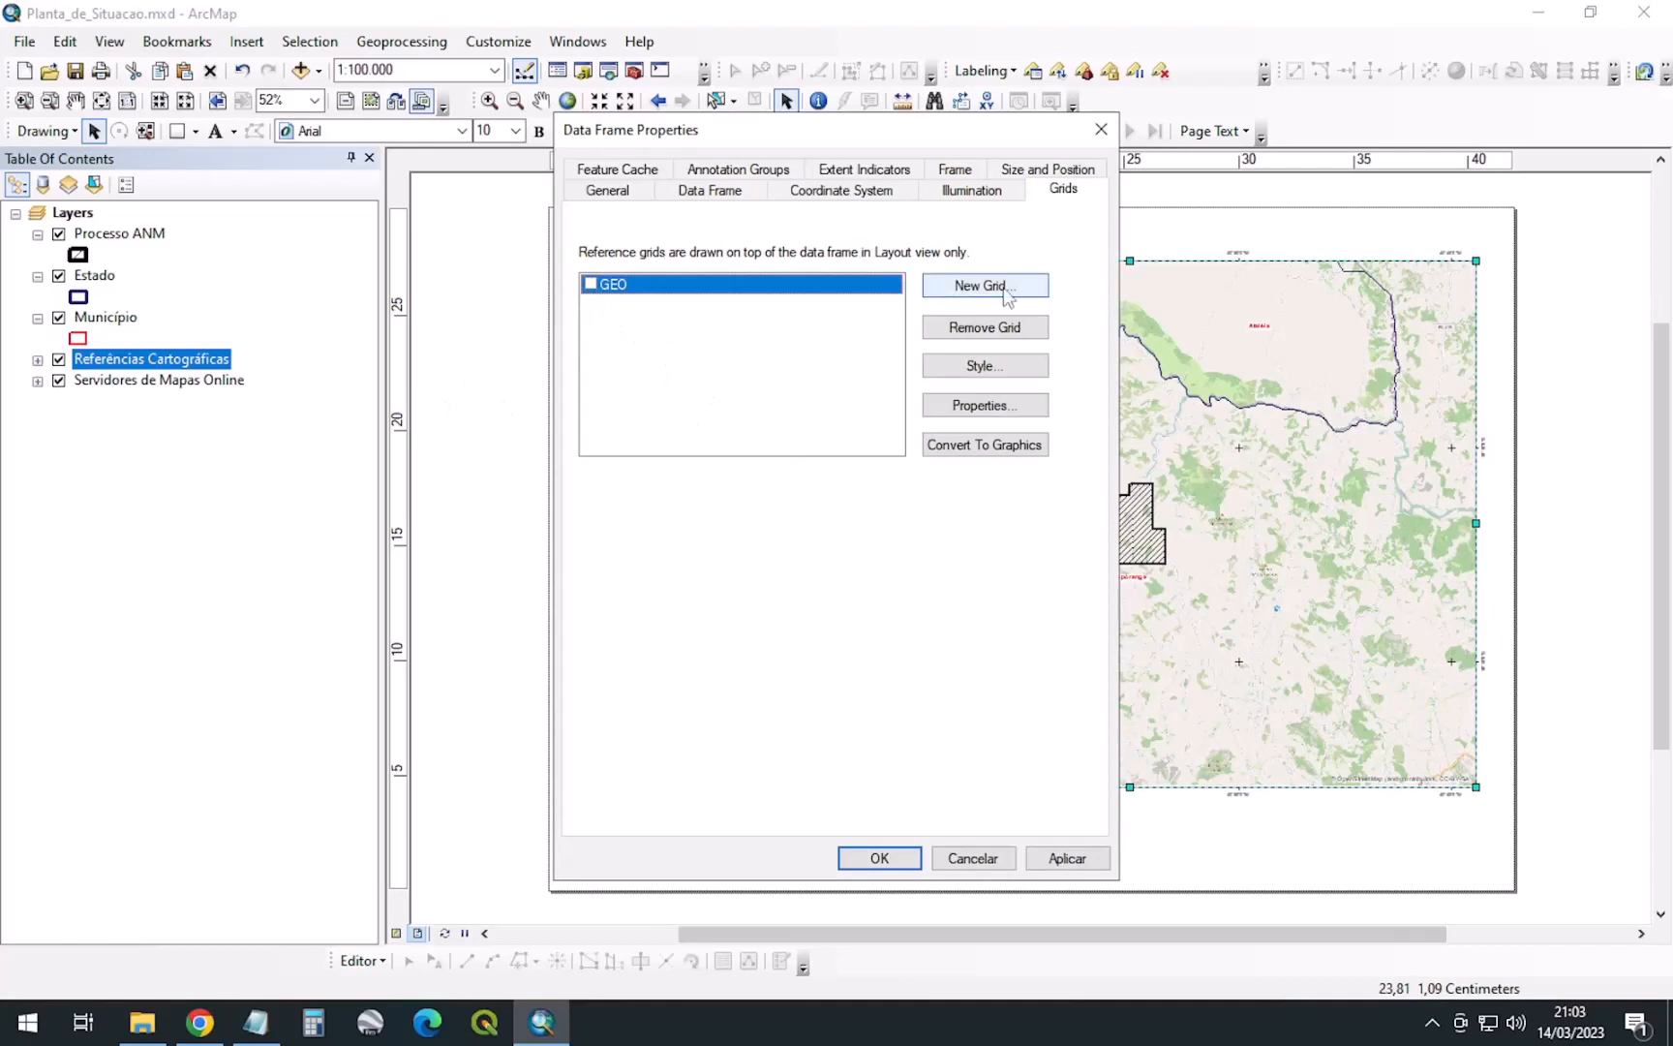
pyautogui.click(854, 192)
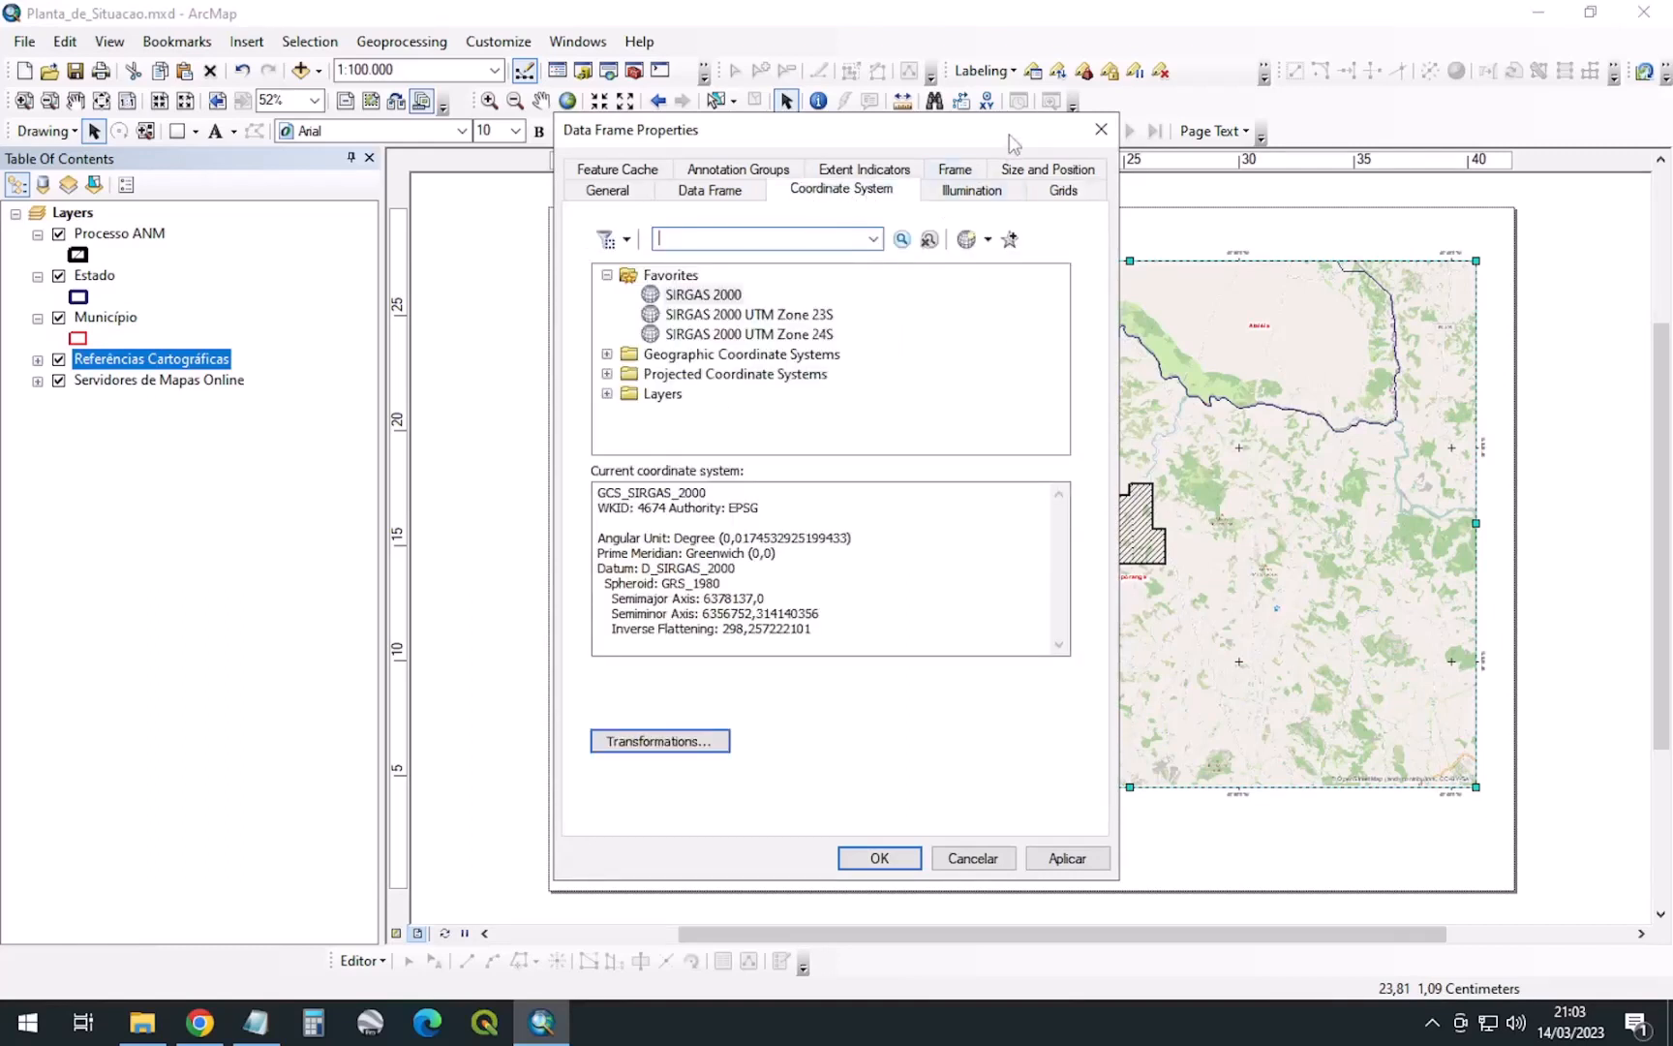
pyautogui.moveTo(1013, 144); pyautogui.dragTo(868, 143)
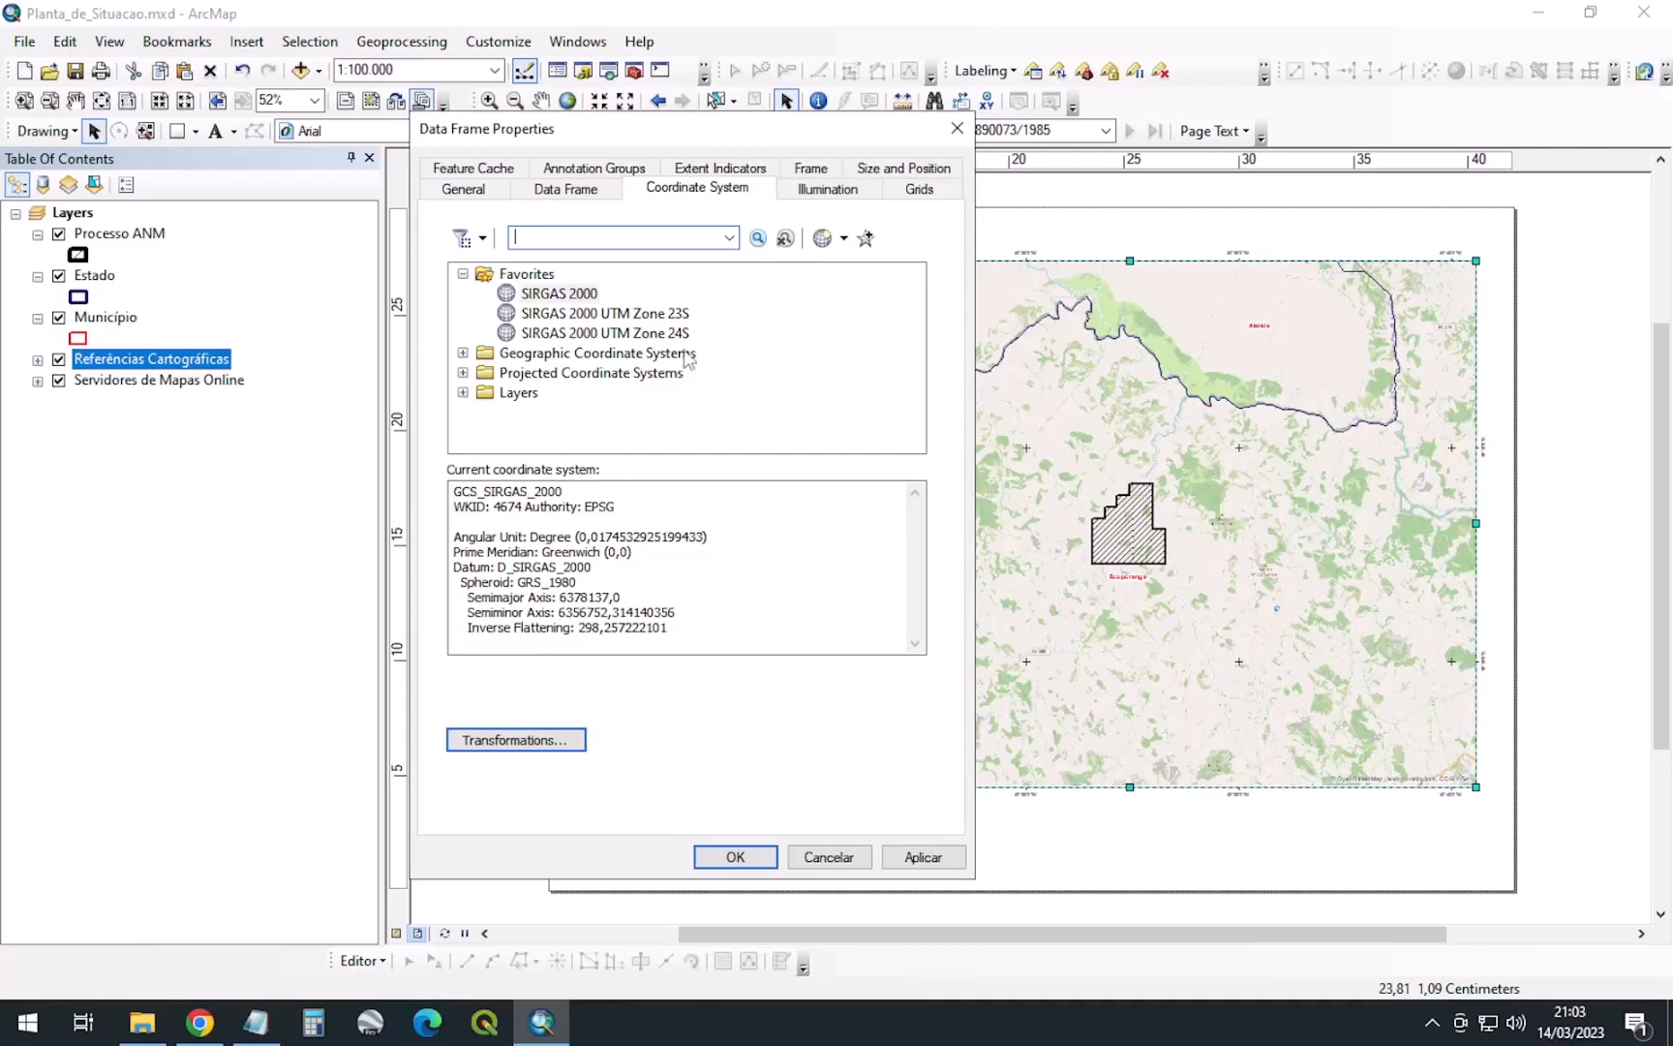
pyautogui.click(610, 314)
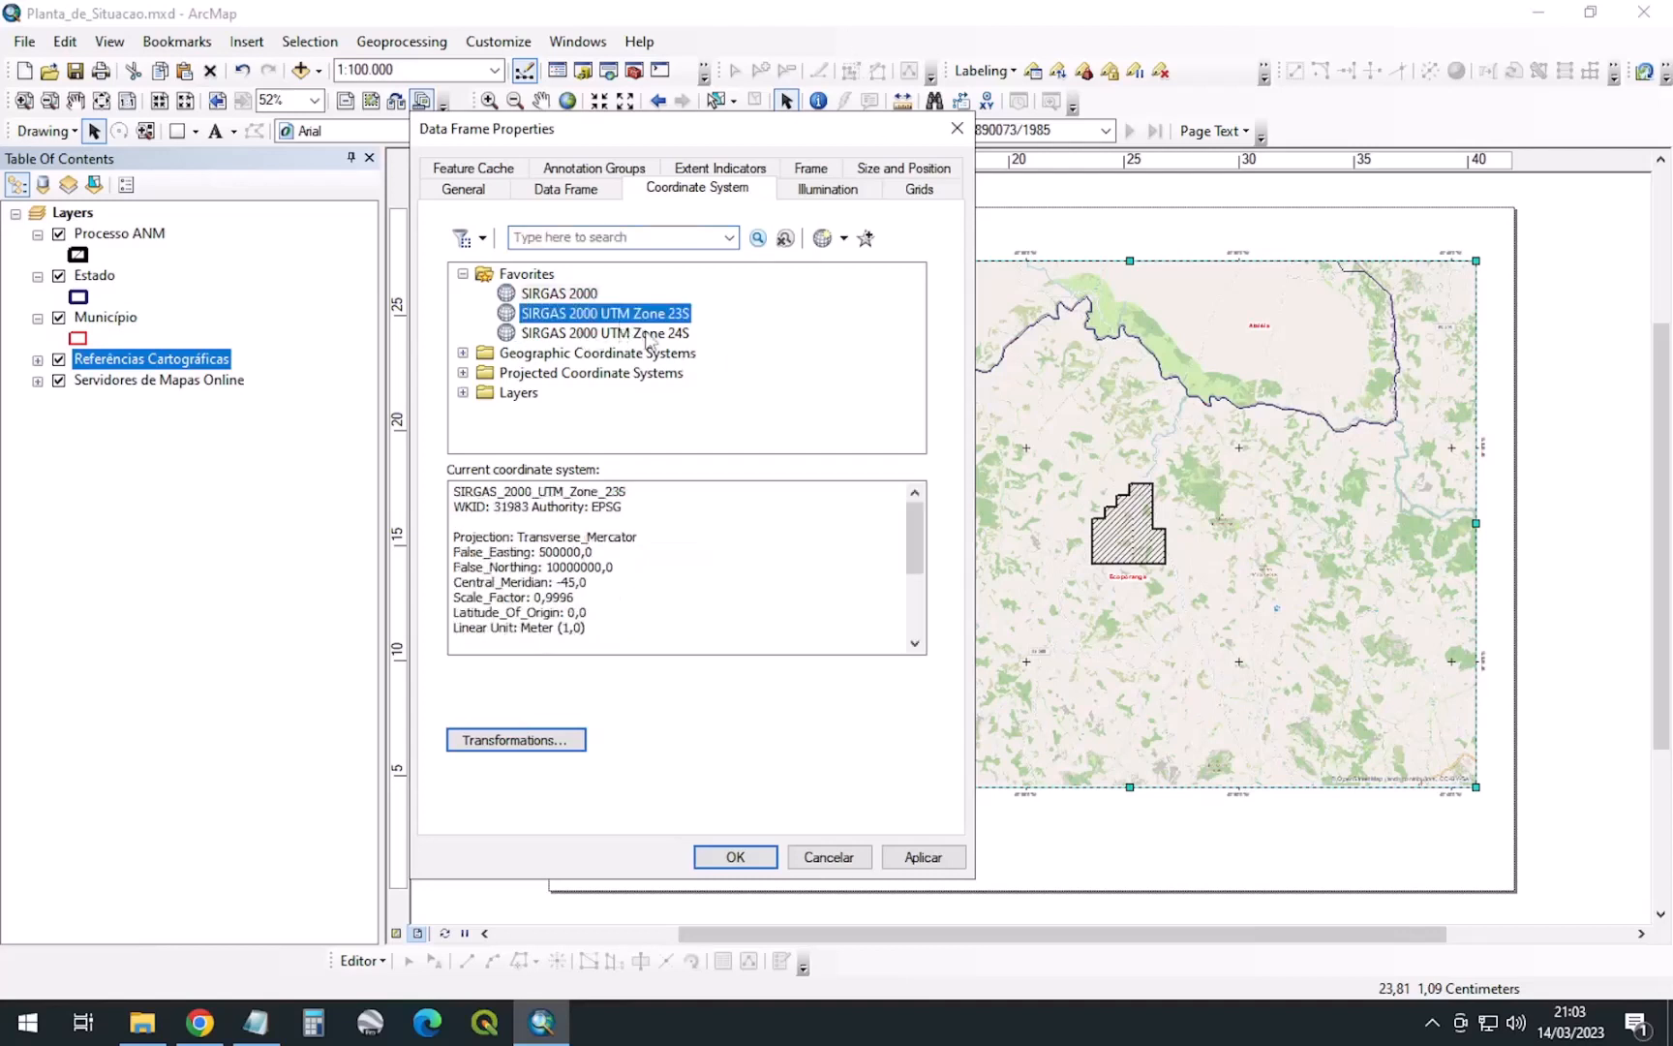
pyautogui.click(649, 334)
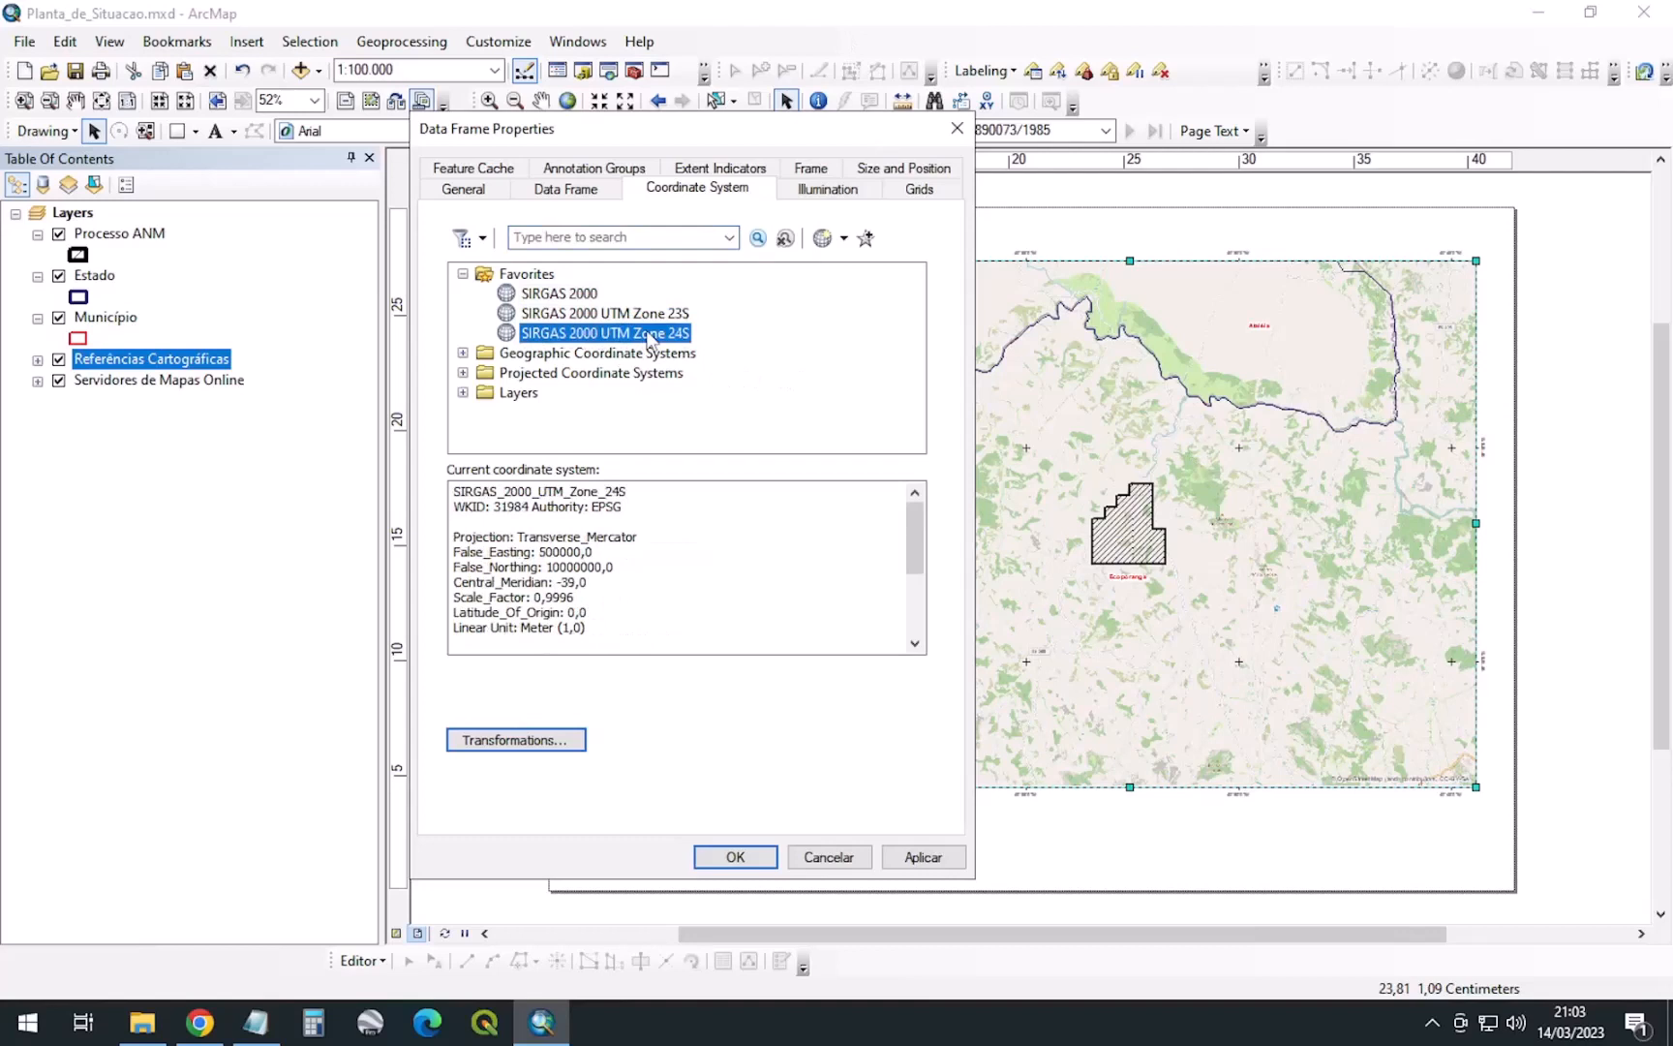
pyautogui.click(923, 856)
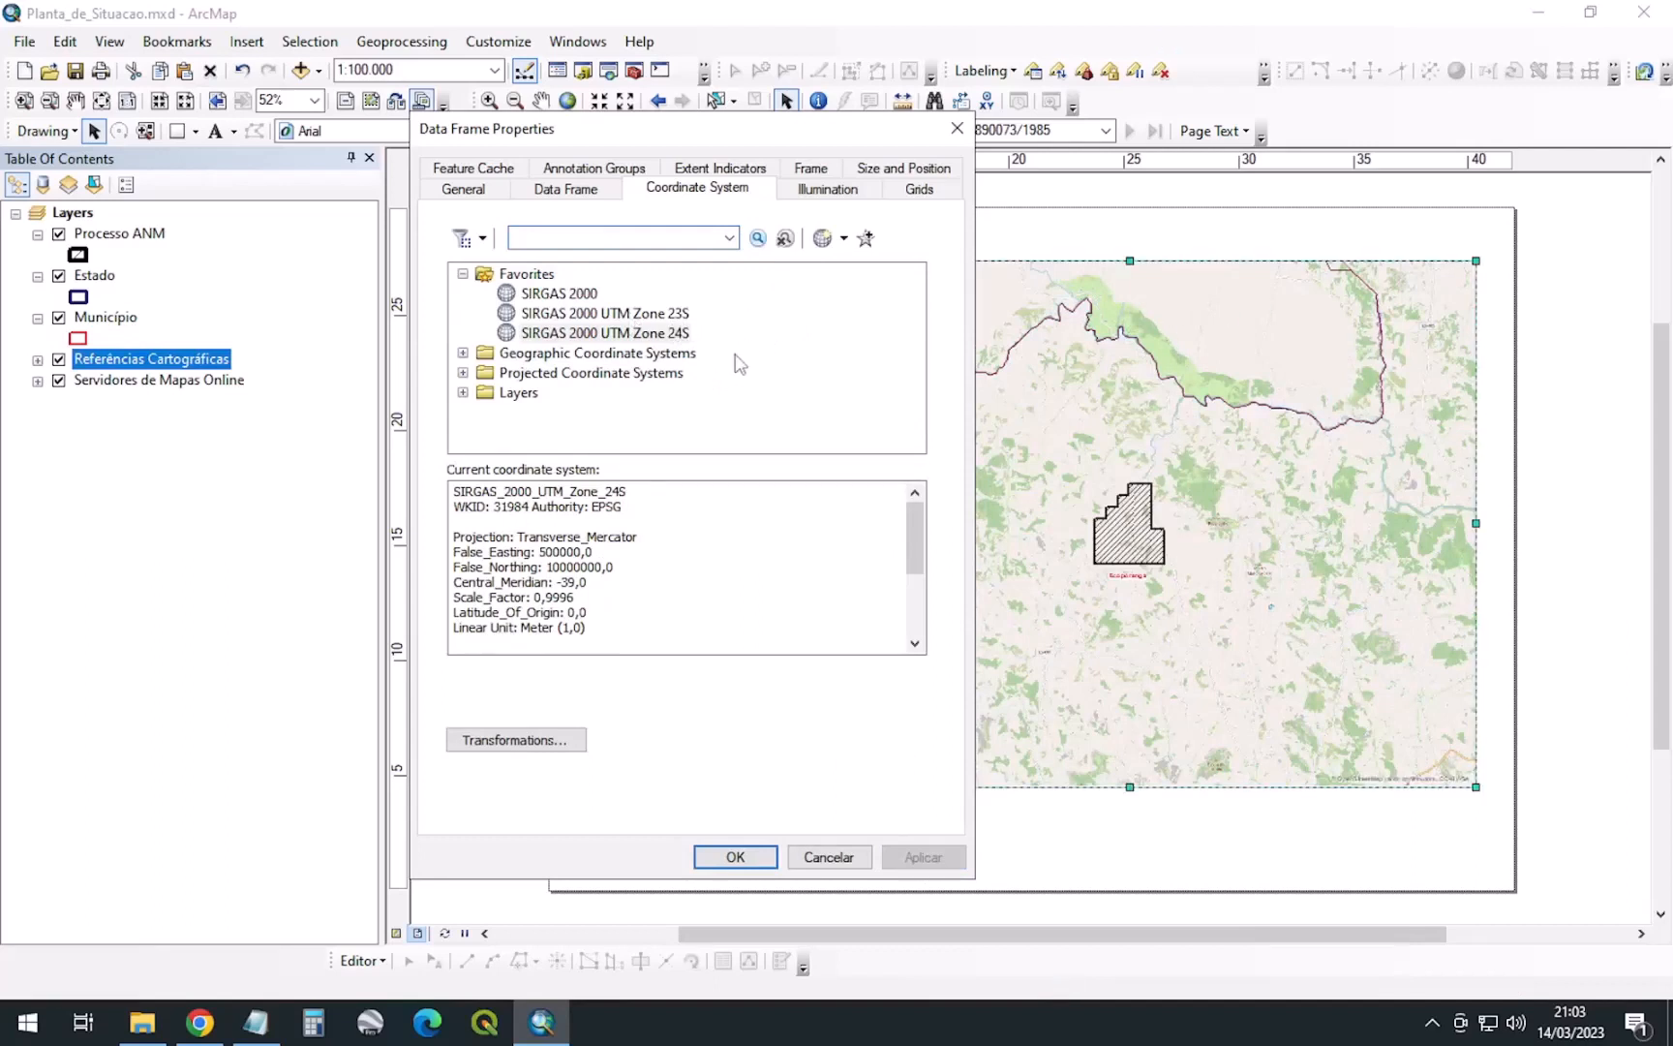
pyautogui.click(683, 335)
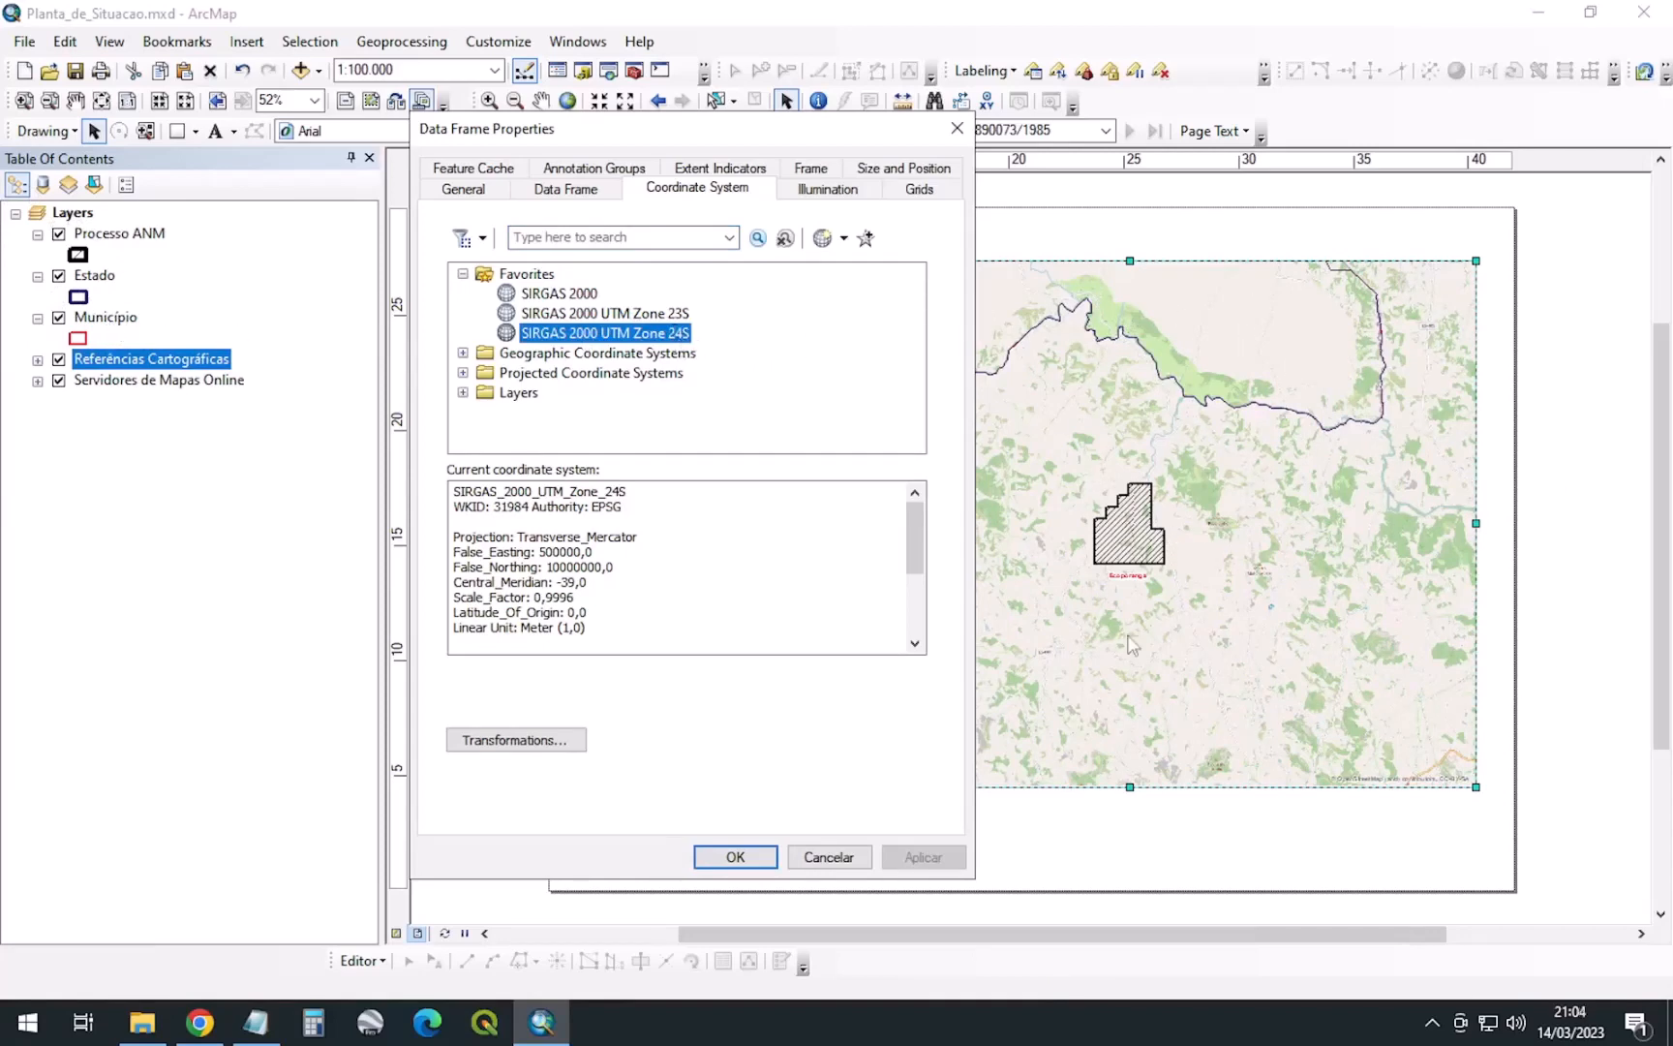
# Start a new Measured Grid and name it UTM 24S
pyautogui.click(933, 187)
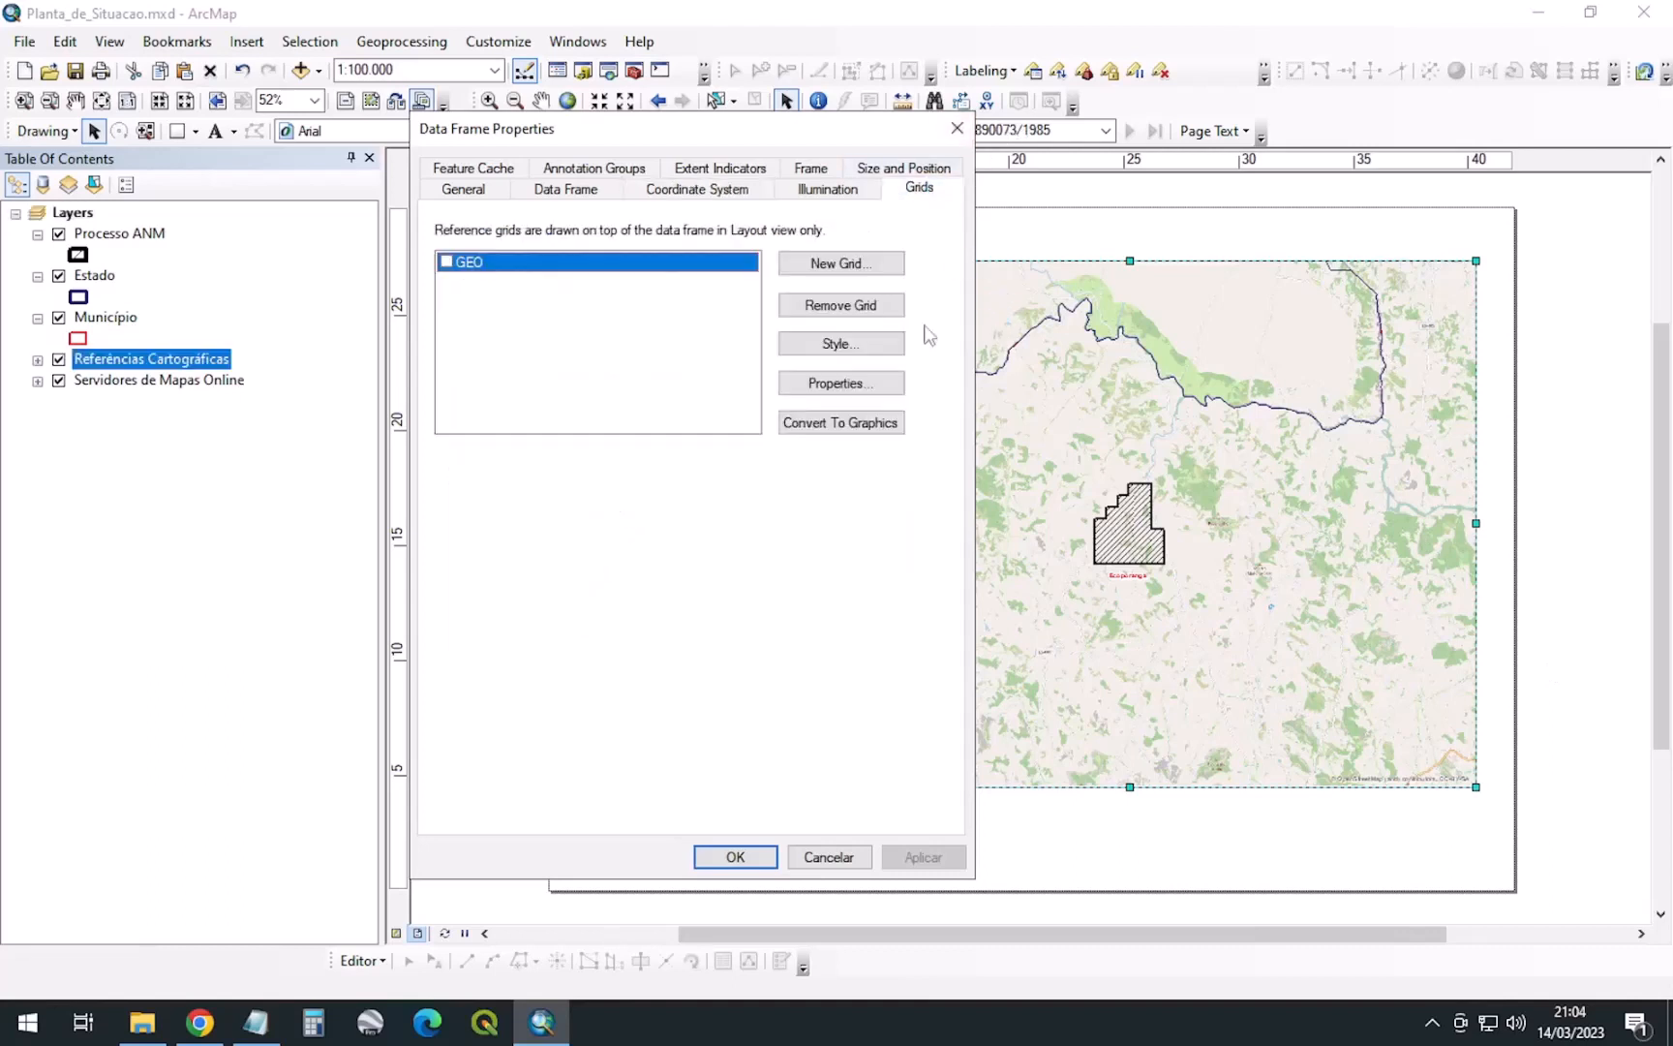
pyautogui.click(840, 263)
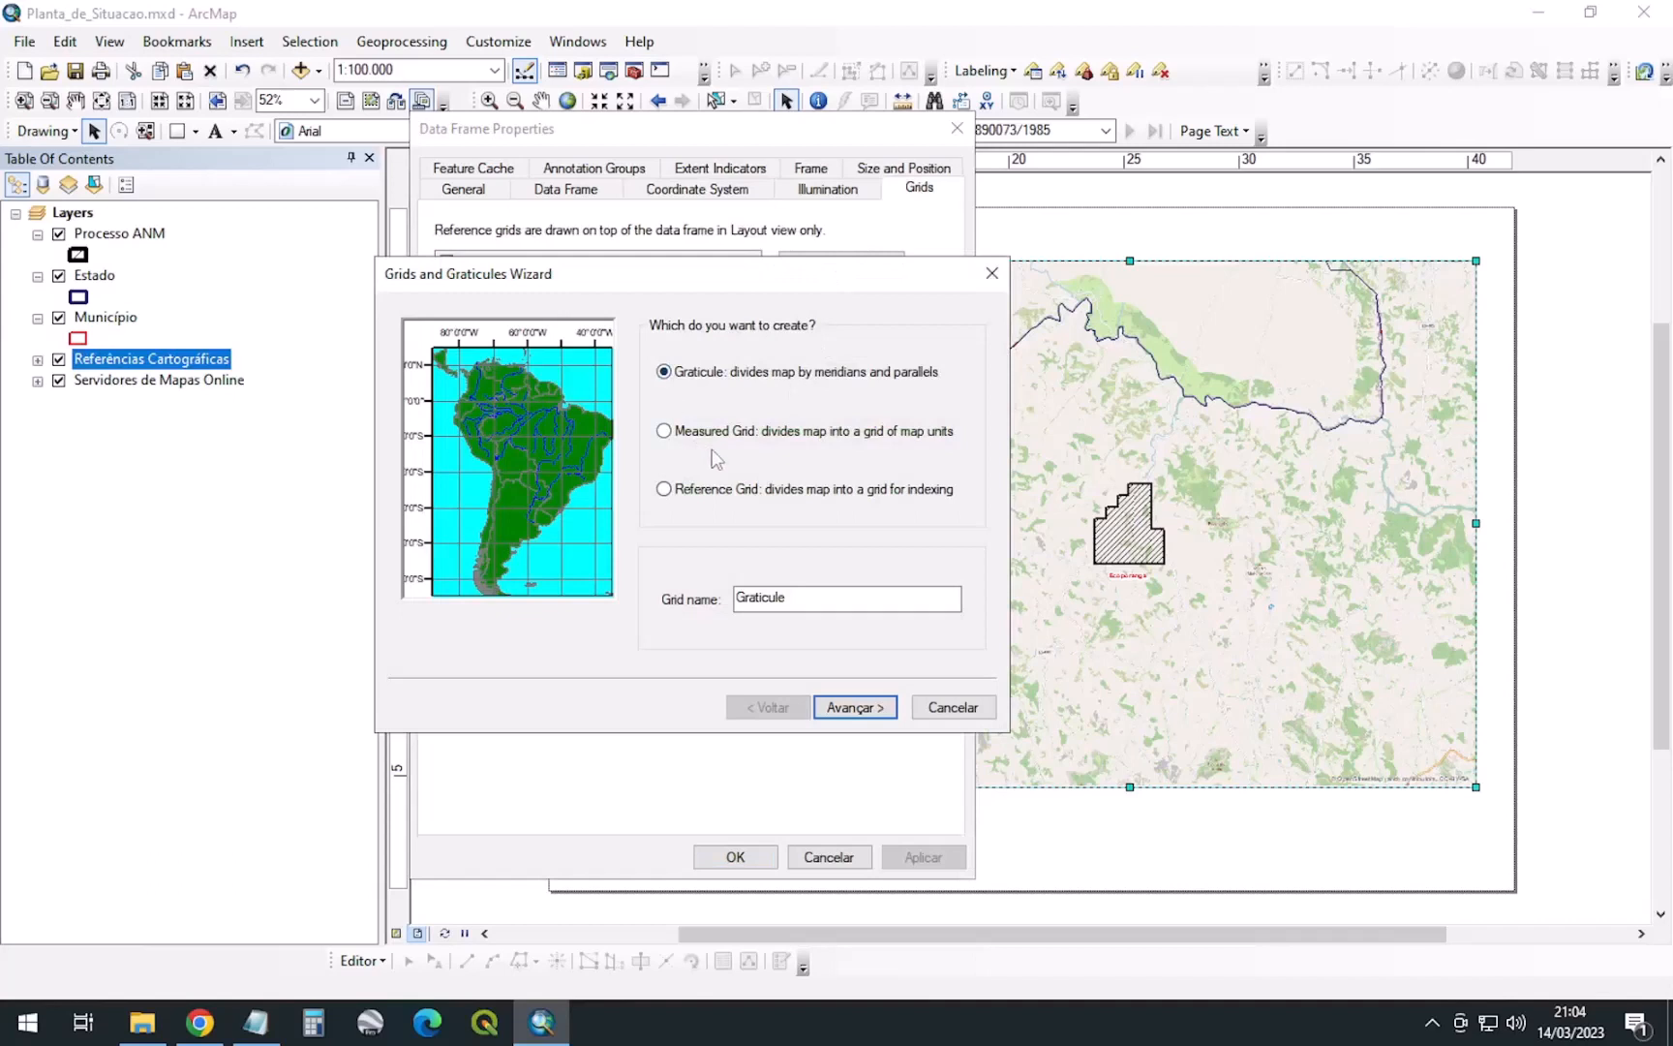
pyautogui.click(710, 438)
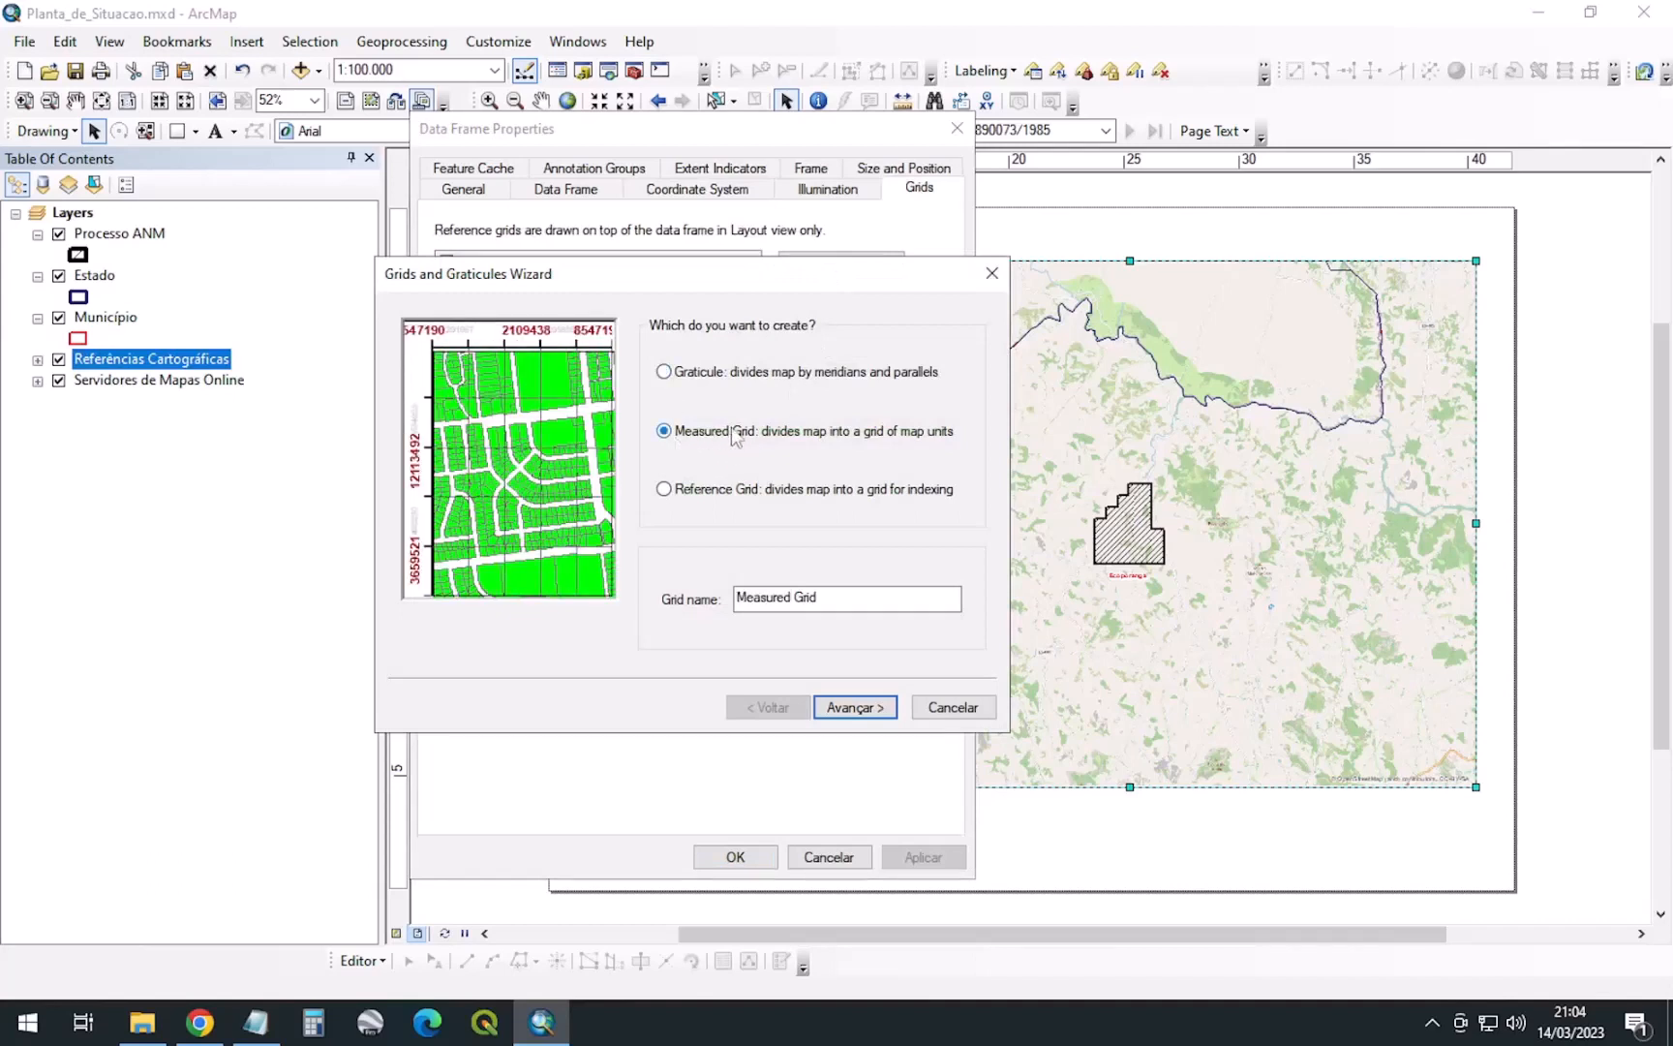
pyautogui.moveTo(854, 600); pyautogui.dragTo(586, 608)
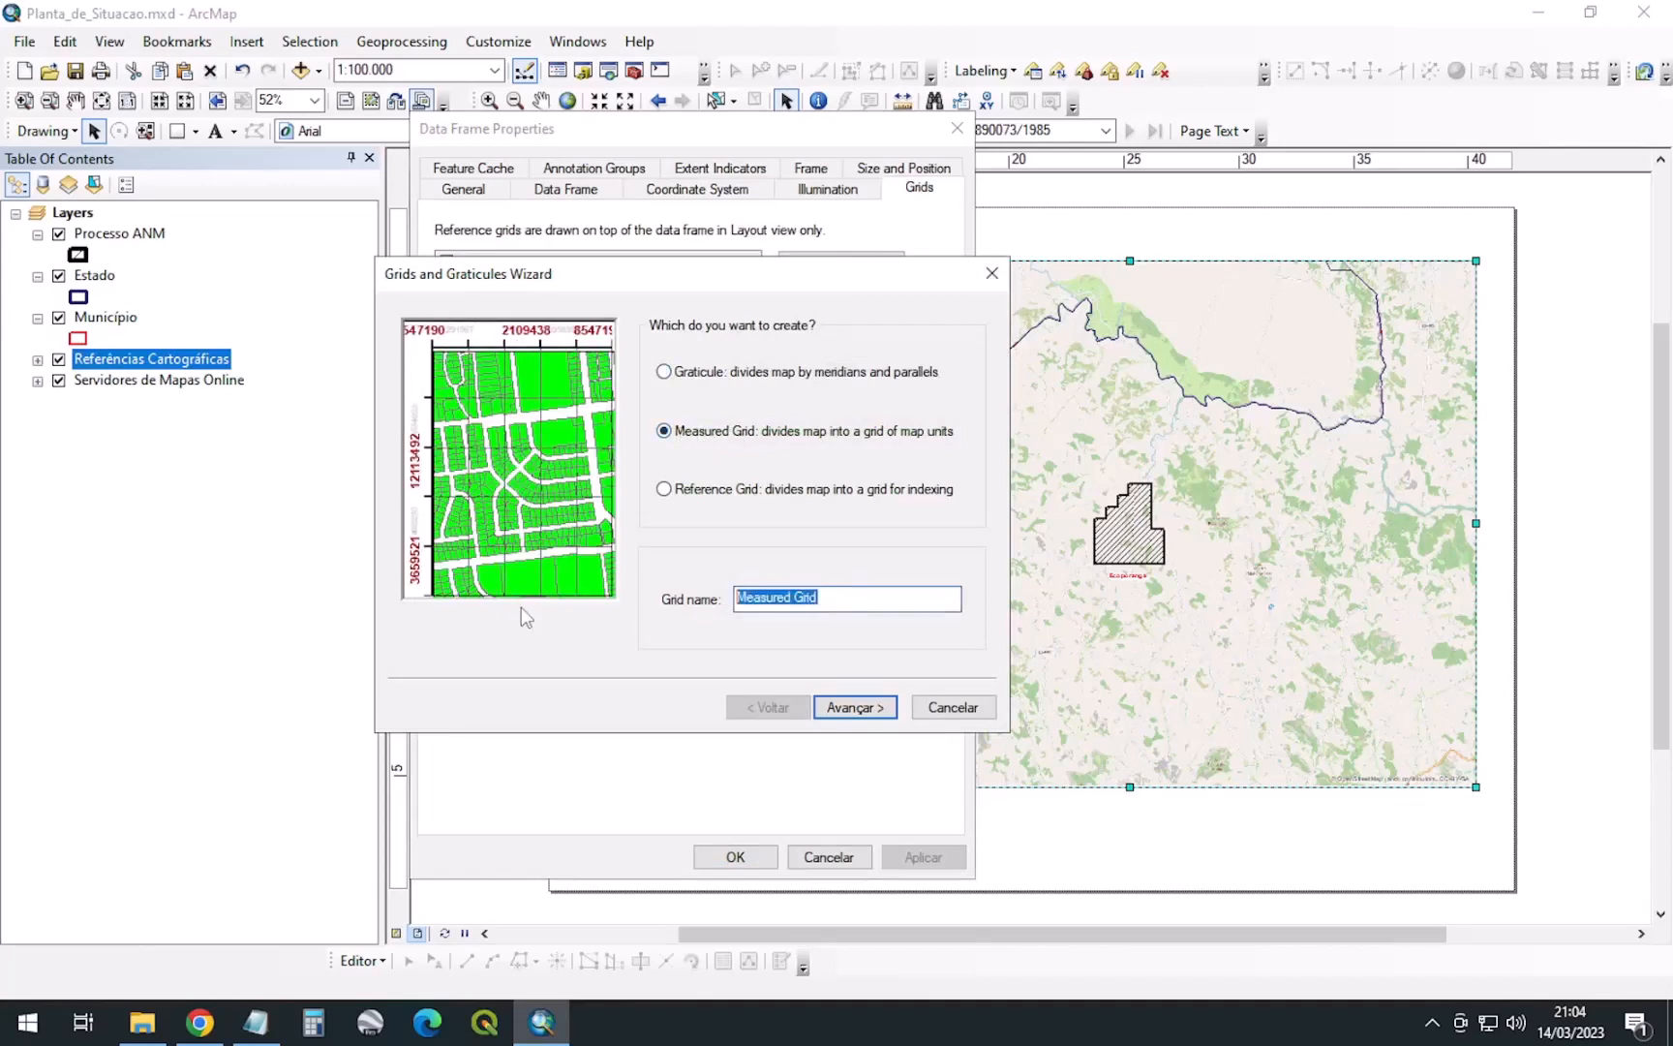
pyautogui.write('UTM 24S')
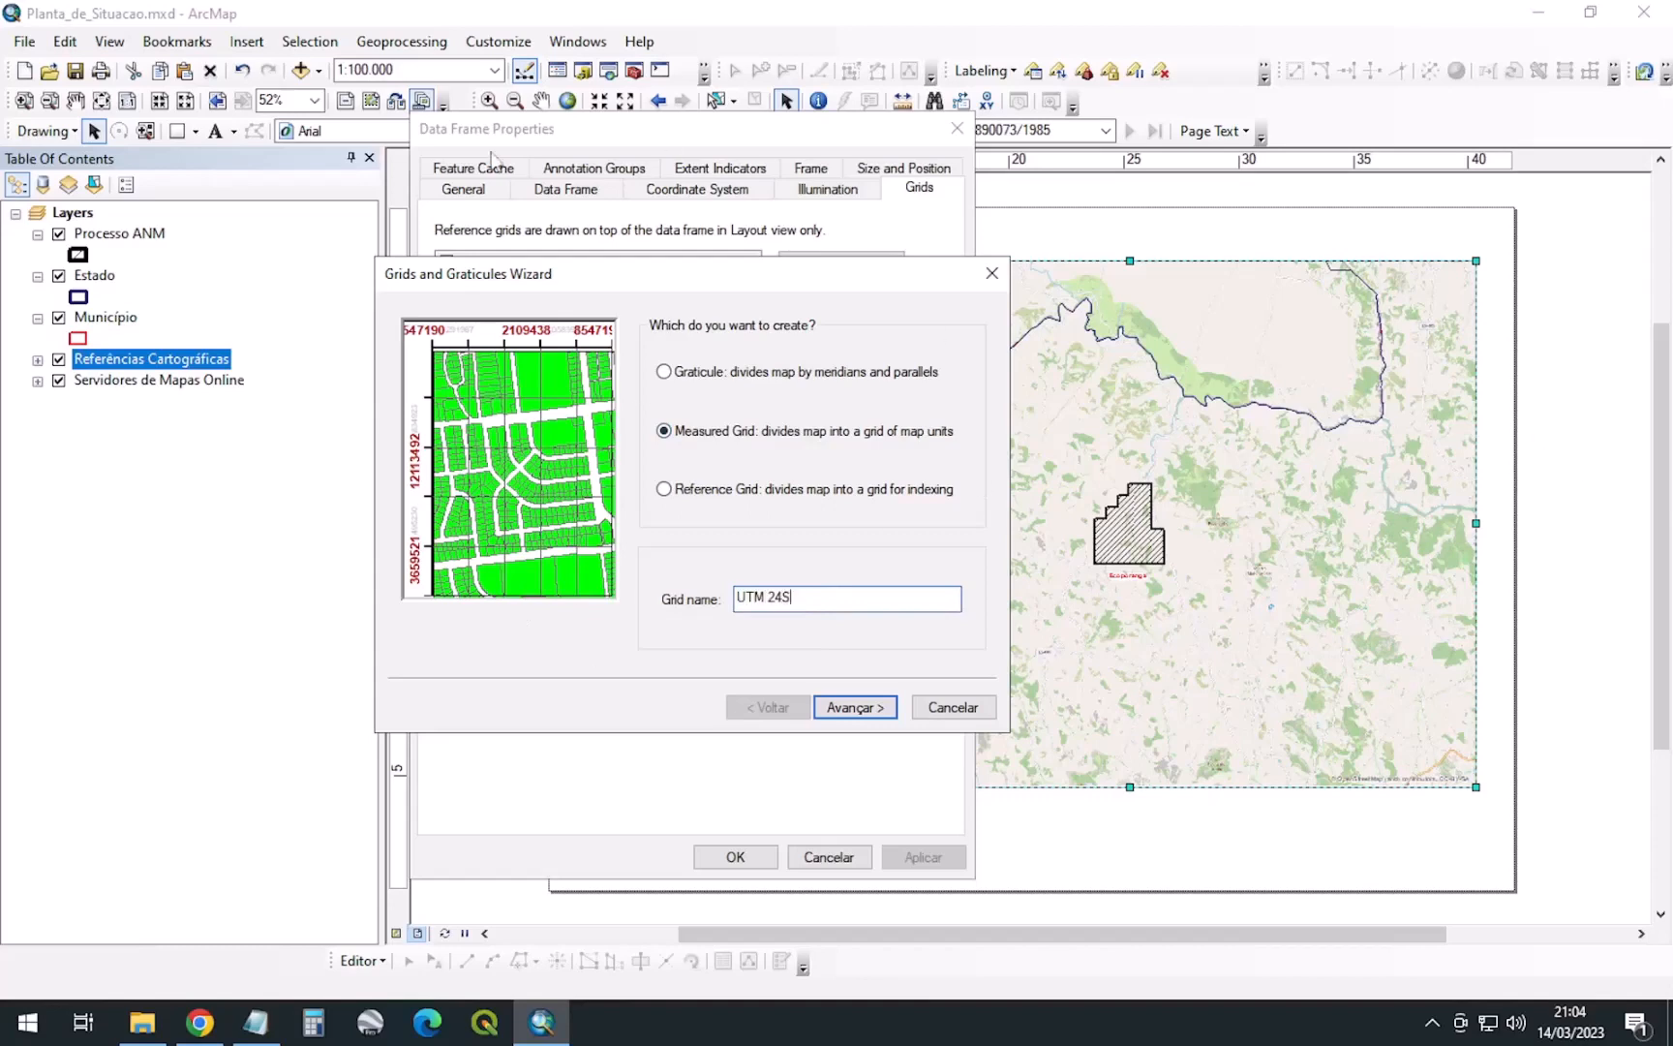
pyautogui.moveTo(704, 271); pyautogui.dragTo(734, 501)
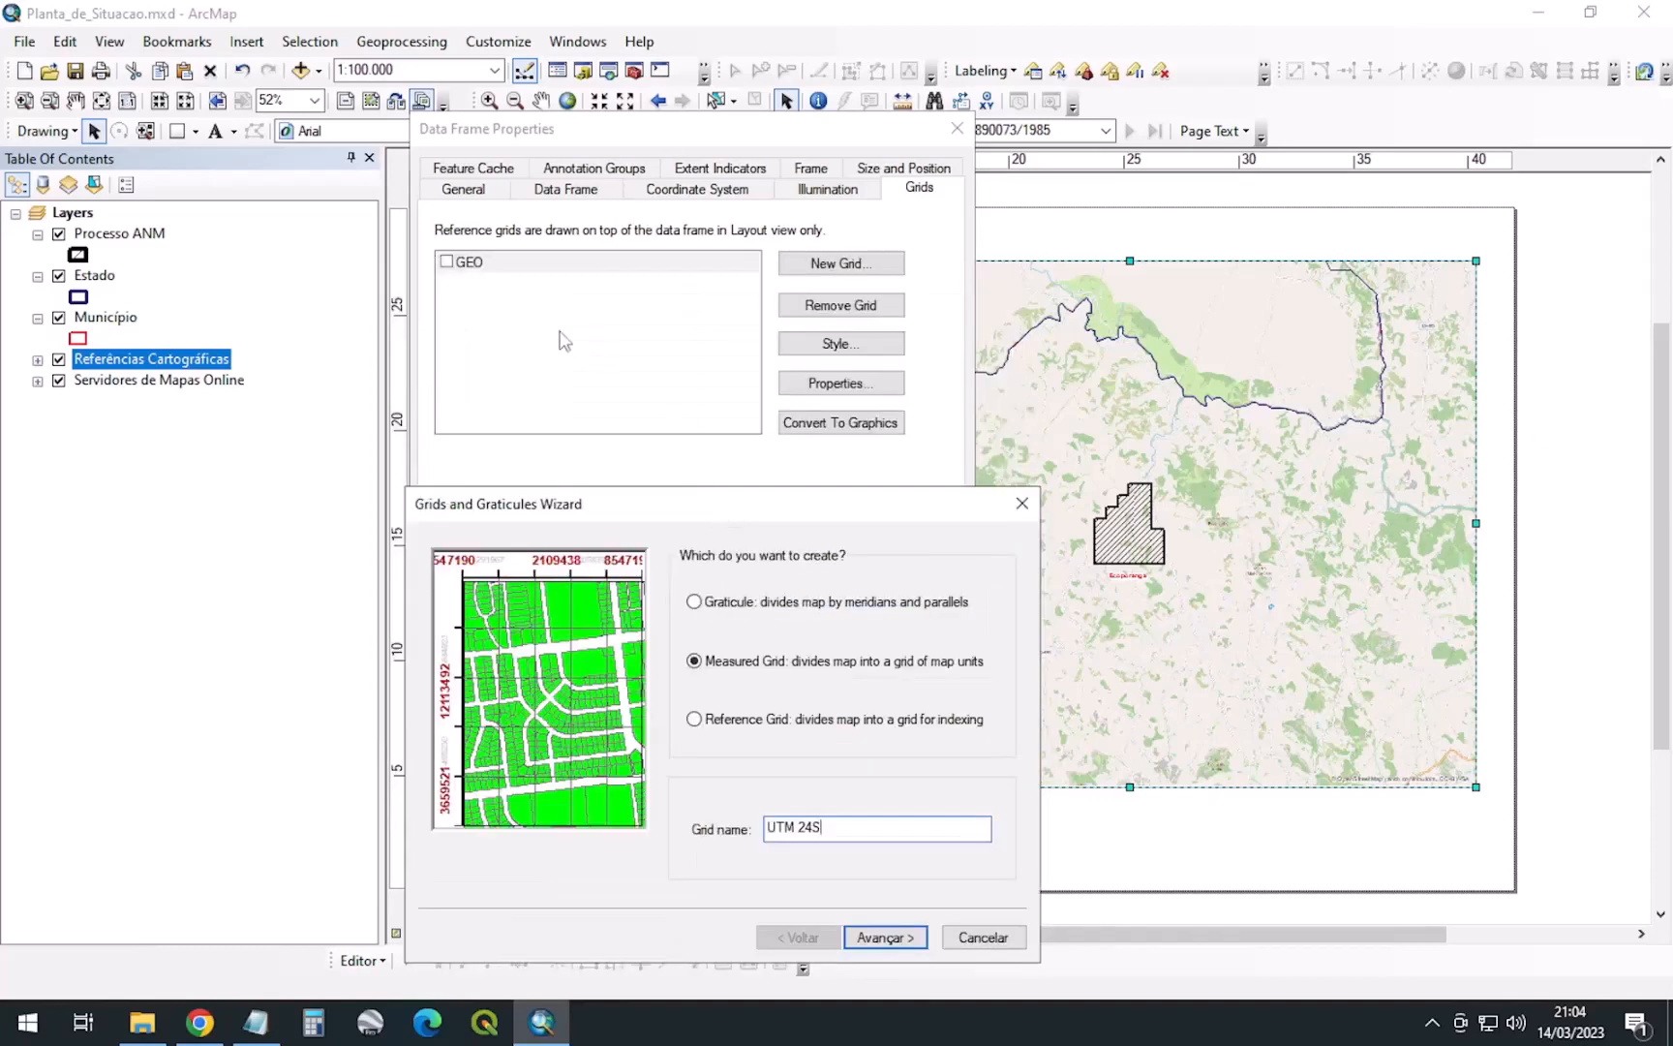
pyautogui.moveTo(611, 502); pyautogui.dragTo(719, 221)
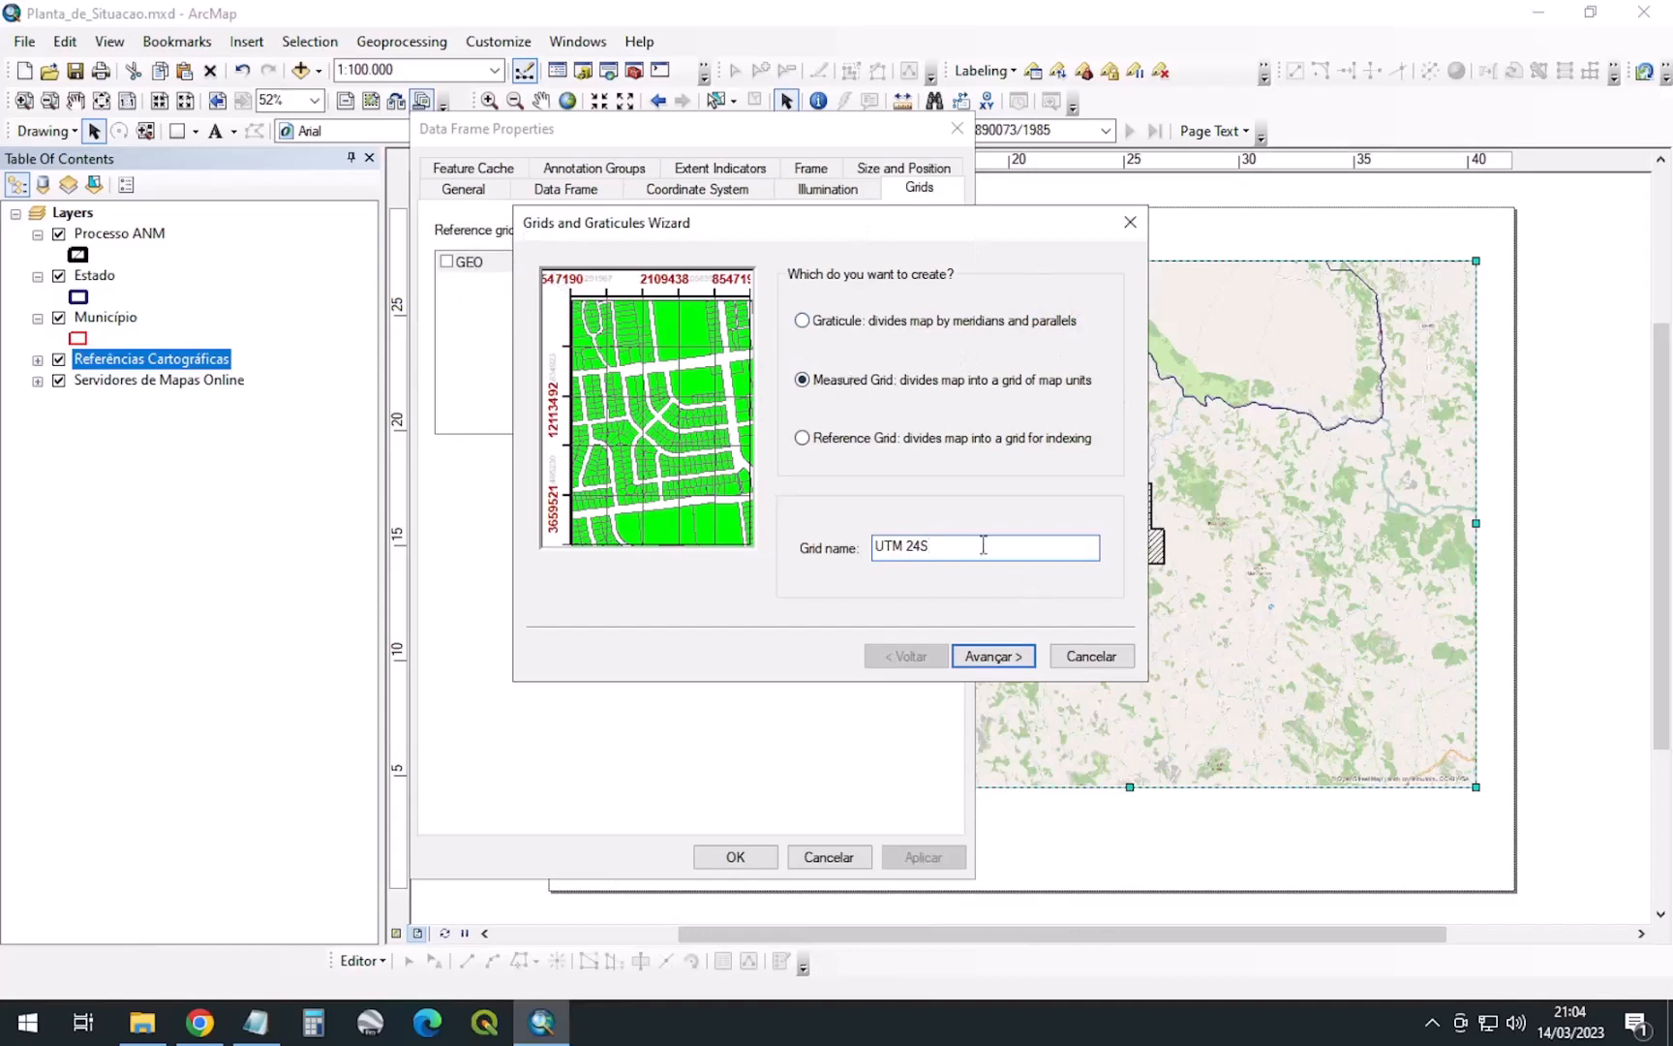
# Set 4000 m intervals with tick marks and labels only, then finish and apply the grid
pyautogui.click(992, 656)
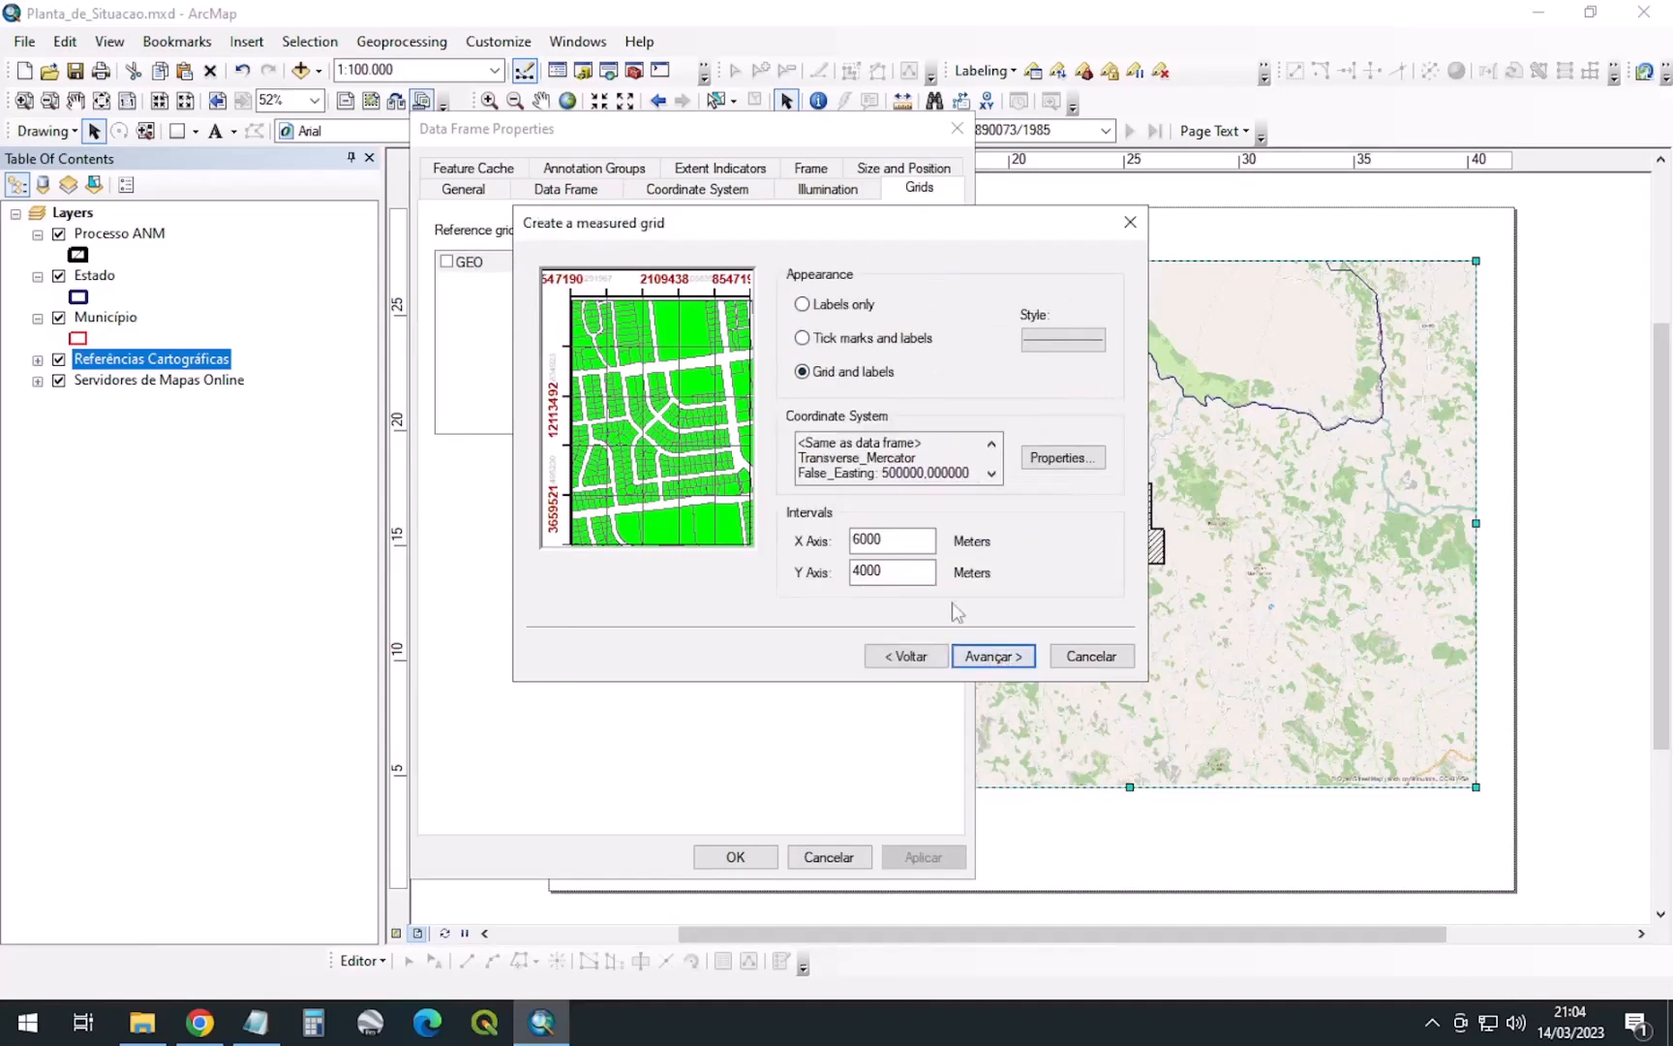
pyautogui.moveTo(907, 540); pyautogui.dragTo(718, 541)
pyautogui.write('40')
pyautogui.click(838, 340)
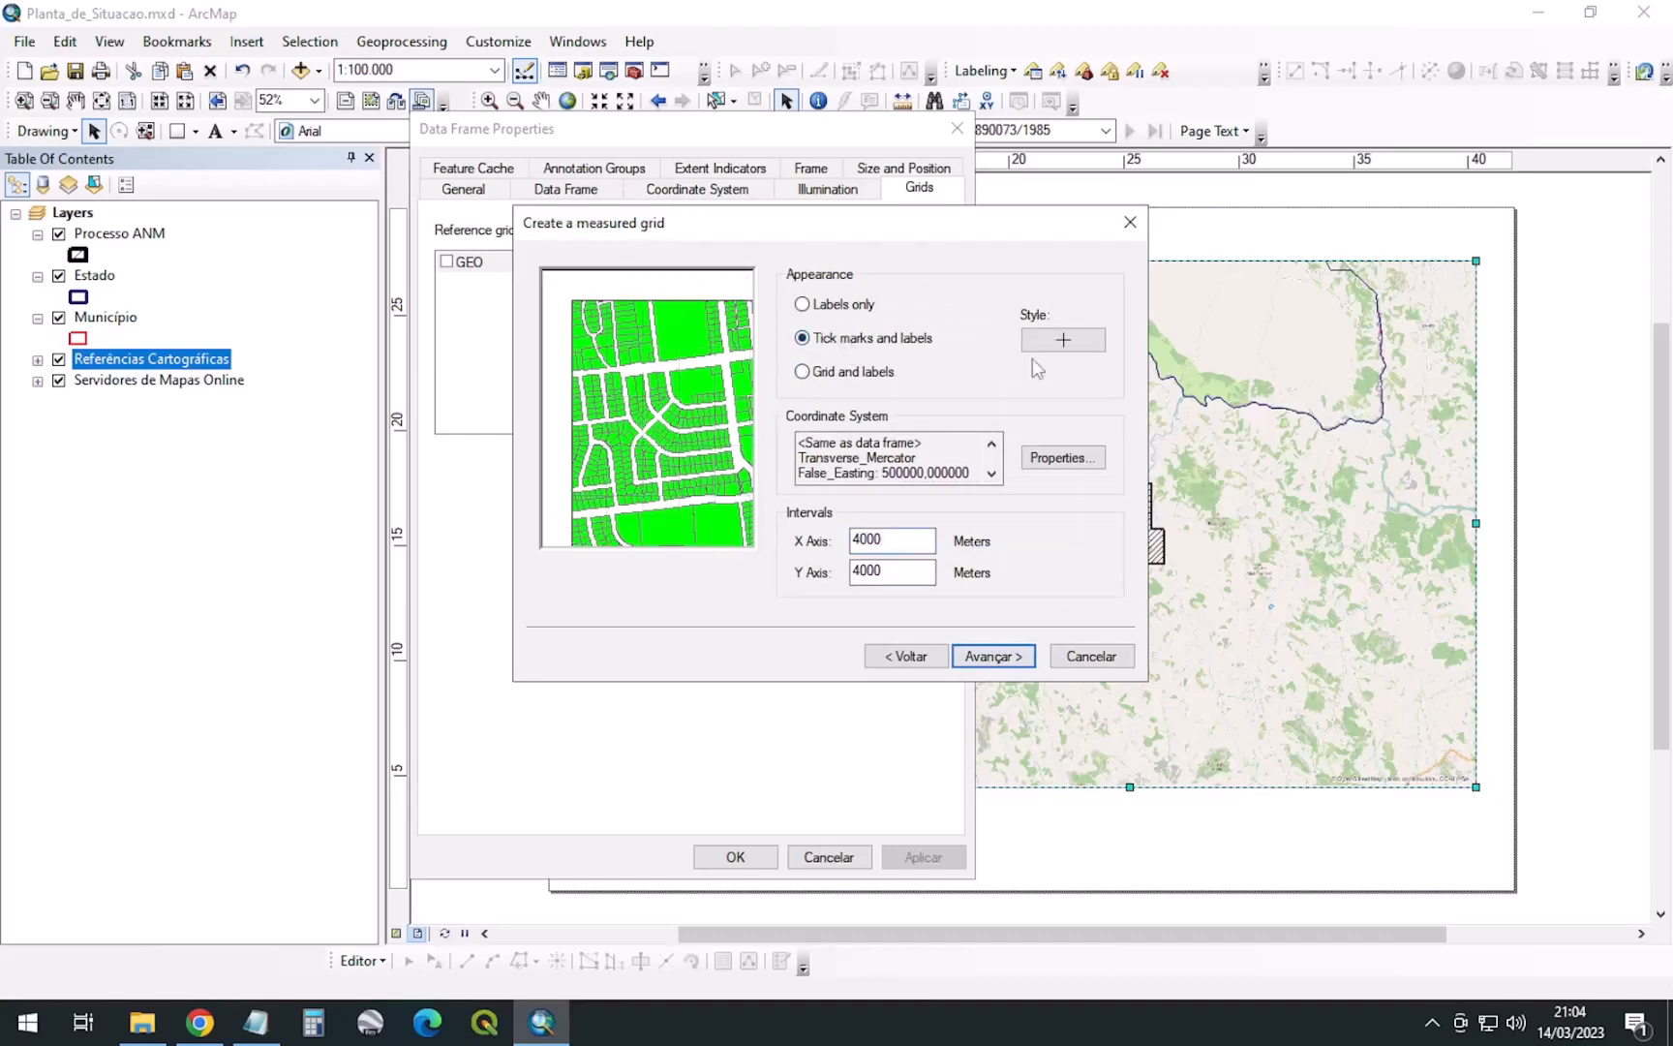
pyautogui.click(982, 661)
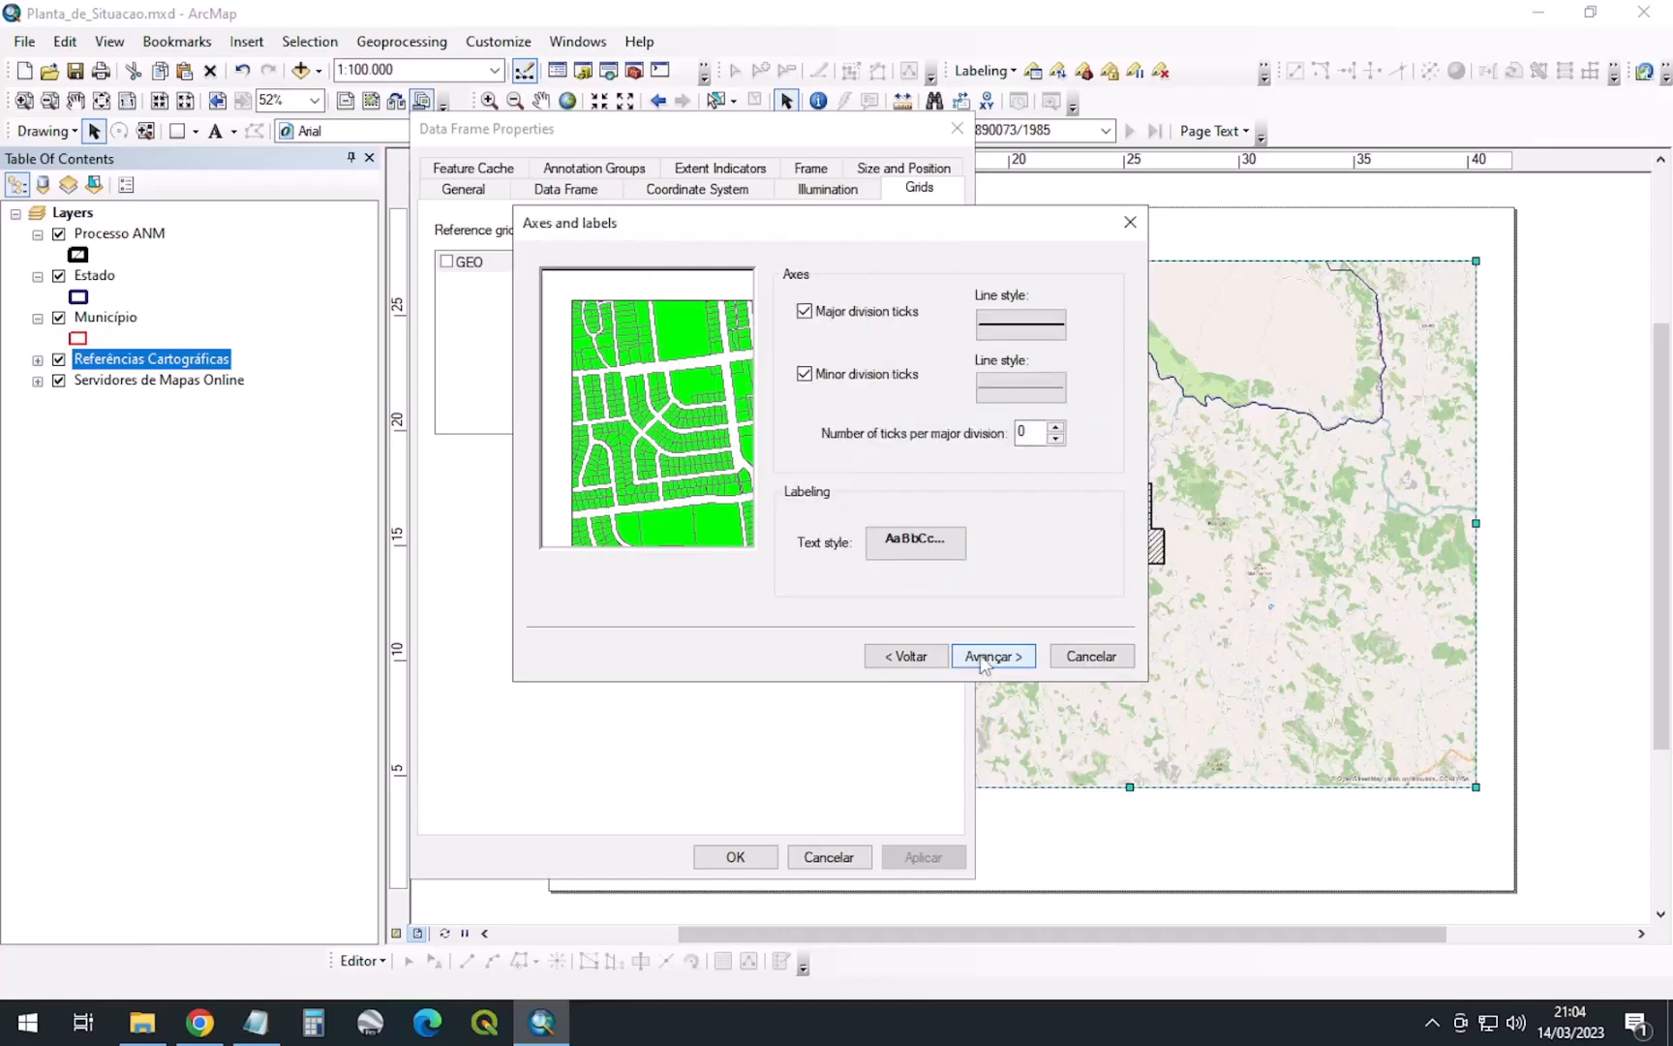
pyautogui.click(981, 659)
pyautogui.click(1005, 658)
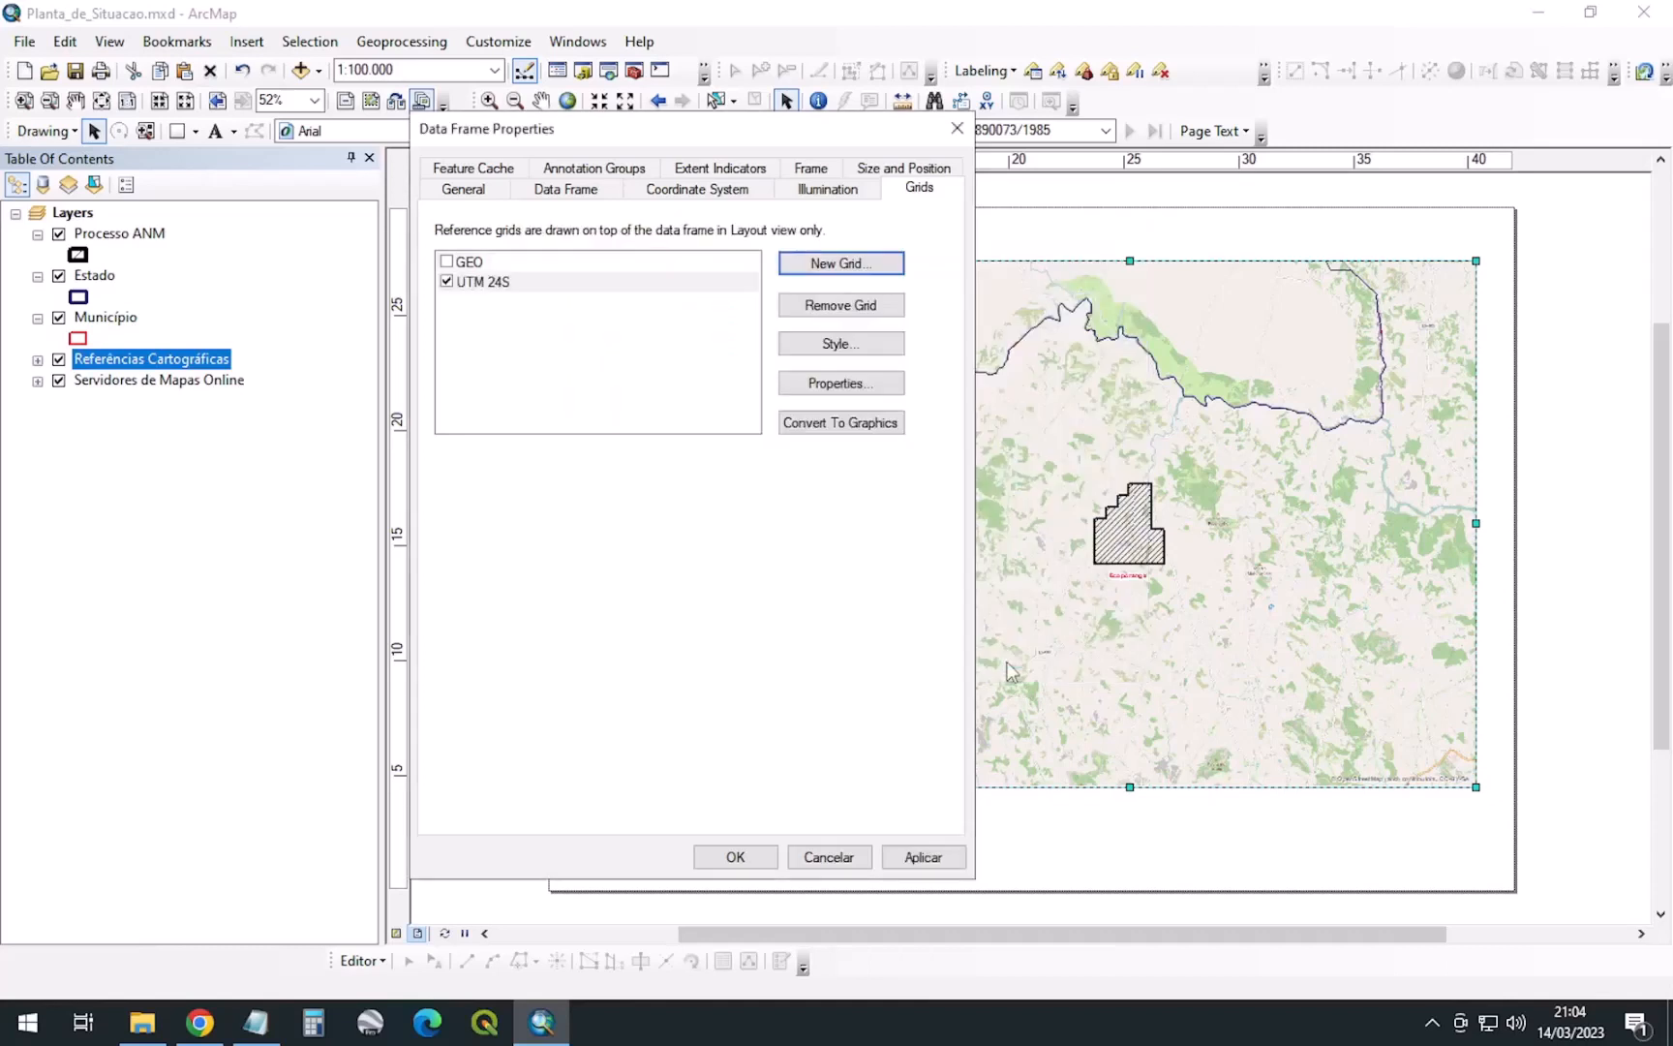
pyautogui.click(906, 859)
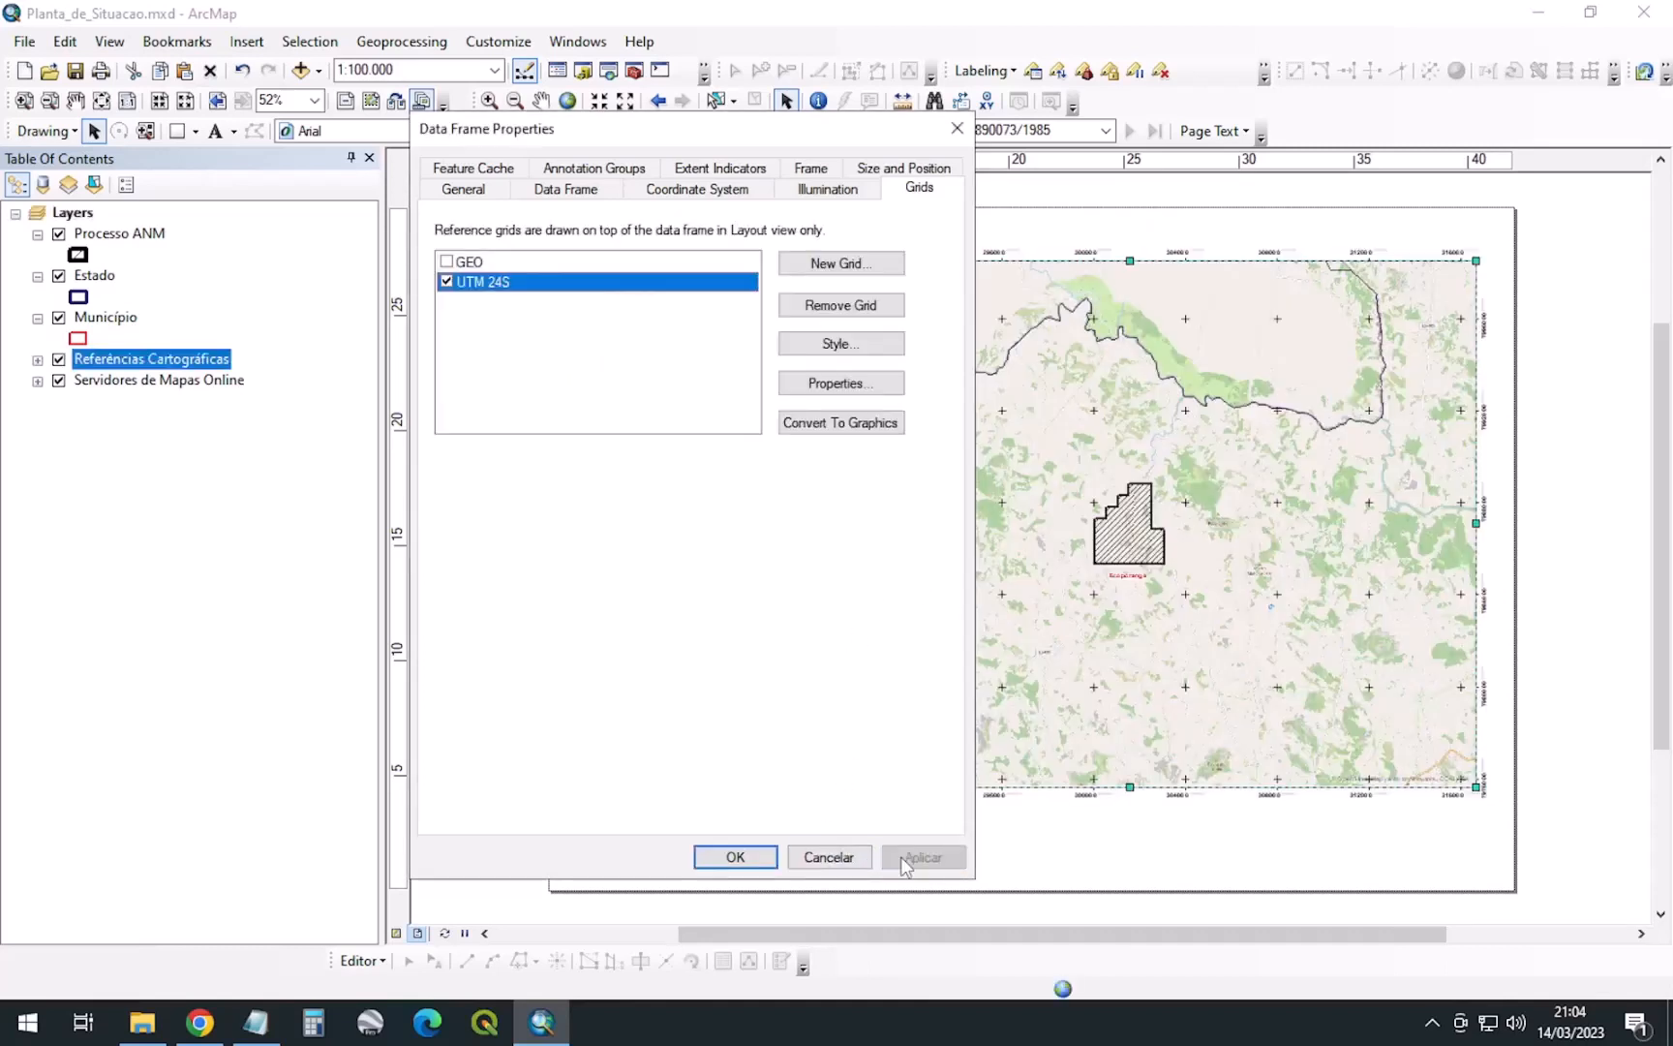
pyautogui.click(710, 856)
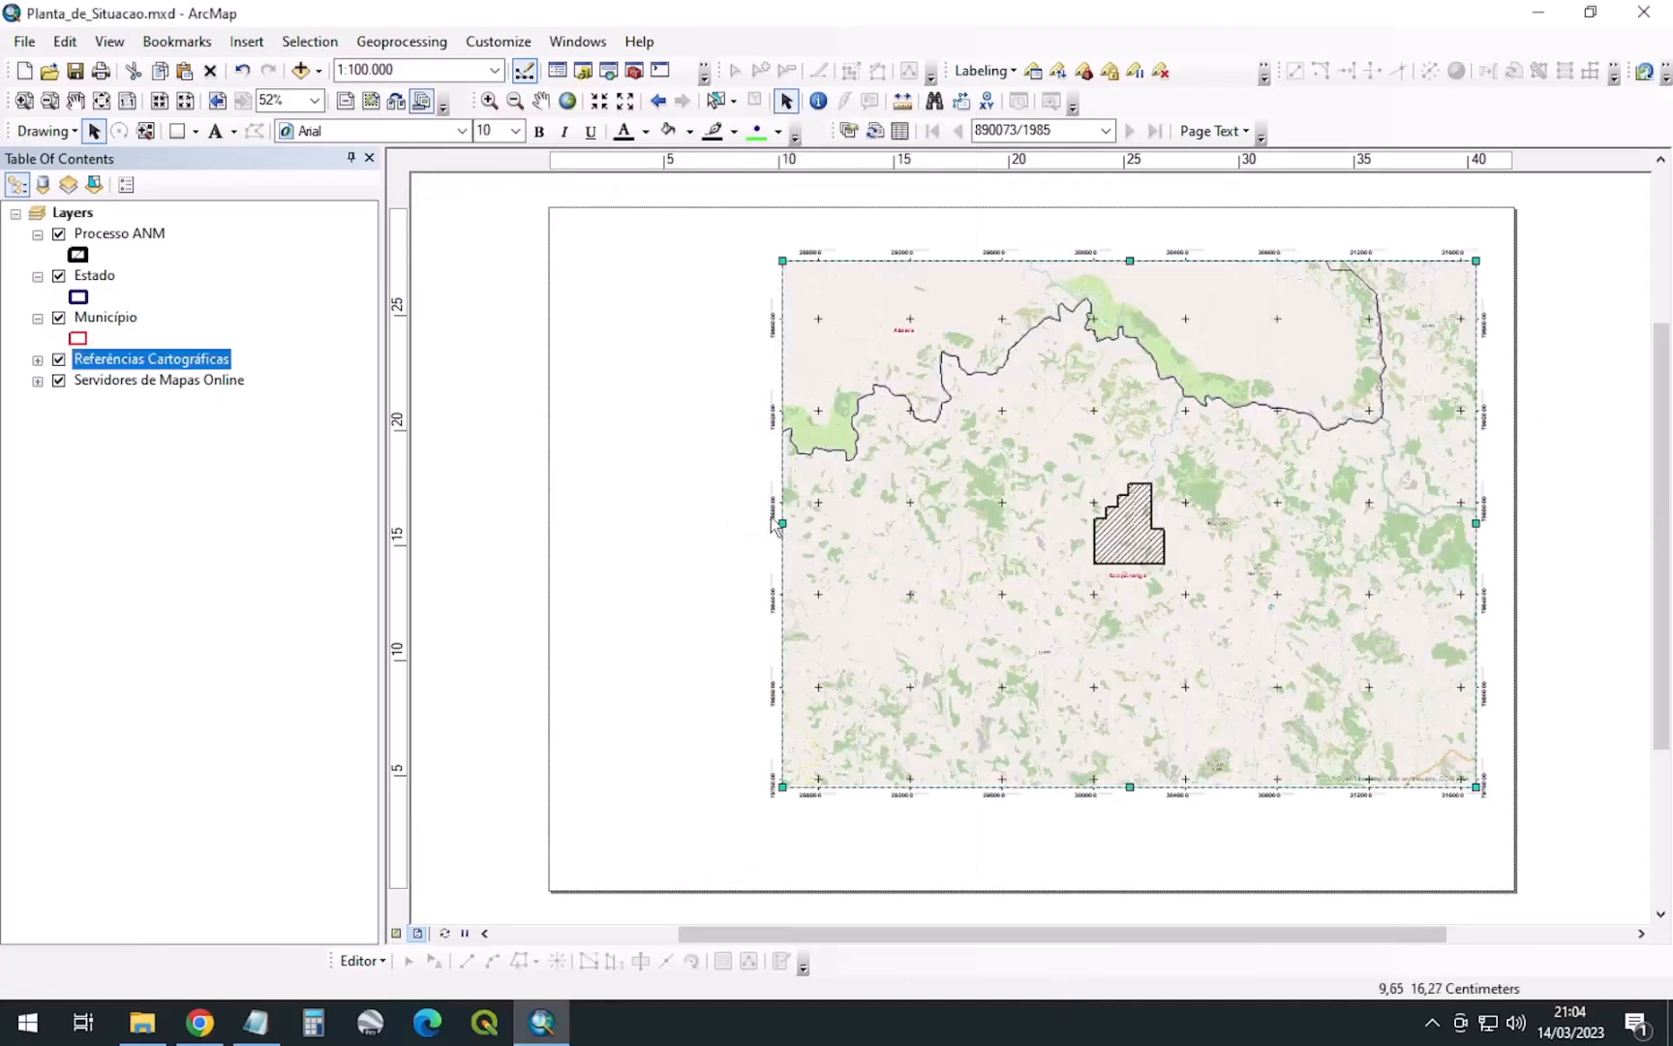
pyautogui.scroll(5, 770, 516)
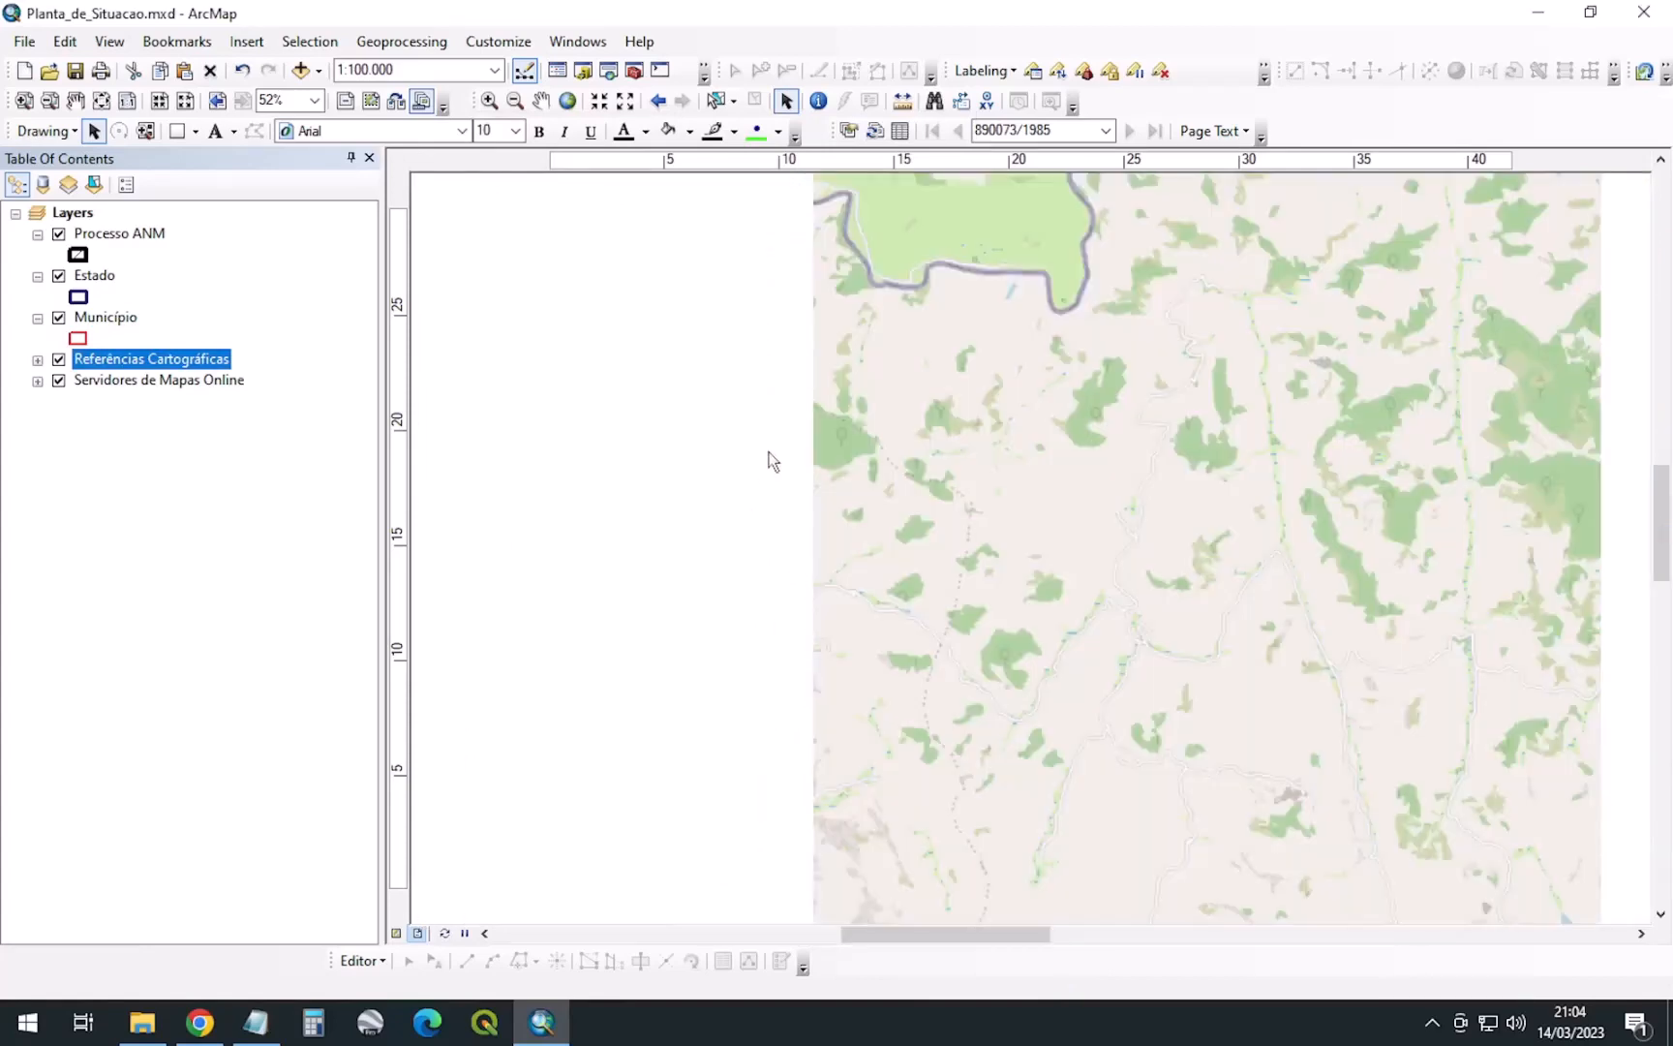
pyautogui.rightClick(980, 401)
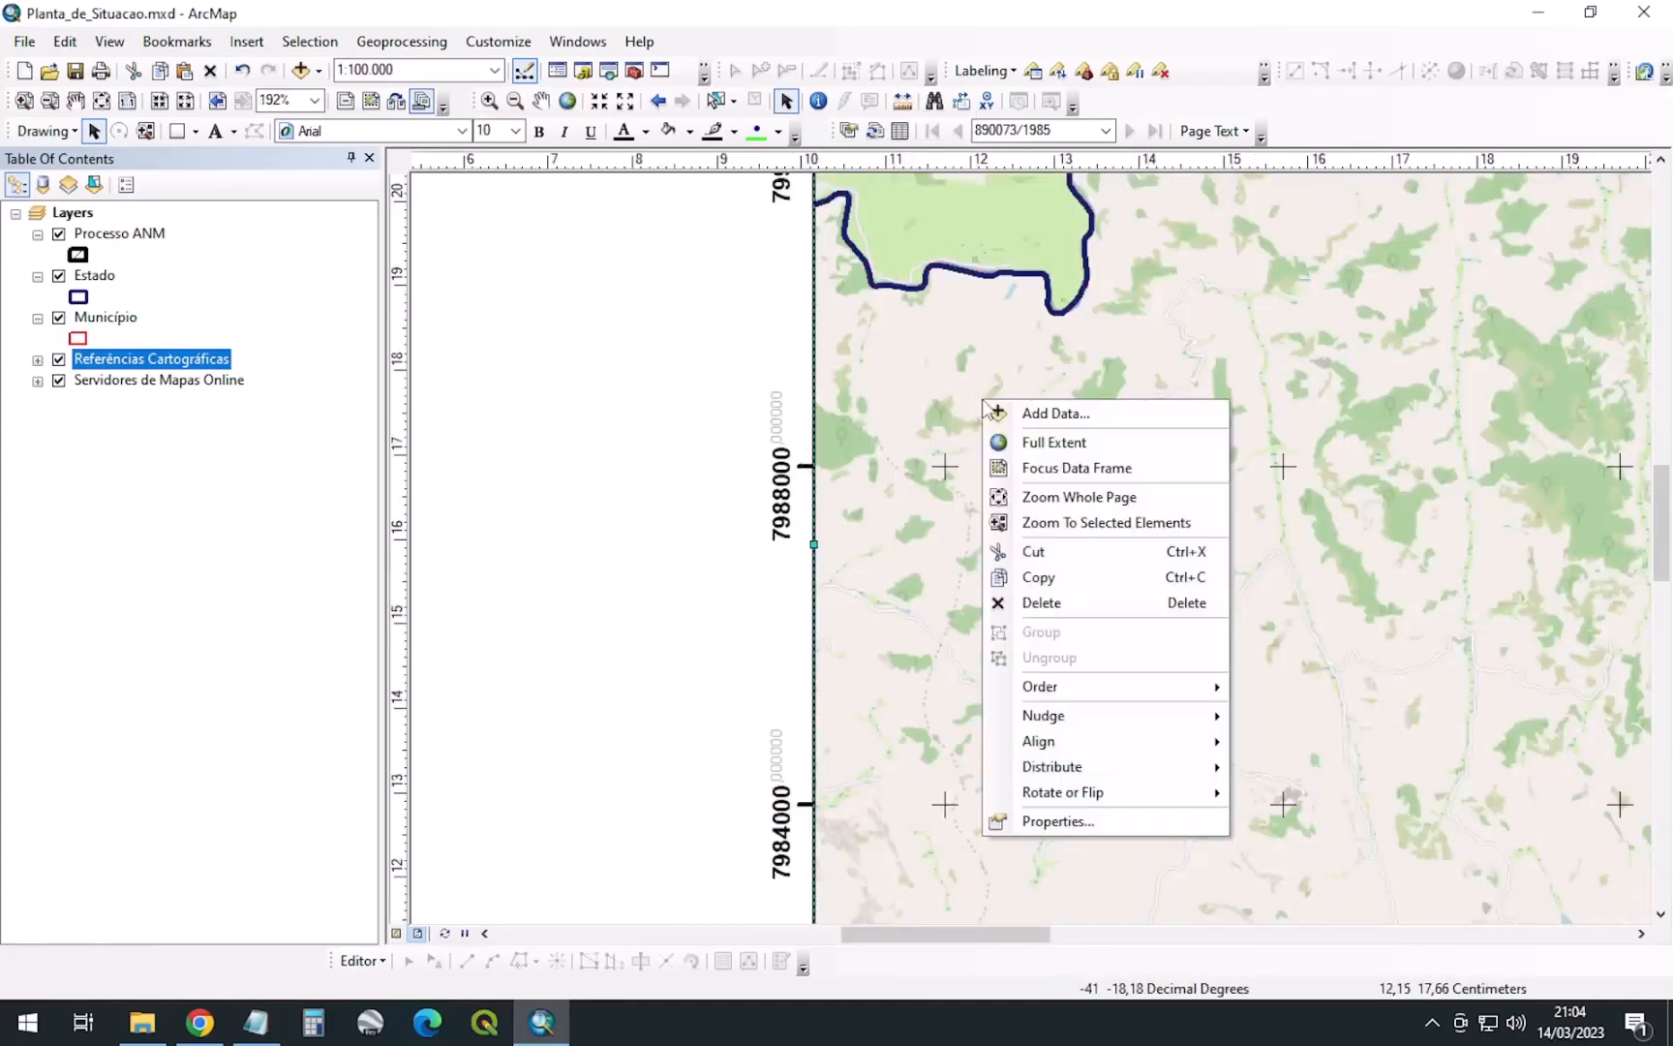
# Adjust the UTM 24S label number format so coordinates read as whole numbers like 7988000
pyautogui.click(1061, 821)
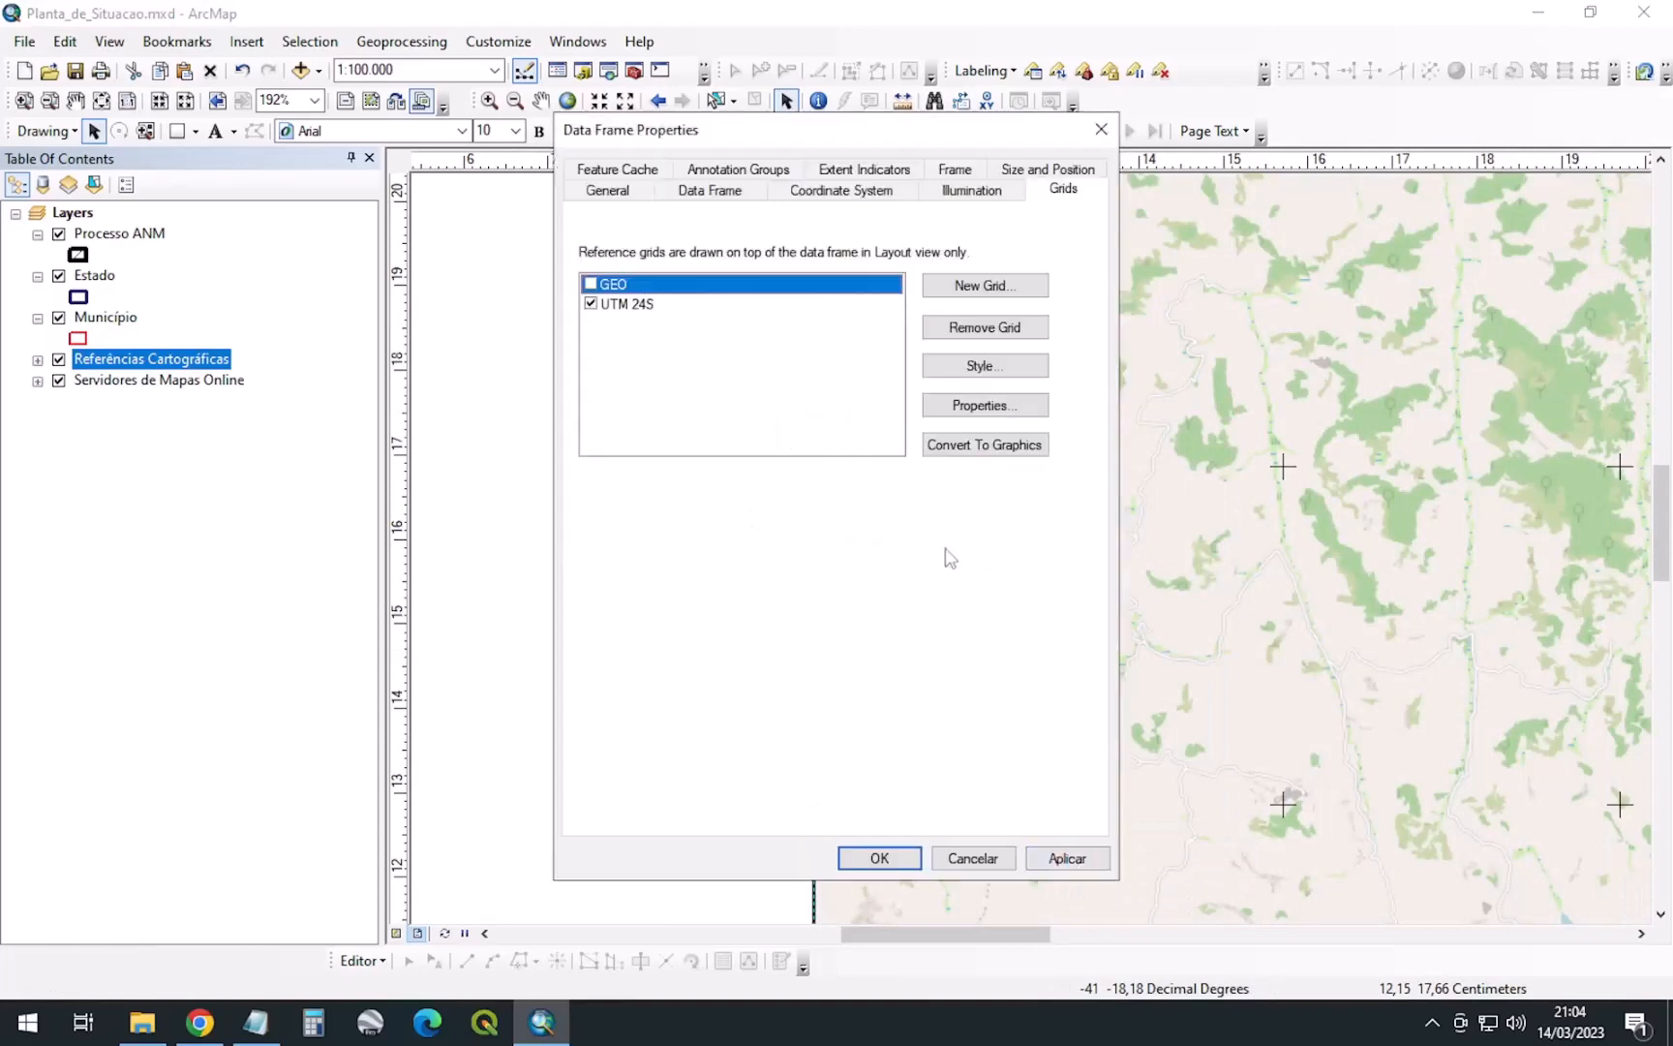
pyautogui.click(627, 306)
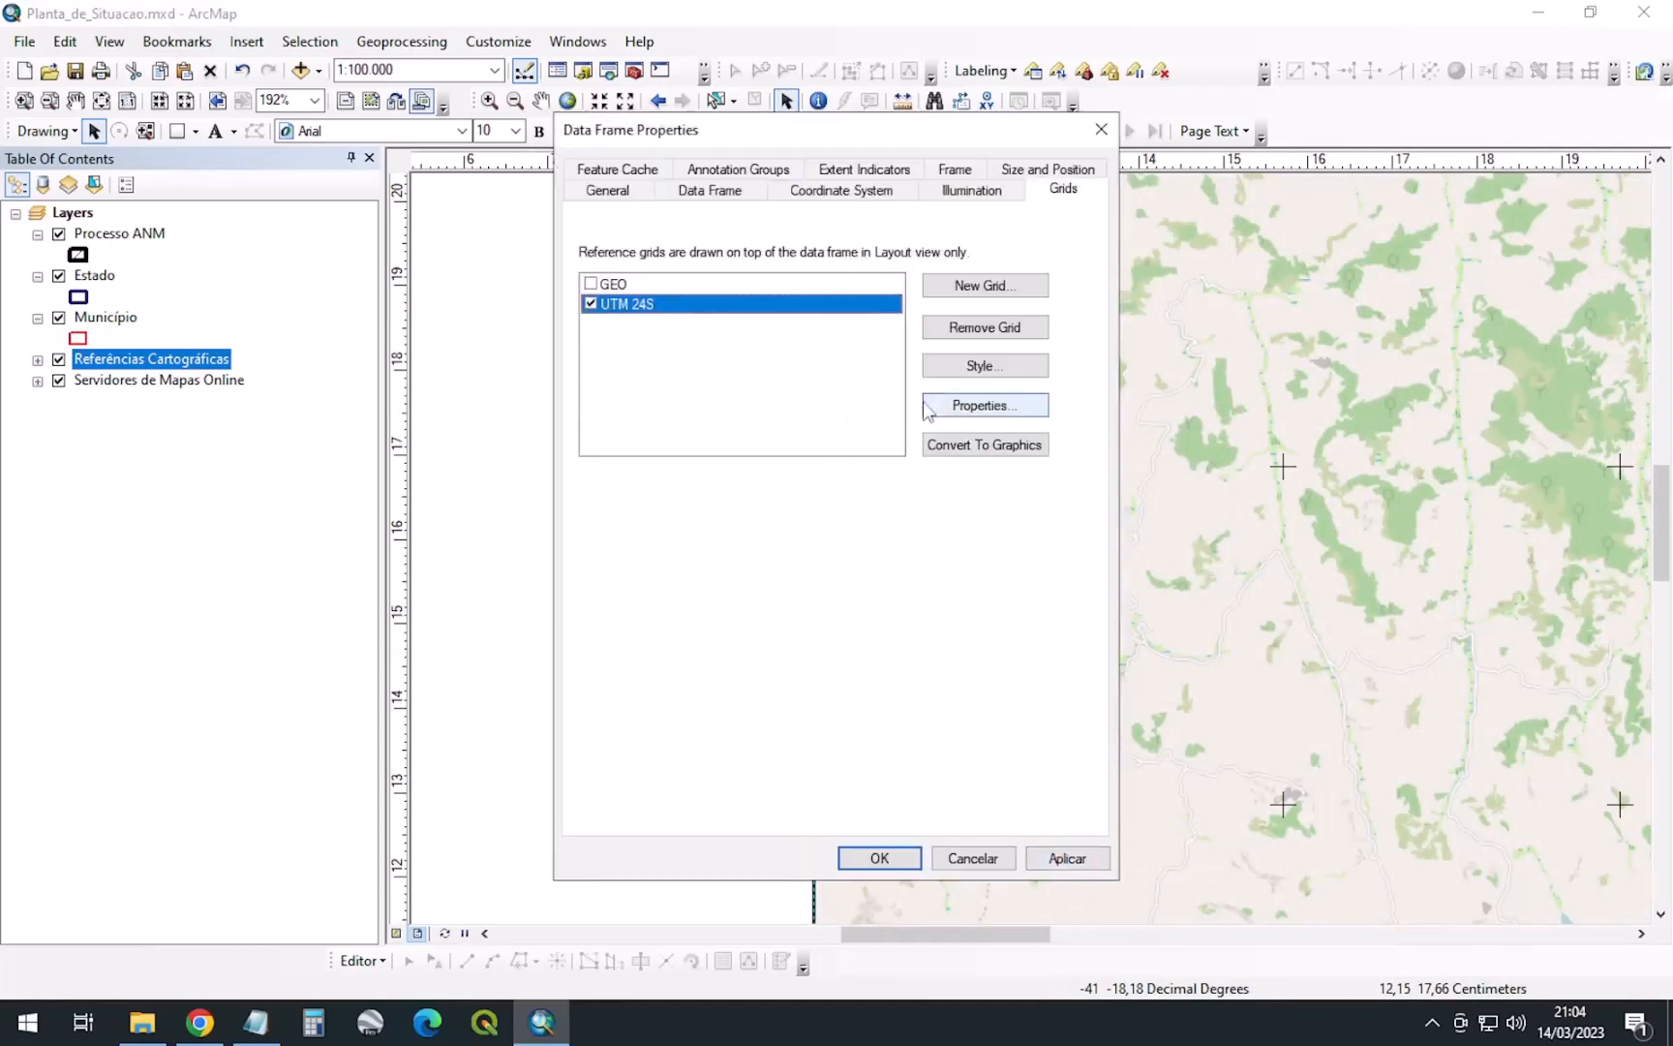
pyautogui.click(981, 407)
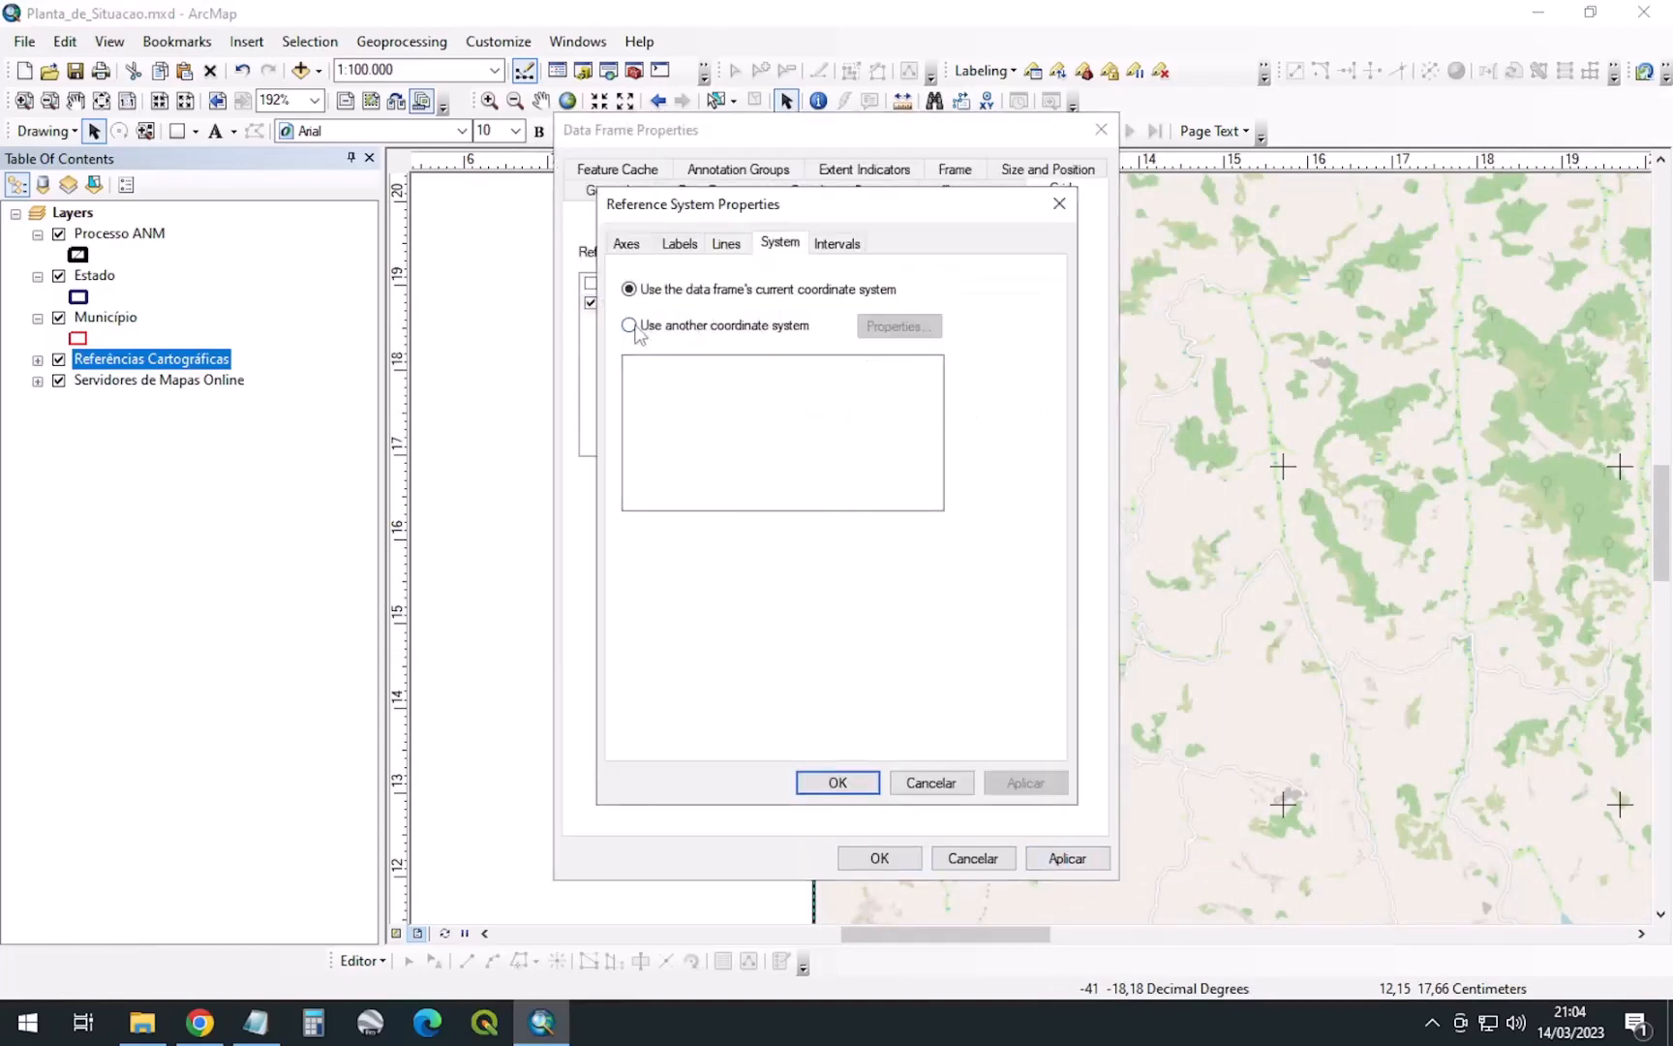
pyautogui.click(836, 245)
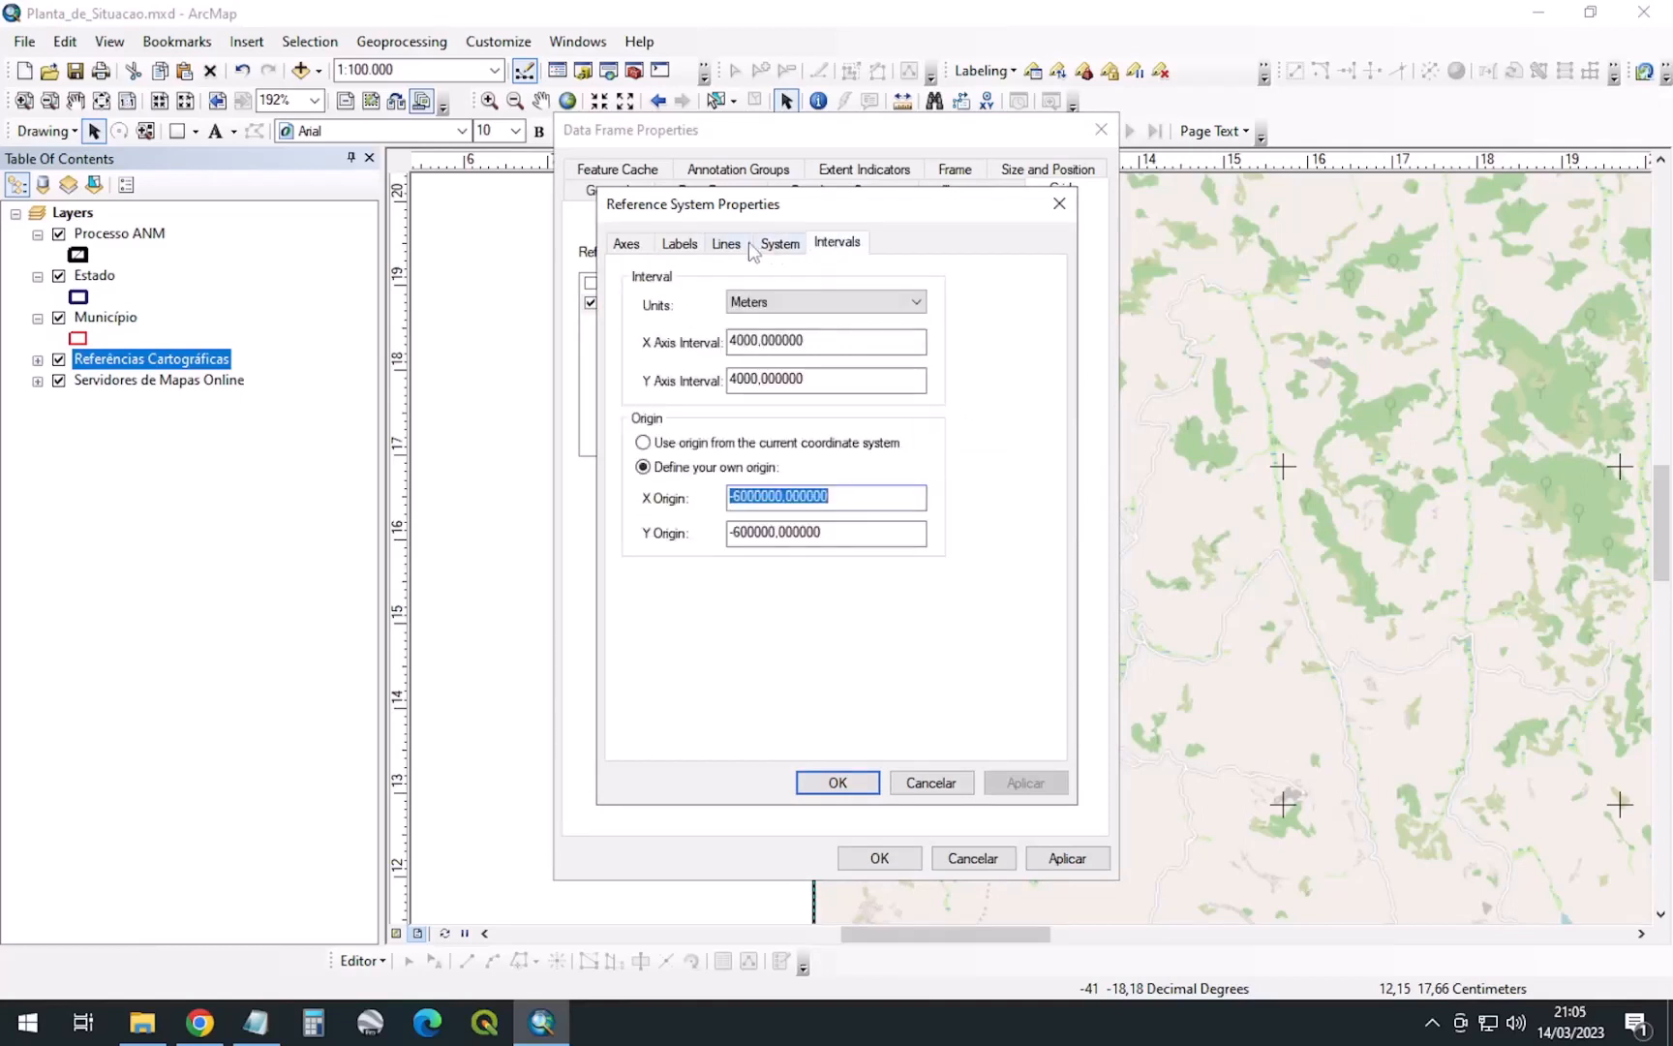
pyautogui.click(679, 243)
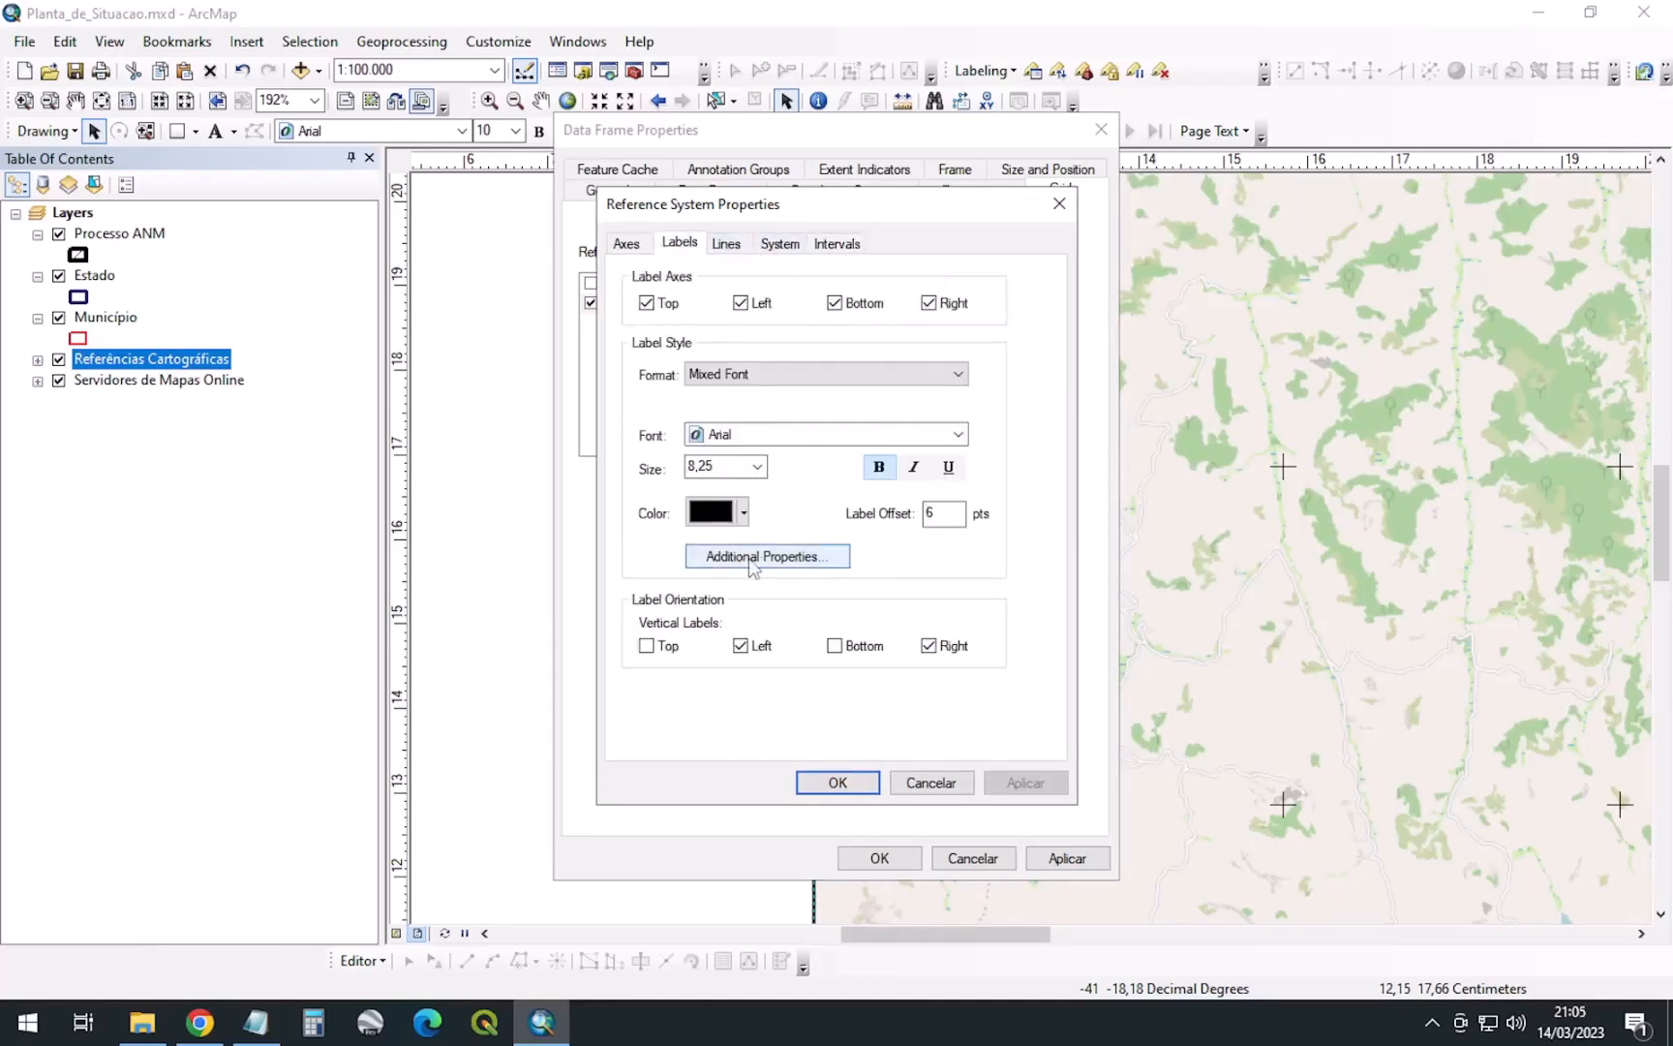
pyautogui.click(758, 560)
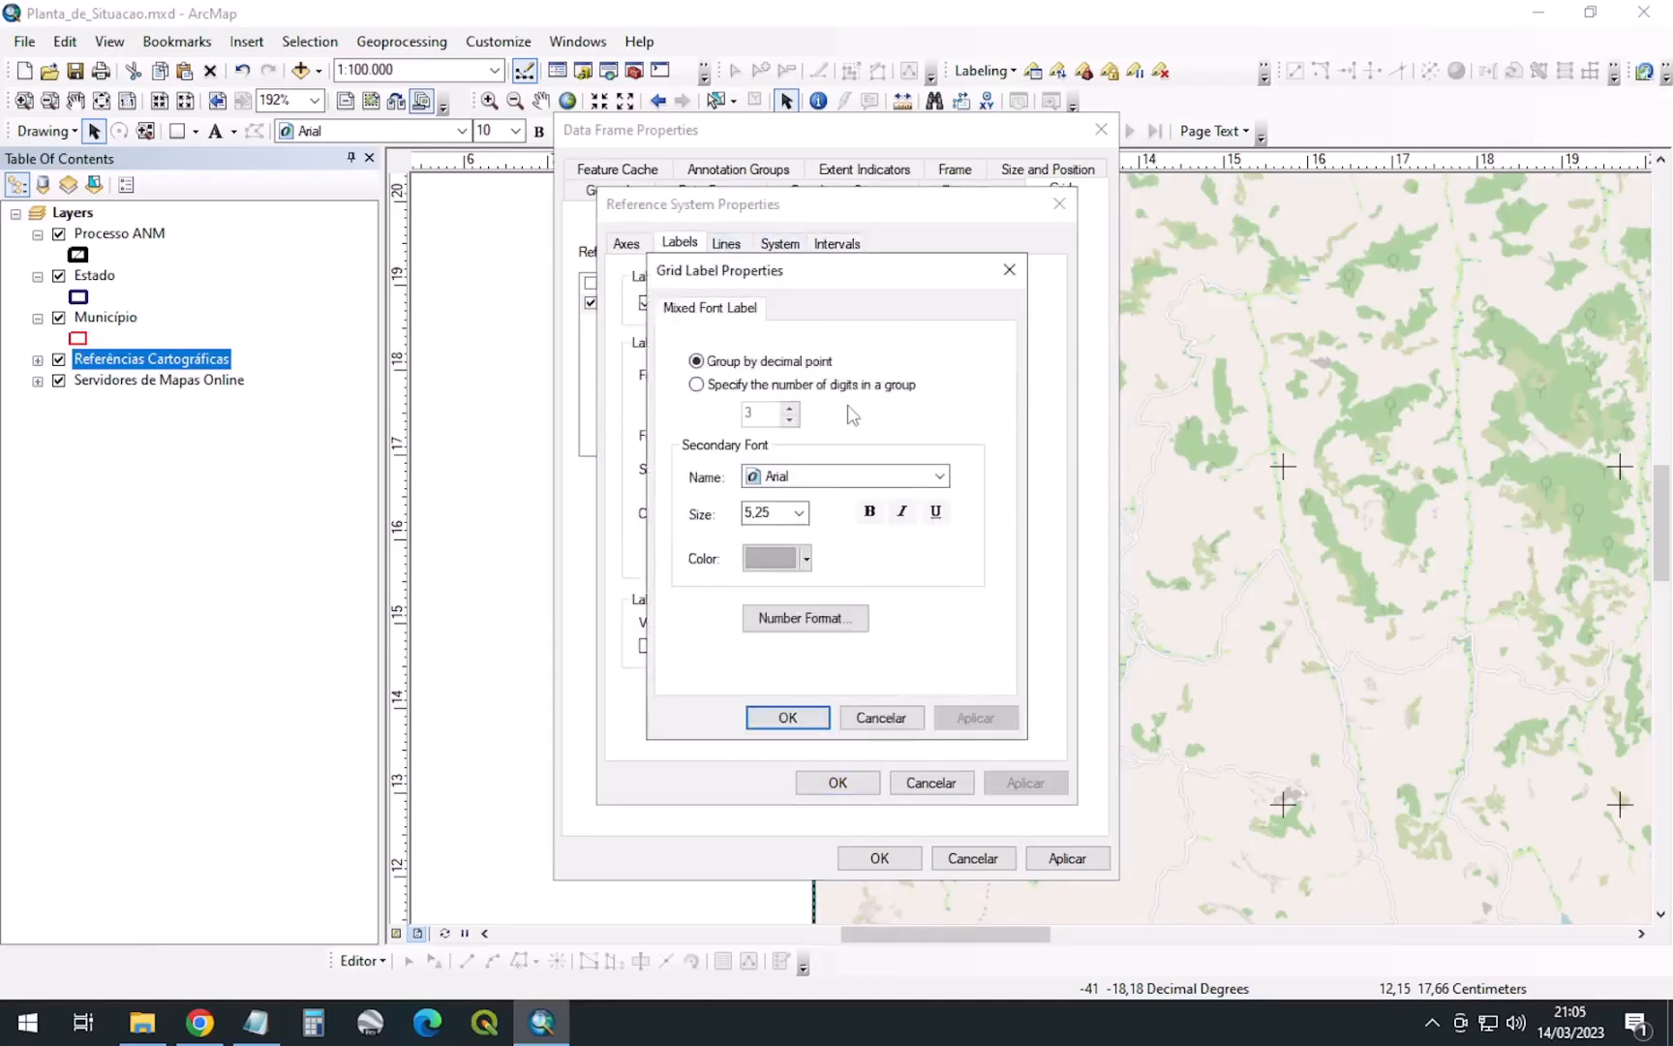
pyautogui.click(775, 618)
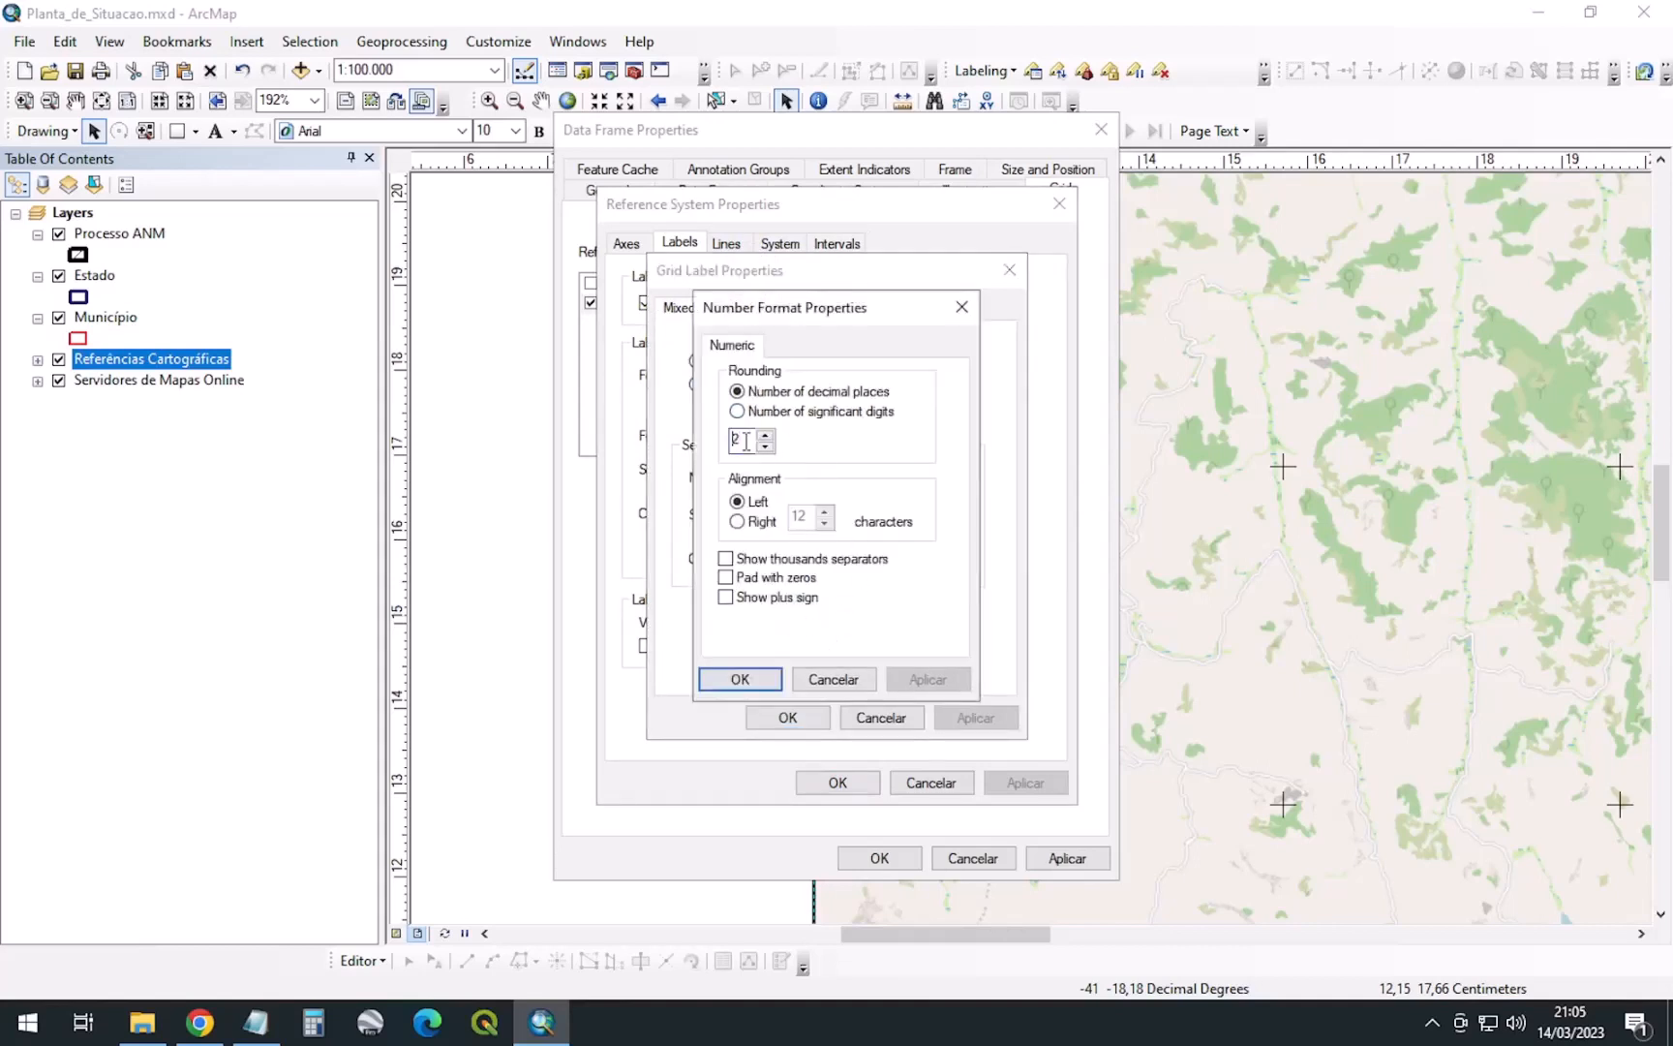
pyautogui.click(740, 679)
pyautogui.click(787, 717)
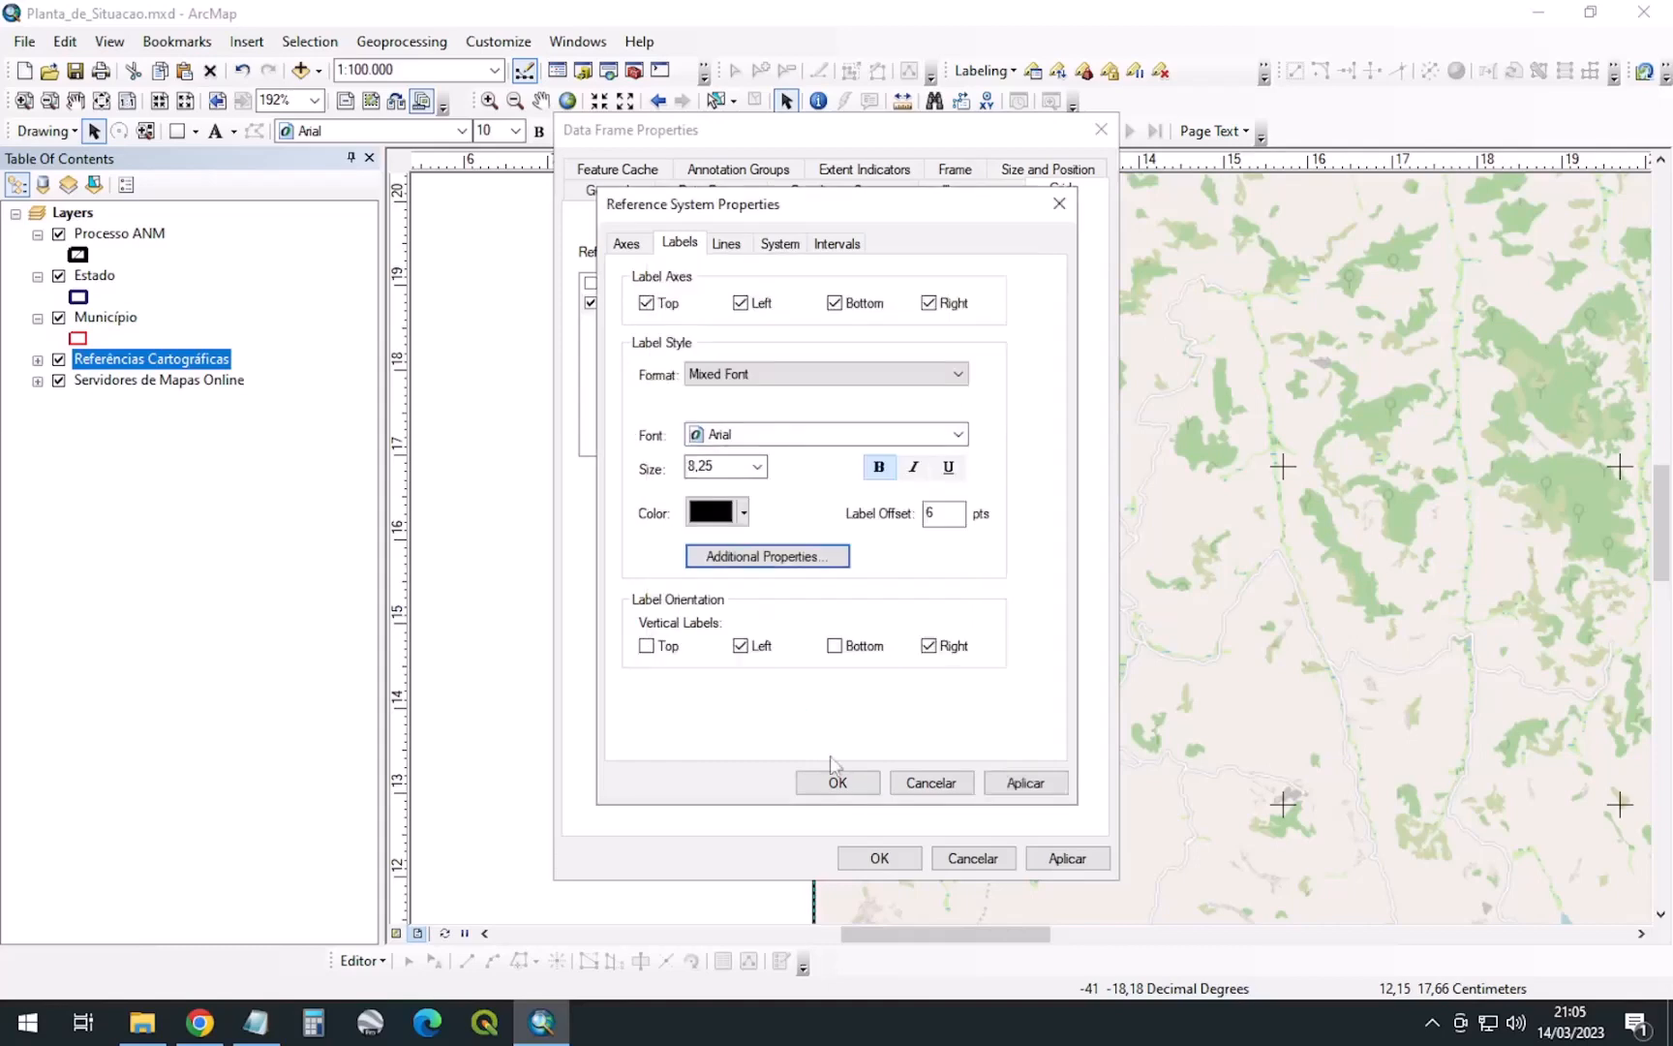
pyautogui.click(837, 782)
pyautogui.click(881, 856)
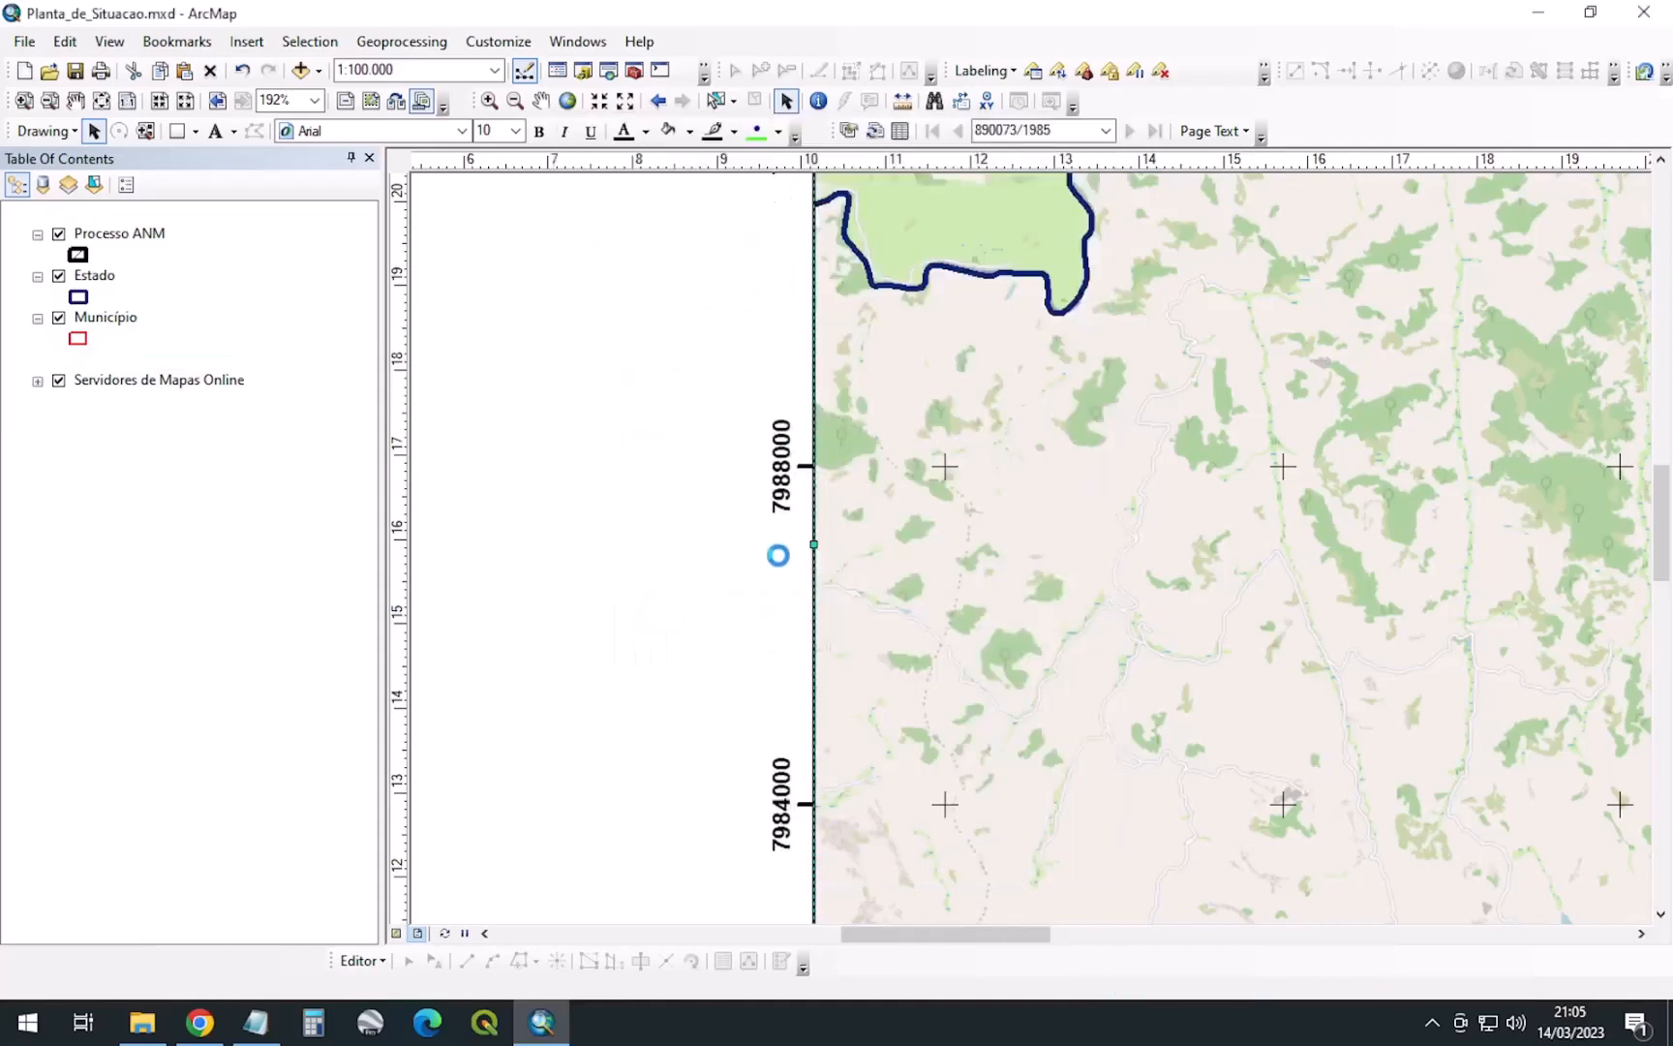
# Zoom out to show the whole layout page with the gridded map
pyautogui.scroll(5, 871, 458)
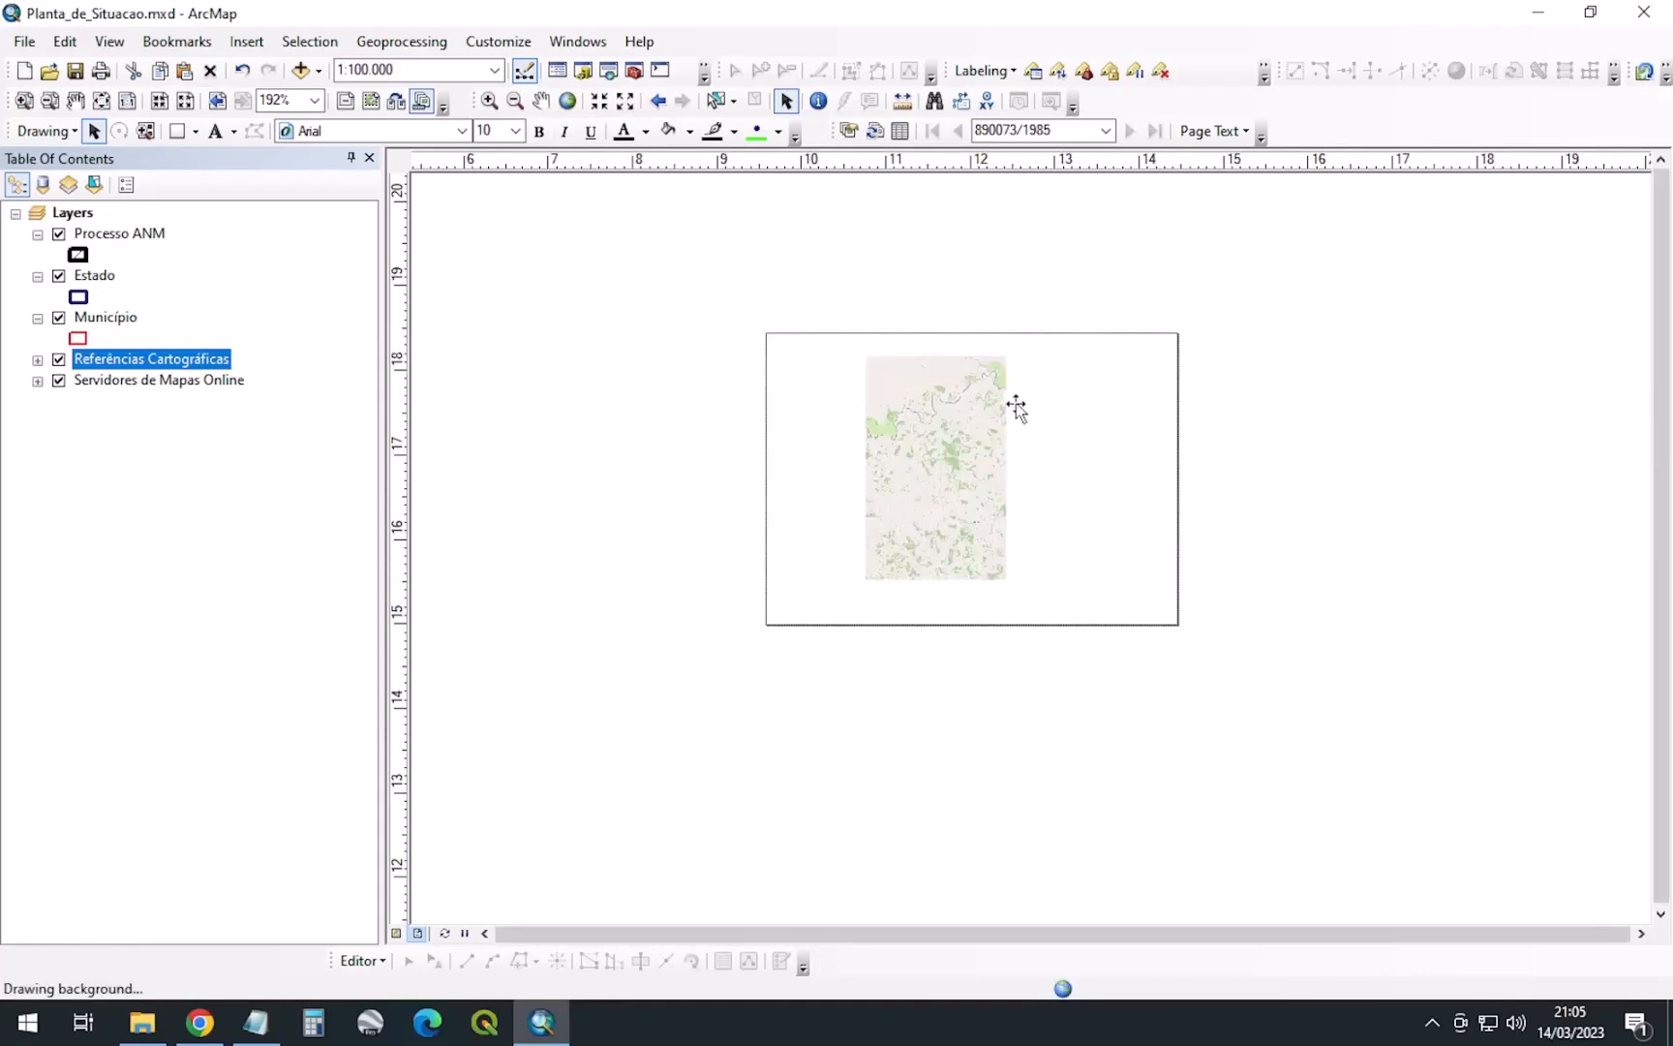
pyautogui.scroll(2, 1027, 417)
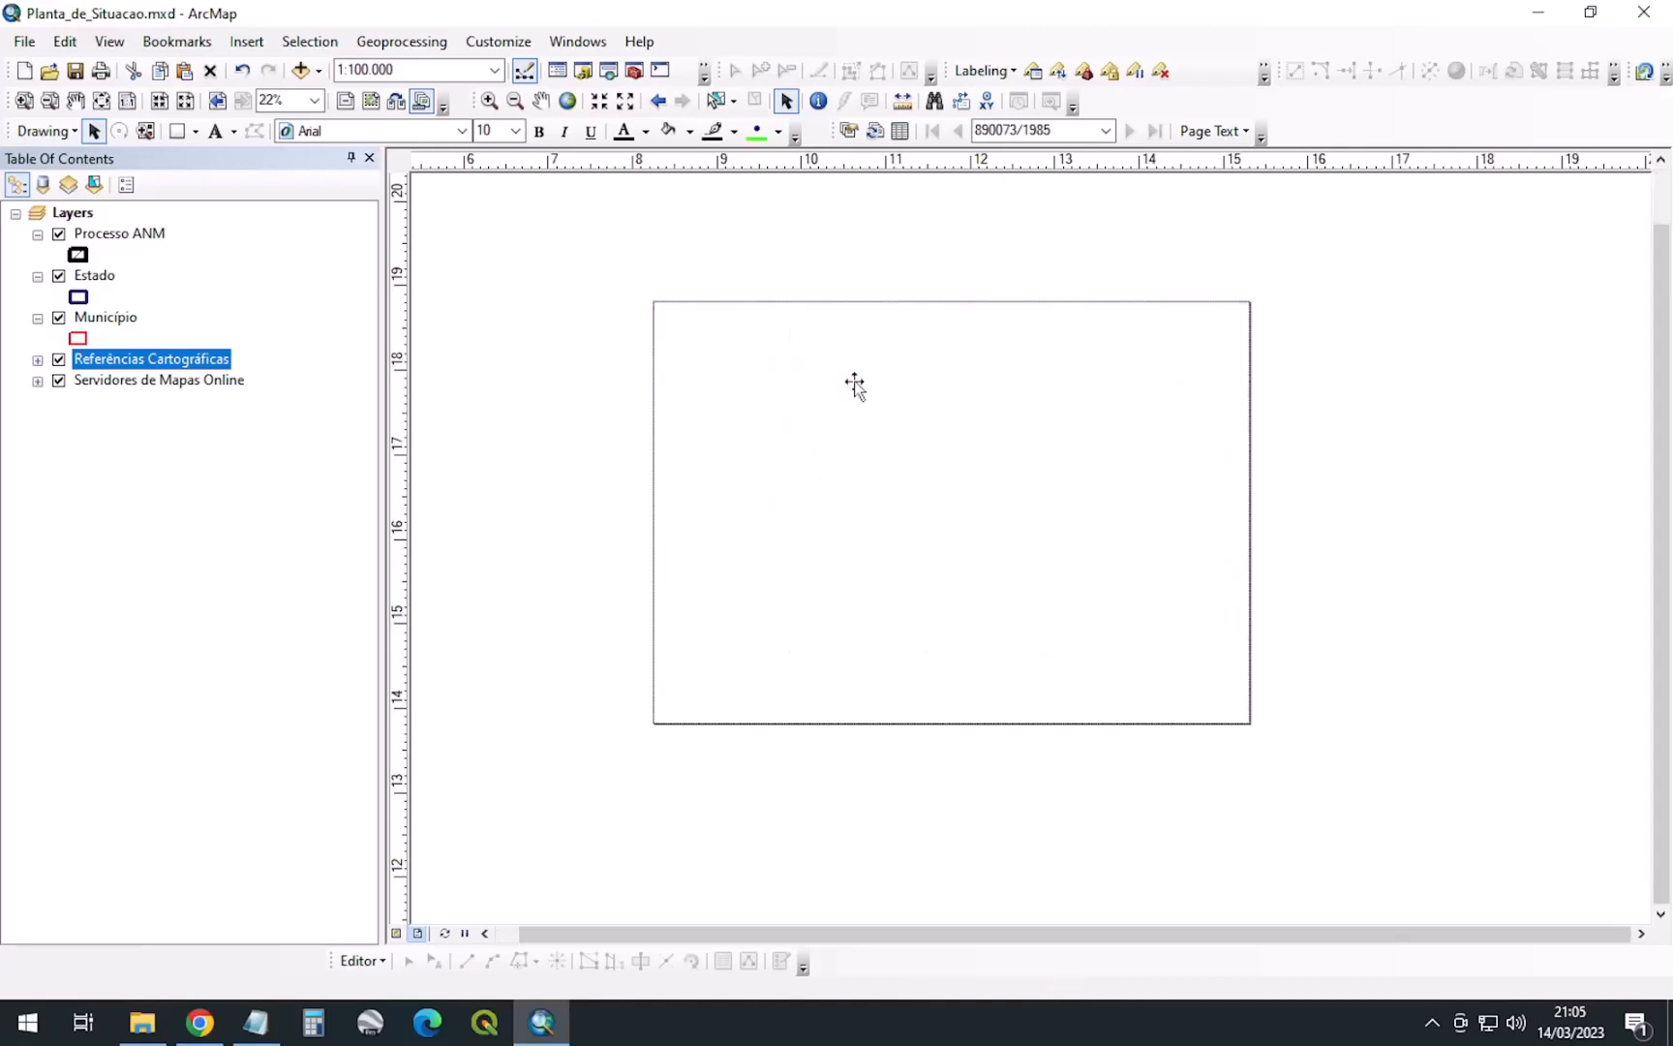
# Insert the 'PLANTA DE SITUAÇÃO' title, place it at the map frame's top, and set it to Arial Black
pyautogui.click(247, 42)
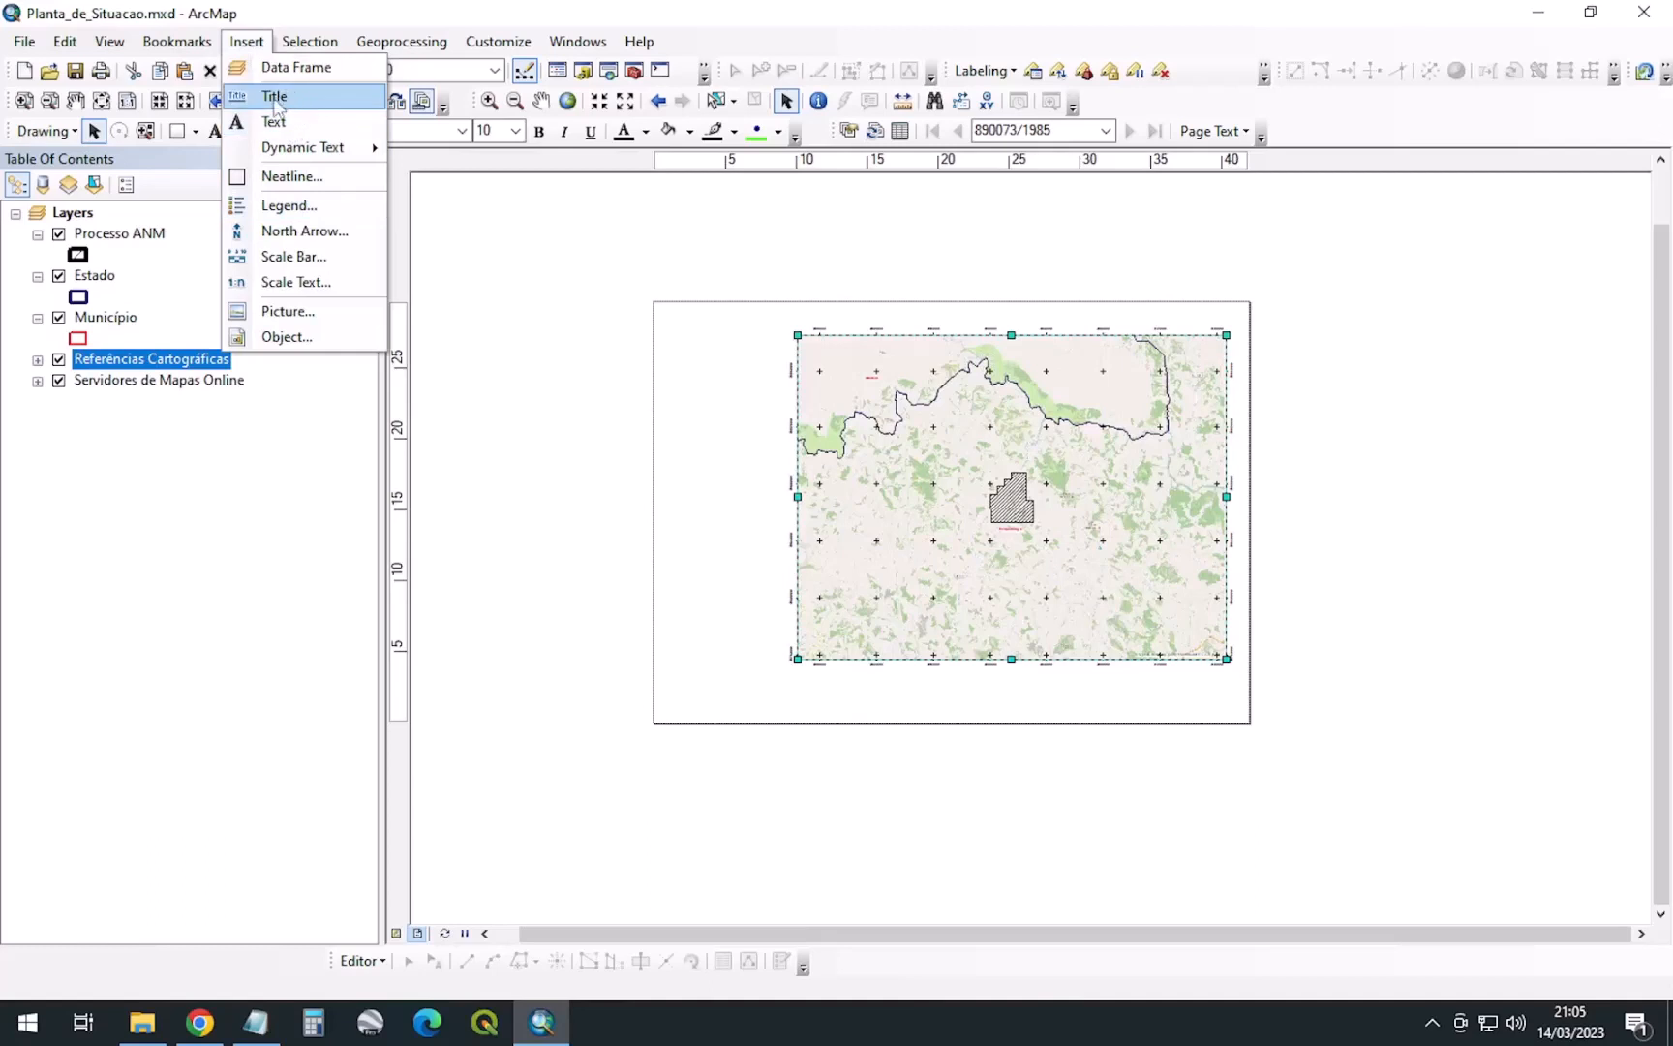
pyautogui.click(322, 102)
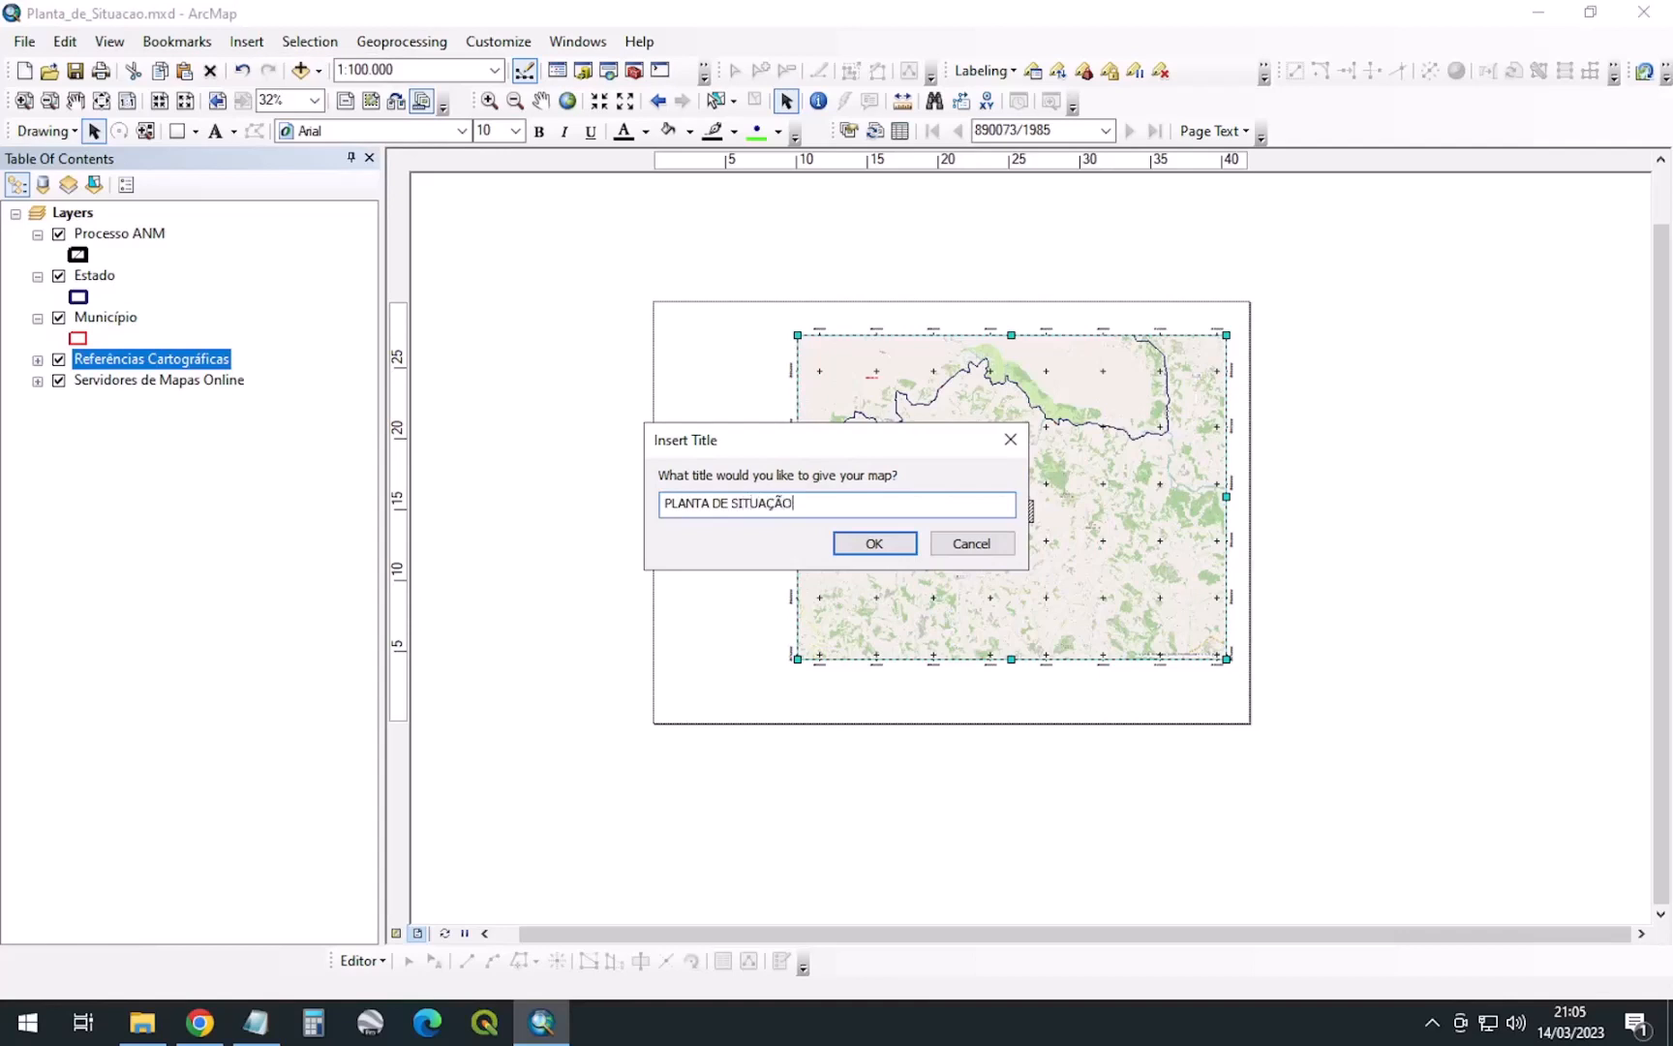
pyautogui.press('Return')
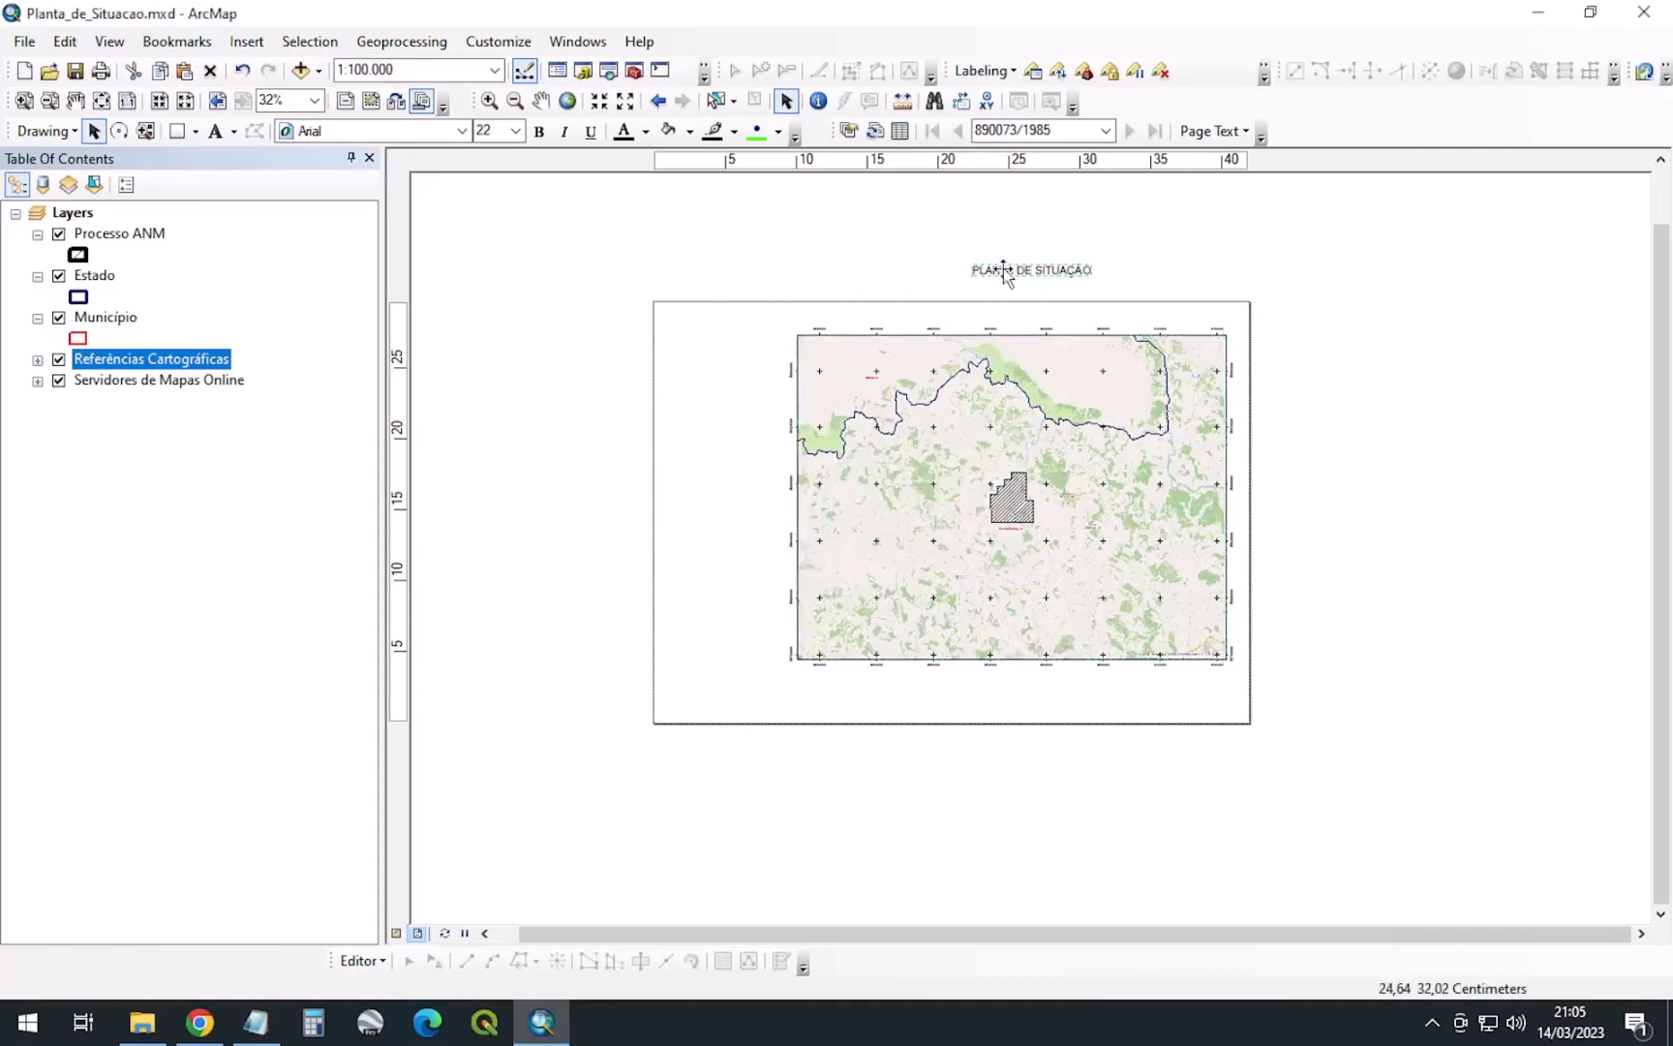
pyautogui.scroll(1, 1003, 269)
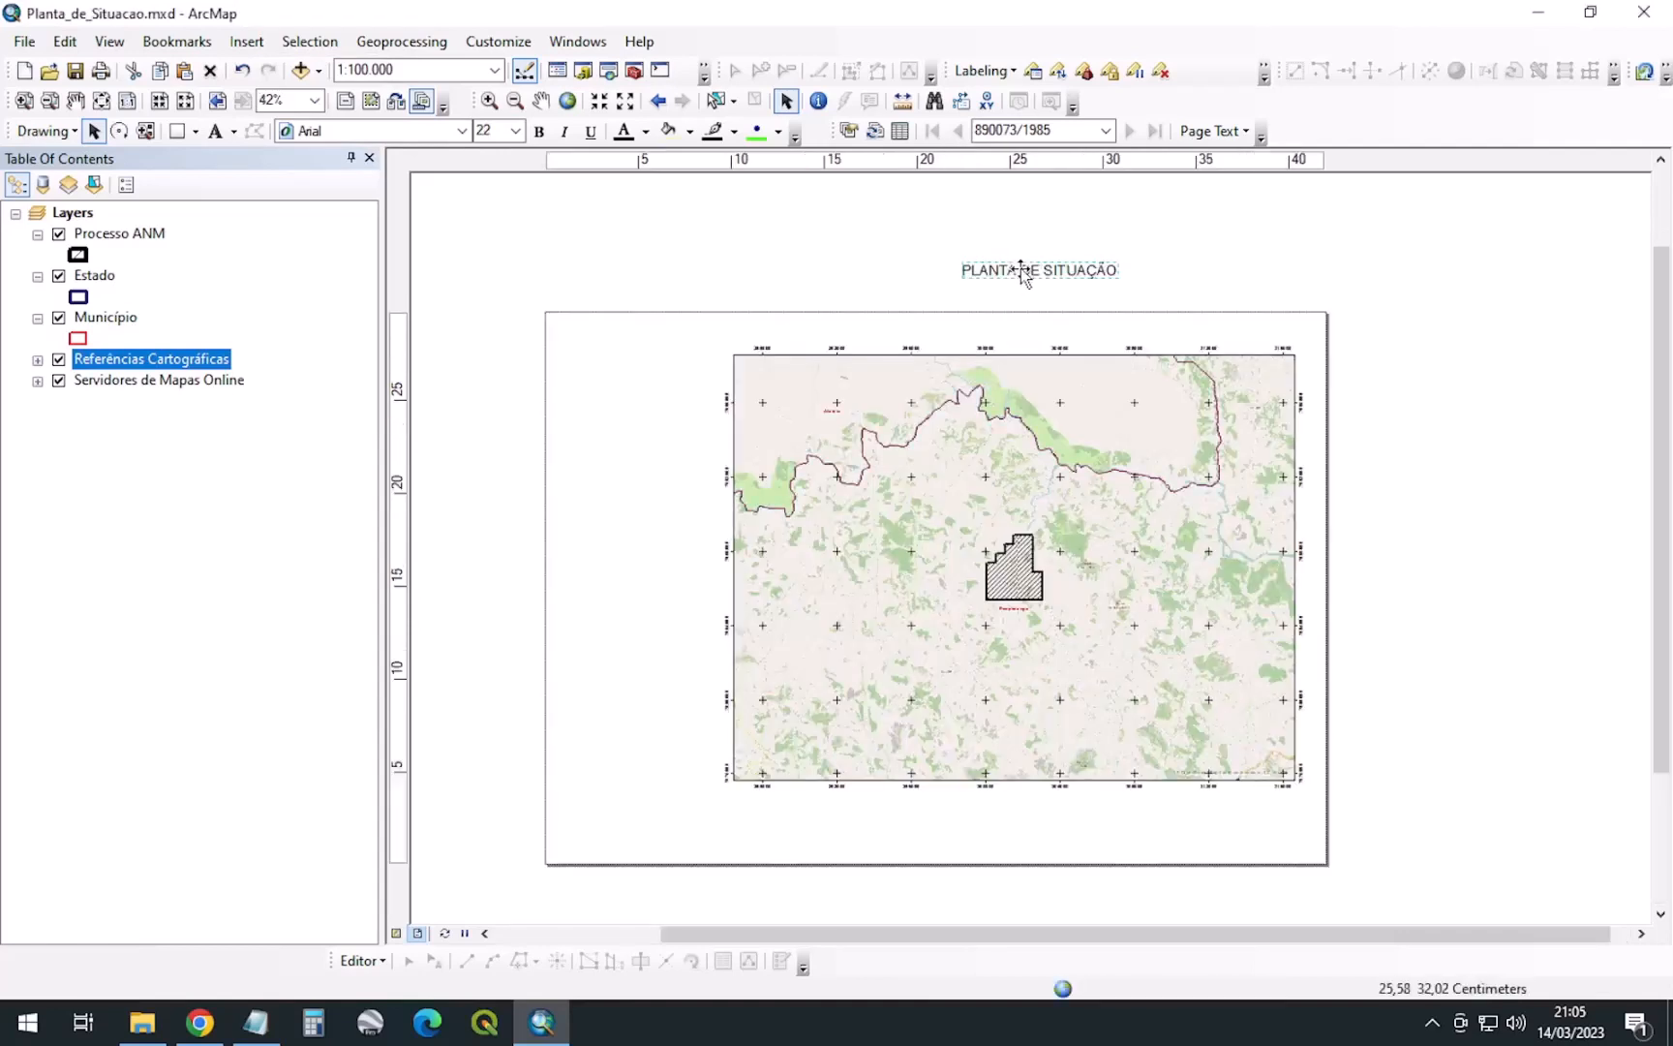
pyautogui.moveTo(1022, 273); pyautogui.dragTo(887, 333)
pyautogui.click(462, 130)
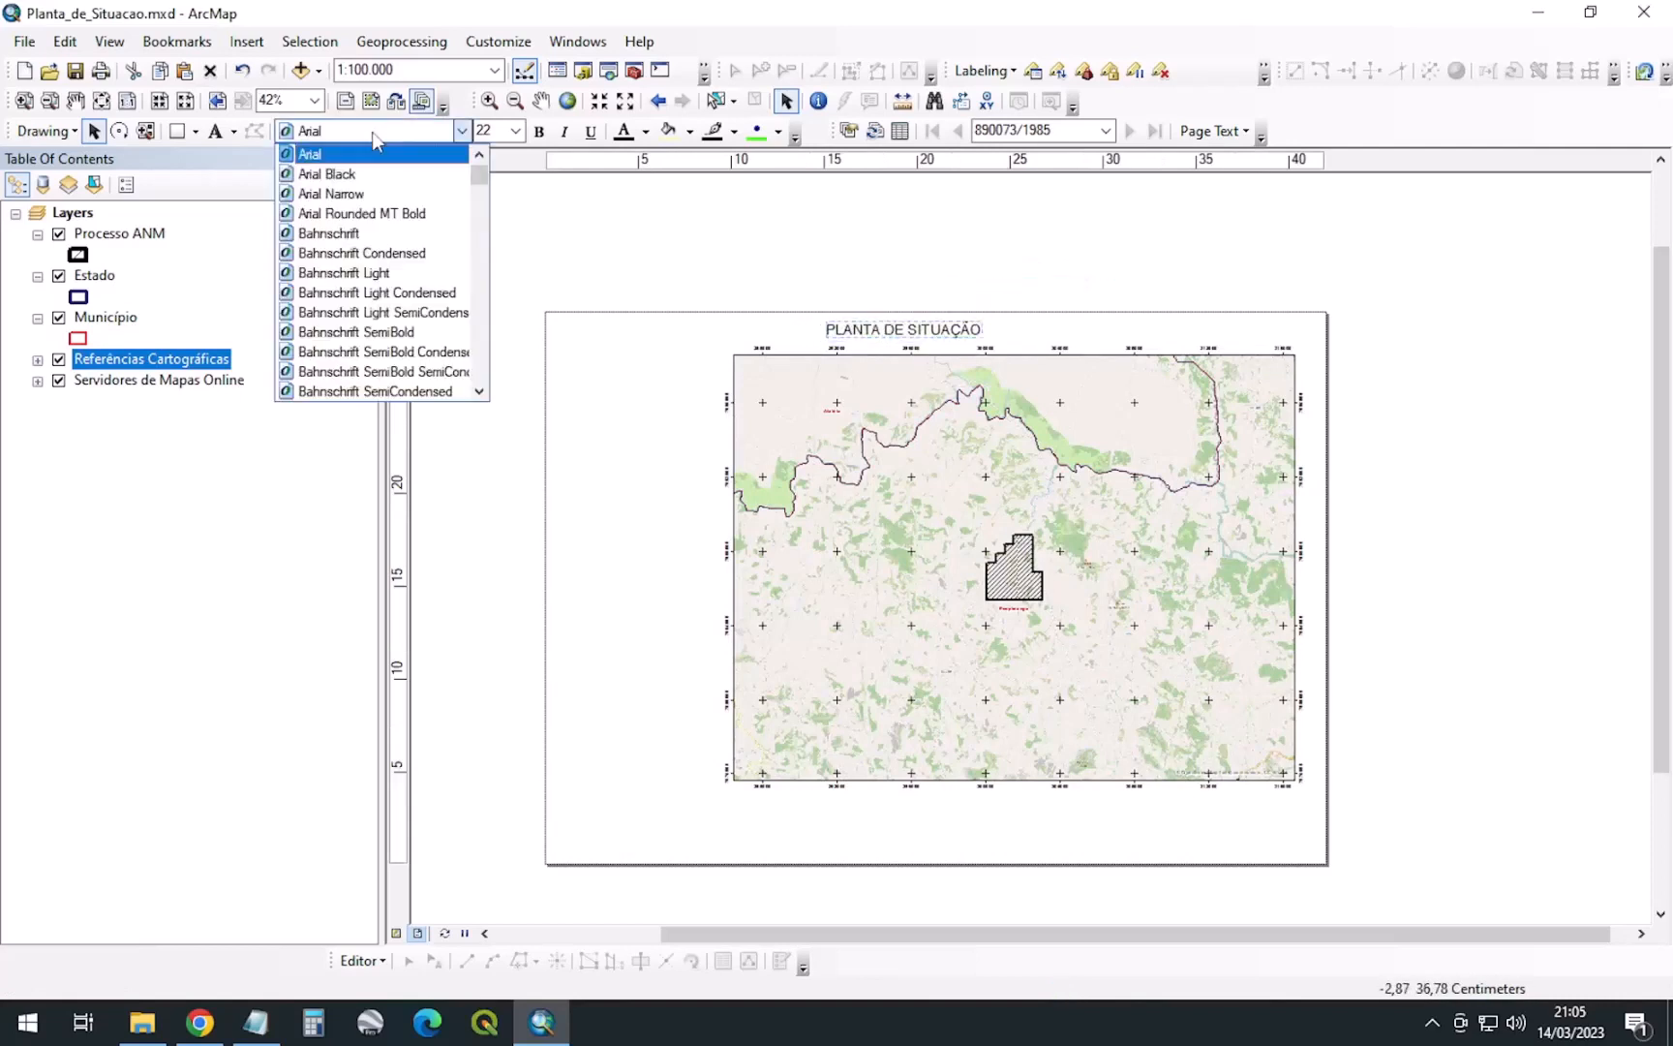
pyautogui.click(329, 173)
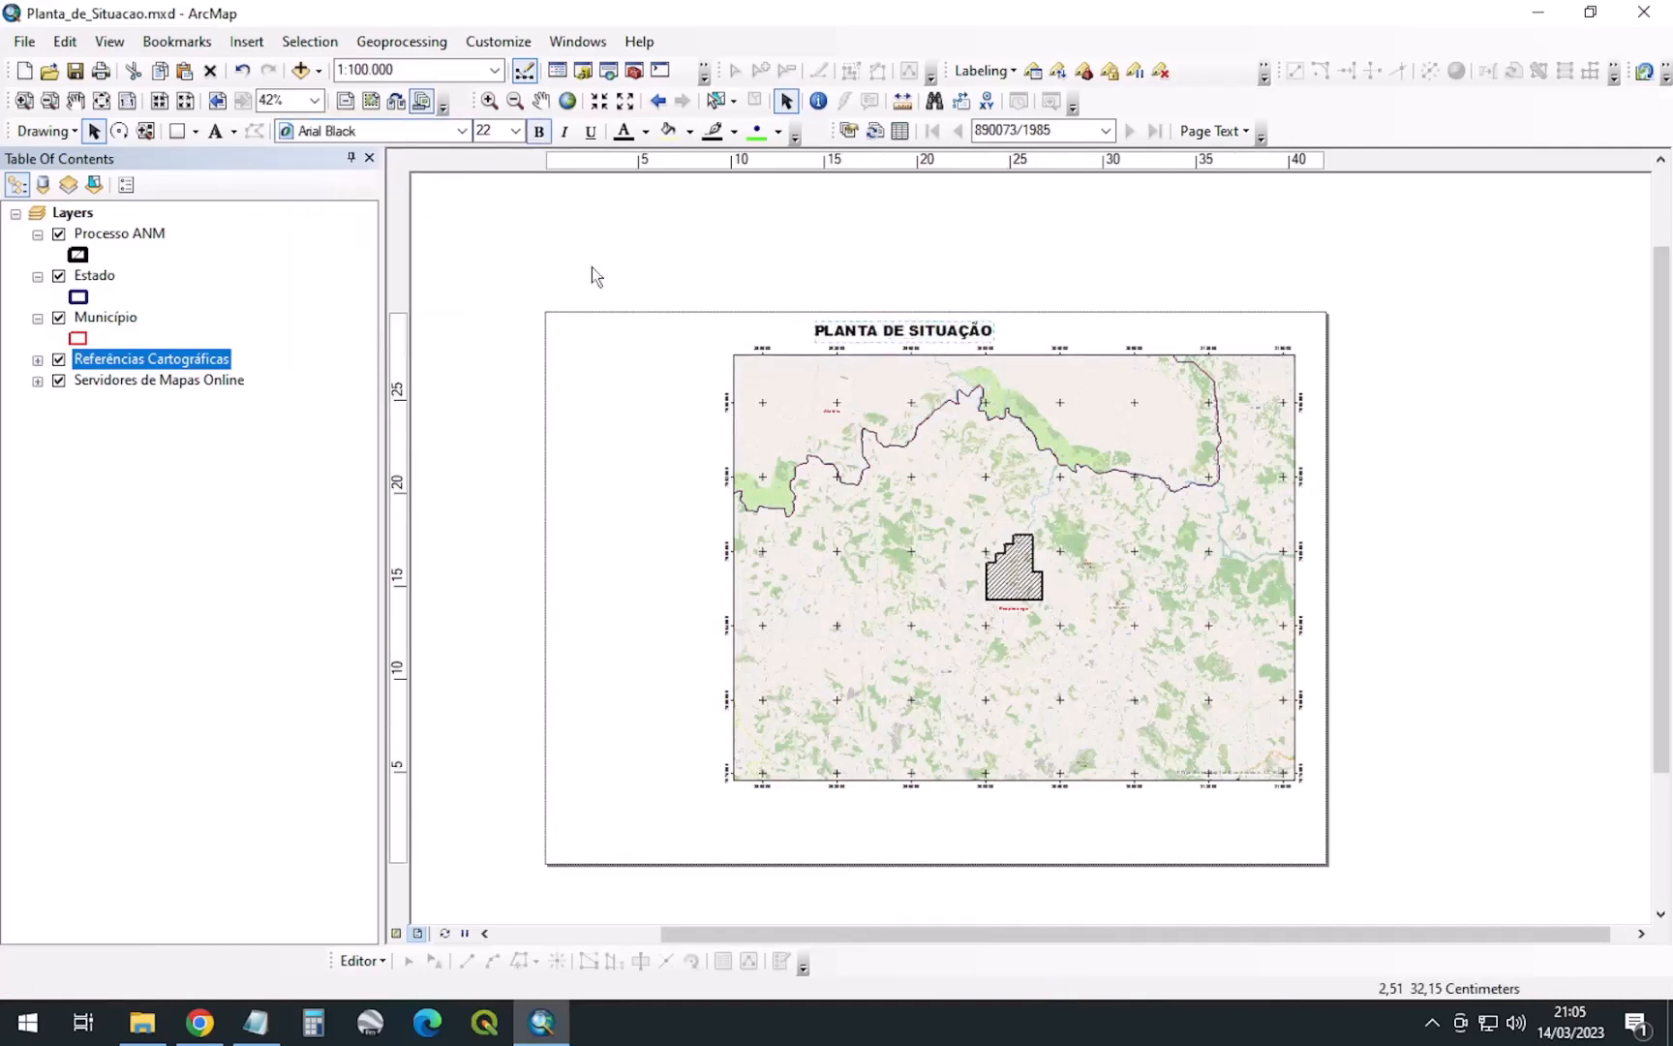
pyautogui.click(998, 257)
pyautogui.click(246, 41)
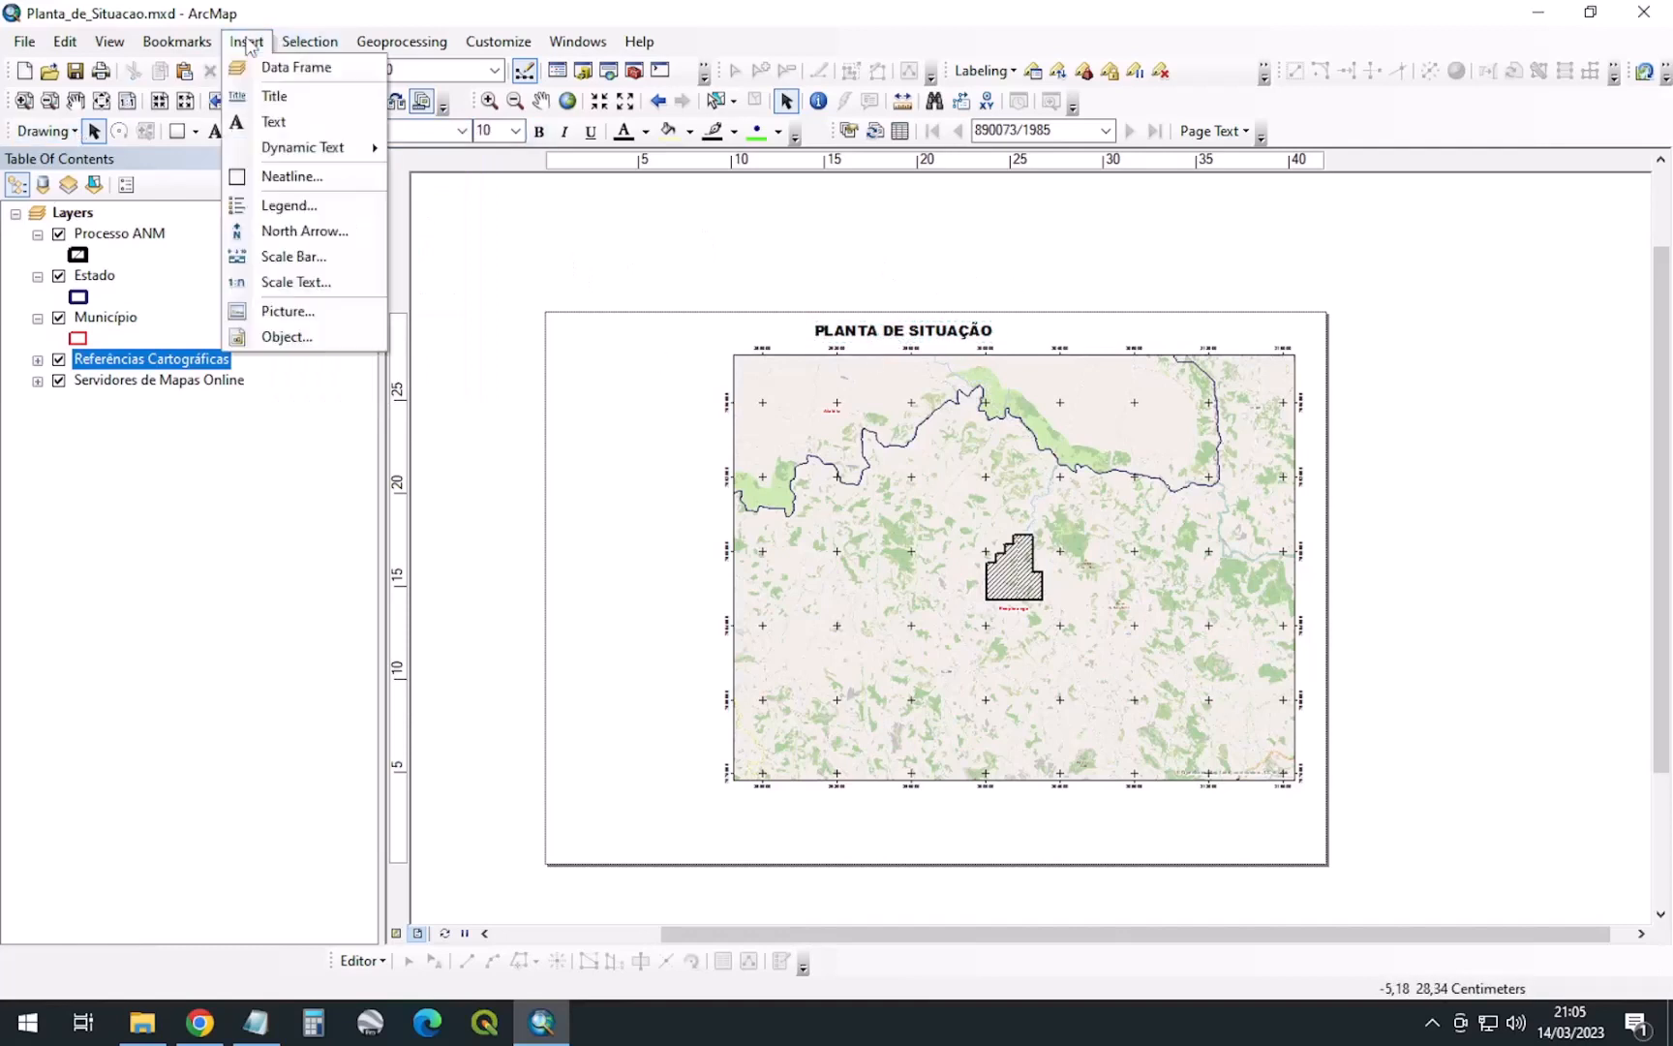
# Begin inserting a picture and browse to DADOS\legenda, selecting LEGENDA_RETRATO.tif
pyautogui.click(290, 310)
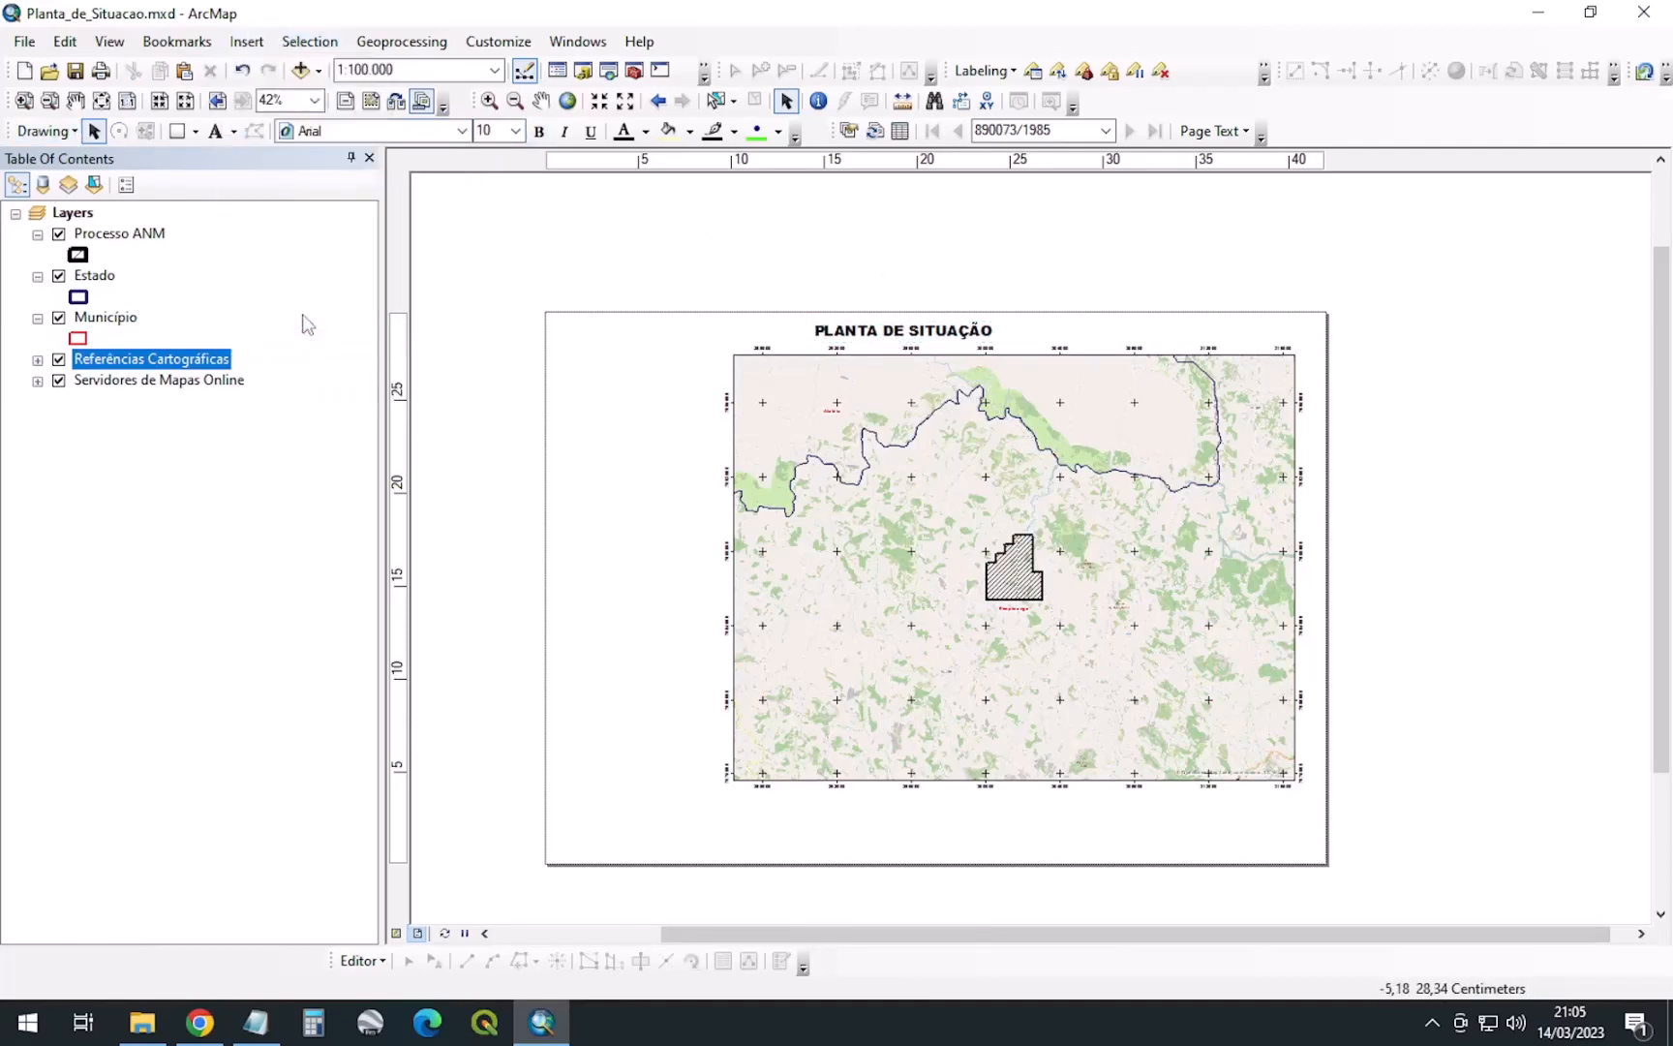
pyautogui.click(852, 287)
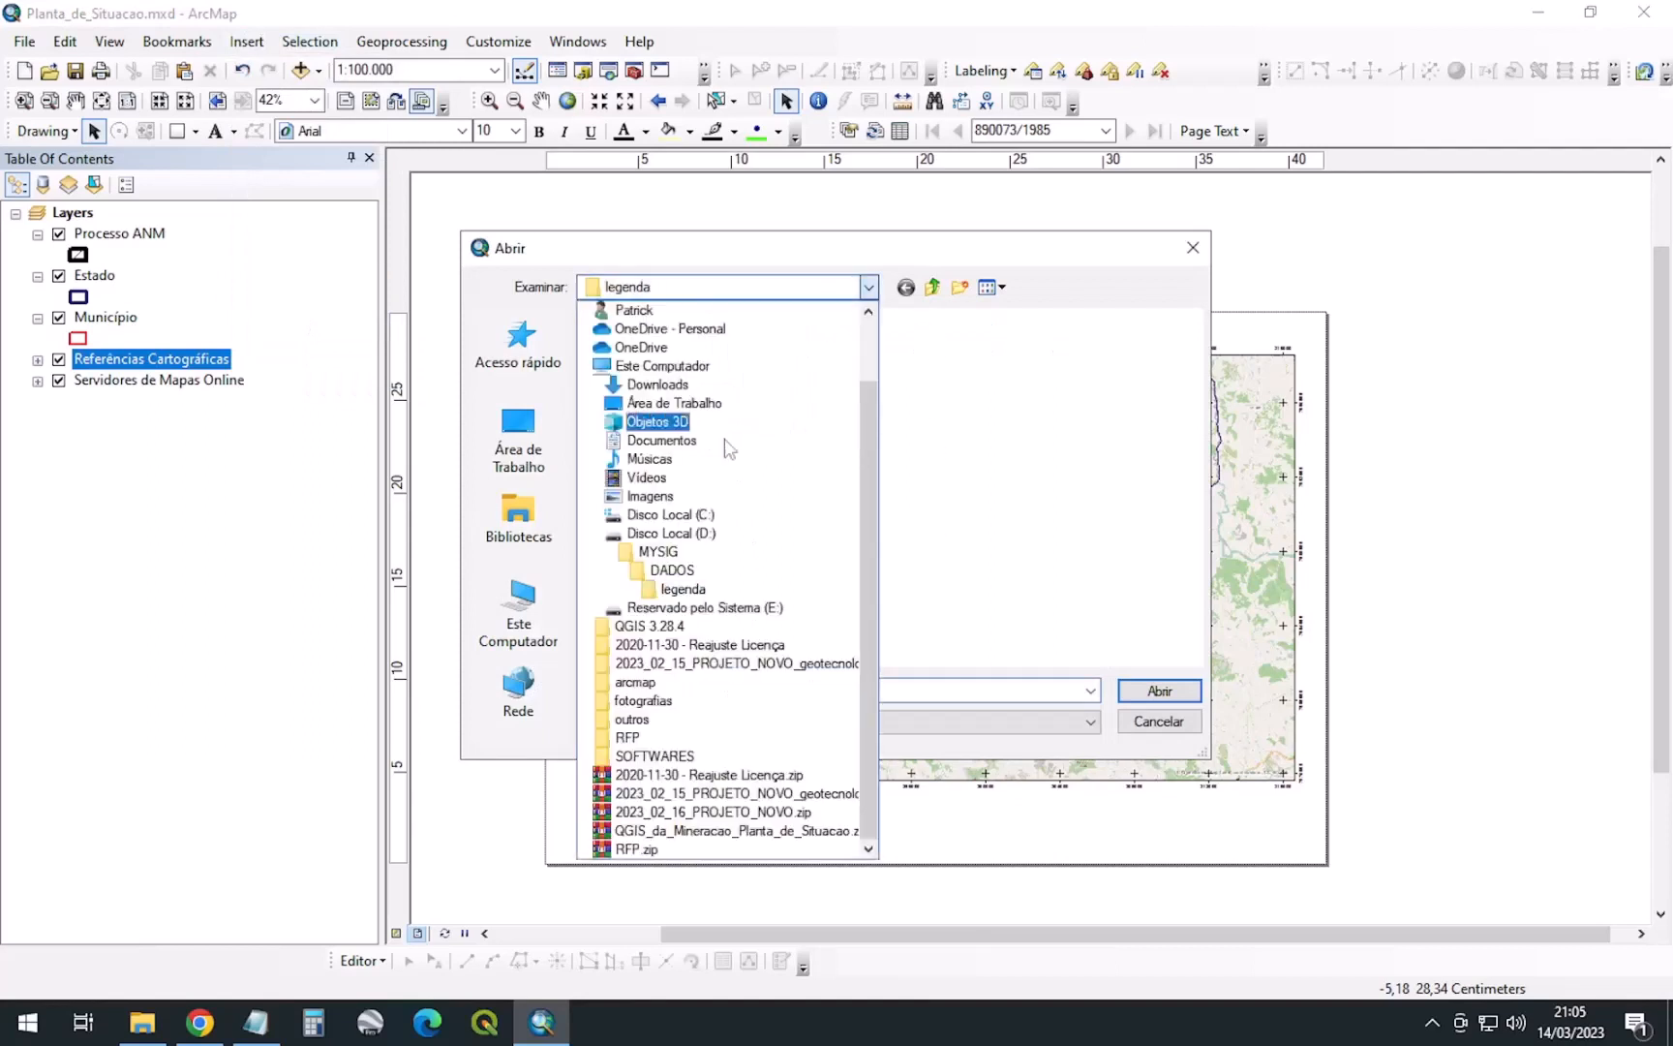
pyautogui.click(677, 591)
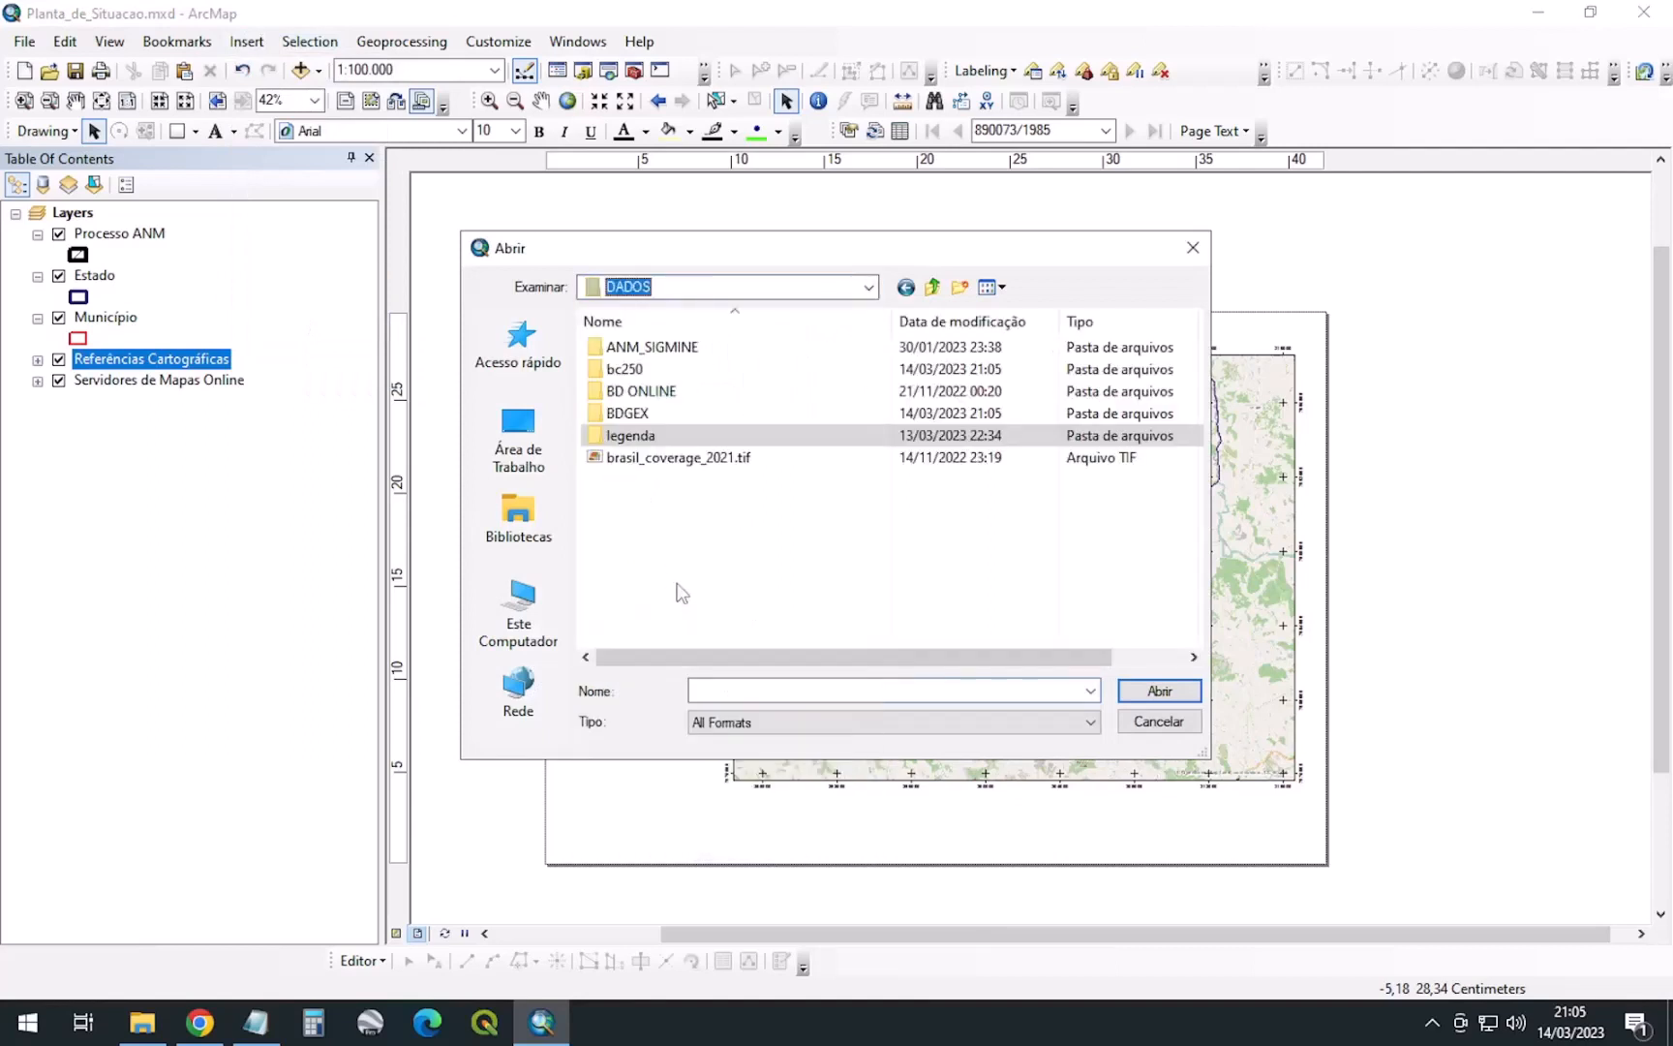
pyautogui.doubleClick(635, 438)
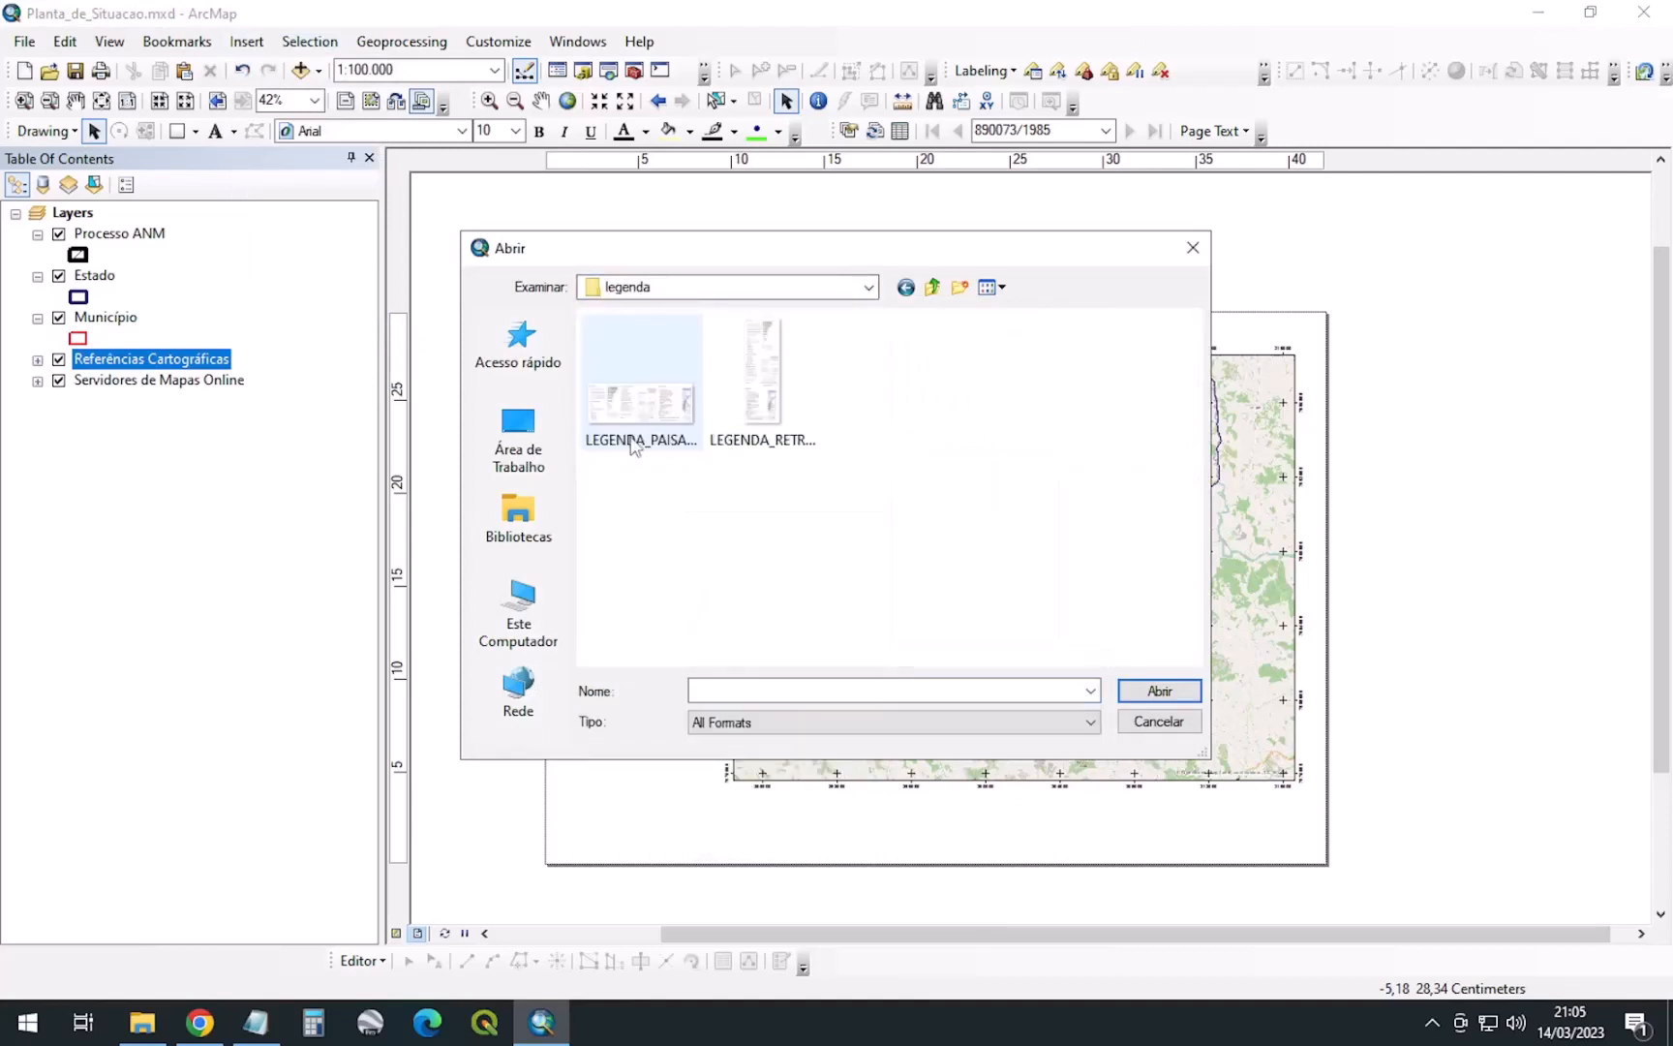
pyautogui.click(766, 409)
# Preview LEGENDA_RETRATO.tif in the photo viewer, then close the viewer
pyautogui.rightClick(765, 402)
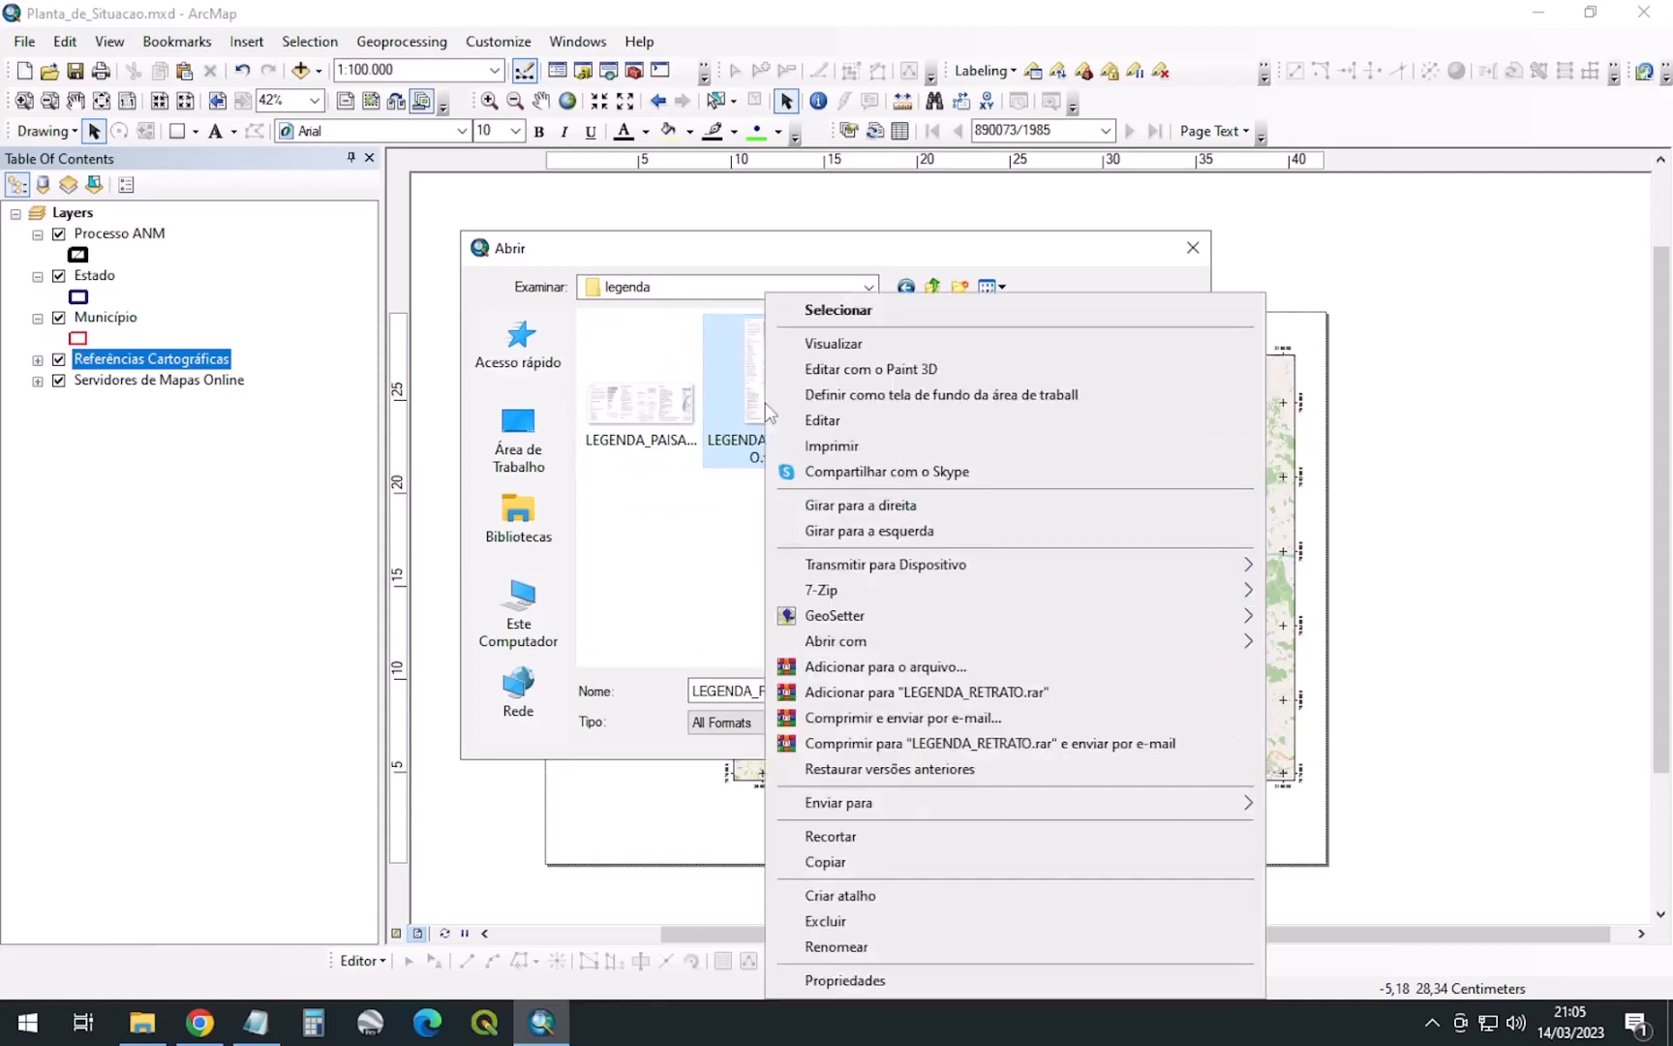
pyautogui.click(842, 343)
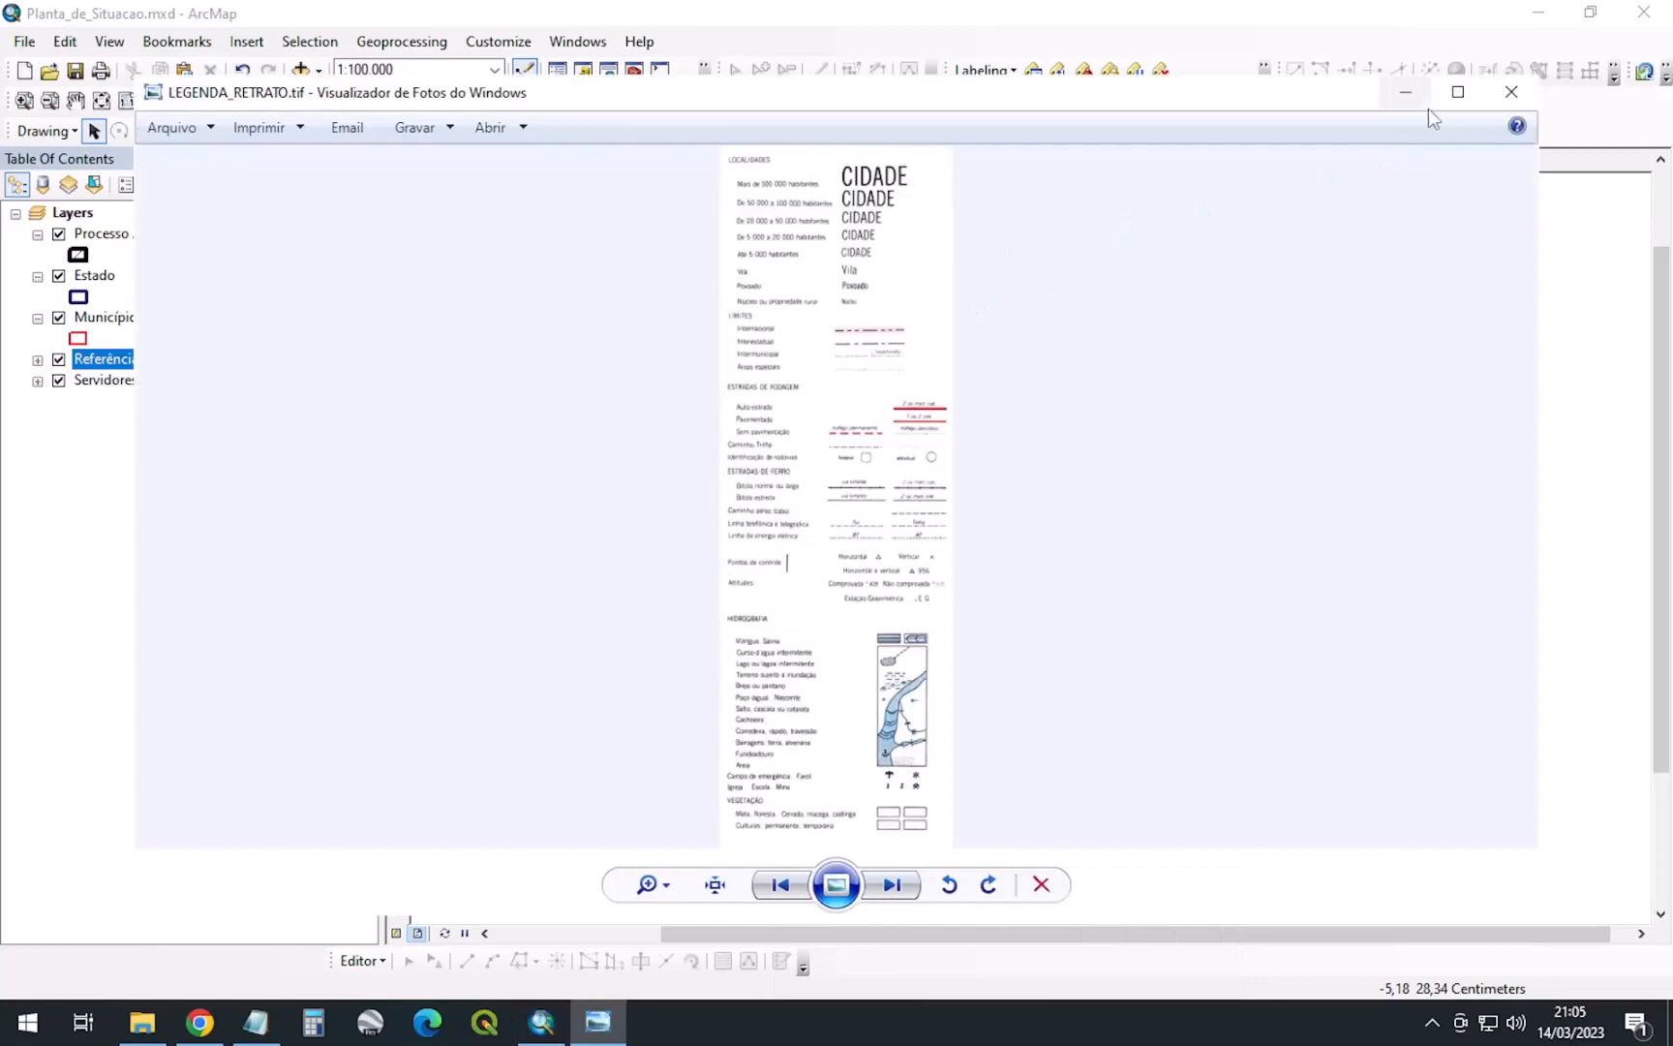
pyautogui.click(1454, 95)
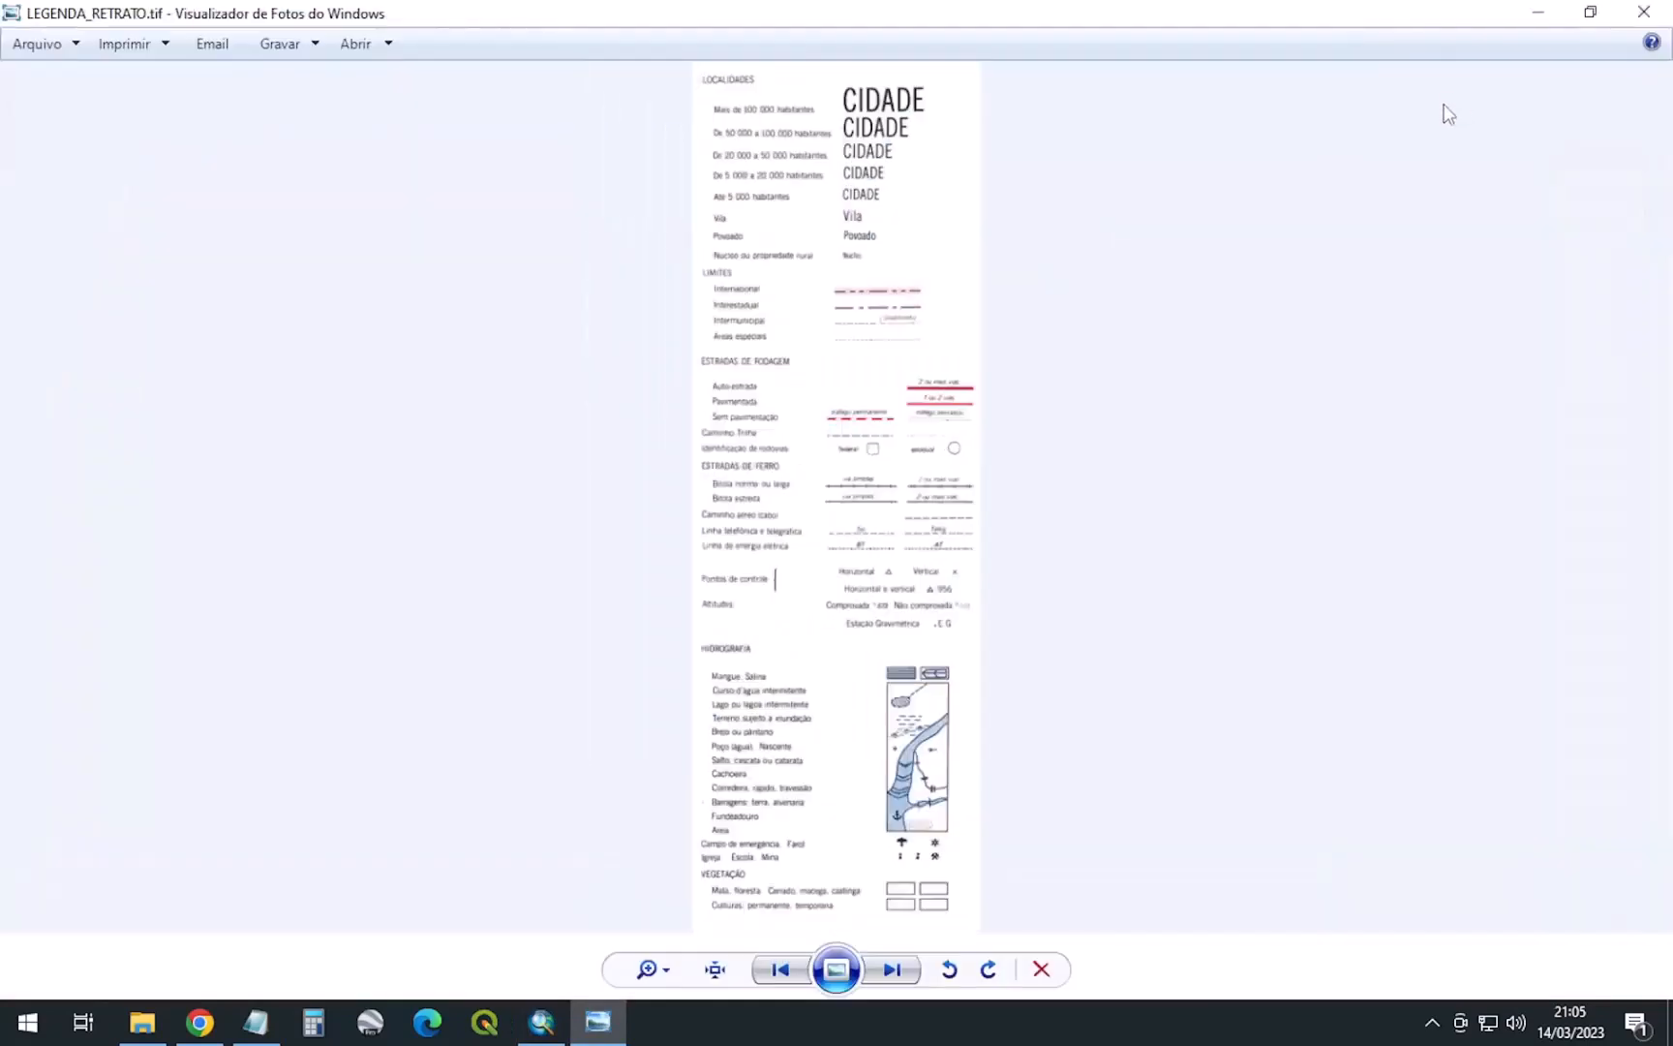
pyautogui.scroll(3, 837, 451)
pyautogui.scroll(-5, 842, 494)
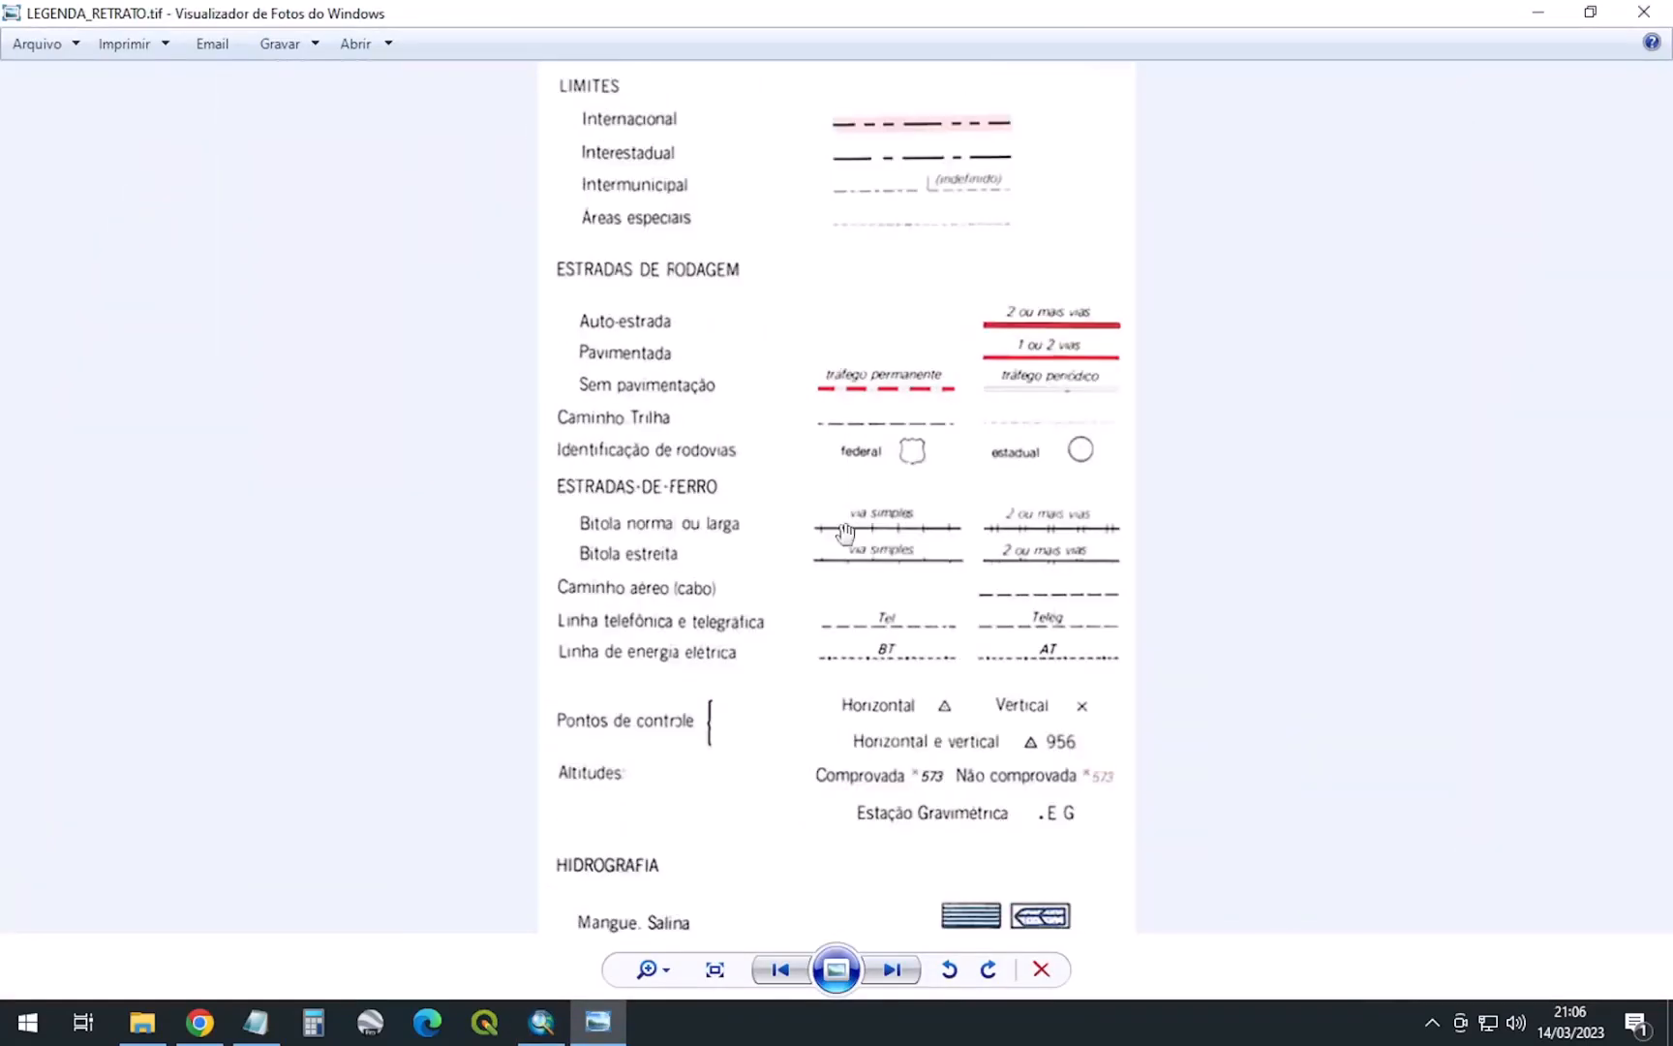
pyautogui.click(1643, 12)
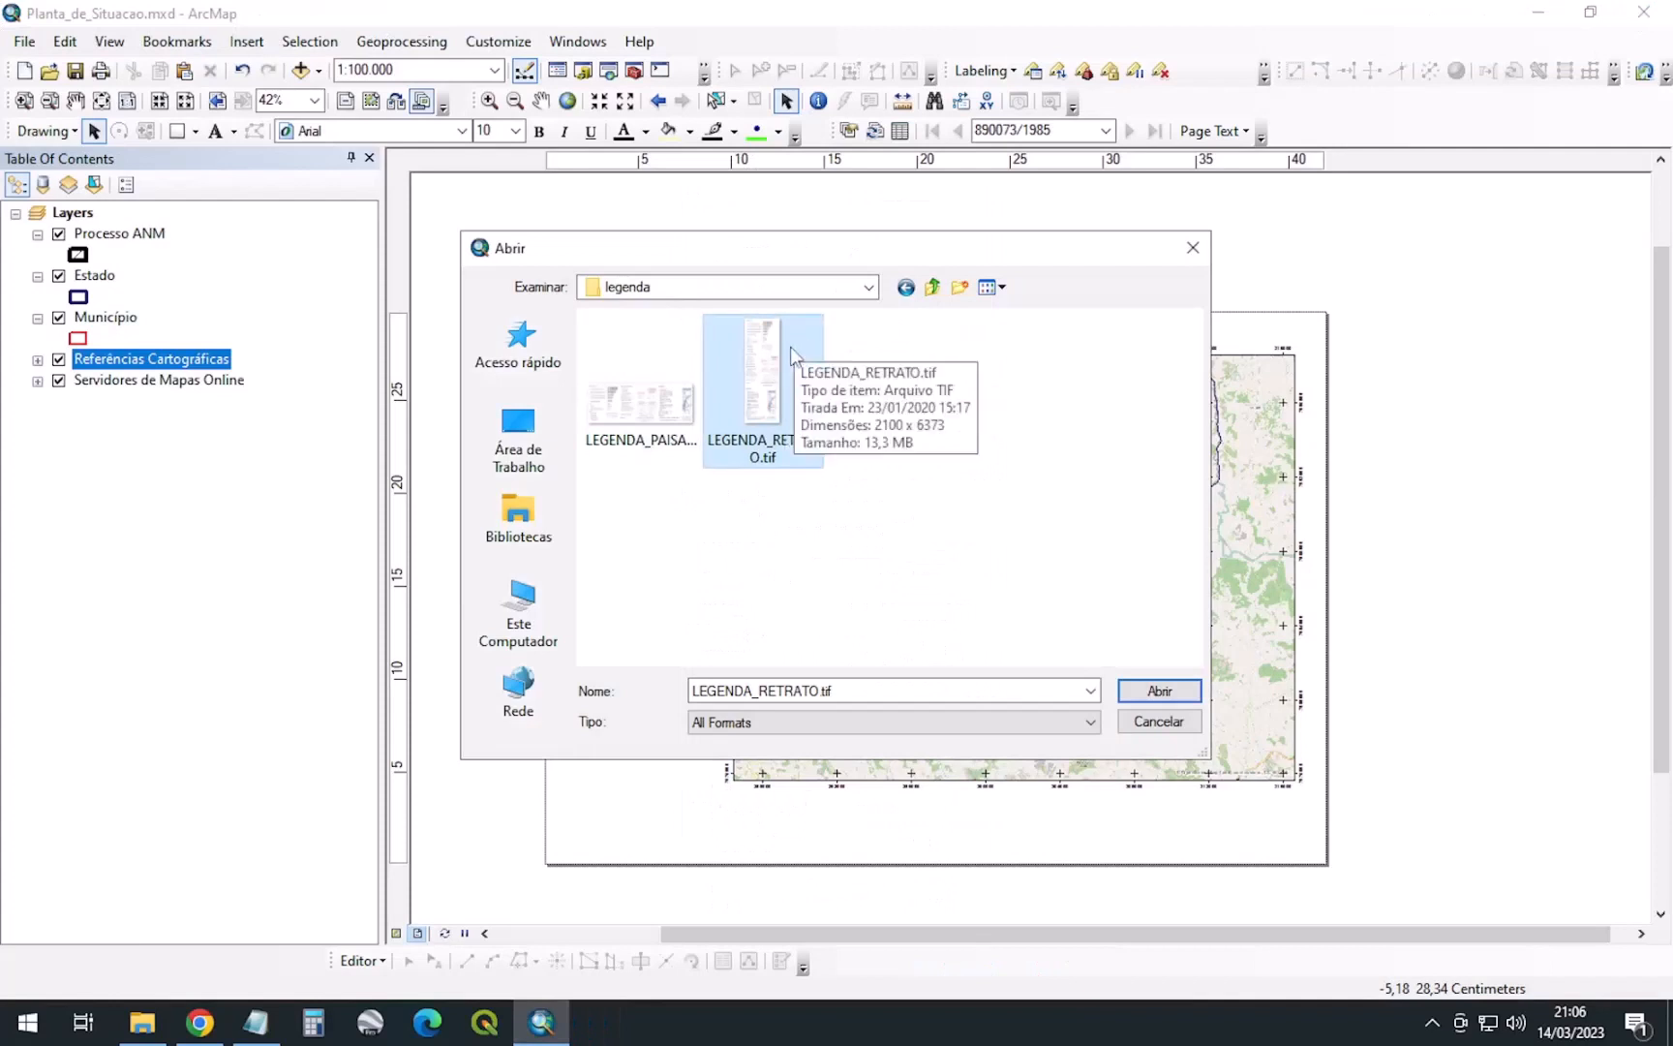
# Compare LEGENDA_PAISAGEM.tif with LEGENDA_RETRATO.tif, then insert LEGENDA_RETRATO.tif into the layout
pyautogui.click(660, 416)
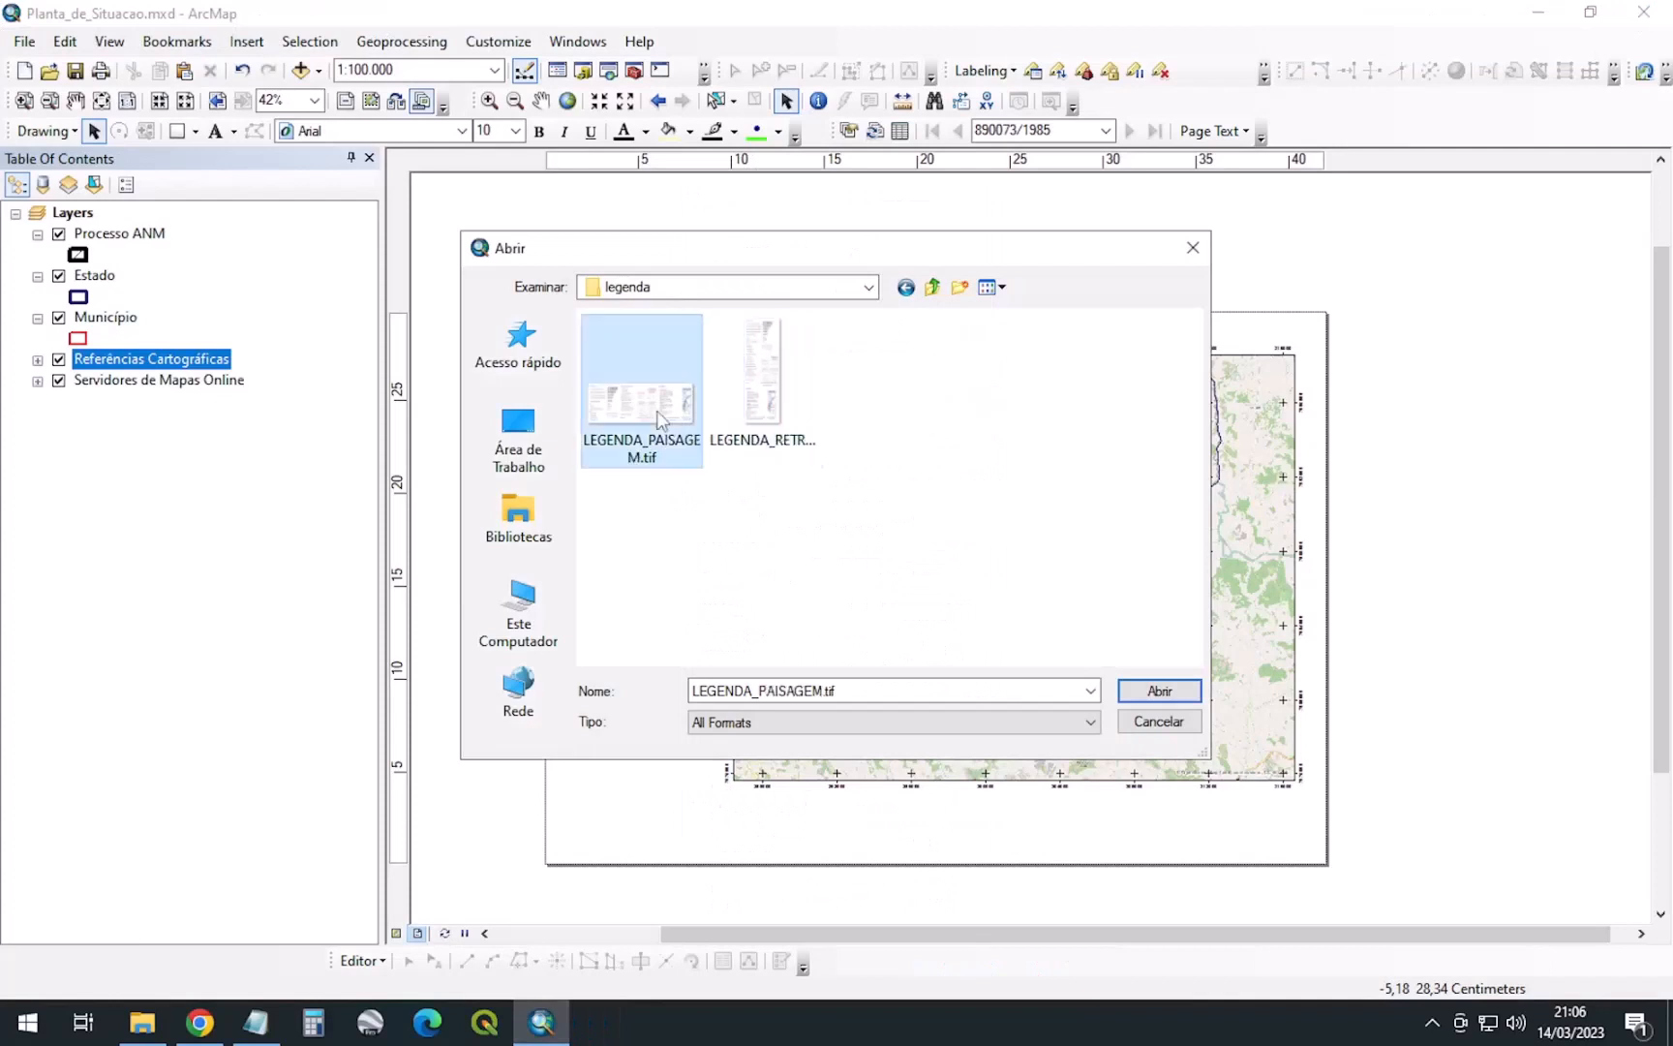
pyautogui.click(765, 401)
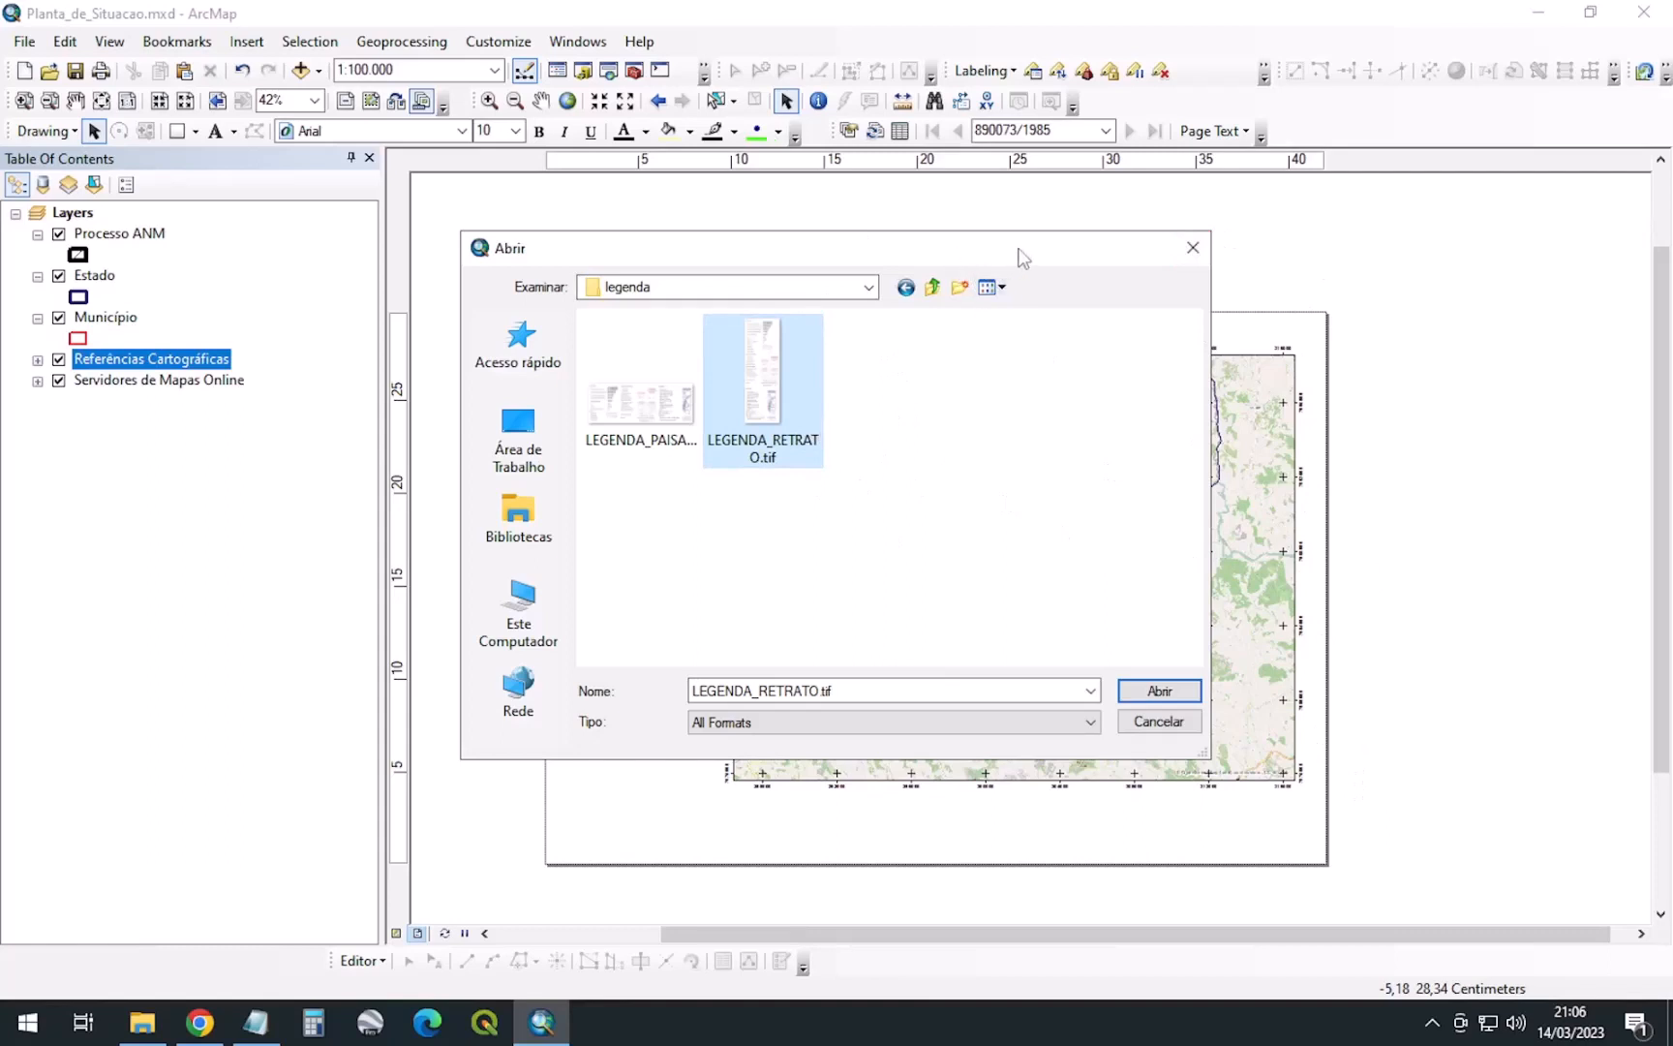
pyautogui.click(610, 392)
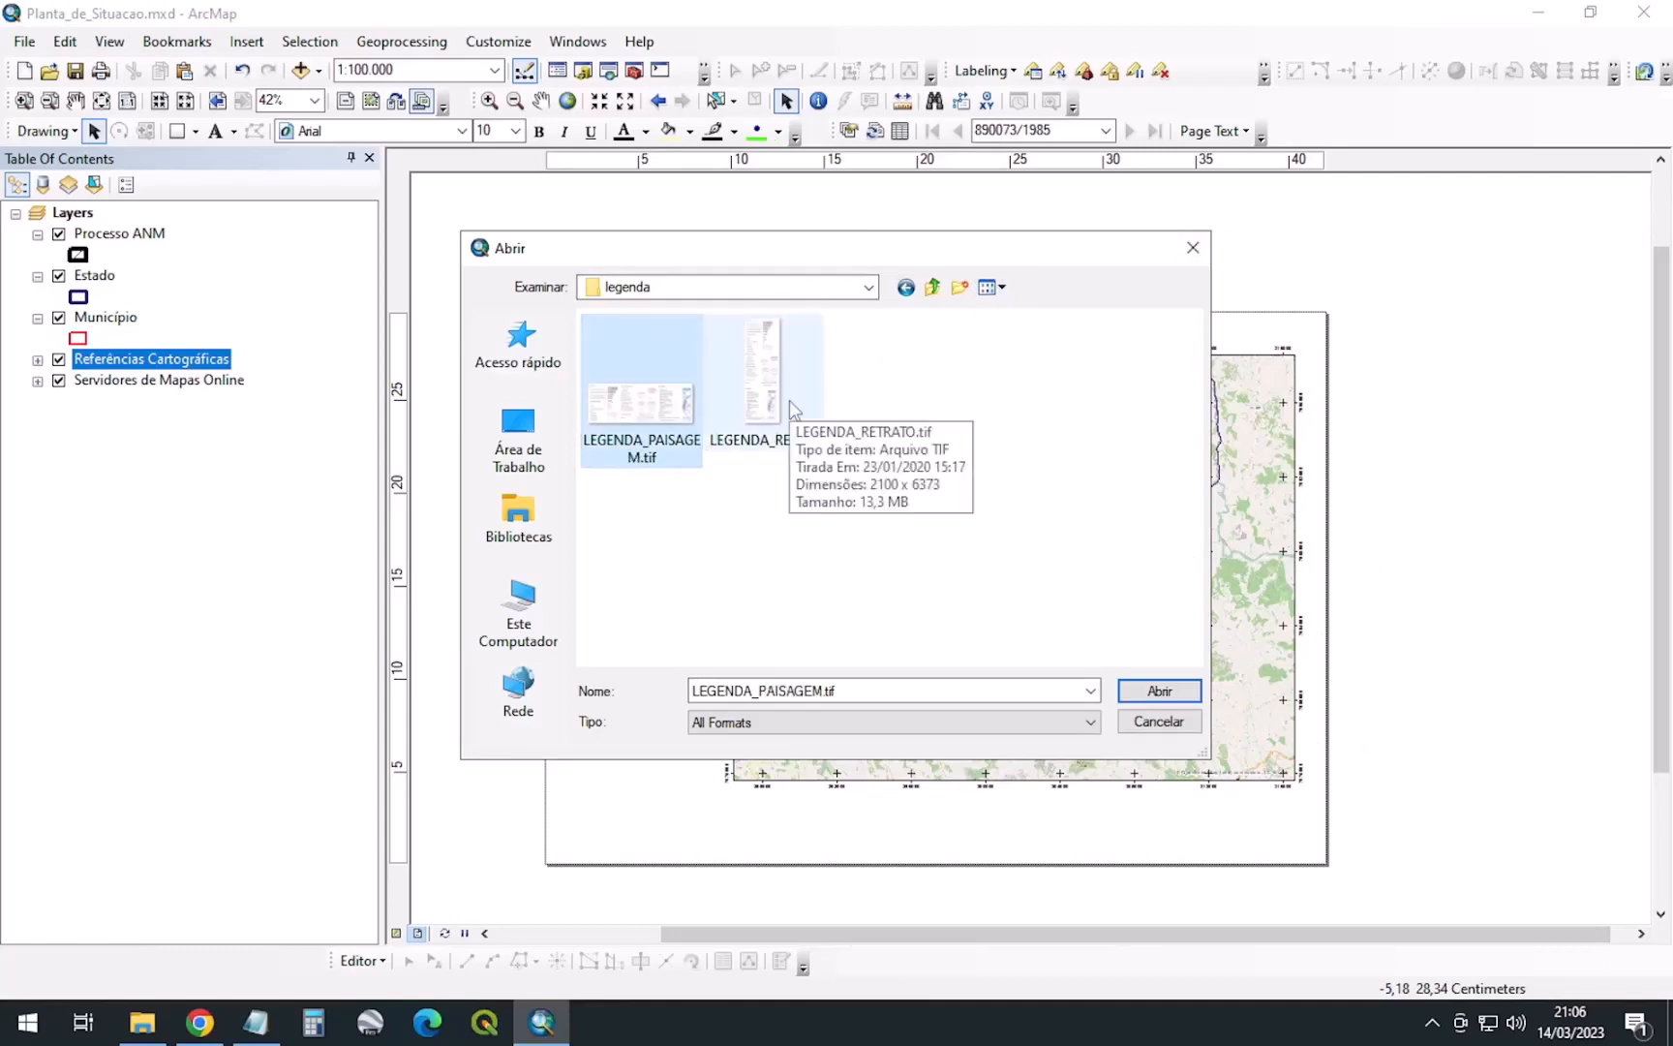
pyautogui.click(755, 426)
pyautogui.click(644, 431)
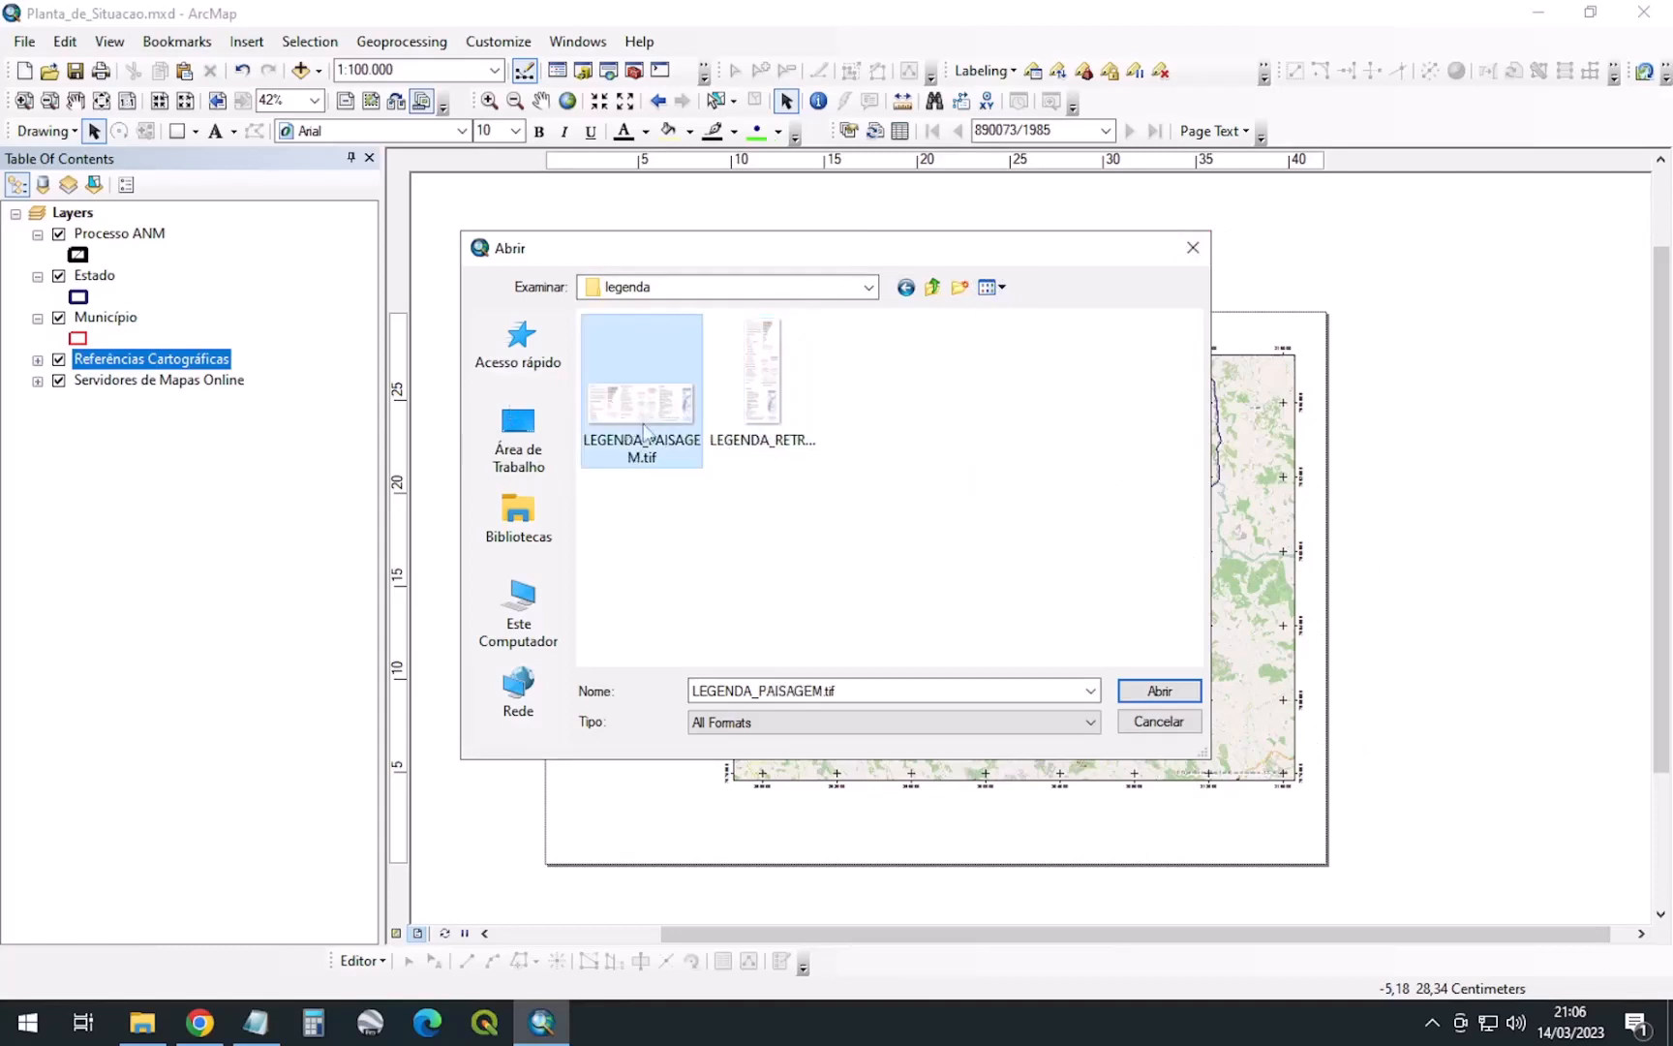
pyautogui.click(760, 387)
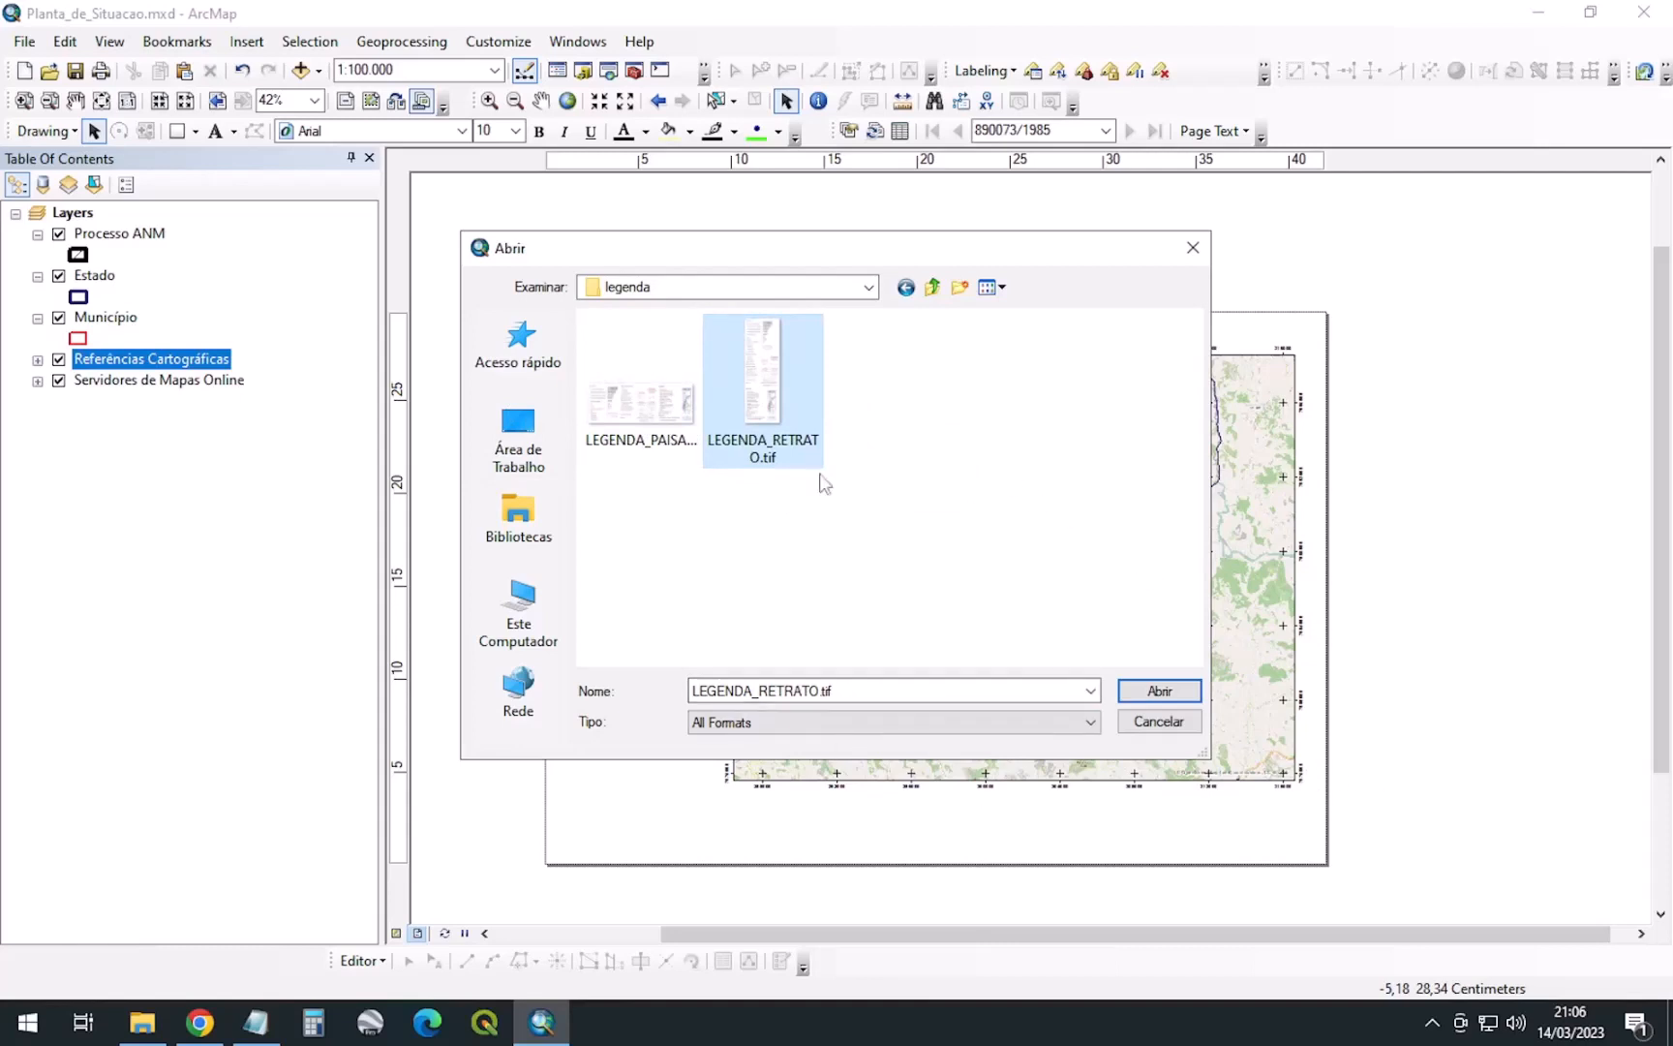
pyautogui.click(1159, 690)
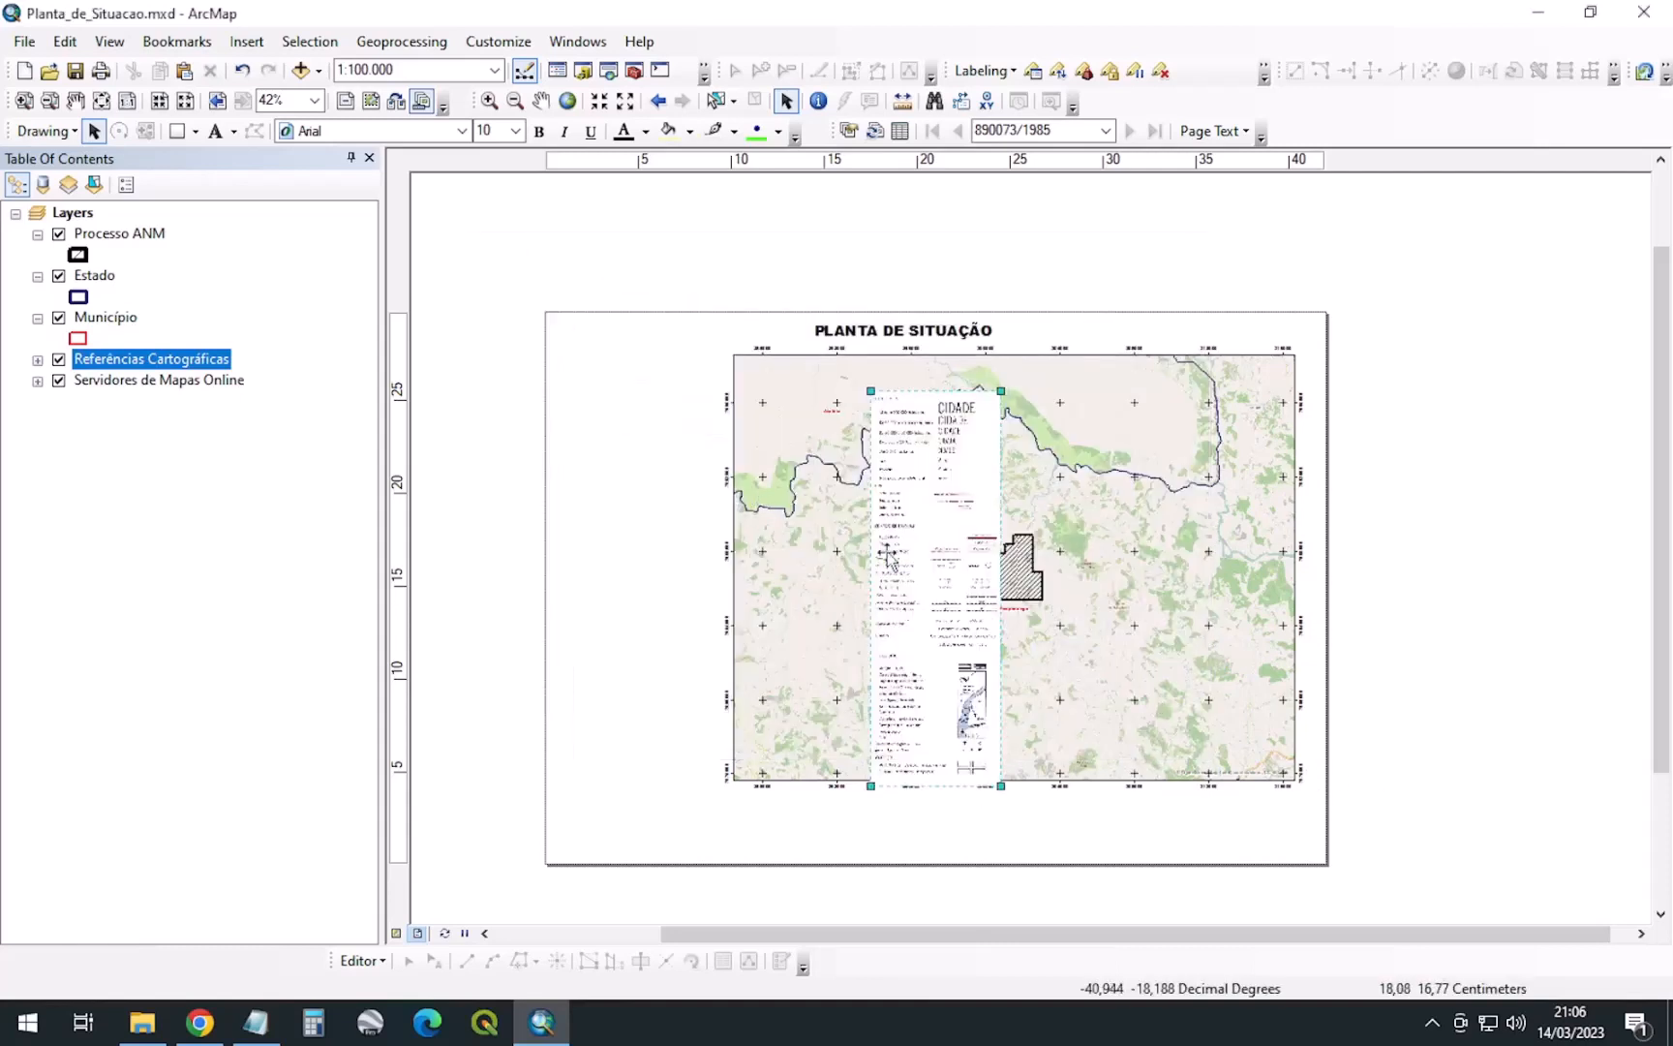
# Move the legend image left of the map frame, stretch it to the map's height, and add a black border
pyautogui.moveTo(888, 556); pyautogui.dragTo(632, 520)
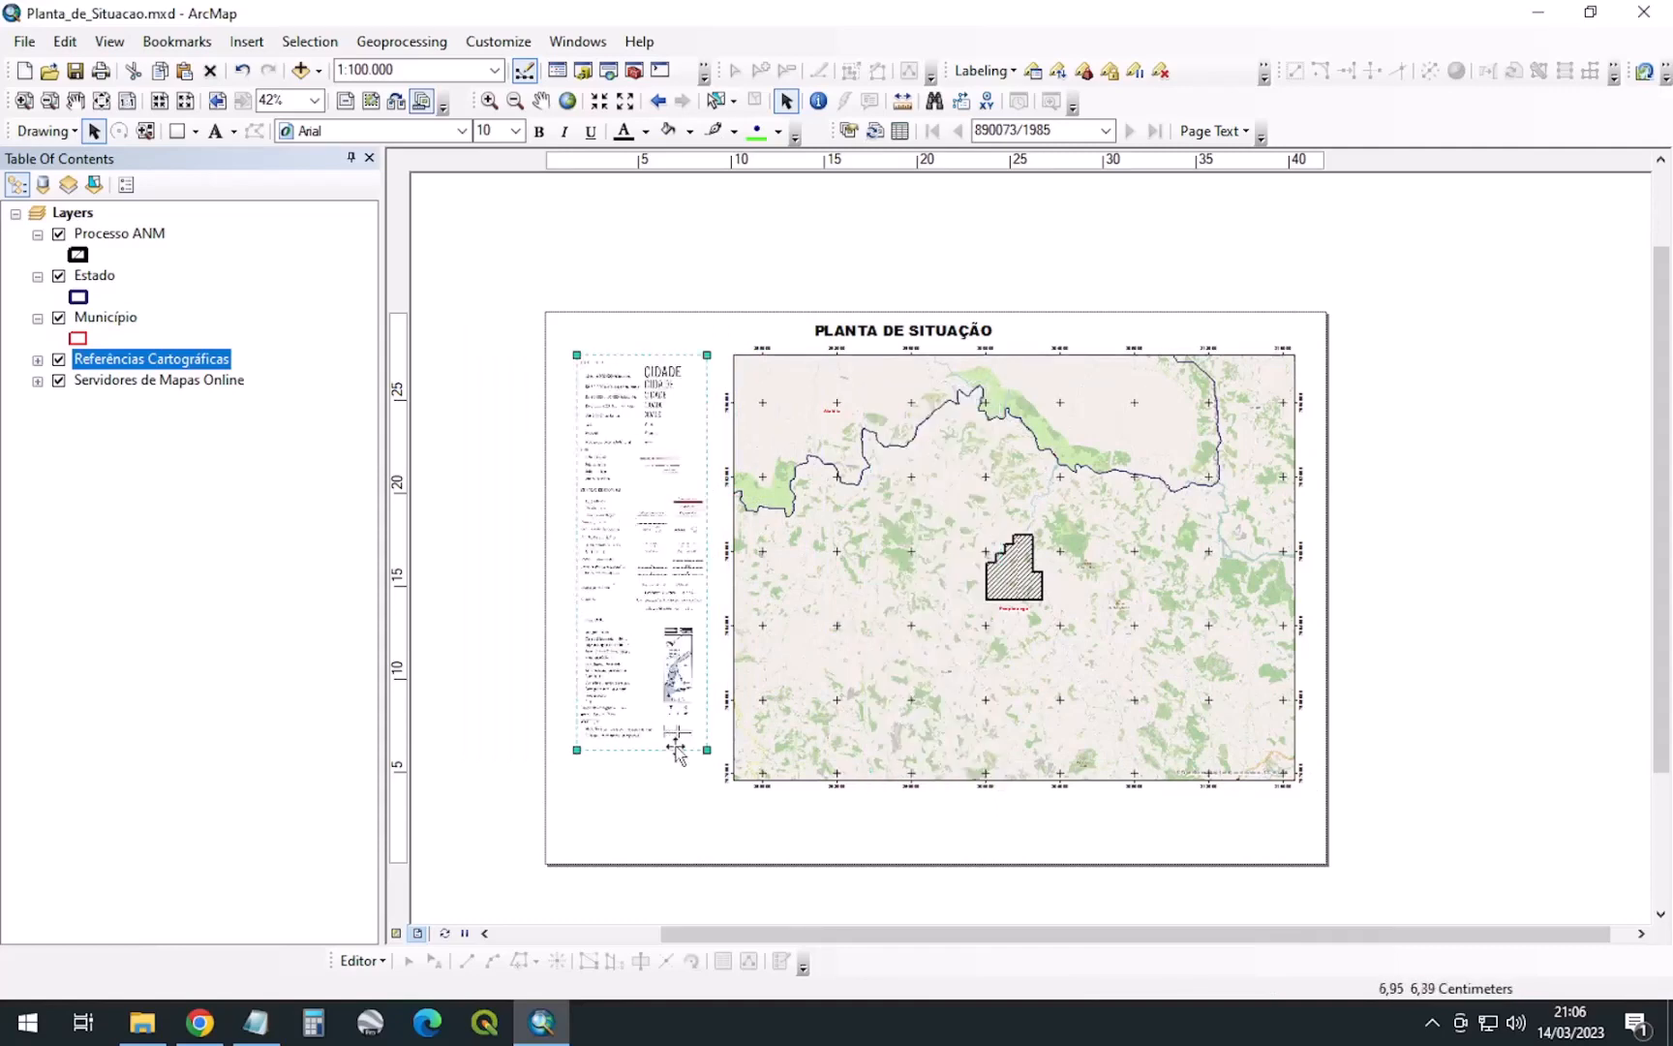
pyautogui.moveTo(572, 760); pyautogui.dragTo(566, 781)
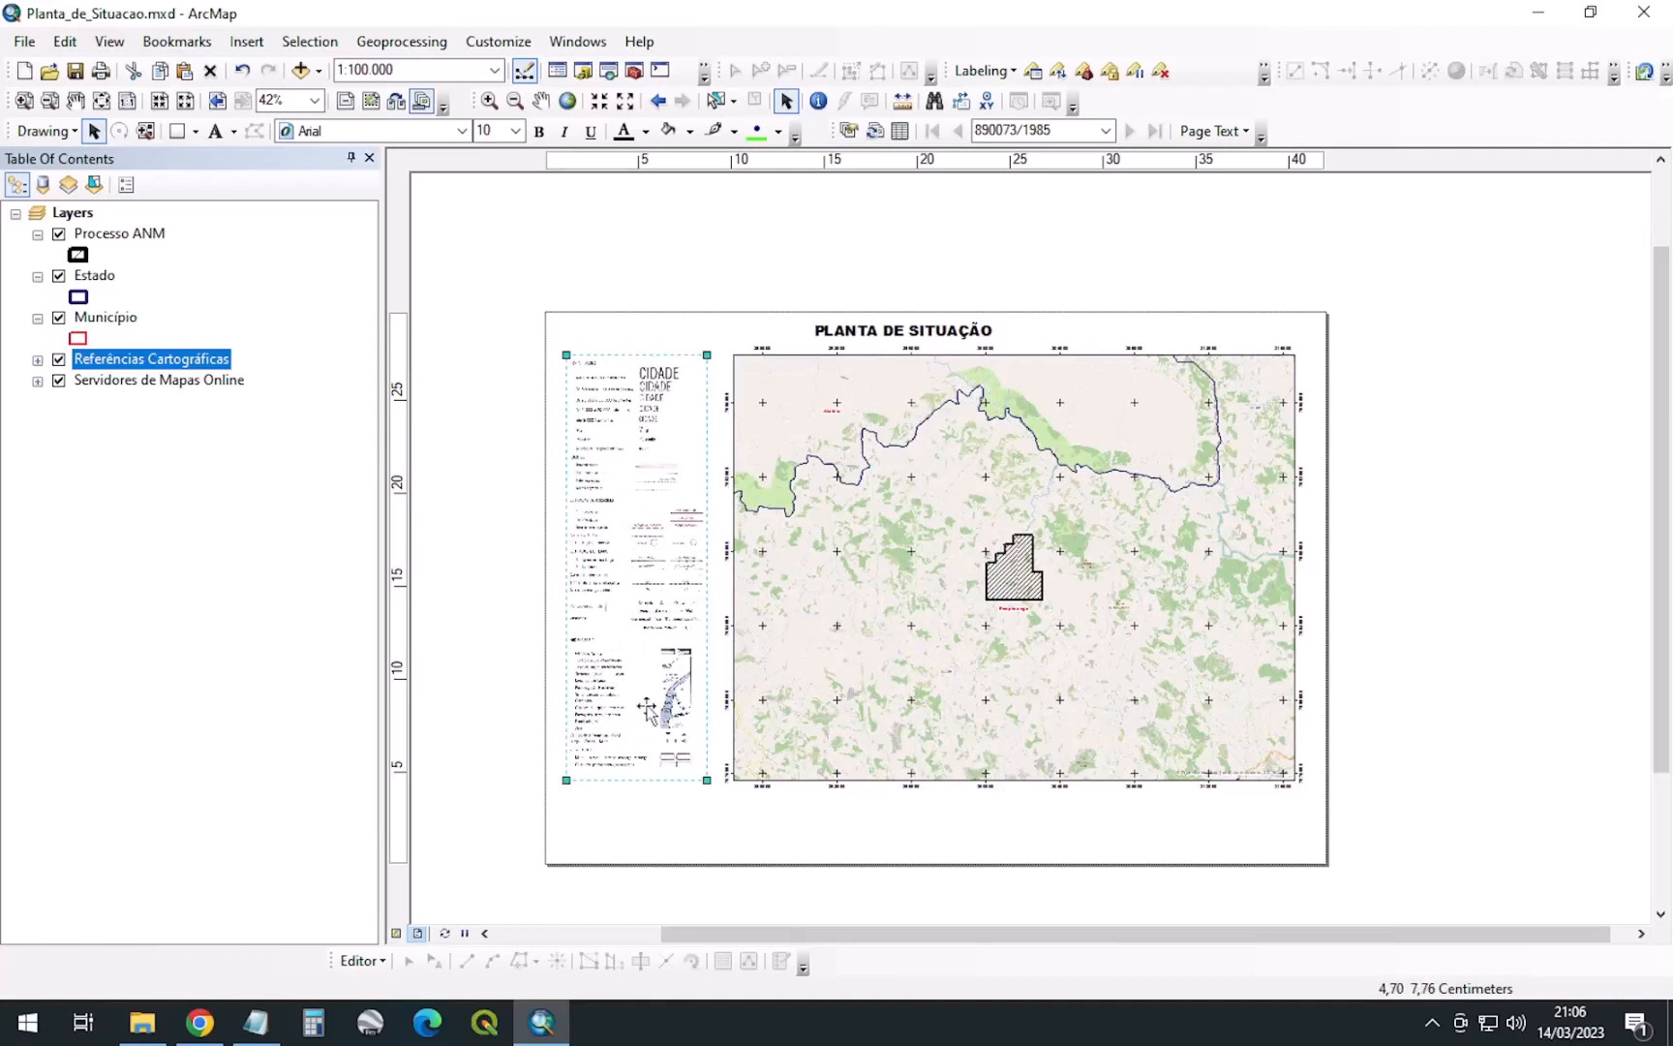
pyautogui.rightClick(671, 531)
pyautogui.click(784, 924)
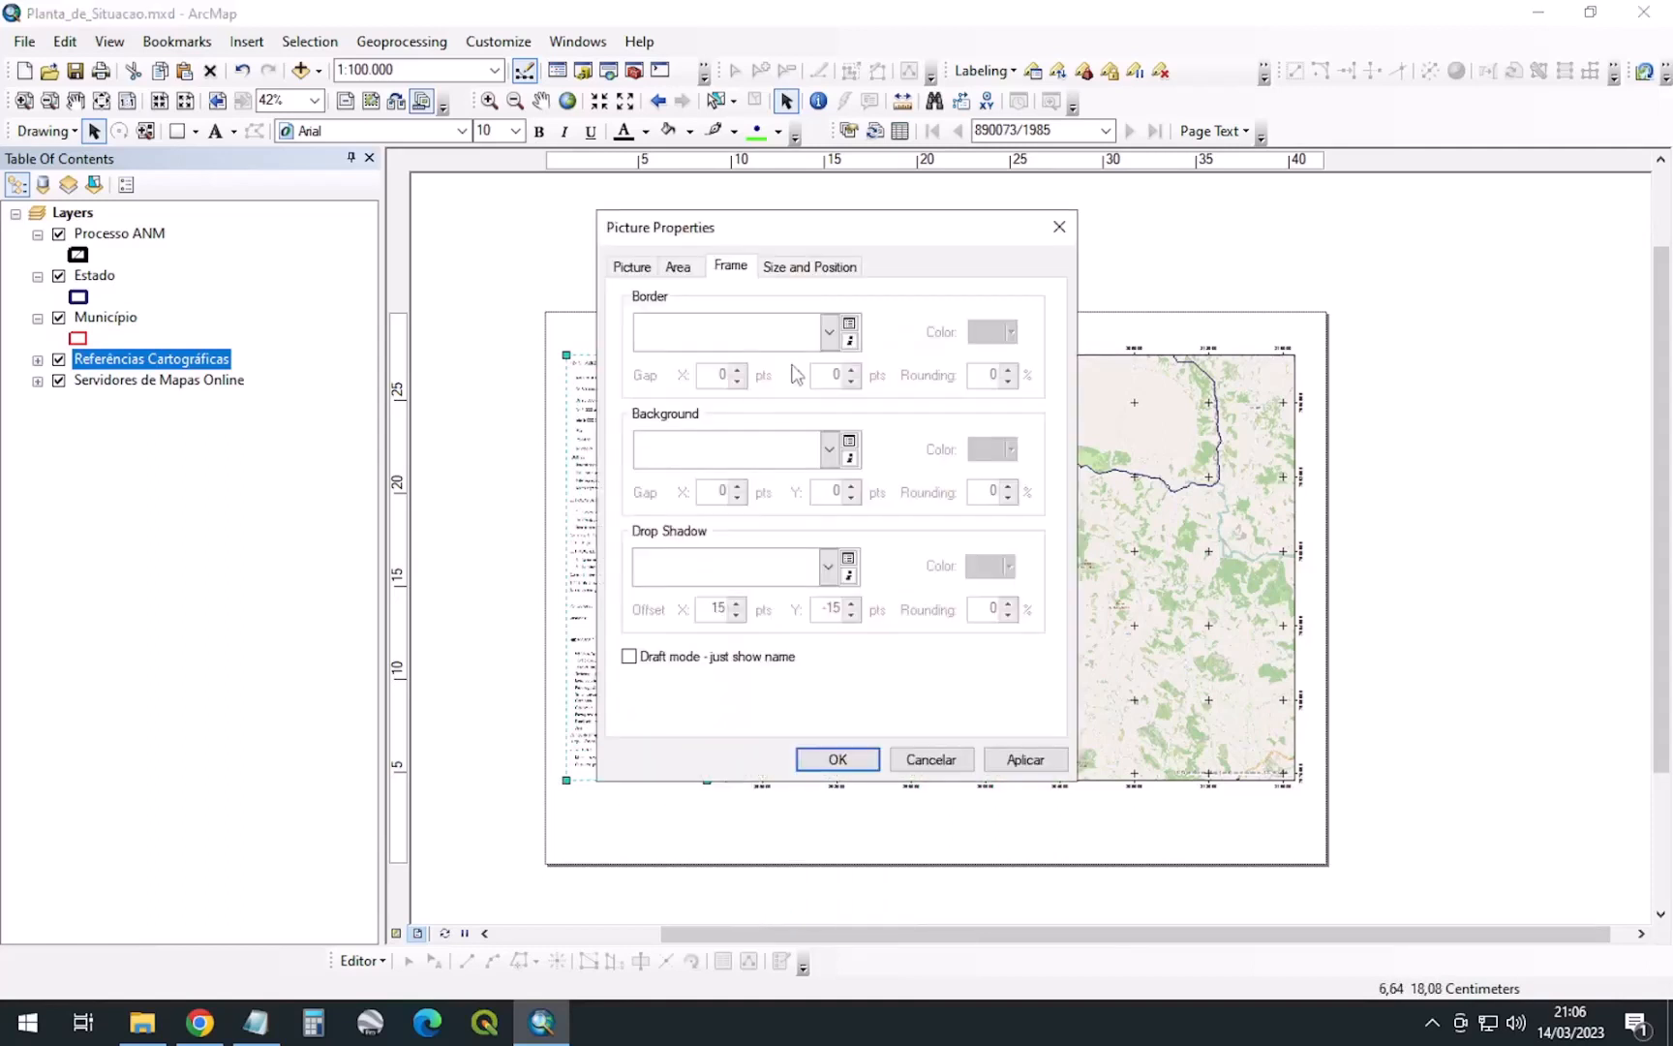
pyautogui.click(834, 339)
pyautogui.click(747, 489)
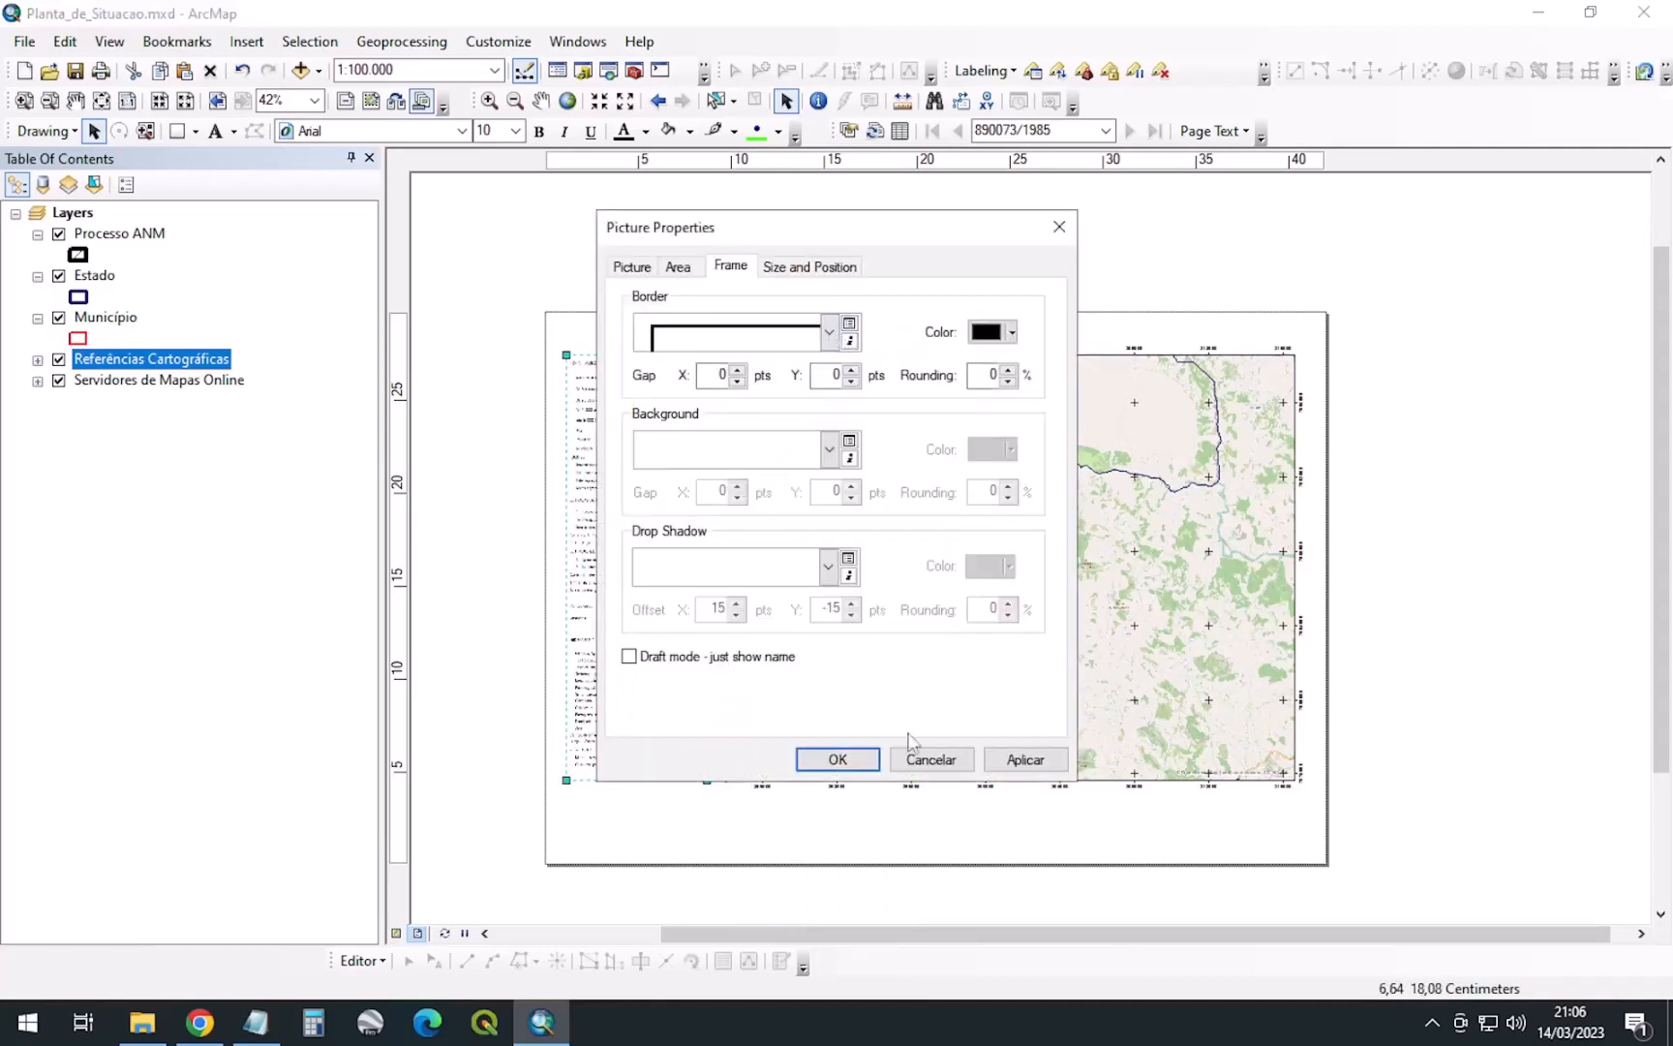
pyautogui.click(836, 761)
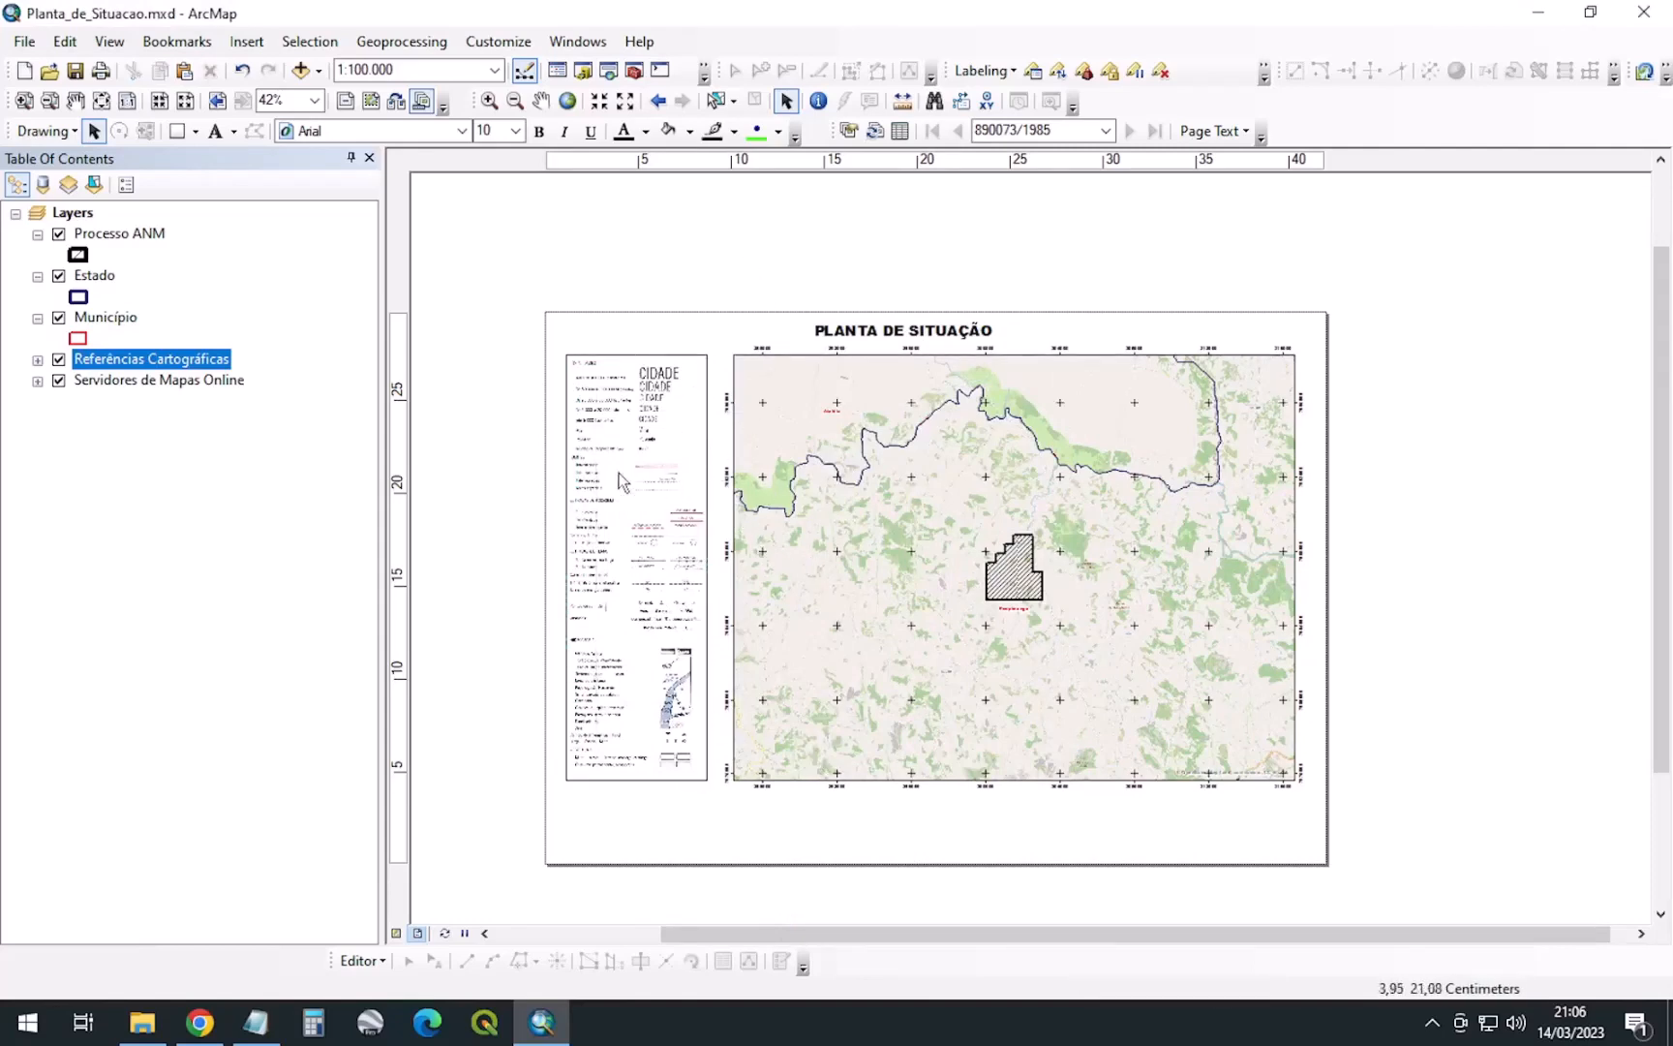
pyautogui.scroll(-2, 681, 760)
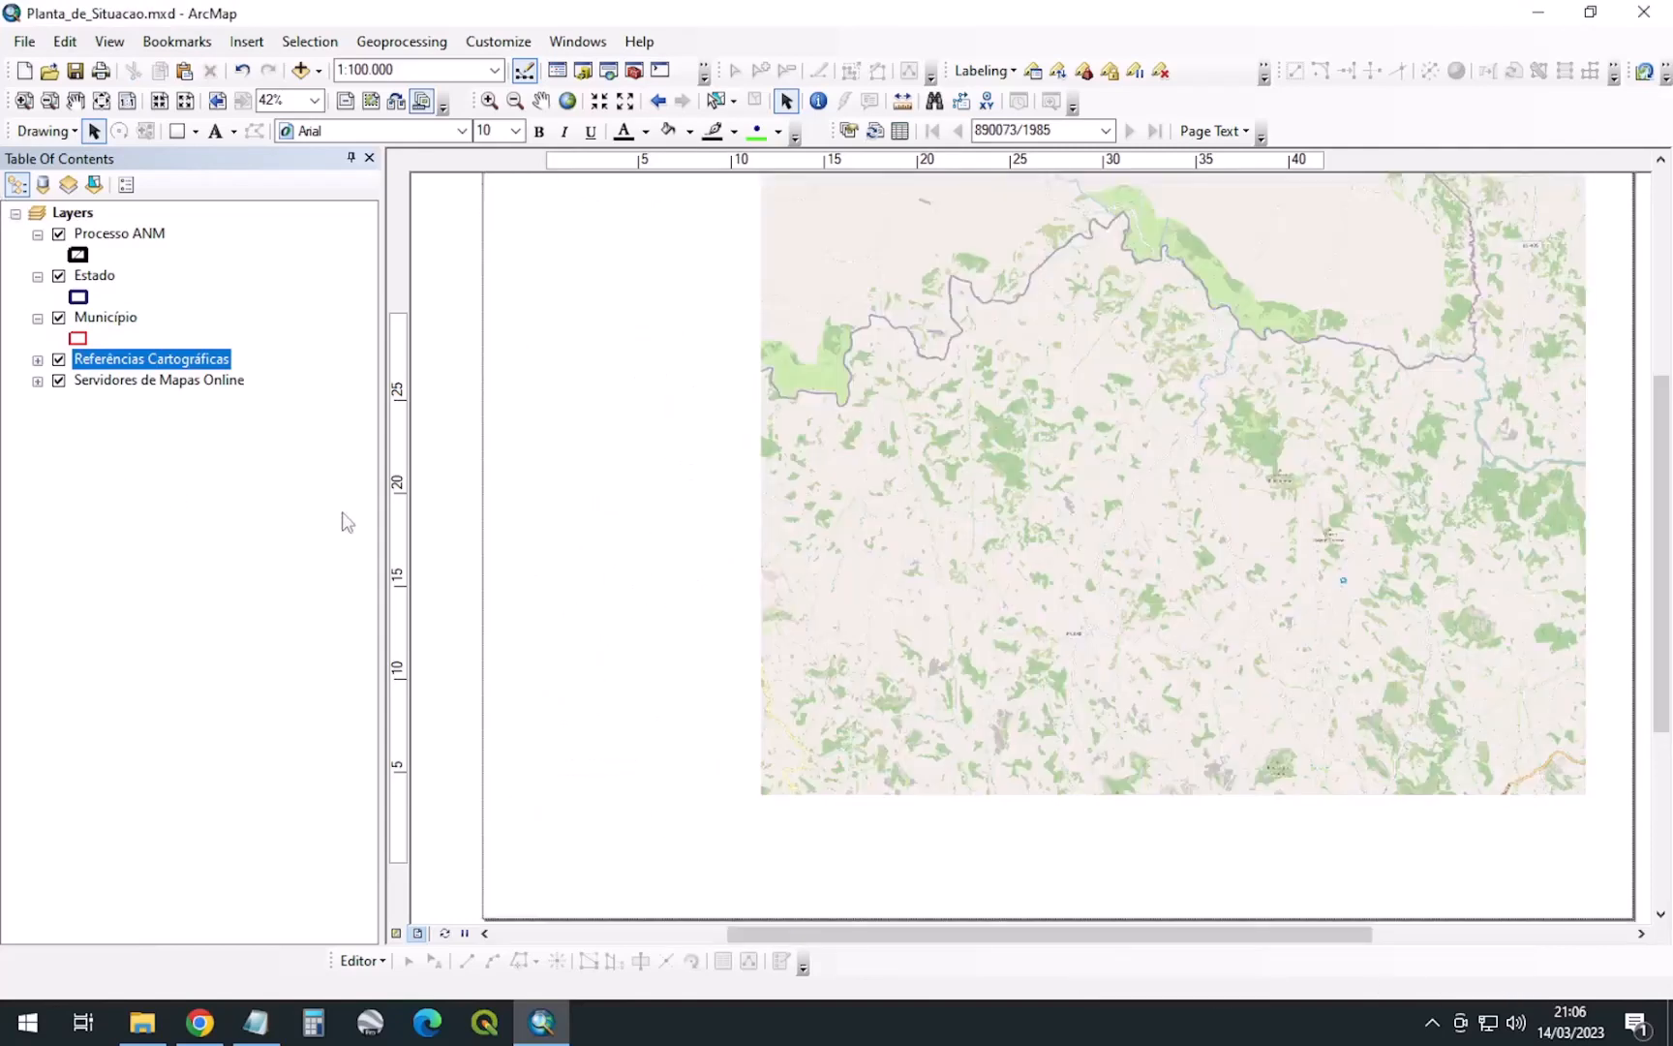
# Turn off the Basemap and turn on the BDGEx ctm100 and ctm50 topographic layers
pyautogui.click(37, 380)
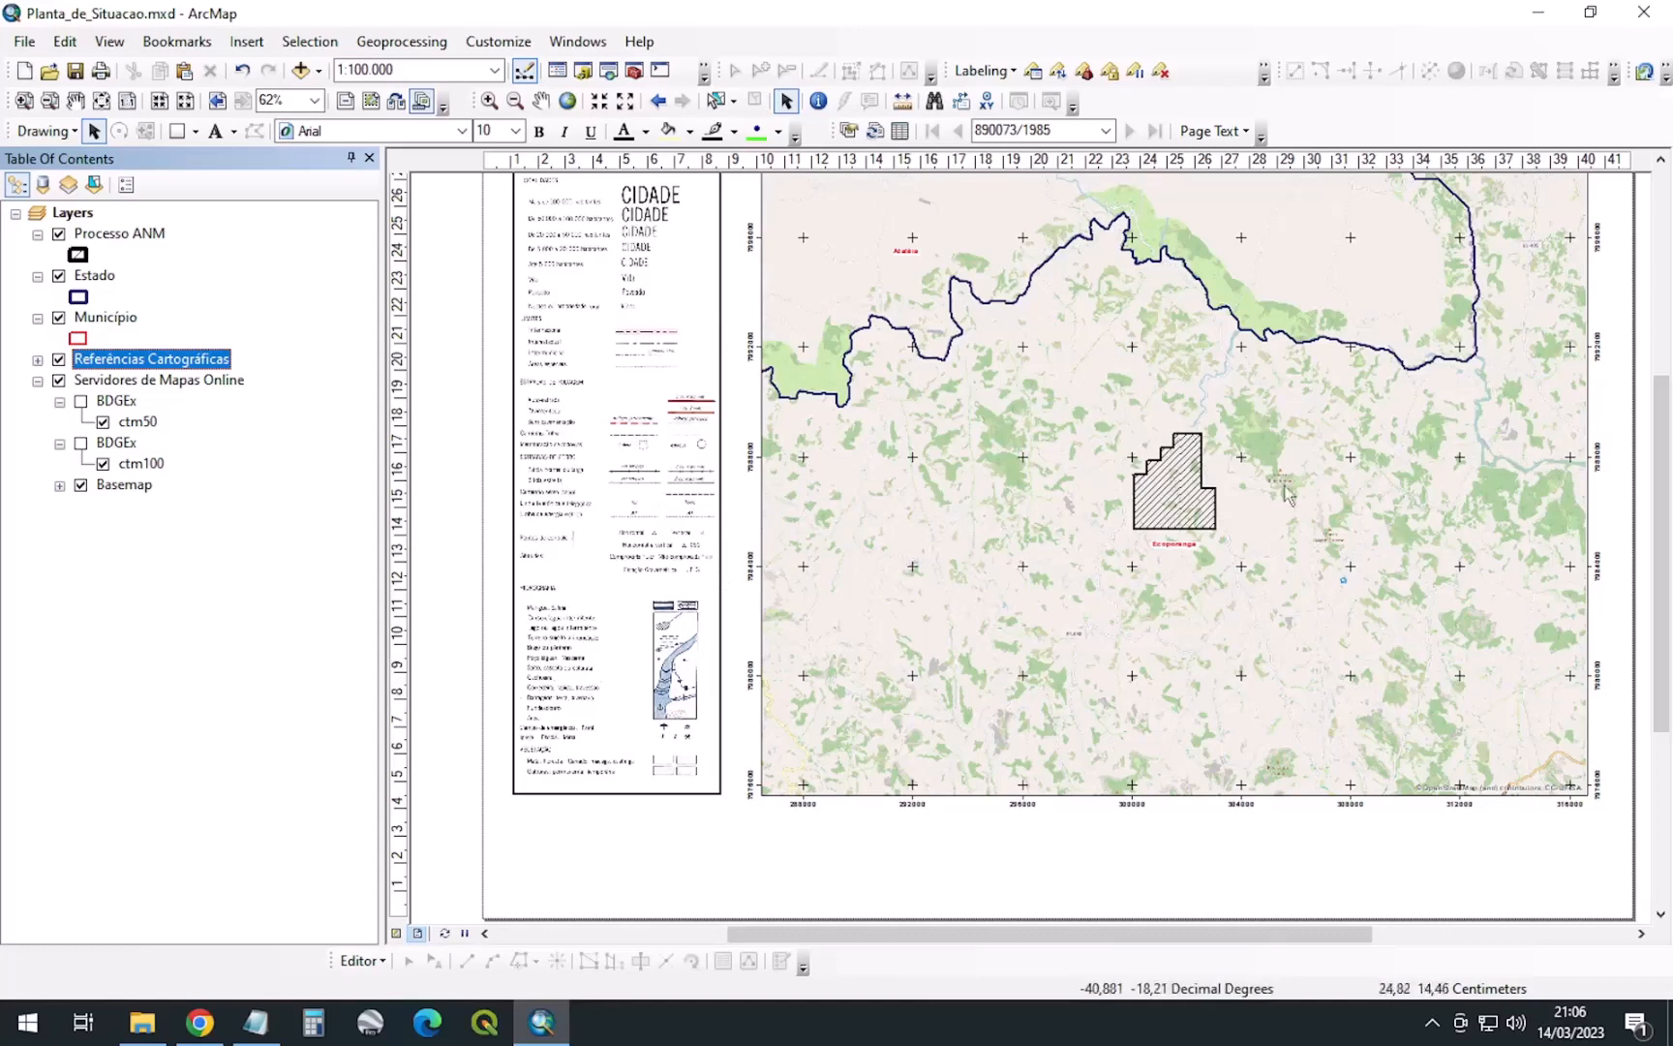
pyautogui.click(81, 485)
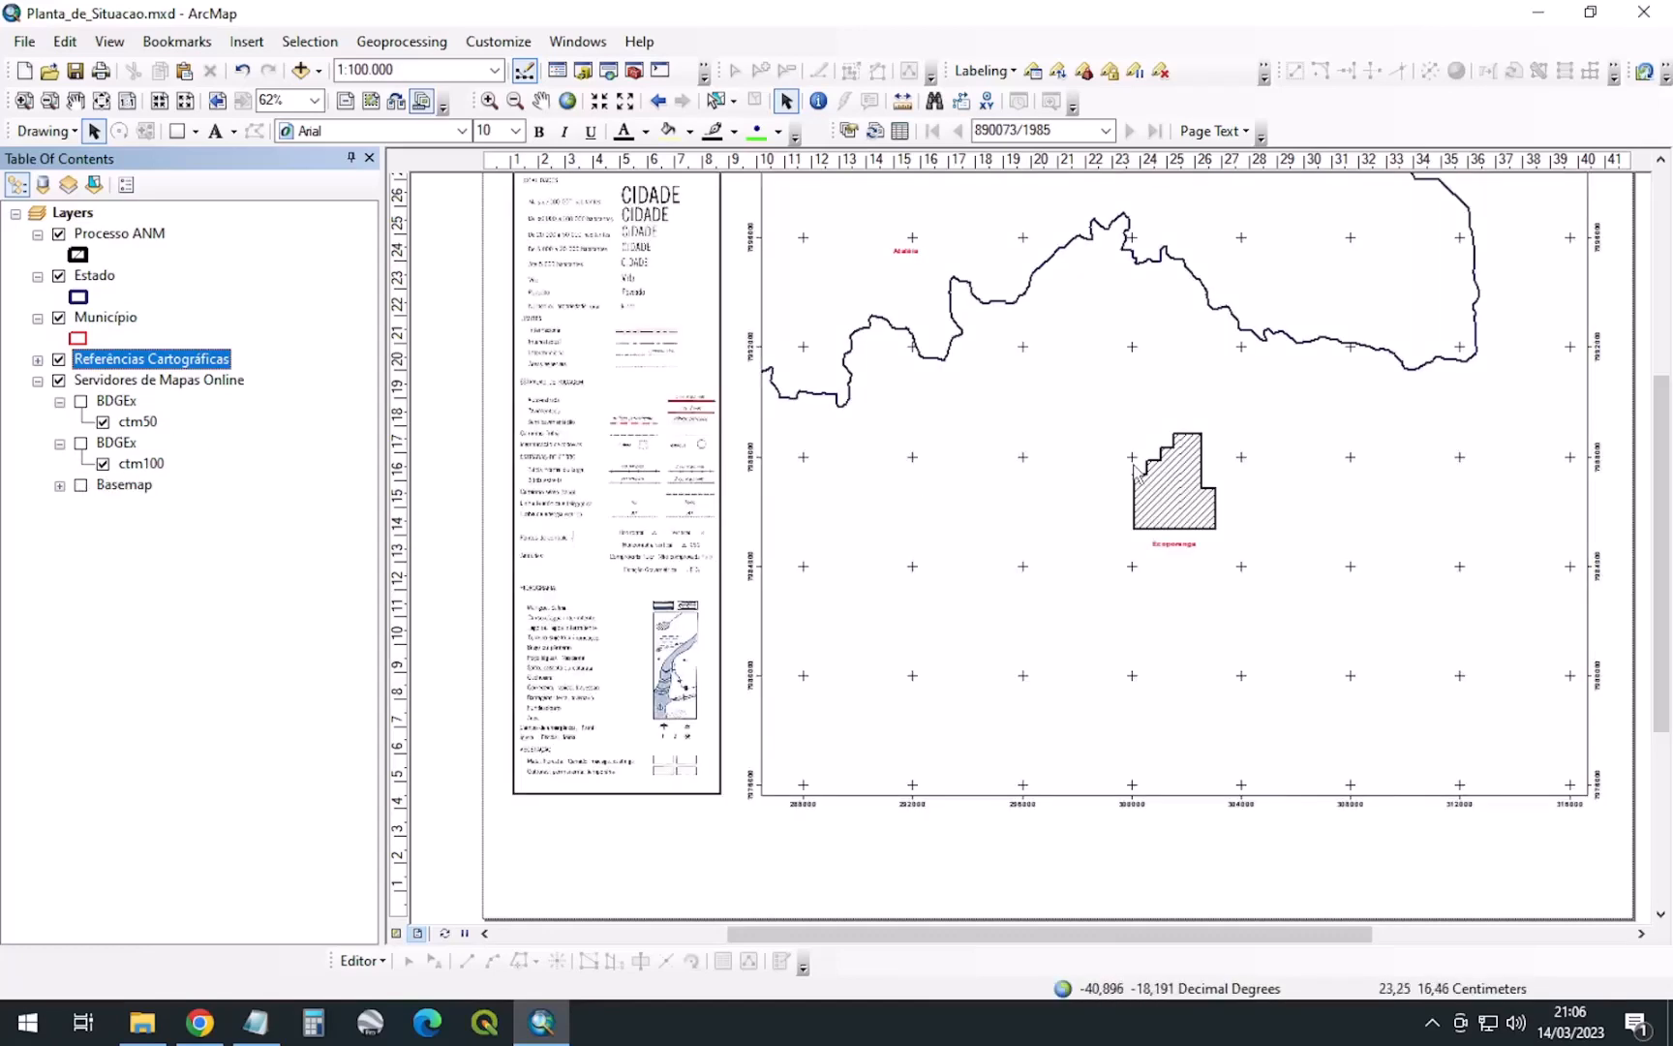
pyautogui.click(82, 443)
pyautogui.click(82, 400)
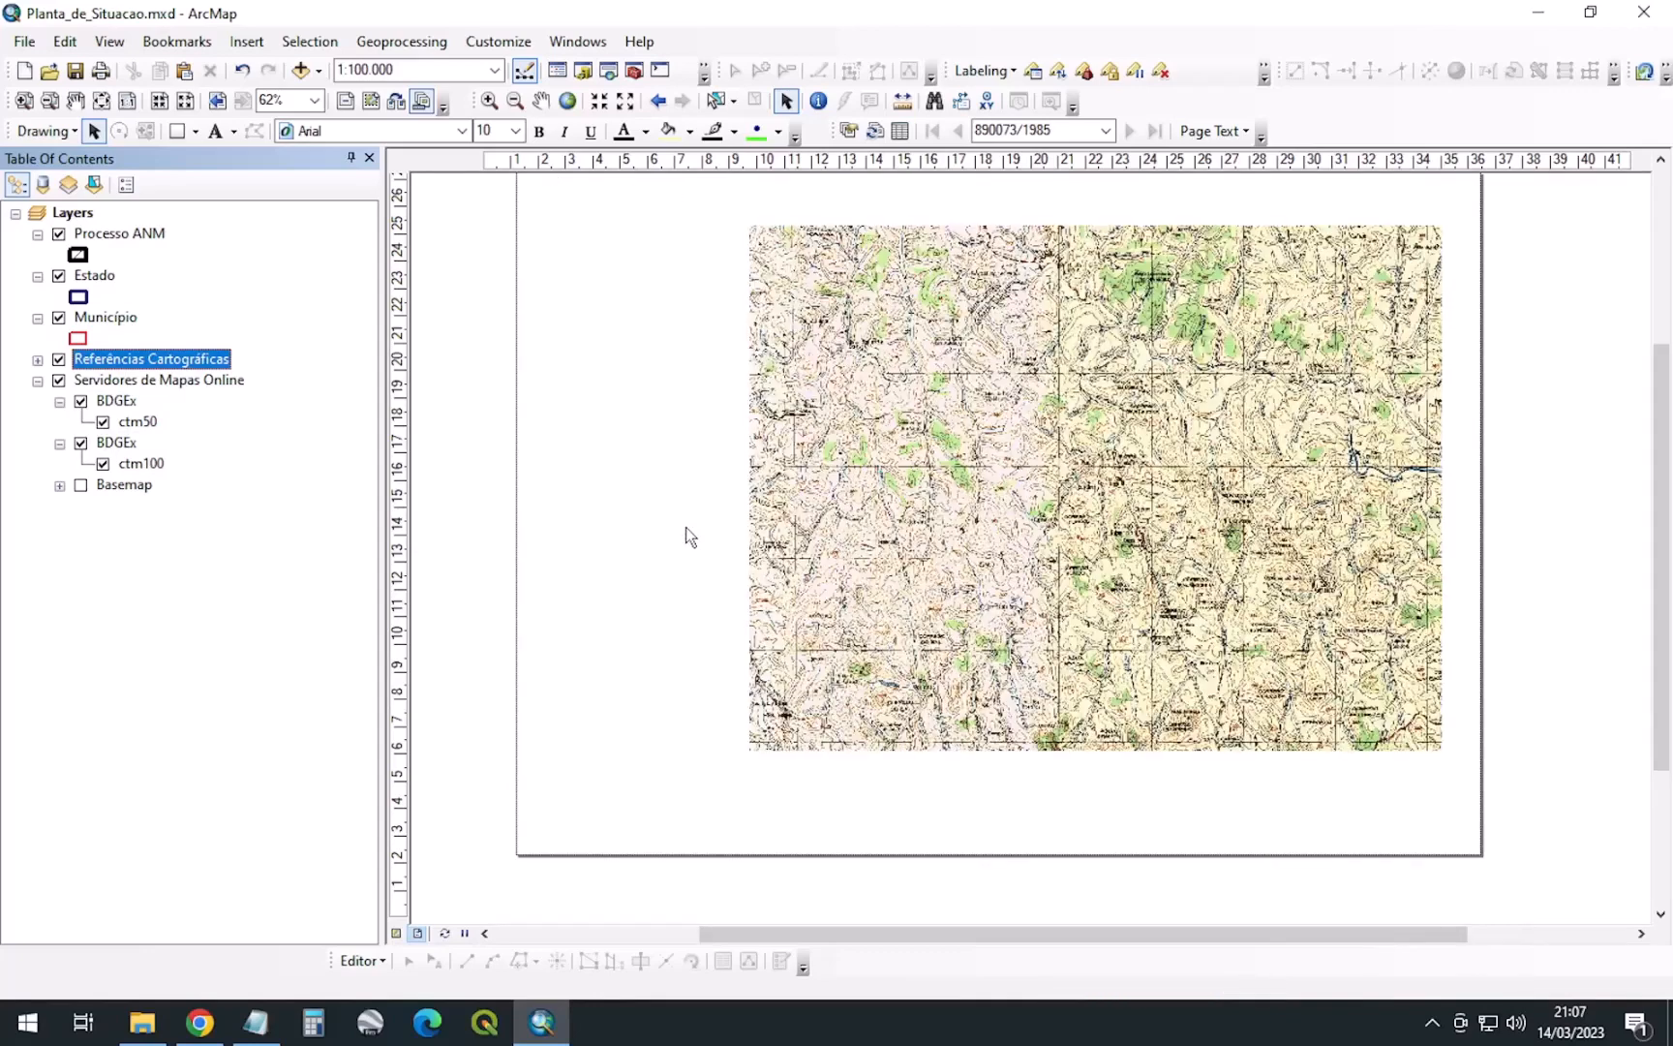
pyautogui.click(247, 40)
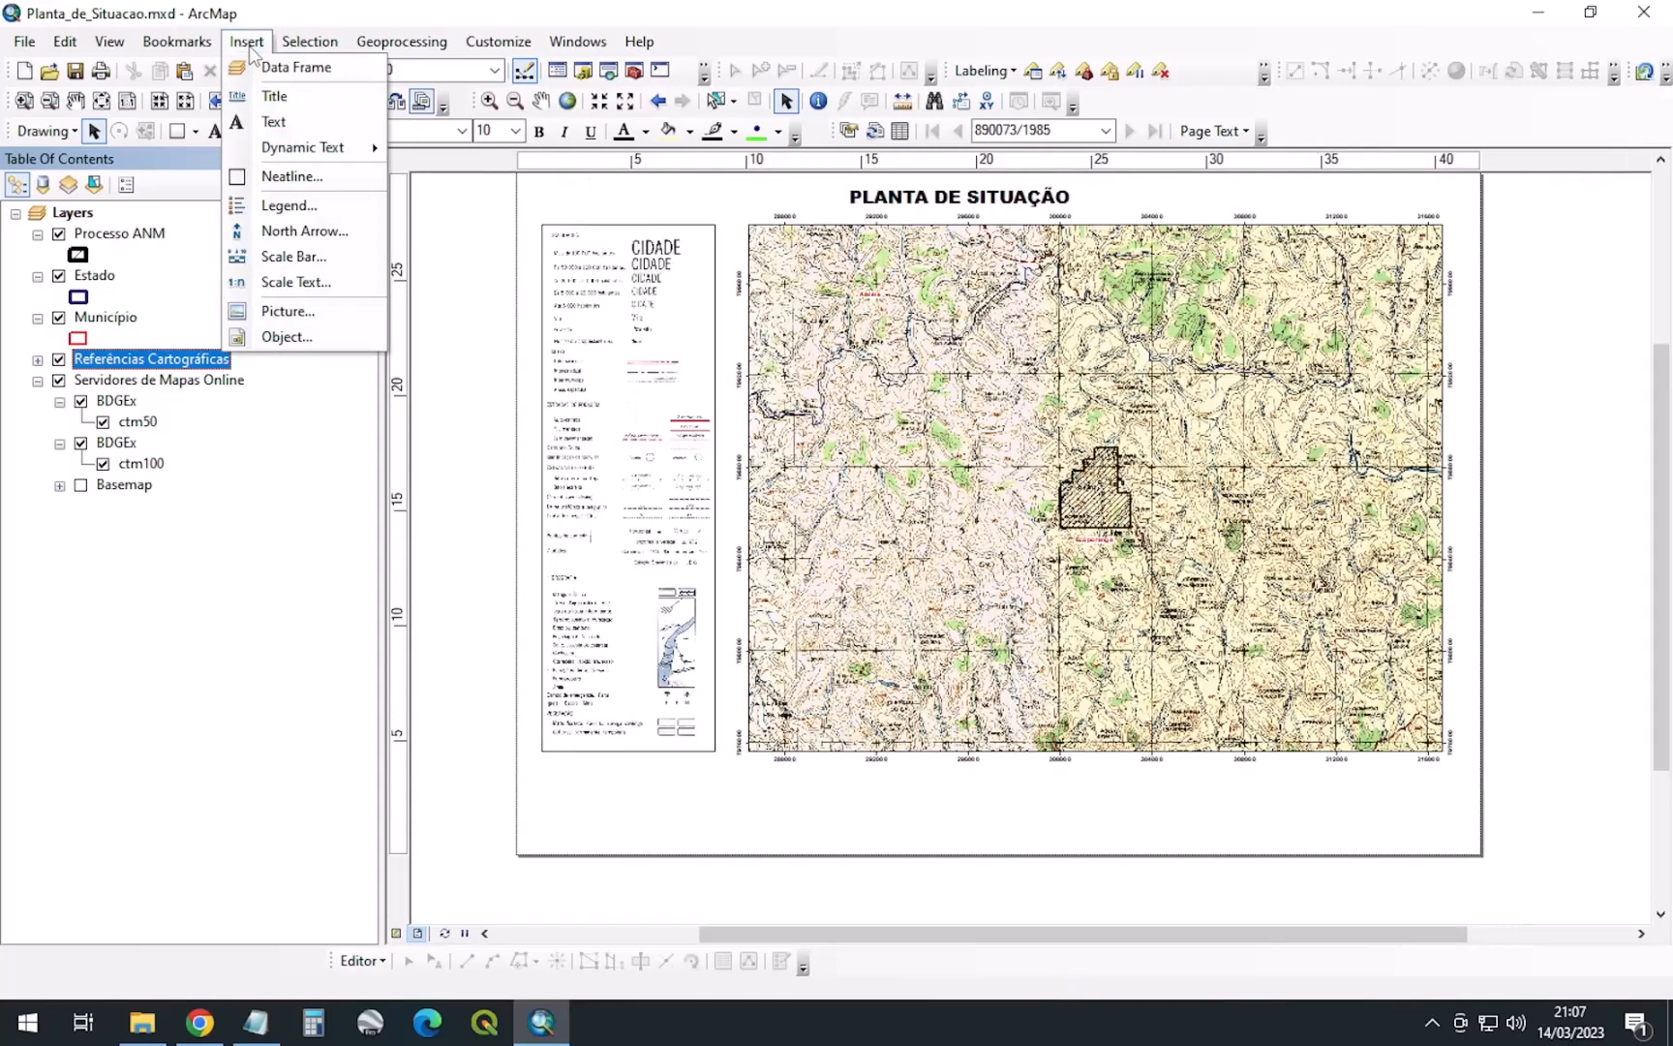
# Start a new legend and choose Processo ANM, Município and Estado as its only items
pyautogui.click(279, 213)
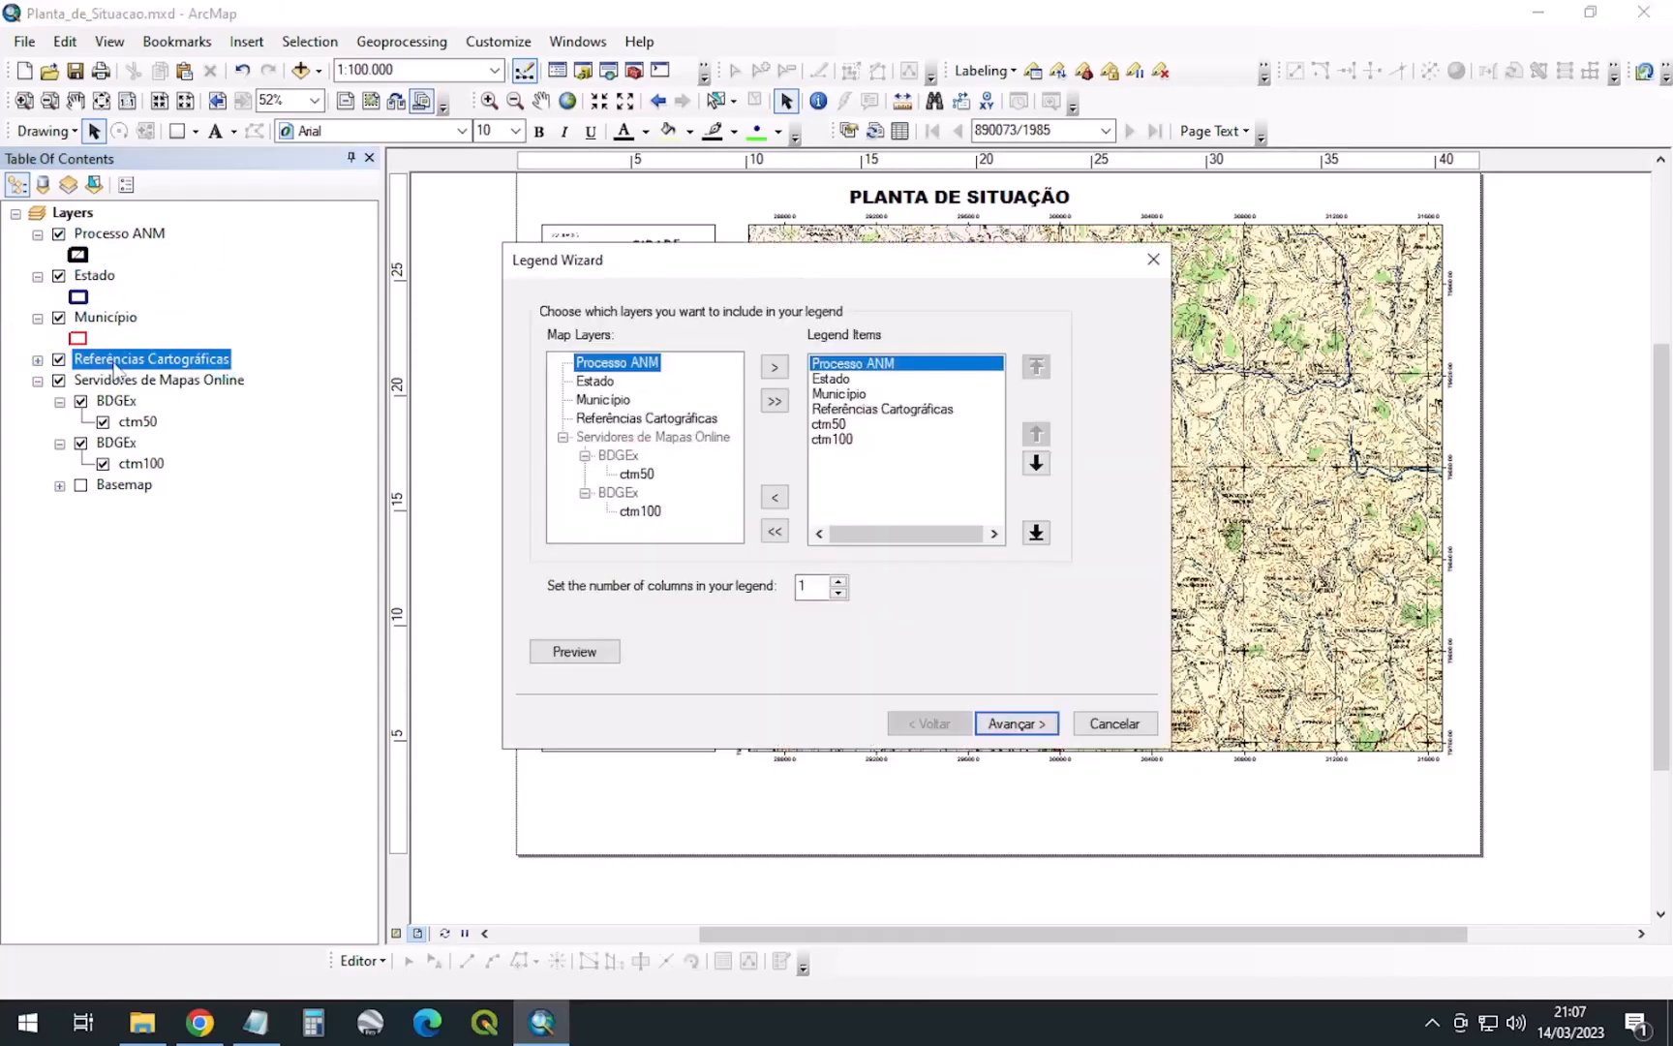
pyautogui.click(774, 533)
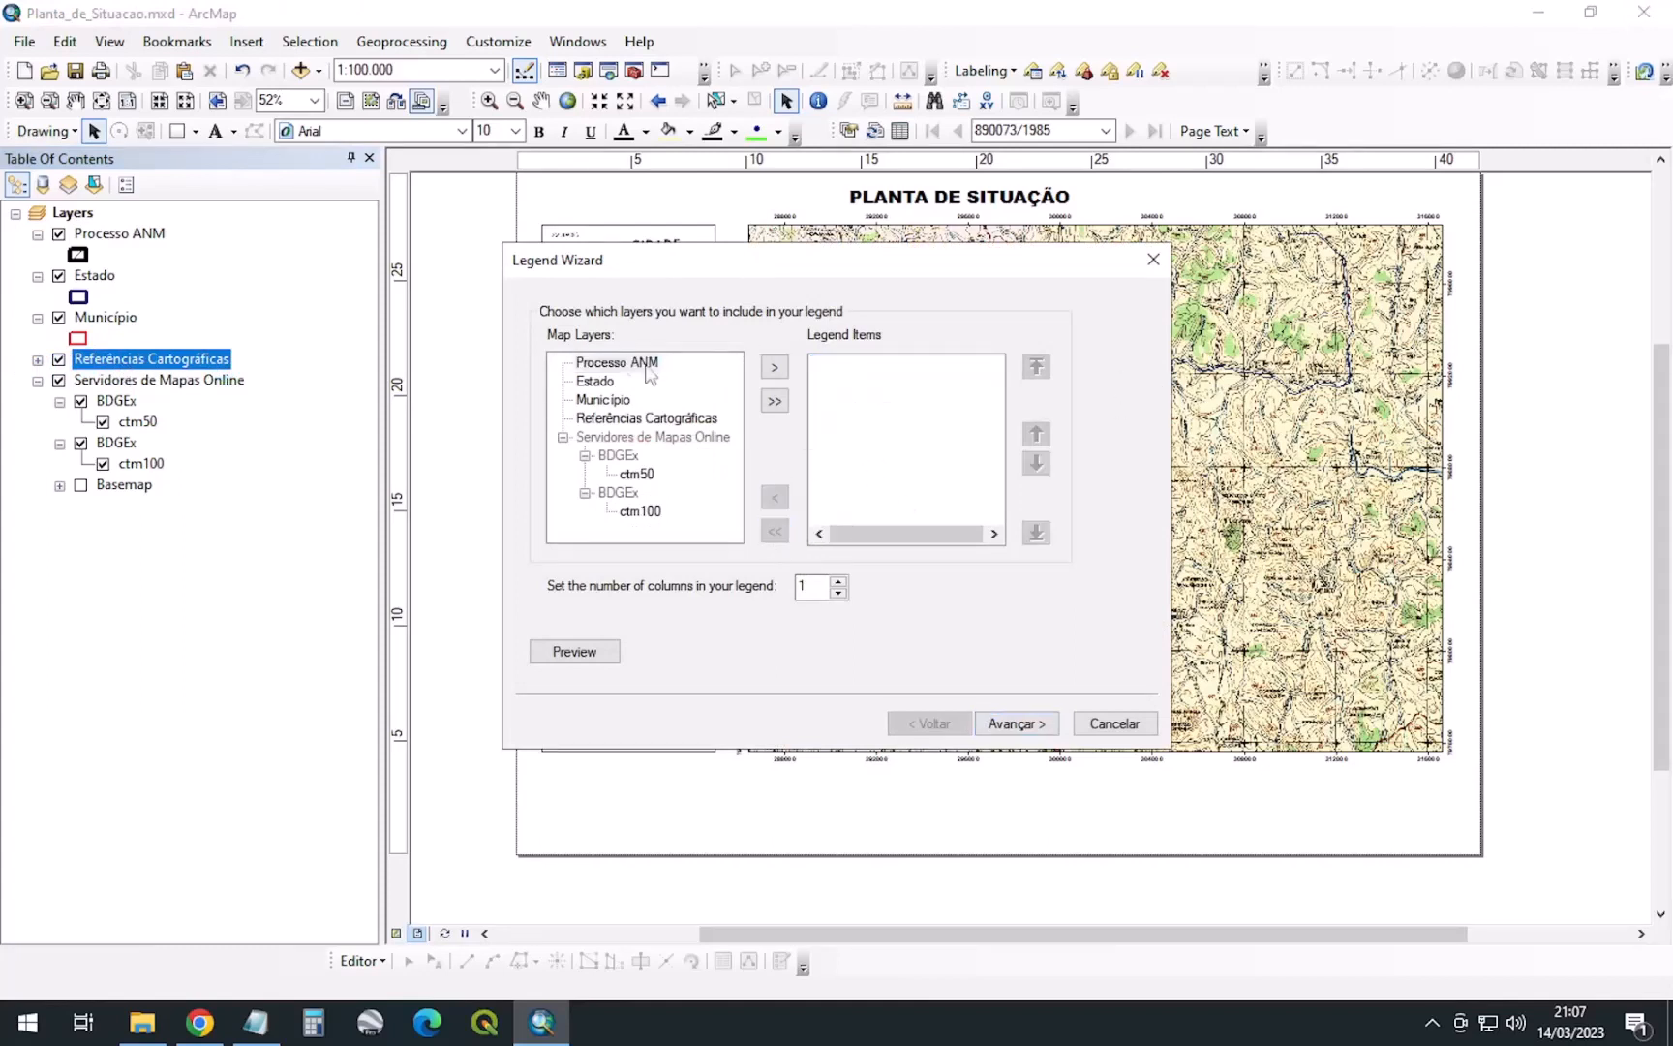
pyautogui.click(611, 368)
pyautogui.click(775, 367)
pyautogui.click(604, 400)
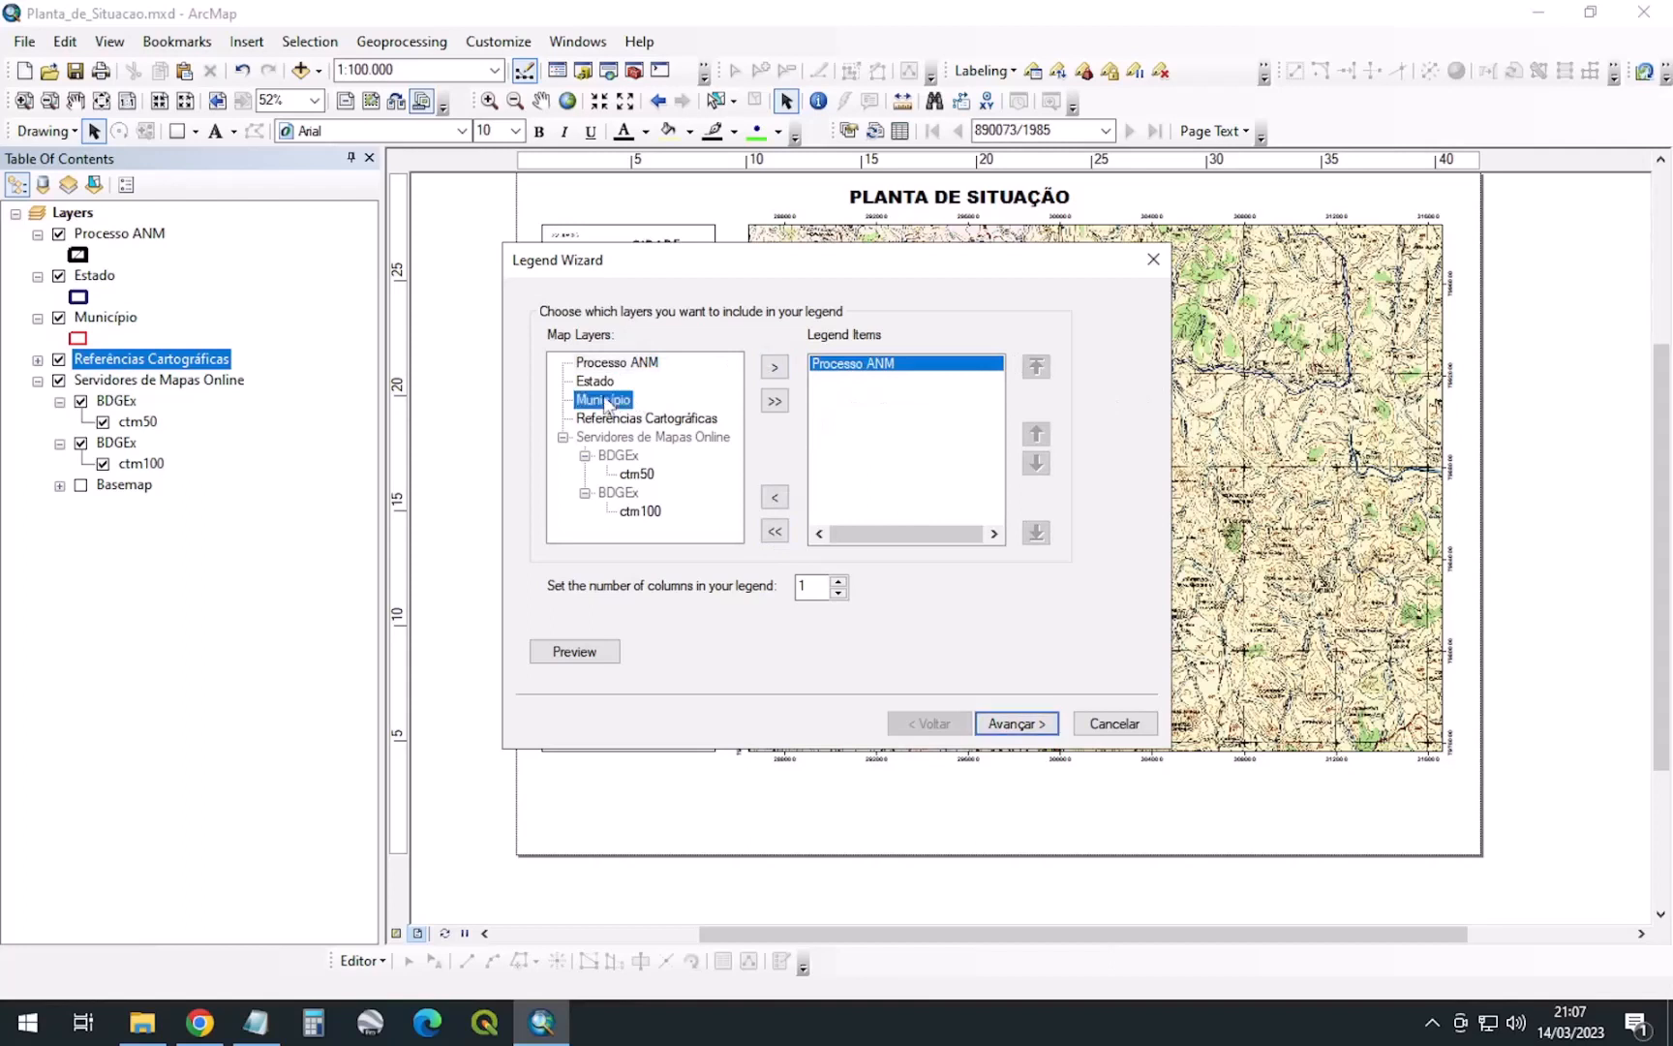
pyautogui.click(775, 367)
pyautogui.click(595, 380)
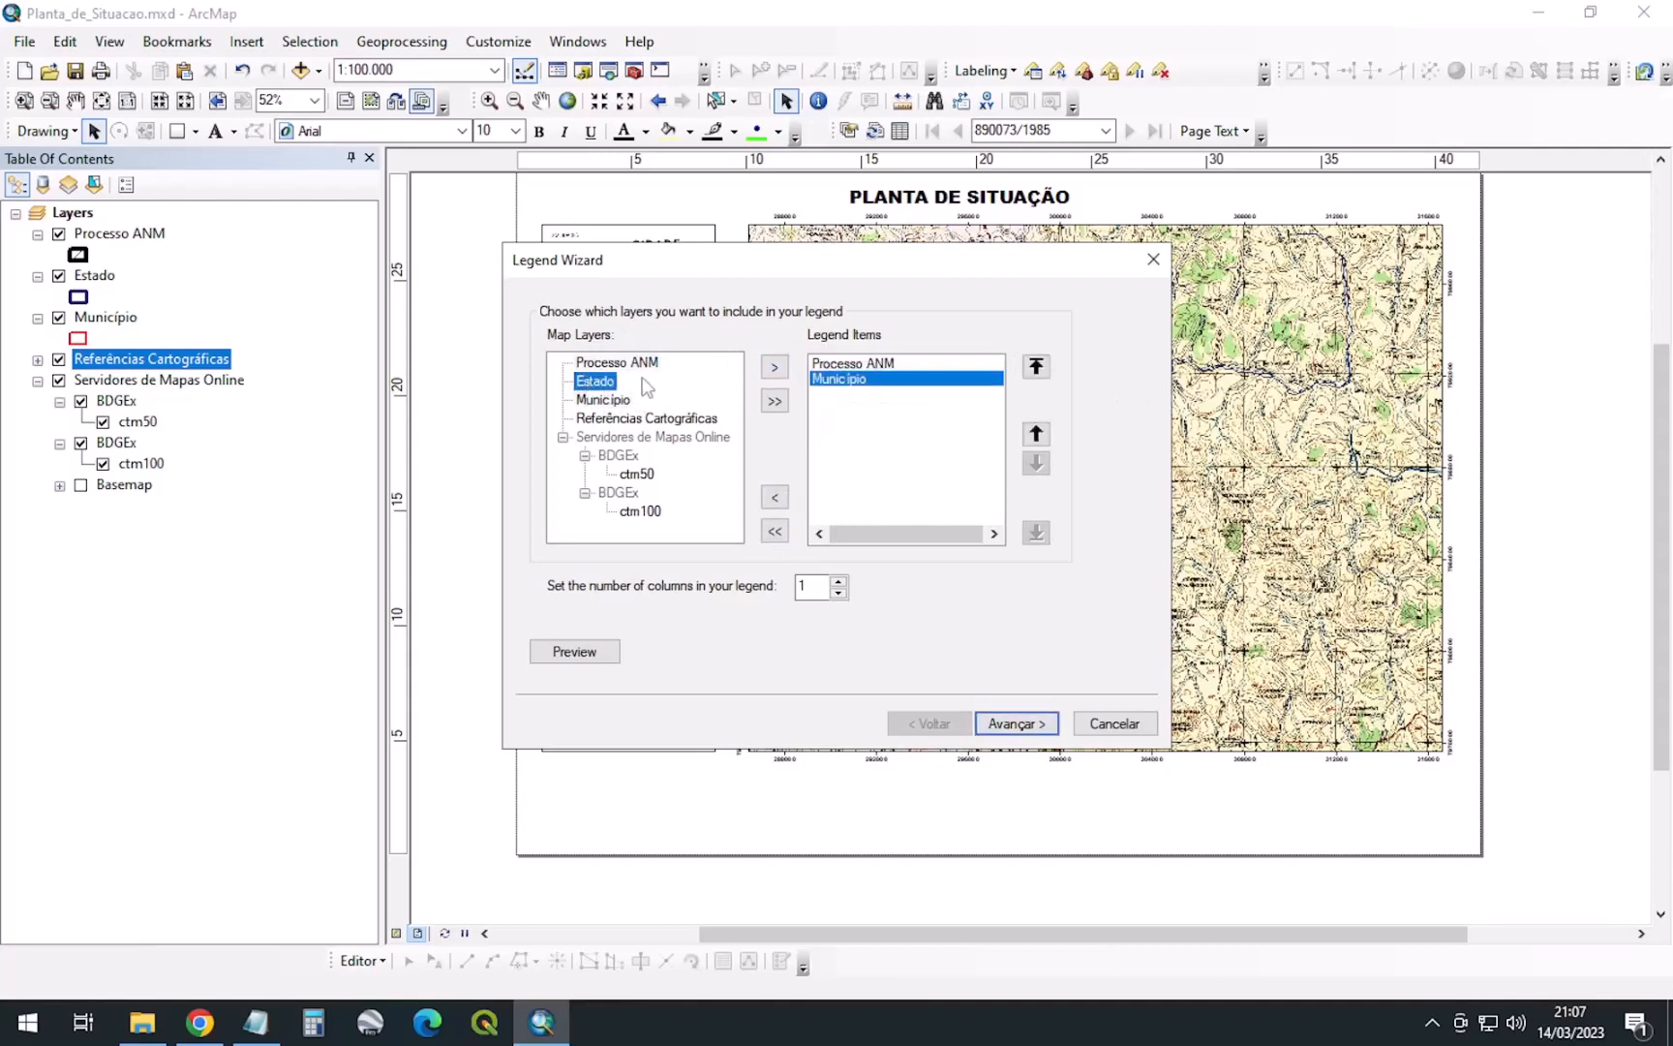
pyautogui.click(775, 367)
# Keep the default title, frame, patch and spacing settings and place the legend
pyautogui.click(1028, 726)
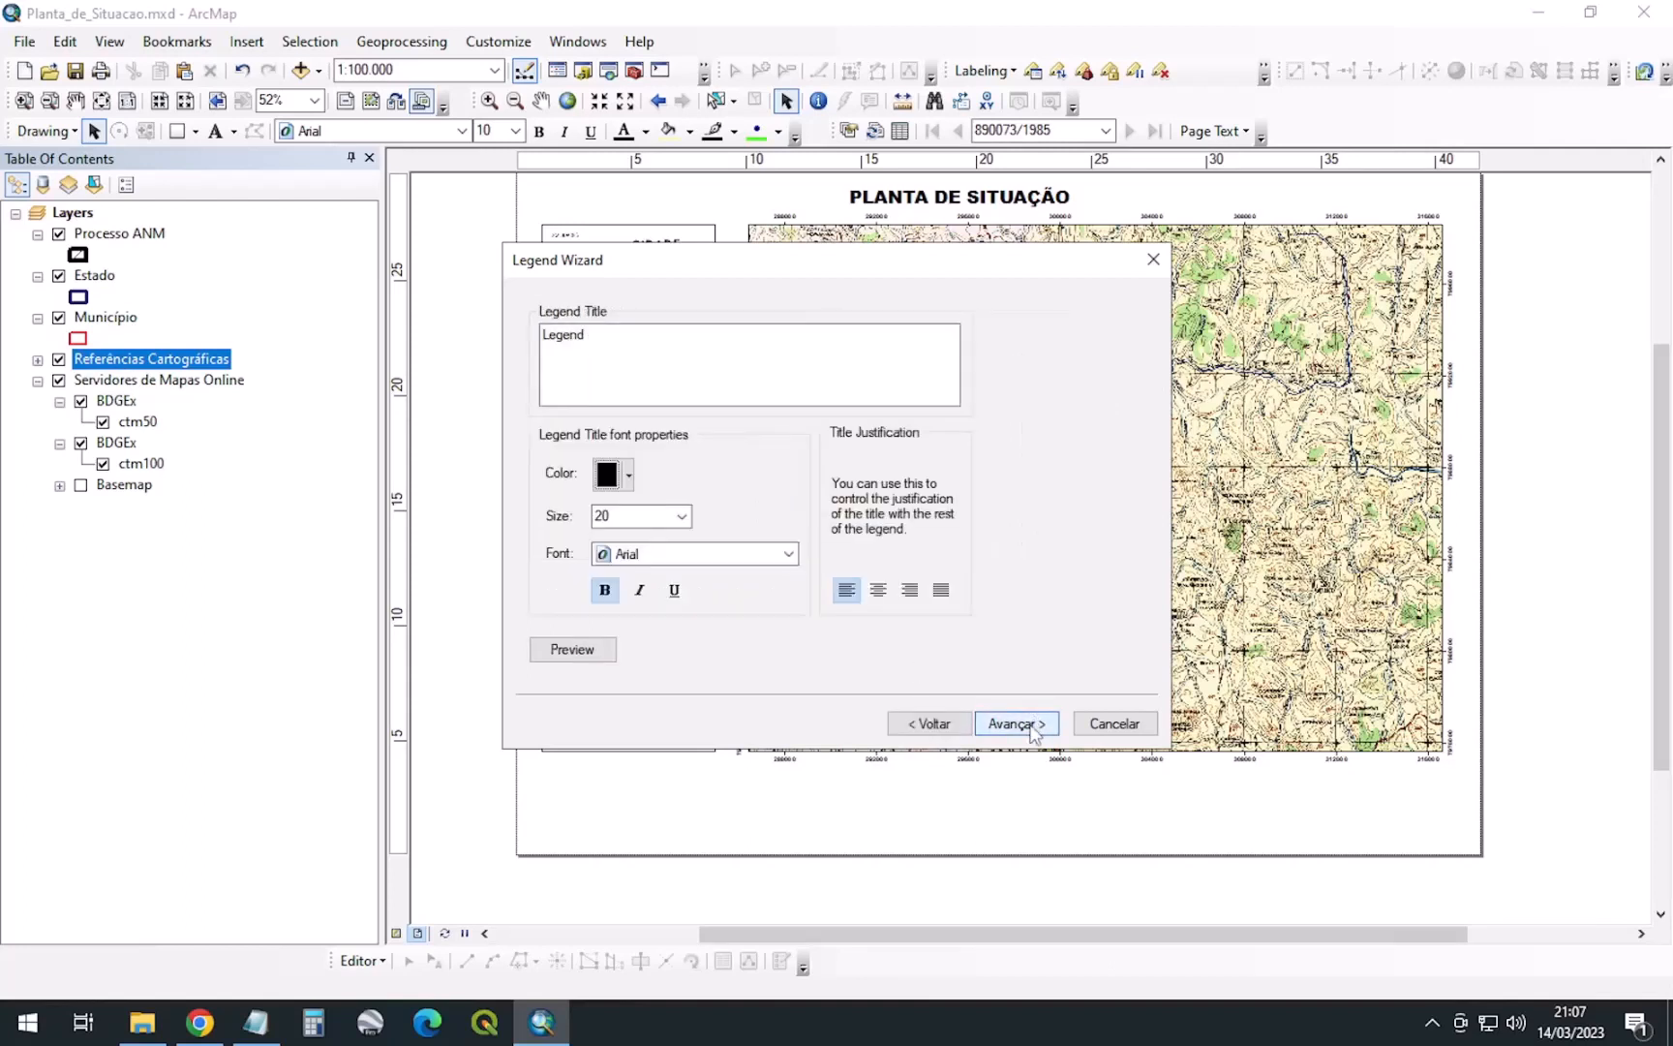
pyautogui.click(643, 332)
pyautogui.click(1011, 724)
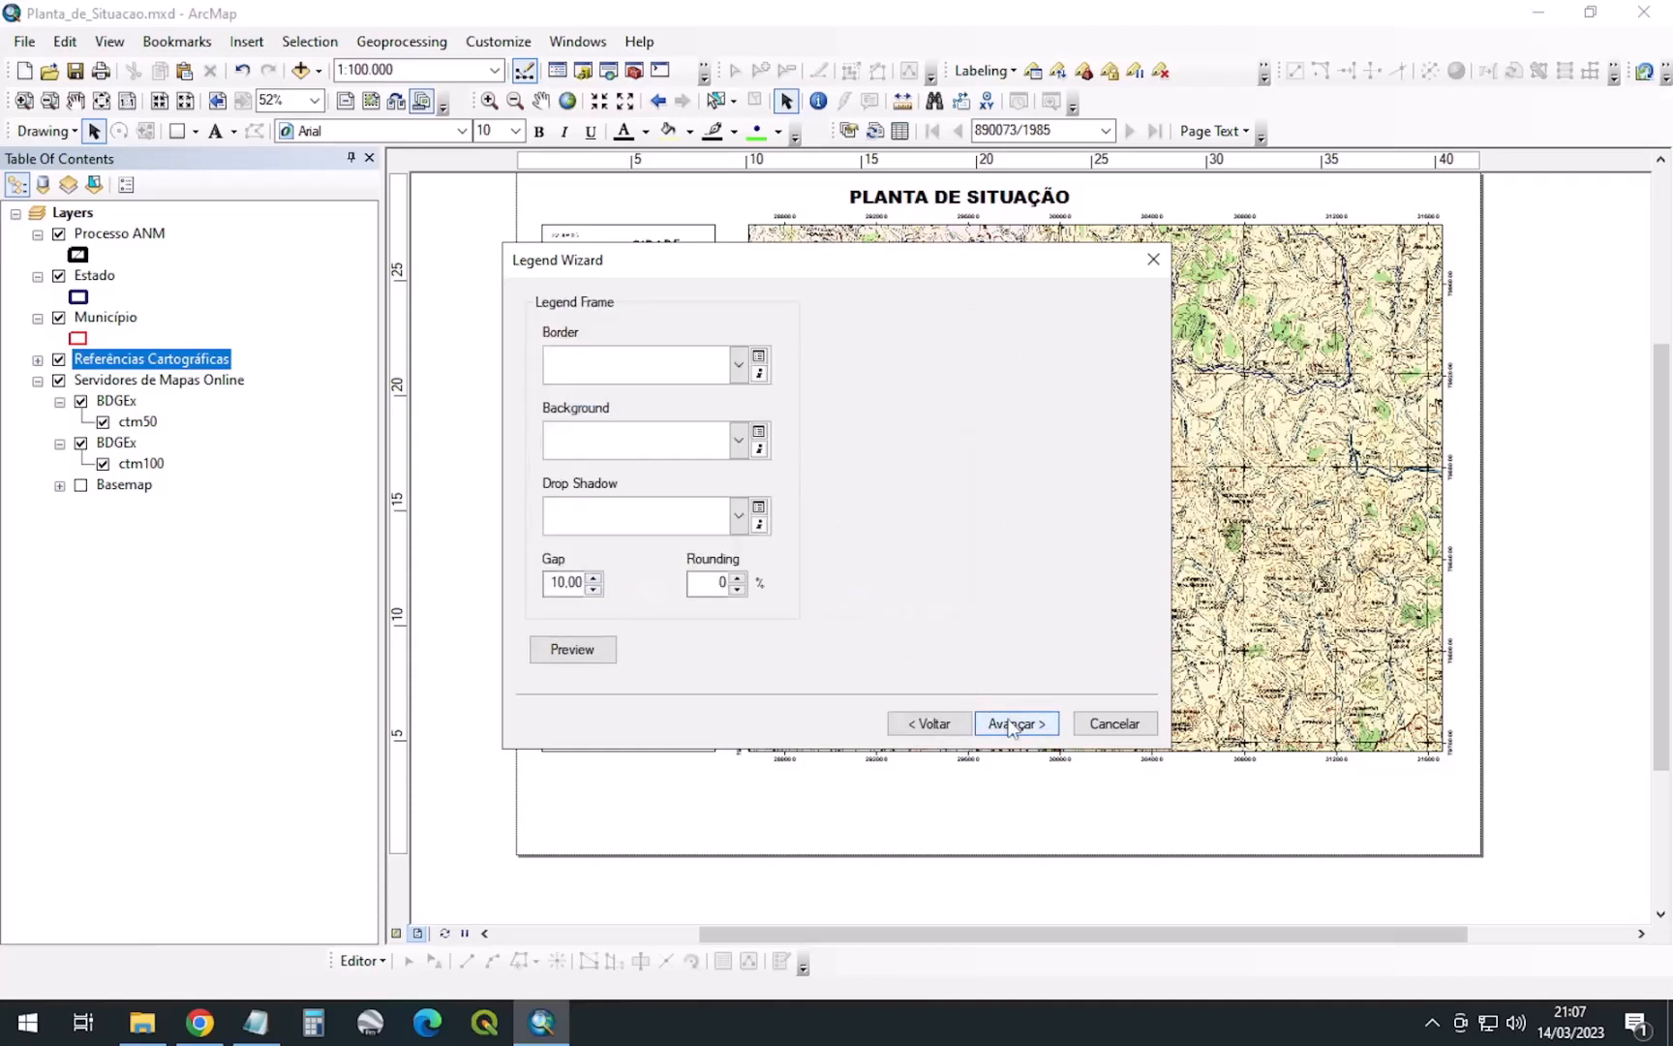
pyautogui.click(1020, 727)
pyautogui.click(1021, 726)
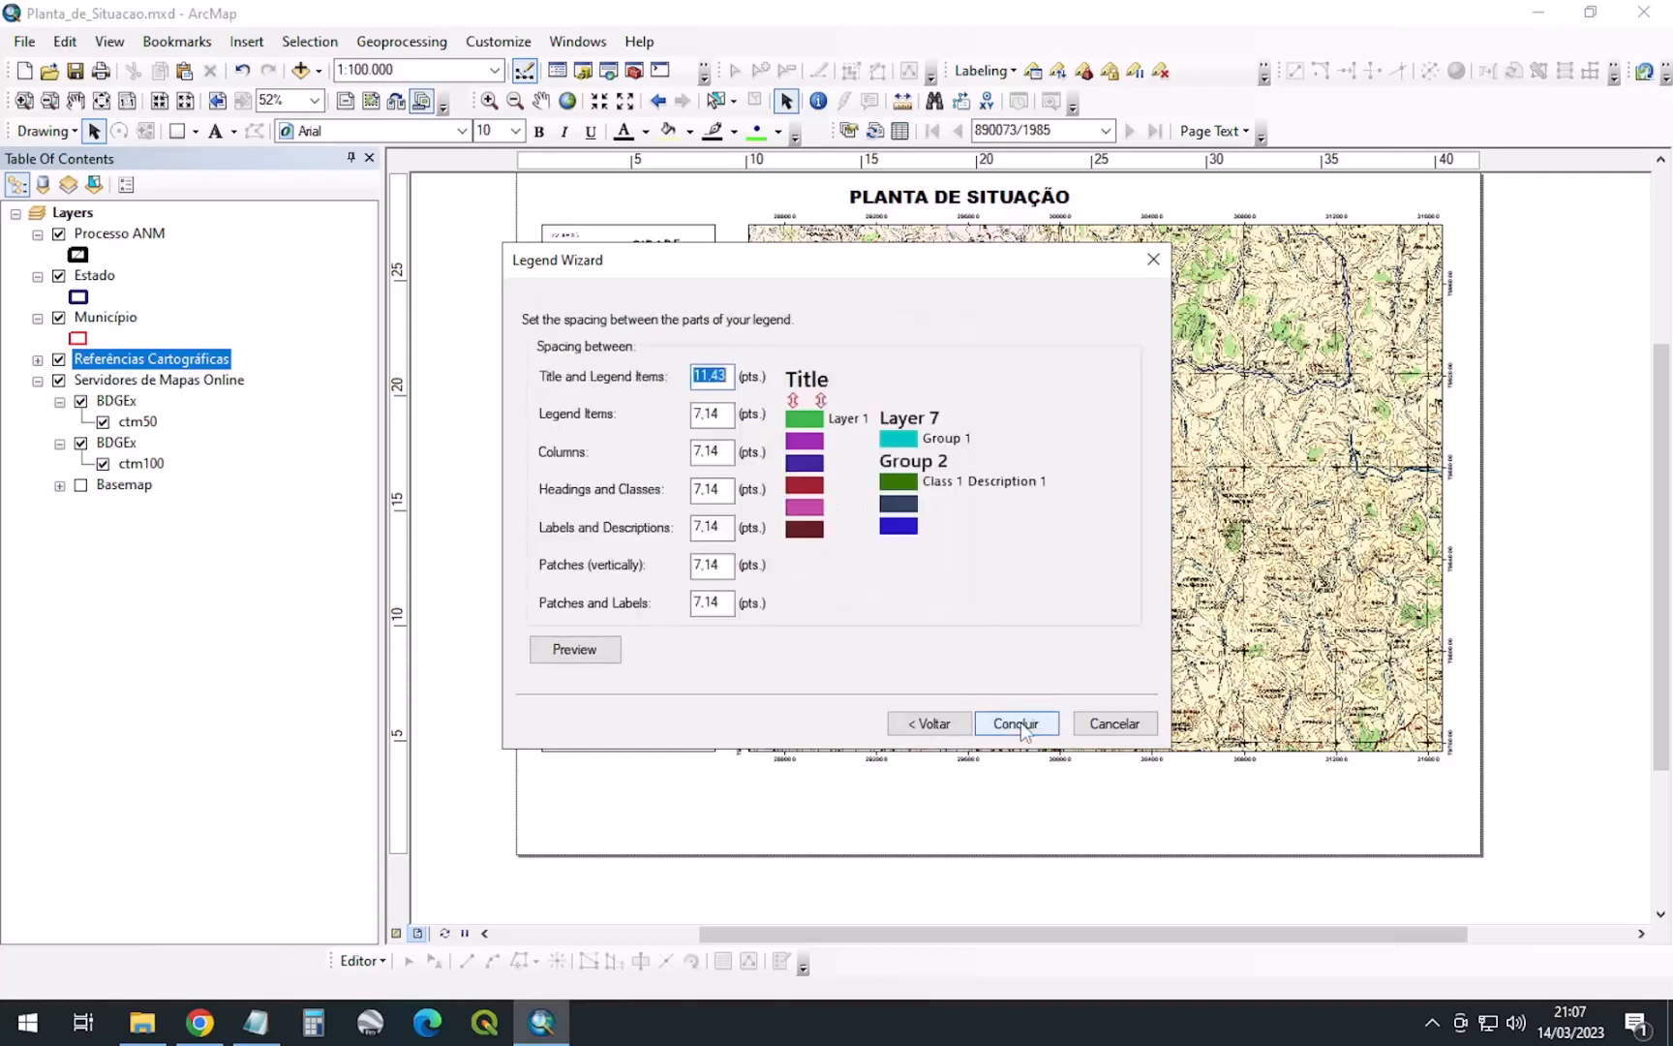
pyautogui.click(1016, 725)
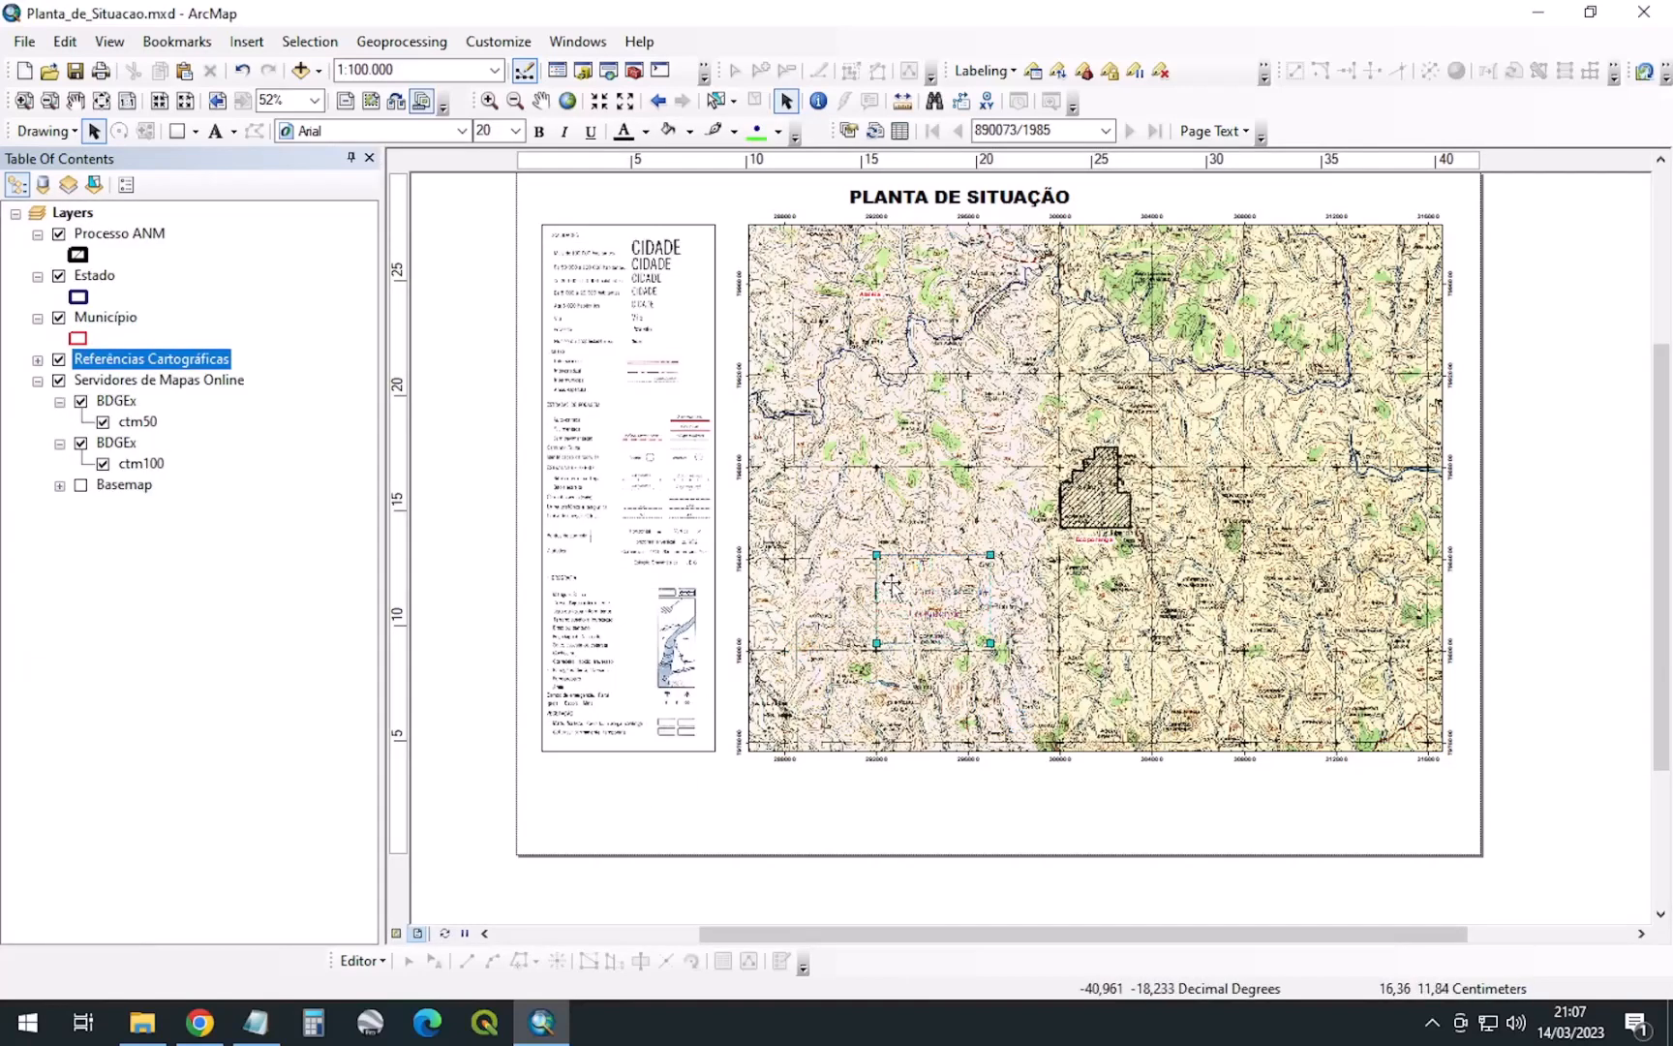
# Move the legend to the lower-left corner, shrink it, and shorten the map frame from the bottom
pyautogui.moveTo(892, 585); pyautogui.dragTo(578, 781)
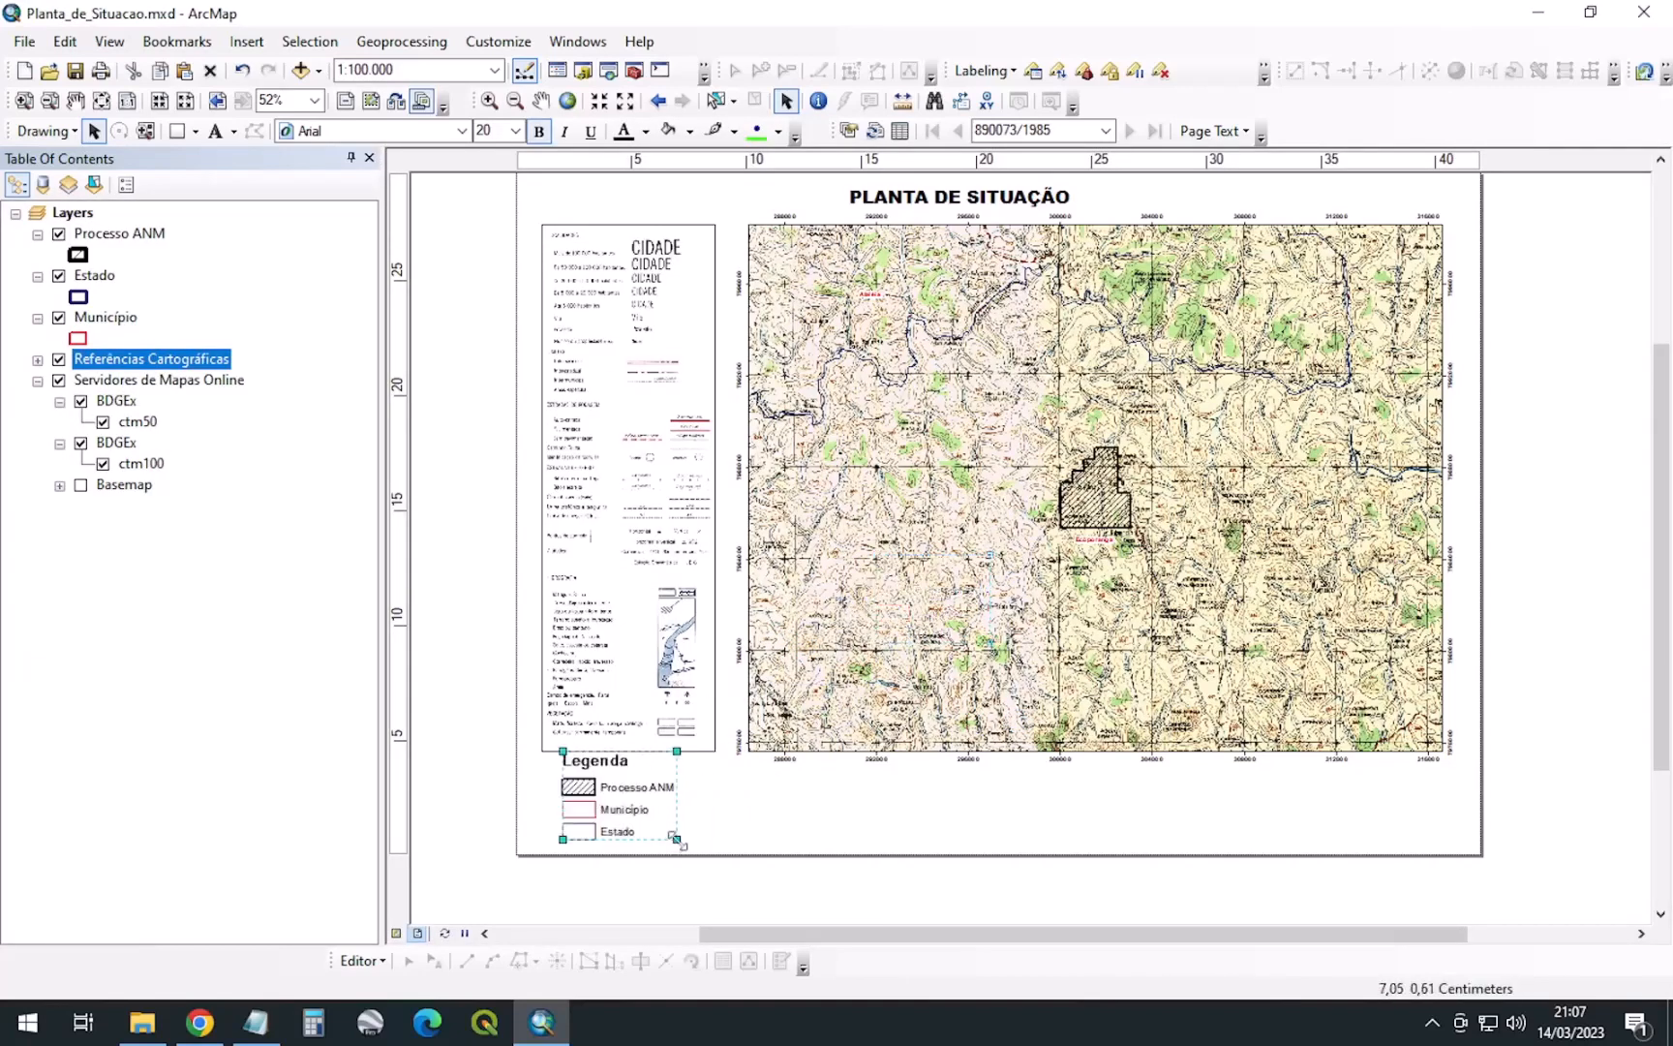
pyautogui.moveTo(678, 842); pyautogui.dragTo(575, 795)
pyautogui.click(697, 479)
pyautogui.click(1206, 731)
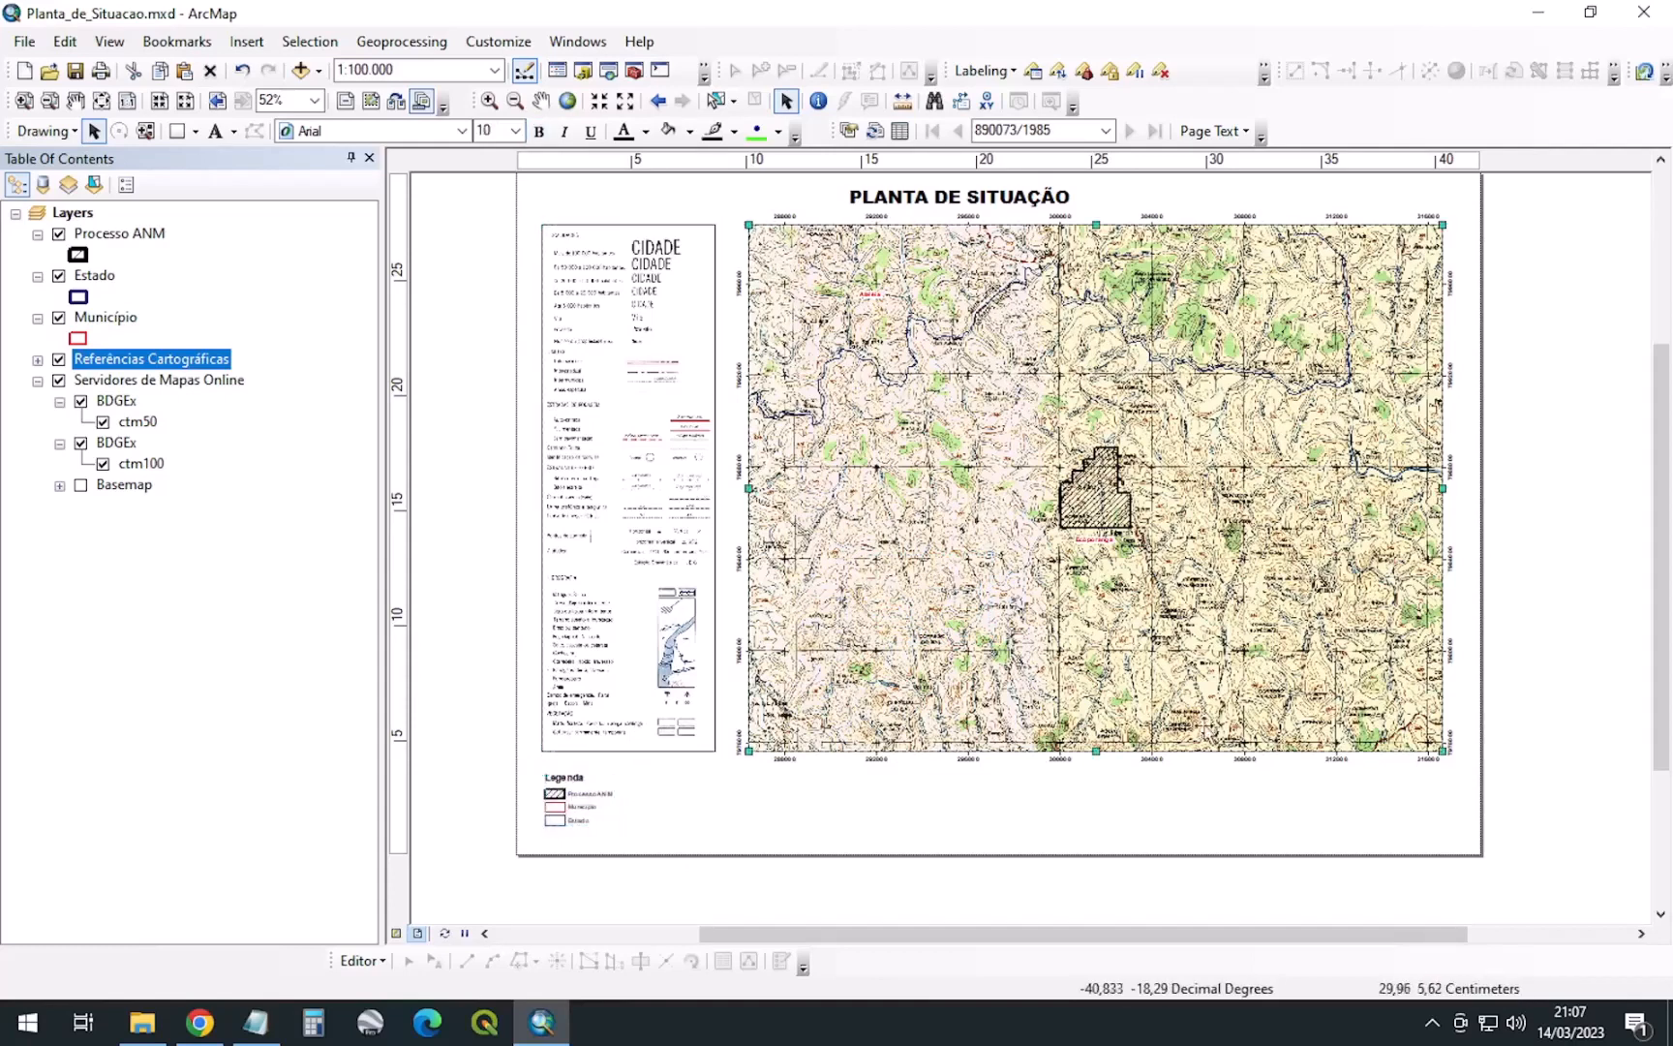
pyautogui.moveTo(1443, 750); pyautogui.dragTo(1445, 699)
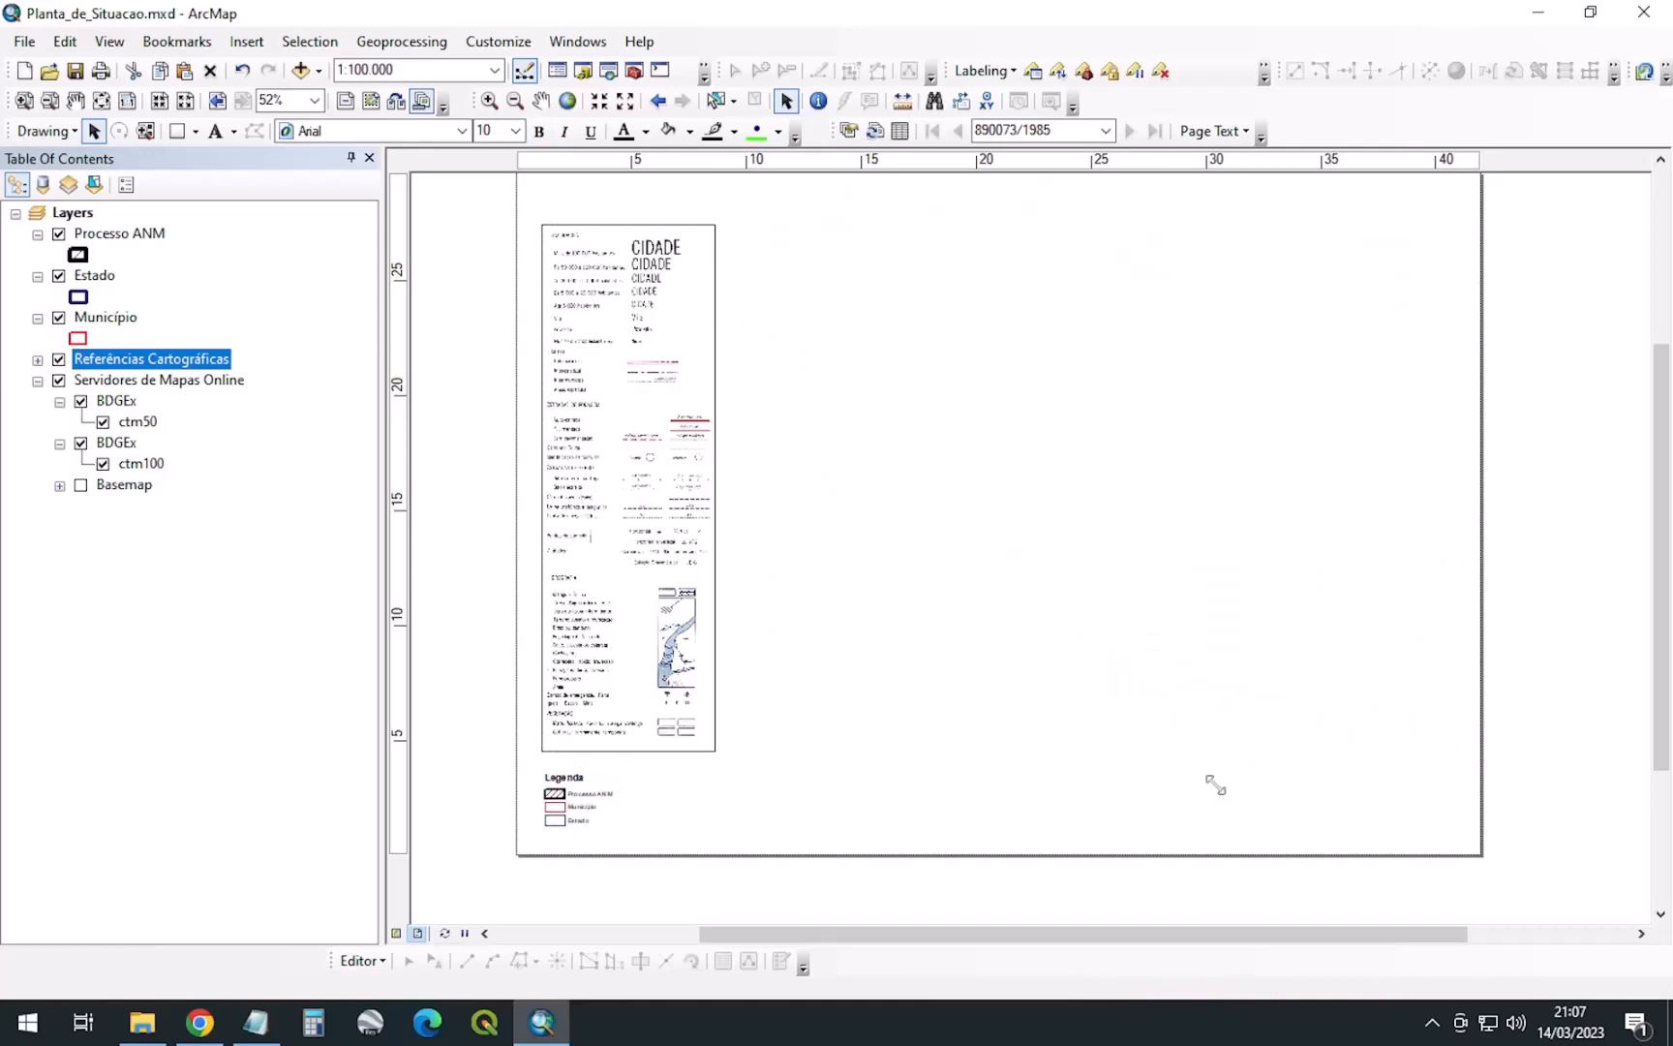
# Shorten the left attribute text panel and slide the legend up just beneath it
pyautogui.click(689, 647)
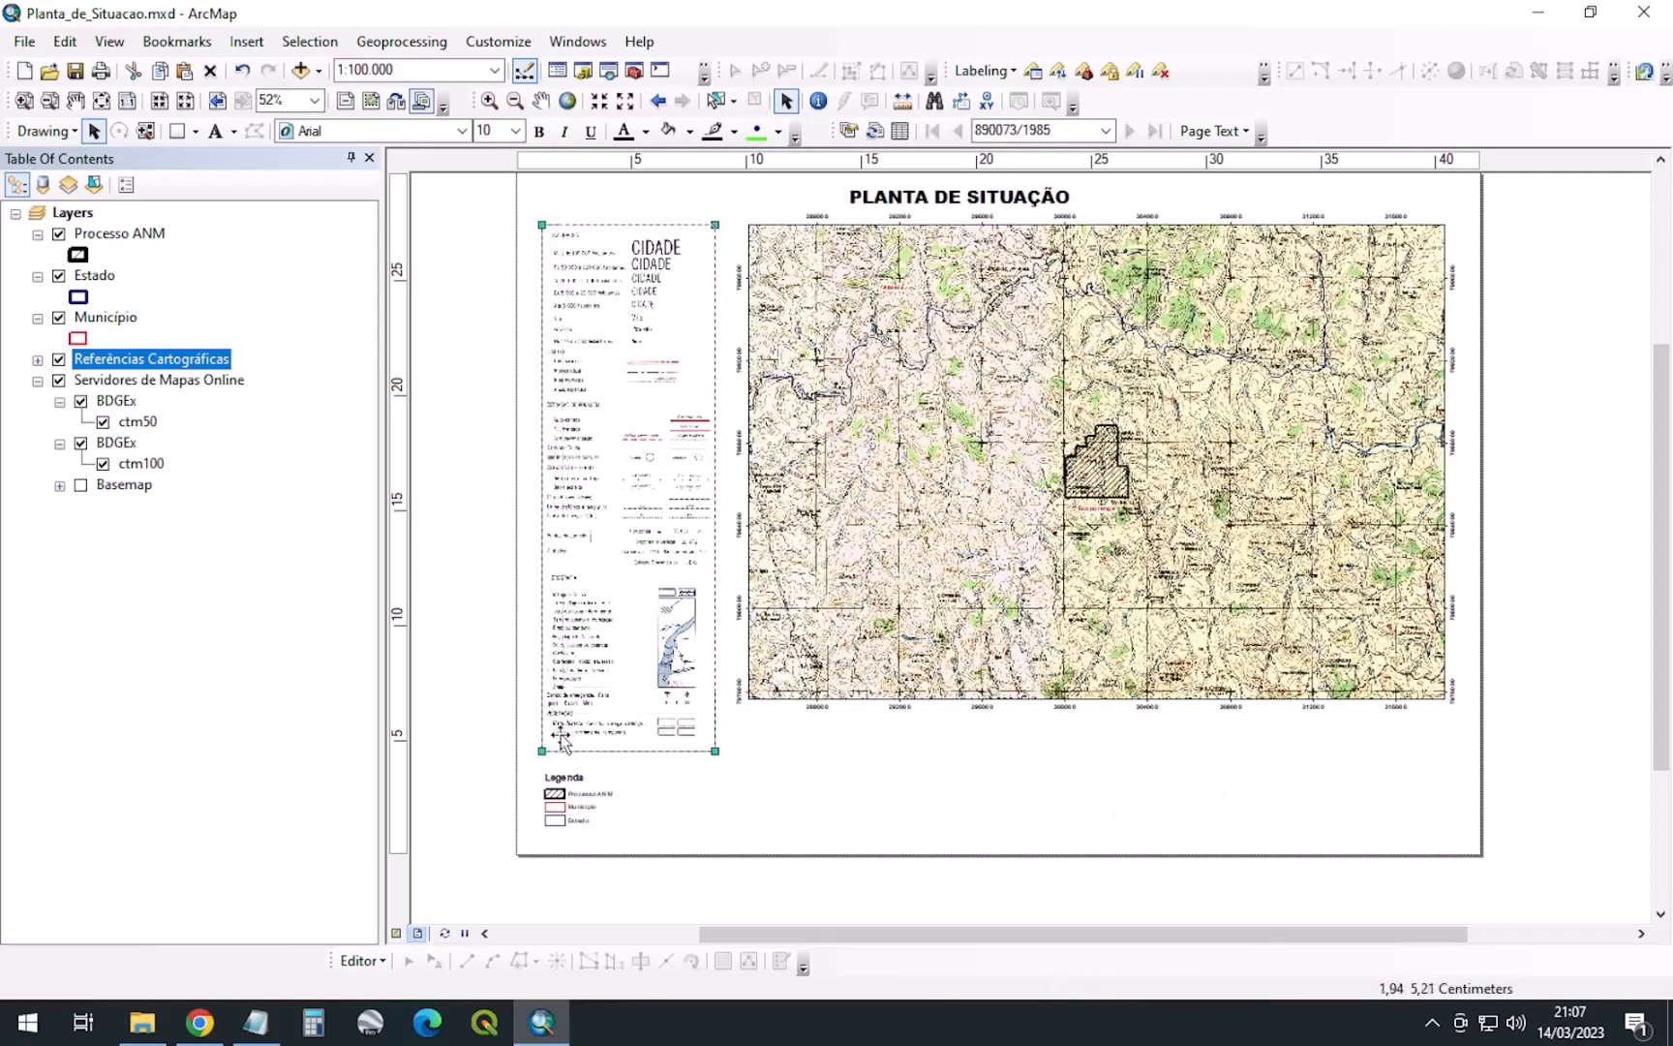
pyautogui.moveTo(561, 735); pyautogui.dragTo(559, 701)
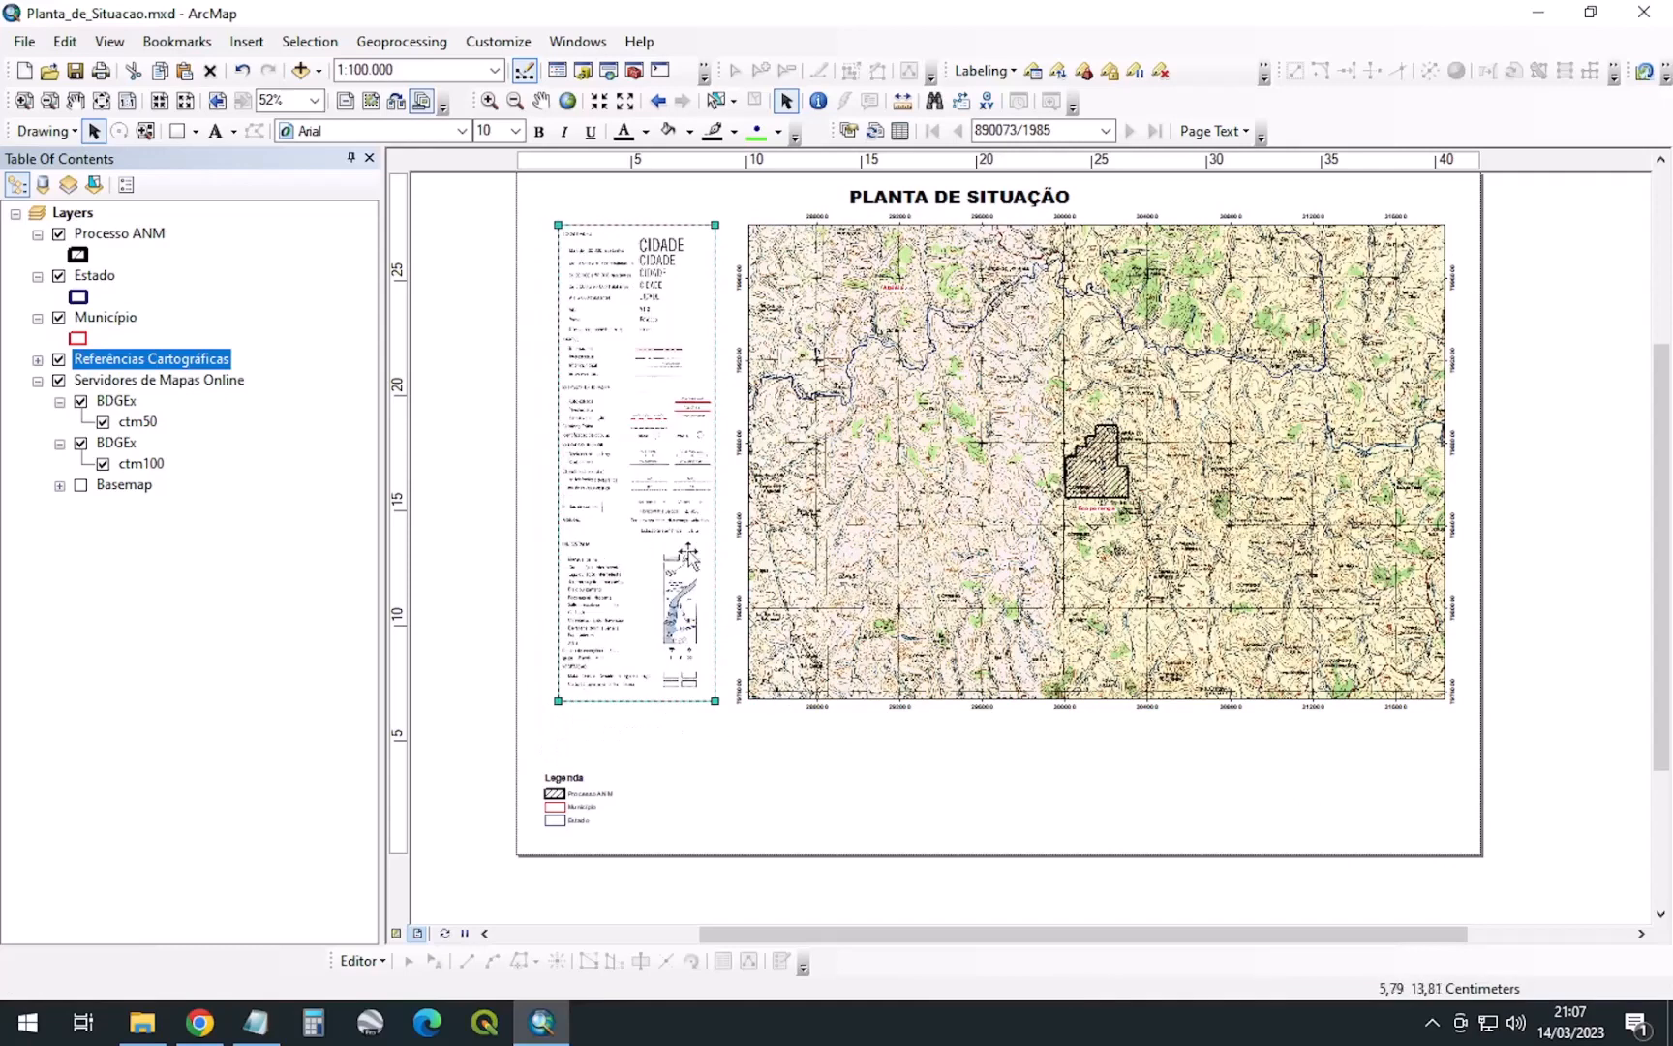
pyautogui.click(1063, 783)
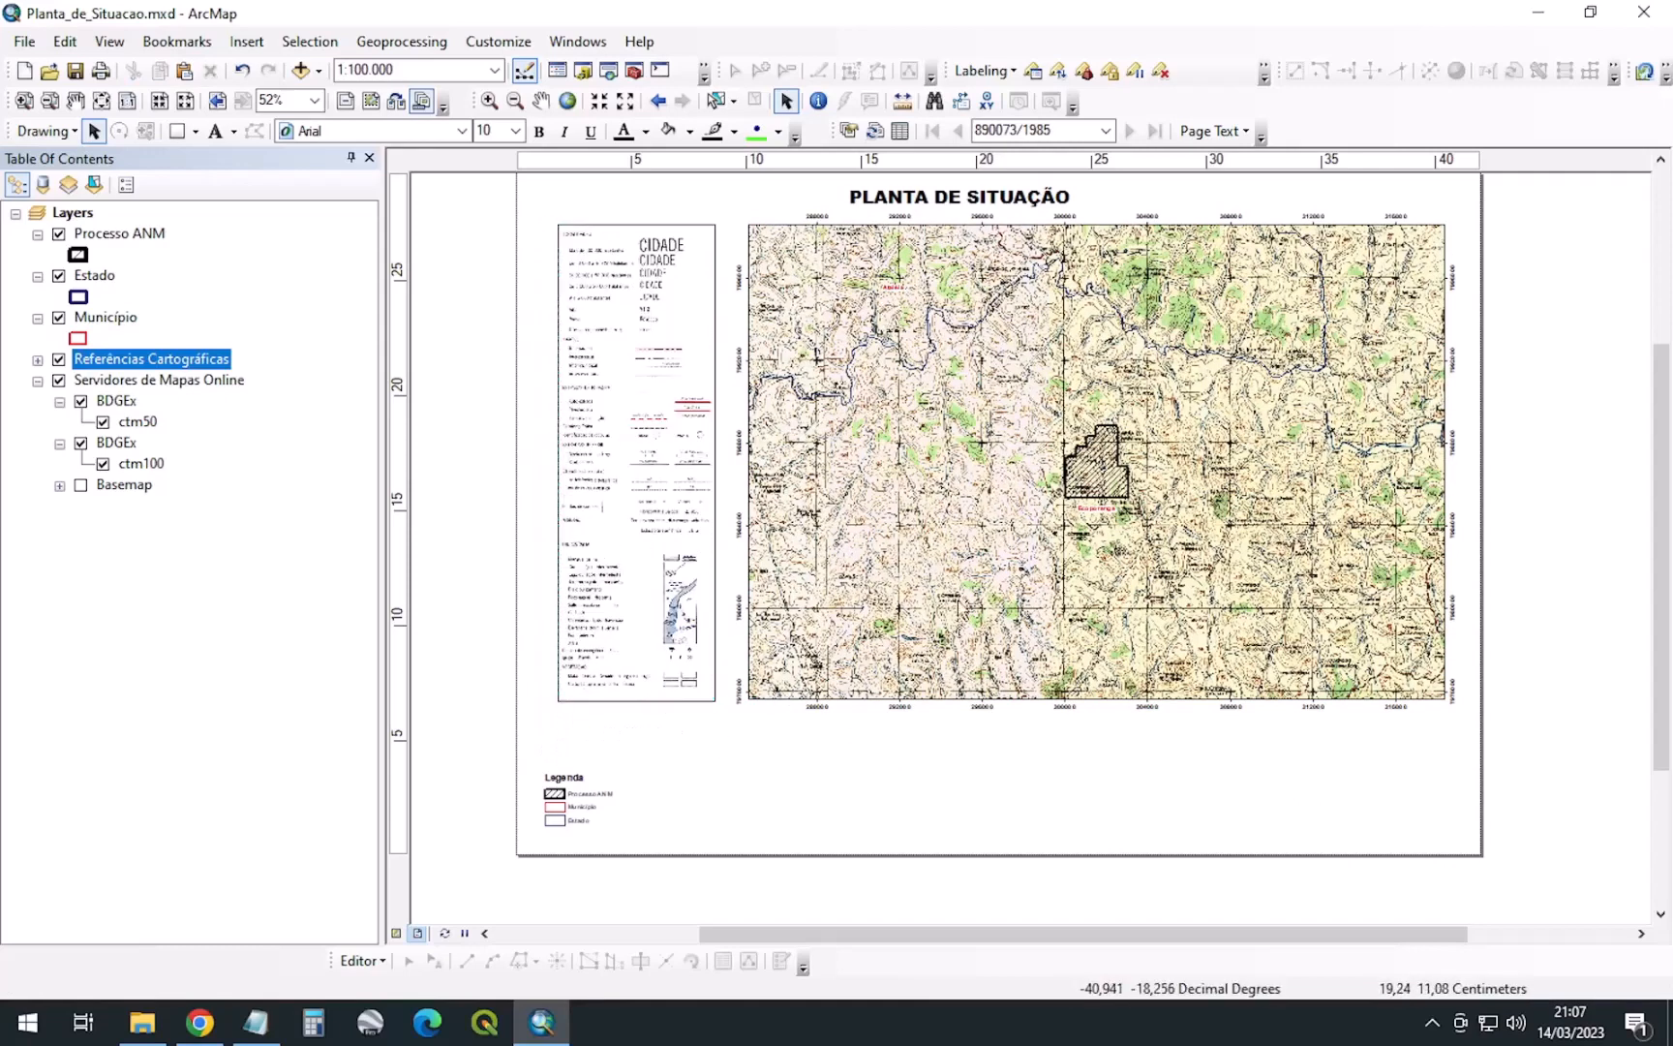
pyautogui.moveTo(581, 792); pyautogui.dragTo(596, 750)
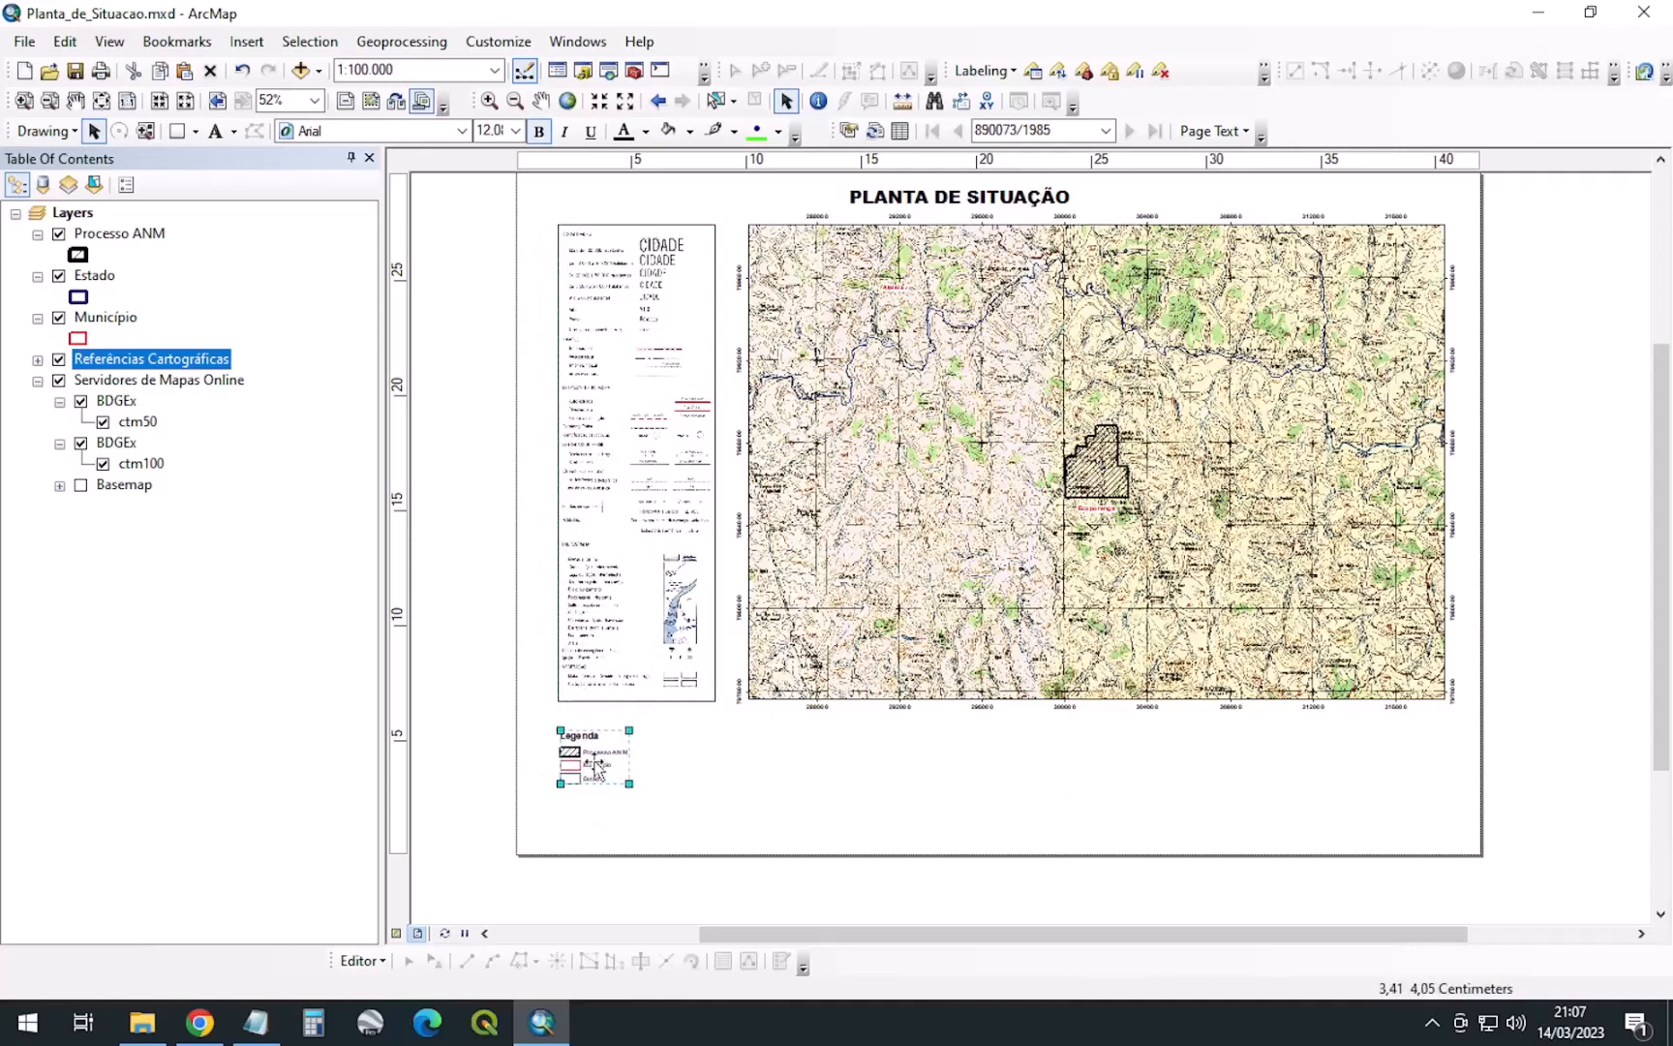
pyautogui.click(719, 787)
pyautogui.scroll(-1, 753, 859)
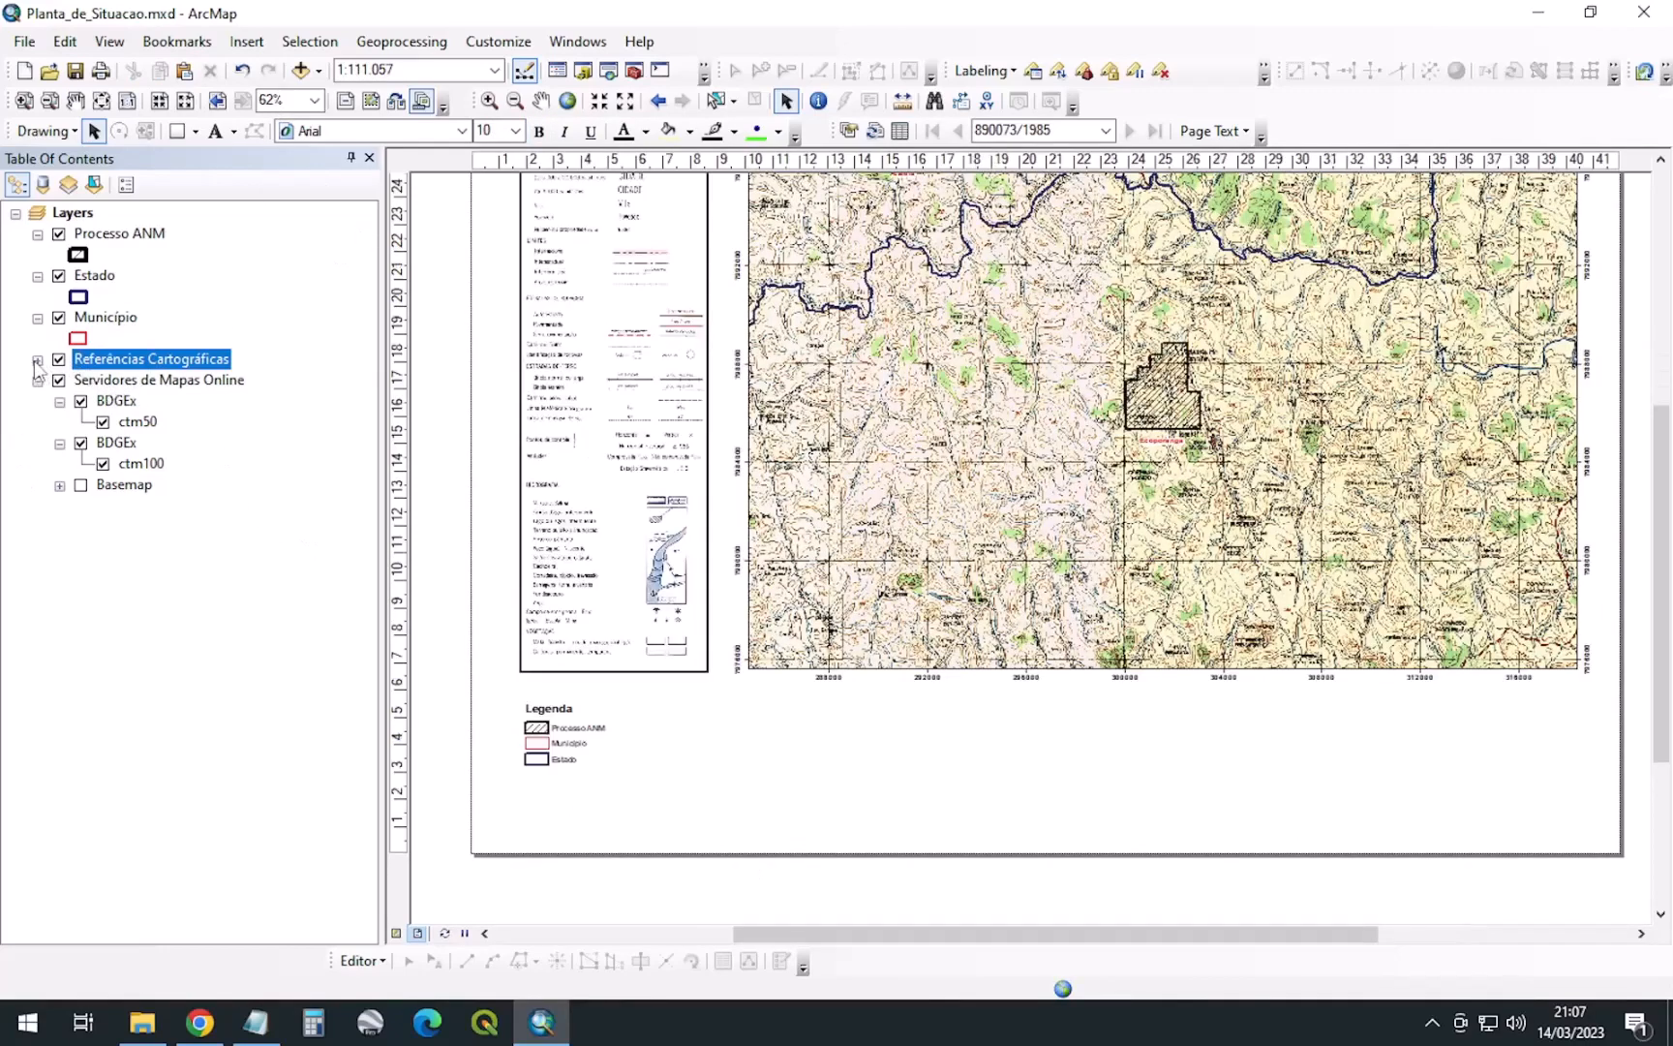
# Start a new legend containing only the Referências Cartográficas layer
pyautogui.click(248, 44)
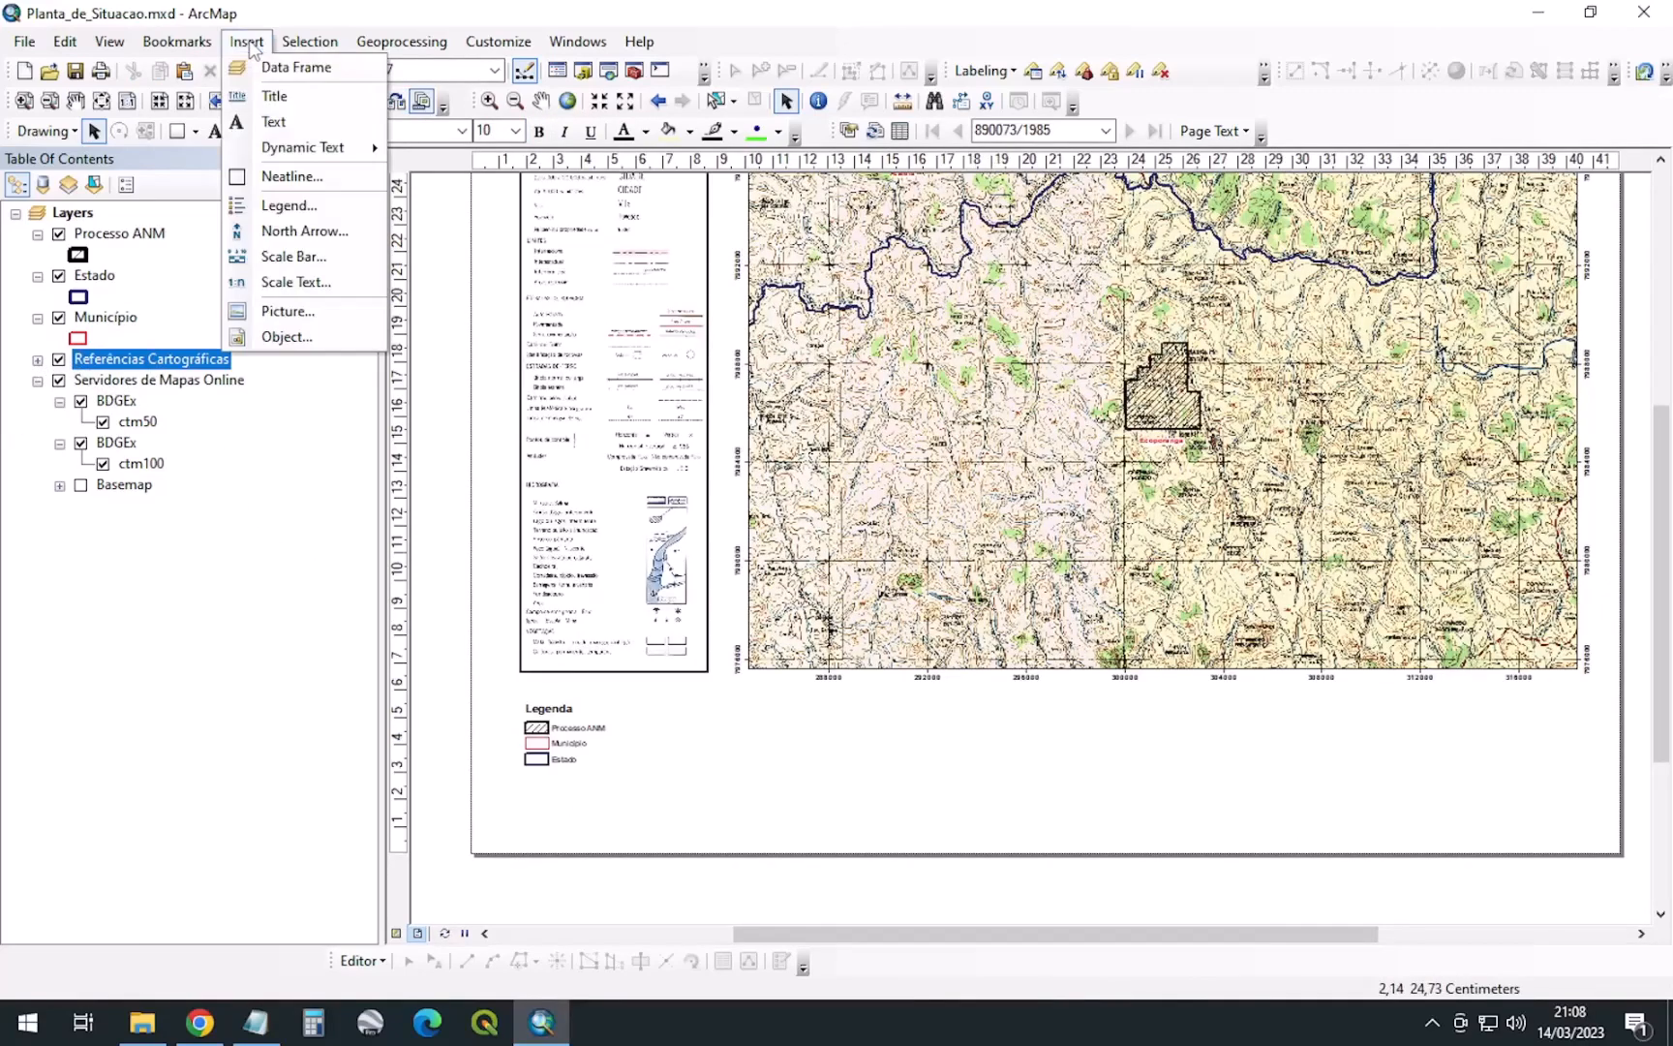
pyautogui.click(334, 11)
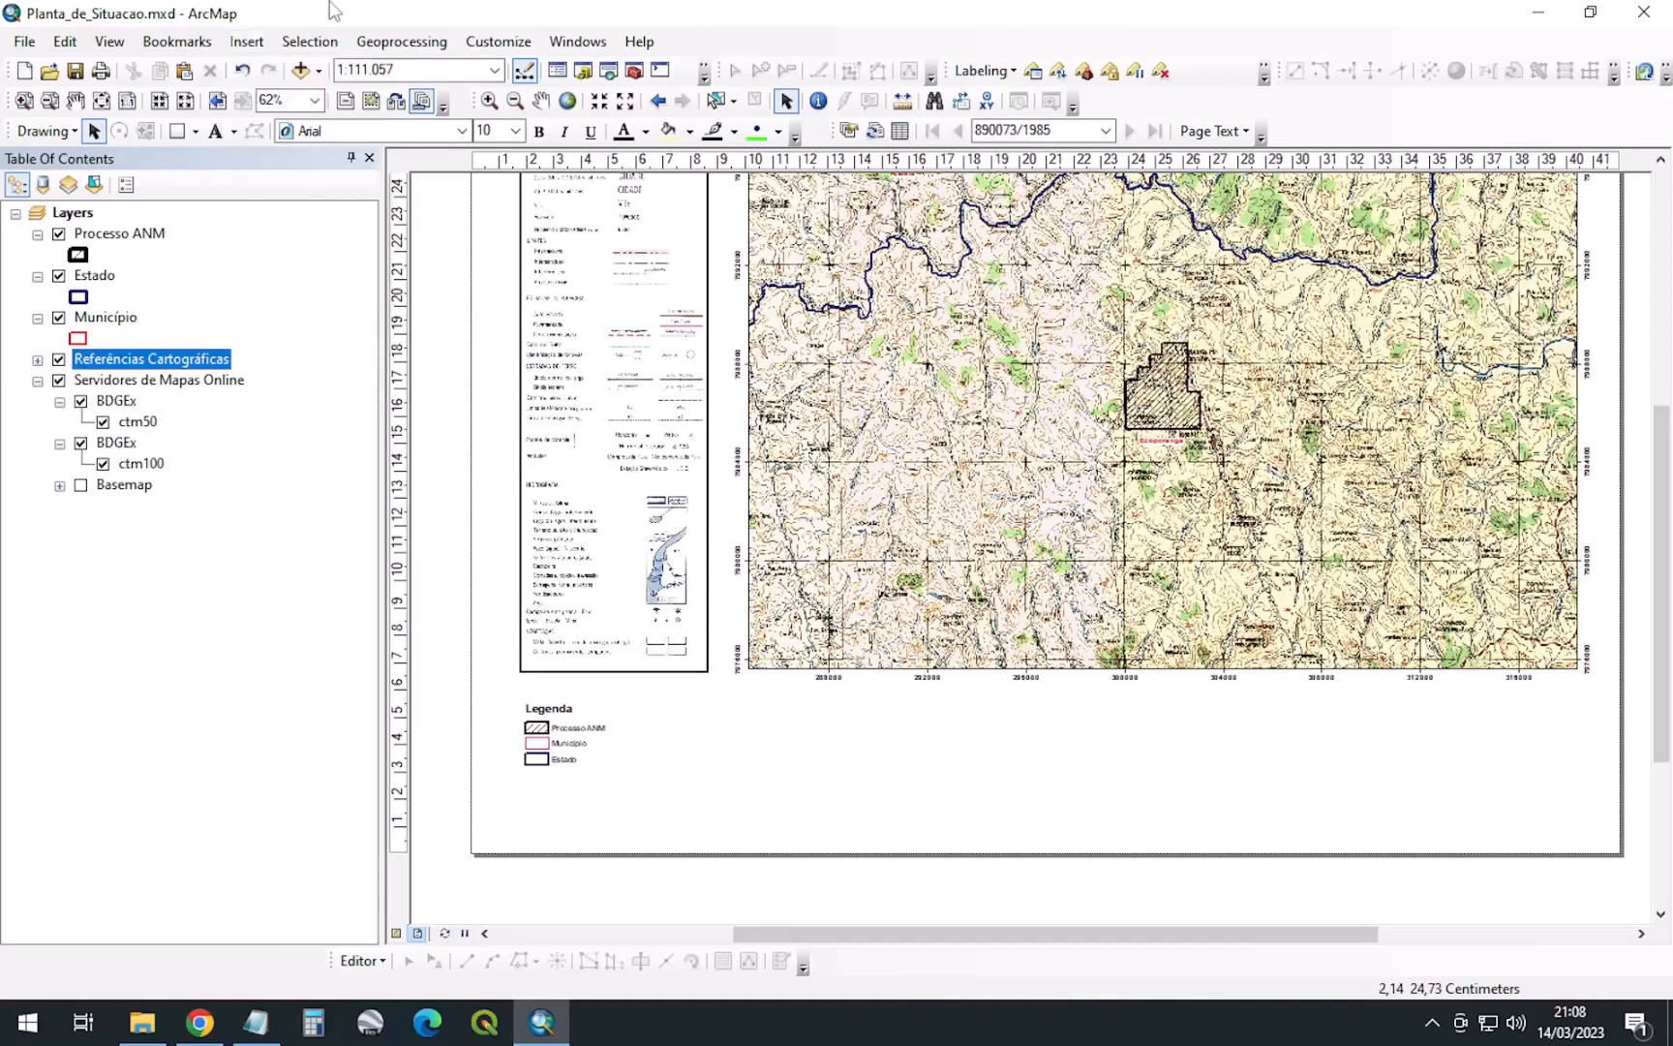
pyautogui.click(246, 41)
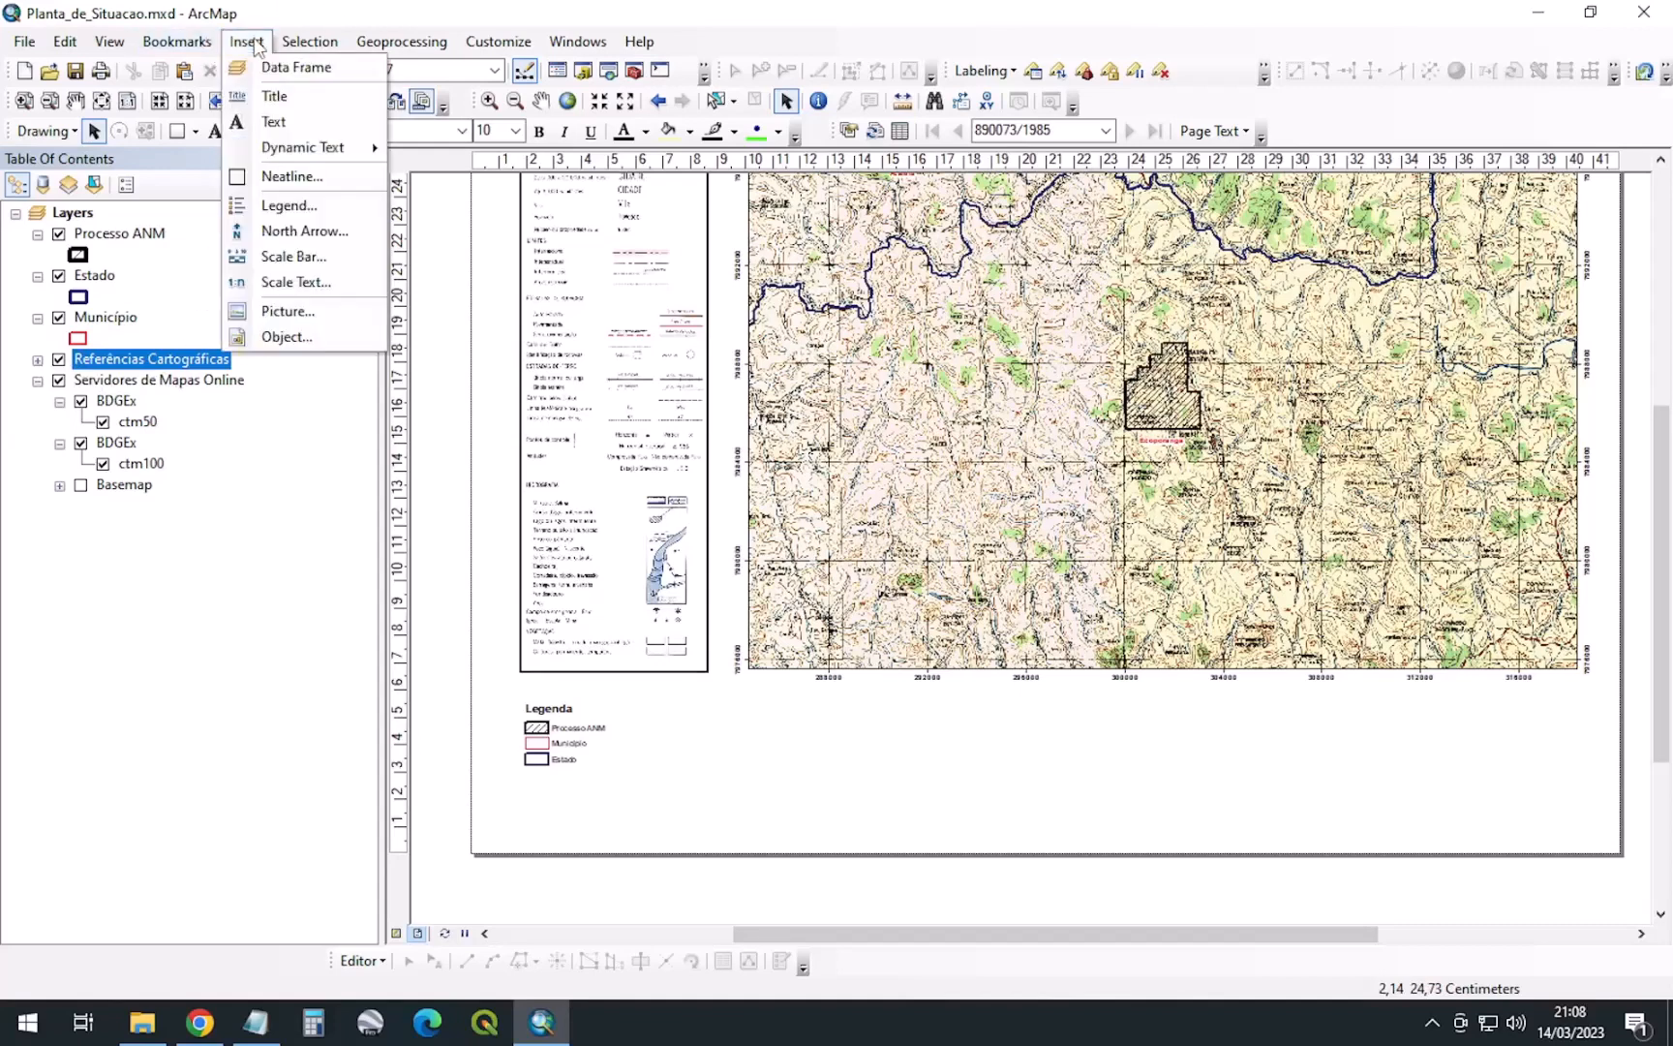
pyautogui.click(293, 207)
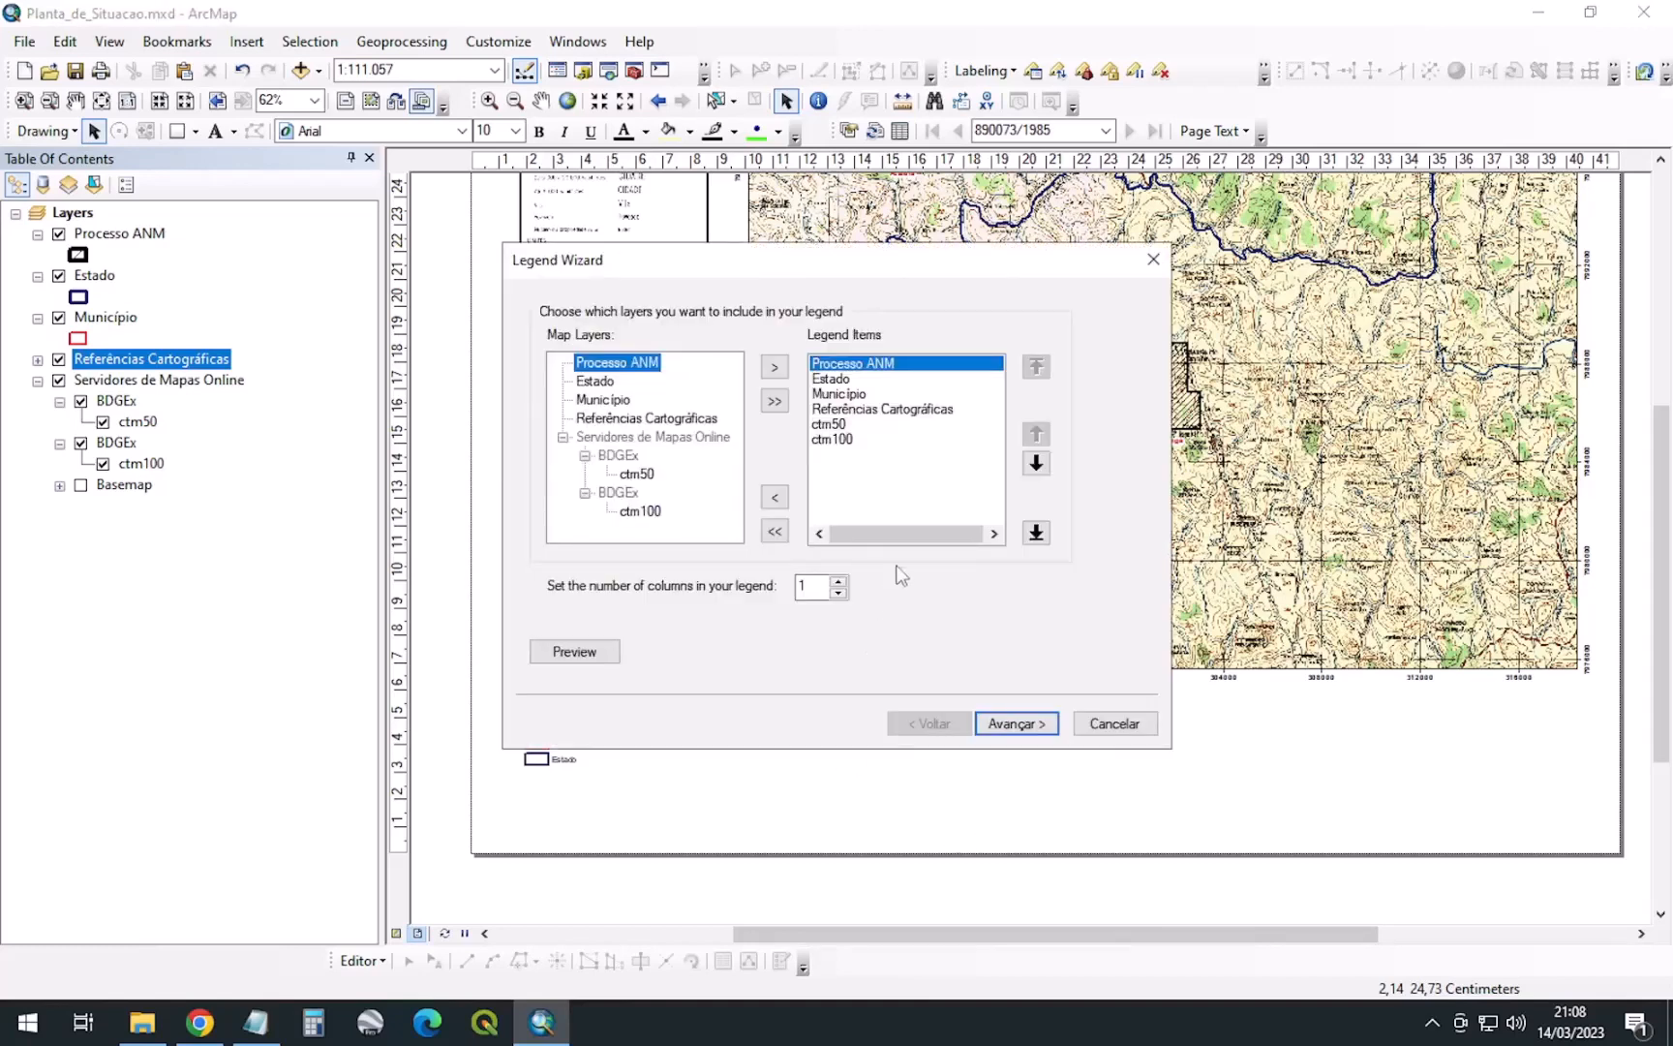
pyautogui.click(775, 531)
pyautogui.click(612, 419)
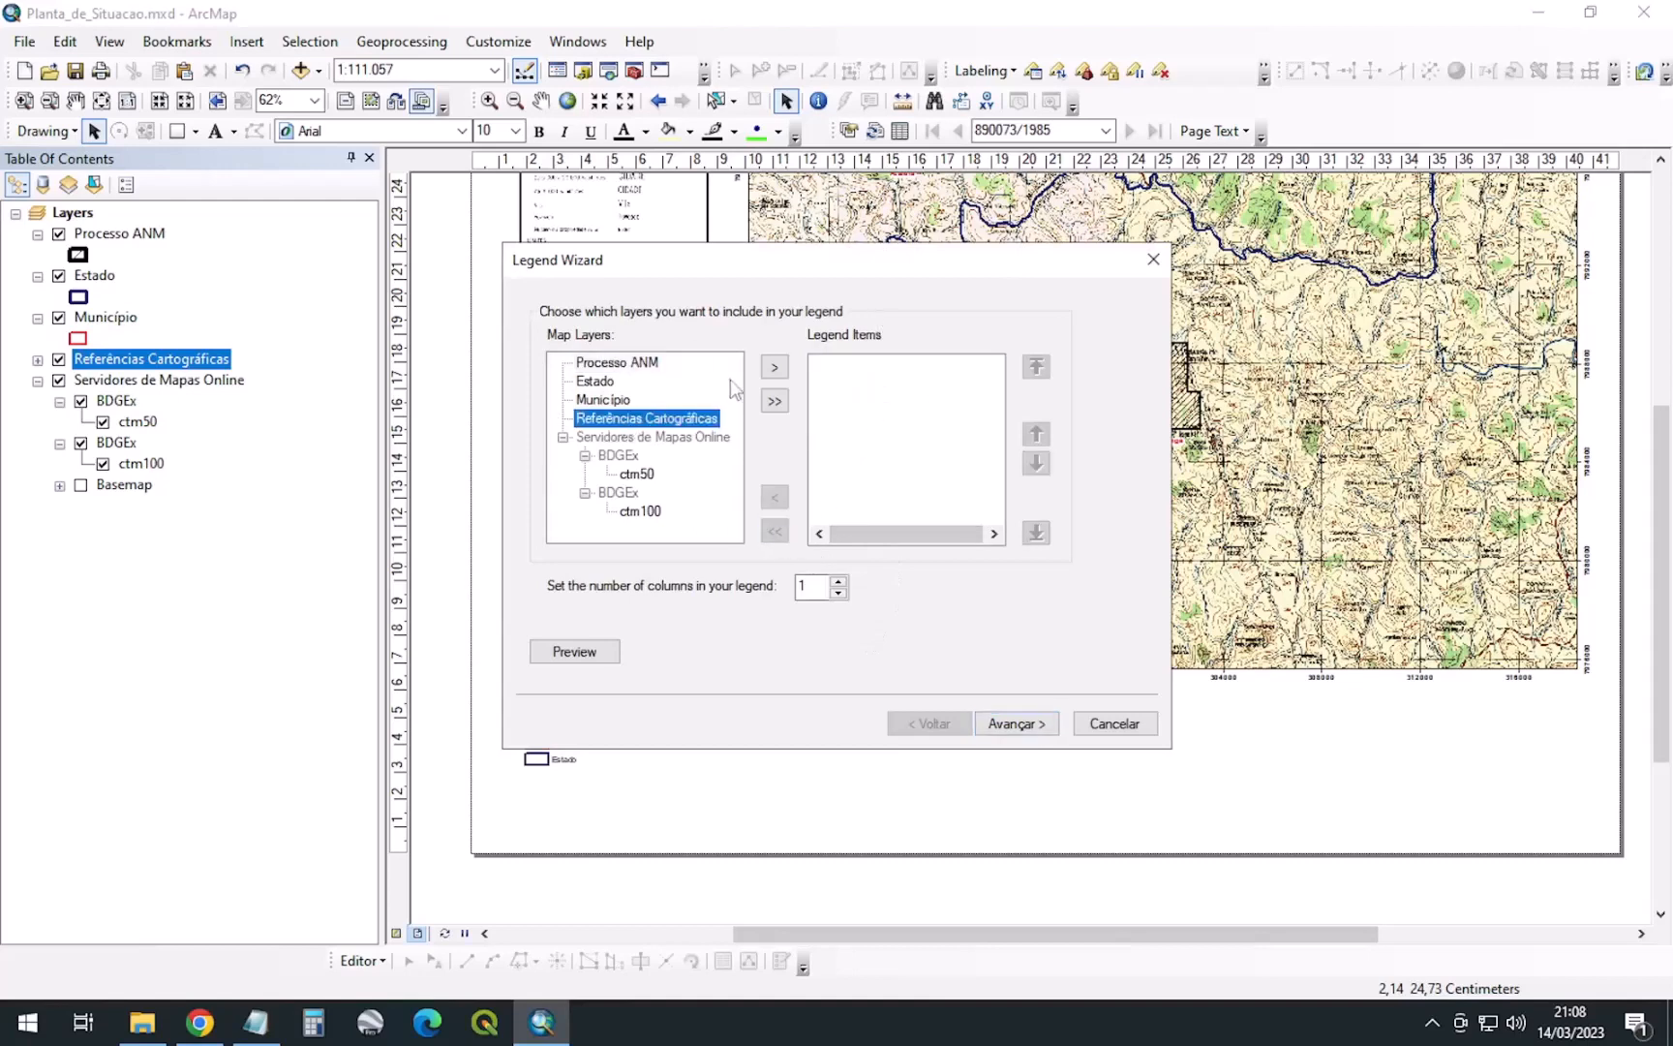
pyautogui.click(774, 367)
# Keep the default legend title, frame and patch settings
pyautogui.click(1017, 724)
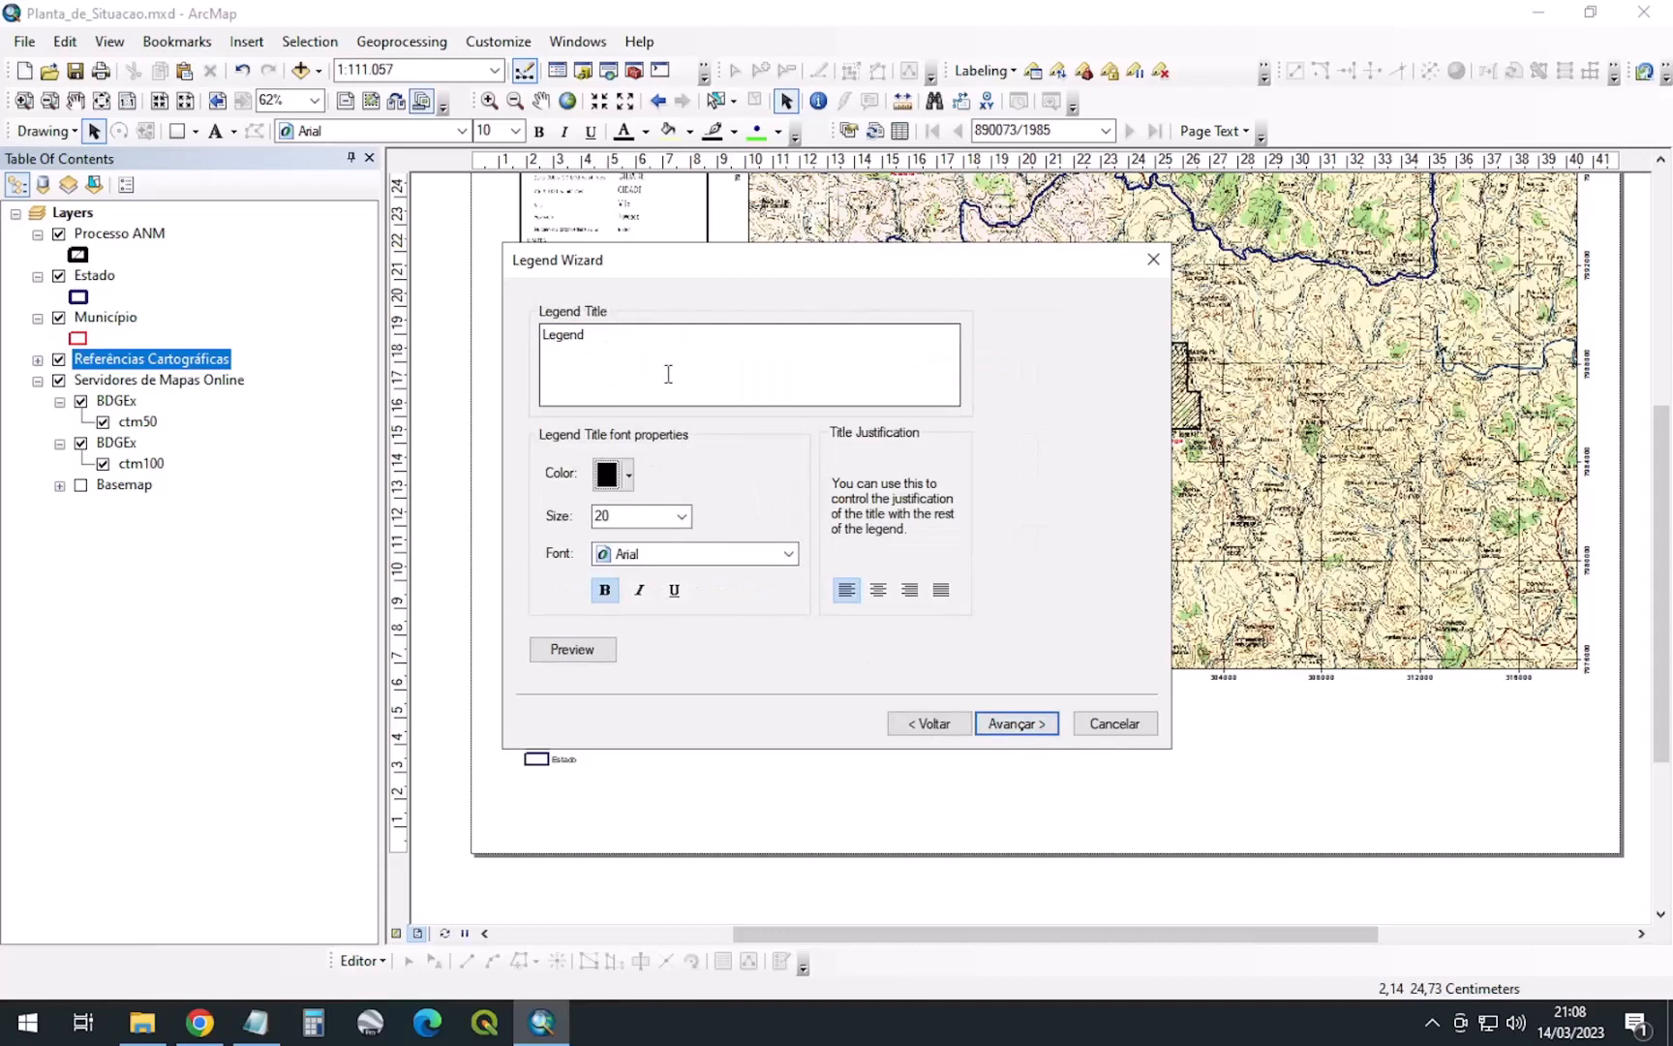
pyautogui.click(1014, 723)
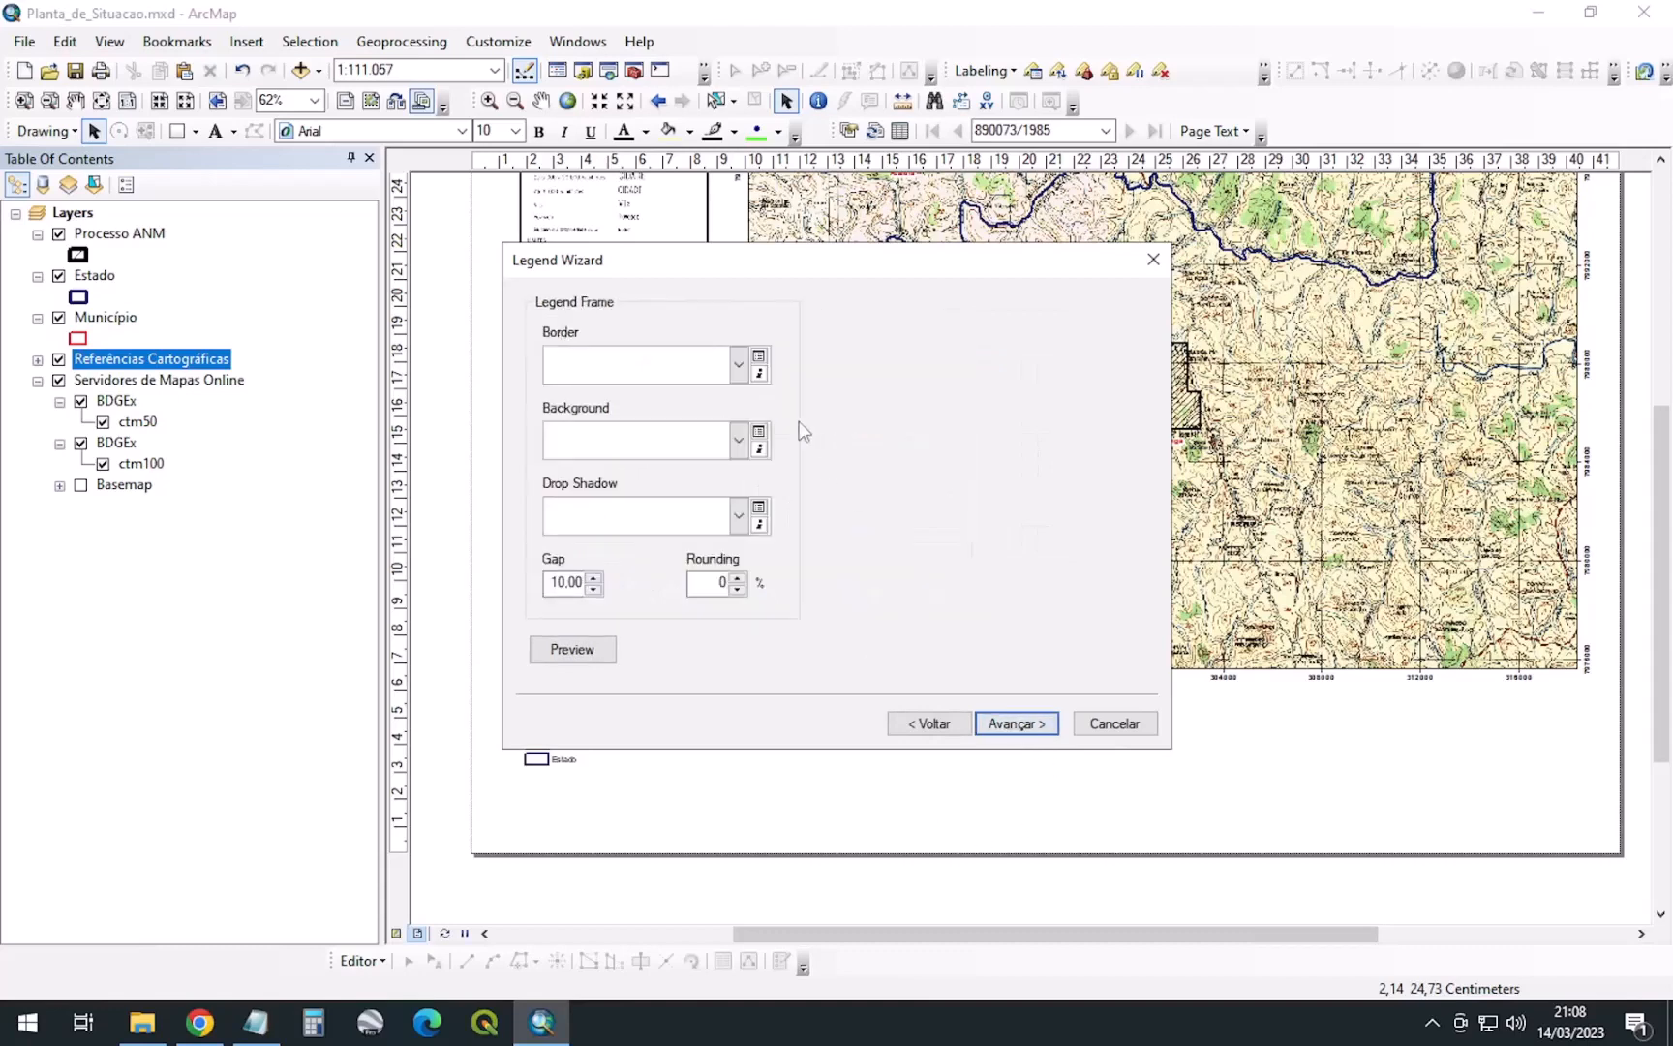
pyautogui.click(993, 724)
pyautogui.click(1022, 726)
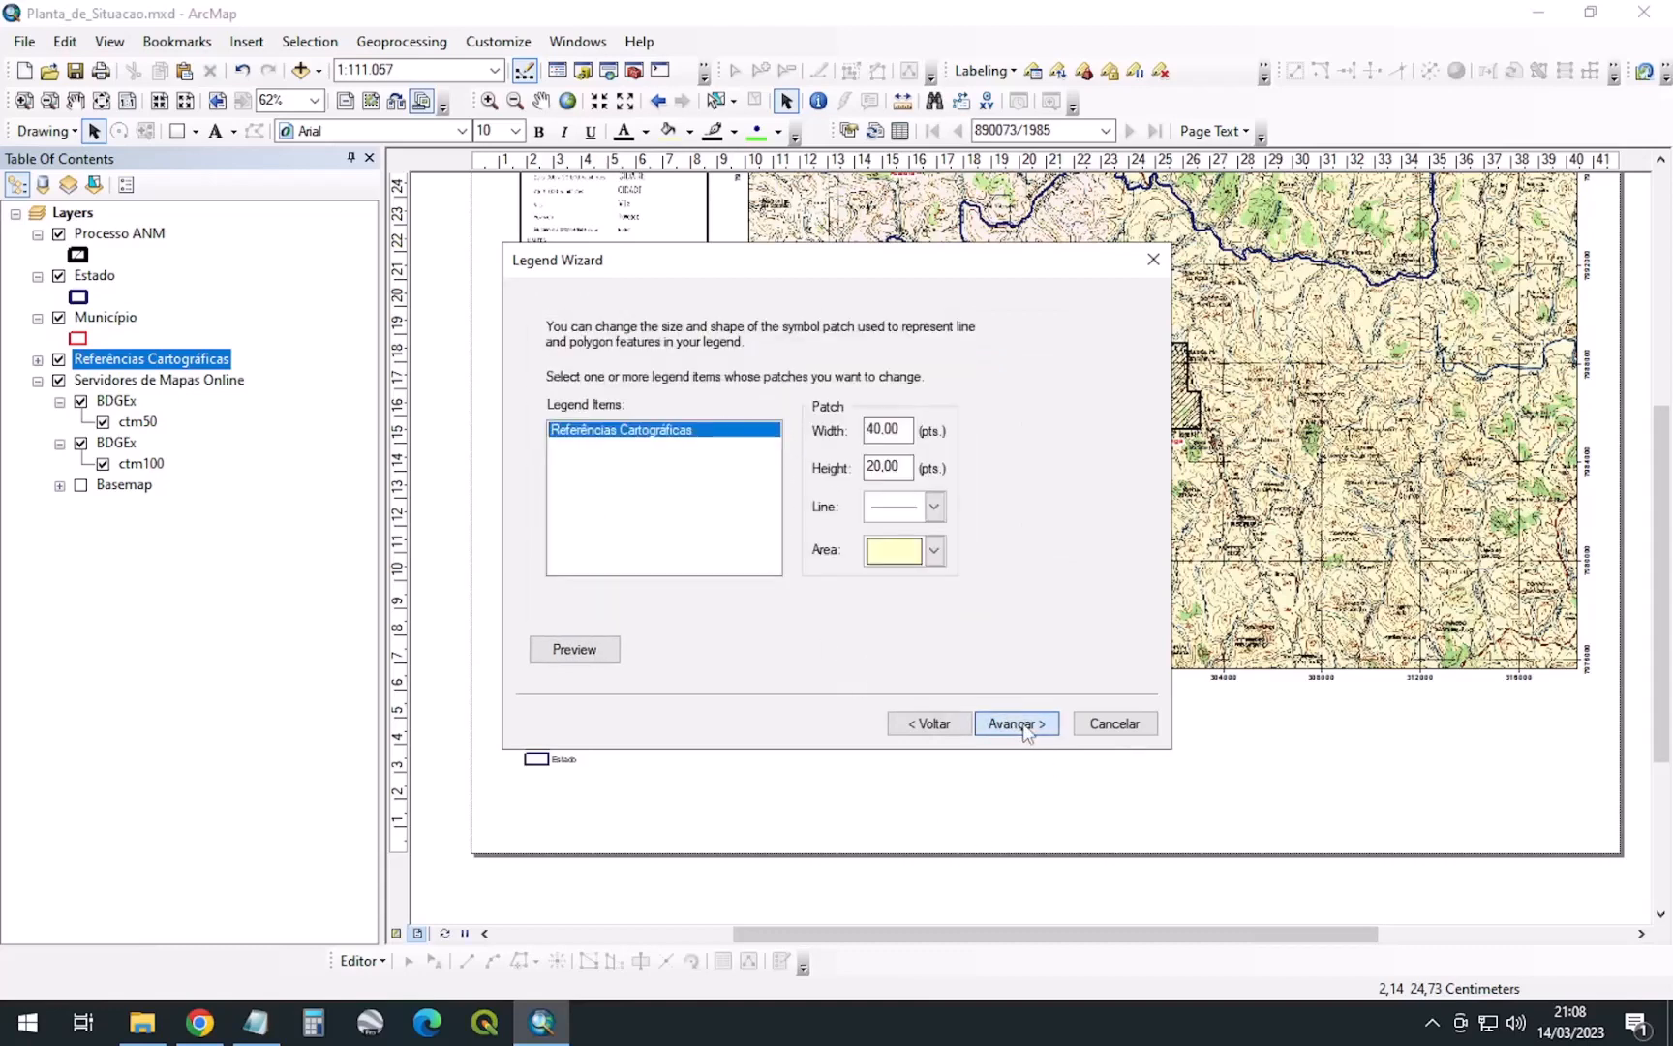
# Set every legend spacing to 1 pt and the title spacing to 2 pt, then finish
pyautogui.press('Tab')
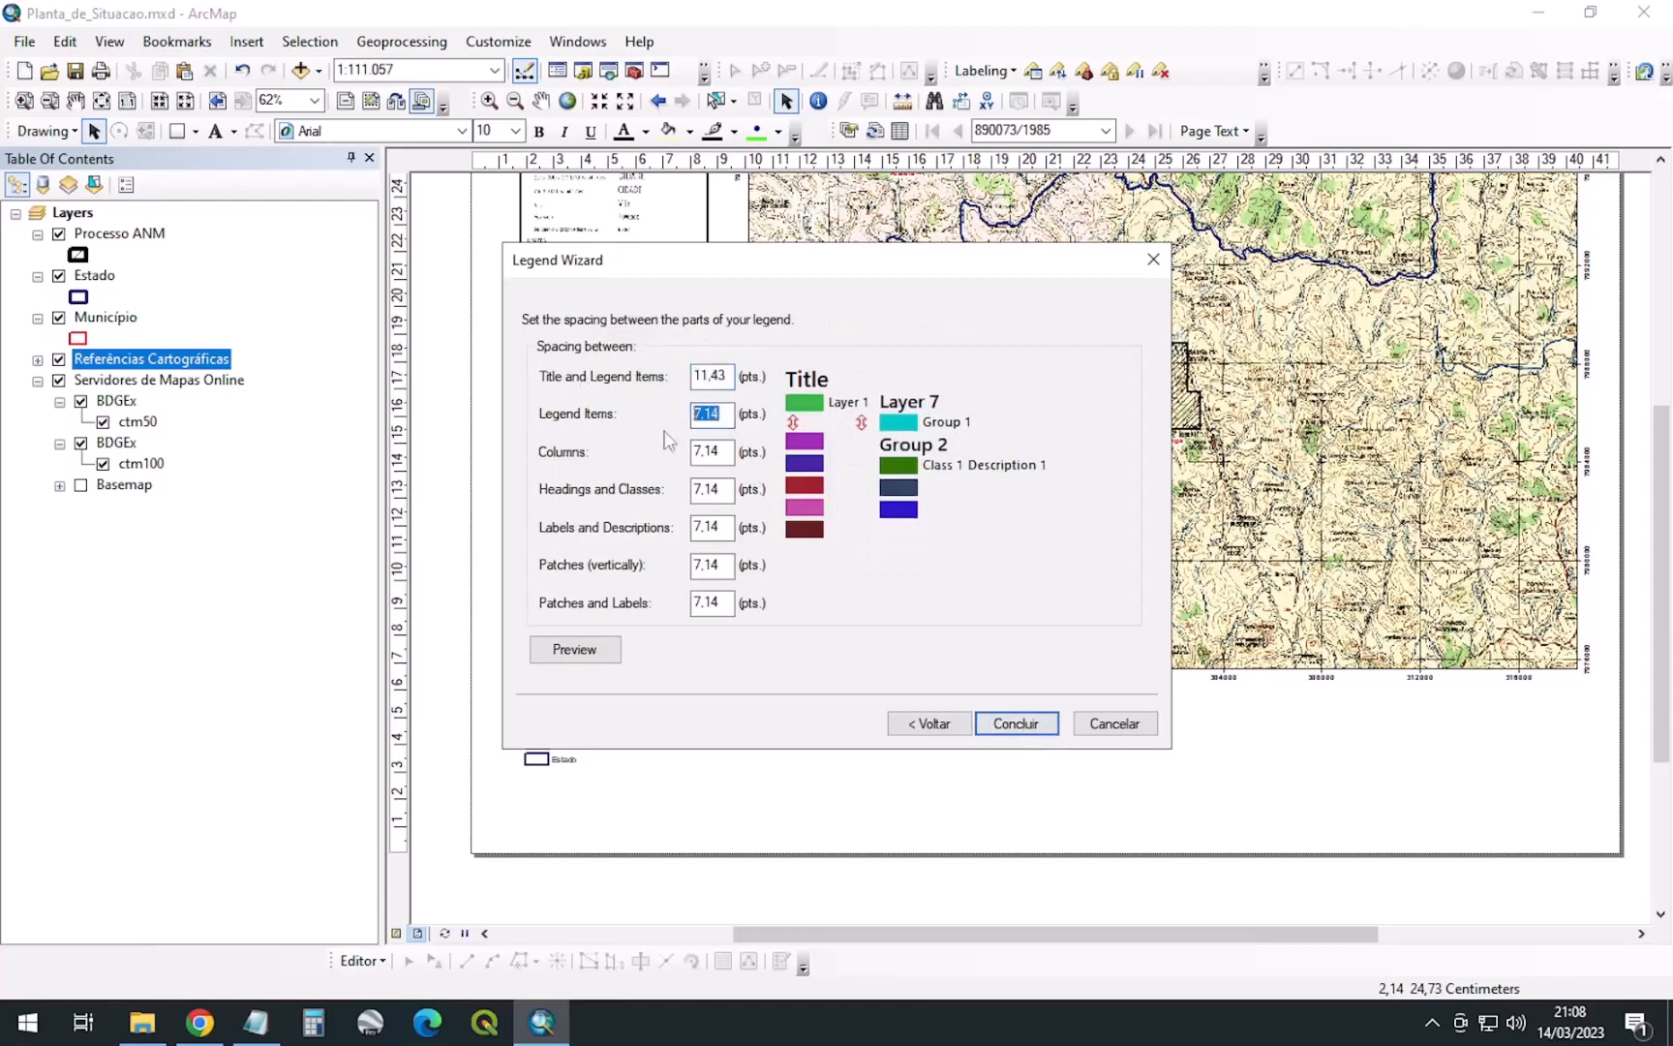
pyautogui.write('1')
pyautogui.press('Tab')
pyautogui.write('1')
pyautogui.press('Tab')
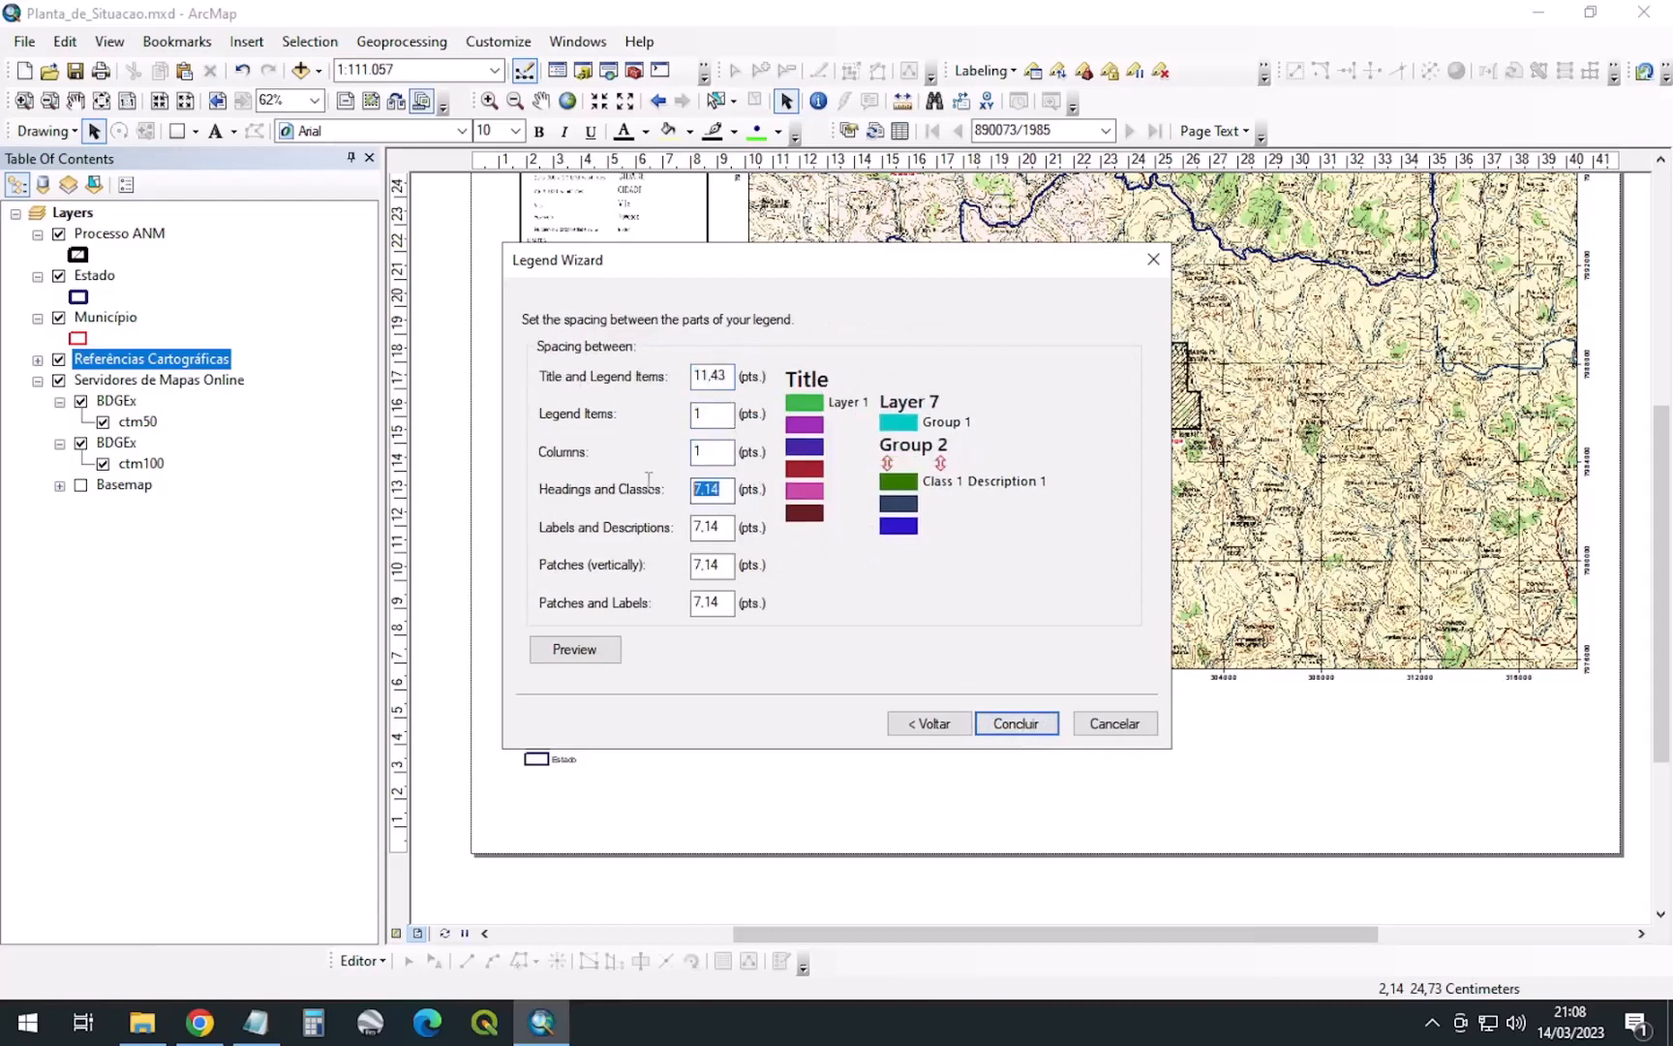
pyautogui.write('1')
pyautogui.press('Tab')
pyautogui.write('1')
pyautogui.press('Tab')
pyautogui.write('1')
pyautogui.press('Tab')
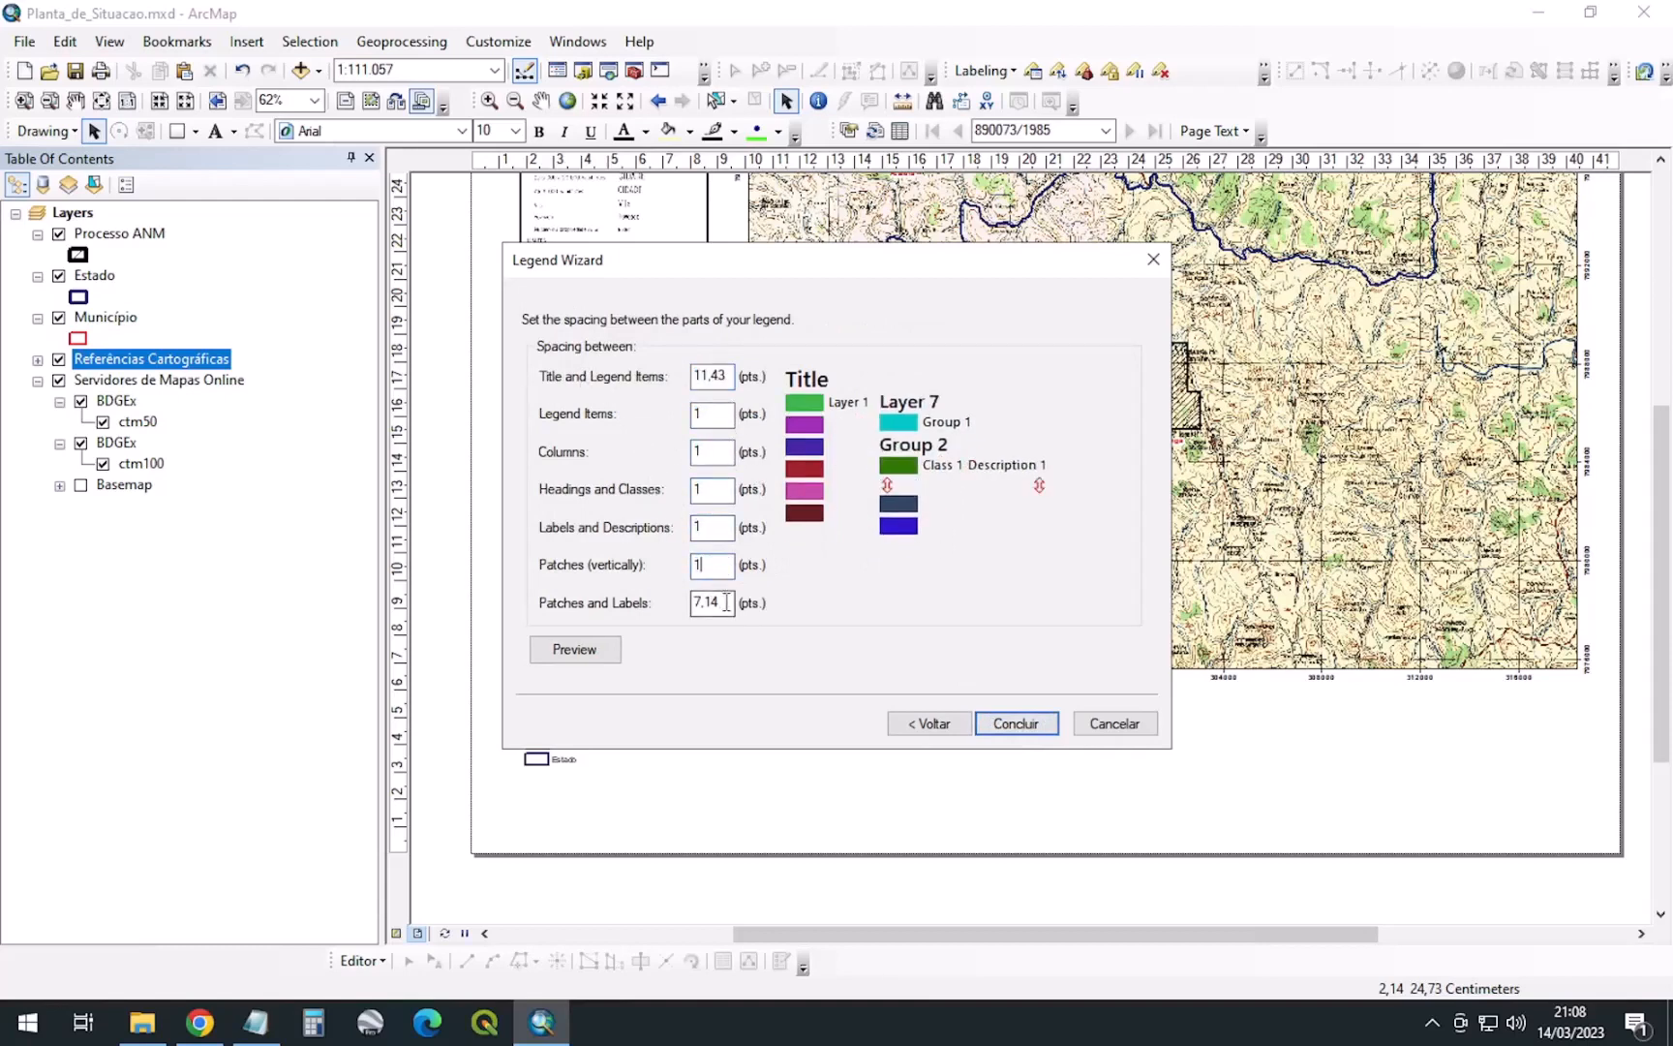
pyautogui.write('1')
pyautogui.moveTo(728, 376); pyautogui.dragTo(669, 376)
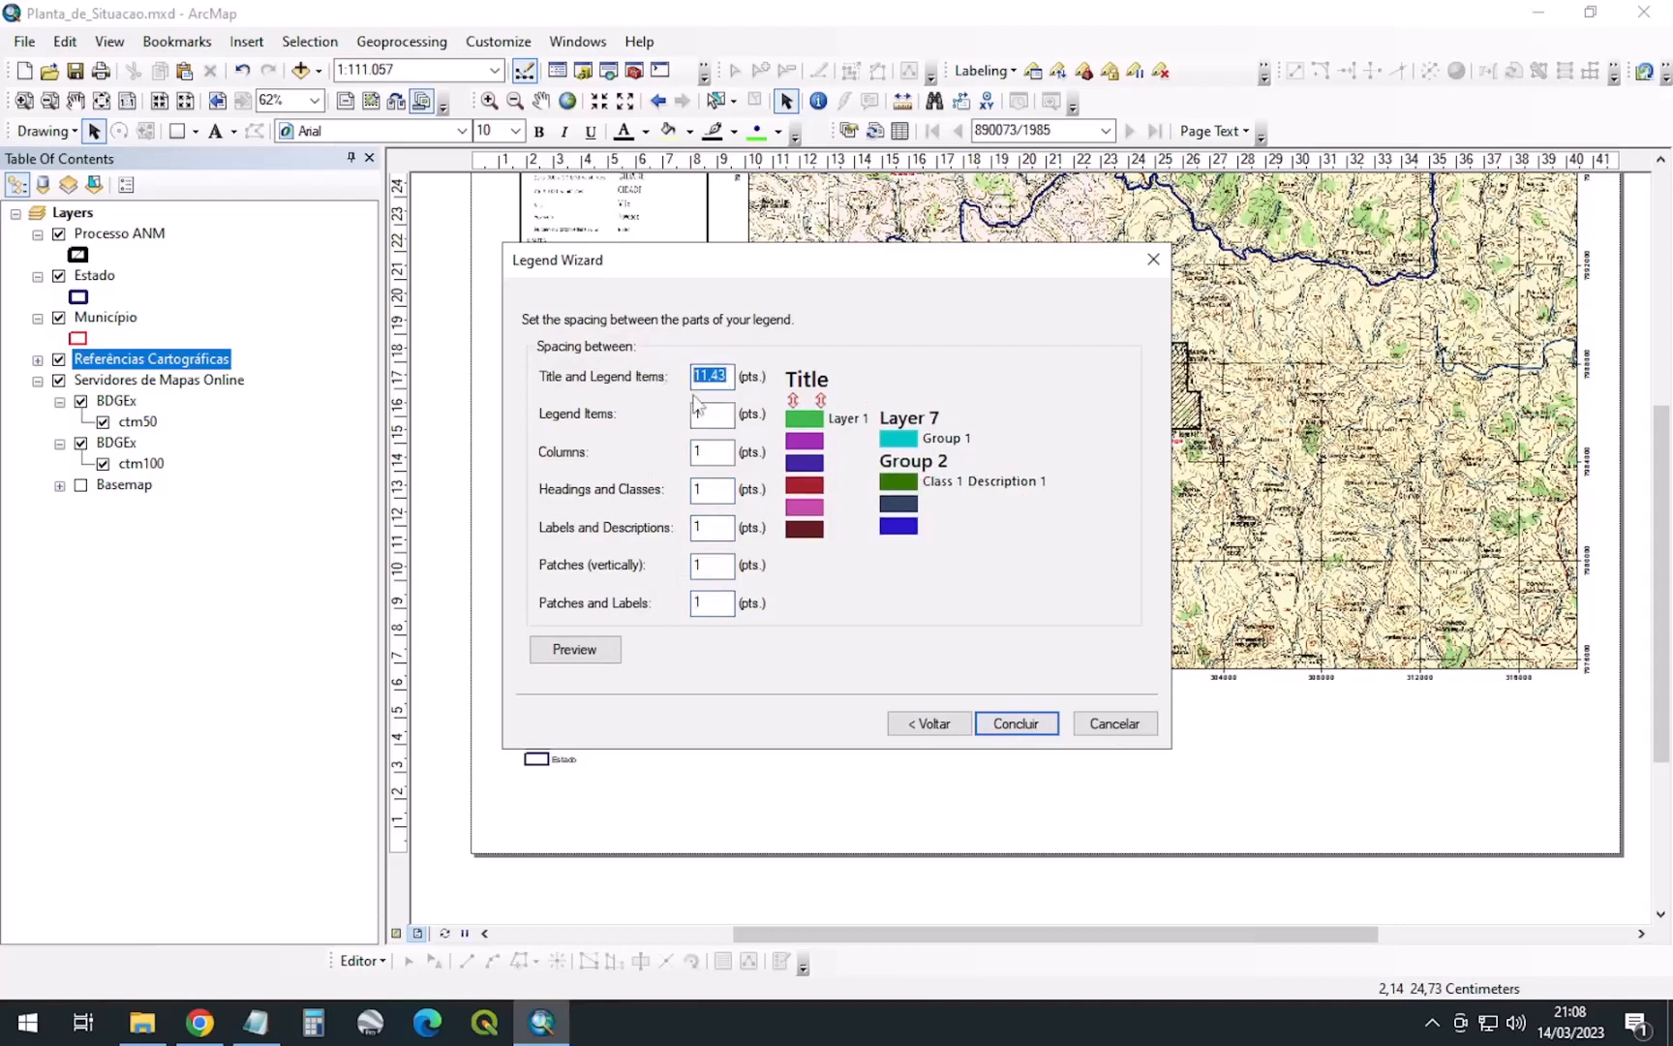
pyautogui.write('2')
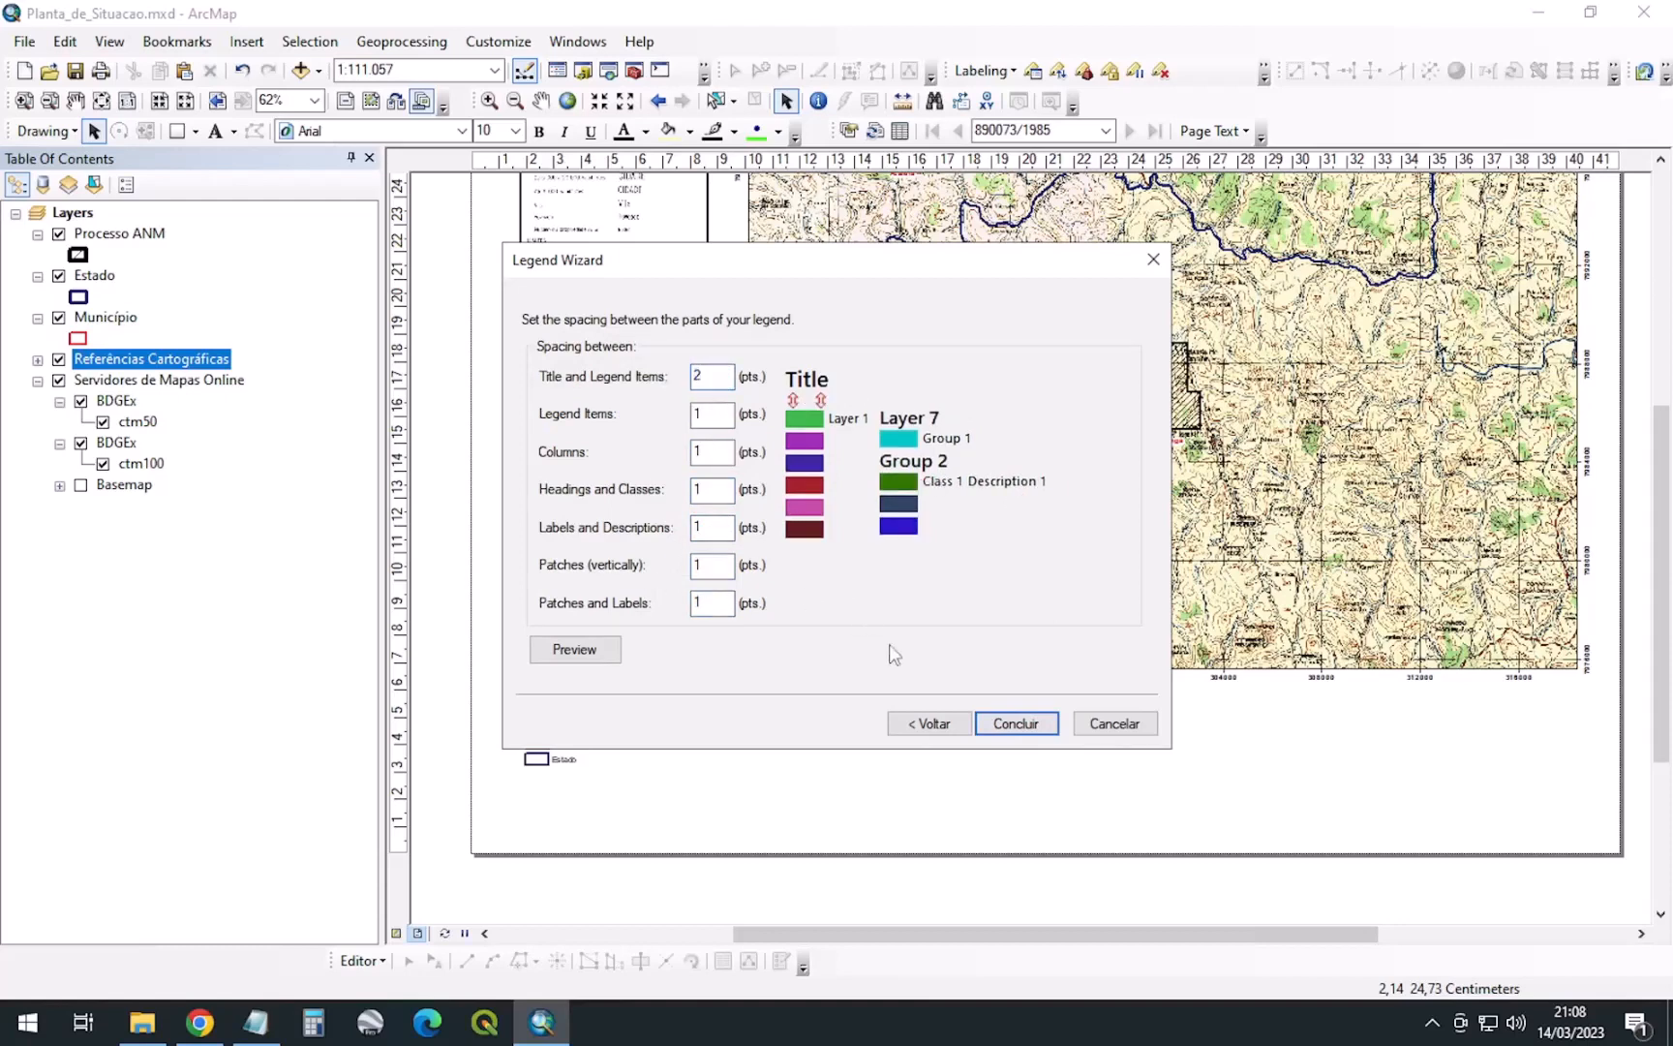
pyautogui.click(1027, 728)
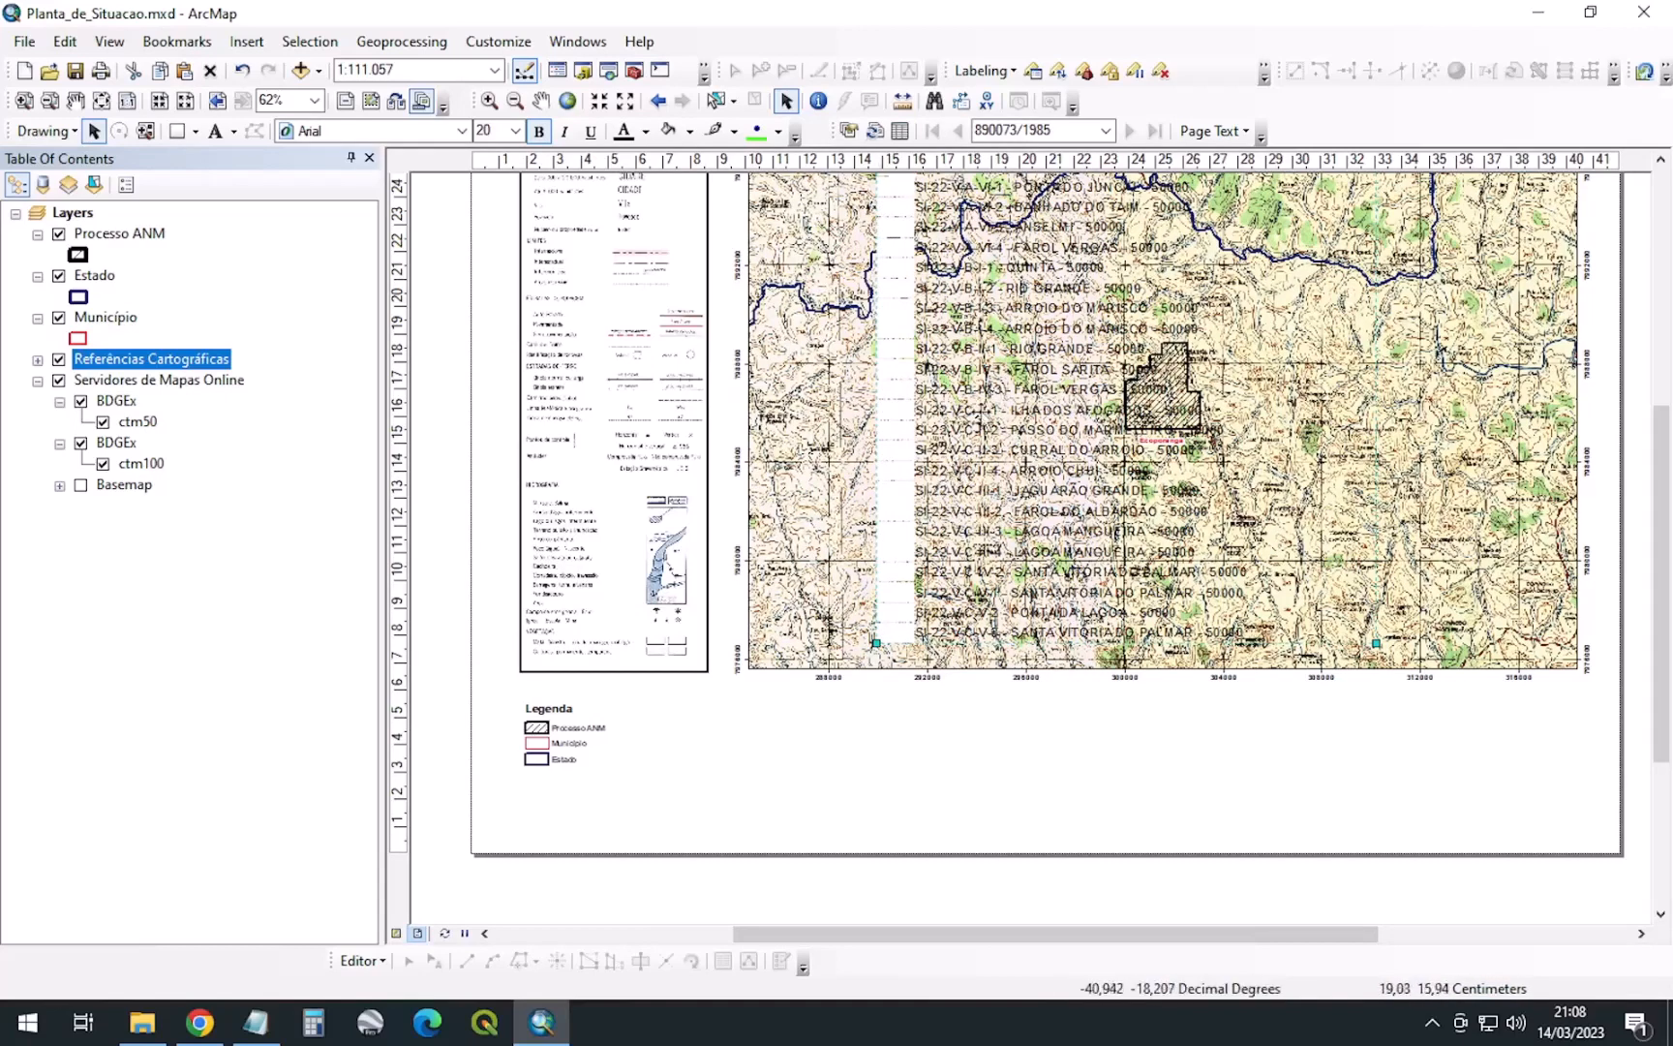
# Right-click the Referências Cartográficas sheet-name legend lying over the map frame
pyautogui.rightClick(948, 505)
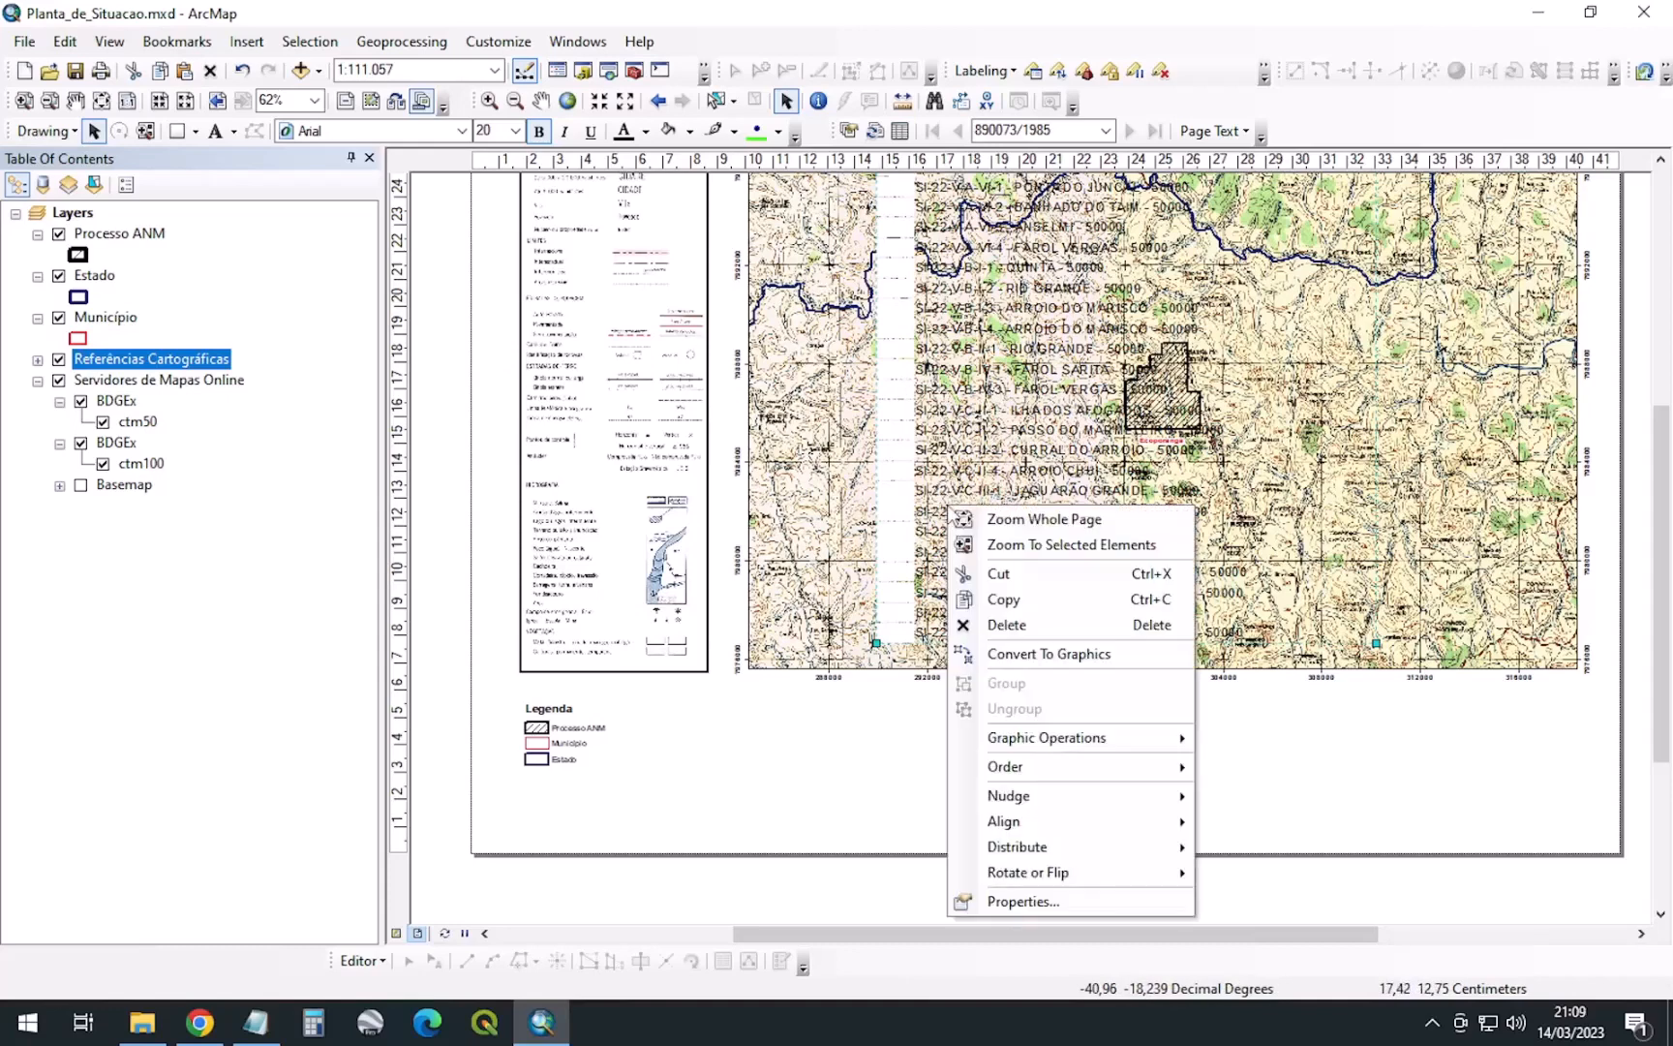
# In Legend Properties, list only sheets visible in the map extent and apply
pyautogui.click(1028, 908)
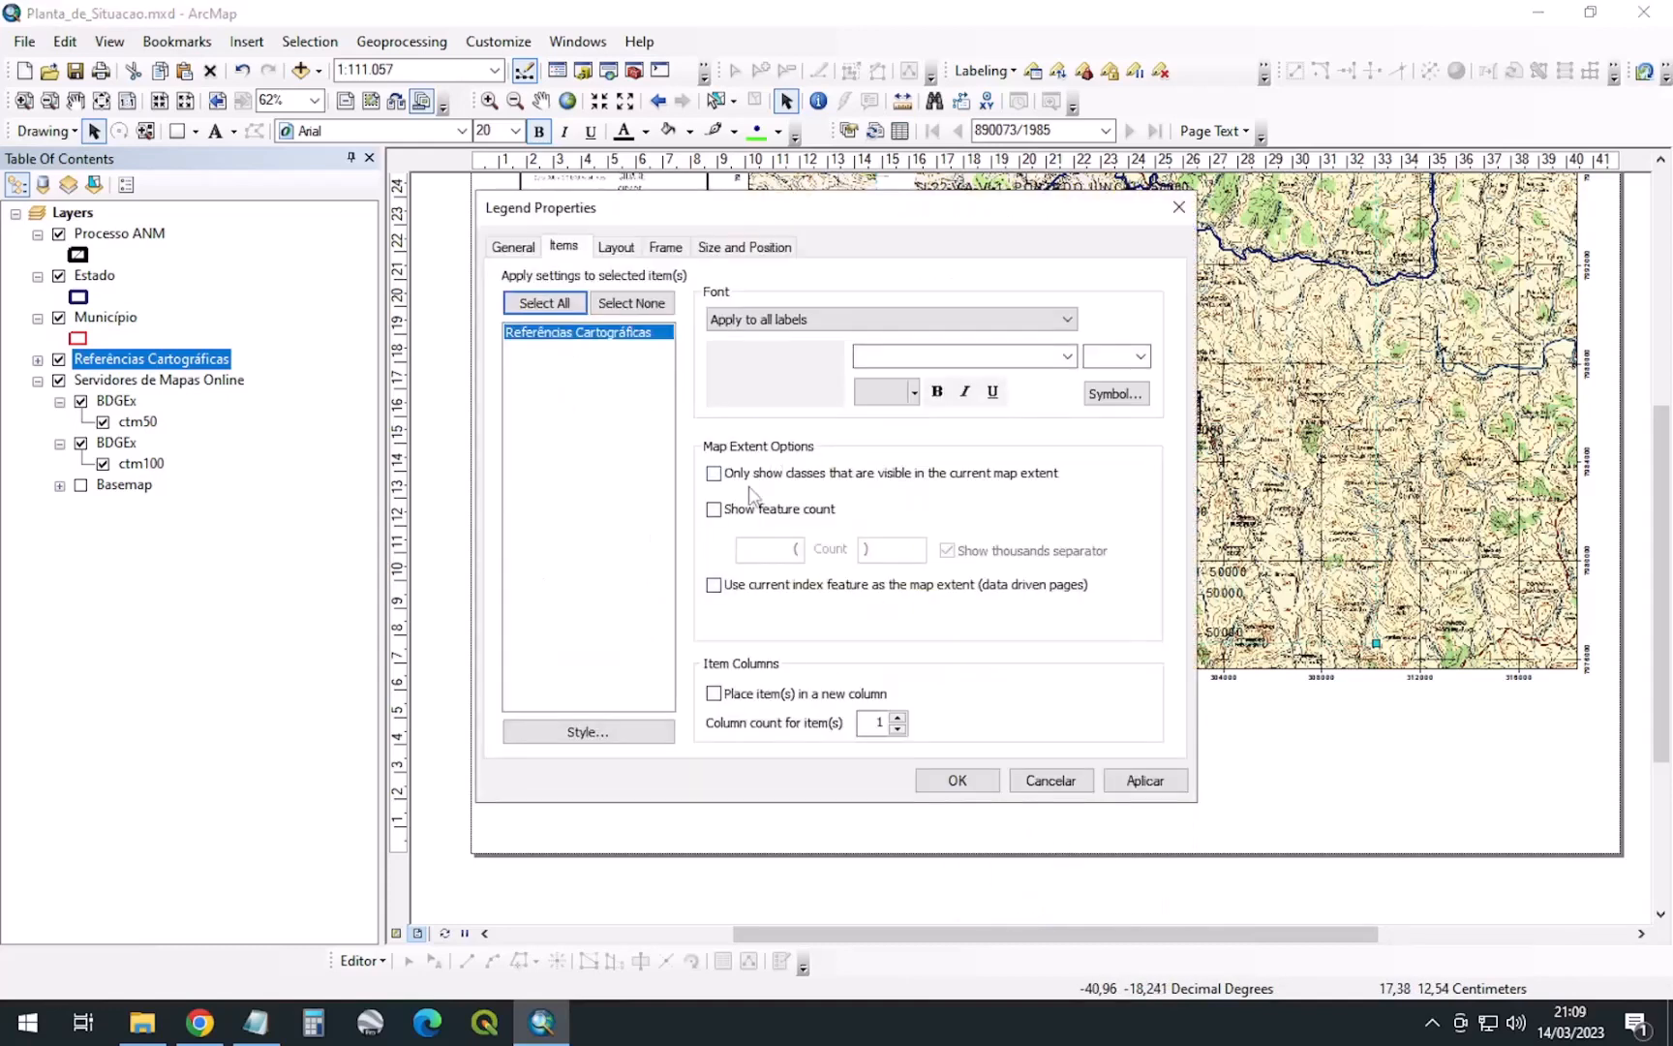
pyautogui.click(750, 476)
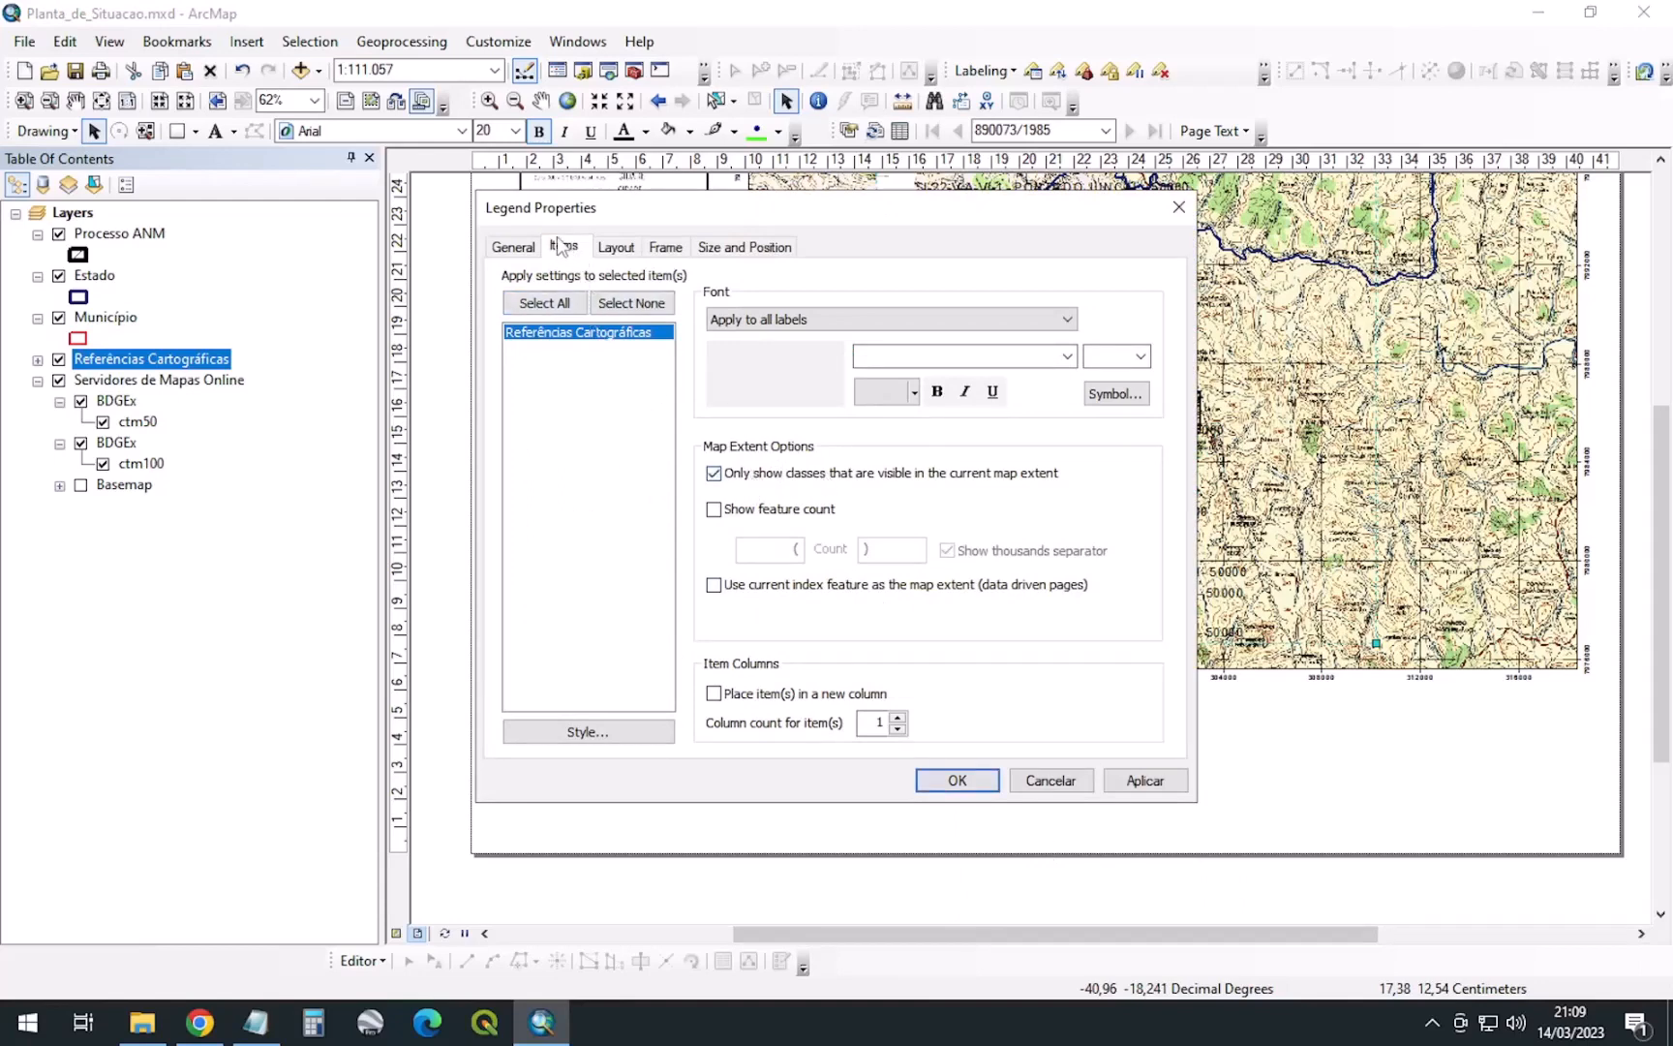
pyautogui.click(816, 478)
pyautogui.moveTo(1017, 206); pyautogui.dragTo(640, 222)
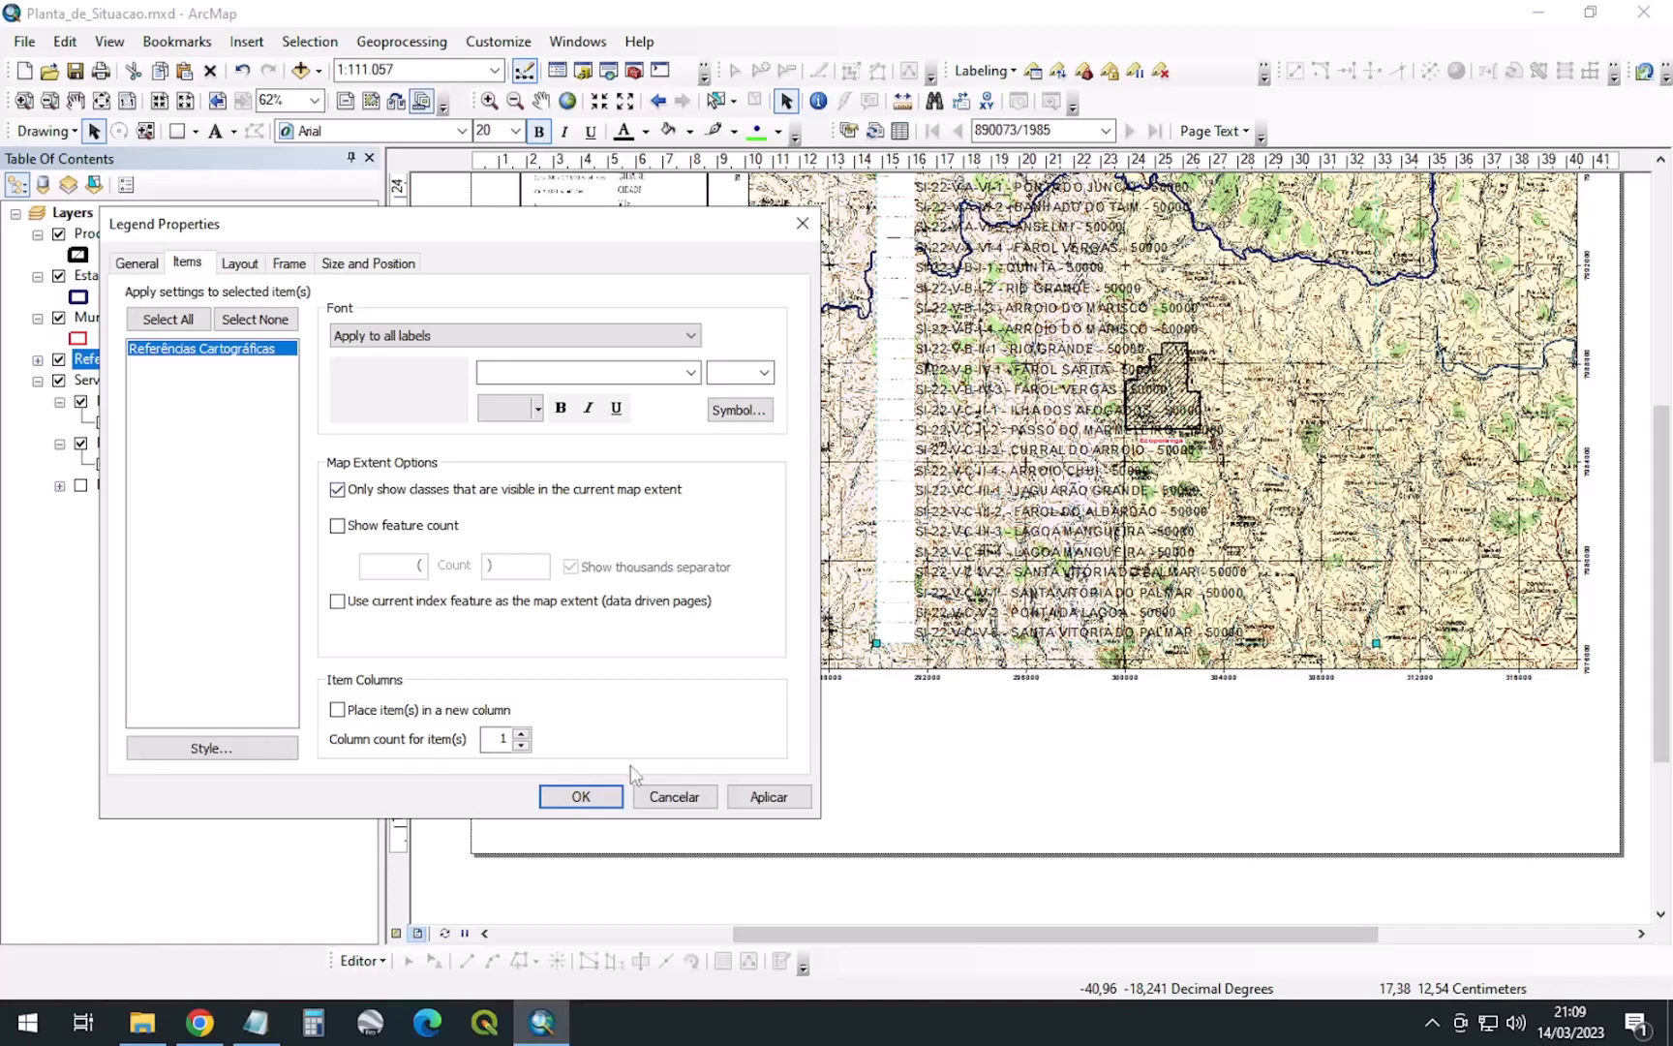
pyautogui.click(756, 795)
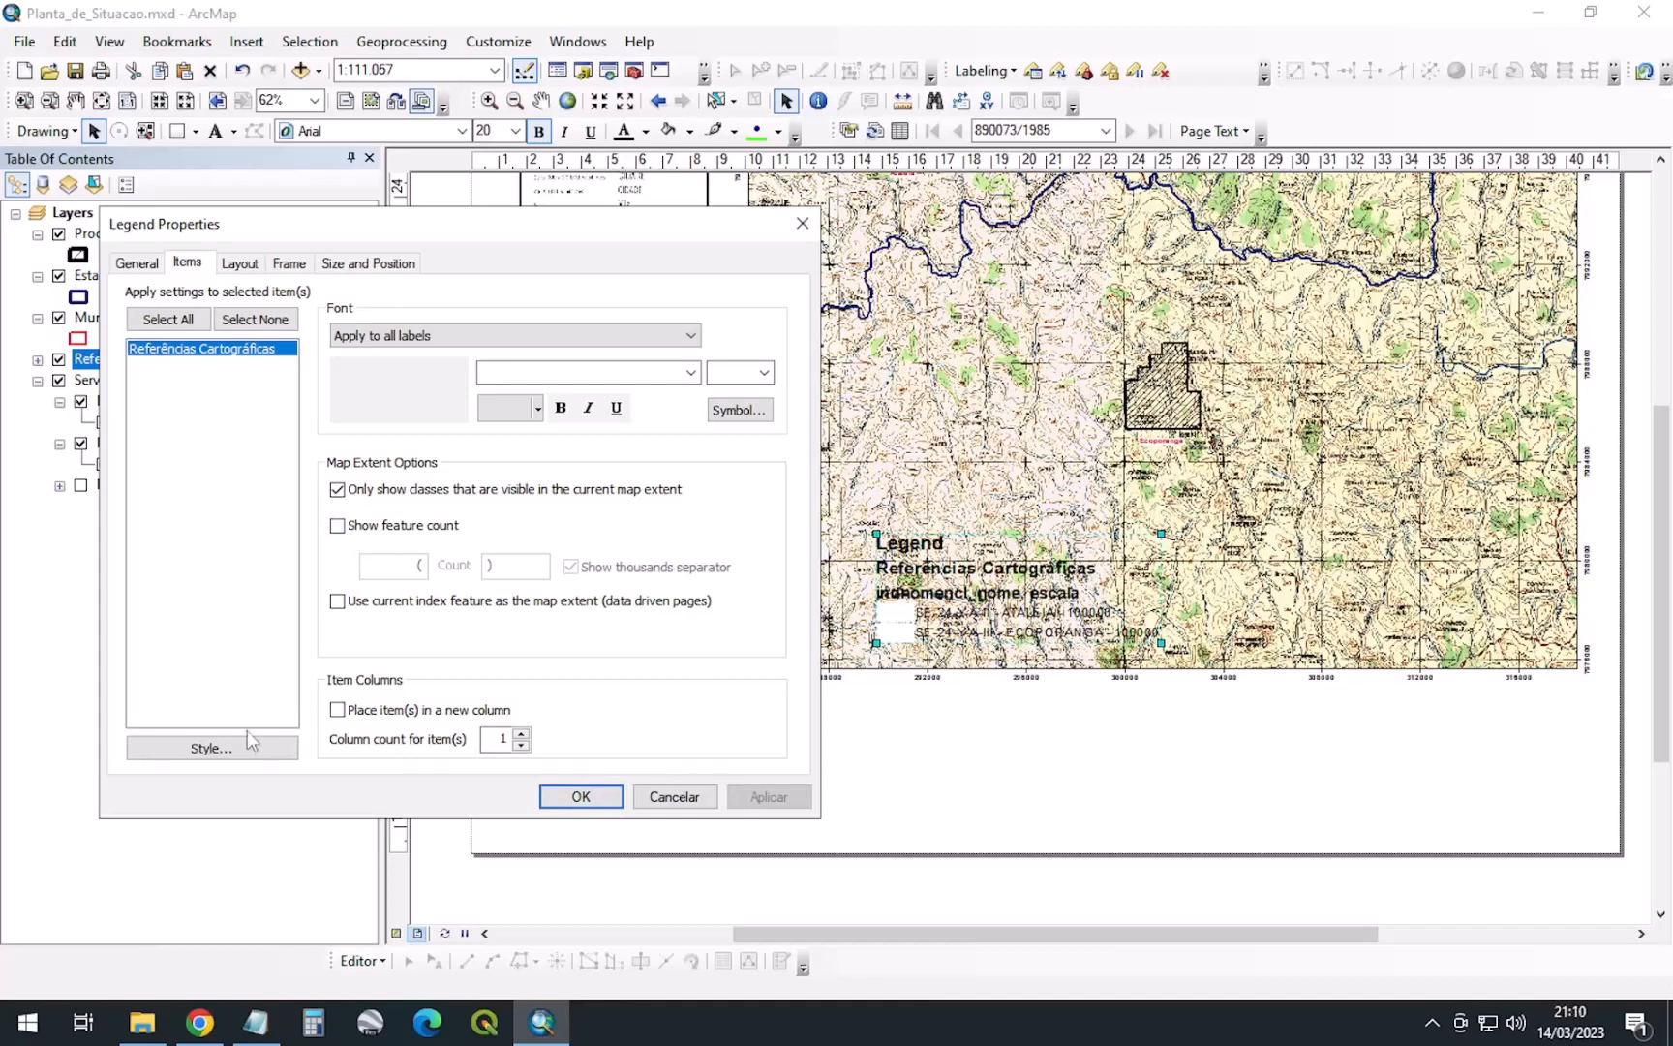
# Choose a legend item style with Show Heading unchecked and confirm all dialogs
pyautogui.click(213, 748)
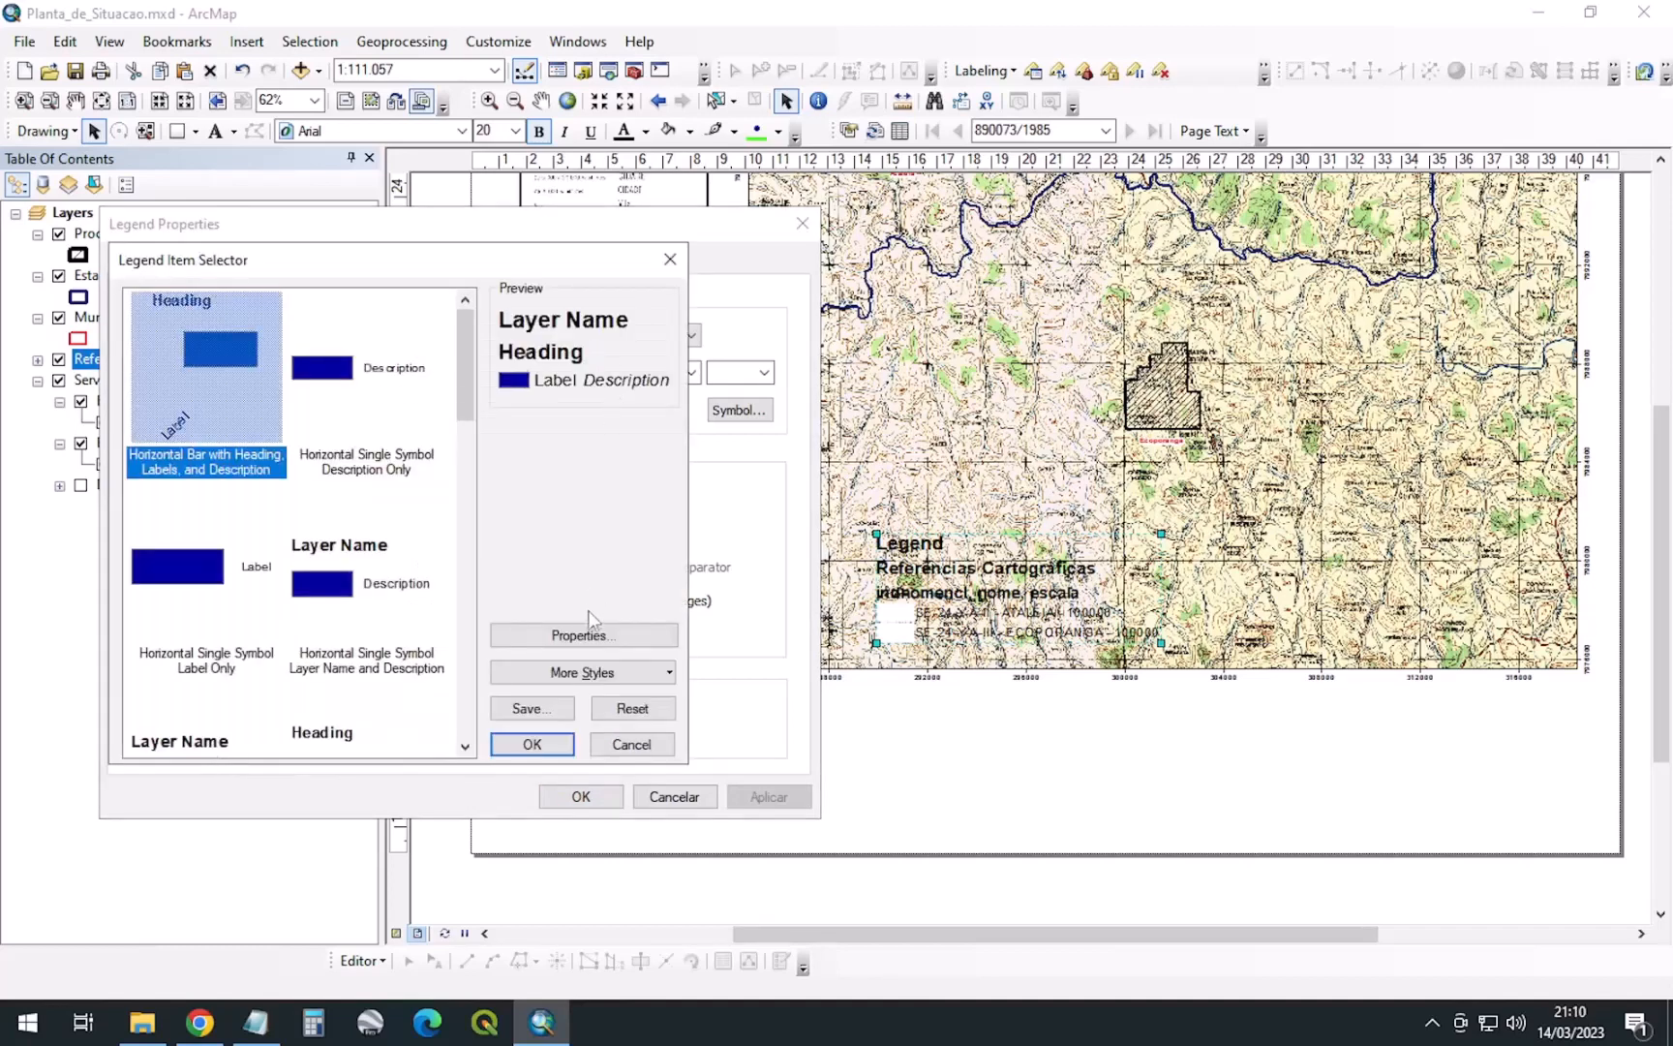
pyautogui.click(589, 634)
pyautogui.click(289, 463)
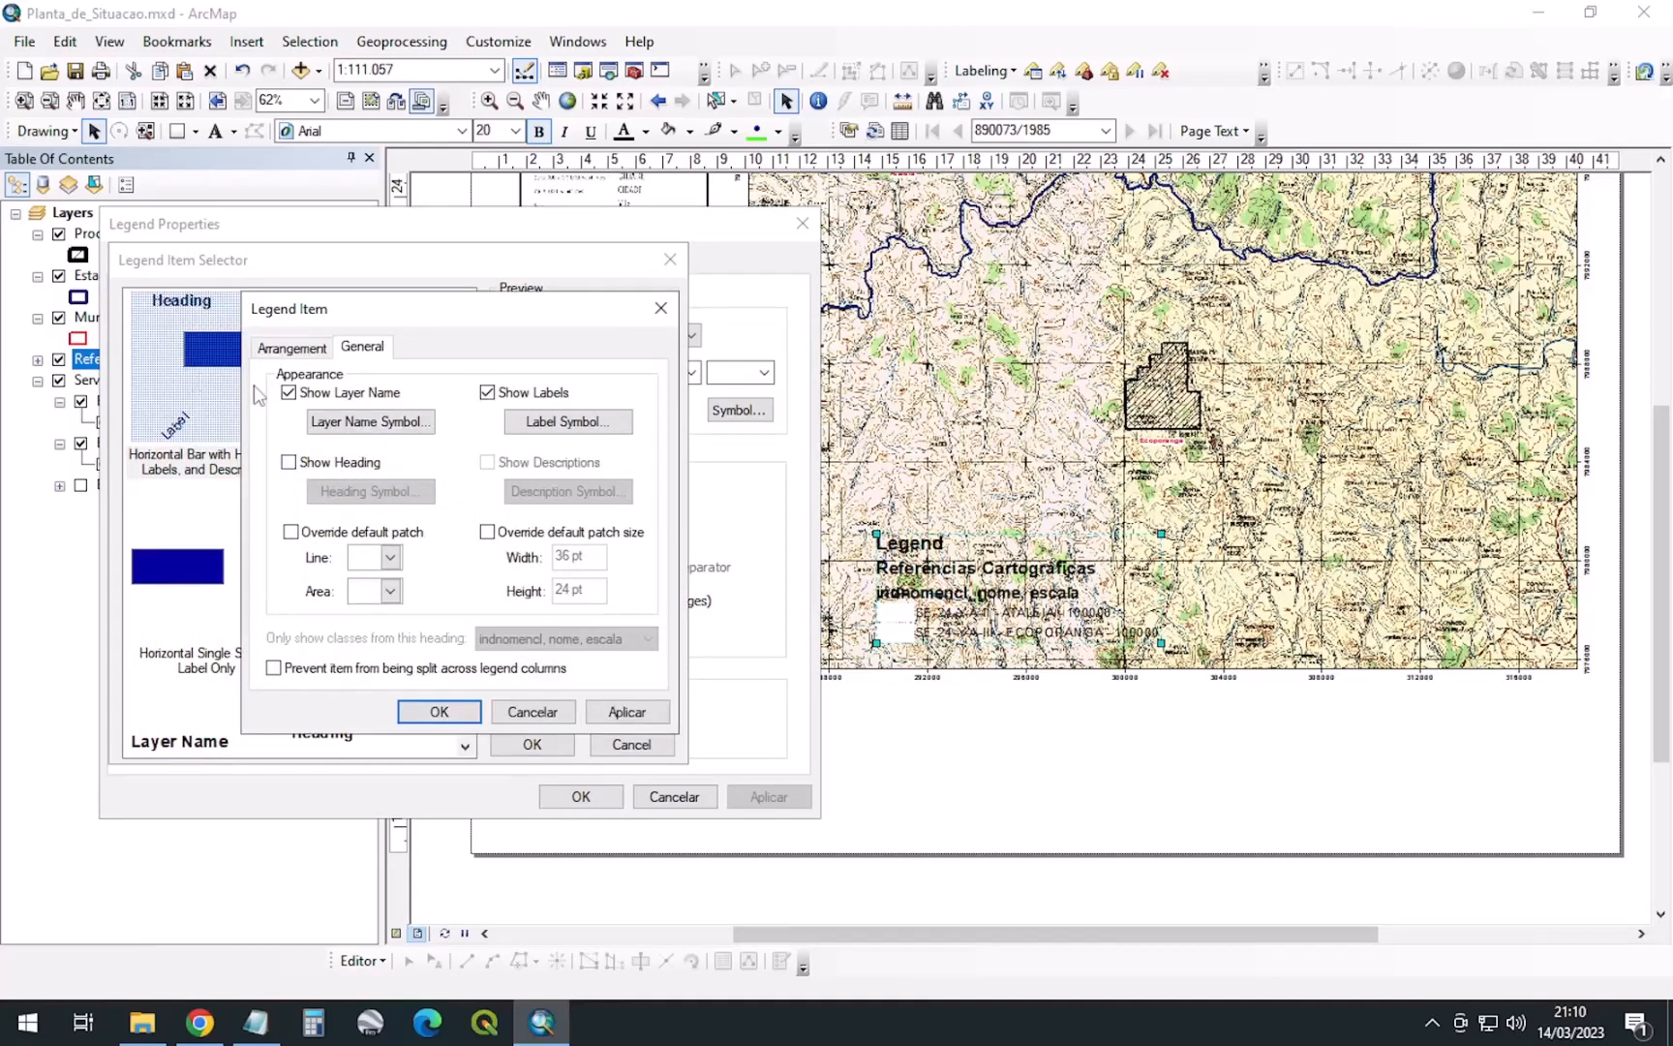
pyautogui.click(440, 712)
pyautogui.click(554, 752)
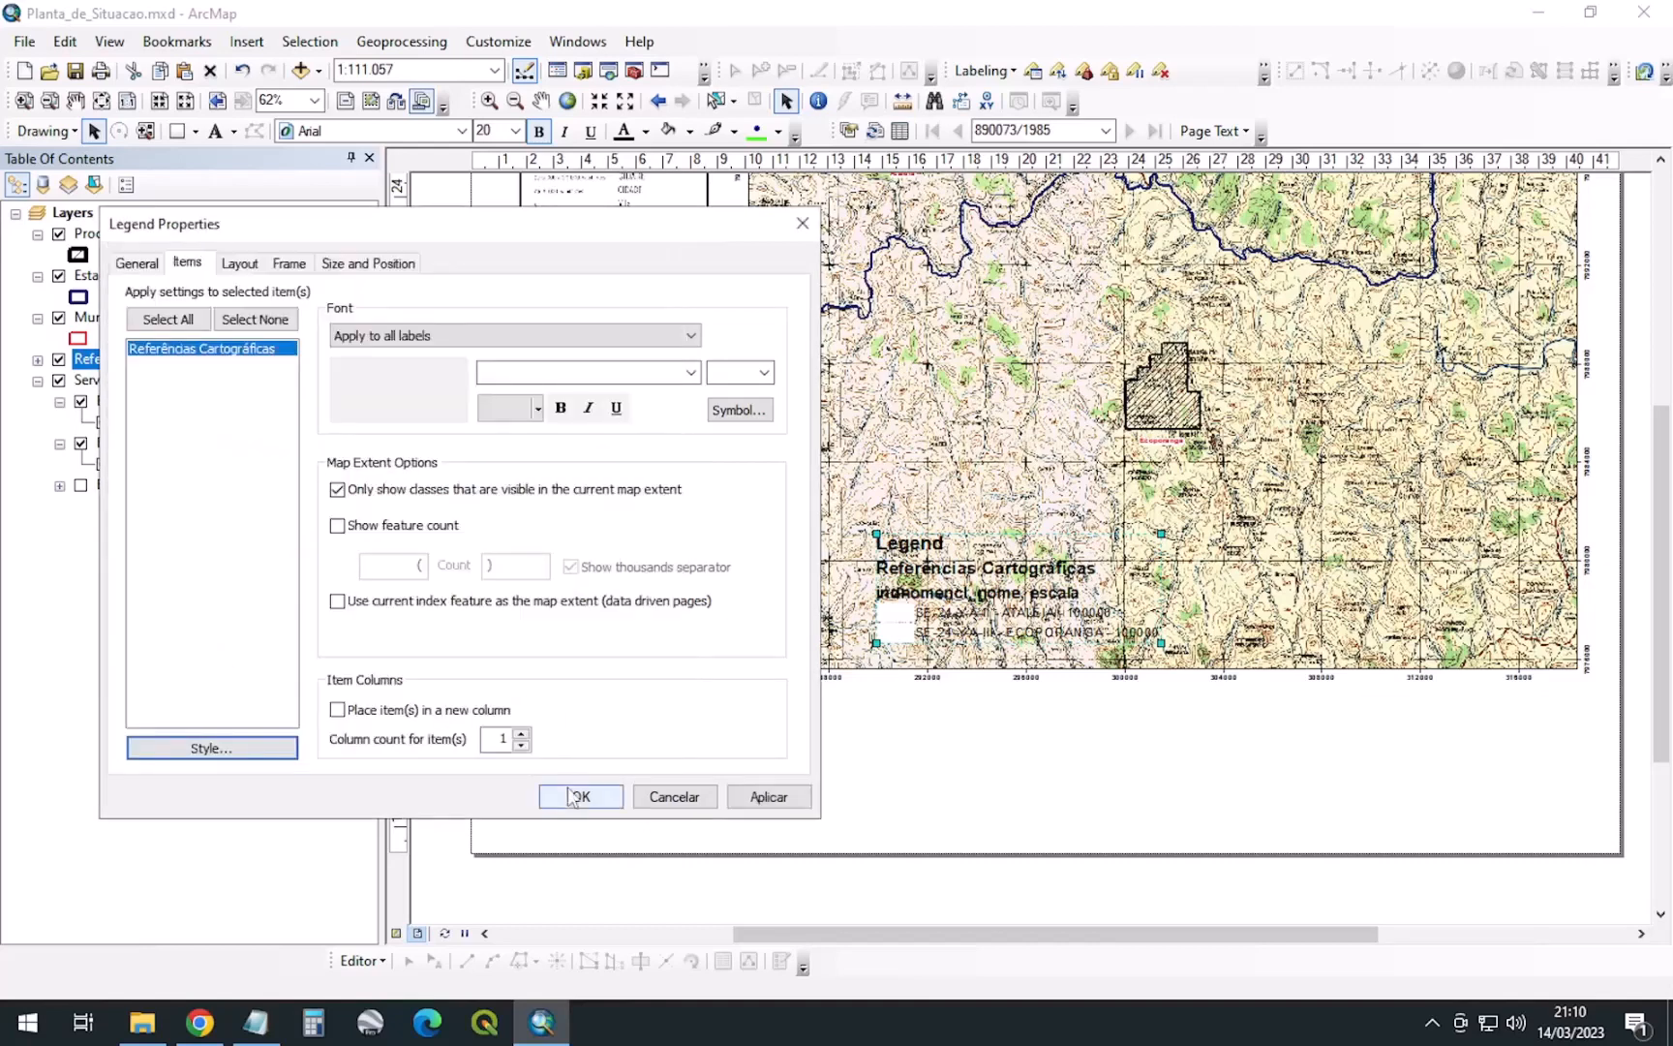
pyautogui.click(581, 795)
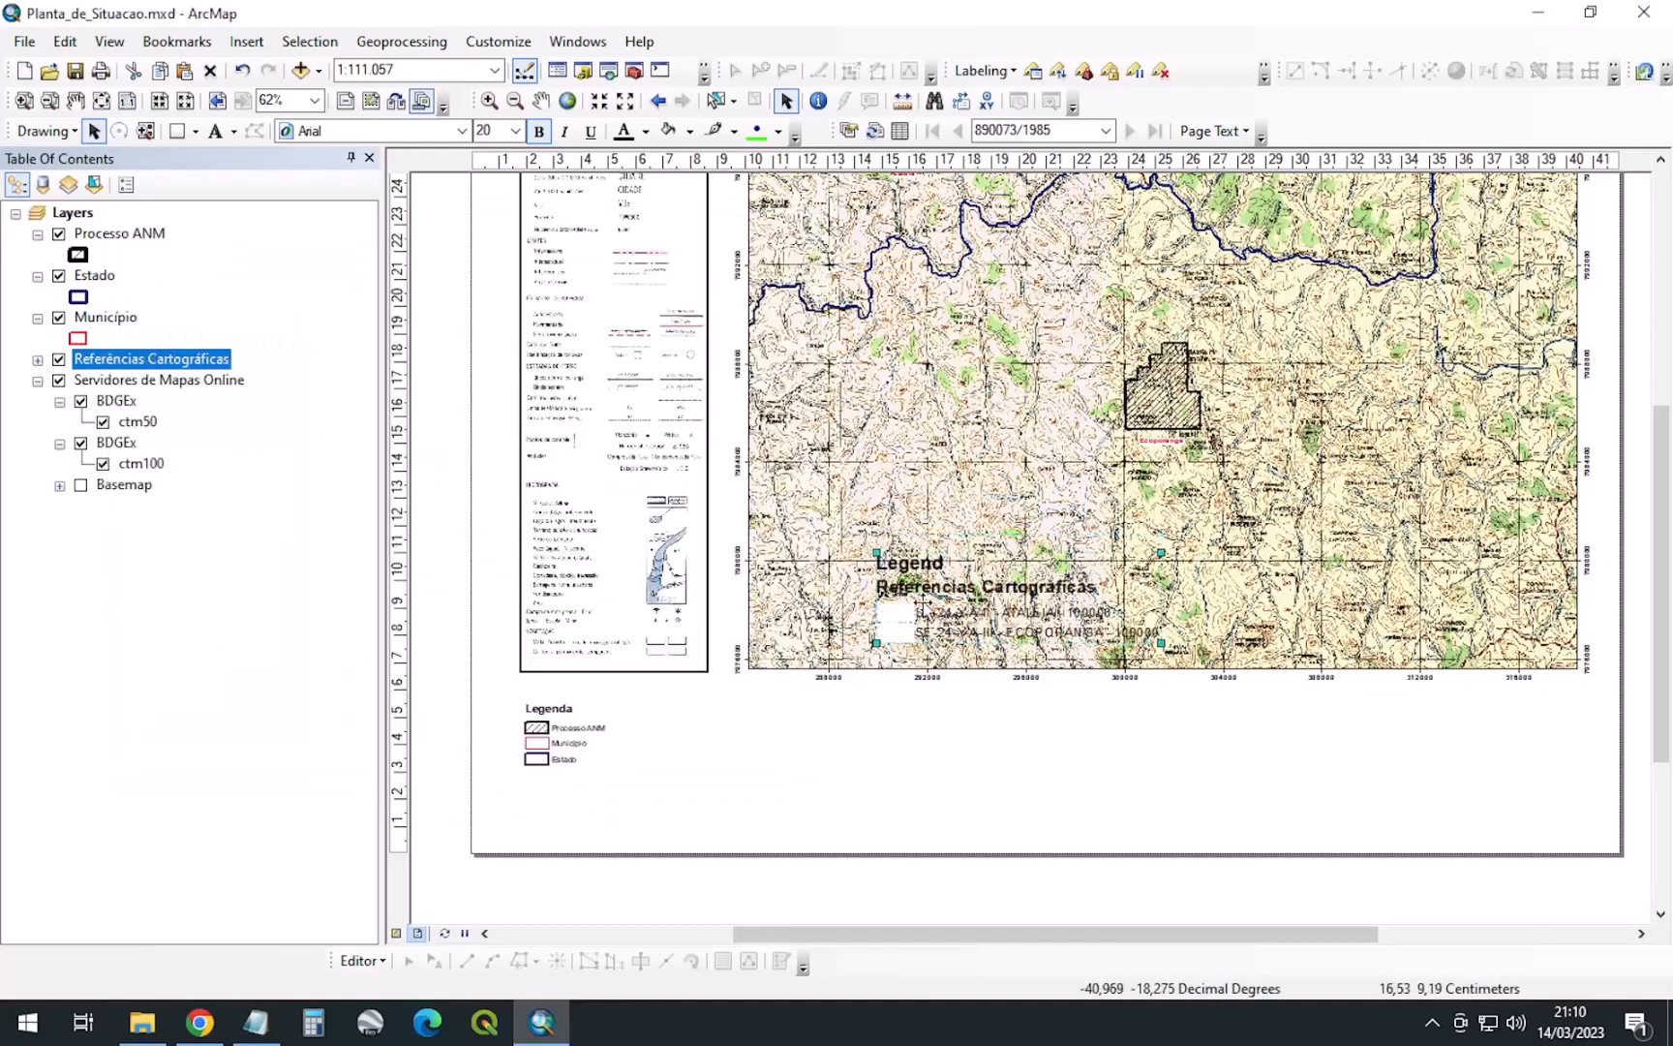
# Place Referências Cartográficas below the map beside Legenda, shrink it, and enlarge the Legenda block
pyautogui.moveTo(922, 612); pyautogui.dragTo(778, 751)
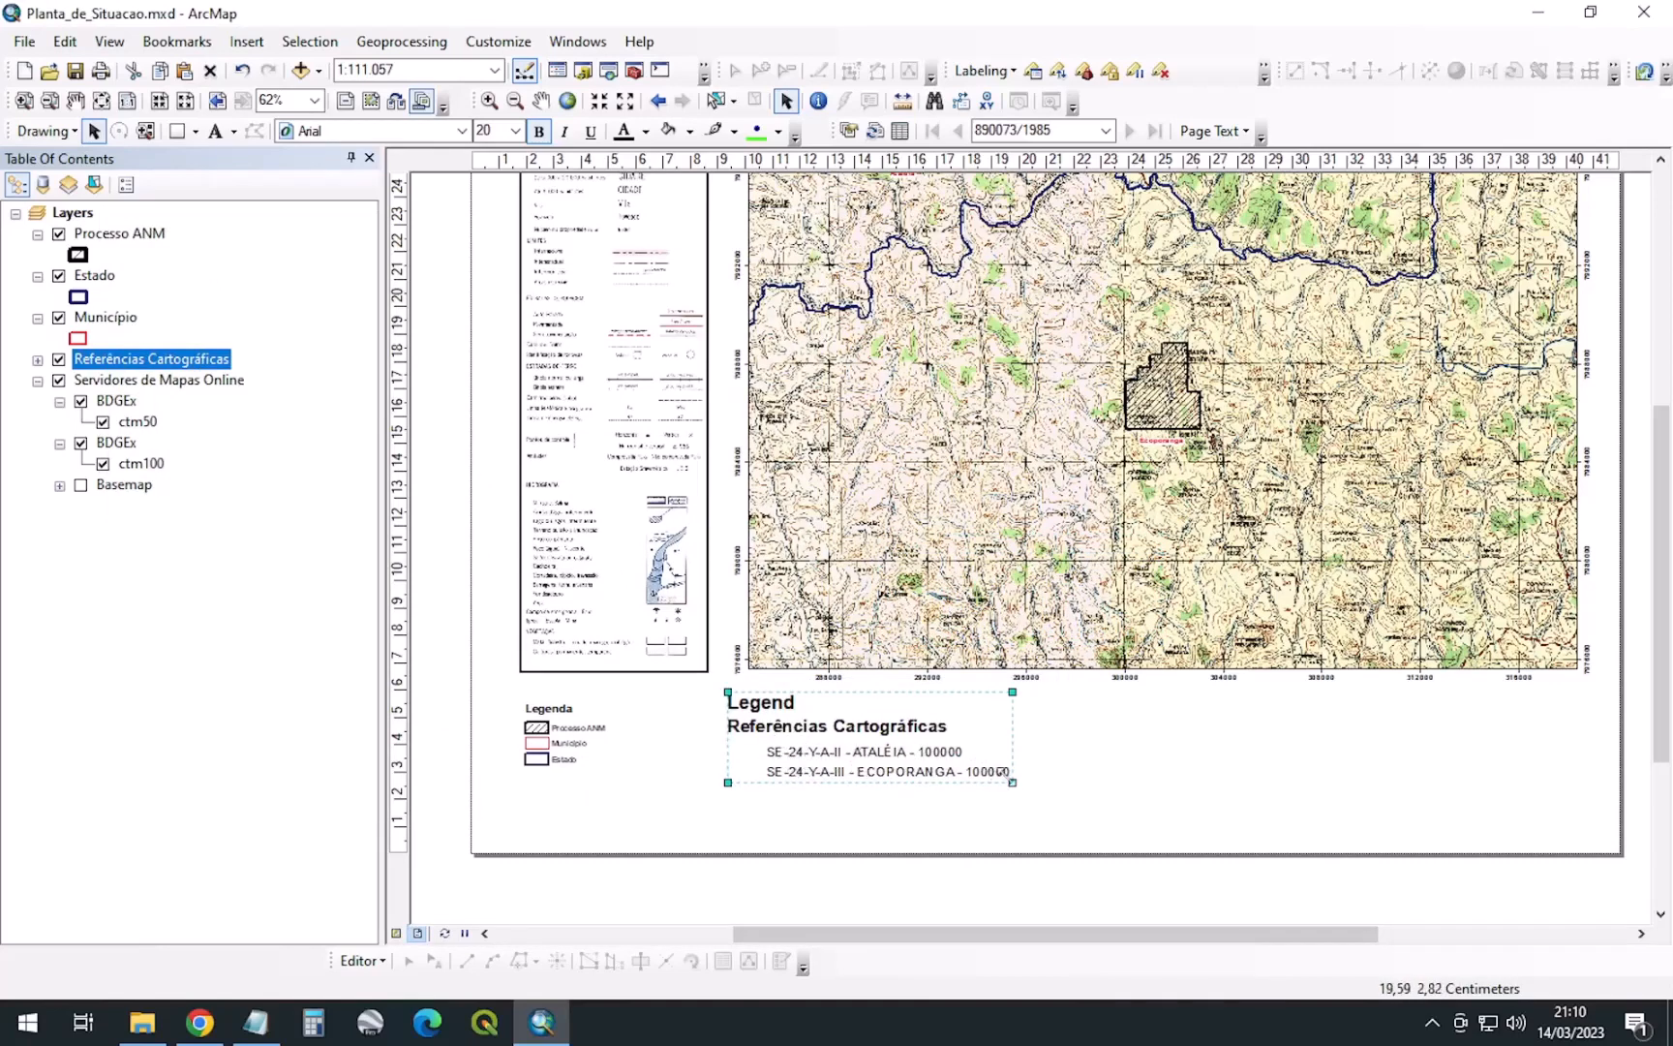
pyautogui.moveTo(1013, 783); pyautogui.dragTo(962, 766)
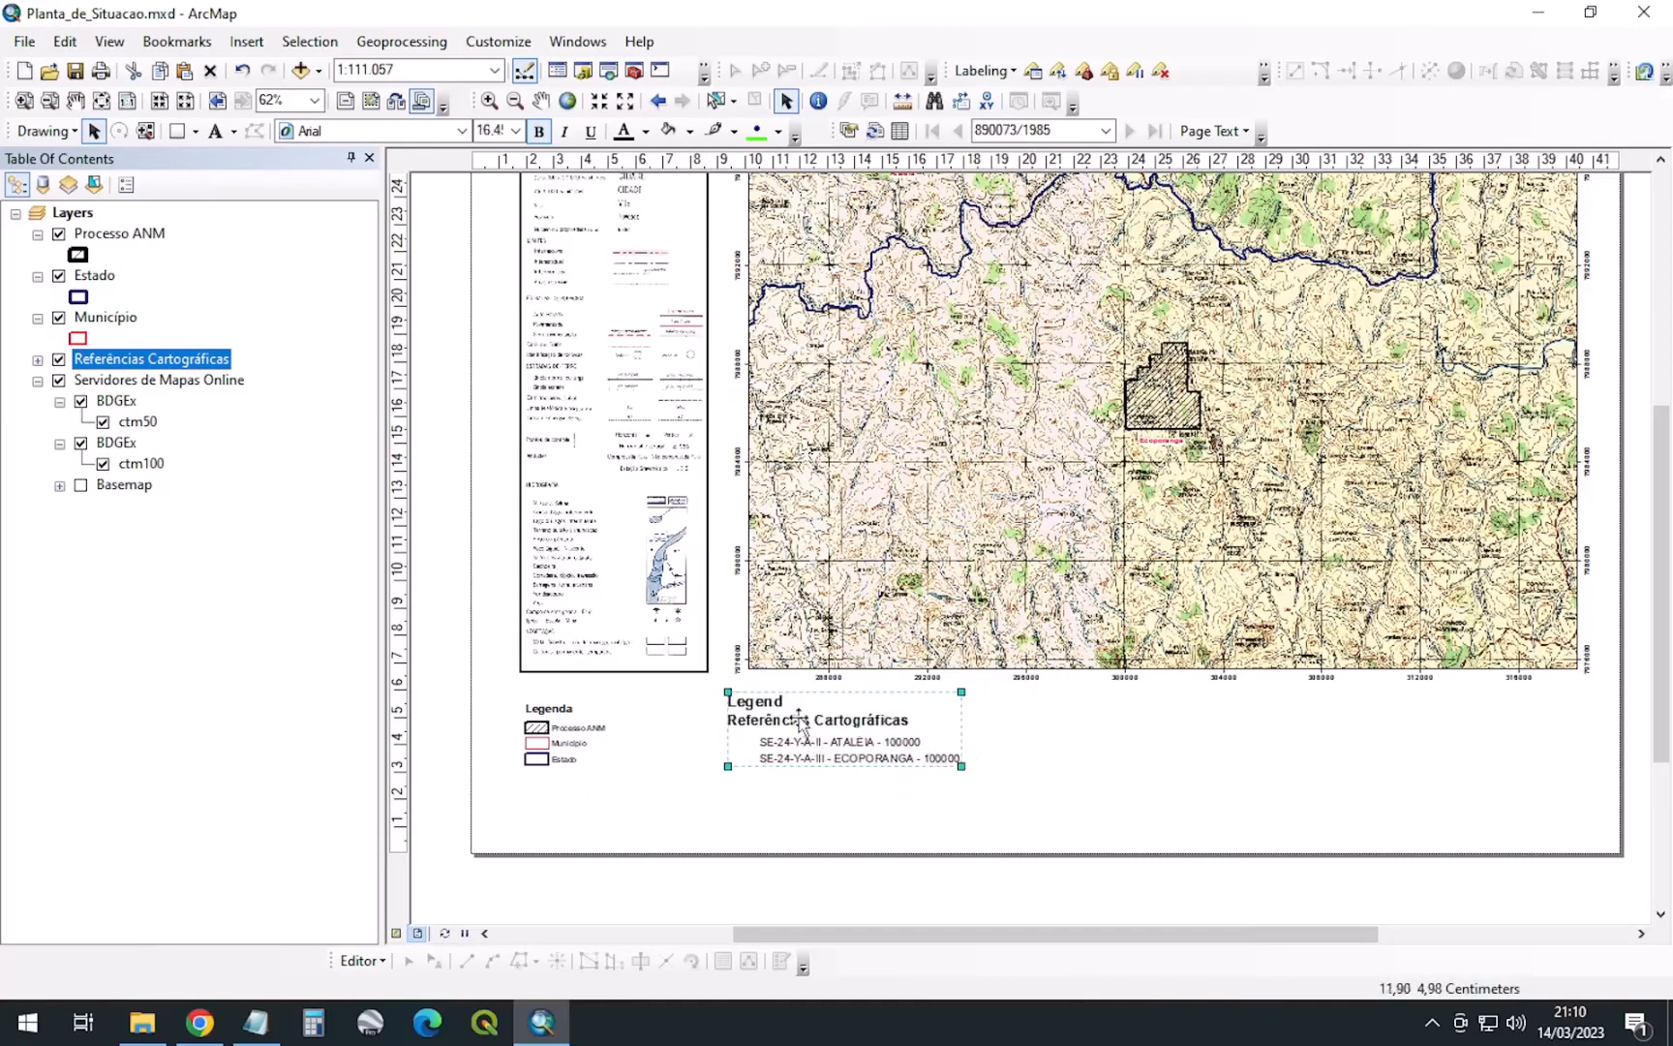
pyautogui.click(560, 745)
pyautogui.moveTo(606, 767); pyautogui.dragTo(633, 792)
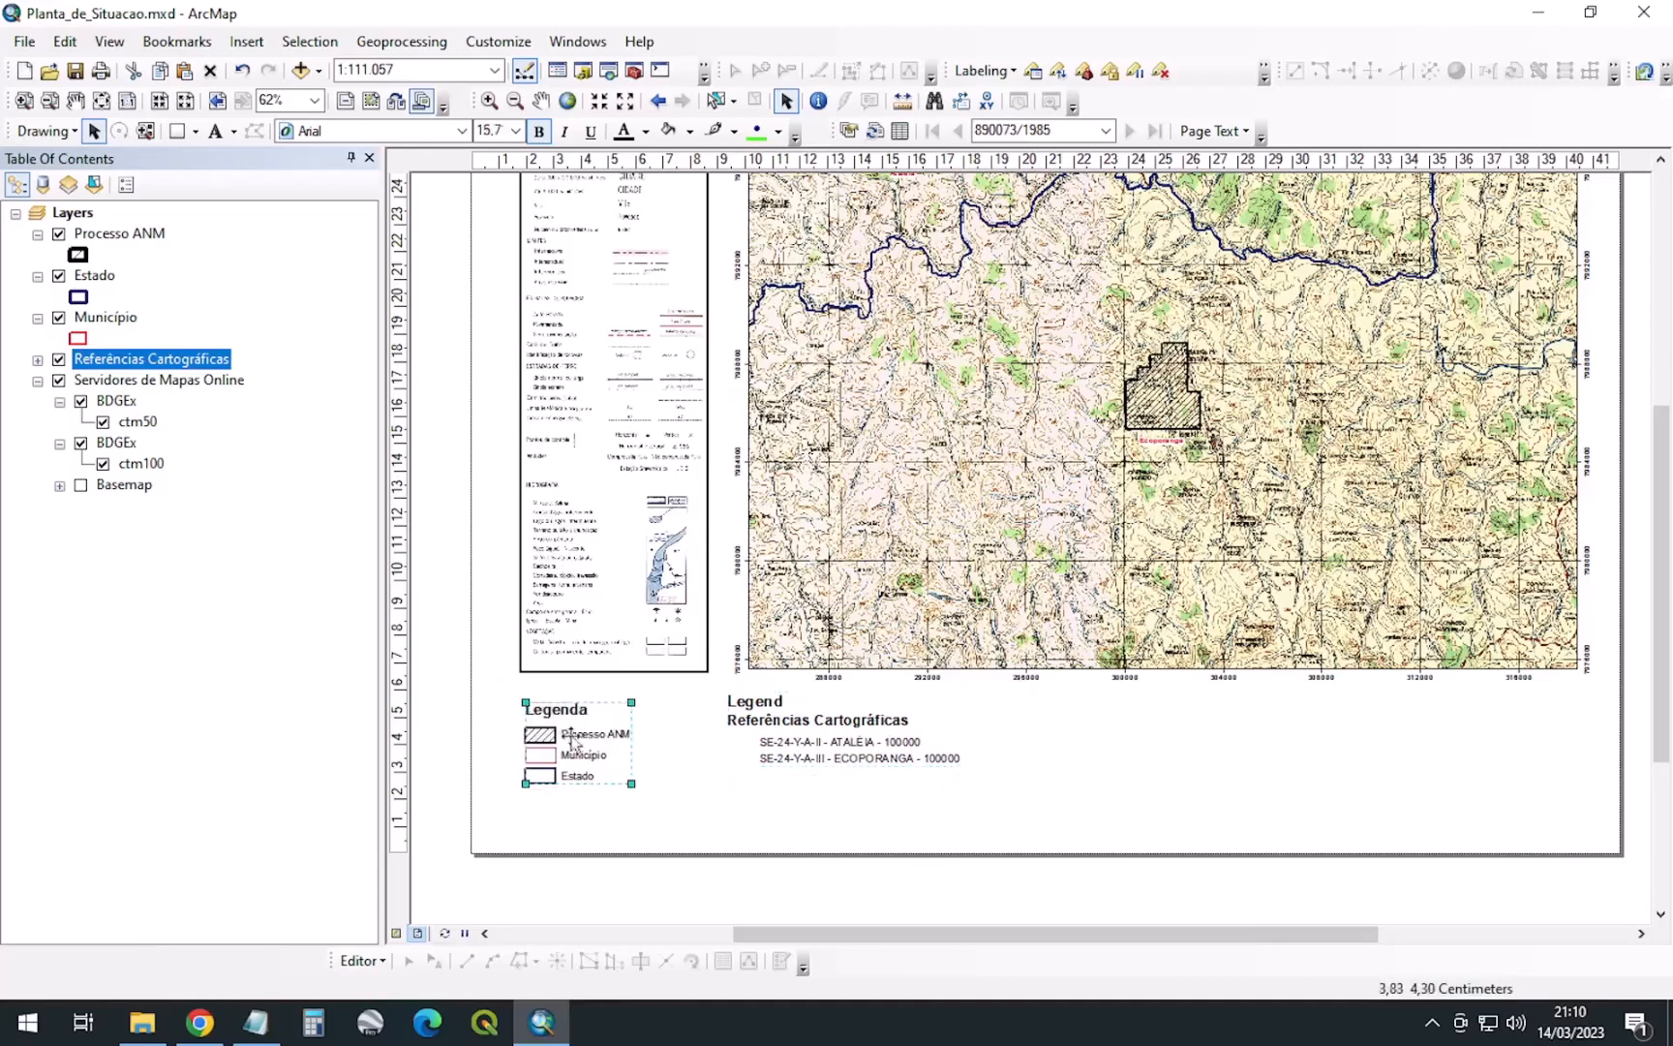
pyautogui.click(772, 722)
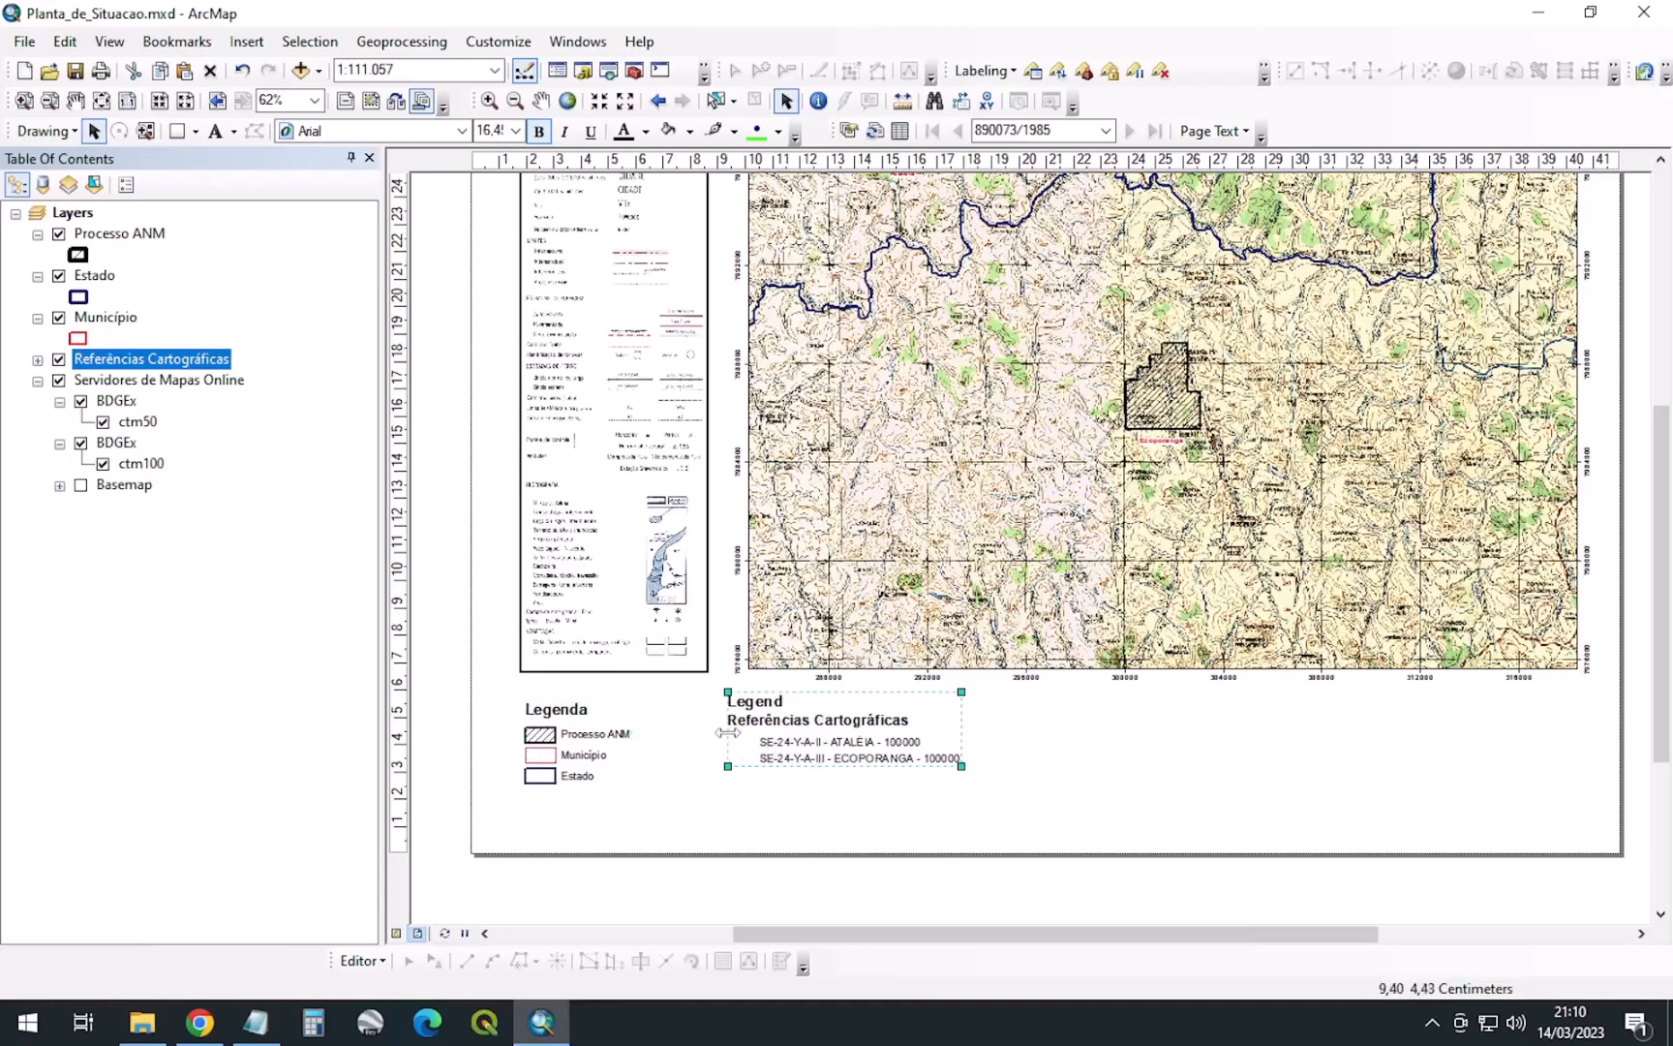
pyautogui.rightClick(796, 734)
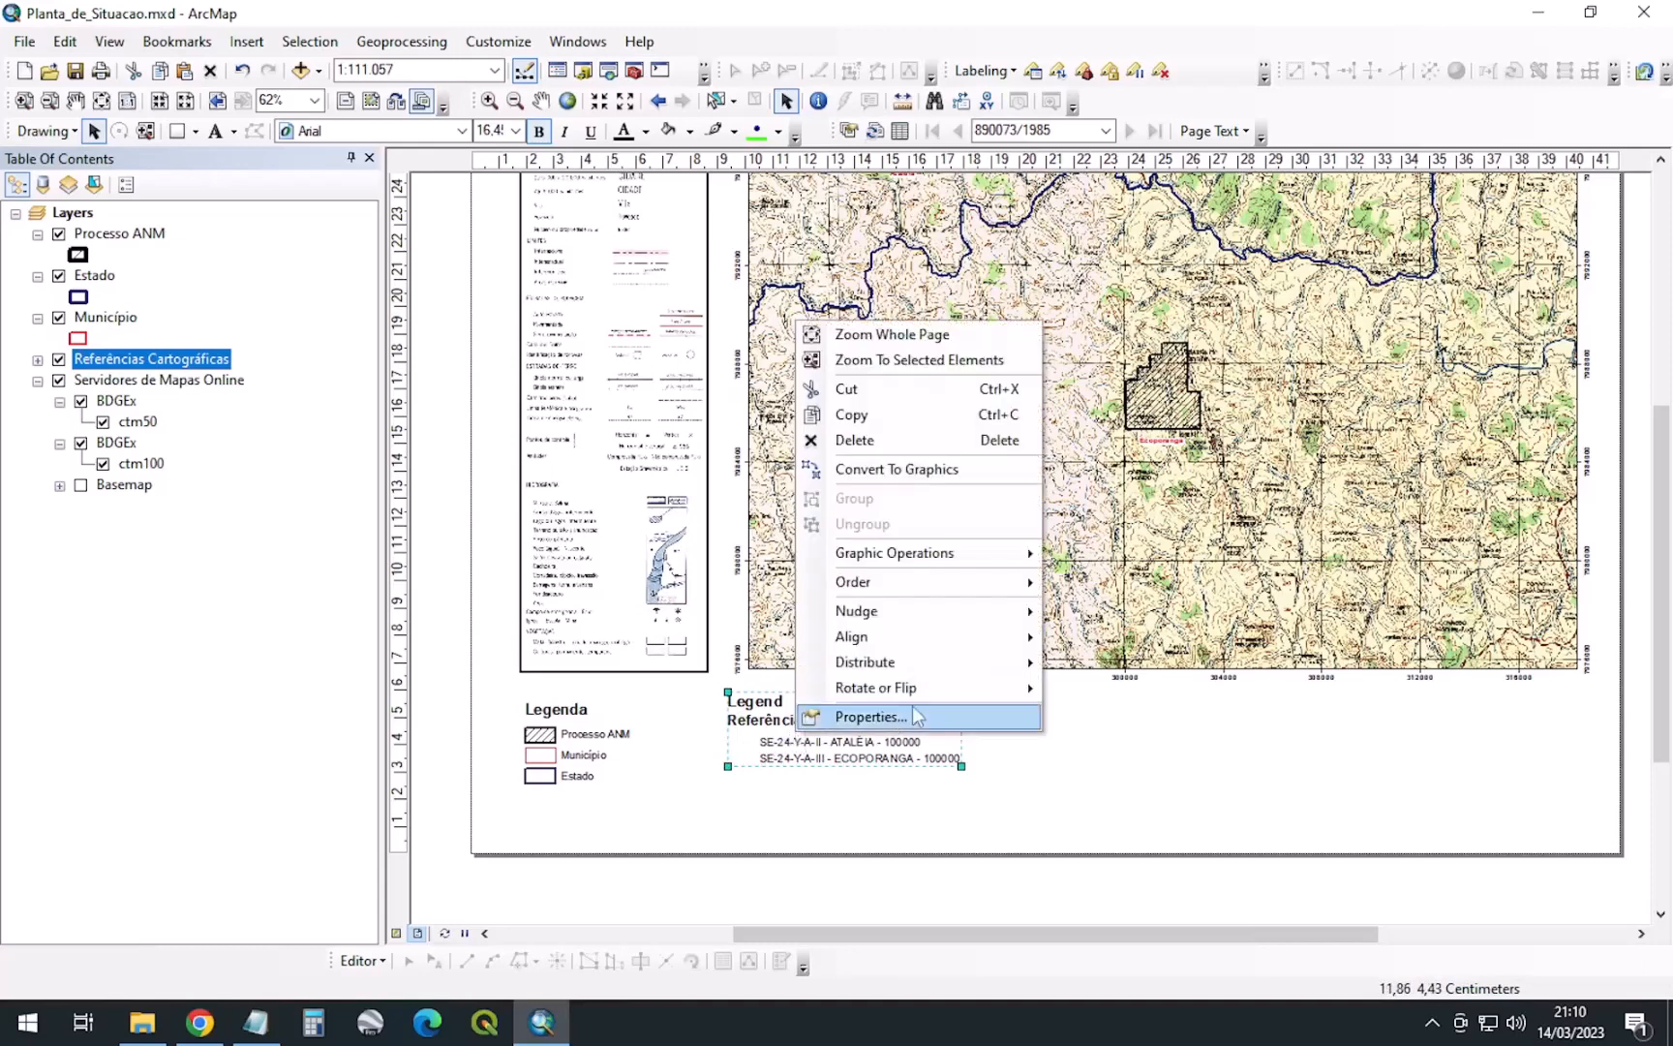
# Hide the Legend title of the Referências Cartográficas legend
pyautogui.click(903, 722)
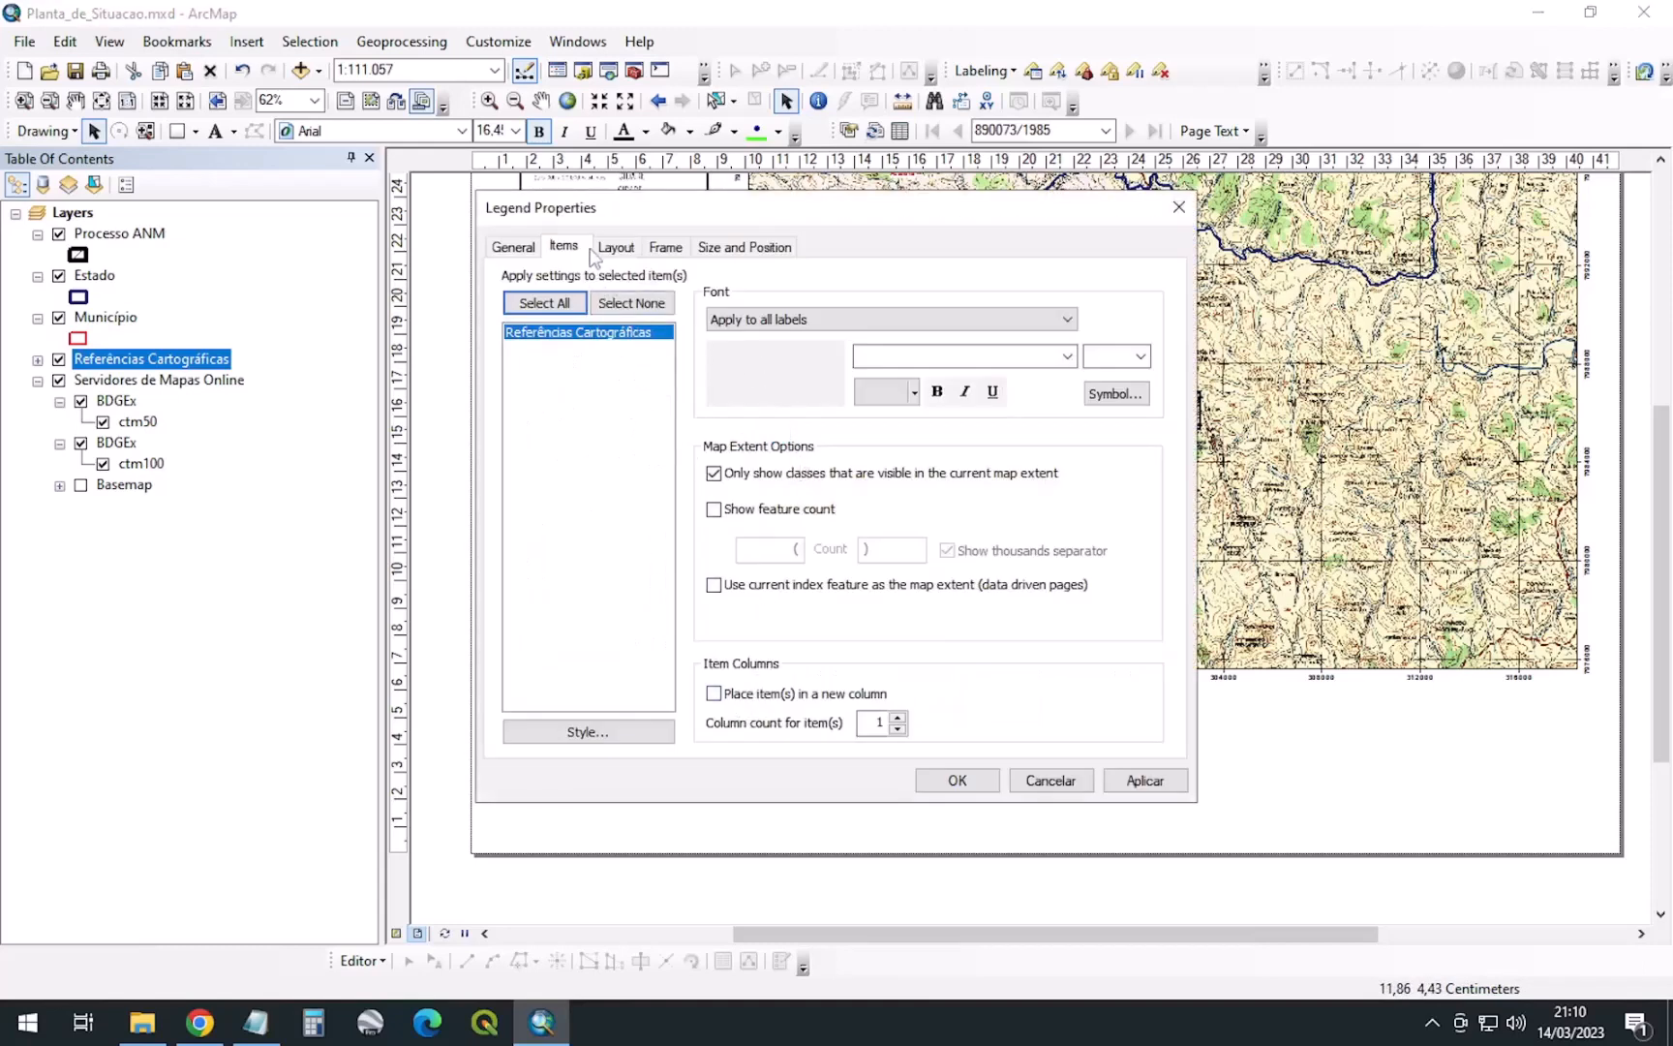
pyautogui.click(521, 247)
pyautogui.click(528, 342)
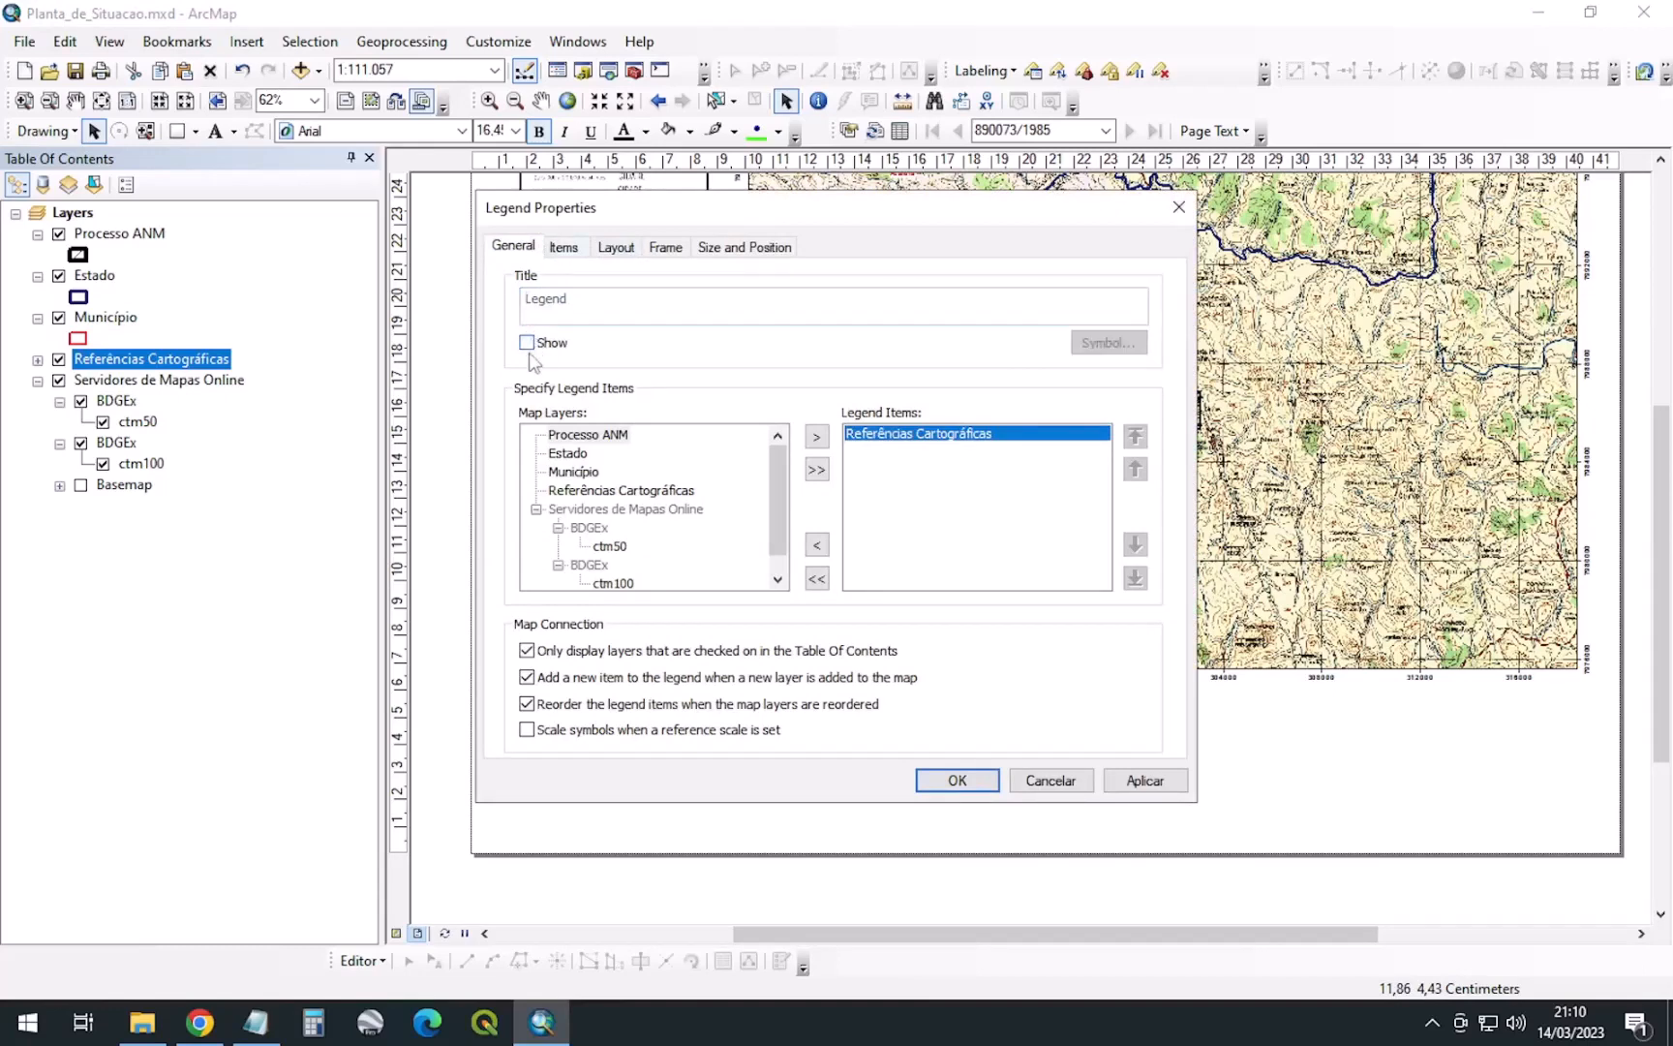
pyautogui.click(564, 248)
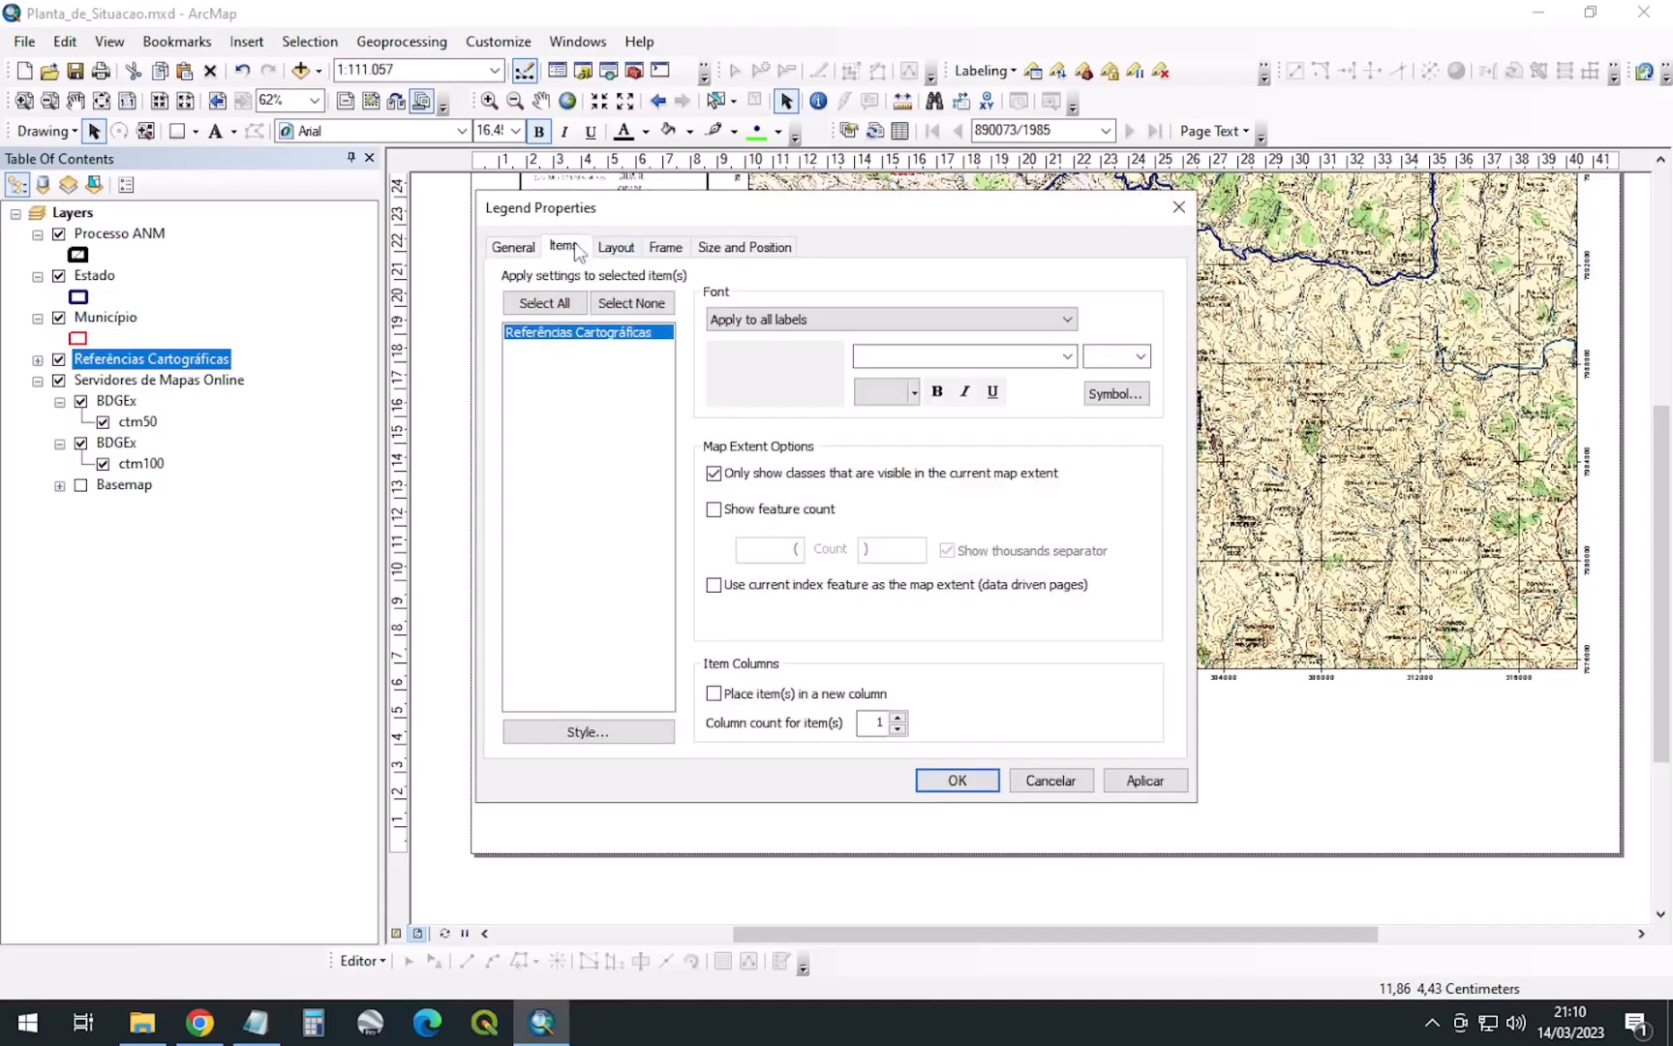
# Set the legend's patch width to 0,00001 and height to 1, then confirm
pyautogui.click(617, 248)
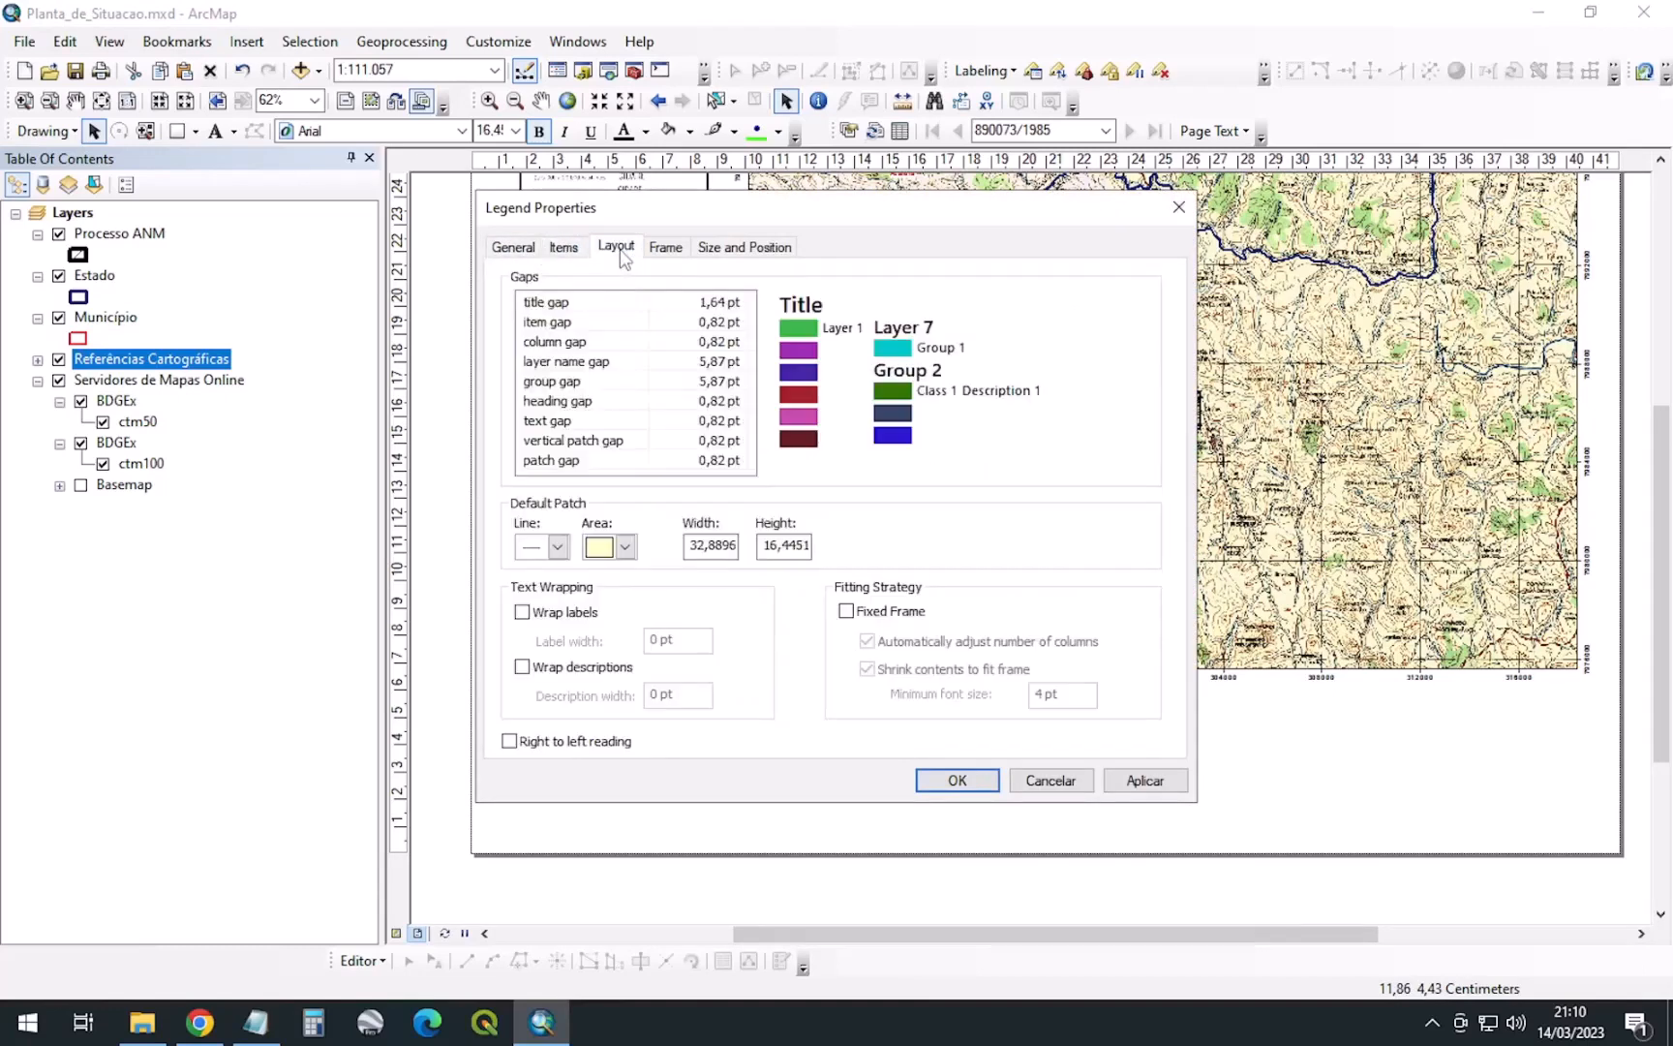
pyautogui.moveTo(715, 548); pyautogui.dragTo(932, 550)
pyautogui.write('0,00001')
pyautogui.moveTo(762, 547); pyautogui.dragTo(989, 548)
pyautogui.write('1')
pyautogui.click(736, 550)
pyautogui.moveTo(849, 222); pyautogui.dragTo(493, 207)
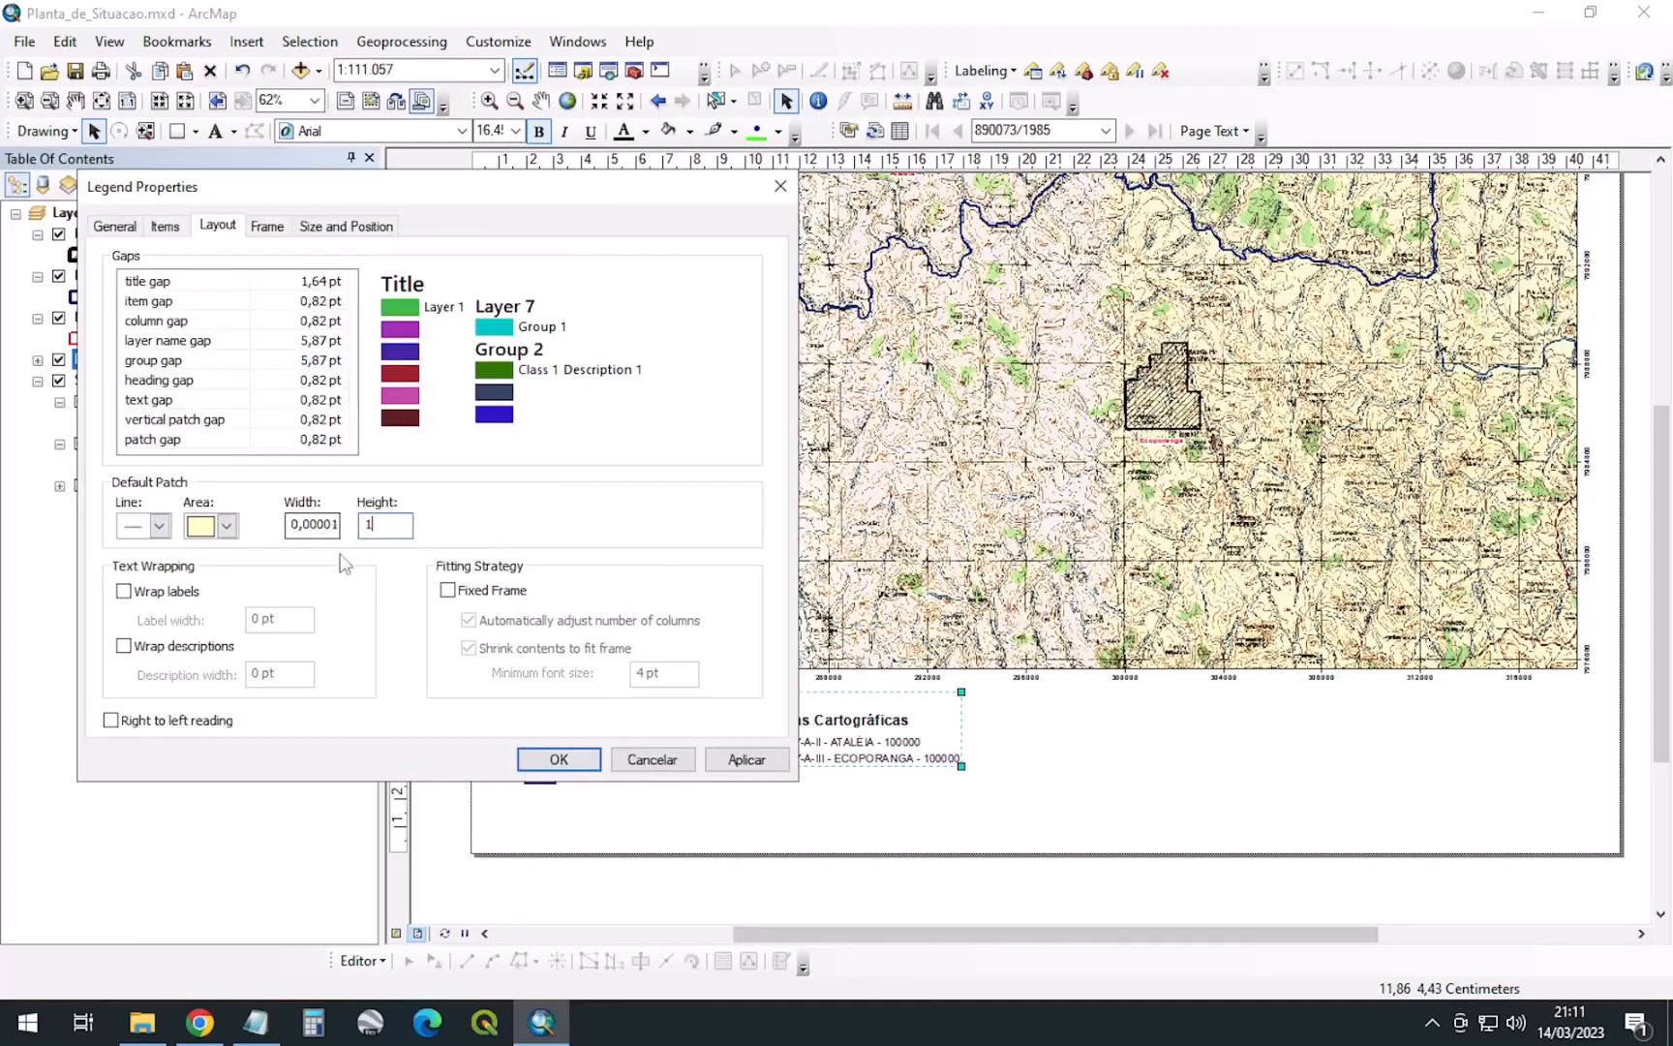
pyautogui.moveTo(713, 194); pyautogui.dragTo(612, 201)
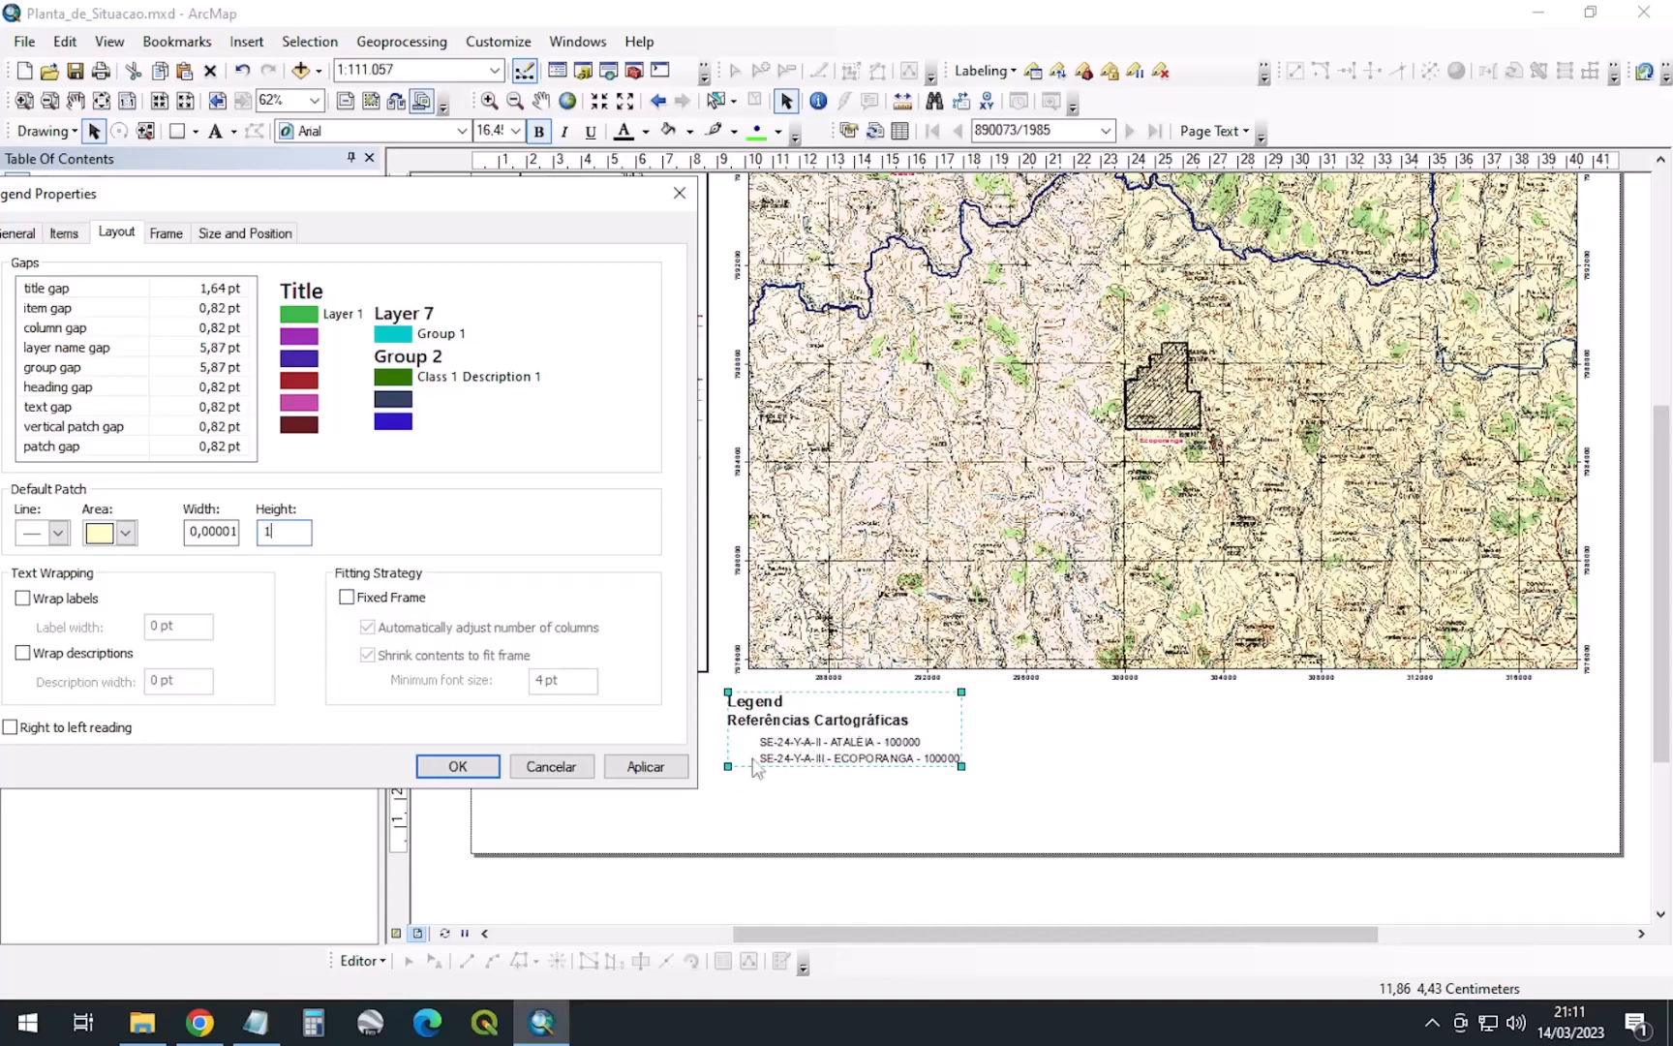
pyautogui.click(483, 770)
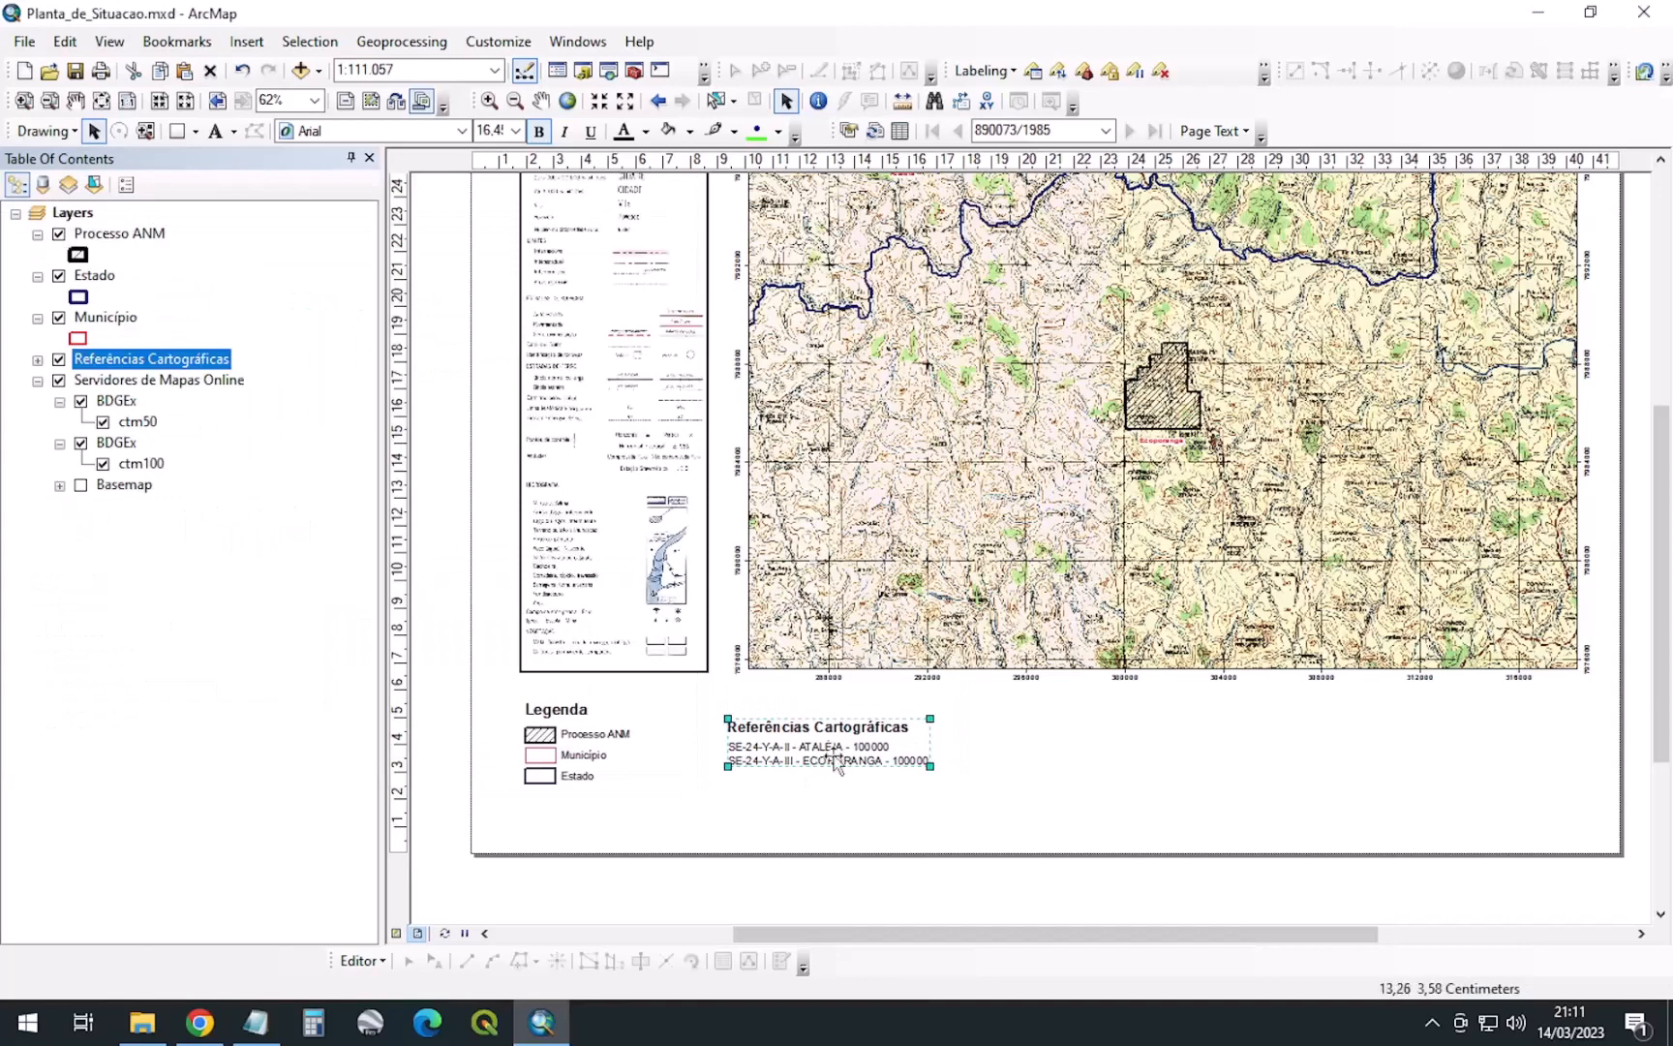
# Nudge the Referências Cartográficas legend up so it lines up with the Legenda heading
pyautogui.moveTo(797, 744); pyautogui.dragTo(798, 731)
pyautogui.click(939, 813)
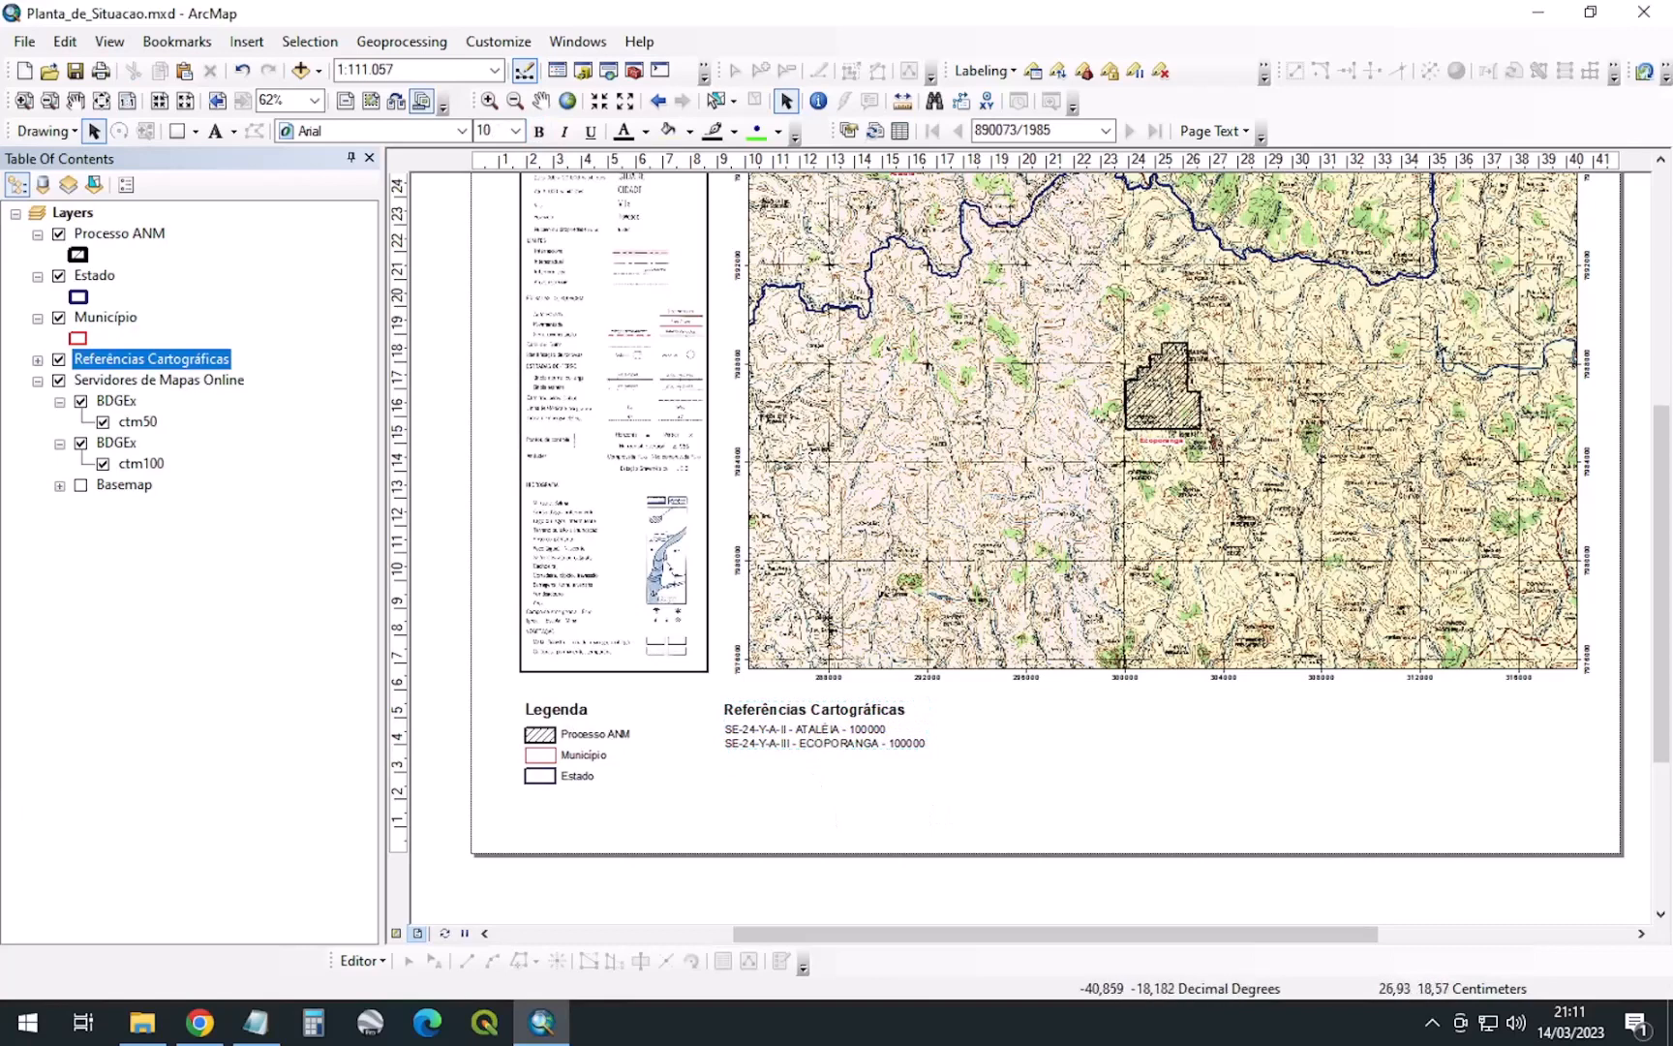
pyautogui.click(807, 741)
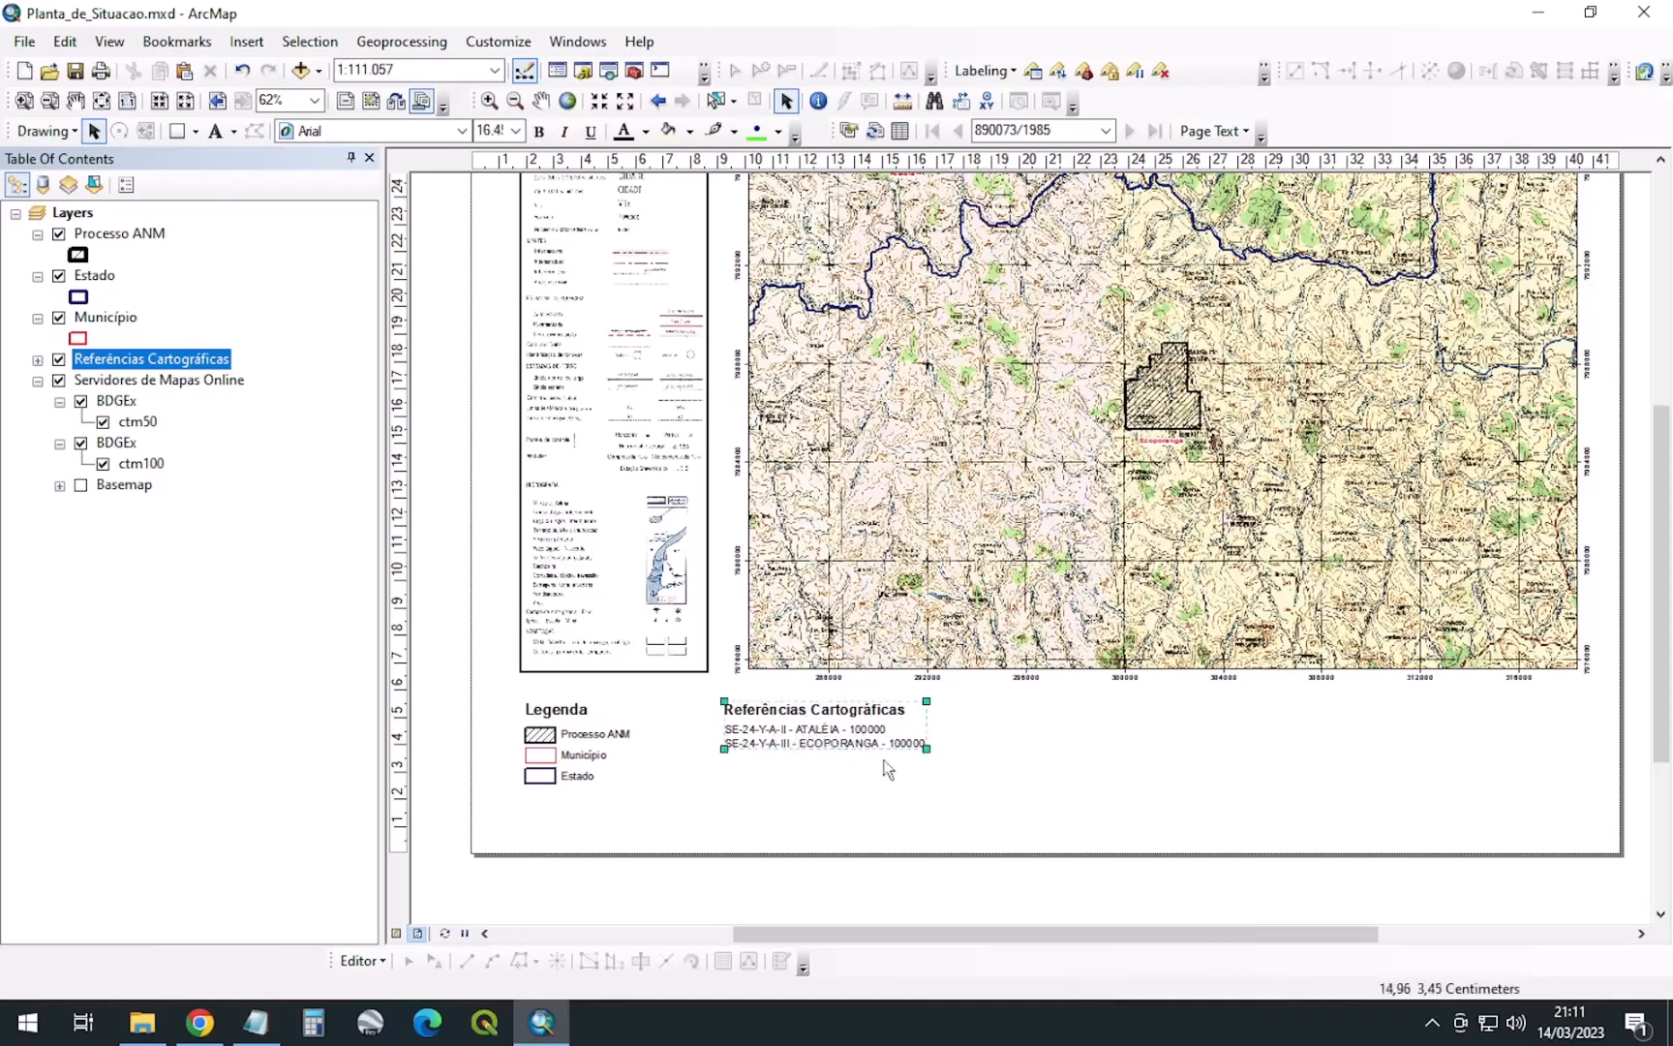
pyautogui.click(996, 762)
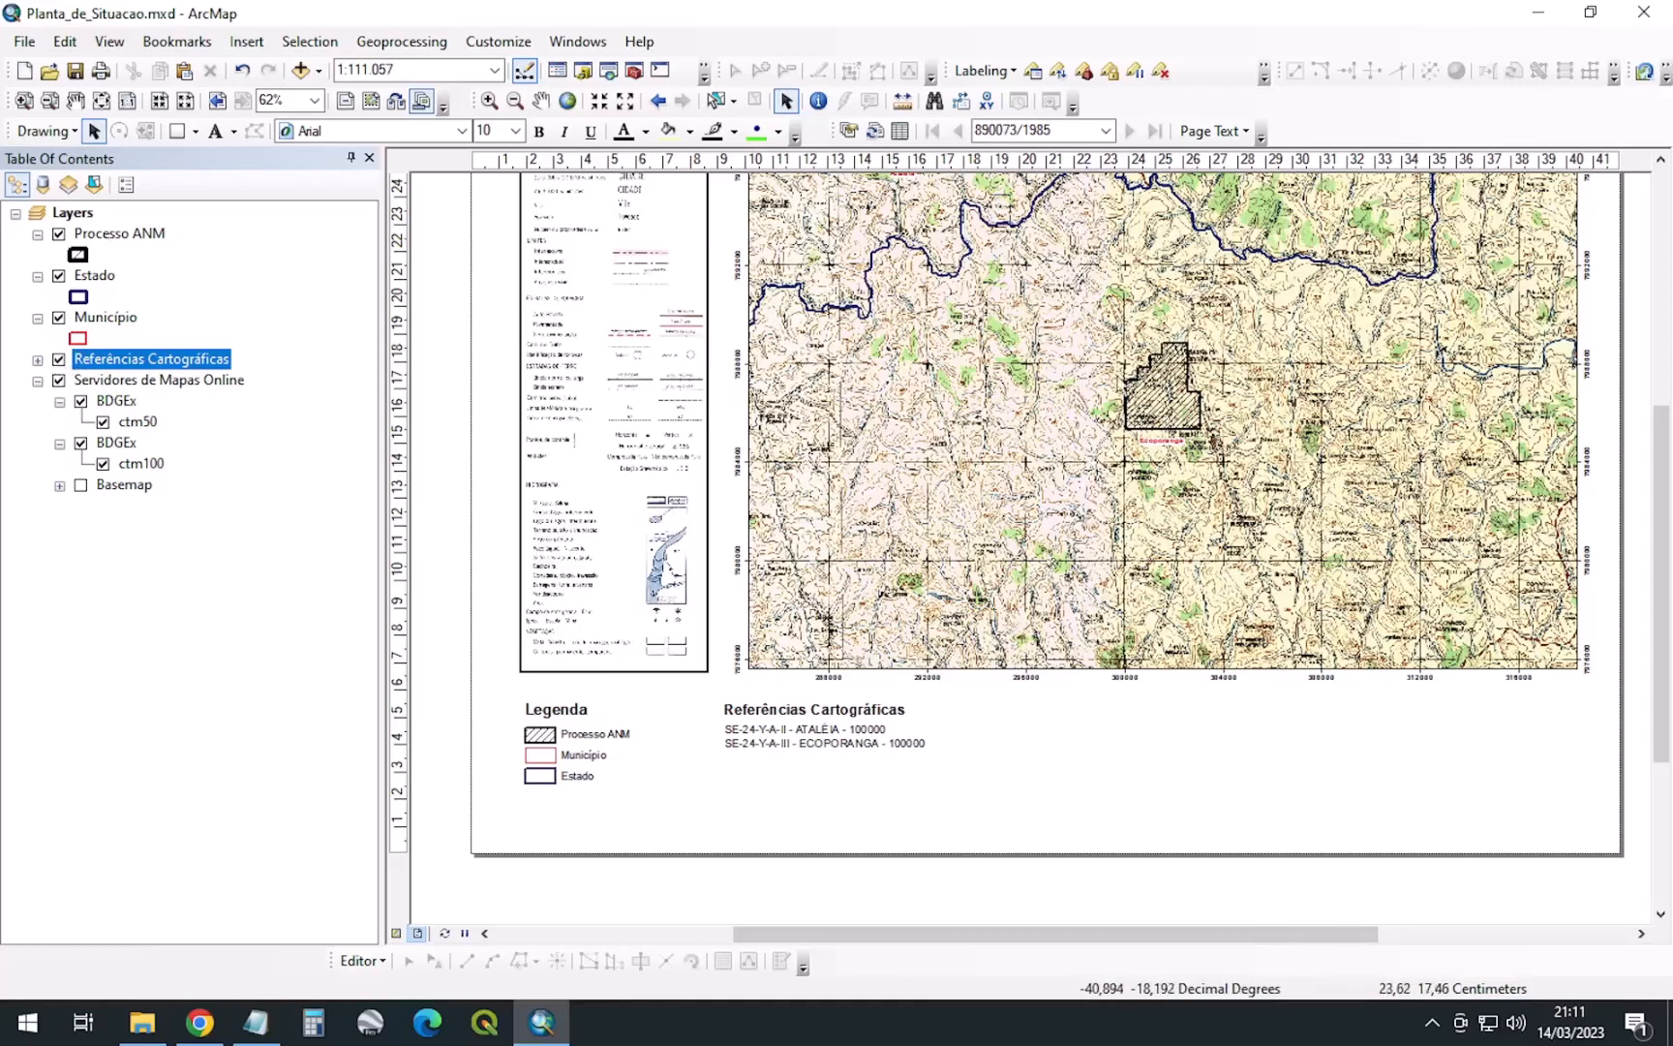
pyautogui.click(37, 360)
pyautogui.click(38, 214)
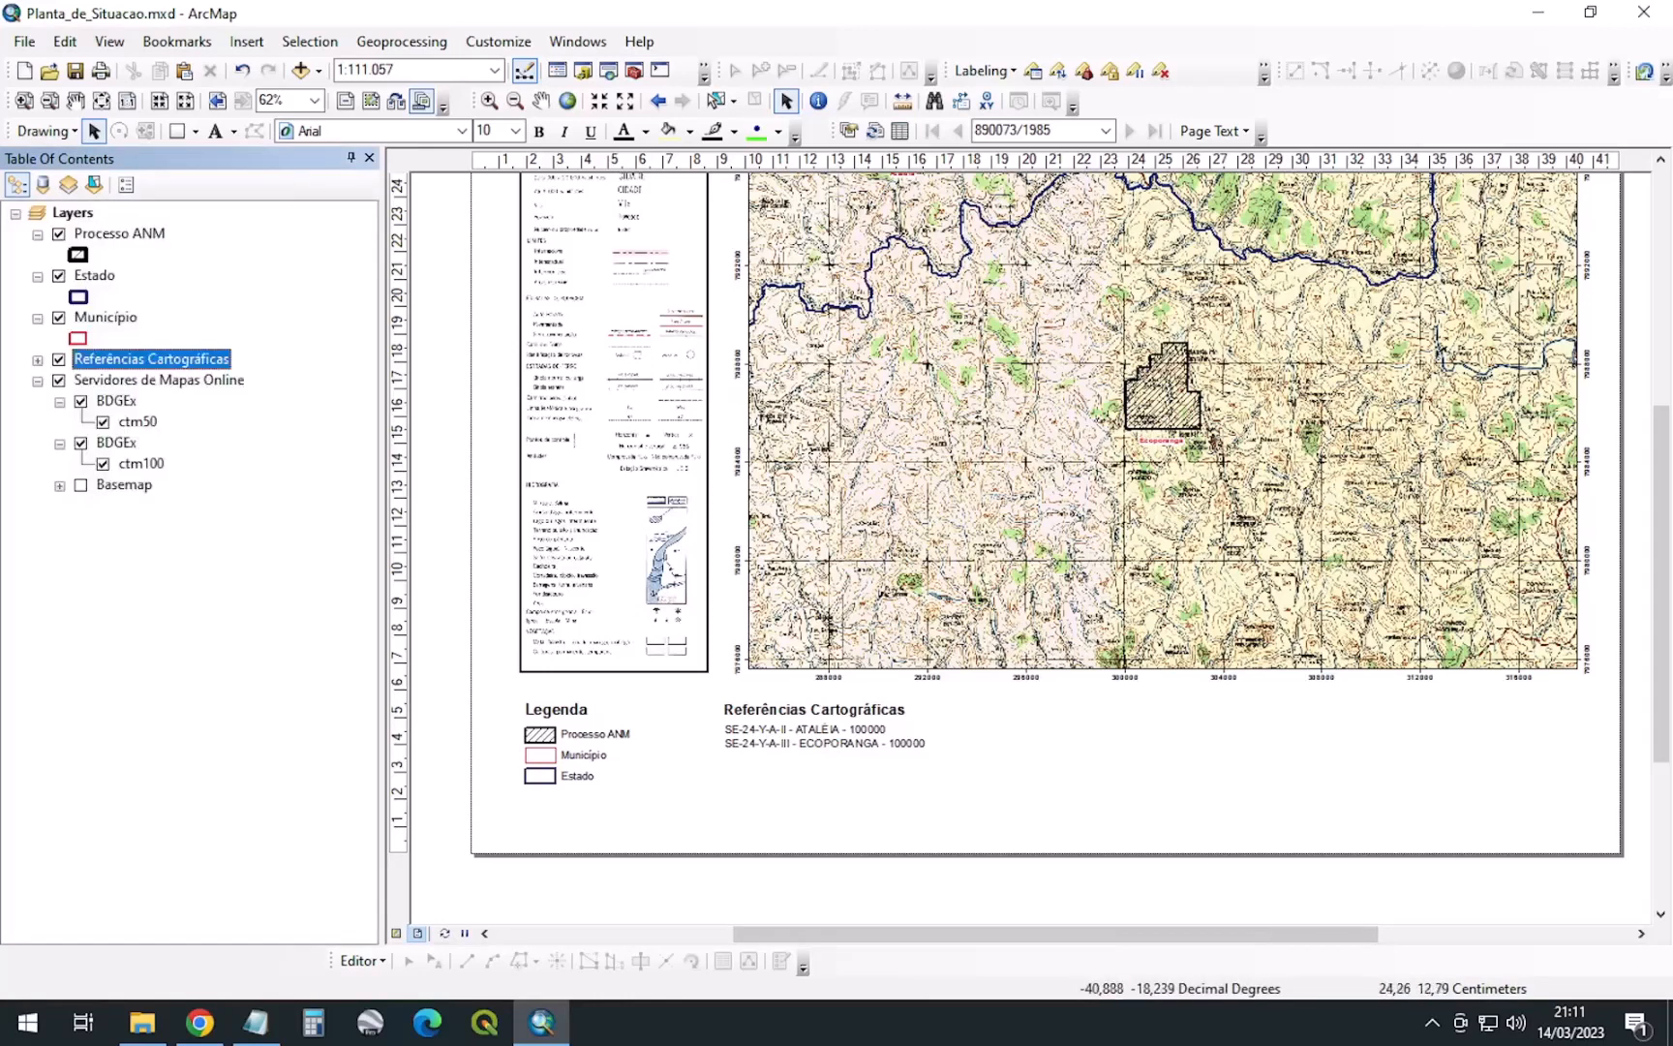
# Insert a default north arrow and place it right of the Referências Cartográficas legend
pyautogui.click(246, 42)
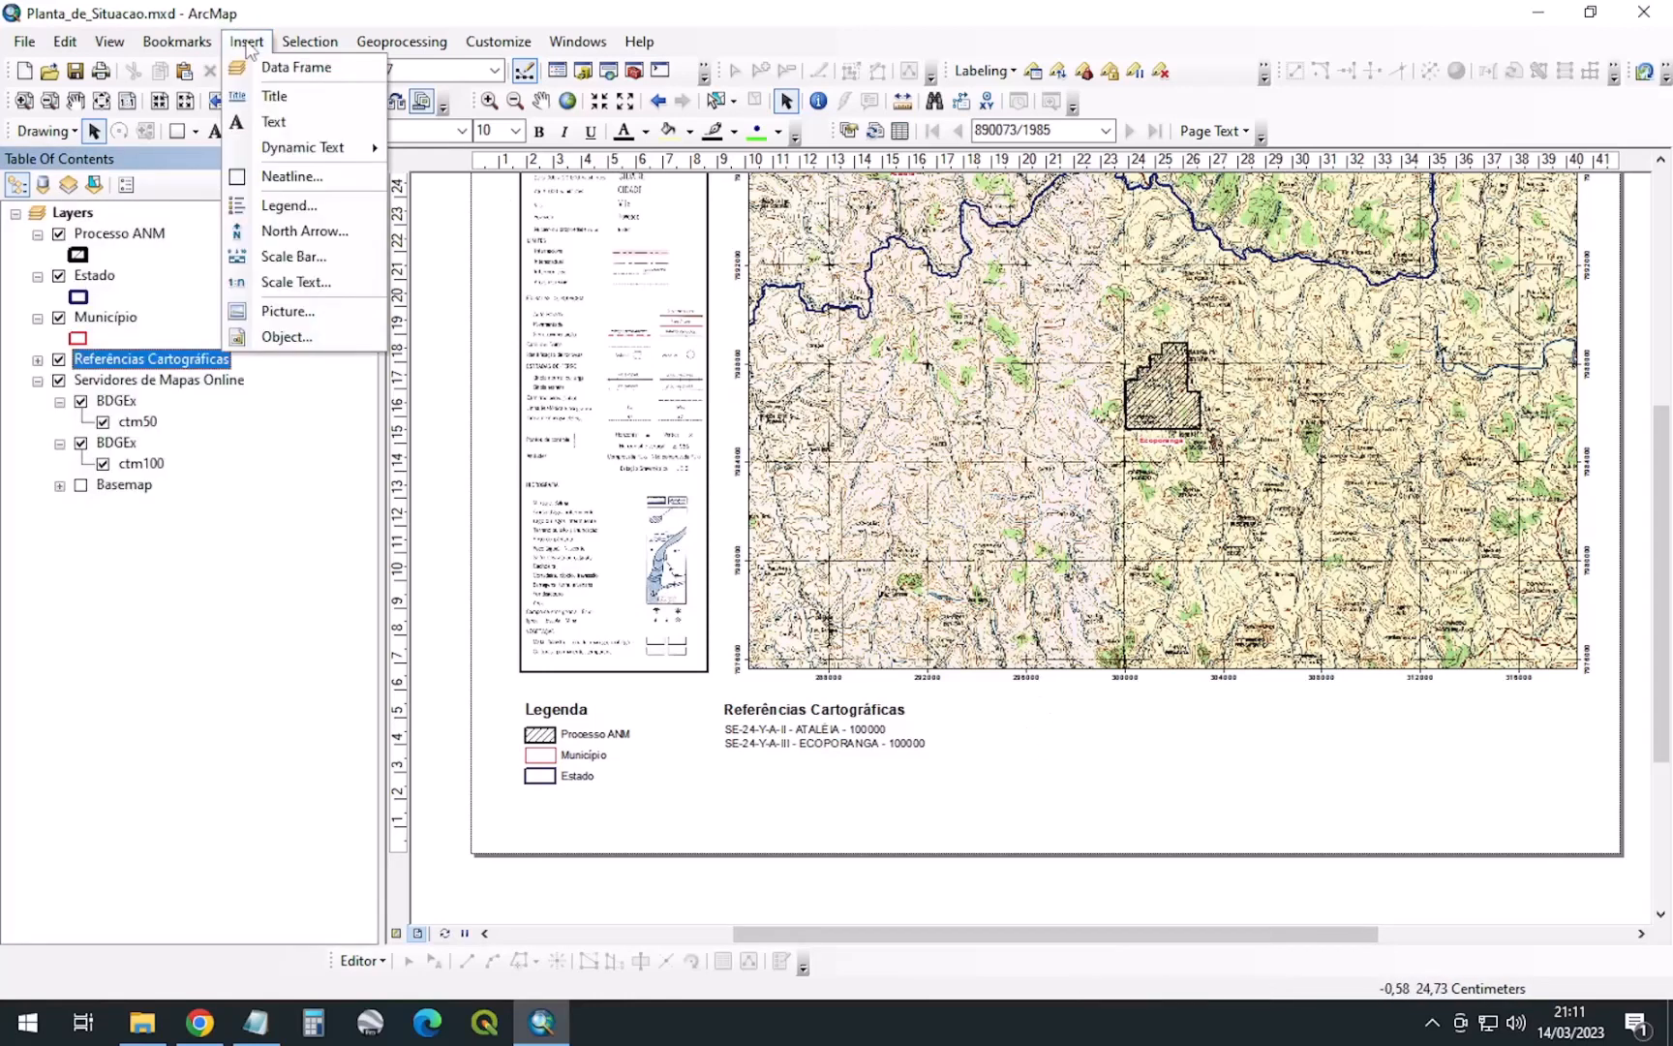
pyautogui.click(303, 232)
pyautogui.click(429, 530)
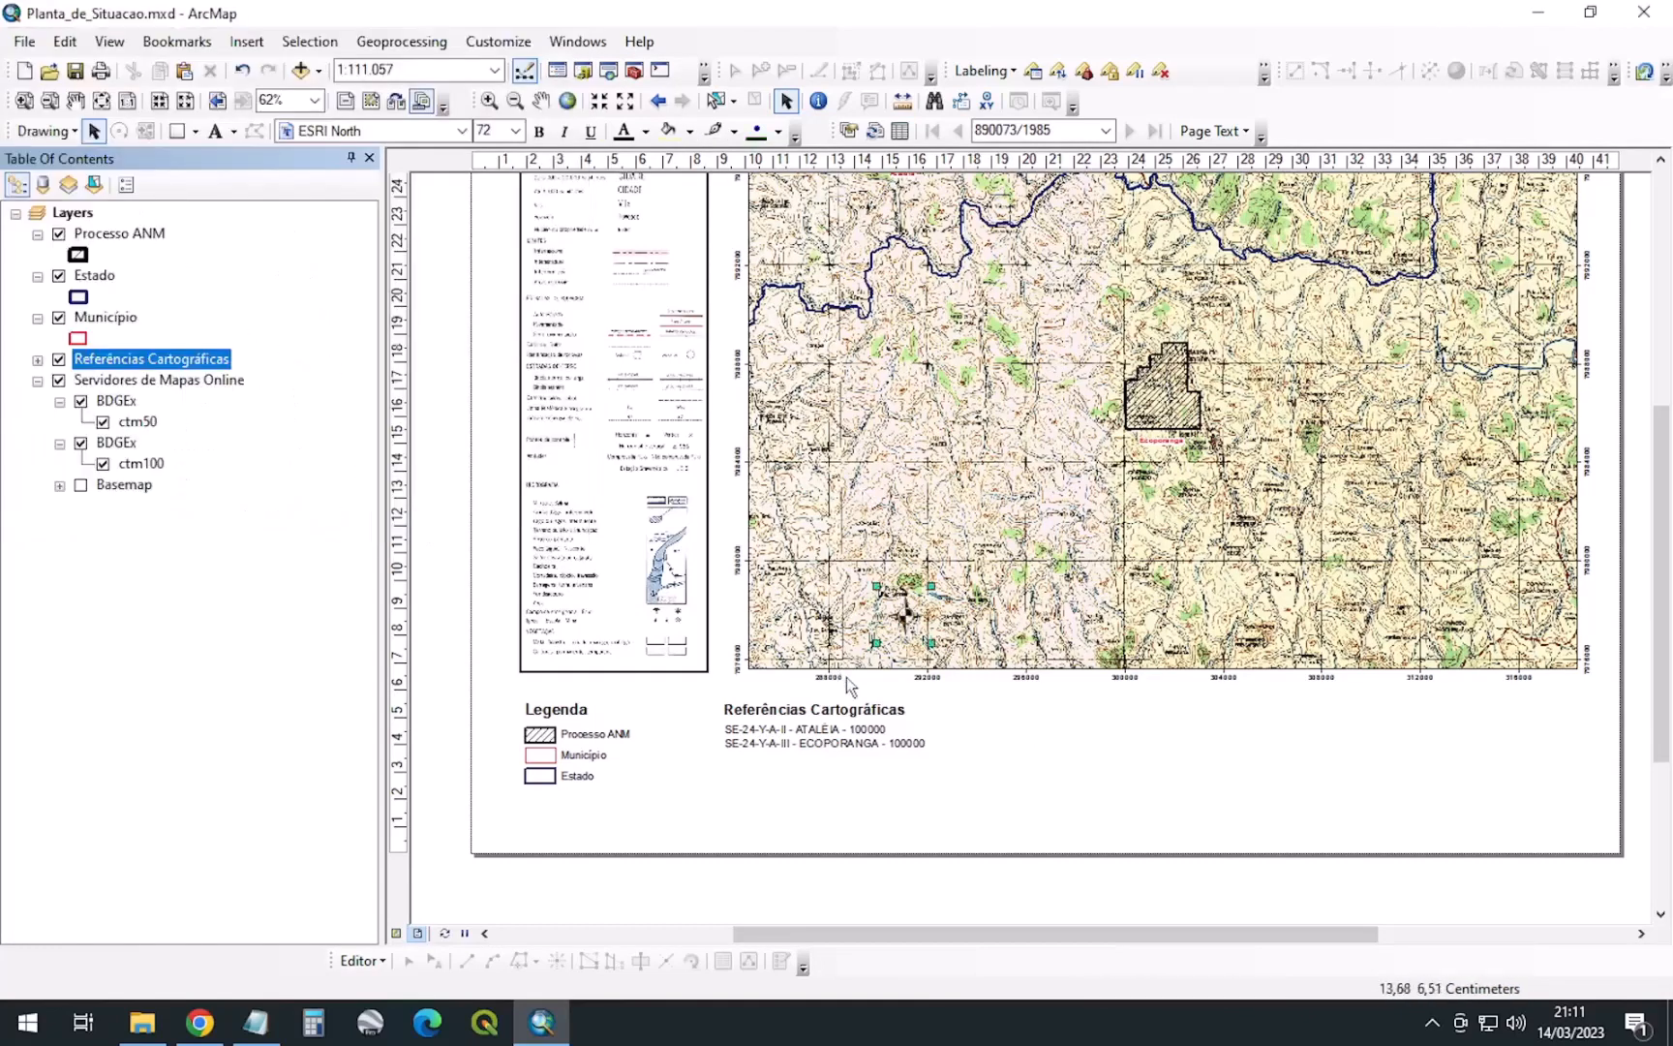
pyautogui.moveTo(905, 615); pyautogui.dragTo(978, 737)
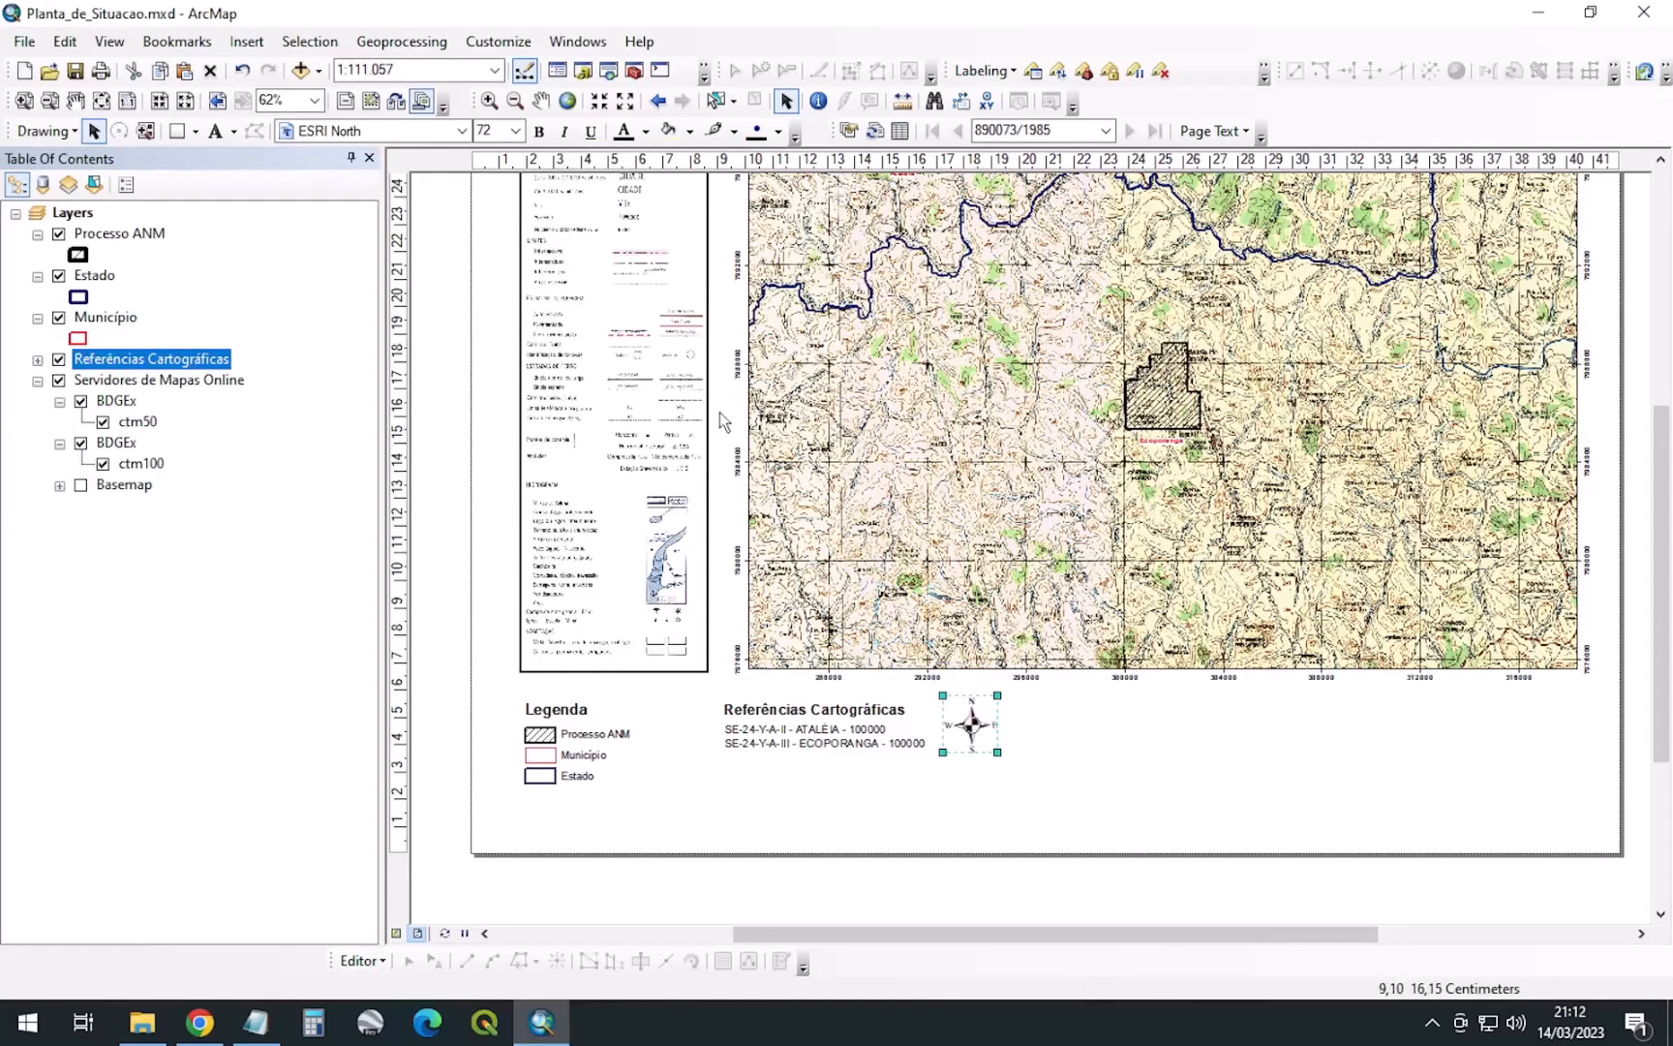
# Insert a scale bar beside the north arrow and view its properties without changes
pyautogui.click(246, 42)
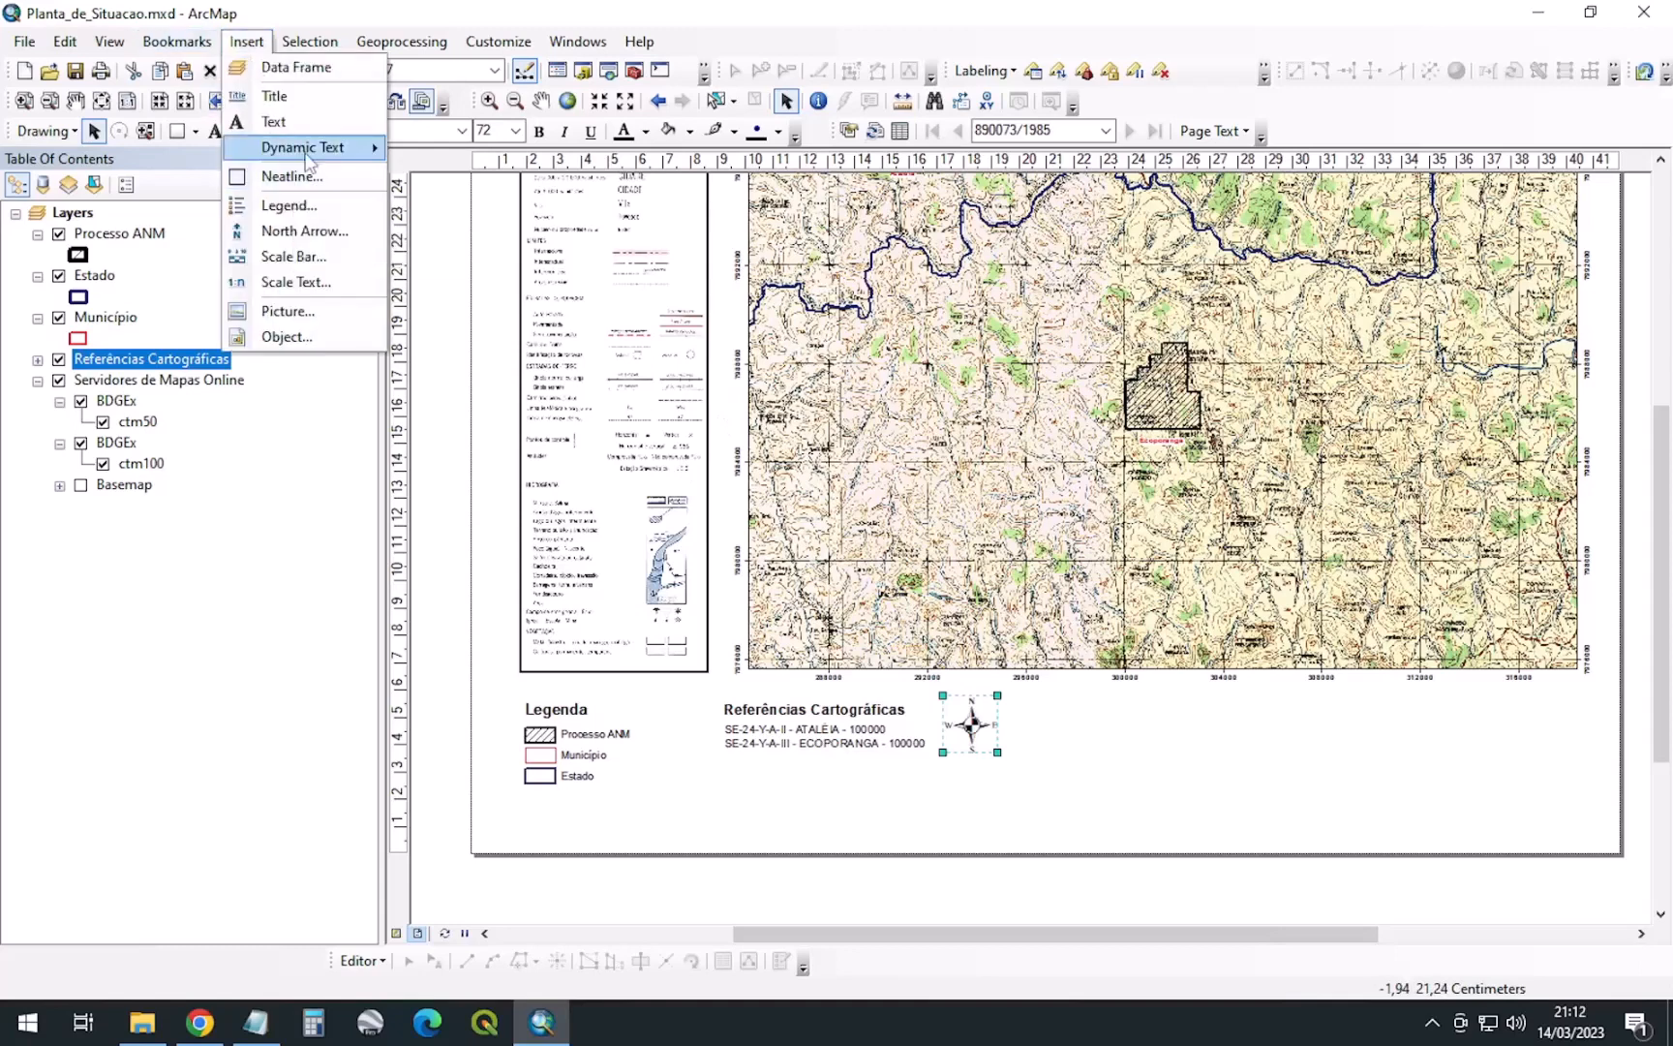
pyautogui.click(295, 258)
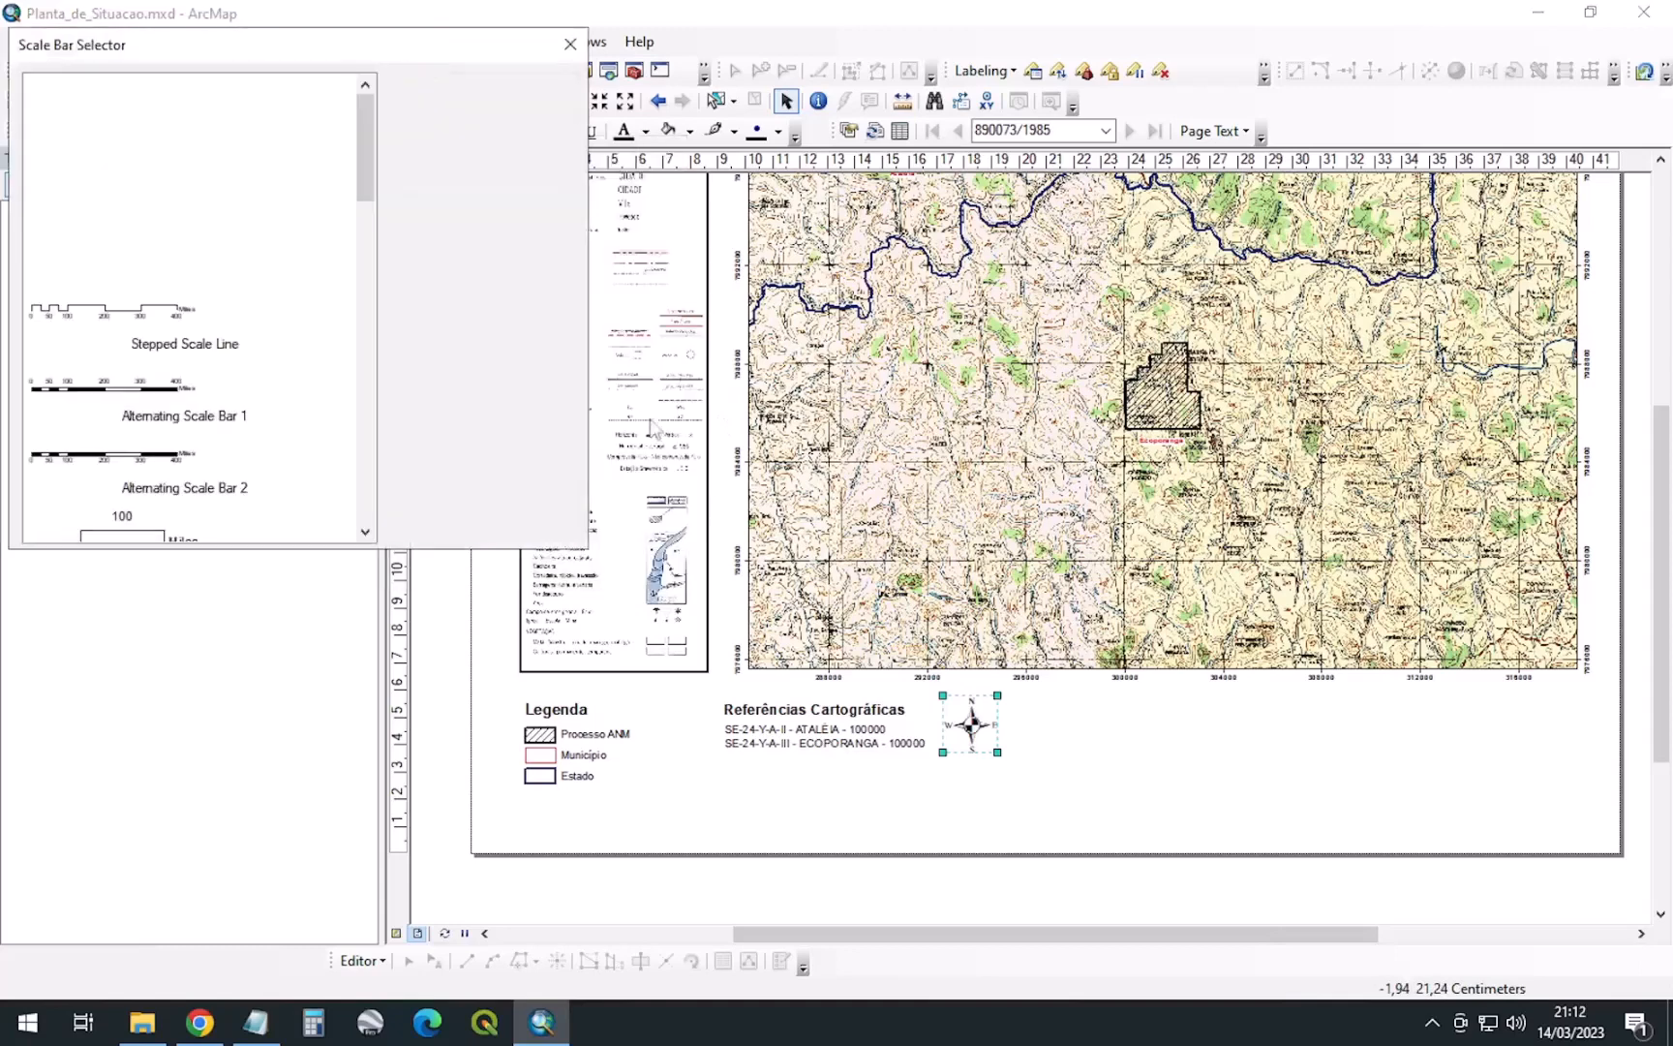
pyautogui.click(433, 530)
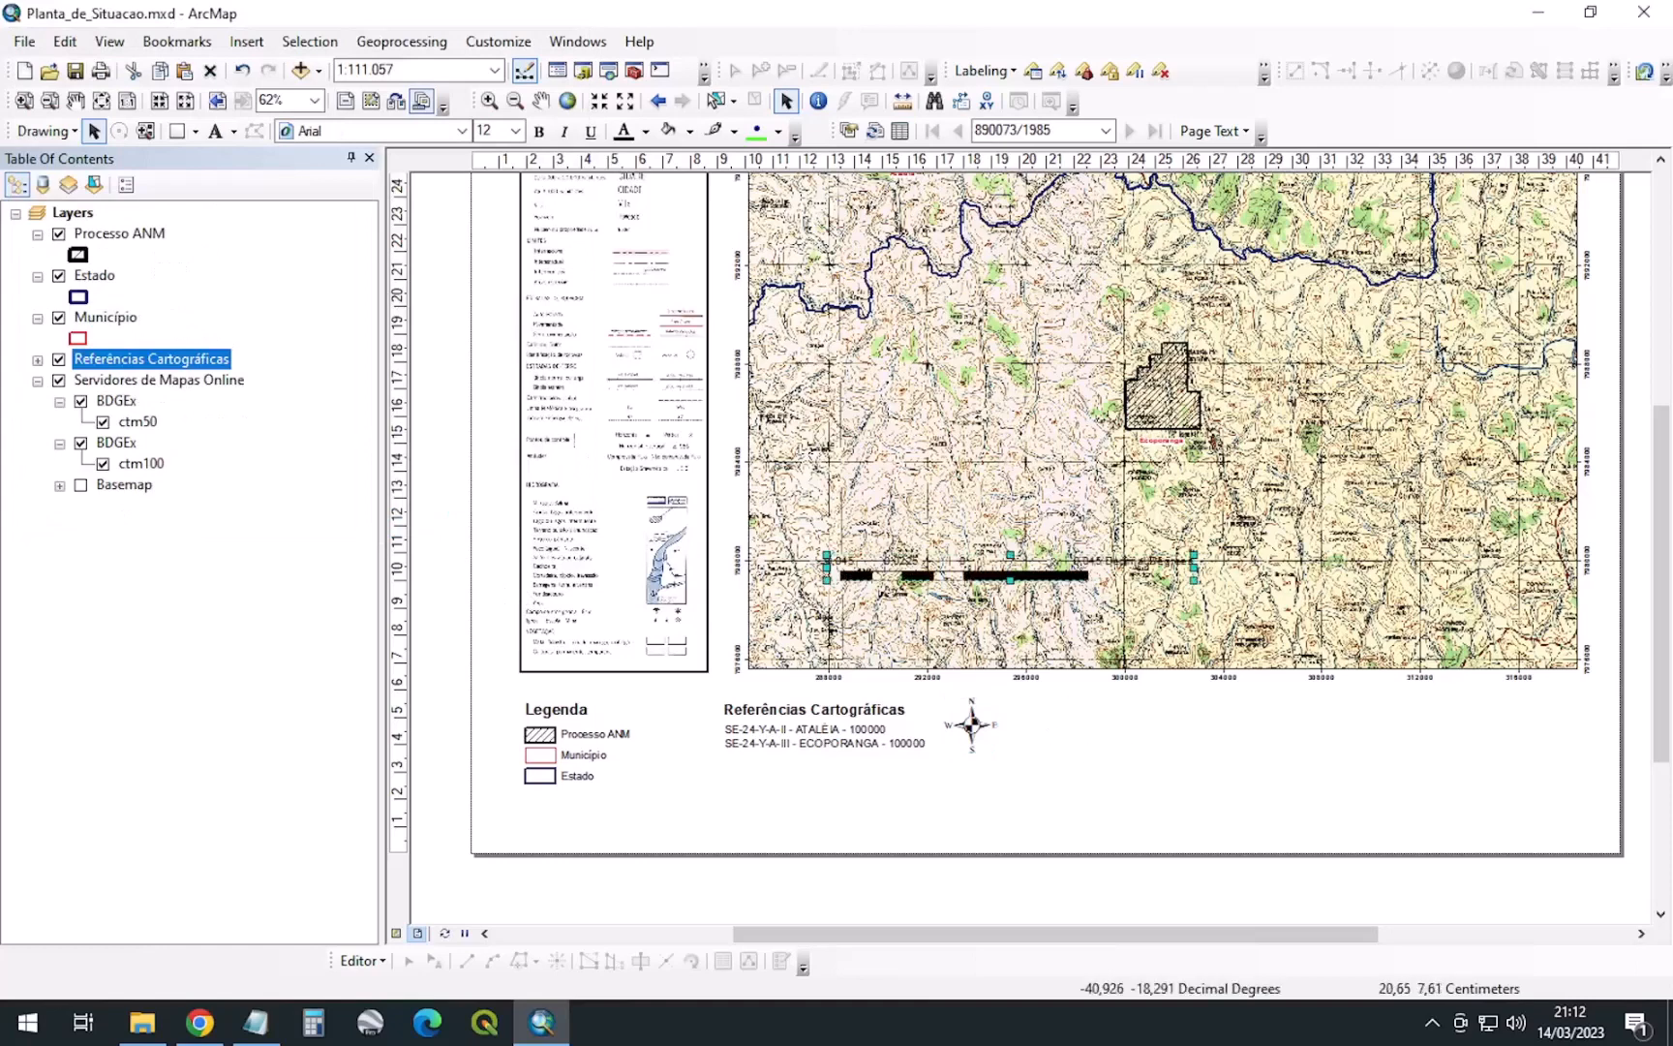
pyautogui.moveTo(1044, 587); pyautogui.dragTo(1232, 737)
pyautogui.rightClick(1234, 726)
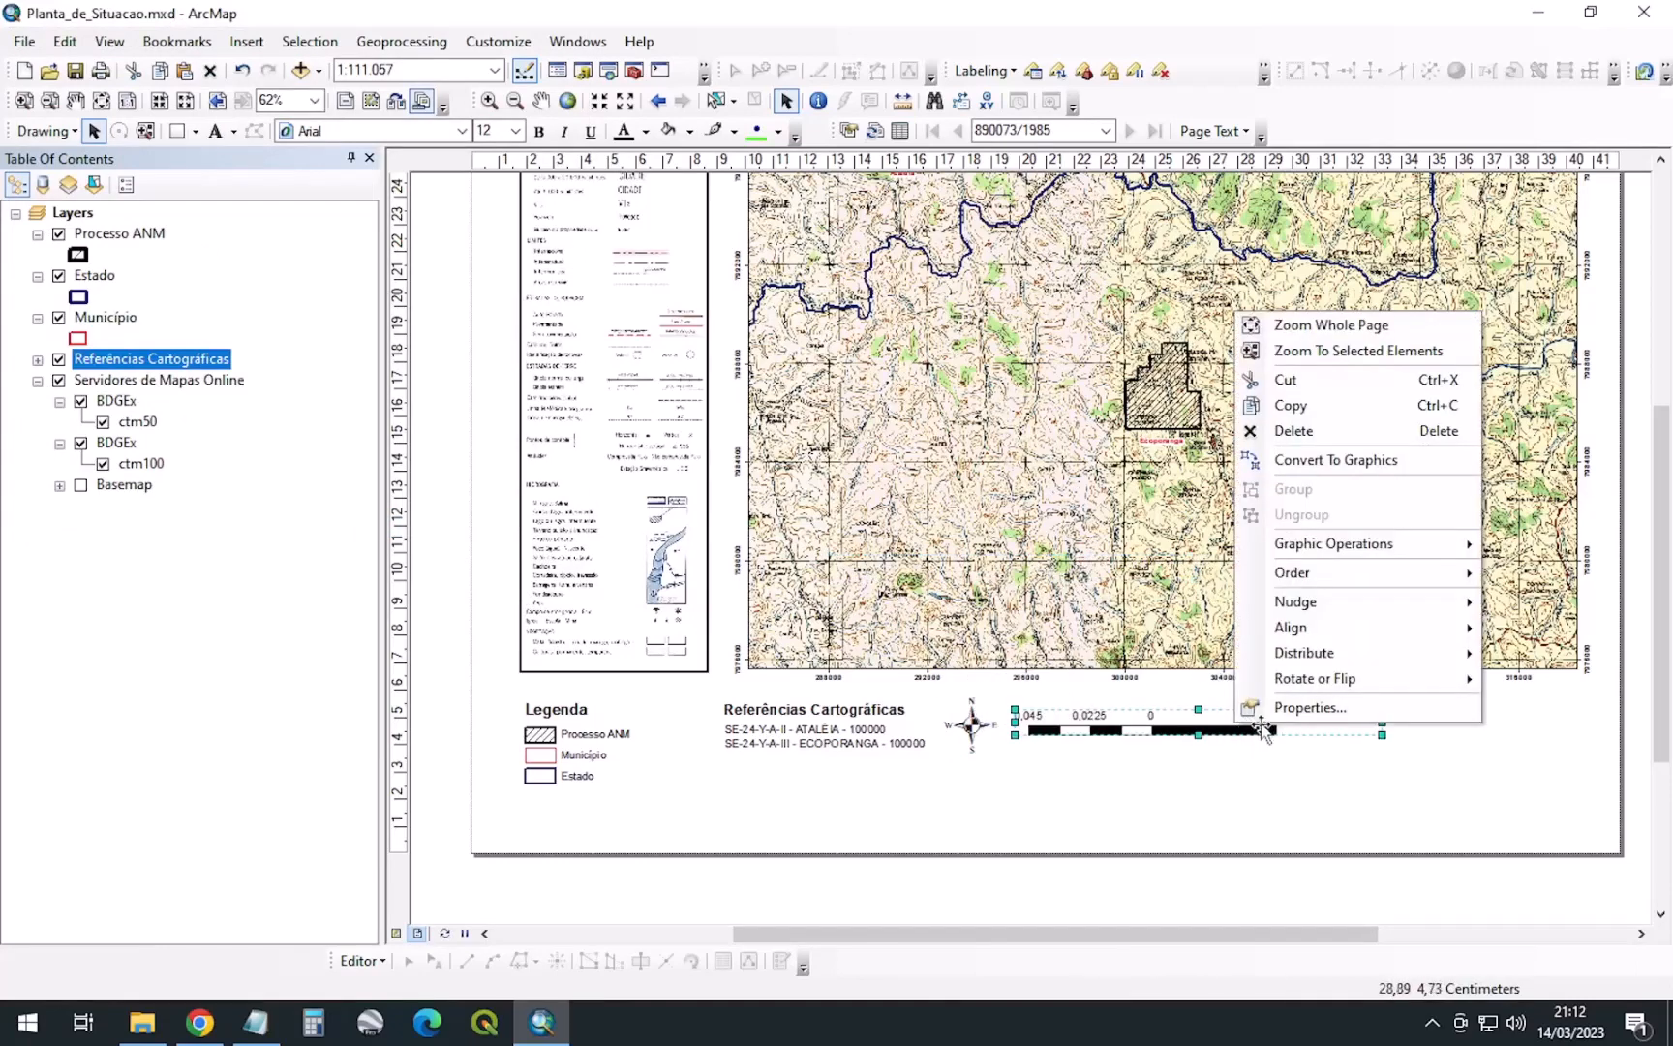
pyautogui.click(1288, 705)
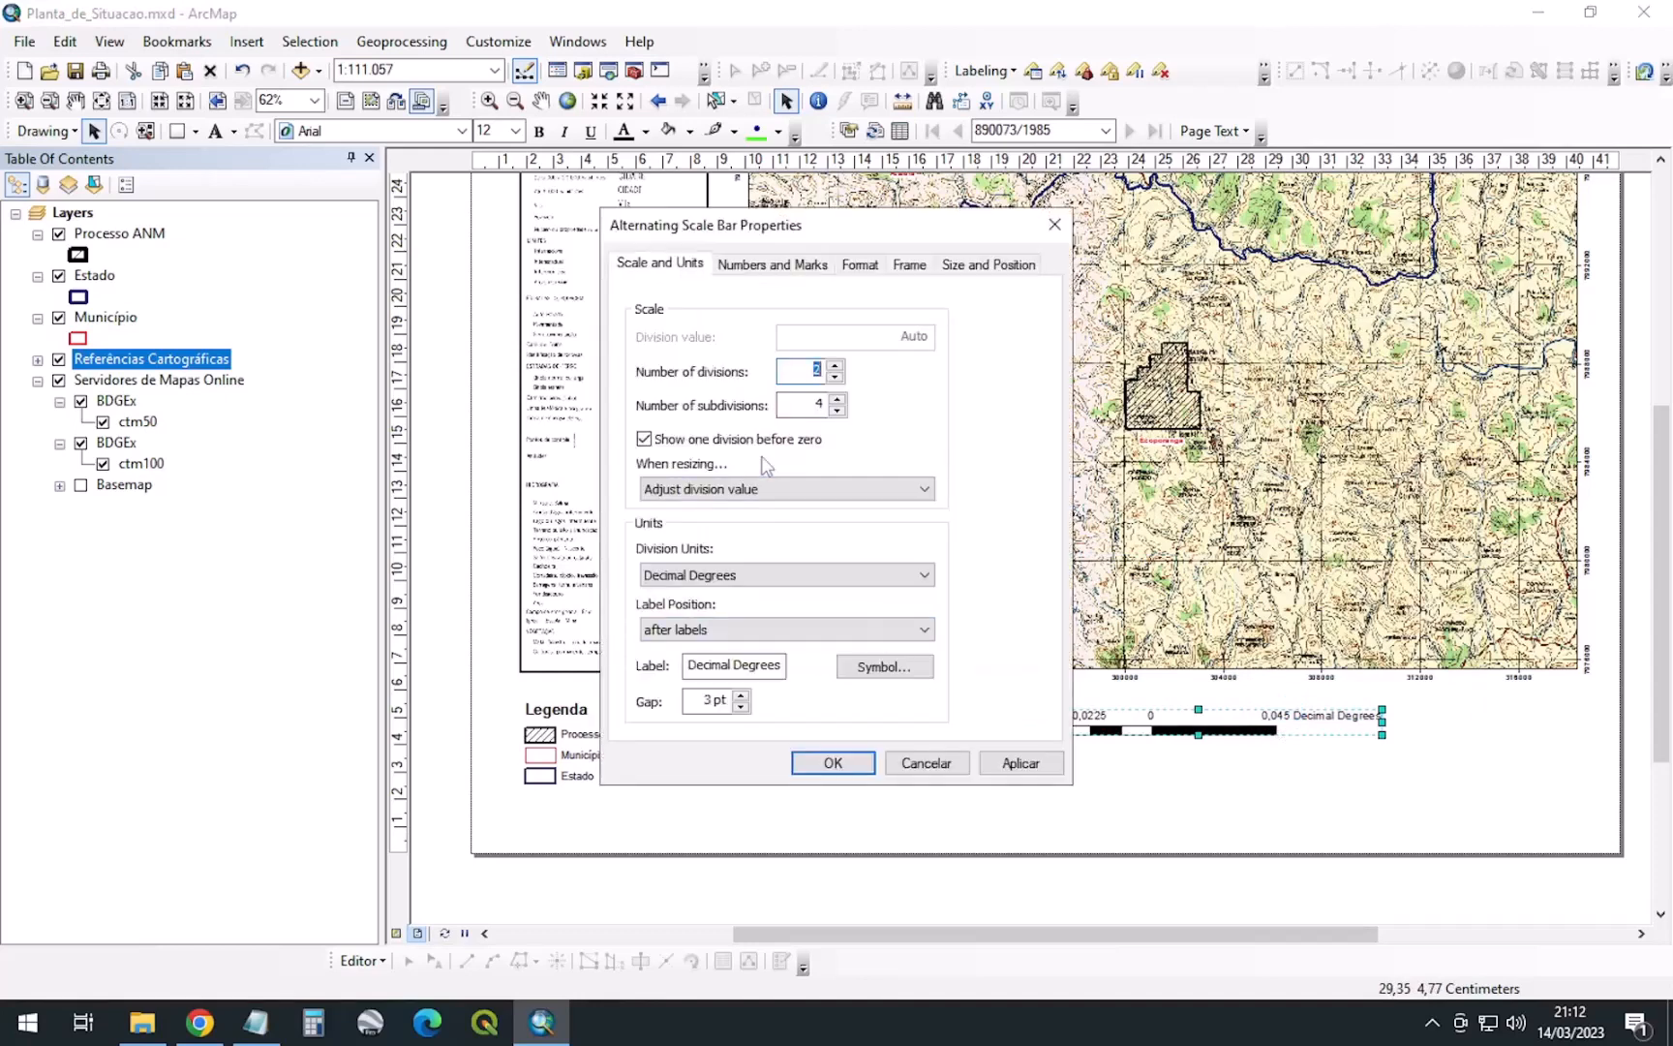
pyautogui.click(930, 763)
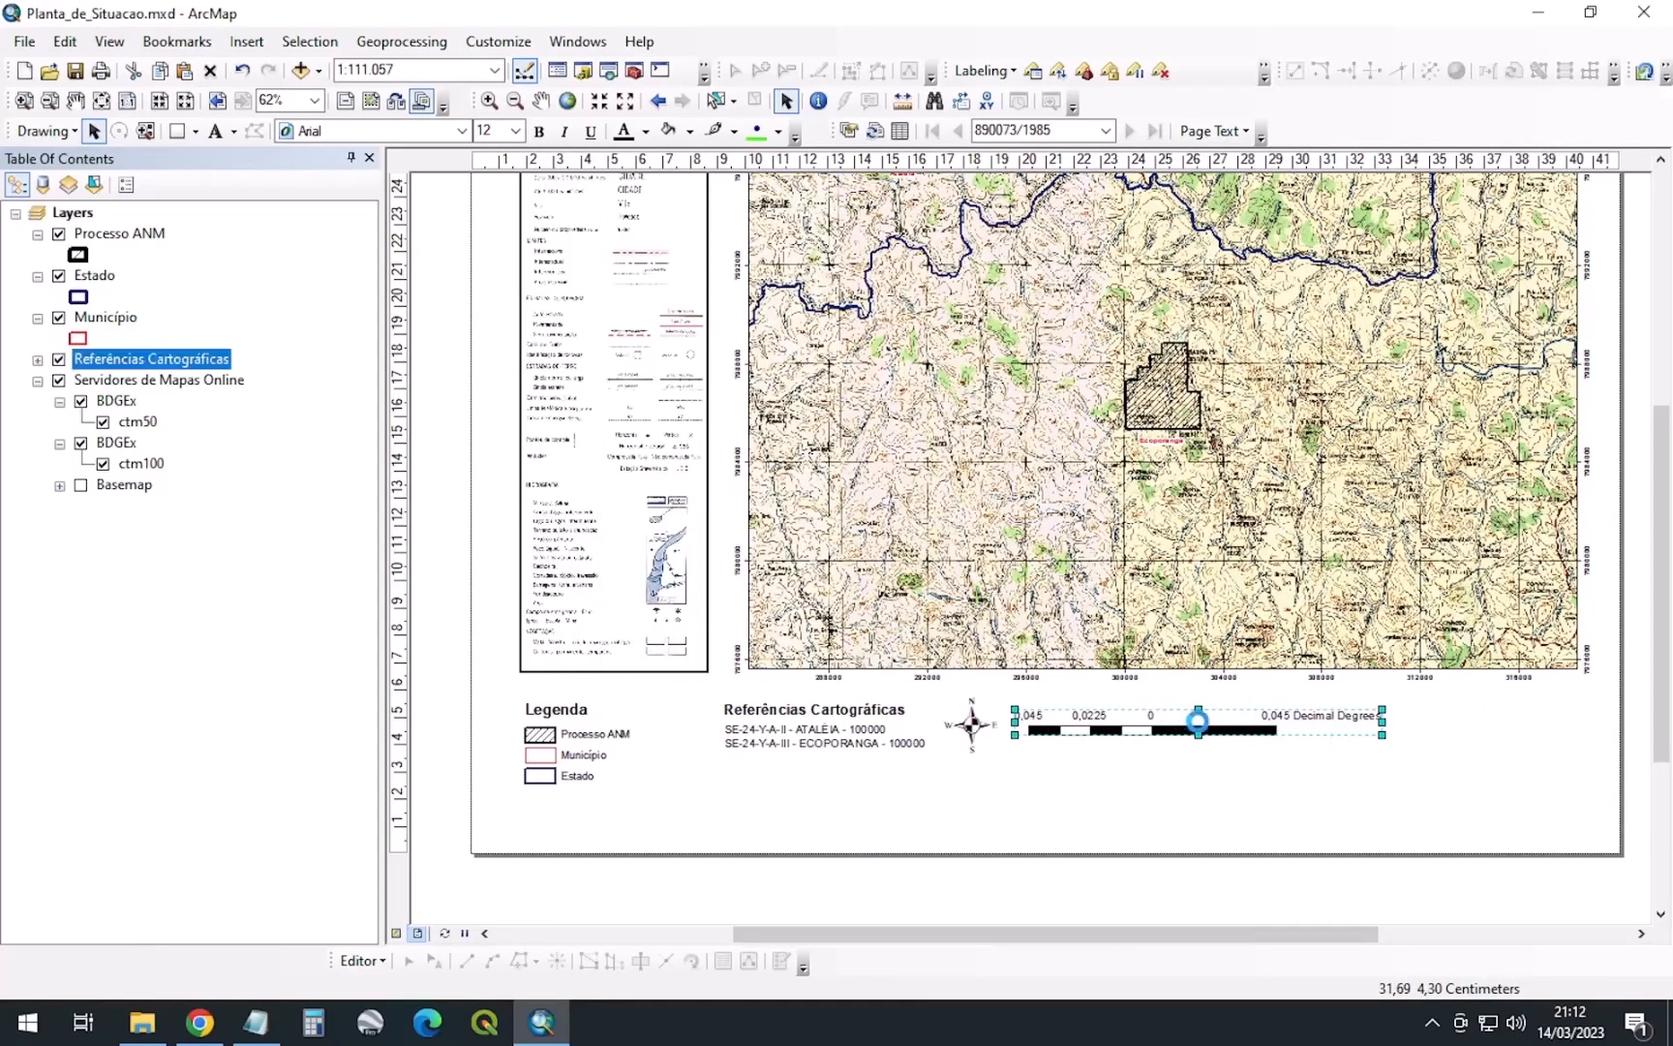
pyautogui.click(248, 43)
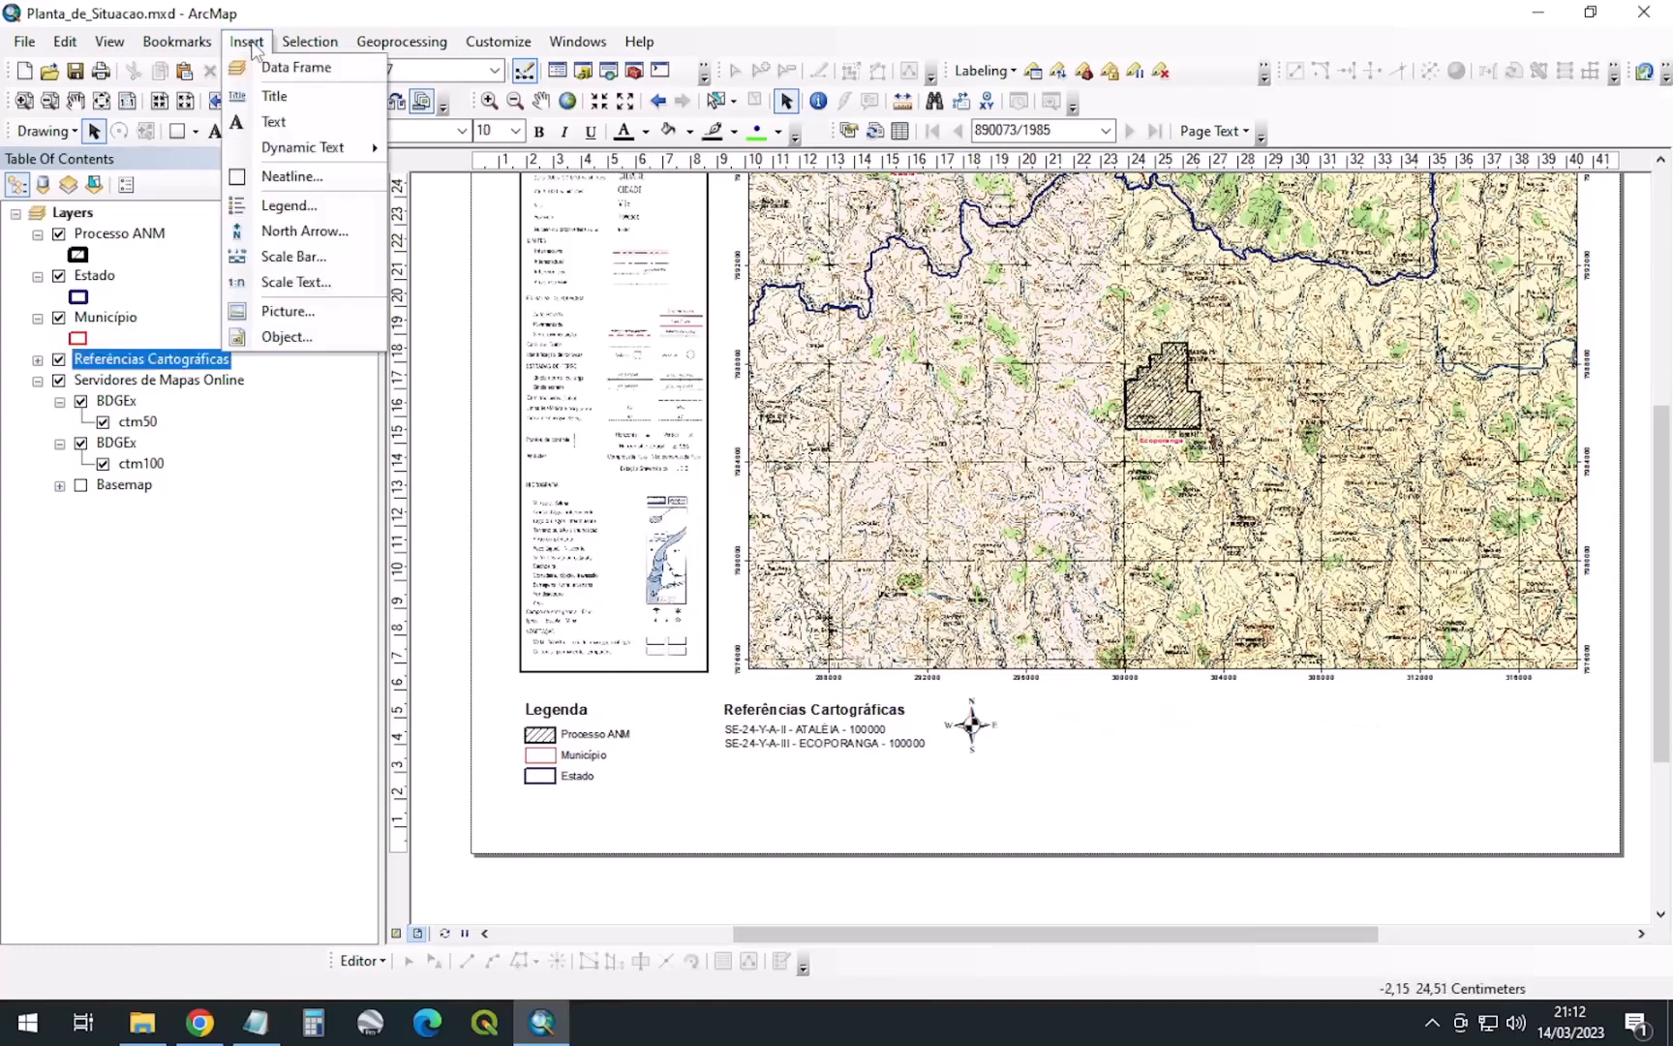
# Insert a Scale Line 1 scale bar and move it below the map
pyautogui.click(297, 266)
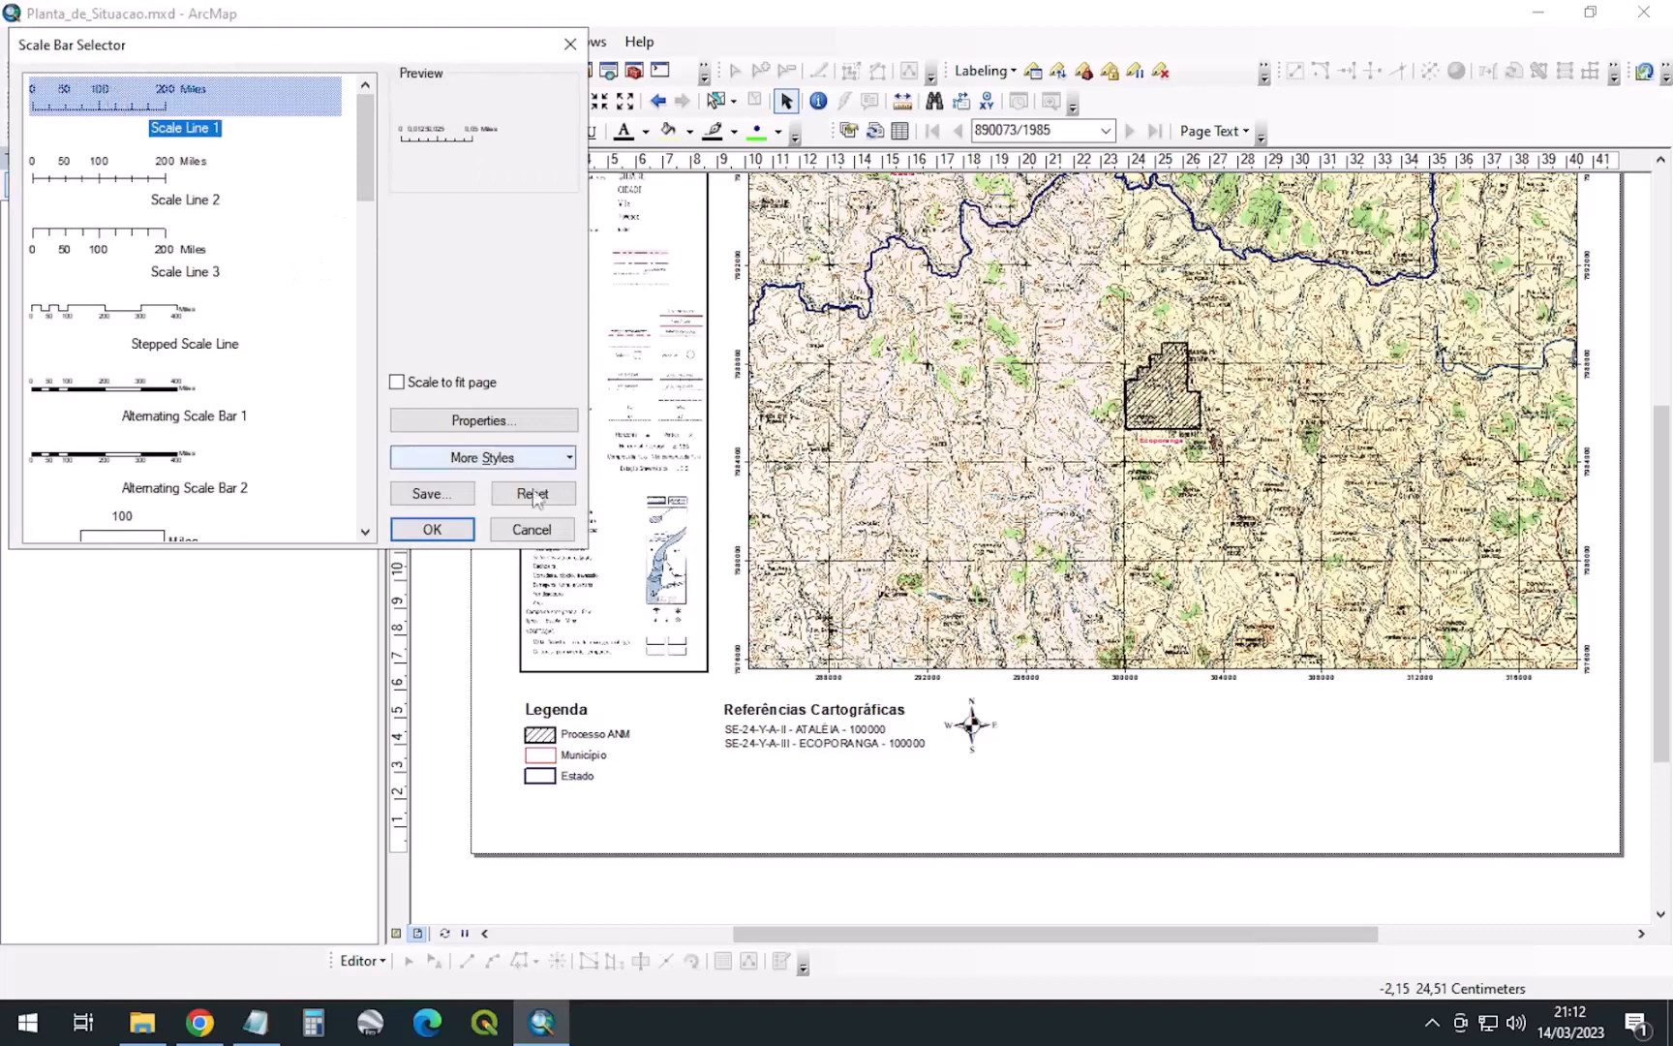
pyautogui.click(432, 529)
pyautogui.moveTo(1057, 577); pyautogui.dragTo(1235, 728)
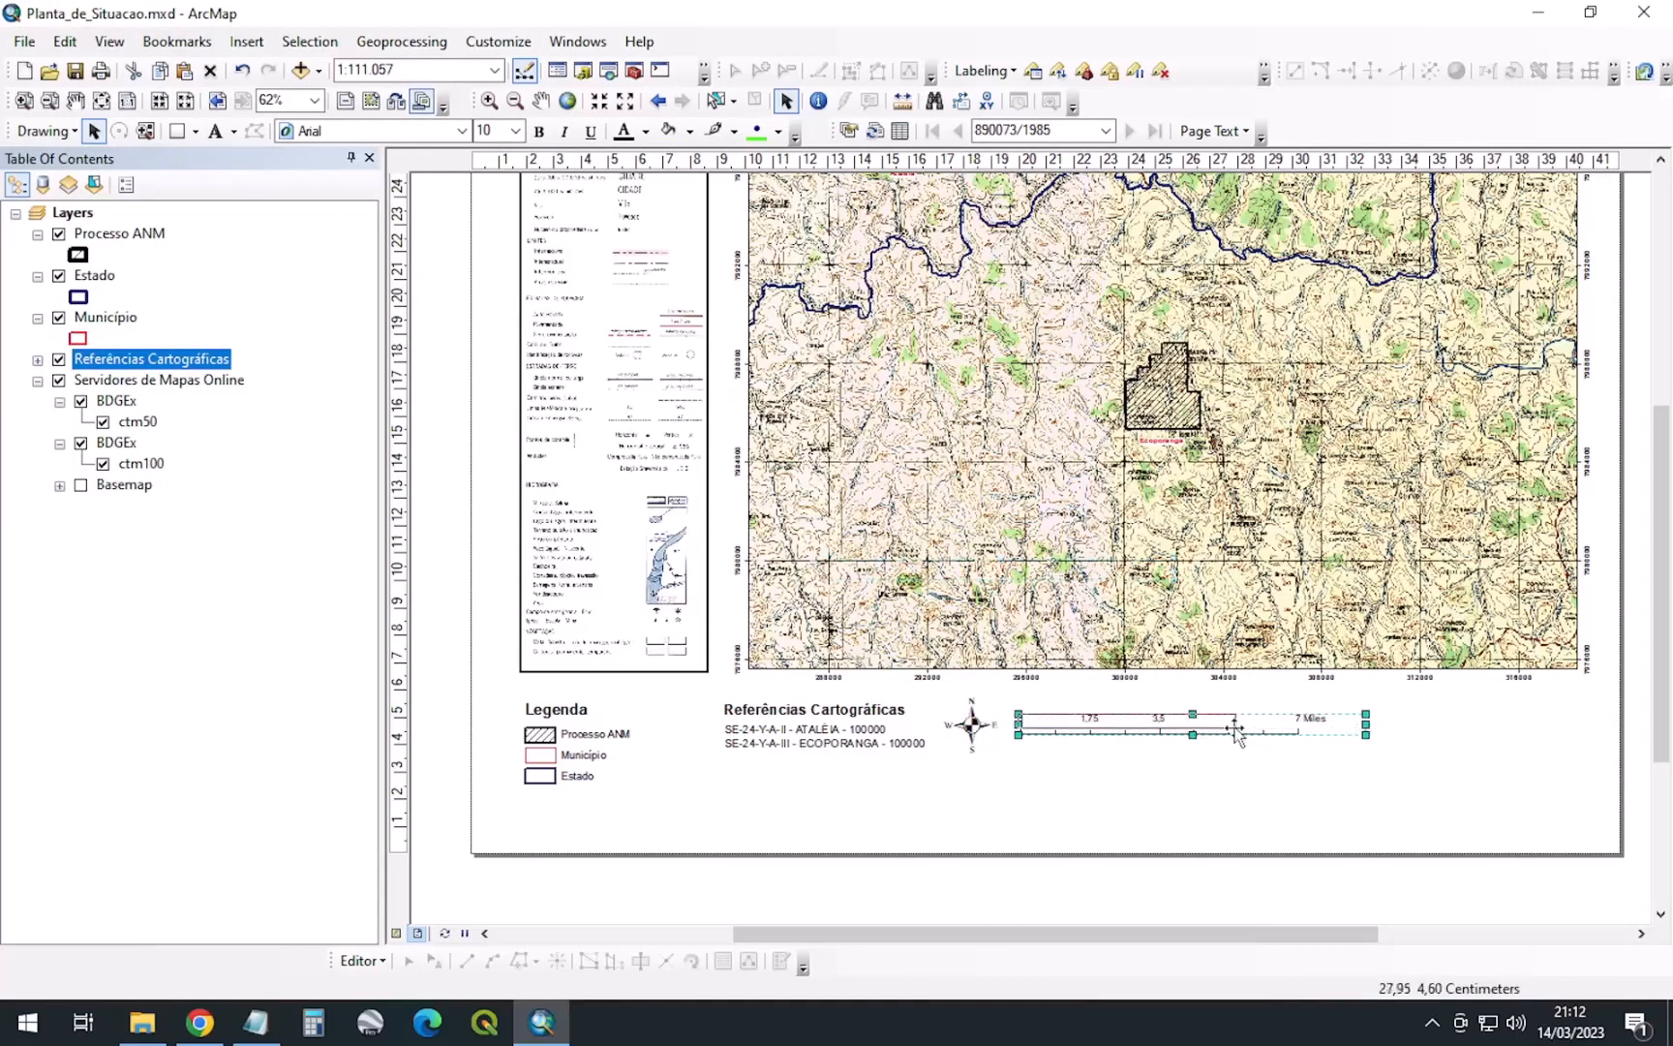
# Set the scale bar's division units to Kilometers with the label KM
pyautogui.rightClick(1162, 733)
pyautogui.click(1229, 718)
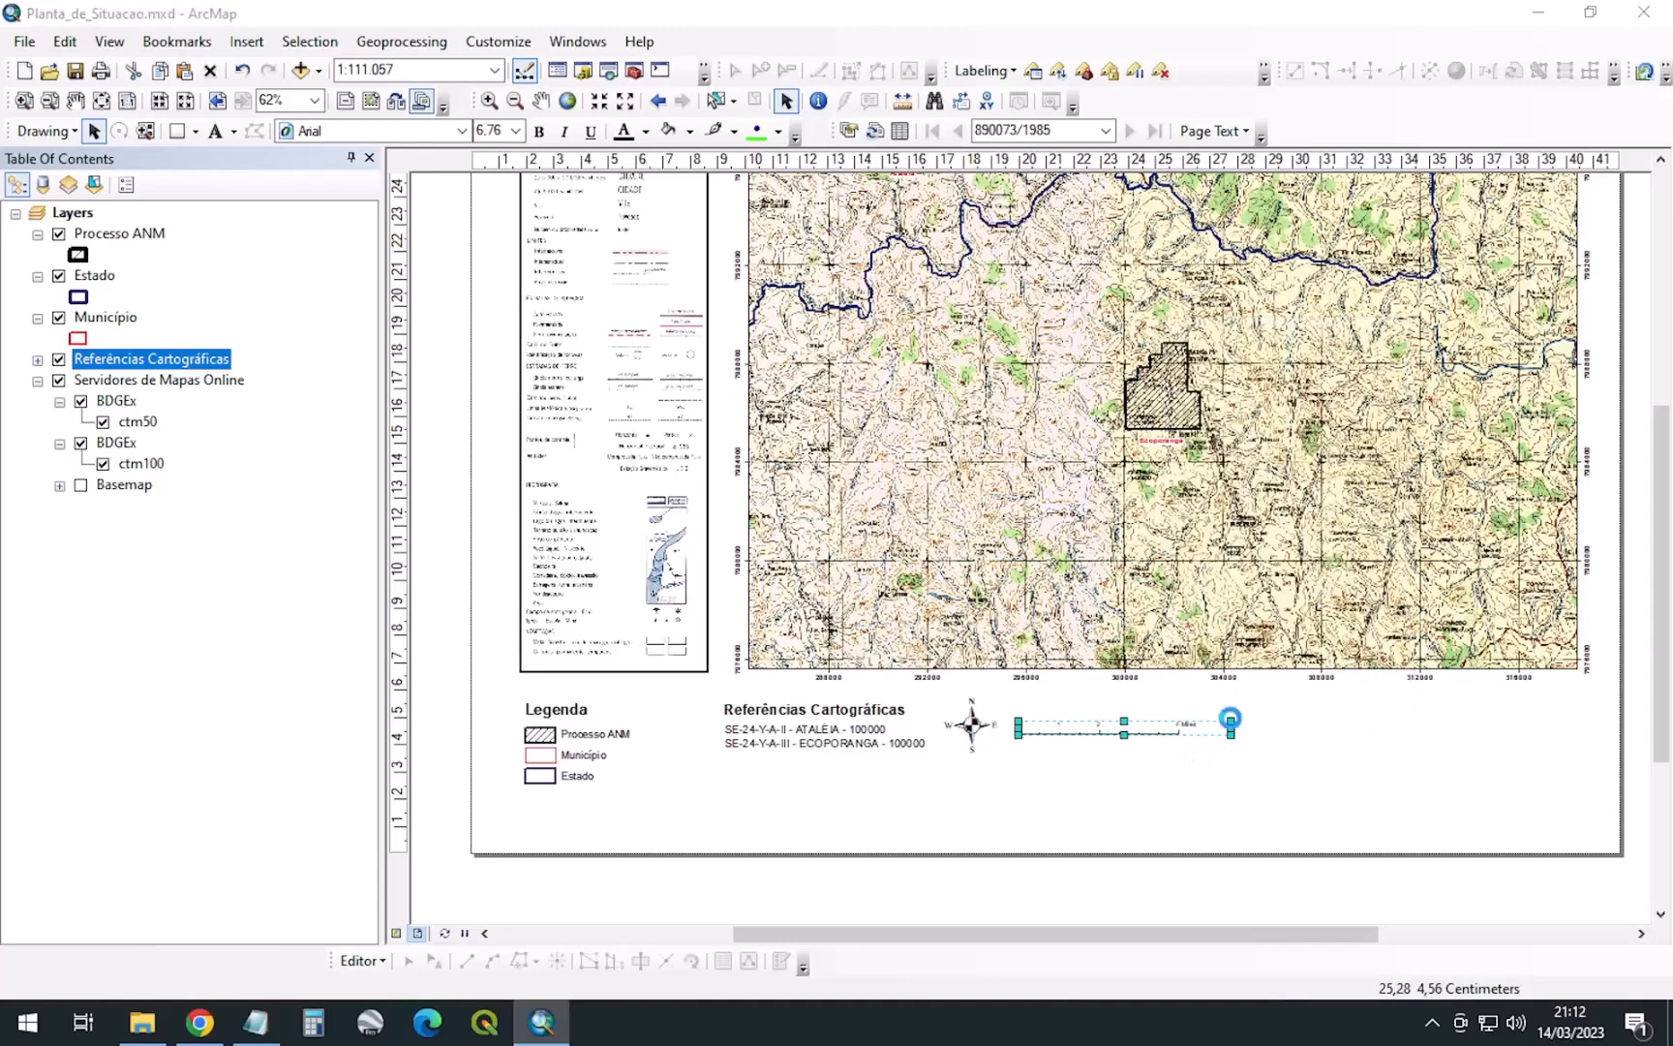
pyautogui.click(743, 274)
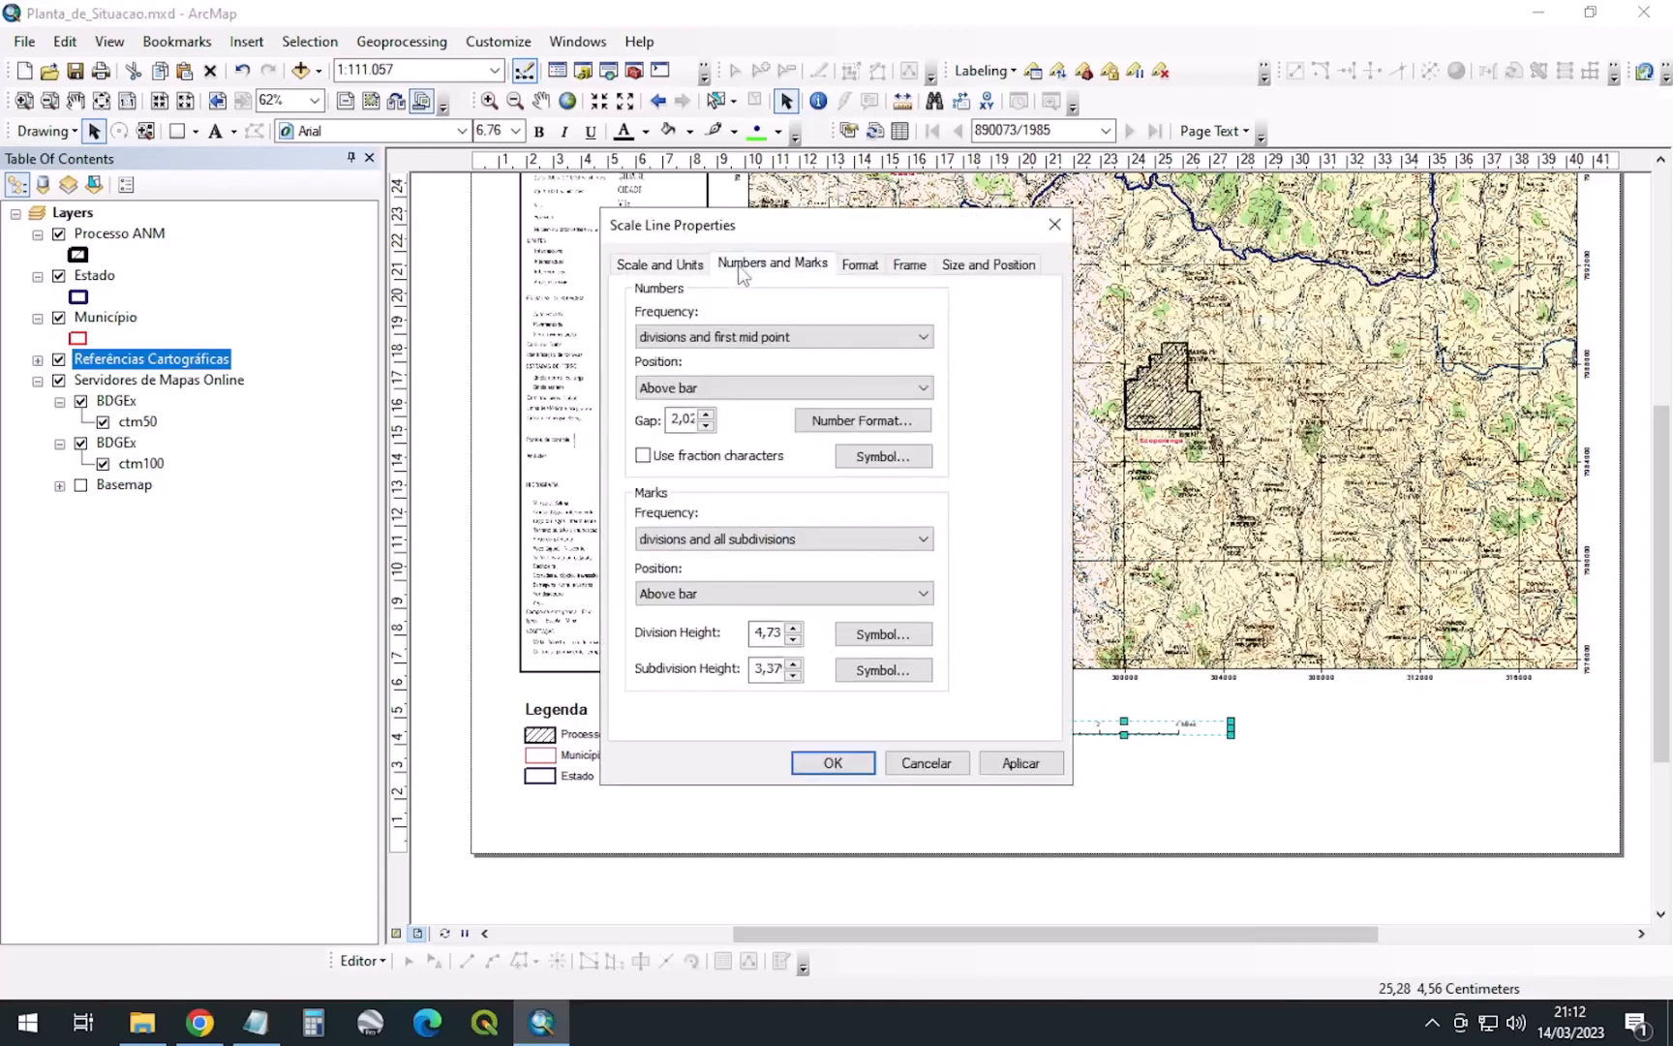
pyautogui.click(690, 267)
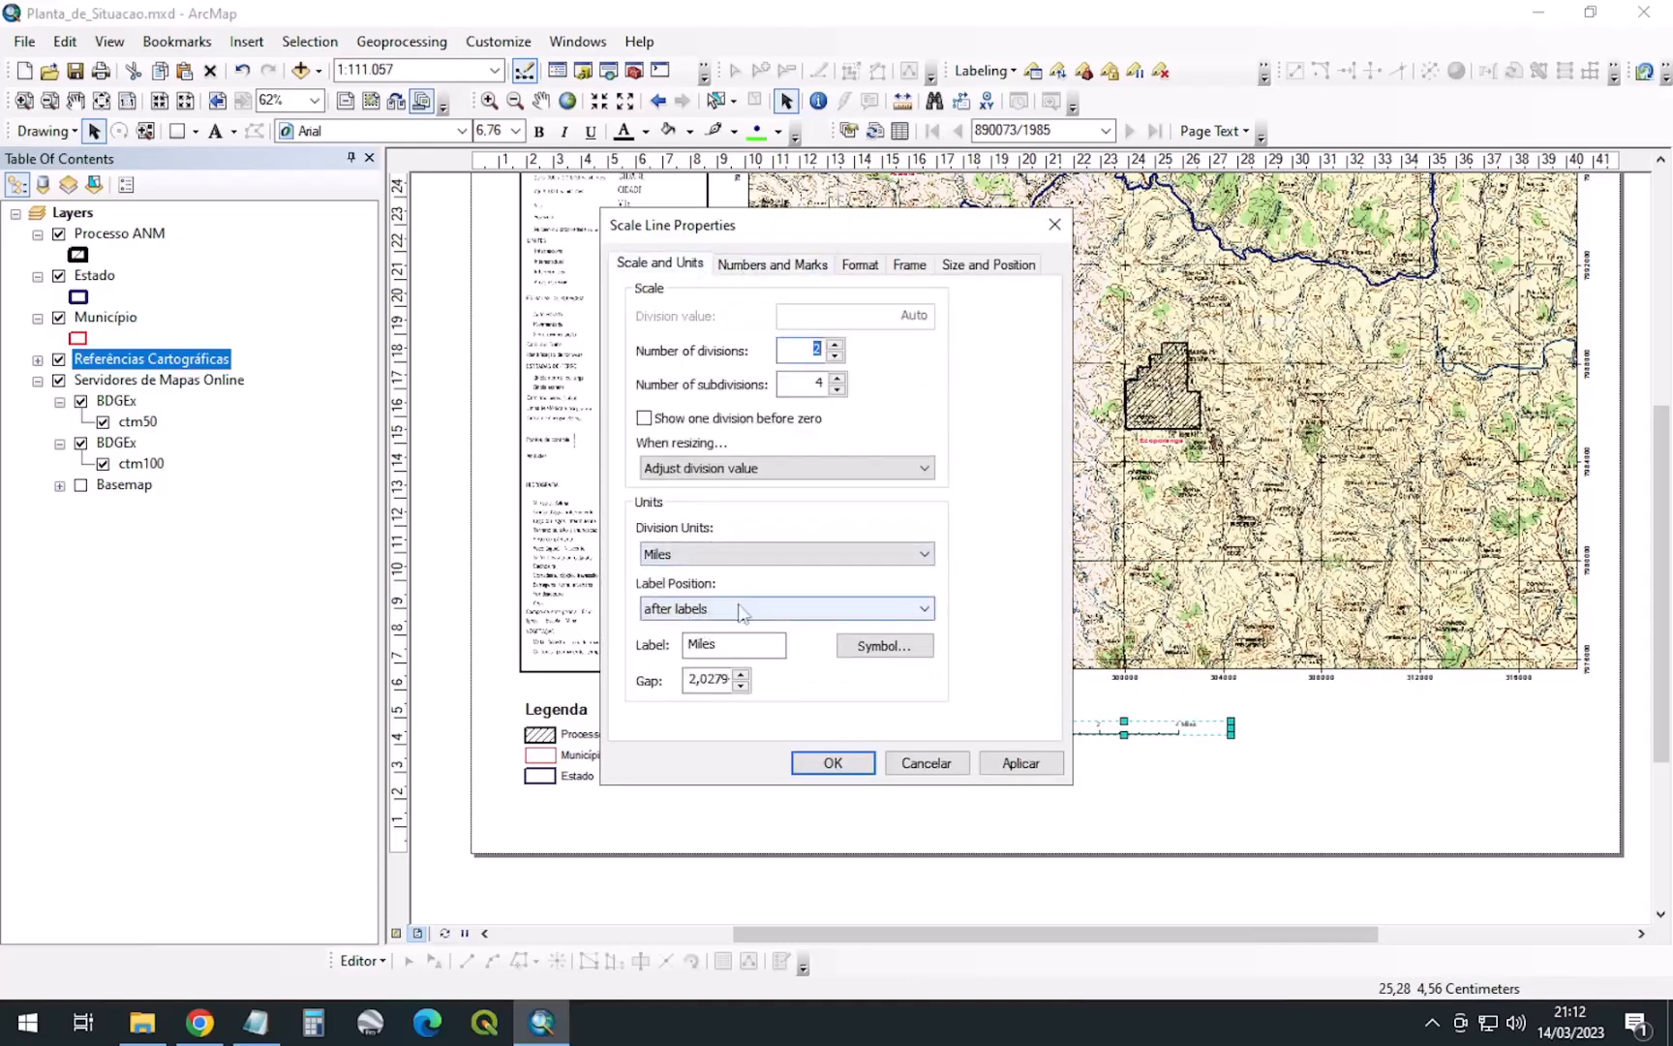
pyautogui.click(731, 556)
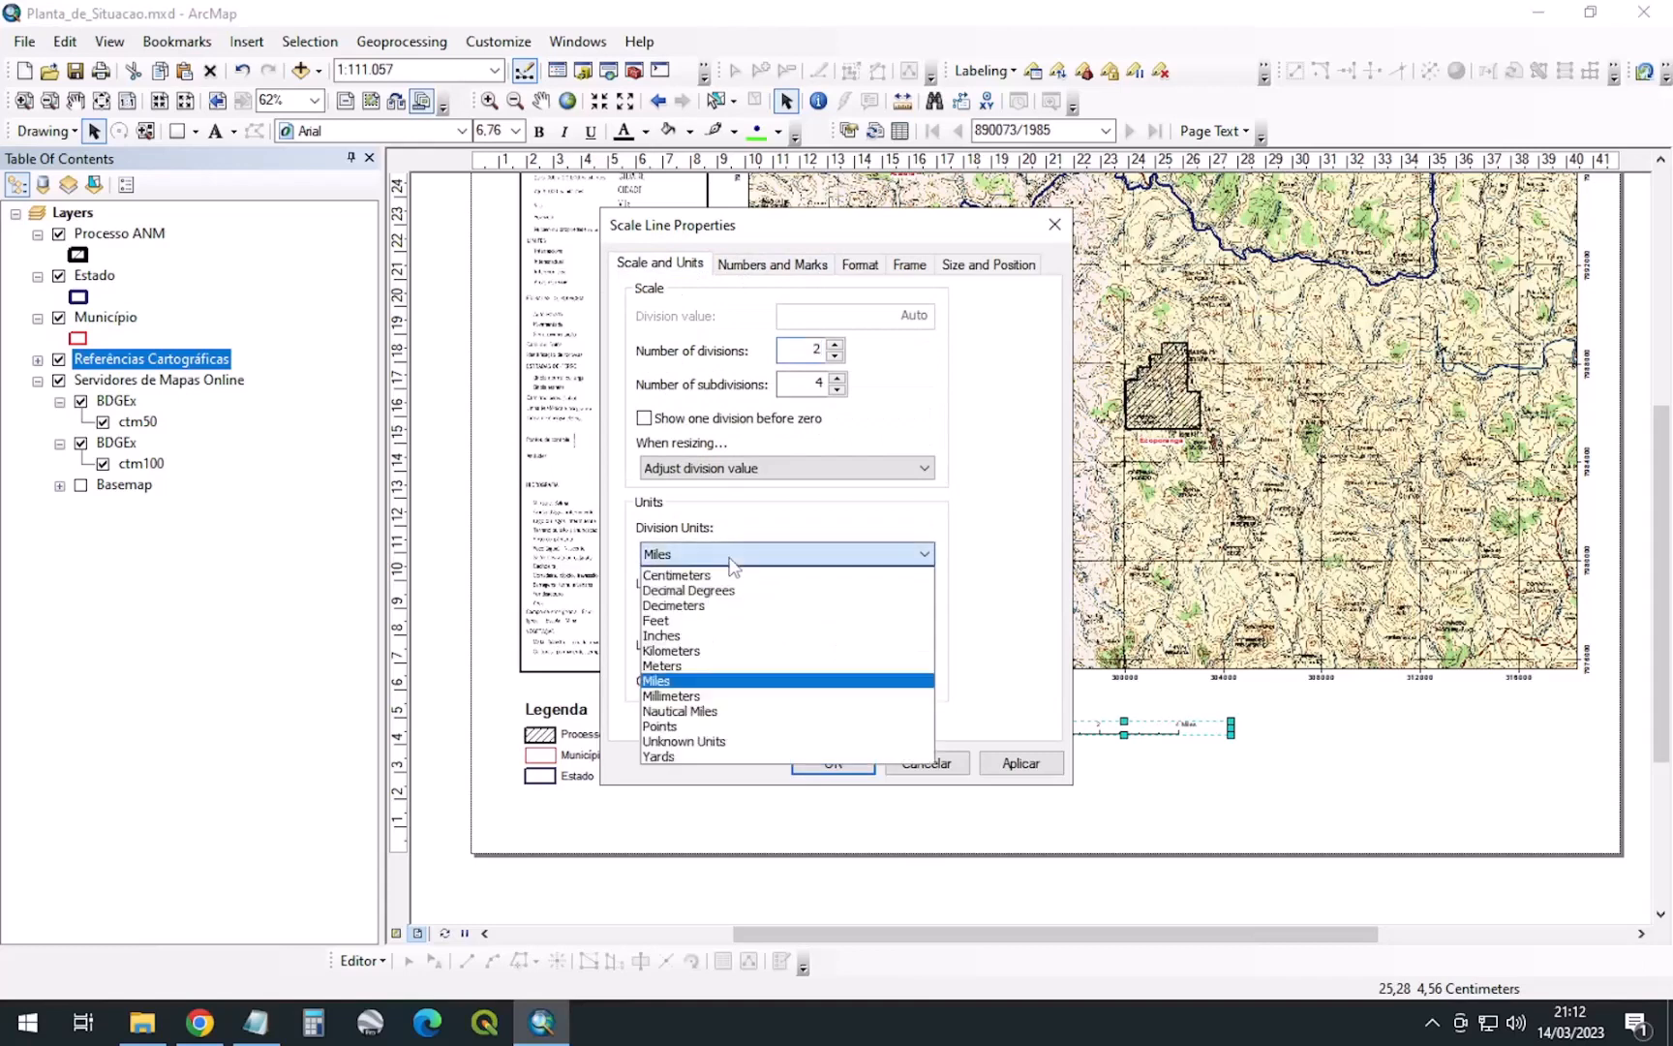
pyautogui.click(680, 652)
pyautogui.doubleClick(772, 649)
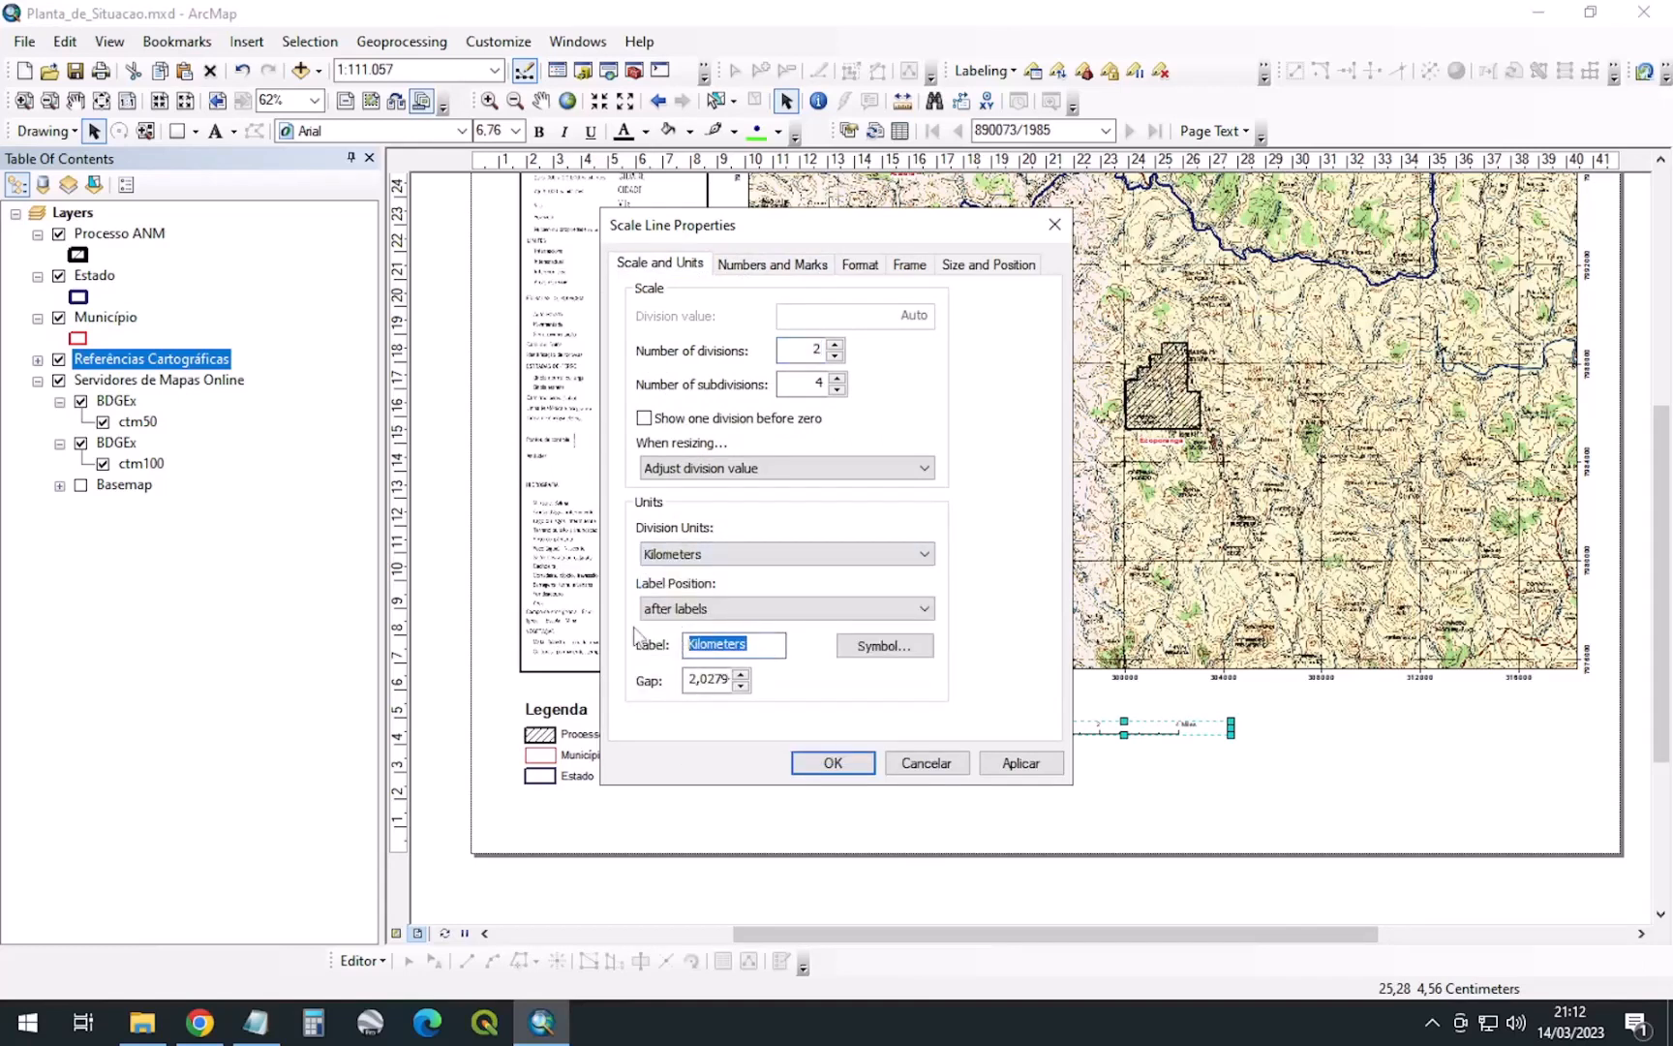
pyautogui.write('KM')
pyautogui.click(833, 763)
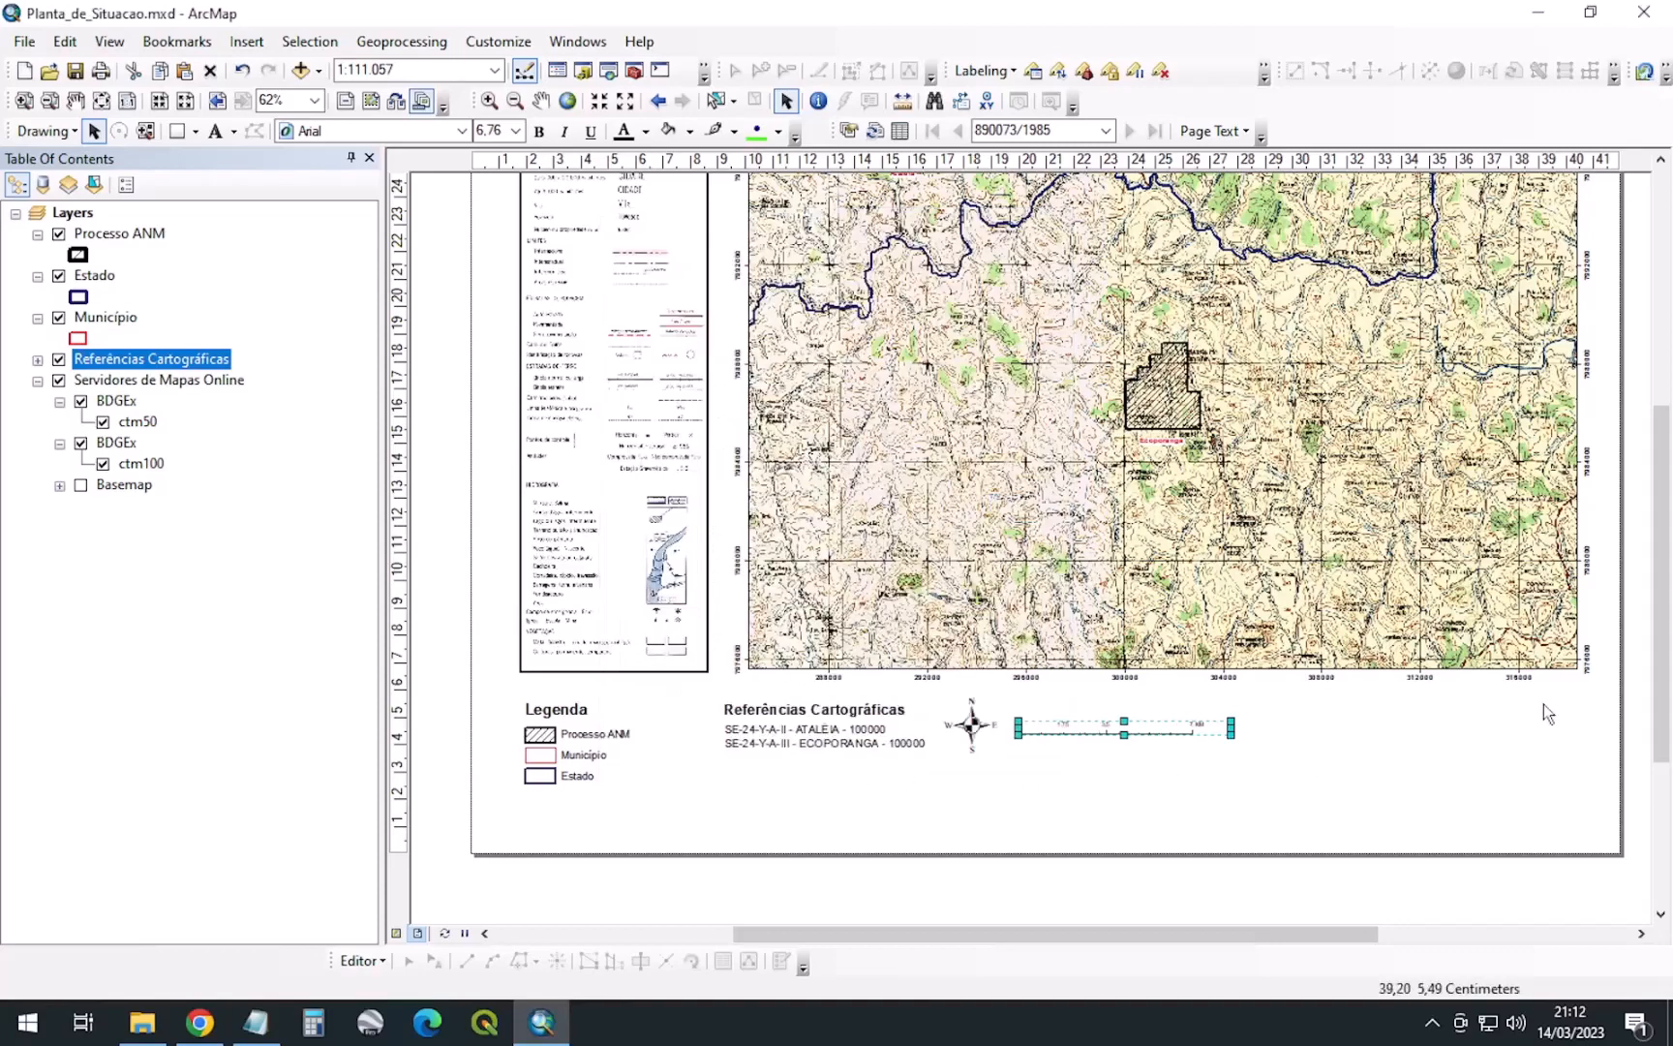
# Narrow the scale bar and make it taller with larger labels
pyautogui.scroll(-2, 1202, 750)
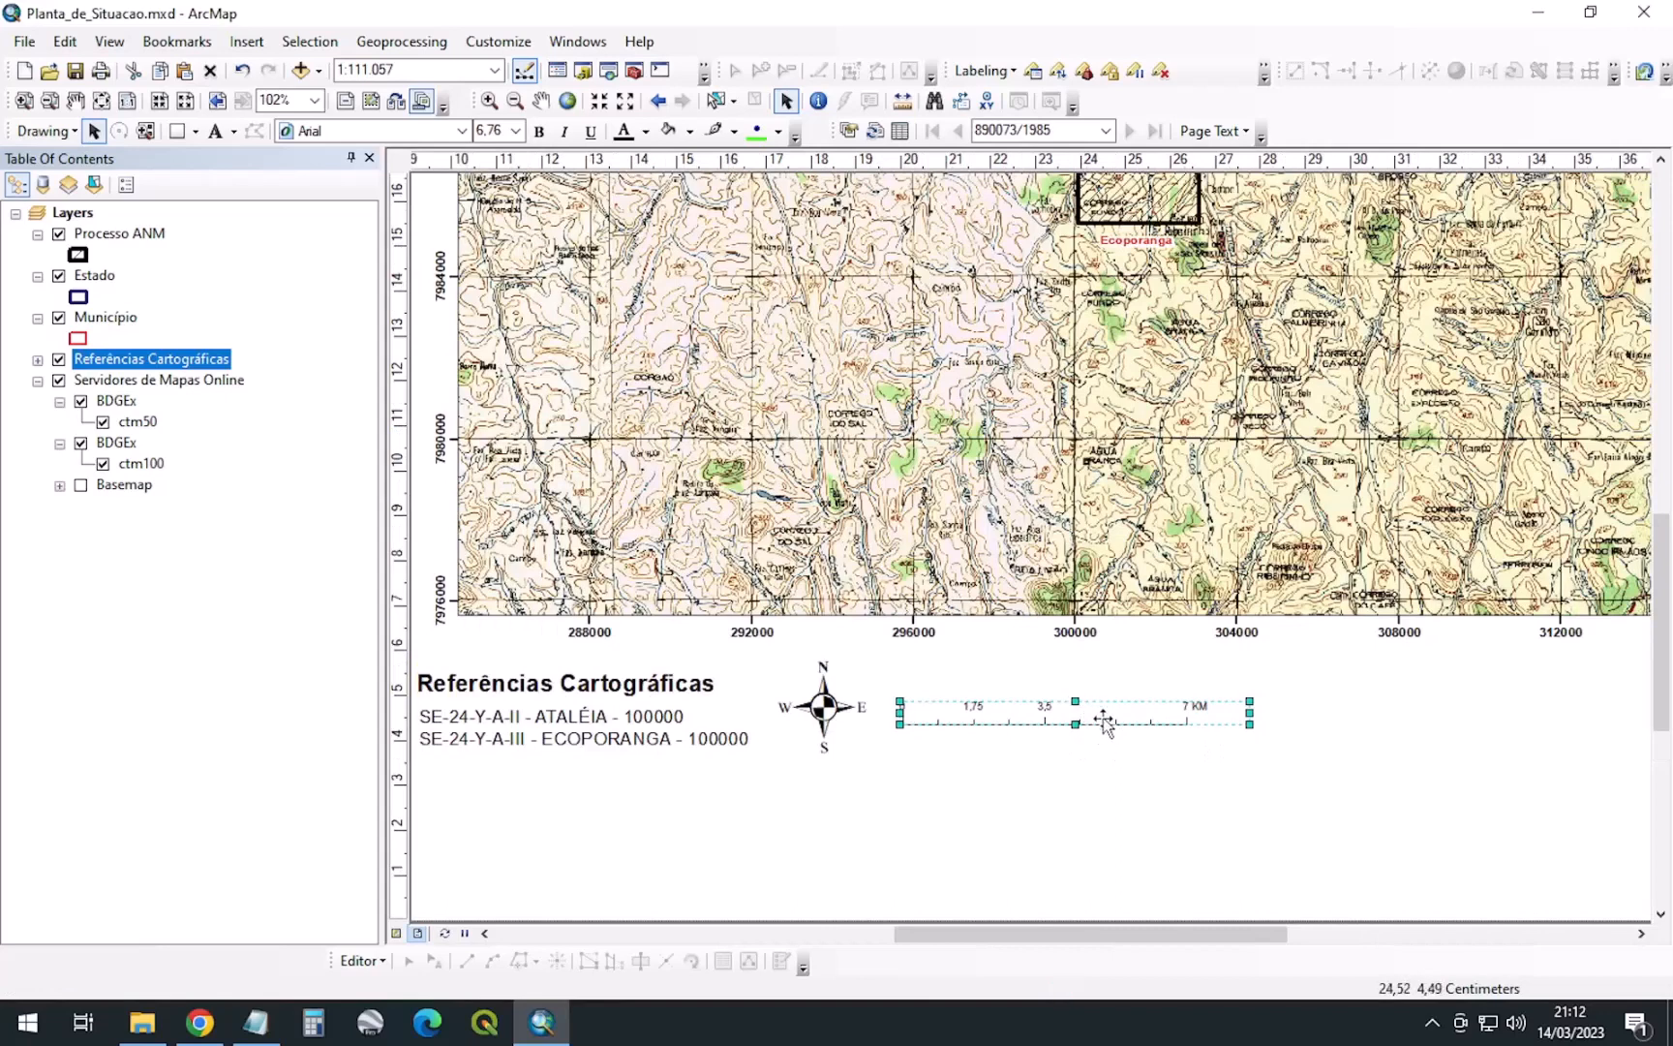
pyautogui.moveTo(1249, 713); pyautogui.dragTo(1159, 726)
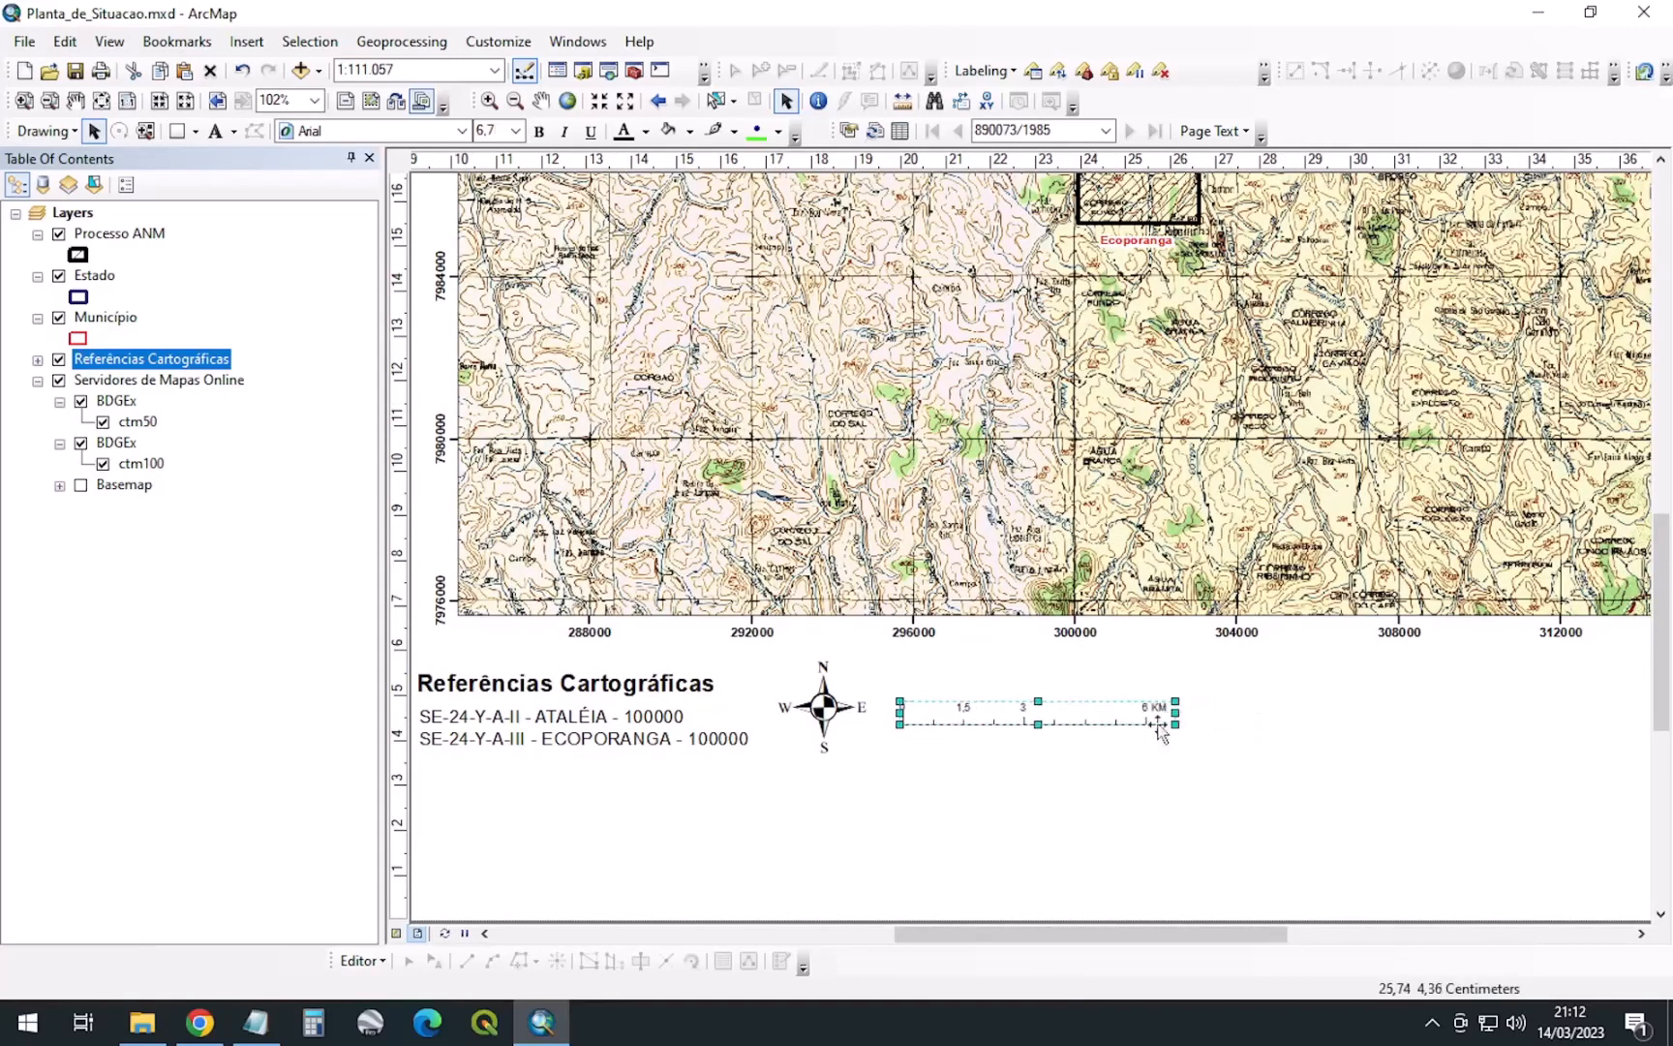
pyautogui.moveTo(1034, 705); pyautogui.dragTo(1043, 670)
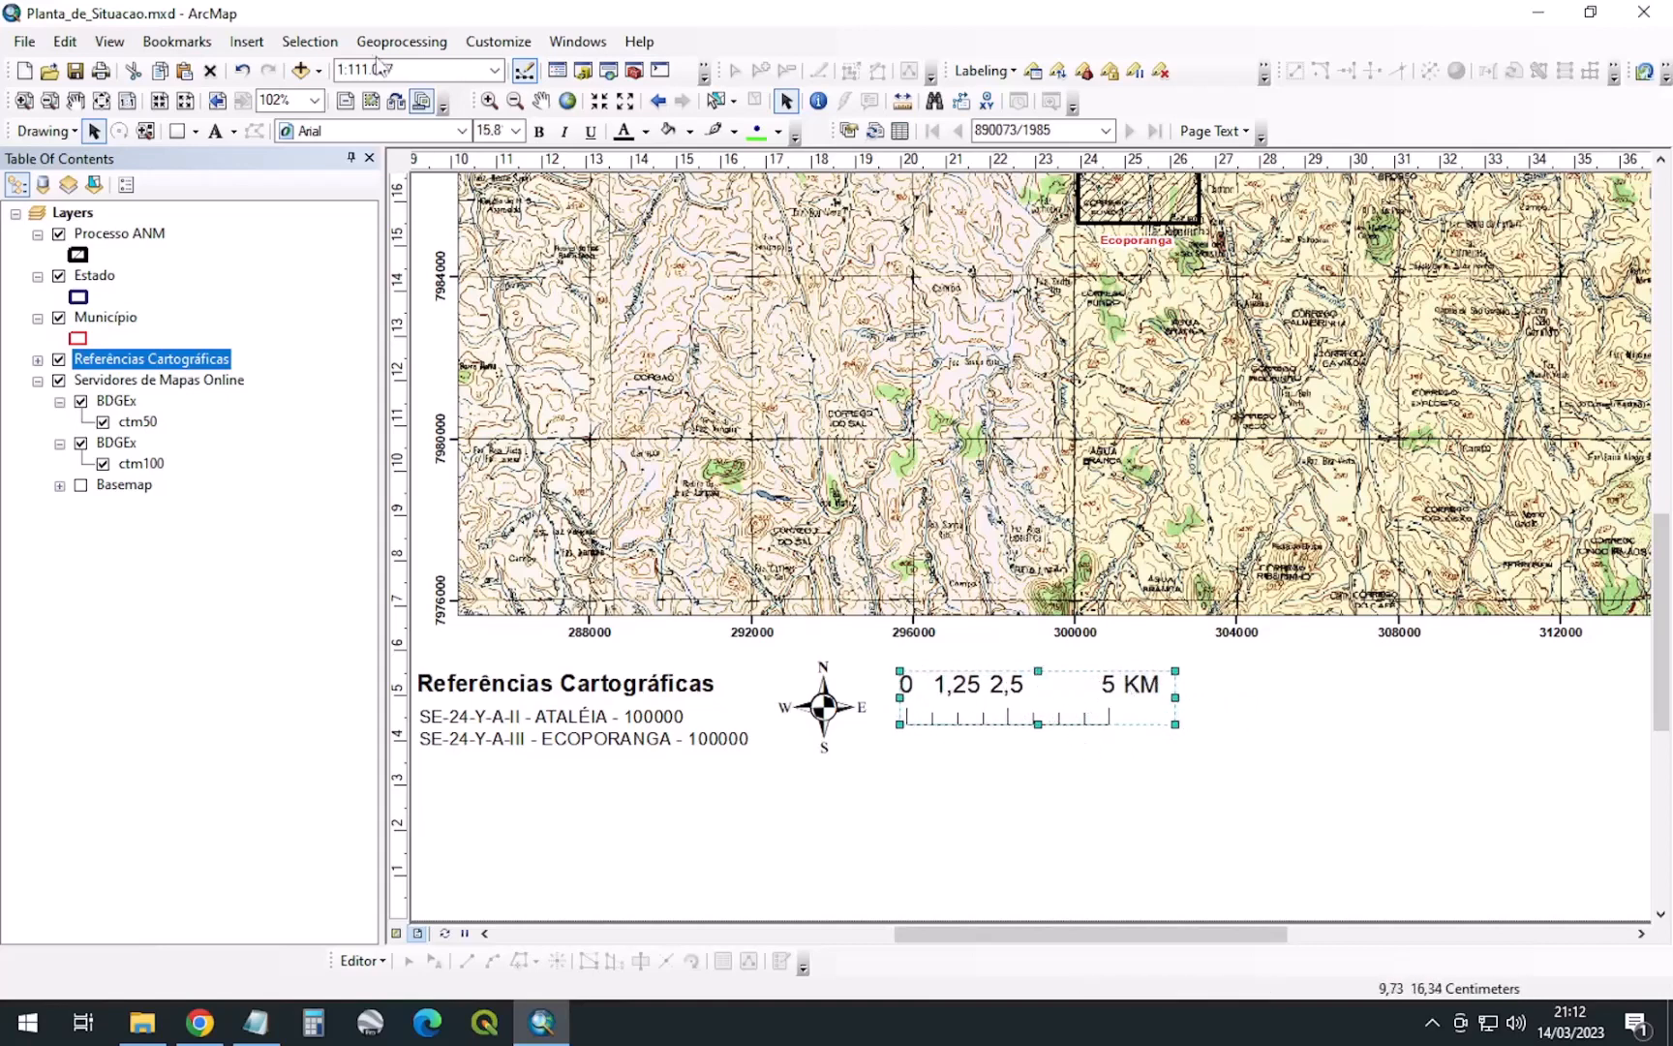
# Insert an Absolute Scale text under the scale bar and set the map scale to 1:100.000
pyautogui.click(245, 41)
pyautogui.click(295, 282)
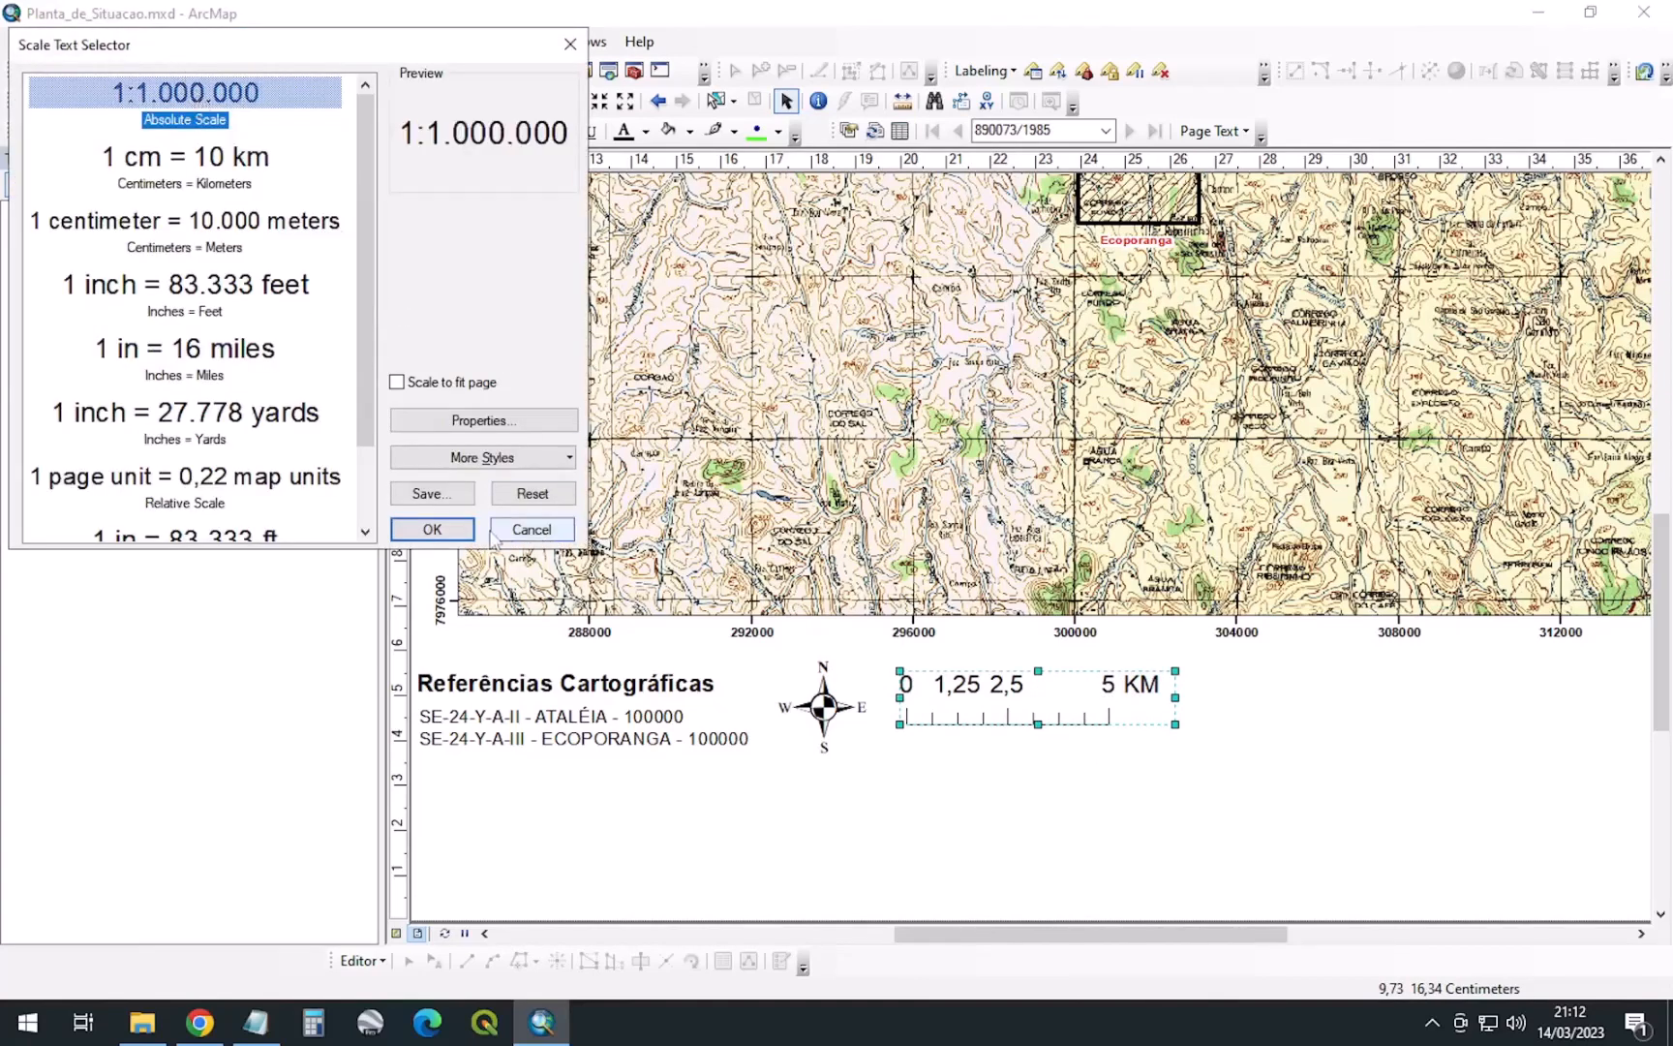
pyautogui.click(431, 529)
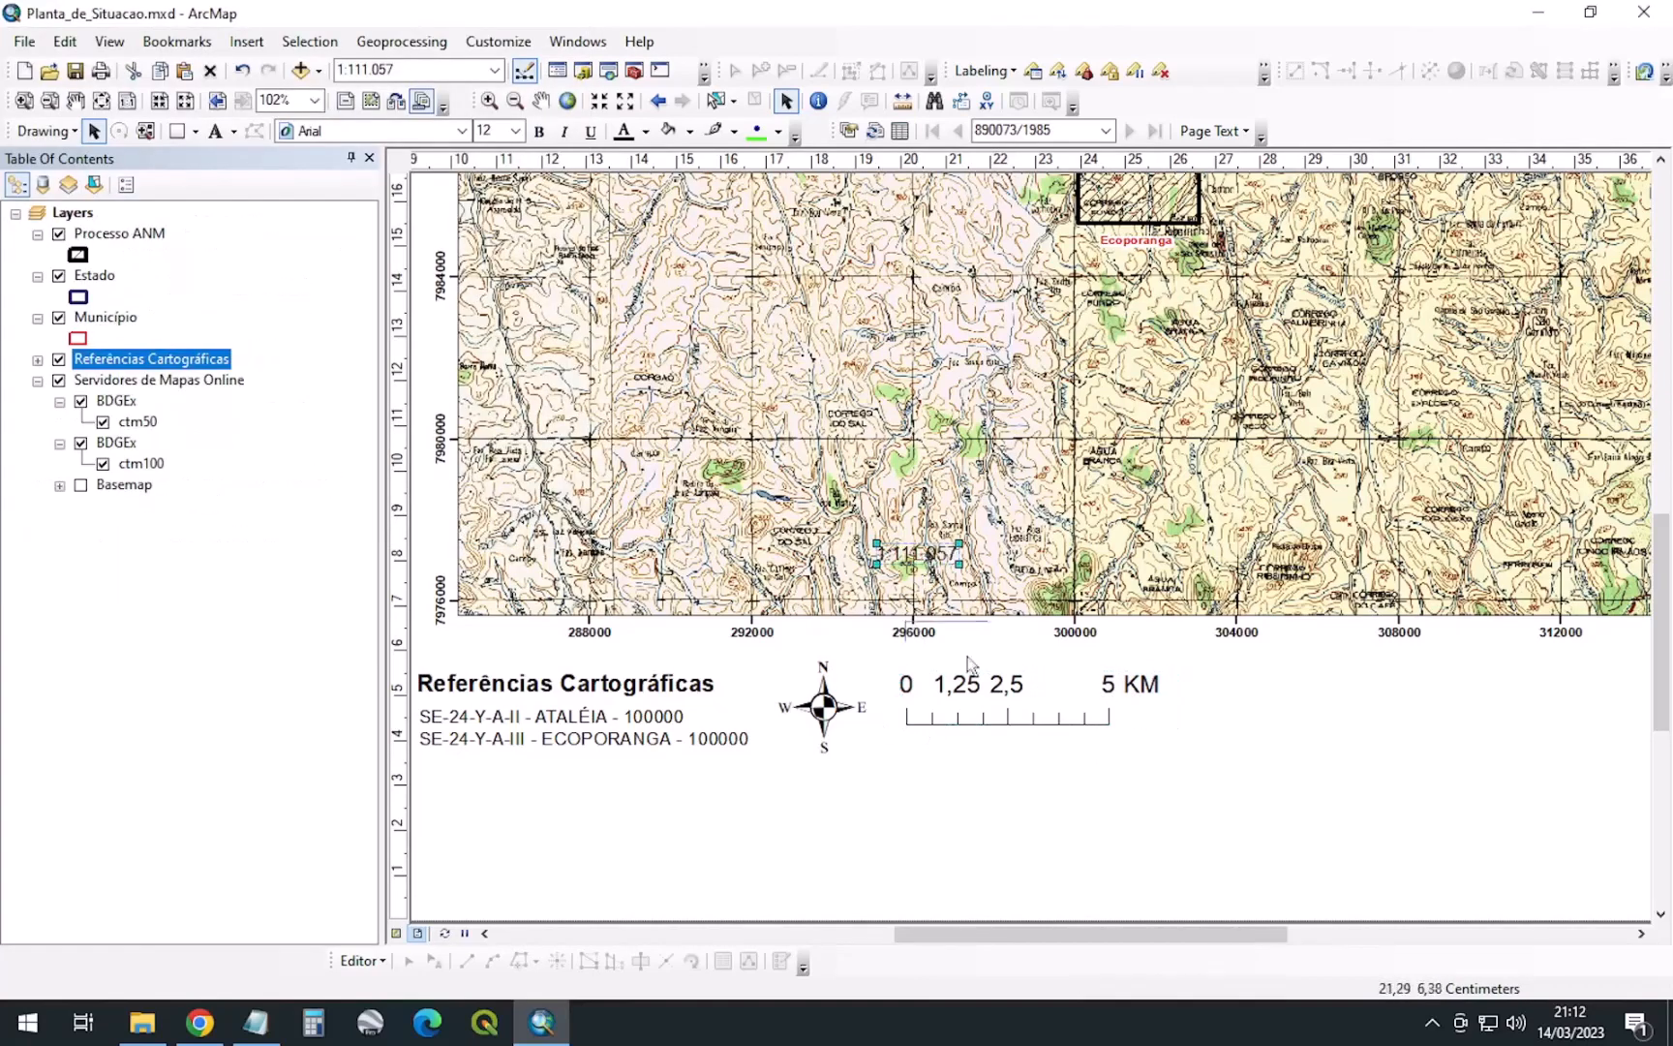
pyautogui.moveTo(925, 560); pyautogui.dragTo(1015, 750)
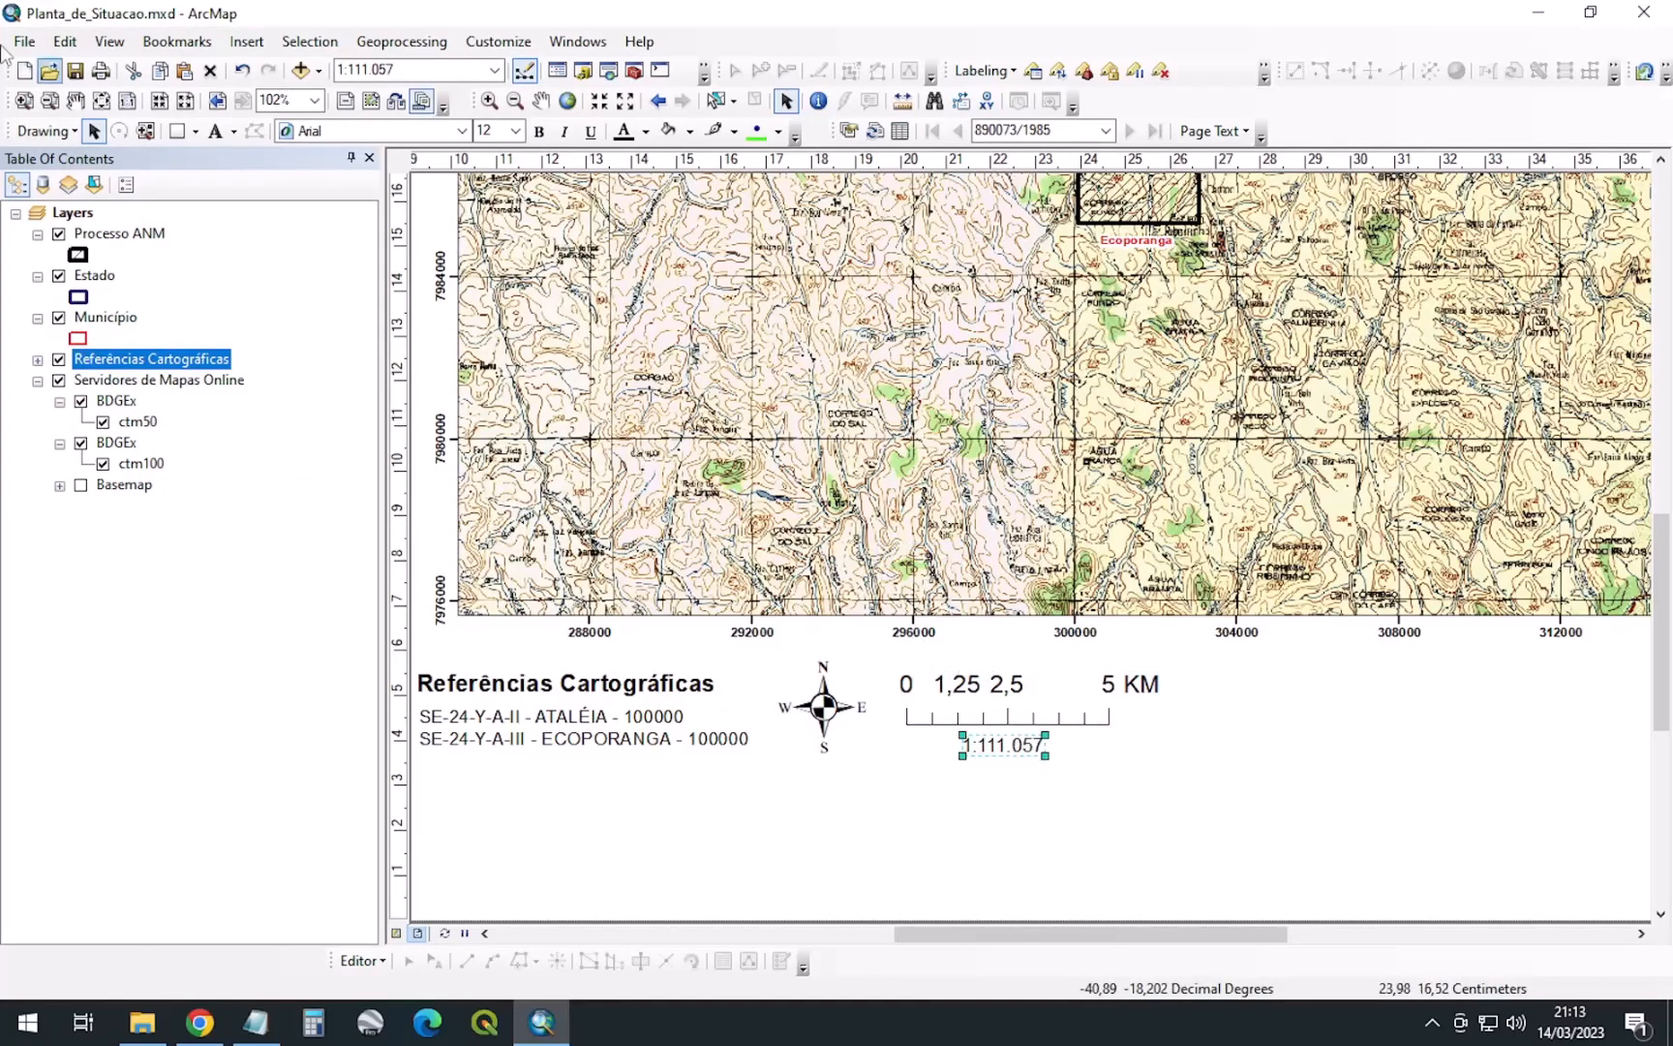
pyautogui.click(1062, 134)
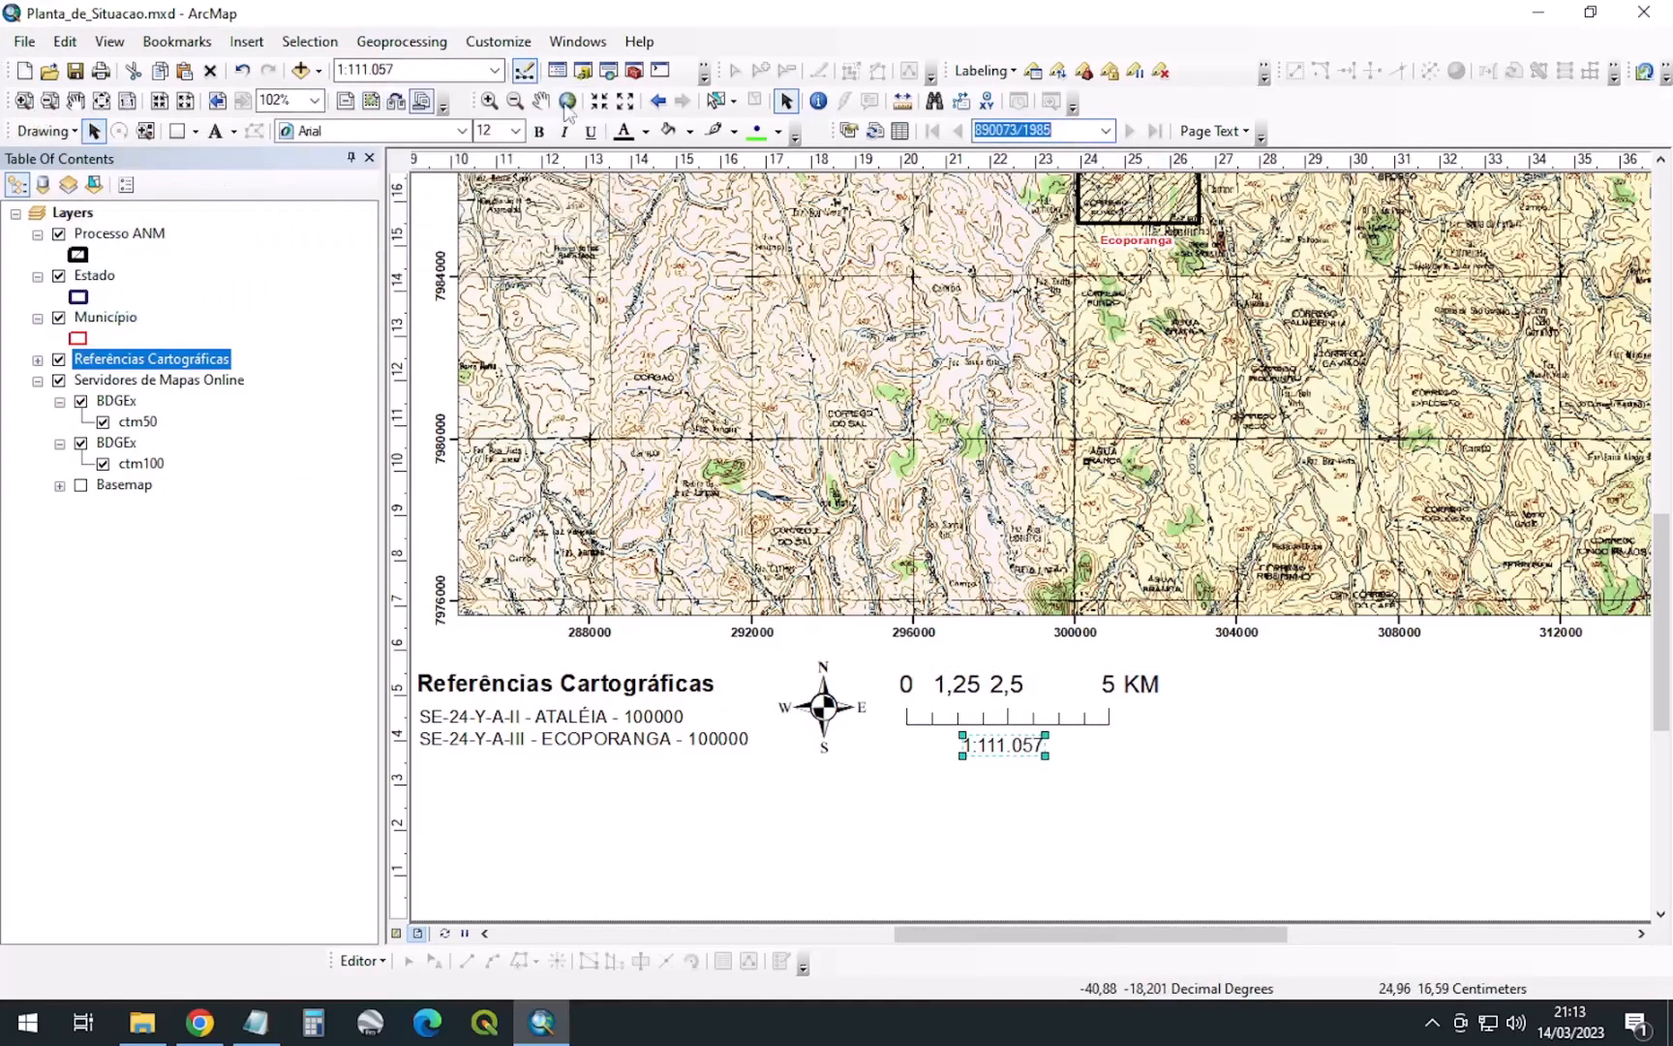
pyautogui.click(1070, 132)
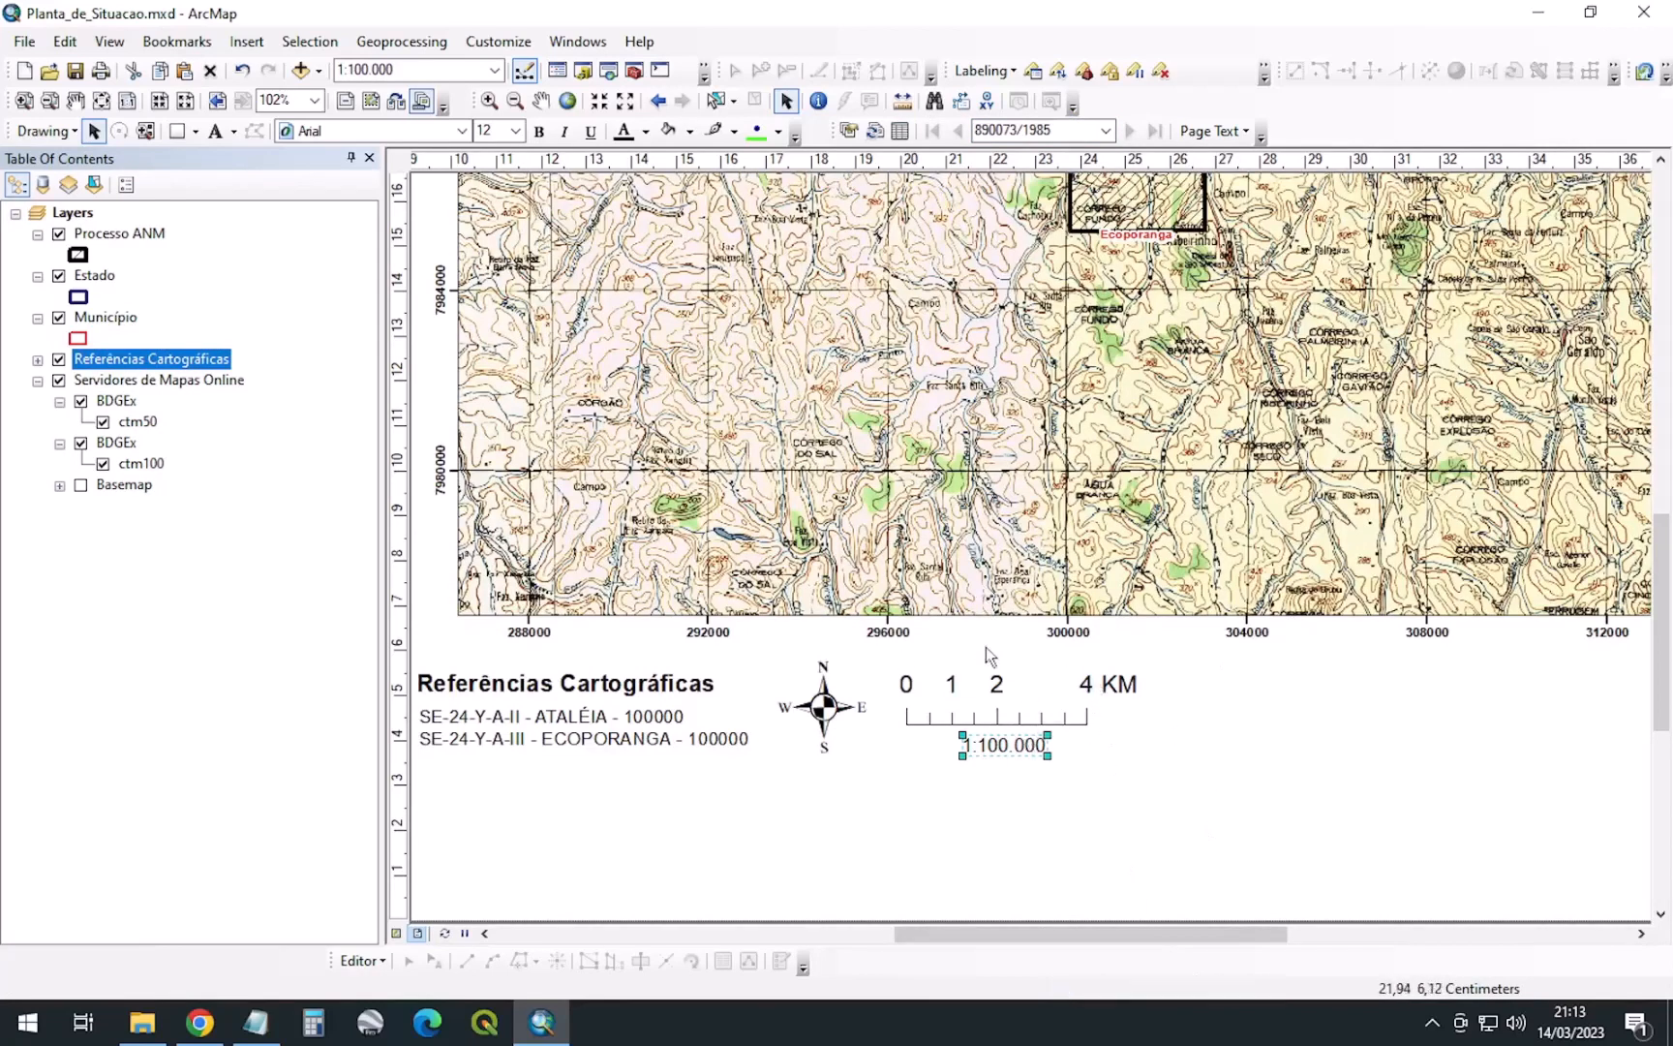
# Insert the Coordinate System dynamic text and place it right of the scale bar
pyautogui.click(254, 43)
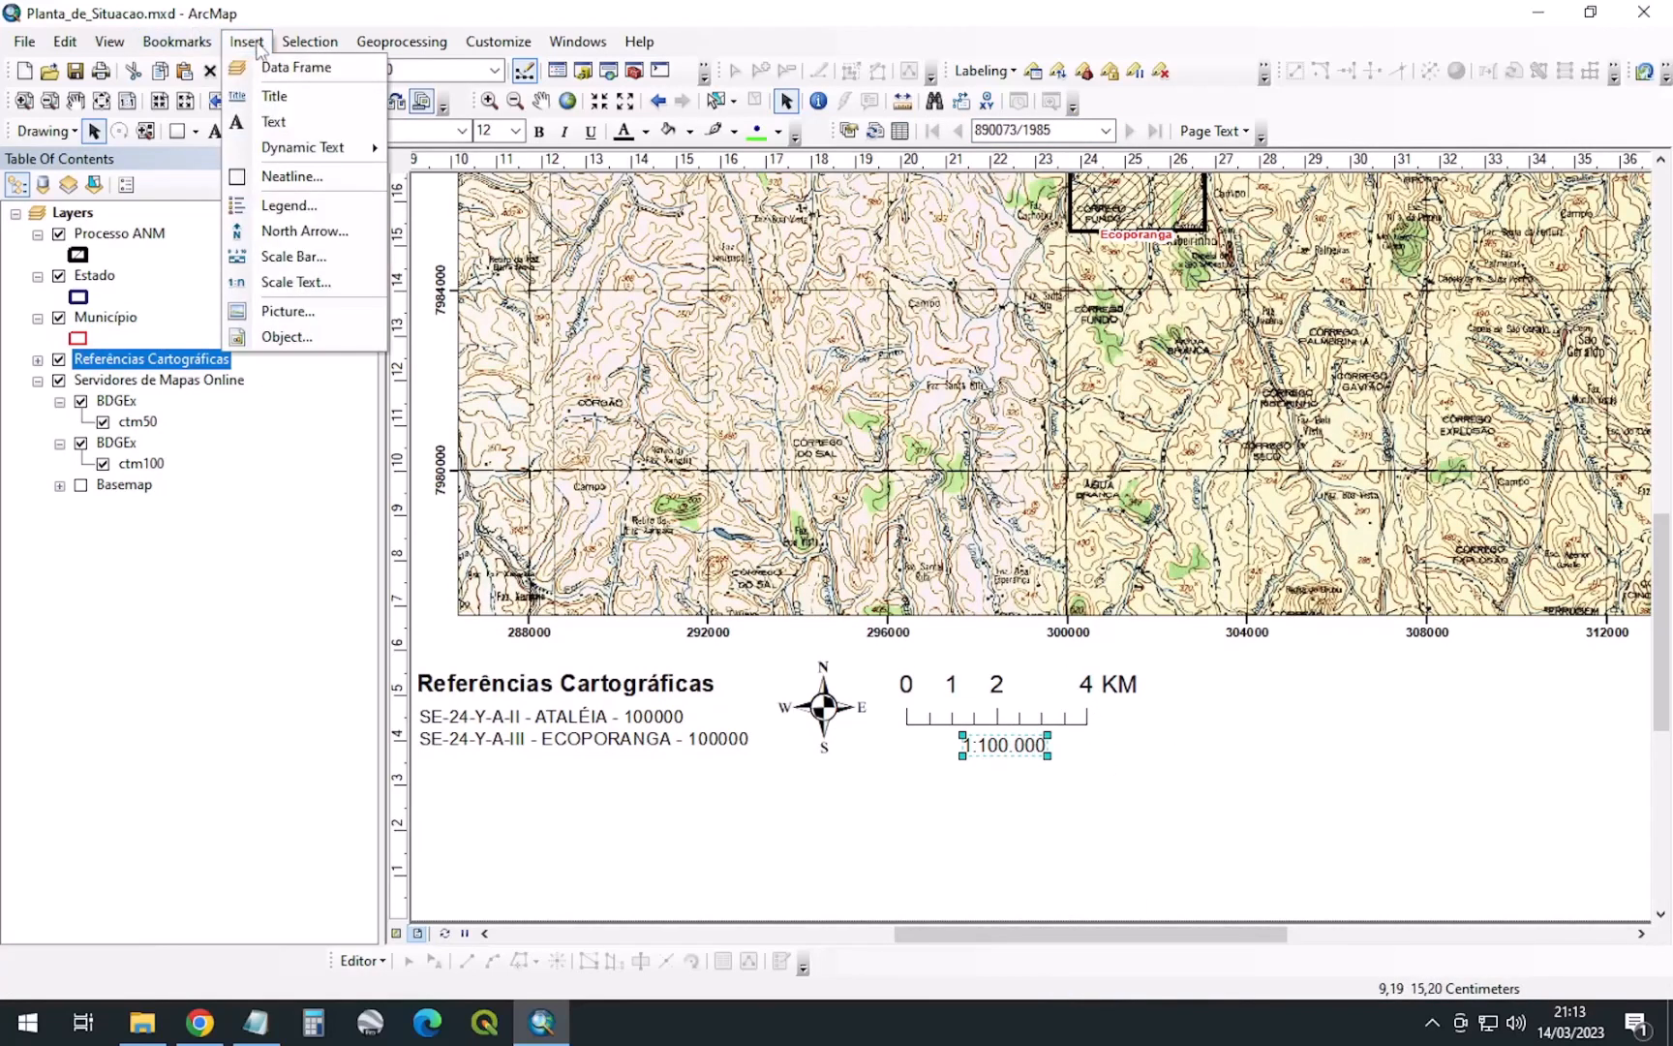
pyautogui.moveTo(312, 151)
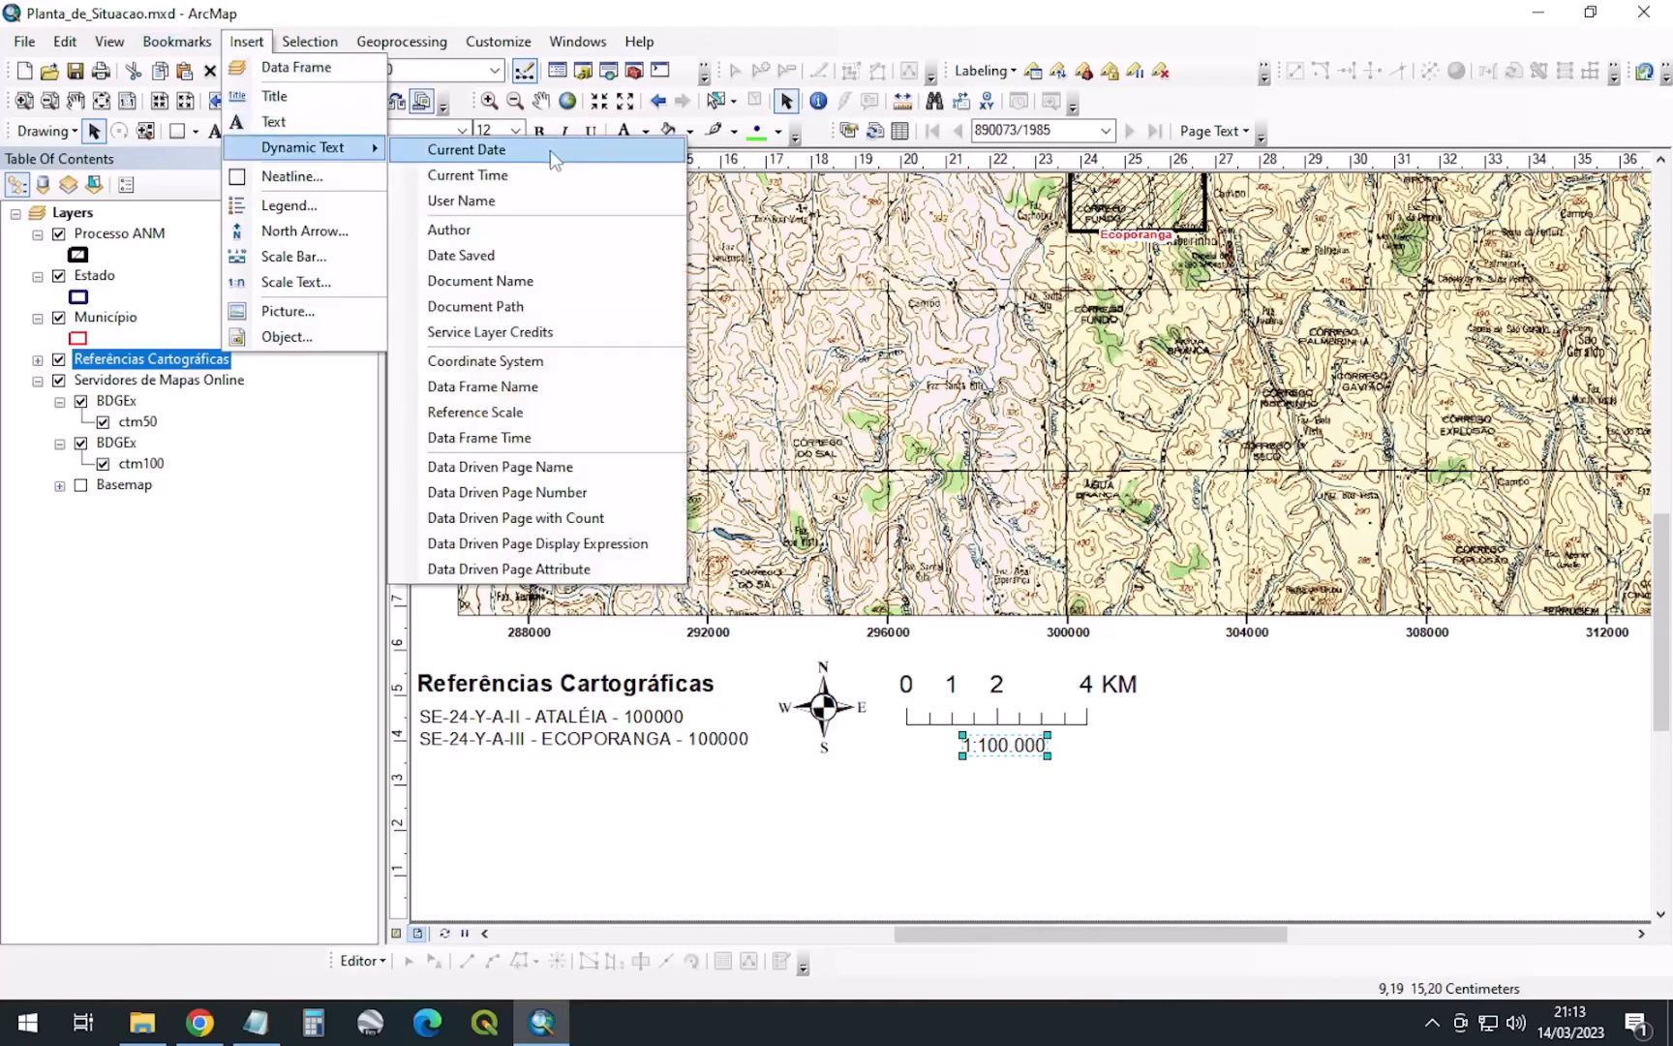
pyautogui.click(556, 360)
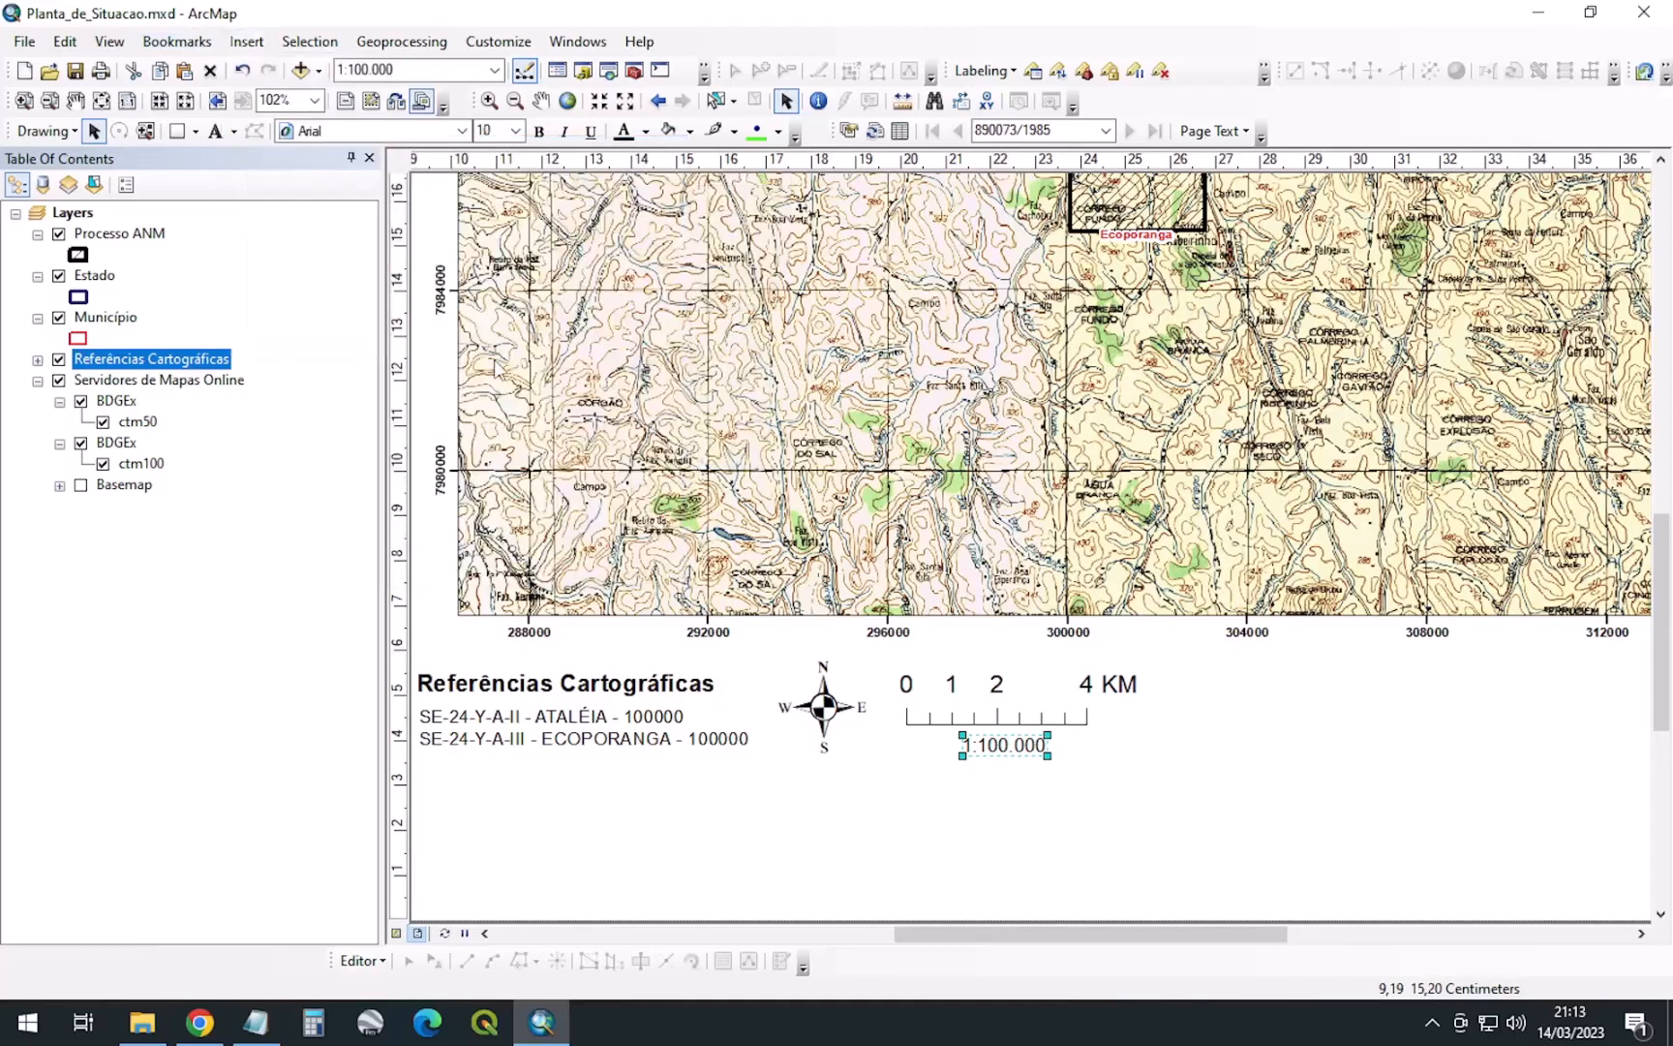
pyautogui.moveTo(1335, 778); pyautogui.dragTo(1375, 804)
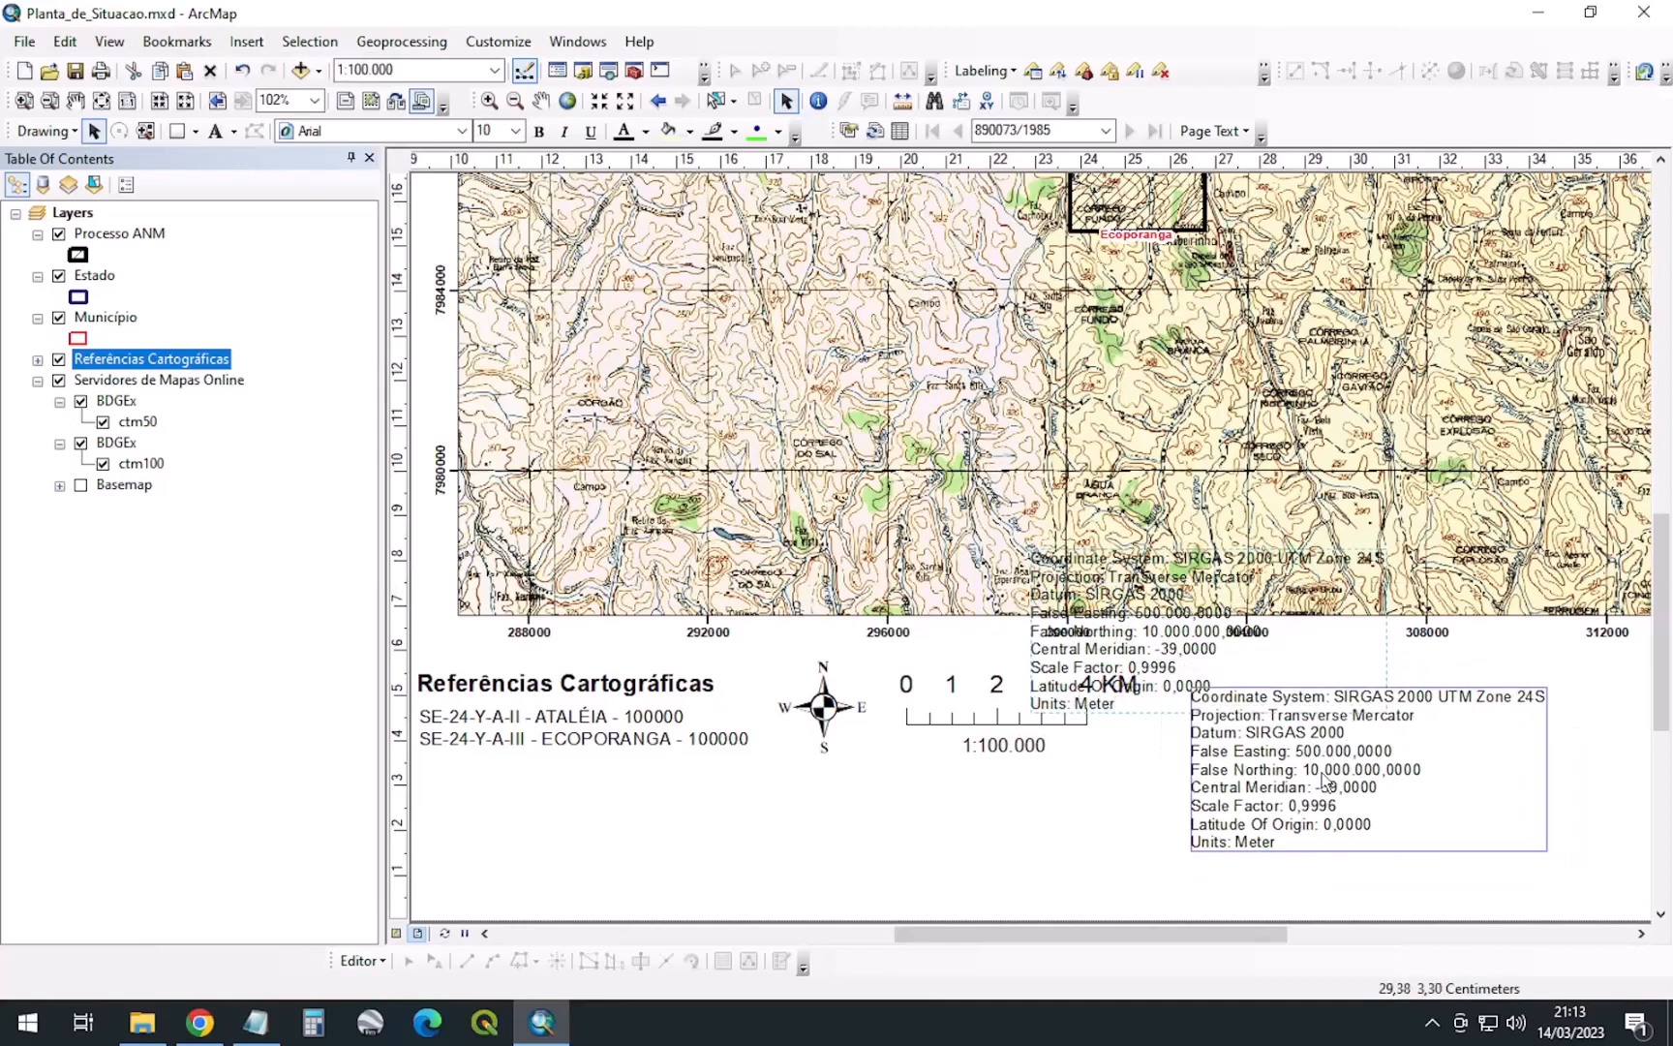
pyautogui.scroll(-2, 785, 523)
pyautogui.scroll(-1, 792, 528)
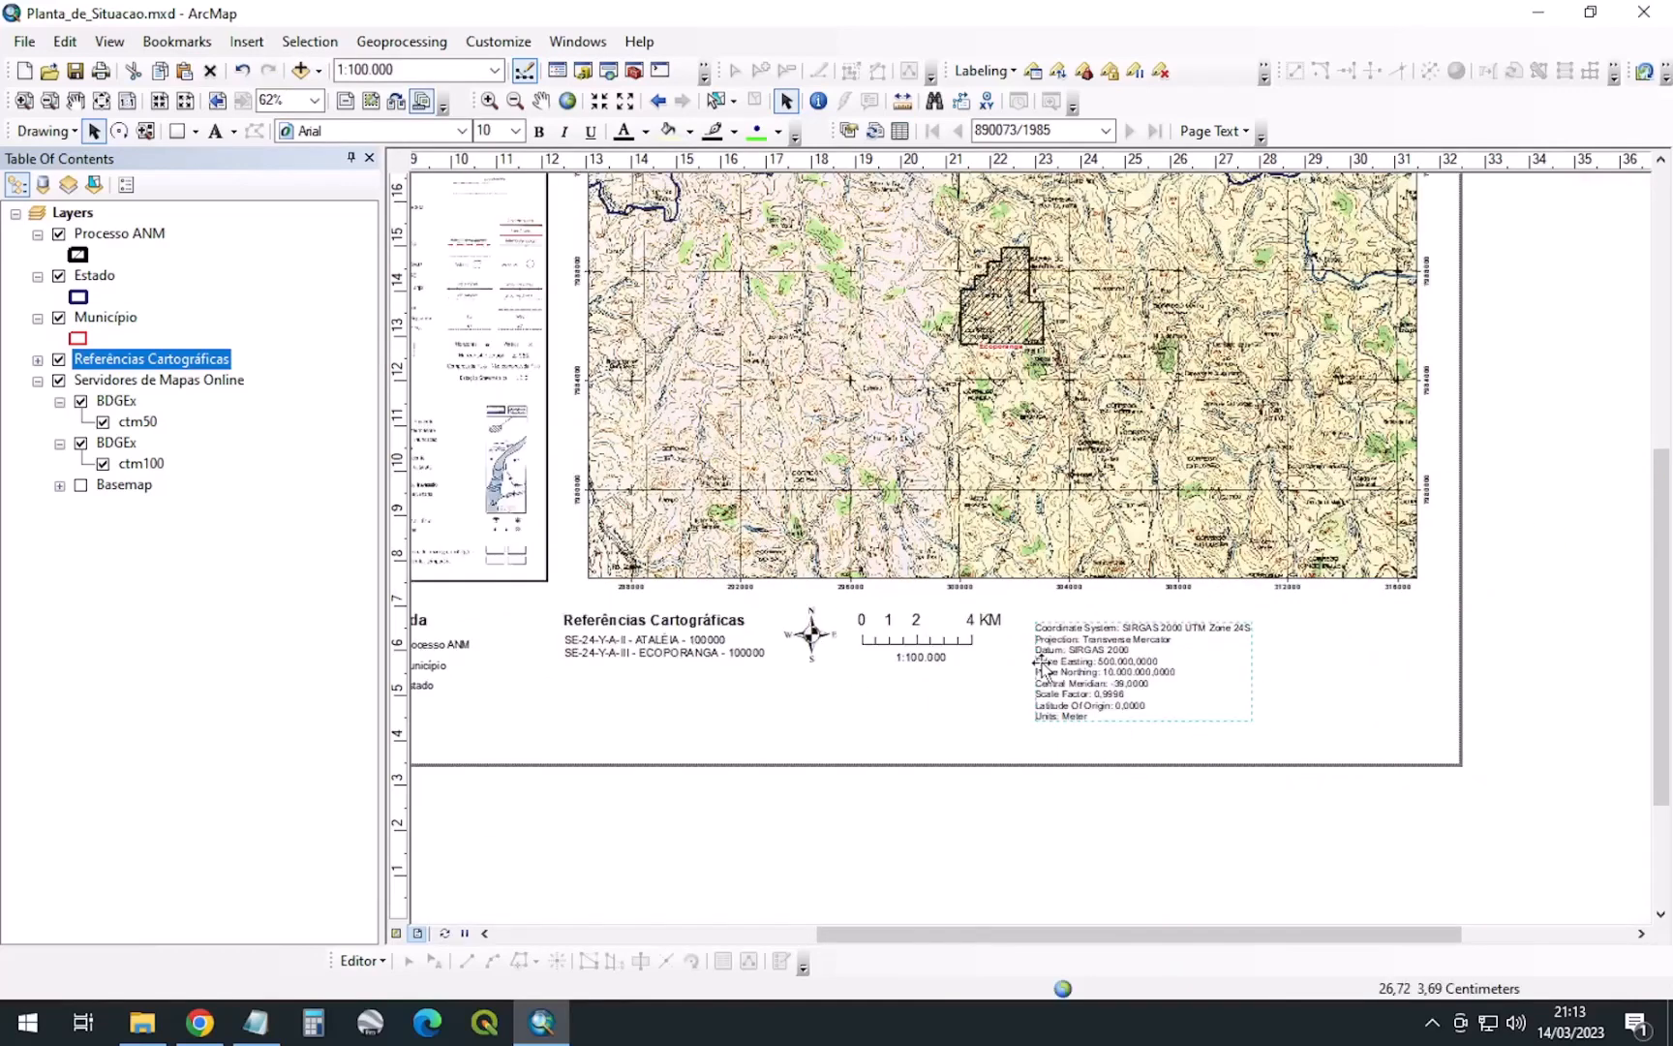
pyautogui.scroll(1, 998, 672)
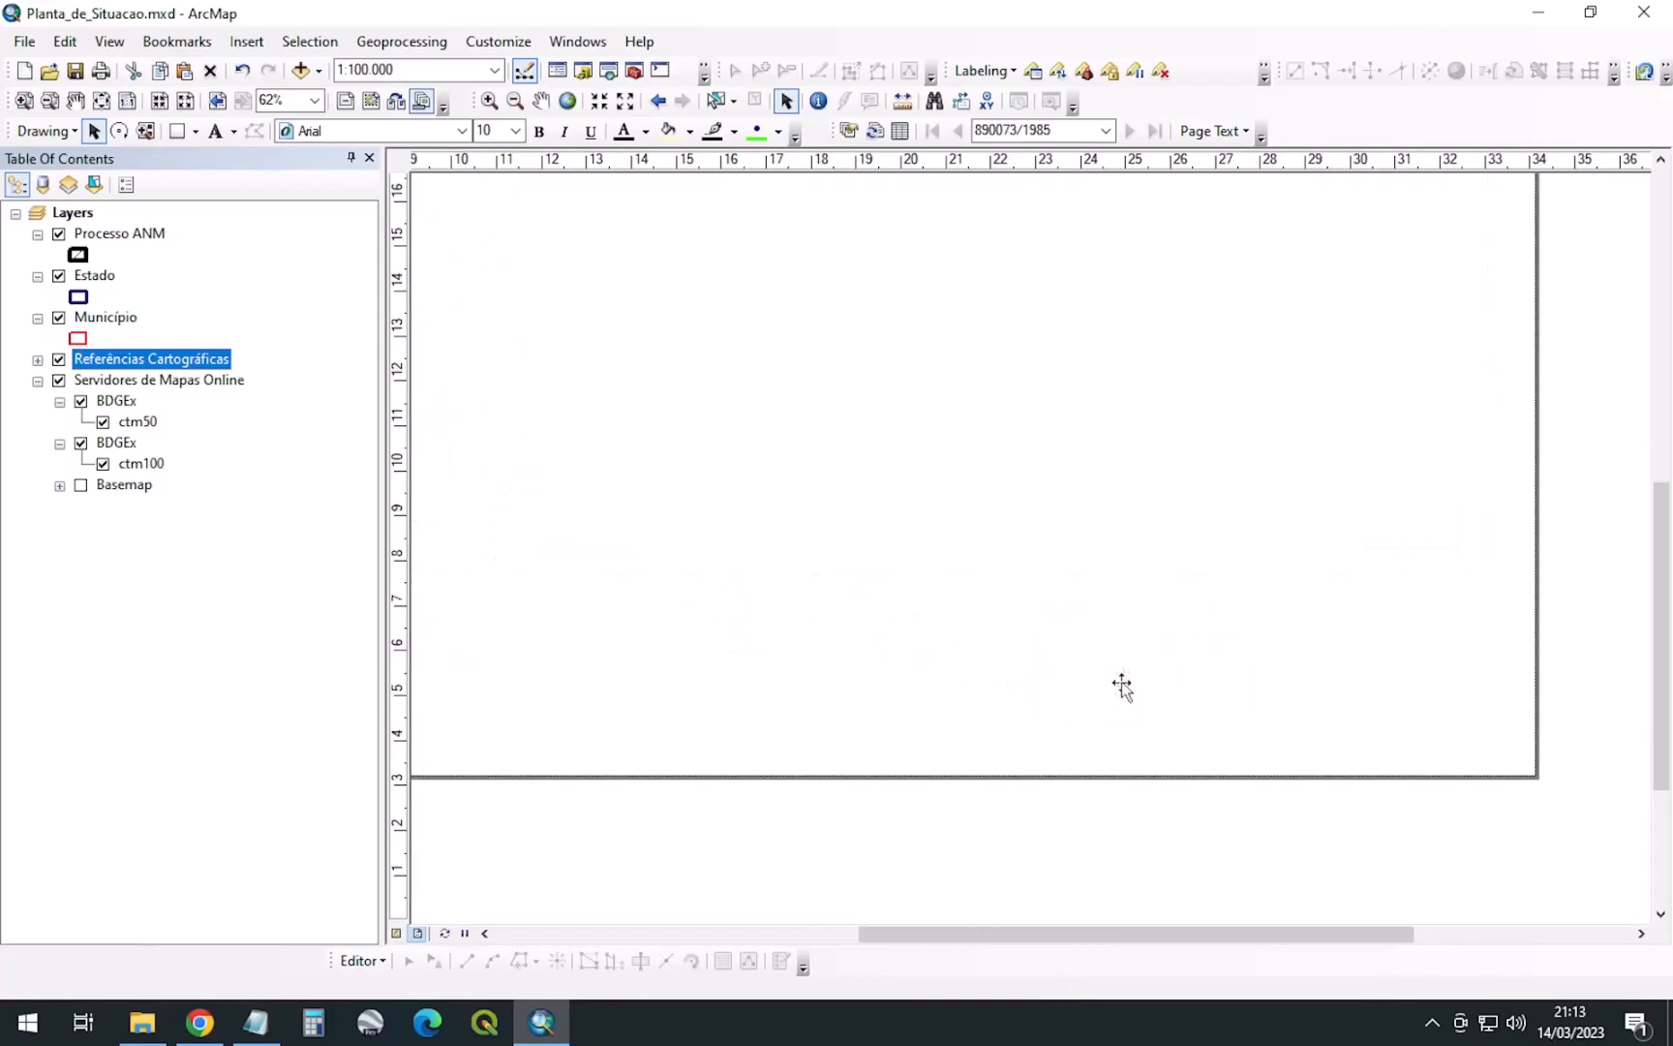
pyautogui.moveTo(1104, 643)
pyautogui.mouseDown()
pyautogui.moveTo(1074, 623)
pyautogui.moveTo(1074, 641)
pyautogui.moveTo(1103, 643)
pyautogui.mouseUp()
# Shrink the scale bar, settle the coordinate text beside it, and lower Referências Cartográficas
pyautogui.click(922, 608)
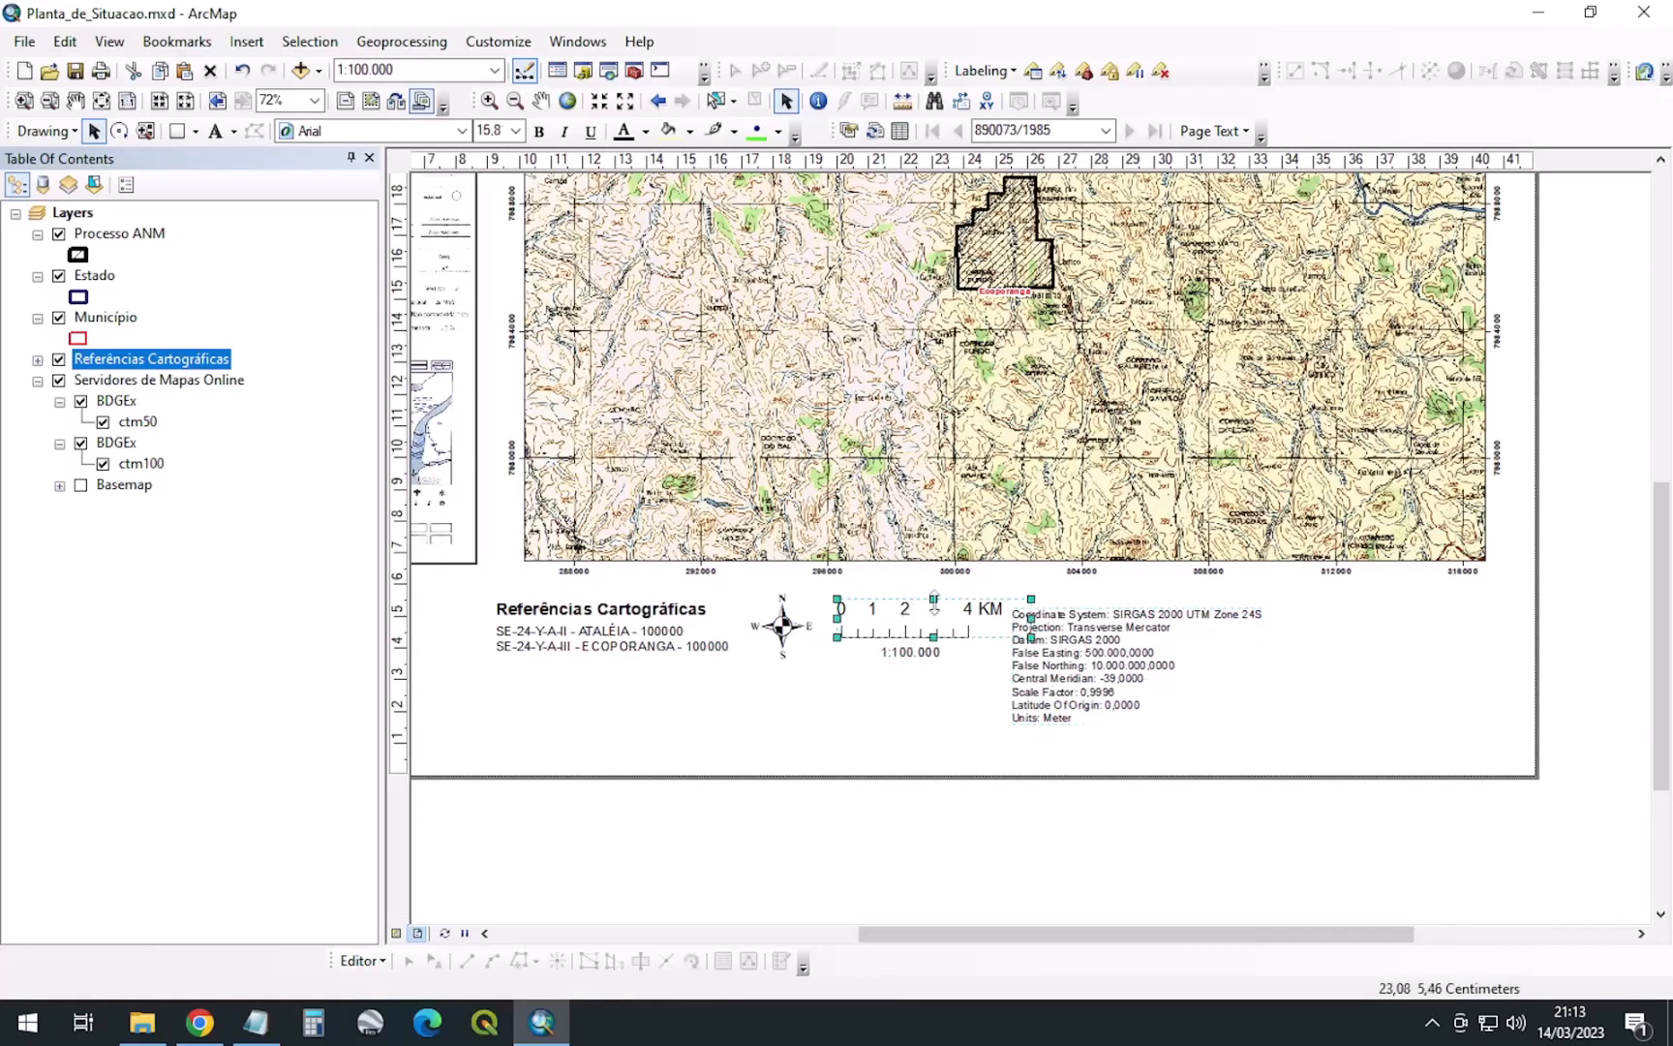
pyautogui.moveTo(934, 601); pyautogui.dragTo(911, 638)
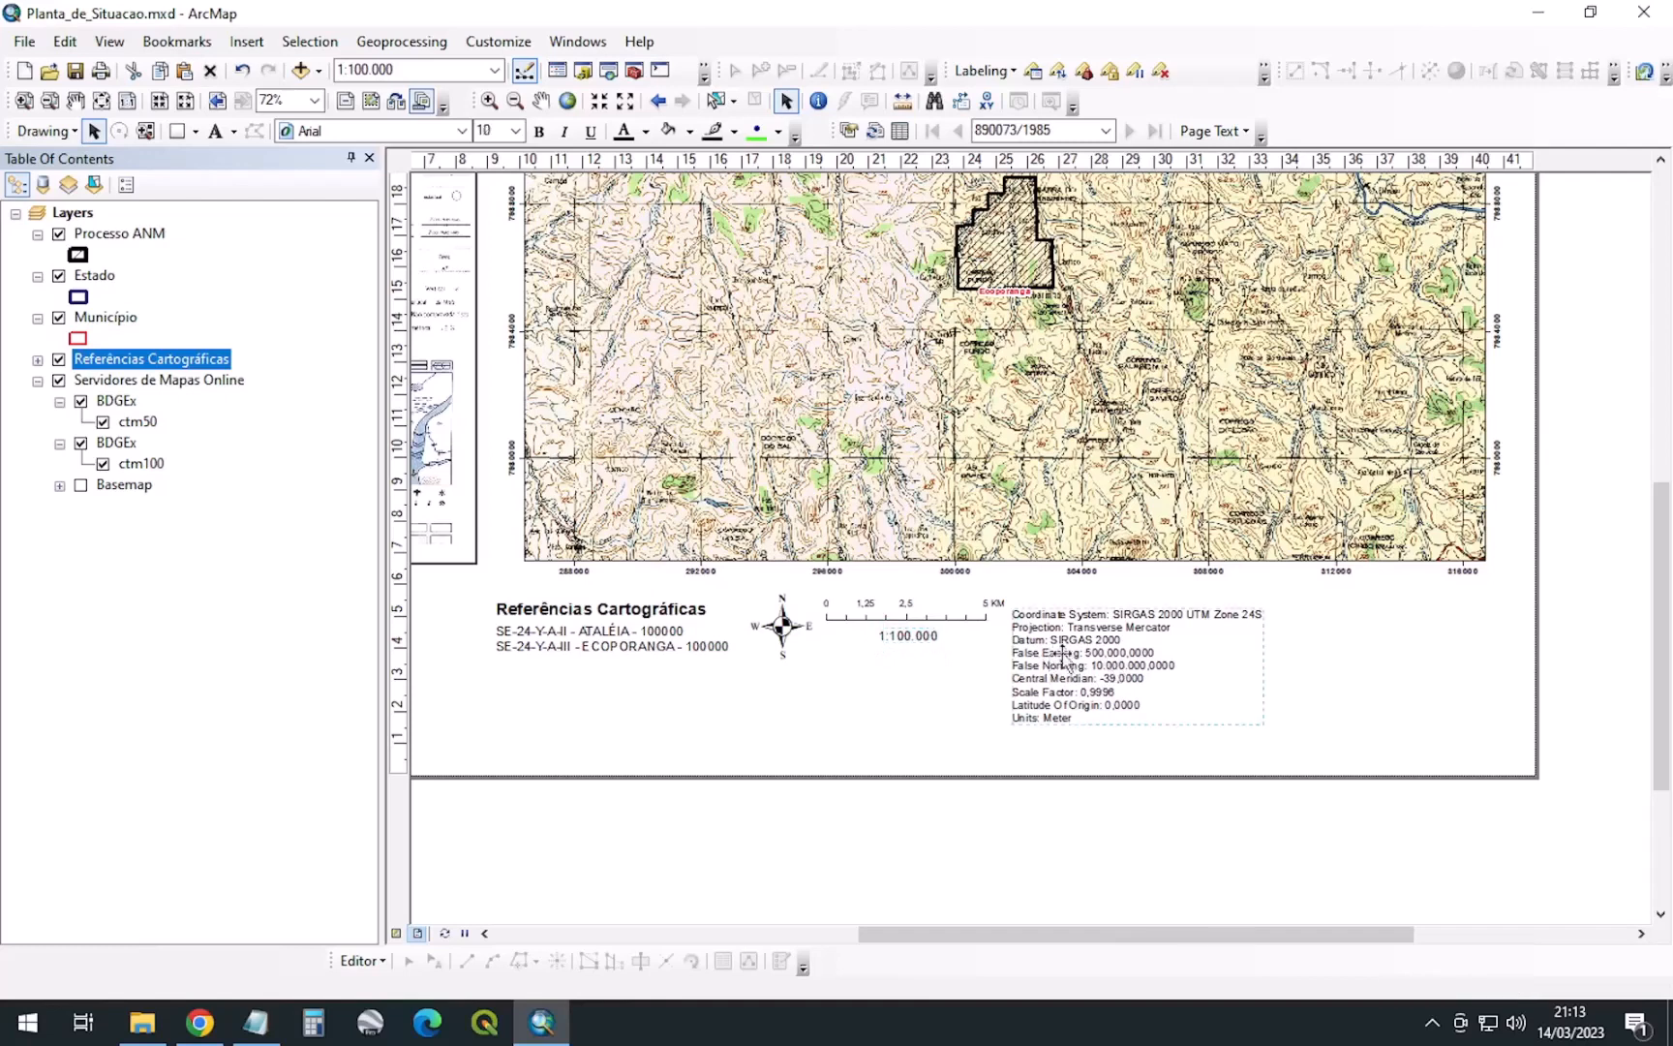
pyautogui.moveTo(1065, 664); pyautogui.dragTo(870, 705)
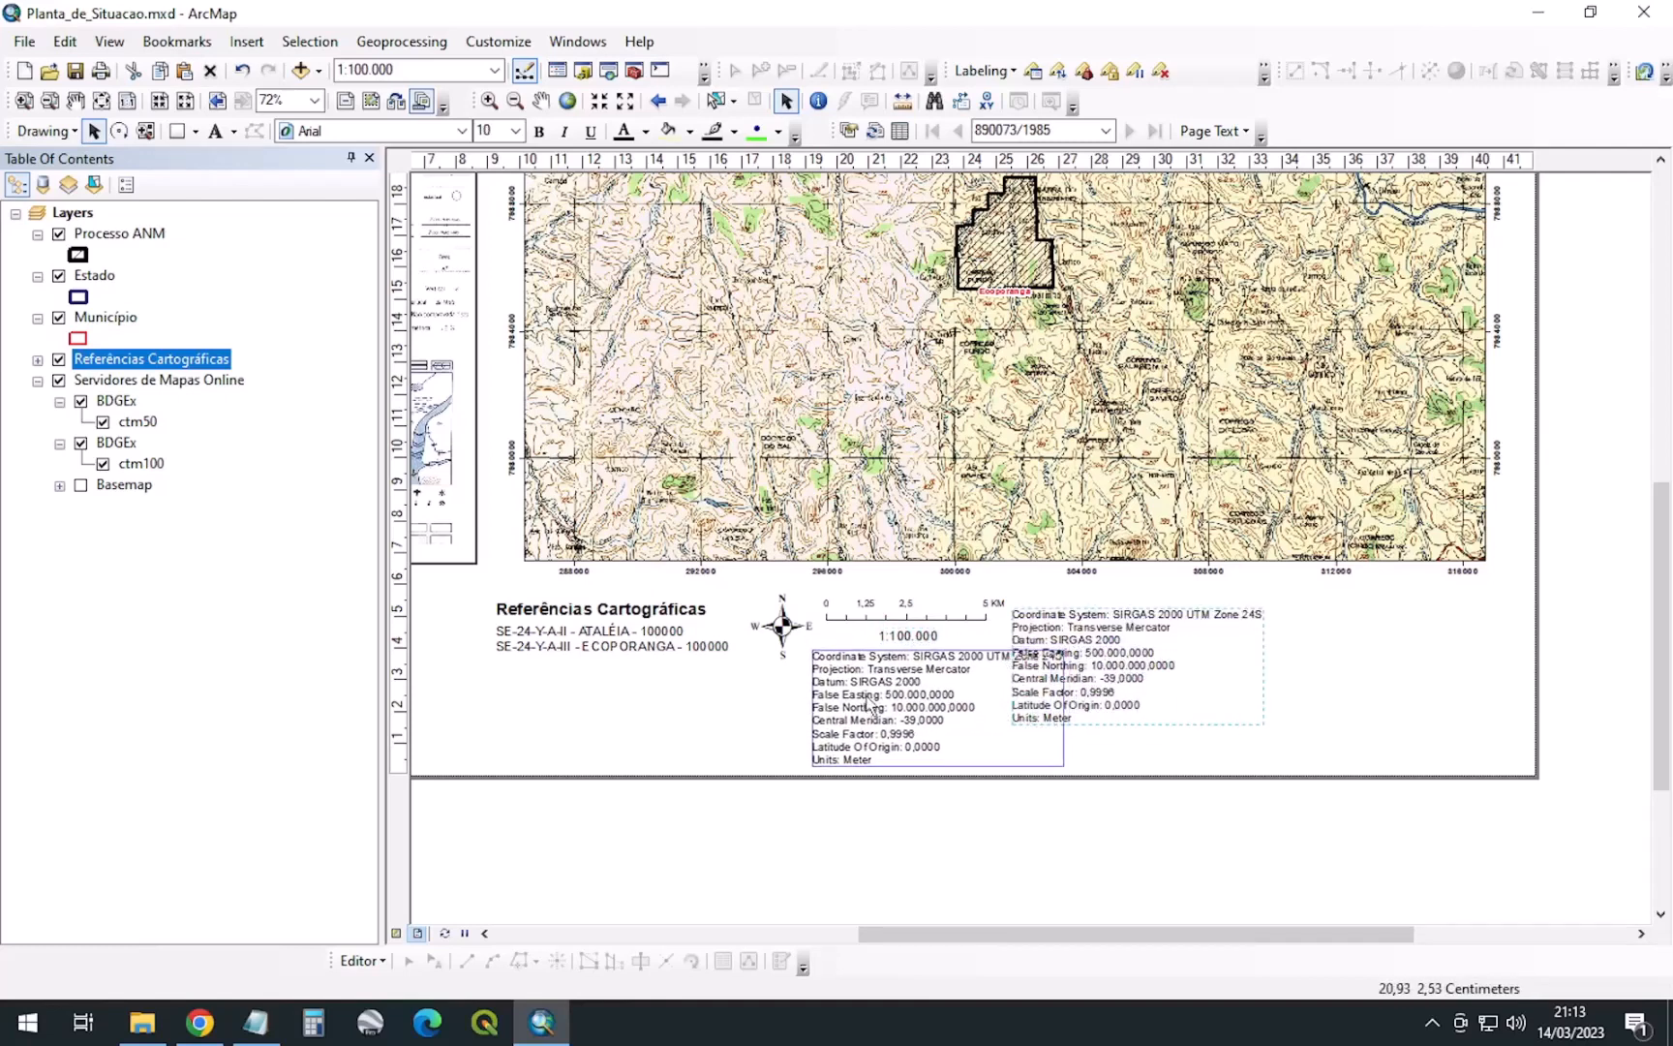
pyautogui.moveTo(870, 705); pyautogui.dragTo(1072, 650)
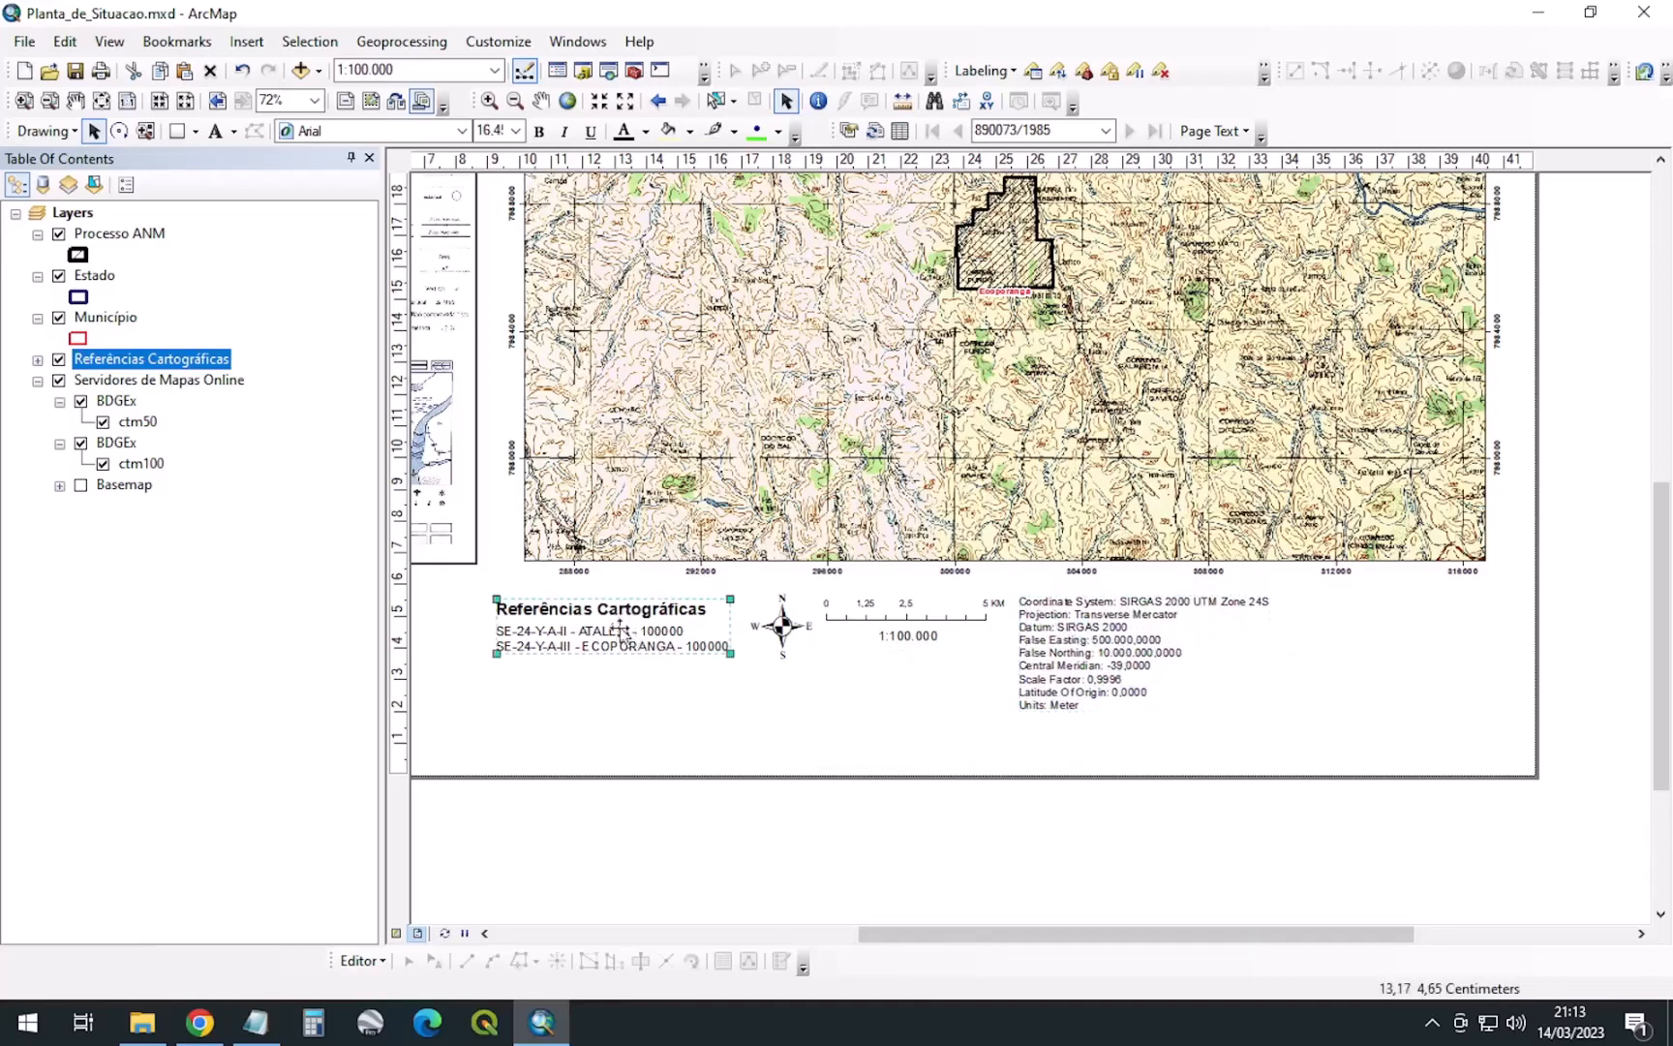
pyautogui.moveTo(613, 640); pyautogui.dragTo(614, 687)
# Anchor the Referências Cartográficas legend at its top-left corner (X 9,2745 cm, Y 3,8237 cm)
pyautogui.rightClick(614, 687)
pyautogui.click(690, 670)
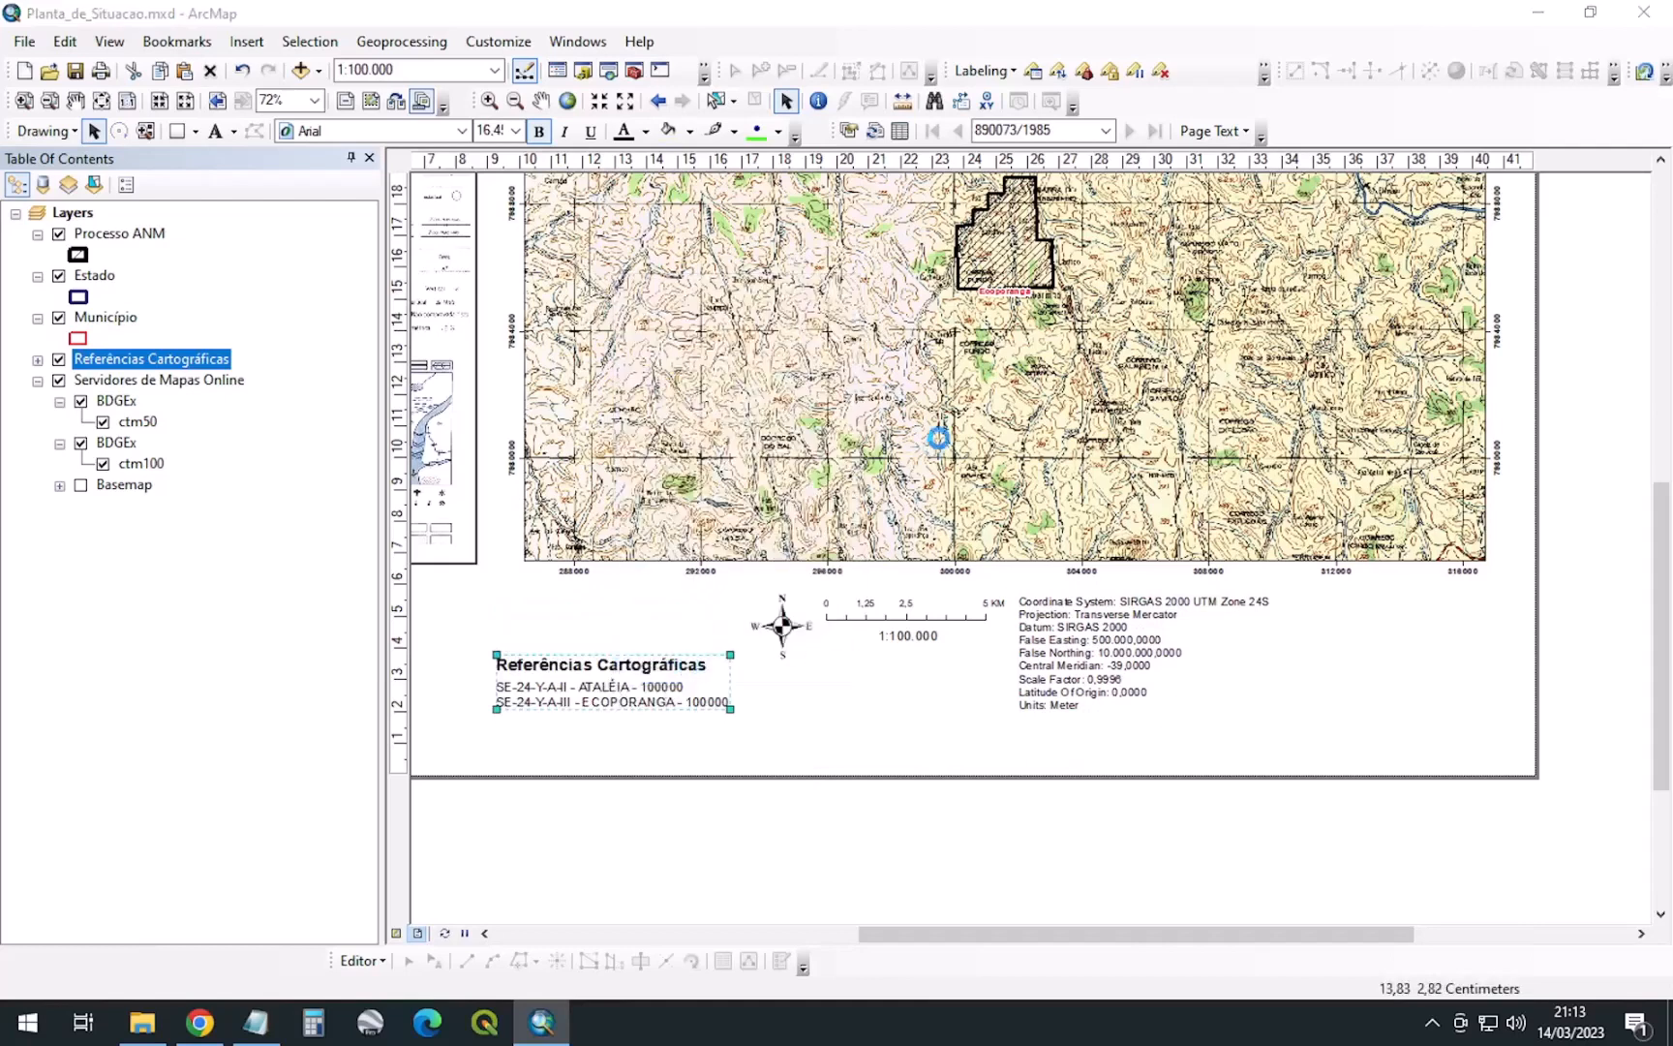
pyautogui.click(729, 248)
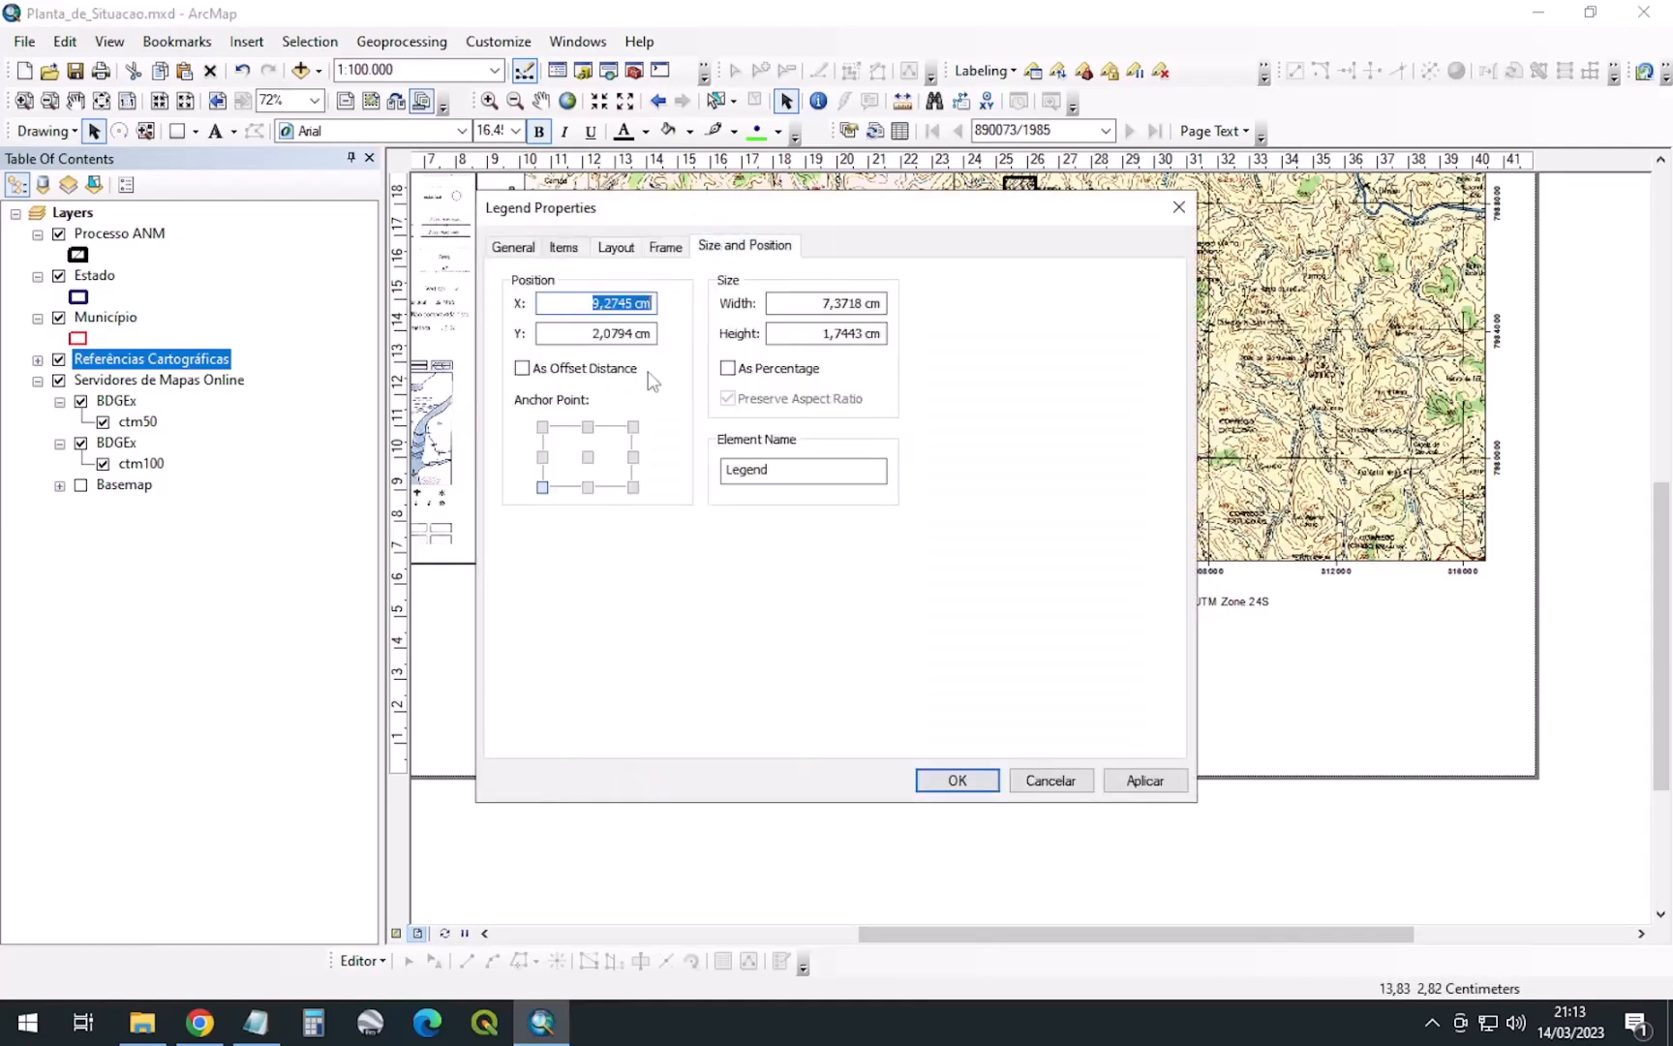
pyautogui.click(542, 428)
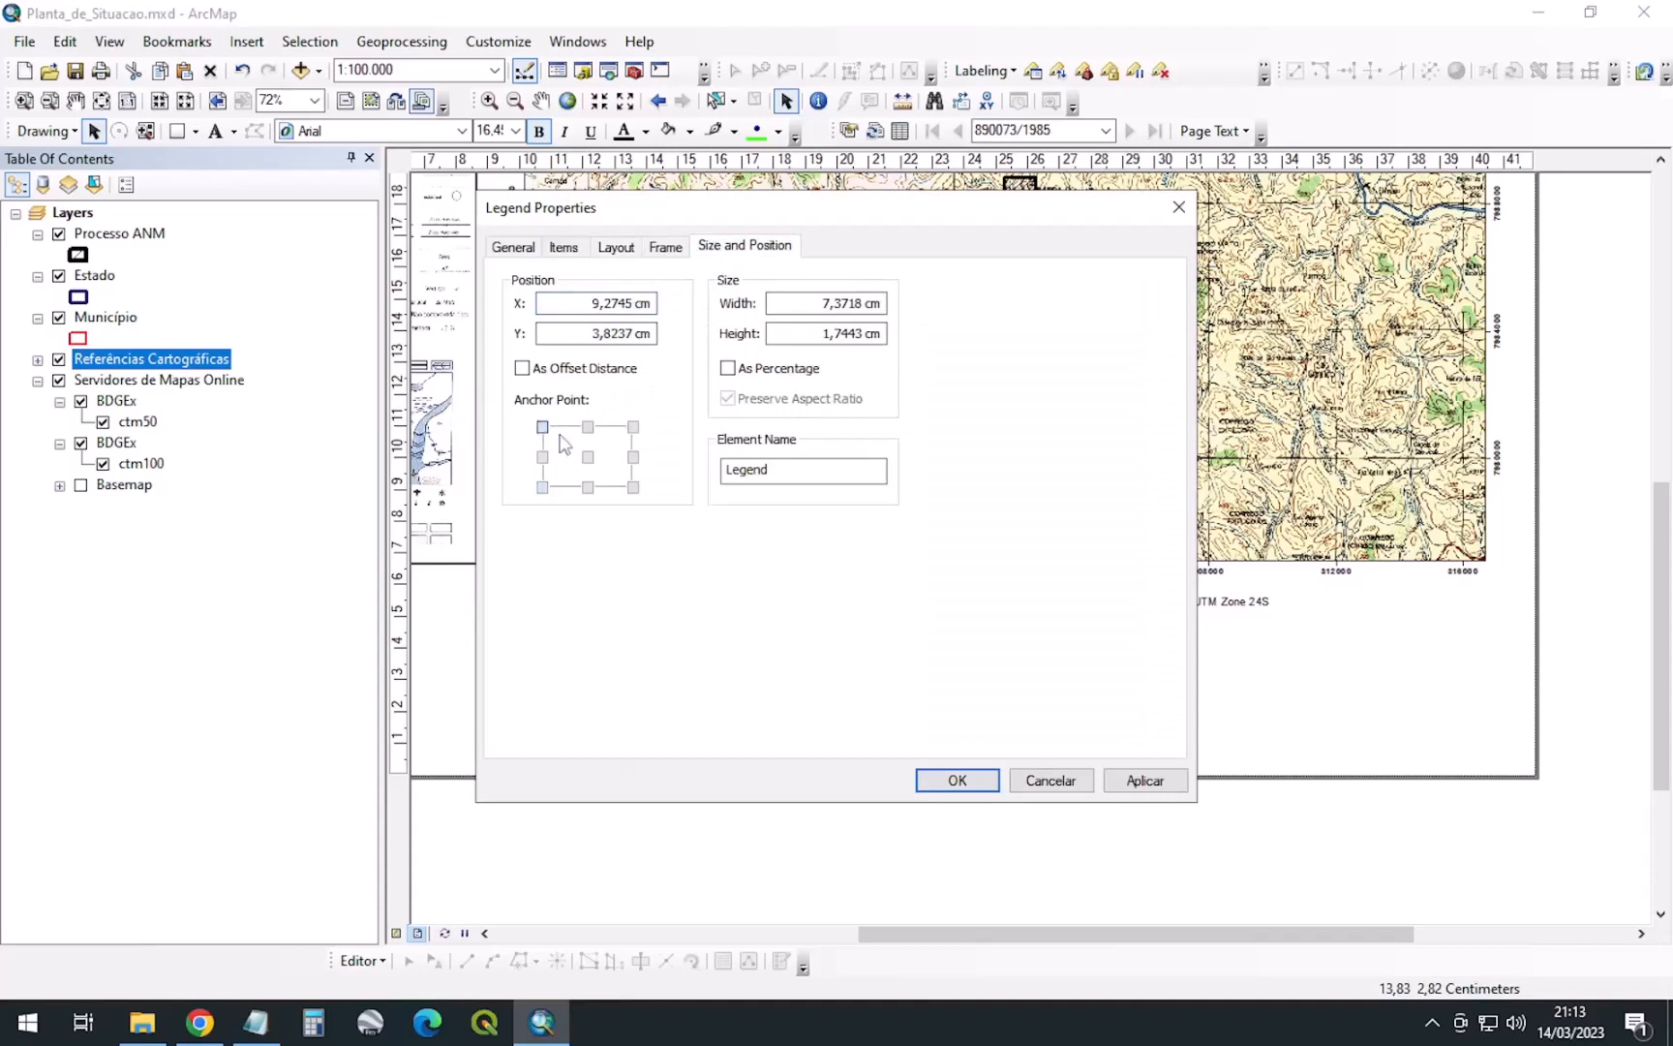
pyautogui.moveTo(709, 204); pyautogui.dragTo(1004, 167)
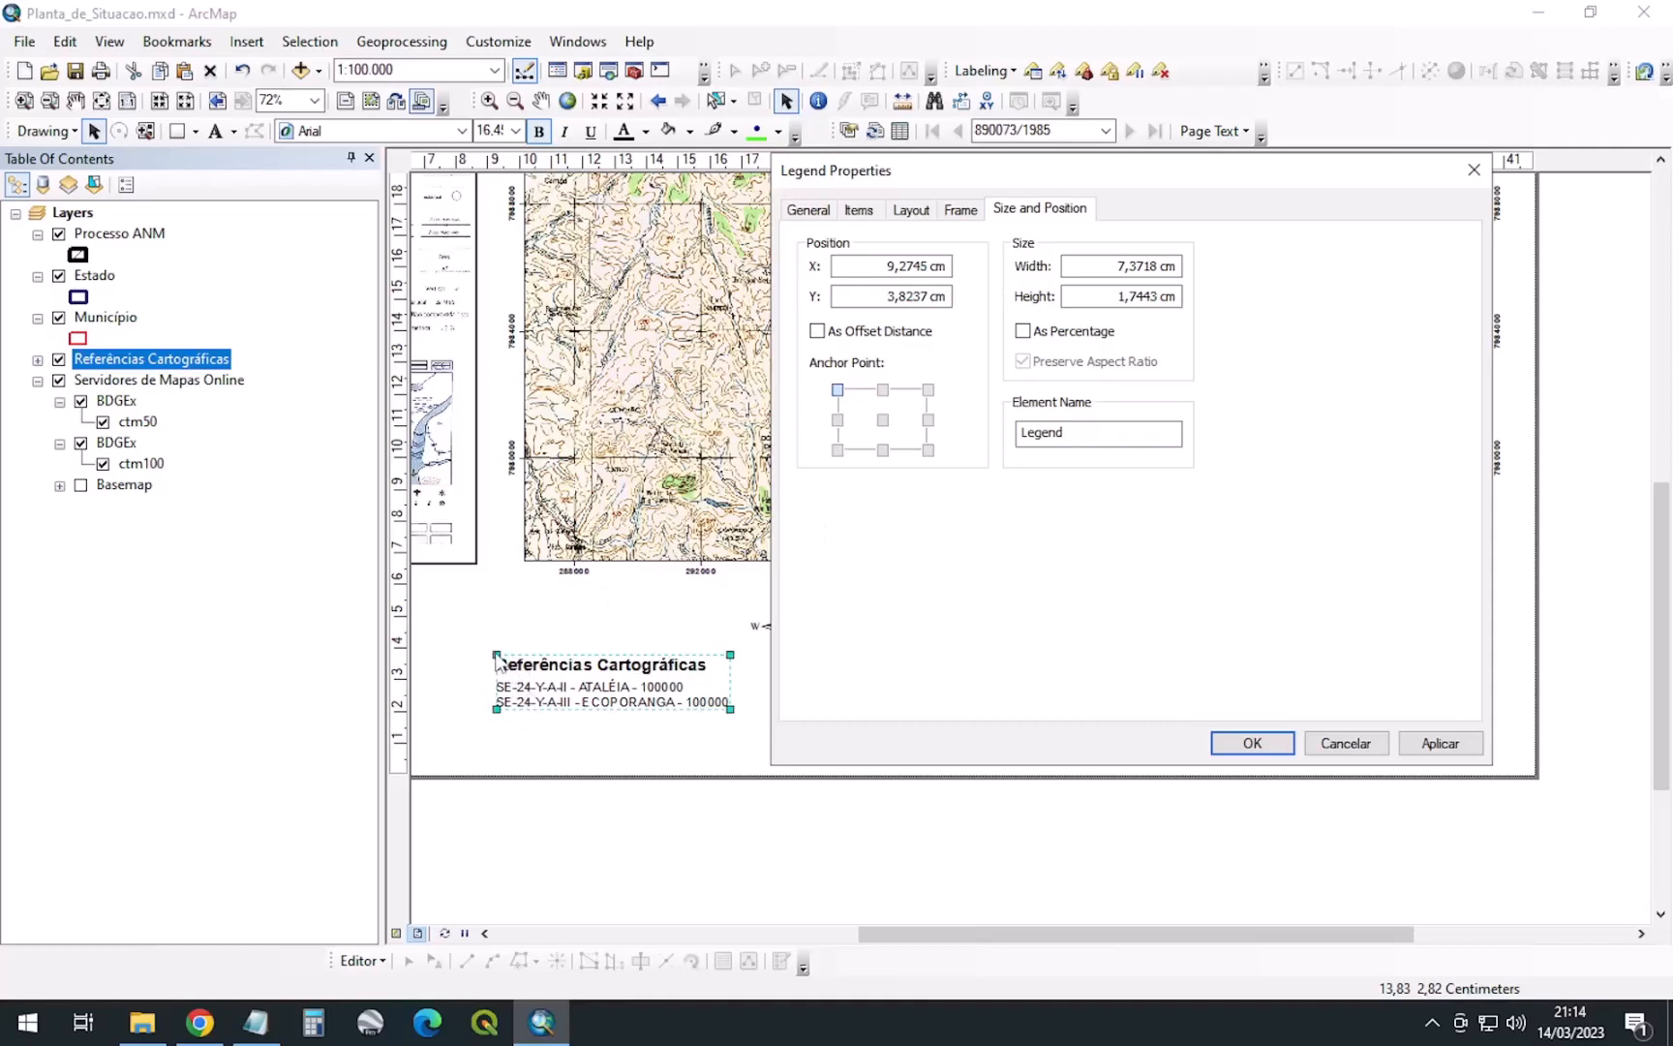
# Move the north arrow, scale bar and 1:100.000 scale text left above the references block
pyautogui.click(1252, 743)
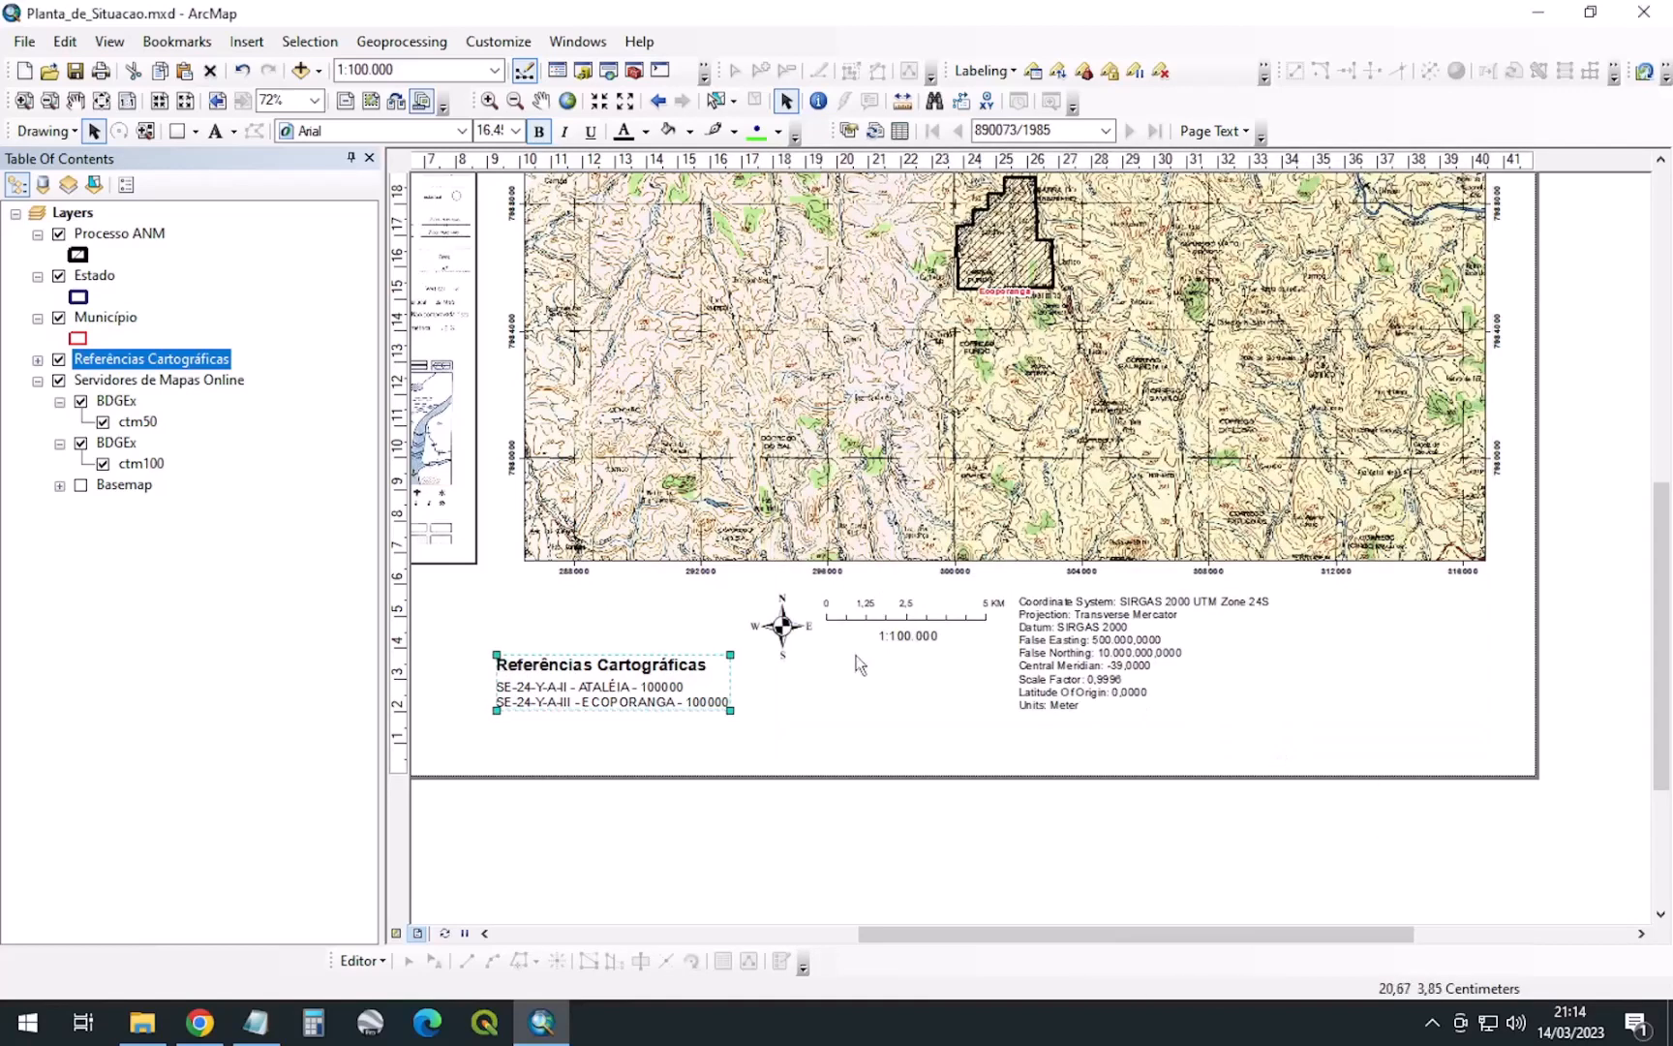
pyautogui.click(784, 627)
pyautogui.moveTo(784, 628); pyautogui.dragTo(531, 625)
pyautogui.click(901, 625)
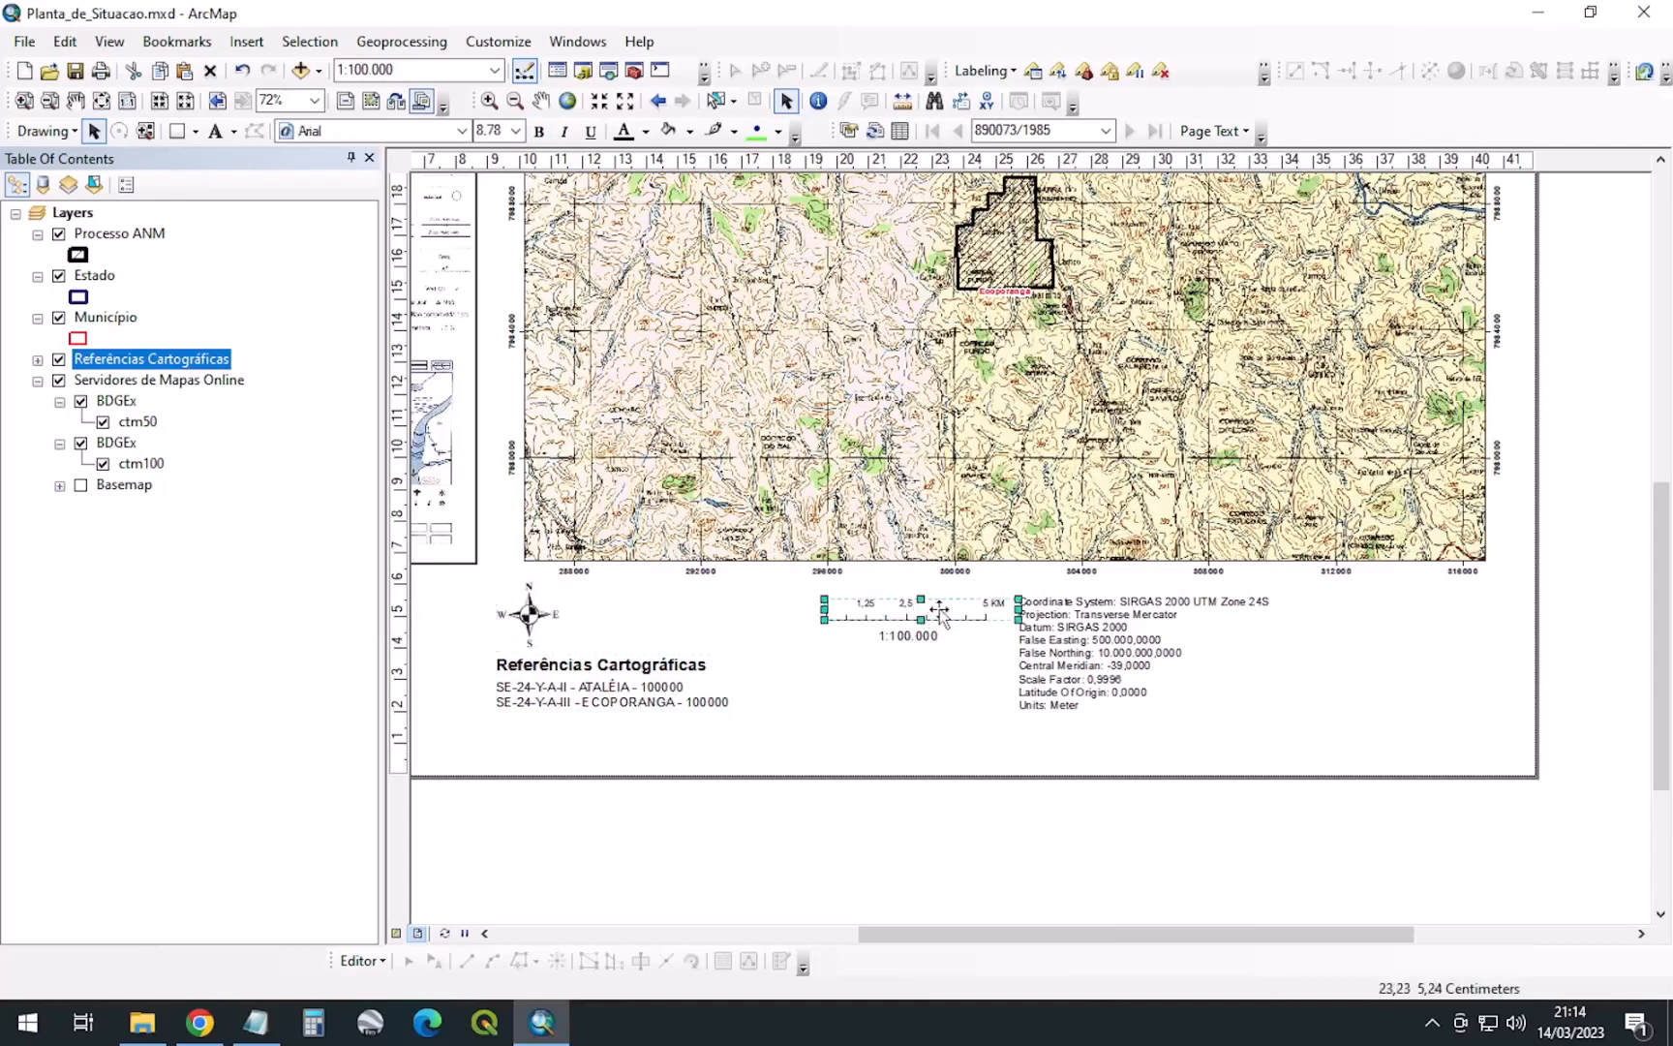
pyautogui.moveTo(941, 620); pyautogui.dragTo(690, 620)
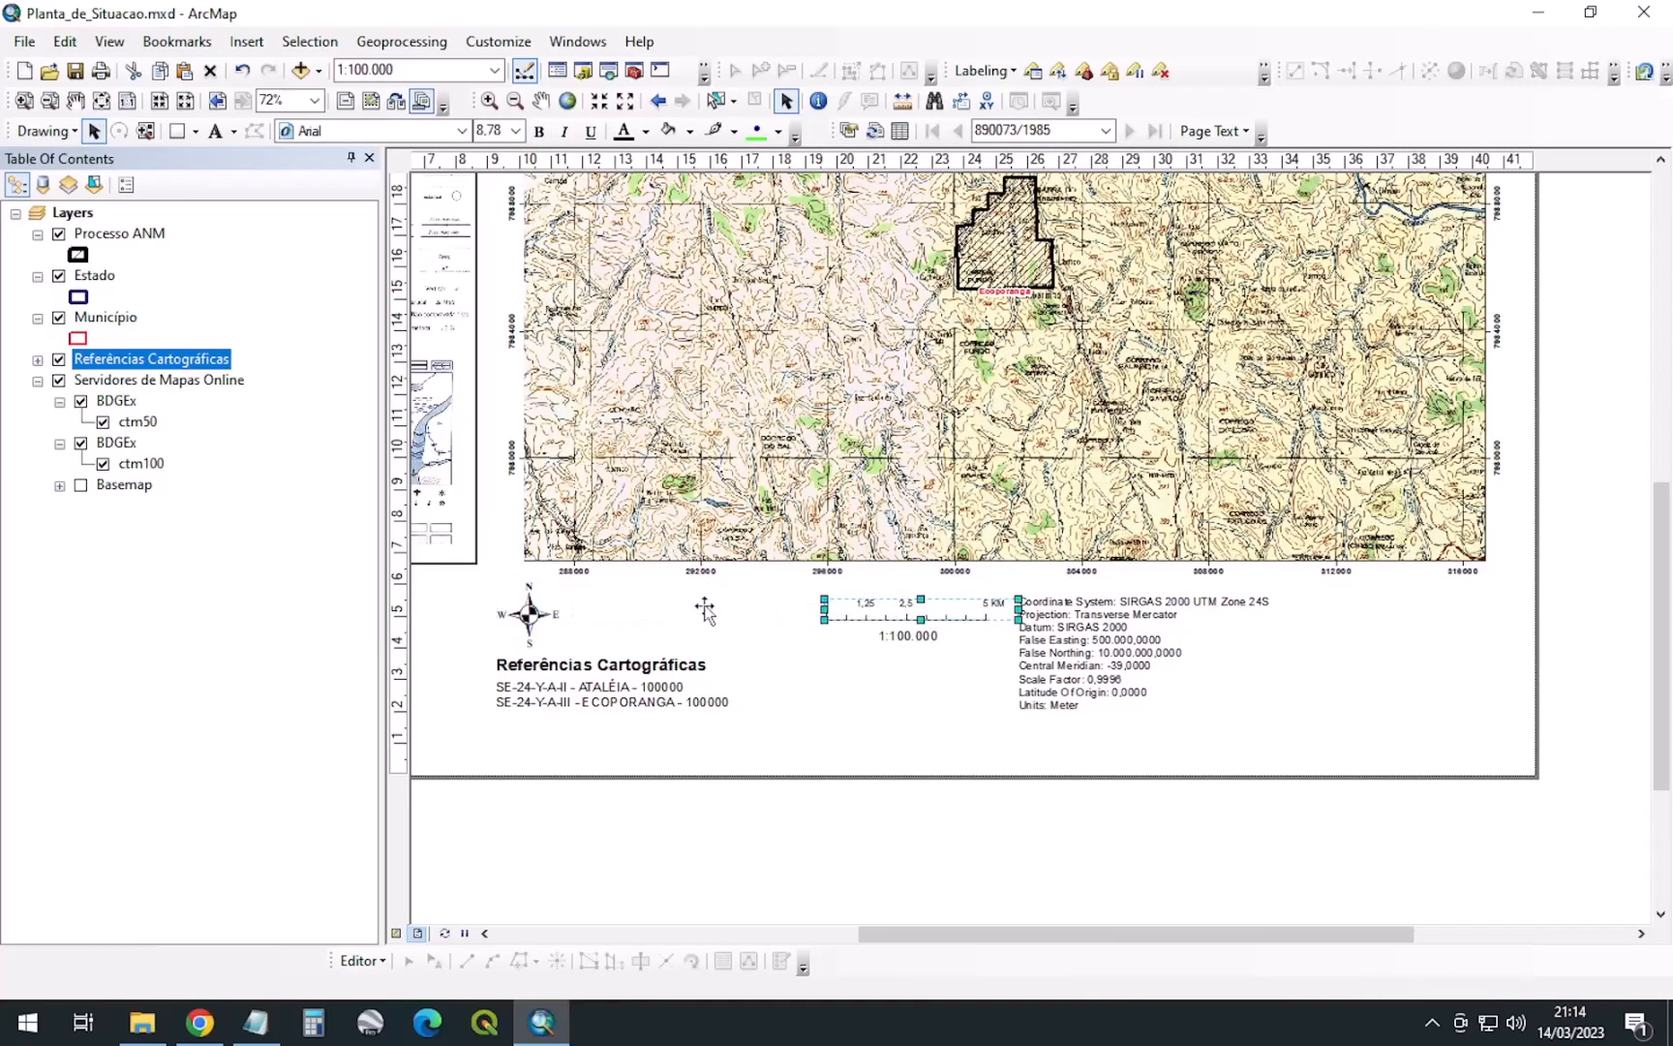
pyautogui.click(922, 634)
pyautogui.moveTo(921, 634); pyautogui.dragTo(675, 637)
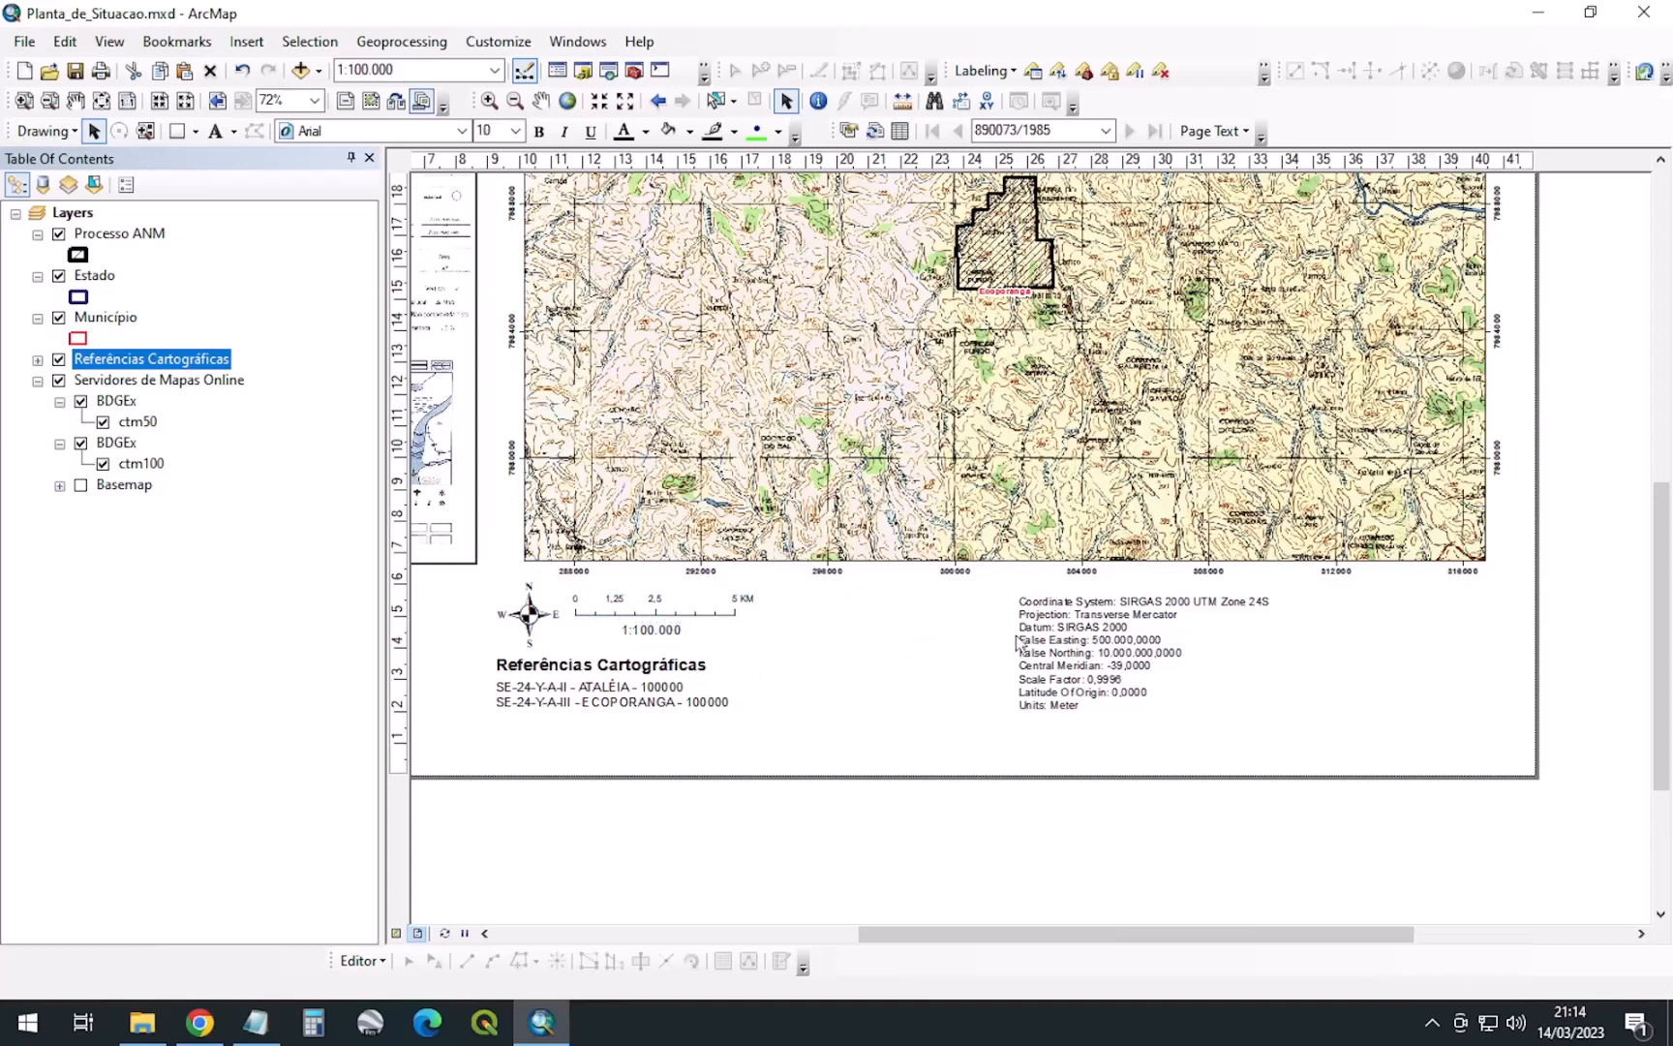
# Shift the coordinate system text left toward the scale bar
pyautogui.click(1062, 643)
pyautogui.moveTo(1062, 643); pyautogui.dragTo(869, 644)
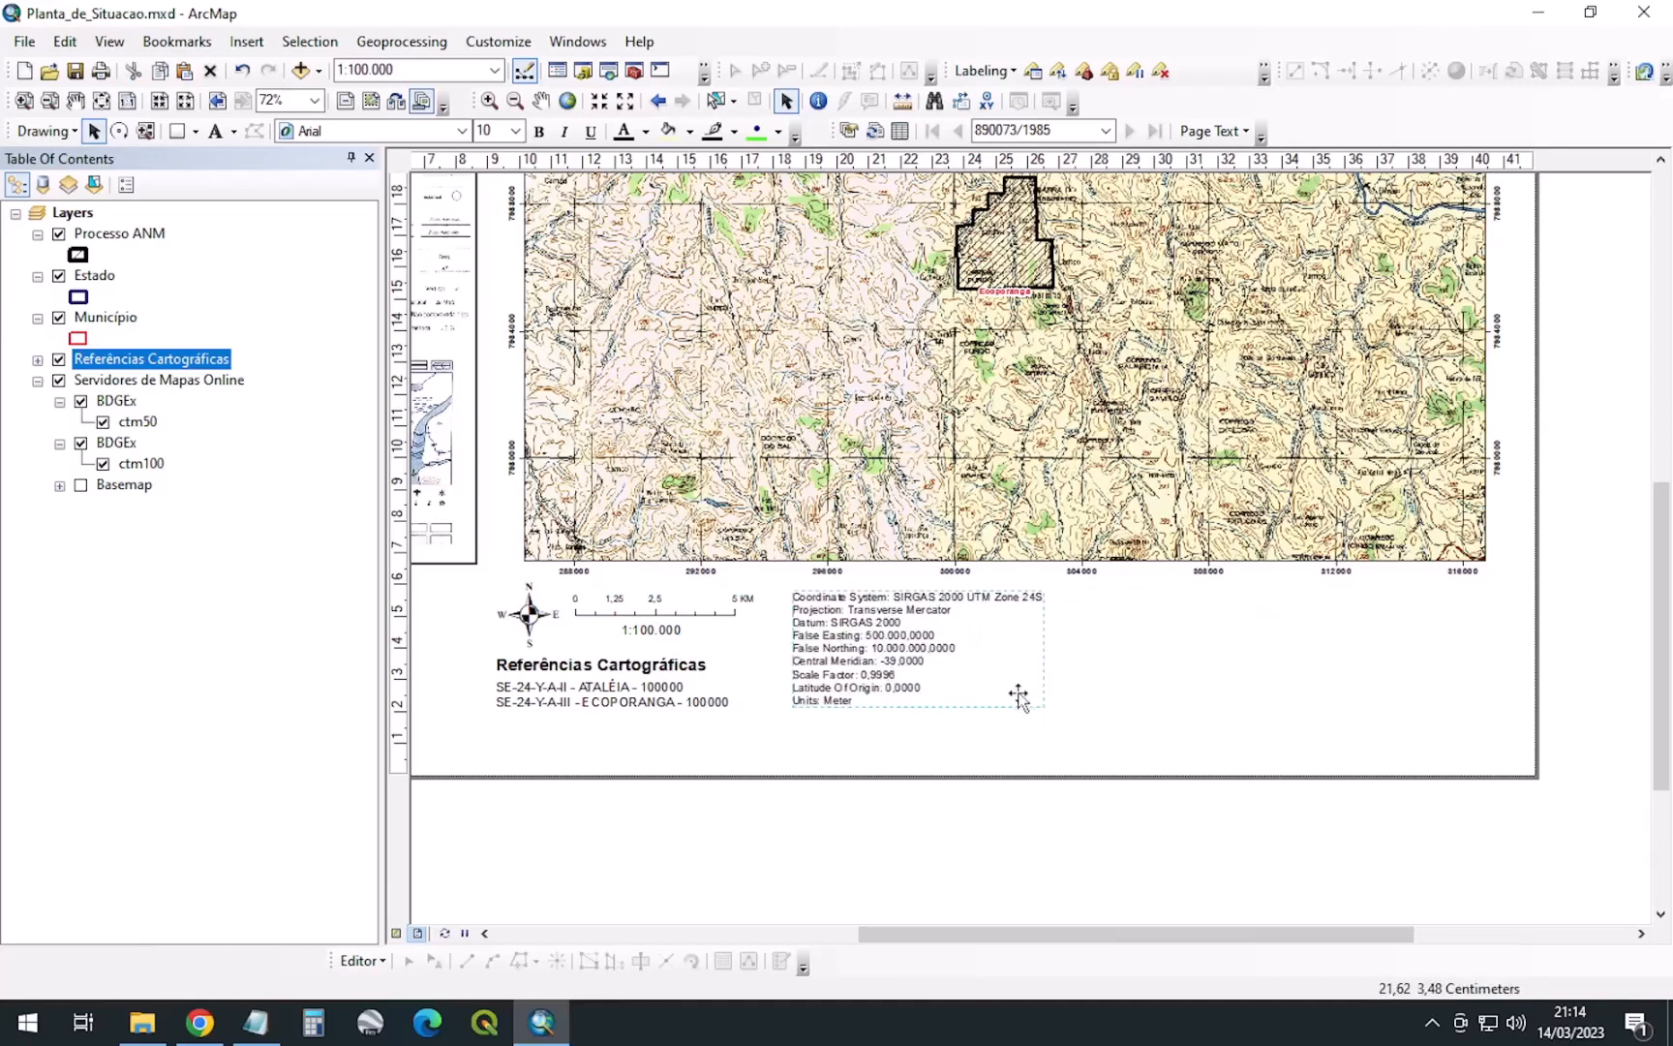
pyautogui.click(1091, 718)
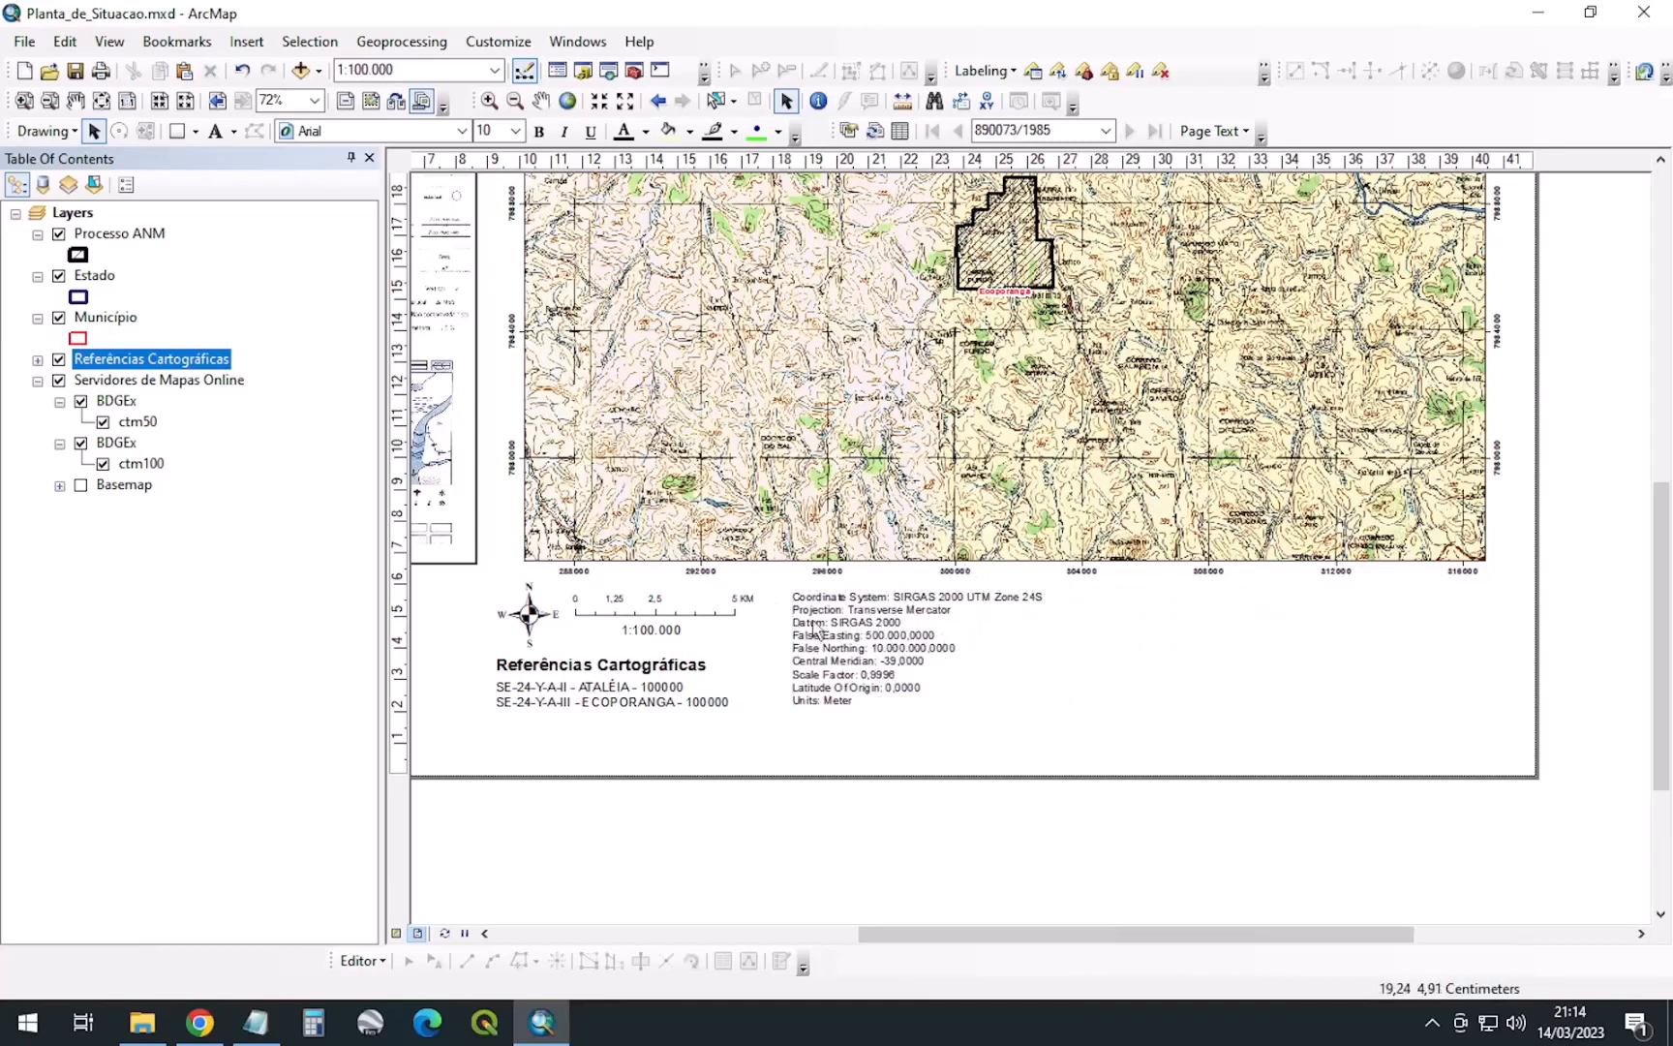
pyautogui.click(966, 696)
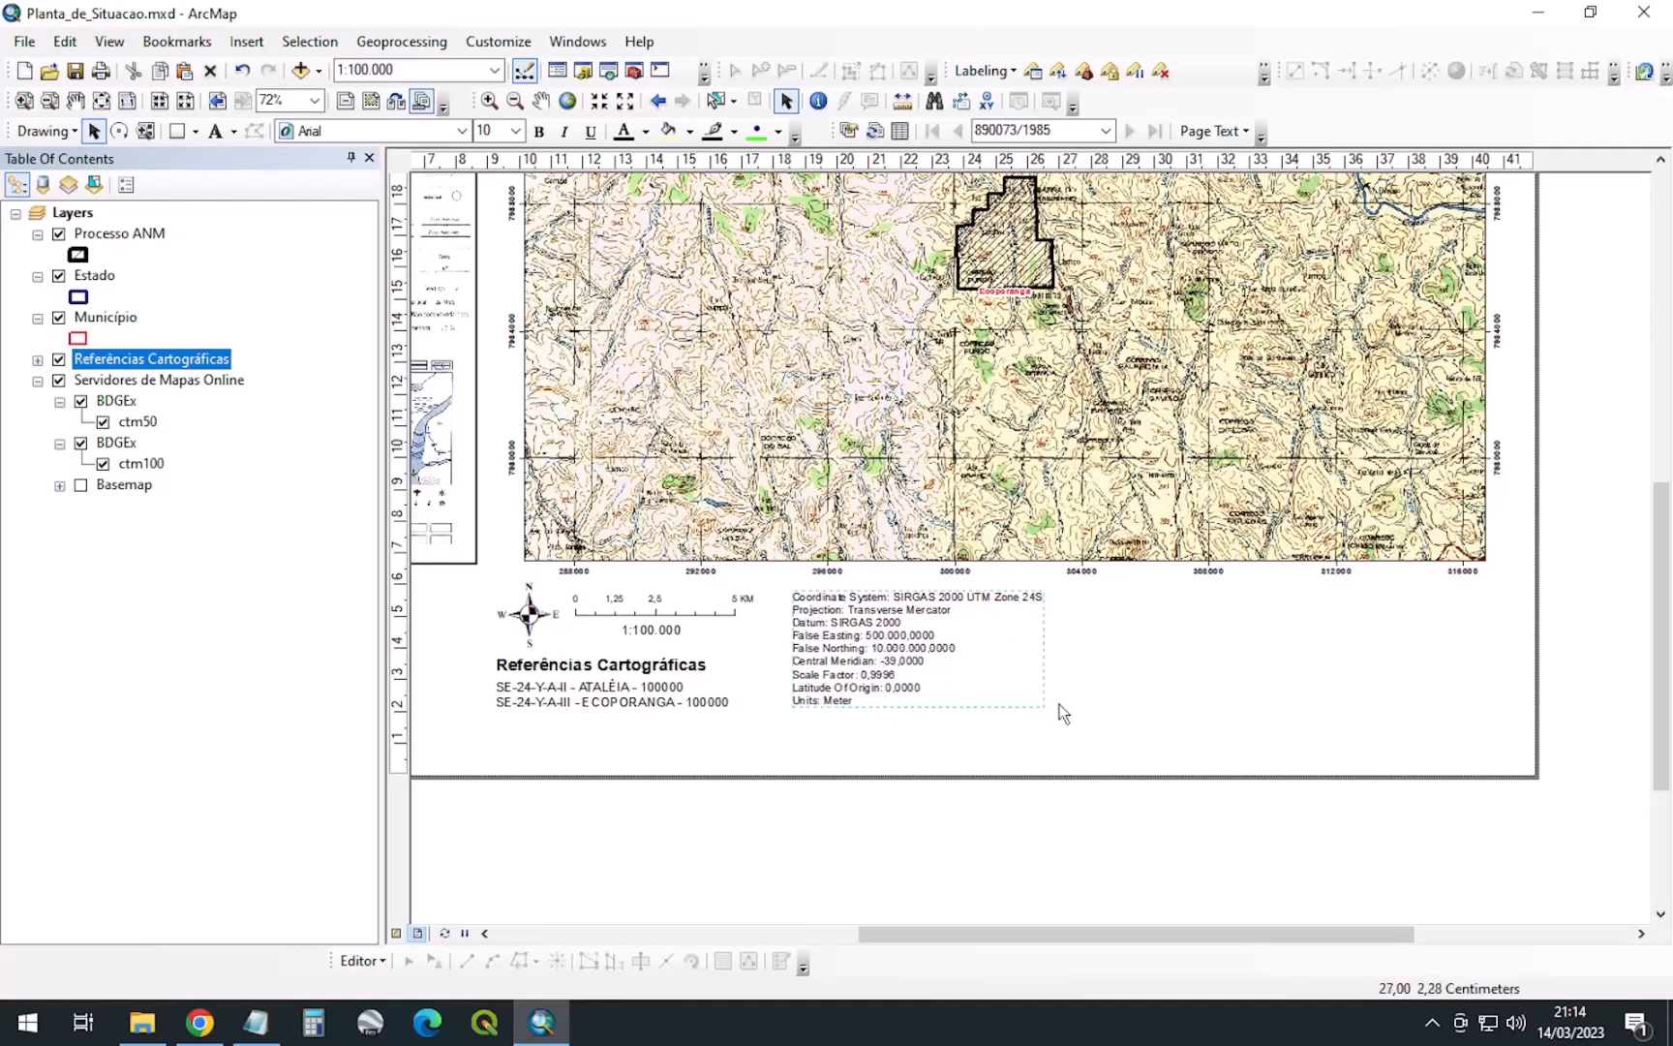
# Replace the 'Coordinate System' label with 'Sistemas de Coordenadas' in the text's properties
pyautogui.doubleClick(838, 653)
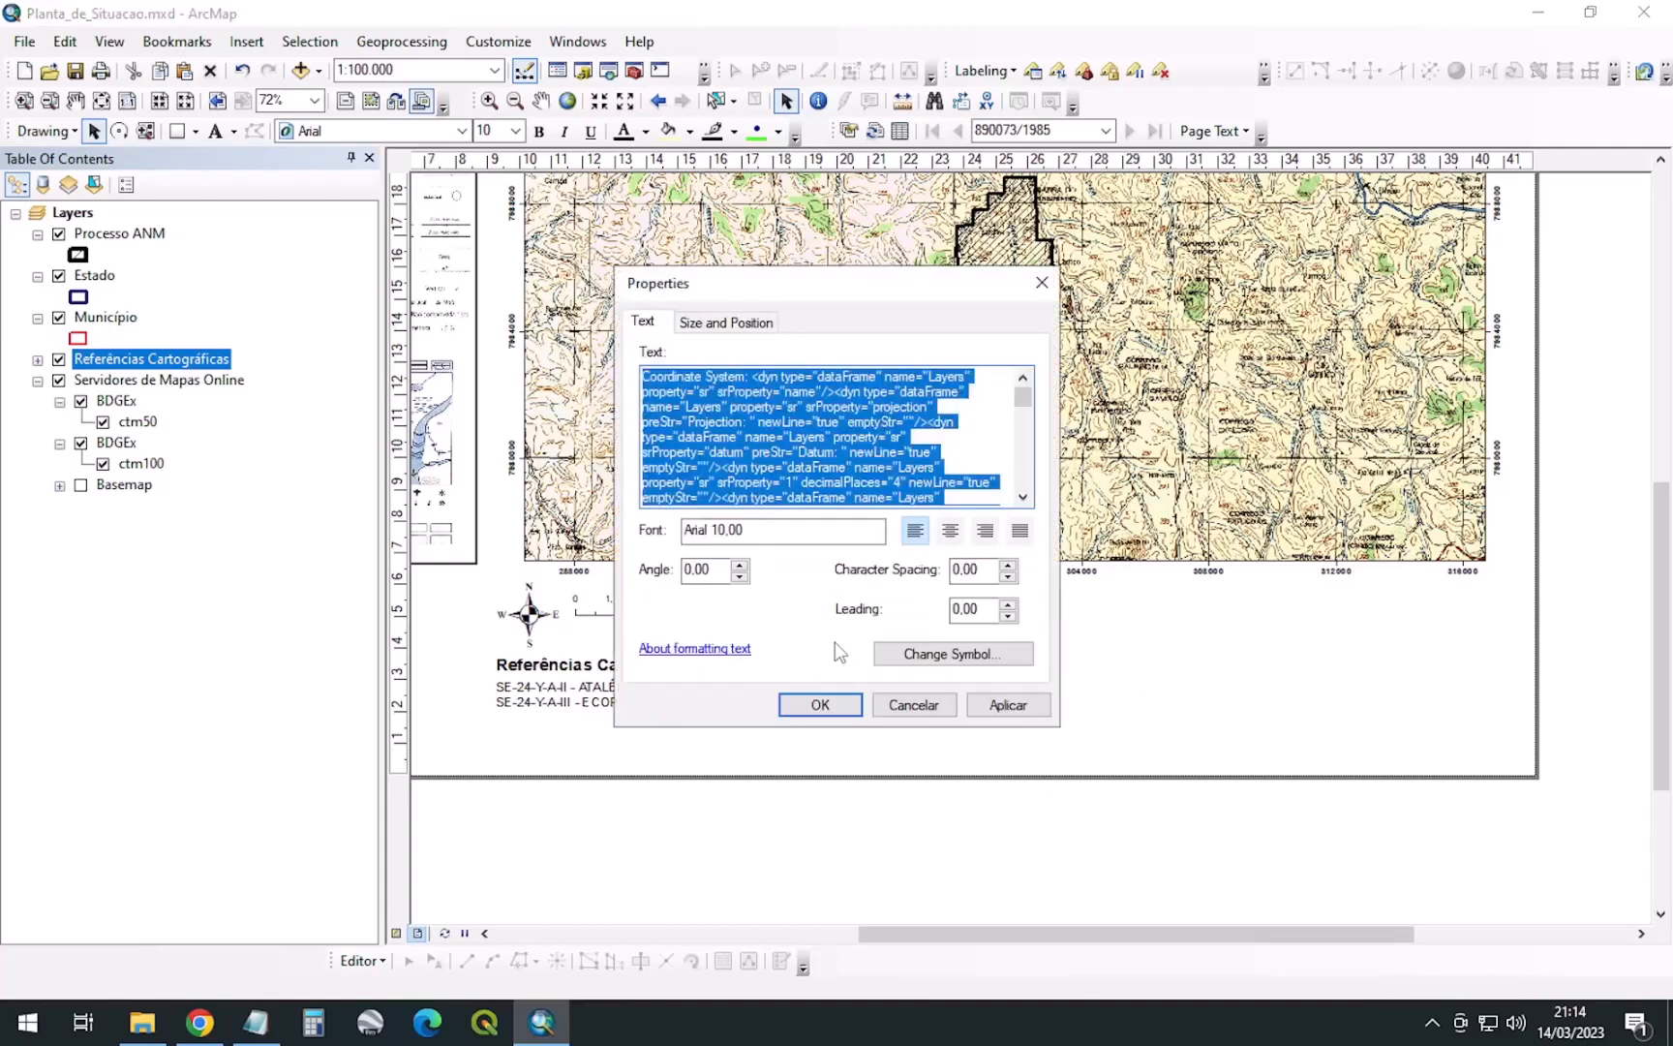
pyautogui.click(738, 383)
pyautogui.moveTo(746, 376); pyautogui.dragTo(471, 362)
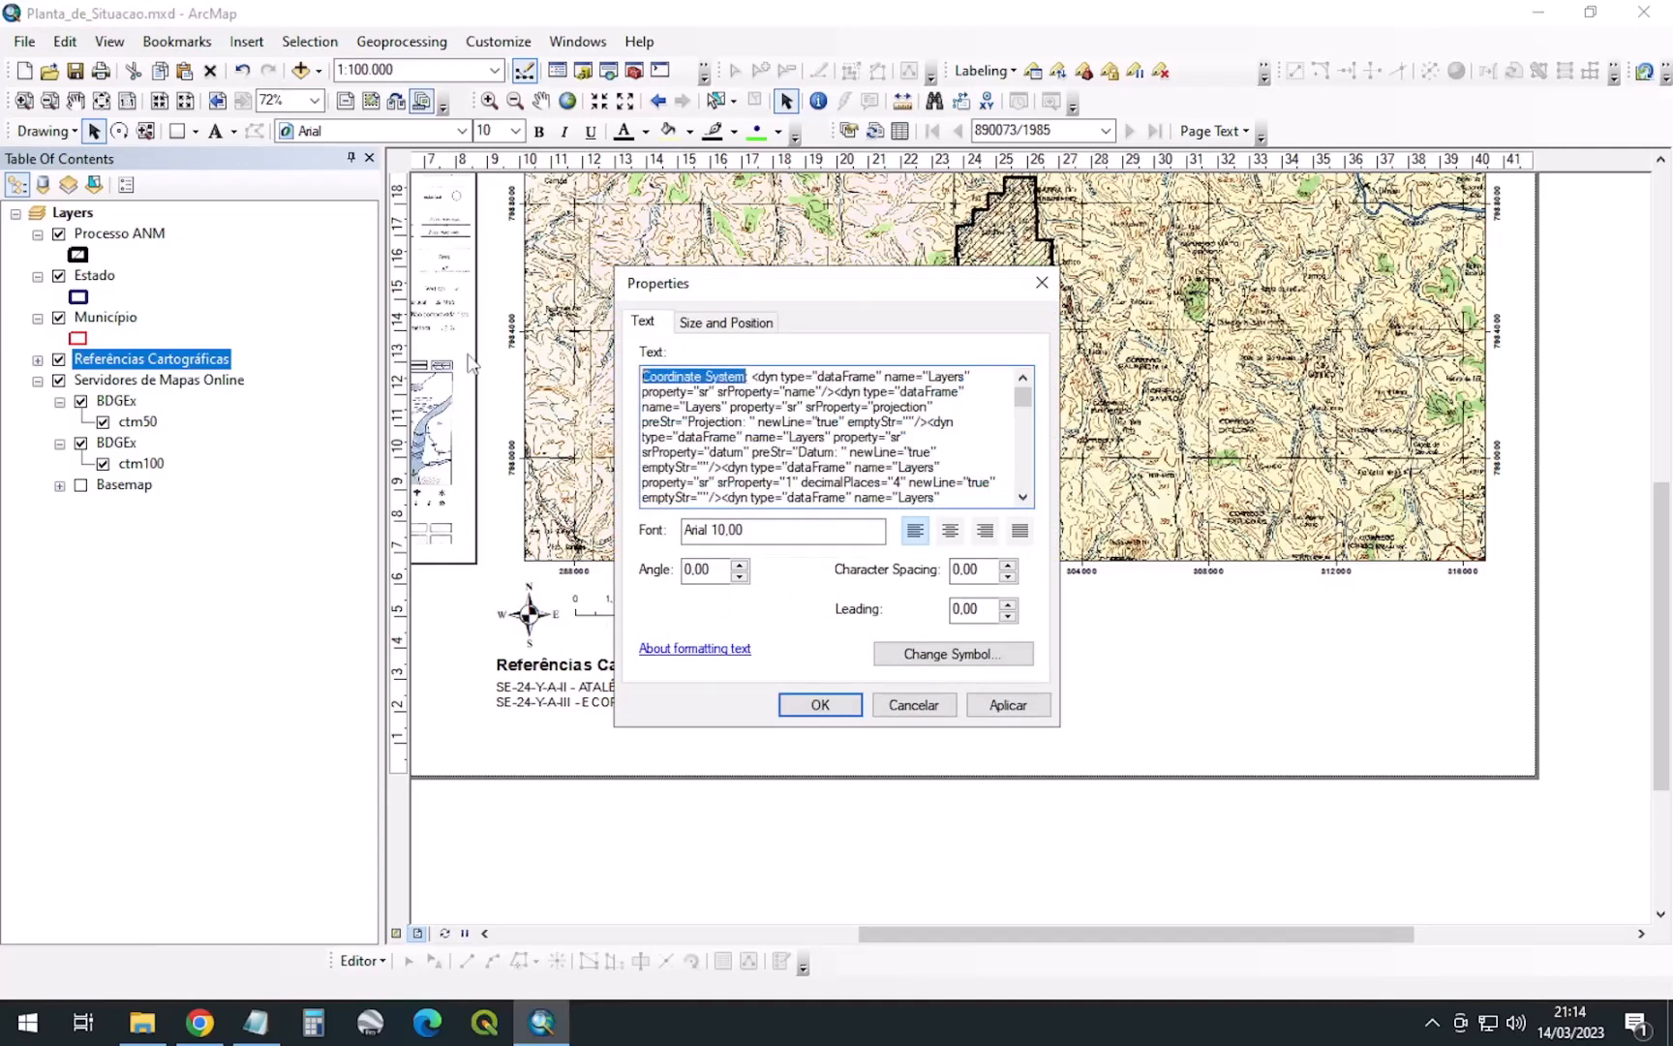
pyautogui.write('sIS')
pyautogui.press('BackSpace')
pyautogui.press('BackSpace')
pyautogui.press('BackSpace')
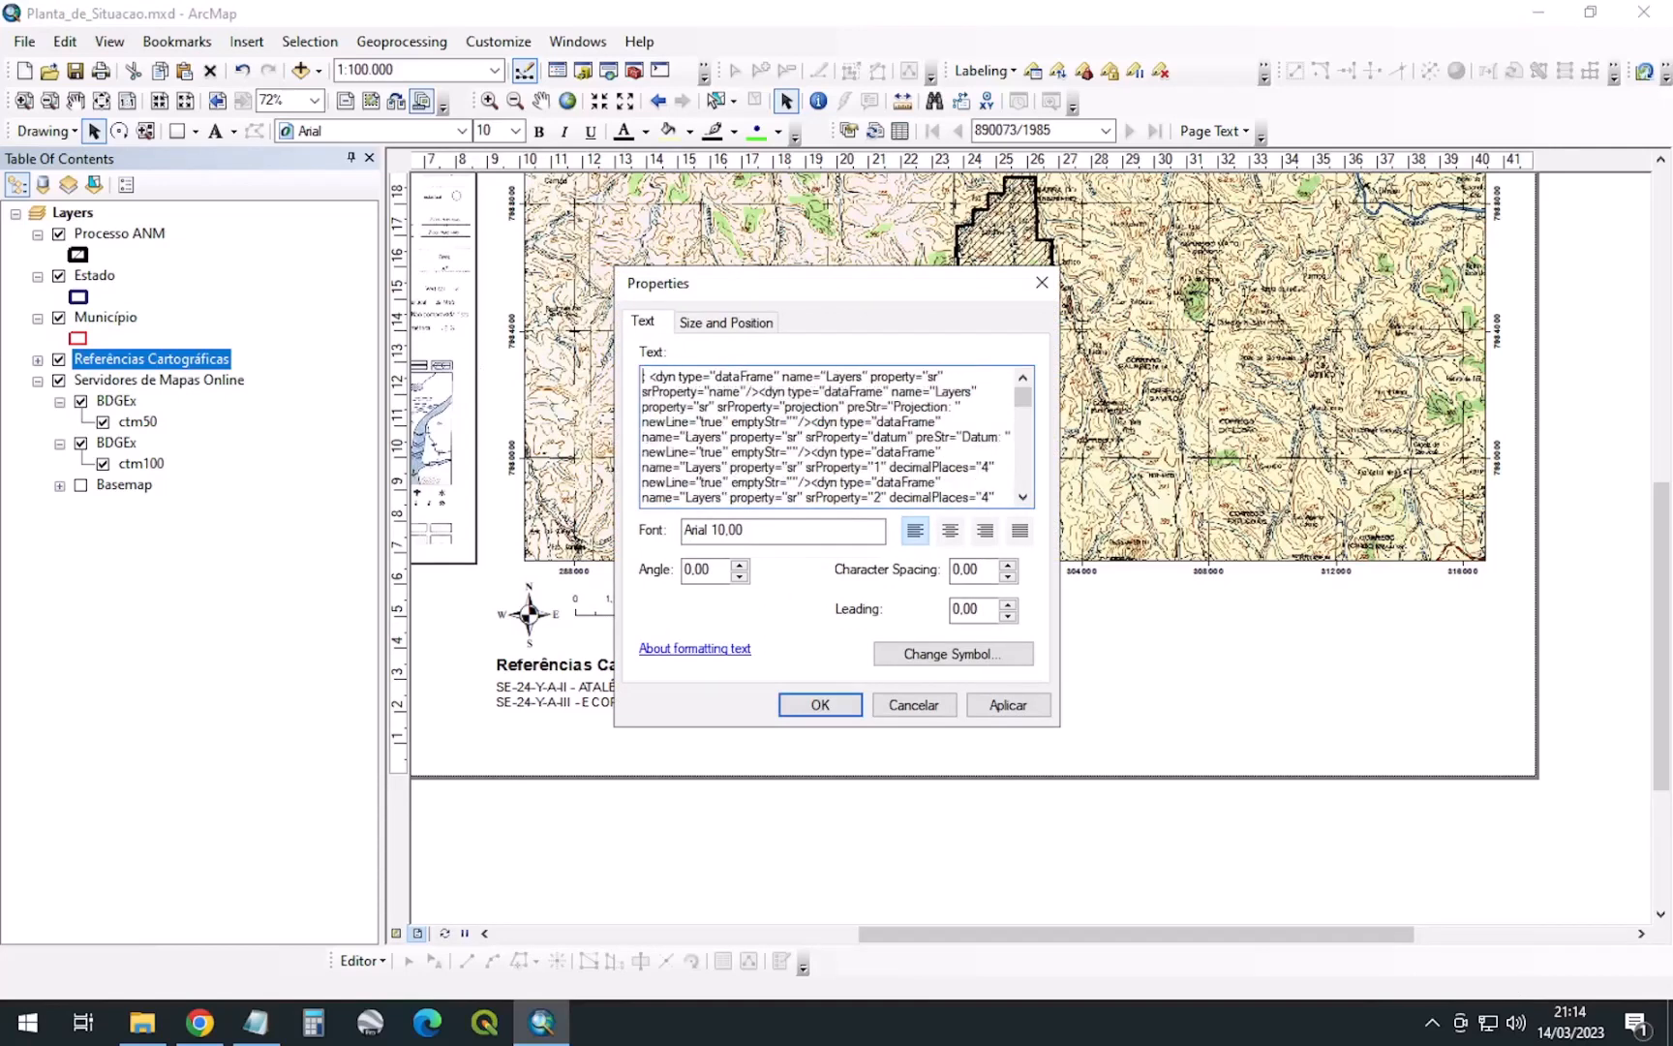
pyautogui.write('Sistemas ')
pyautogui.write('de Co')
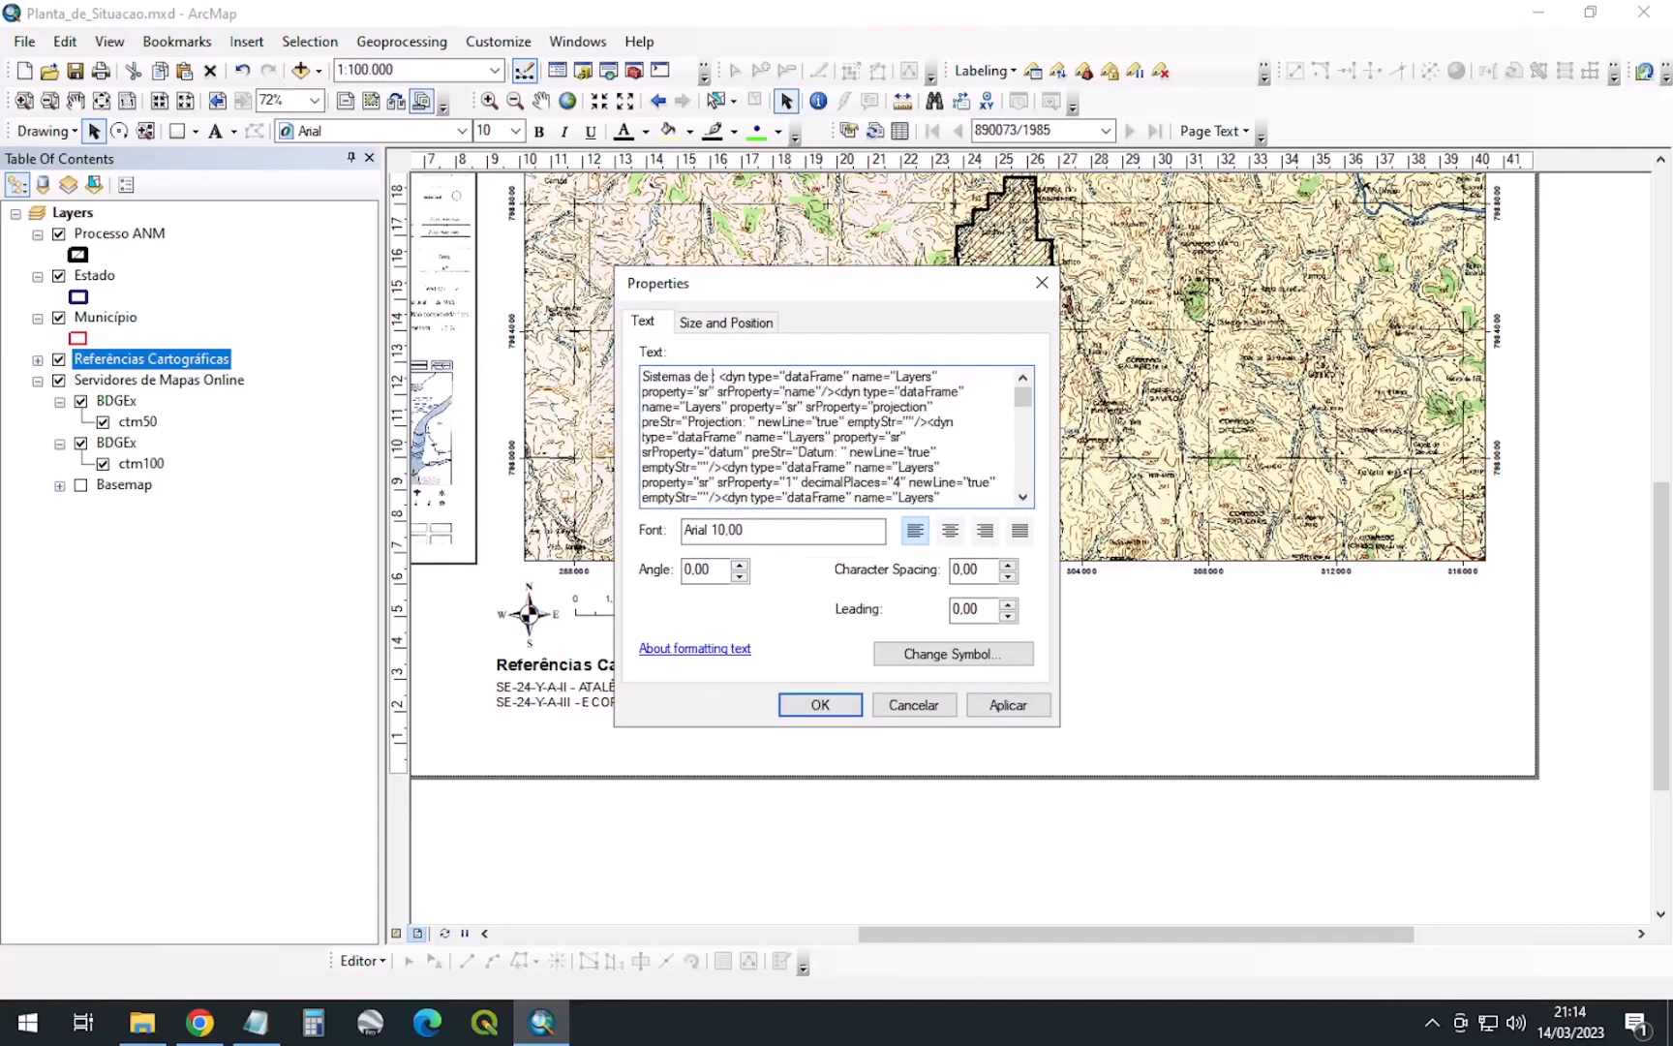
pyautogui.write('ordenadas:')
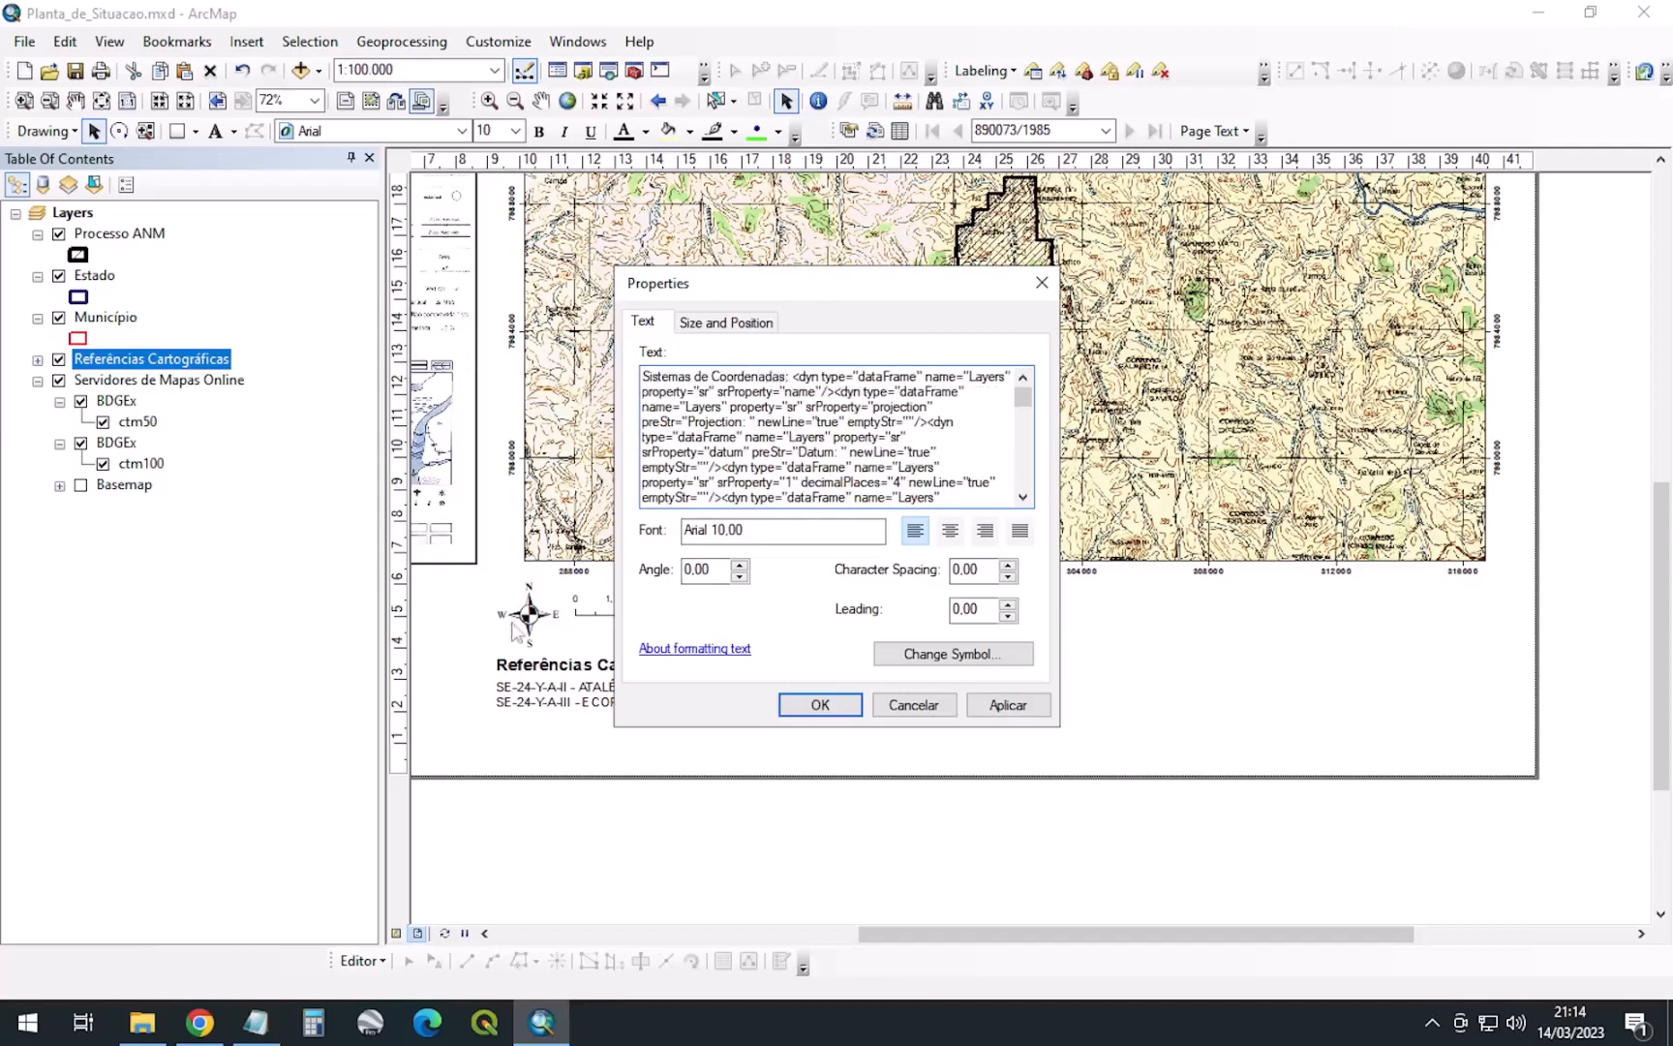
pyautogui.press('Return')
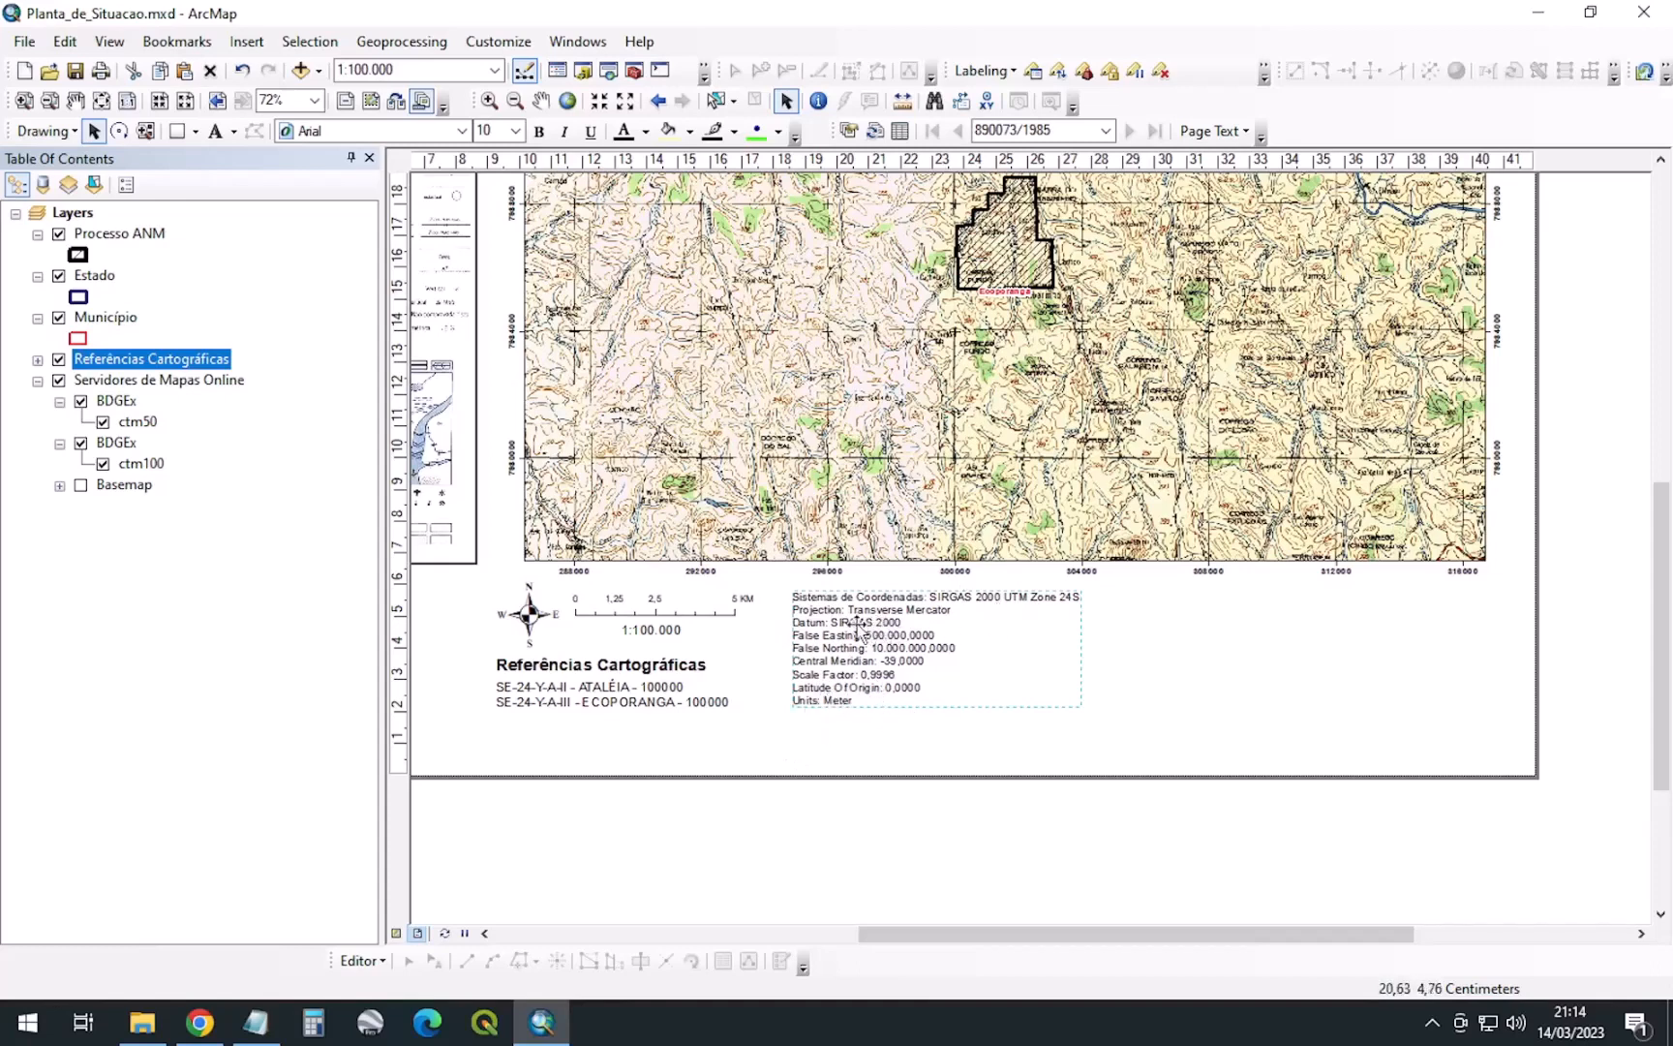
# Nudge the coordinate text block slightly left beside the scale bar
pyautogui.moveTo(854, 627); pyautogui.dragTo(837, 626)
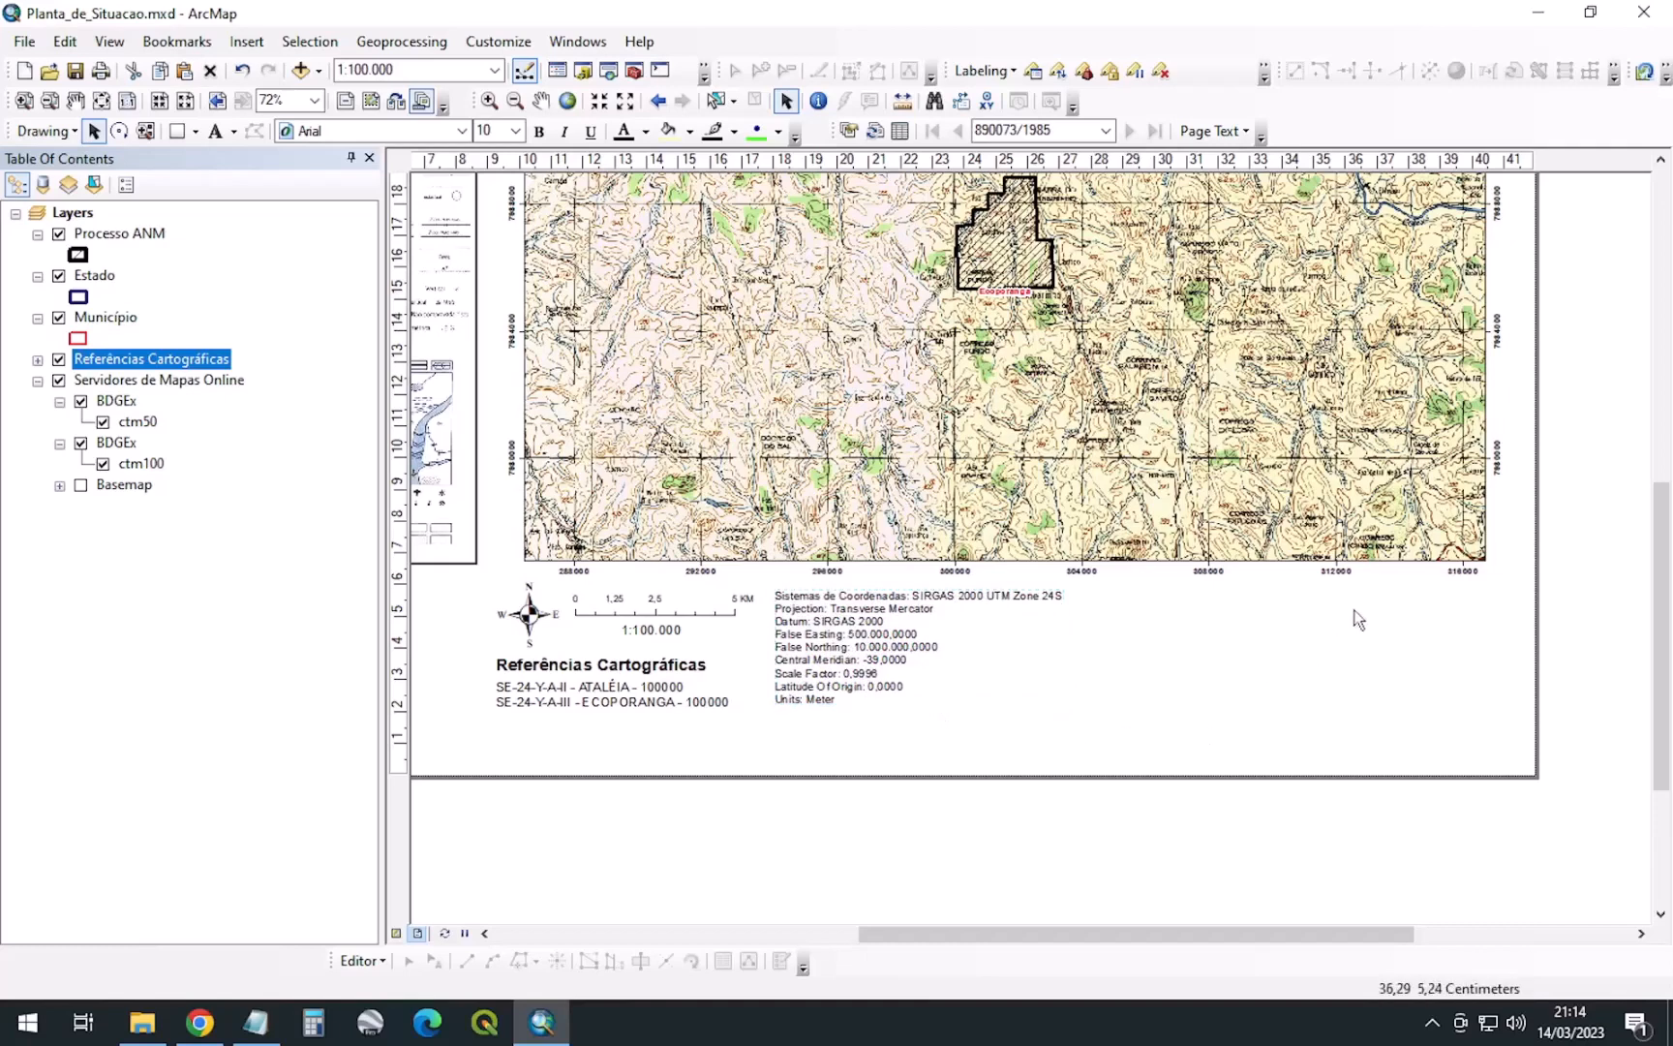
pyautogui.scroll(-1, 1143, 710)
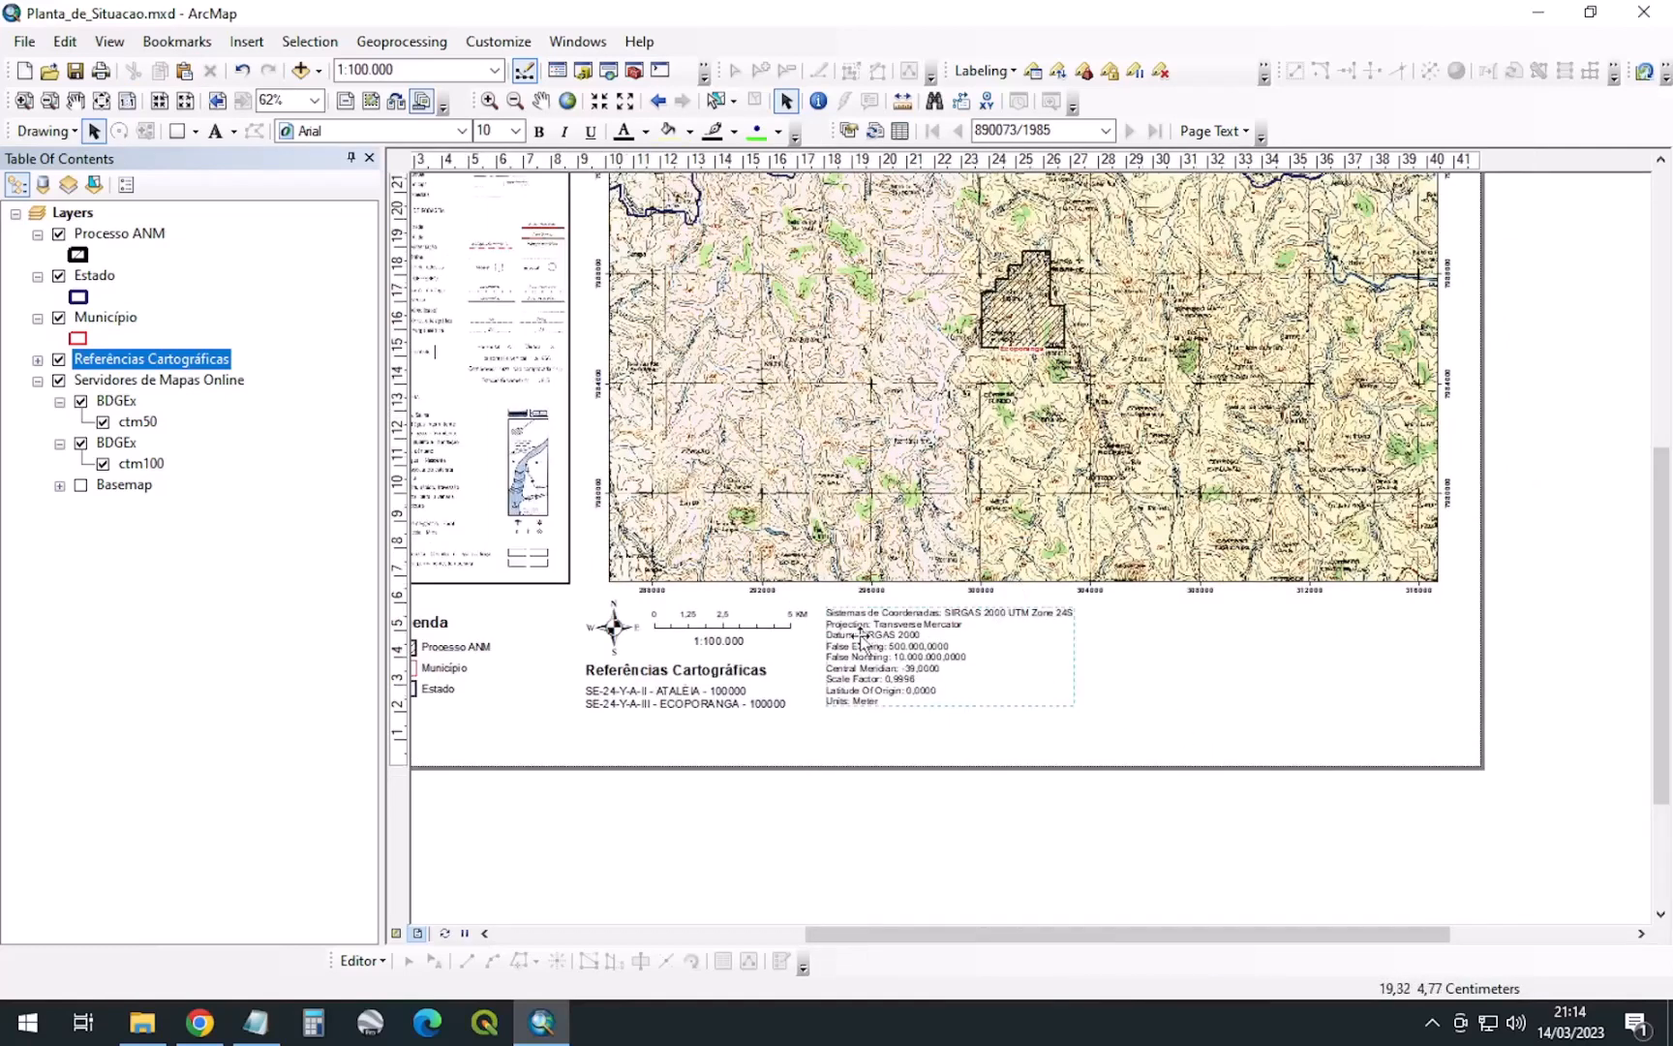
pyautogui.moveTo(860, 636); pyautogui.dragTo(862, 640)
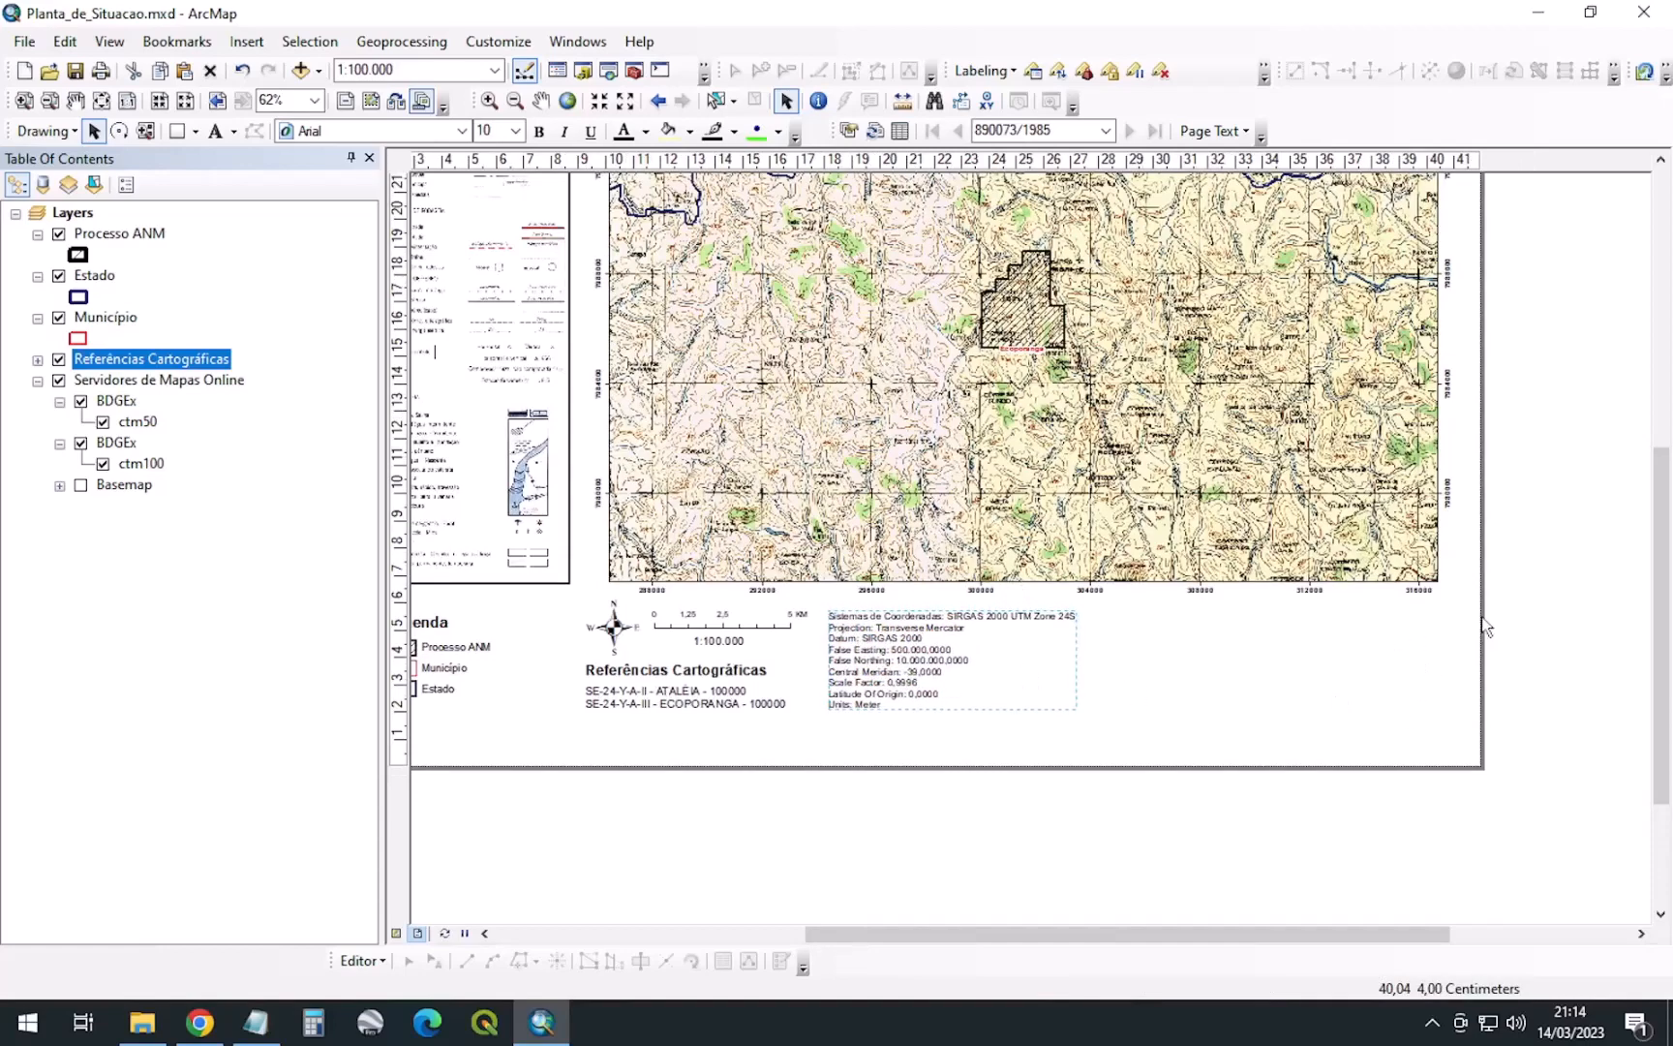
pyautogui.scroll(2, 1562, 678)
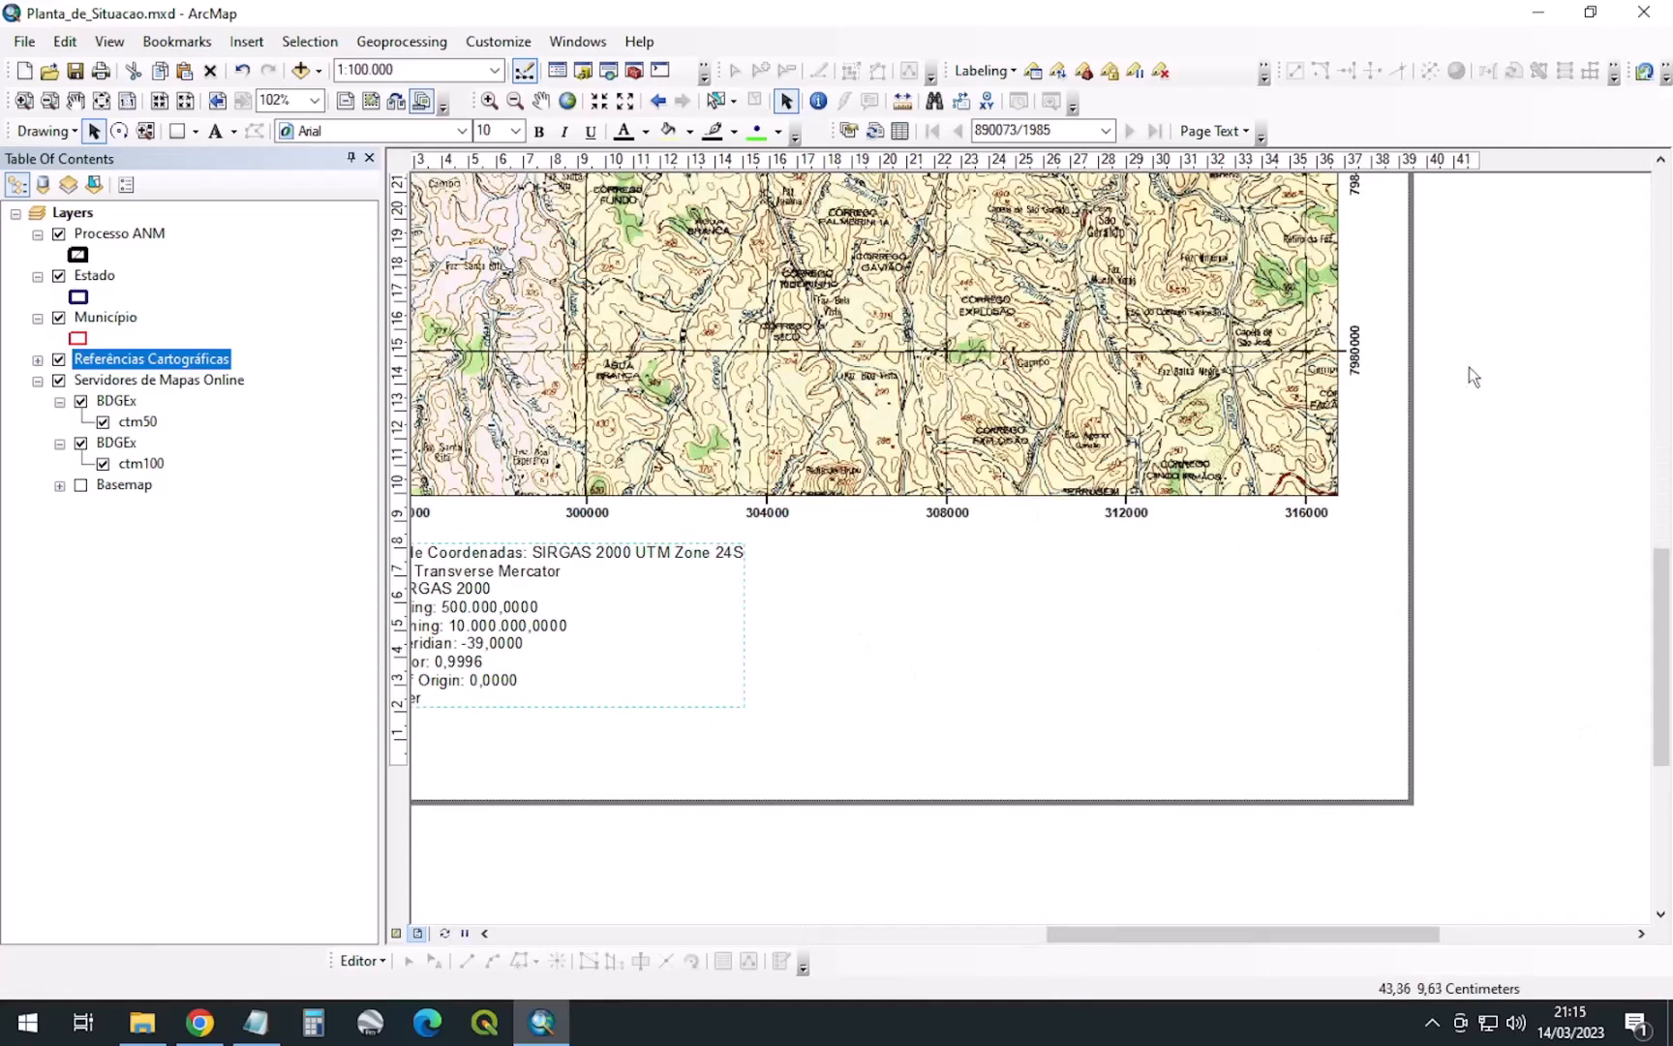
pyautogui.rightClick(1442, 293)
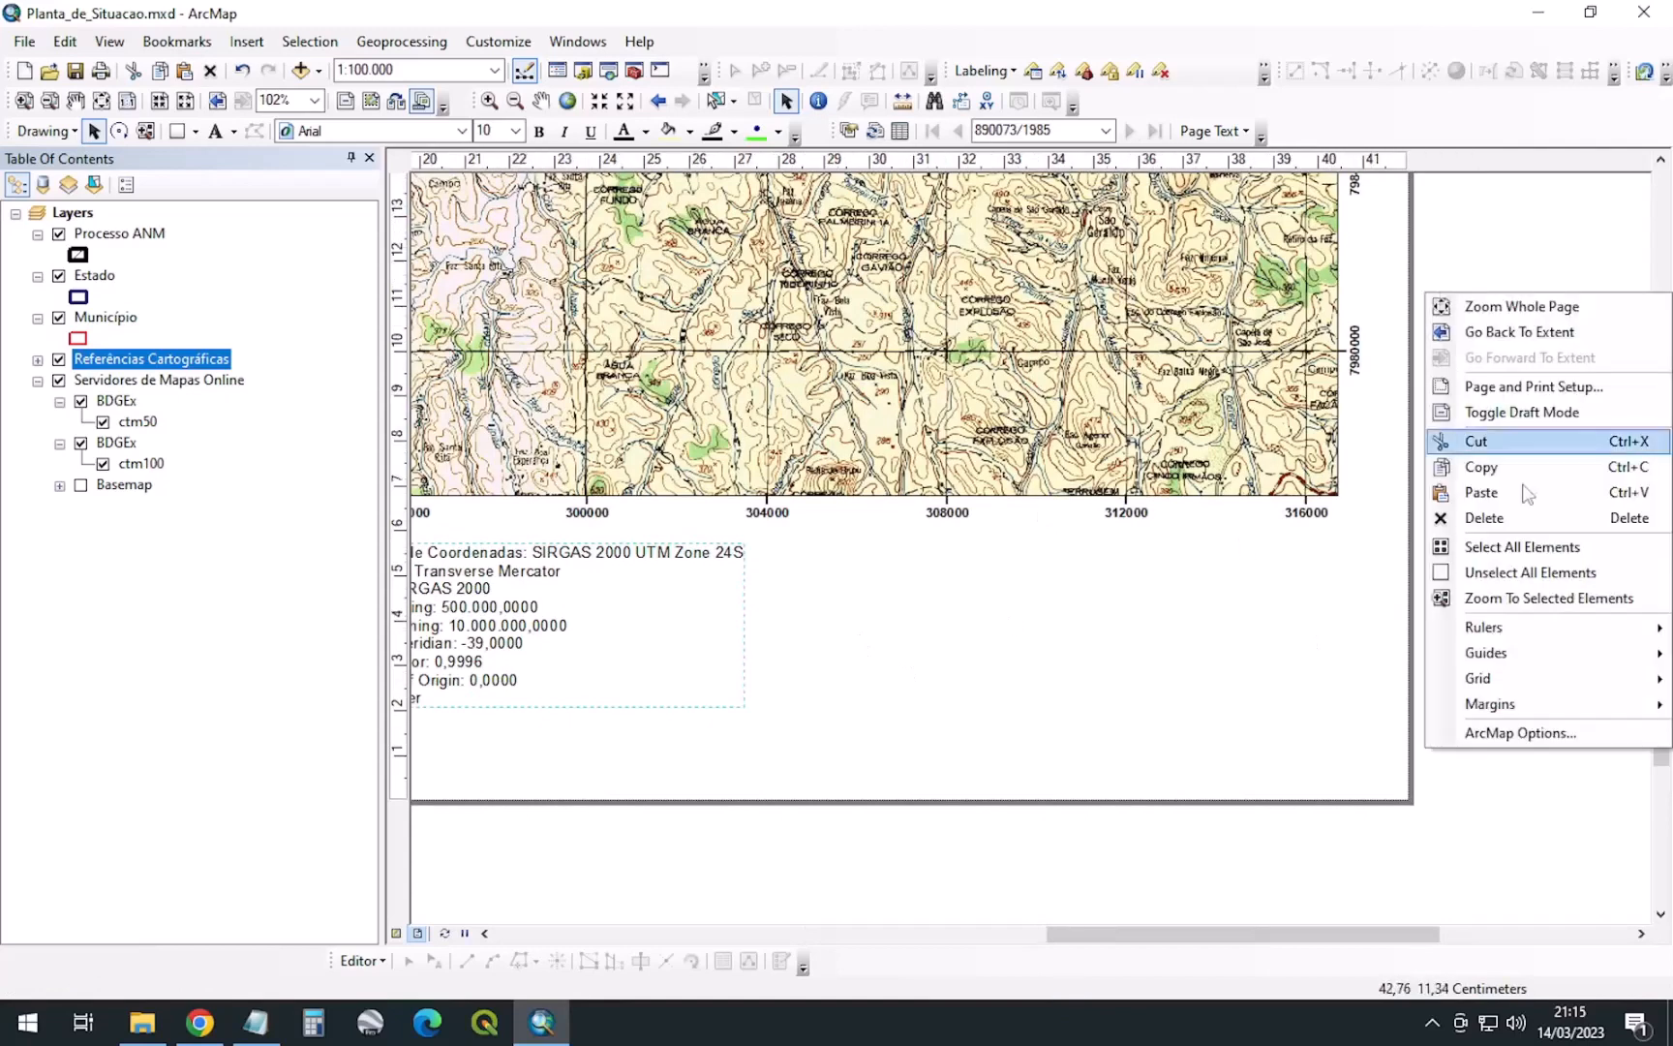
pyautogui.click(1525, 386)
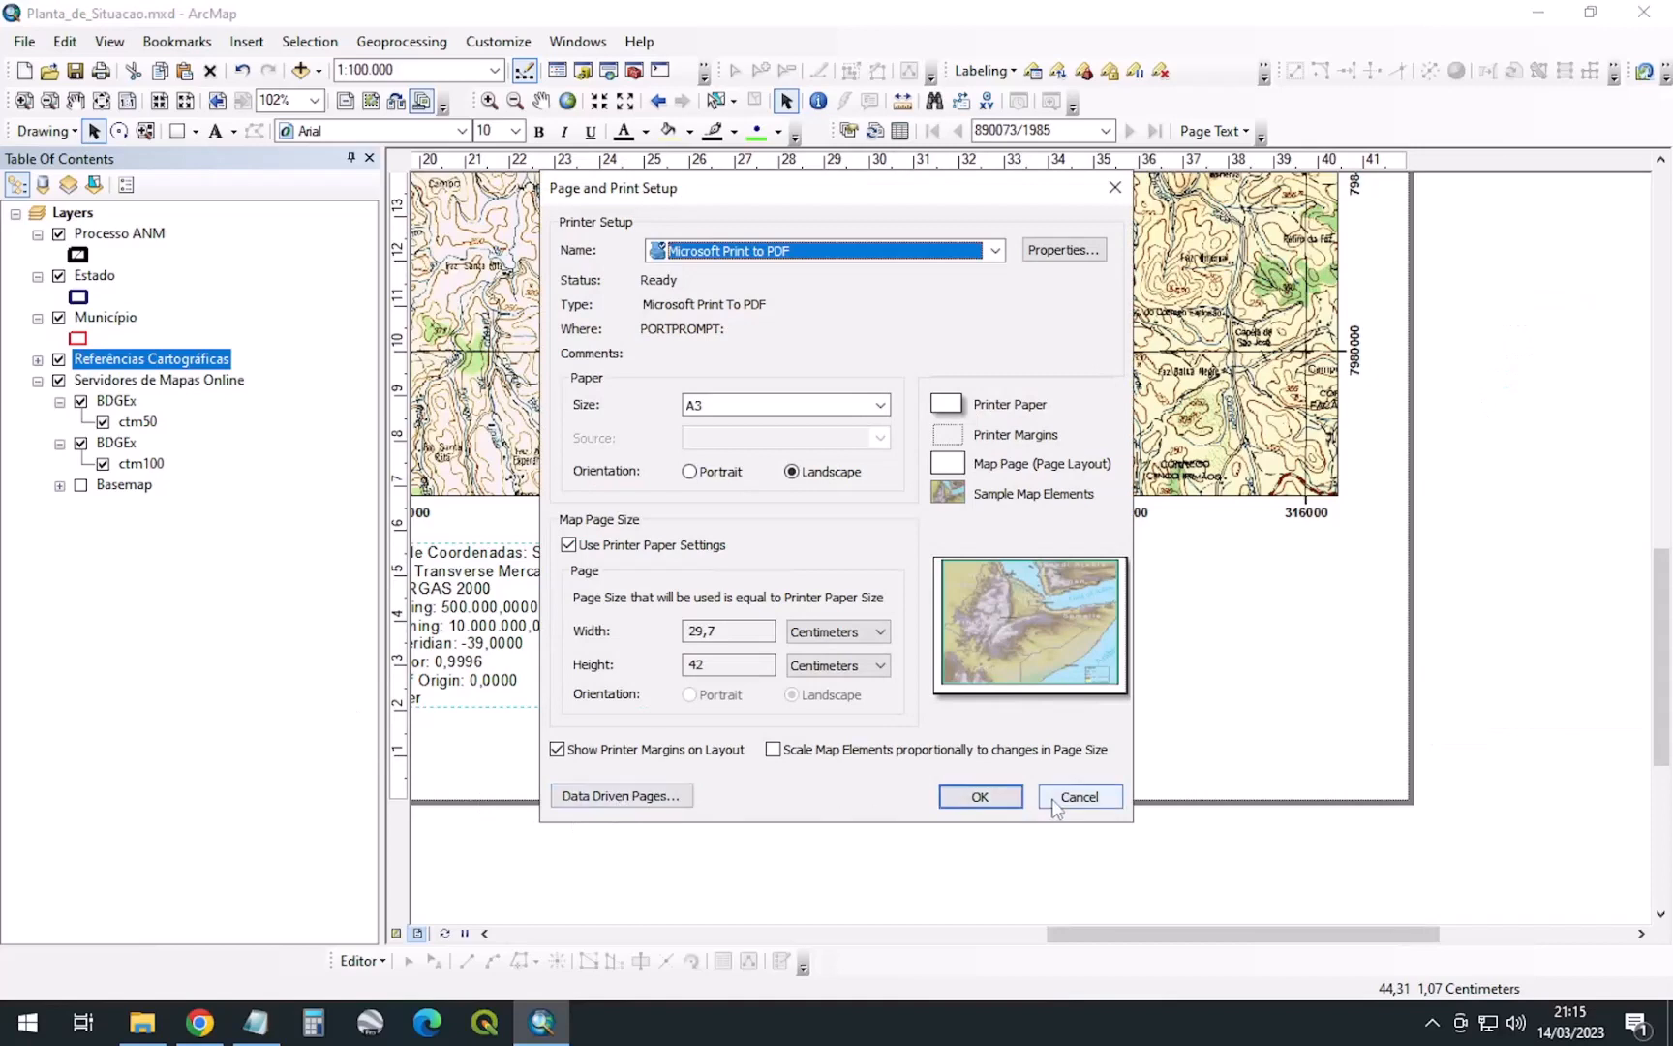
pyautogui.click(1076, 796)
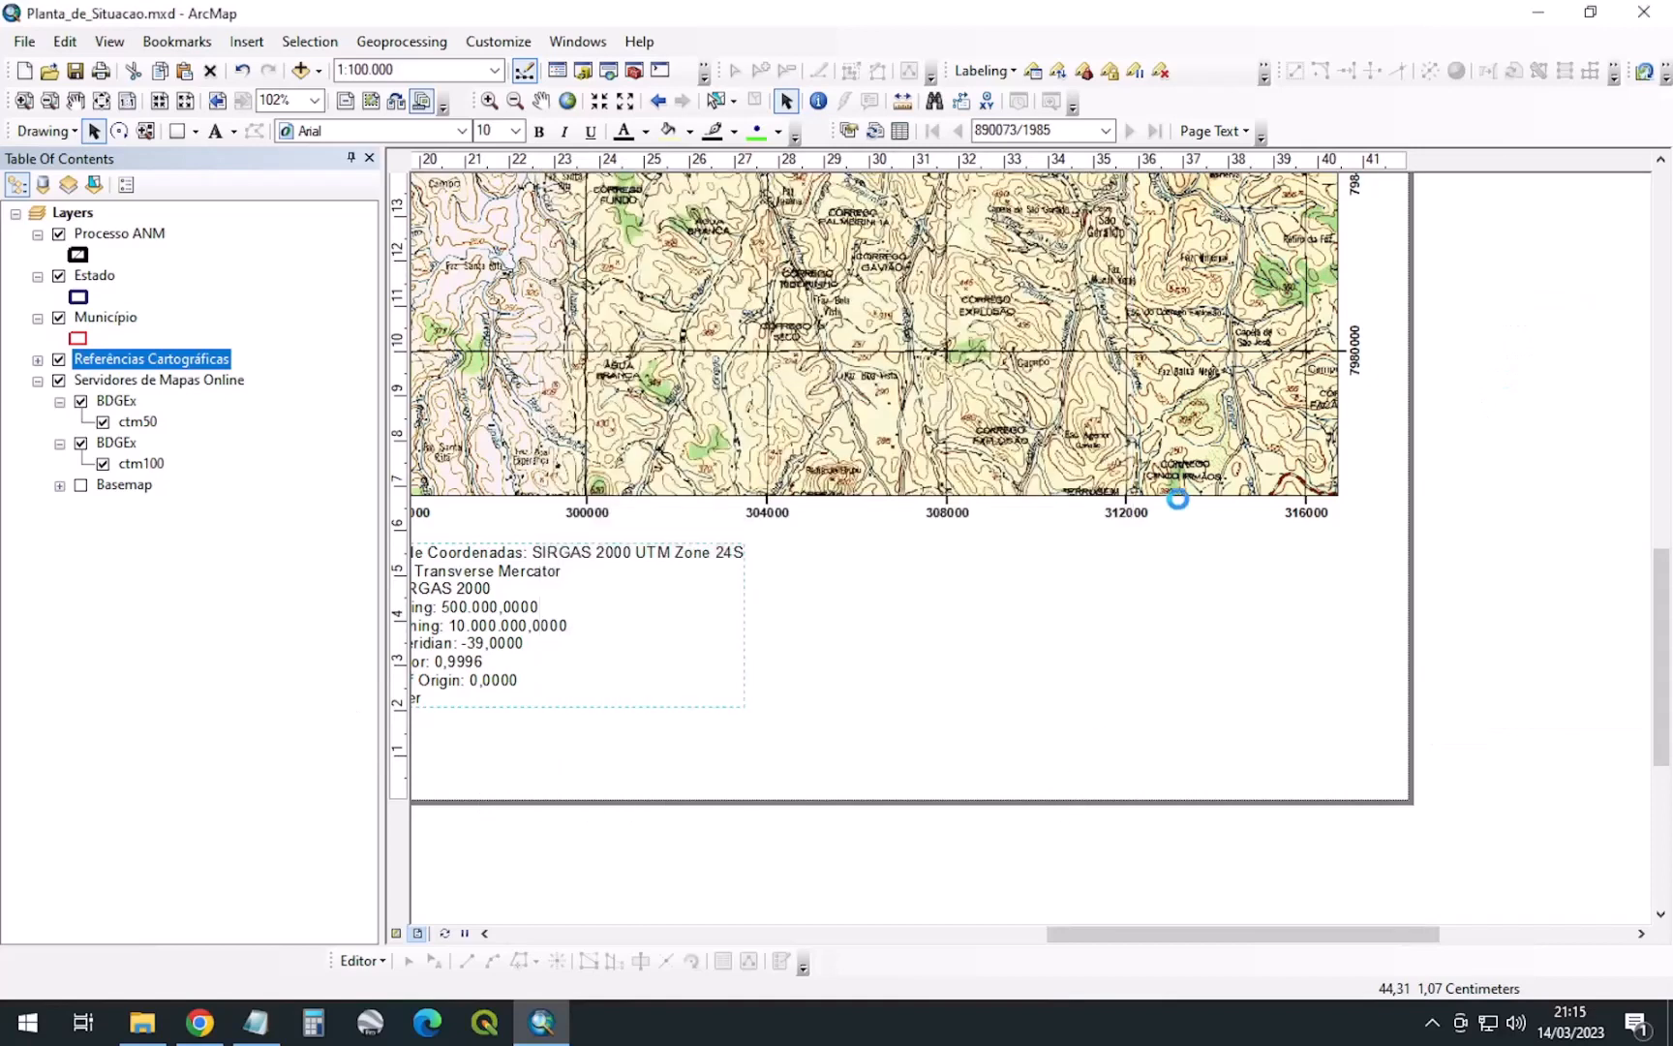
pyautogui.click(1219, 130)
pyautogui.click(1228, 132)
pyautogui.click(1227, 132)
pyautogui.click(253, 43)
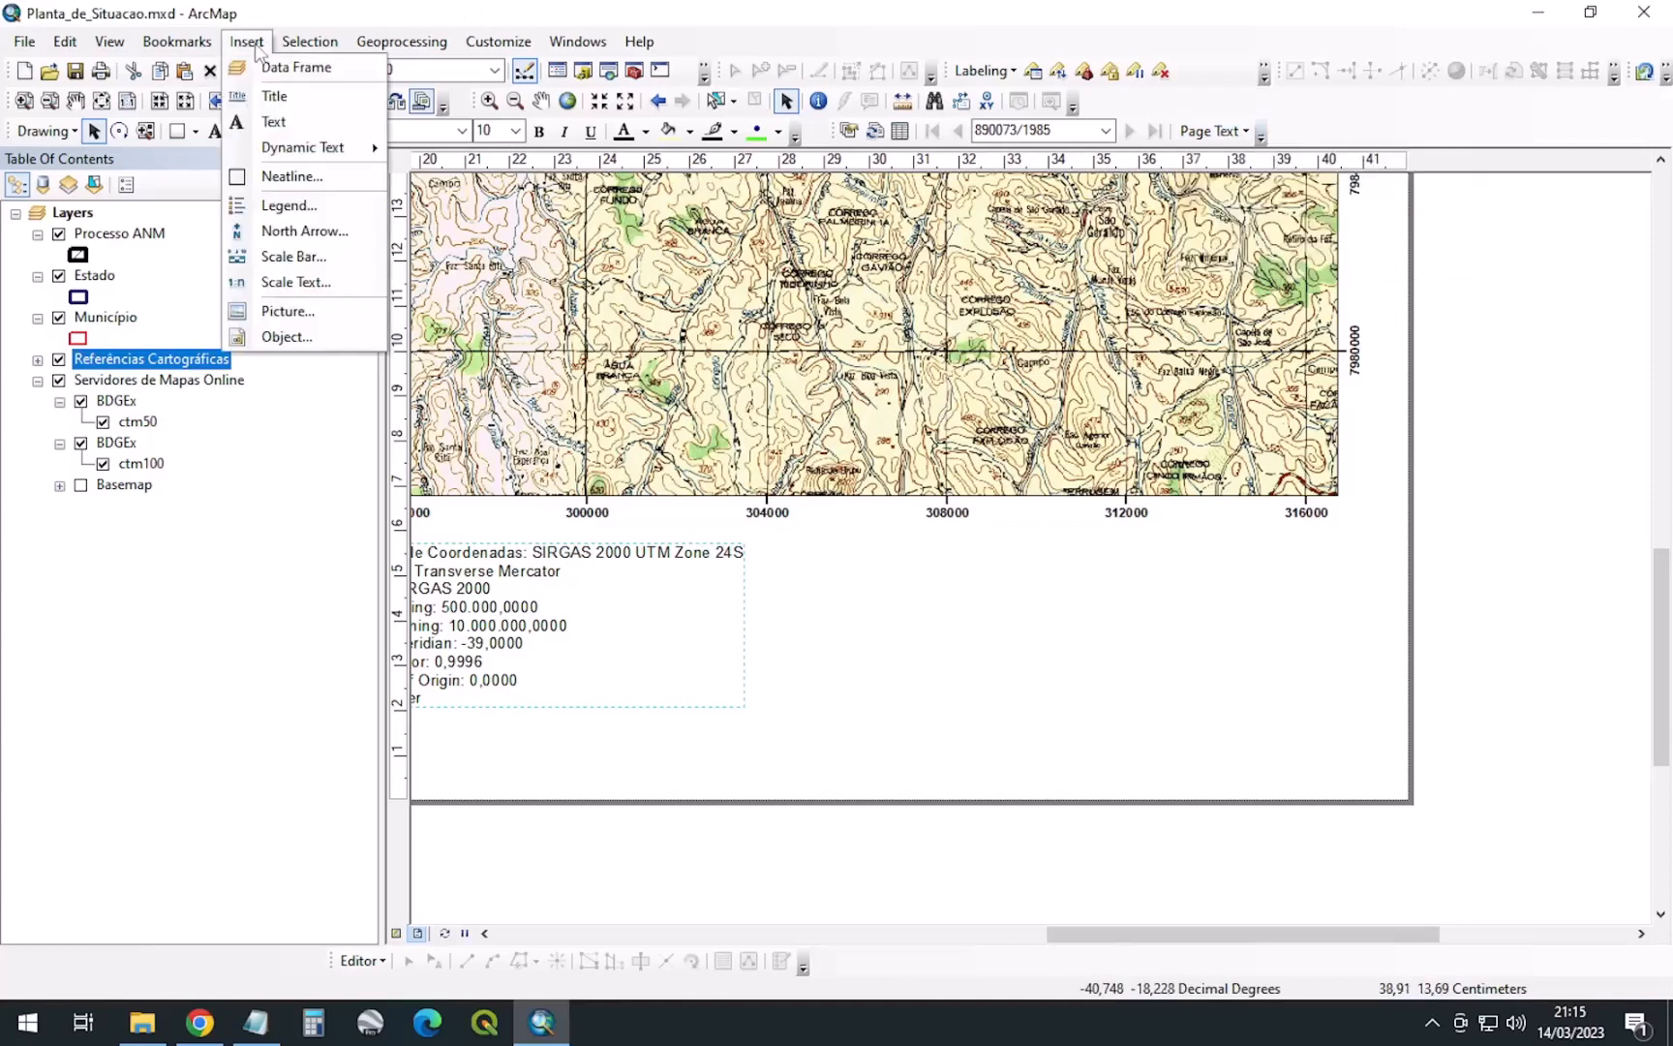
pyautogui.moveTo(295, 147)
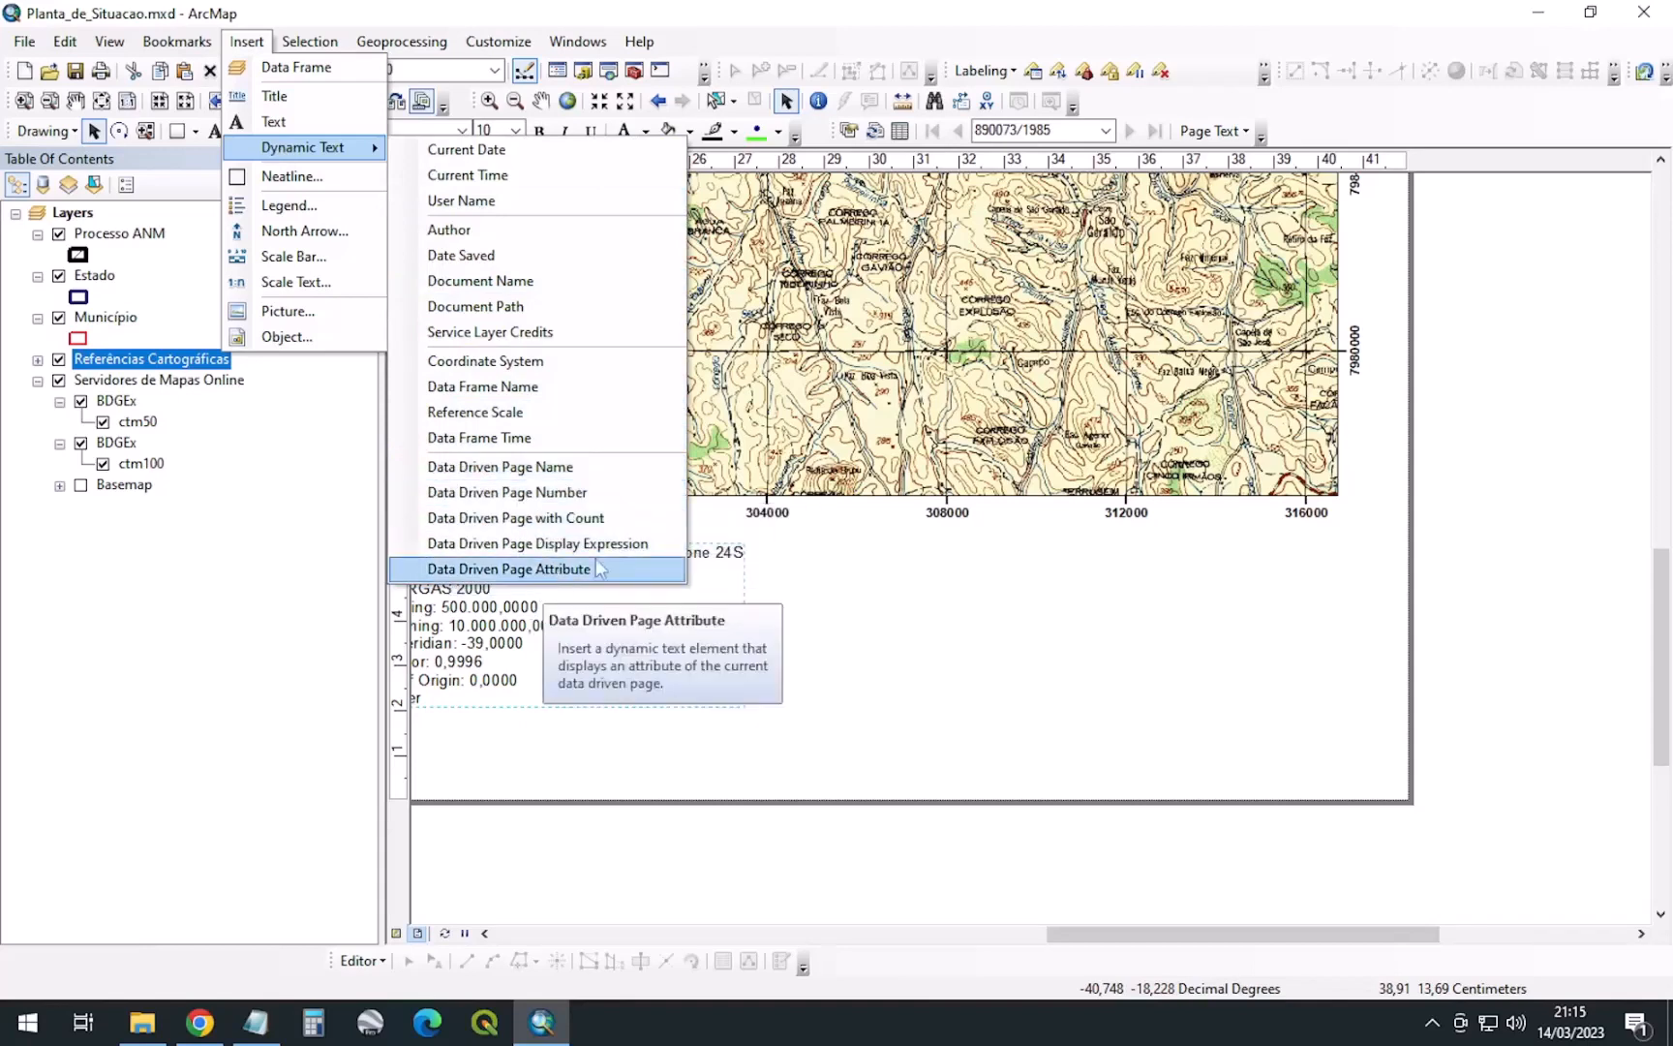
pyautogui.click(1656, 549)
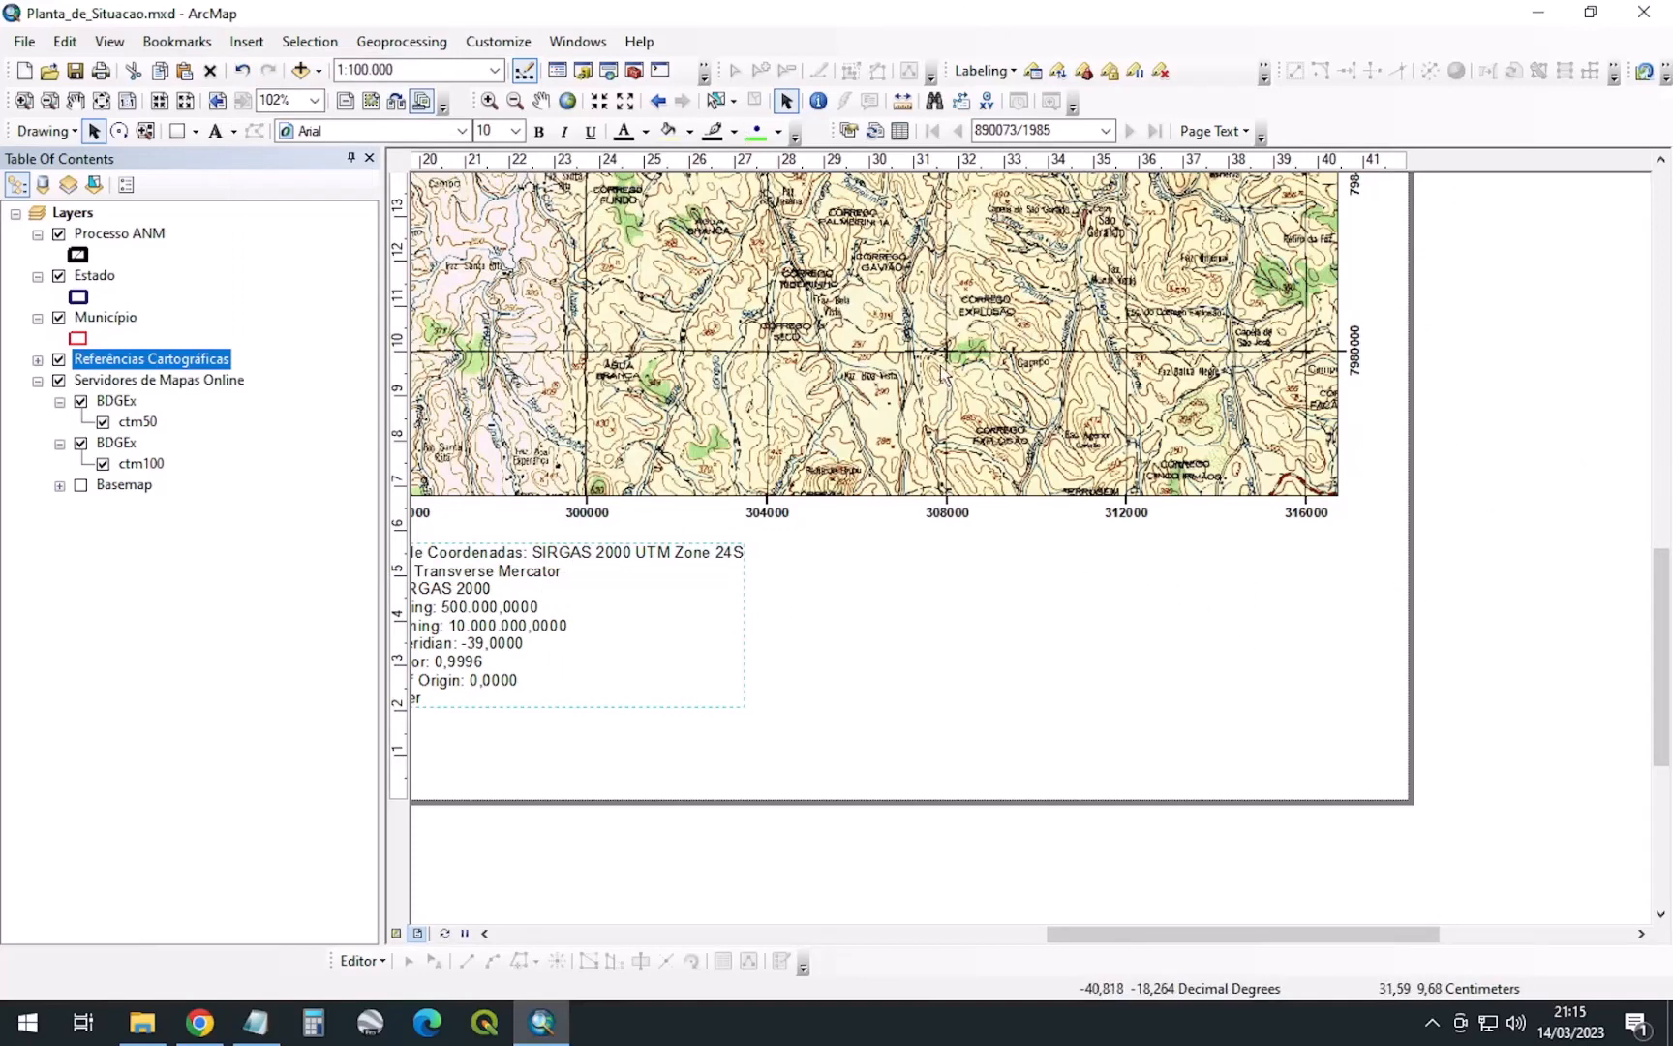
# Add a PROCESSO data driven page attribute text (890073/1985) below the map's right end
pyautogui.scroll(1, 751, 290)
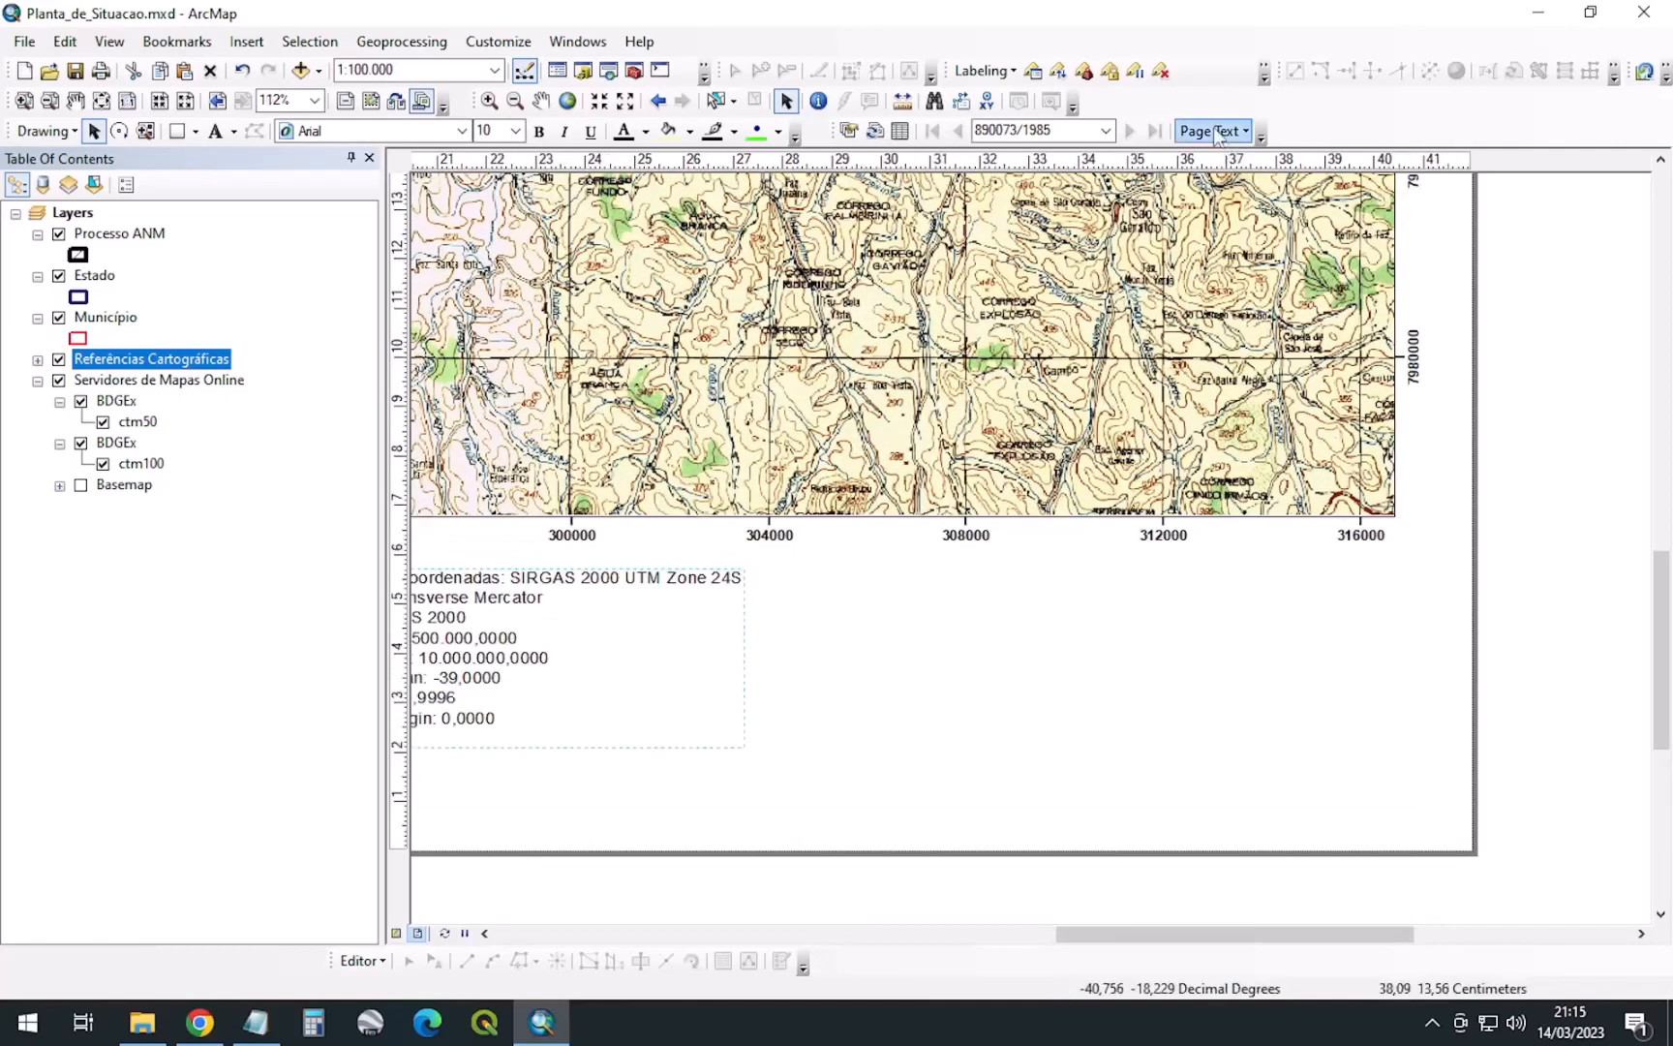
pyautogui.click(1217, 133)
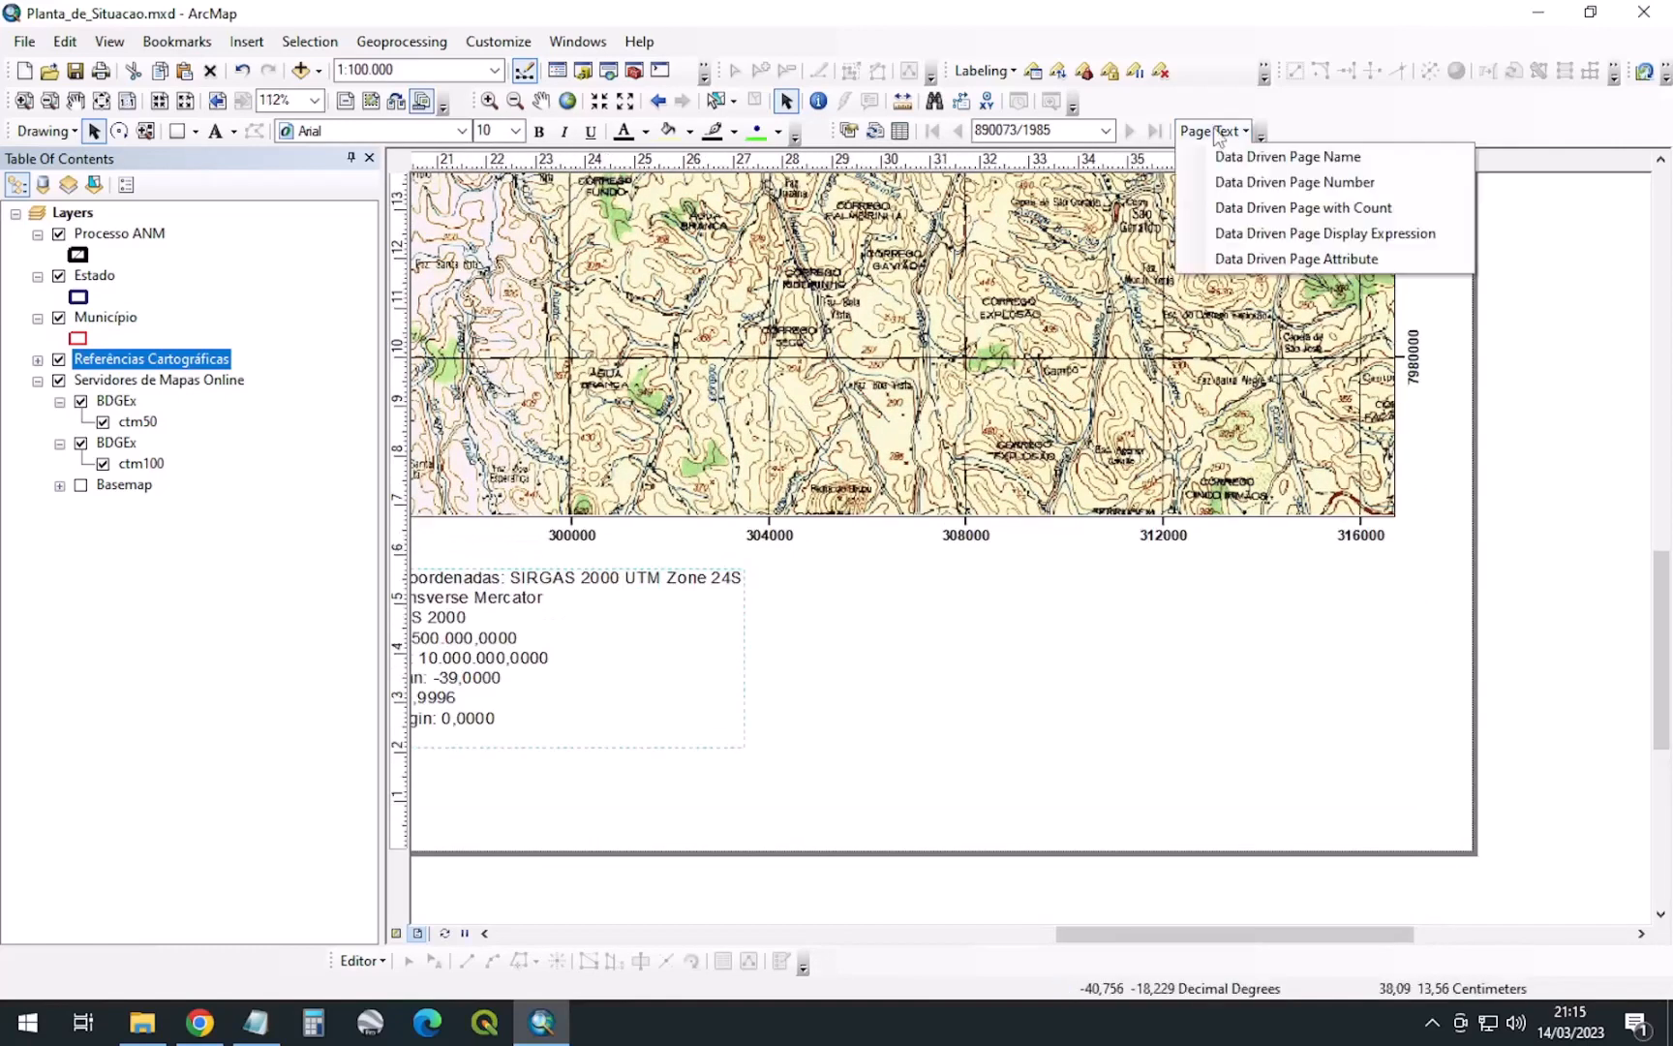
pyautogui.click(1336, 260)
pyautogui.click(907, 505)
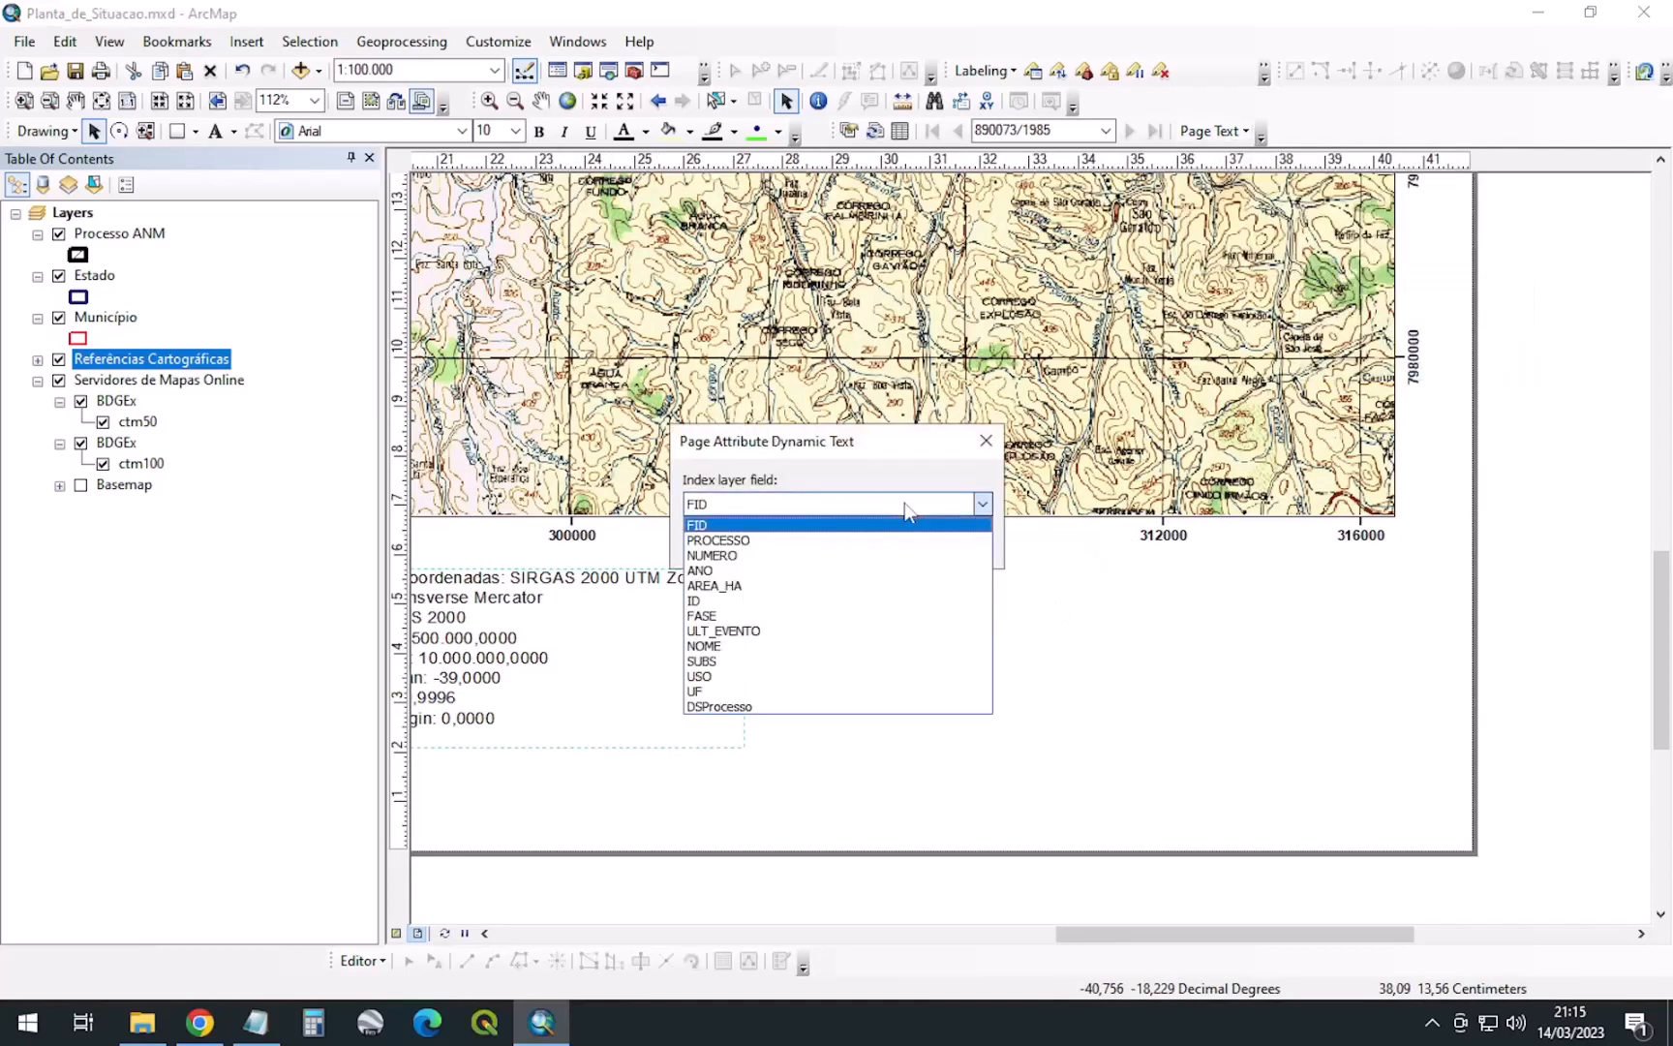
pyautogui.click(774, 540)
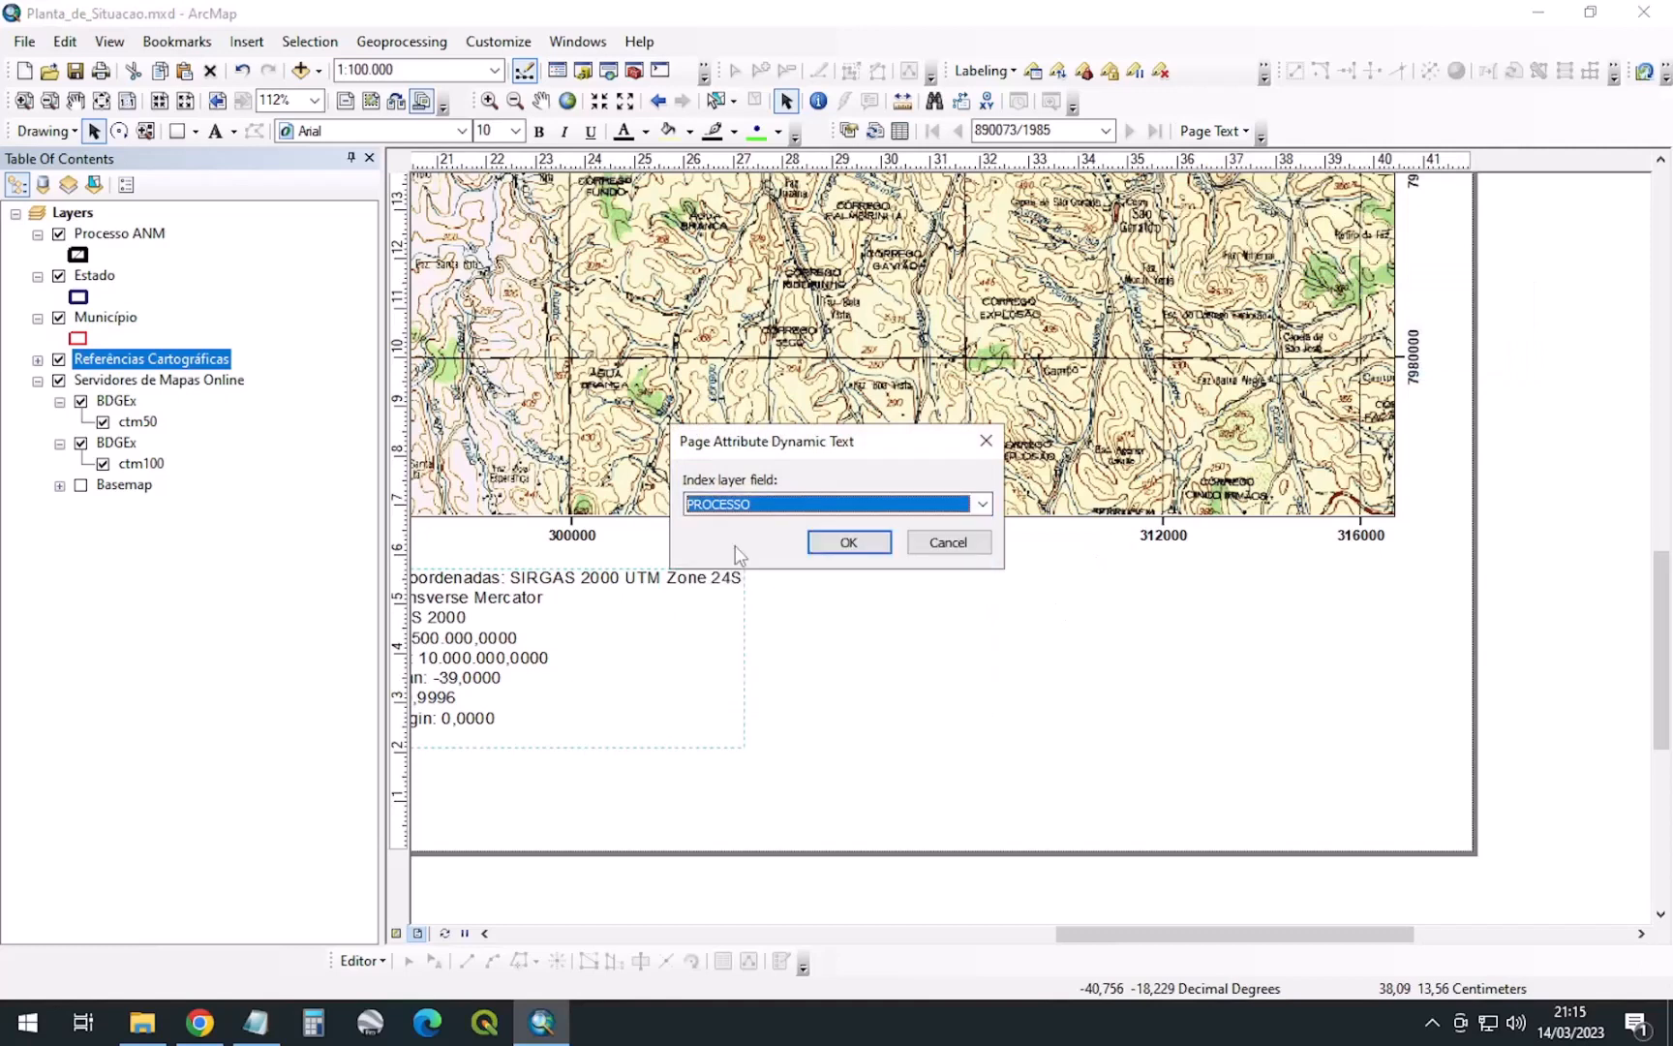
pyautogui.click(872, 551)
pyautogui.scroll(2, 1501, 819)
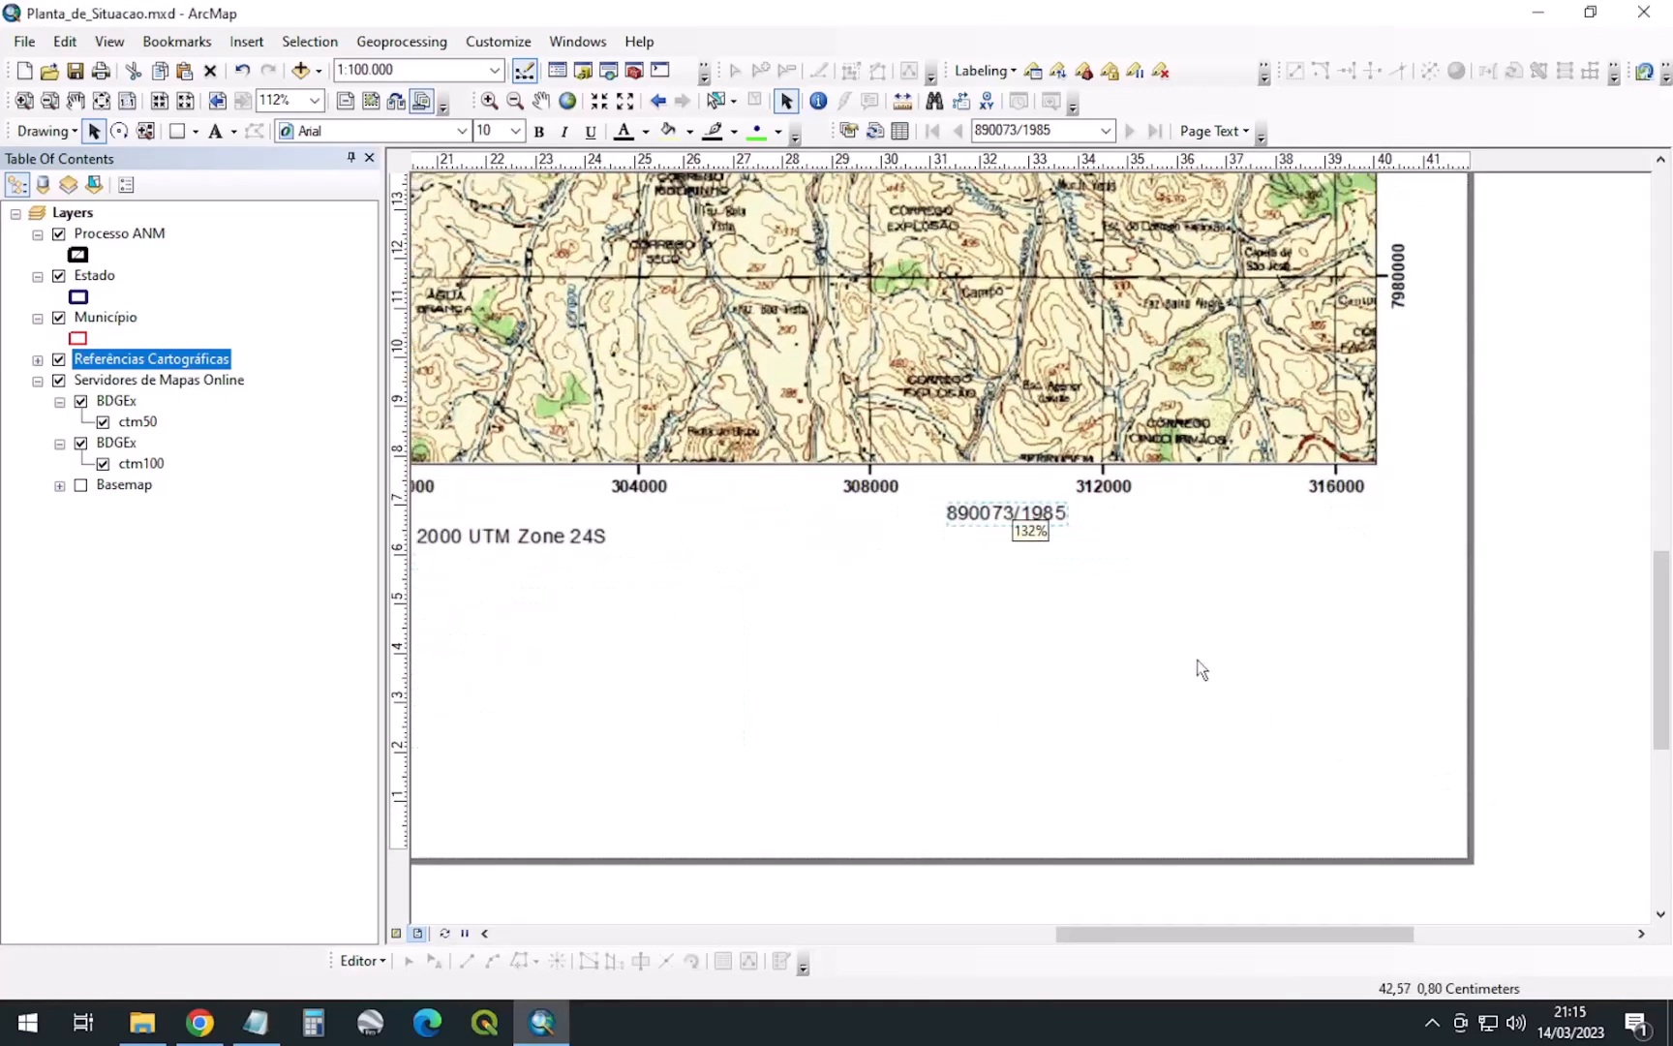
pyautogui.moveTo(1025, 517); pyautogui.dragTo(1317, 555)
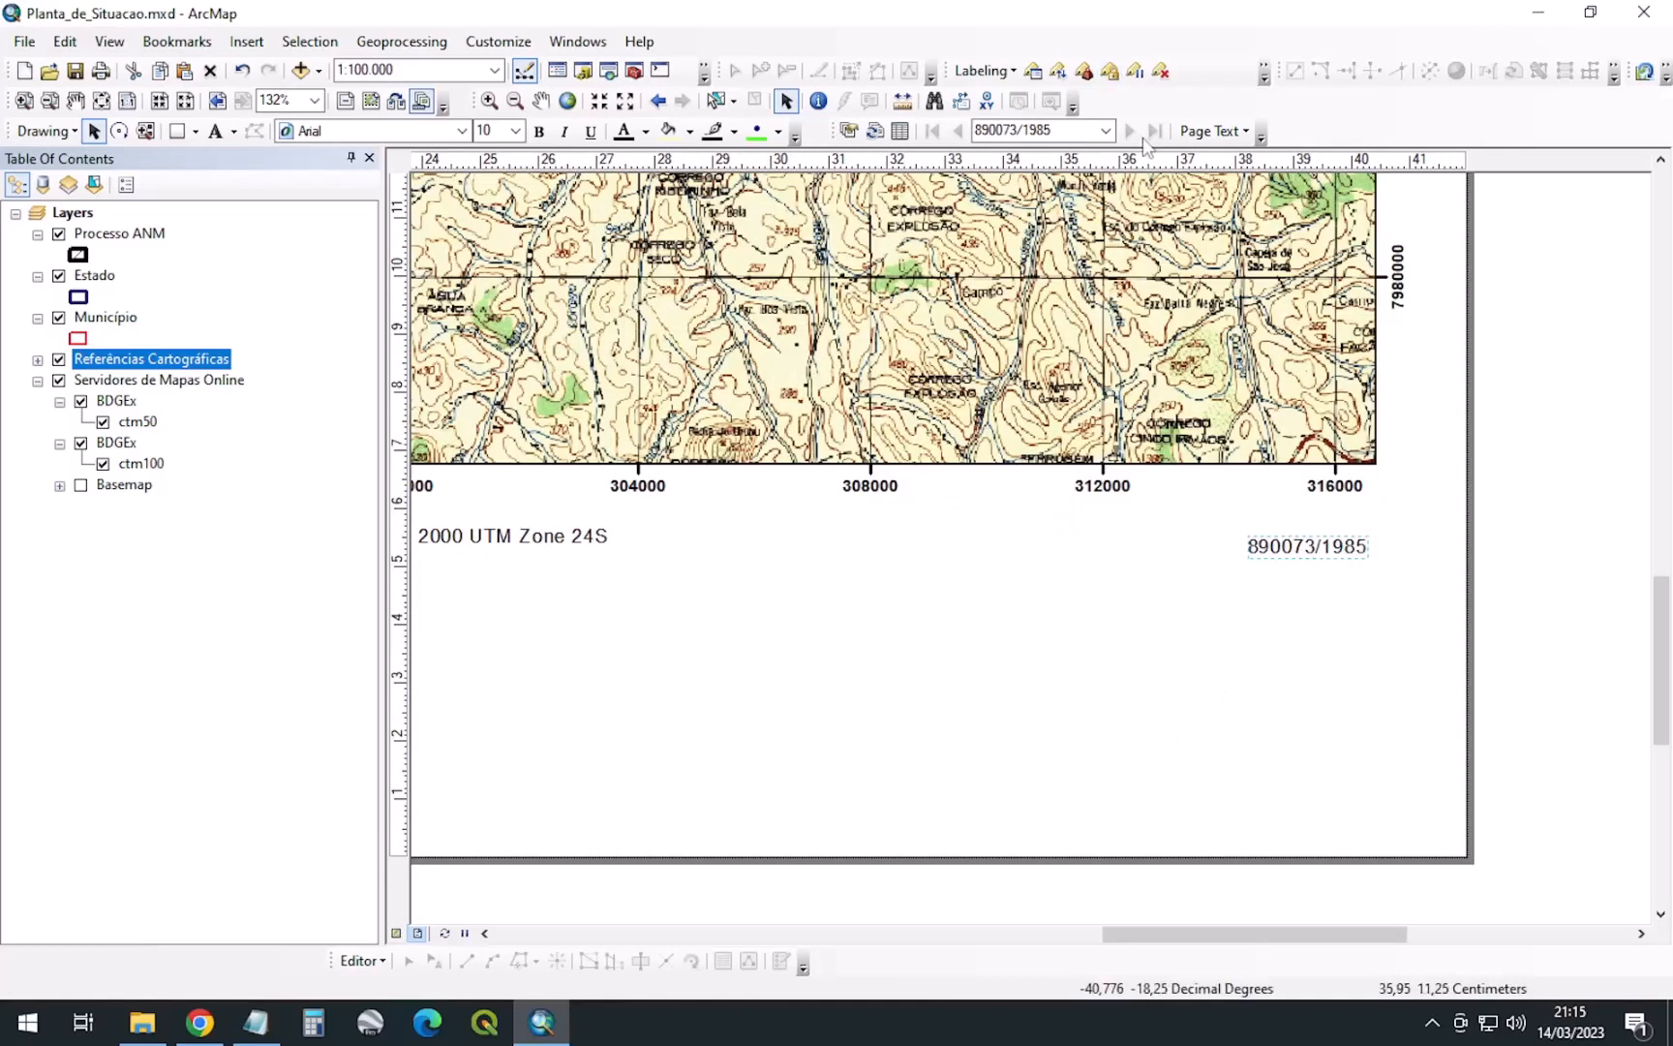
# Add a NOME attribute text showing Nome Inventado beneath 890073/1985
pyautogui.click(1210, 132)
pyautogui.click(1249, 260)
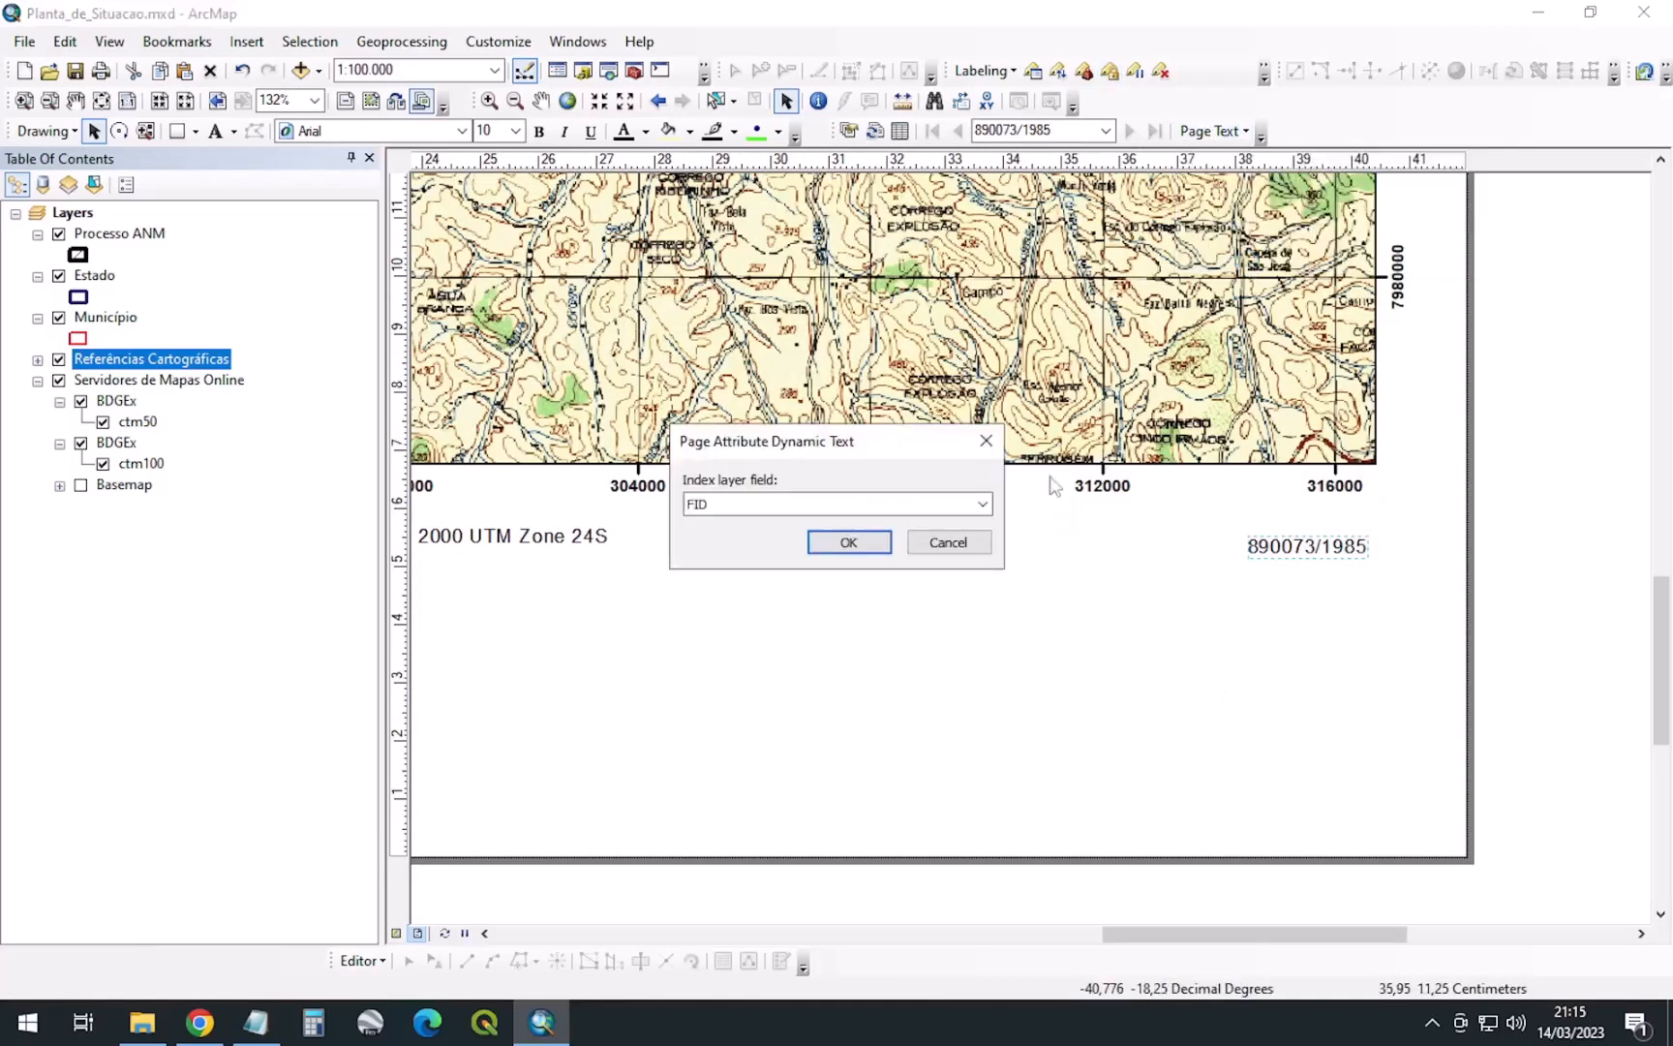
pyautogui.click(983, 506)
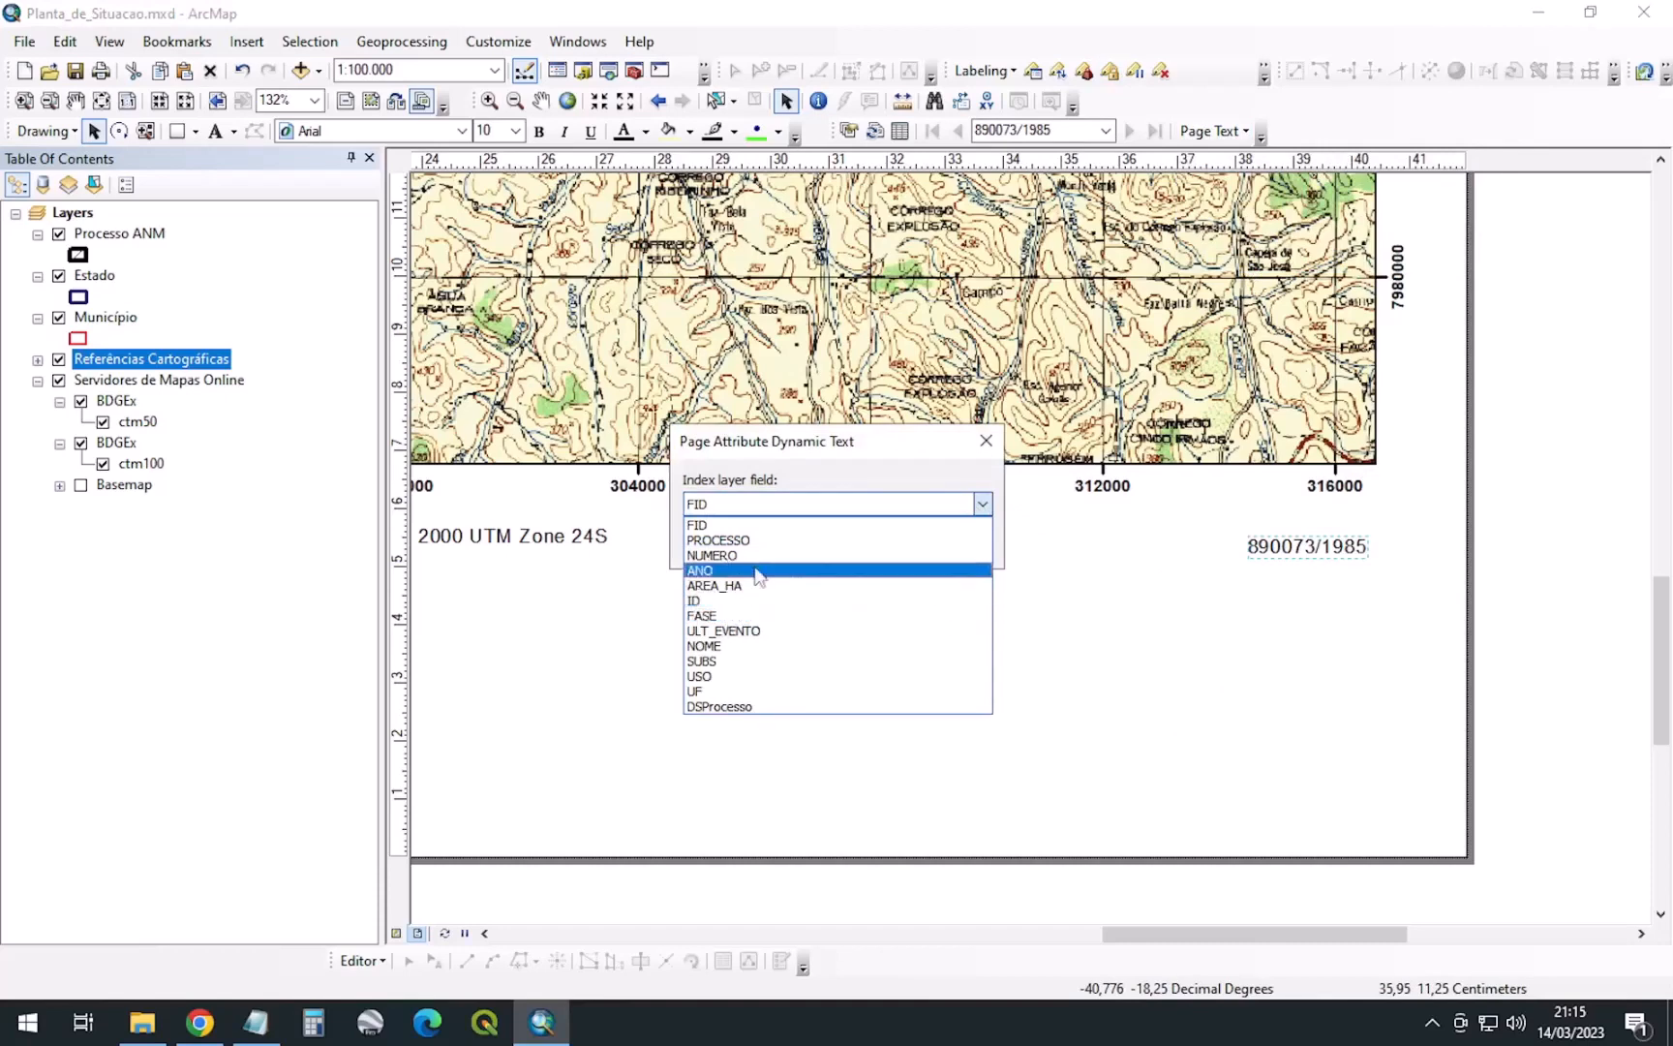
pyautogui.click(718, 646)
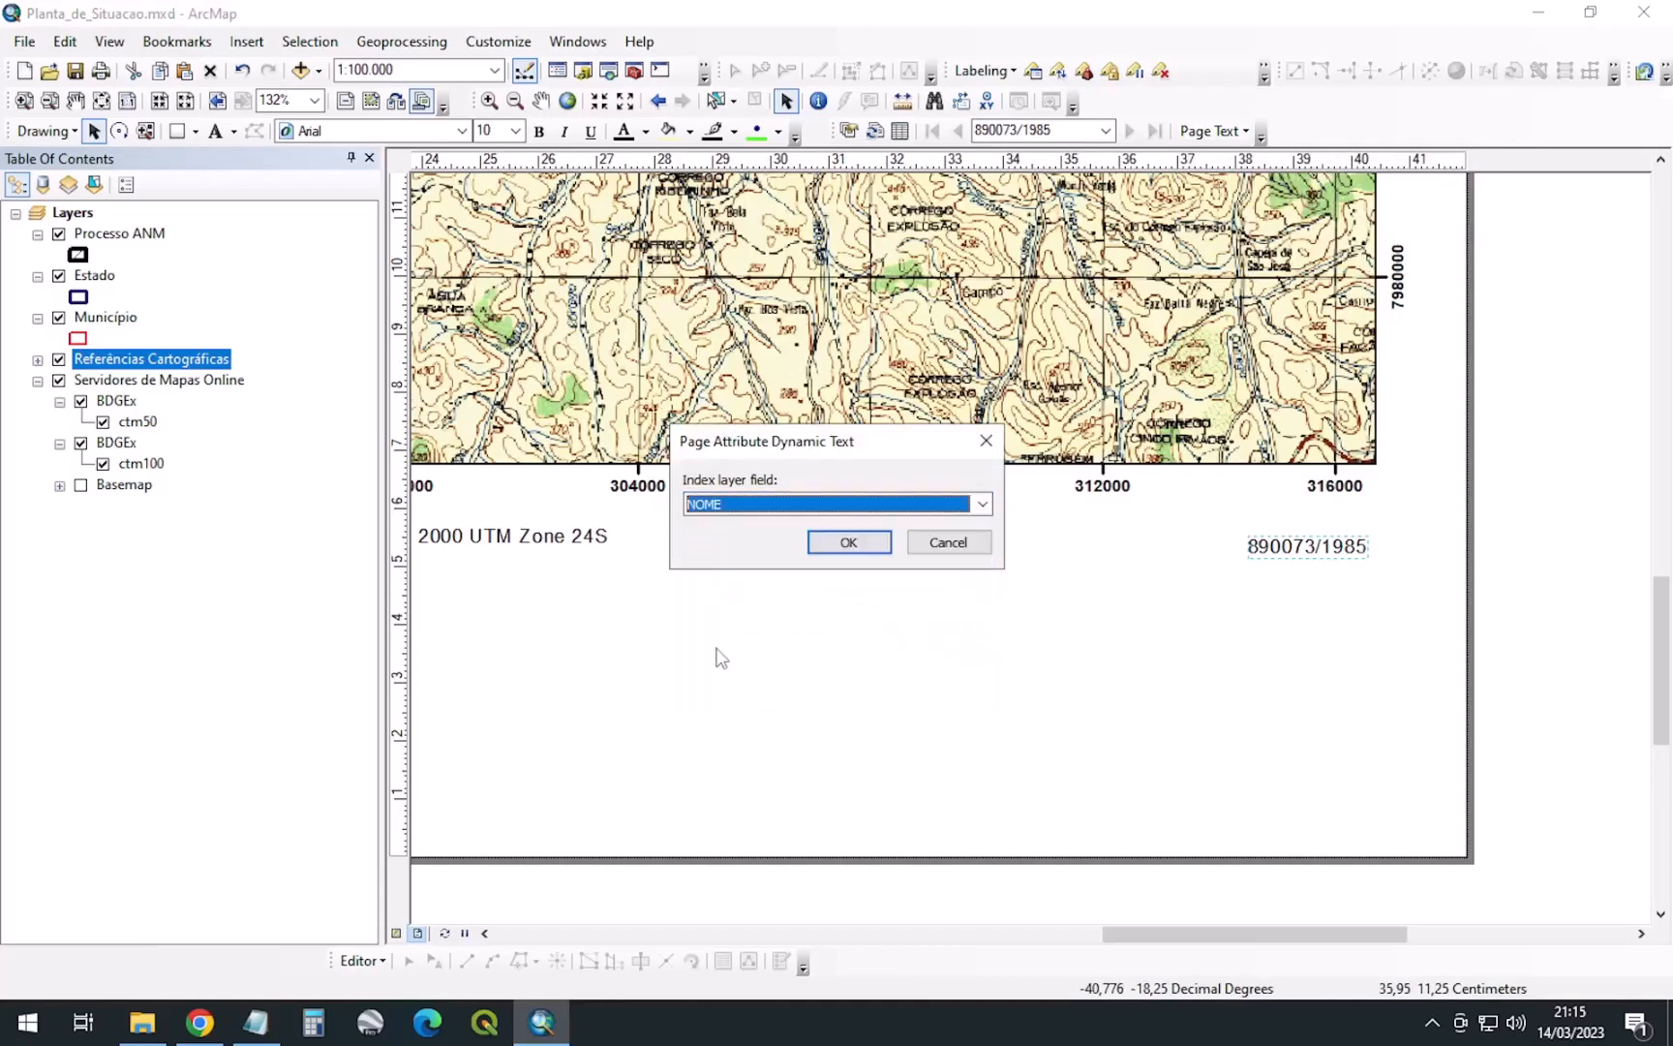
pyautogui.click(842, 543)
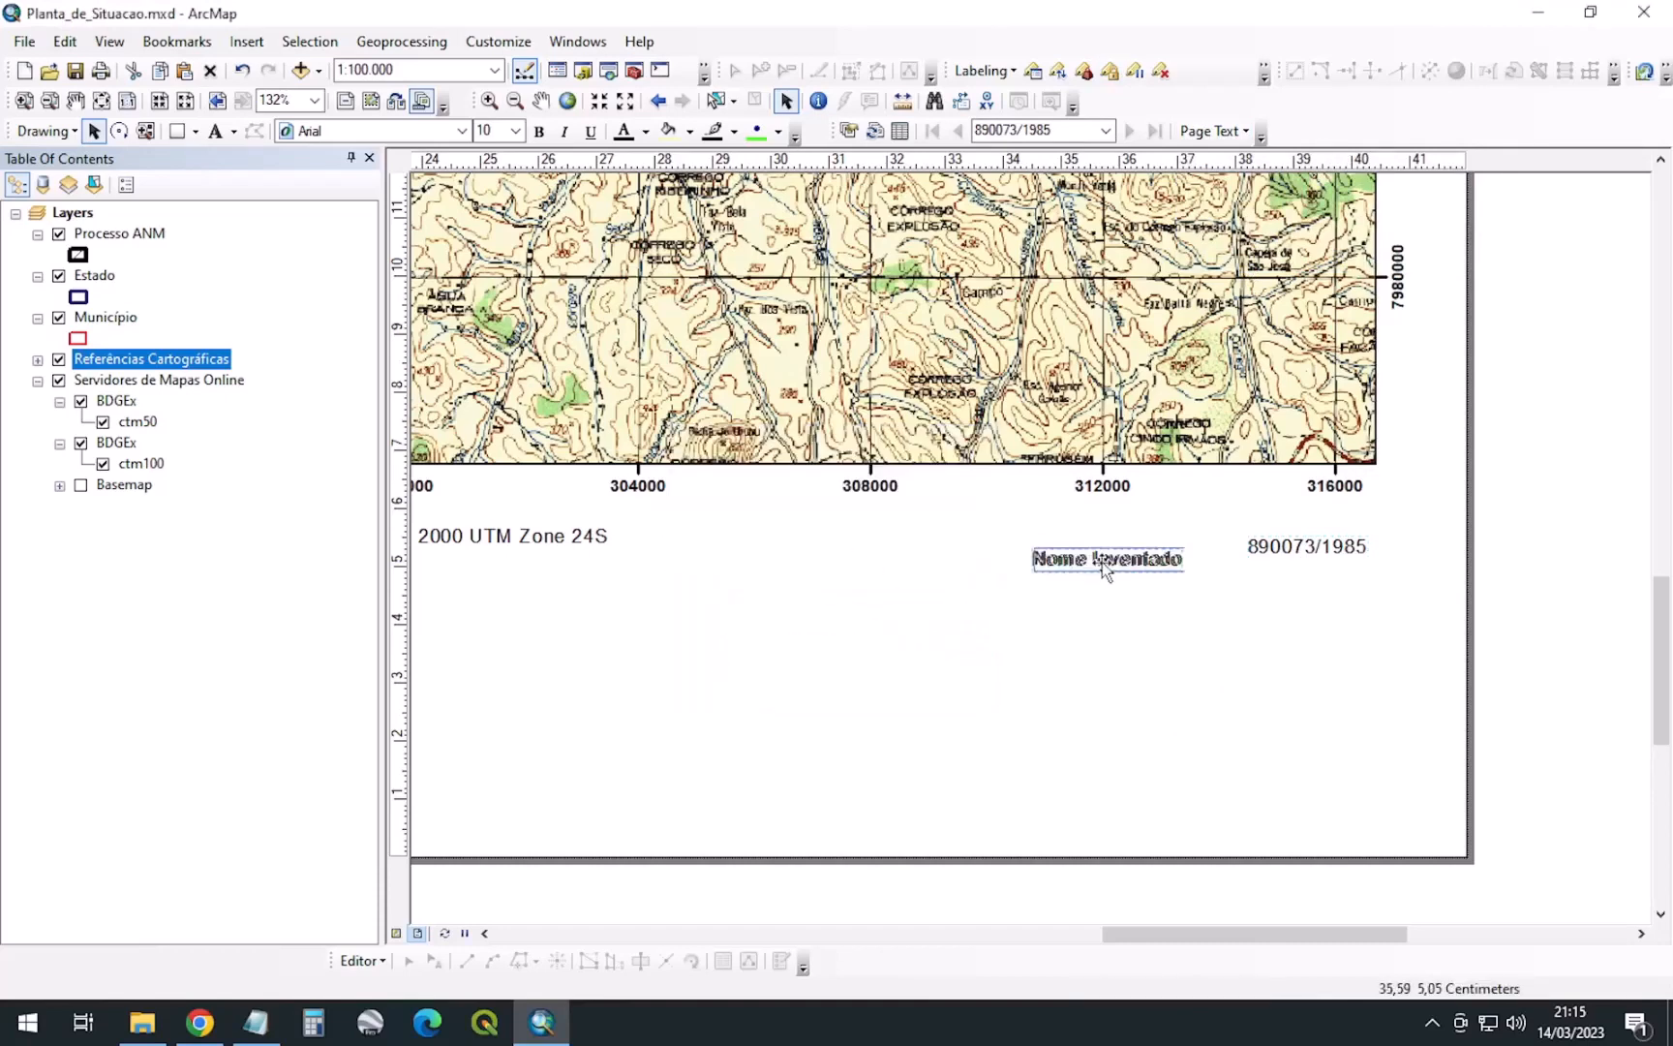
pyautogui.moveTo(1097, 569); pyautogui.dragTo(1286, 590)
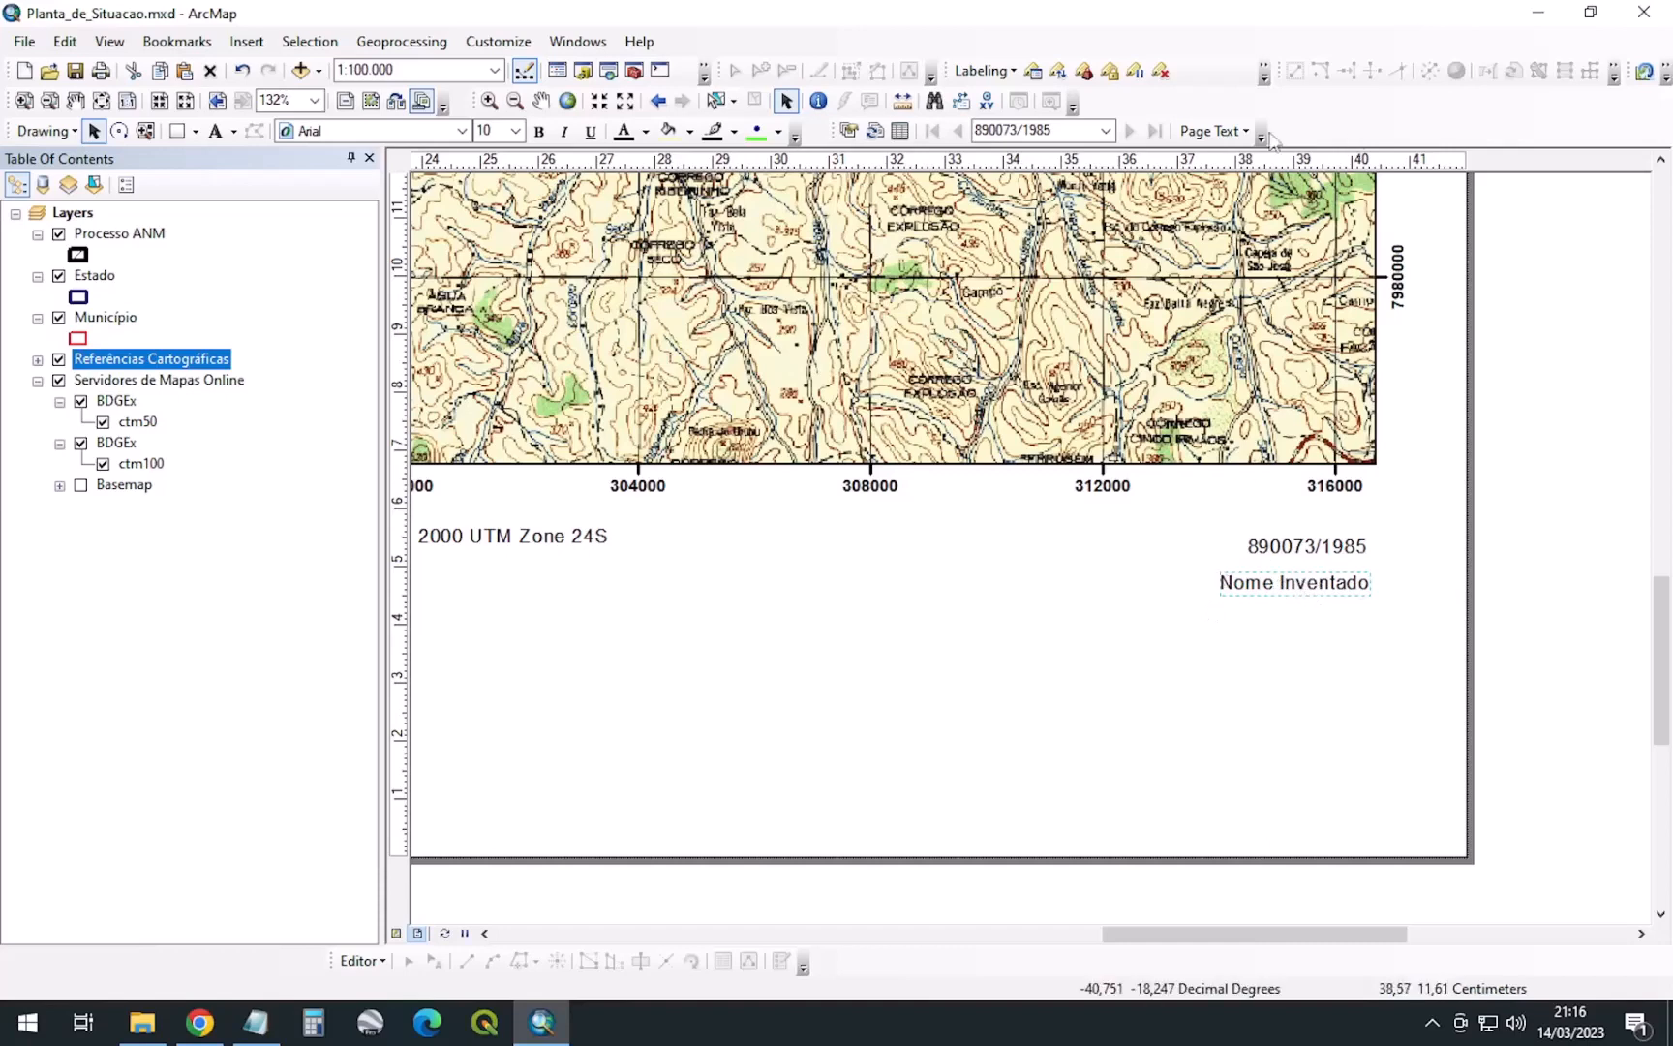
# Add an AREA_HA page attribute text showing 800 under Nome Inventado
pyautogui.click(1215, 131)
pyautogui.click(1291, 257)
pyautogui.click(983, 504)
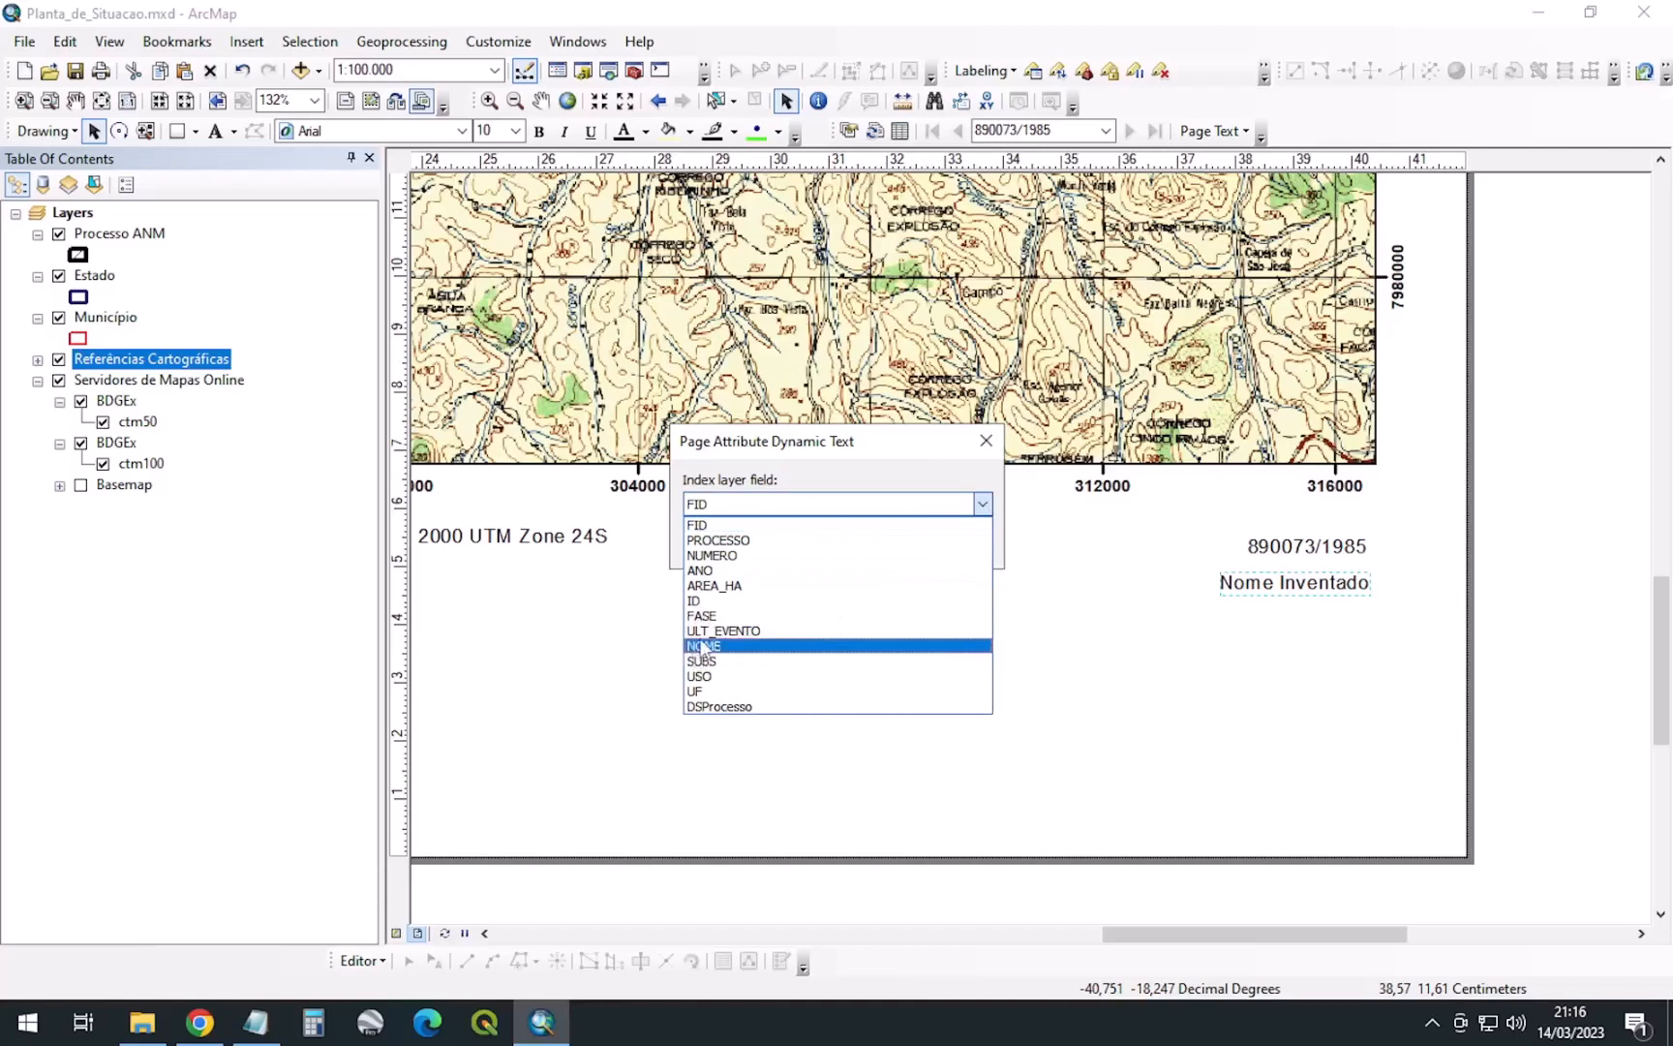
pyautogui.click(722, 592)
pyautogui.click(843, 548)
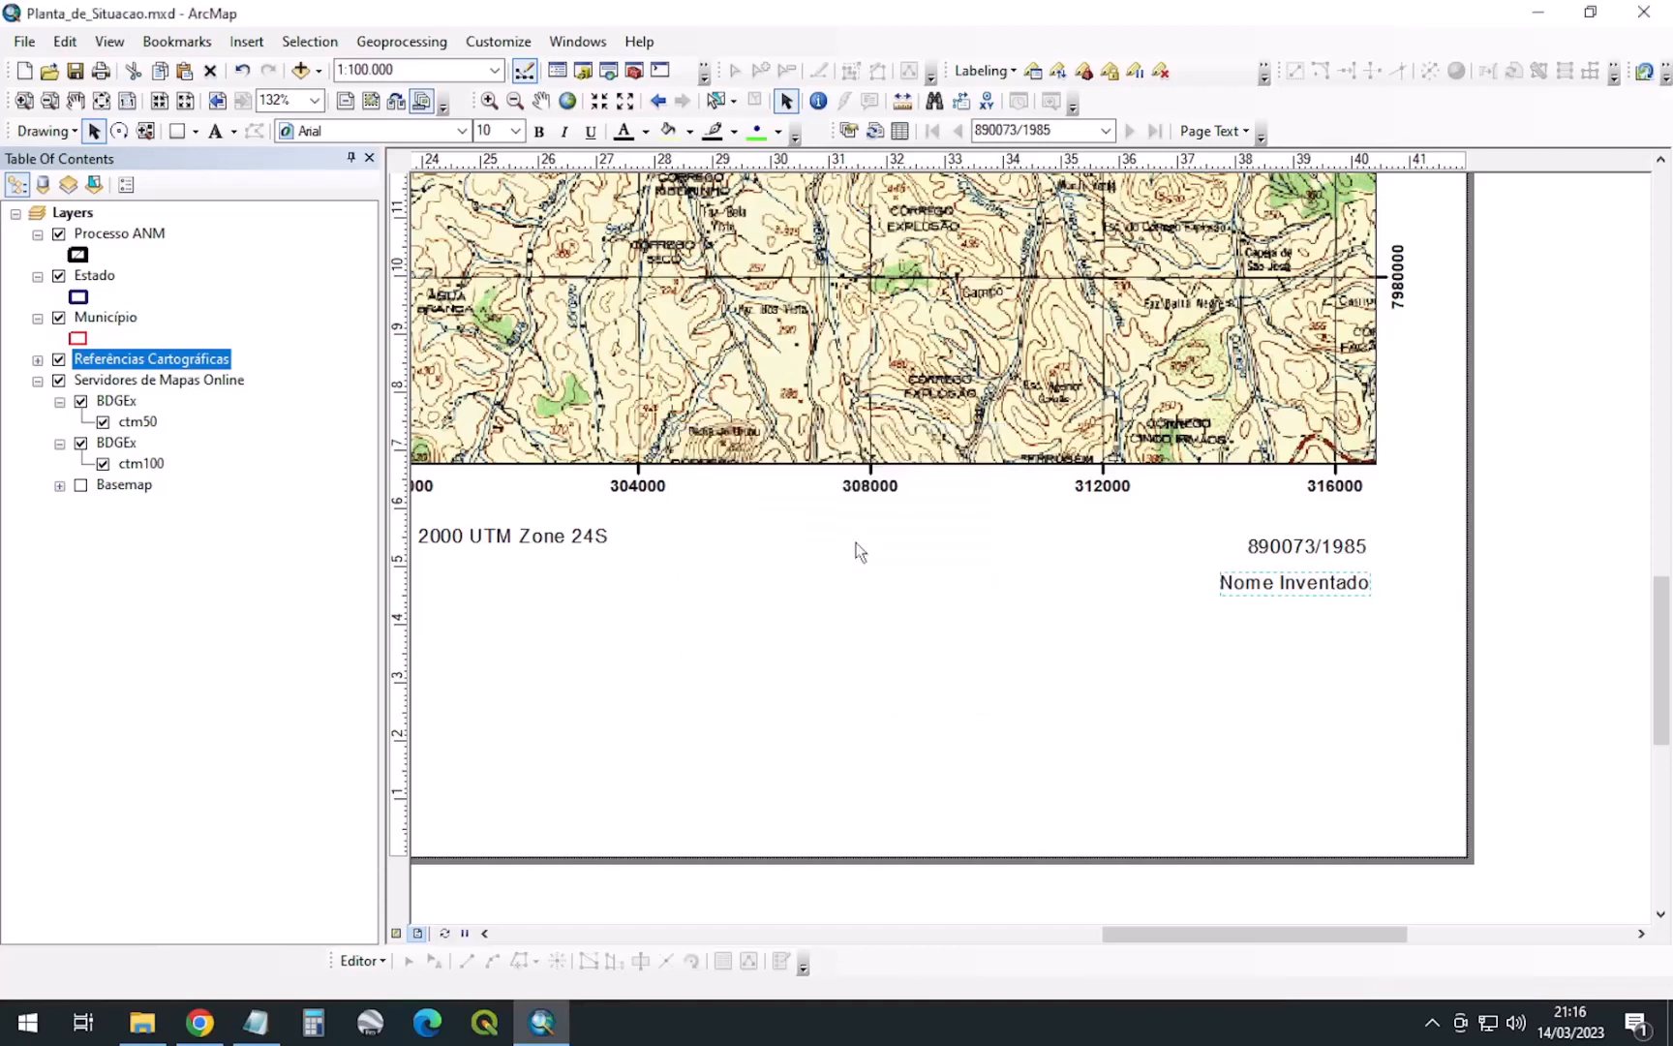
pyautogui.moveTo(1103, 559); pyautogui.dragTo(1359, 611)
# Add a SUBS page attribute text showing GNAISSE below 800
pyautogui.click(1215, 131)
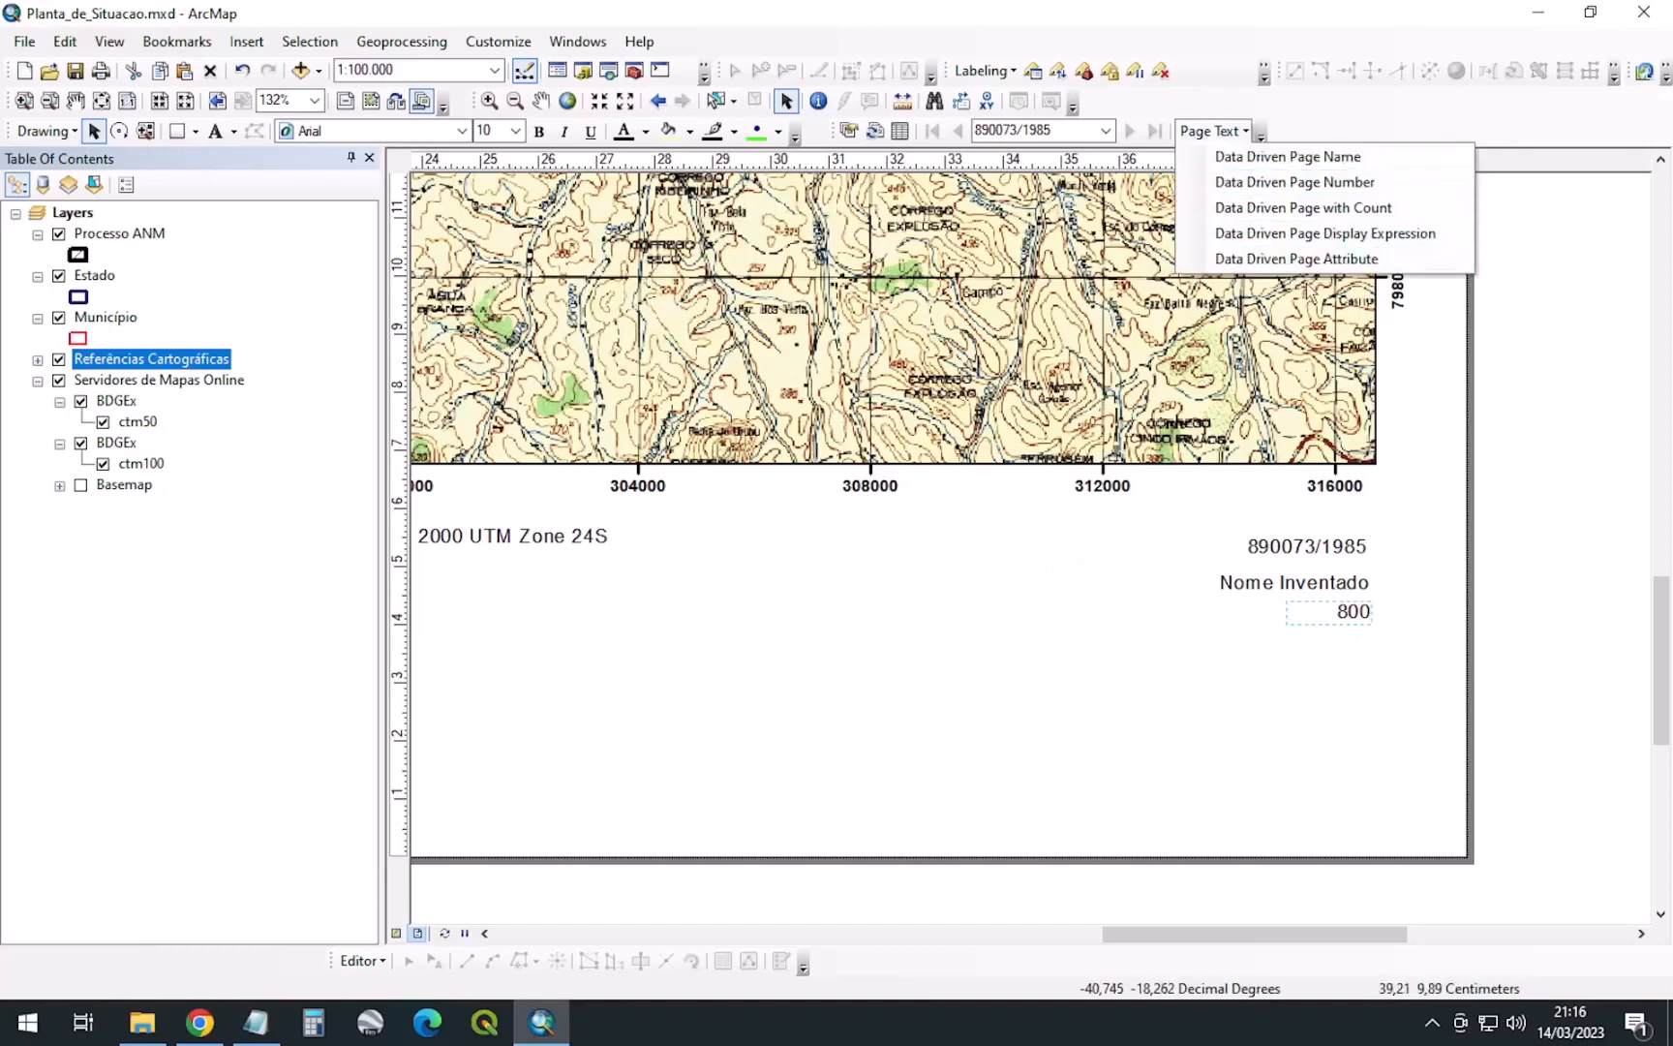
pyautogui.click(1270, 258)
pyautogui.click(872, 504)
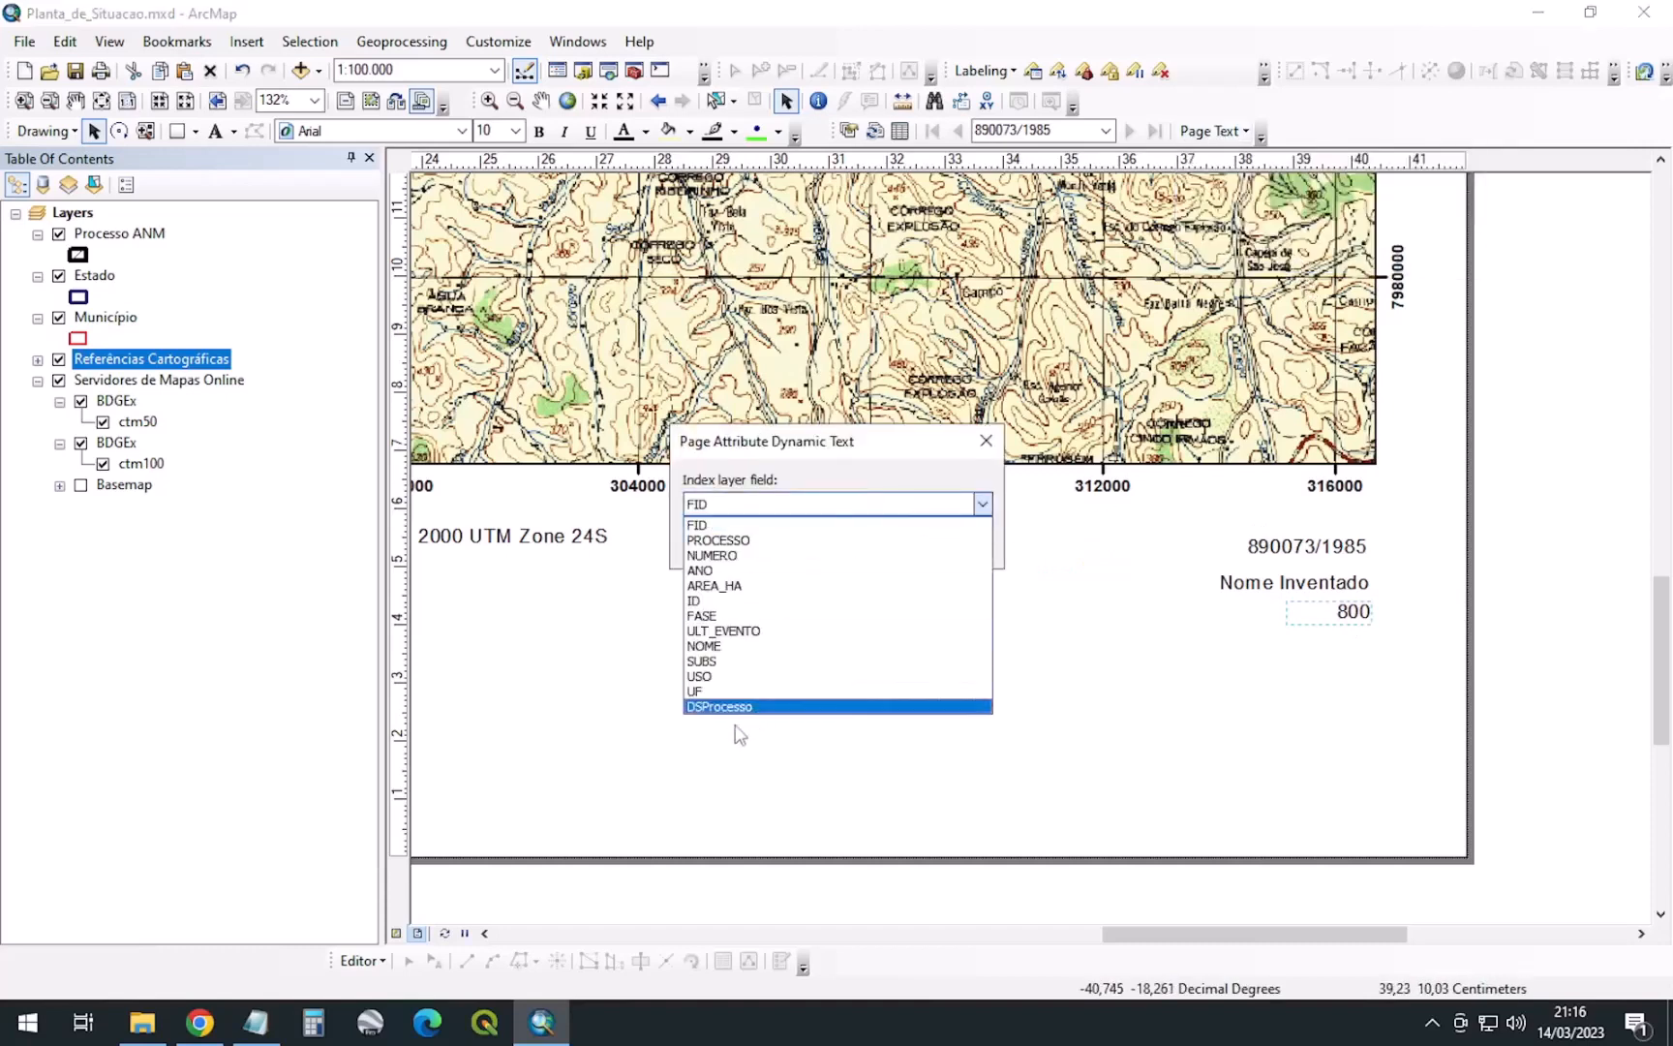
pyautogui.click(704, 662)
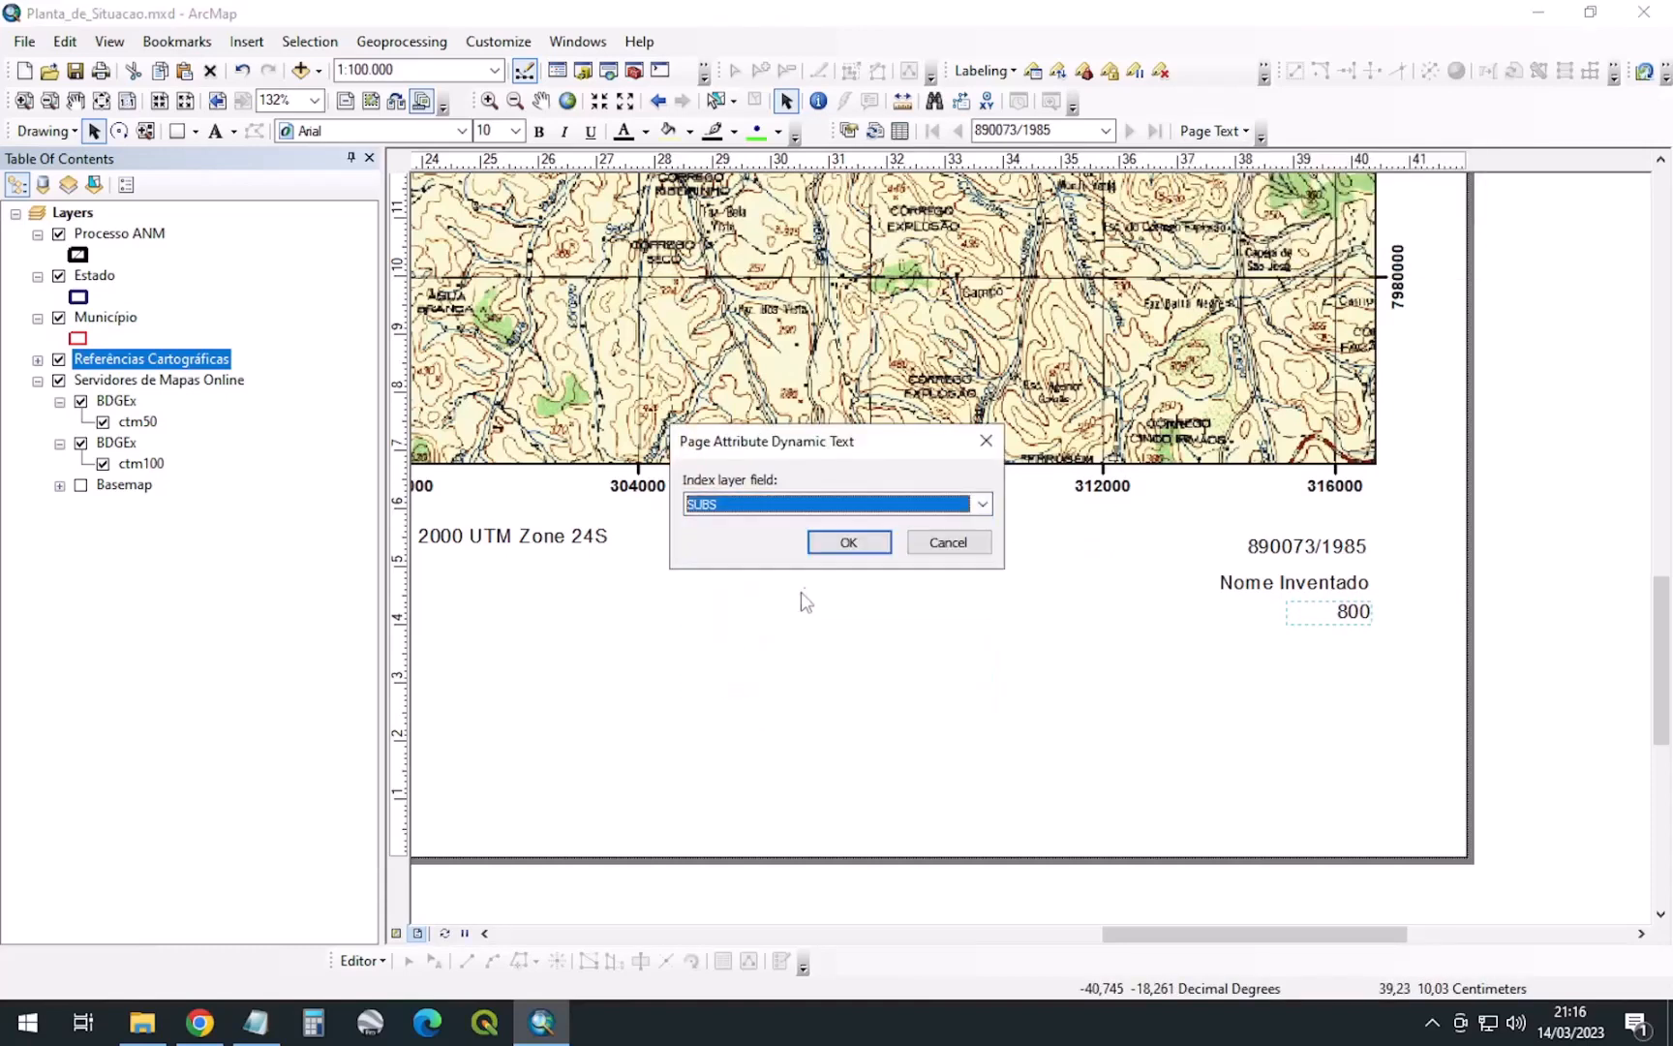
pyautogui.click(852, 541)
pyautogui.moveTo(1071, 564); pyautogui.dragTo(1324, 652)
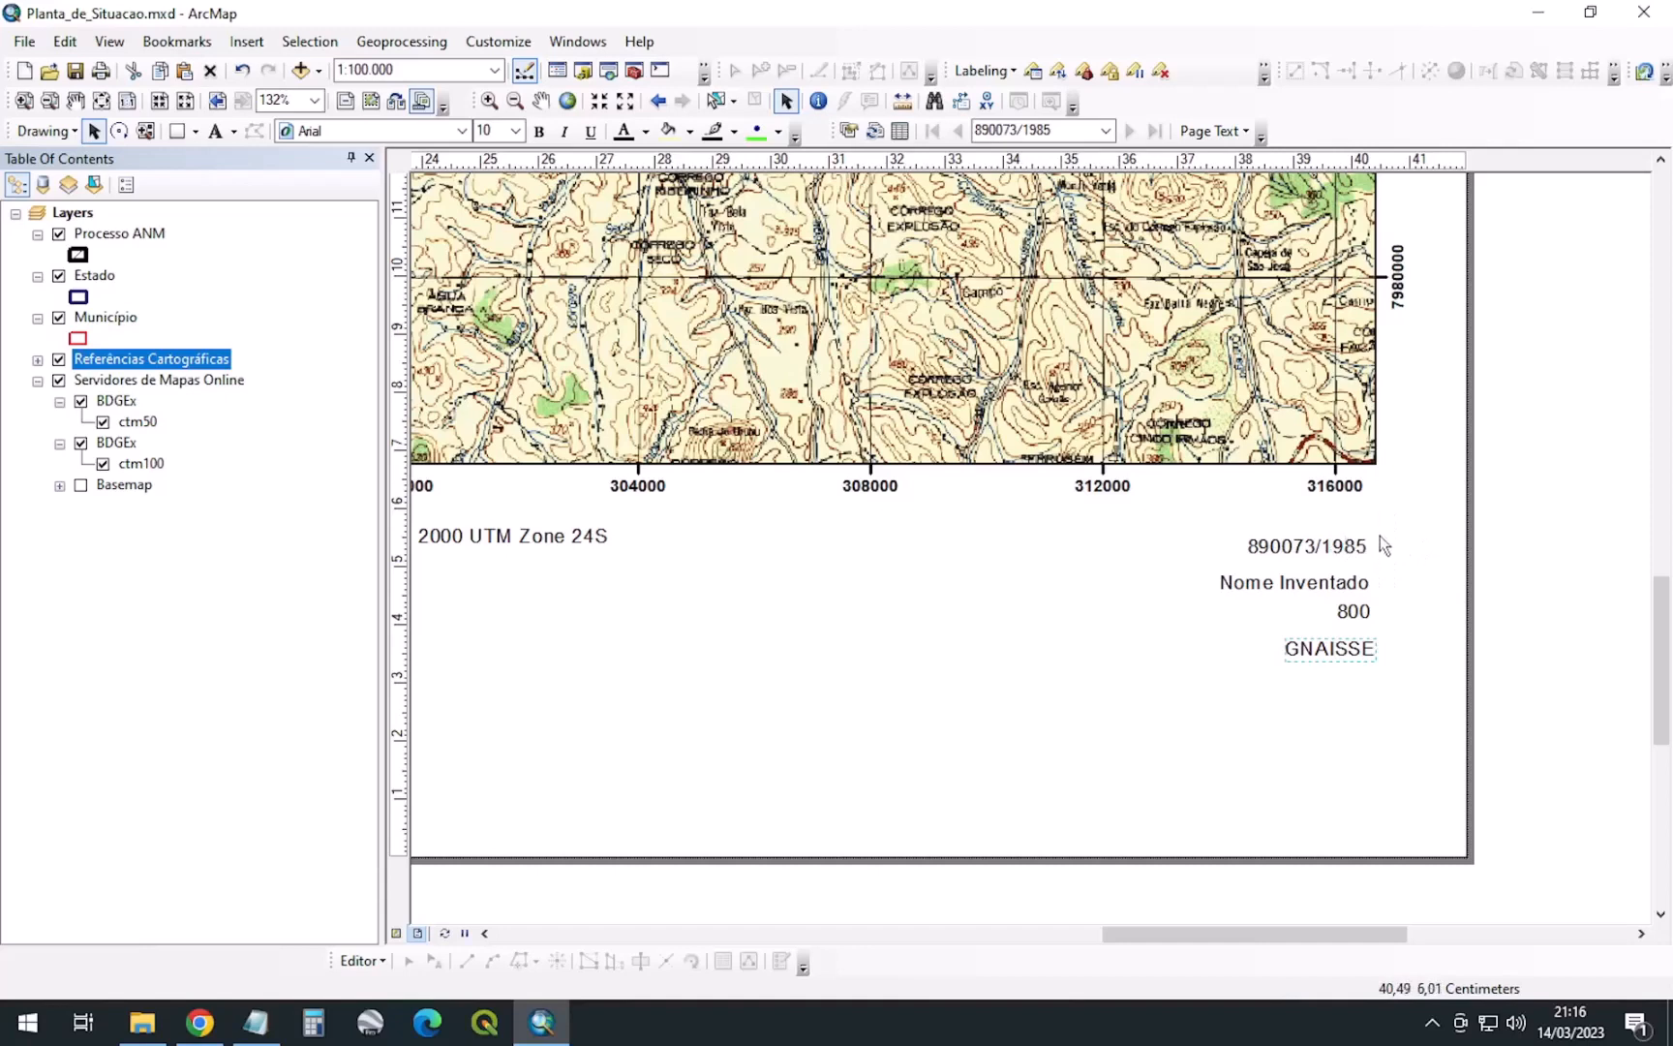
# Right-align the 890073/1985 text and anchor it at its top-right corner
pyautogui.click(1319, 548)
pyautogui.rightClick(1319, 548)
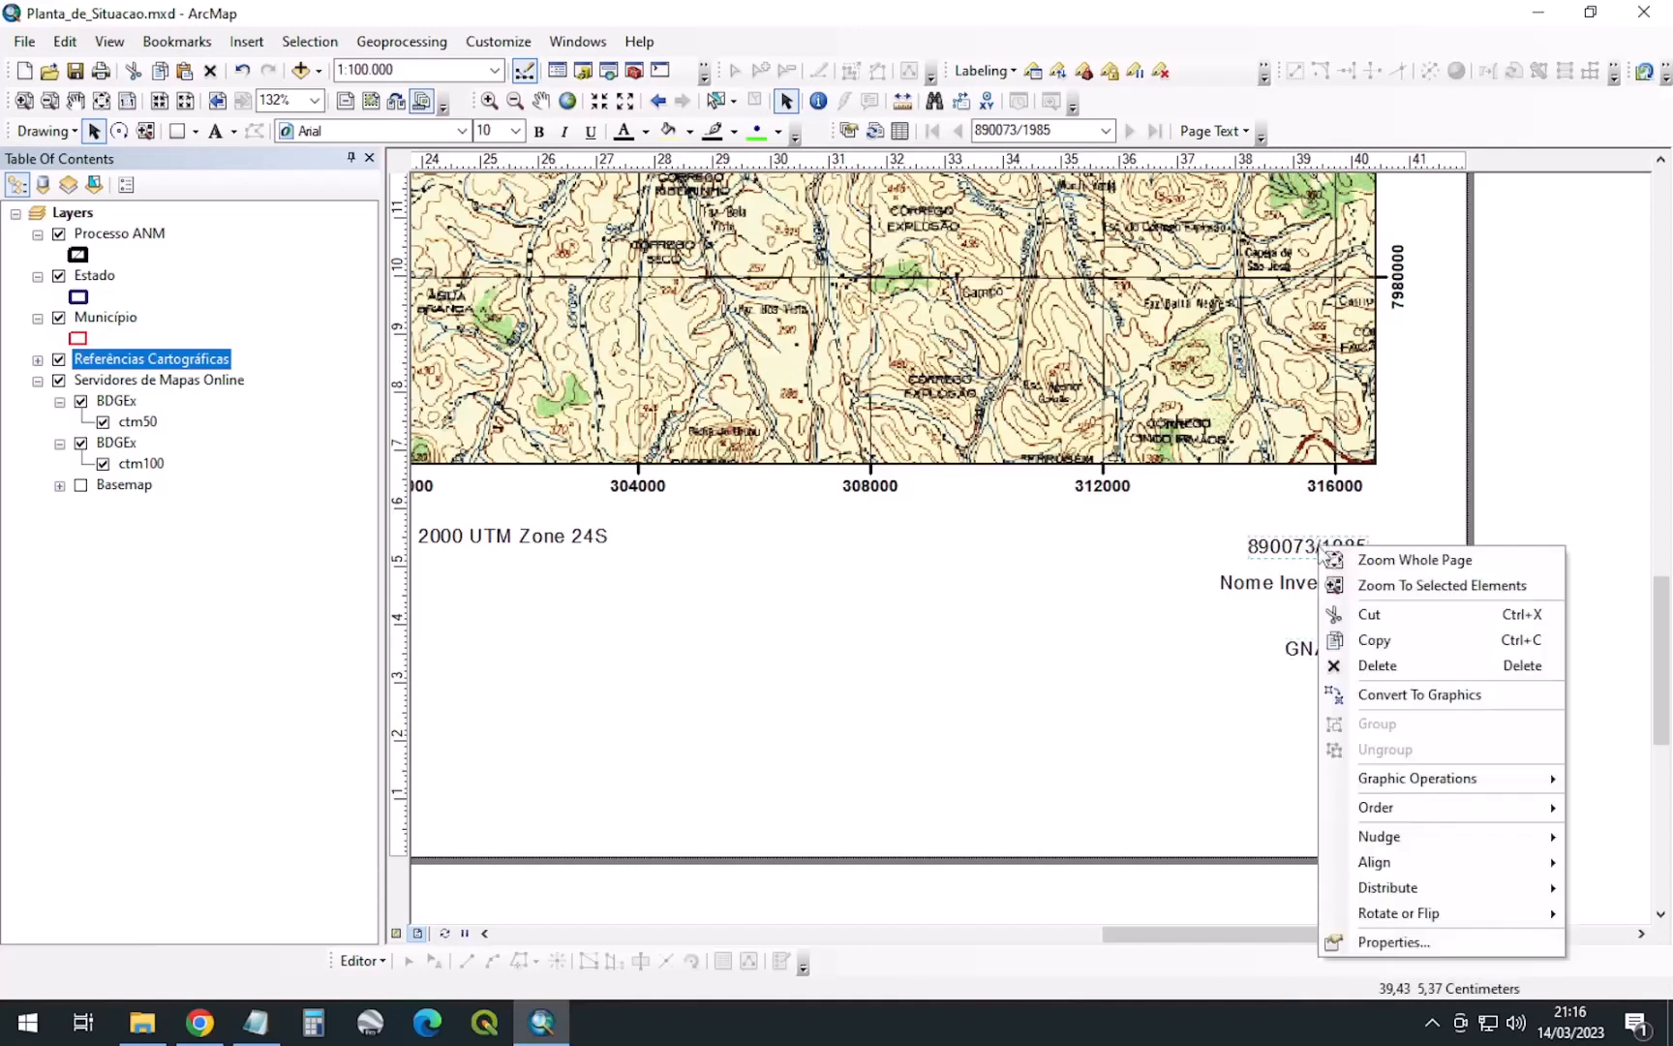
pyautogui.click(1420, 942)
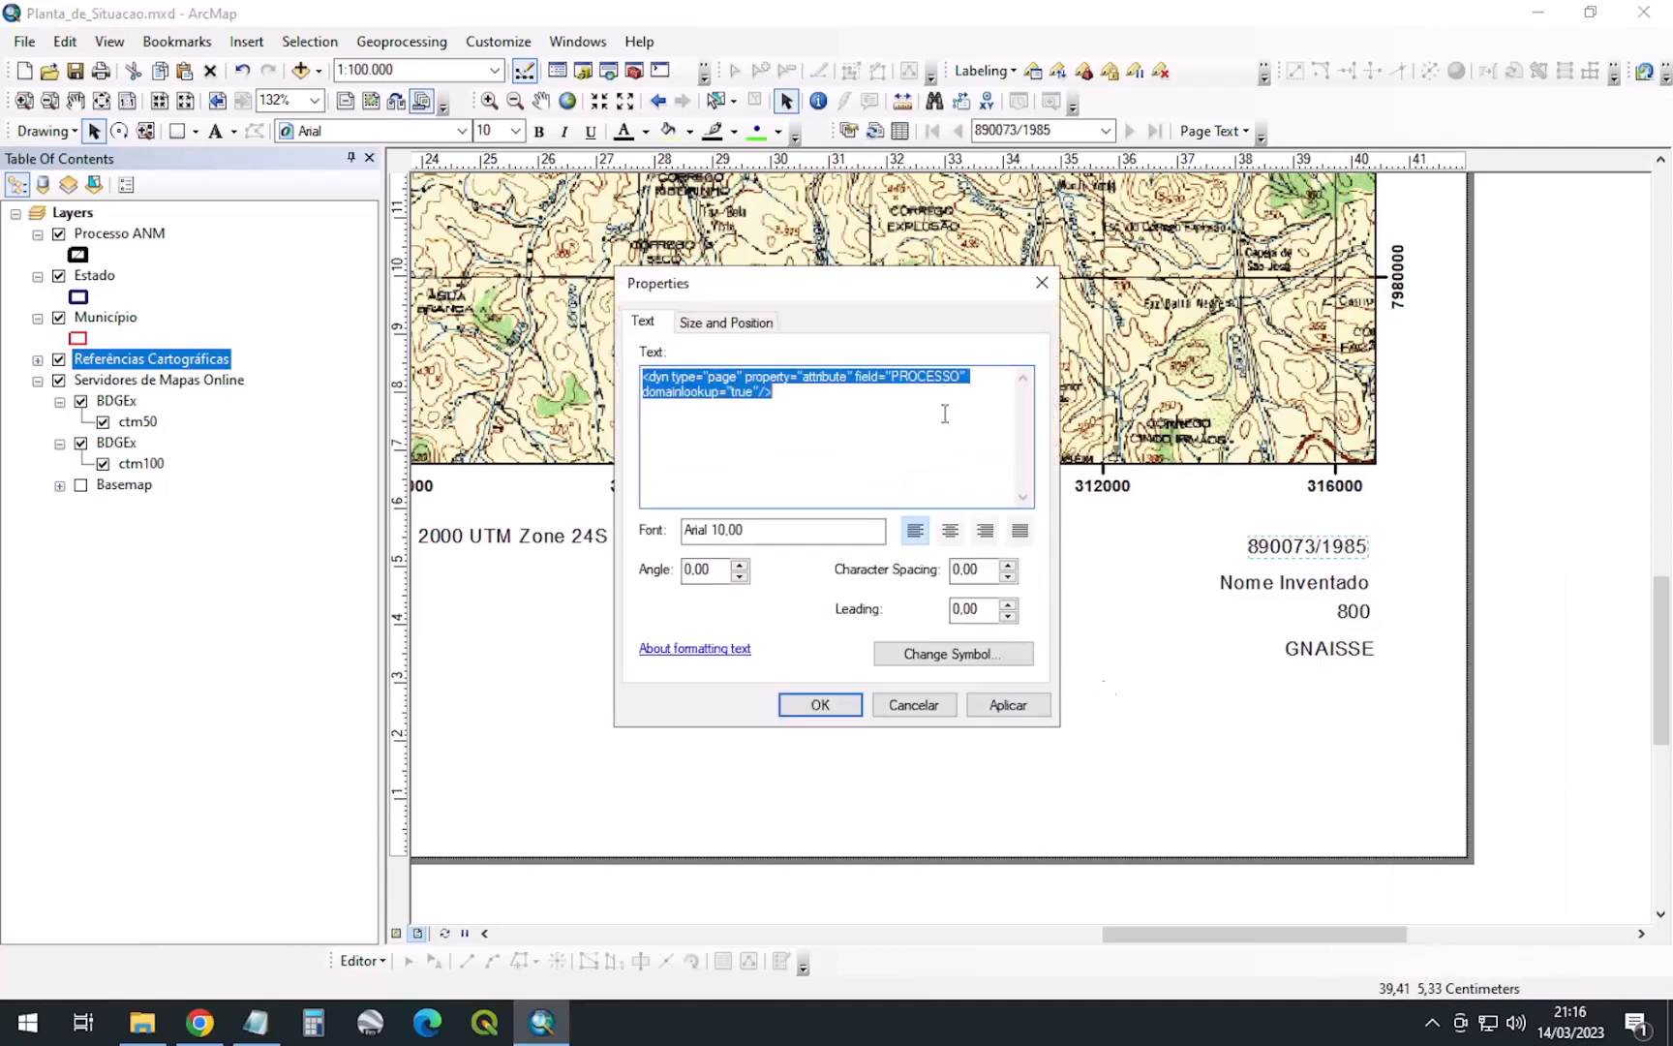
pyautogui.click(986, 533)
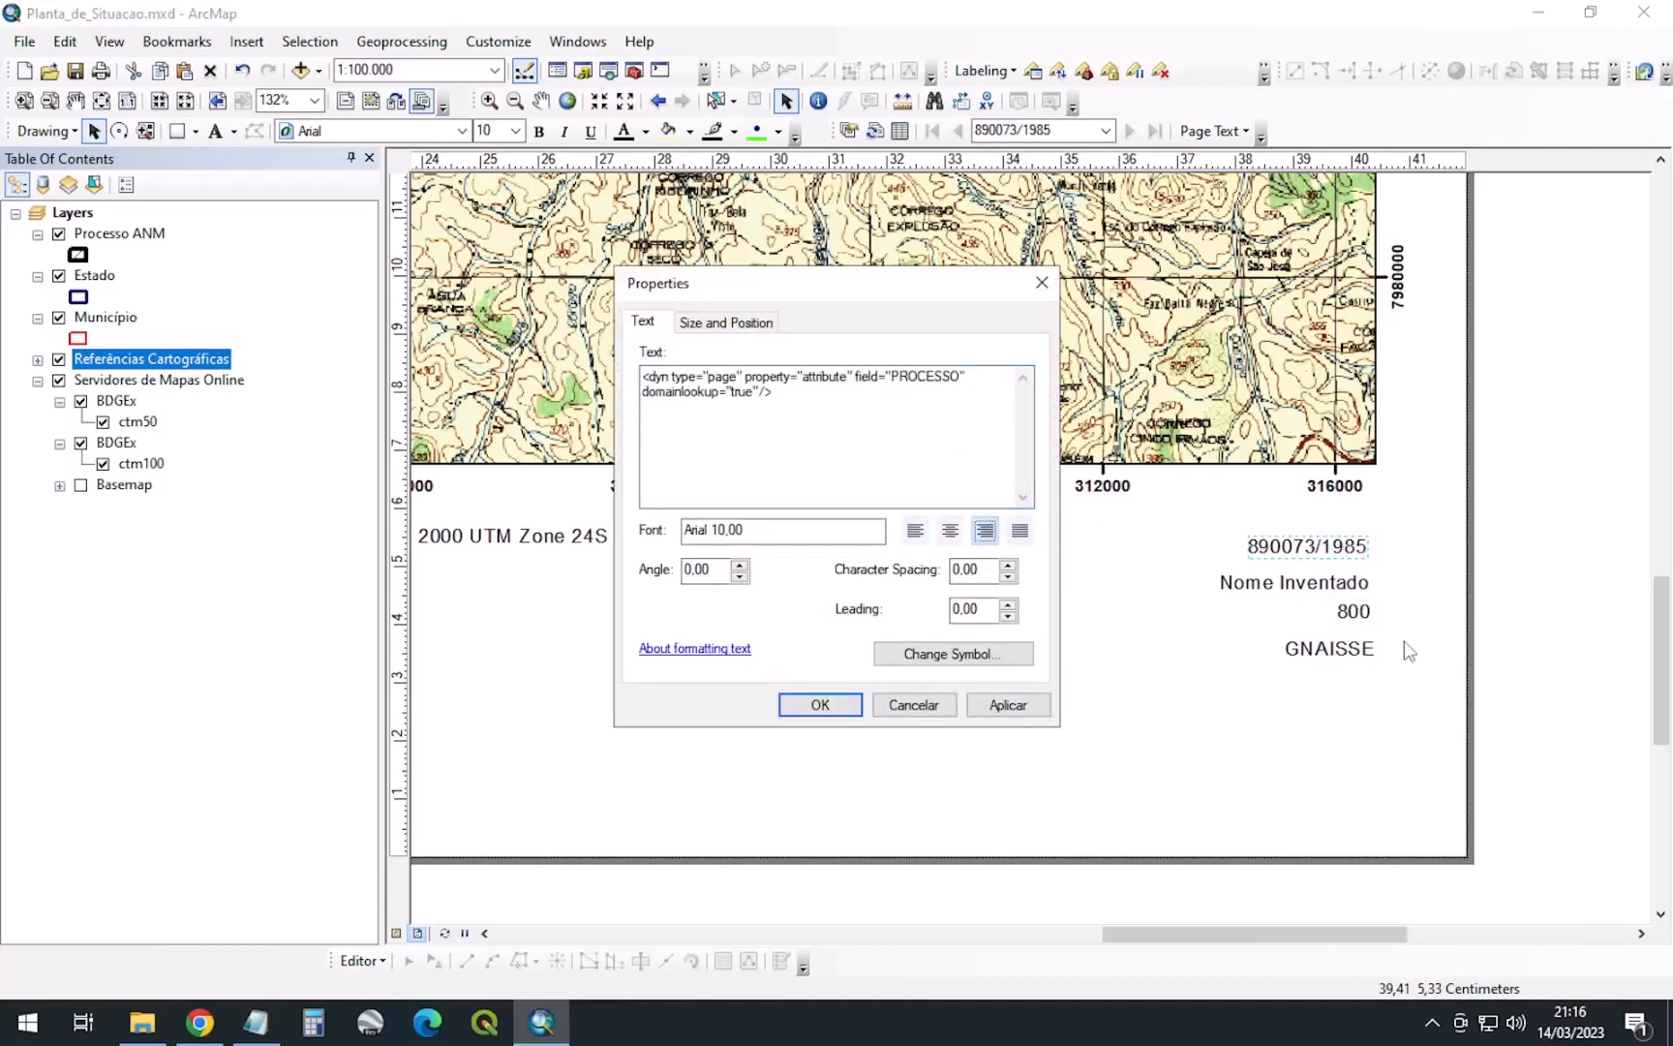
pyautogui.click(756, 326)
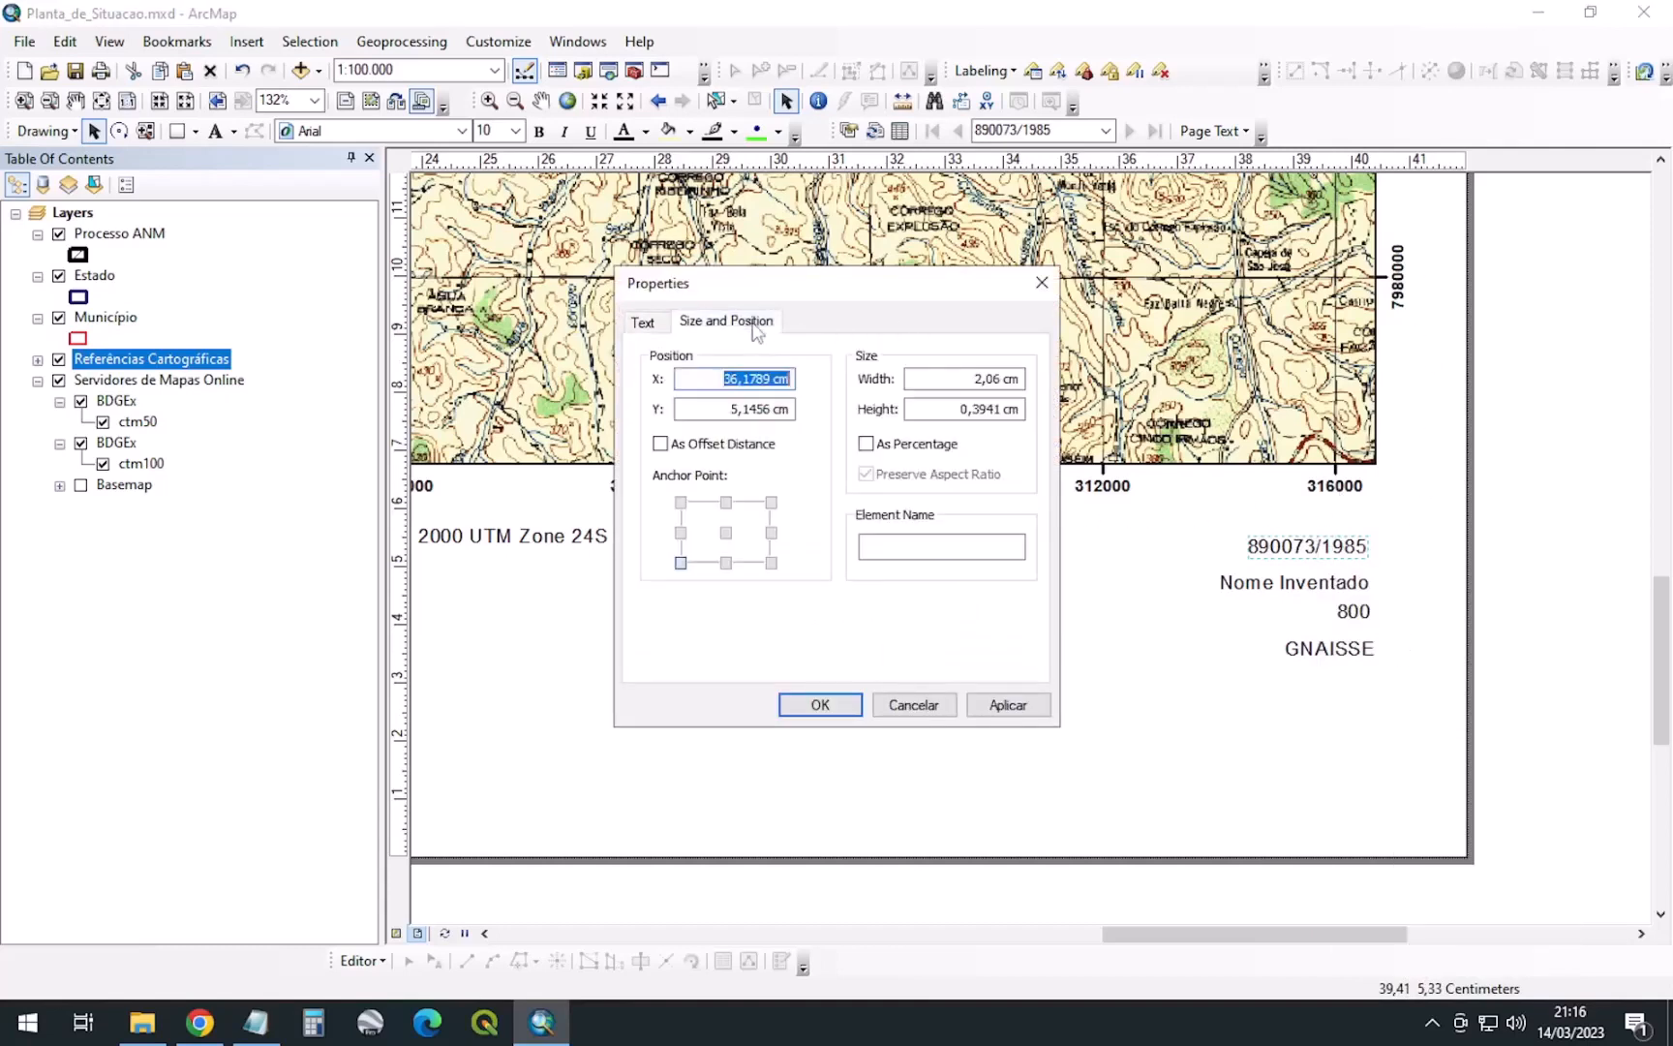
pyautogui.click(771, 504)
pyautogui.click(819, 705)
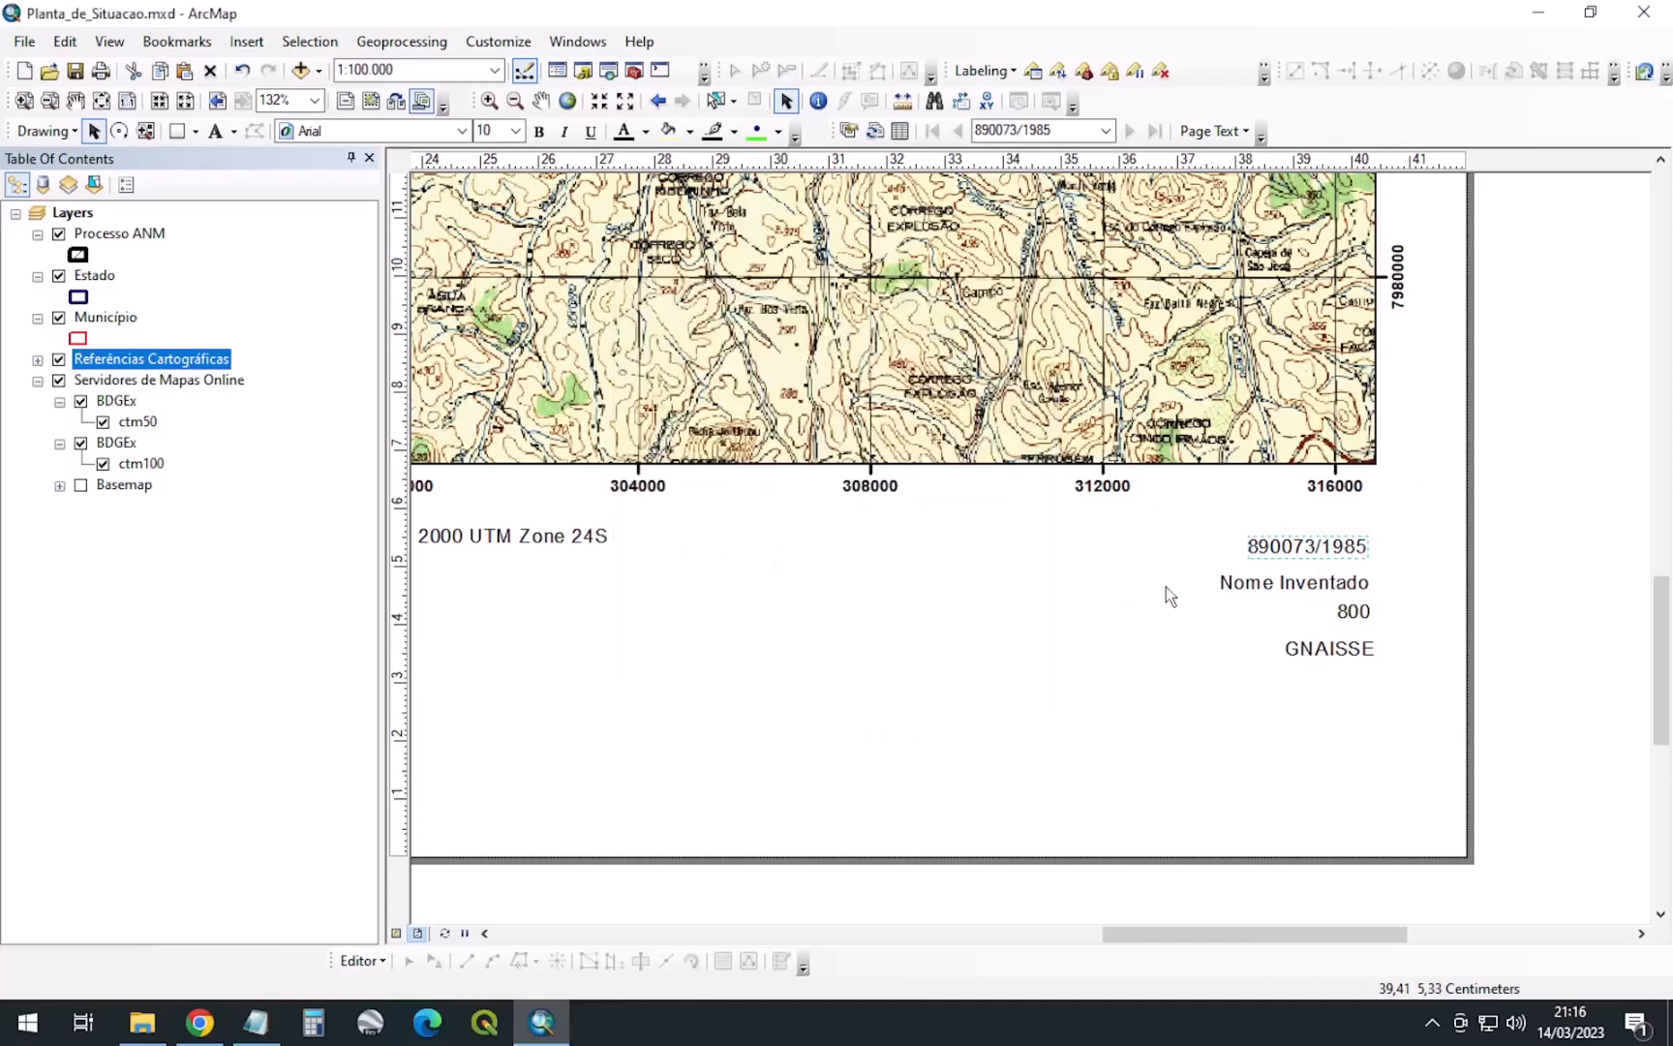
pyautogui.click(1258, 584)
# Right-align the Nome Inventado text and anchor it at its top-right corner
pyautogui.rightClick(1258, 582)
pyautogui.click(1317, 564)
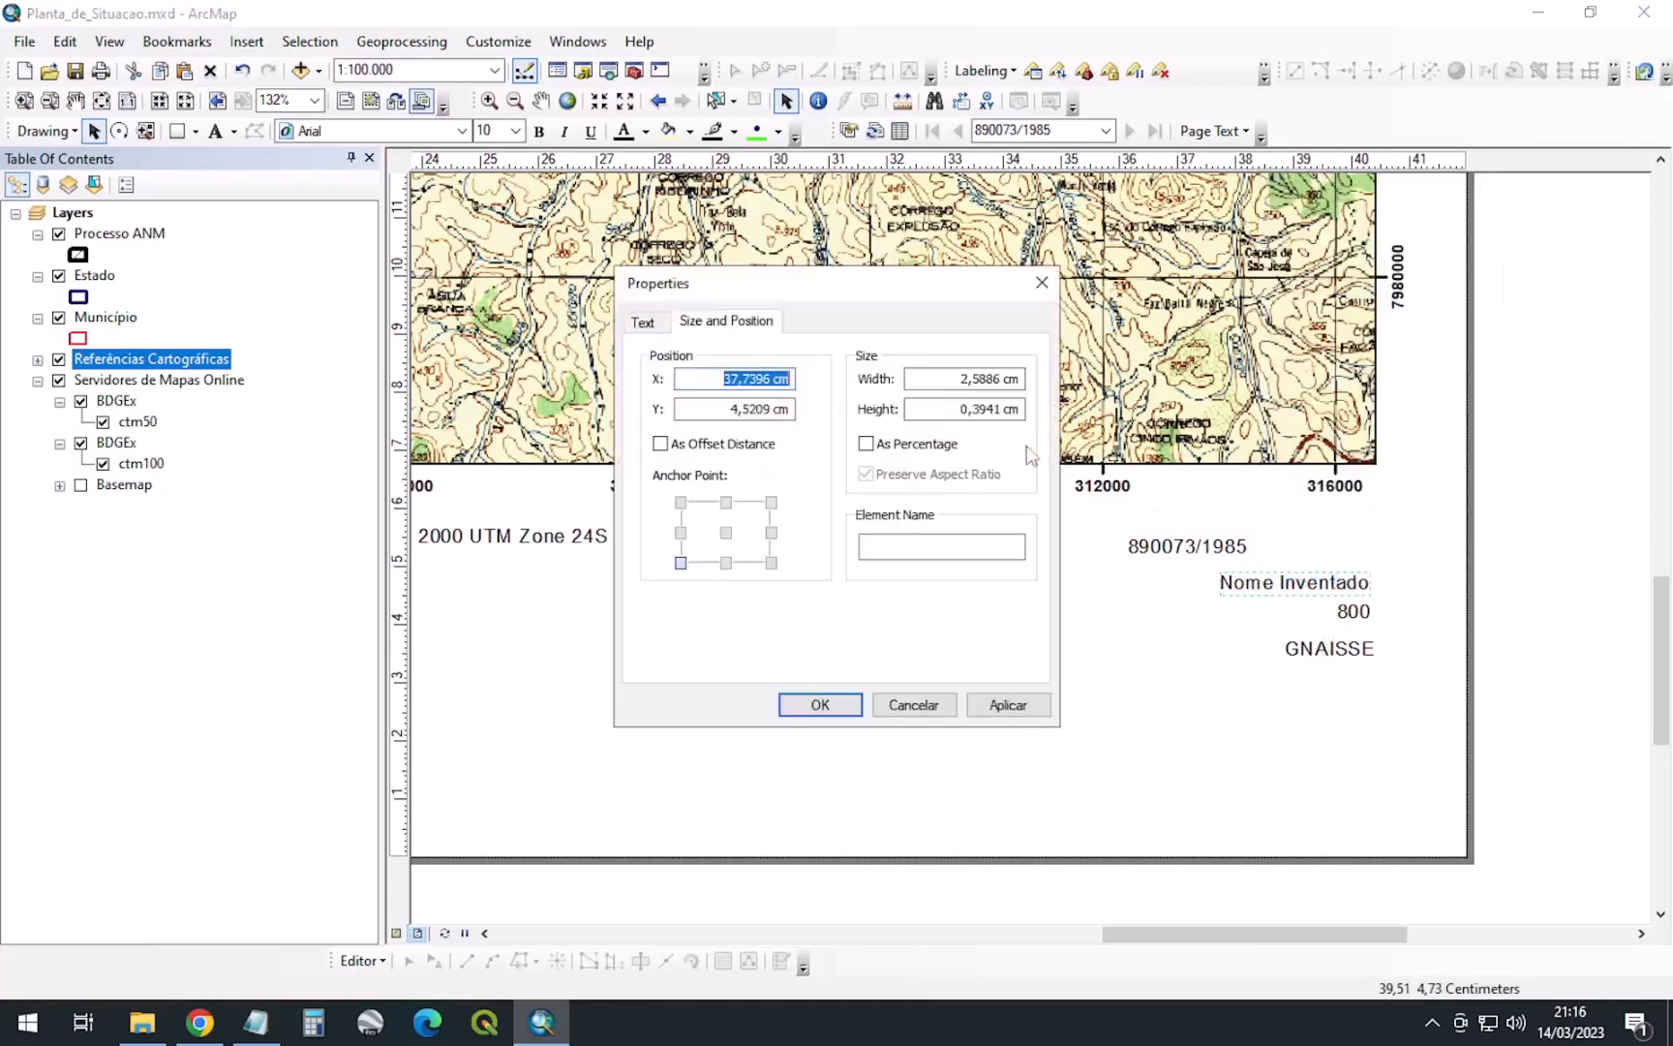
pyautogui.click(771, 502)
pyautogui.click(649, 324)
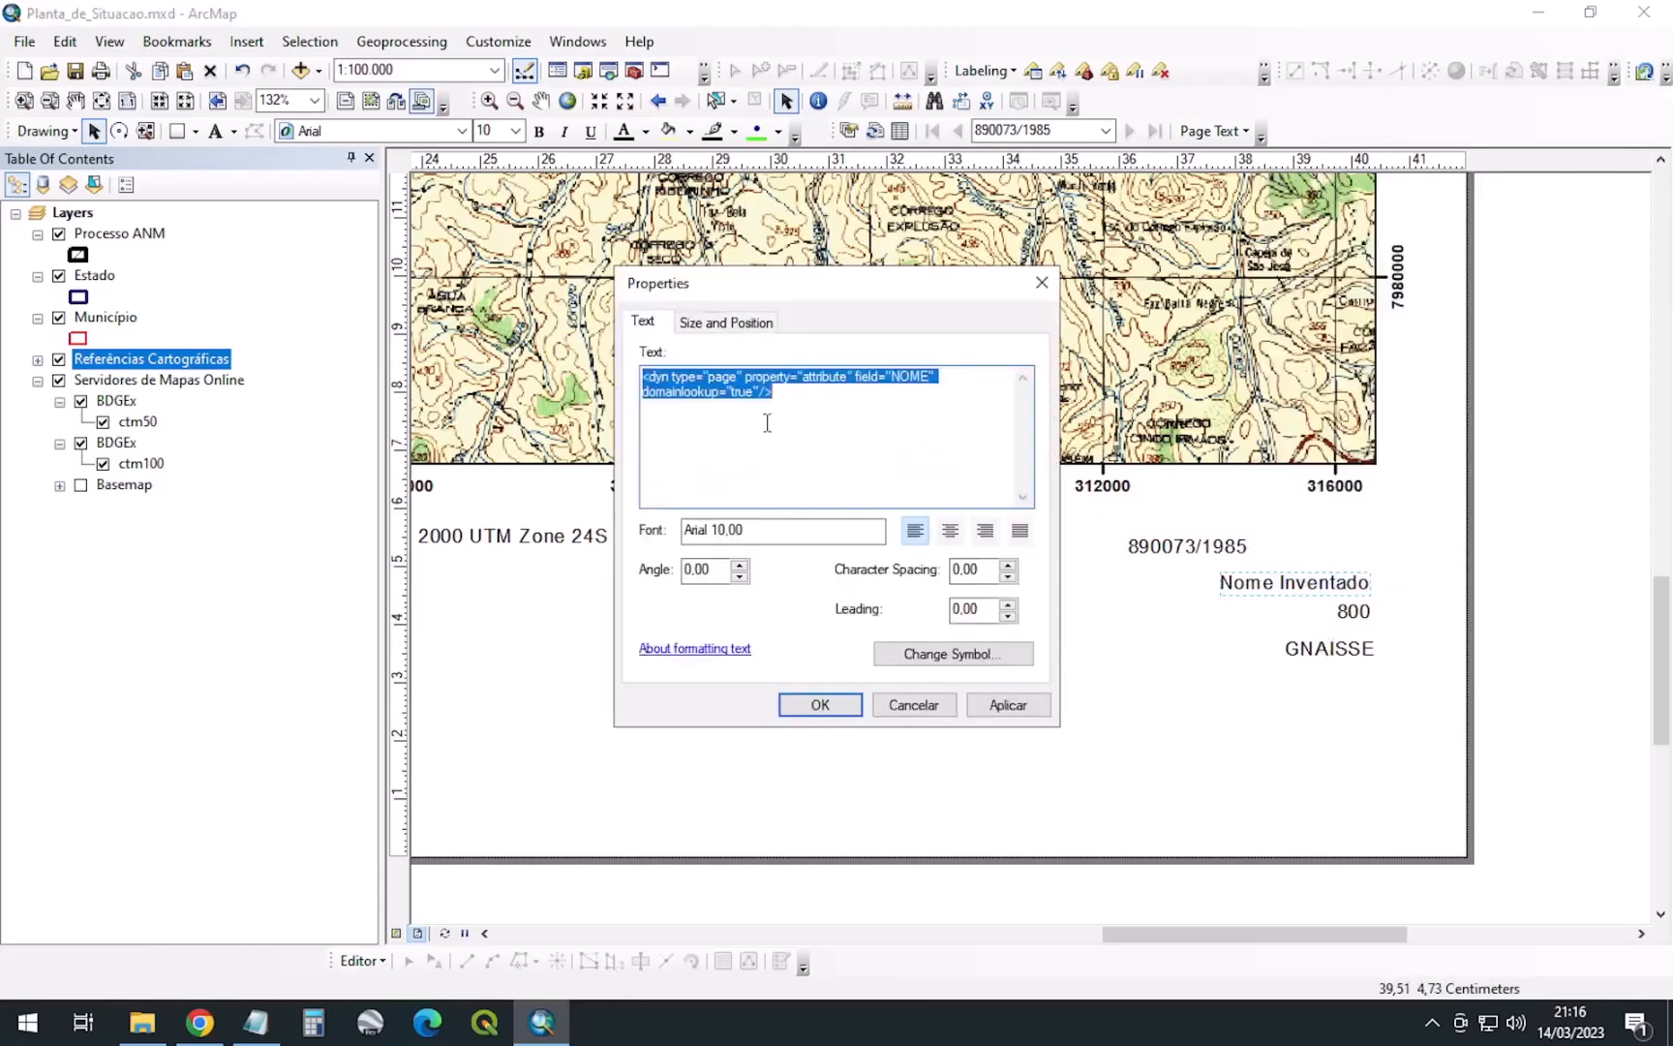
pyautogui.click(985, 531)
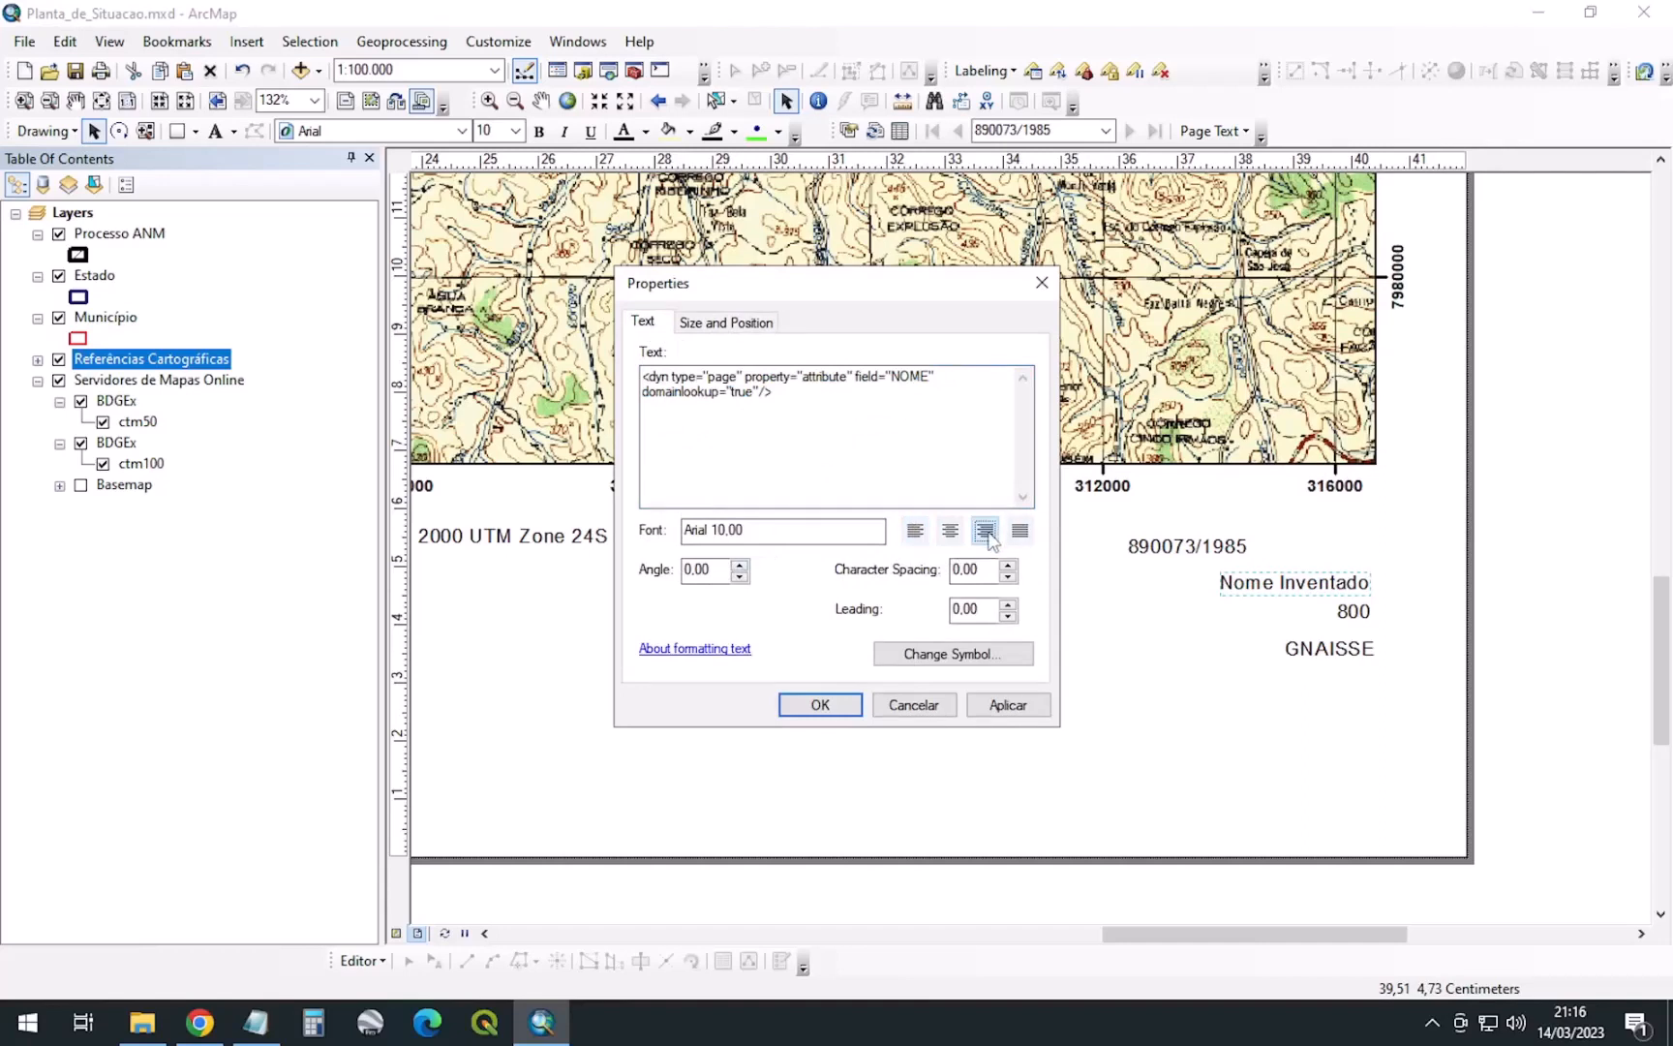
pyautogui.click(819, 706)
# Anchor the 800 text at its top-right corner
pyautogui.click(1353, 611)
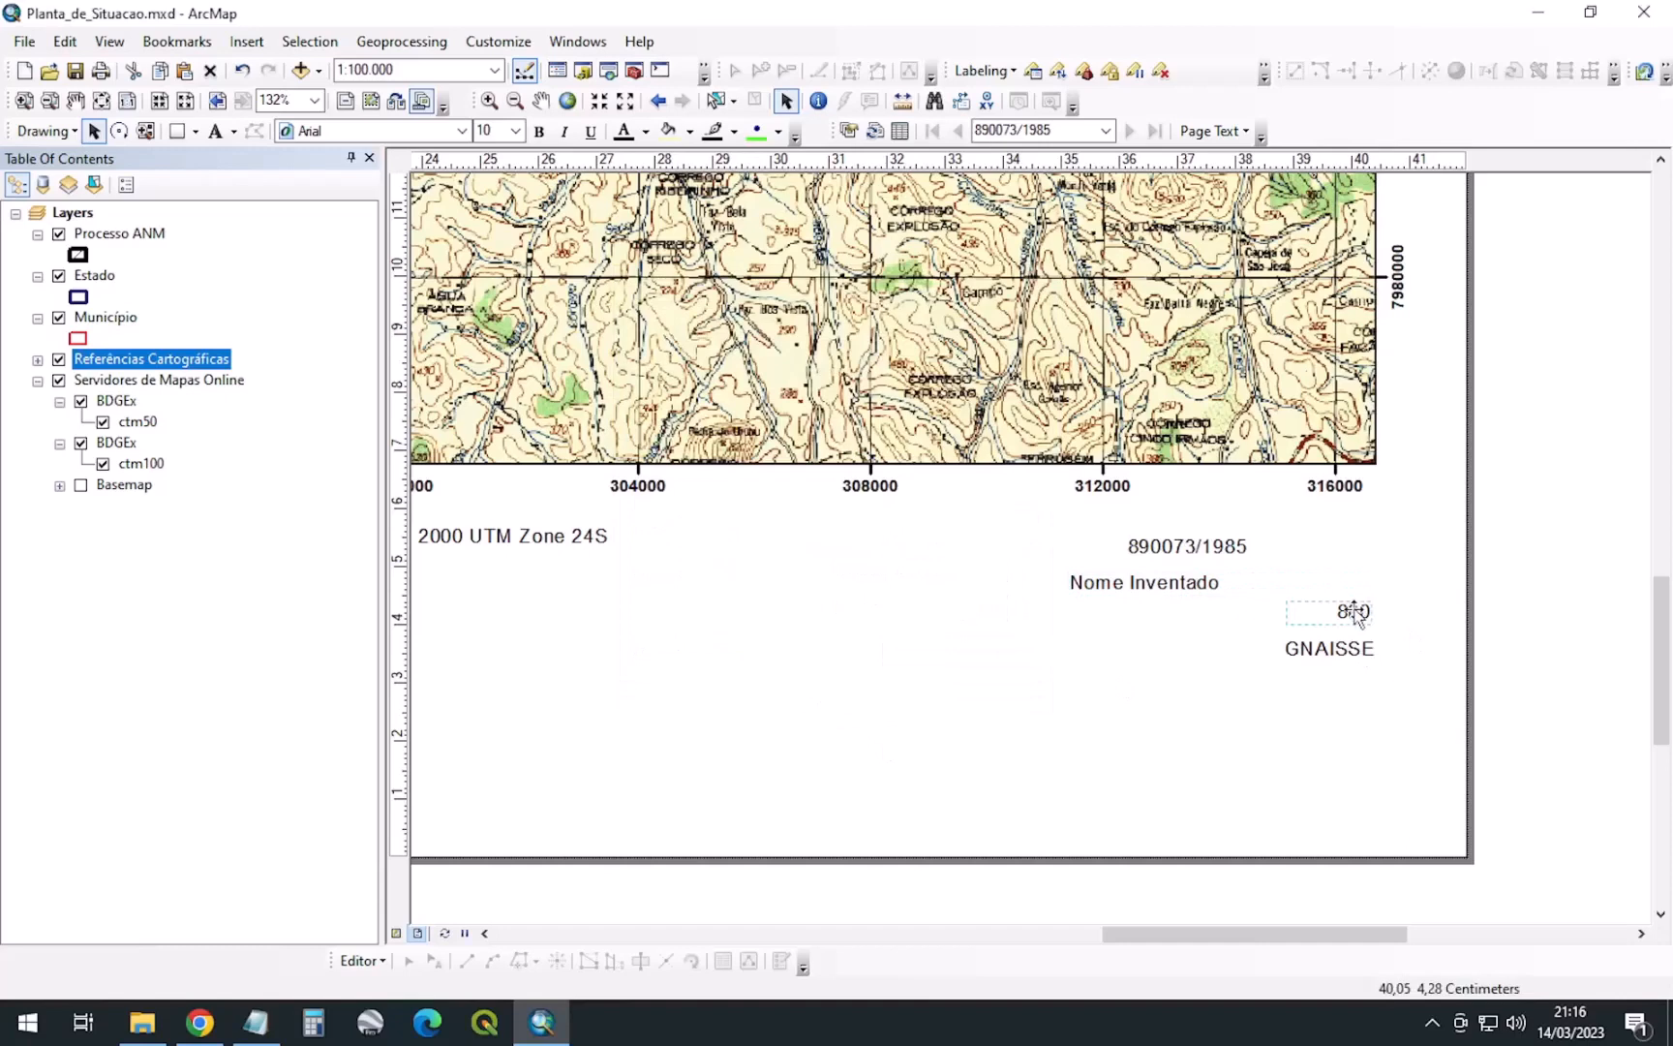
pyautogui.rightClick(1356, 610)
pyautogui.click(1414, 596)
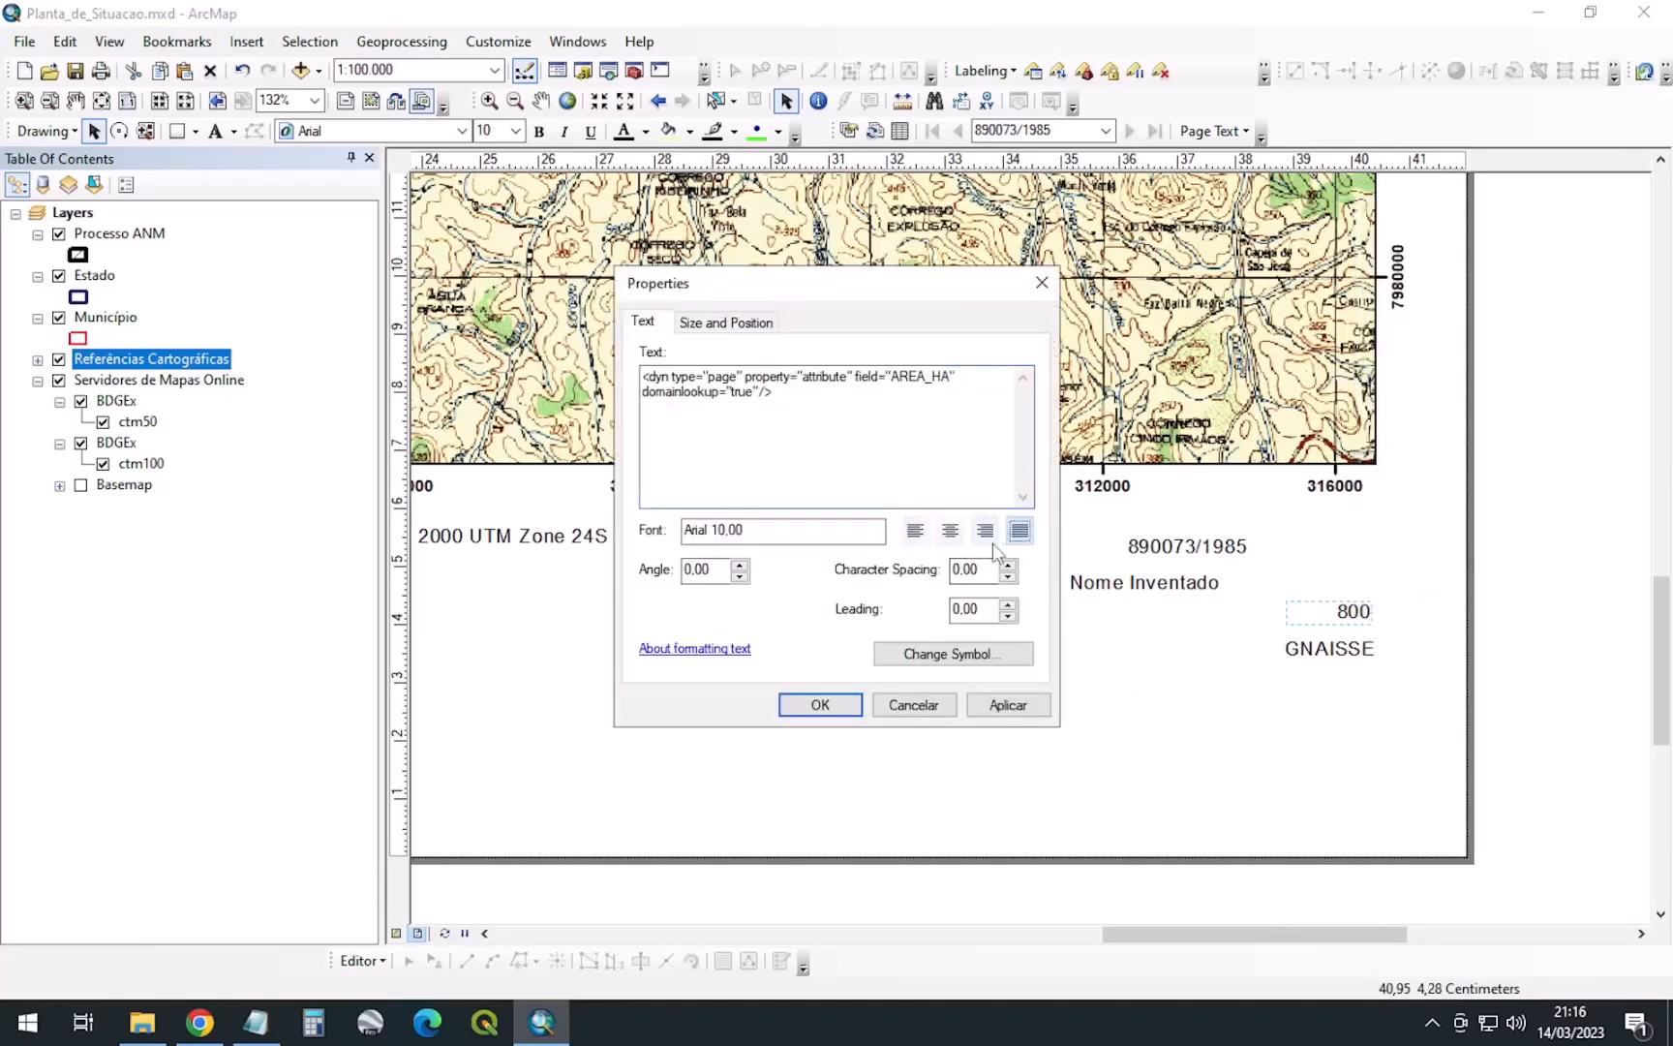
pyautogui.click(741, 322)
pyautogui.click(771, 503)
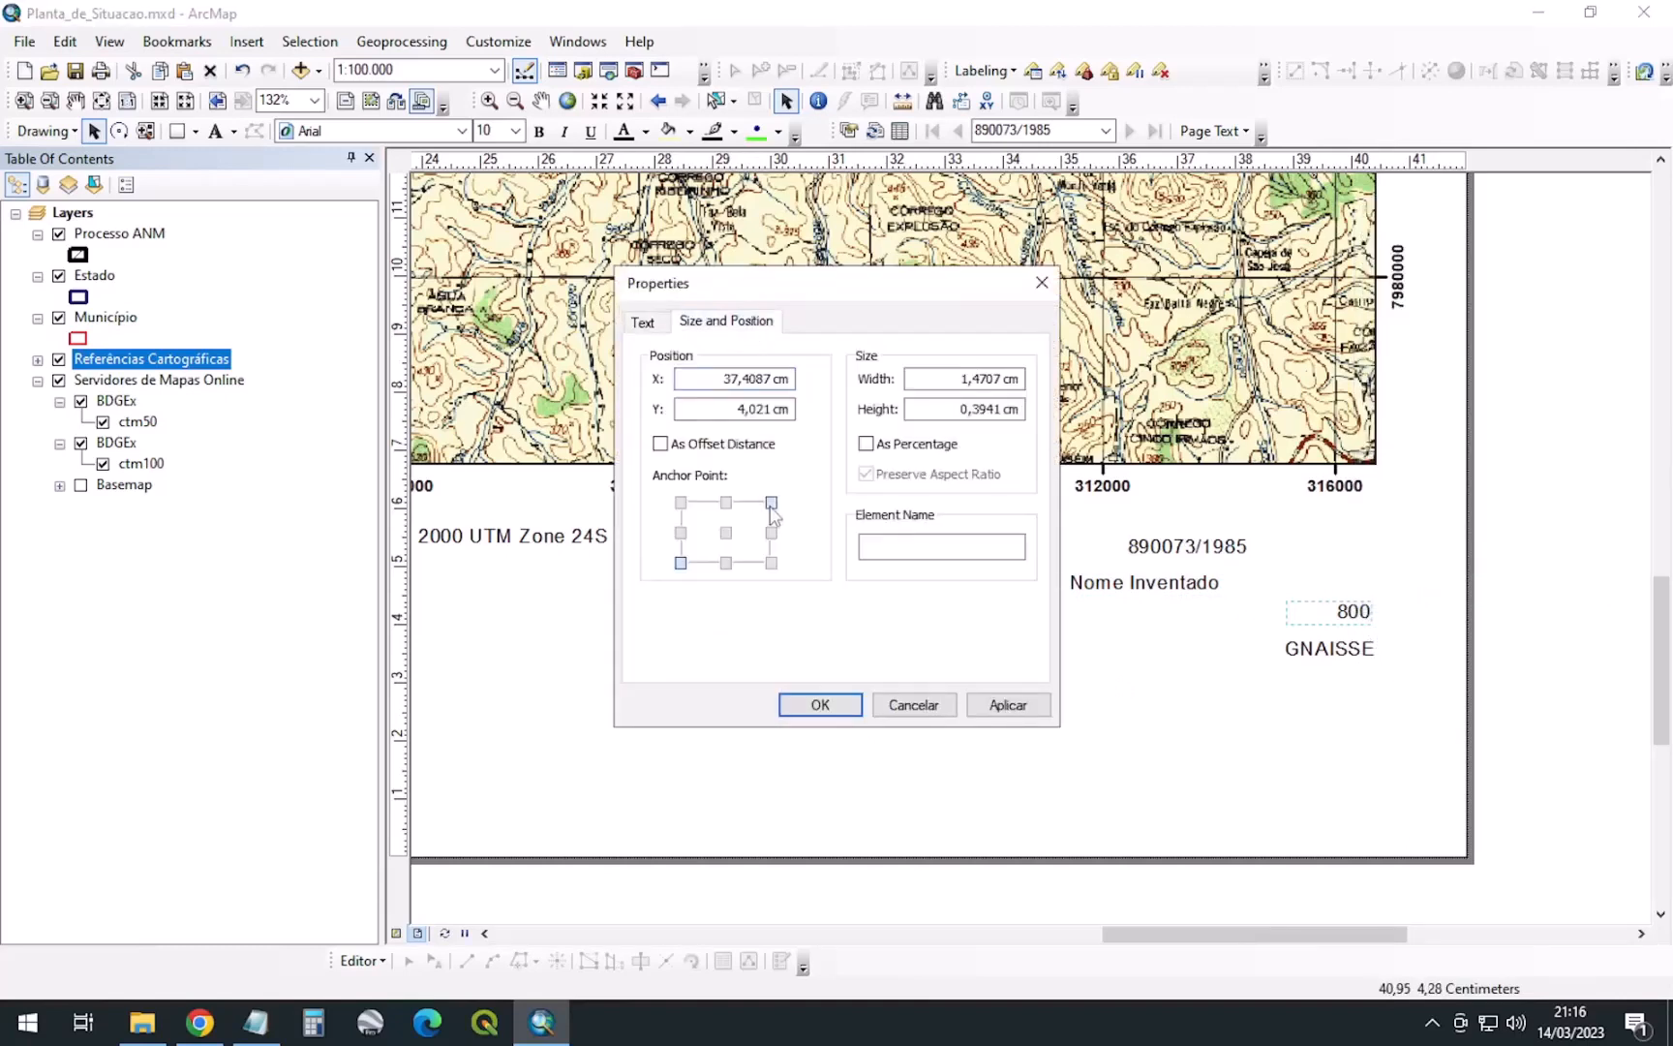
pyautogui.click(845, 706)
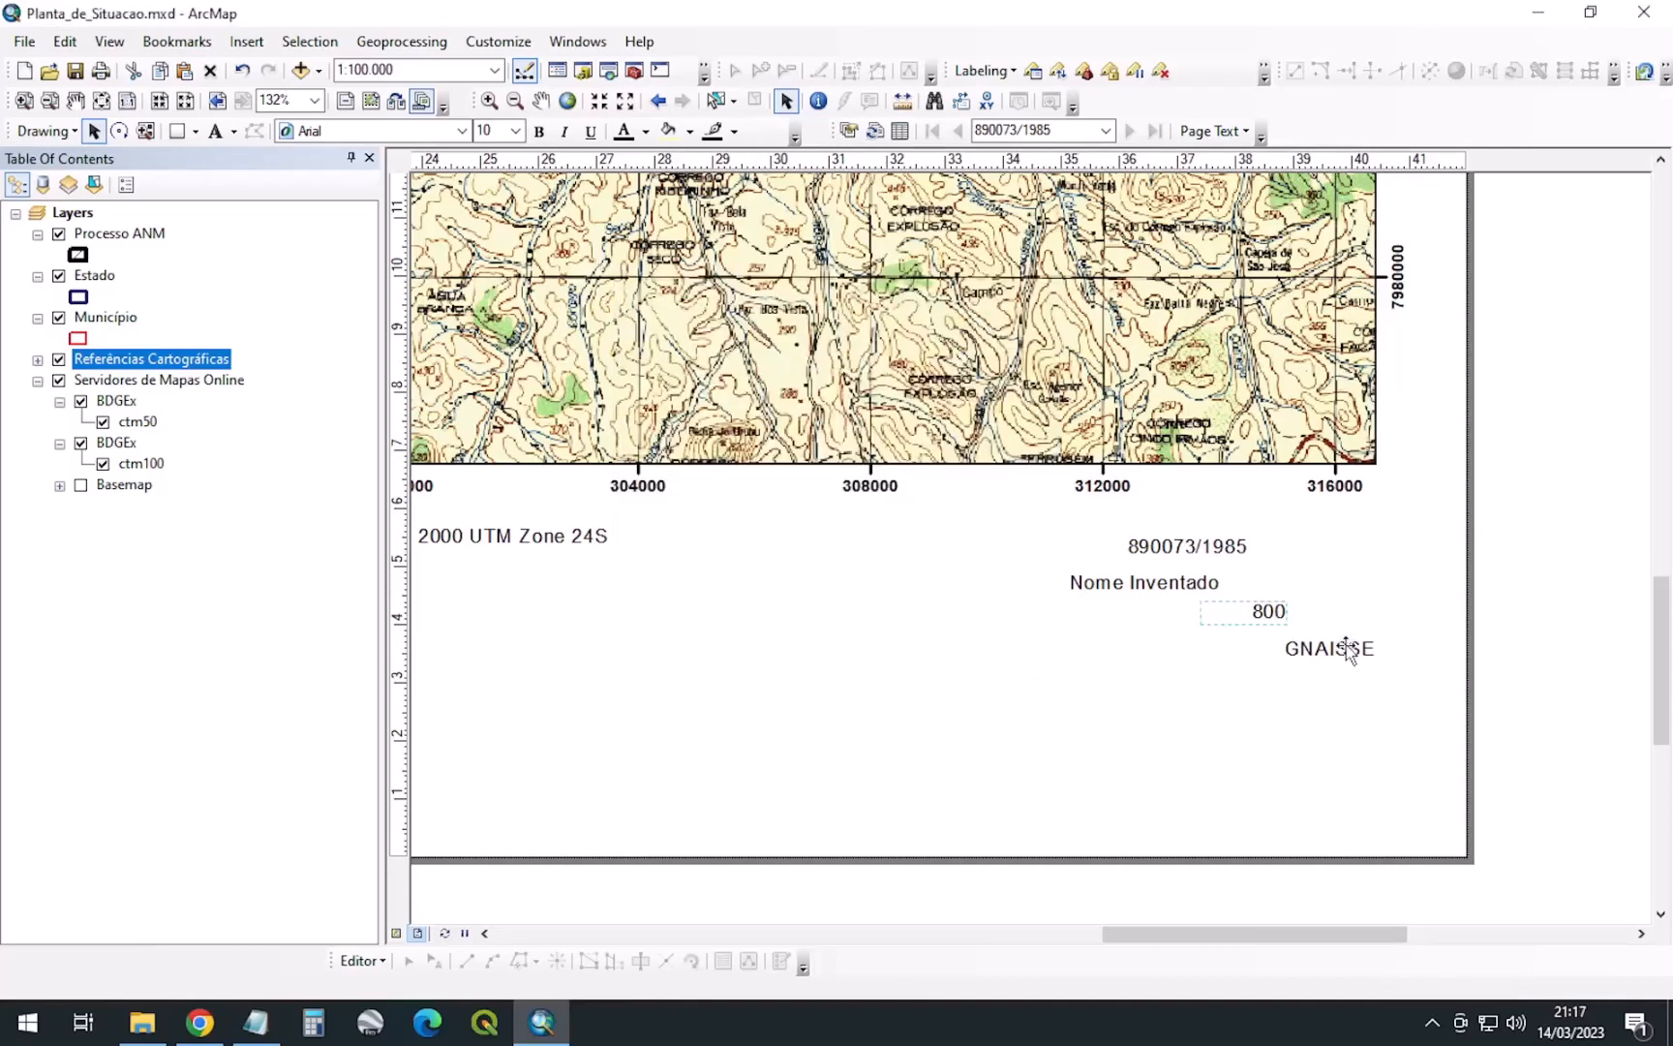
# Right-align the GNAISSE text and anchor it at its top-right corner
pyautogui.rightClick(1338, 658)
pyautogui.click(1384, 627)
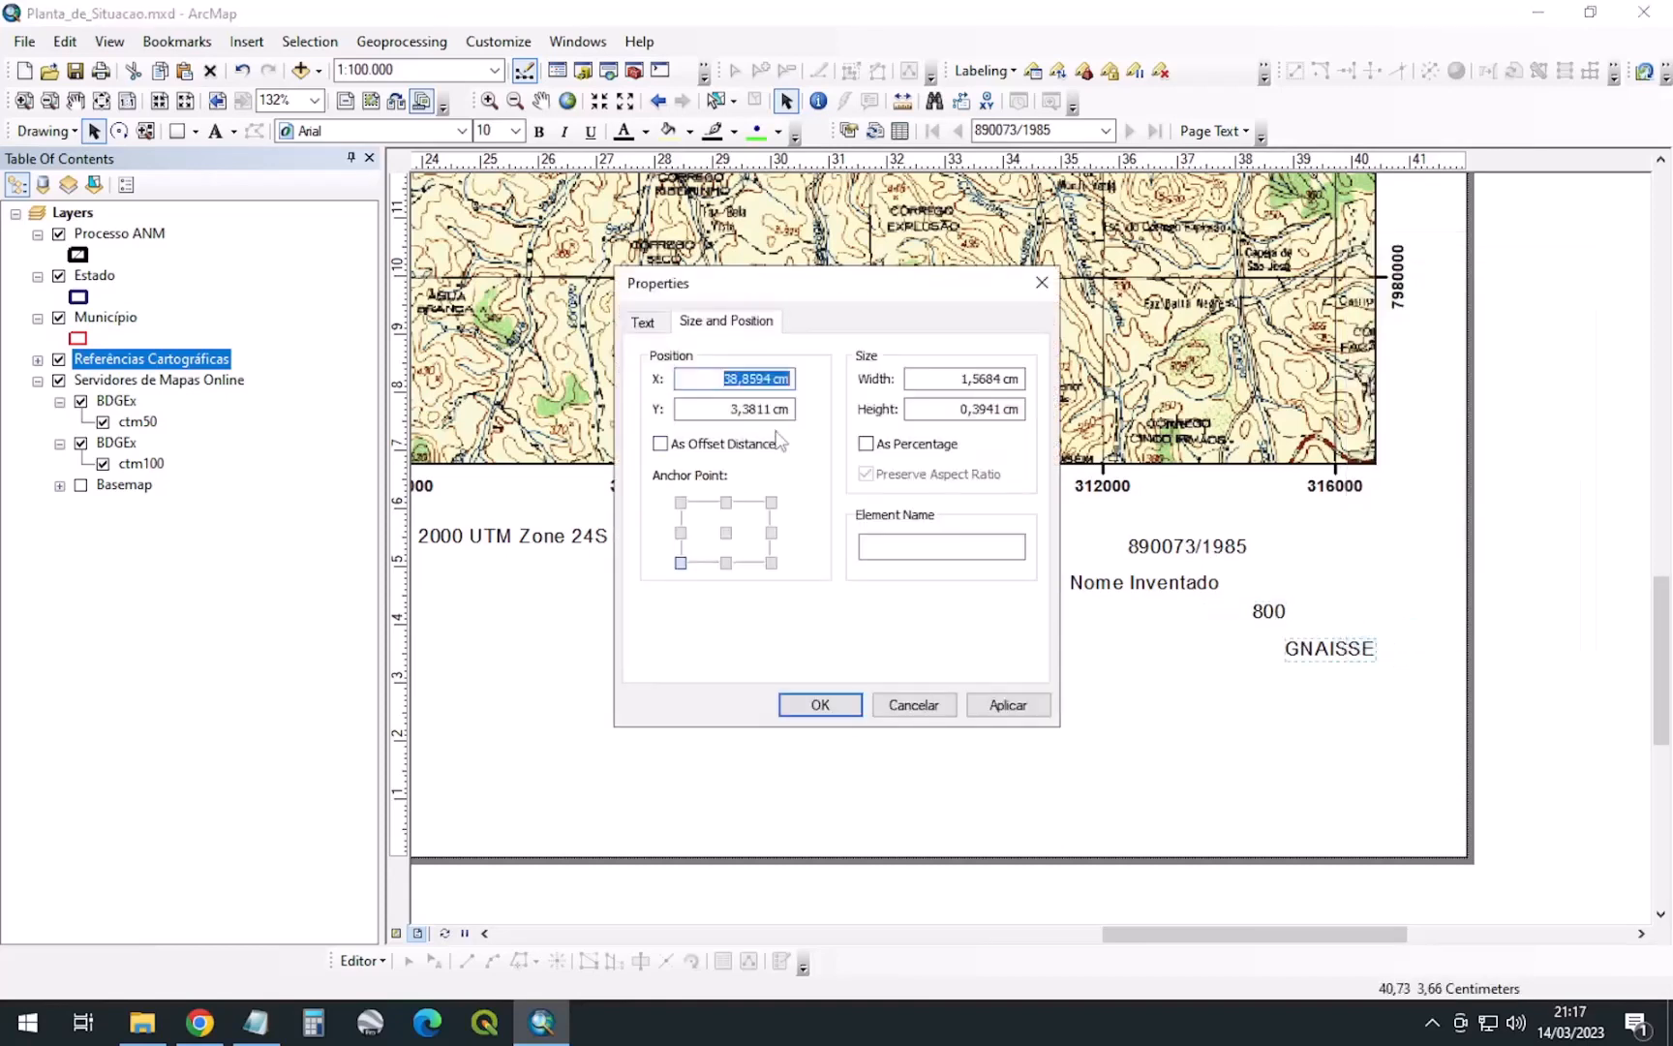
pyautogui.click(772, 503)
pyautogui.click(643, 321)
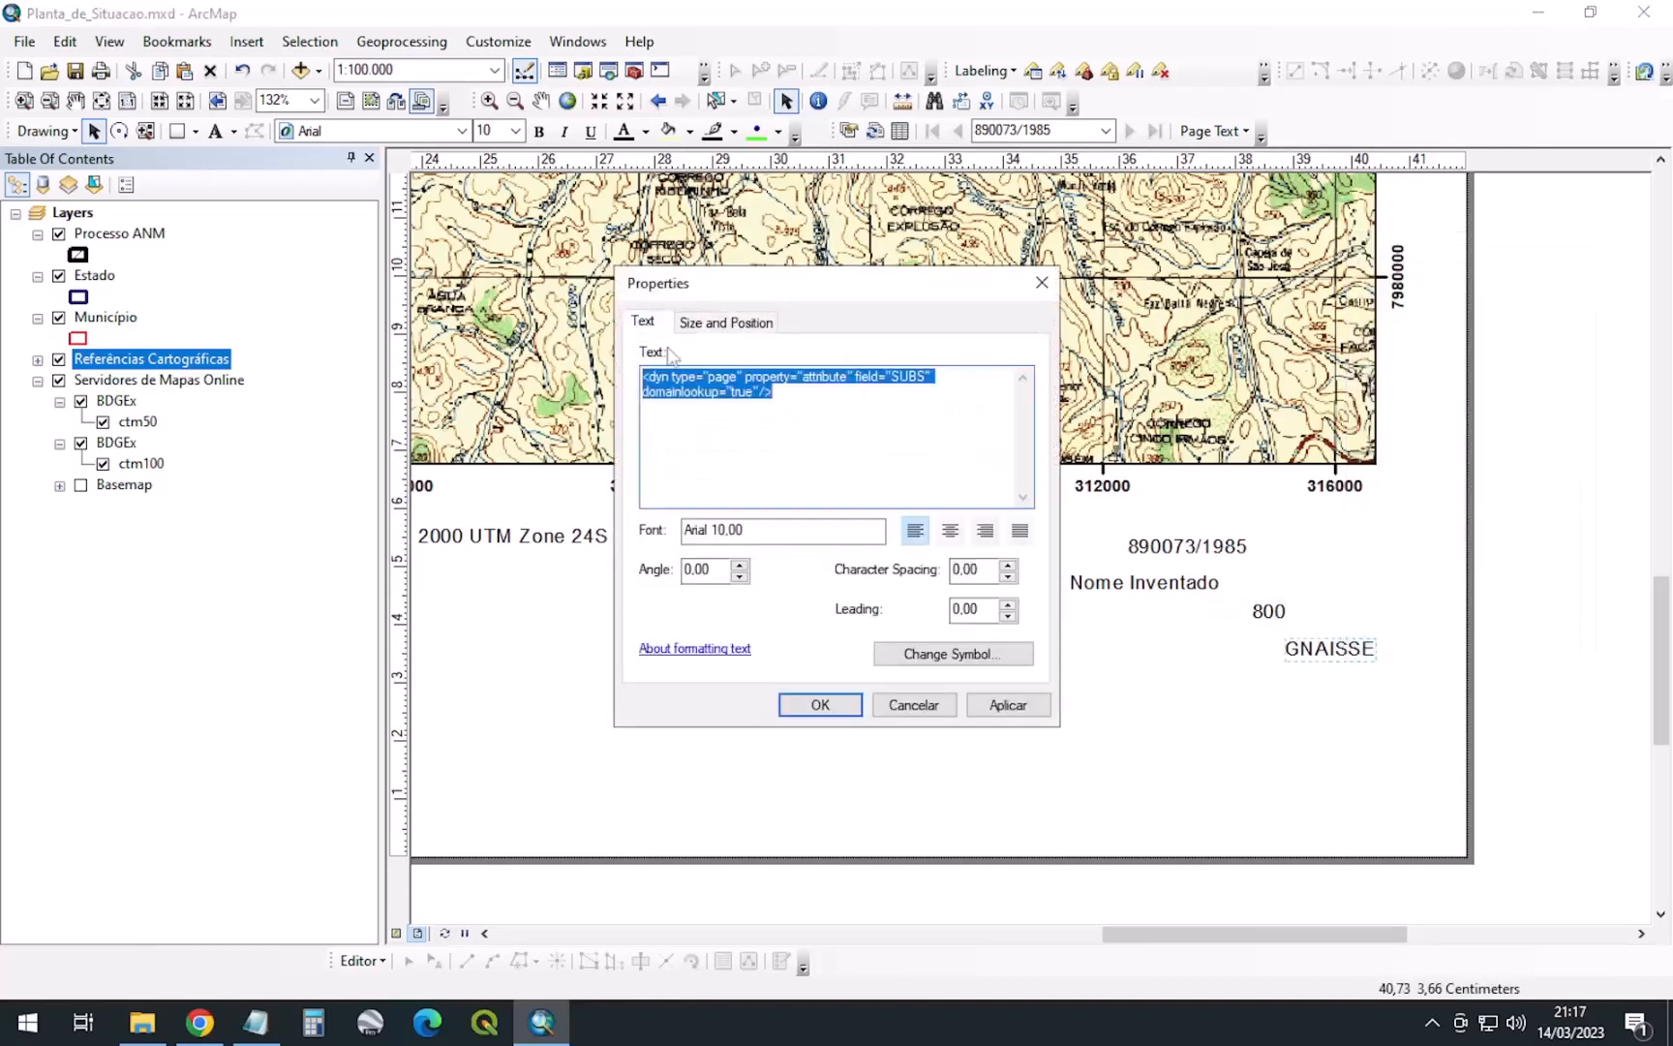
pyautogui.click(985, 530)
pyautogui.click(859, 705)
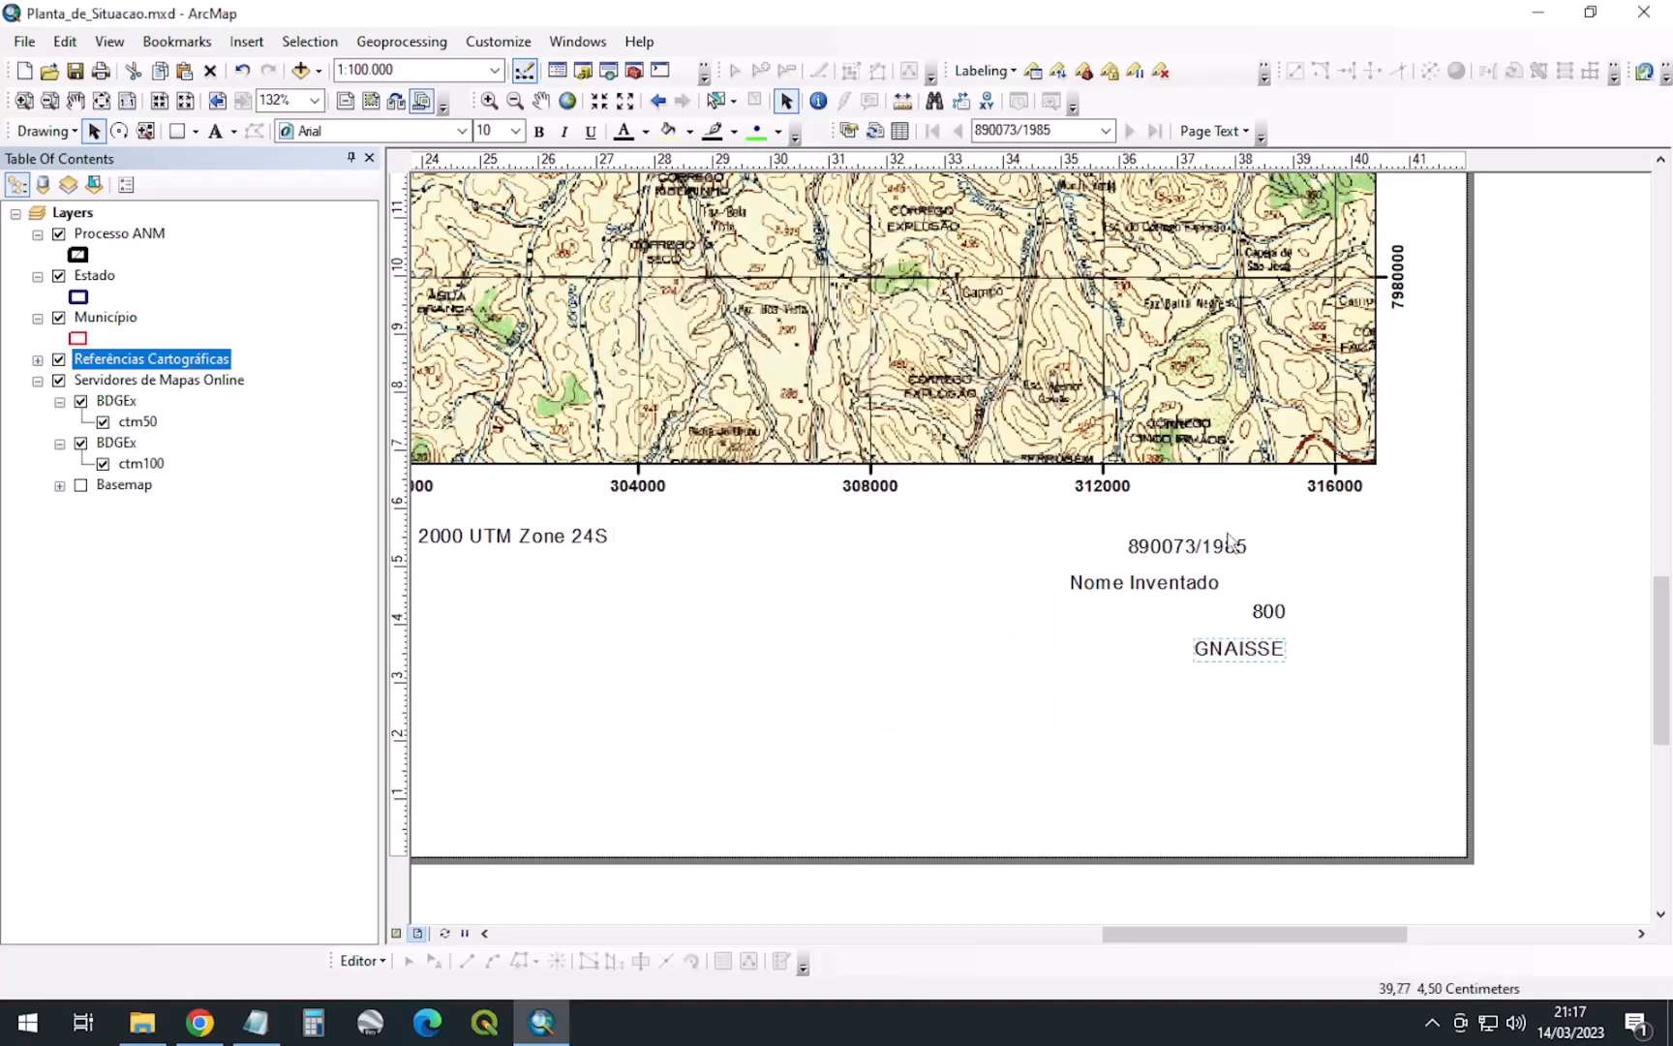
# Line up the four attribute texts' right edges with the map frame's right side
pyautogui.moveTo(1218, 548); pyautogui.dragTo(1352, 533)
pyautogui.moveTo(1180, 585); pyautogui.dragTo(1339, 571)
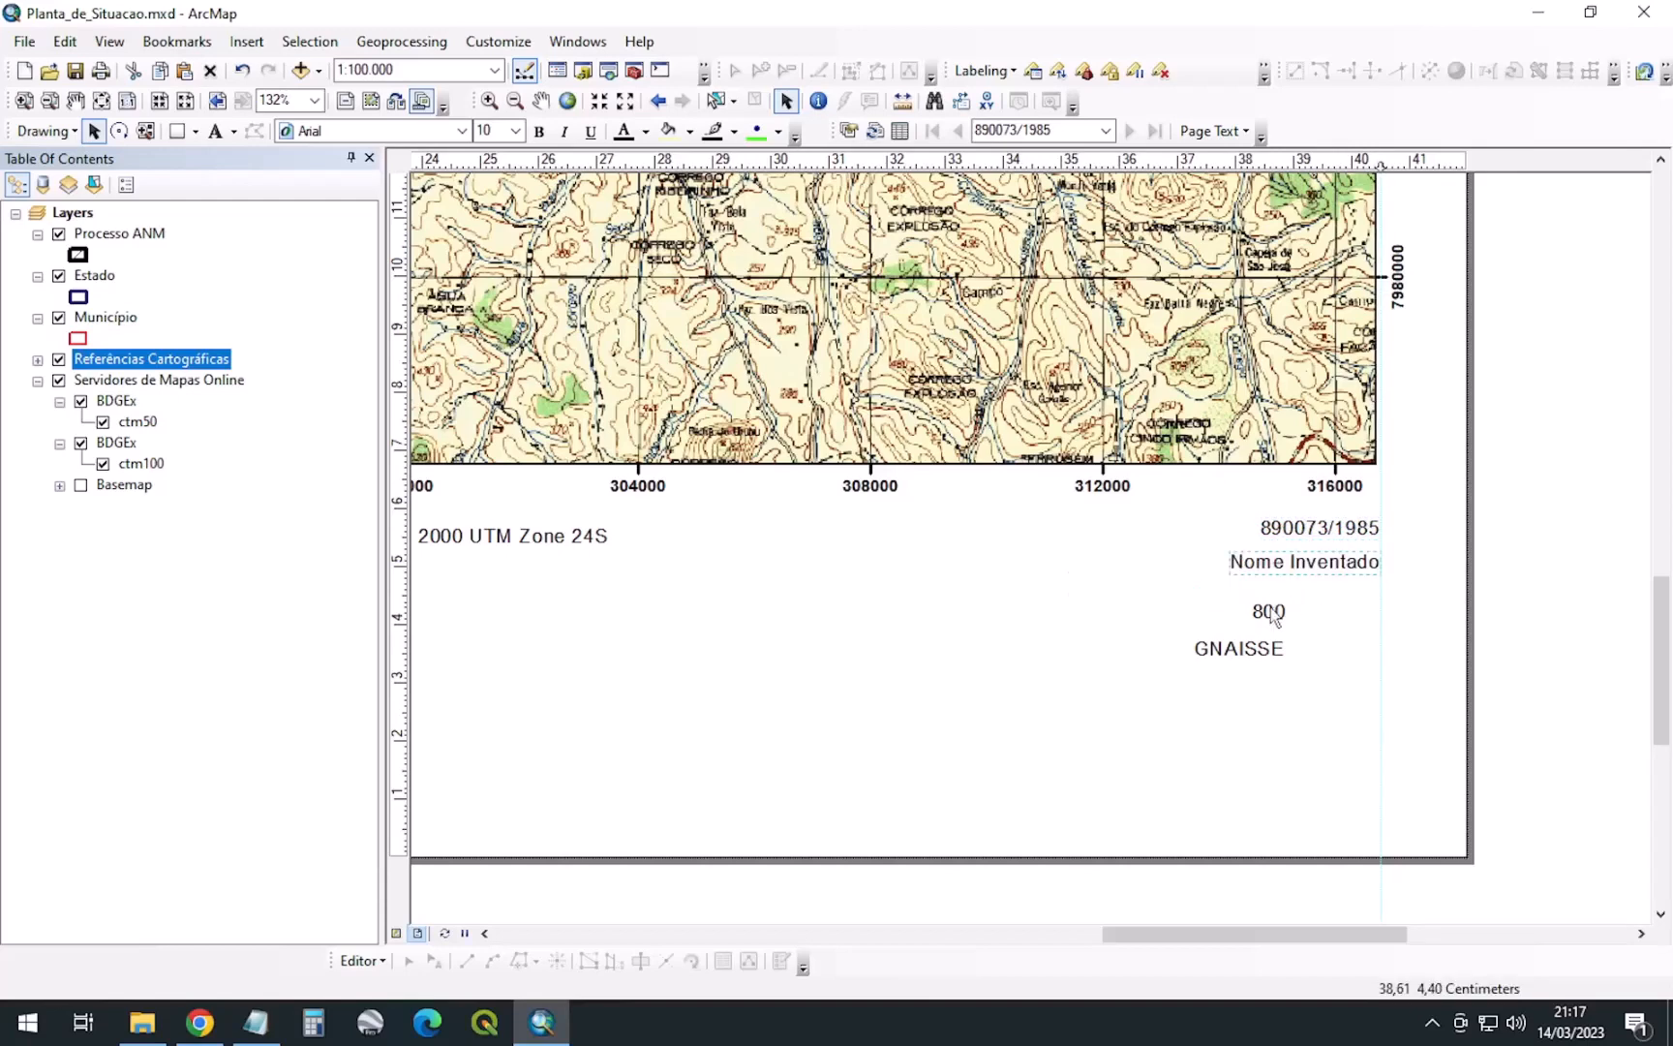
pyautogui.moveTo(1278, 622); pyautogui.dragTo(1361, 596)
pyautogui.moveTo(1229, 652); pyautogui.dragTo(1323, 635)
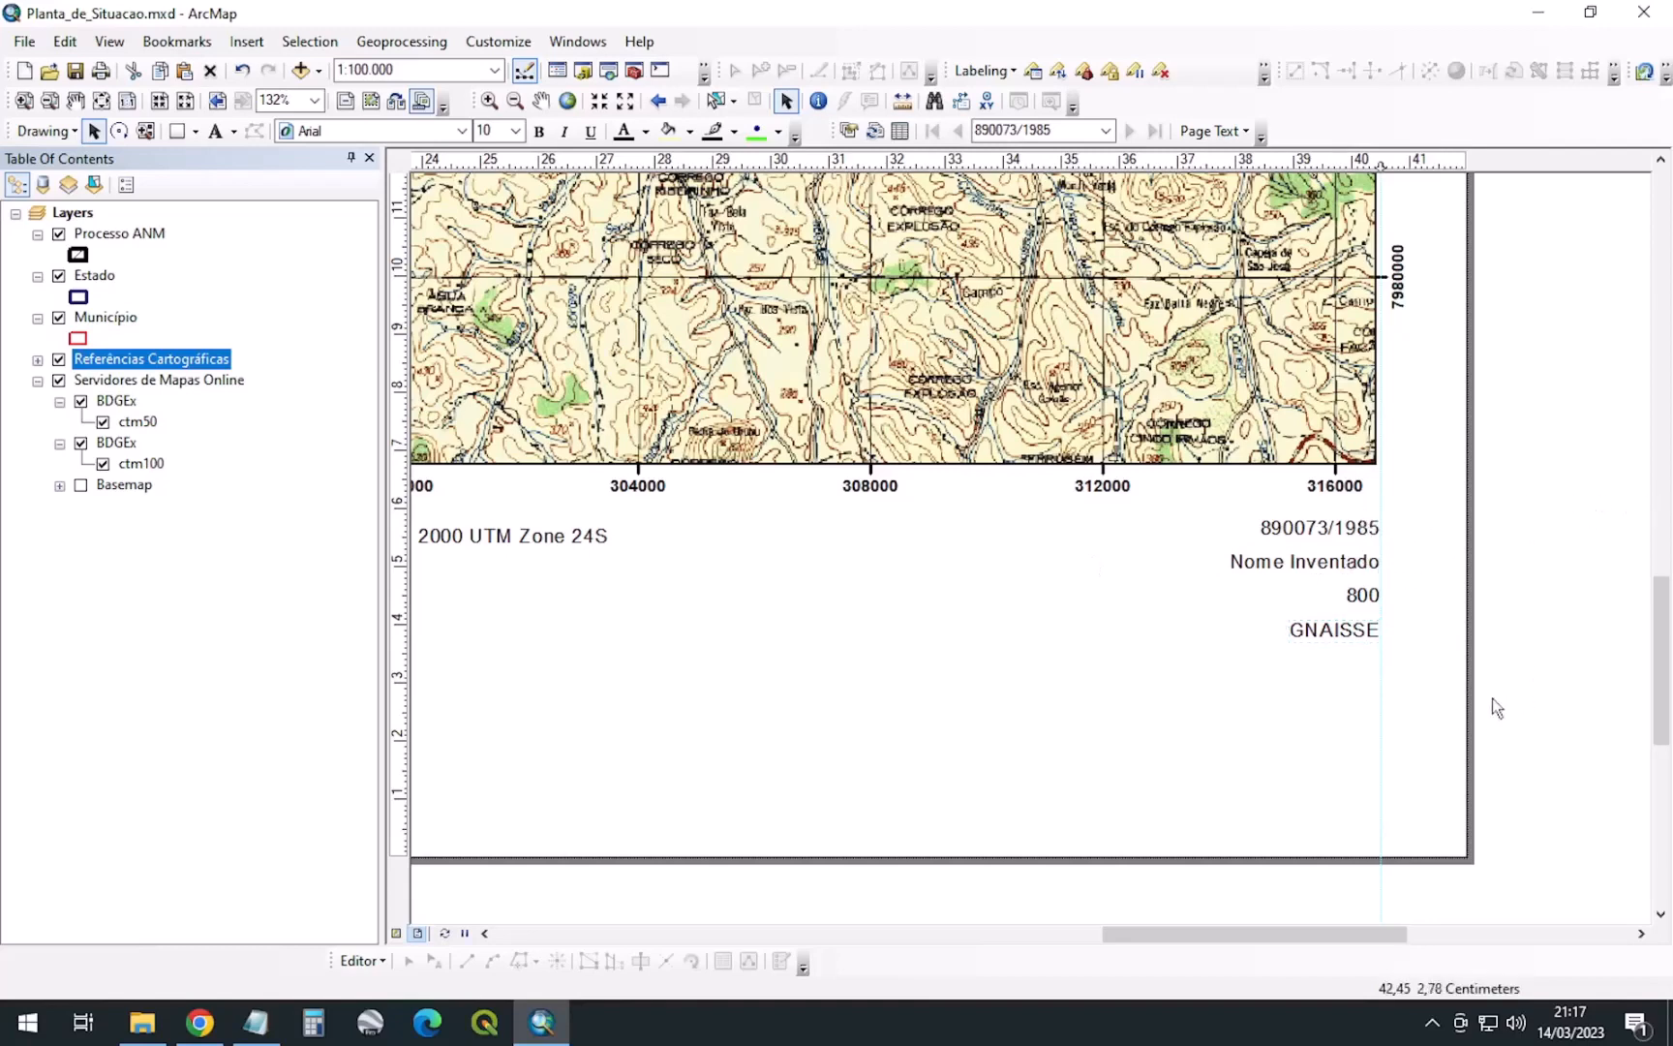
# Set Nome Inventado, 800 and GNAISSE to font size 16
pyautogui.moveTo(1491, 698); pyautogui.dragTo(1196, 526)
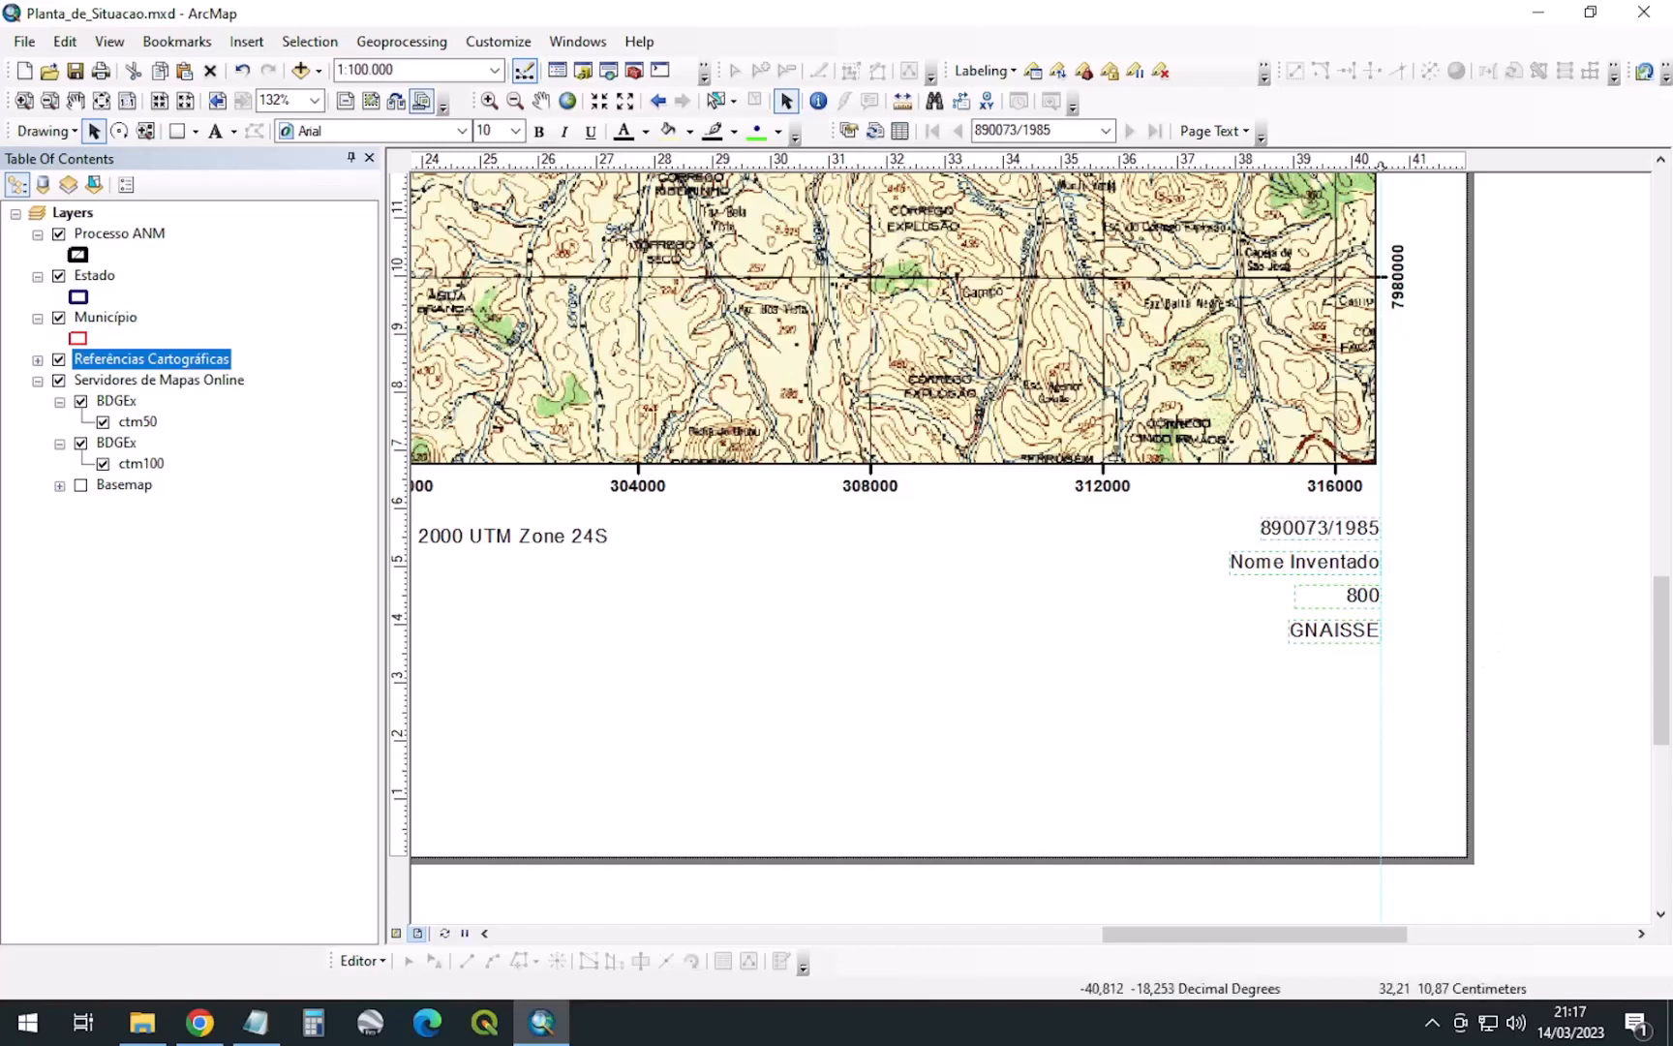
pyautogui.click(500, 126)
pyautogui.write('16')
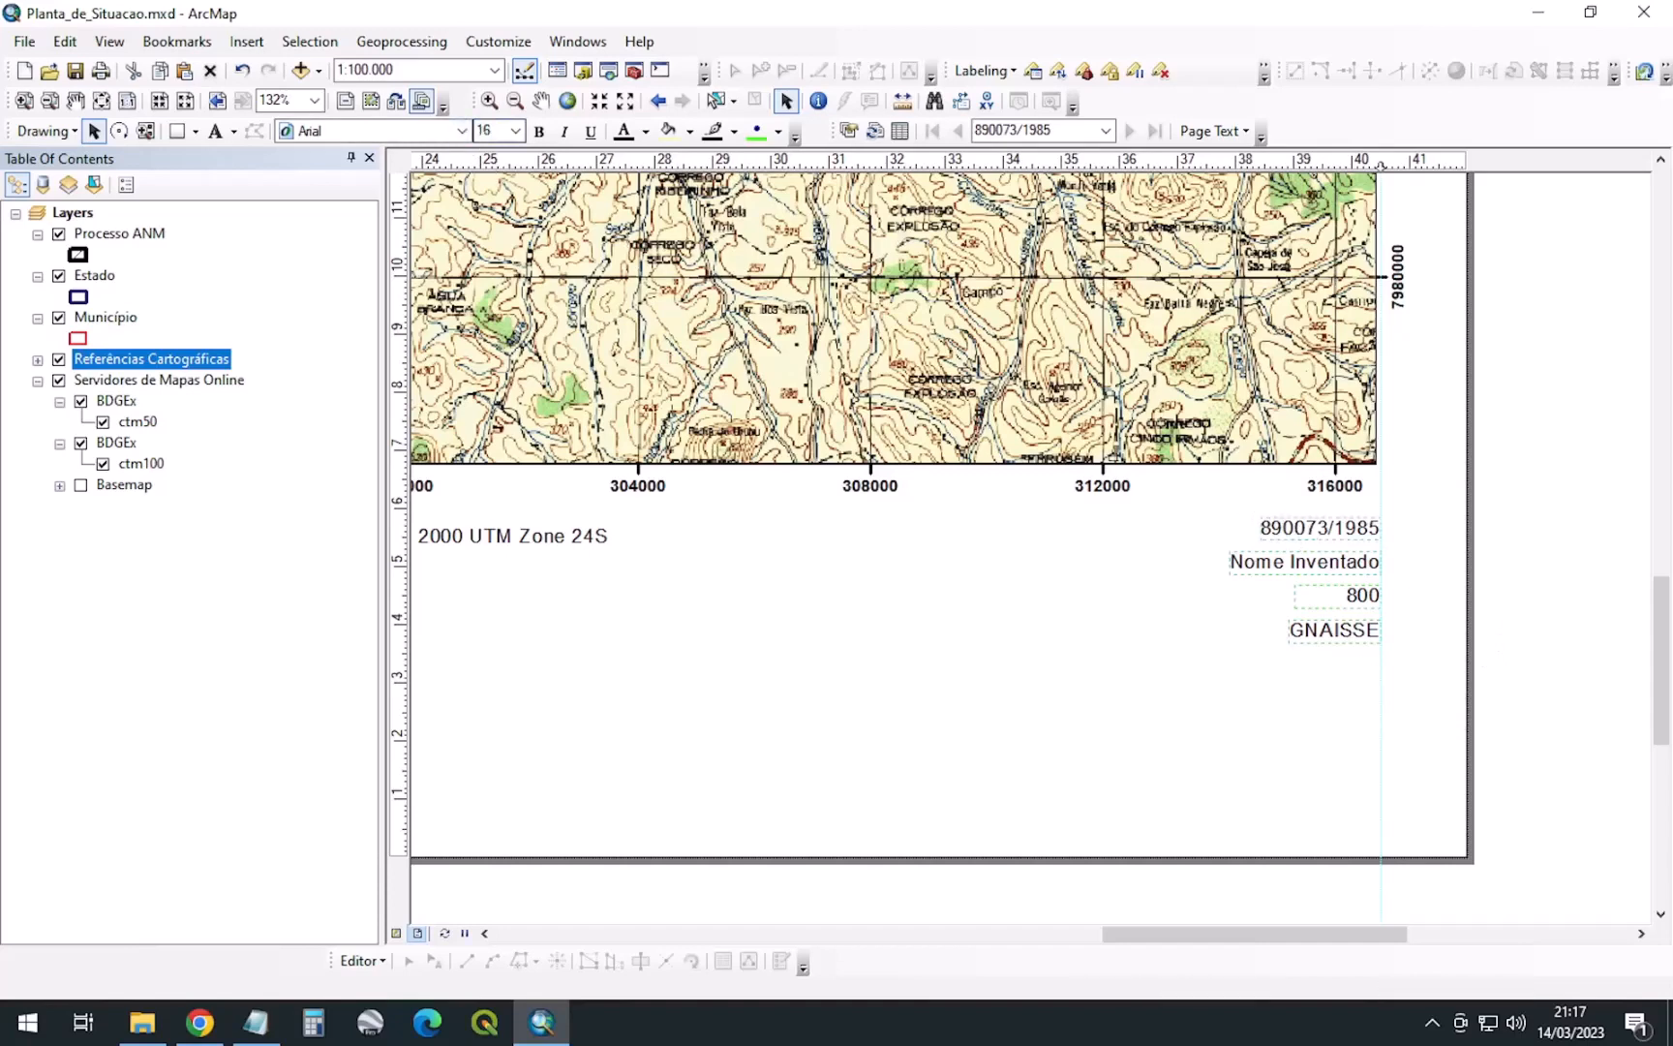
pyautogui.press('Return')
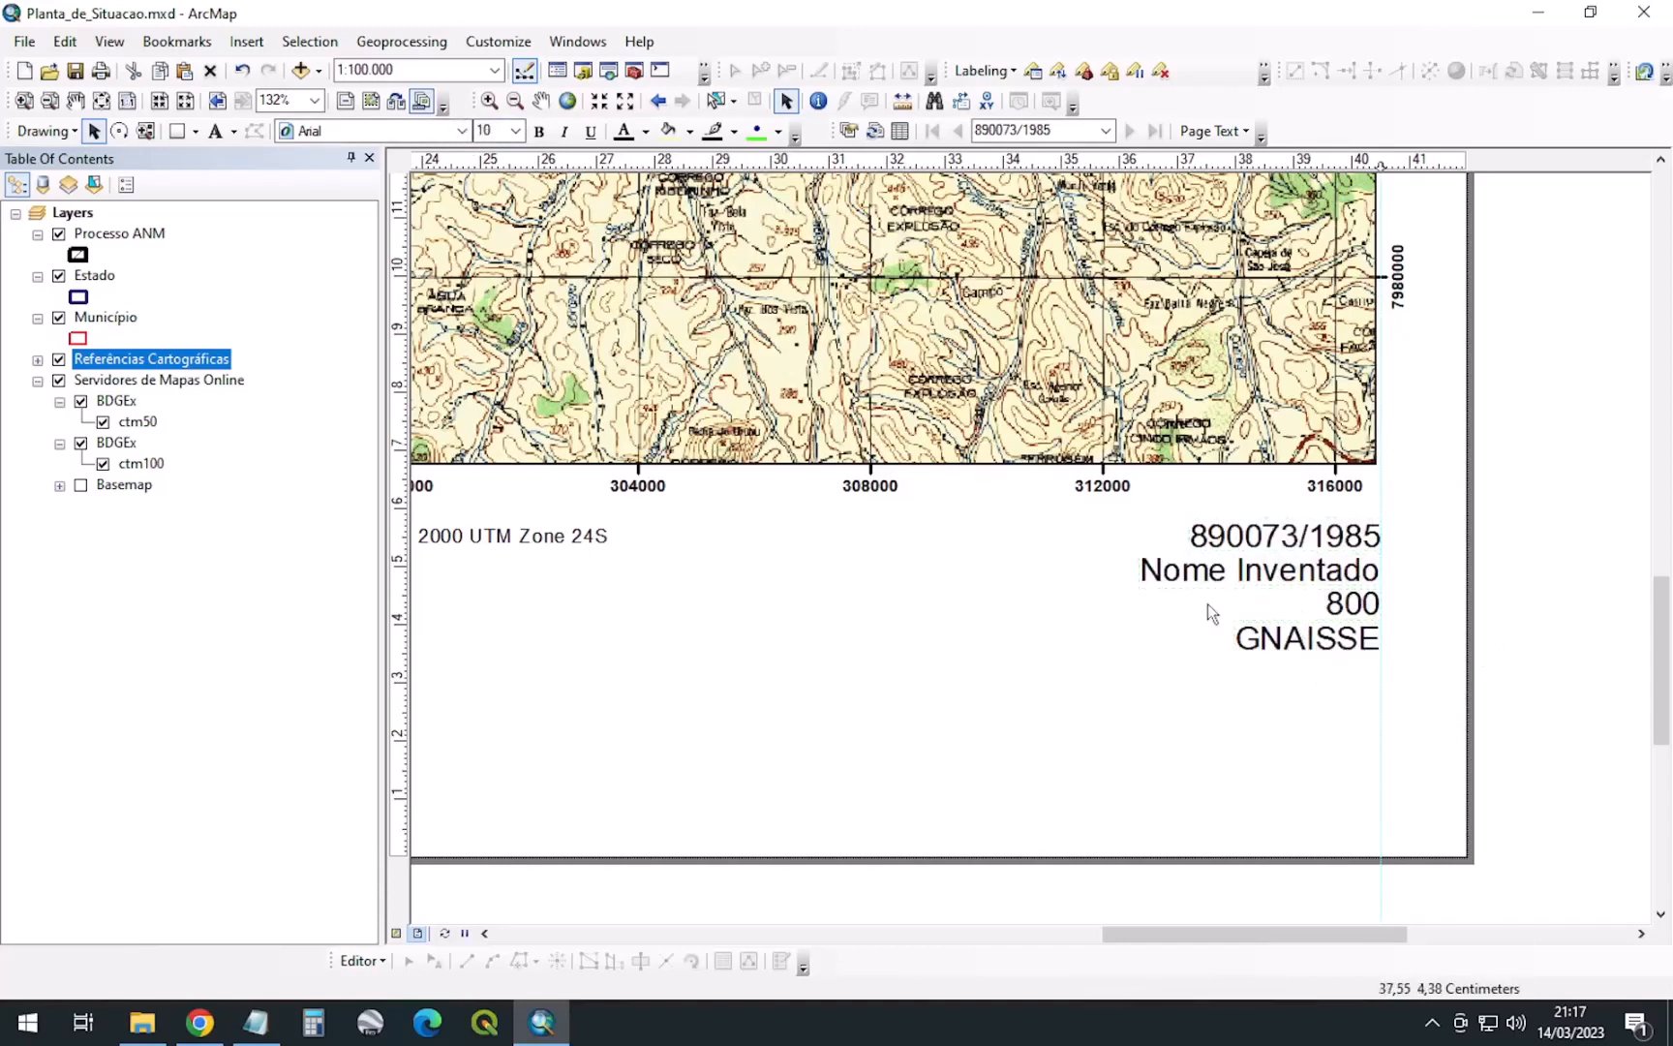
pyautogui.scroll(-3, 1207, 602)
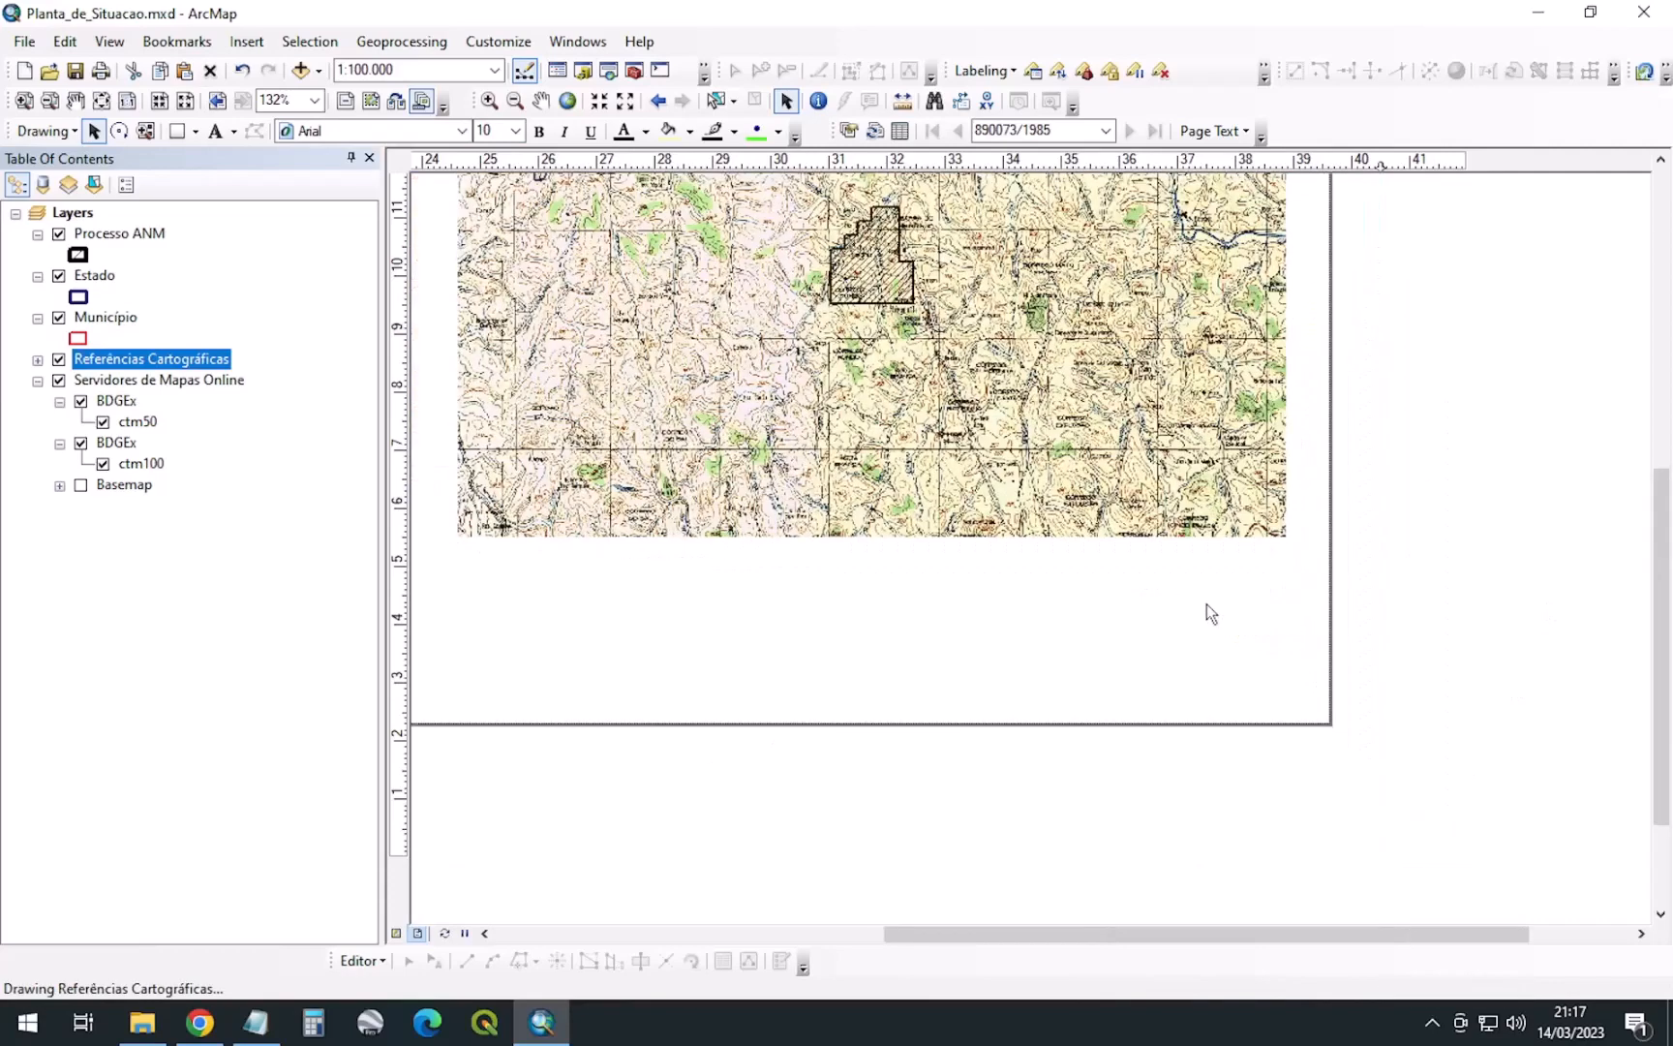
pyautogui.scroll(1, 1299, 642)
pyautogui.scroll(3, 1299, 641)
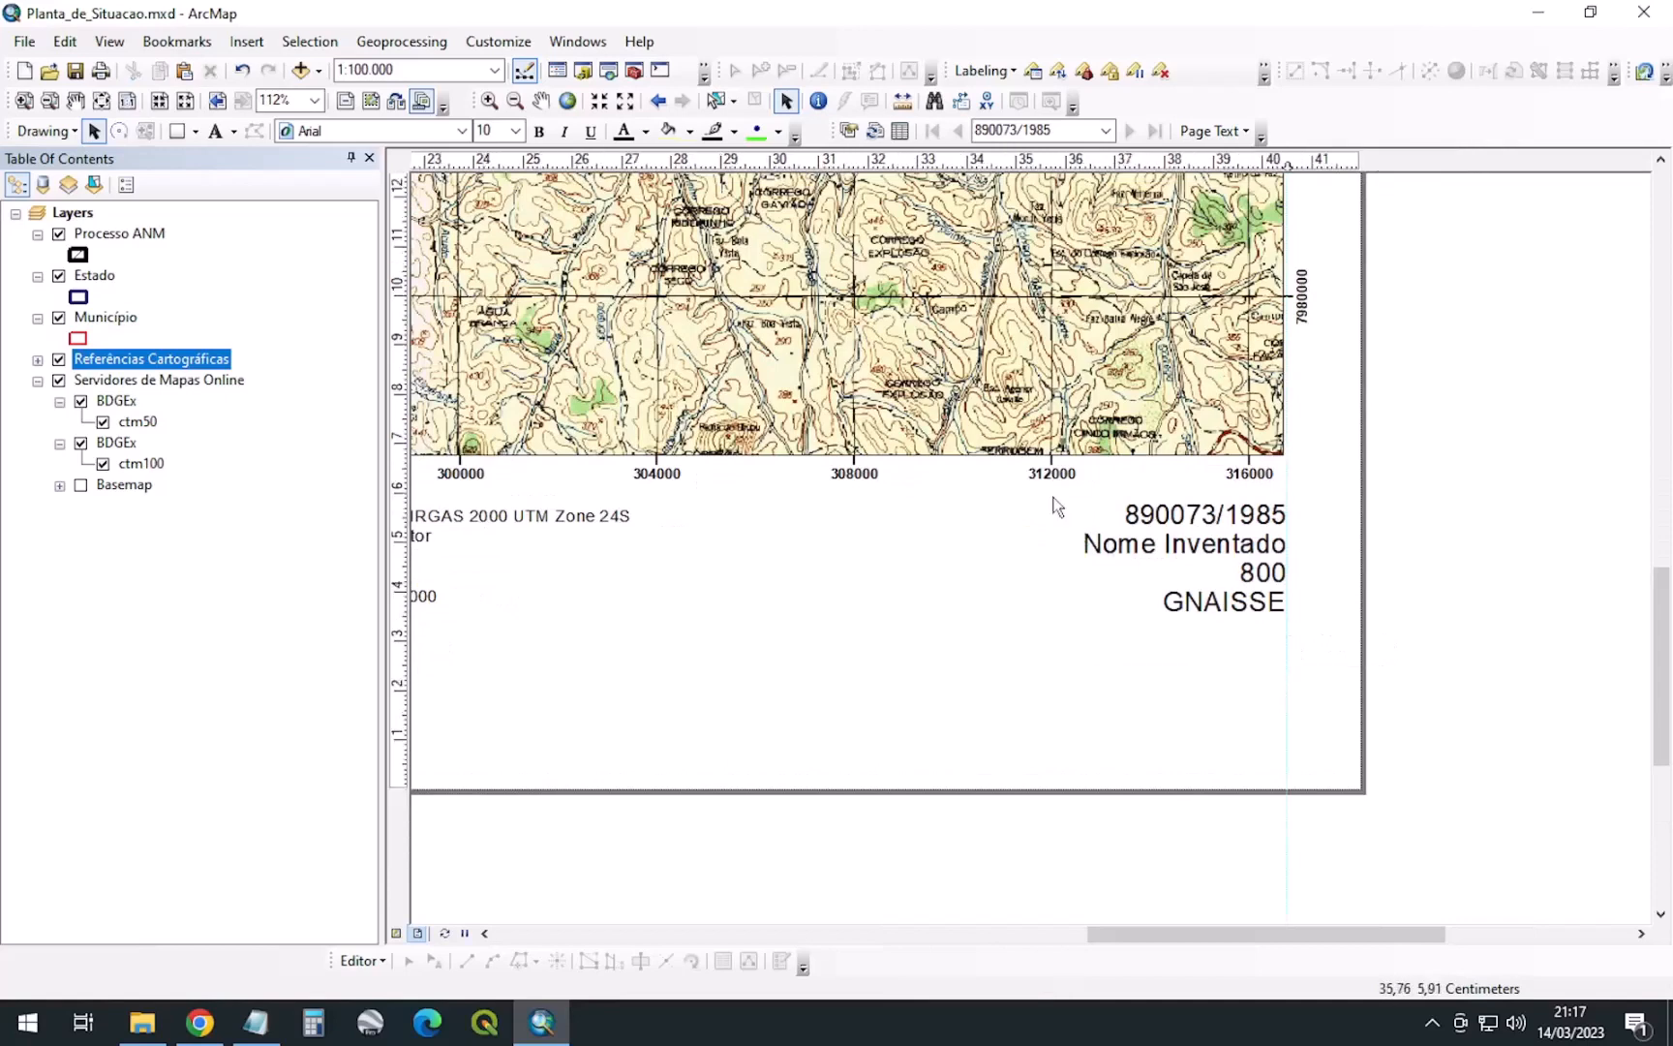
# Set all four attribute texts, including 890073/1985, to font size 14
pyautogui.moveTo(1419, 672); pyautogui.dragTo(1038, 492)
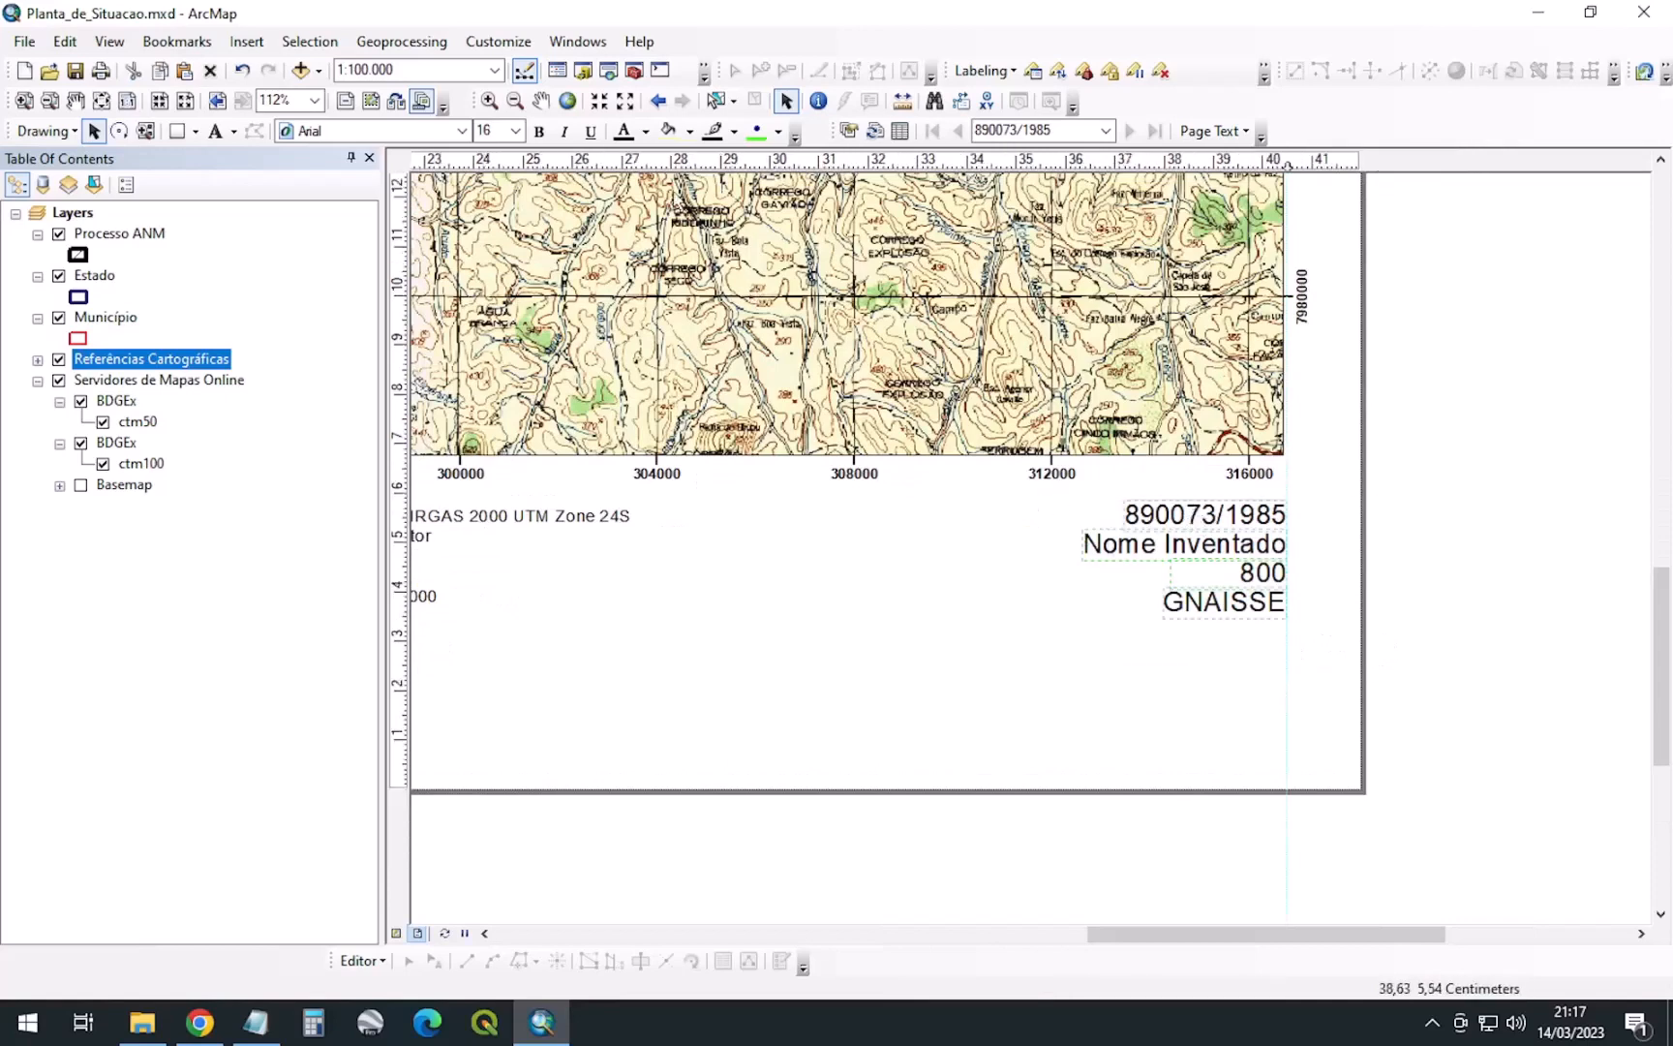
pyautogui.click(497, 131)
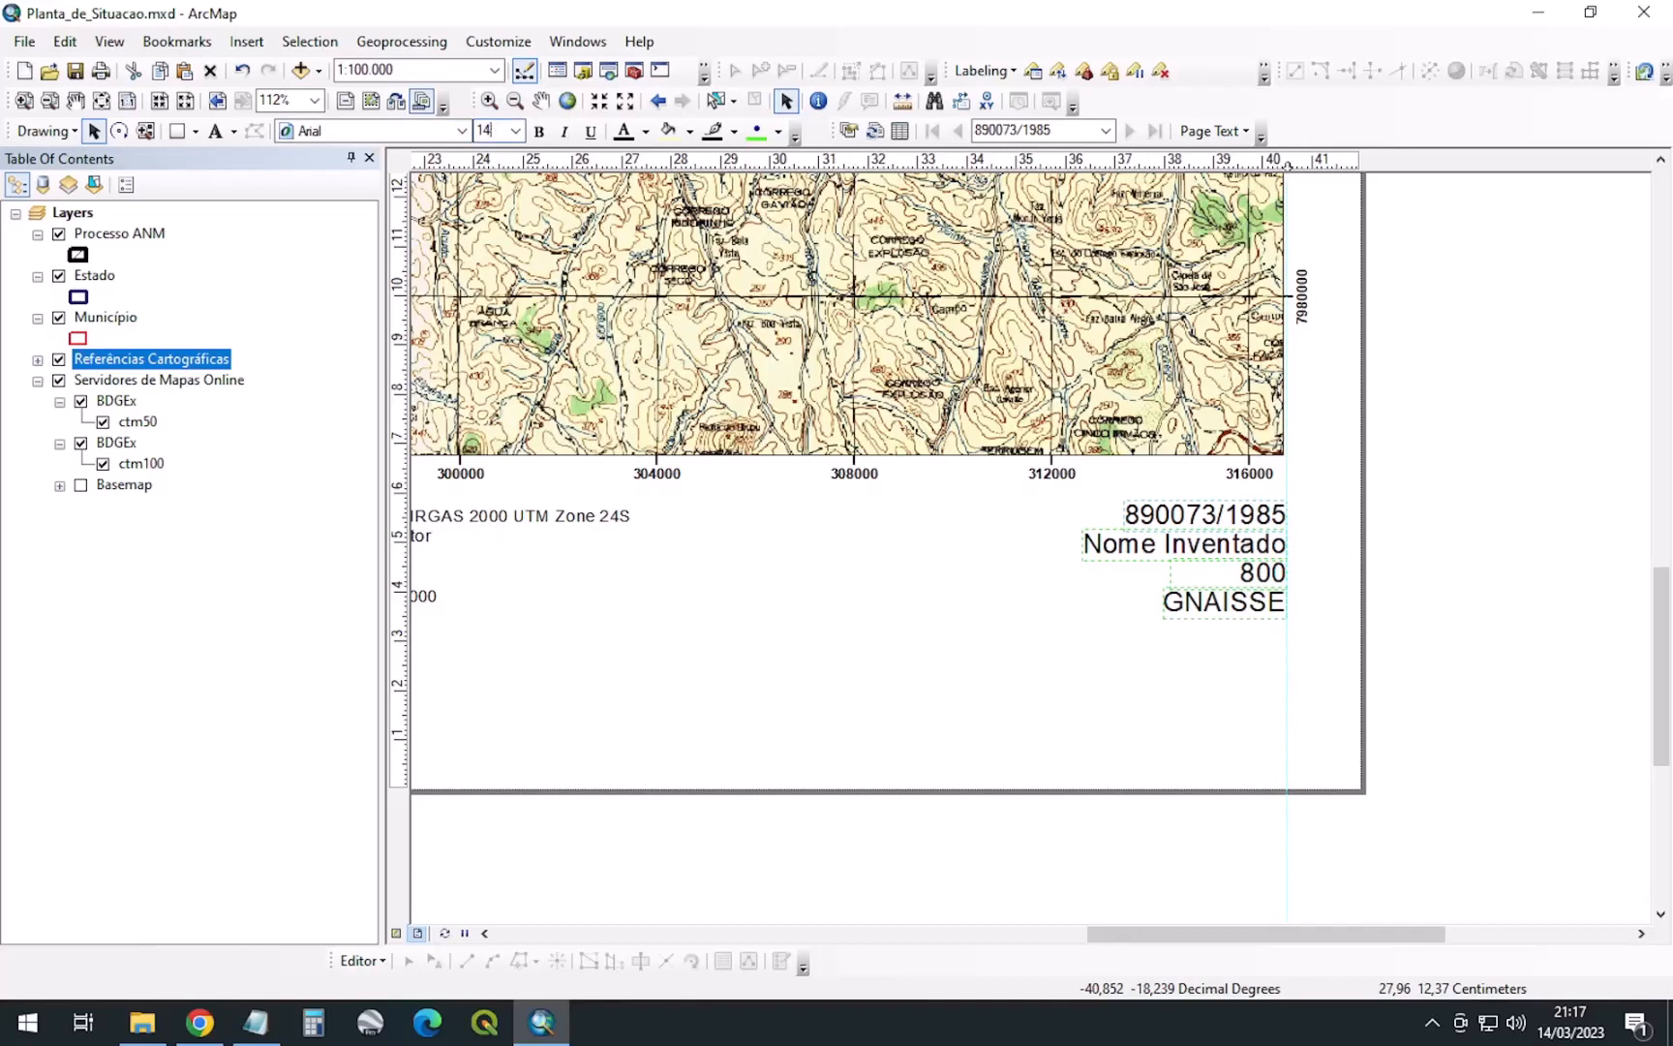
pyautogui.press('Return')
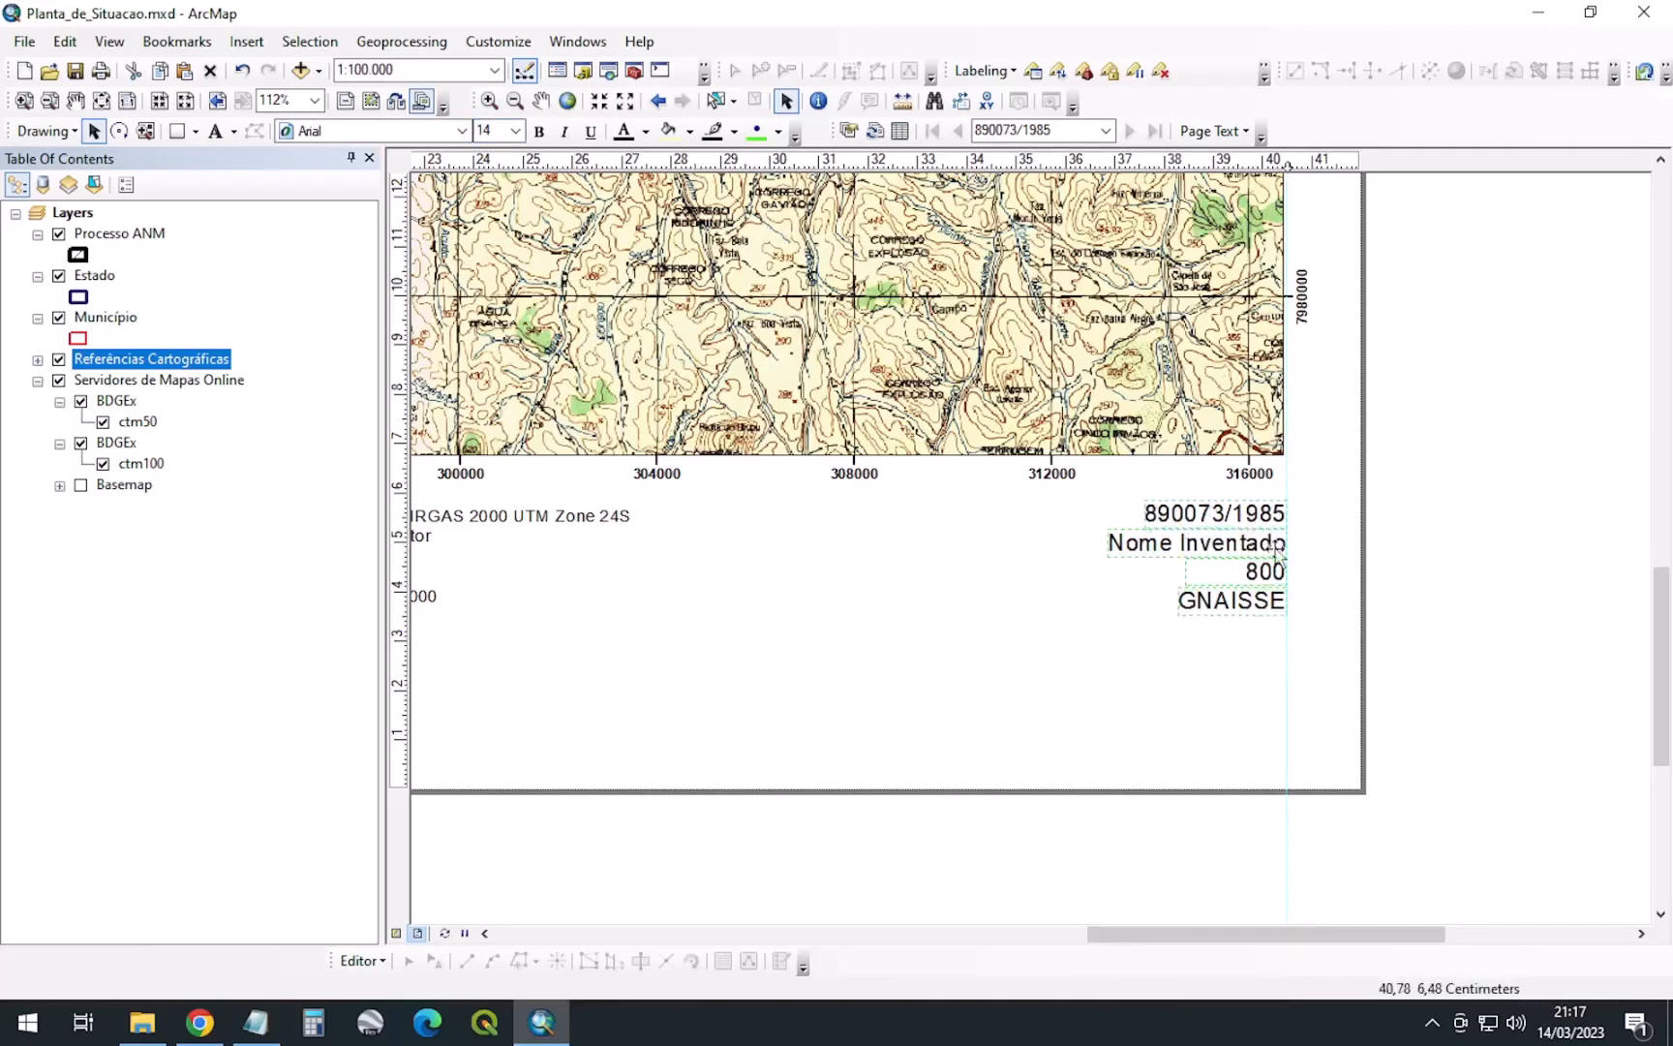
pyautogui.click(1391, 592)
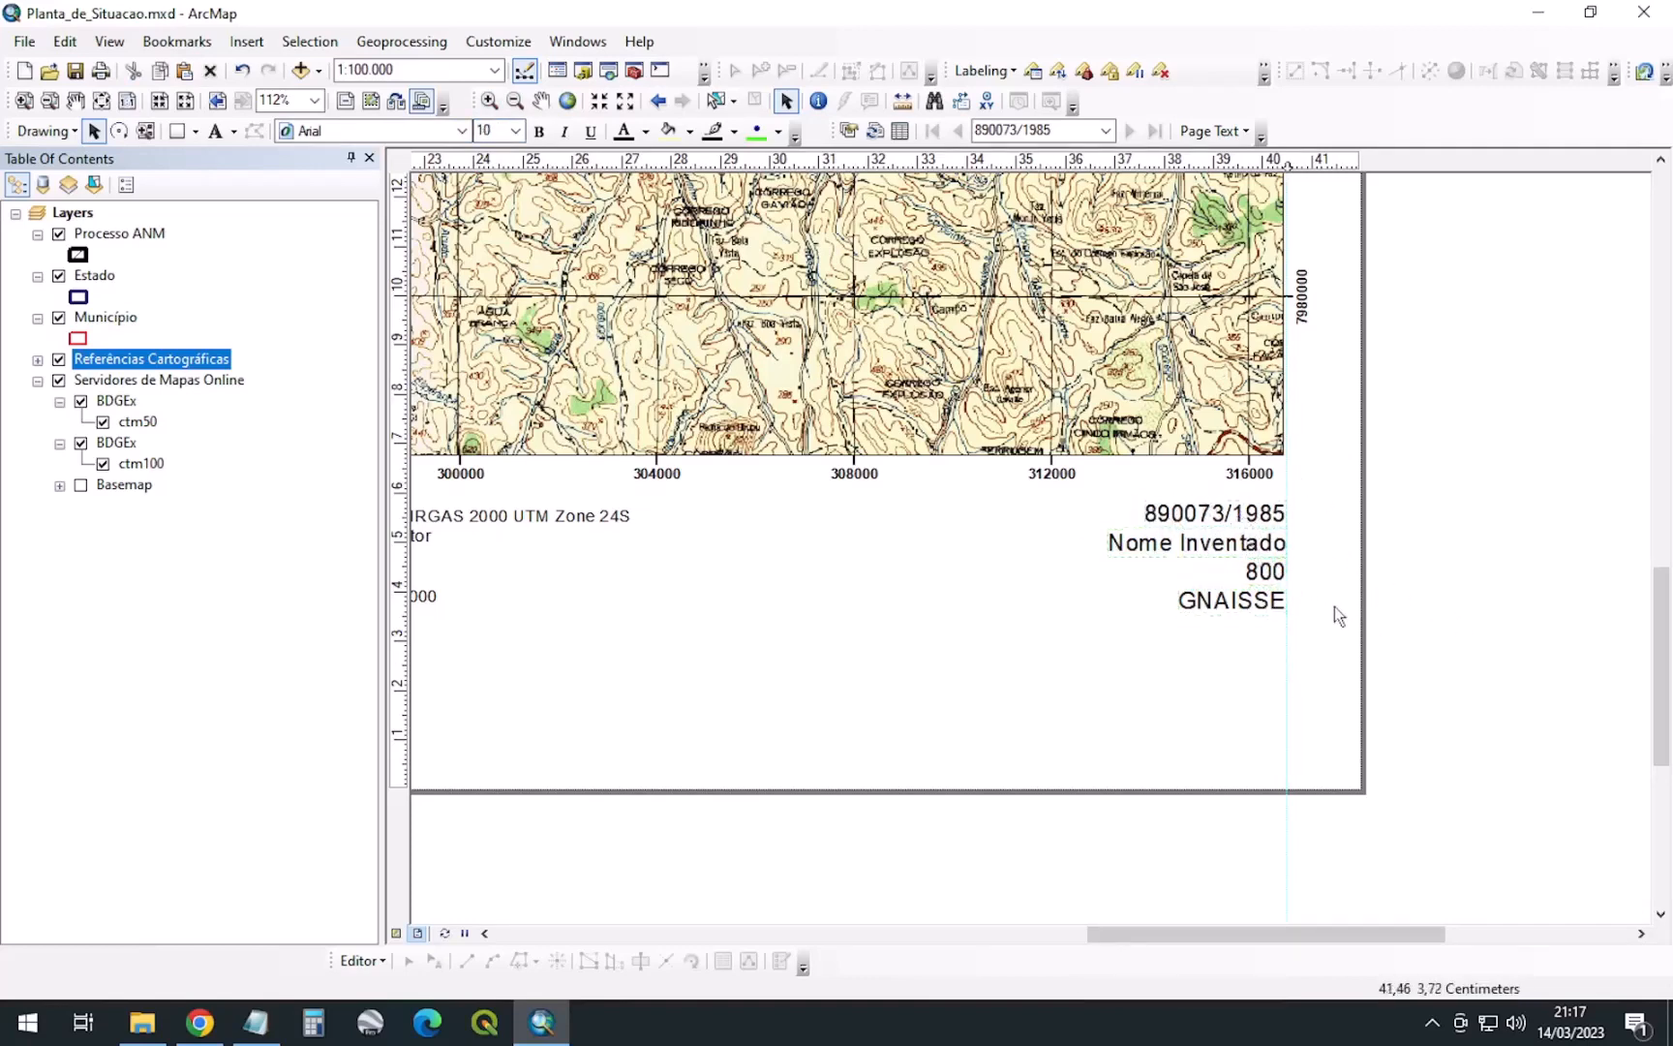
pyautogui.click(1264, 573)
pyautogui.click(1293, 604)
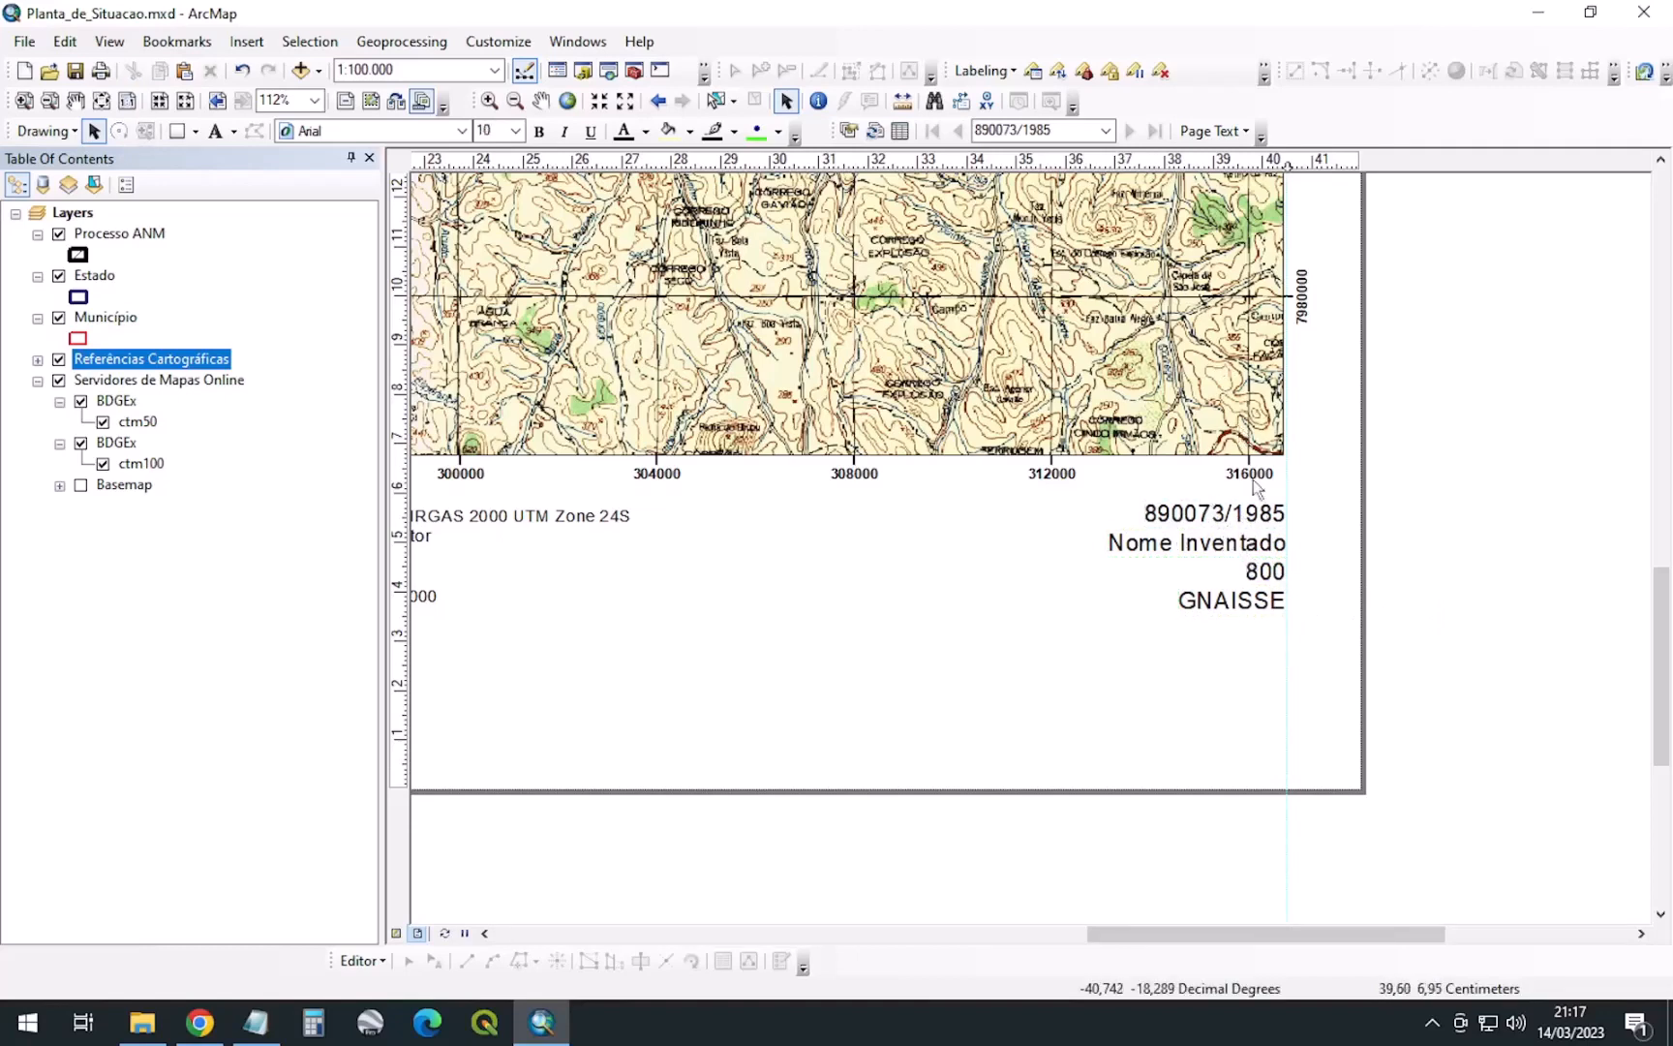
pyautogui.click(1177, 515)
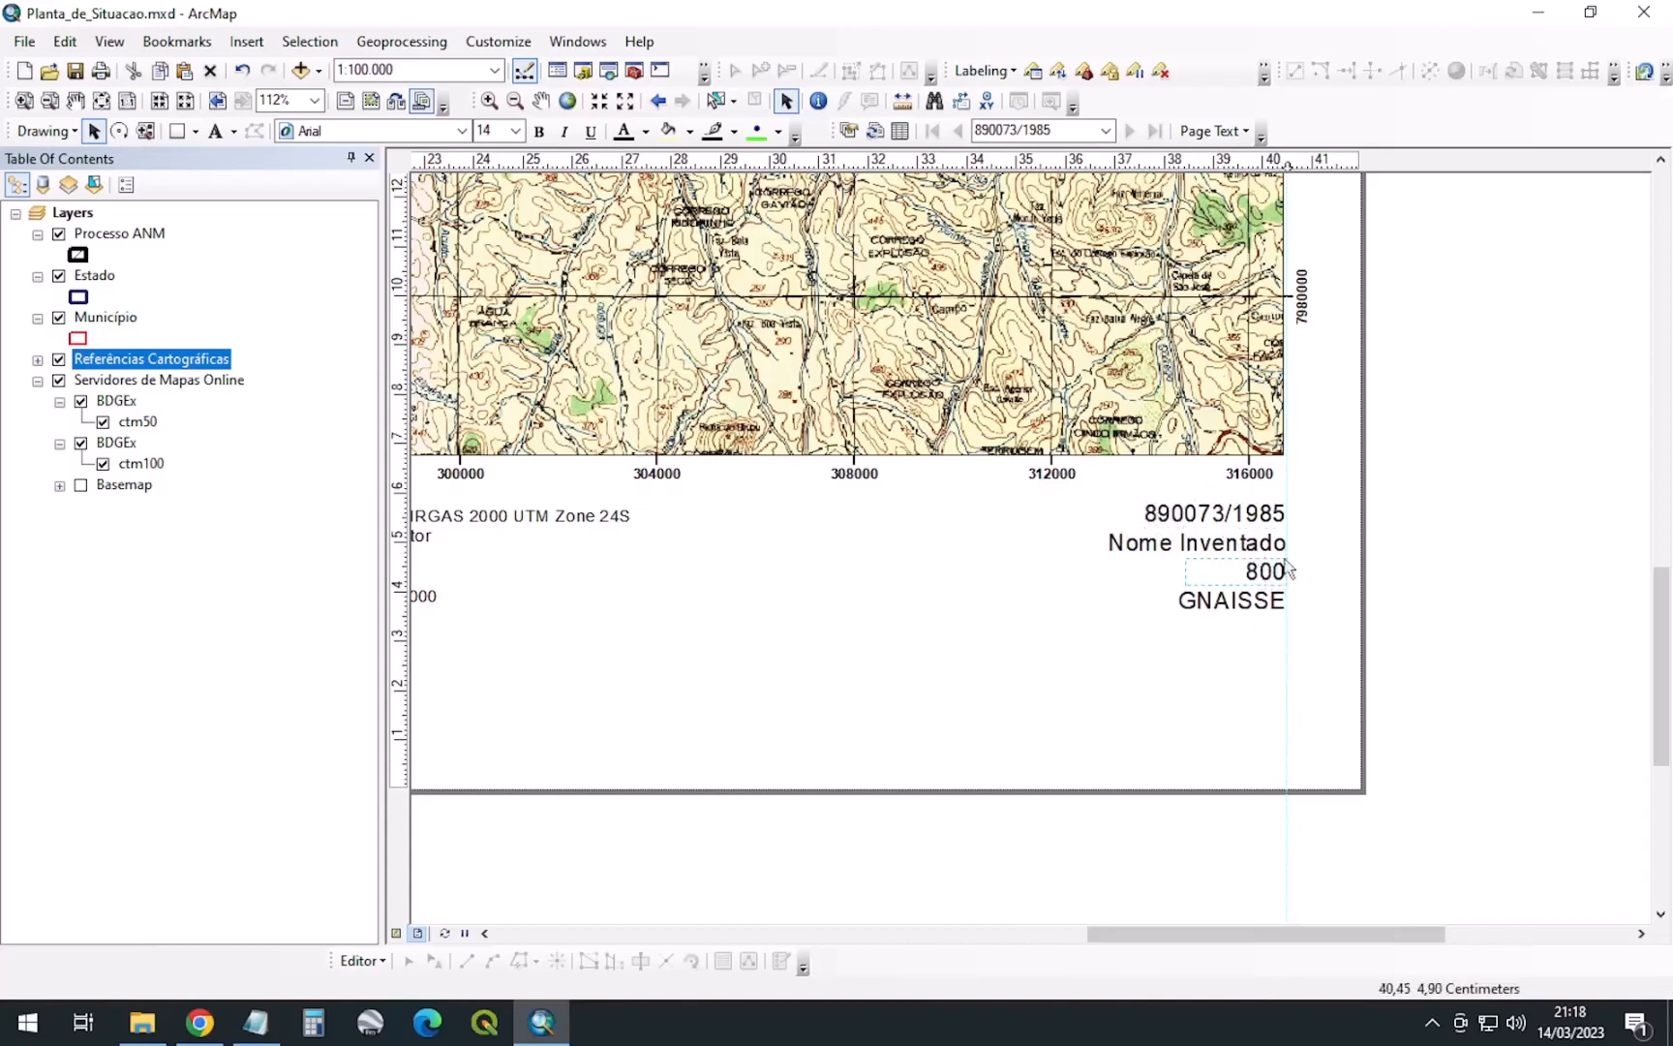
# Prefix the process number dynamic text with 'Processo ANM nº ' so it reads 'Processo ANM nº 890073/1985'
pyautogui.click(1157, 513)
pyautogui.doubleClick(1156, 513)
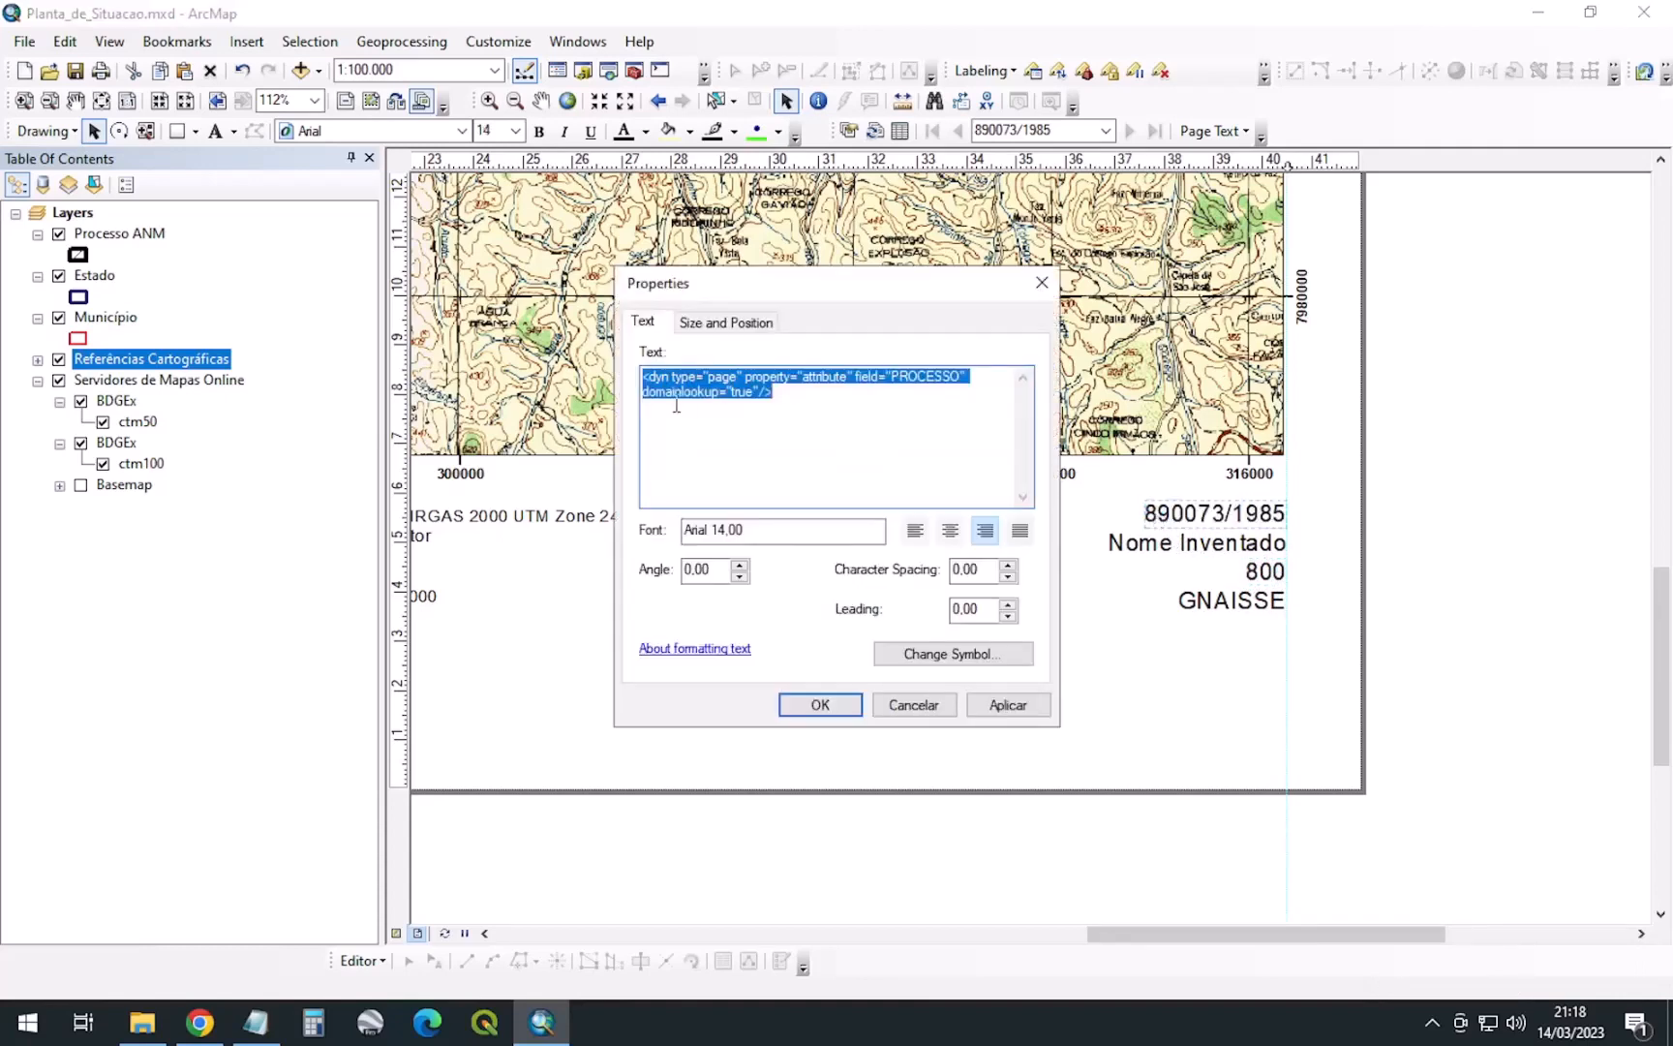
pyautogui.moveTo(770, 396); pyautogui.dragTo(630, 364)
pyautogui.click(652, 378)
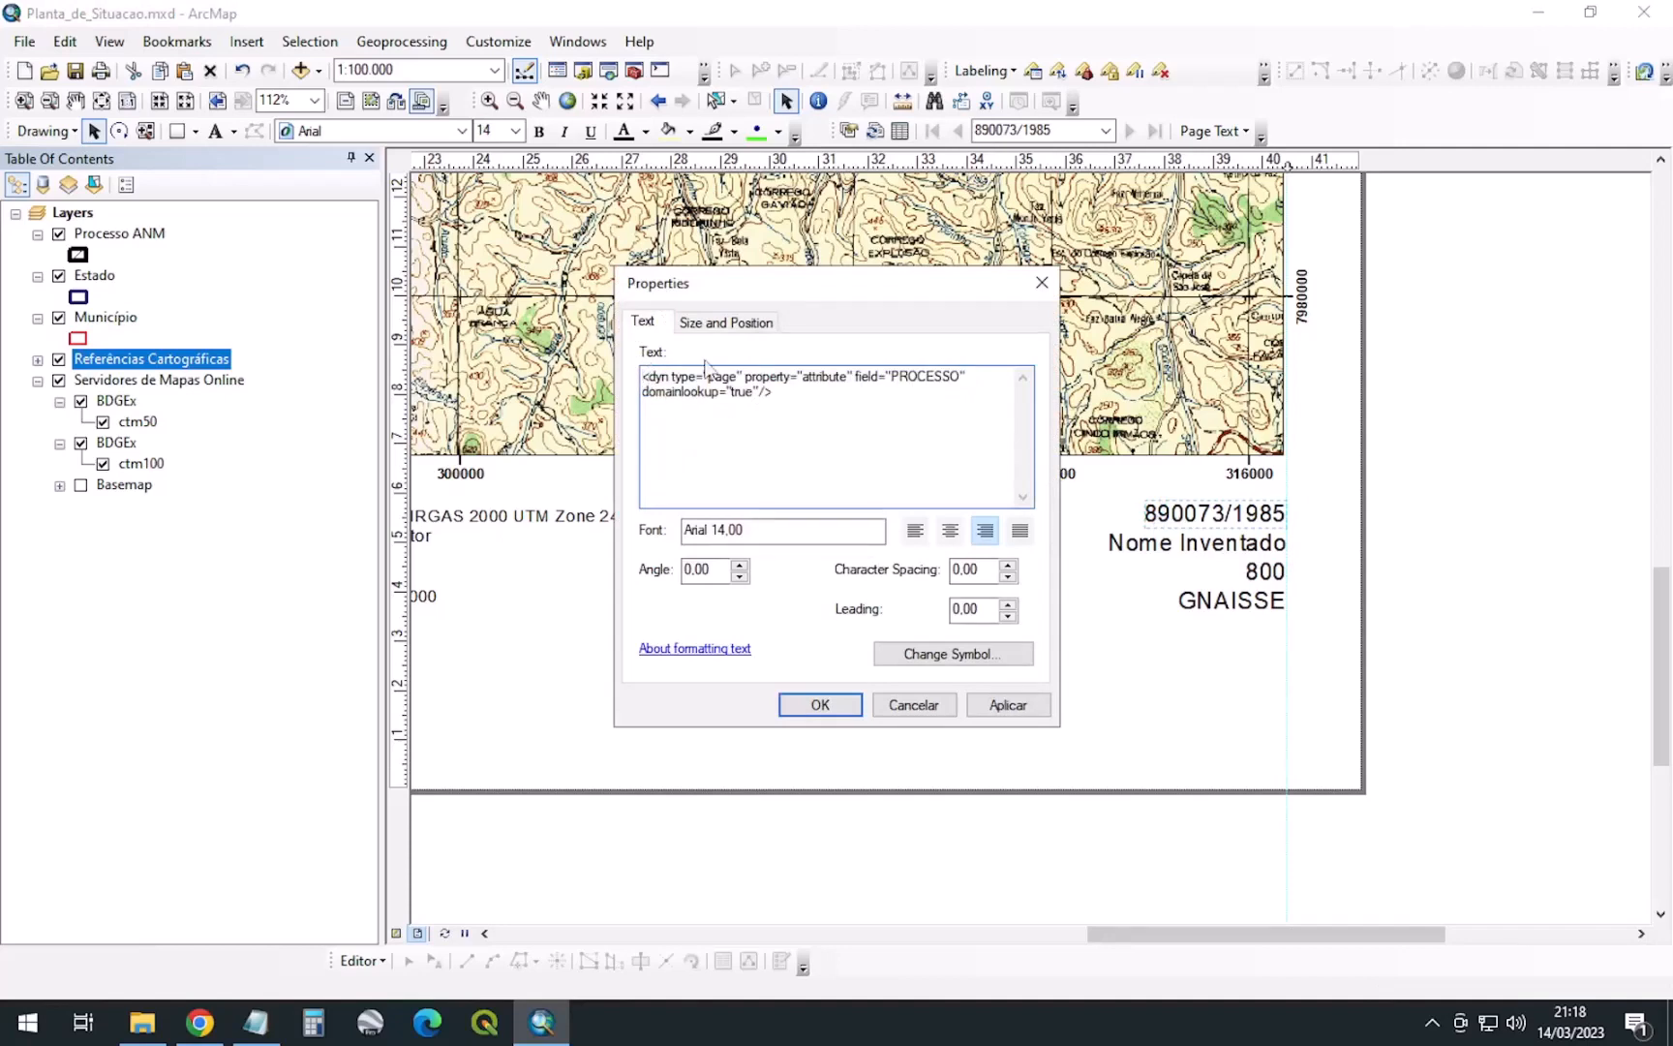
pyautogui.write('Processo ANM')
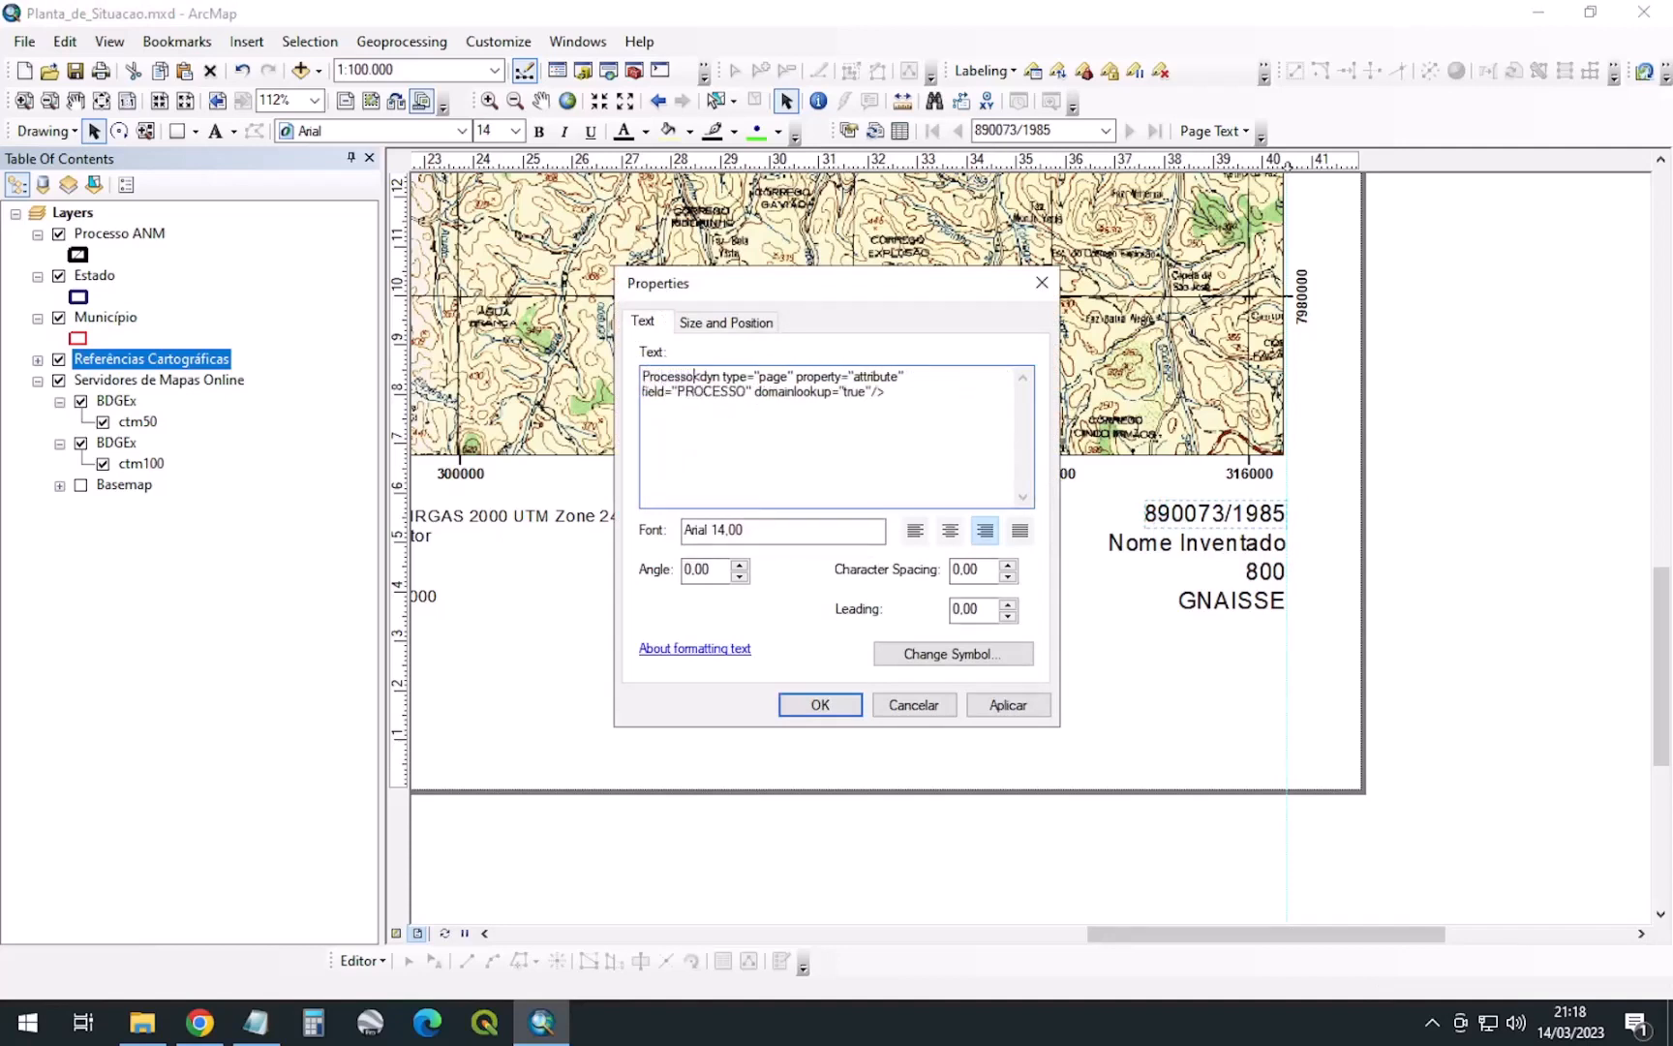
pyautogui.write(' n')
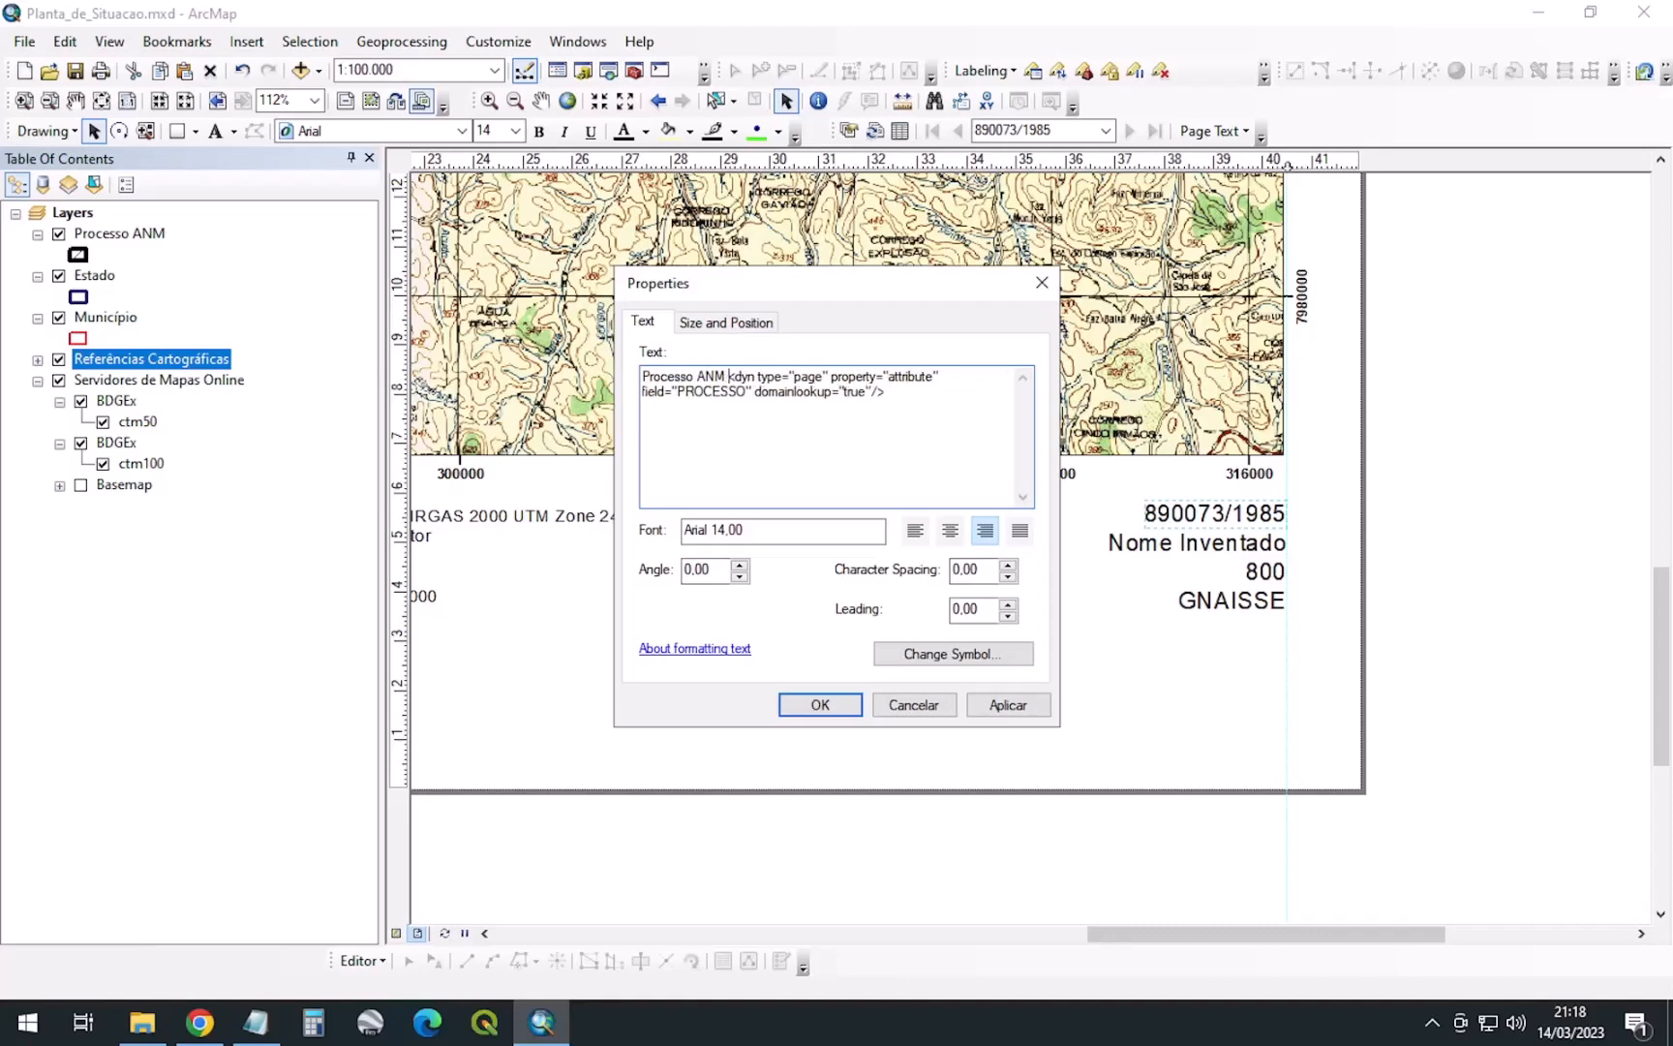
pyautogui.write('º')
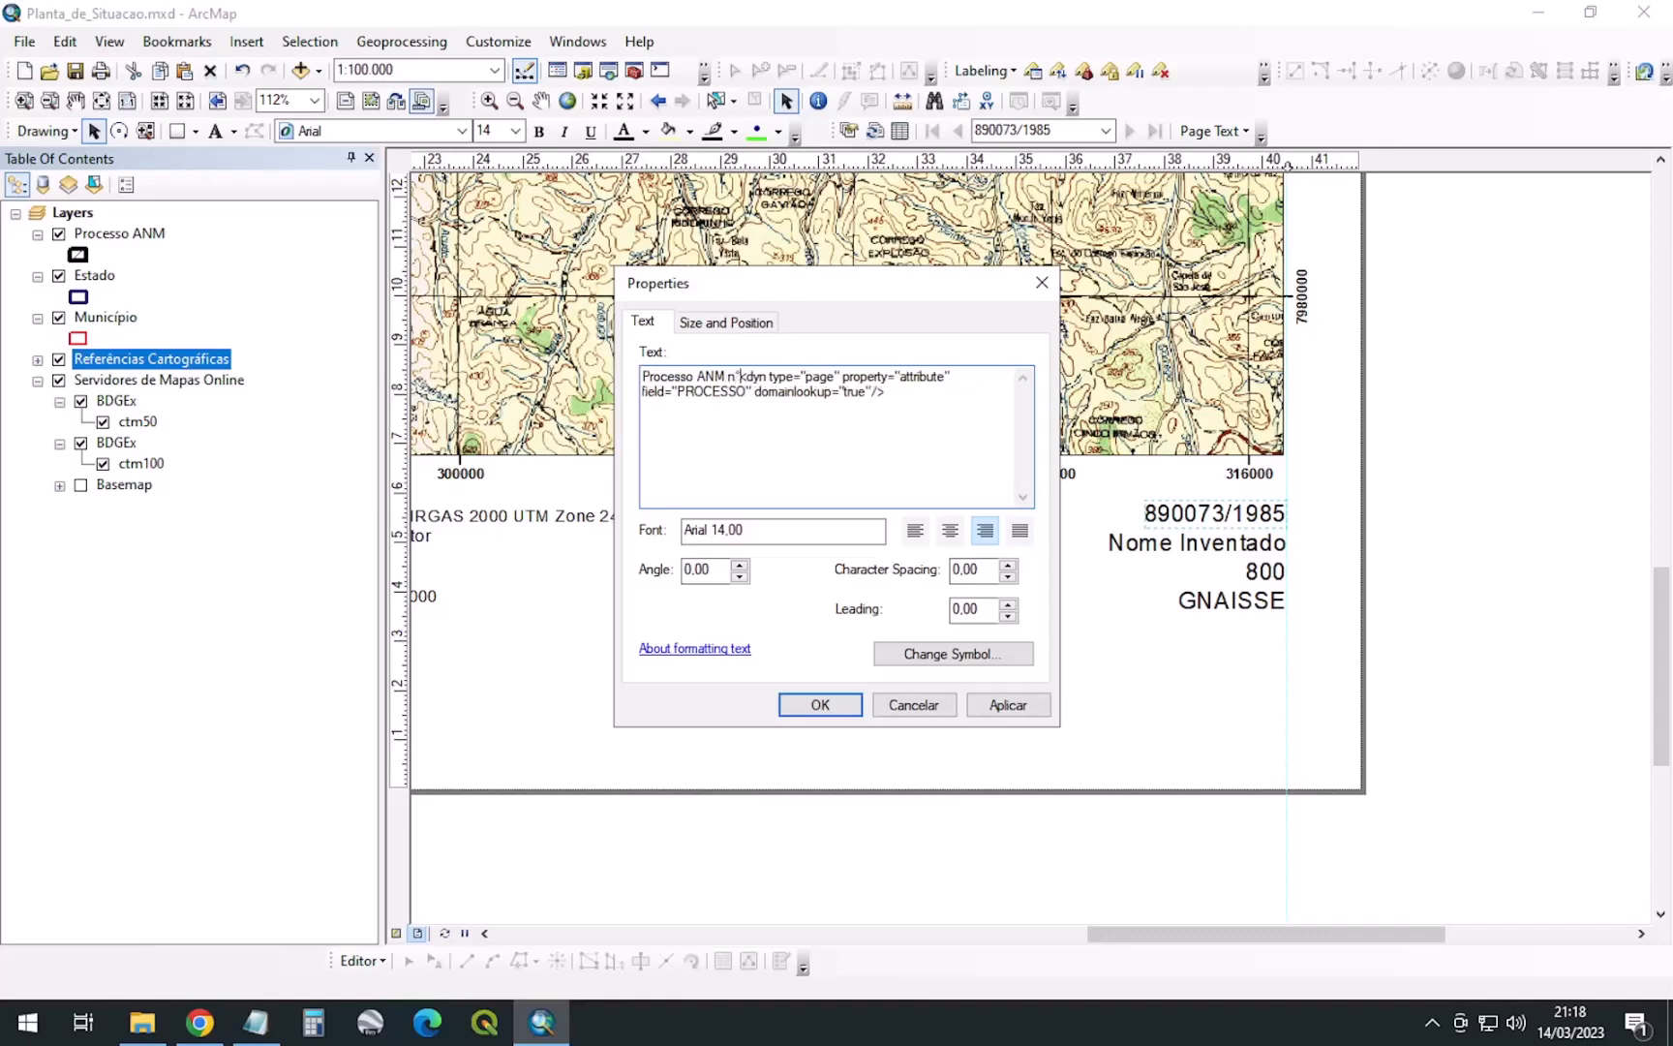
pyautogui.click(842, 705)
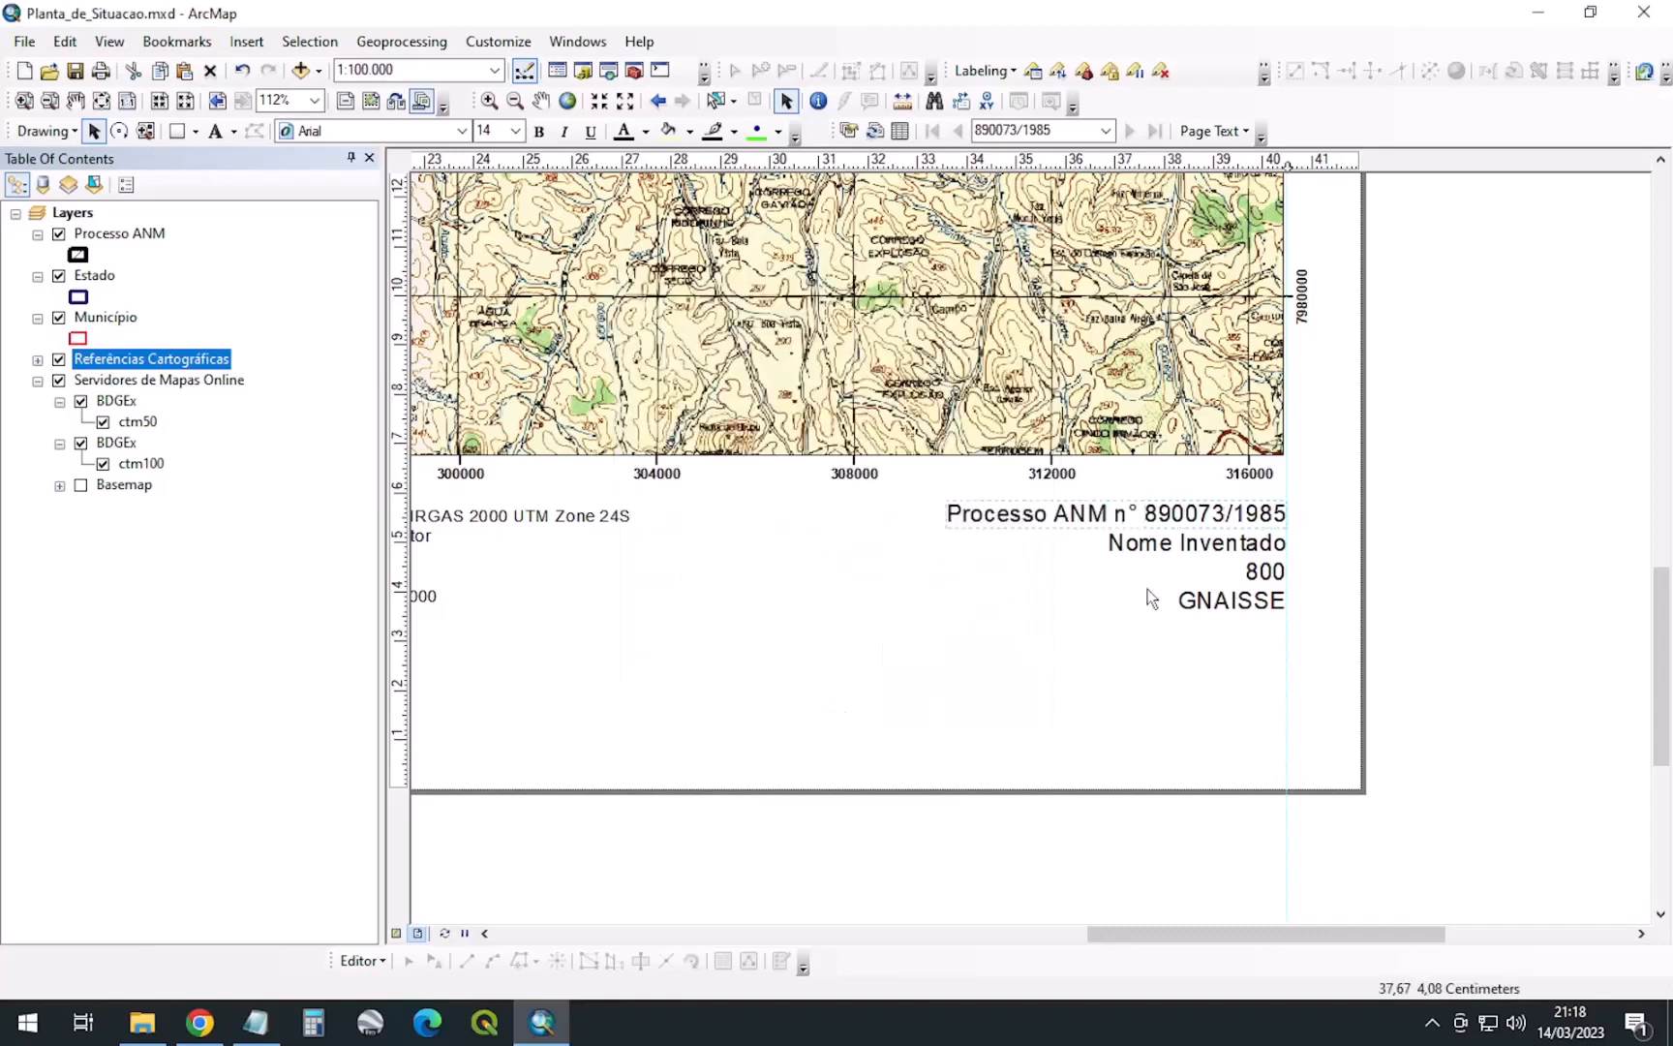
# Append ' hectares' after the area code so the area text reads '800 hectares'
pyautogui.click(1267, 577)
pyautogui.doubleClick(1268, 575)
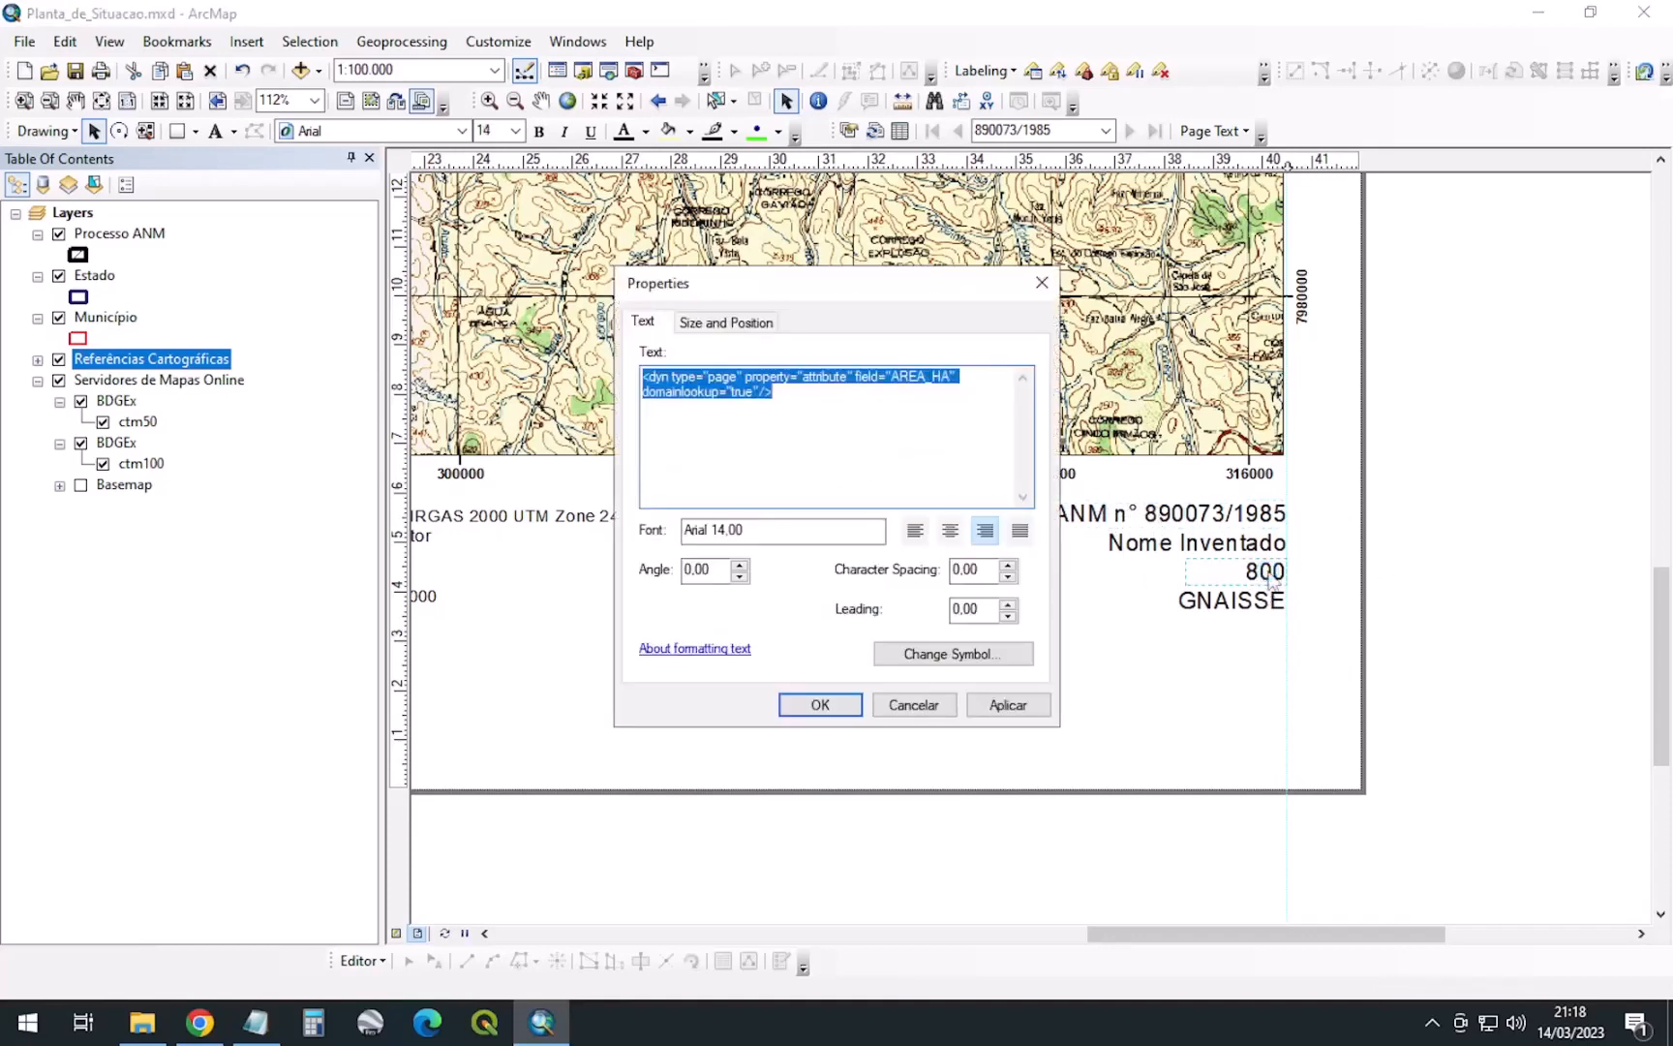
pyautogui.click(797, 403)
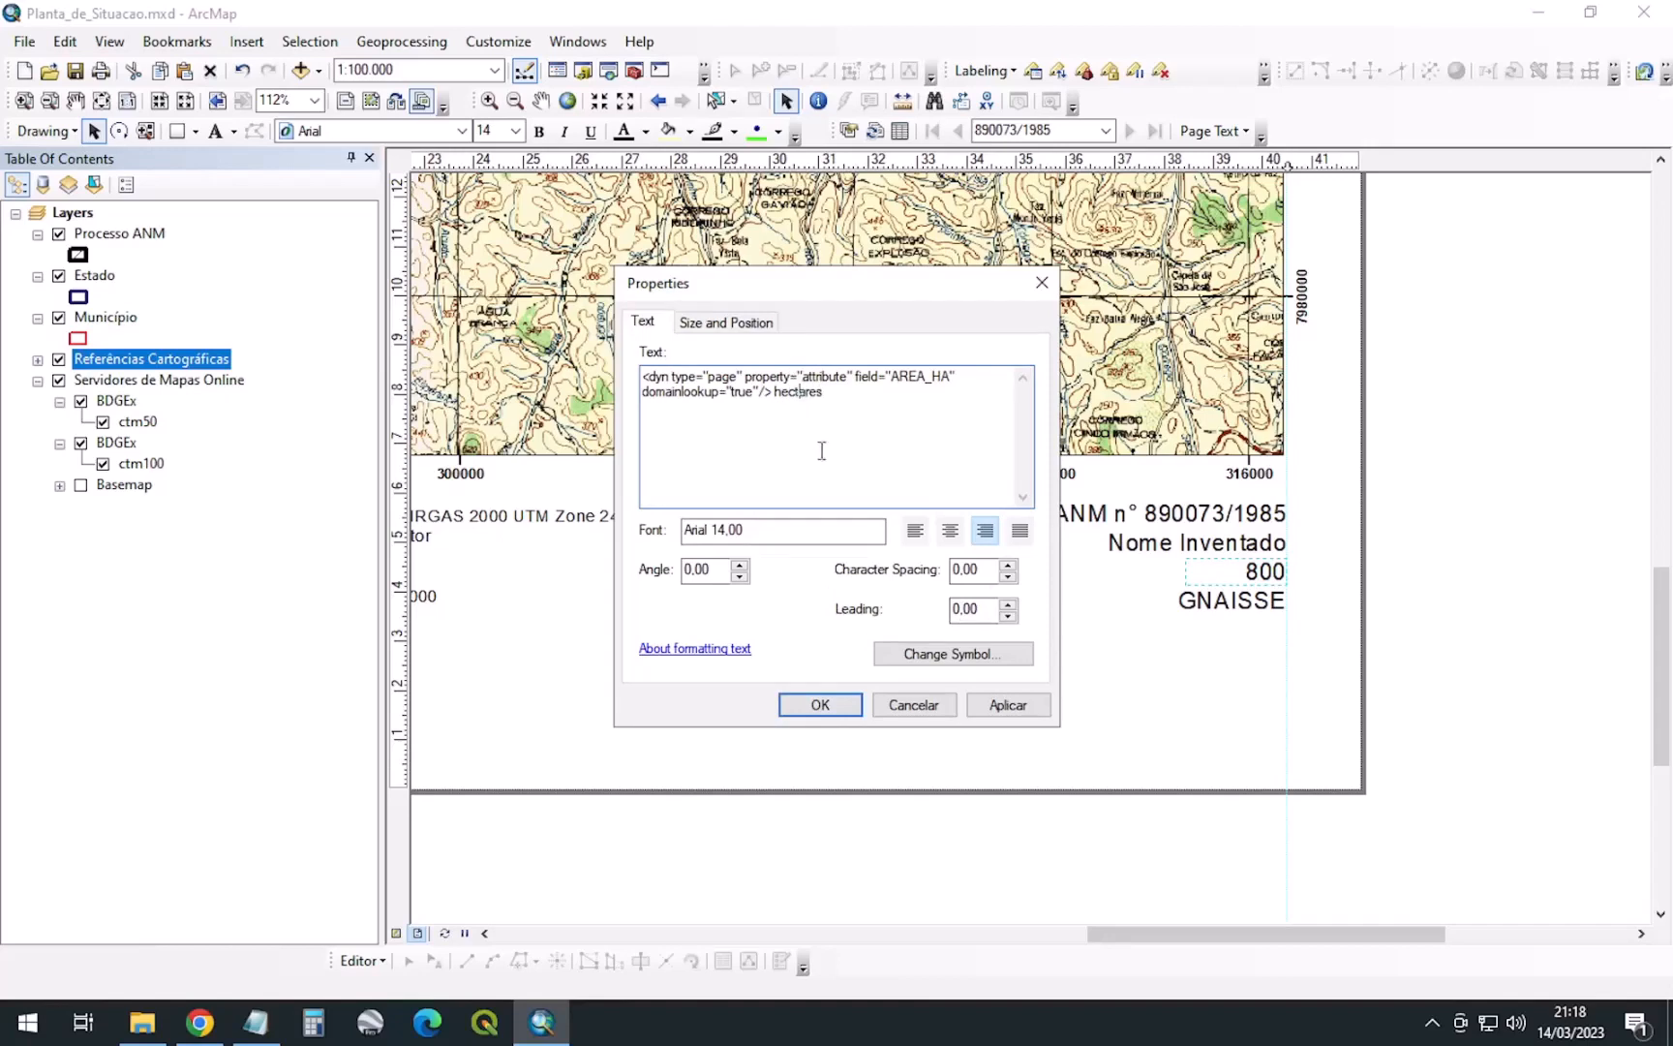
pyautogui.click(820, 704)
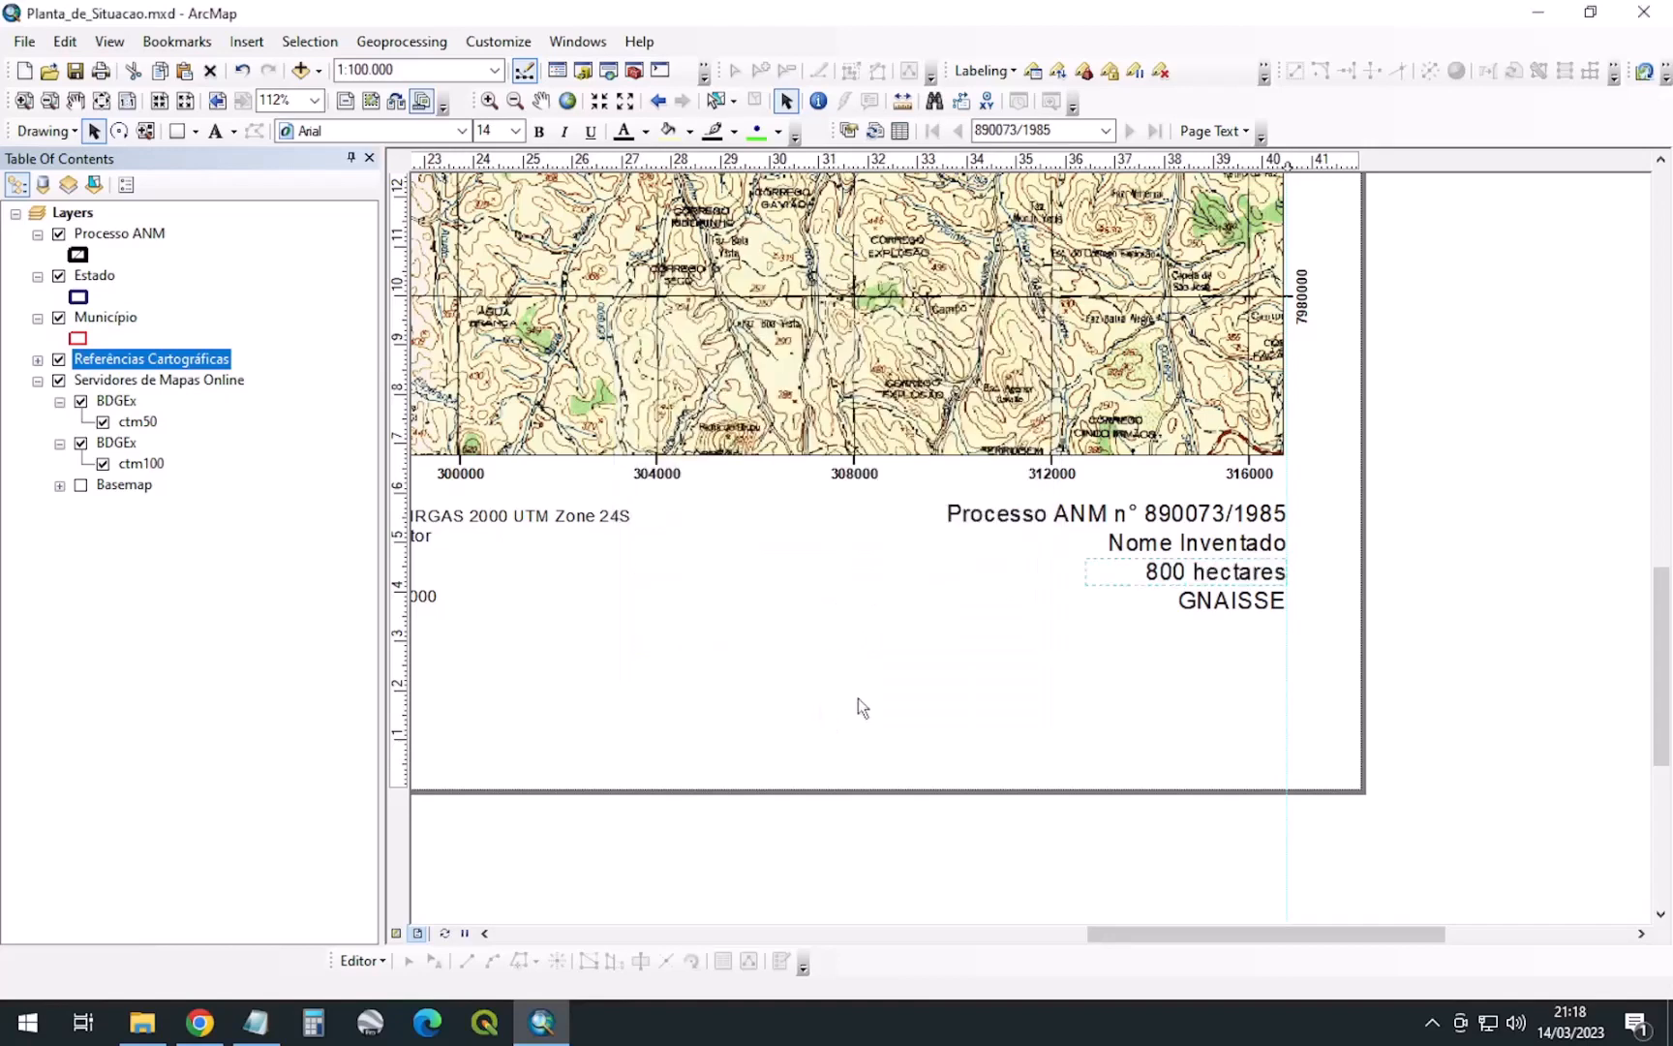
pyautogui.click(1142, 548)
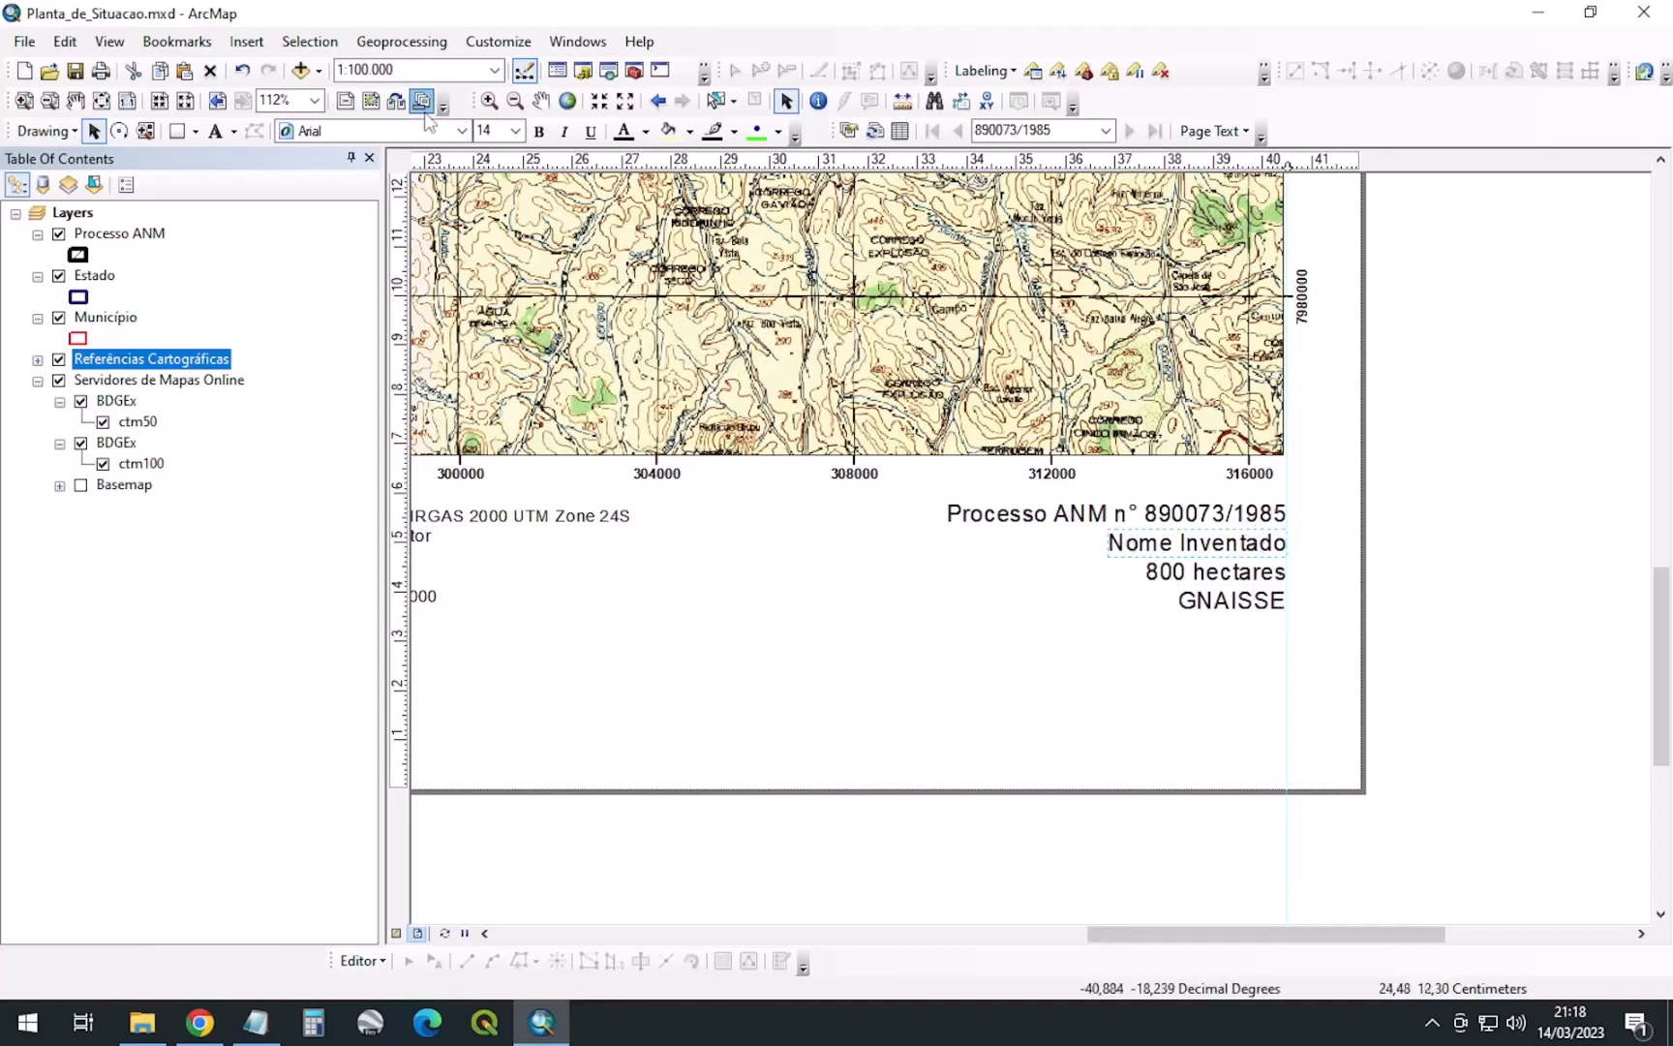
# Show the whole page, set the map scale back to 1:100.000, and nudge the coordinate-system text right
pyautogui.click(627, 101)
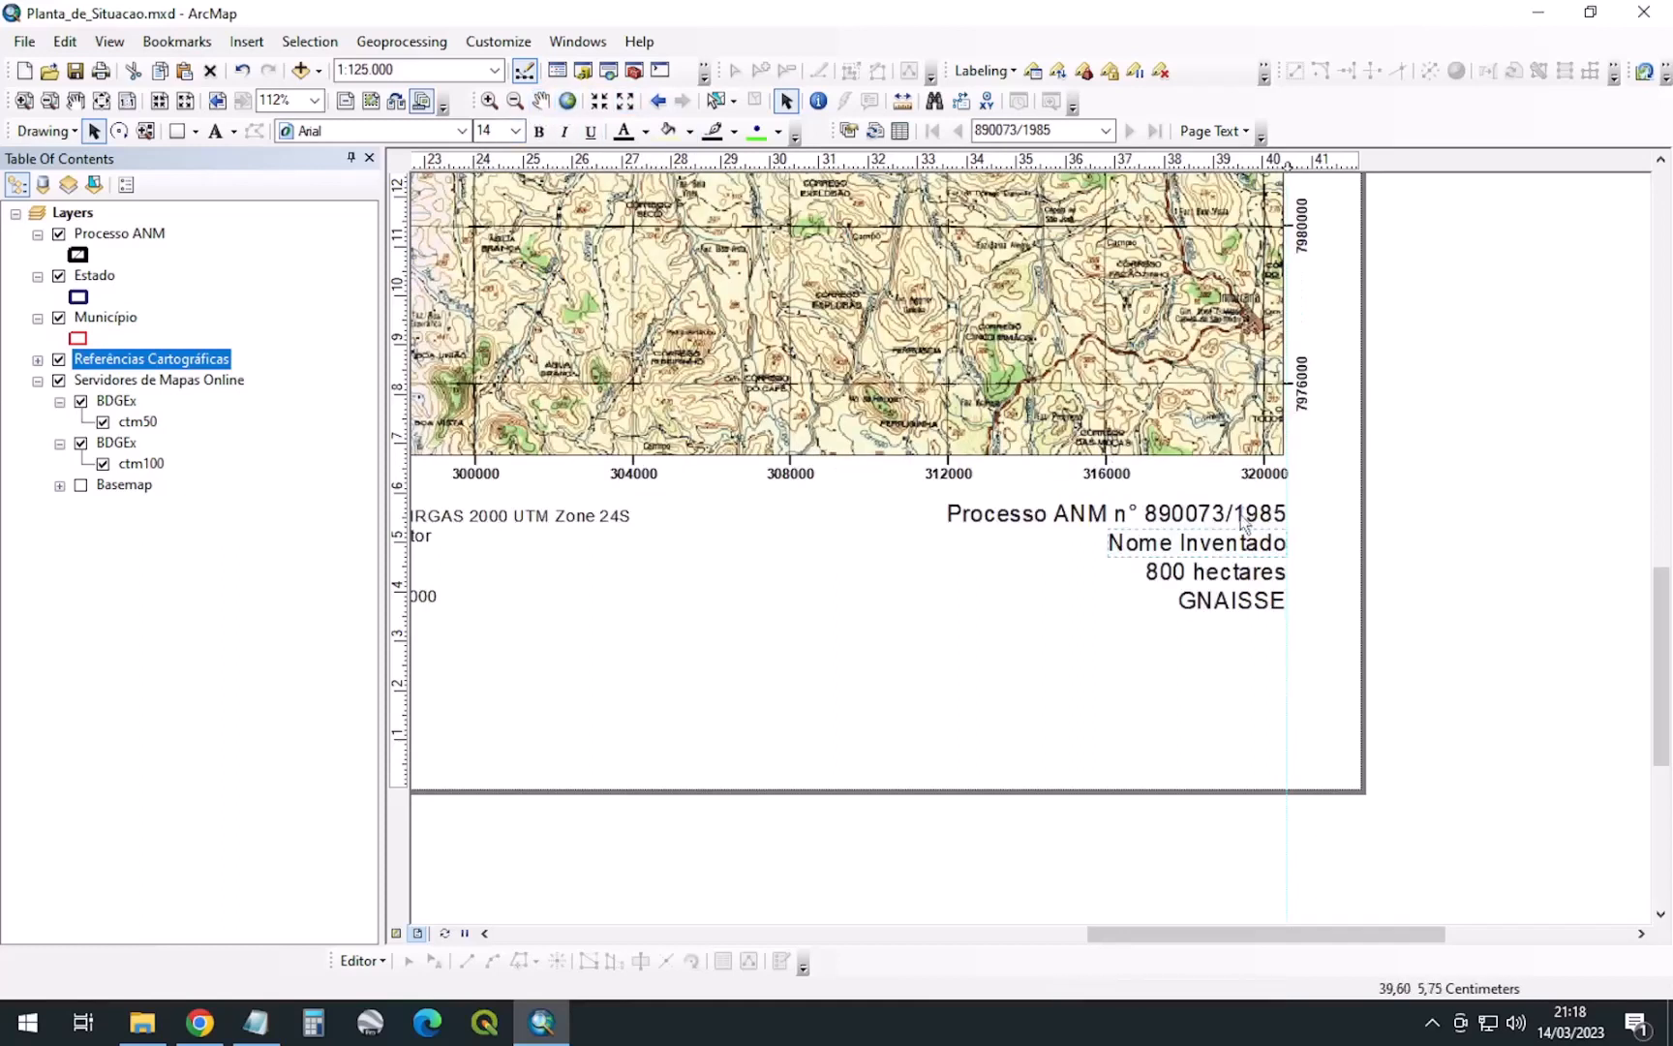
pyautogui.click(185, 100)
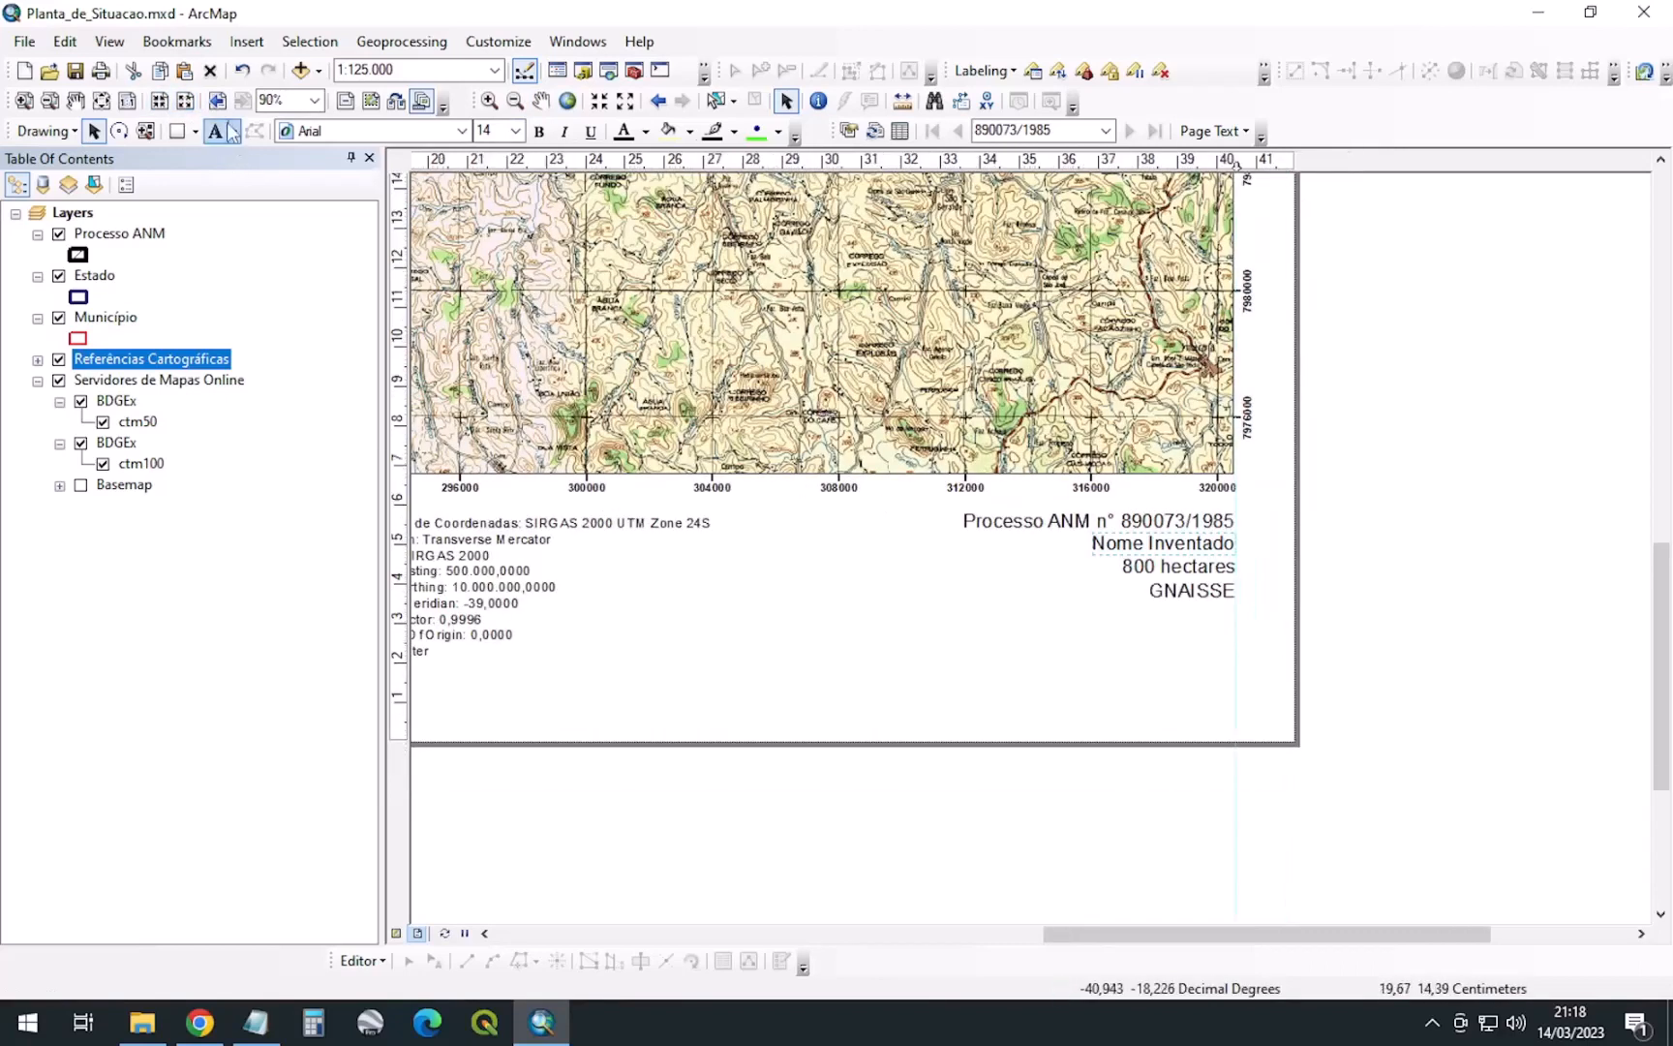
pyautogui.click(102, 101)
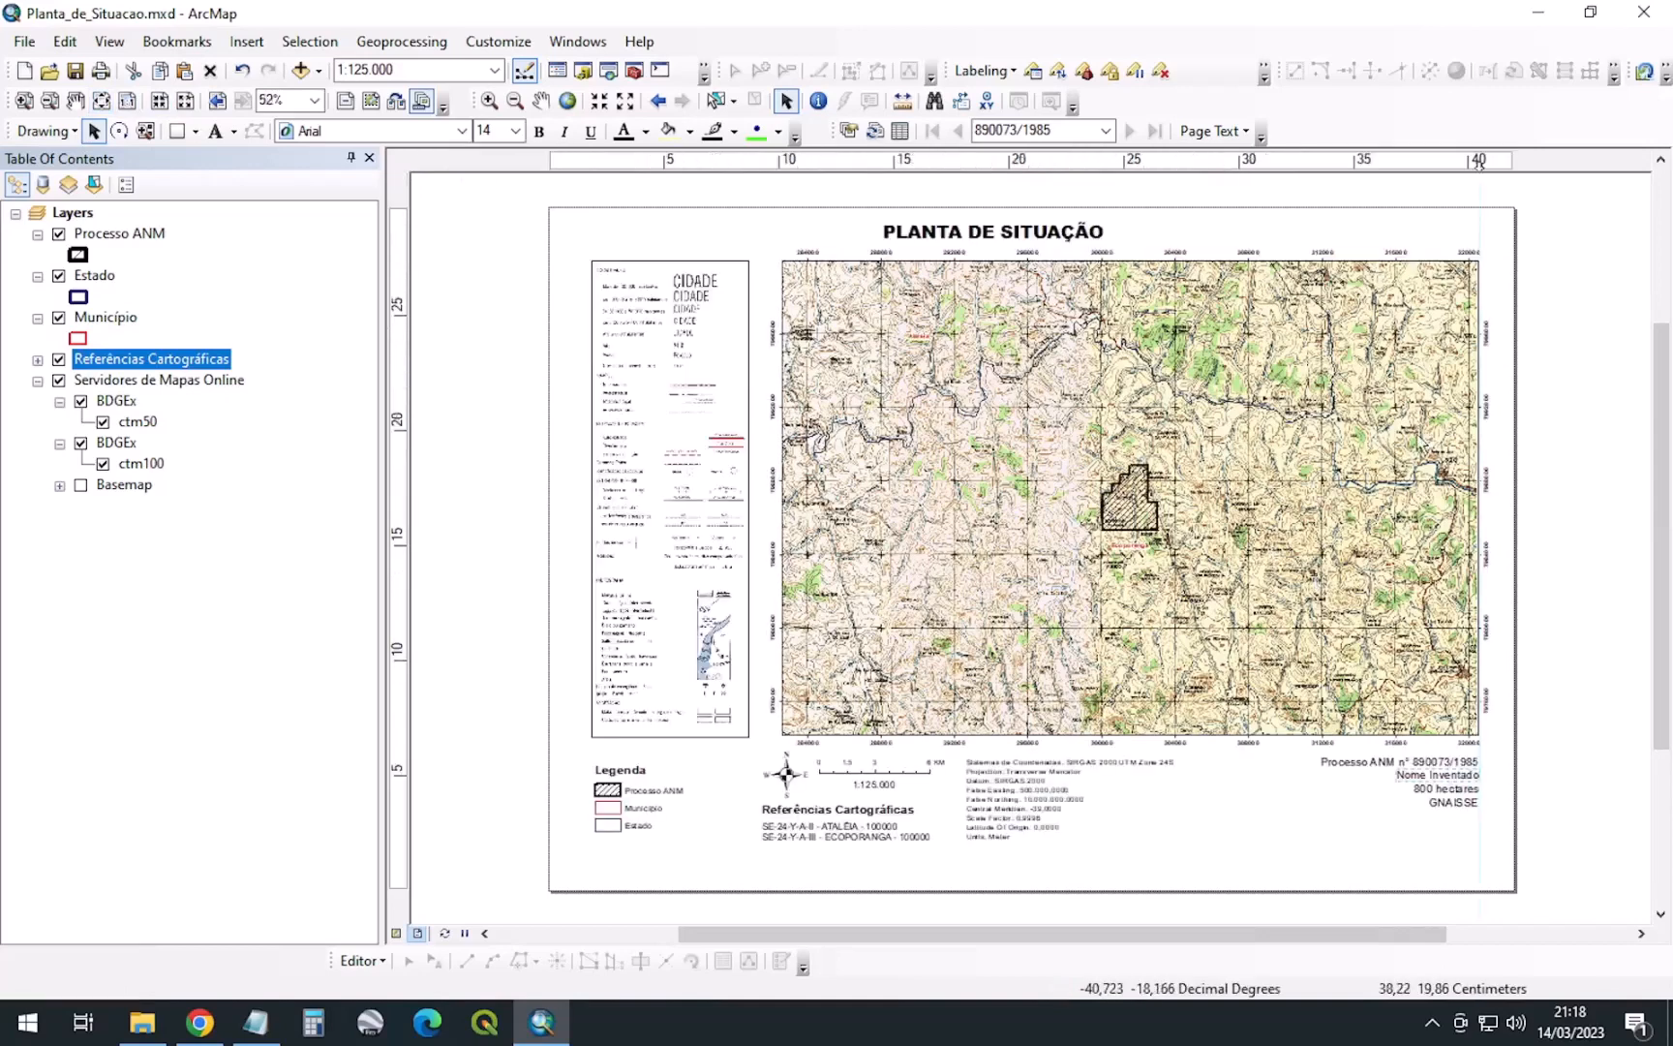
pyautogui.click(423, 70)
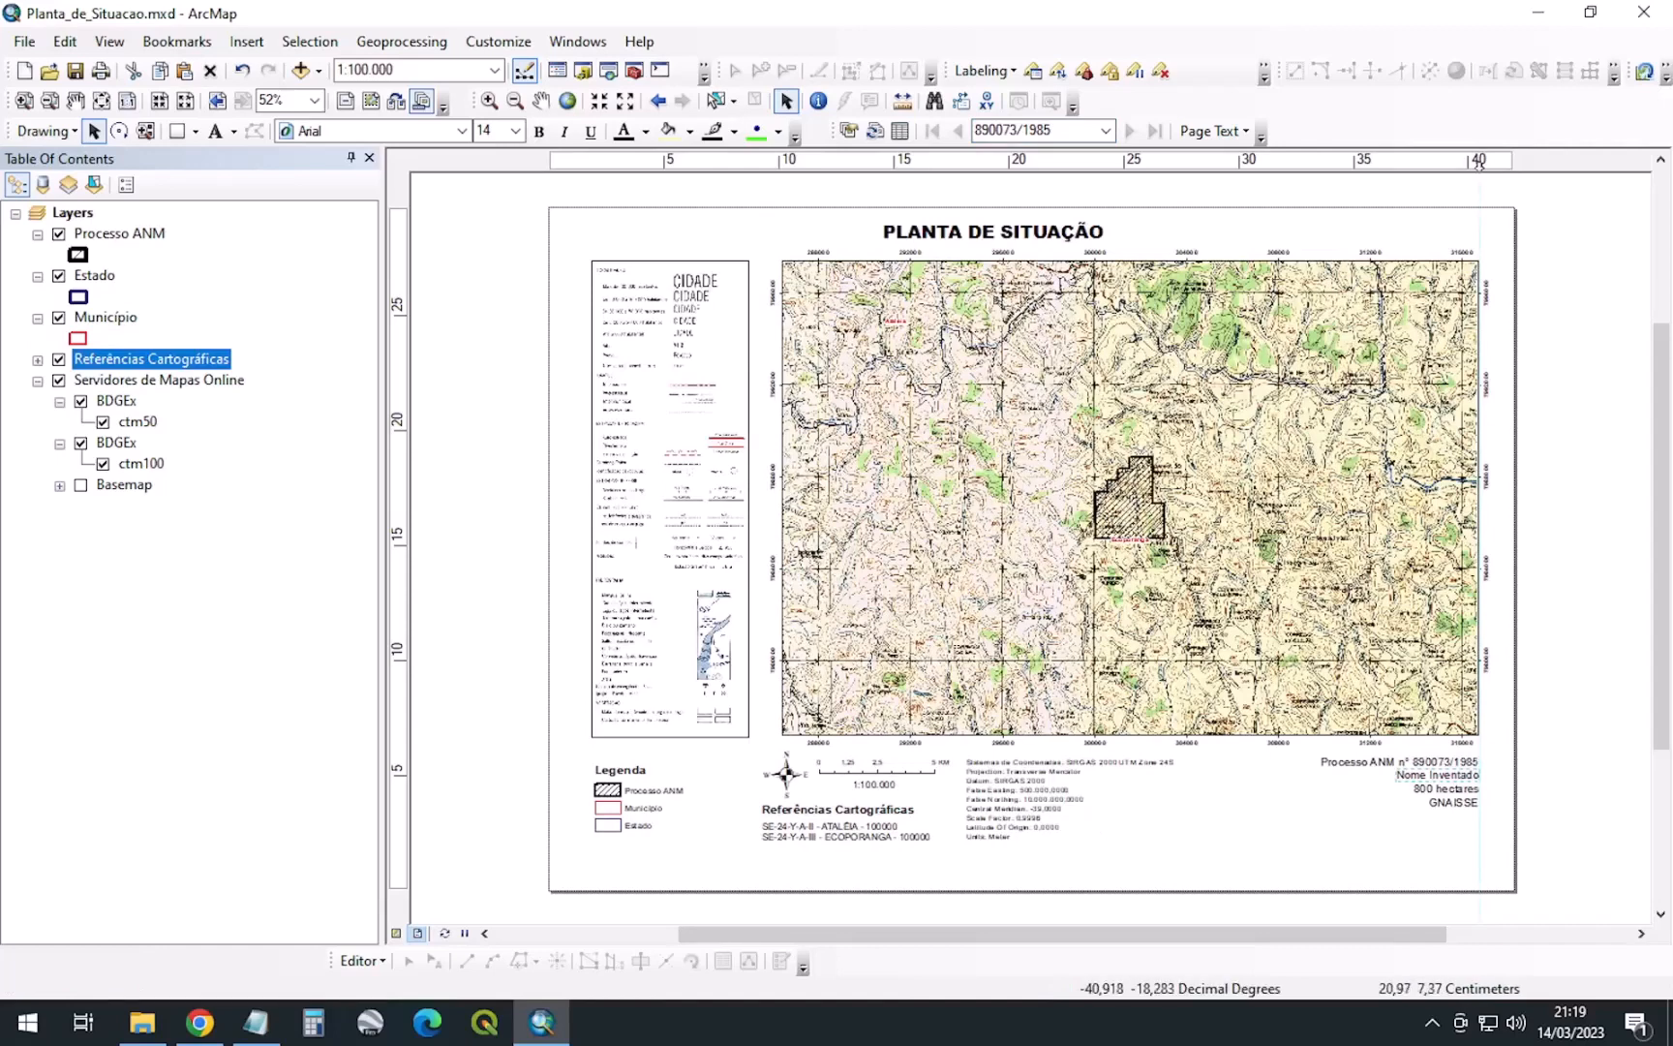
pyautogui.click(1014, 800)
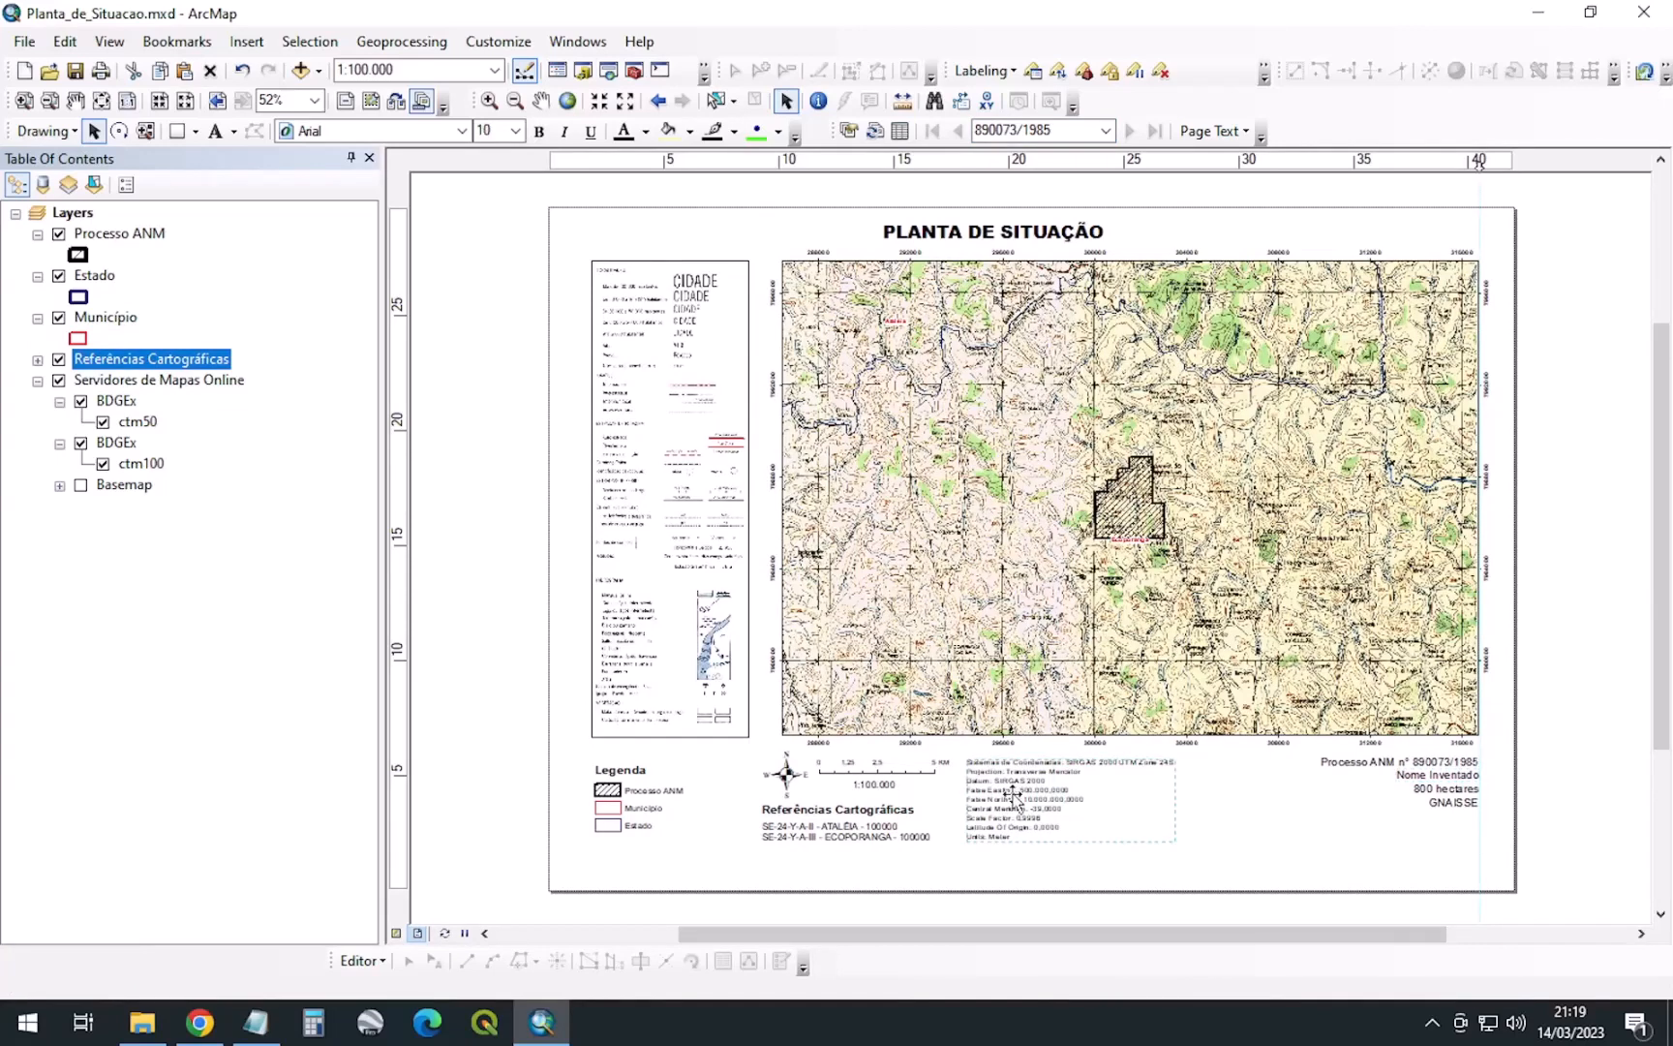
pyautogui.moveTo(1014, 799); pyautogui.dragTo(1019, 802)
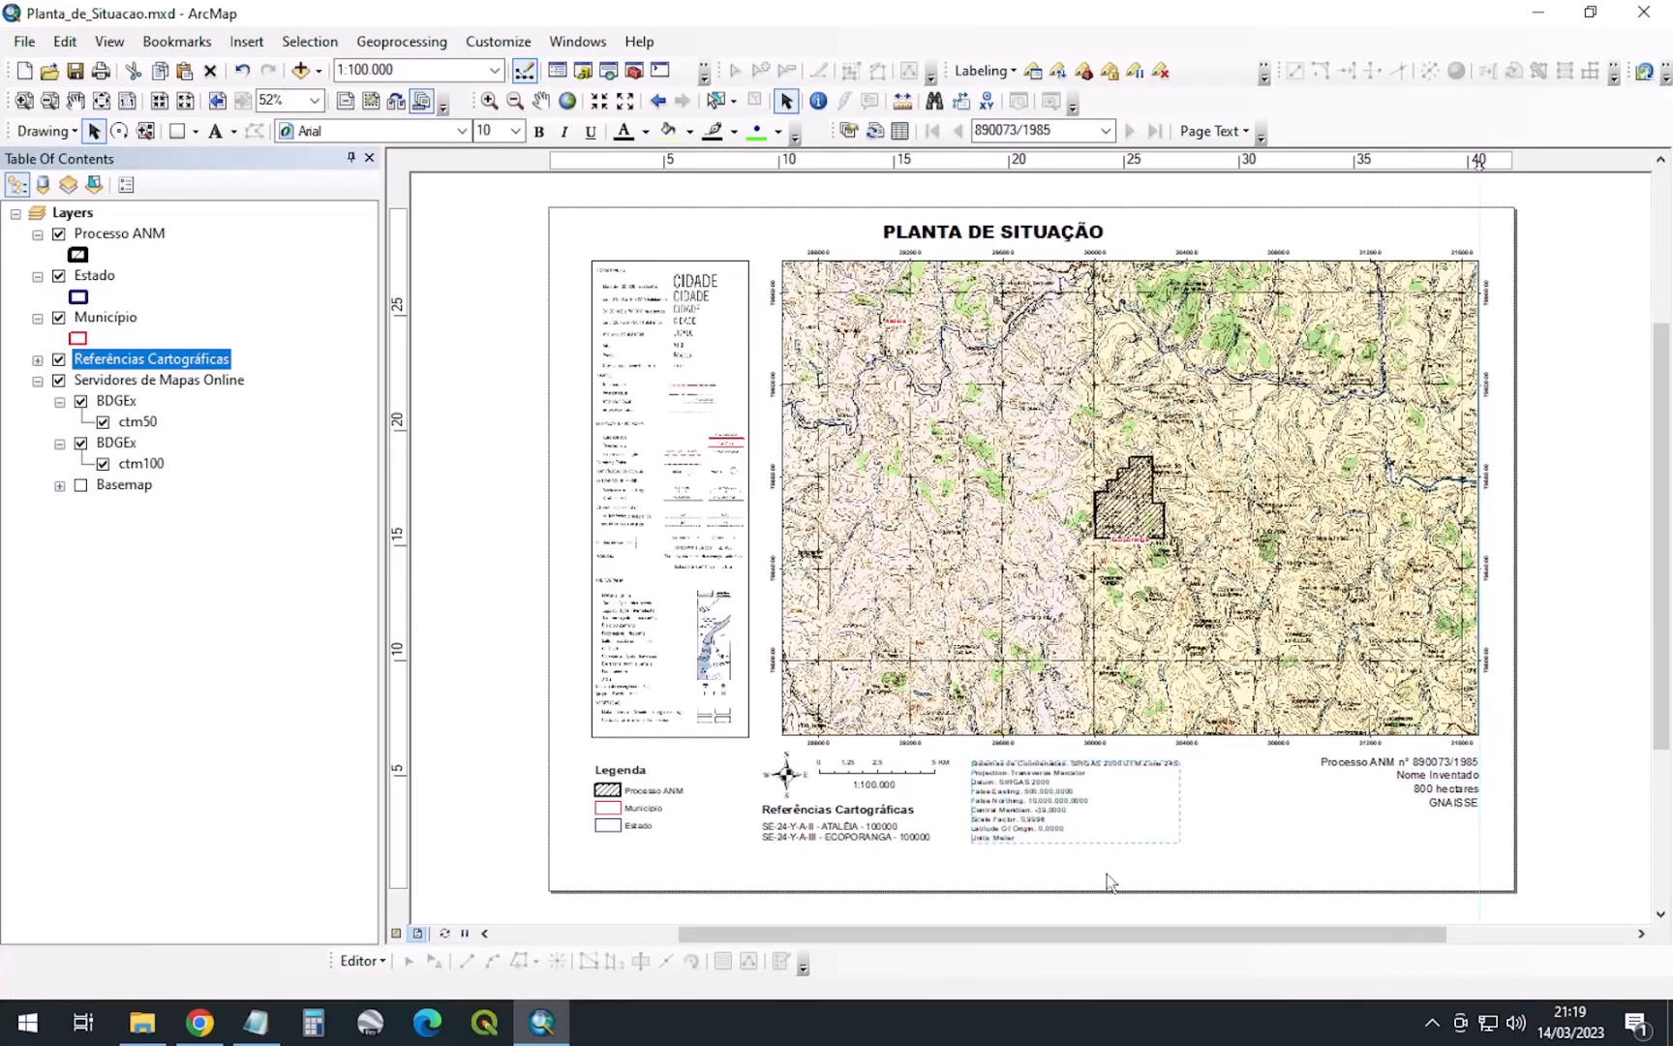
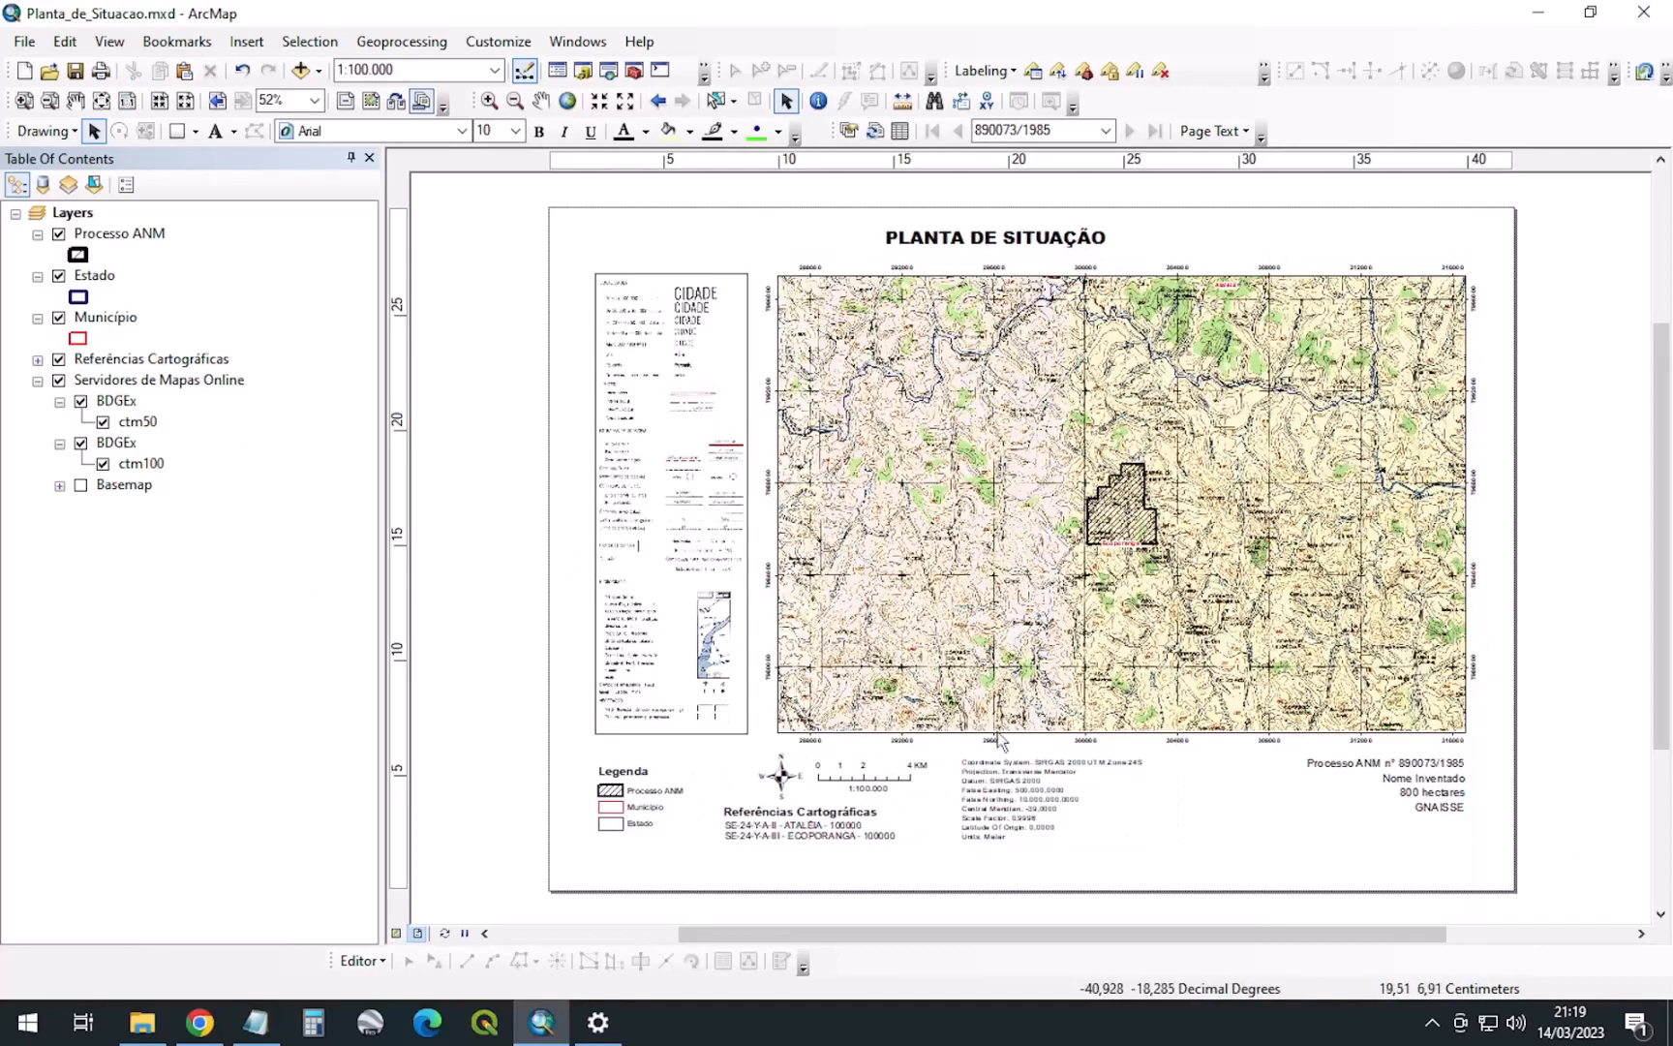
# Place the Referências Cartográficas text beside the legend and shift the coordinate notes left
pyautogui.click(871, 786)
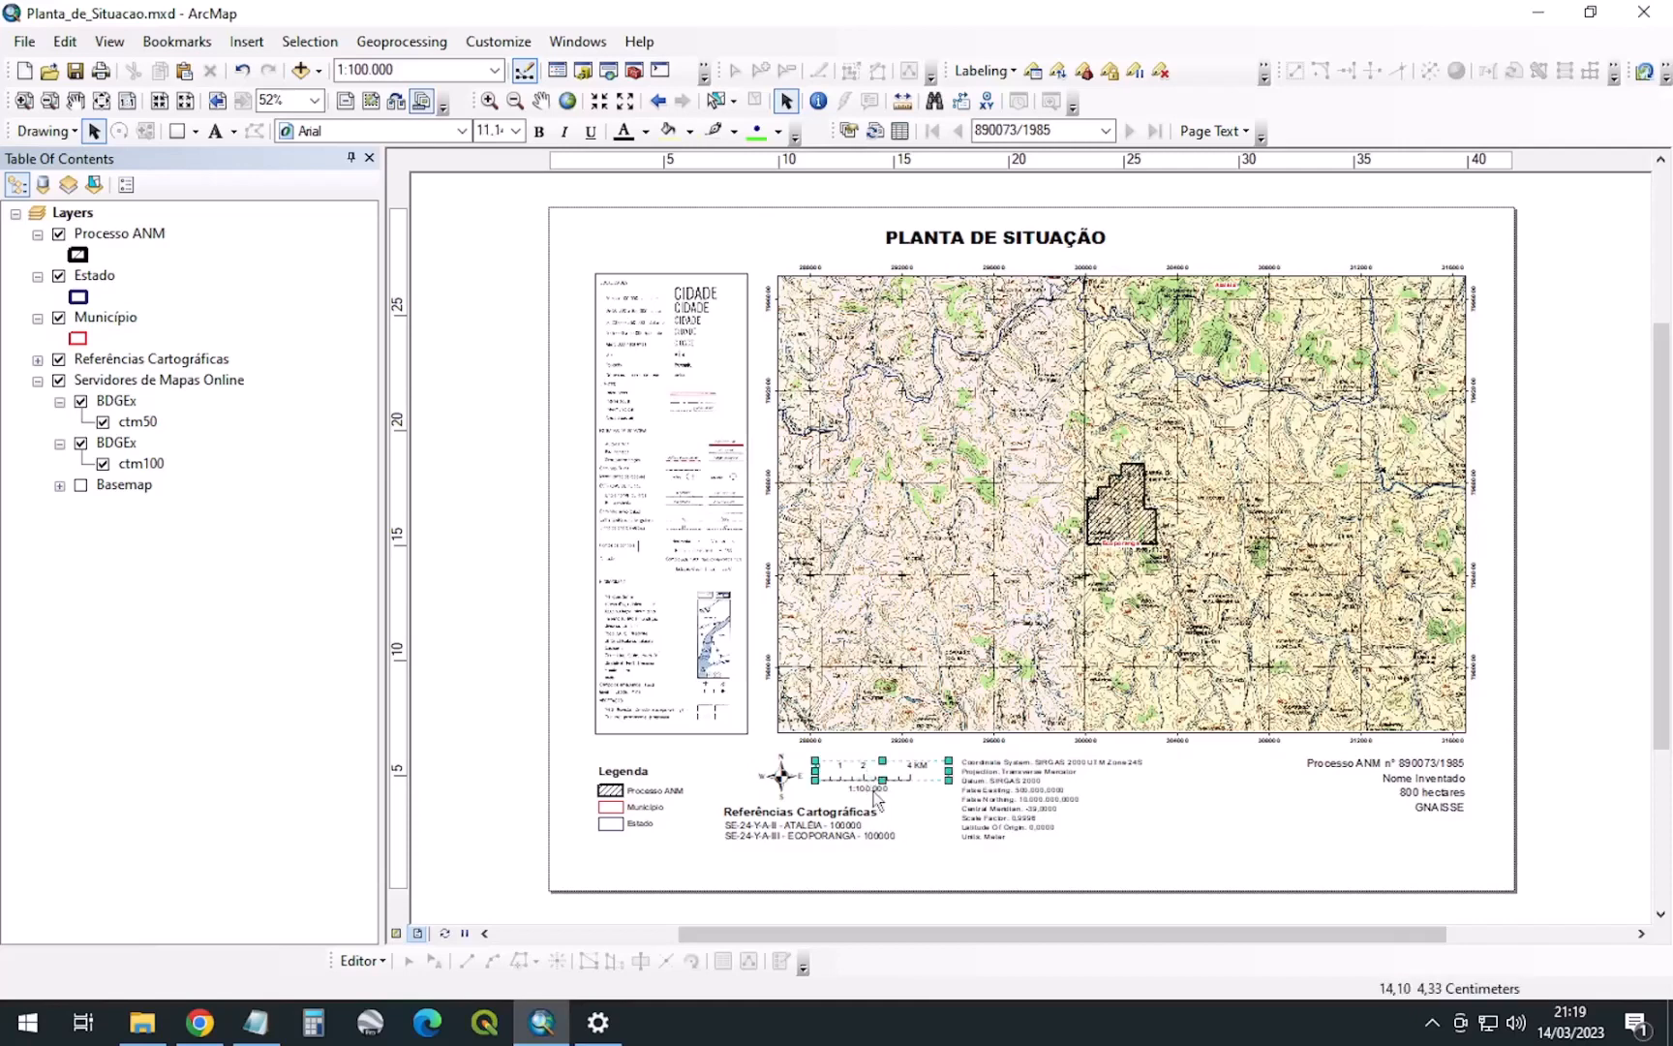
pyautogui.click(787, 784)
pyautogui.moveTo(785, 782); pyautogui.dragTo(1128, 826)
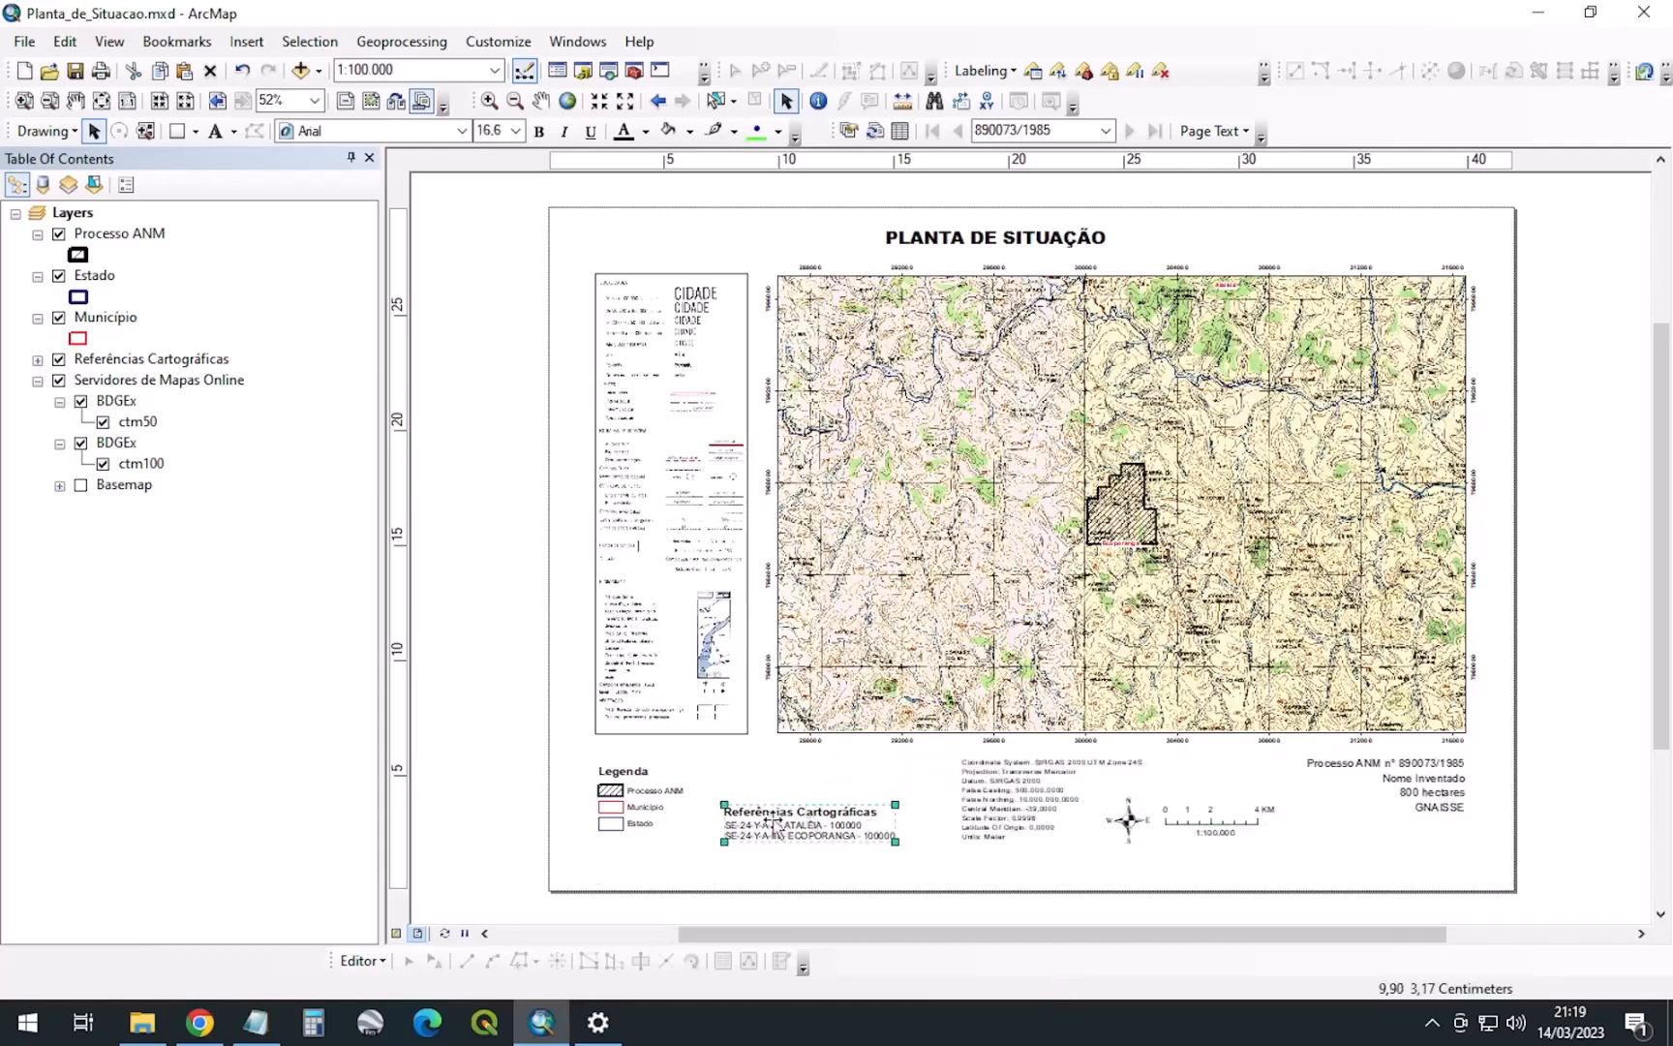
pyautogui.moveTo(774, 825); pyautogui.dragTo(752, 790)
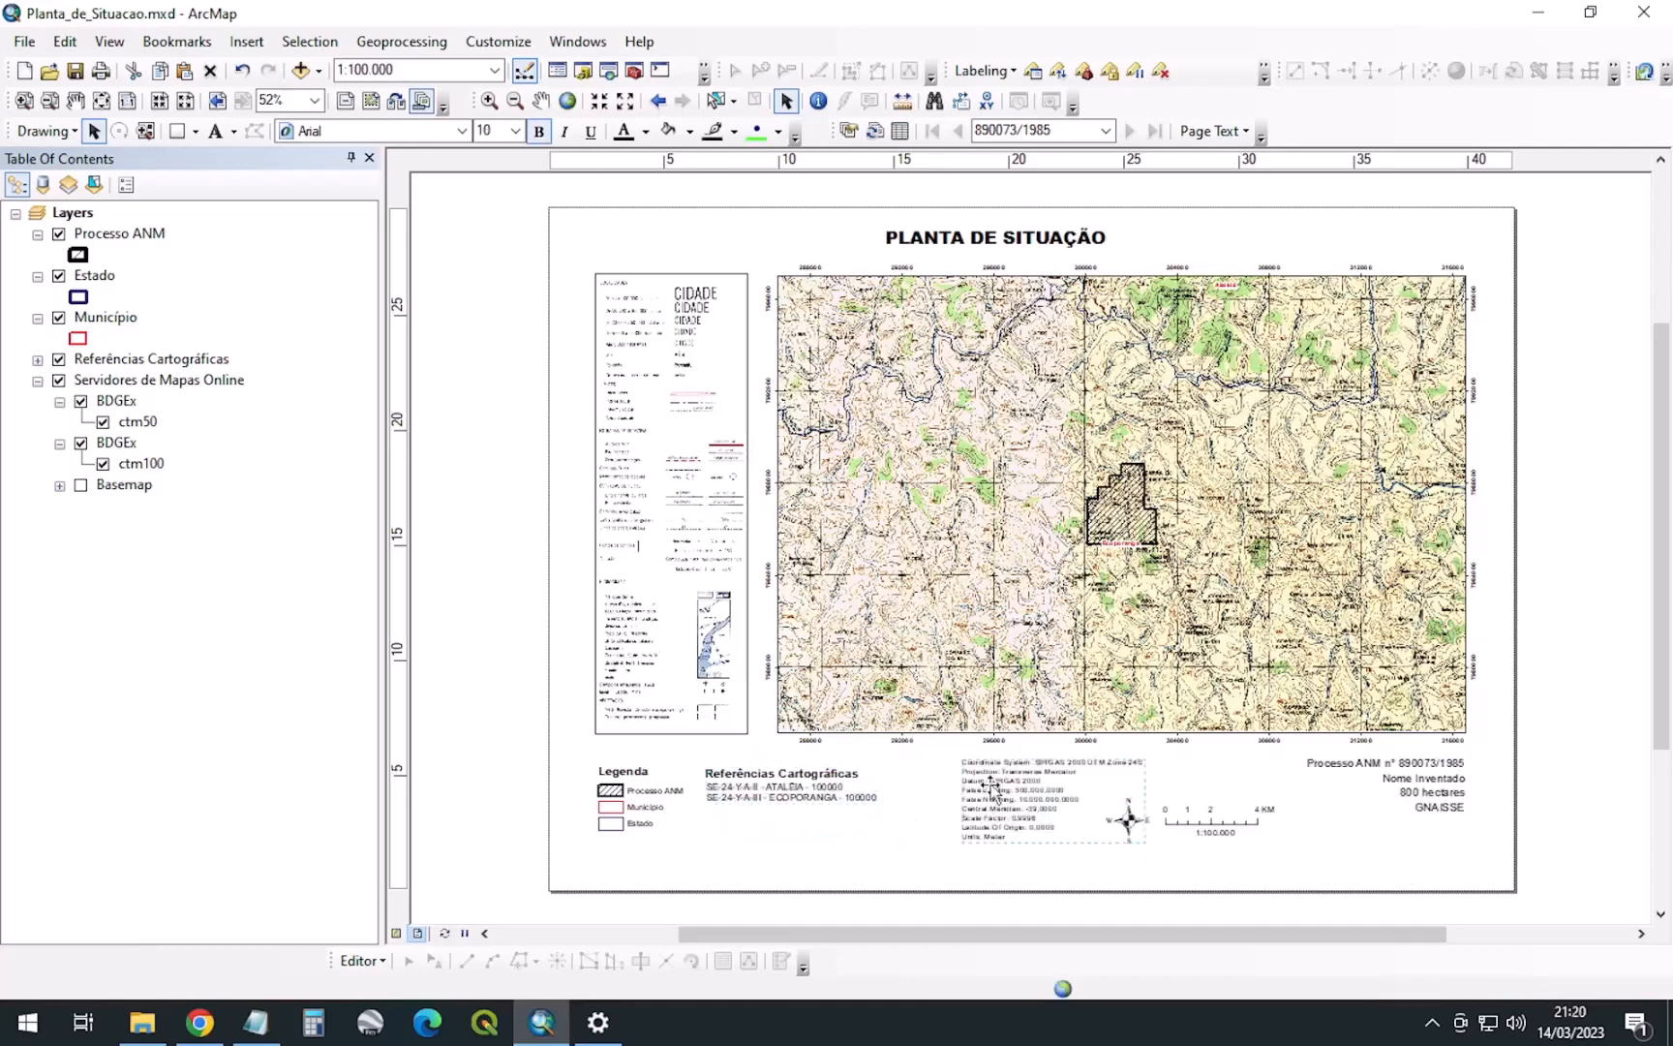
pyautogui.moveTo(991, 795); pyautogui.dragTo(923, 798)
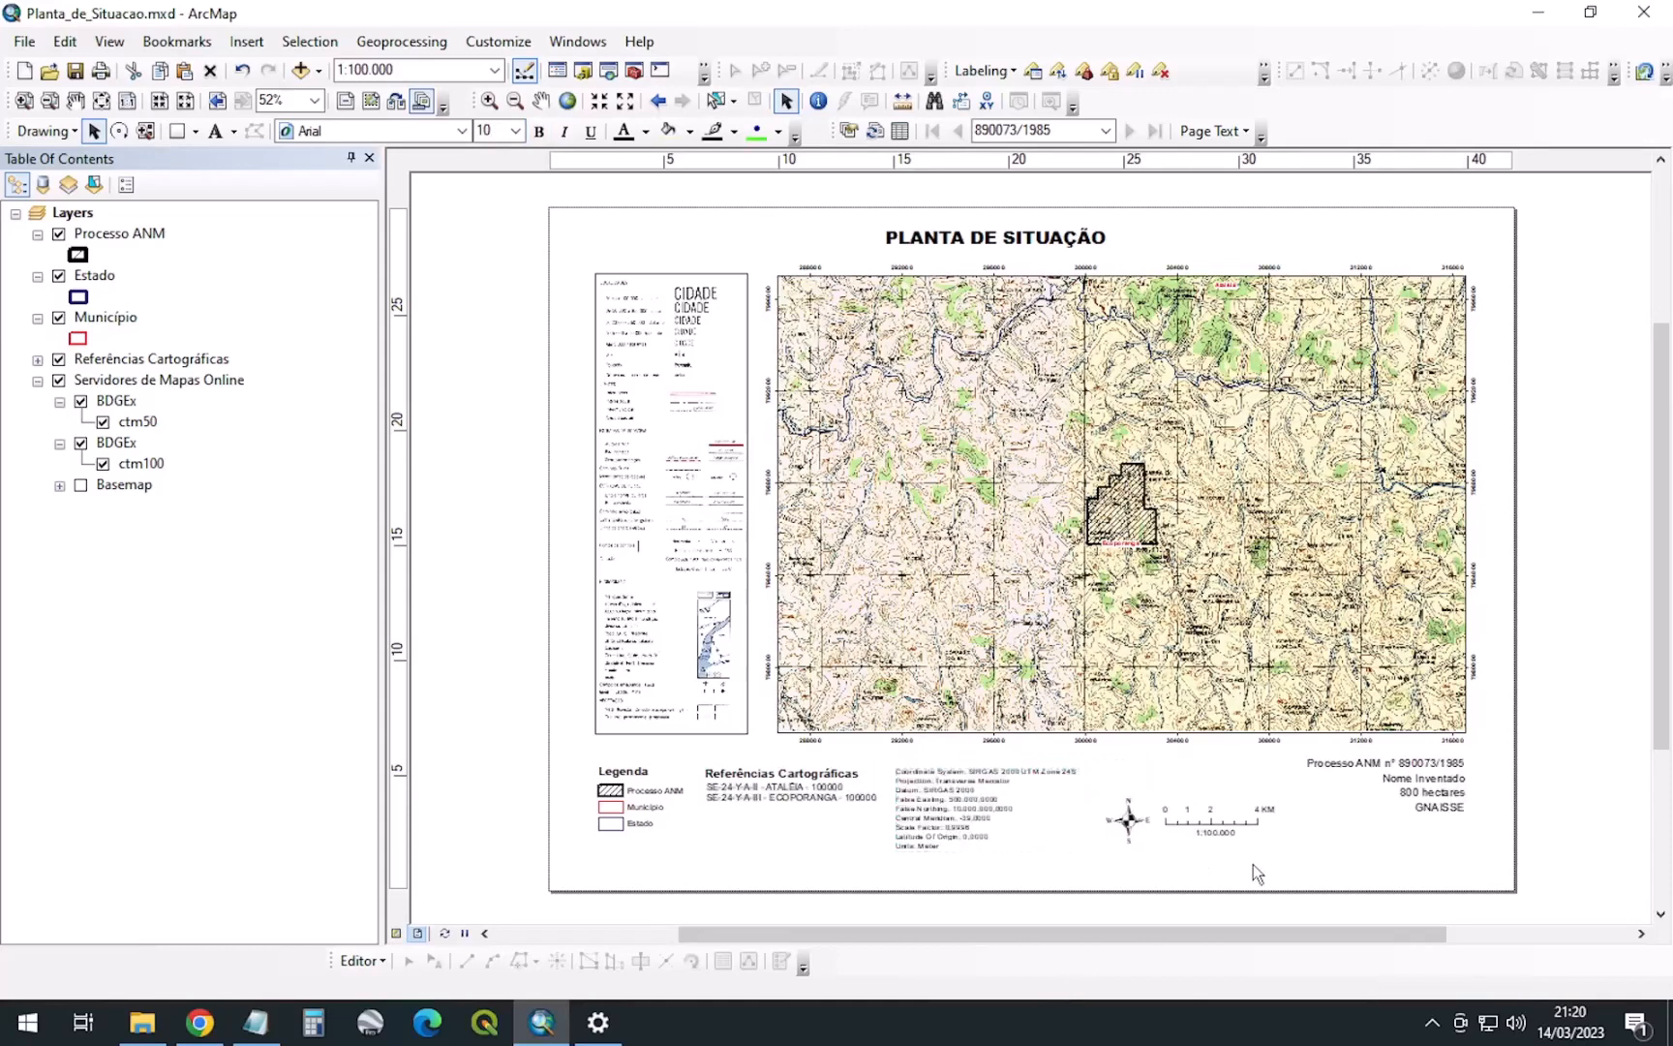
# Position the north arrow directly above the scale bar
pyautogui.moveTo(1254, 864); pyautogui.dragTo(1095, 811)
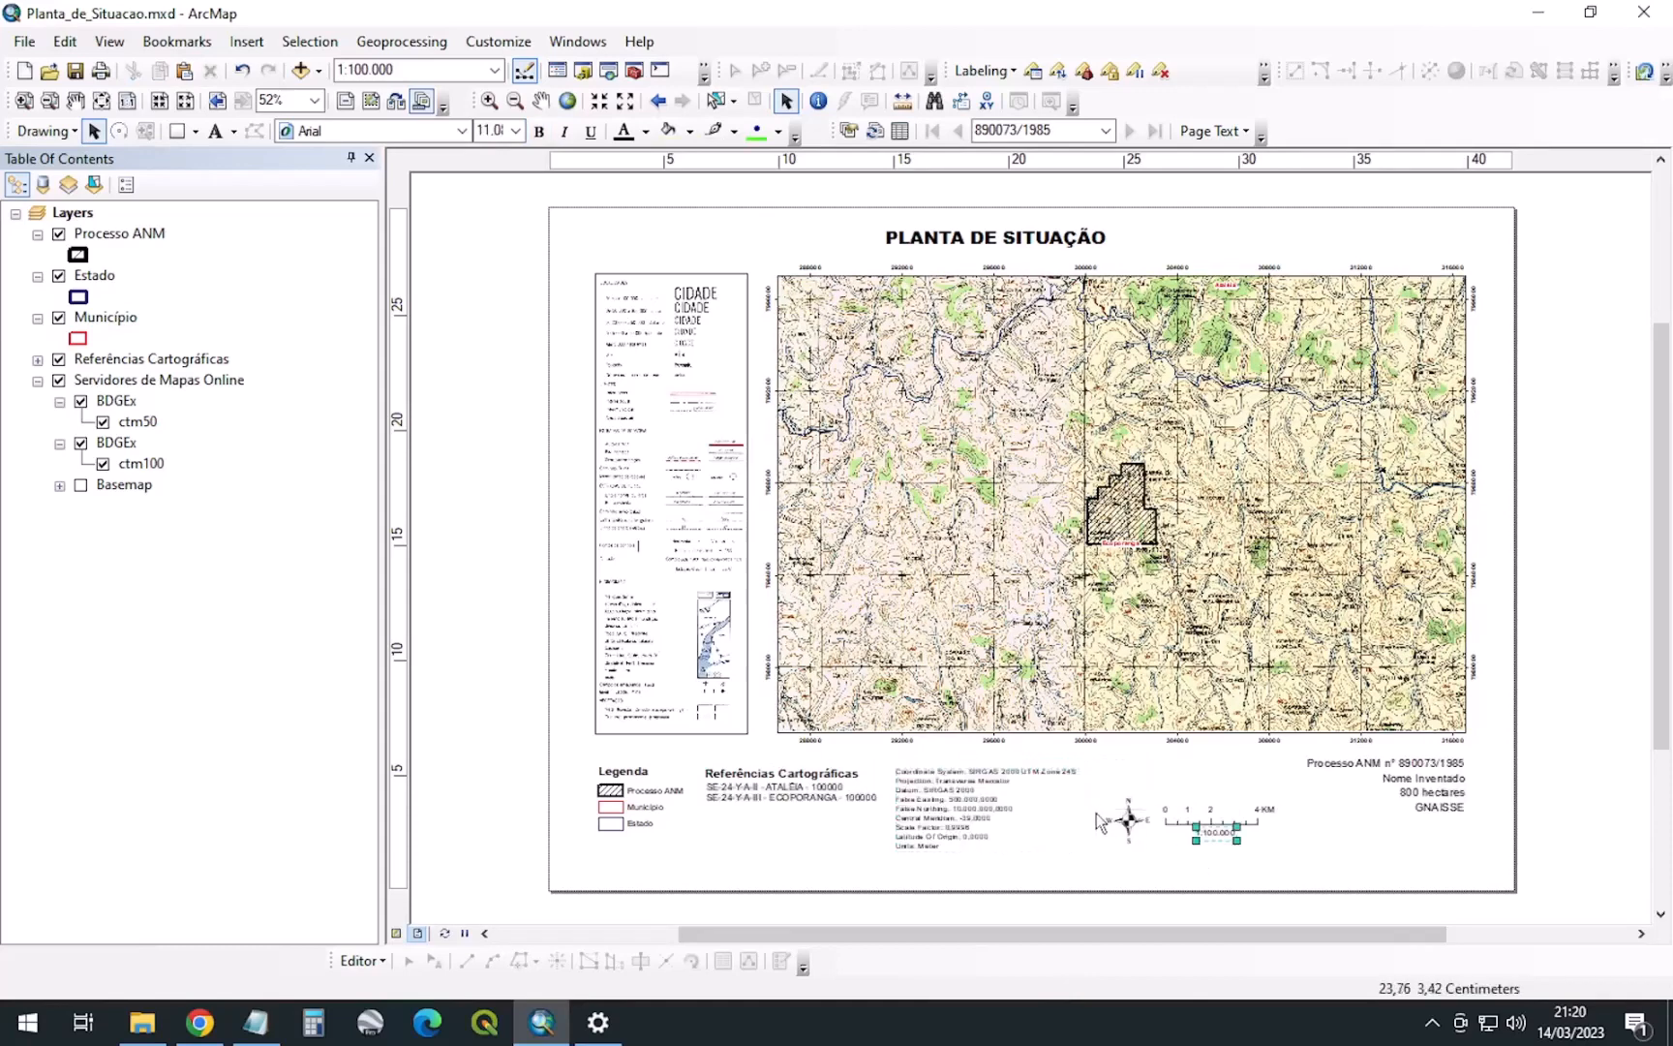
pyautogui.keyDown('shift'); pyautogui.click(1172, 824); pyautogui.keyUp('shift')
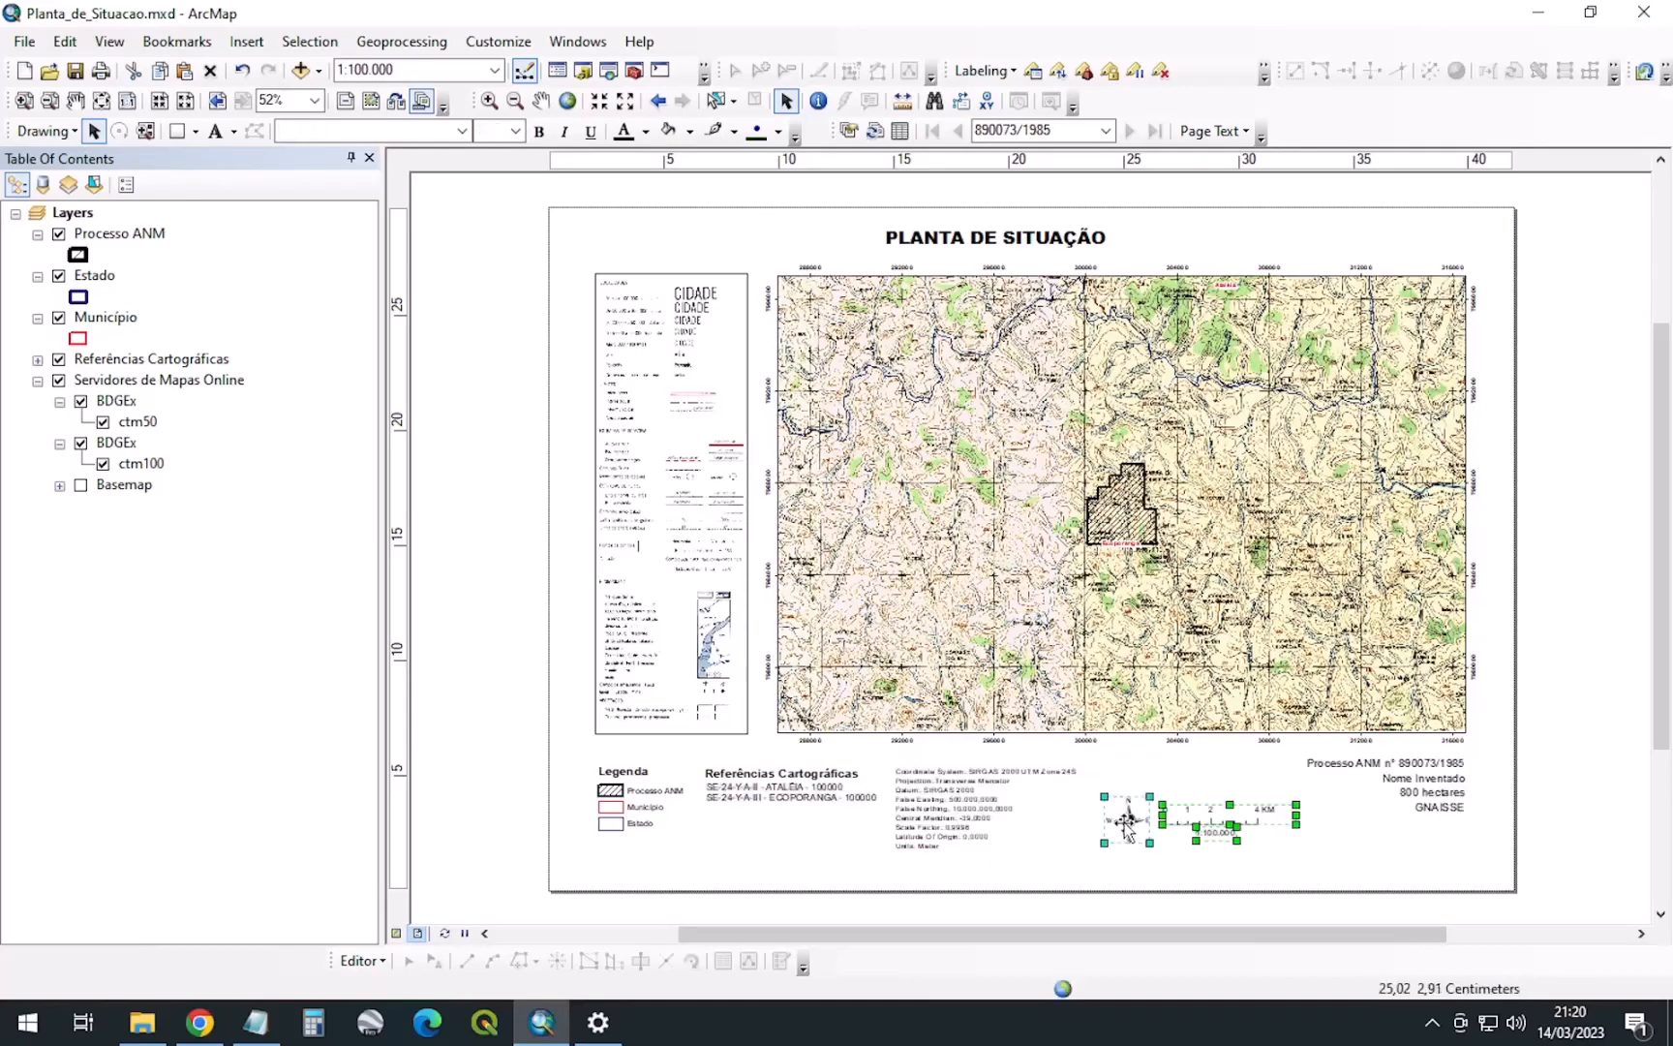
pyautogui.keyDown('shift'); pyautogui.click(1128, 828); pyautogui.keyUp('shift')
pyautogui.moveTo(1128, 828); pyautogui.dragTo(1092, 813)
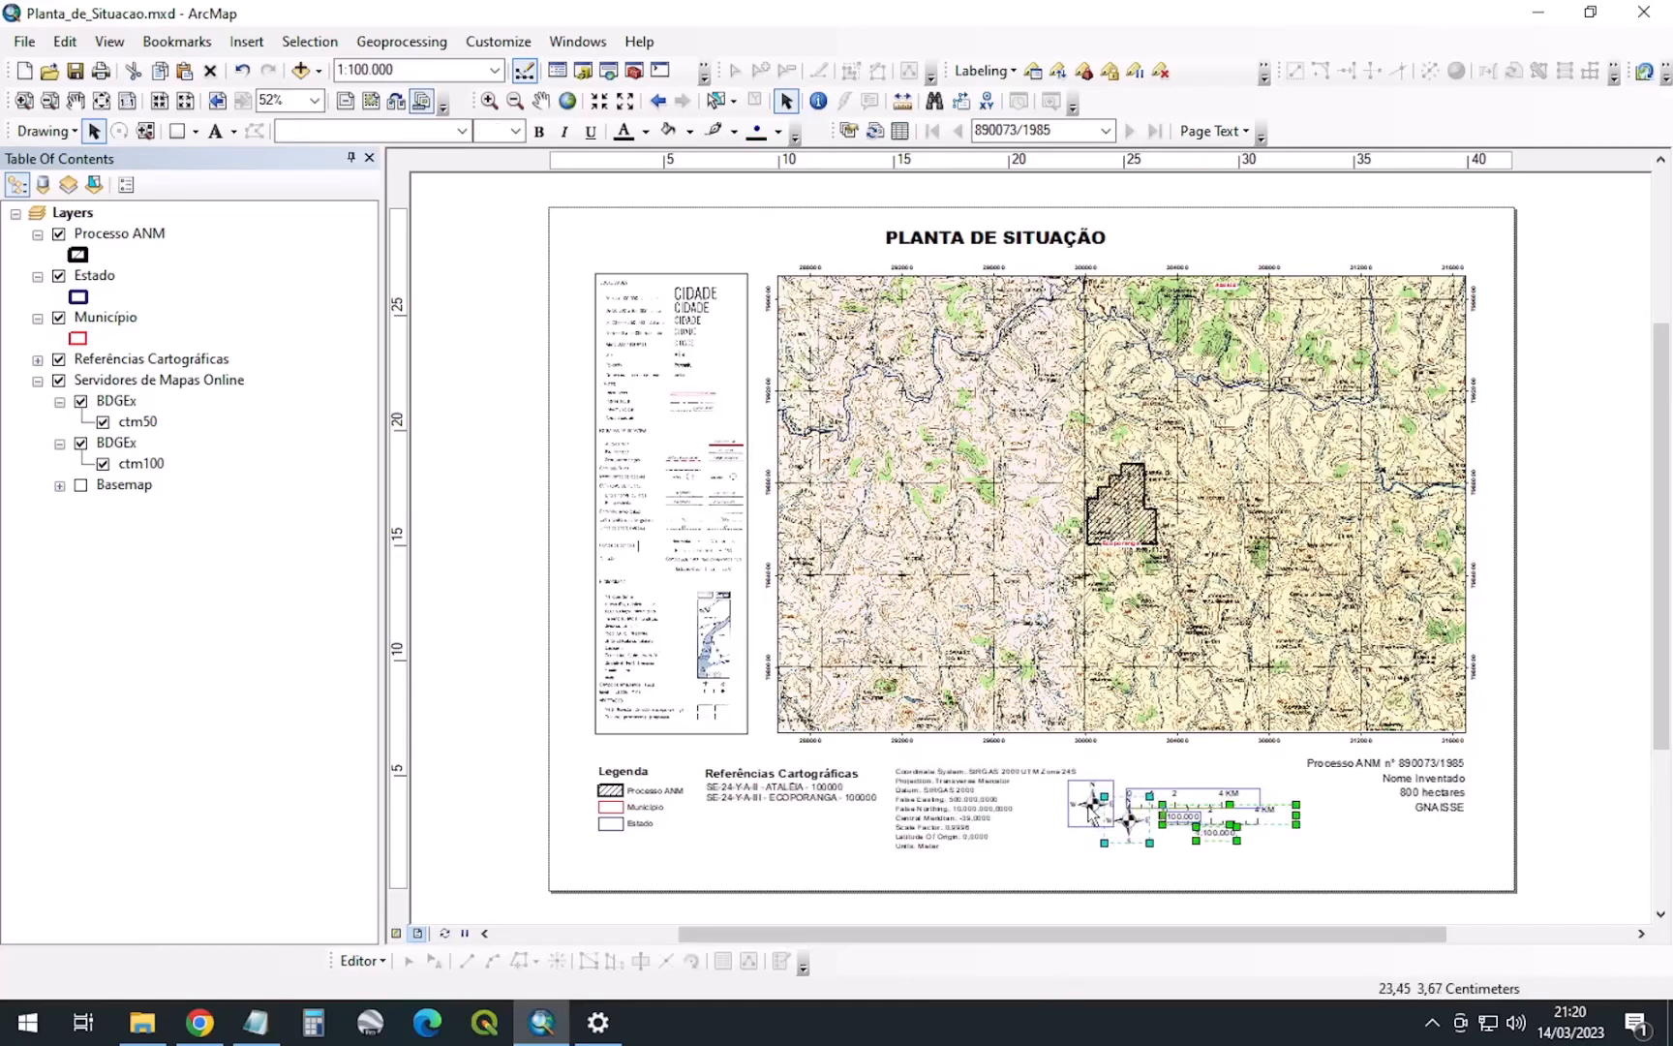
pyautogui.click(1092, 809)
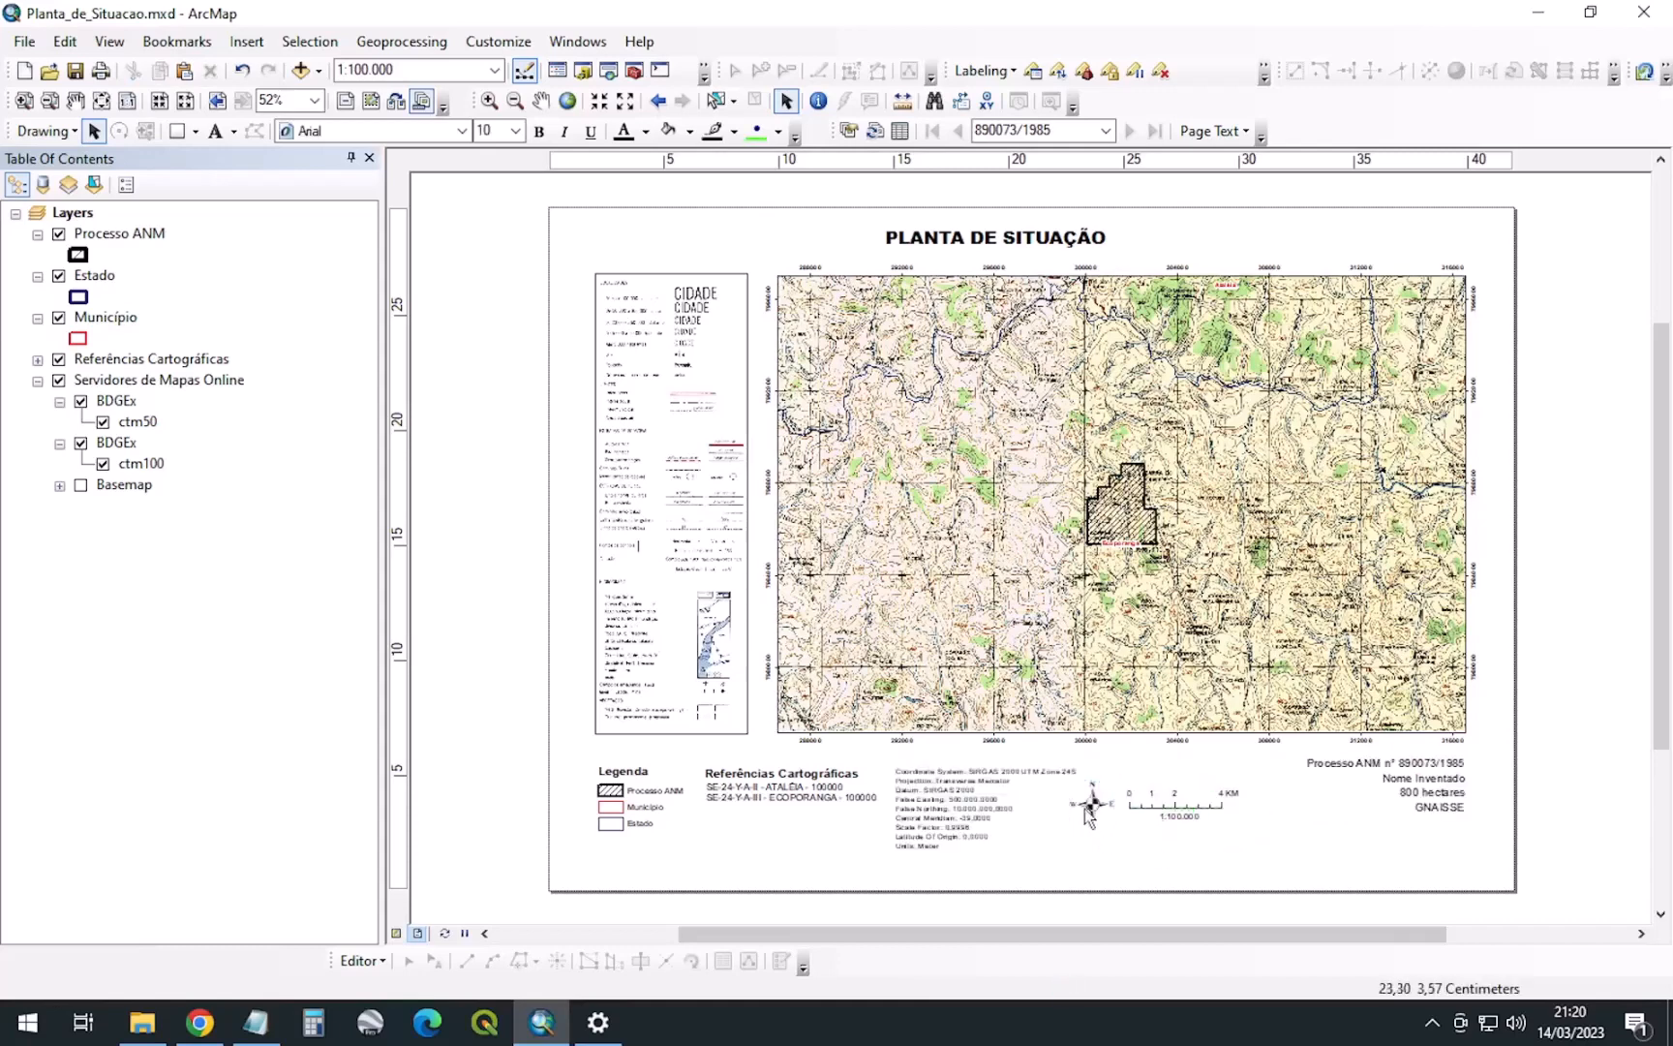
pyautogui.moveTo(1093, 808); pyautogui.dragTo(1179, 775)
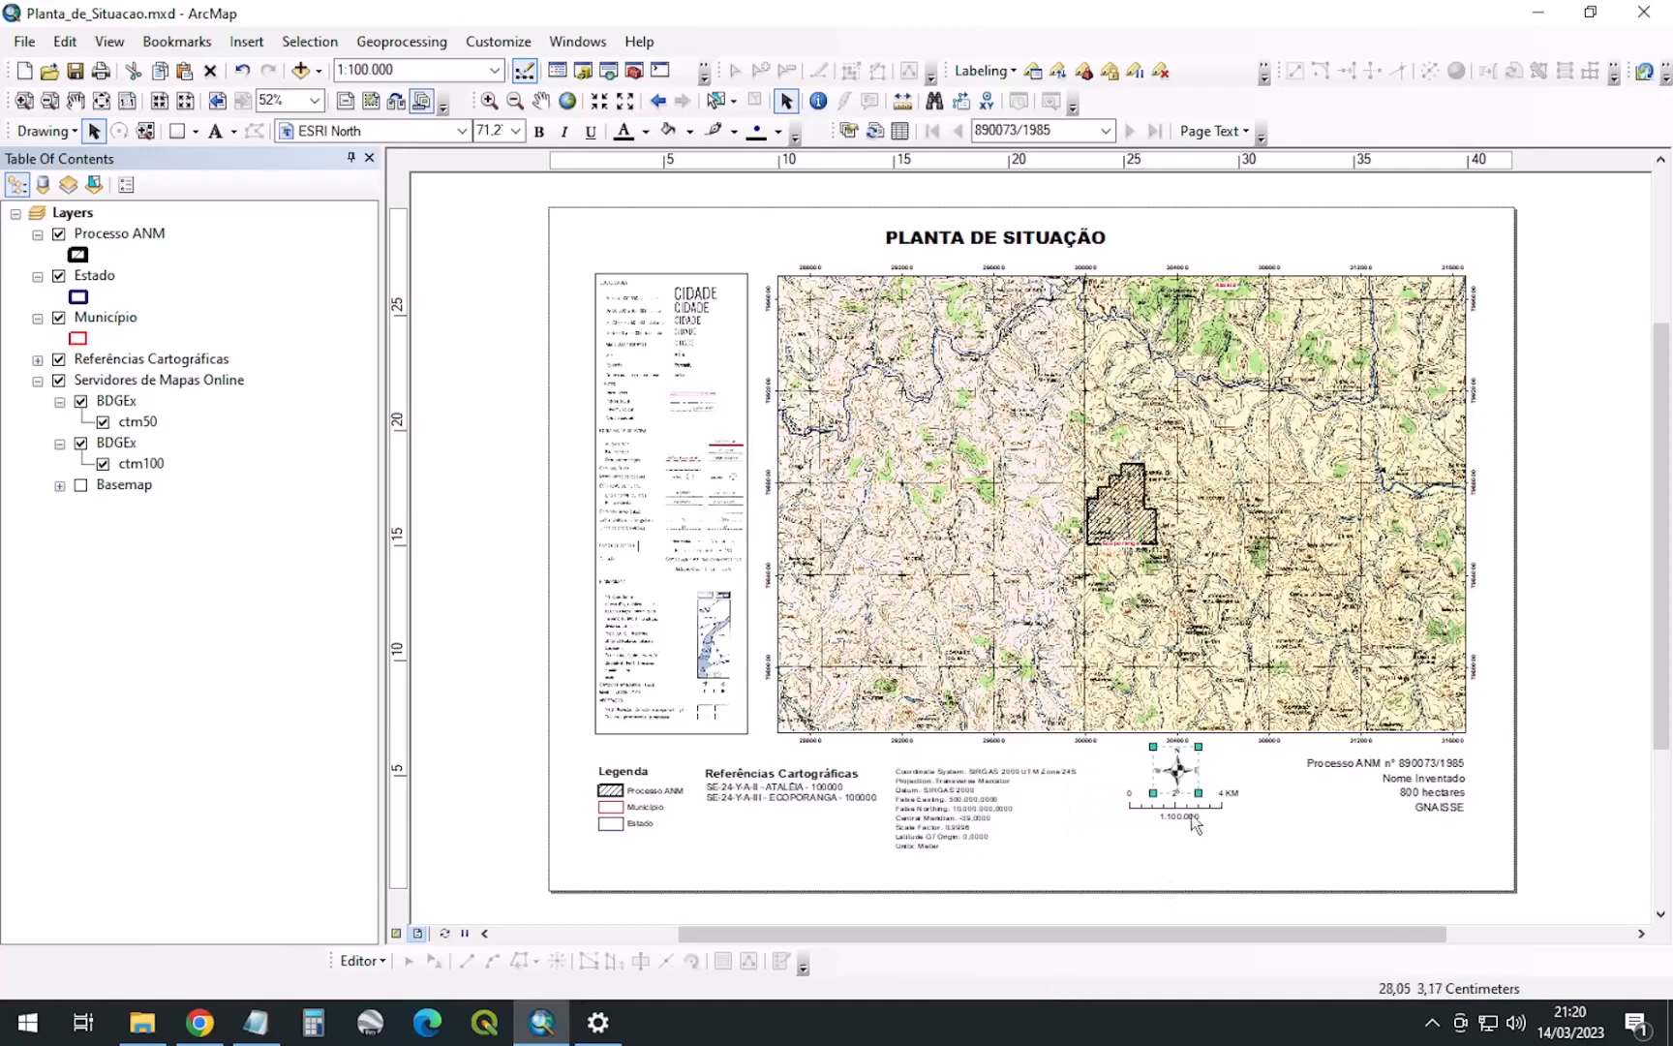
# Set the 1:100.000 scale text below the scale bar and nudge the group down
pyautogui.click(1190, 819)
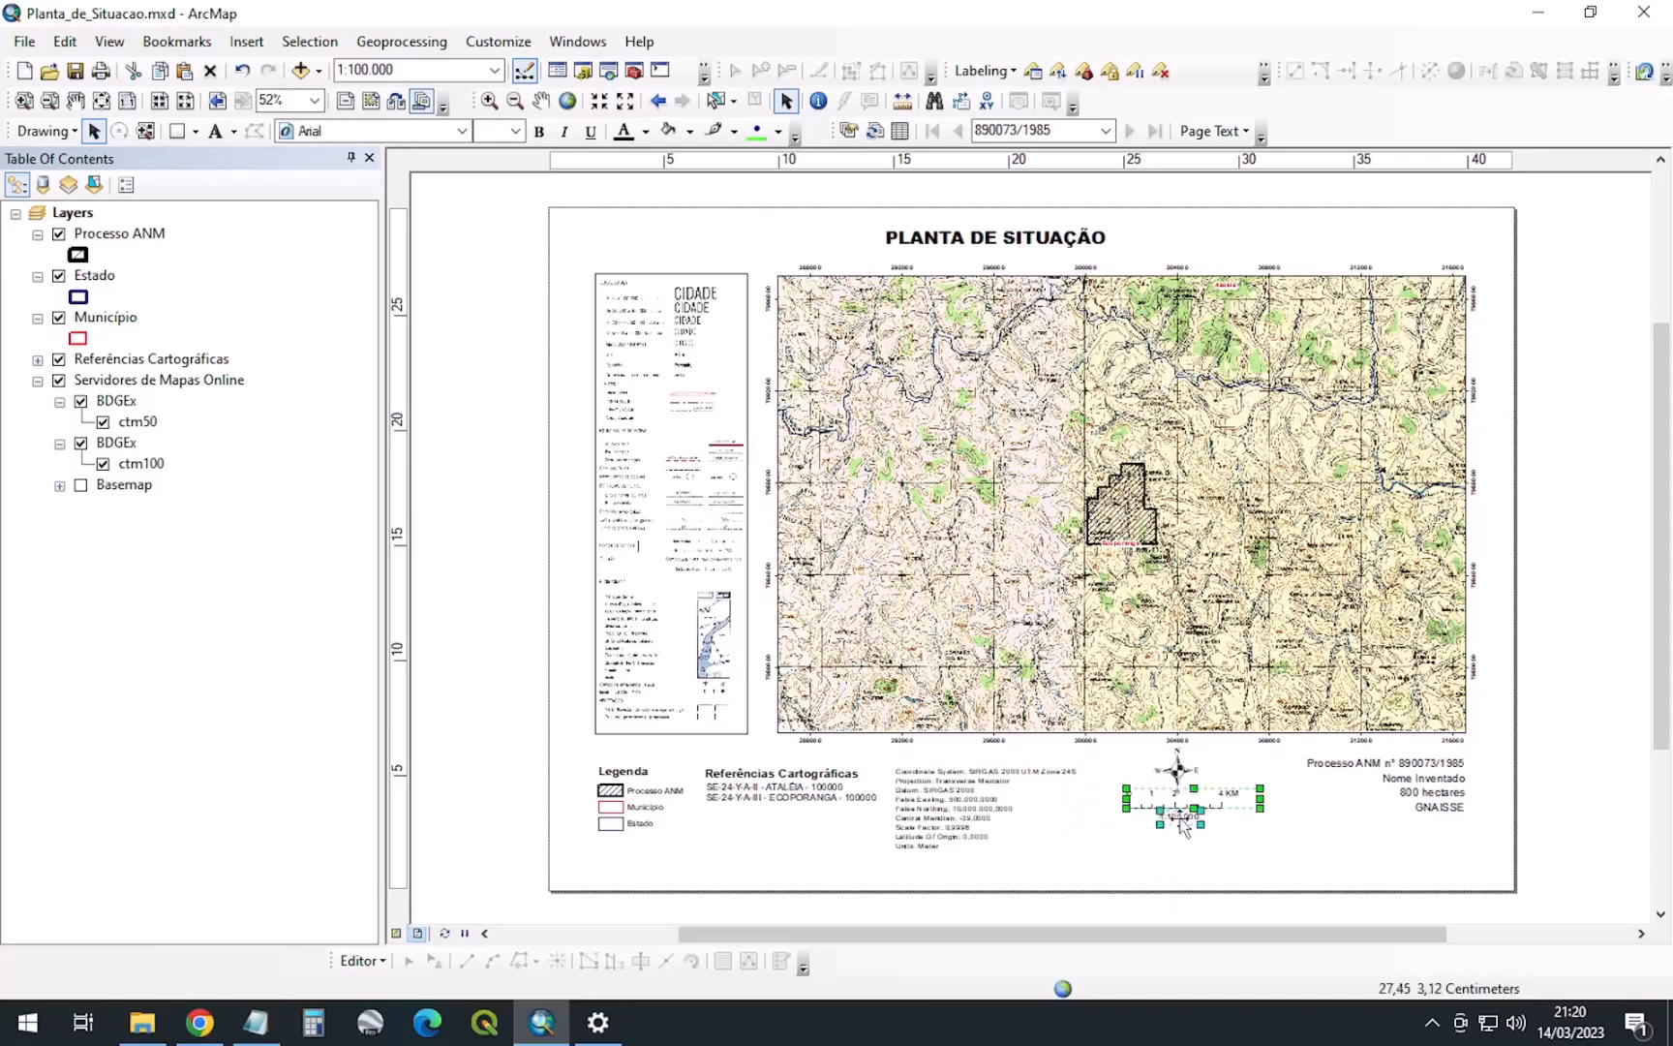
pyautogui.moveTo(1183, 826); pyautogui.dragTo(1184, 839)
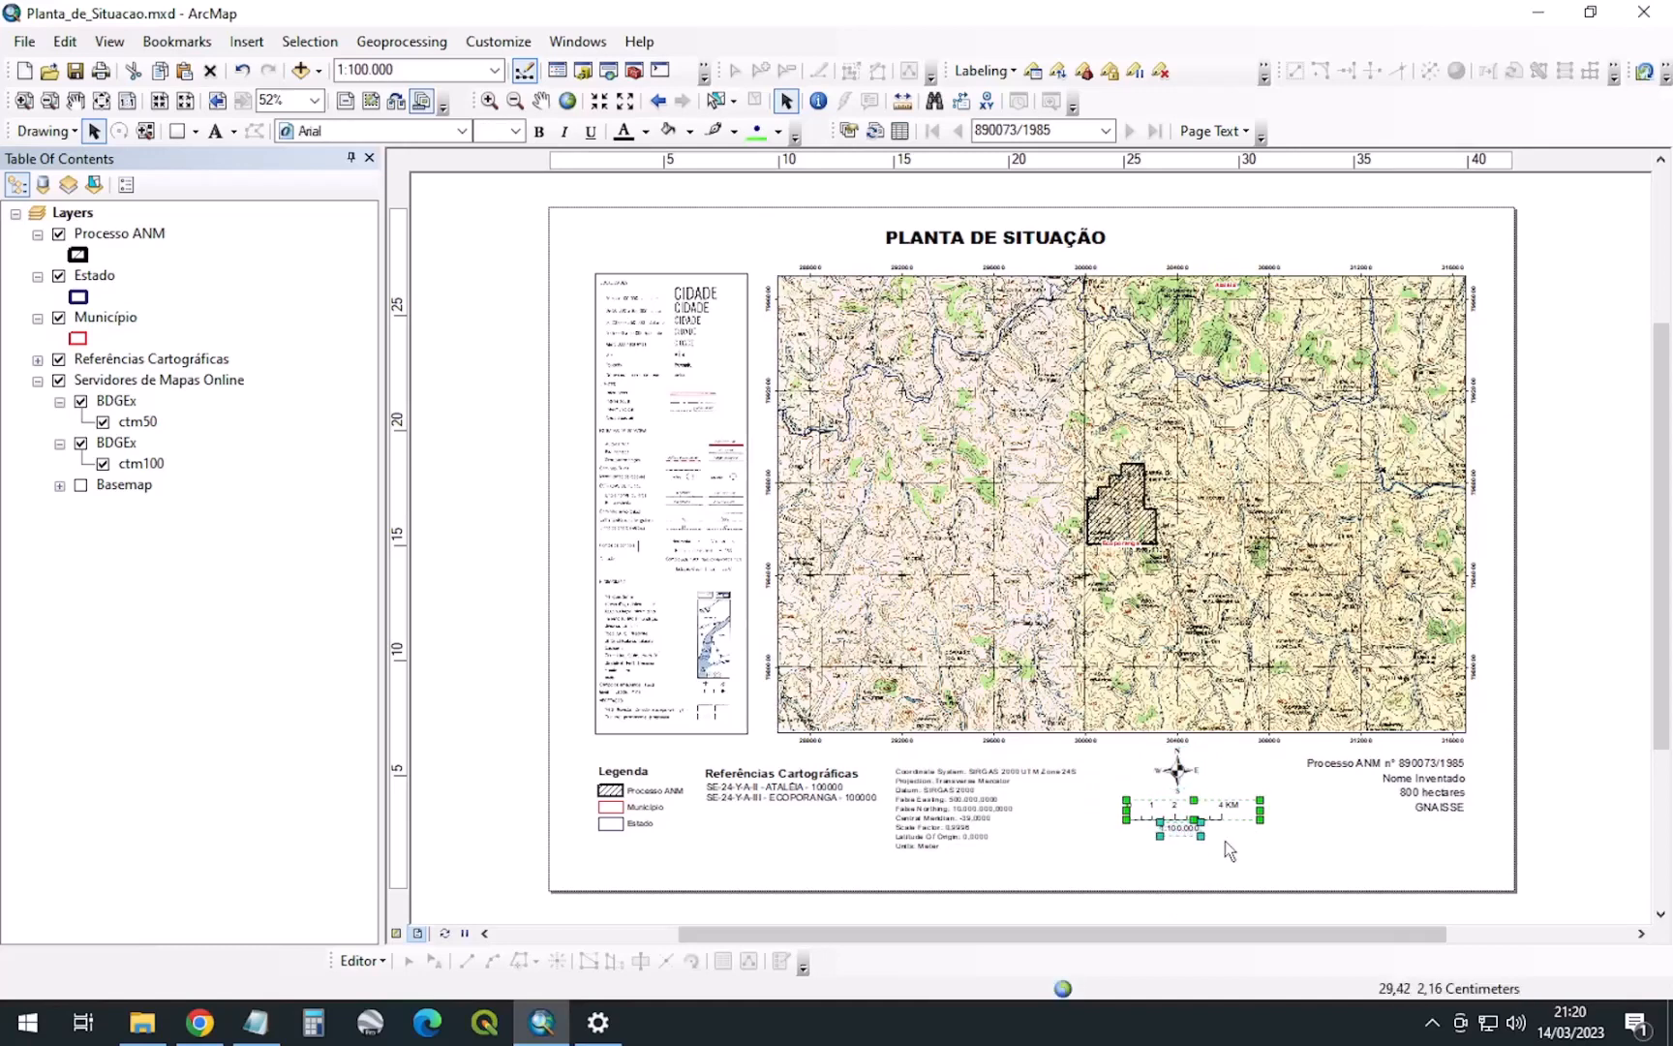
pyautogui.click(1254, 866)
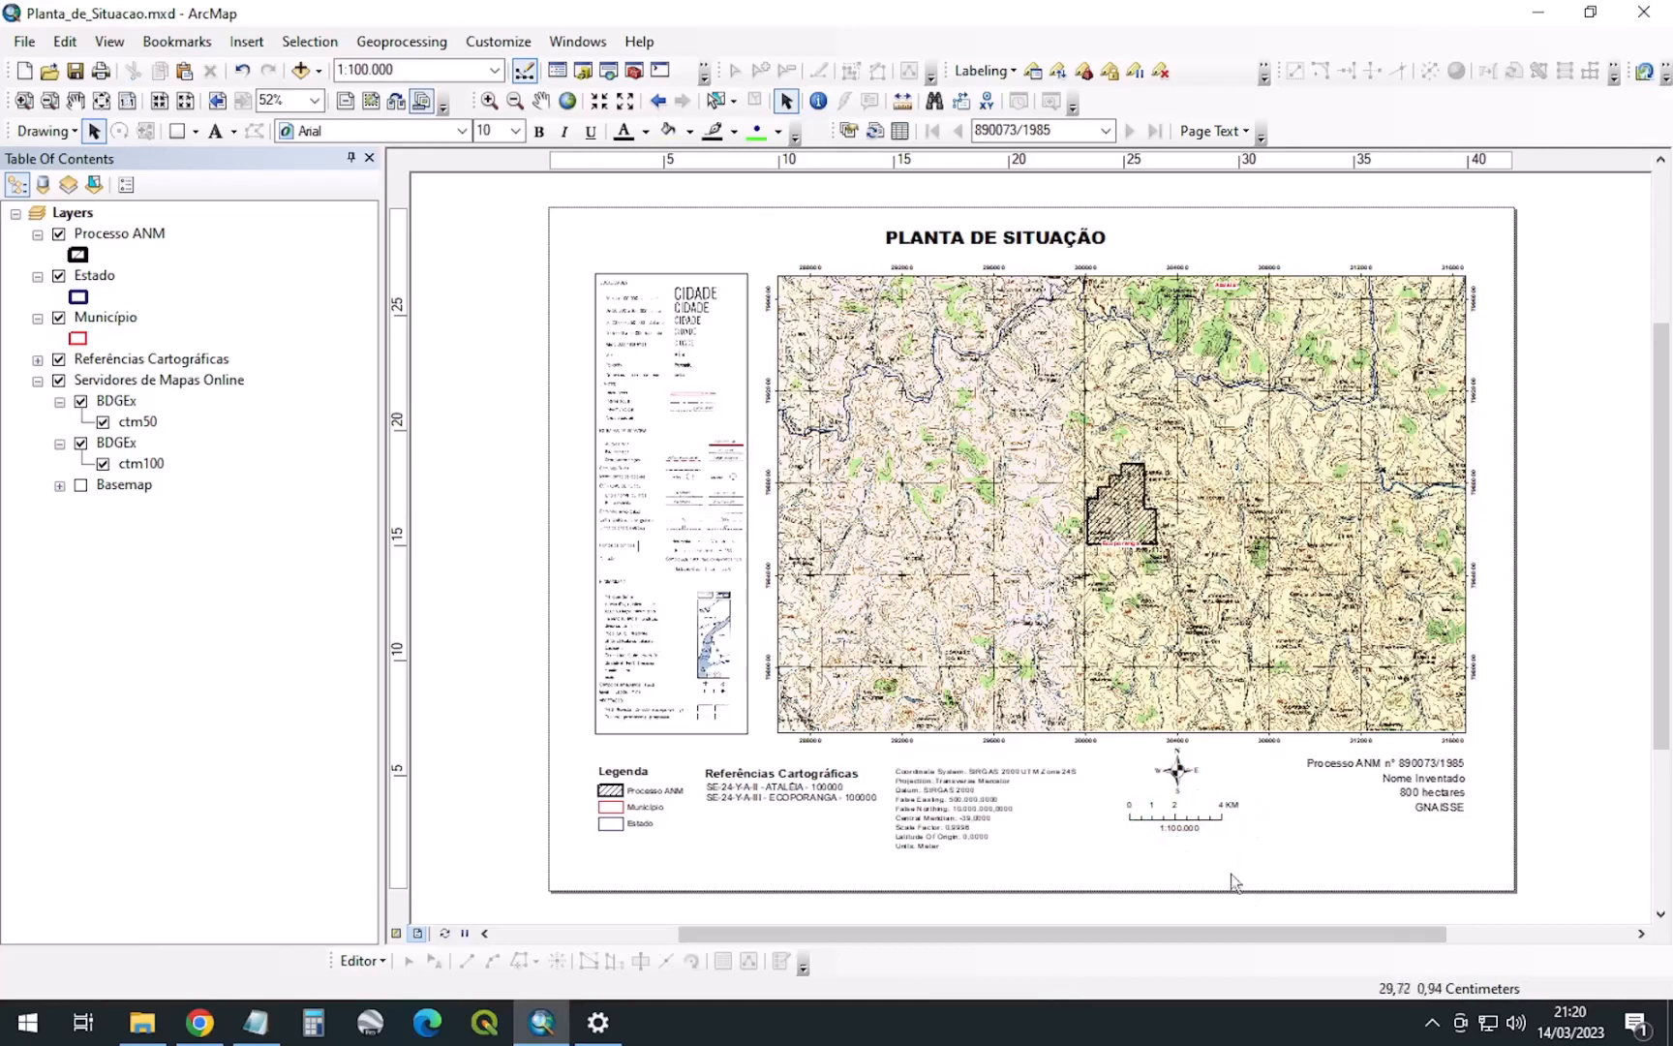
pyautogui.moveTo(1238, 916); pyautogui.dragTo(1135, 763)
pyautogui.keyDown('shift'); pyautogui.click(1189, 804); pyautogui.keyUp('shift')
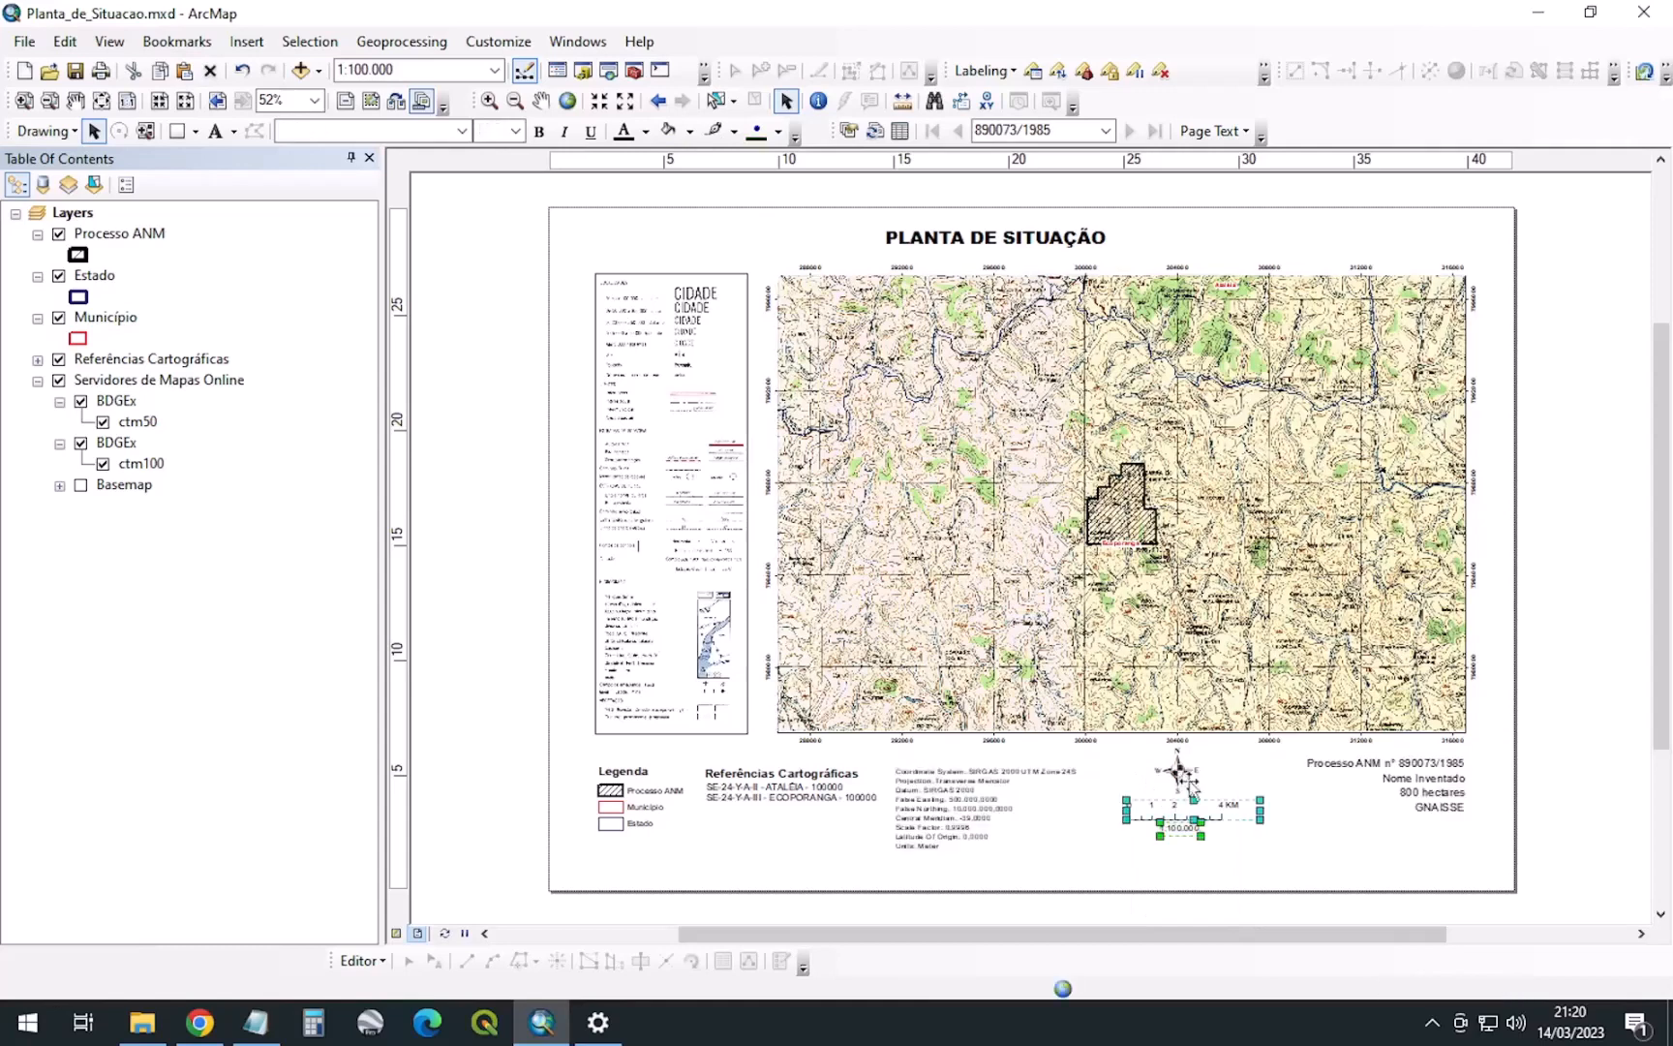
pyautogui.keyDown('shift'); pyautogui.click(1191, 789); pyautogui.keyUp('shift')
pyautogui.press('Down')
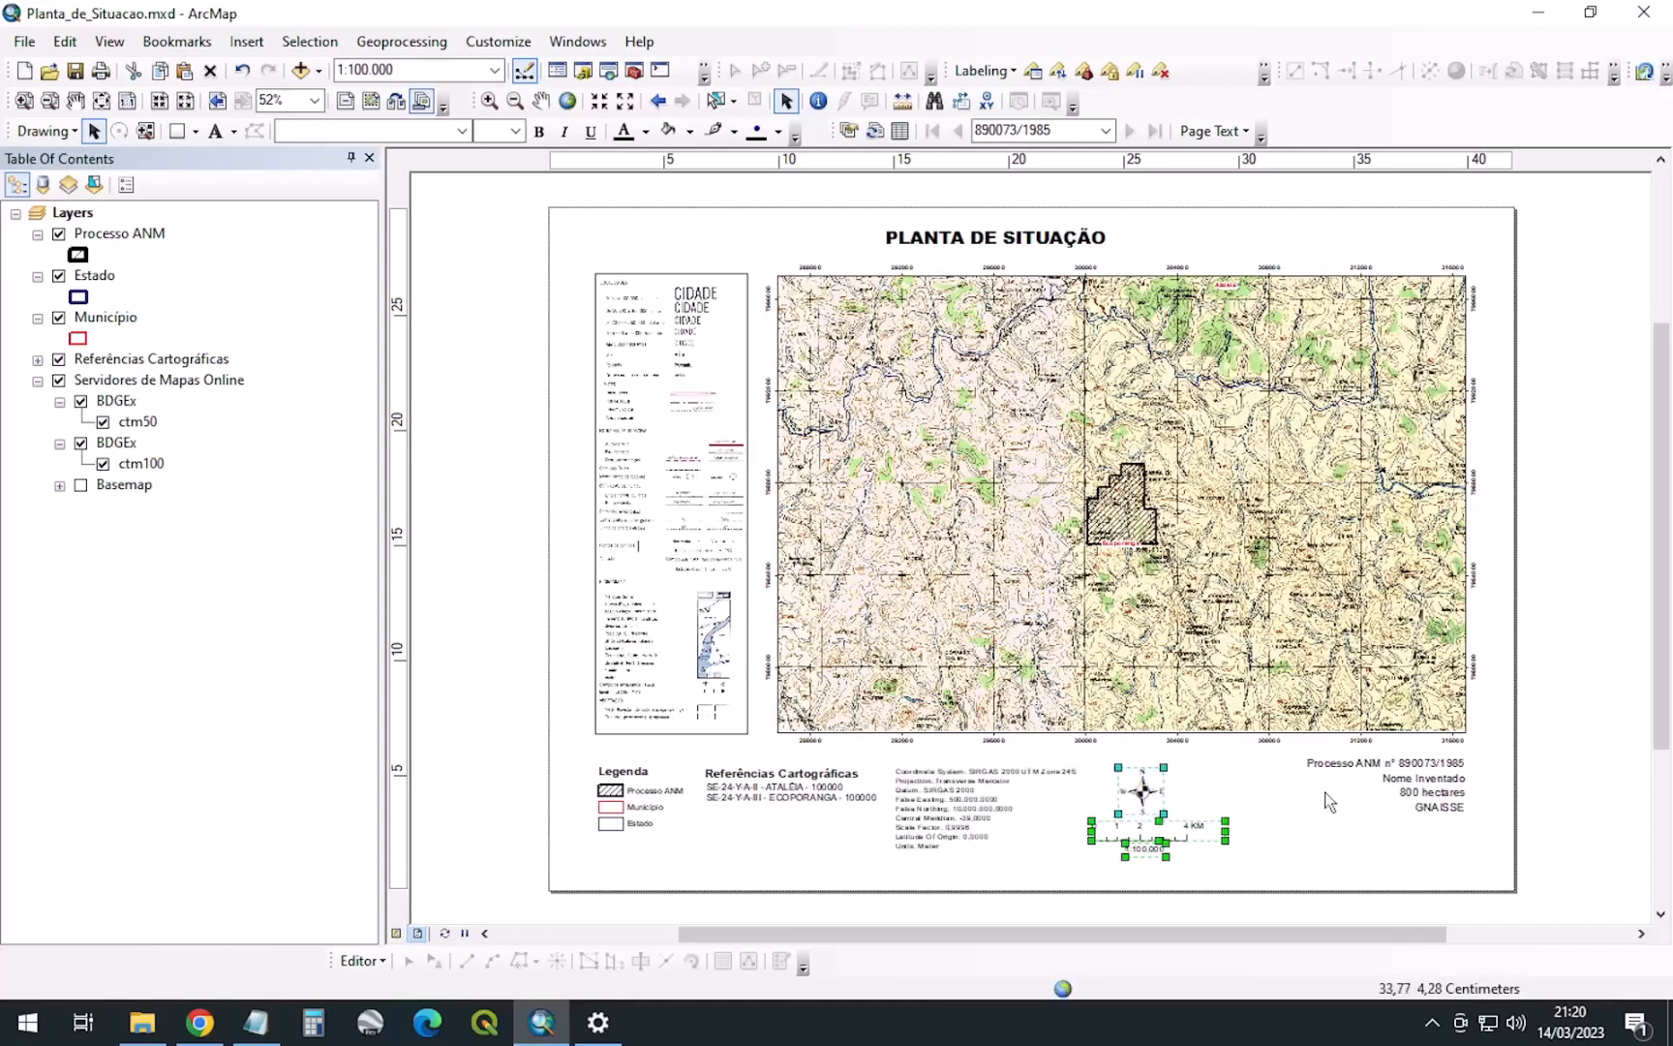
# Shift the GNAISSE label slightly and save the map document
pyautogui.click(1485, 834)
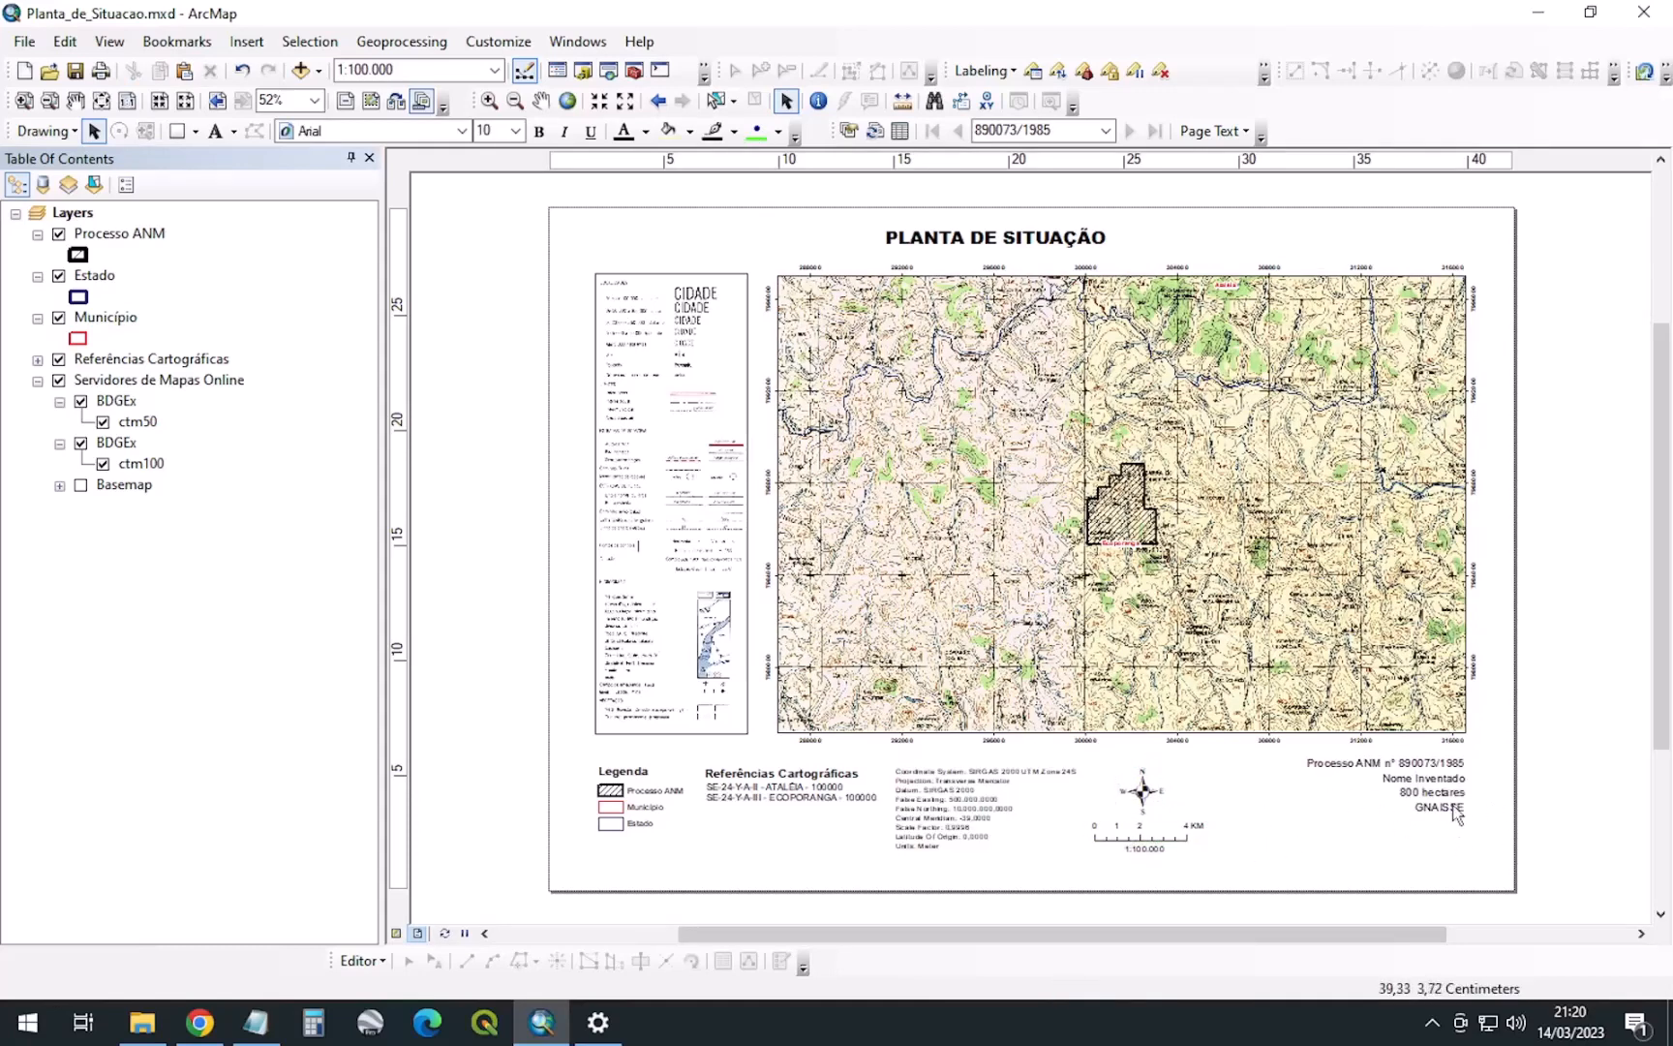
pyautogui.moveTo(1452, 805); pyautogui.dragTo(1458, 783)
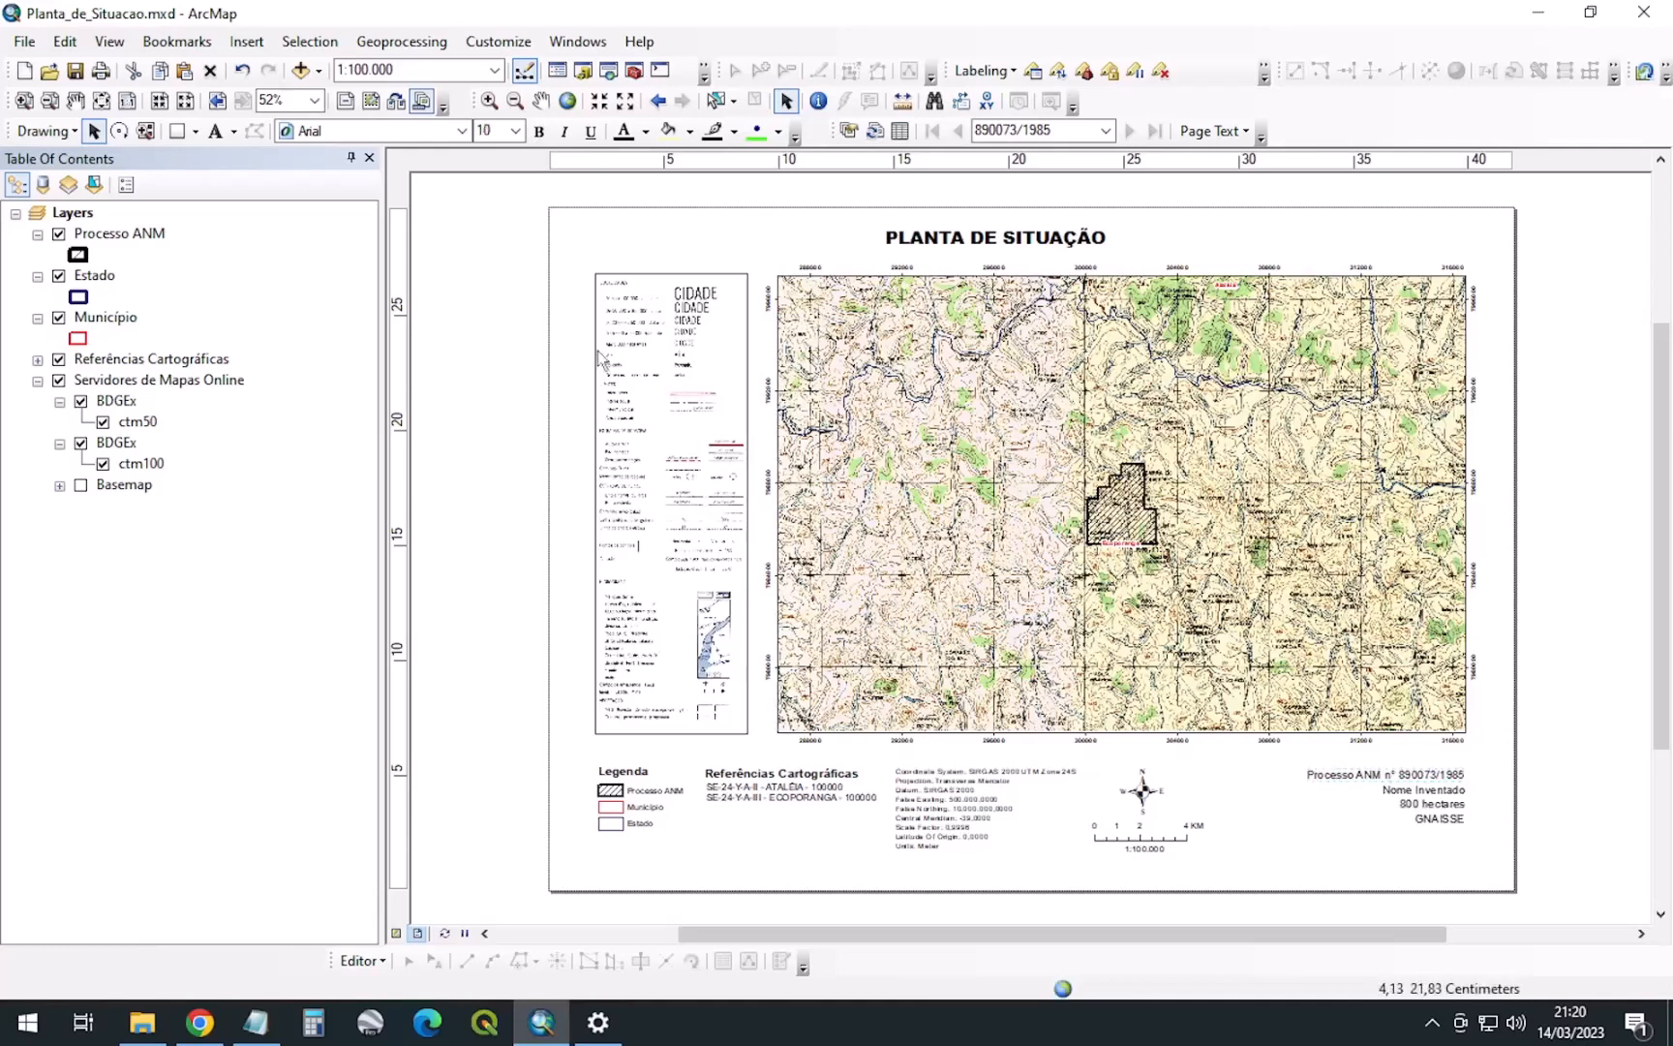
pyautogui.click(428, 222)
pyautogui.click(77, 71)
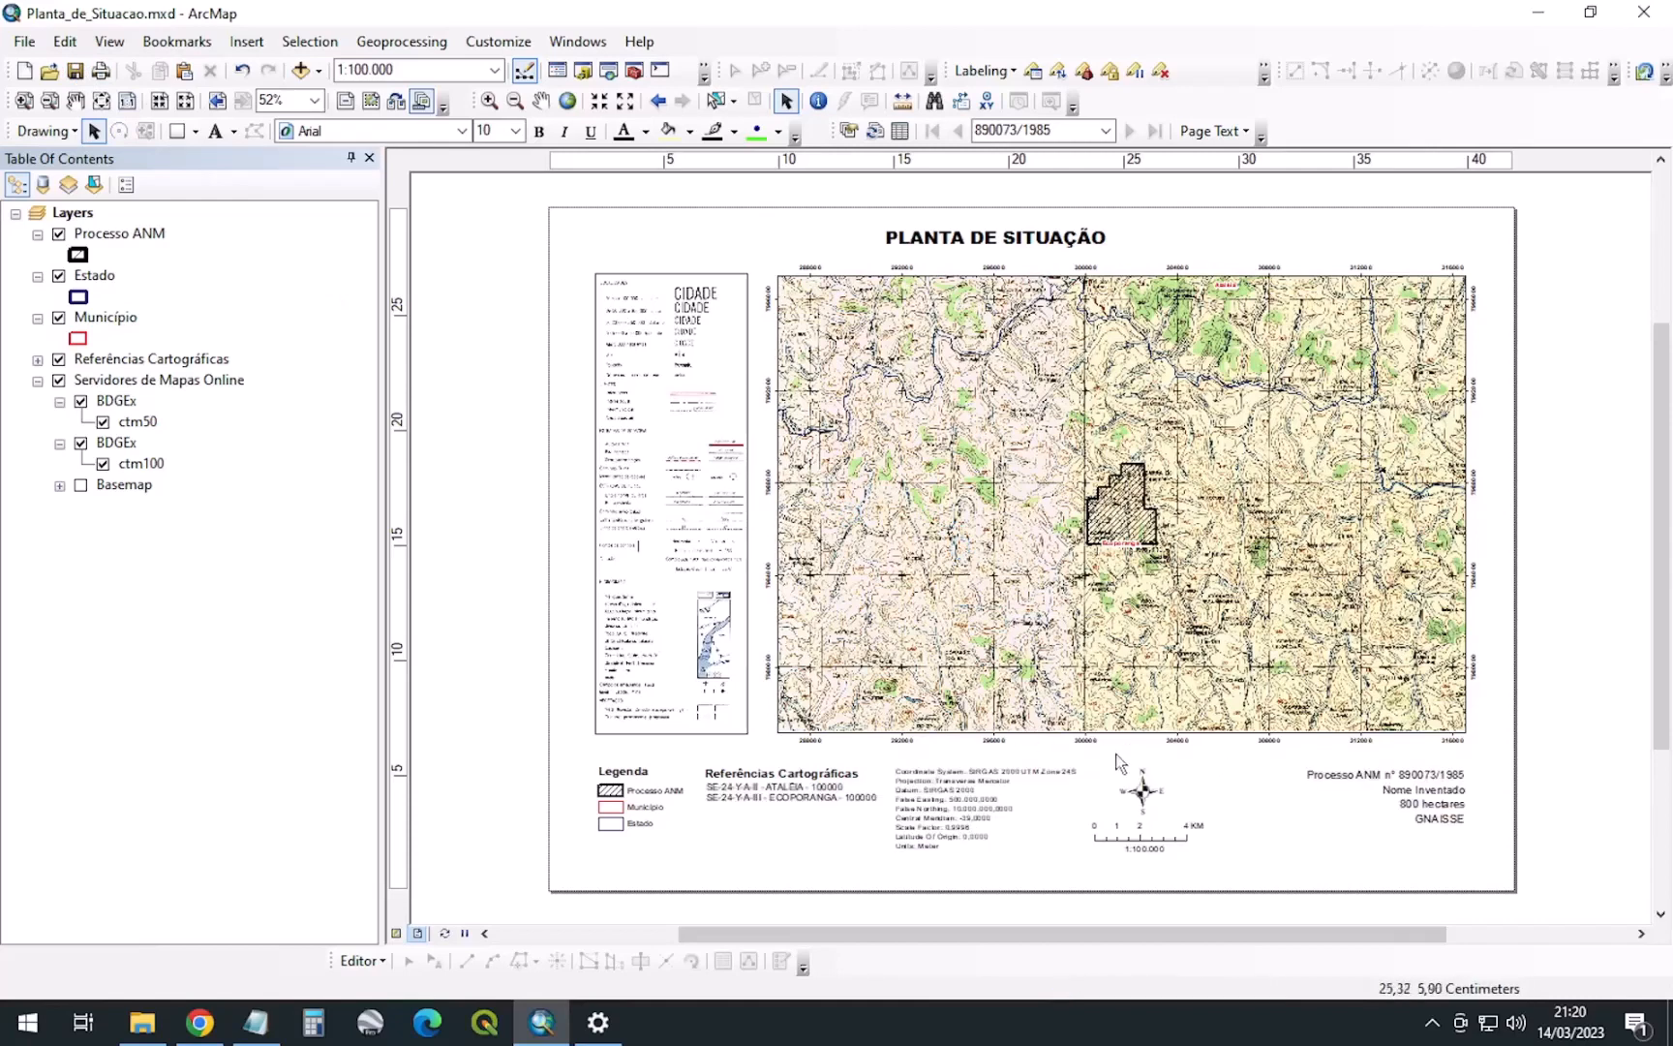
# In the map frame's properties, set Clip Options to 'Clip to current data driven page extent'
pyautogui.click(1055, 480)
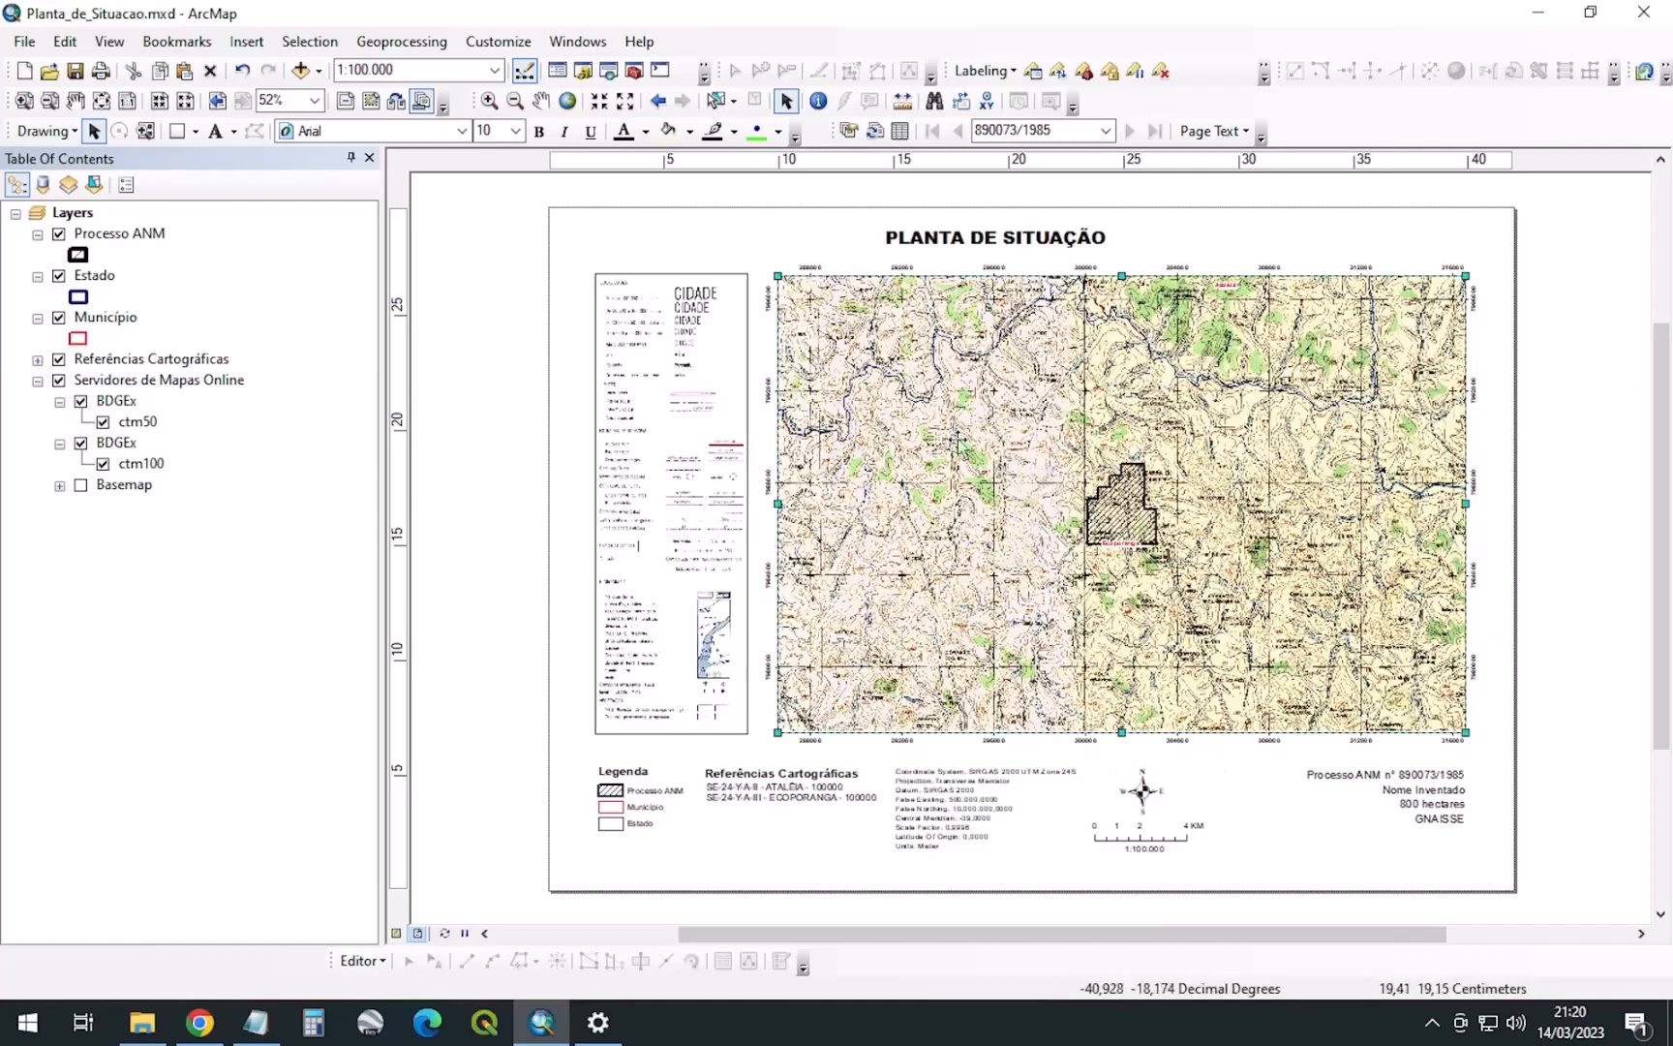
pyautogui.rightClick(1021, 402)
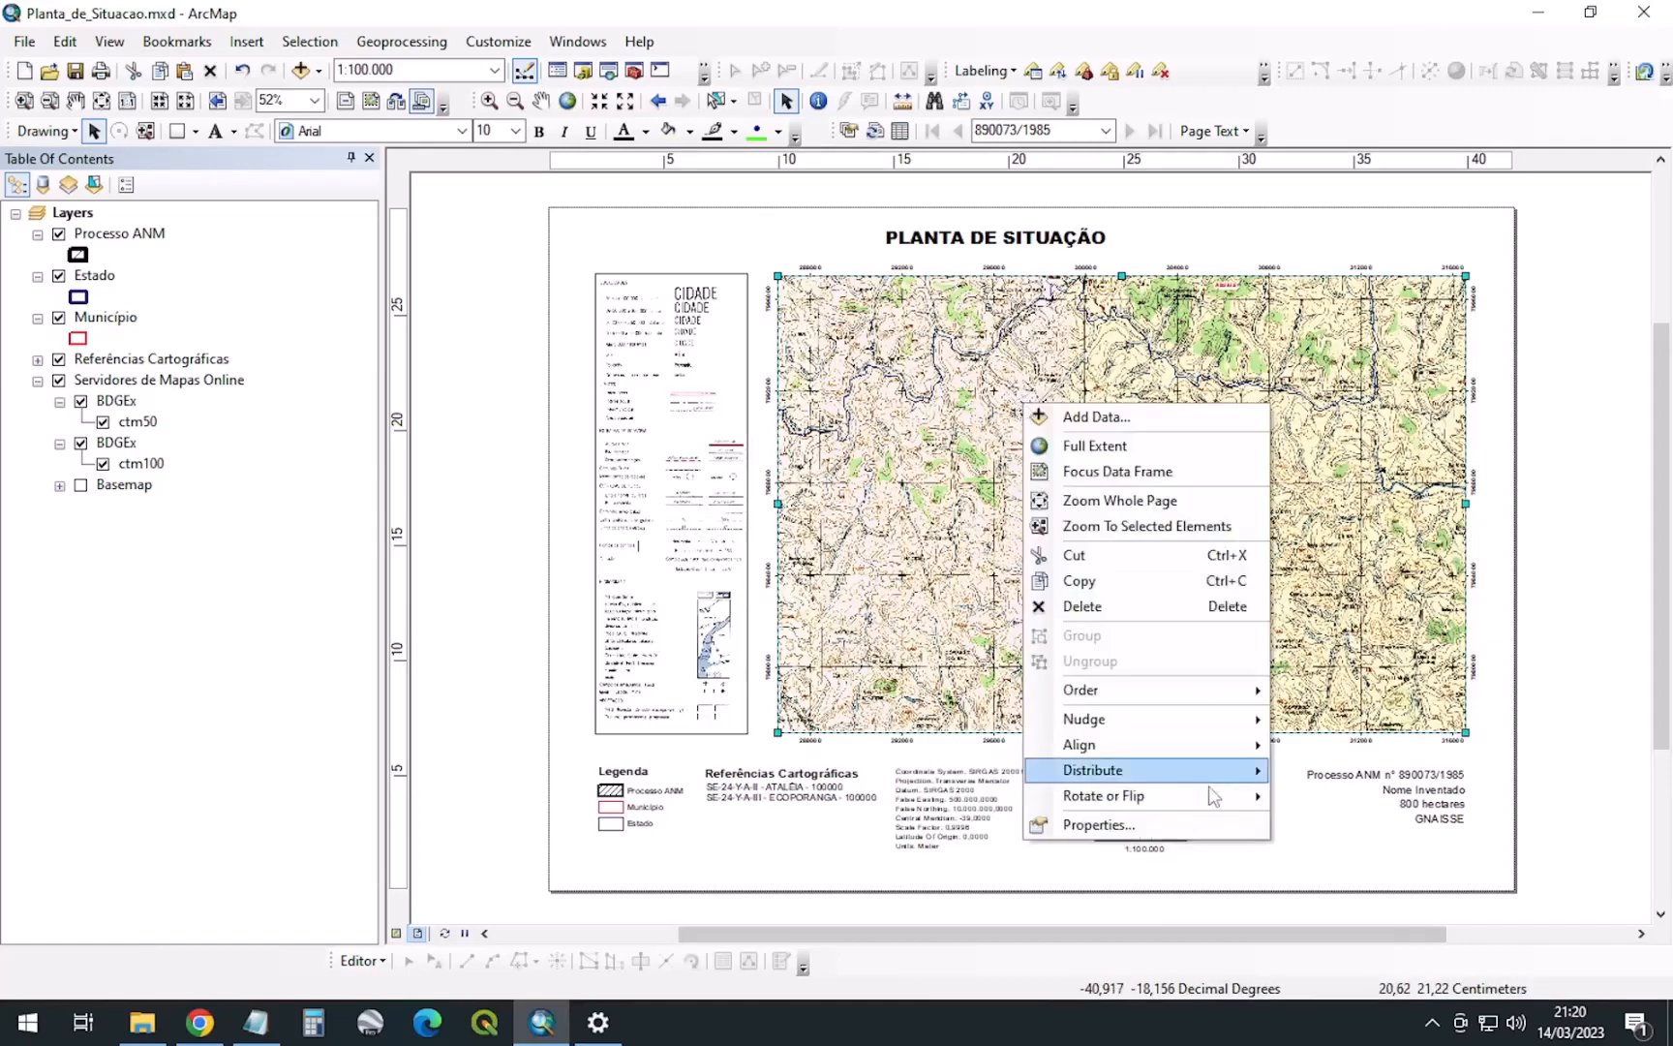
pyautogui.click(1099, 823)
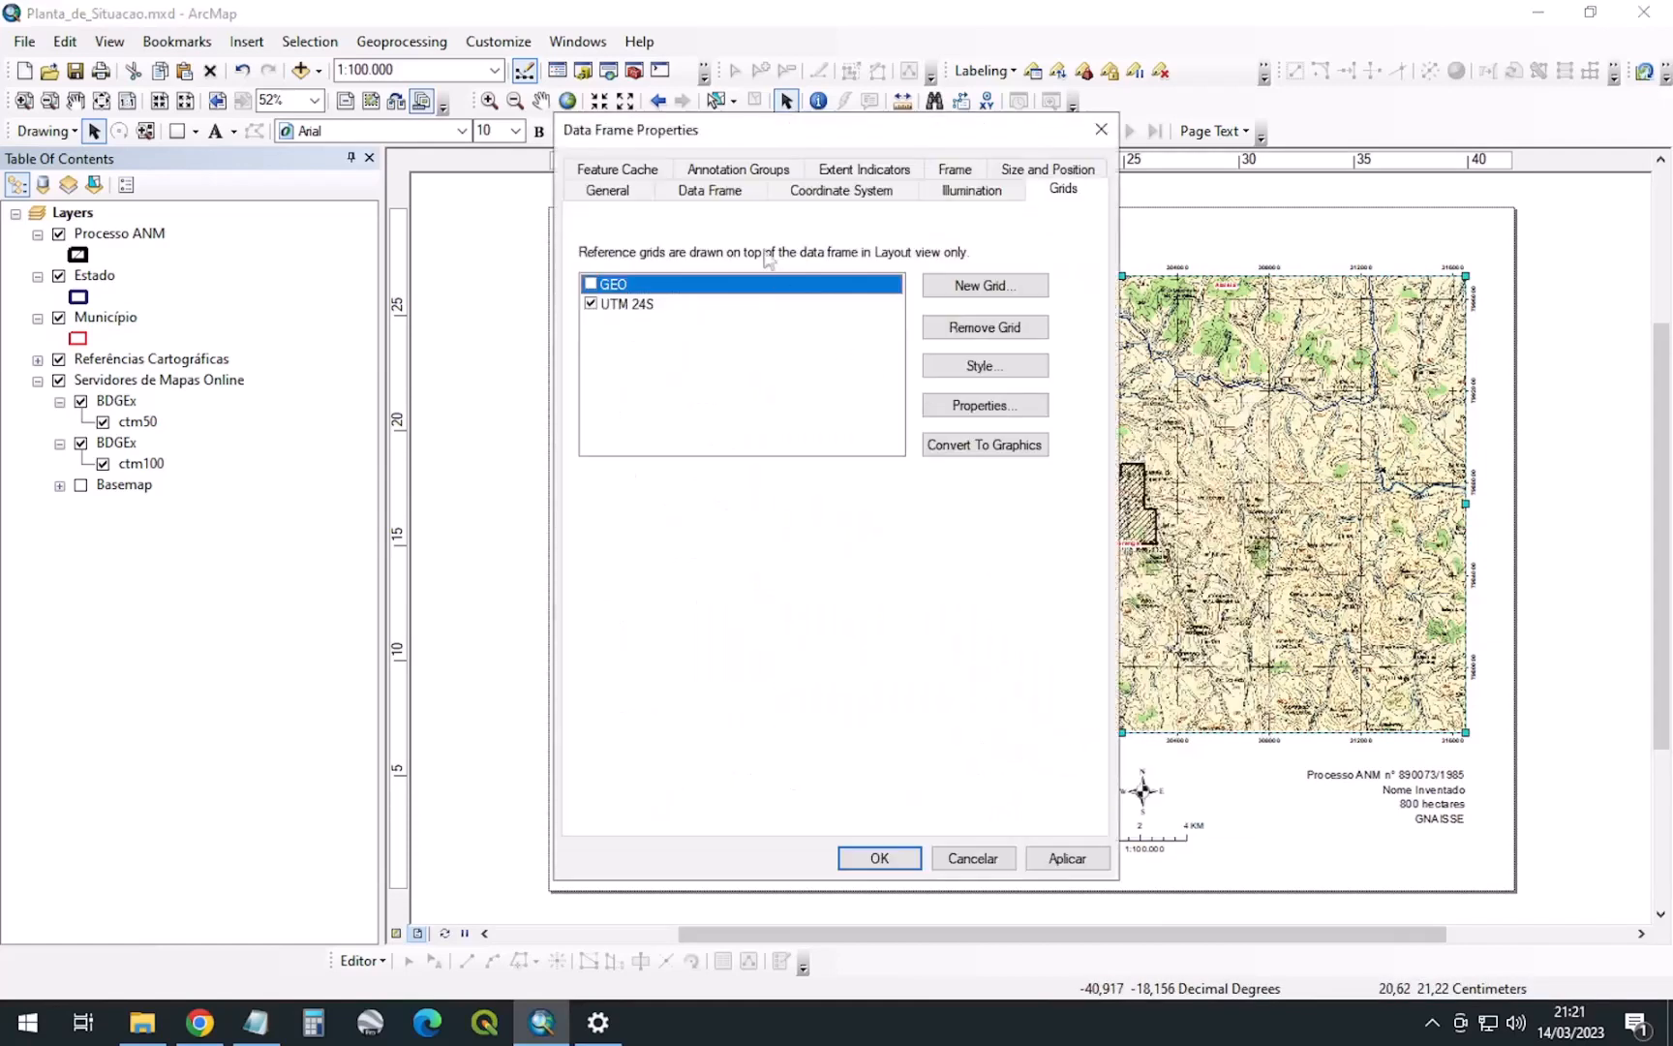
pyautogui.click(710, 191)
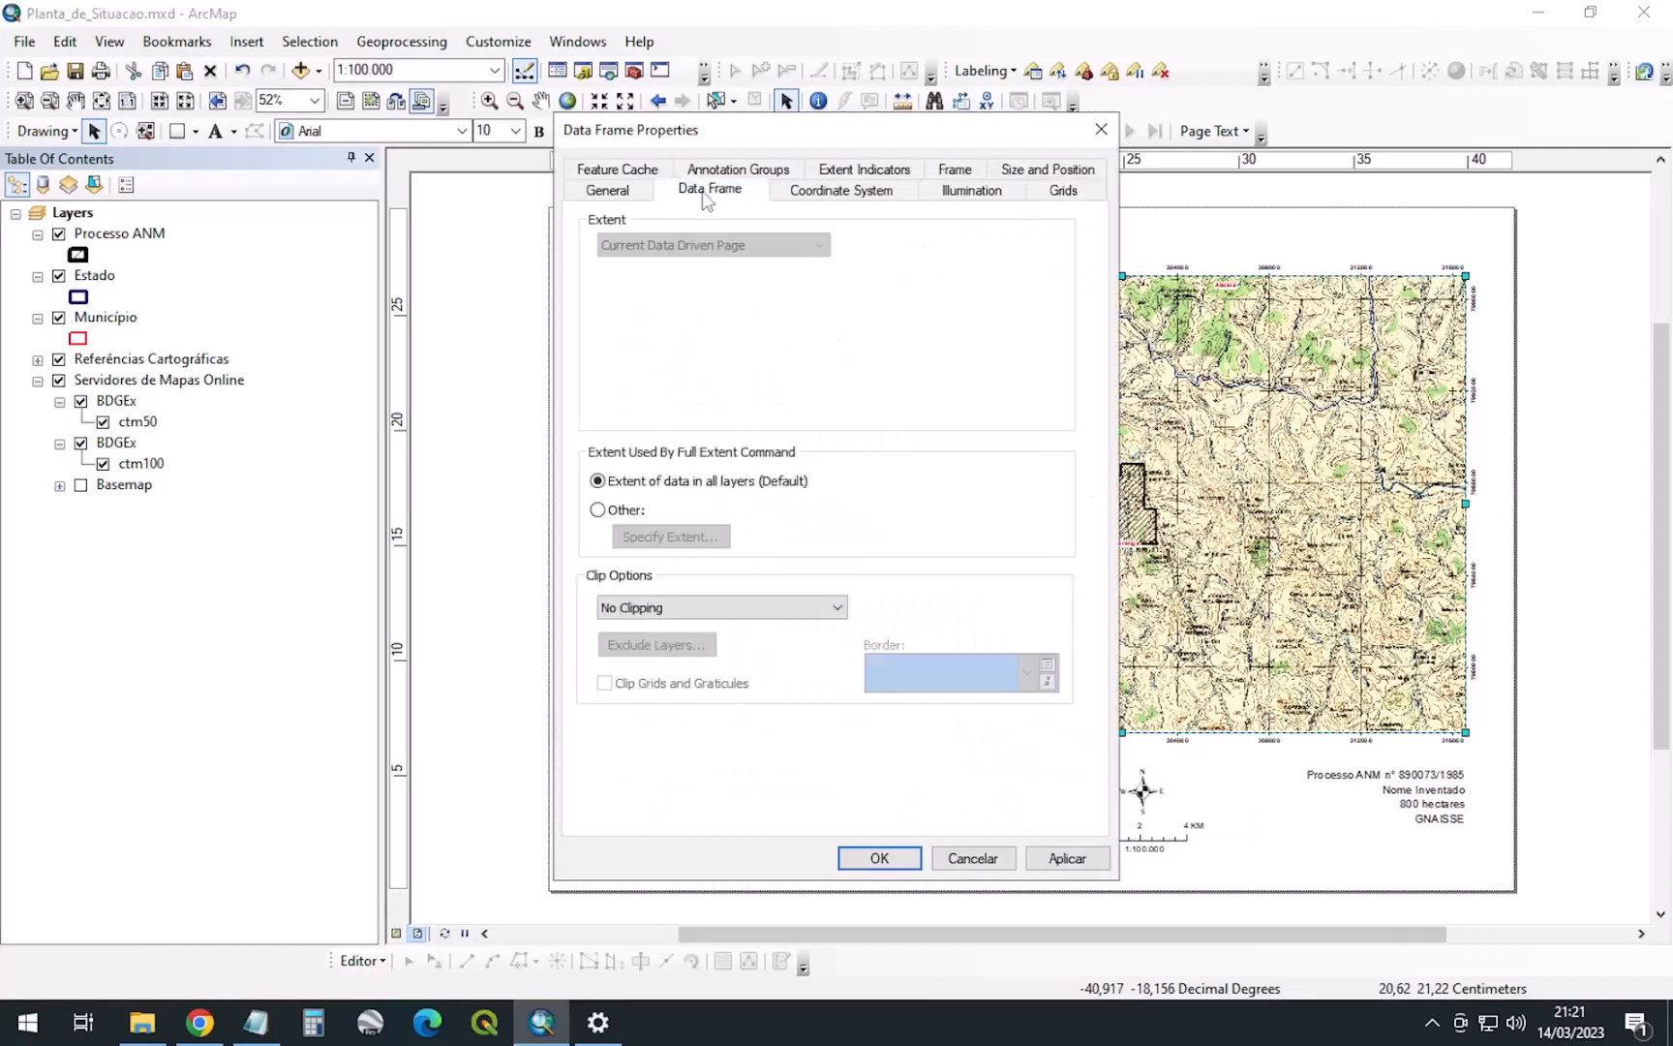
pyautogui.click(598, 511)
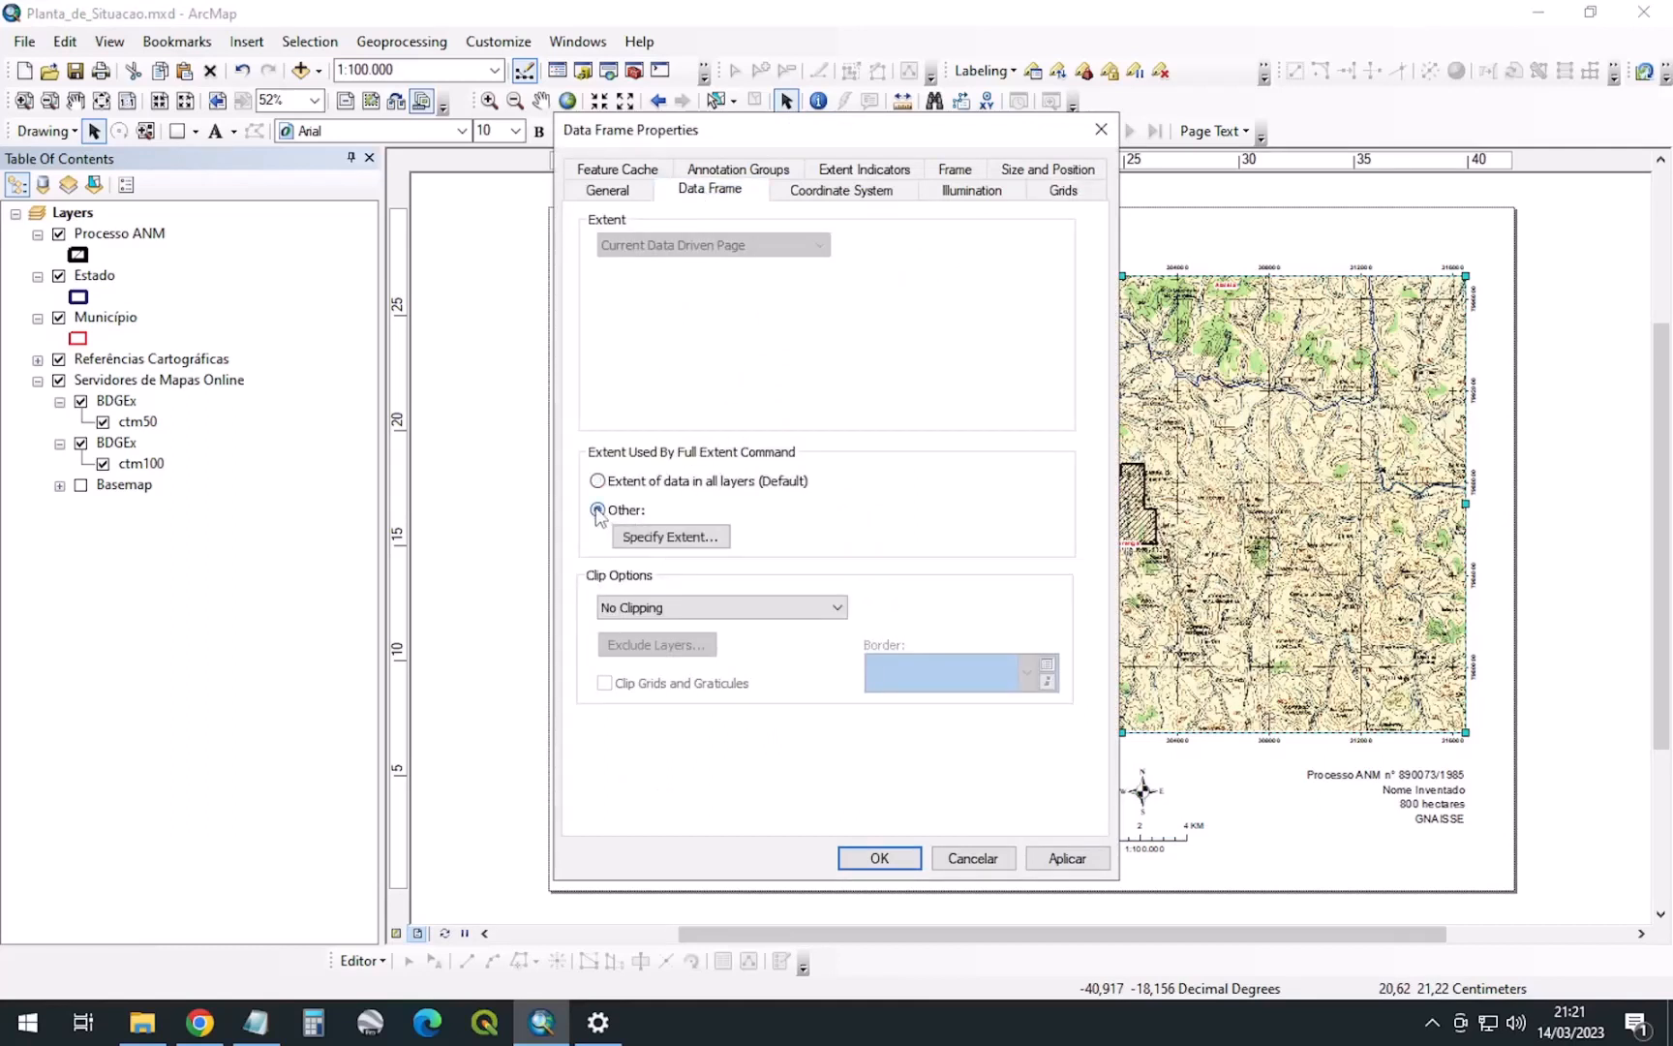
pyautogui.click(672, 538)
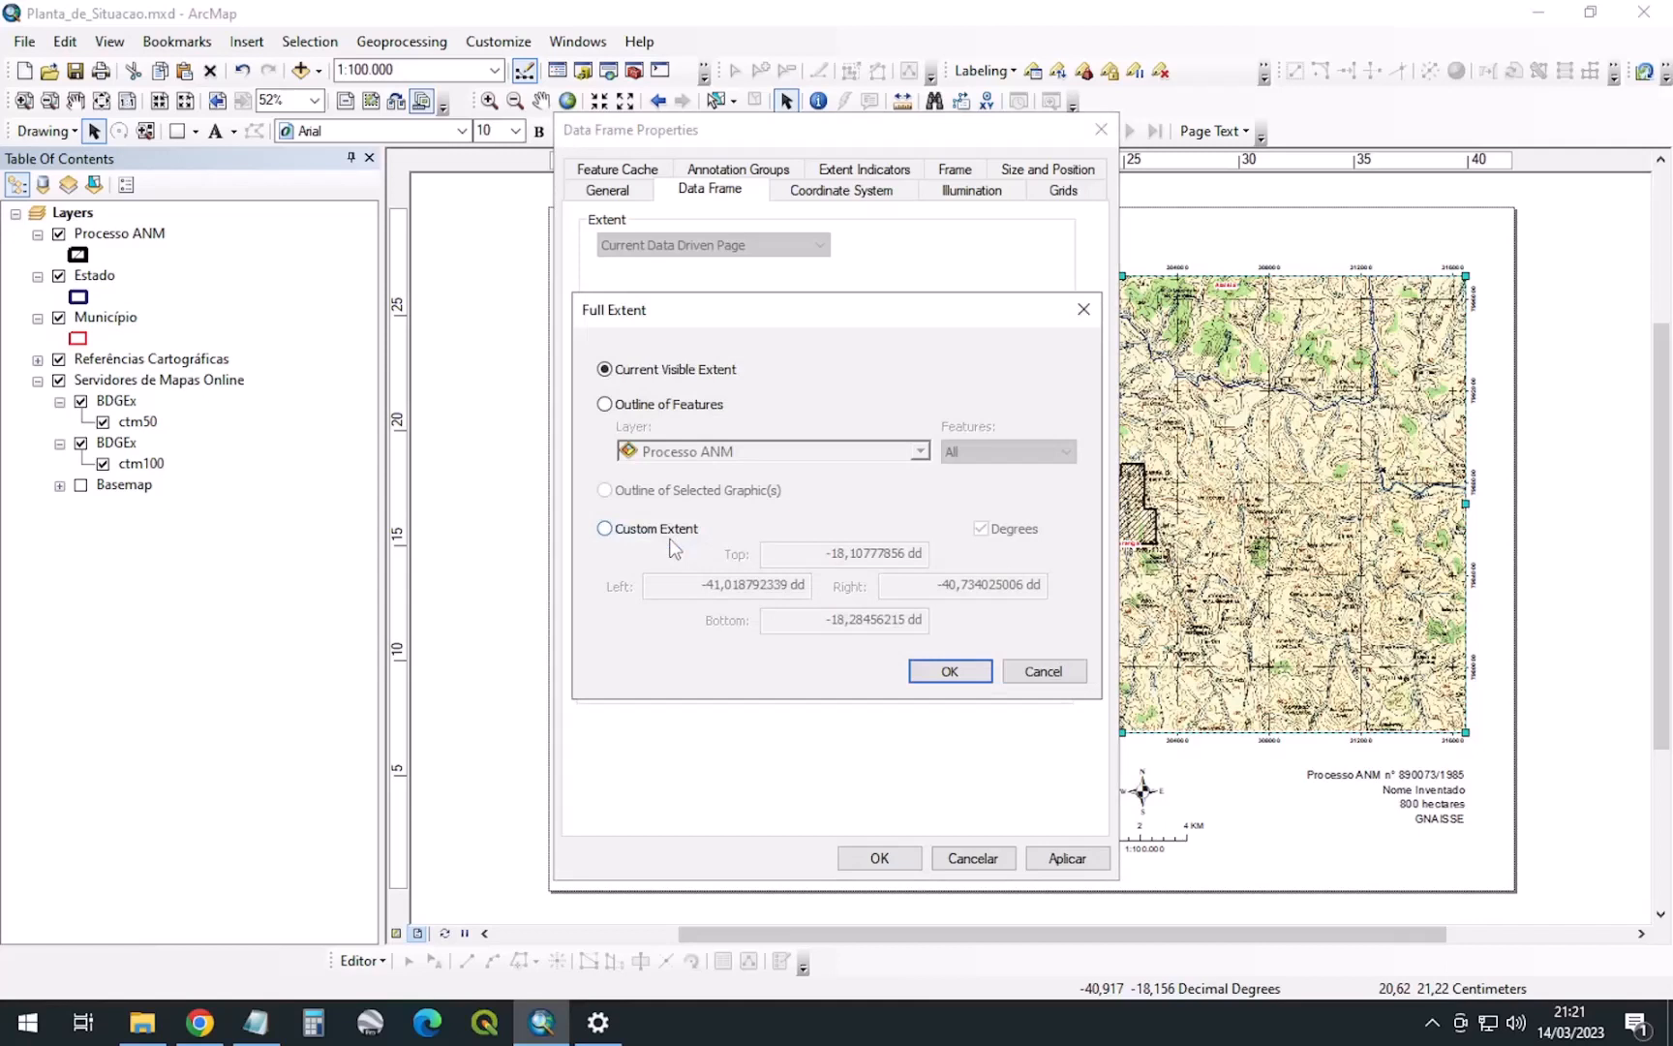
pyautogui.click(1050, 672)
pyautogui.click(599, 481)
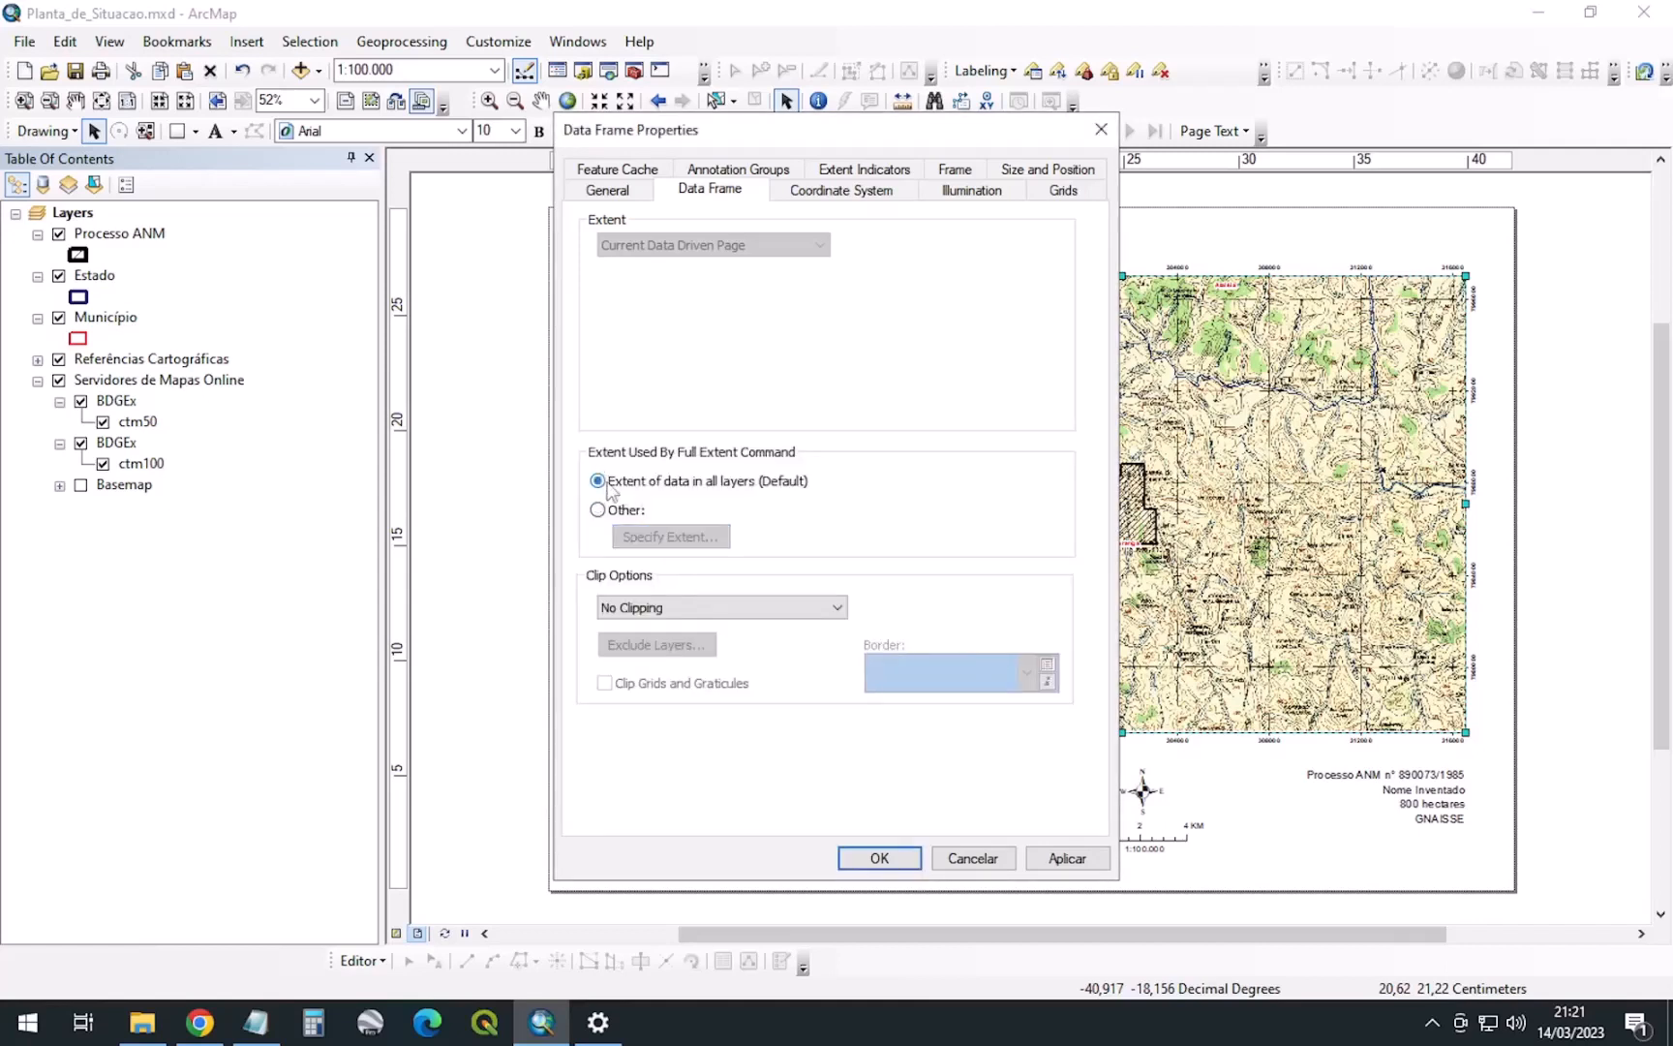
pyautogui.click(713, 616)
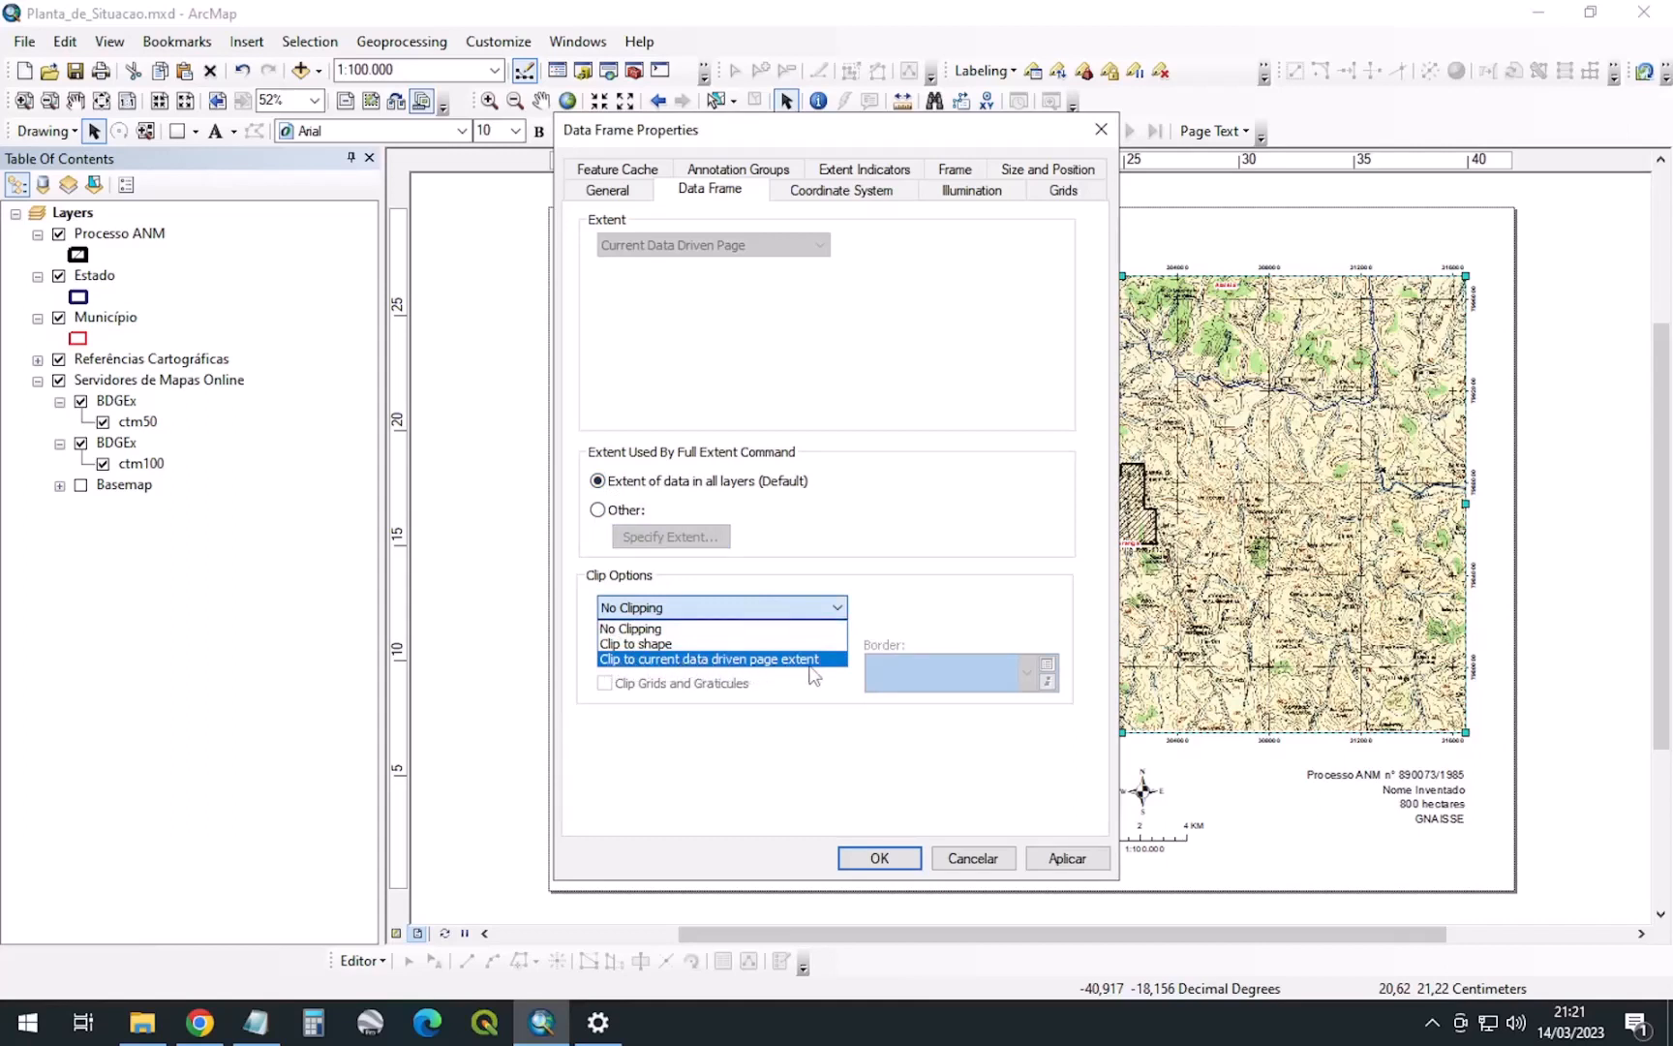
pyautogui.click(774, 666)
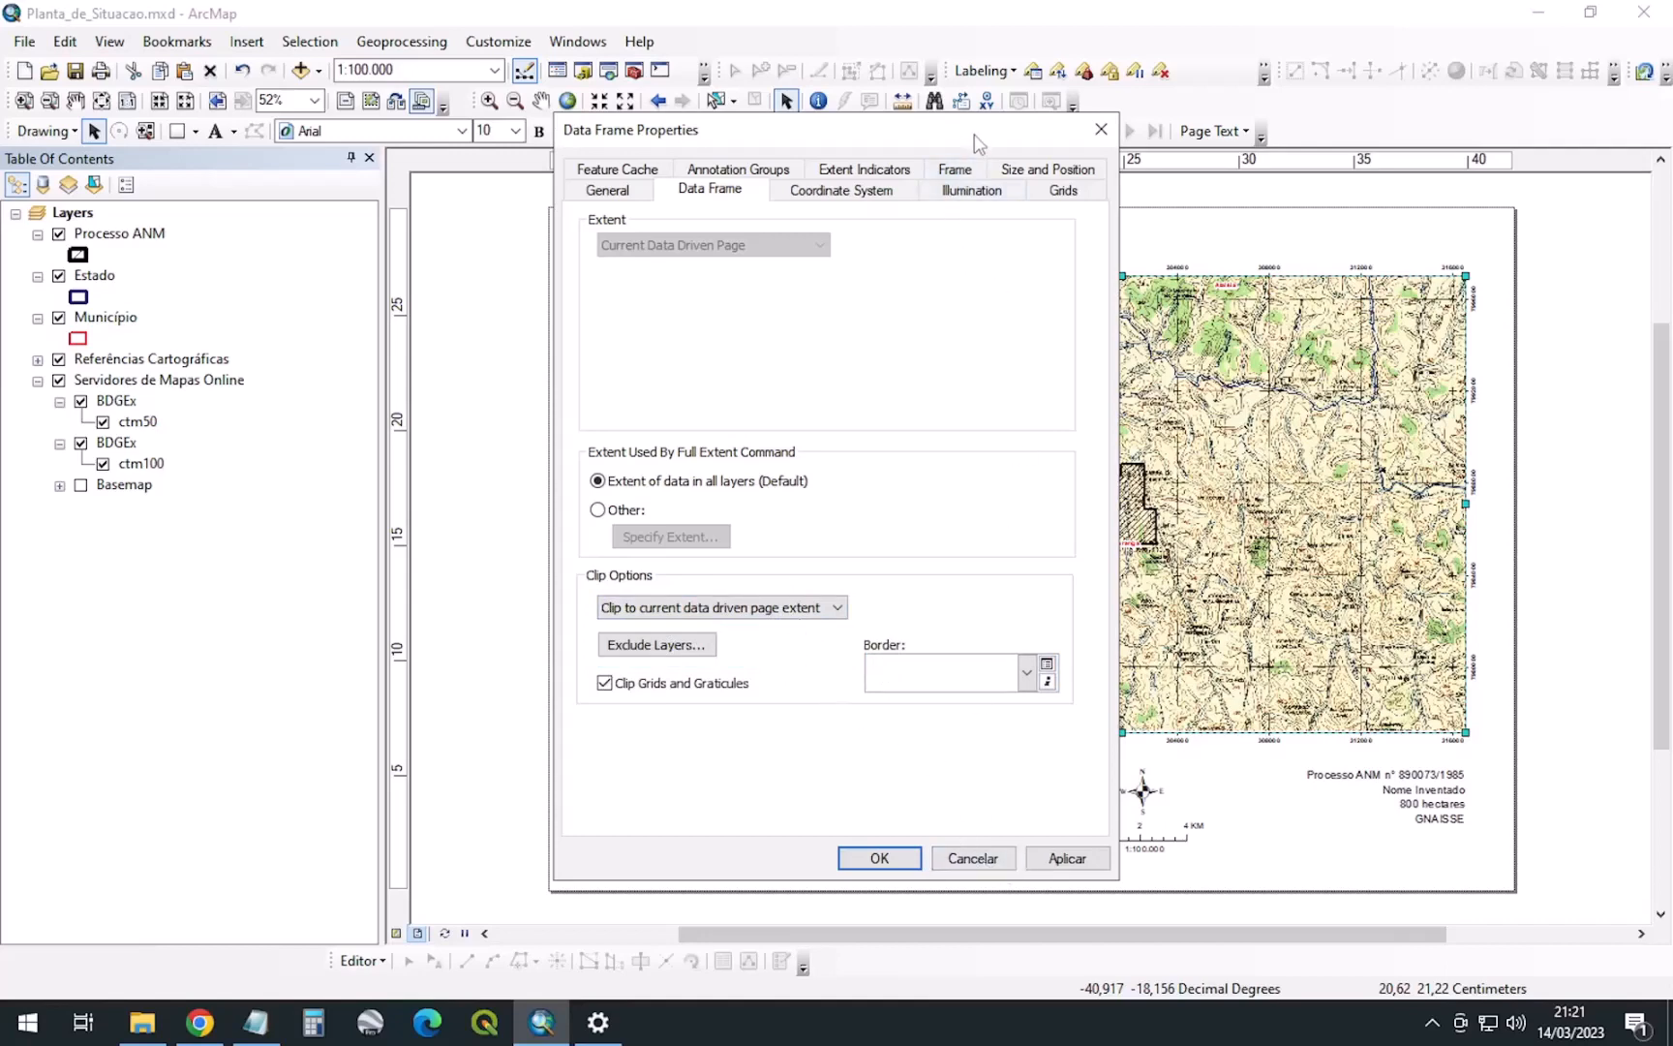
# Uncheck 'Clip Grids and Graticules' and apply the clipping change
pyautogui.moveTo(974, 136); pyautogui.dragTo(756, 163)
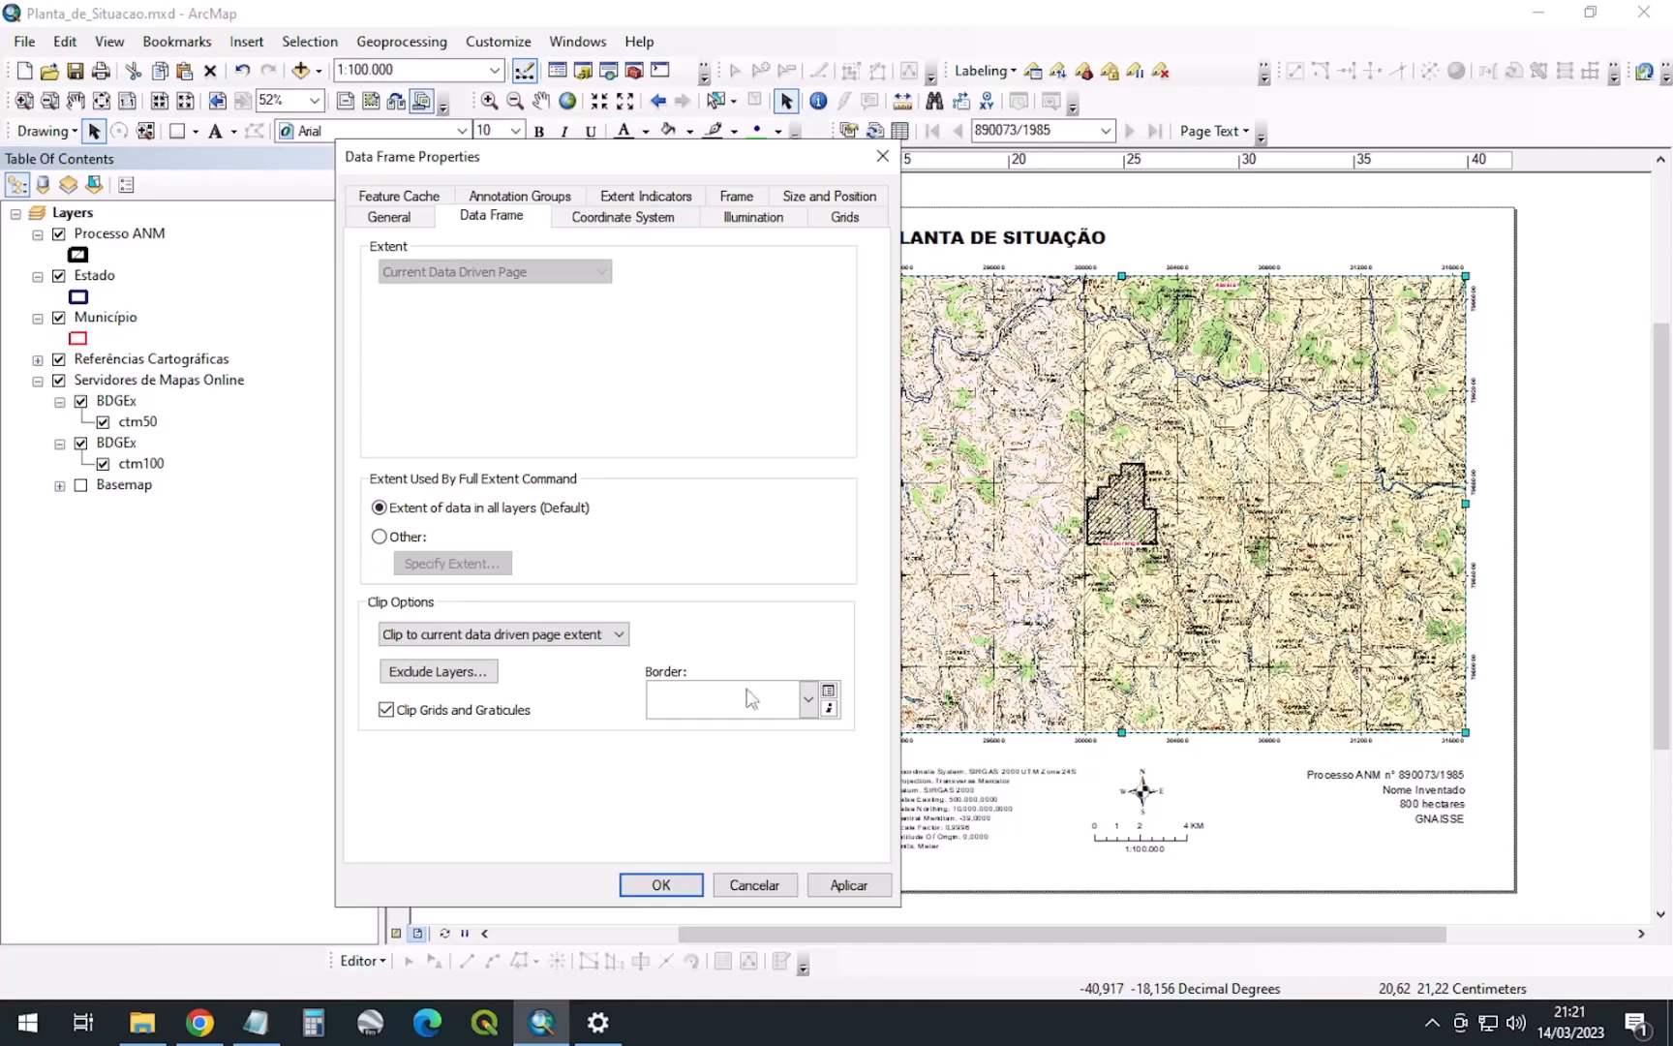
pyautogui.click(387, 713)
pyautogui.click(848, 885)
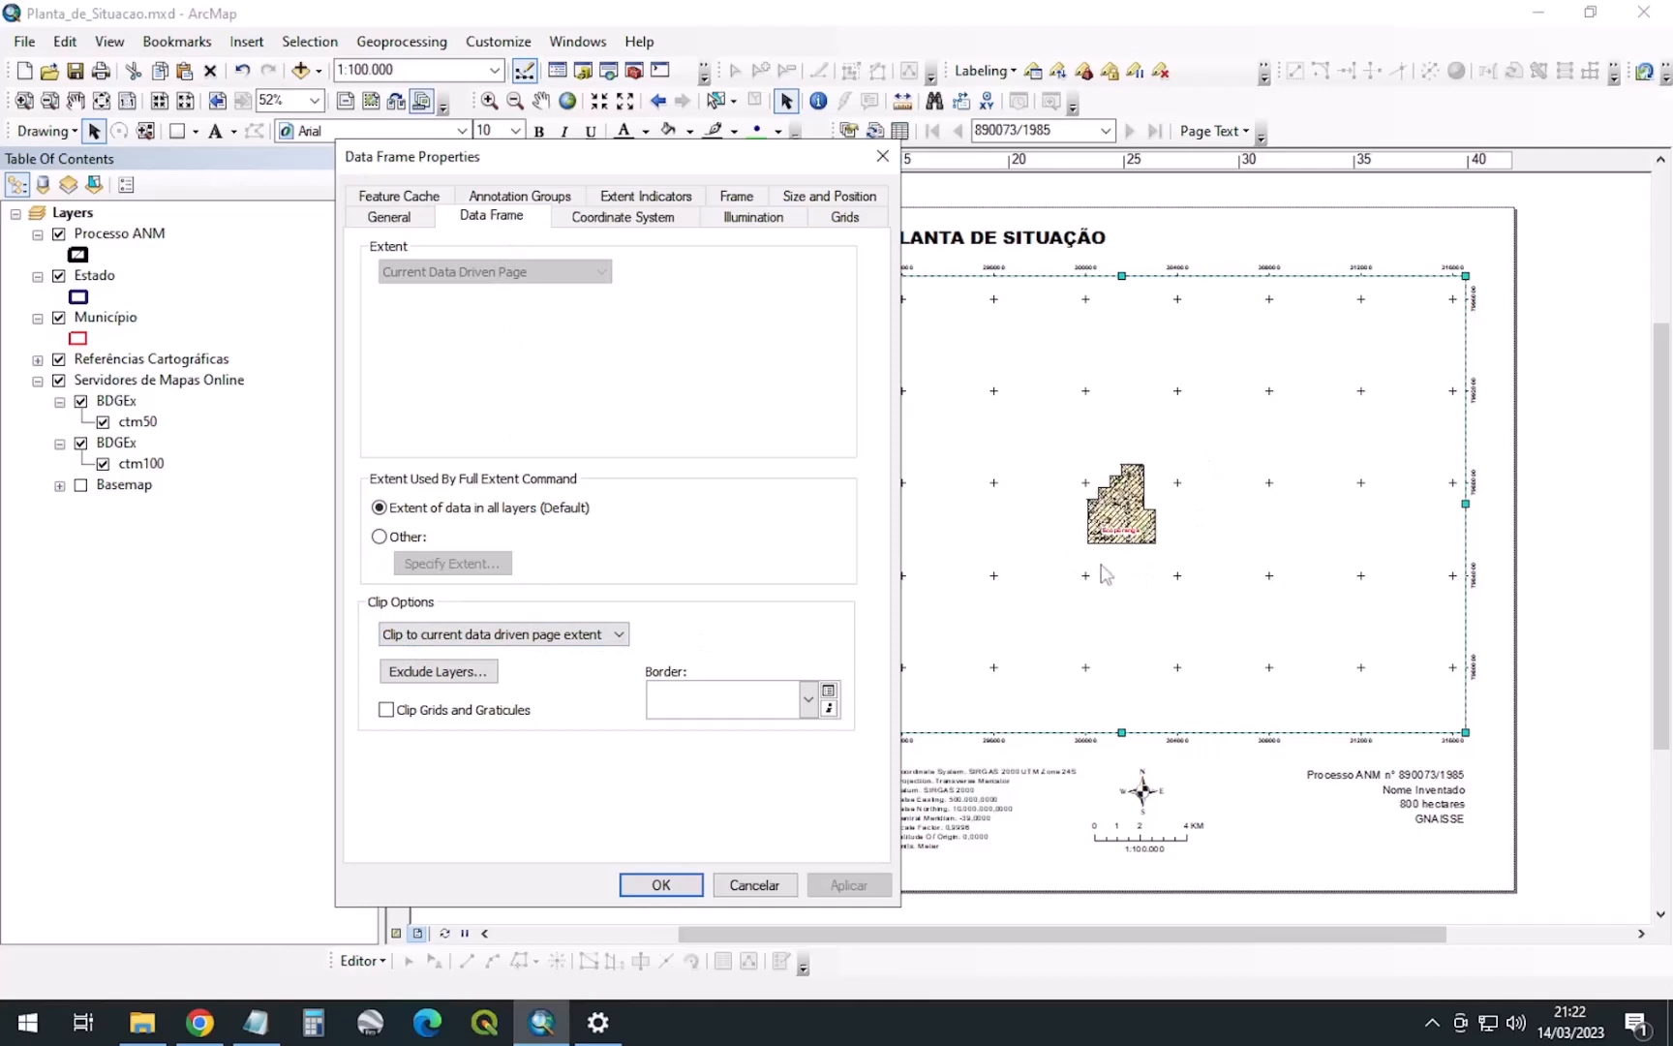
# Exclude Estado, Município, Referências Cartográficas and Servidores de Mapas Online from clipping, keeping Processo ANM clipped
pyautogui.click(435, 672)
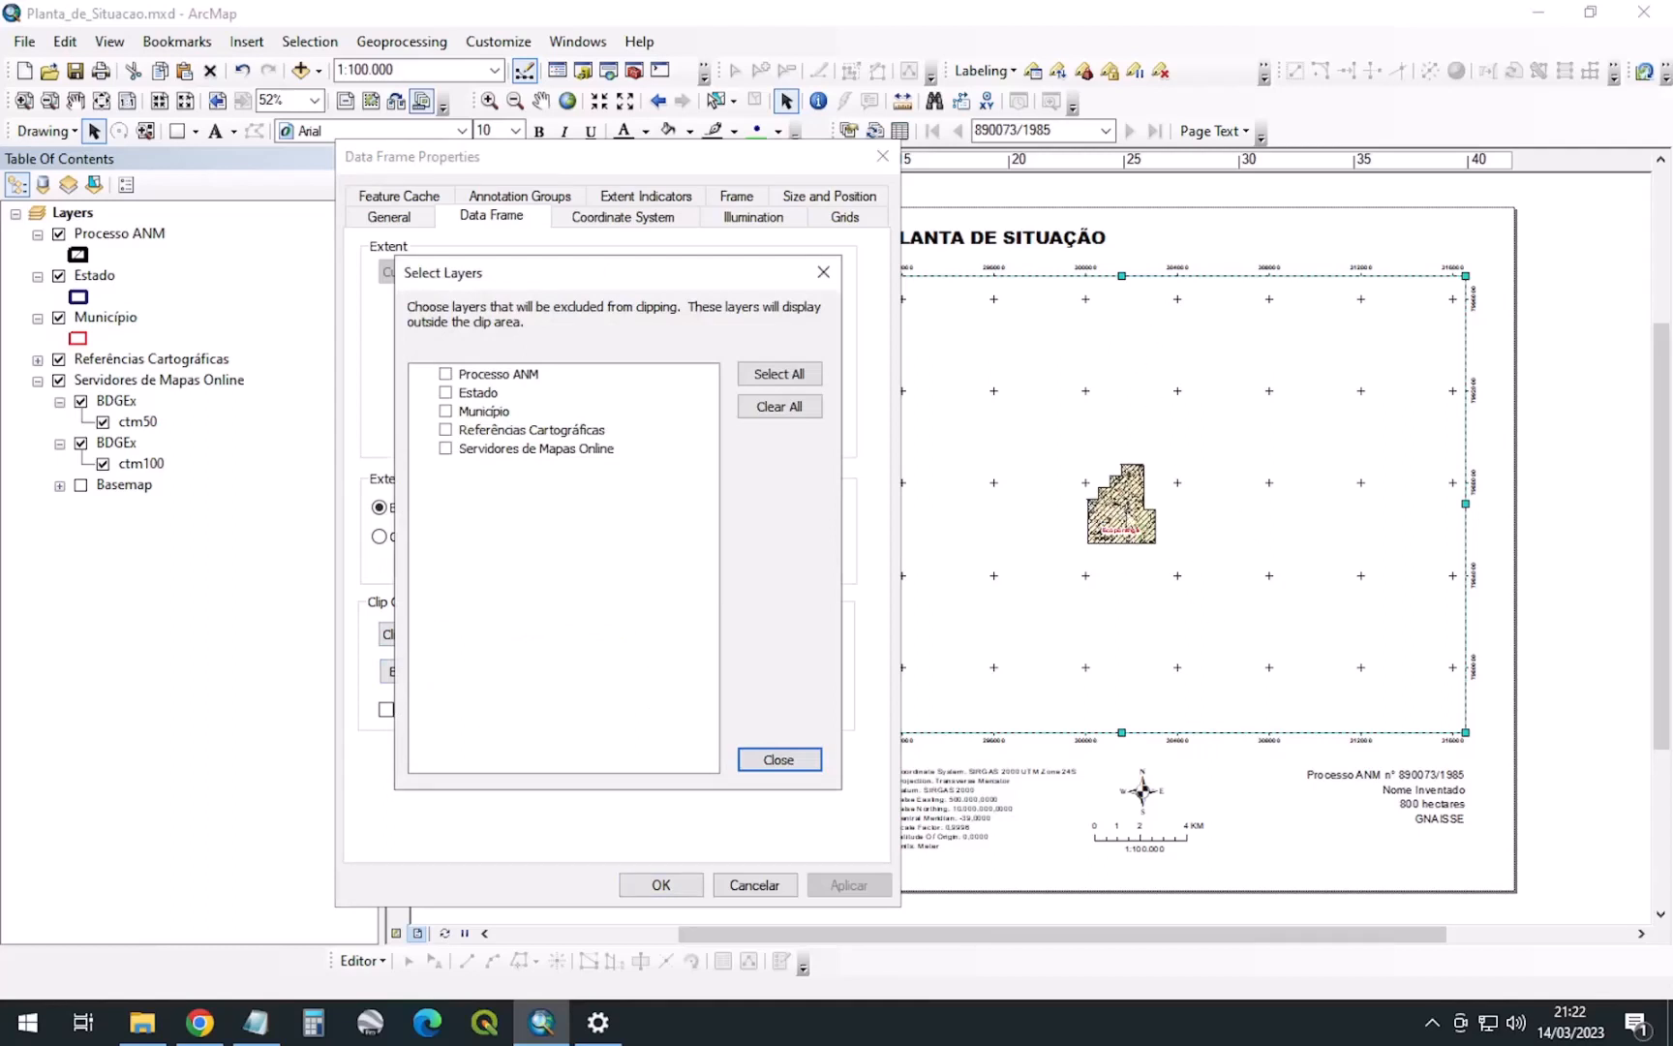
pyautogui.click(446, 430)
pyautogui.click(501, 375)
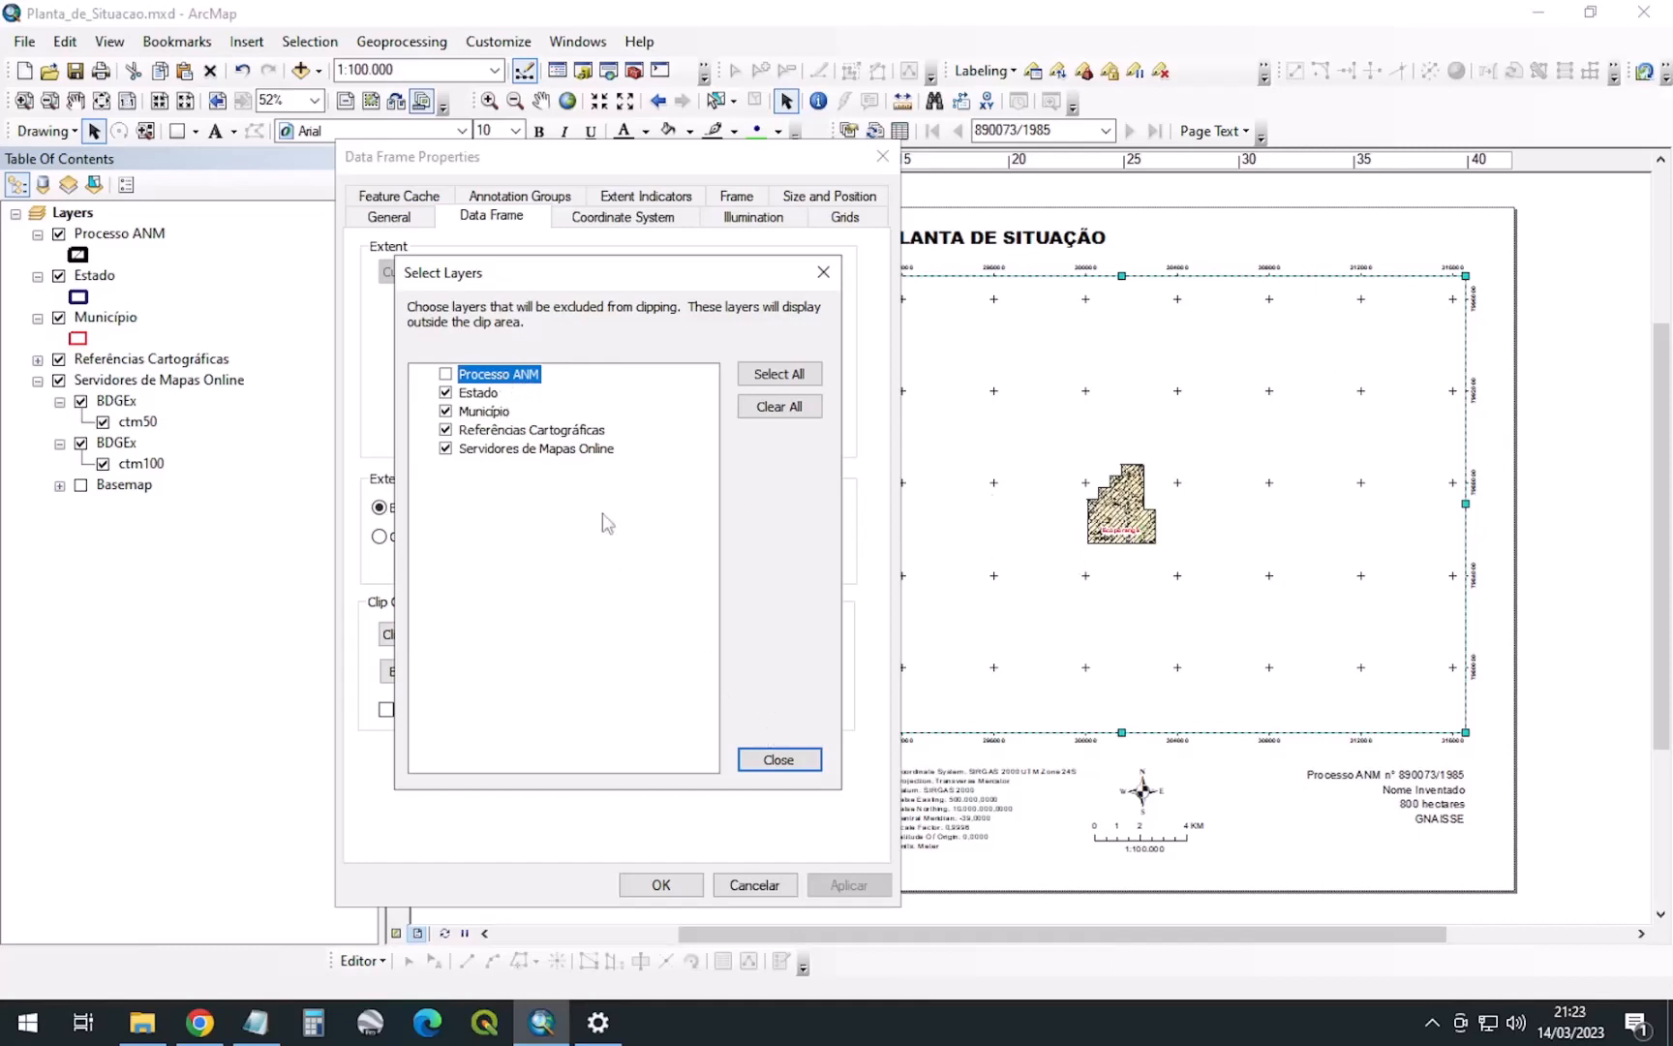
pyautogui.click(476, 394)
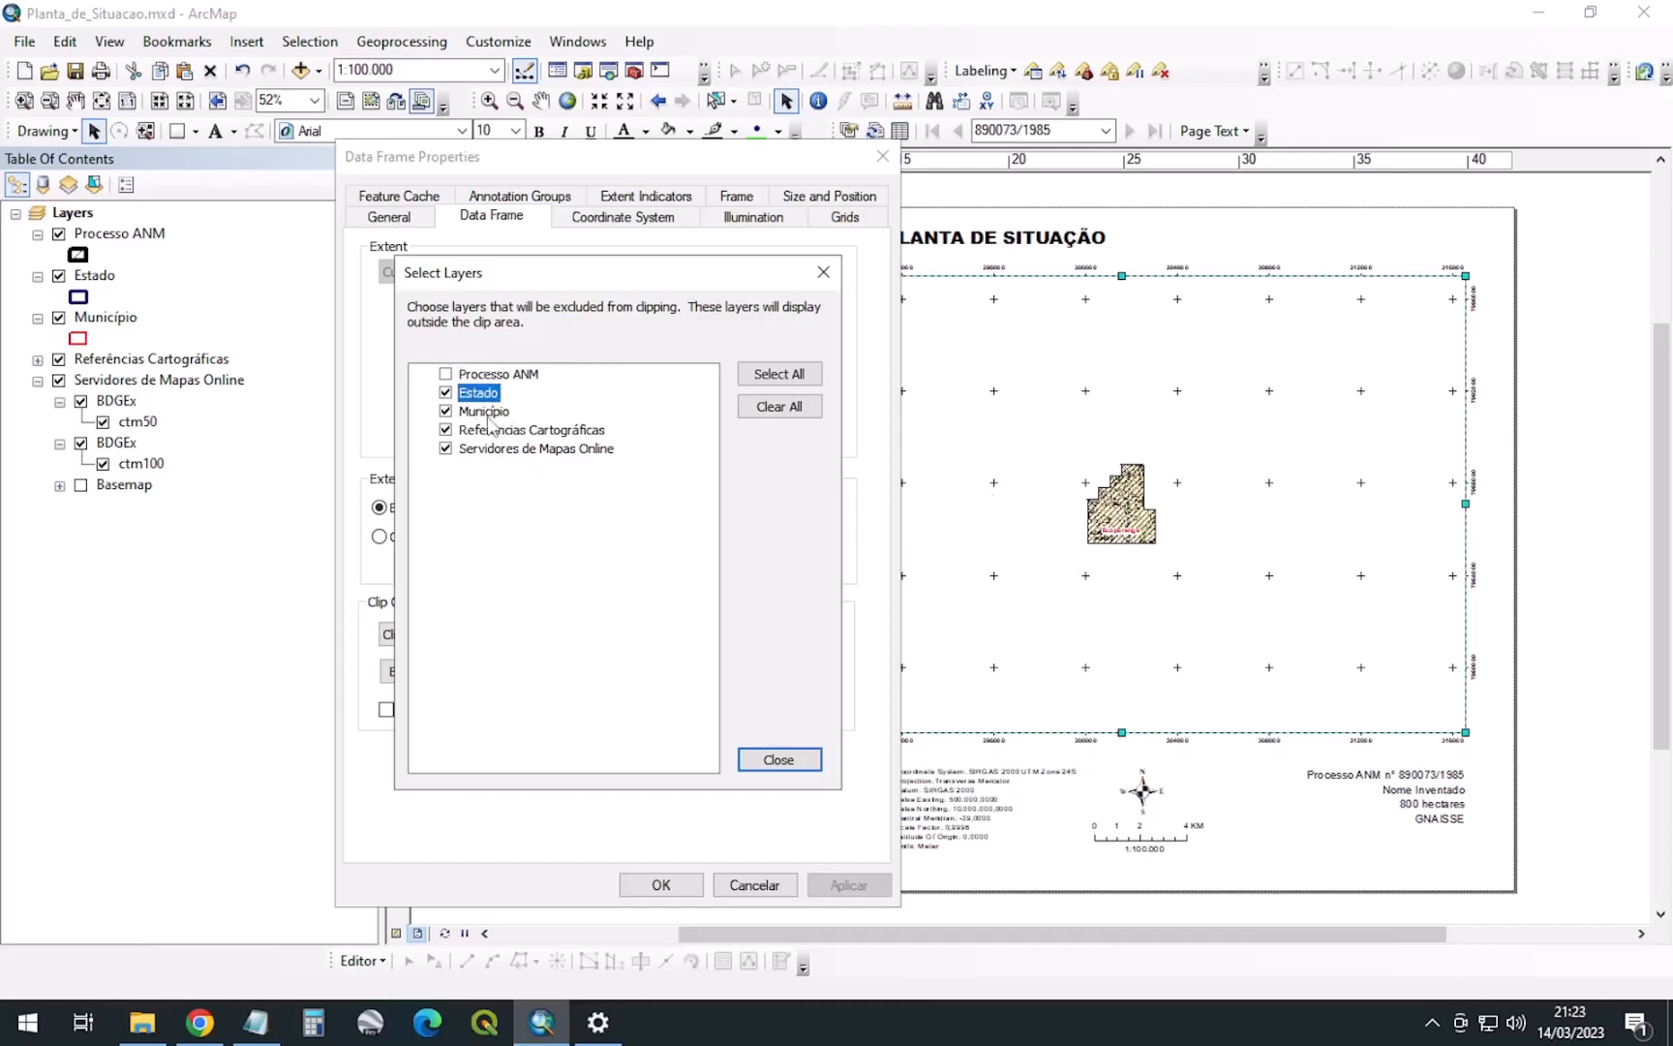
pyautogui.click(490, 413)
pyautogui.click(513, 428)
pyautogui.click(481, 449)
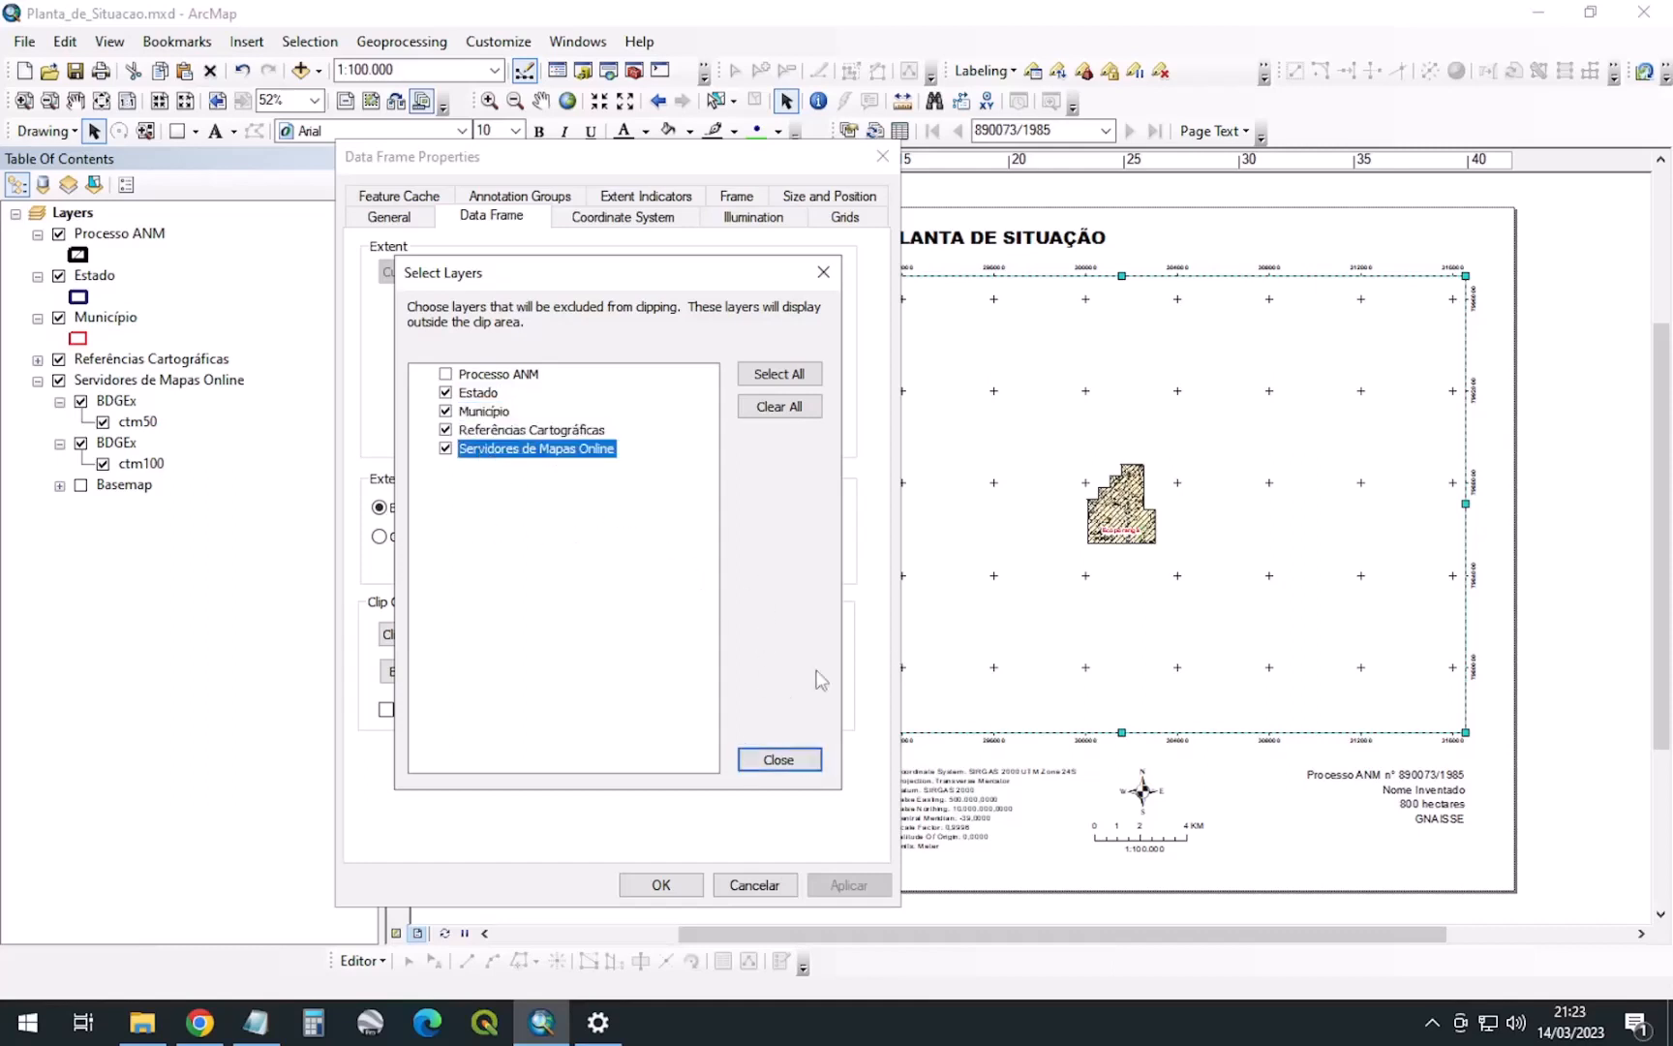
pyautogui.click(774, 762)
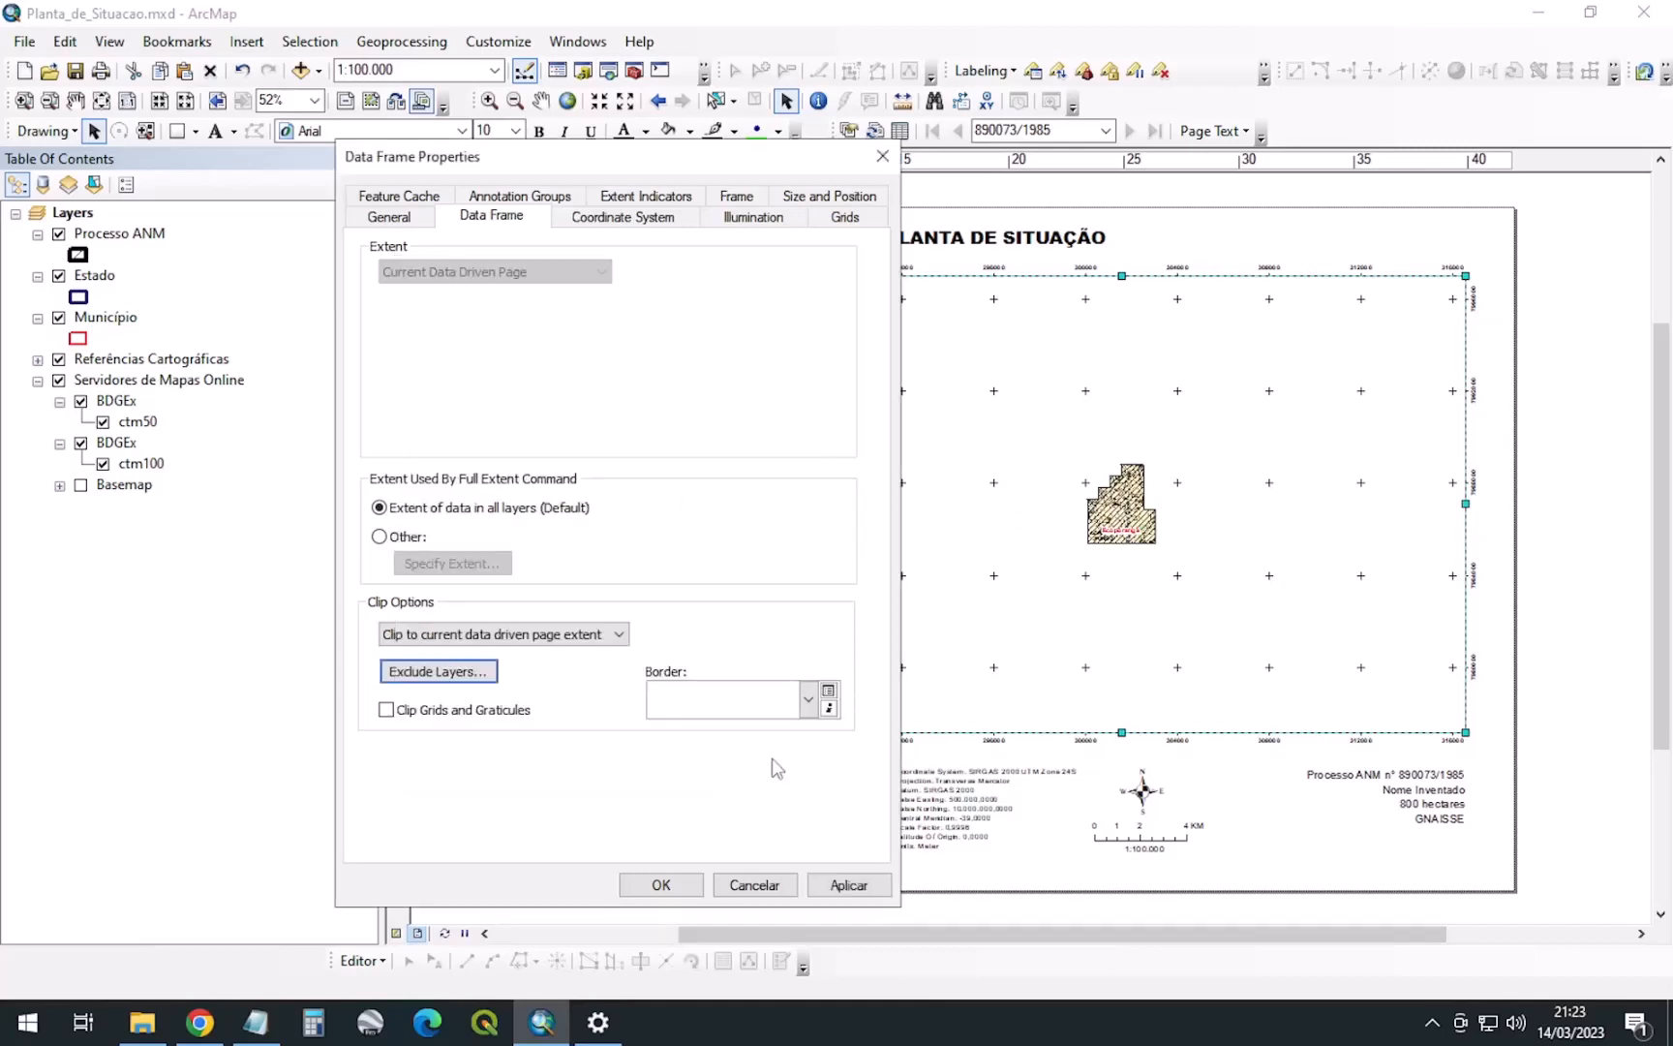
pyautogui.click(849, 885)
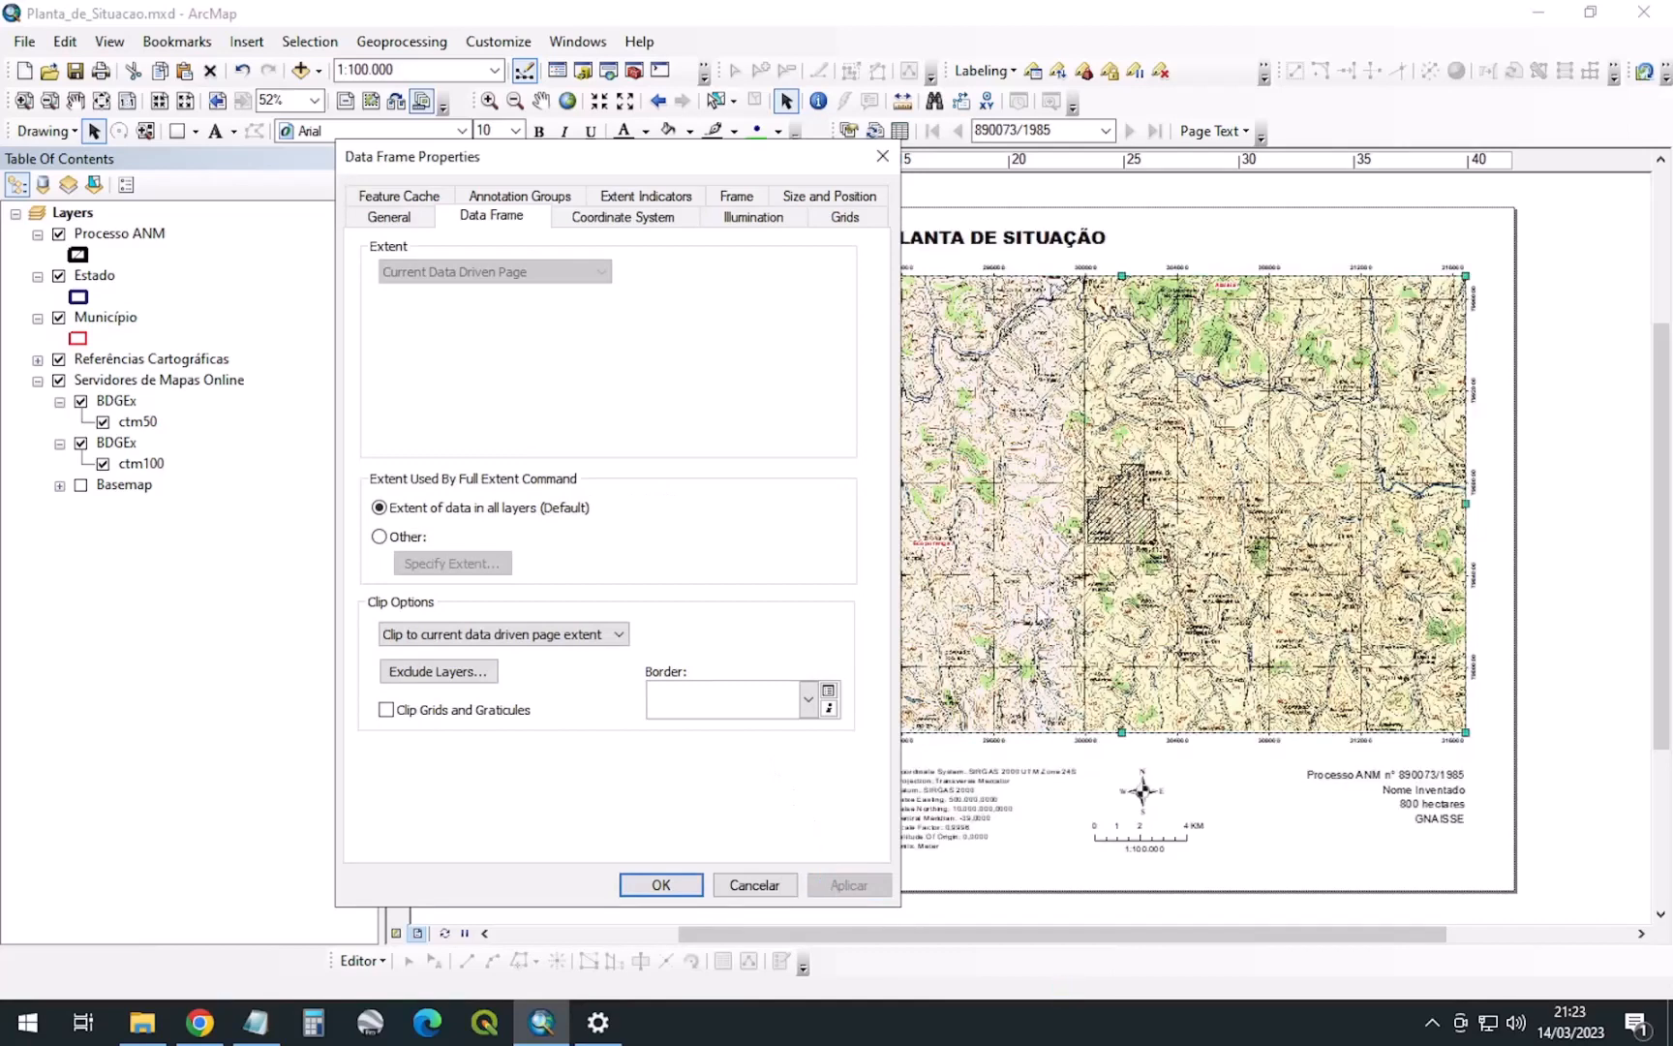
# Recheck the excluded layers list, then apply and confirm the Data Frame Properties
pyautogui.click(483, 679)
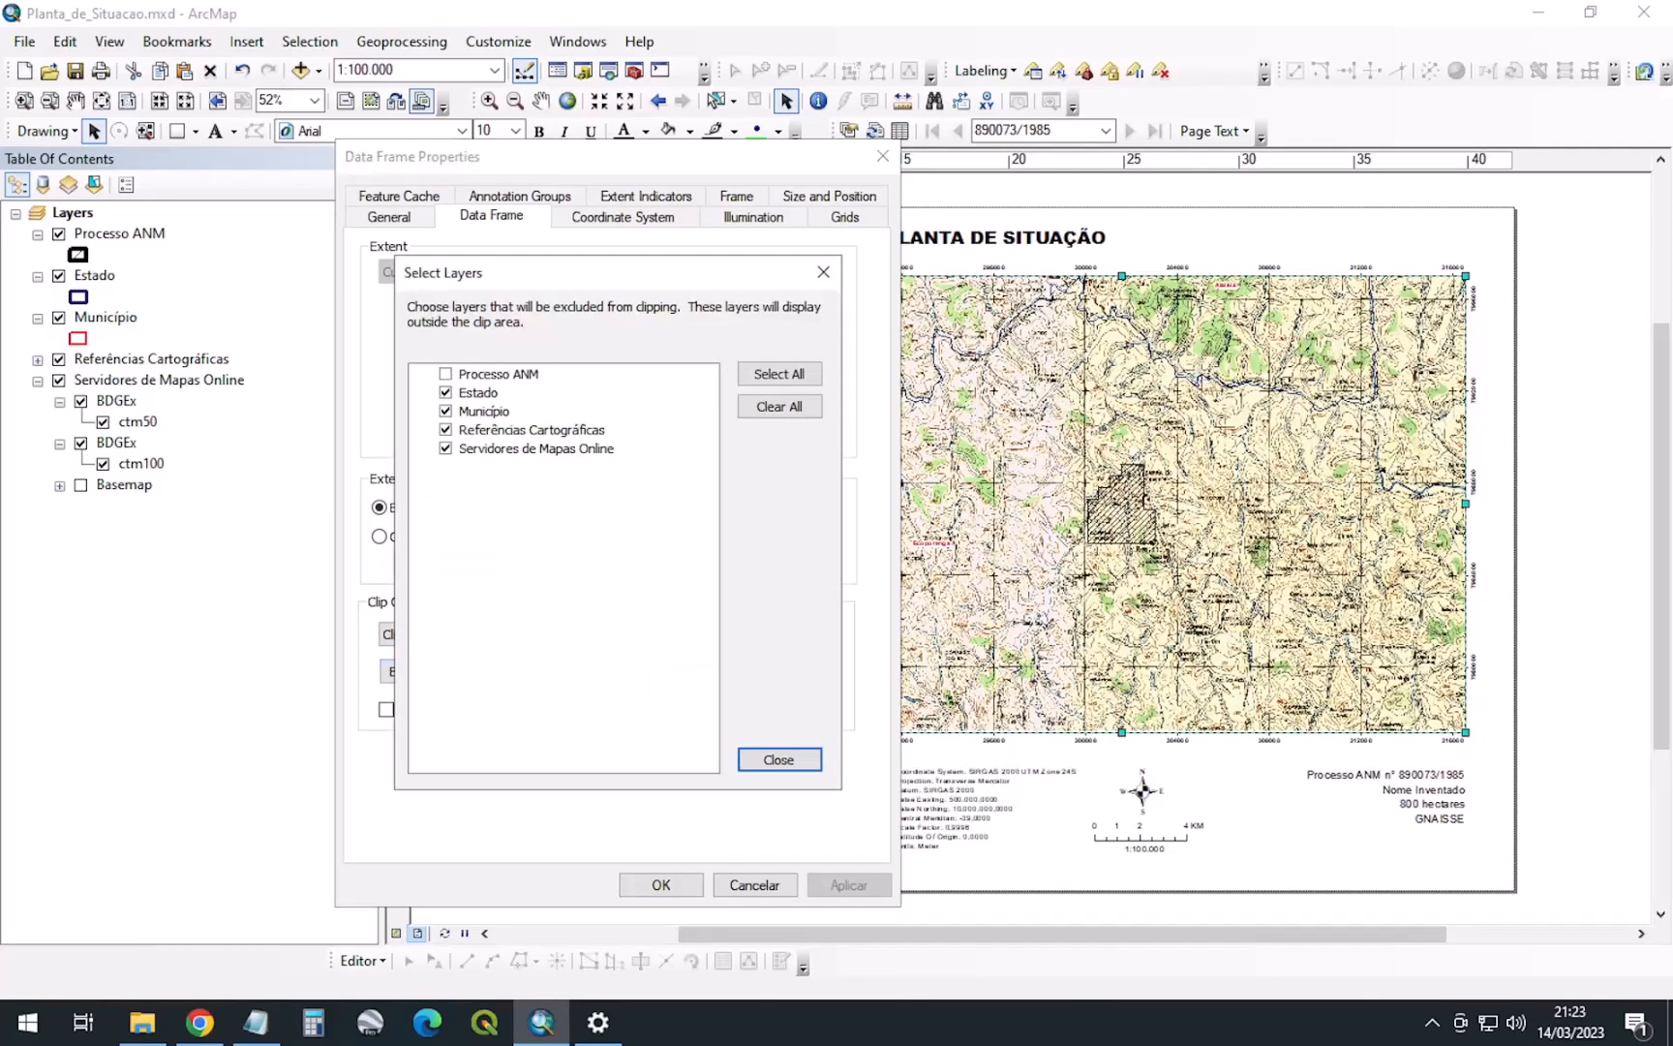
pyautogui.click(779, 761)
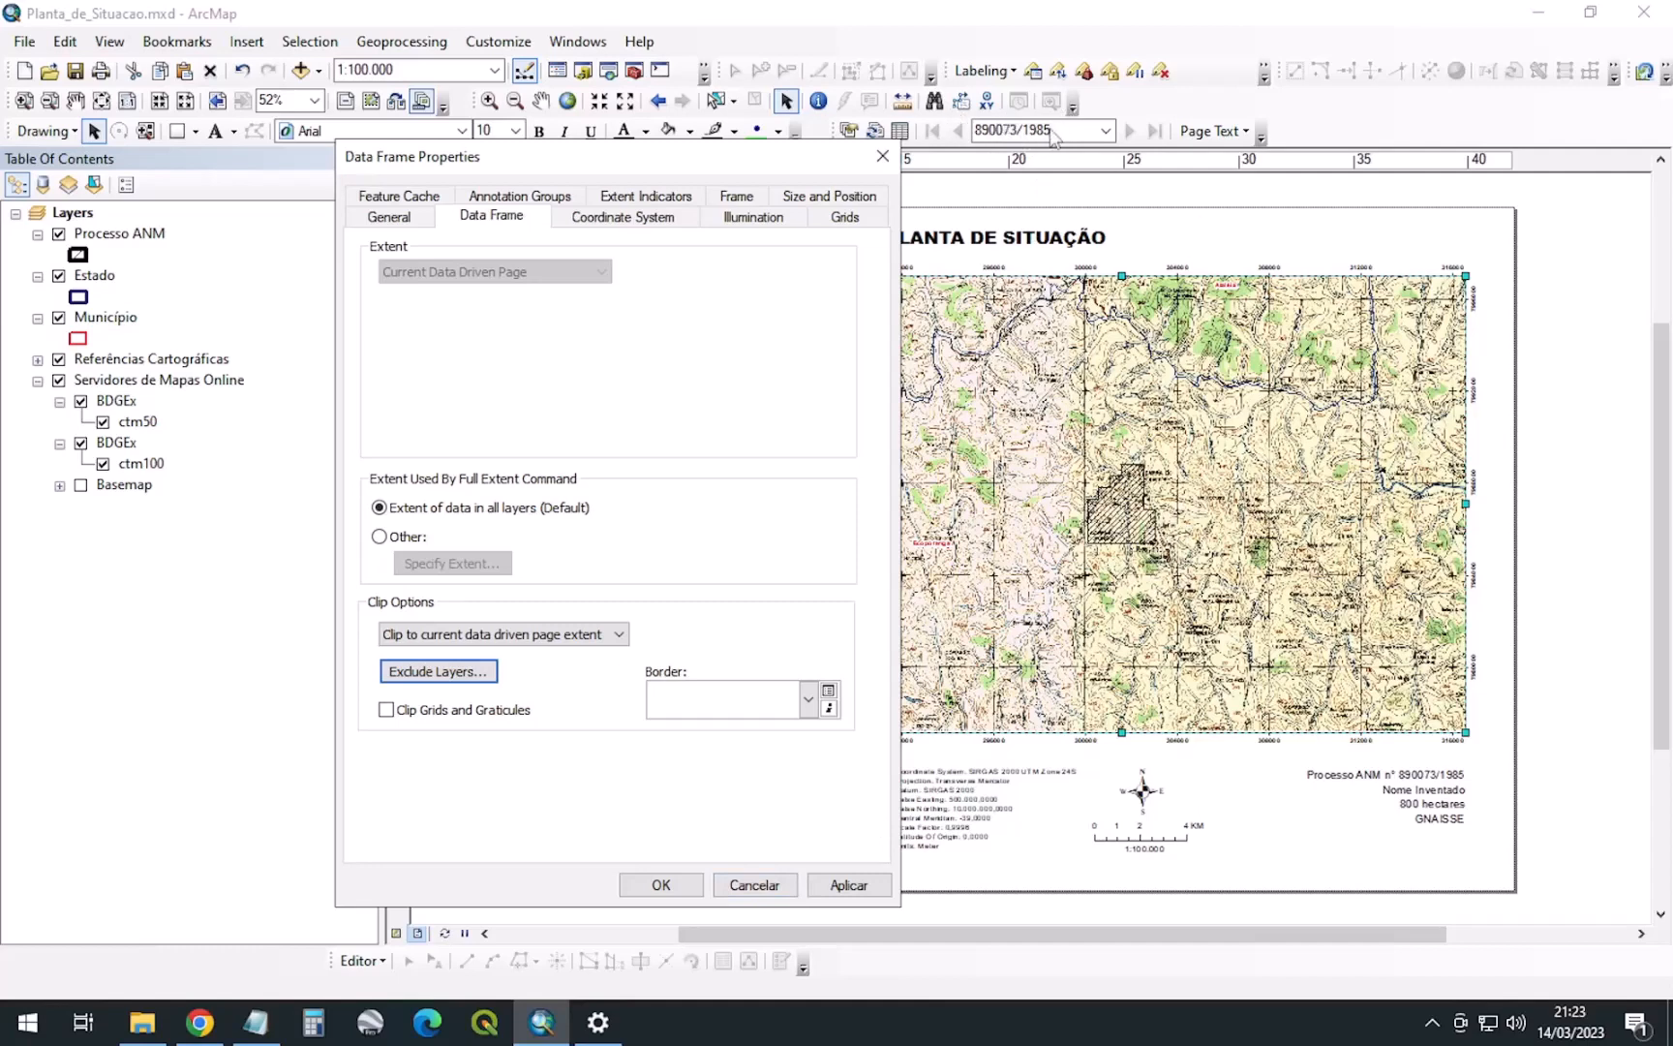
pyautogui.click(850, 885)
pyautogui.click(661, 885)
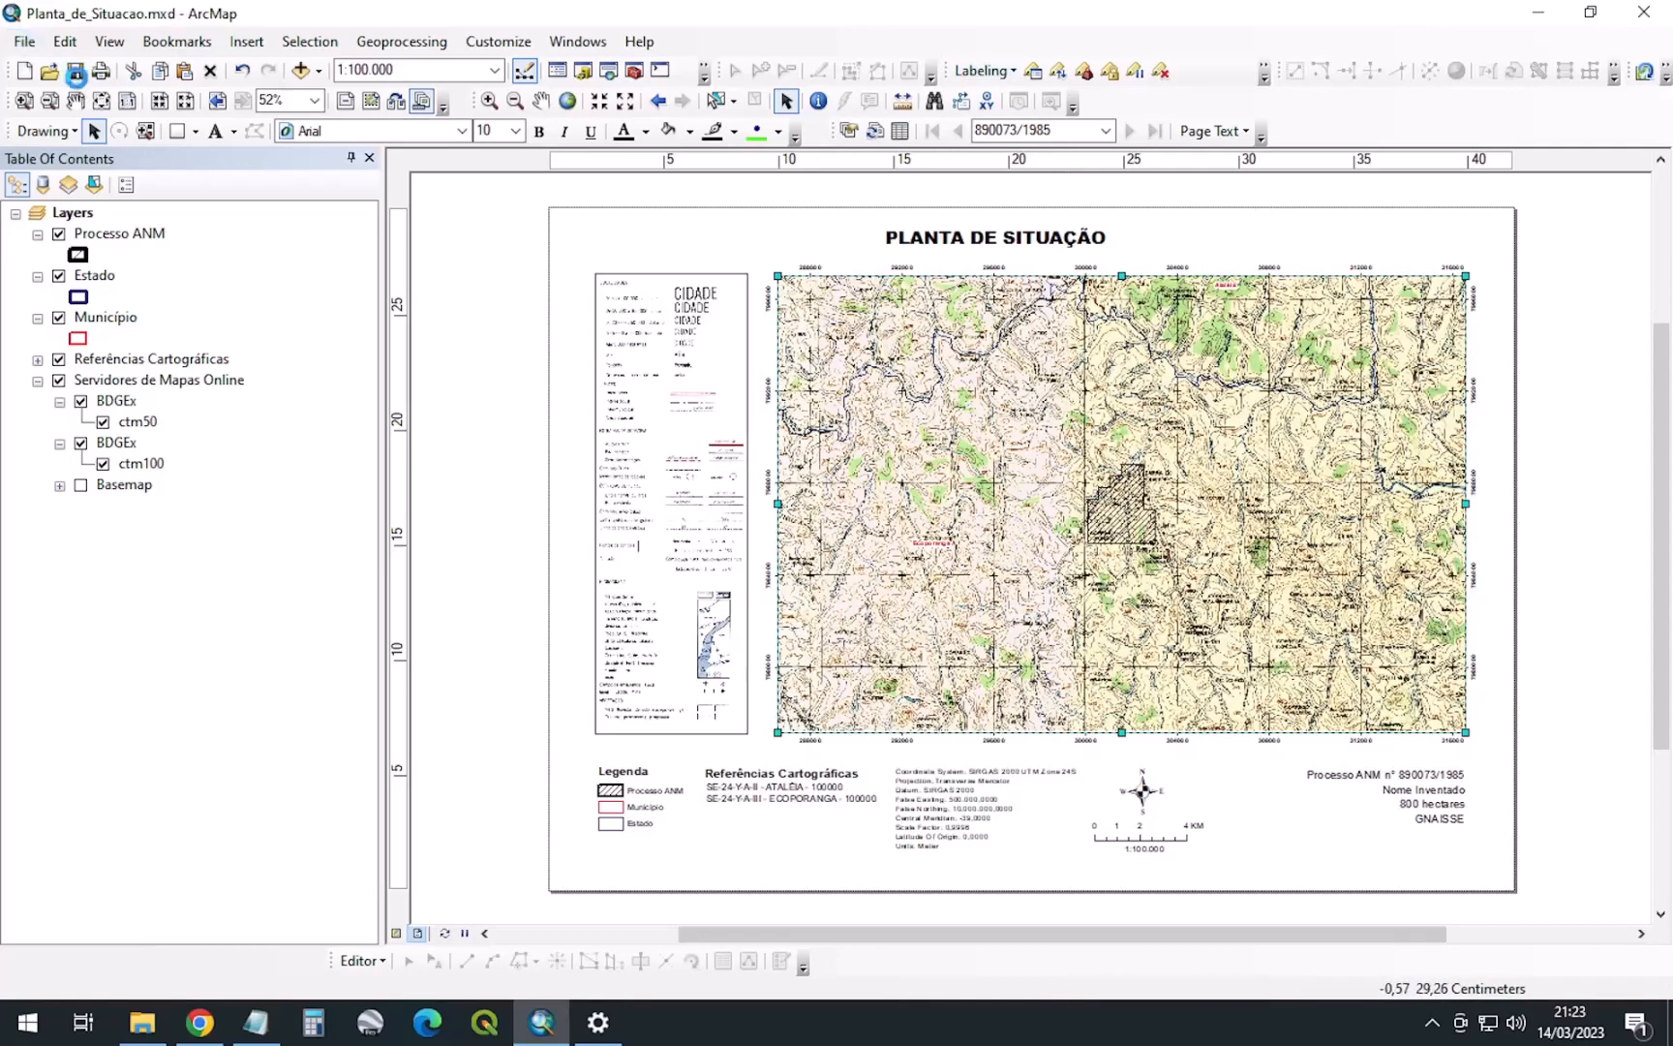
# Save the map document and start a PDF export of the map
pyautogui.click(76, 74)
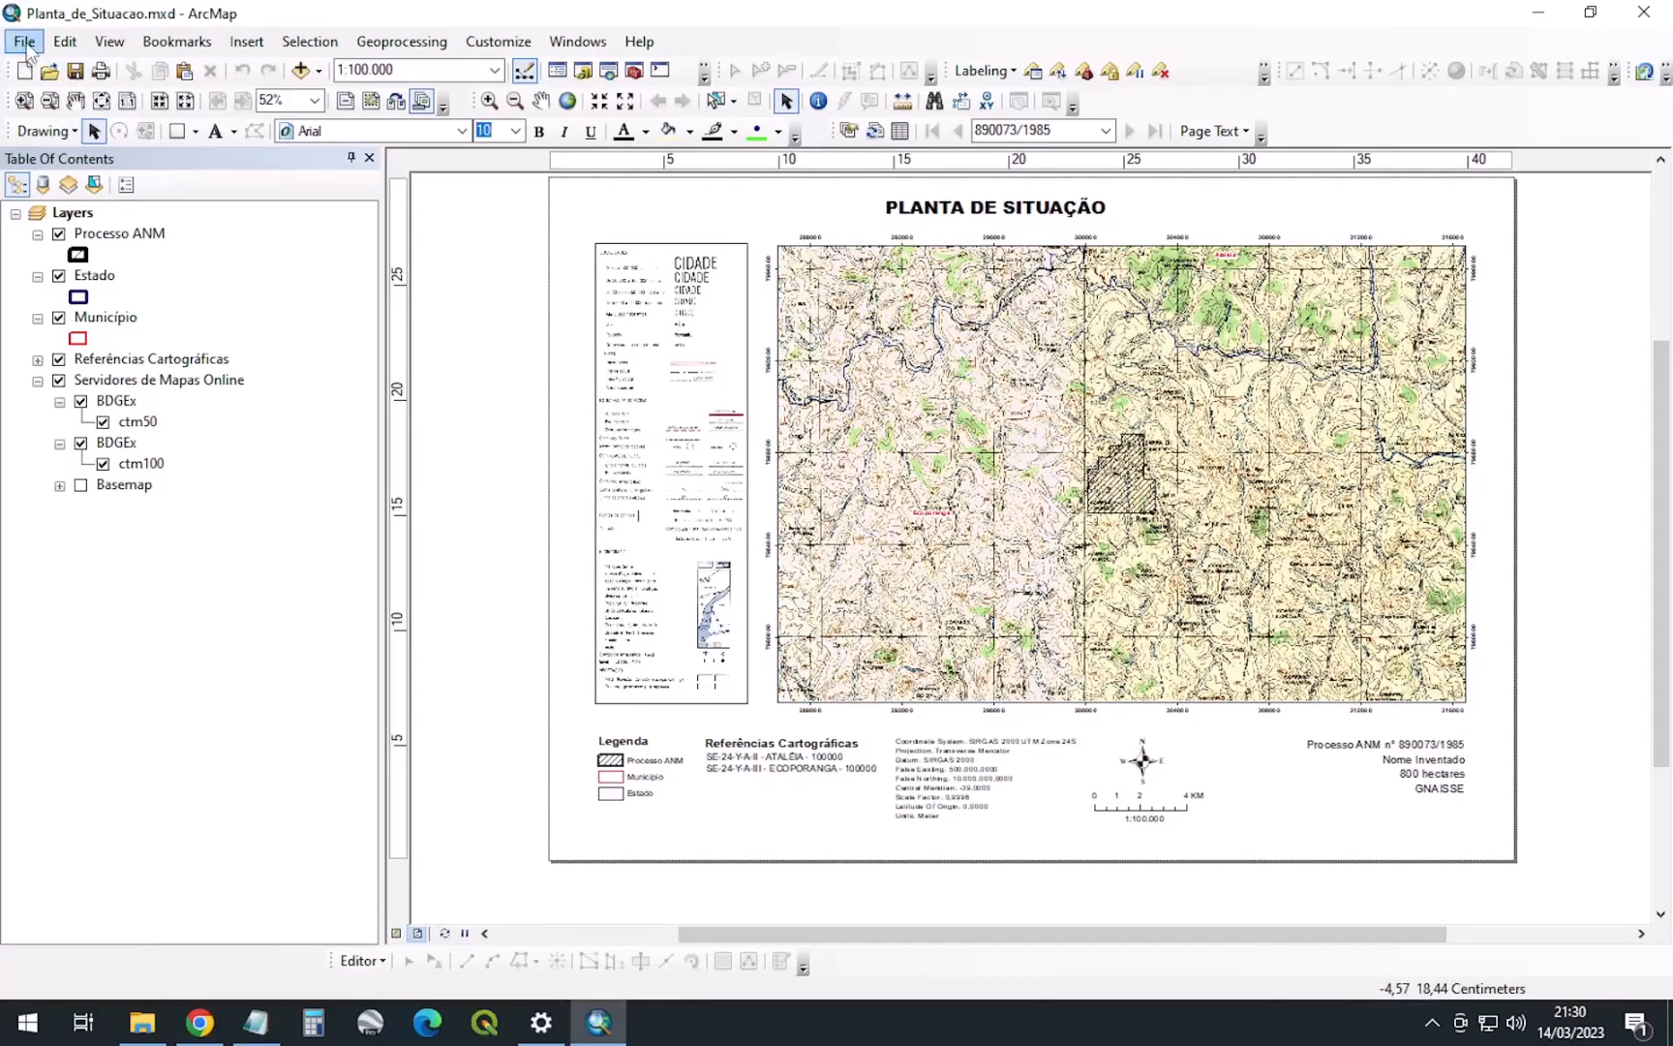
pyautogui.click(24, 43)
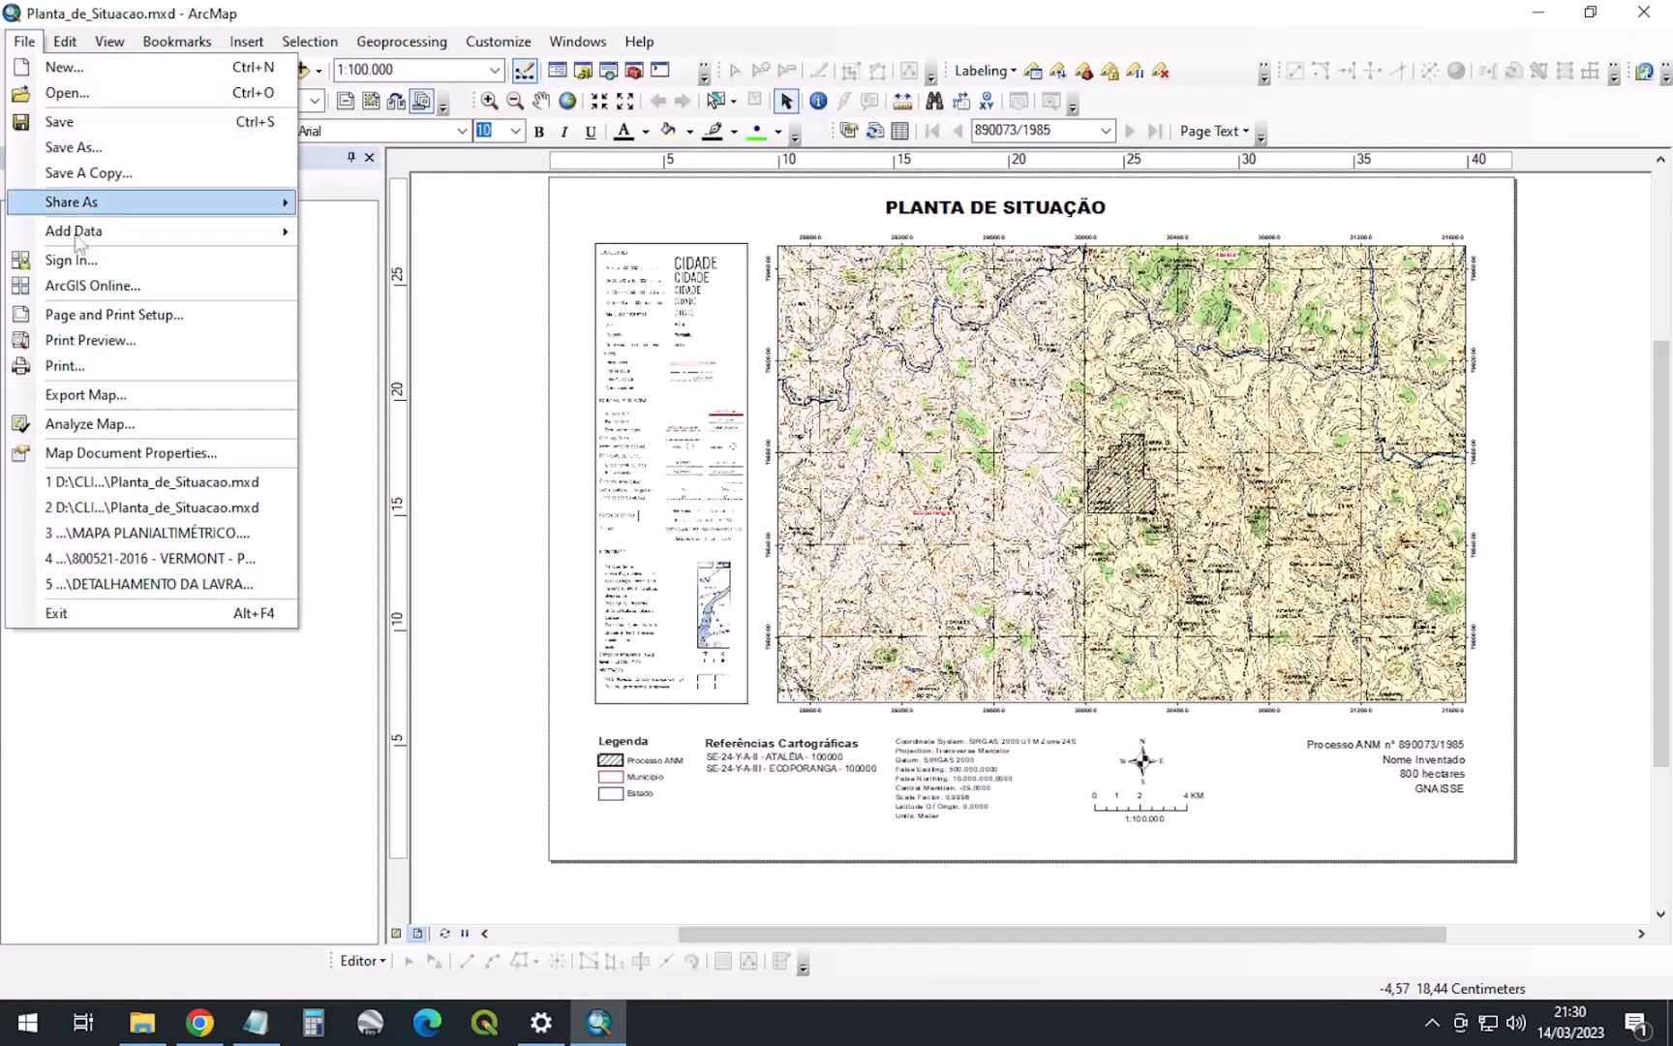
pyautogui.click(105, 396)
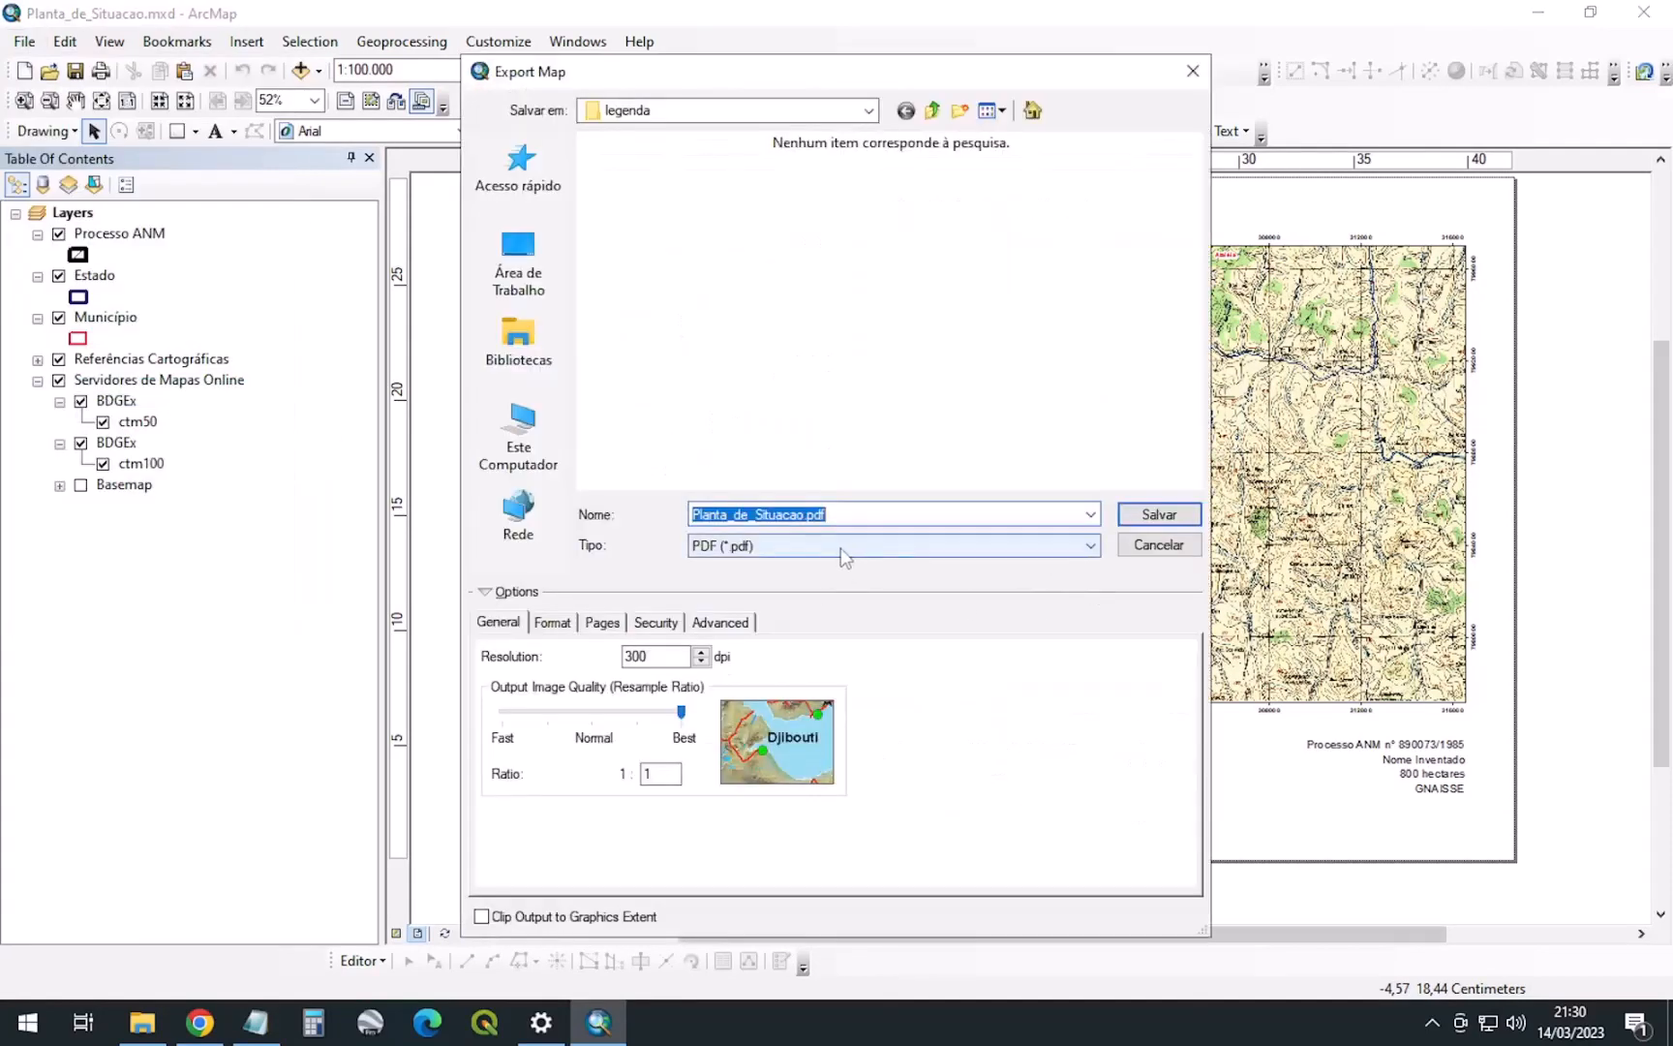
pyautogui.click(841, 548)
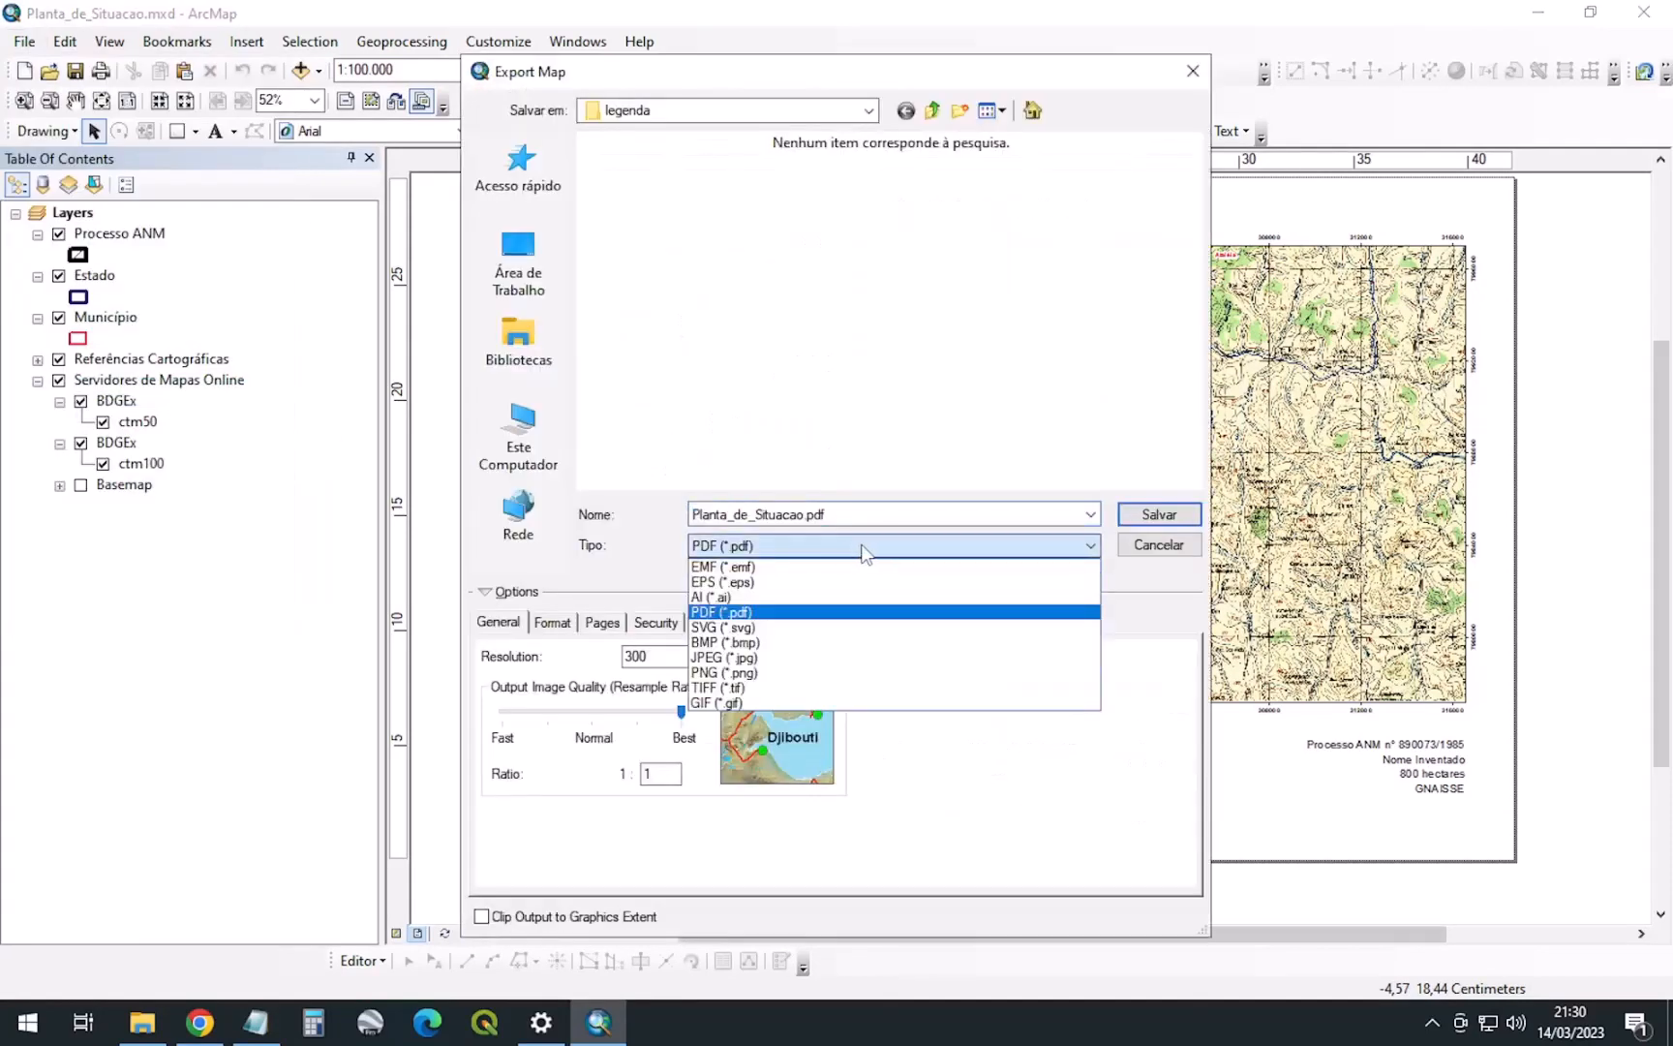
pyautogui.click(737, 616)
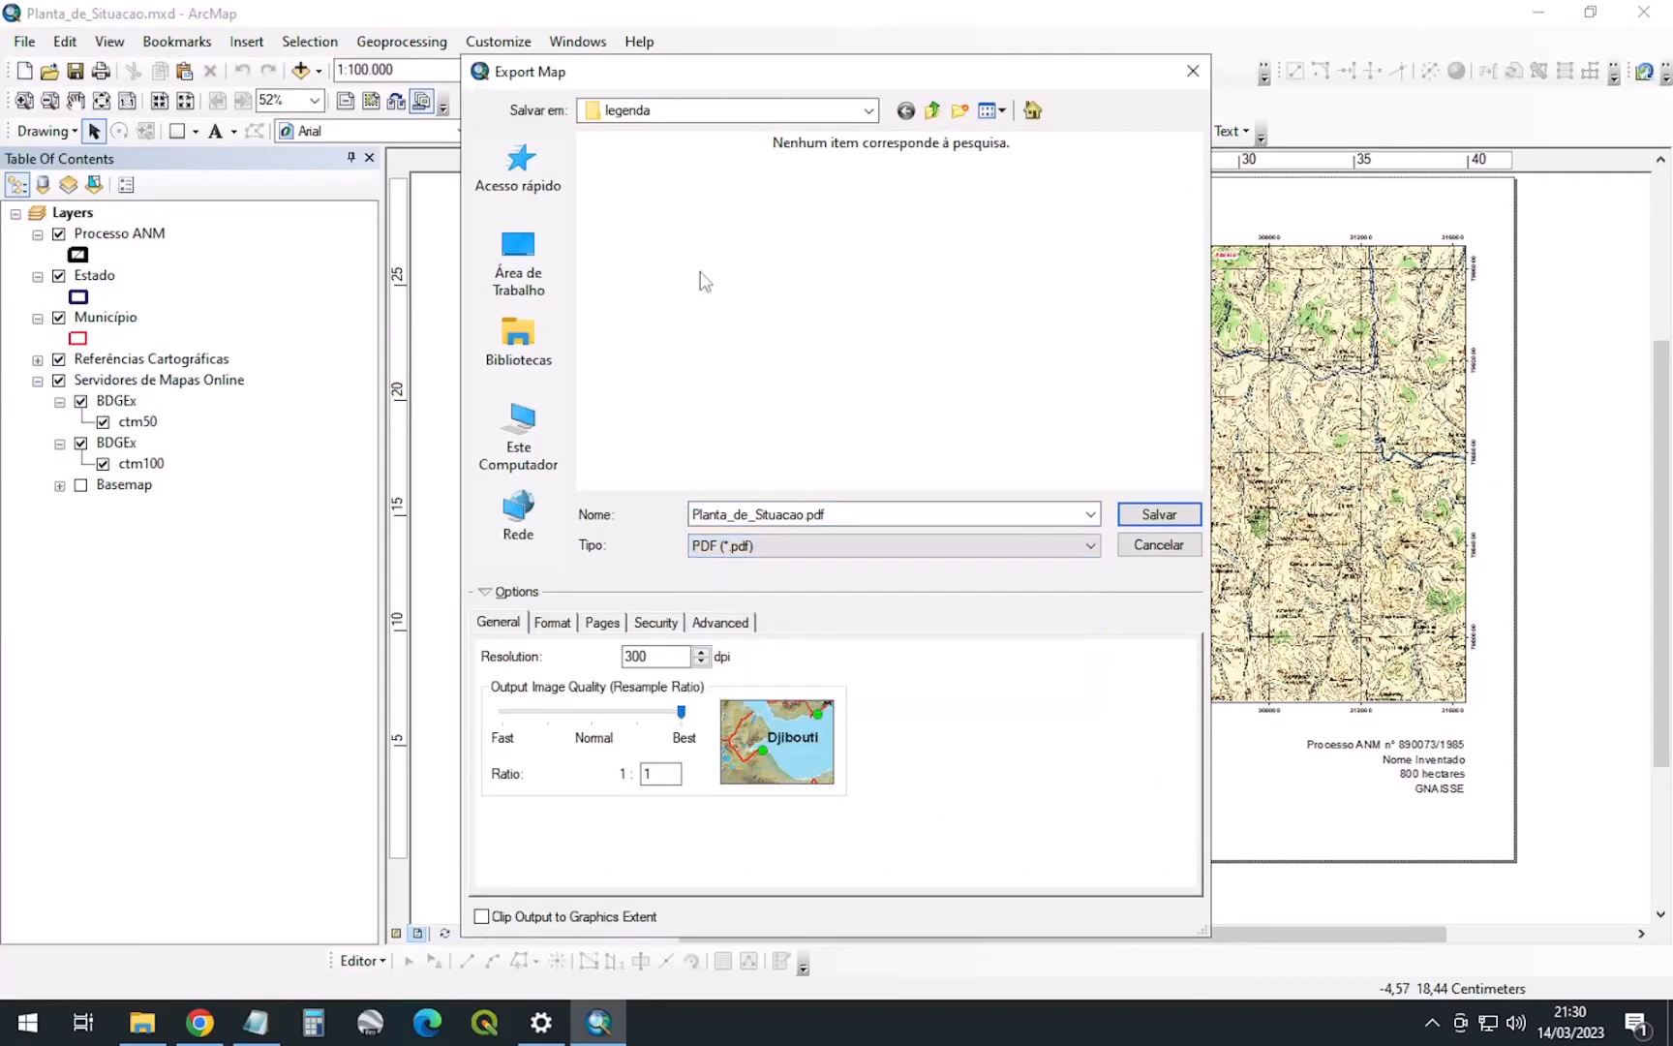
# Create a MAPAS_PDF folder in D:\CLIENTES\Nome_Inventado and export Planta_de_Situacao.pdf into it
pyautogui.click(868, 109)
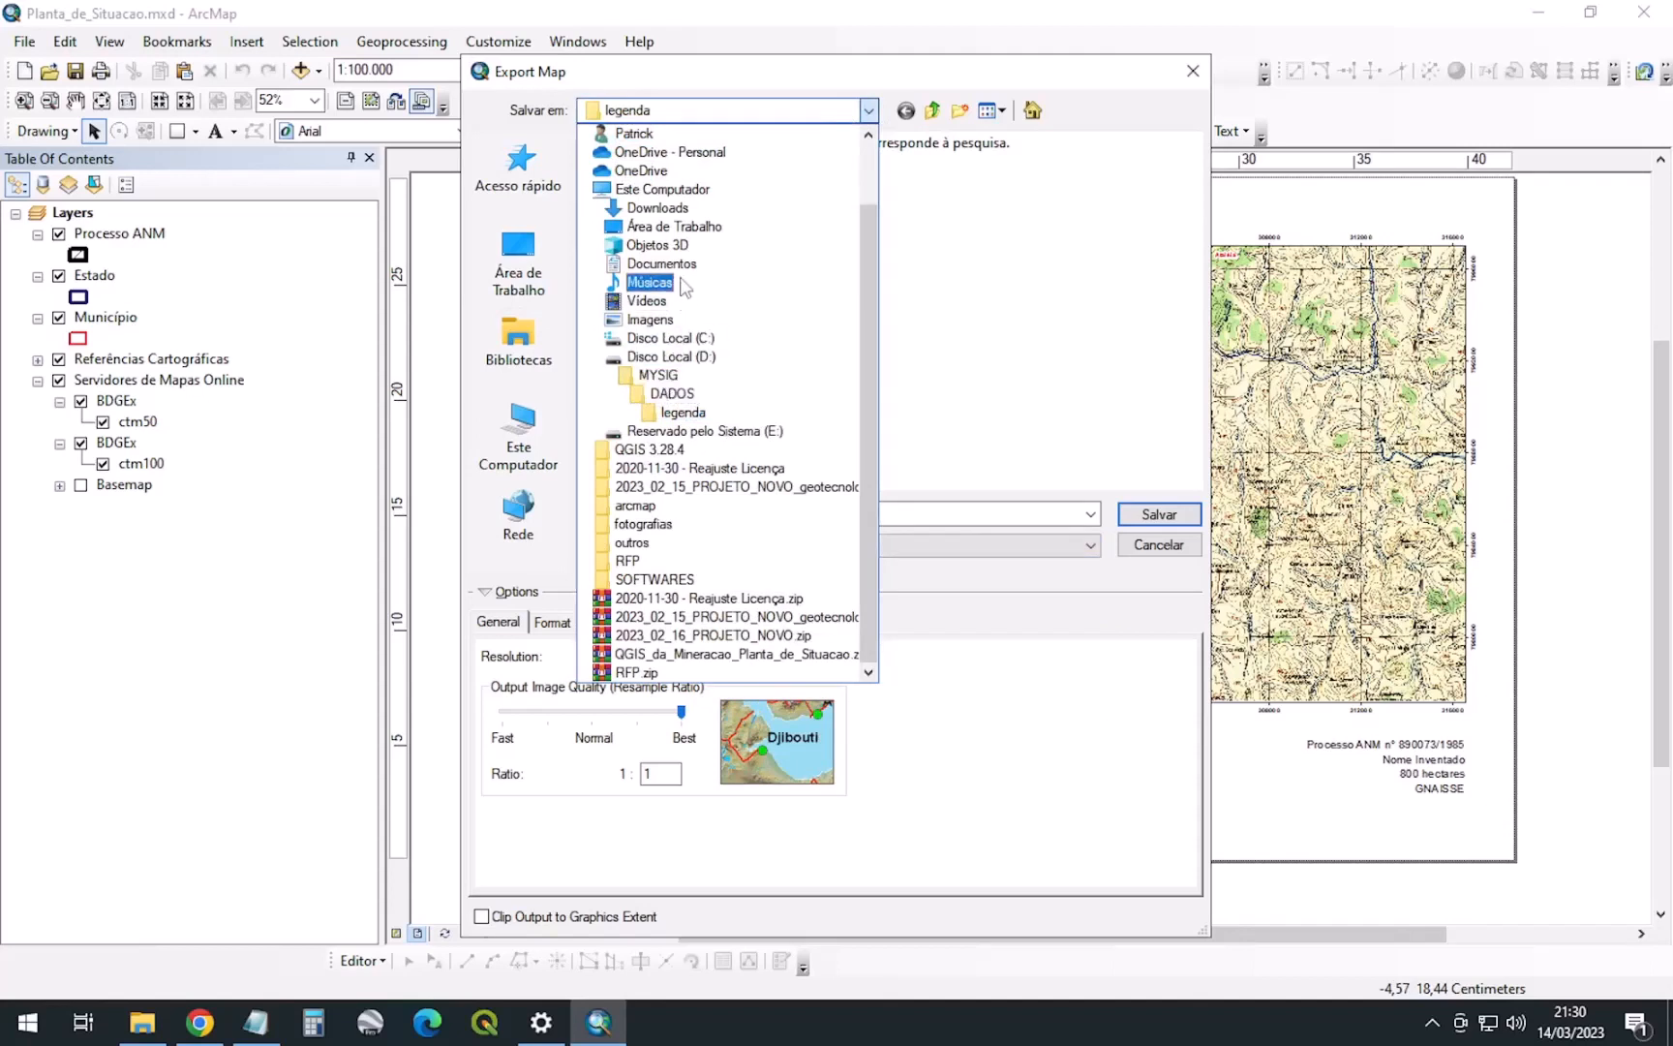
pyautogui.click(690, 358)
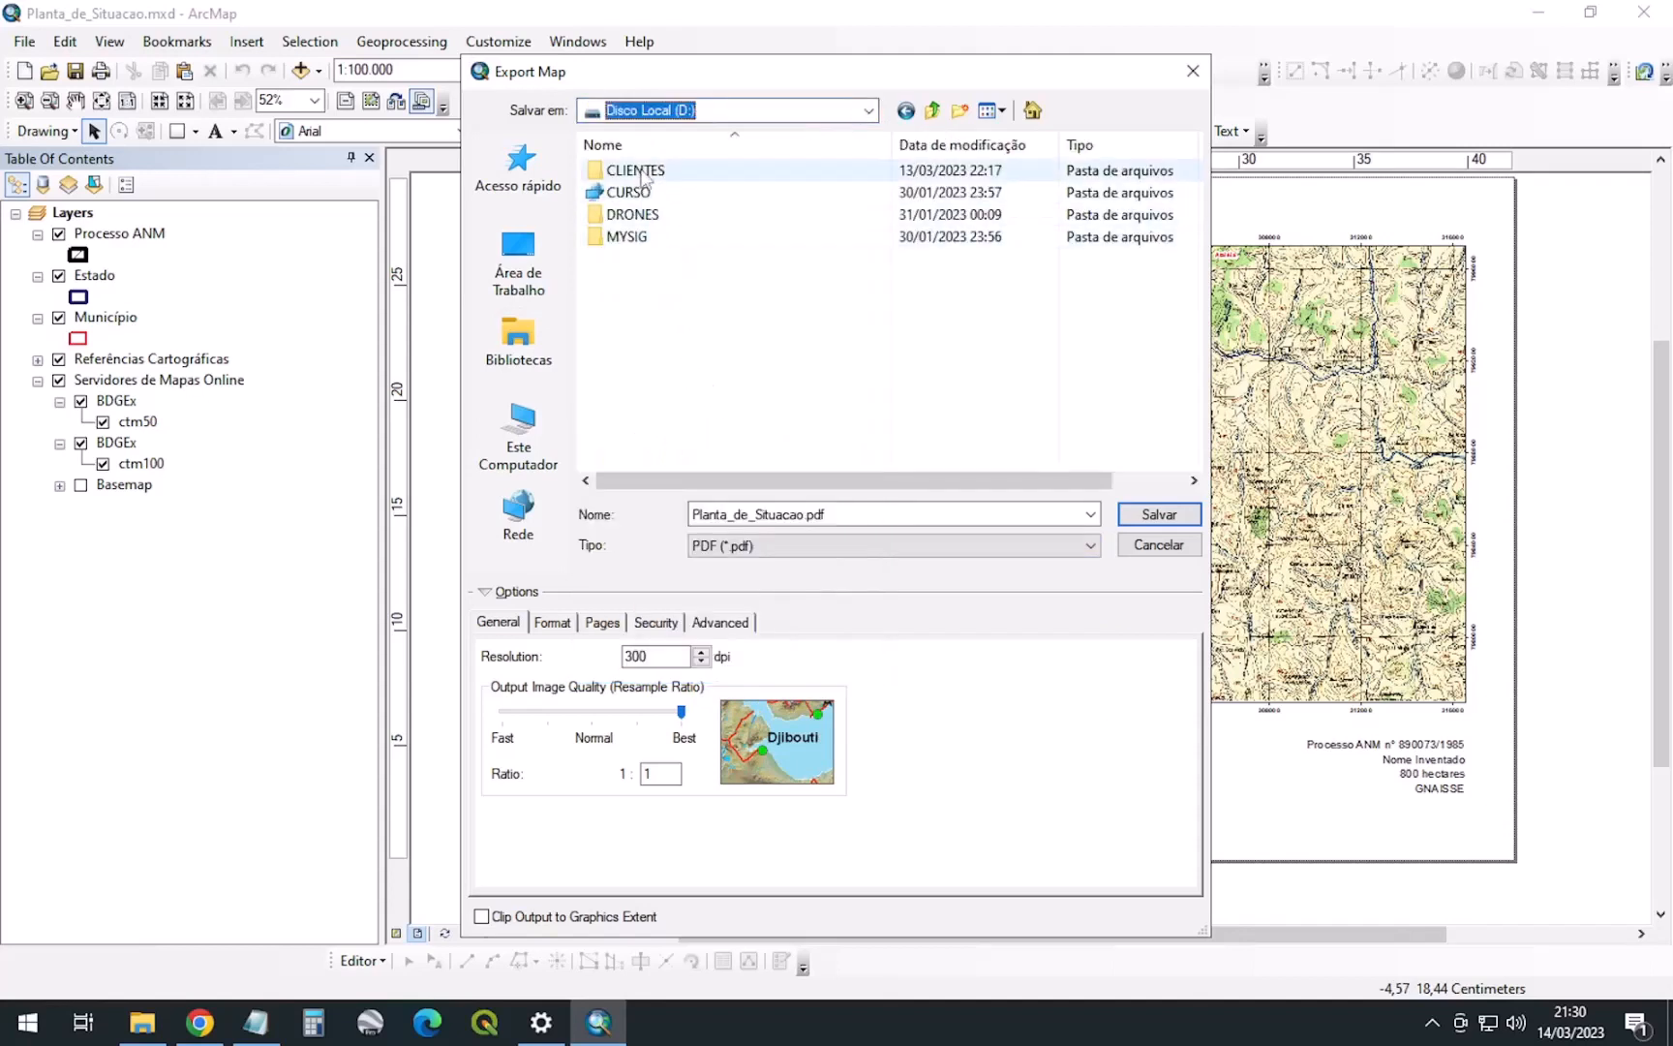
pyautogui.doubleClick(630, 170)
pyautogui.doubleClick(634, 257)
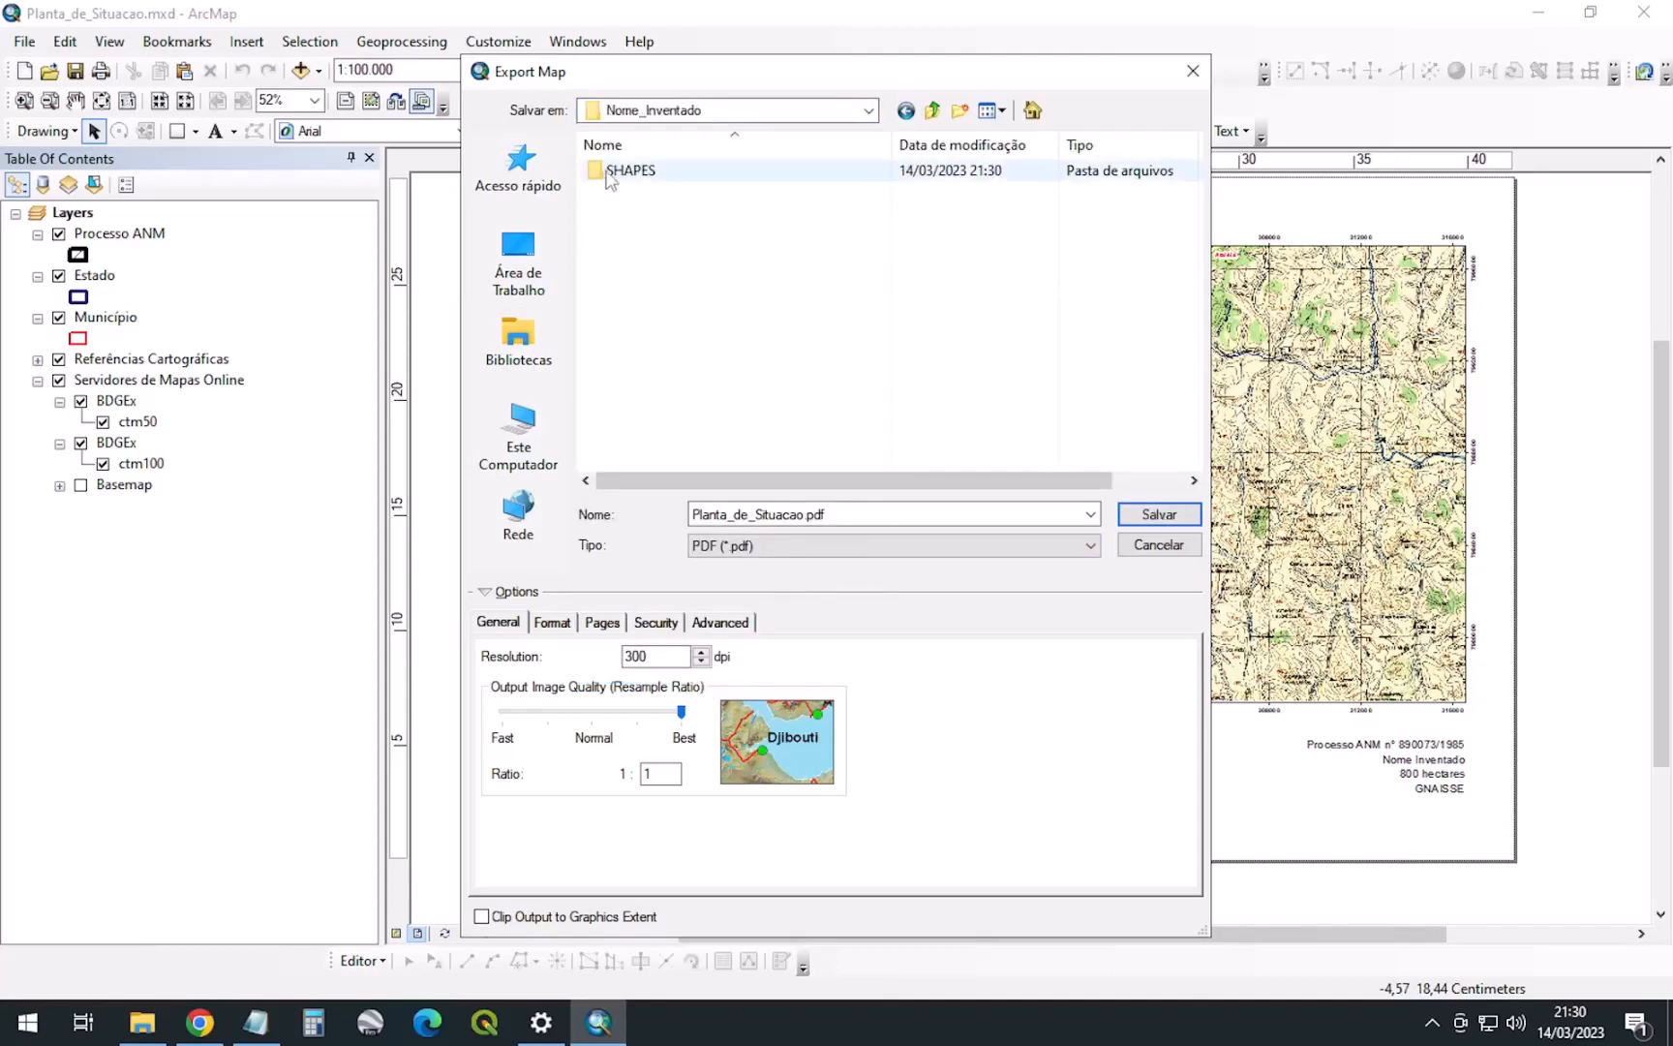
pyautogui.click(960, 110)
pyautogui.write('mapas')
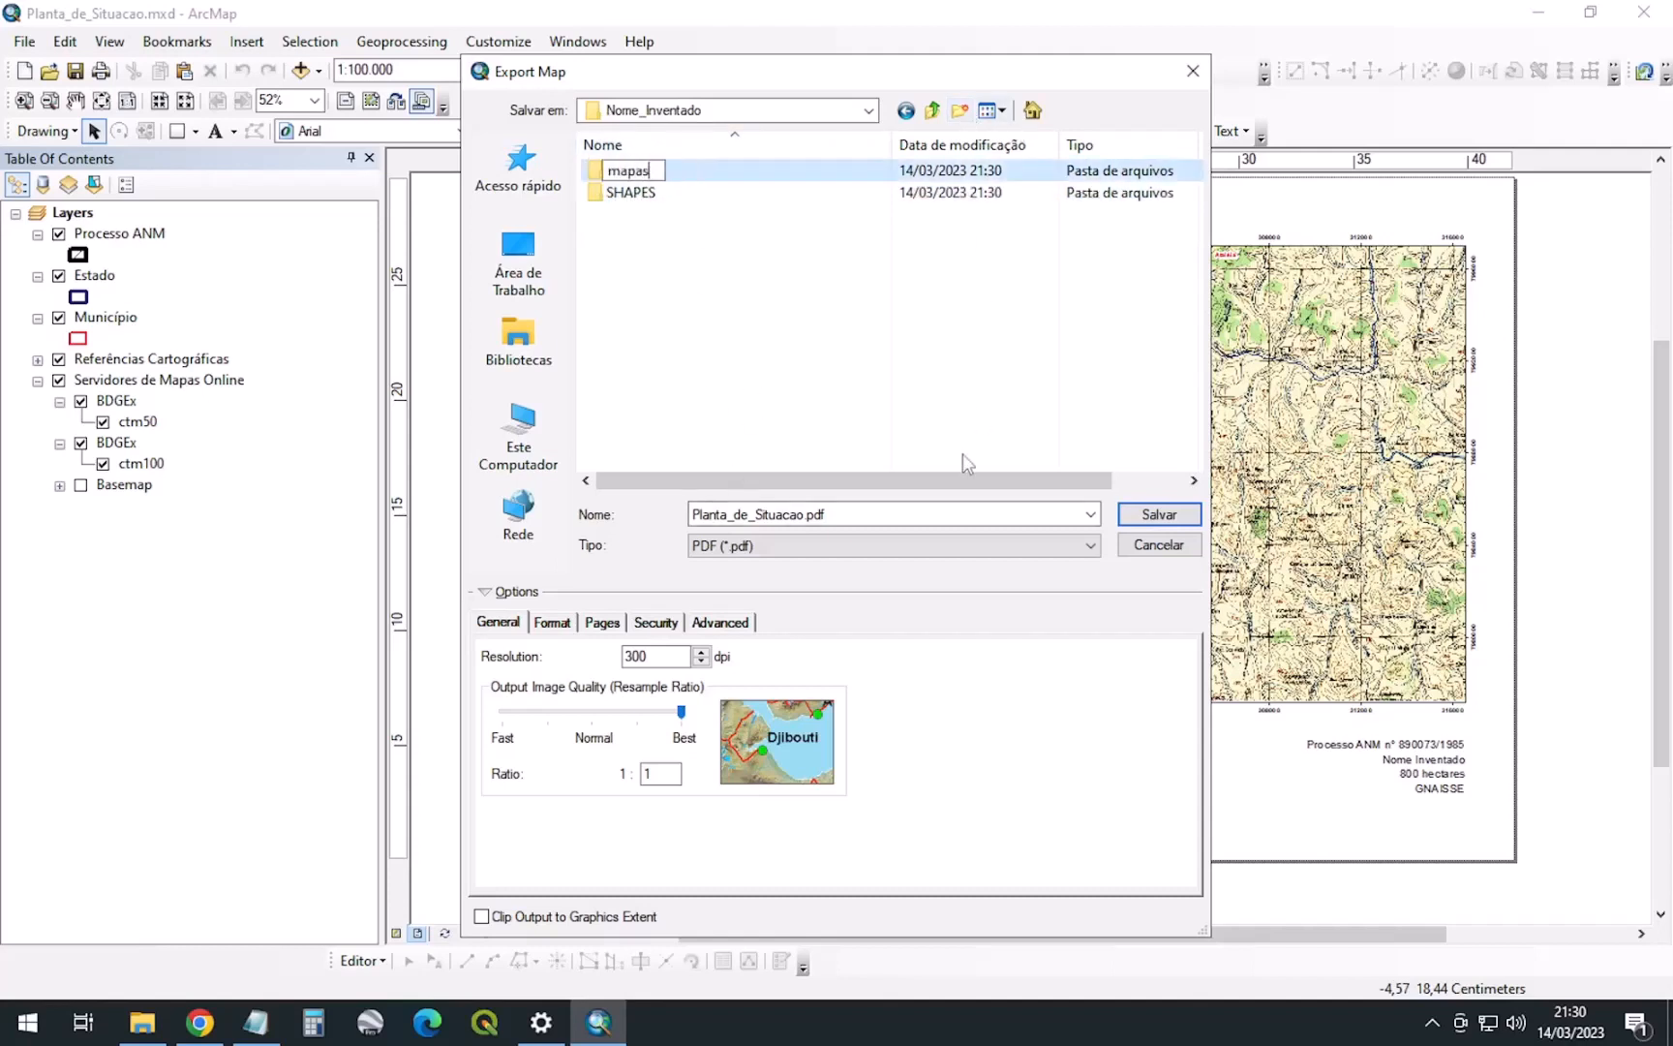
pyautogui.press('BackSpace')
pyautogui.press('BackSpace')
pyautogui.press('BackSpace')
pyautogui.press('BackSpace')
pyautogui.press('BackSpace')
pyautogui.write('MAPAS_PDF')
pyautogui.press('Return')
pyautogui.press('Return')
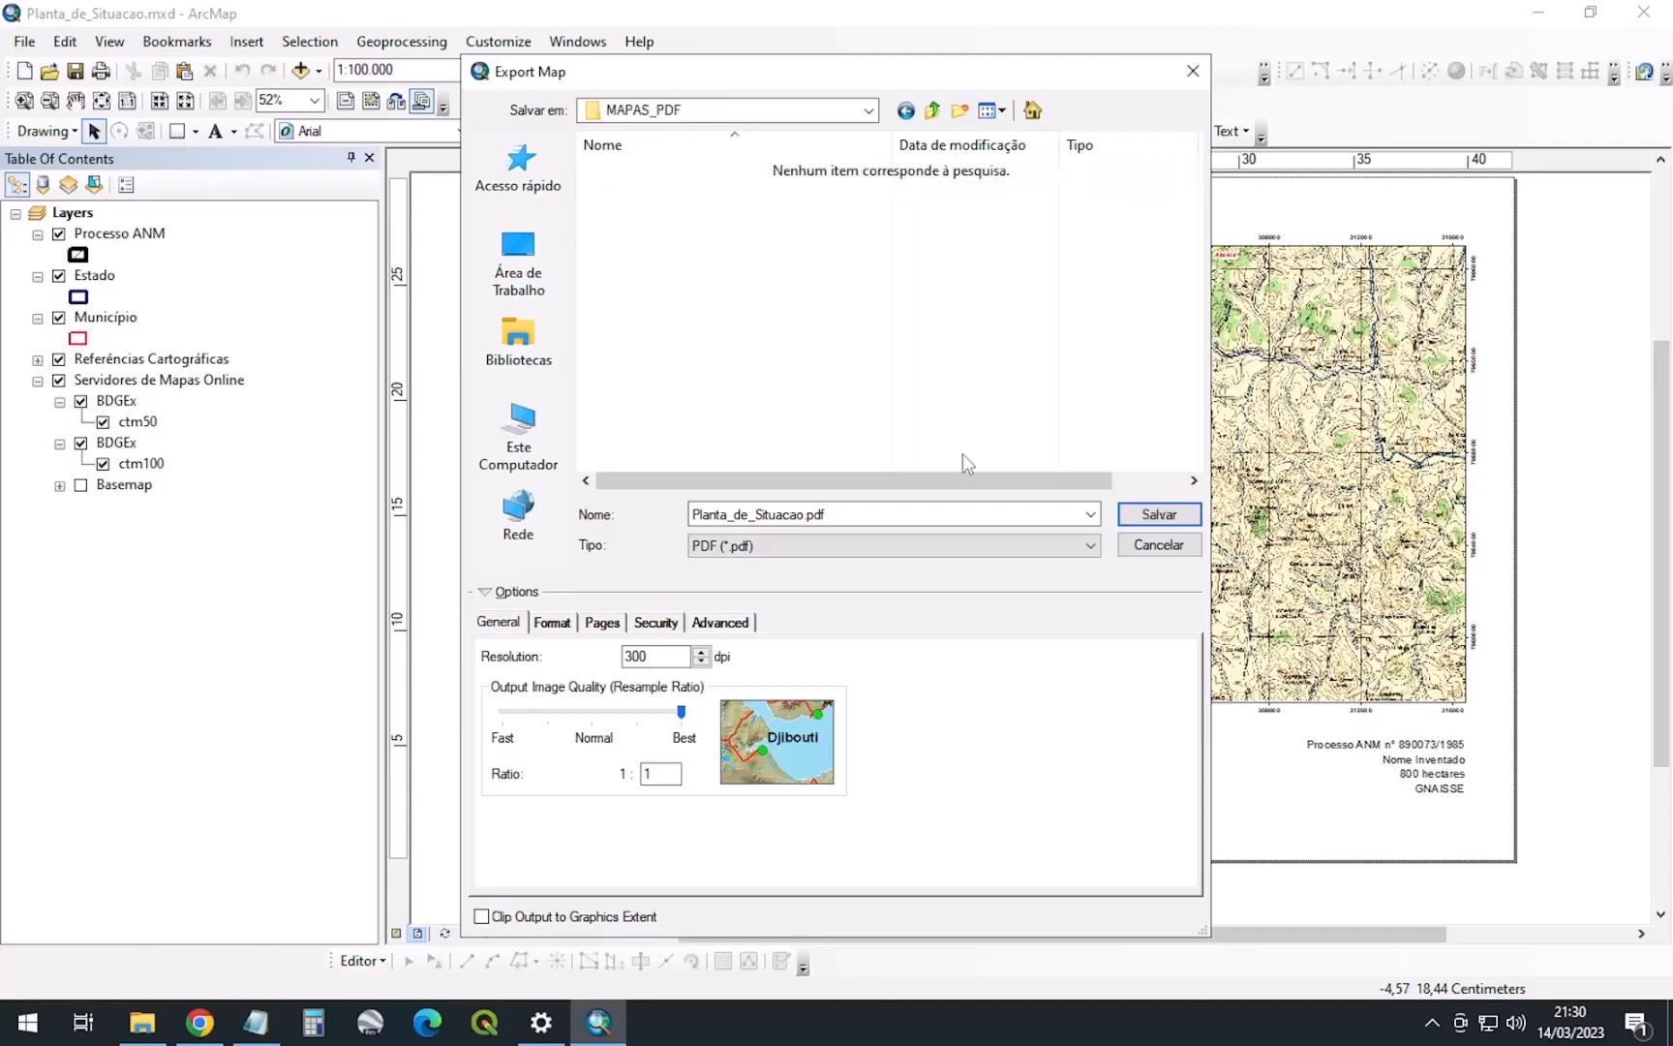
pyautogui.click(1157, 516)
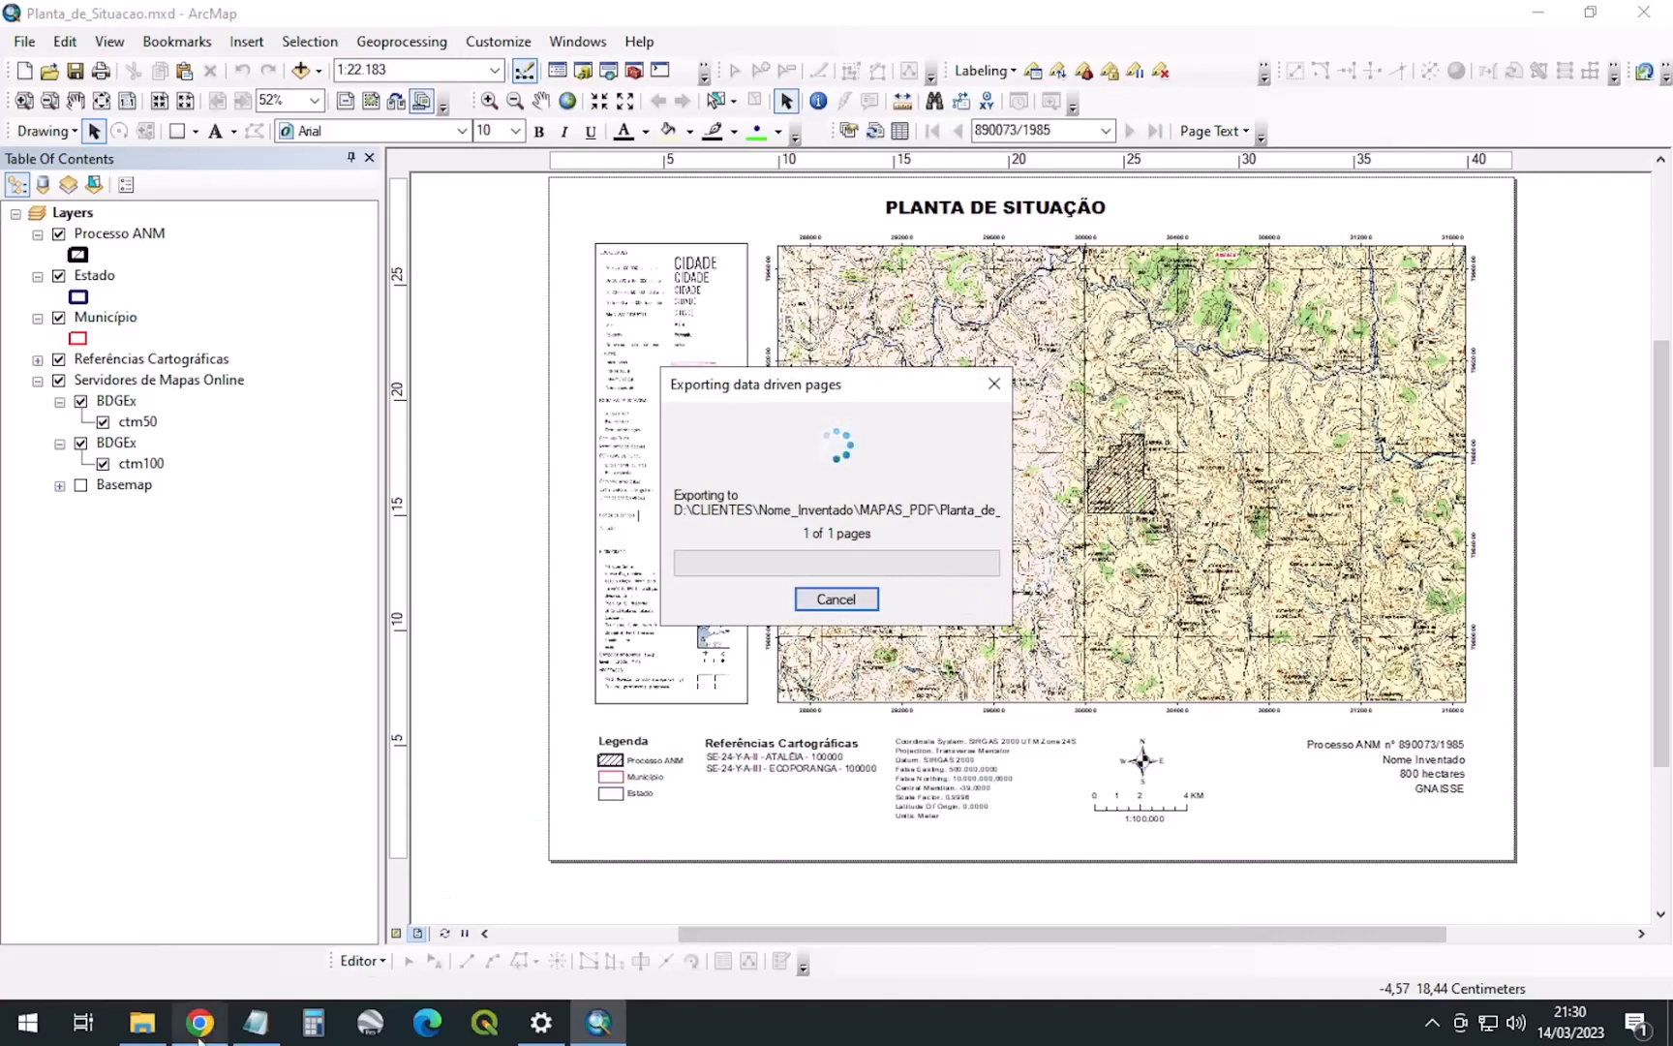
pyautogui.click(143, 1021)
# Browse to CLIENTES > Nome_Inventado > MAPAS_PDF and open Planta_de_Situacao_890073_1985.pdf
pyautogui.click(78, 383)
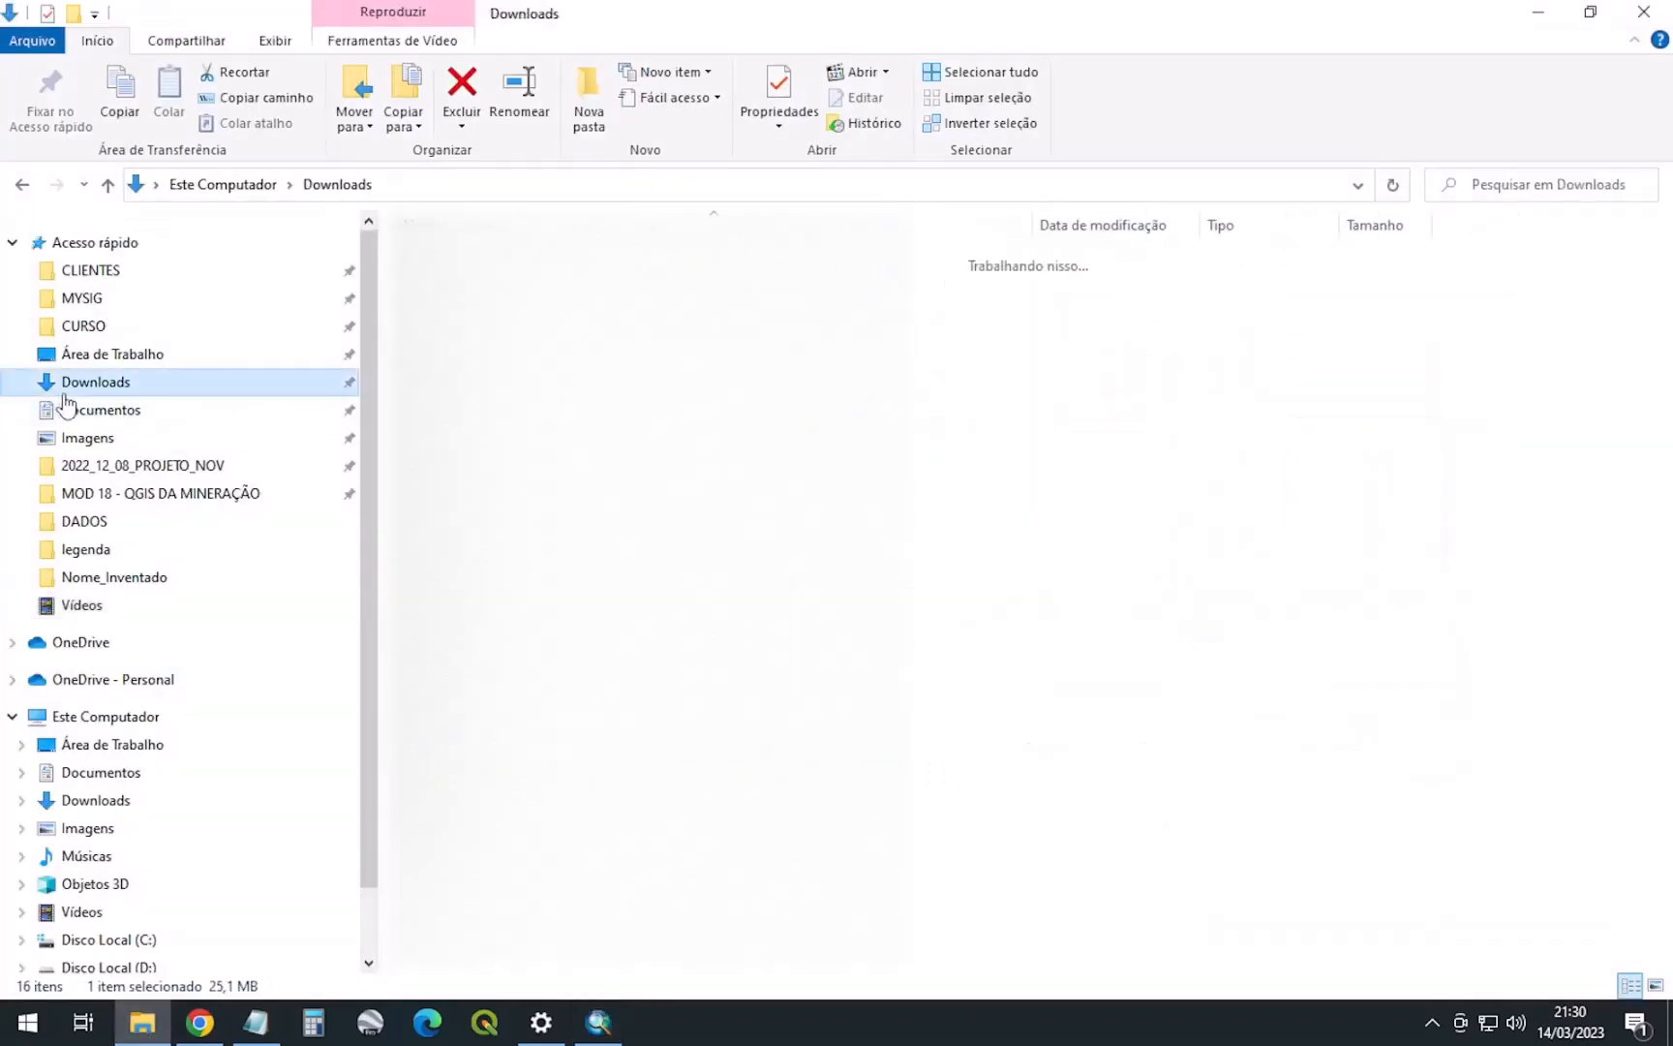
pyautogui.click(102, 411)
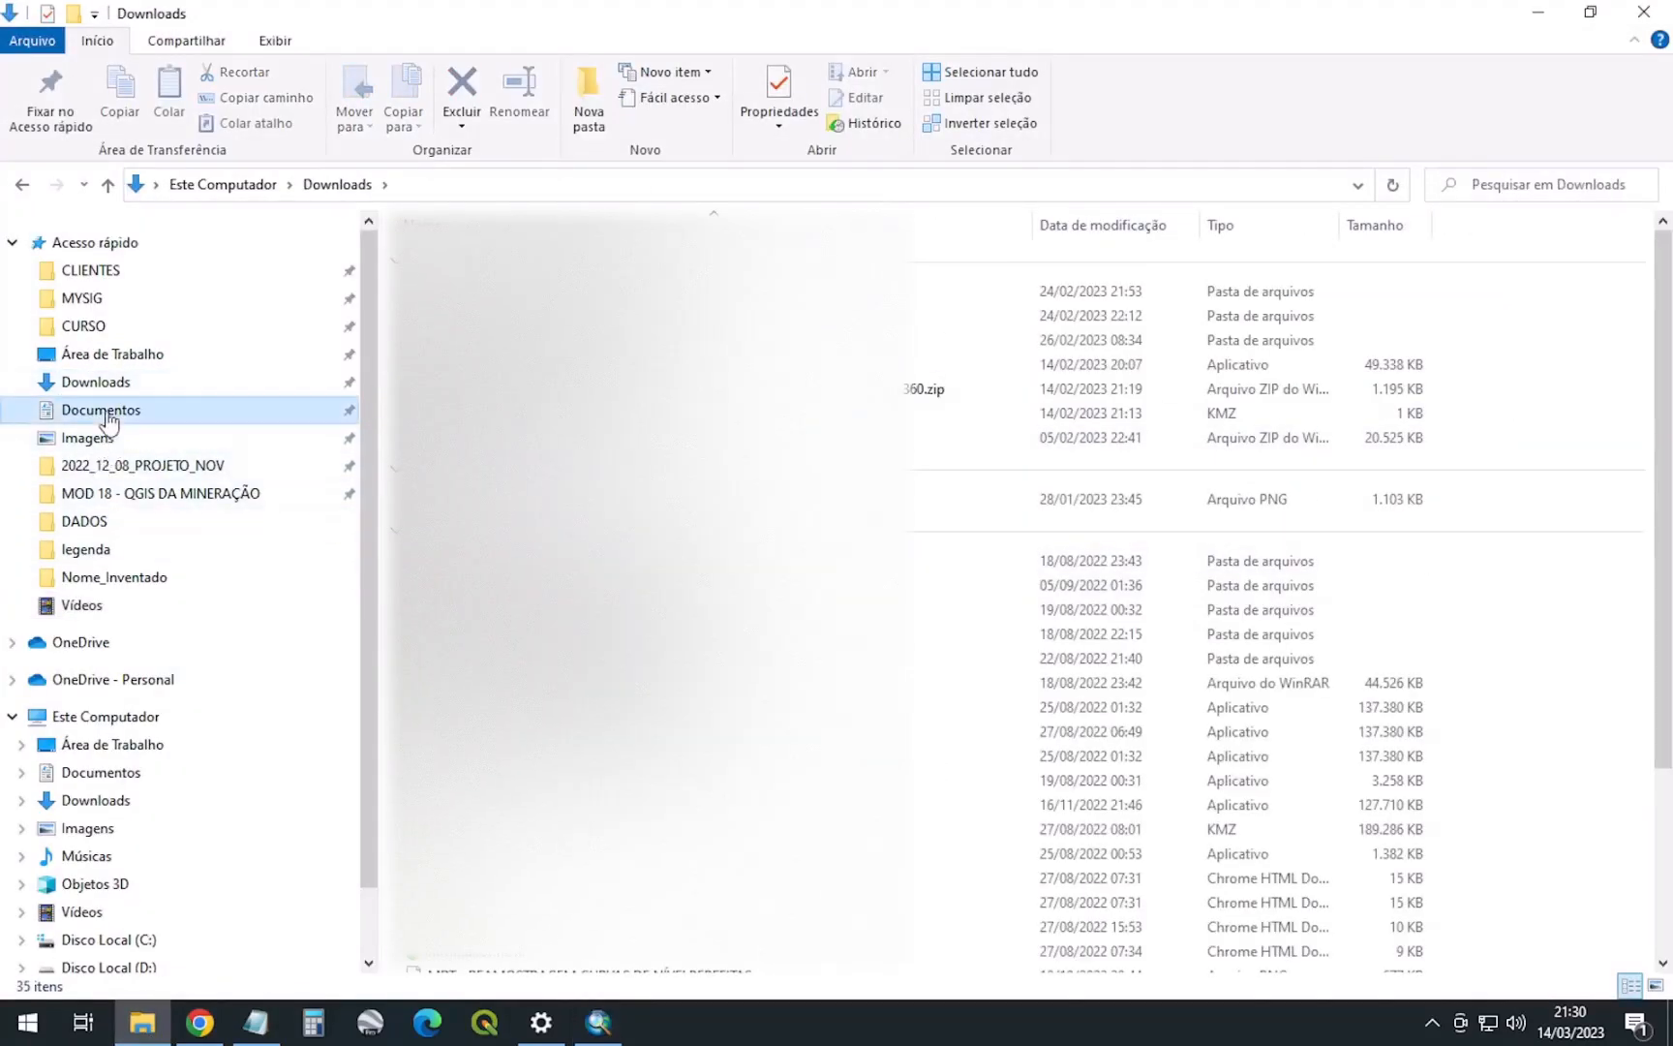
pyautogui.click(87, 273)
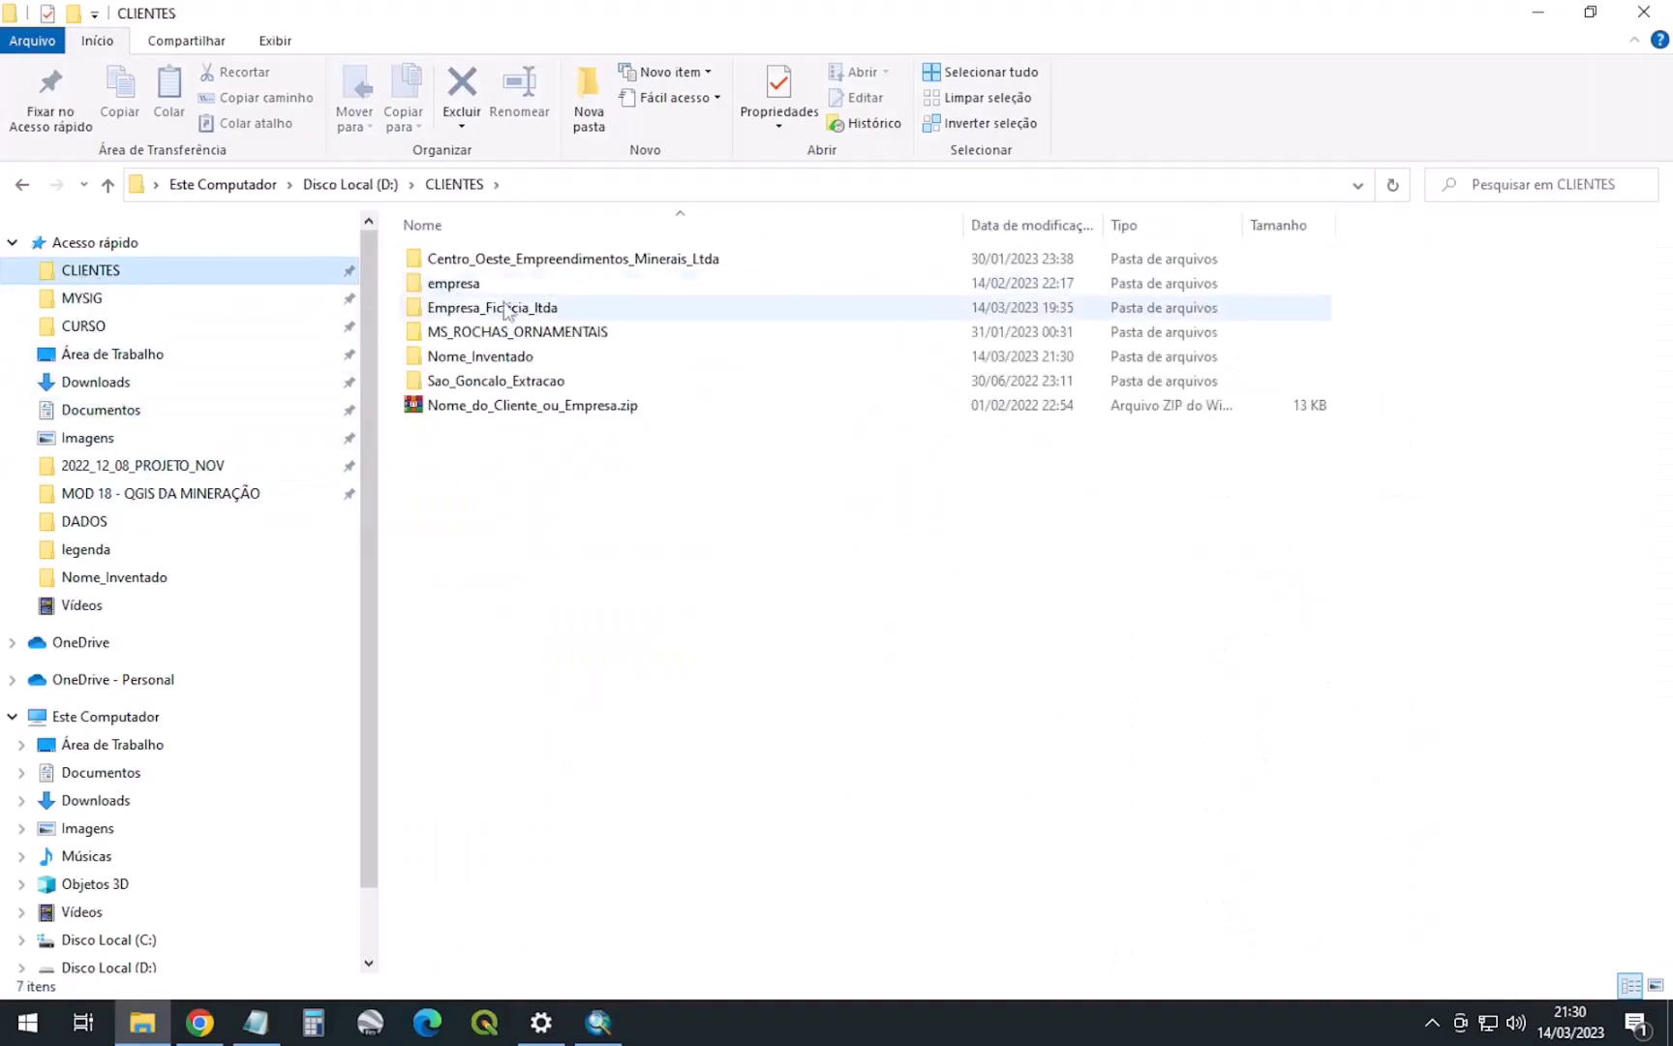
pyautogui.doubleClick(508, 356)
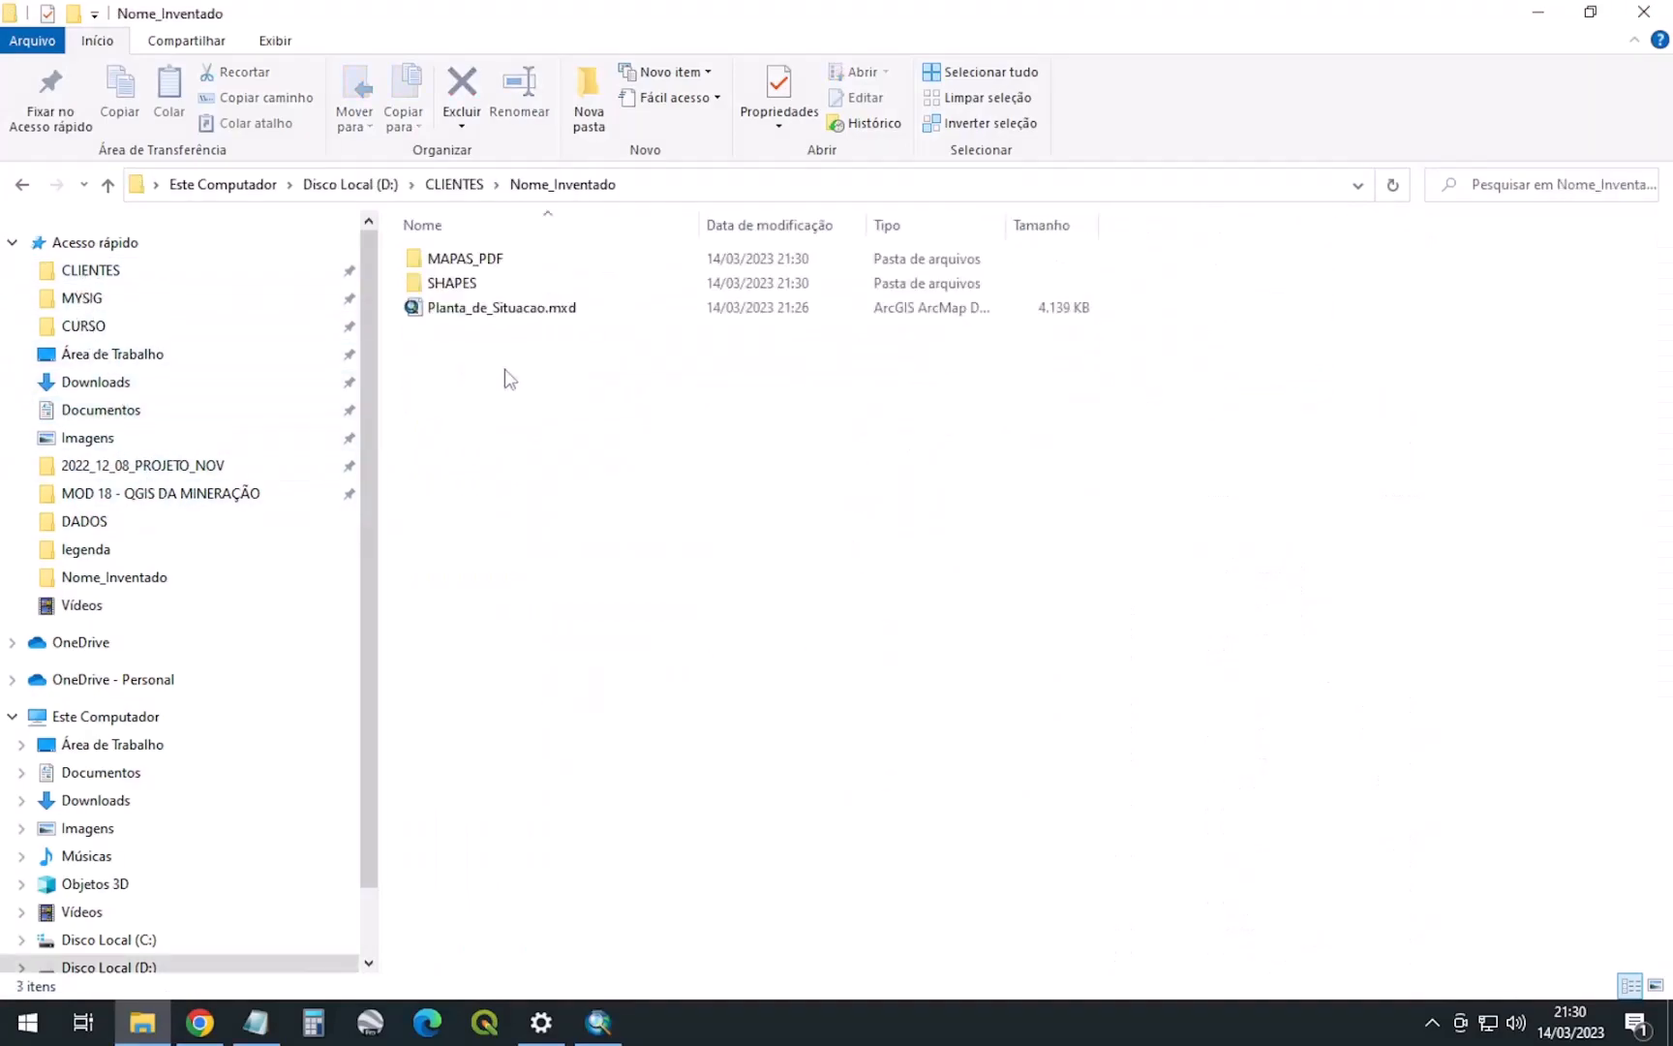
pyautogui.doubleClick(465, 259)
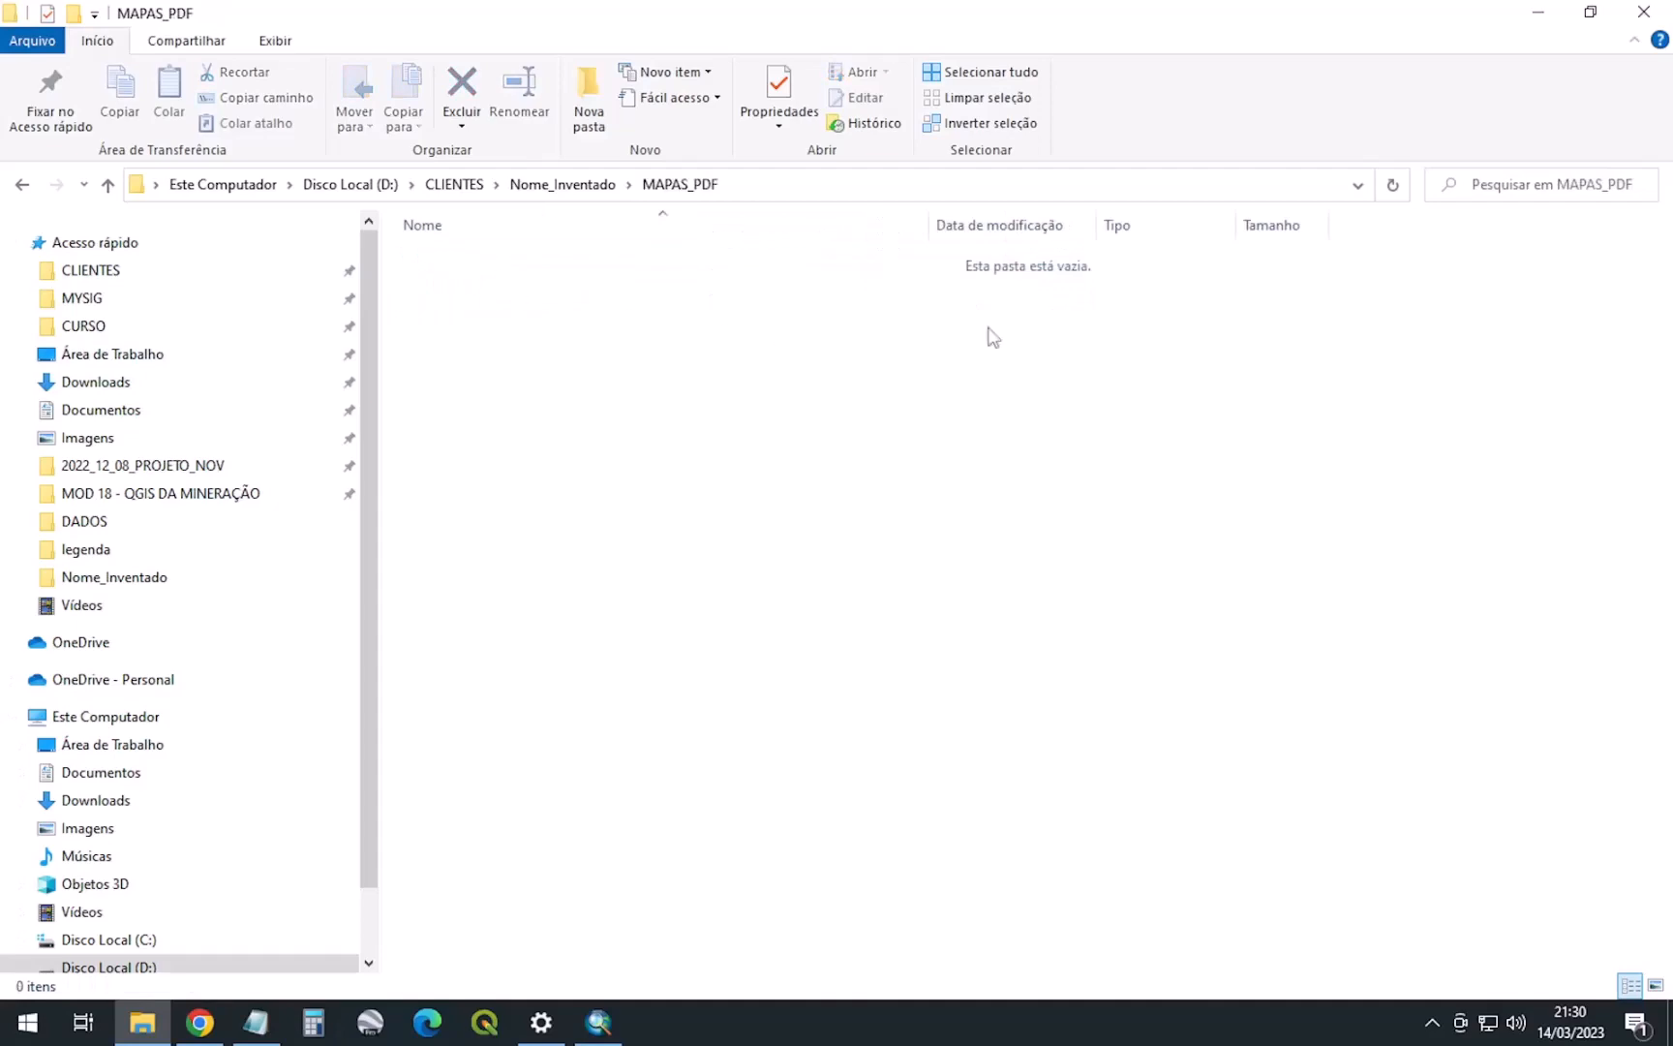
pyautogui.click(598, 1011)
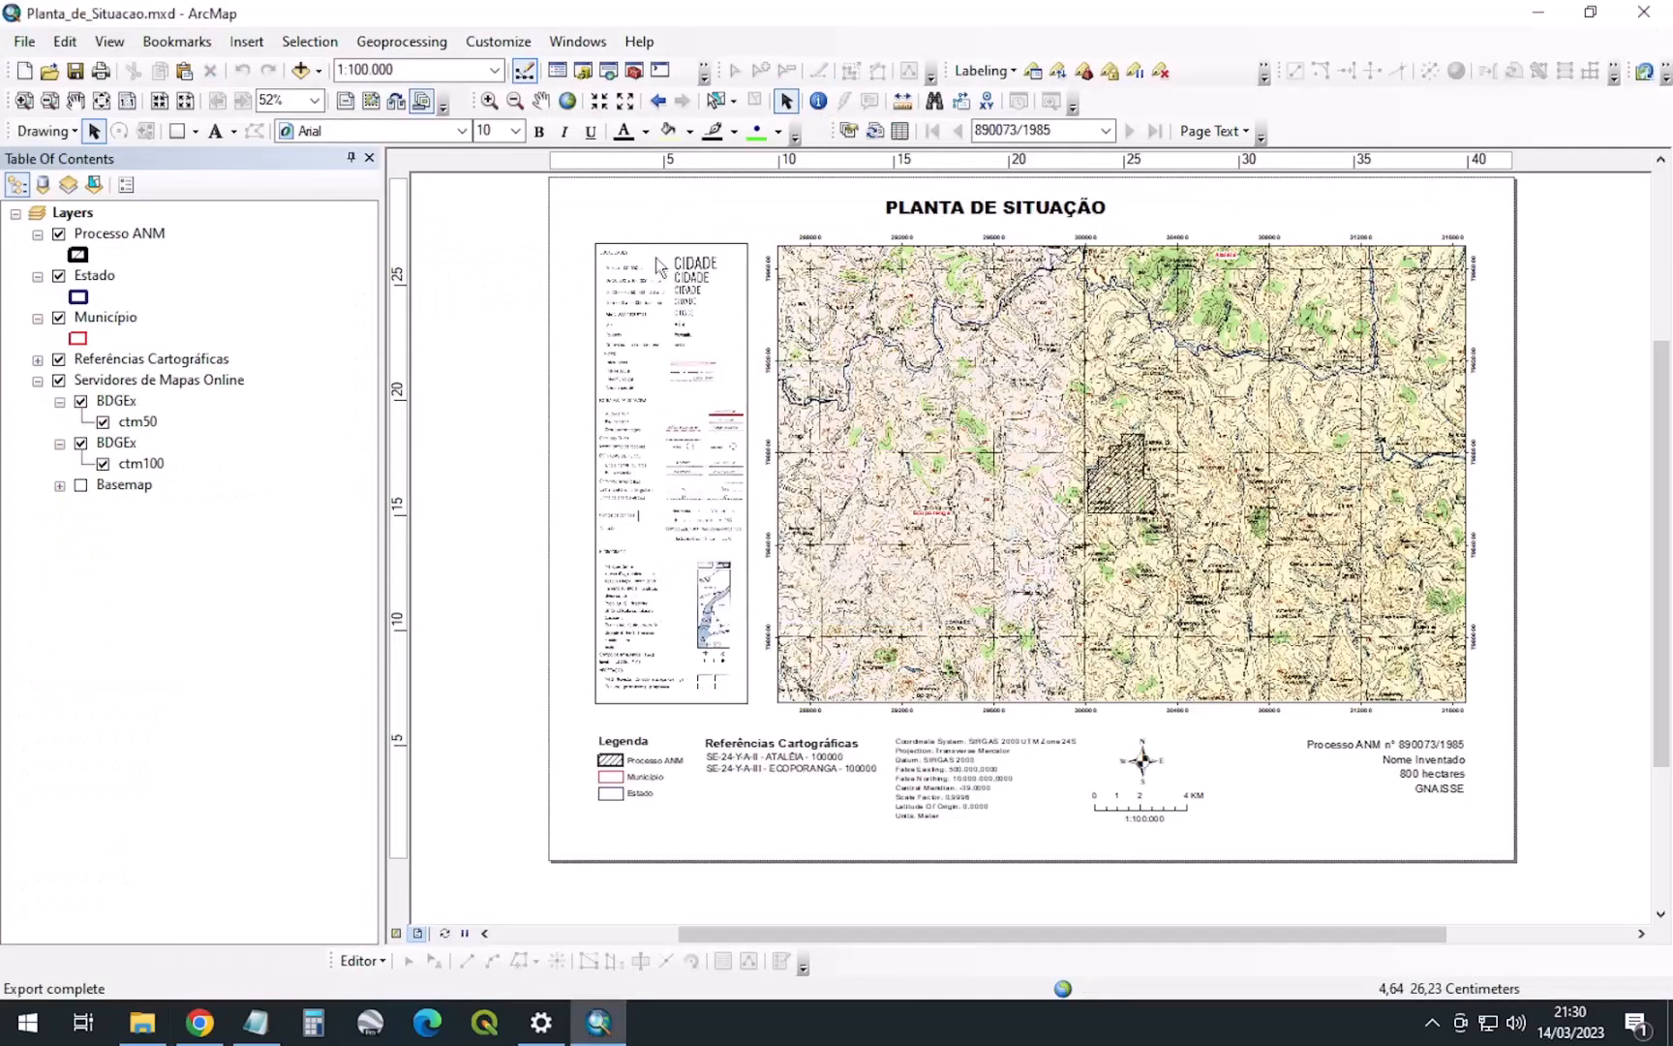
pyautogui.click(1538, 12)
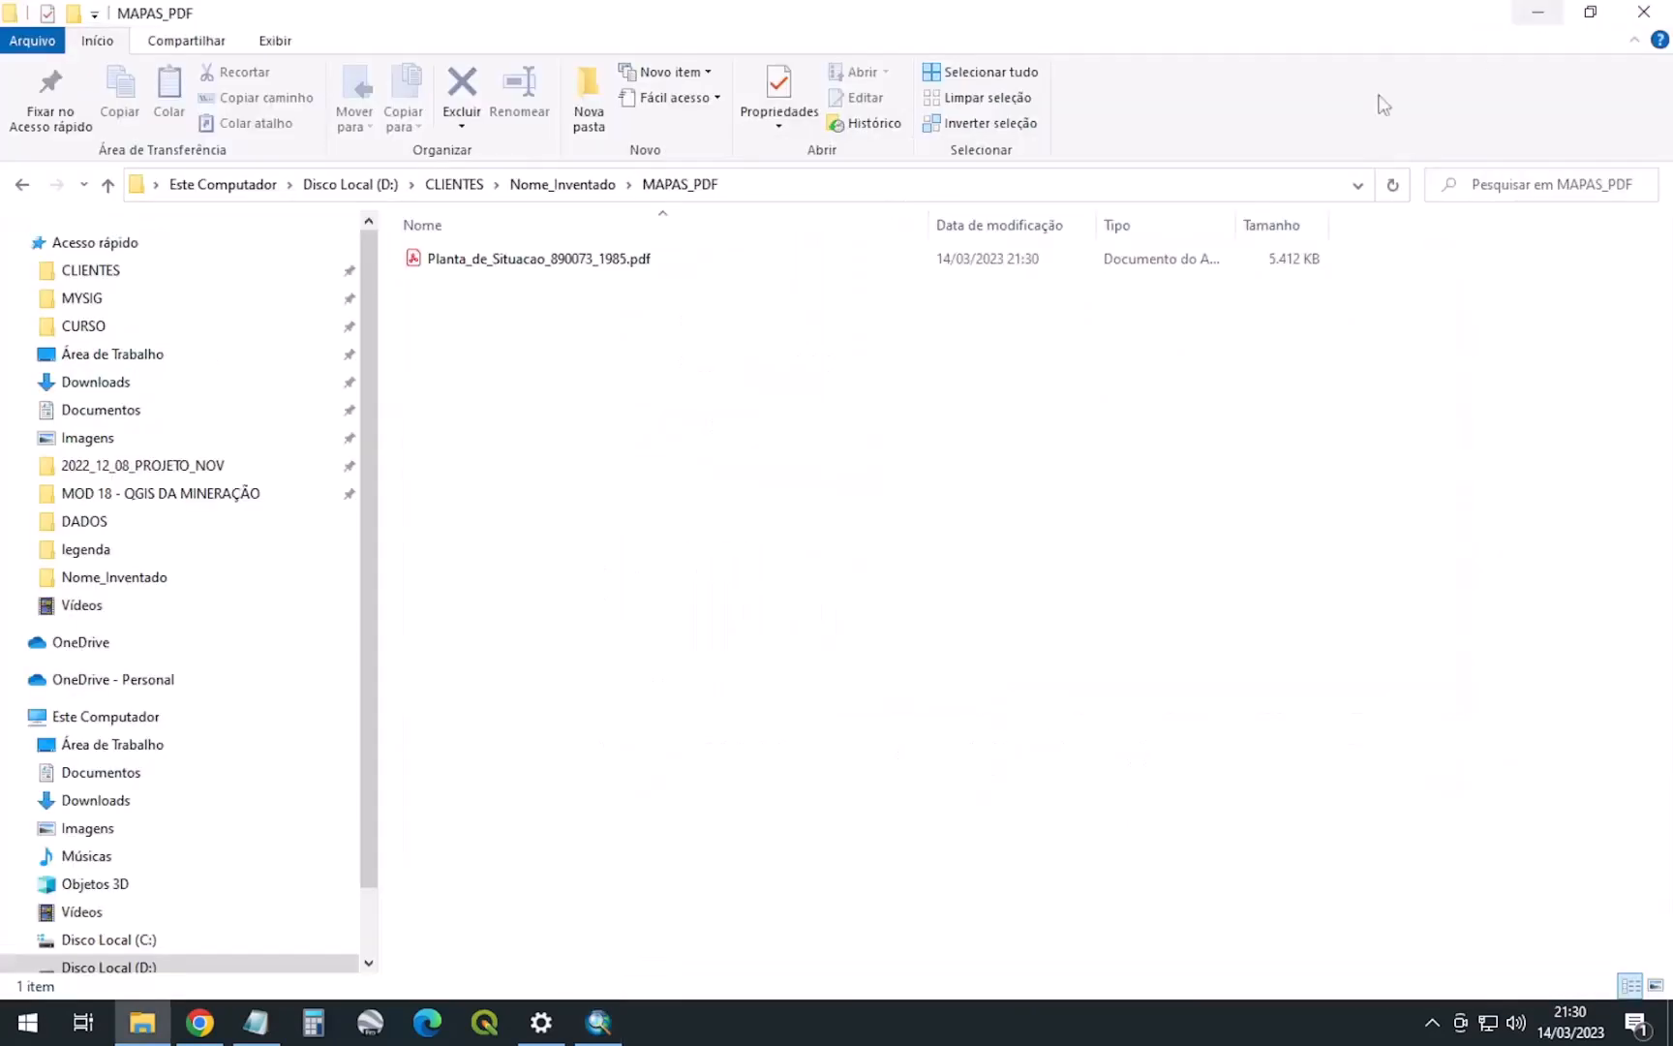
pyautogui.doubleClick(613, 261)
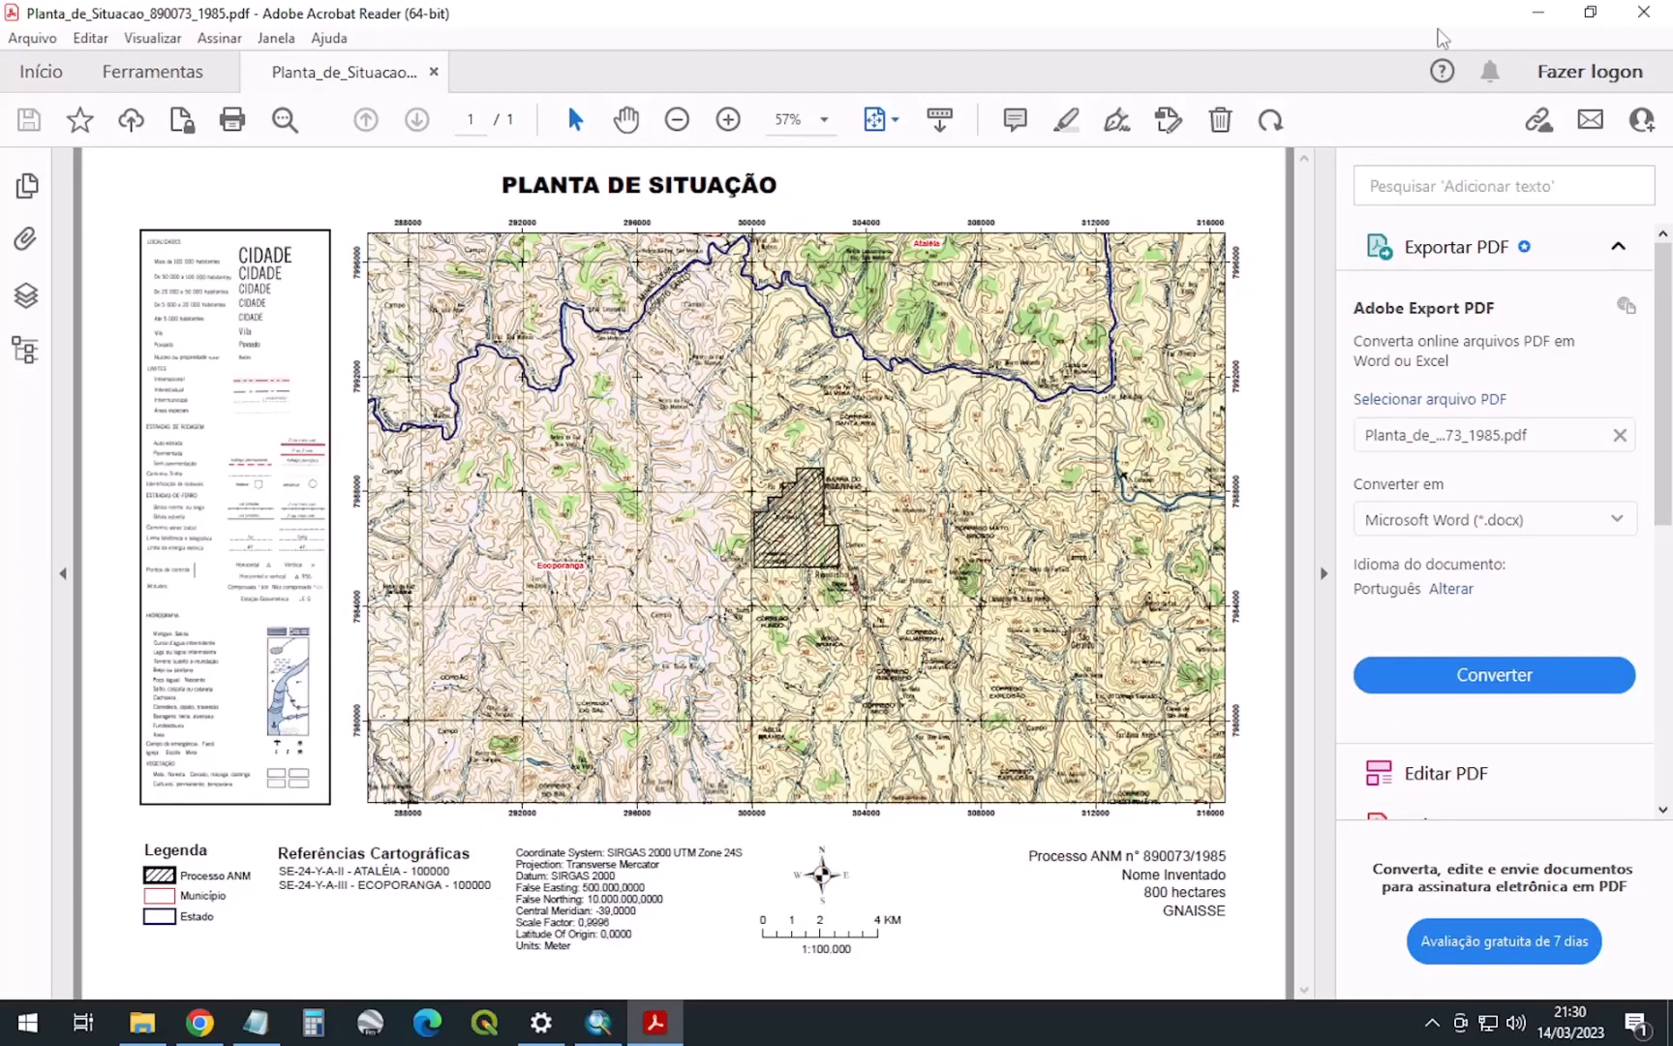
# Close Acrobat Reader after reviewing the PDF and return to the ArcMap layout
pyautogui.click(1643, 12)
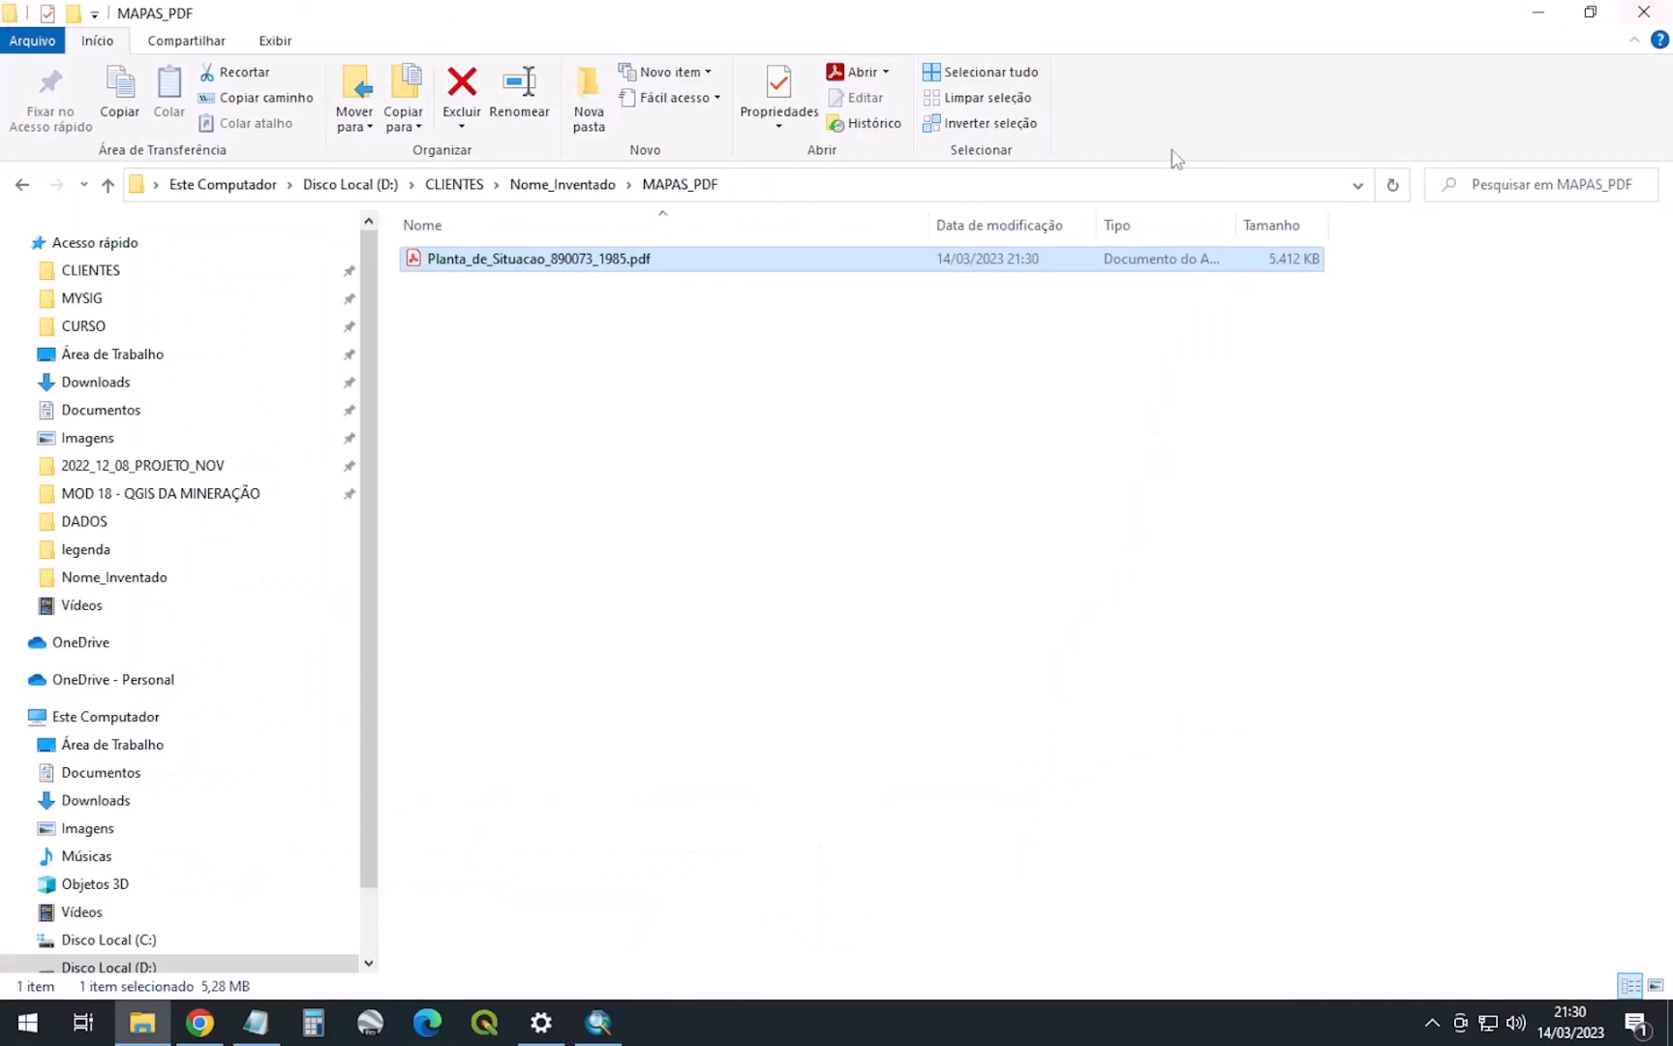
pyautogui.click(722, 457)
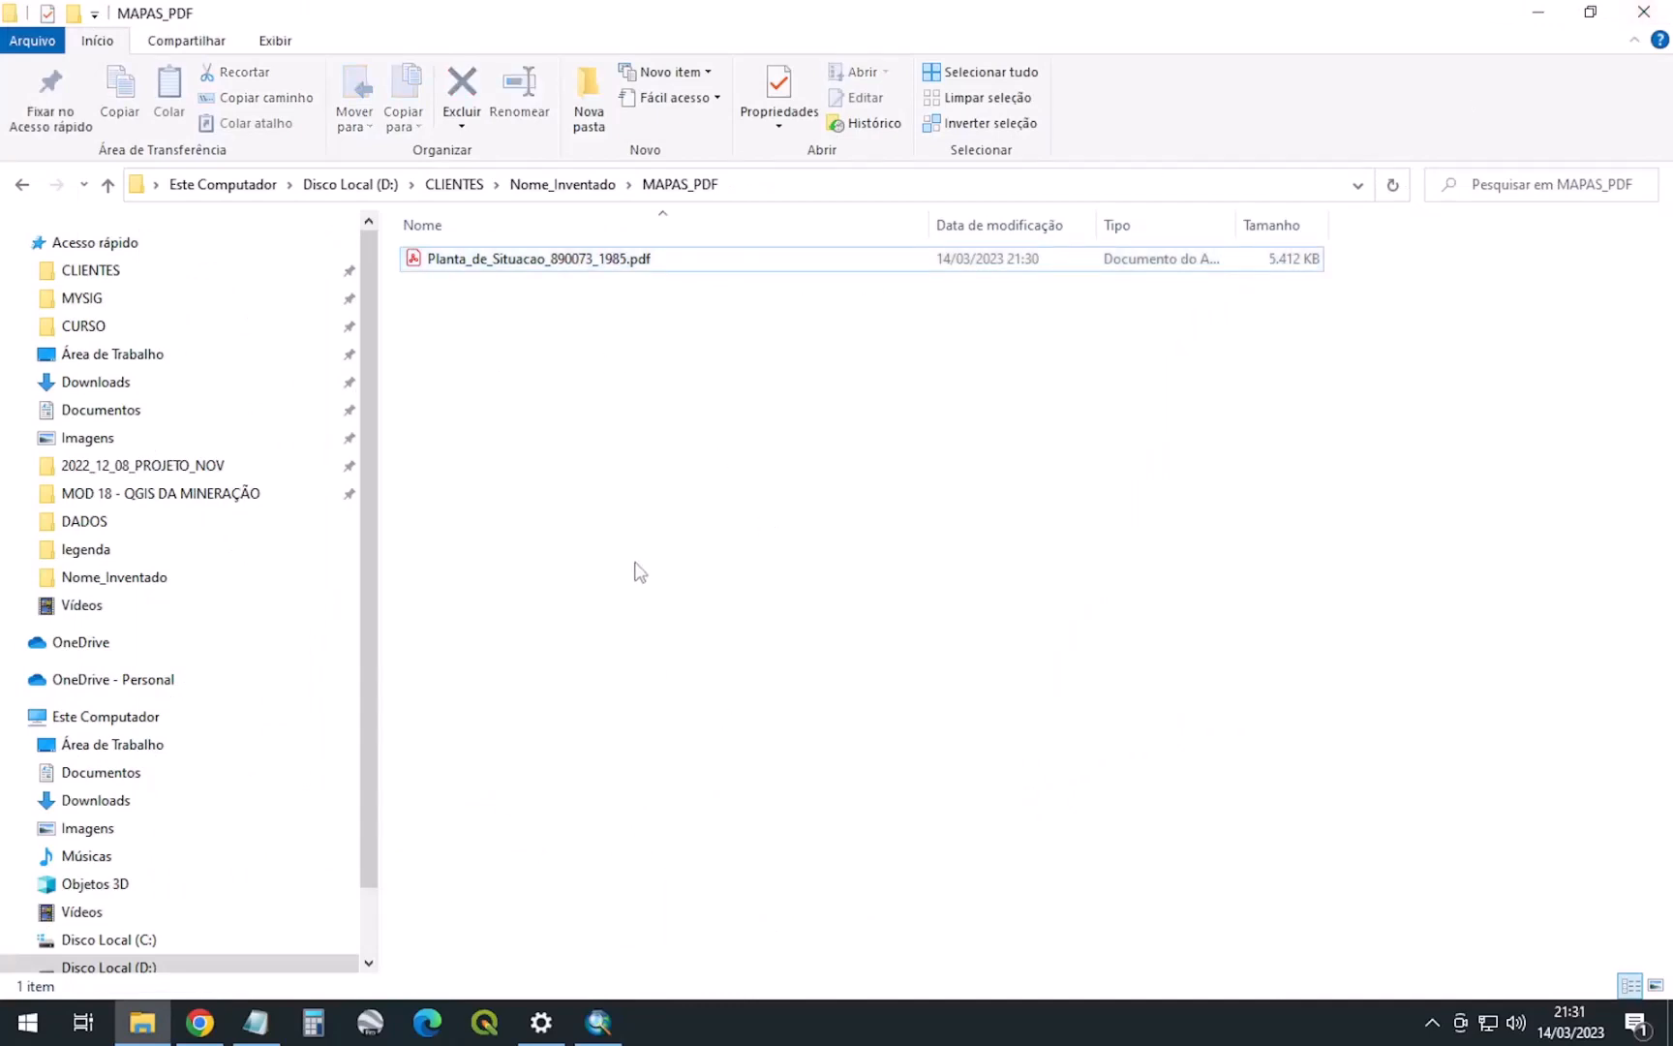
pyautogui.click(618, 1024)
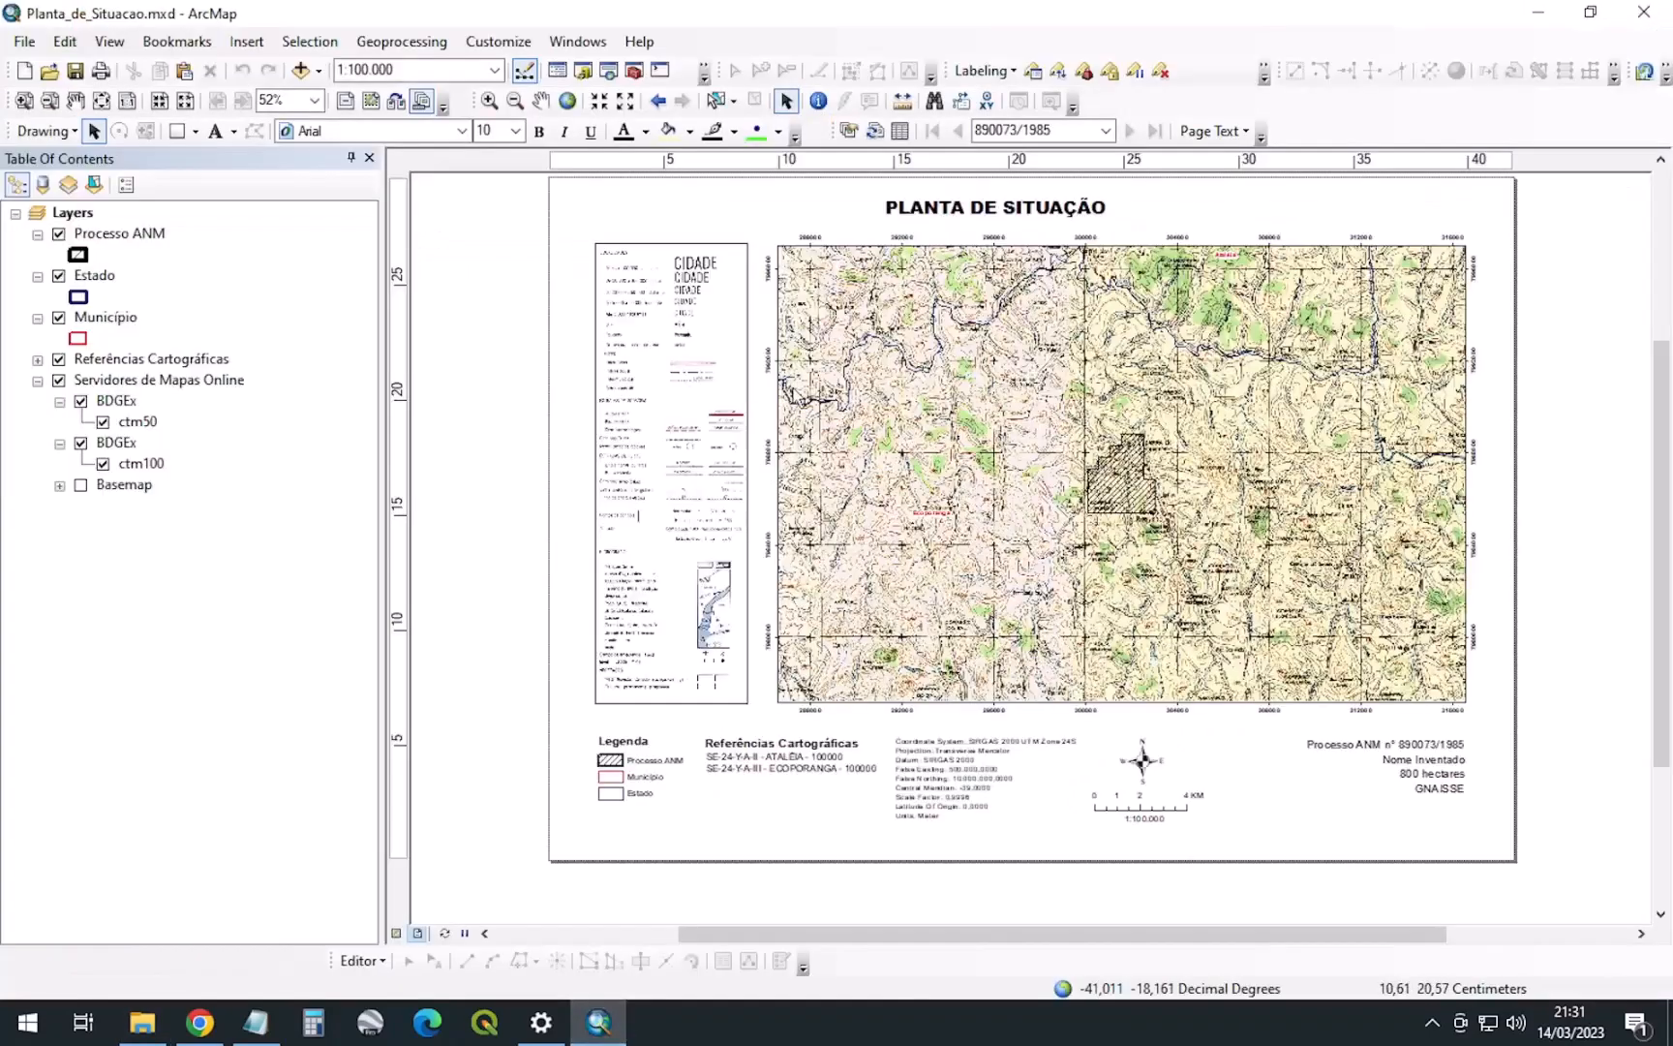
# Nudge the PLANTA DE SITUAÇÃO title slightly right and down
pyautogui.click(1017, 211)
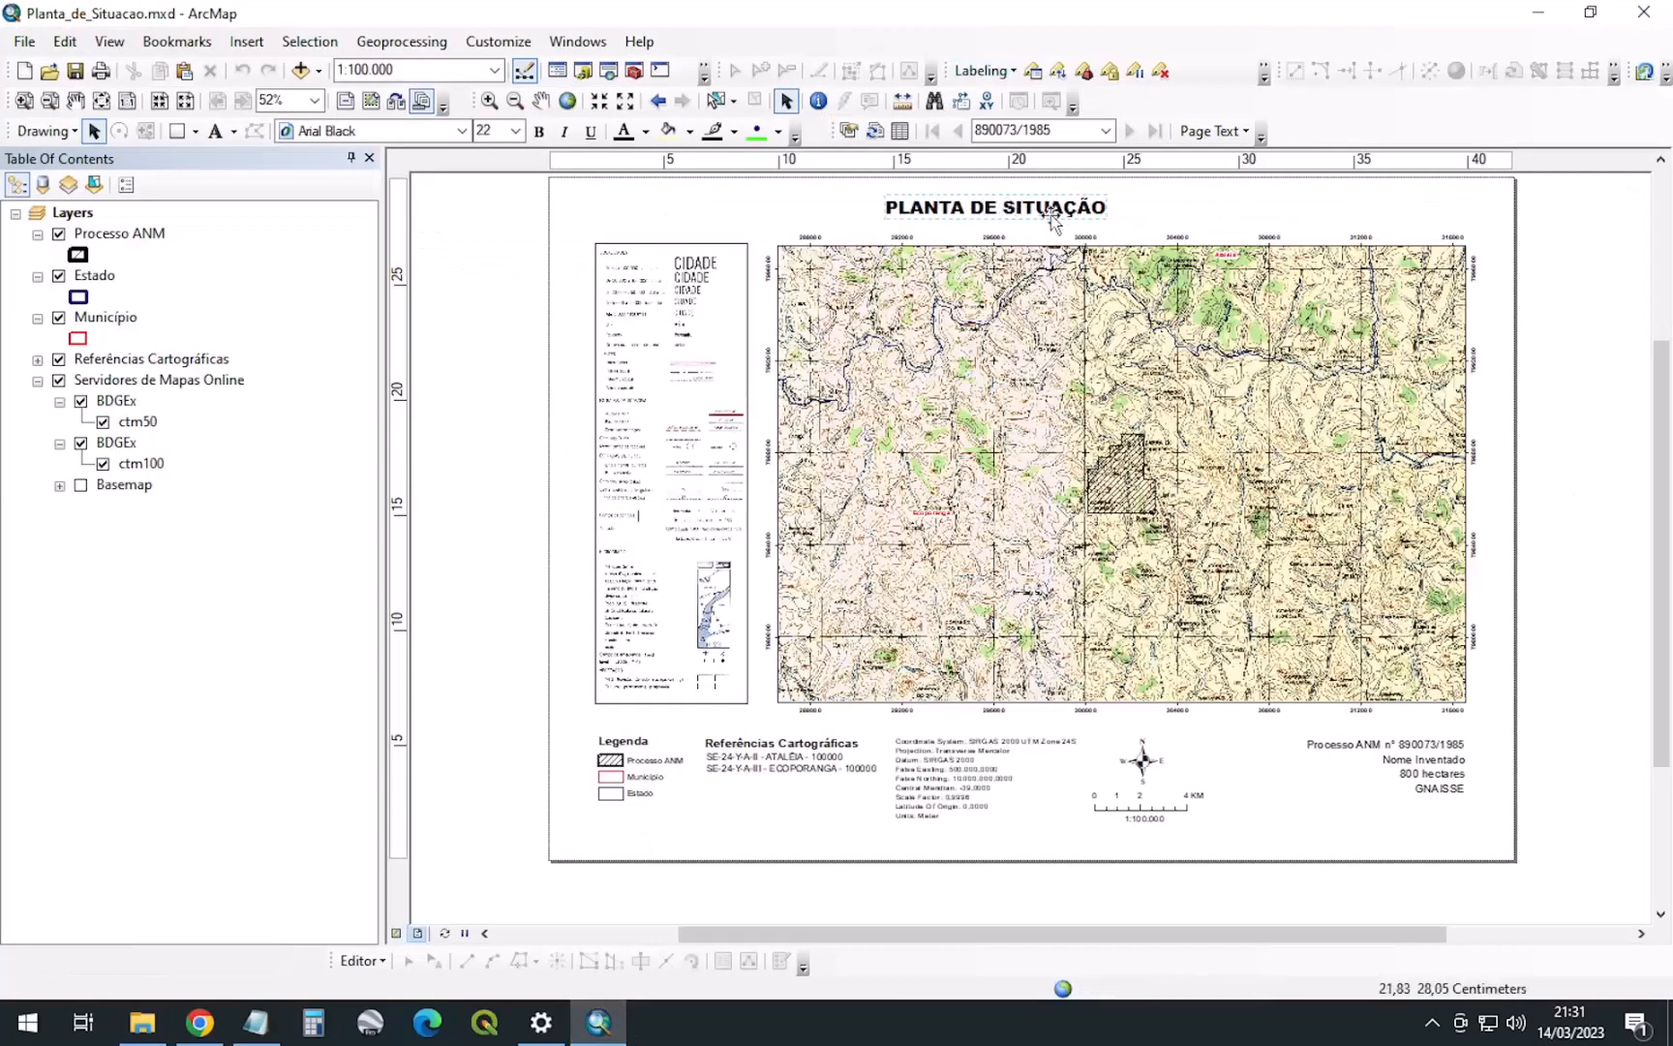
pyautogui.moveTo(1019, 209); pyautogui.dragTo(1025, 213)
pyautogui.click(1538, 271)
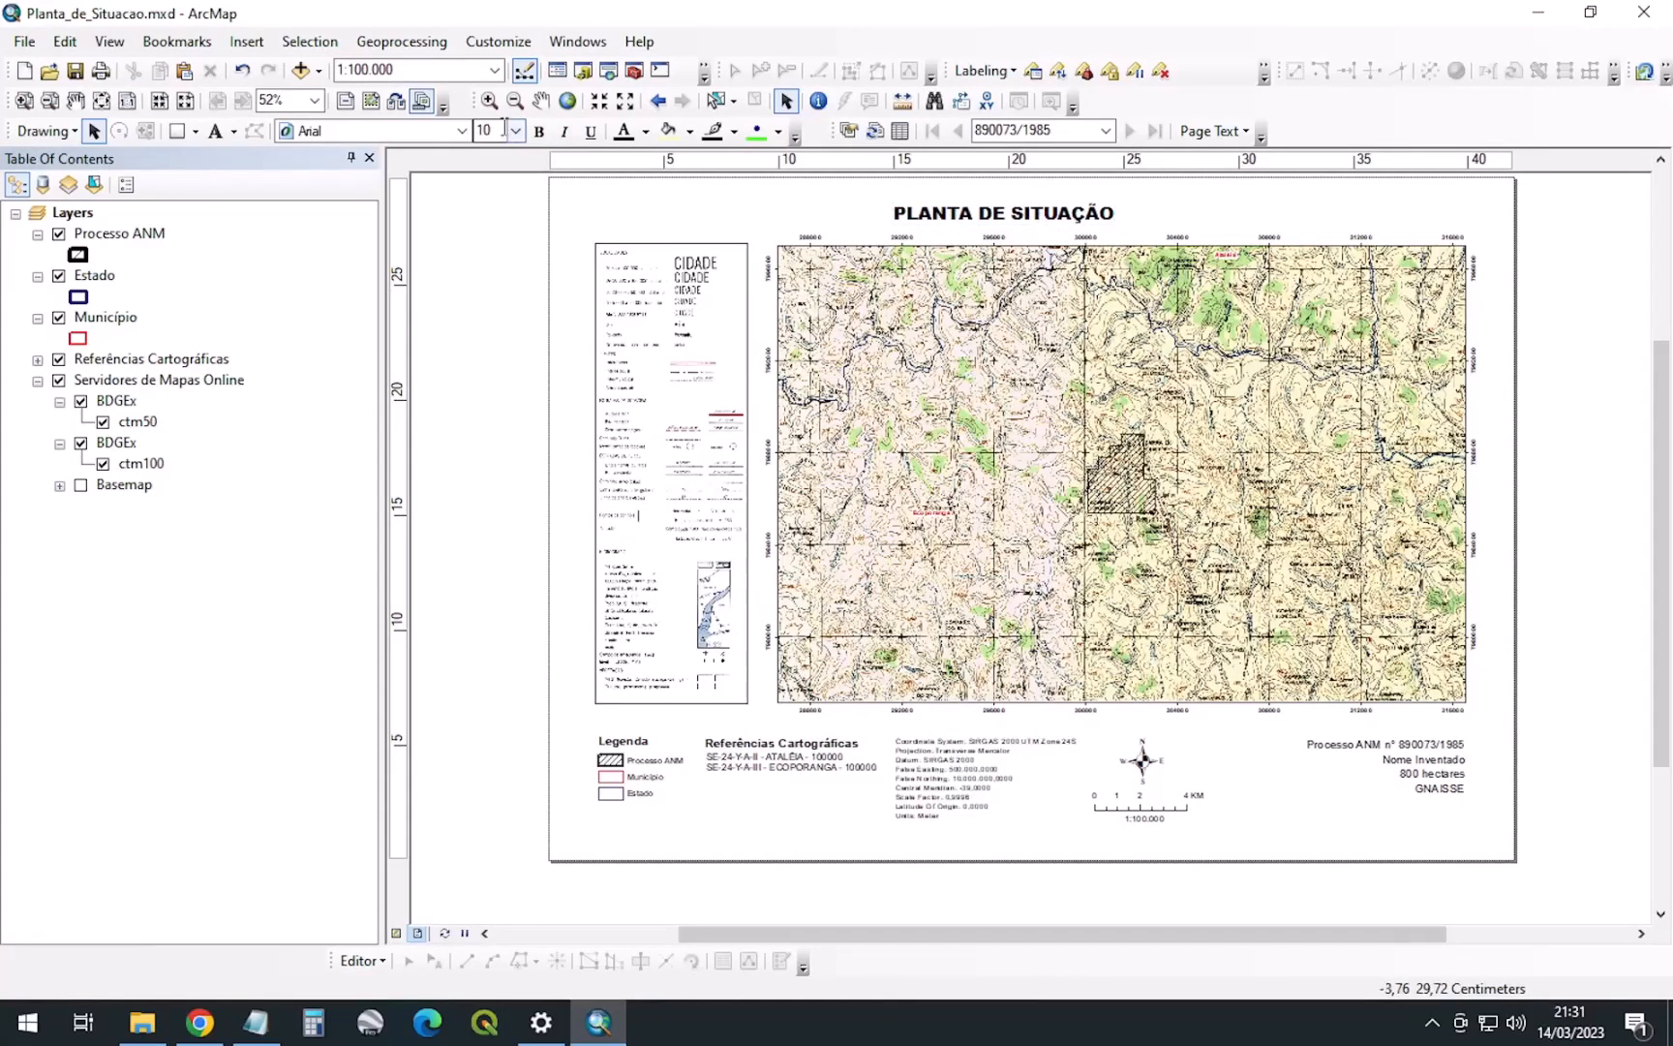
# Draw a full-page pale yellow rectangle and send it behind all elements
pyautogui.click(183, 137)
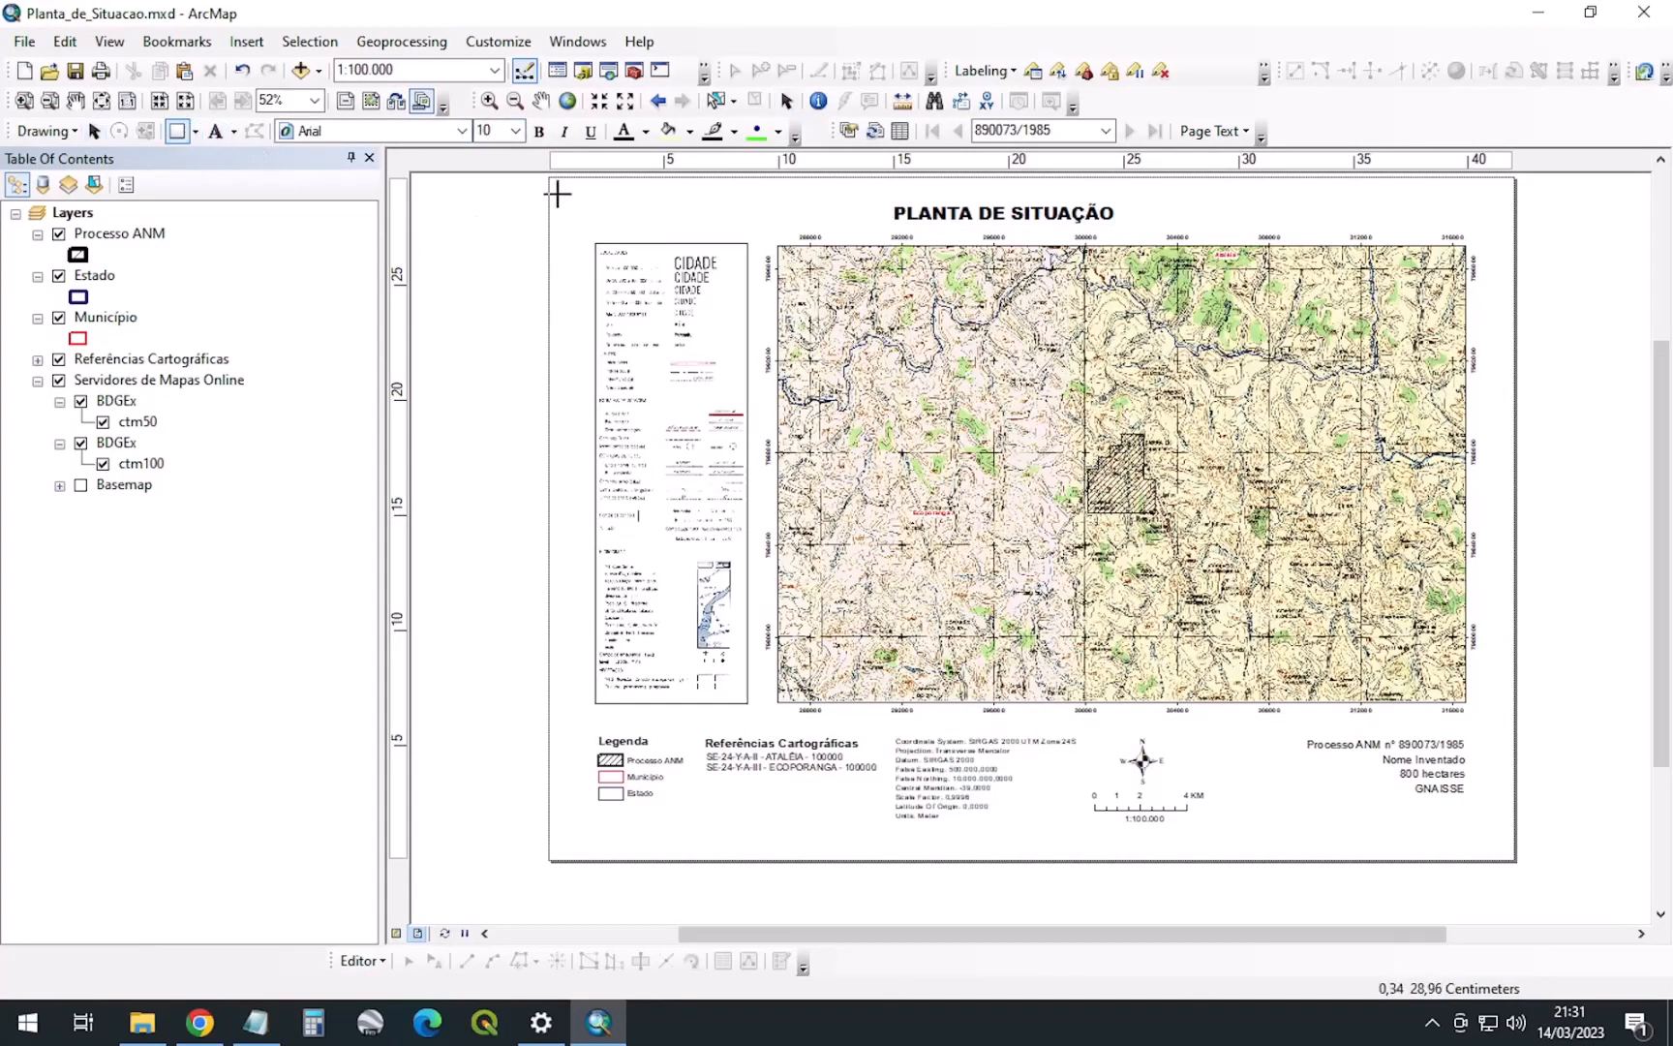
pyautogui.moveTo(561, 189)
pyautogui.mouseDown()
pyautogui.moveTo(1192, 581)
pyautogui.moveTo(1408, 832)
pyautogui.moveTo(1504, 853)
pyautogui.mouseUp()
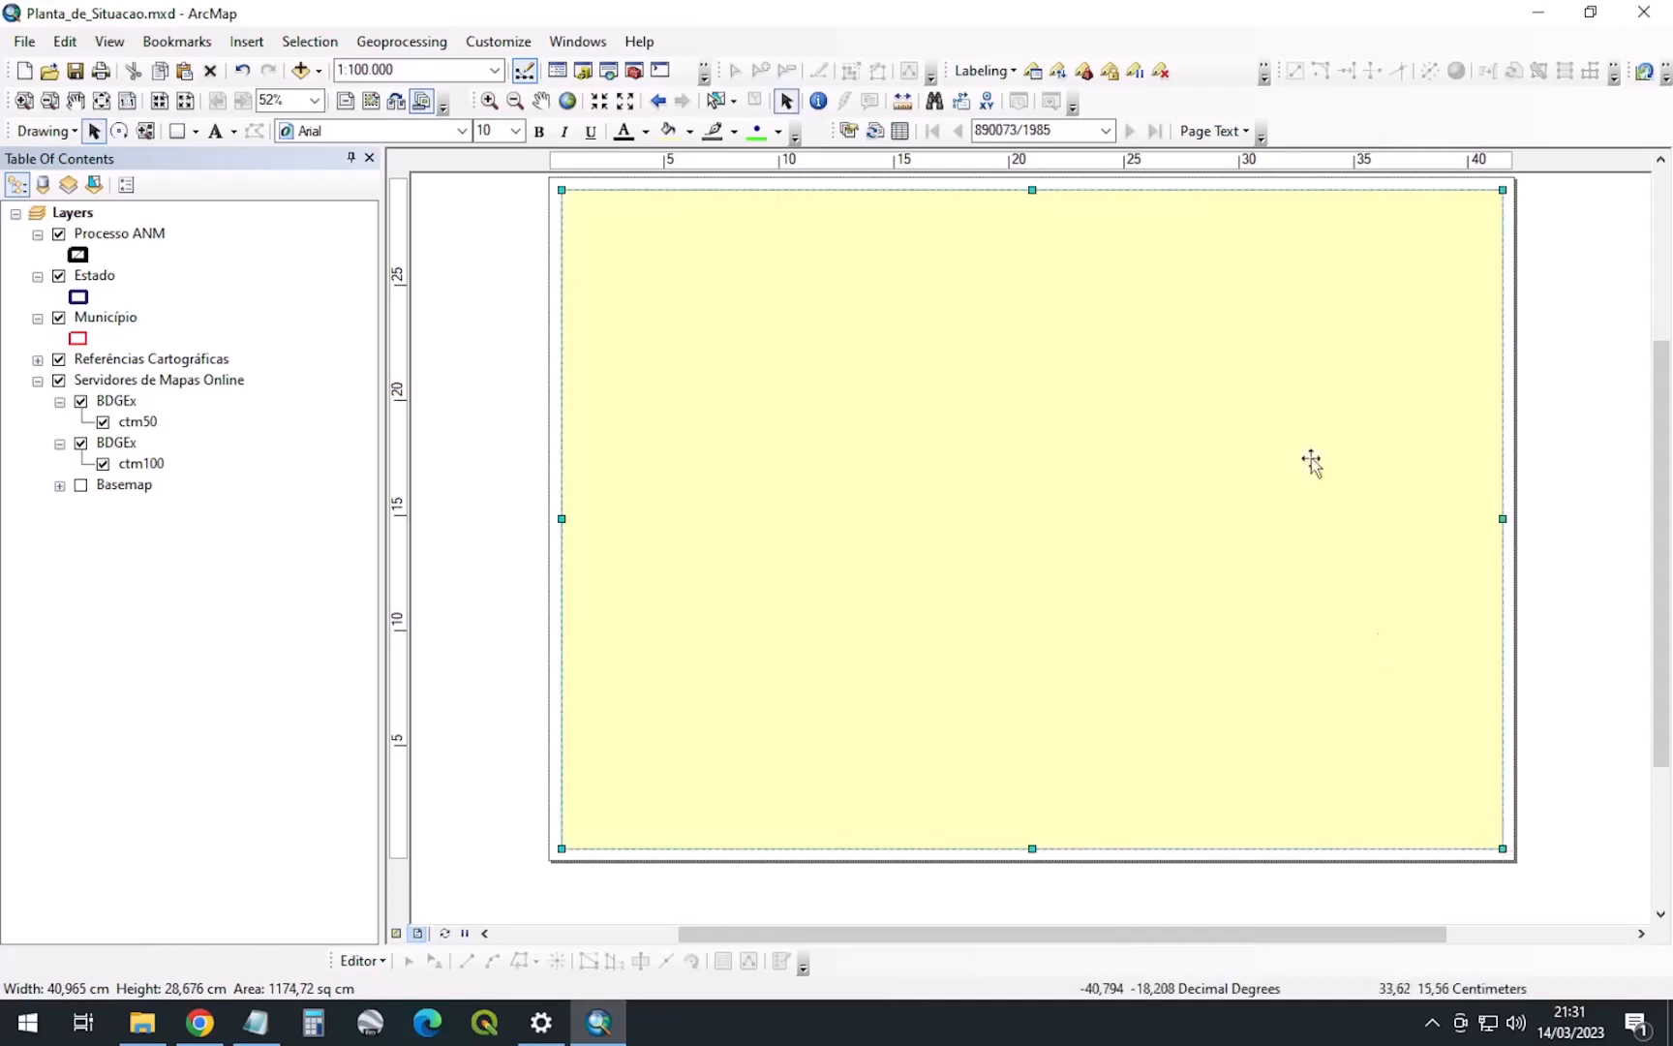
pyautogui.rightClick(1302, 365)
pyautogui.moveTo(1433, 625)
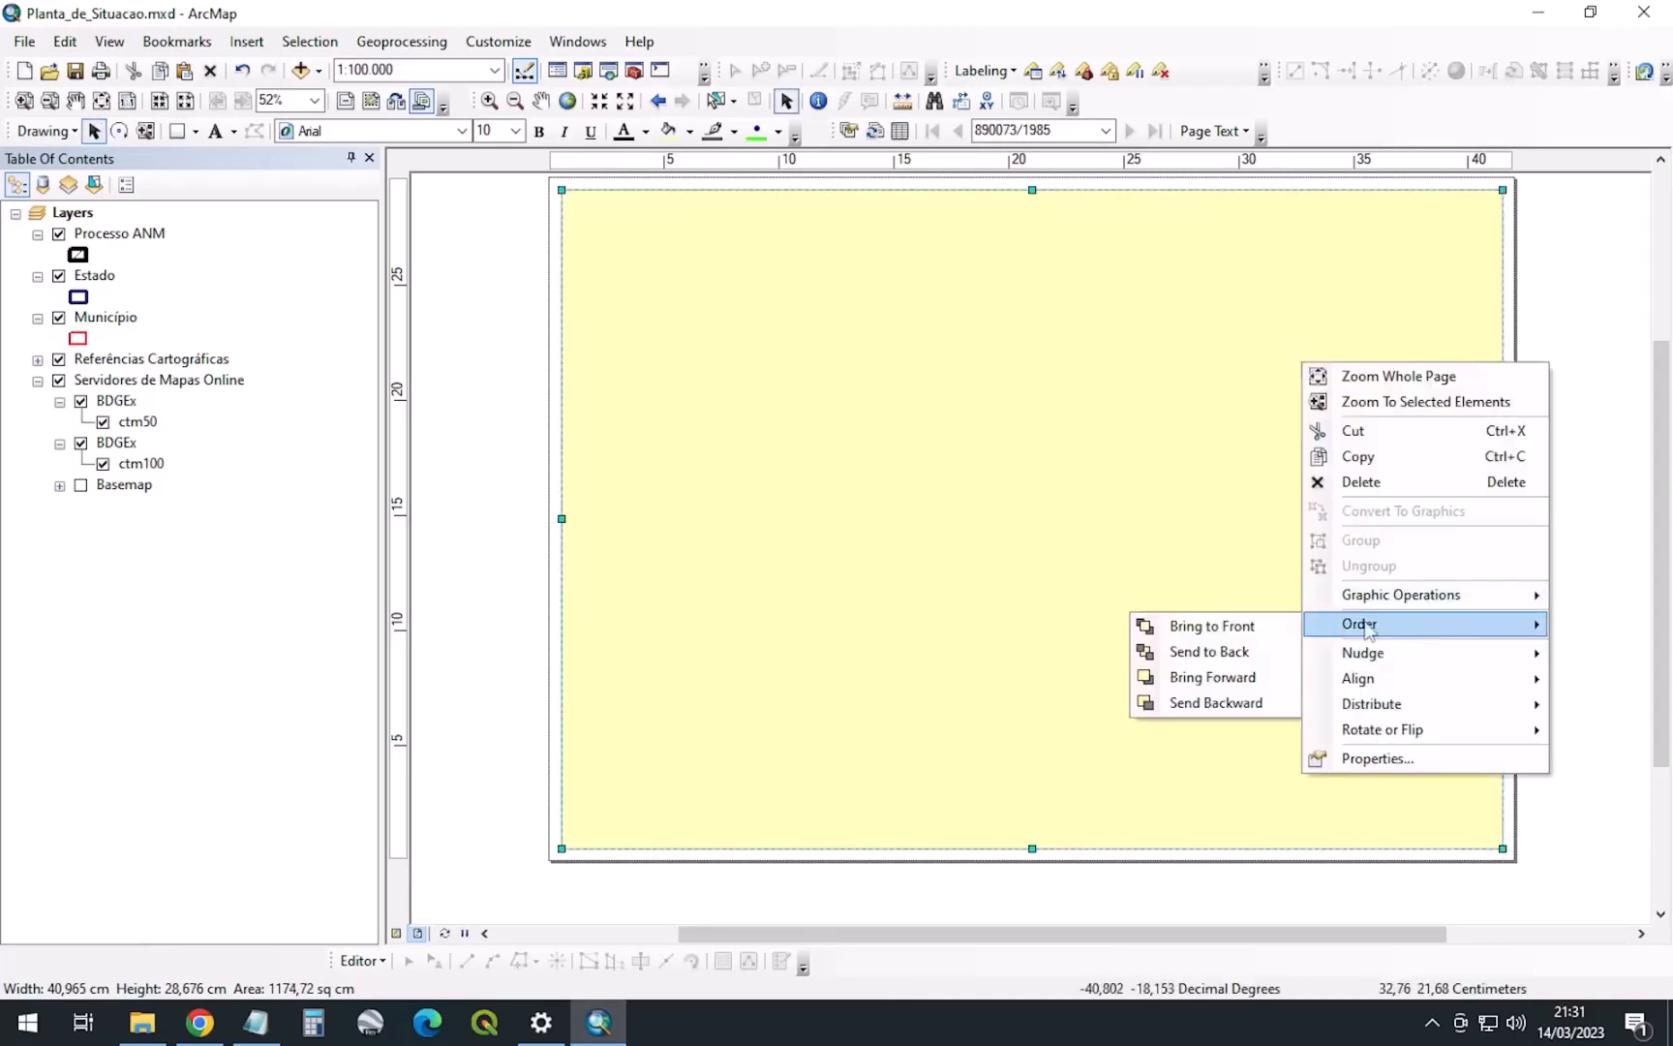
pyautogui.click(1259, 647)
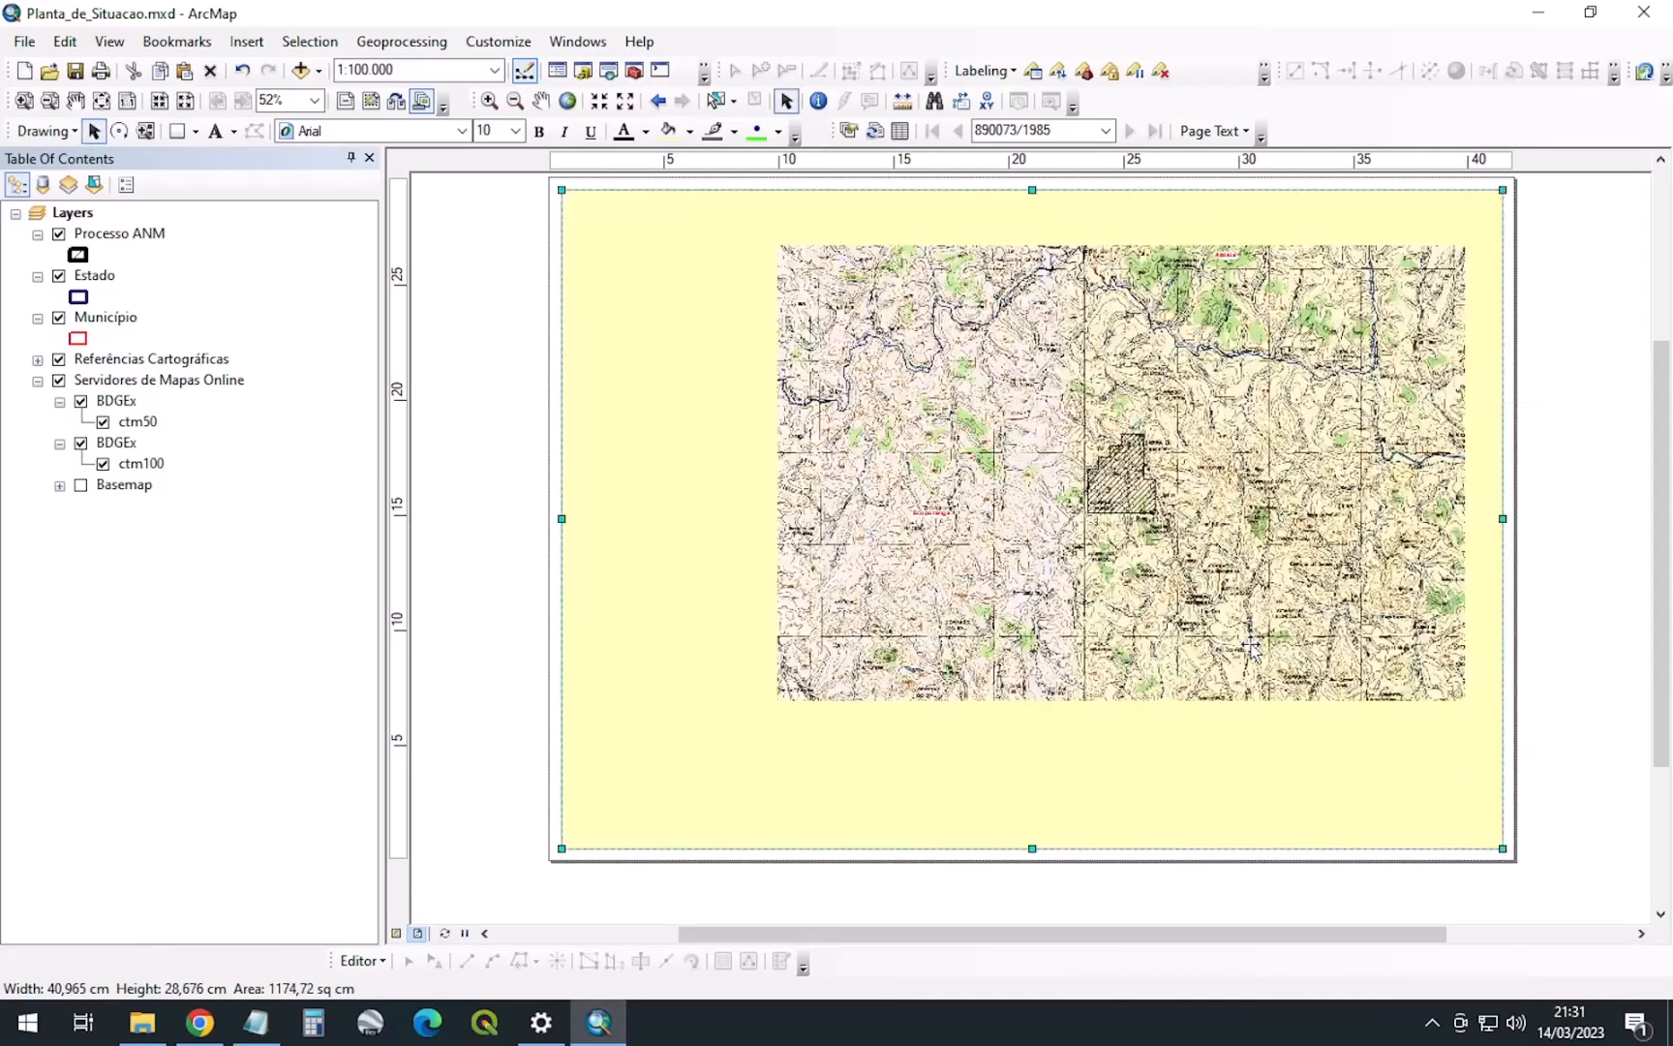
pyautogui.click(1623, 387)
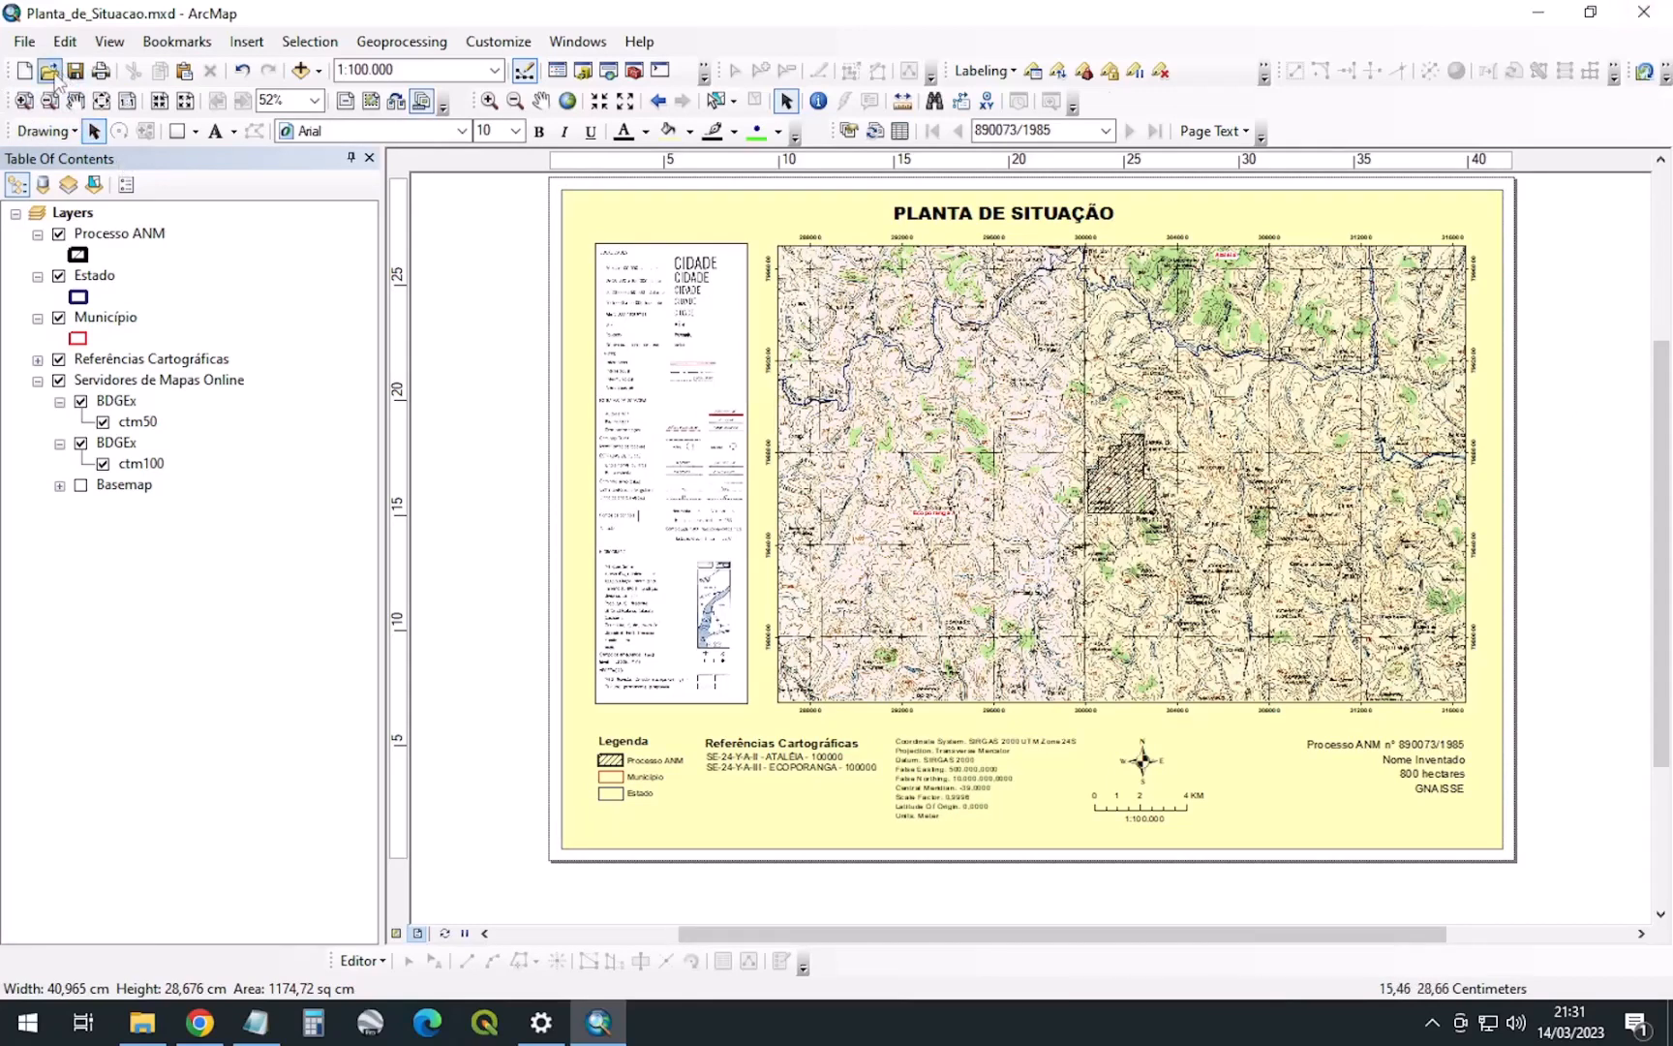
# Start an Untitled blank map, then bring back the File Explorer MAPAS_PDF window
pyautogui.click(25, 71)
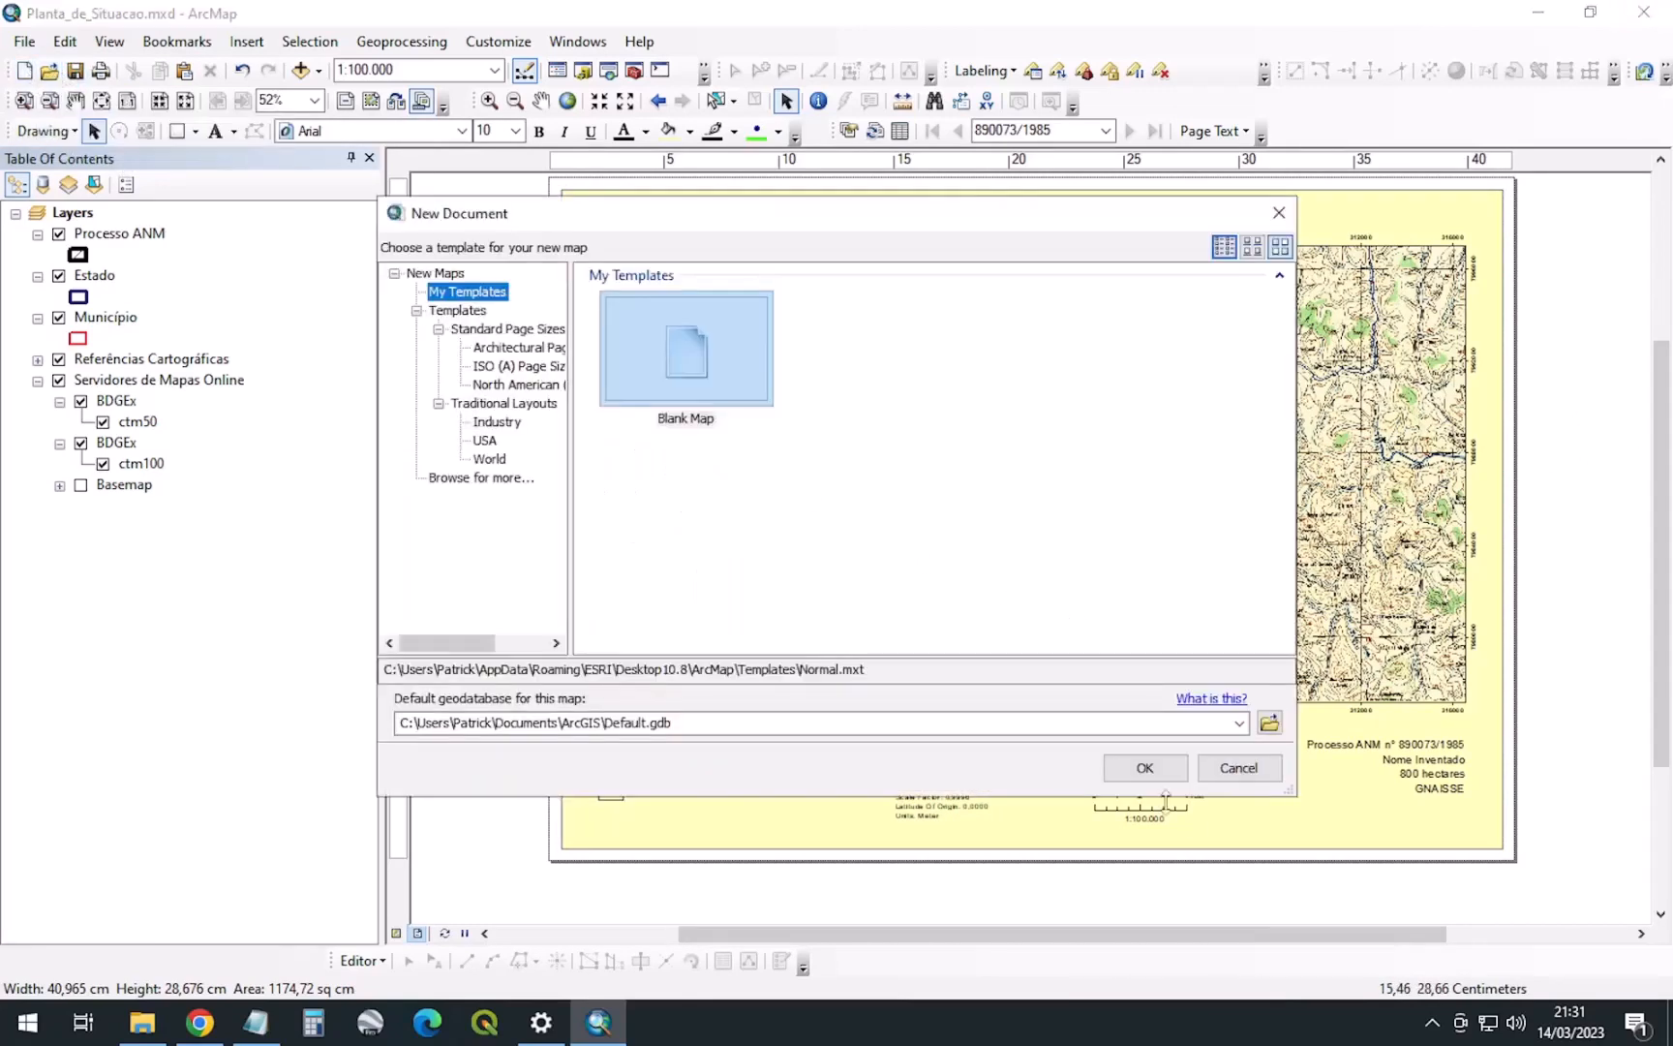
pyautogui.click(1144, 768)
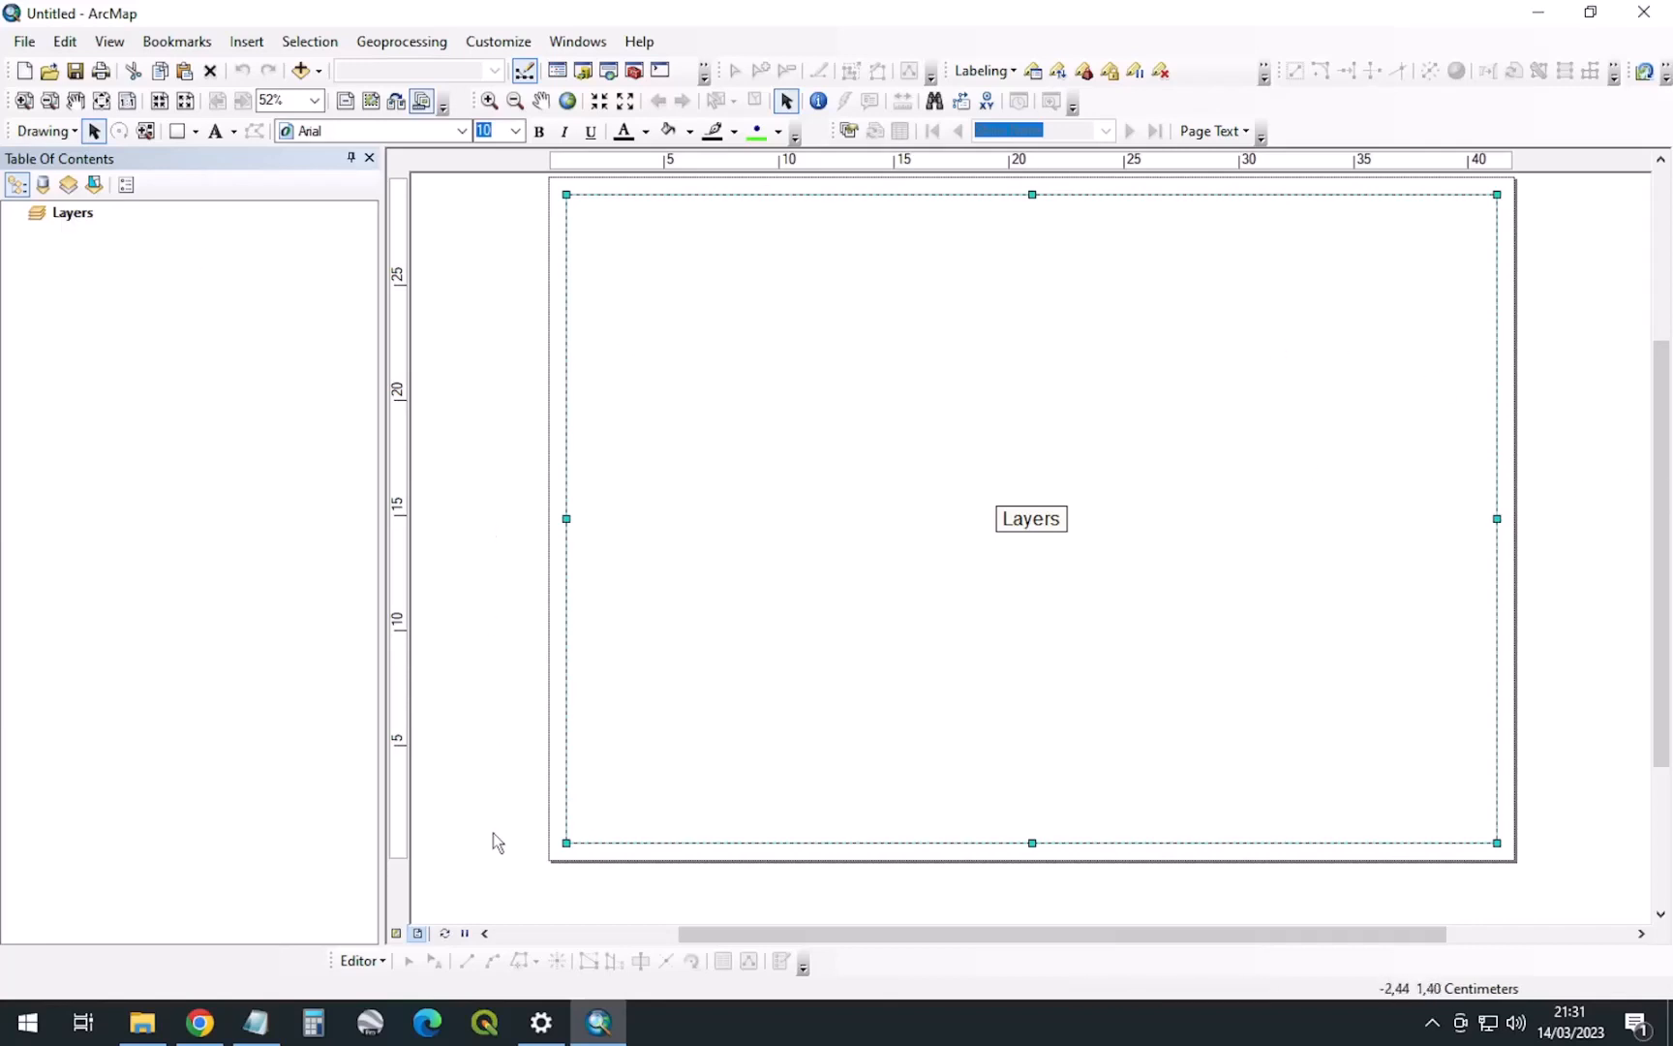
pyautogui.click(142, 1022)
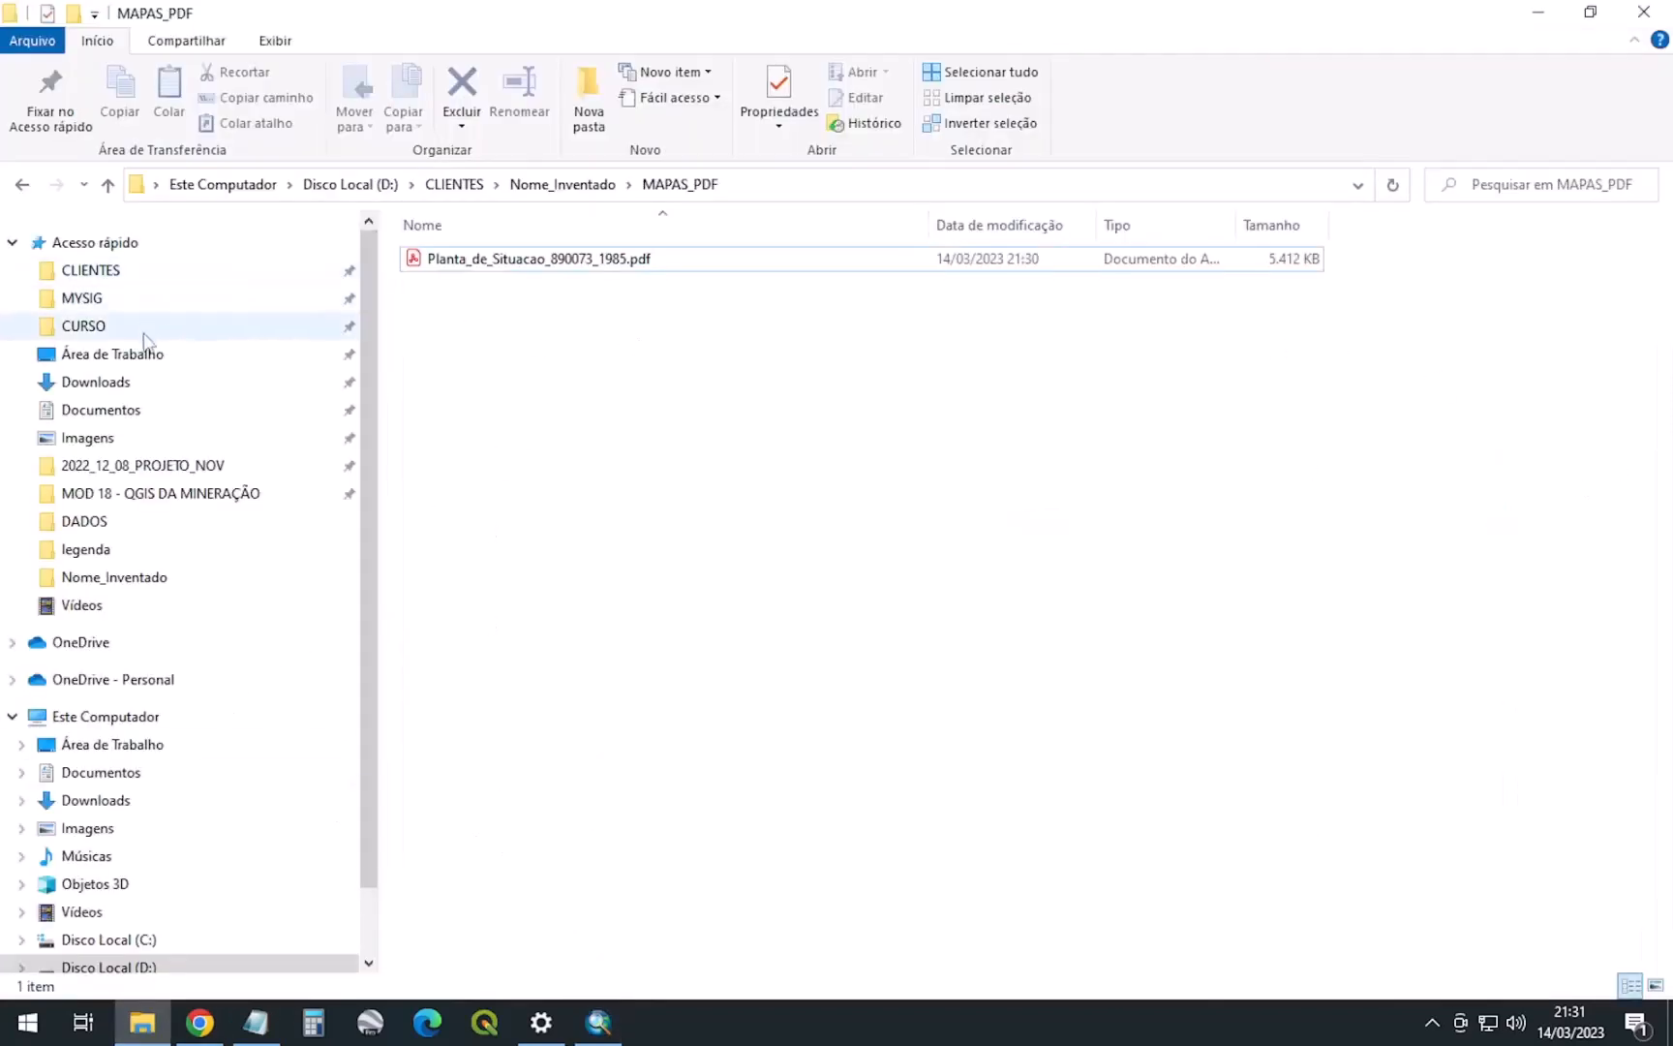
# Copy Planta_de_Situacao.mxd from the Nome_Inventado folder
pyautogui.click(580, 176)
pyautogui.click(617, 317)
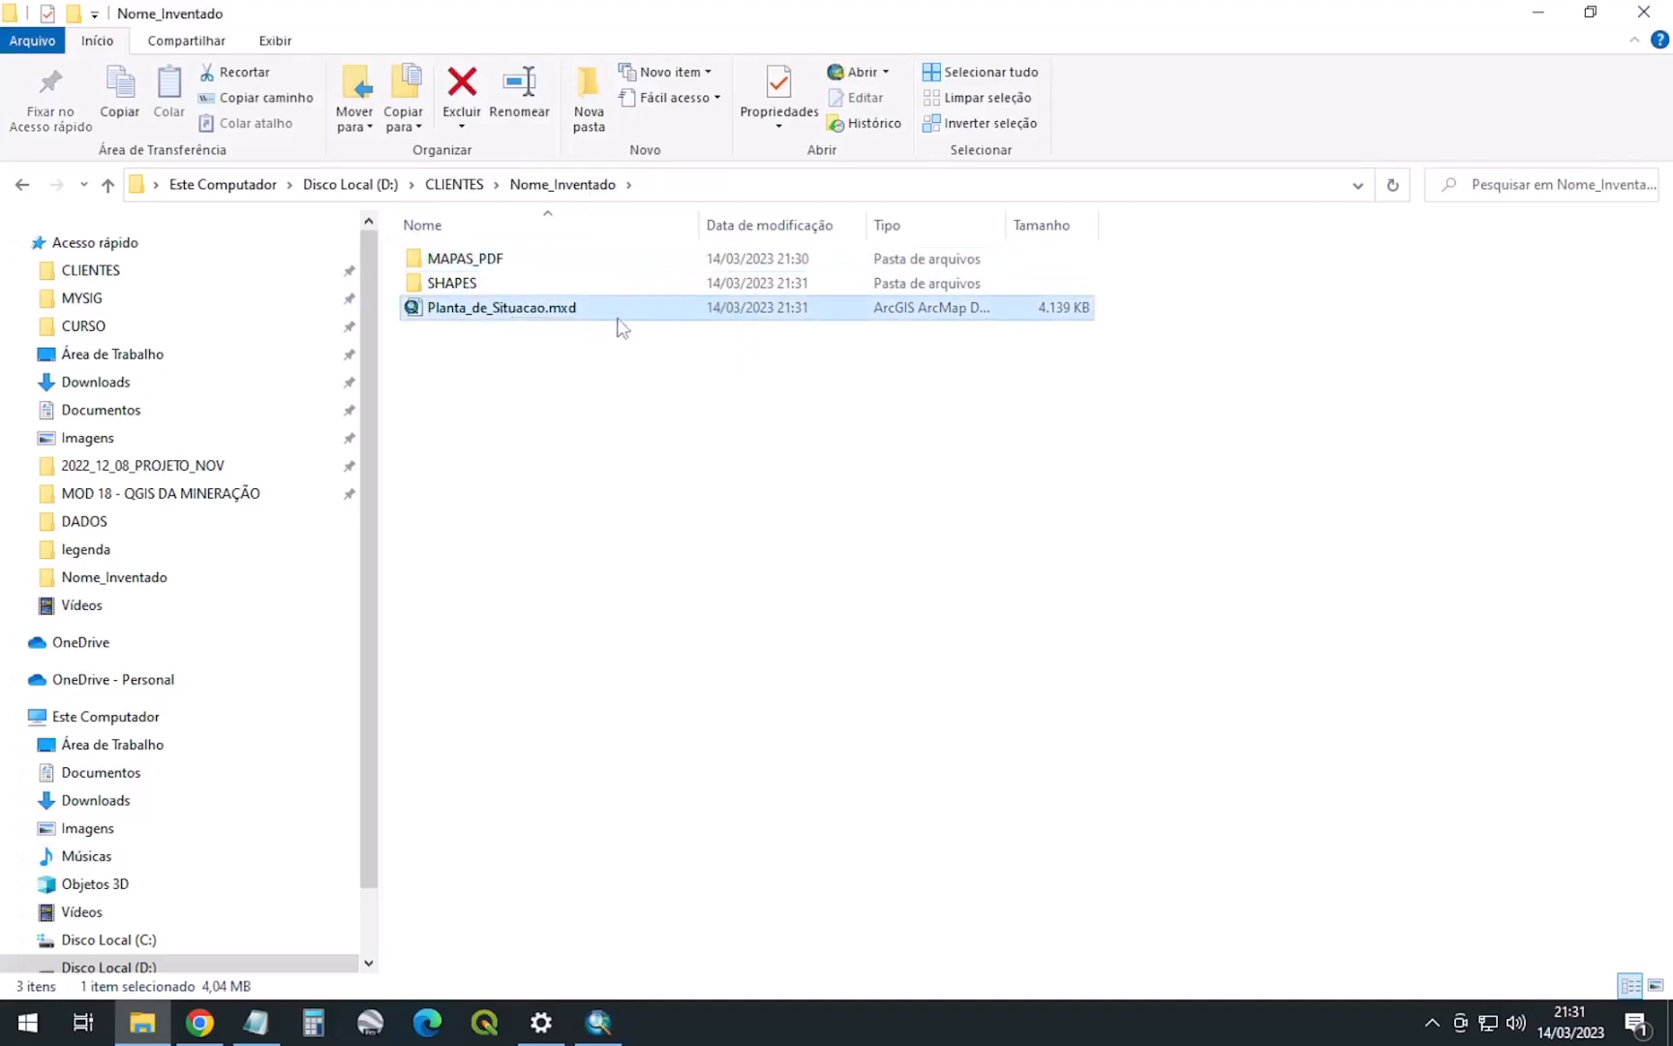
pyautogui.rightClick(564, 316)
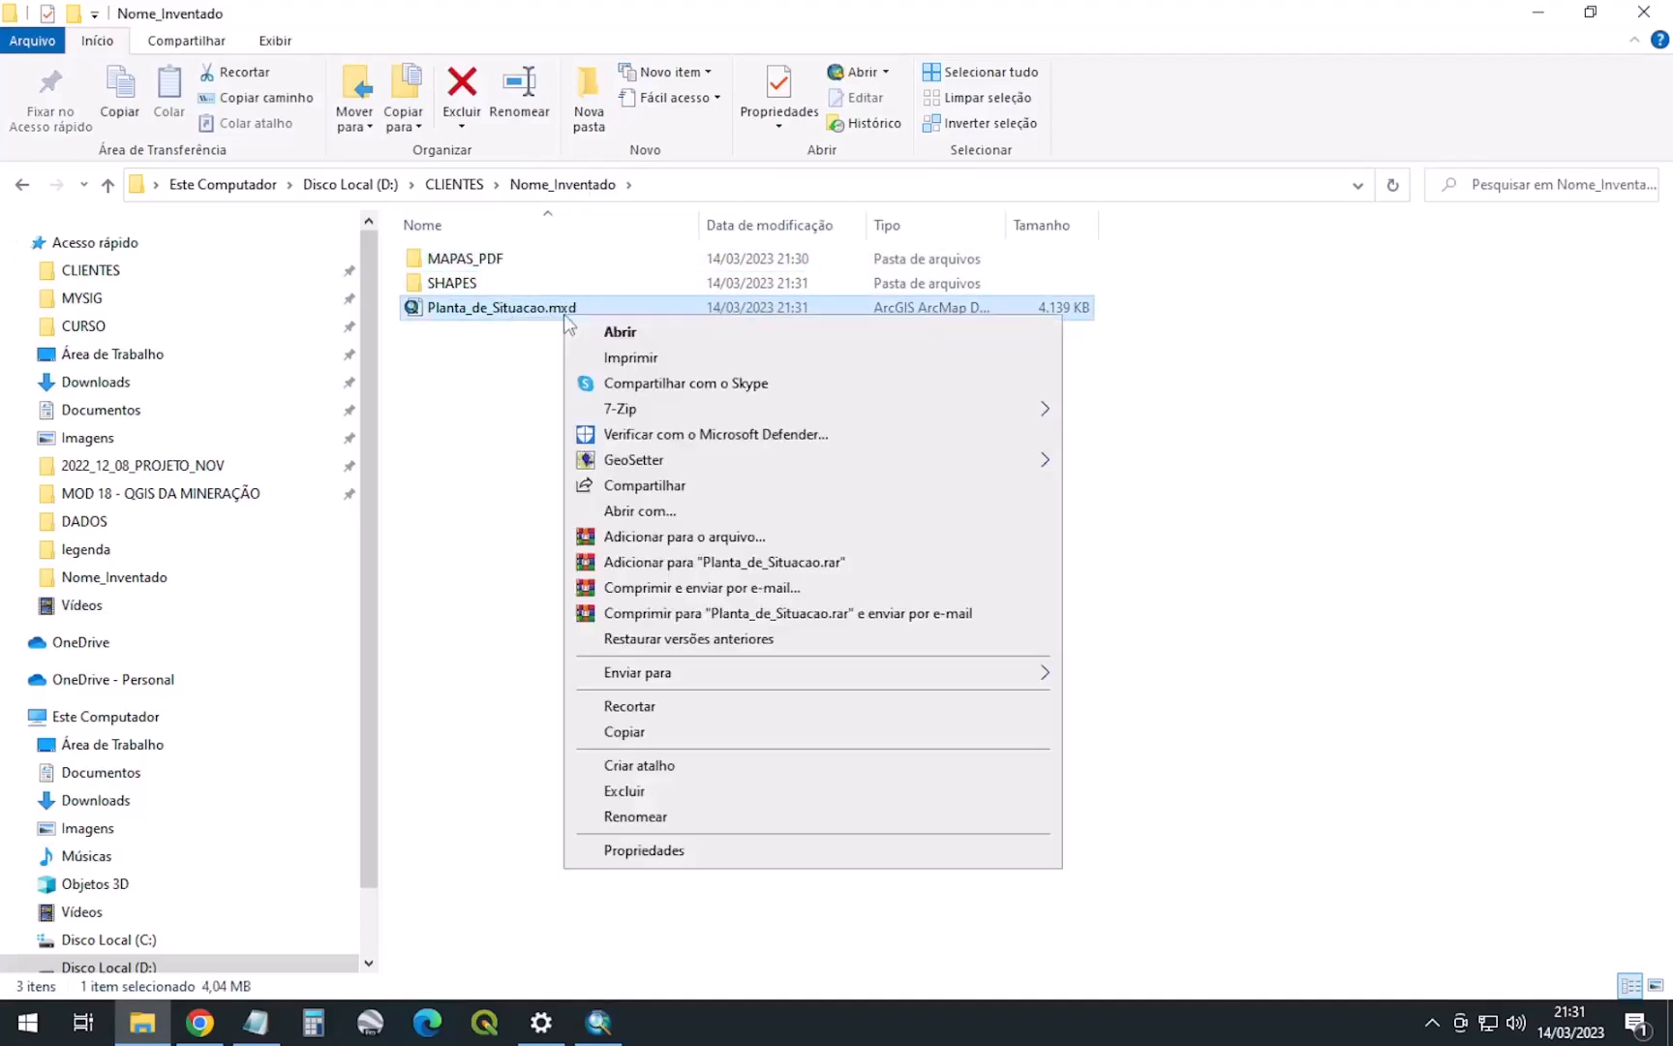
pyautogui.click(620, 736)
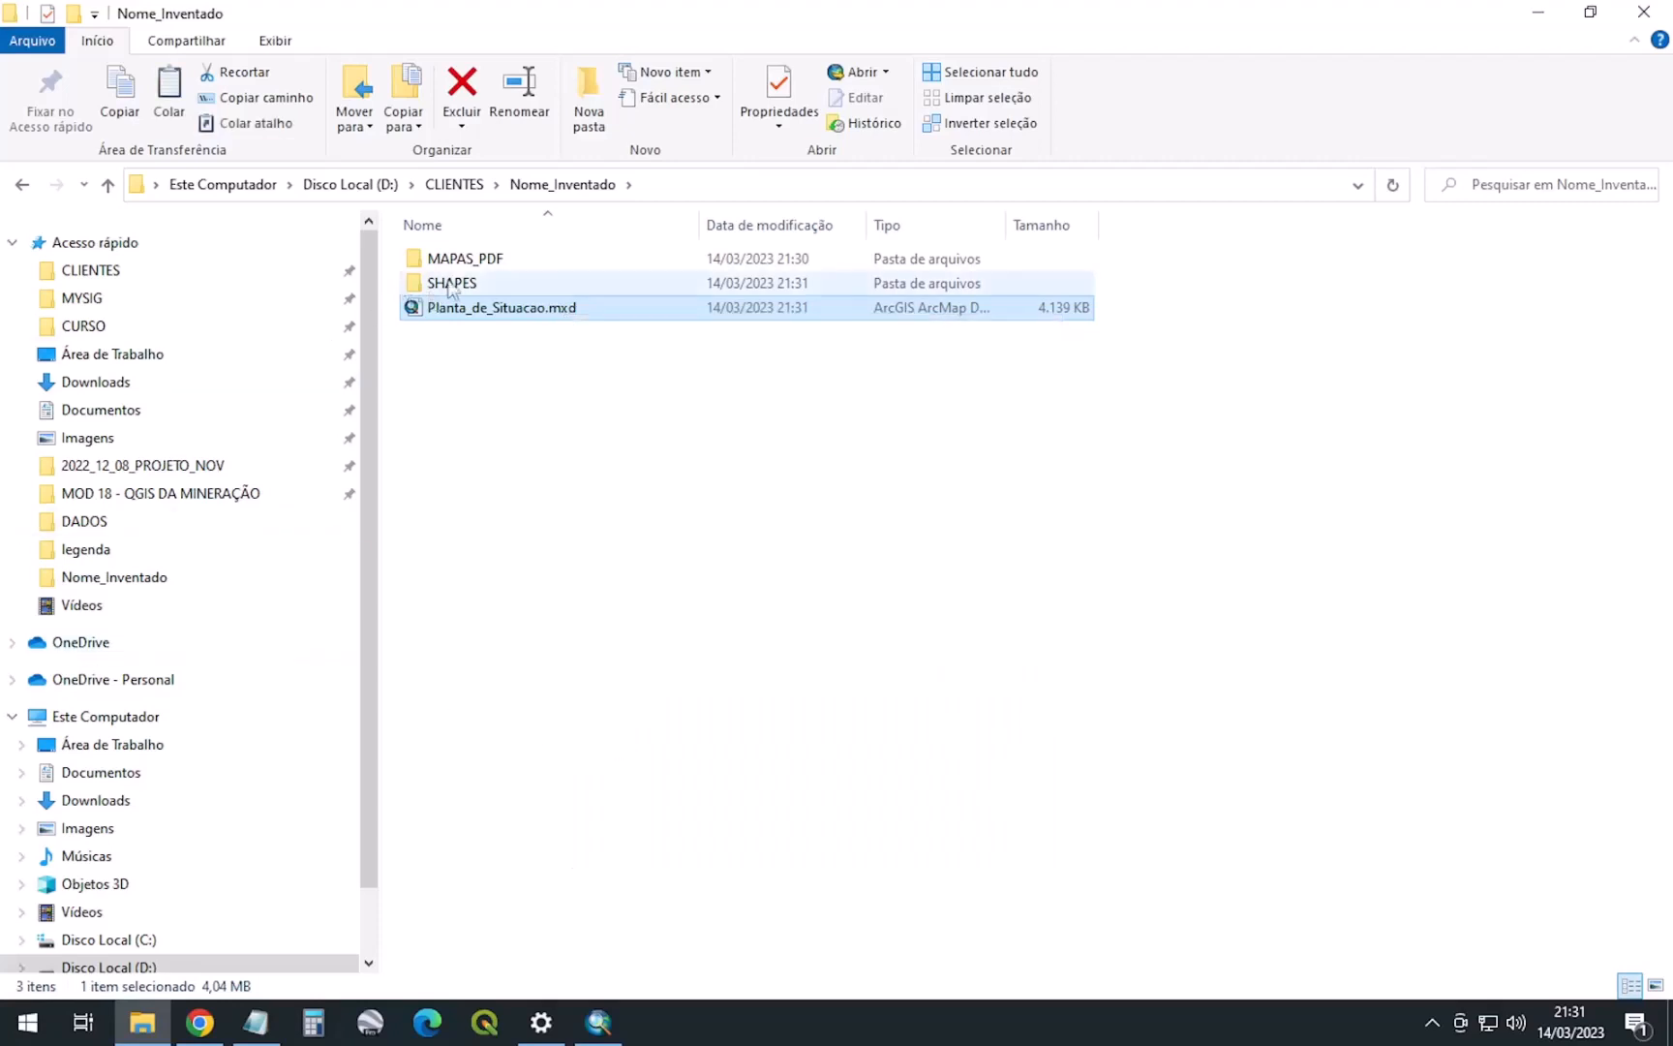
# Paste Planta_de_Situacao.mxd into CLIENTES > Empresa_Ficticia_ltda and return to ArcMap
pyautogui.click(456, 185)
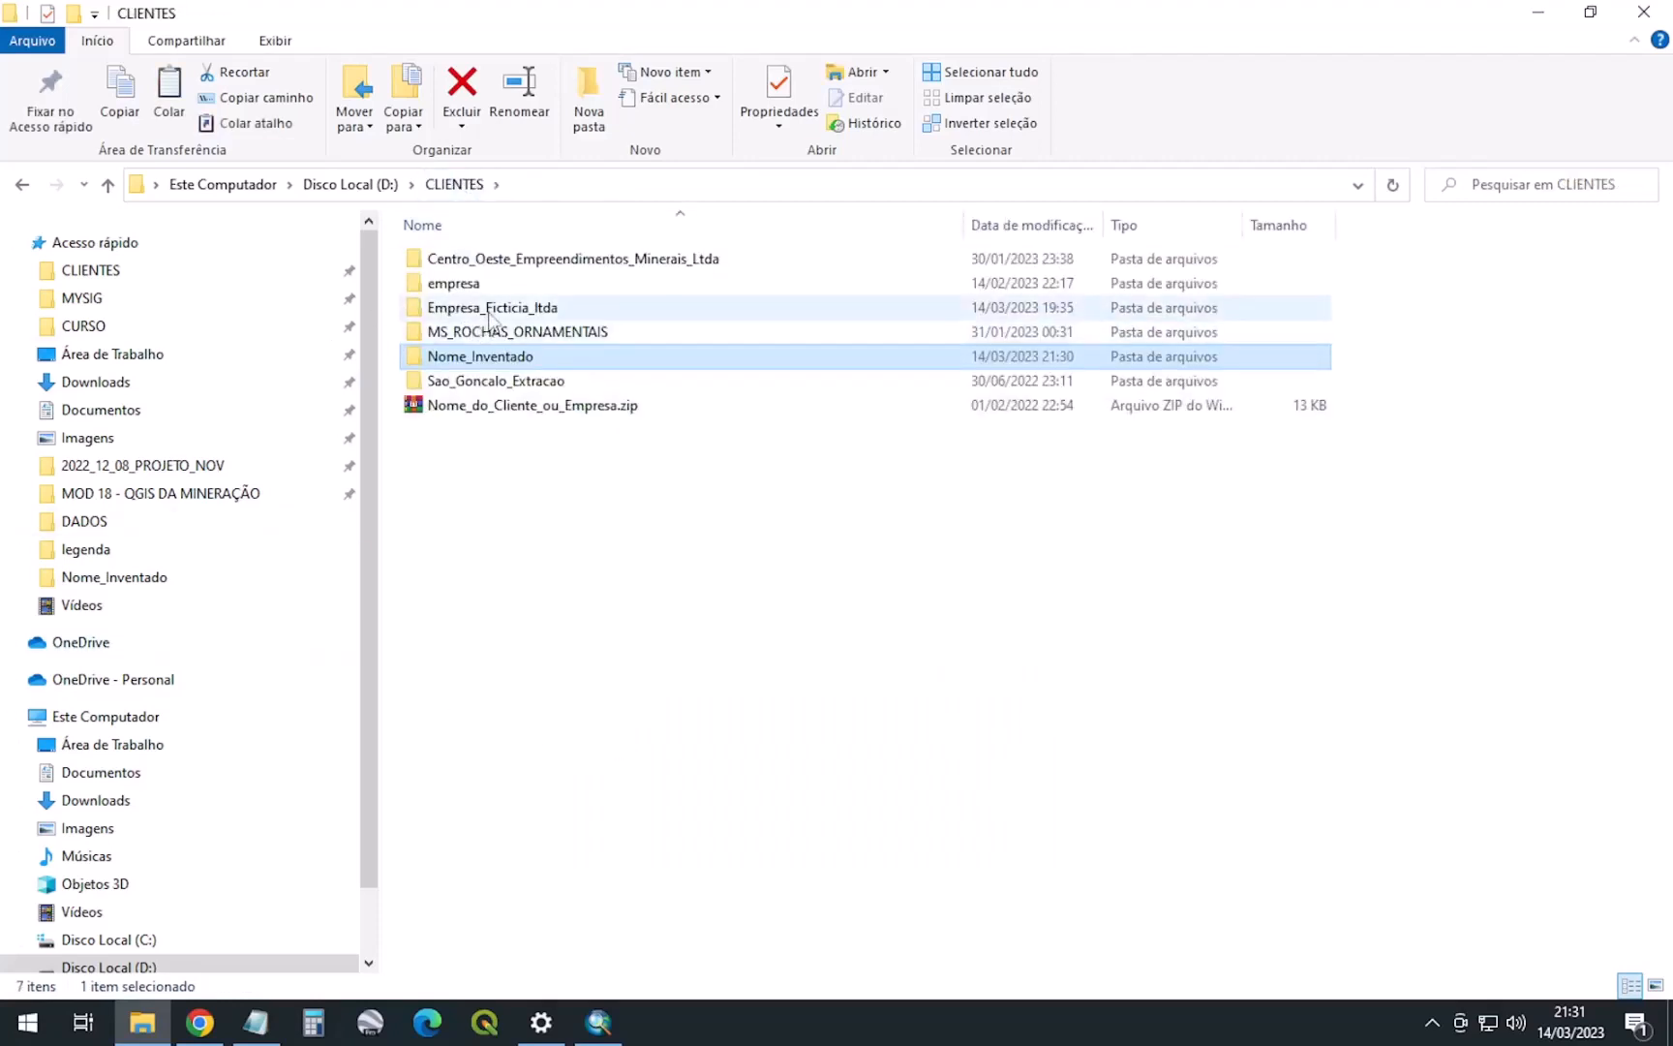
pyautogui.doubleClick(540, 309)
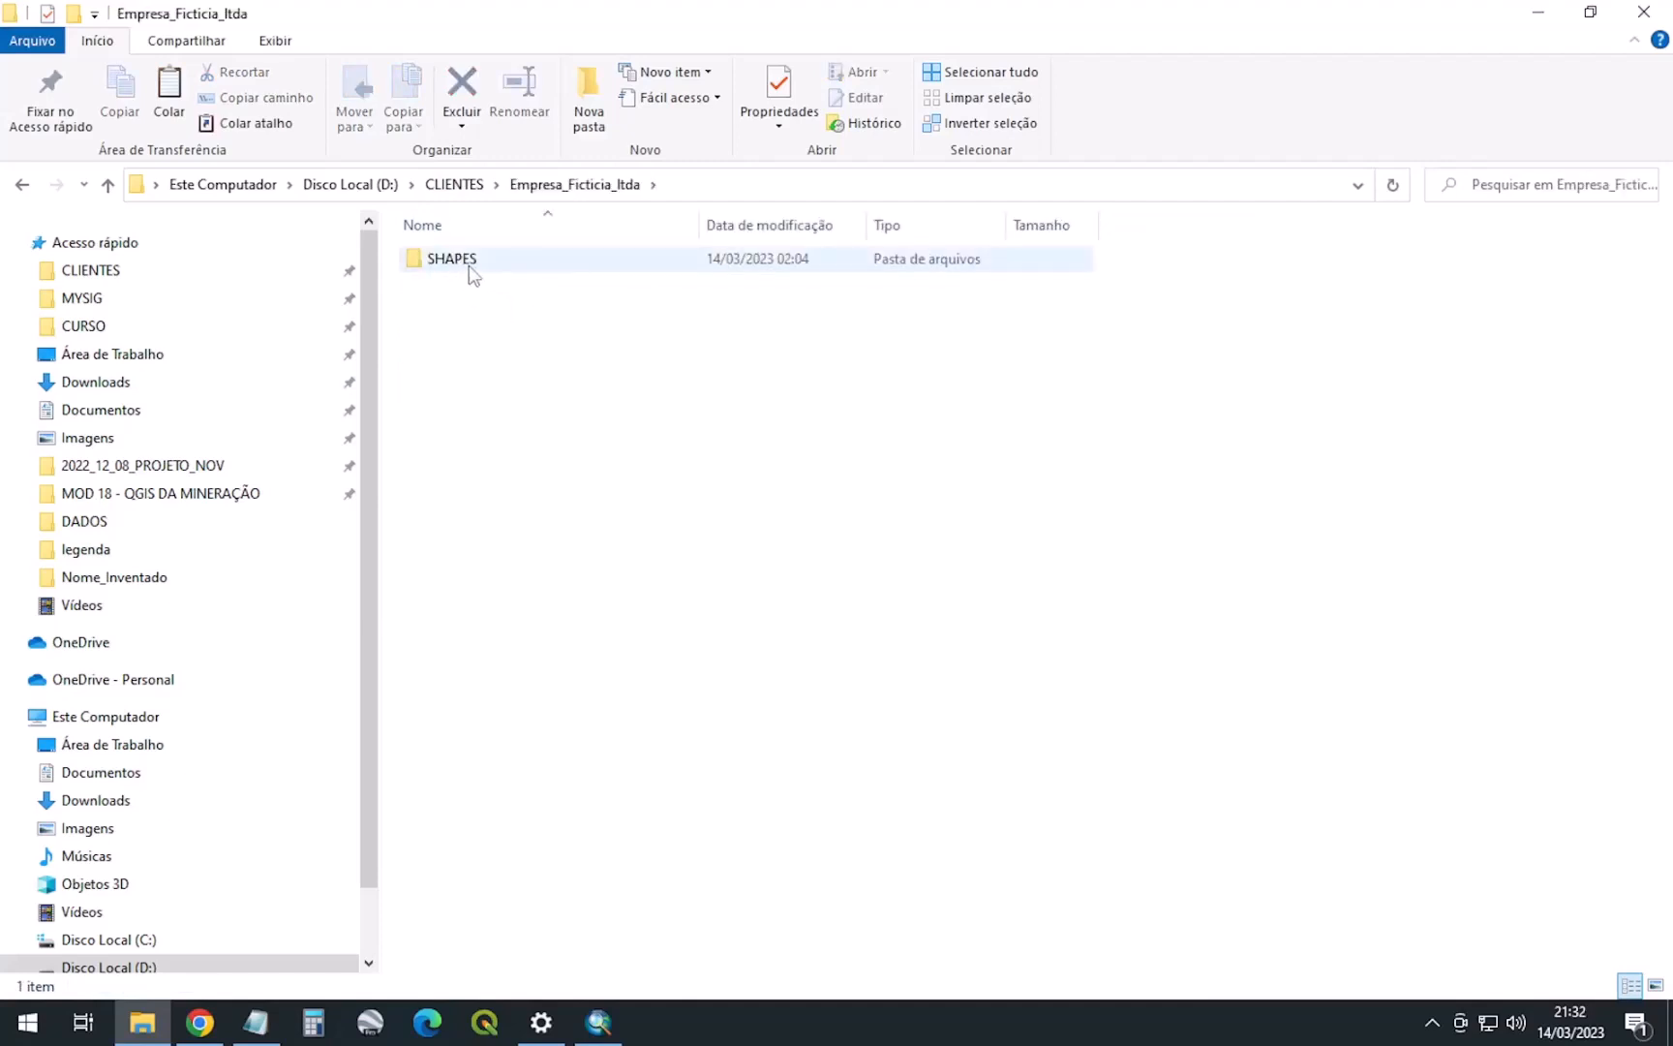
pyautogui.doubleClick(465, 263)
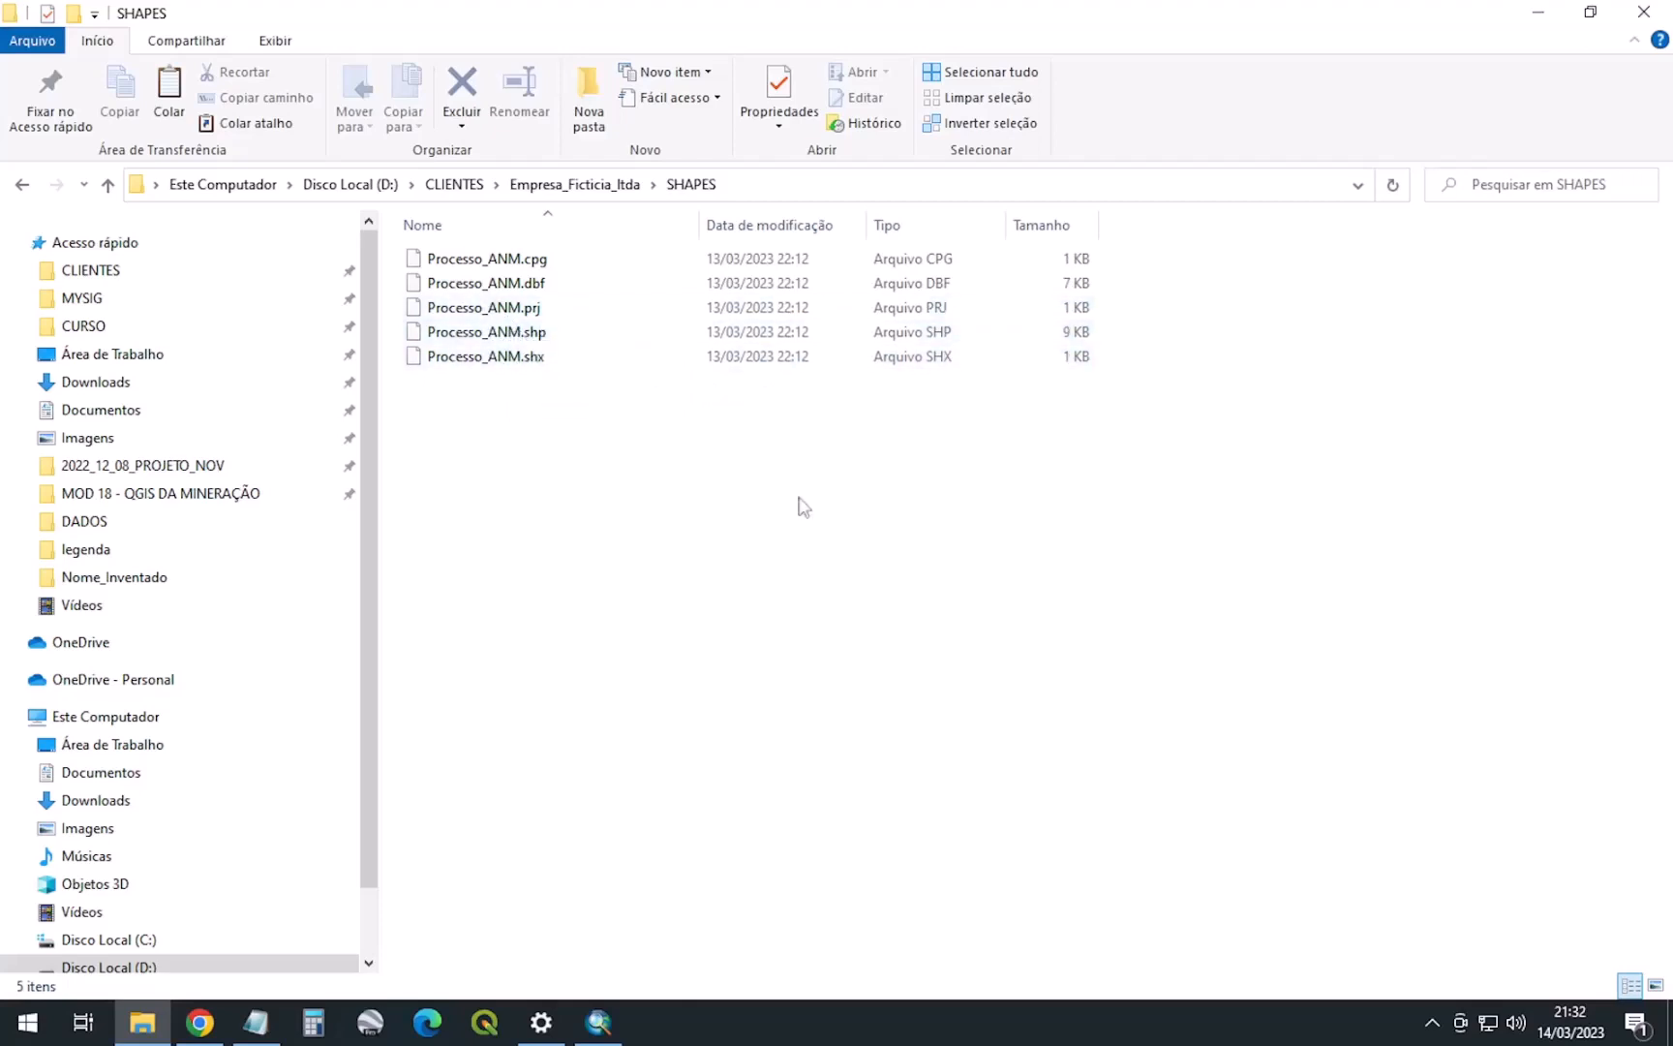
pyautogui.click(22, 185)
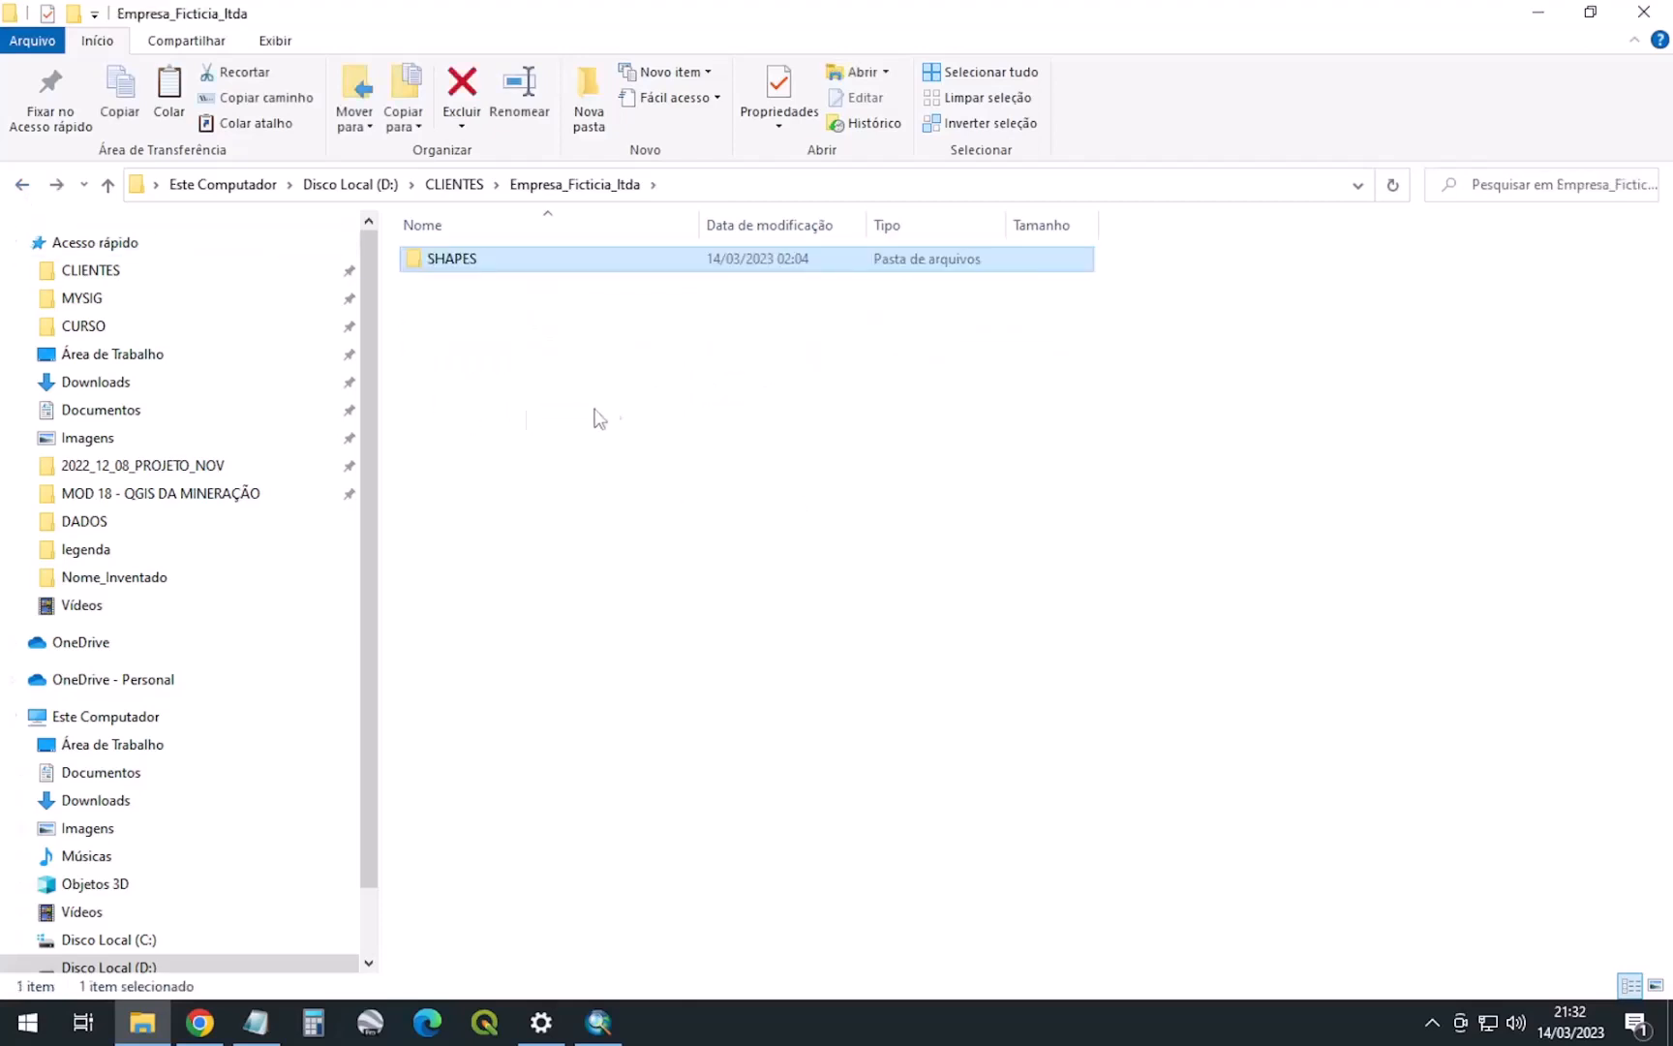
pyautogui.rightClick(470, 339)
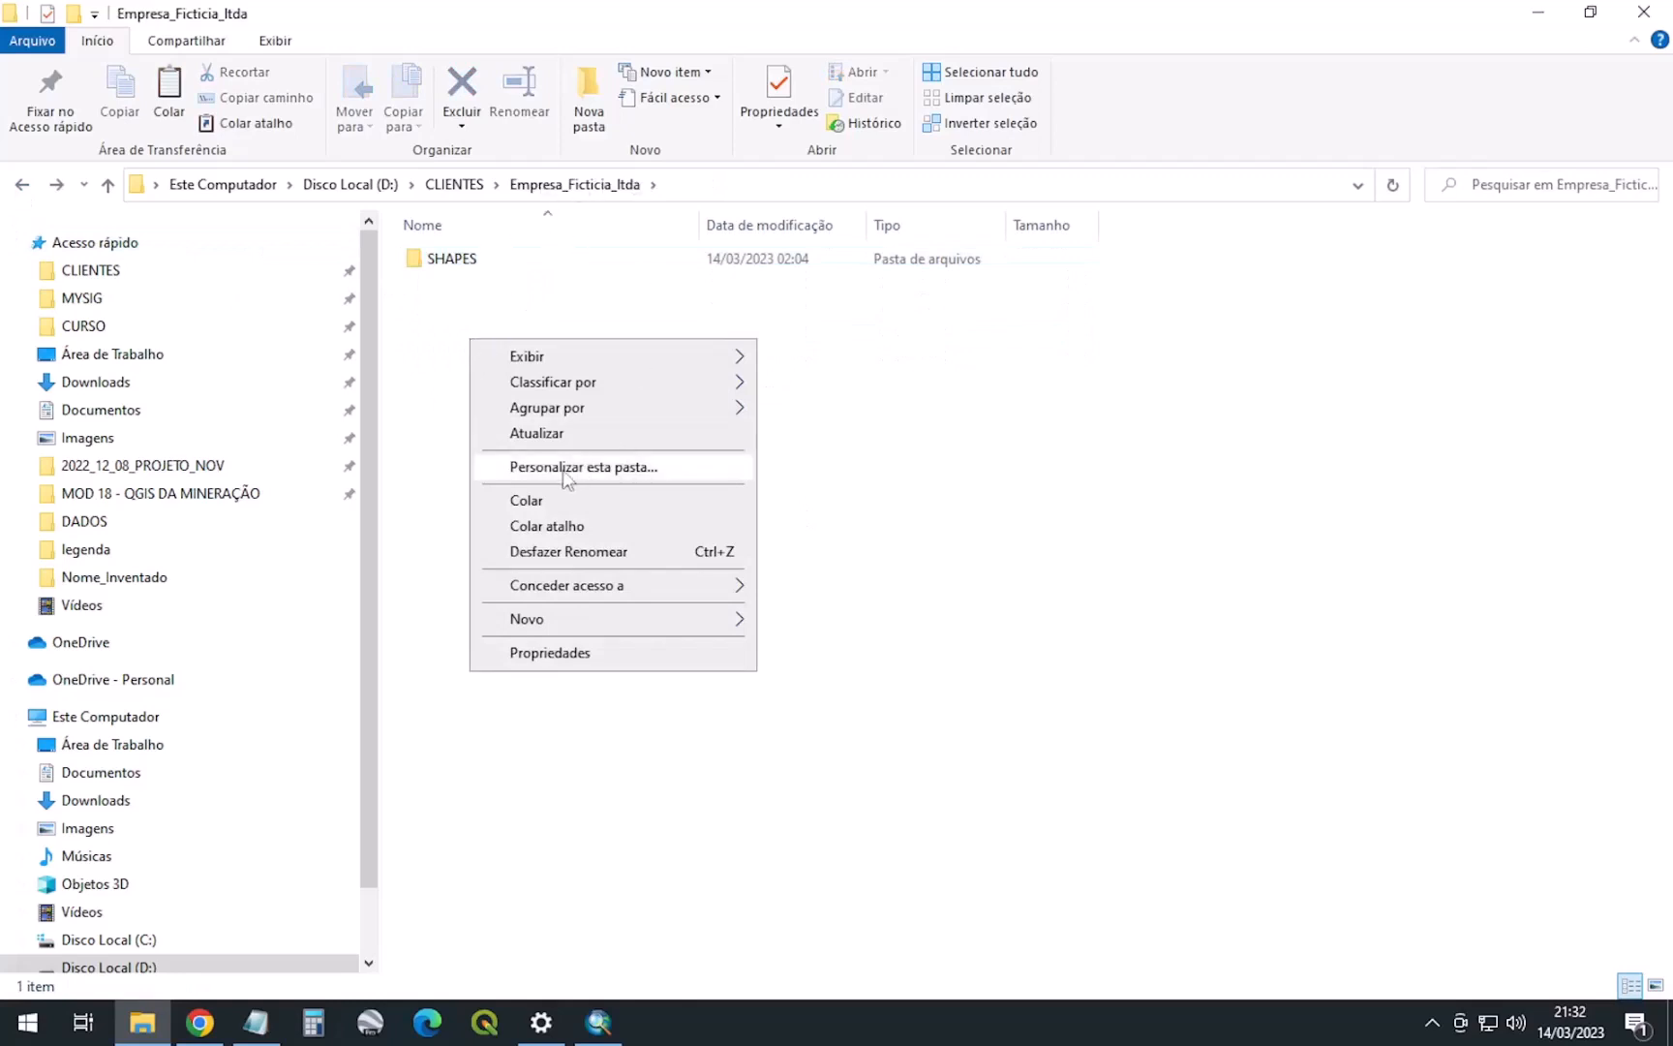
pyautogui.click(528, 500)
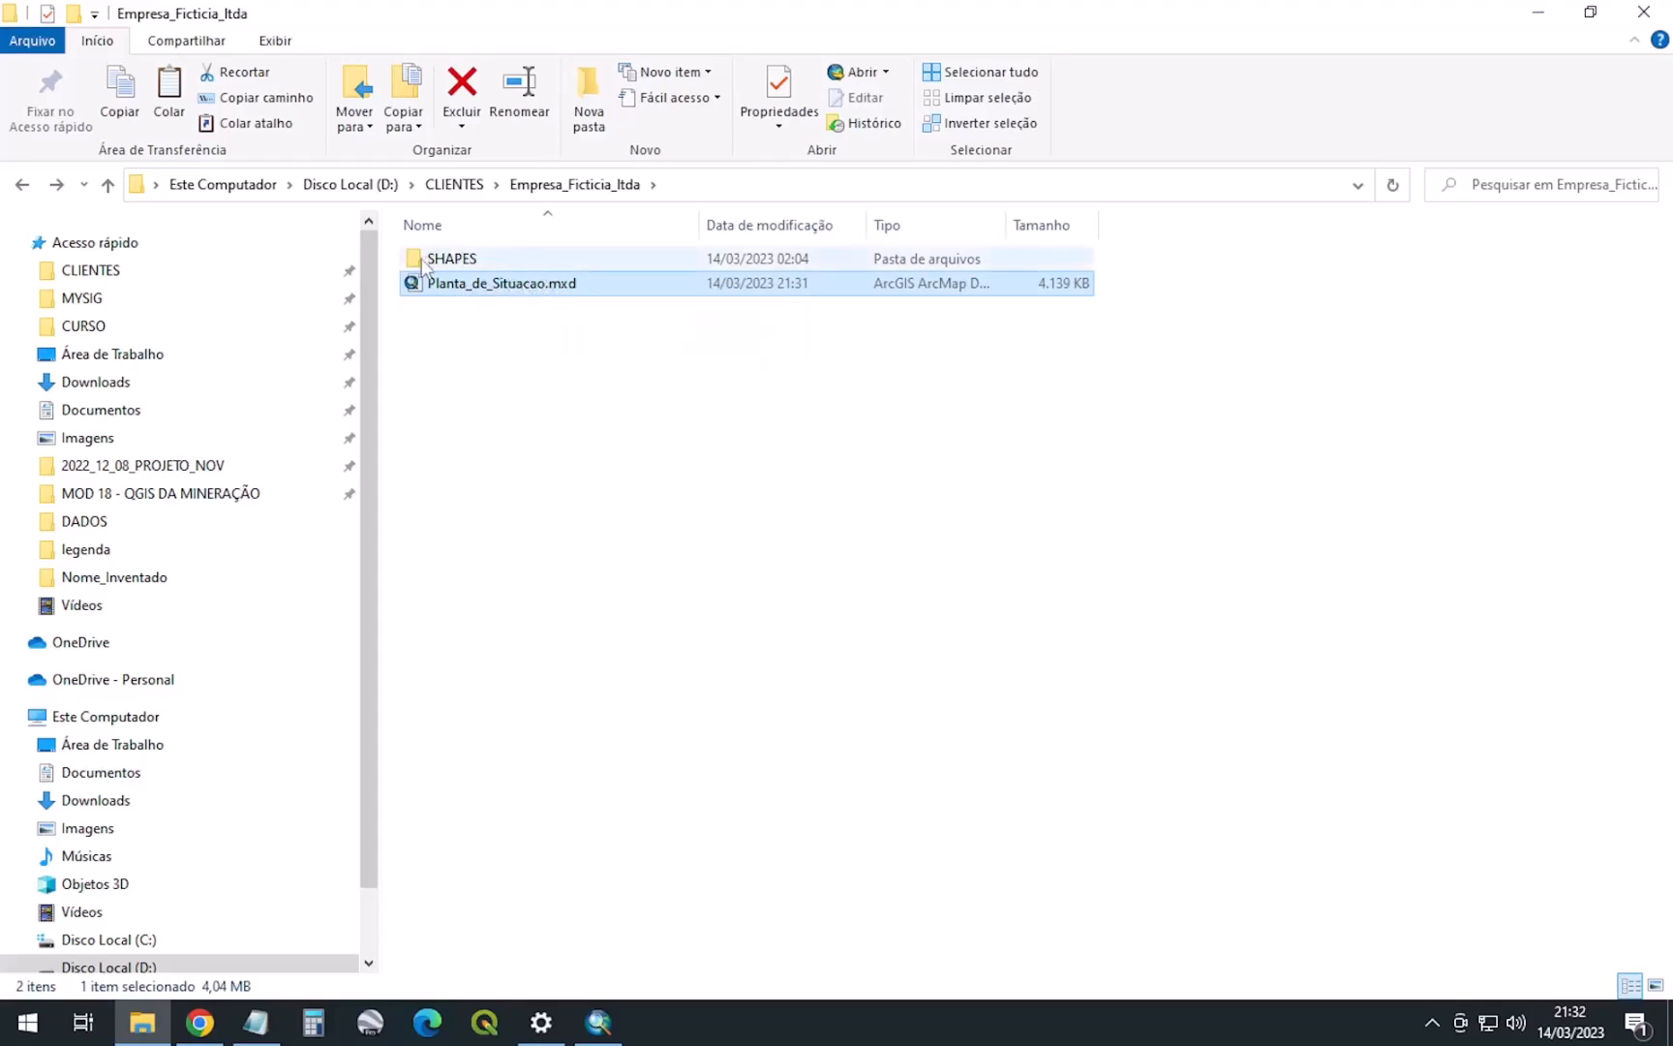
pyautogui.click(475, 261)
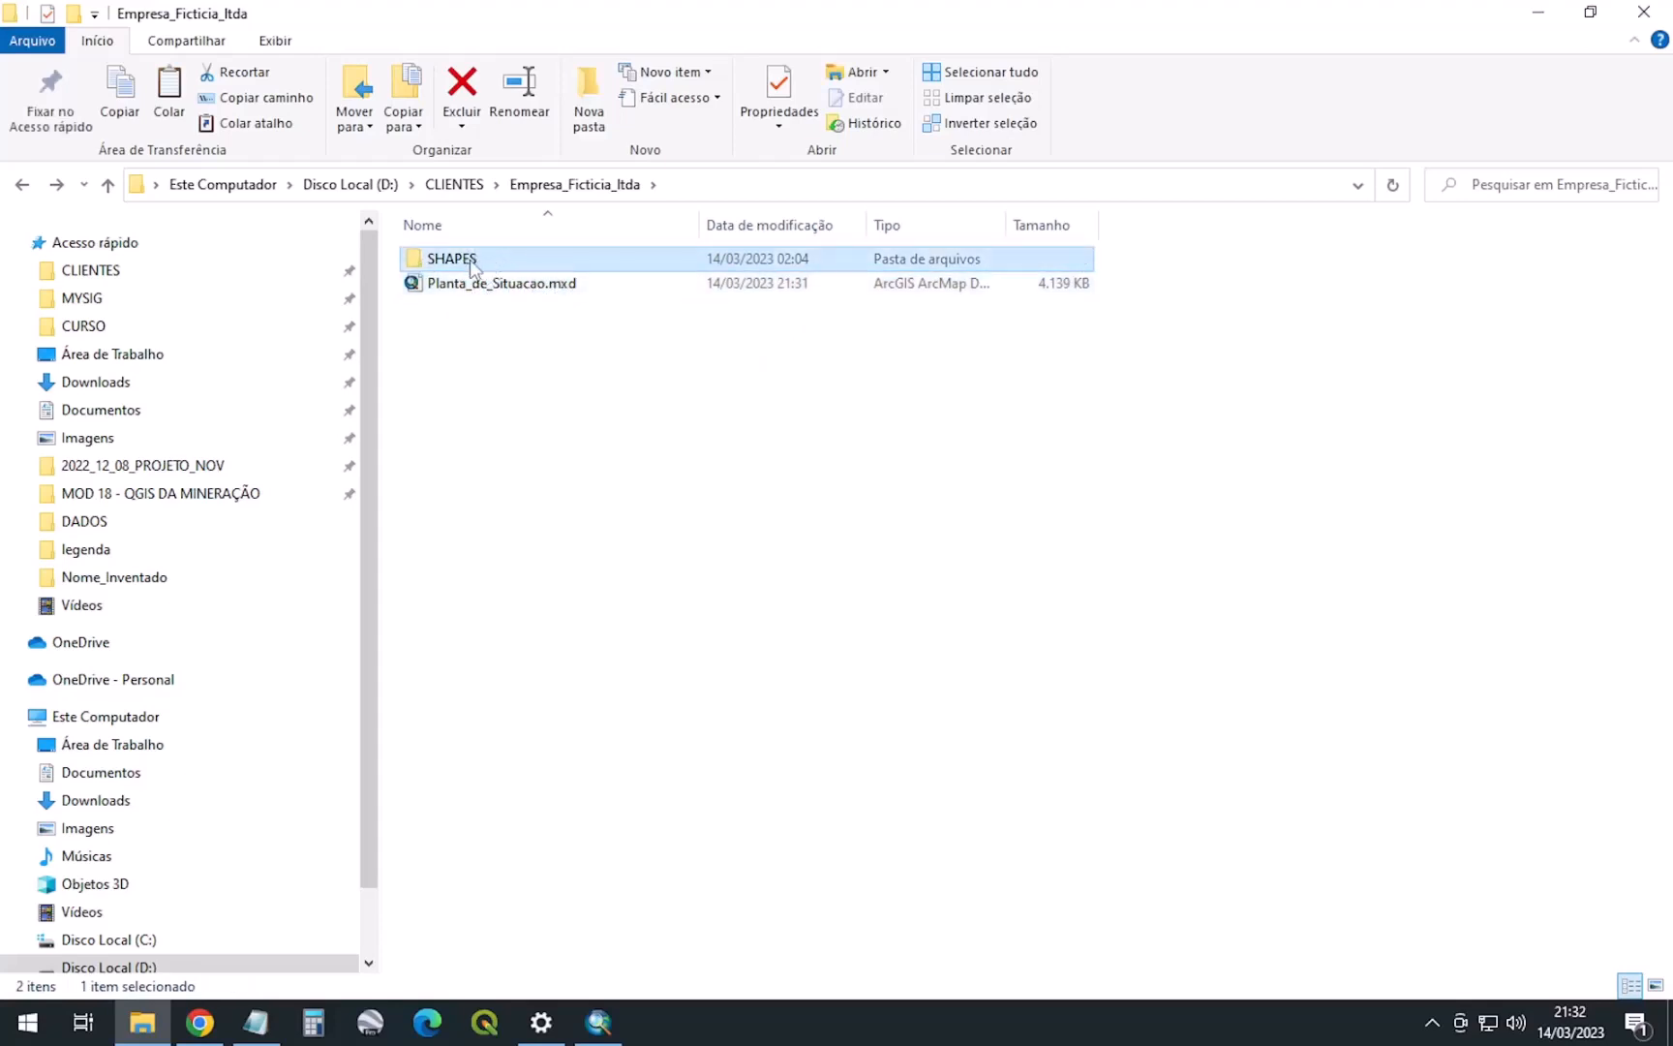
pyautogui.click(542, 284)
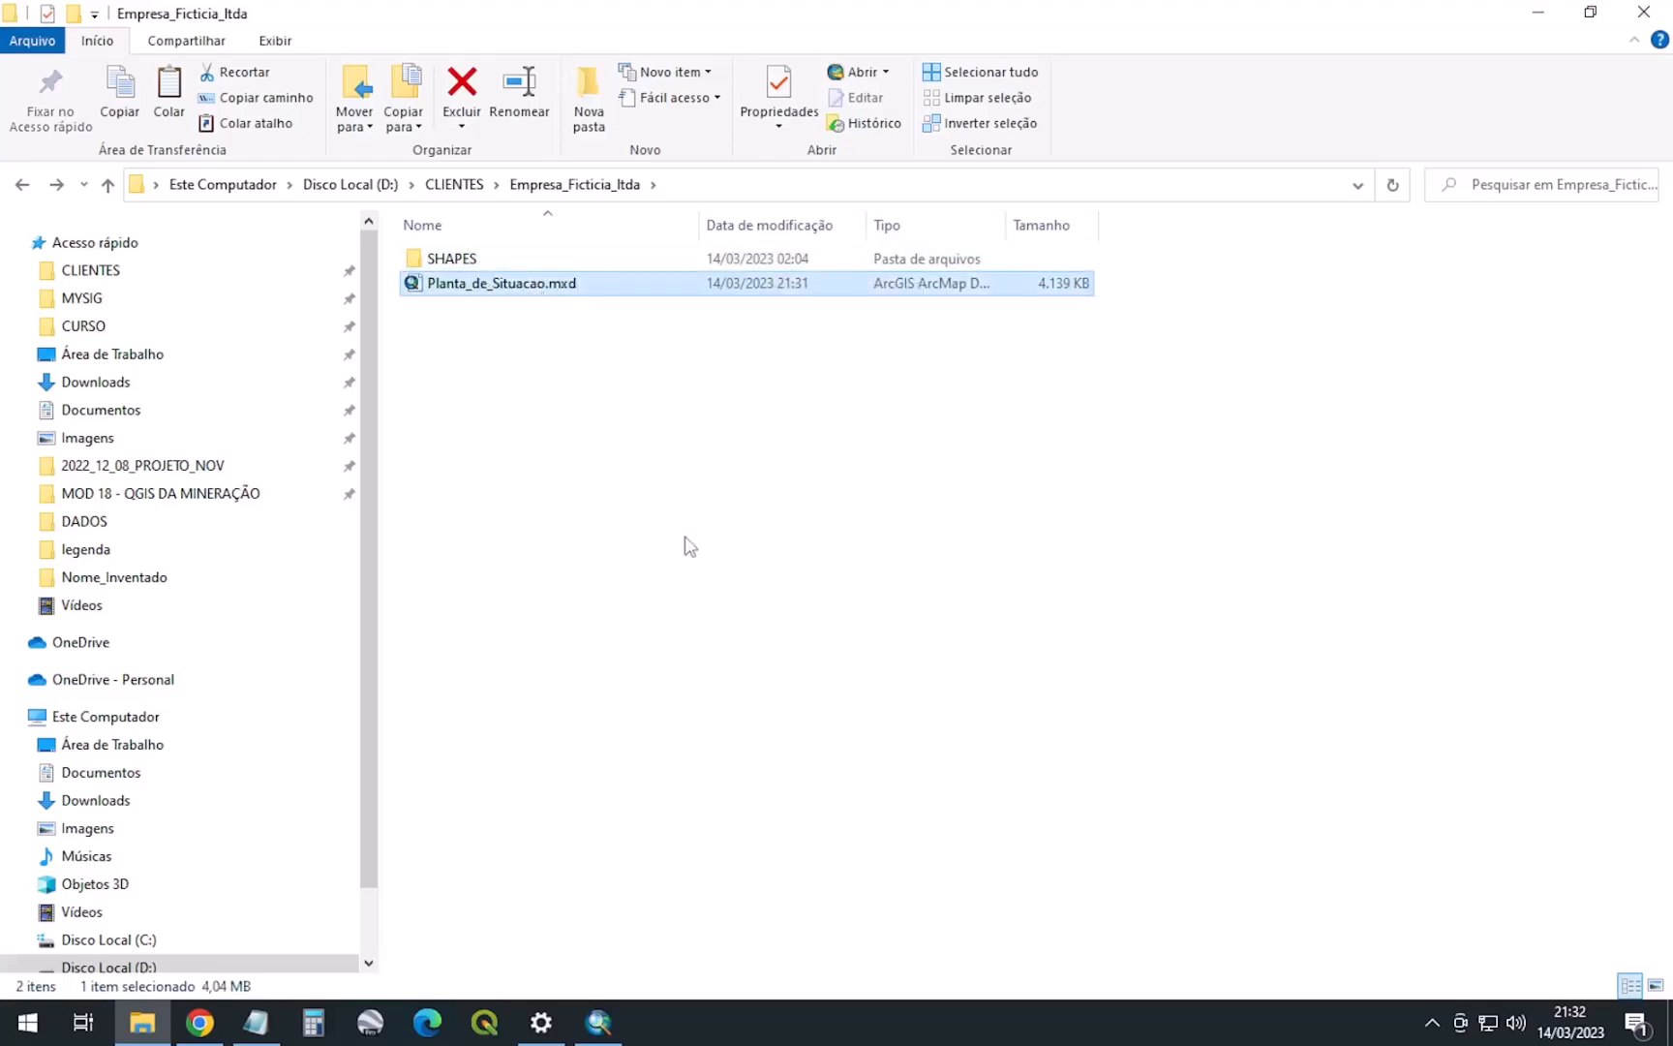
pyautogui.click(608, 1034)
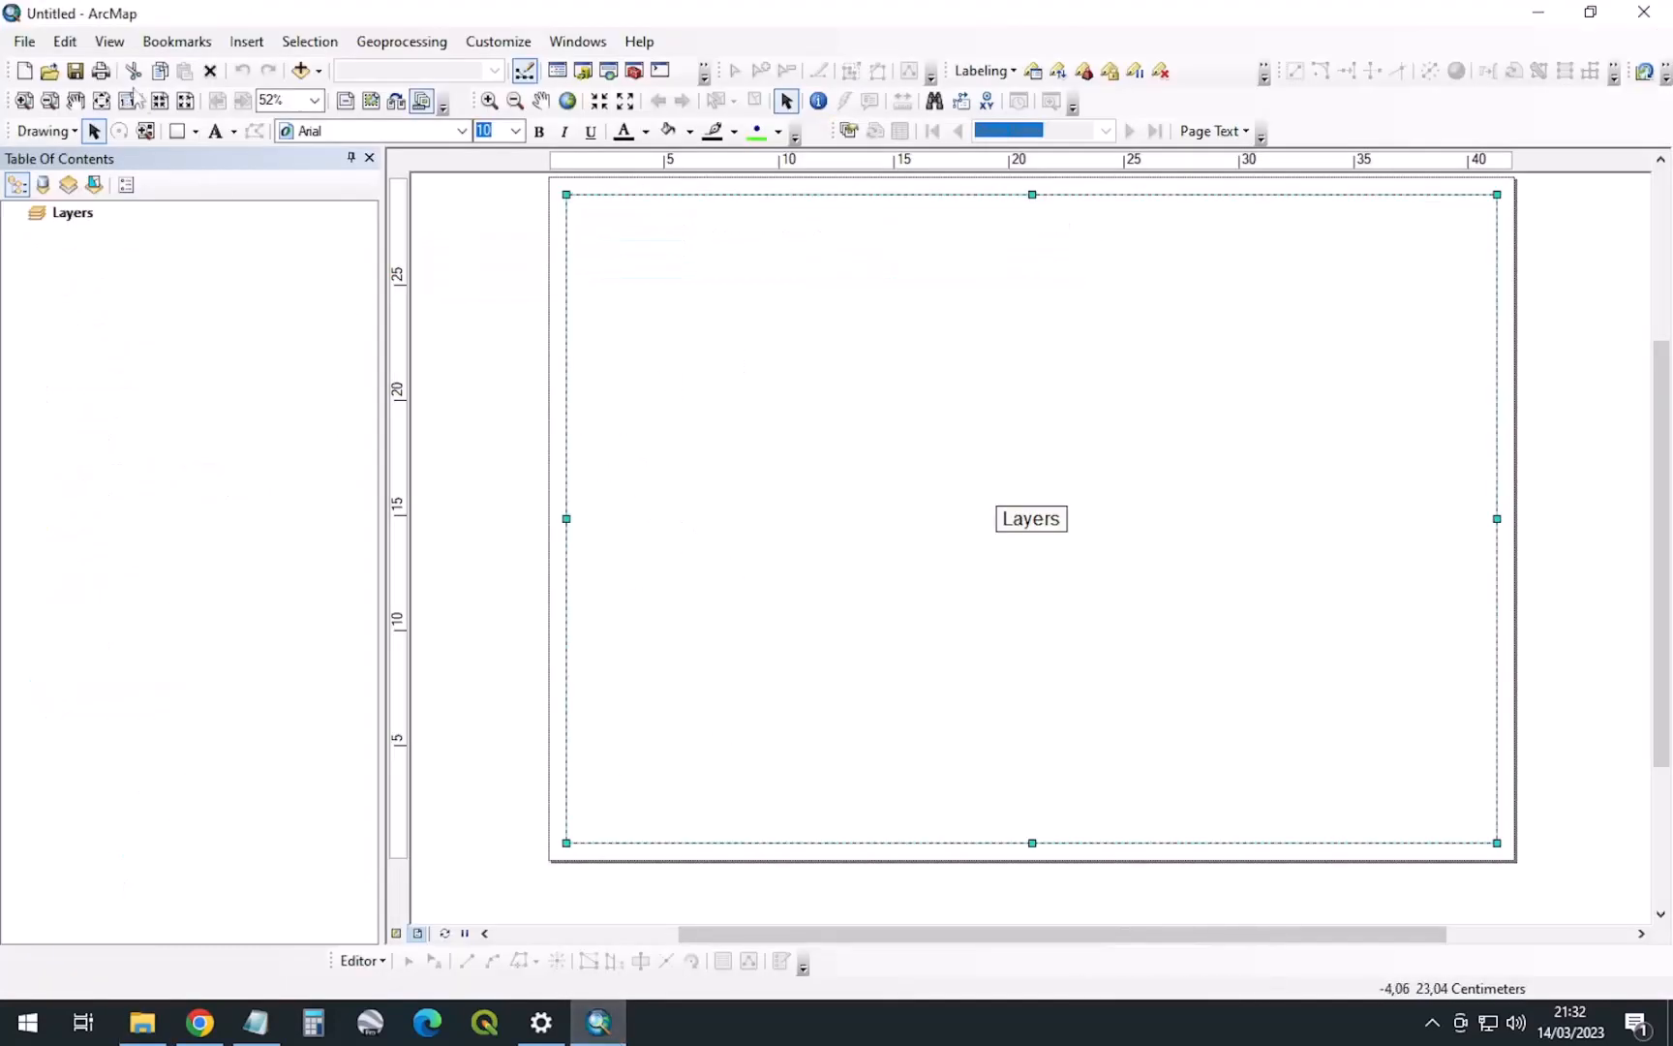
# Open Planta_de_Situacao.mxd from CLIENTES > Empresa_Ficticia_ltda and select the Processo ANM layer
pyautogui.click(49, 70)
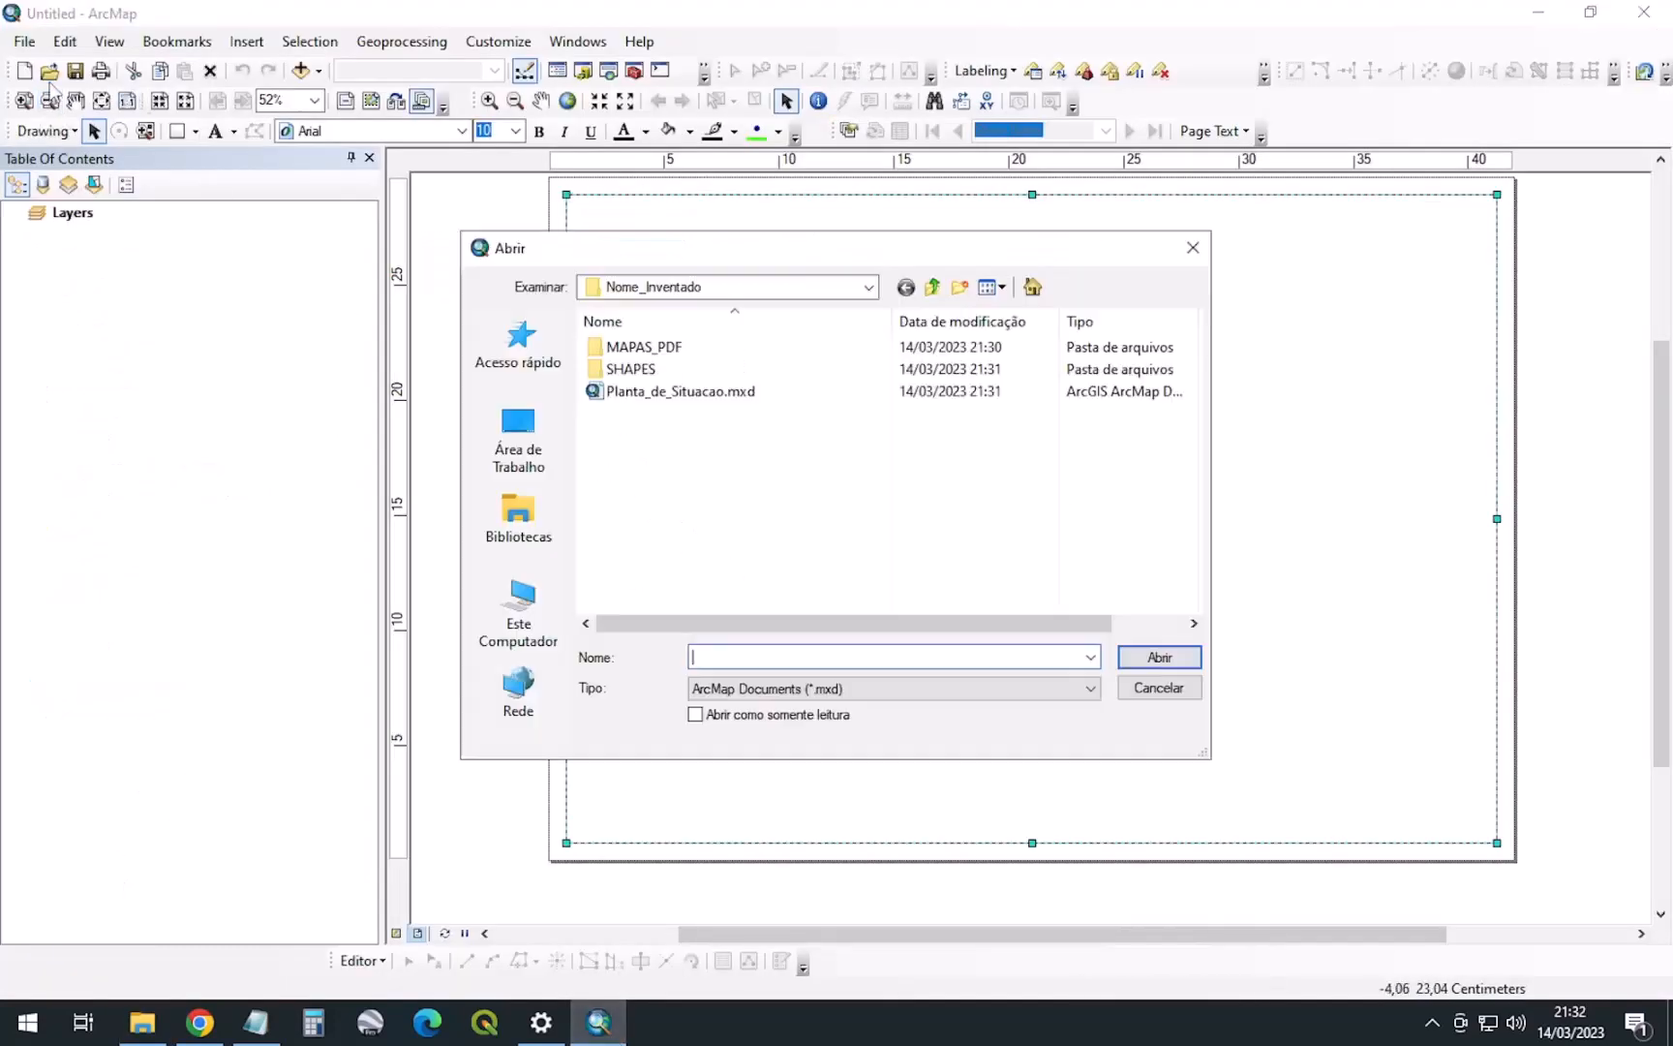
pyautogui.click(811, 296)
pyautogui.click(668, 570)
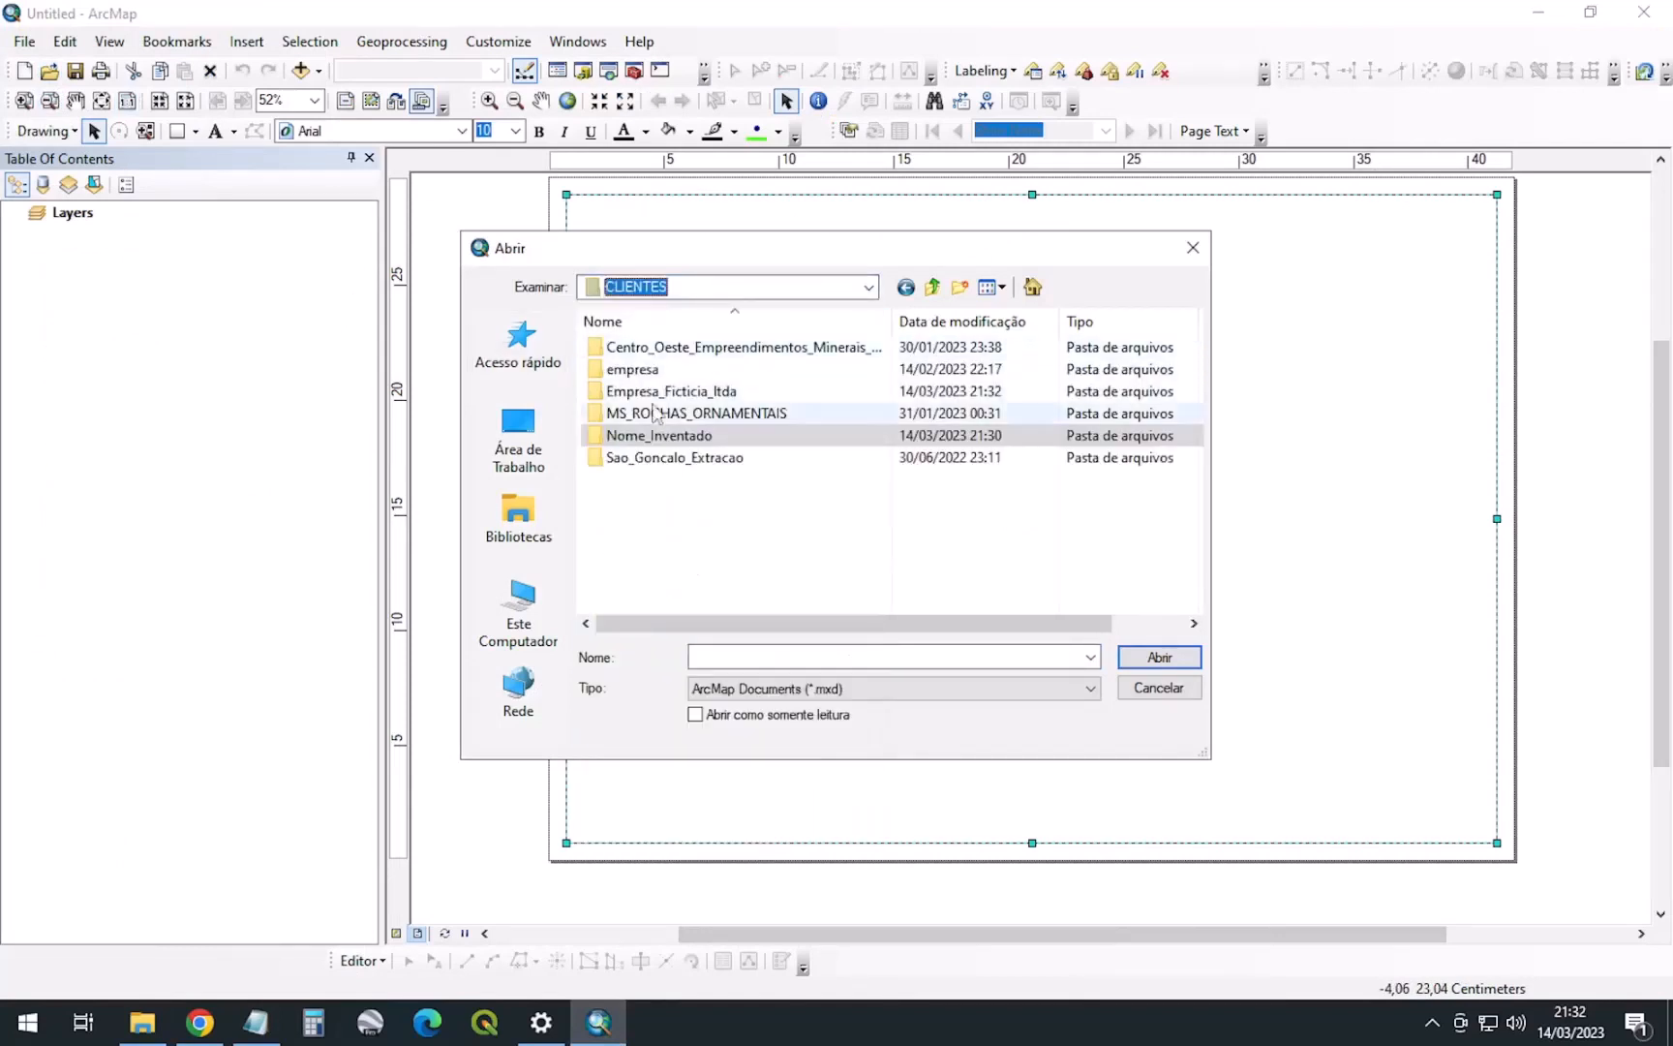
pyautogui.doubleClick(646, 393)
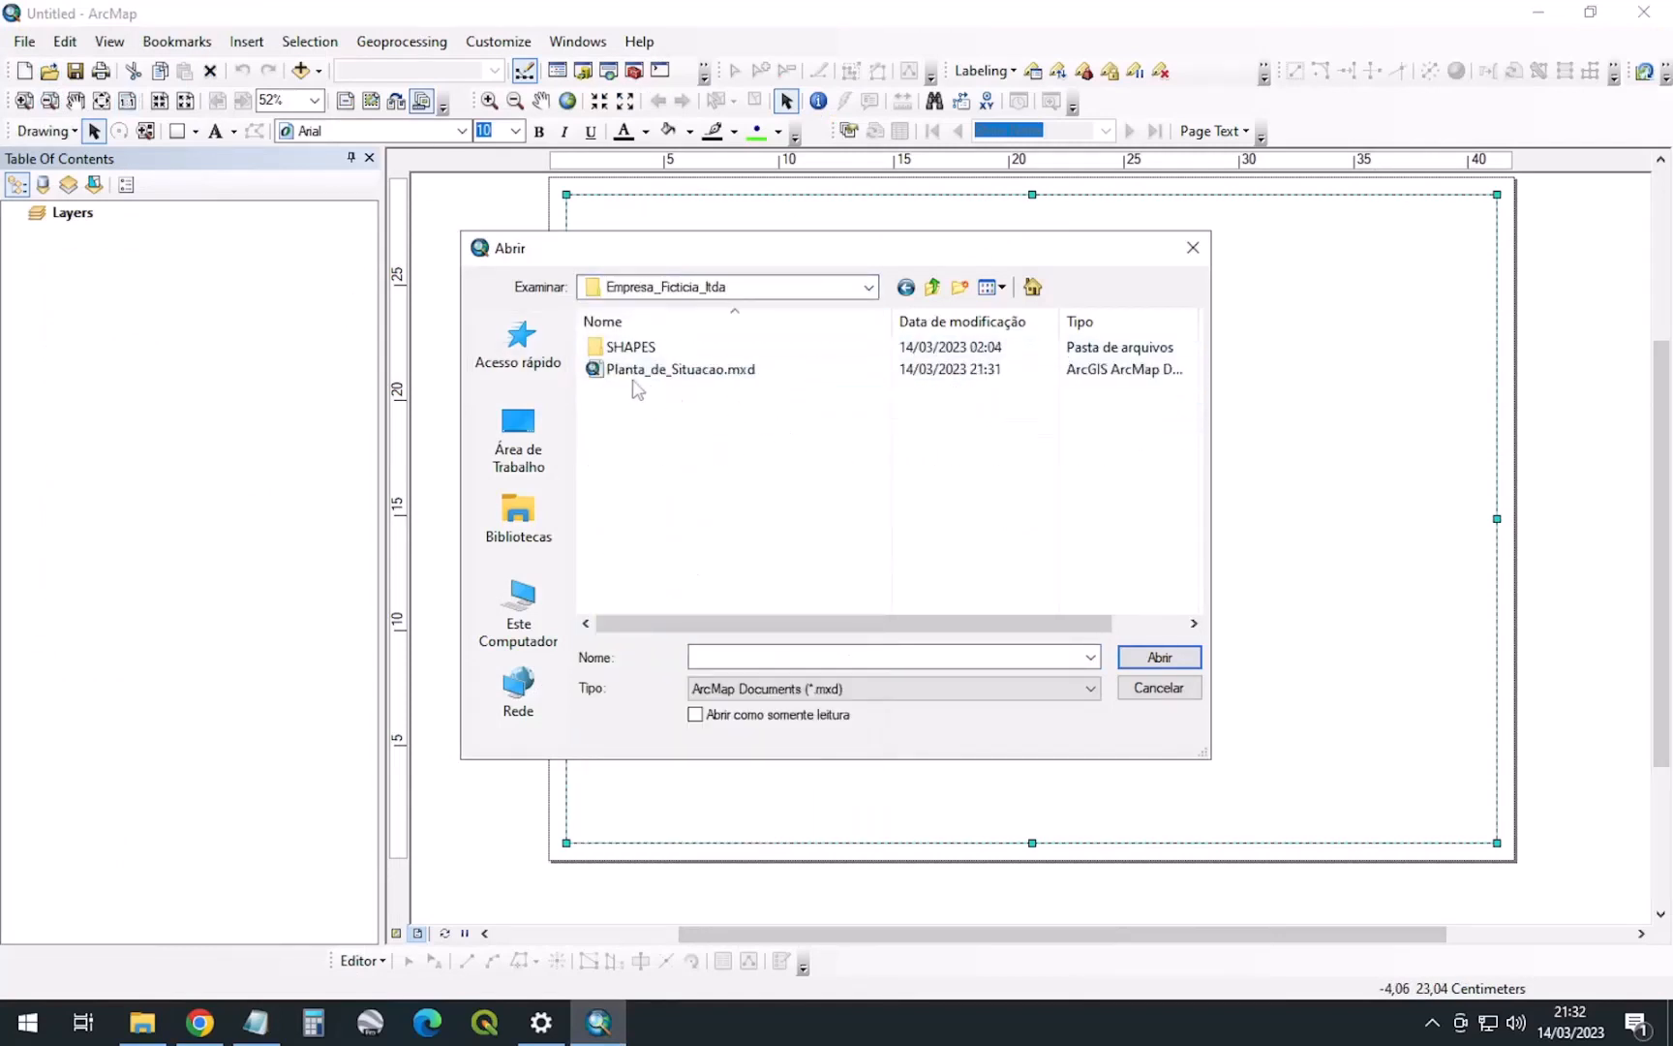
pyautogui.click(685, 378)
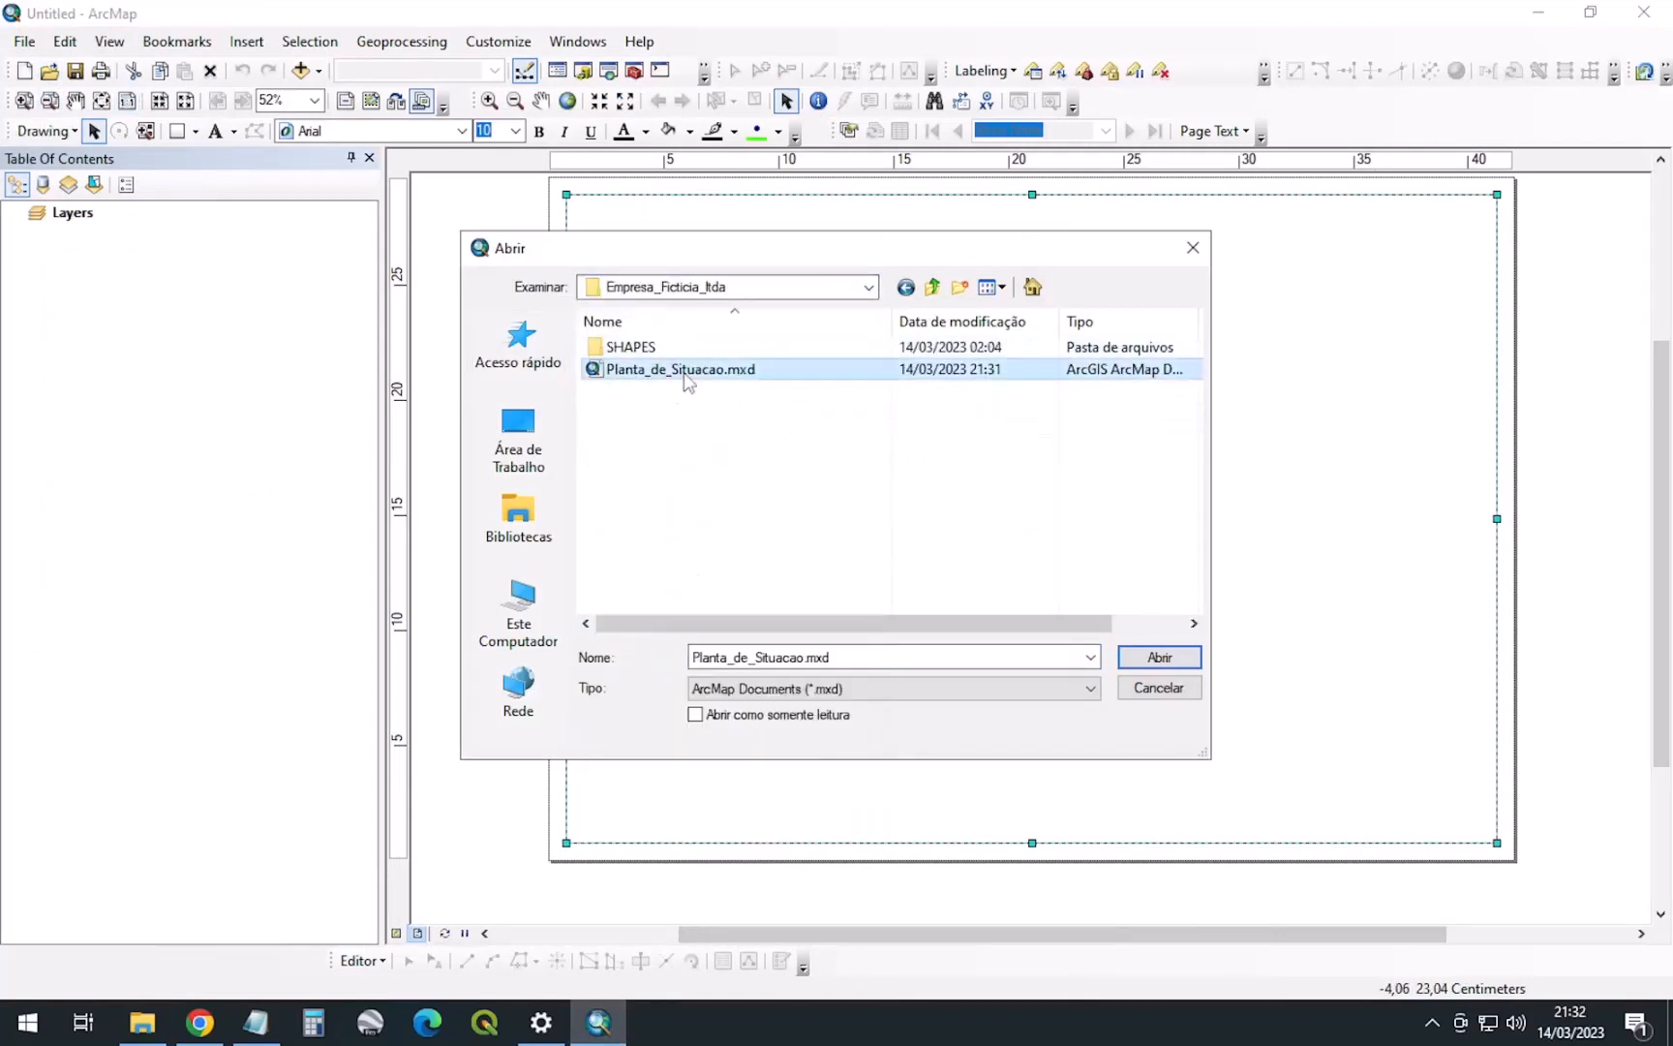
pyautogui.click(1158, 658)
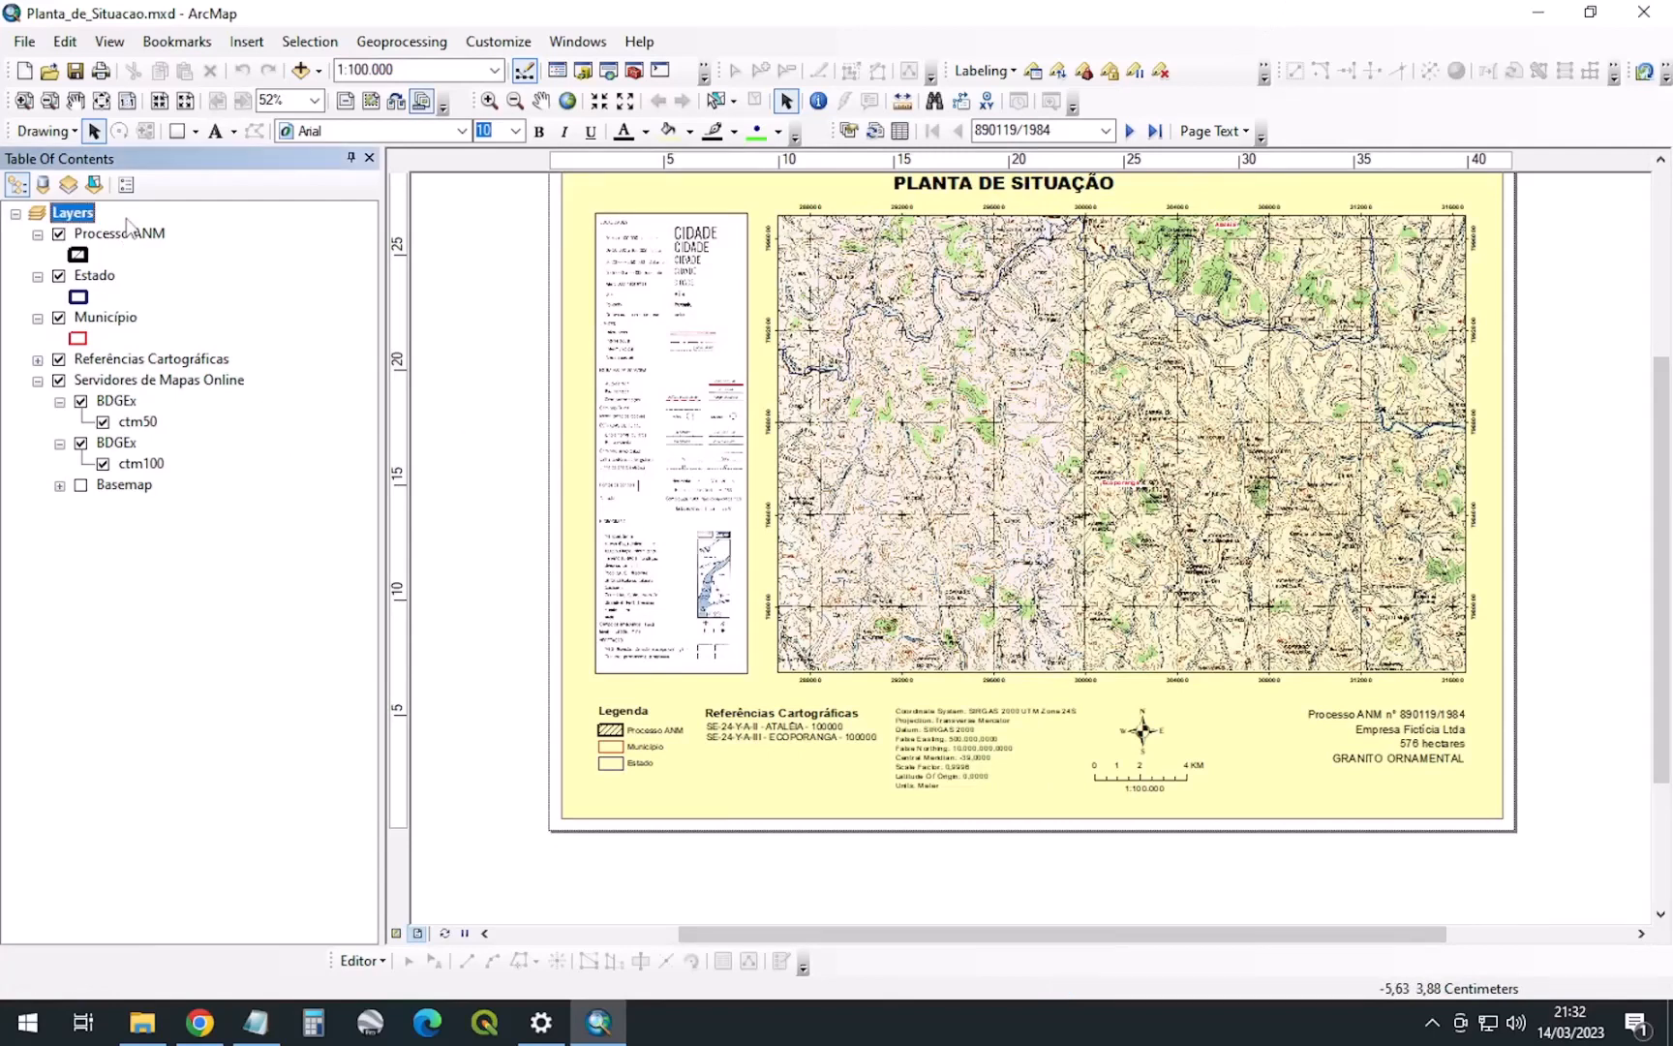
pyautogui.click(97, 242)
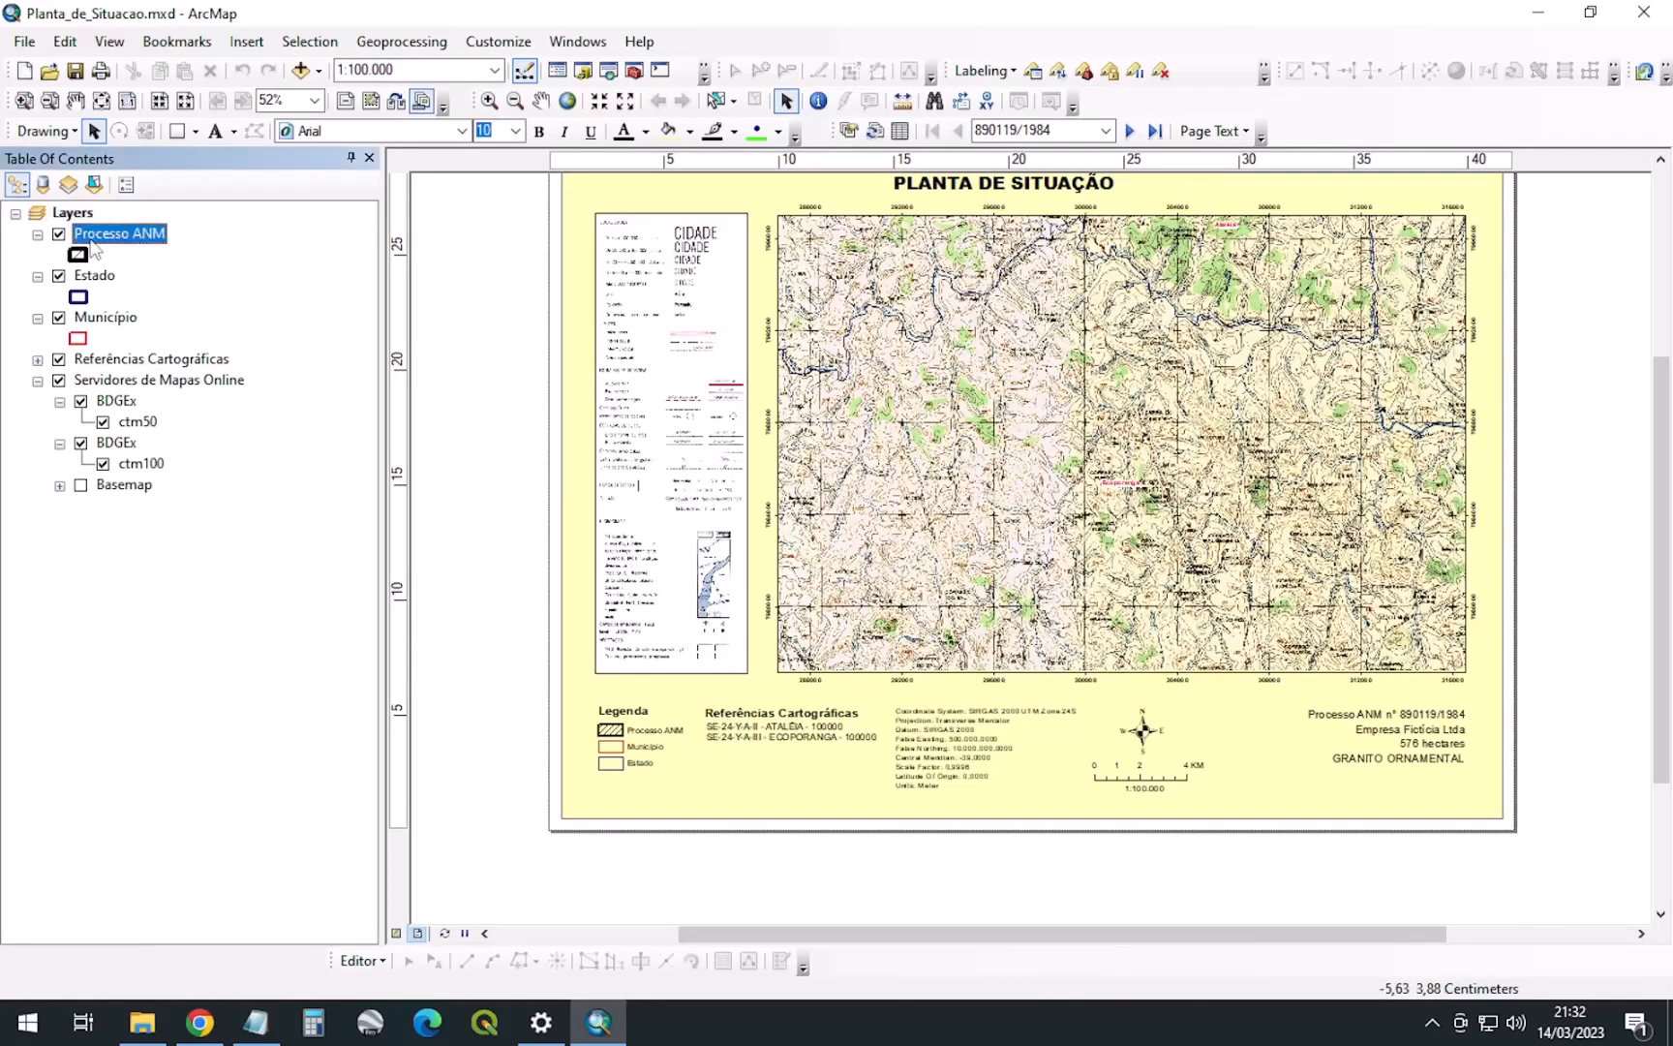
# Review the Processo ANM attribute table with a wider NOME column, then close it
pyautogui.rightClick(132, 248)
pyautogui.click(194, 308)
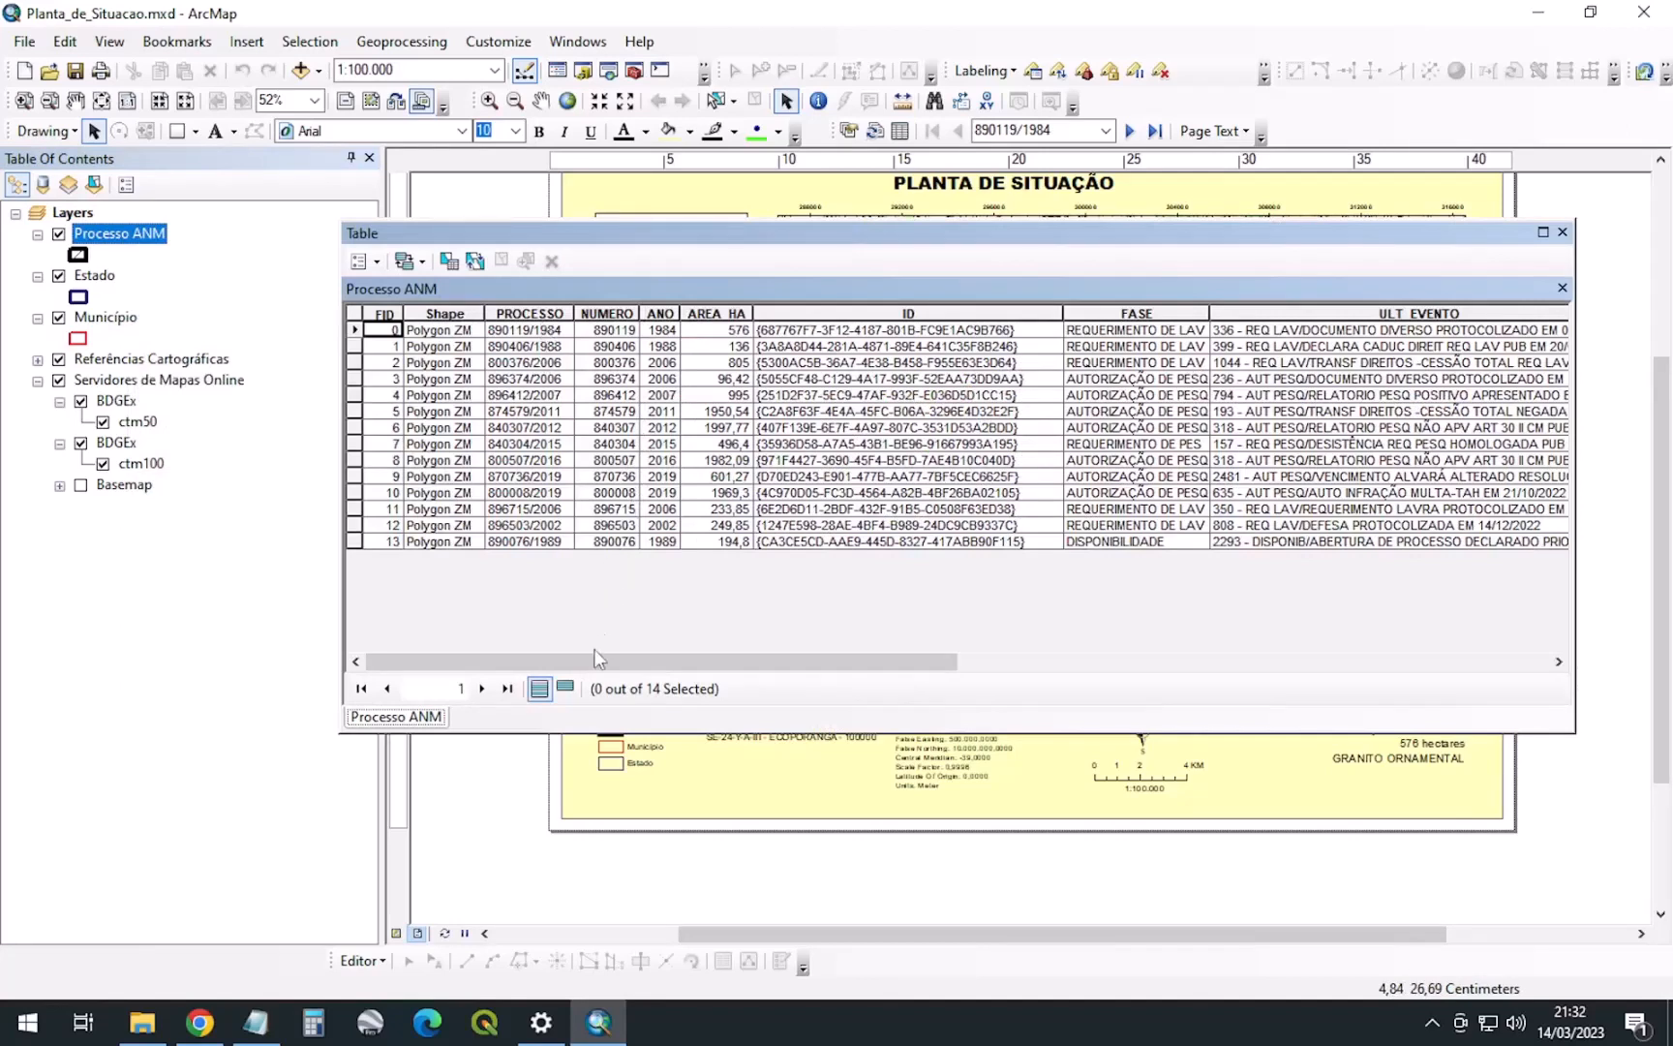
pyautogui.moveTo(595, 658); pyautogui.dragTo(1285, 633)
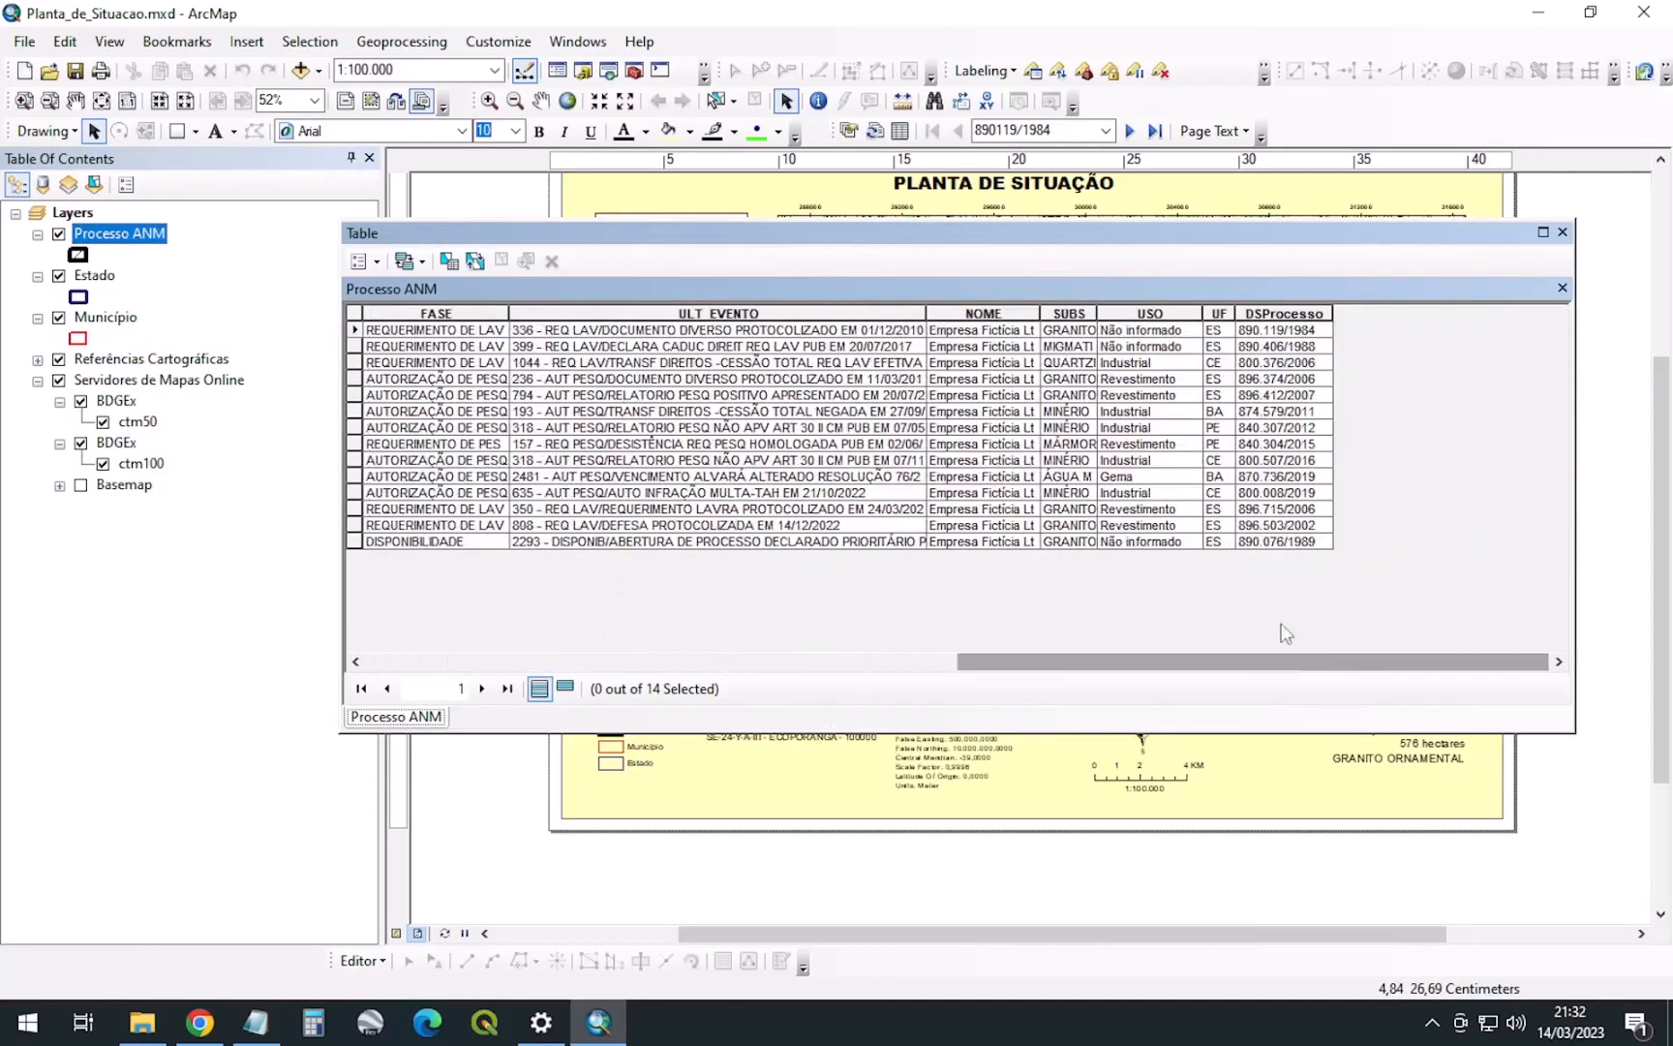
pyautogui.moveTo(1042, 310); pyautogui.dragTo(1208, 312)
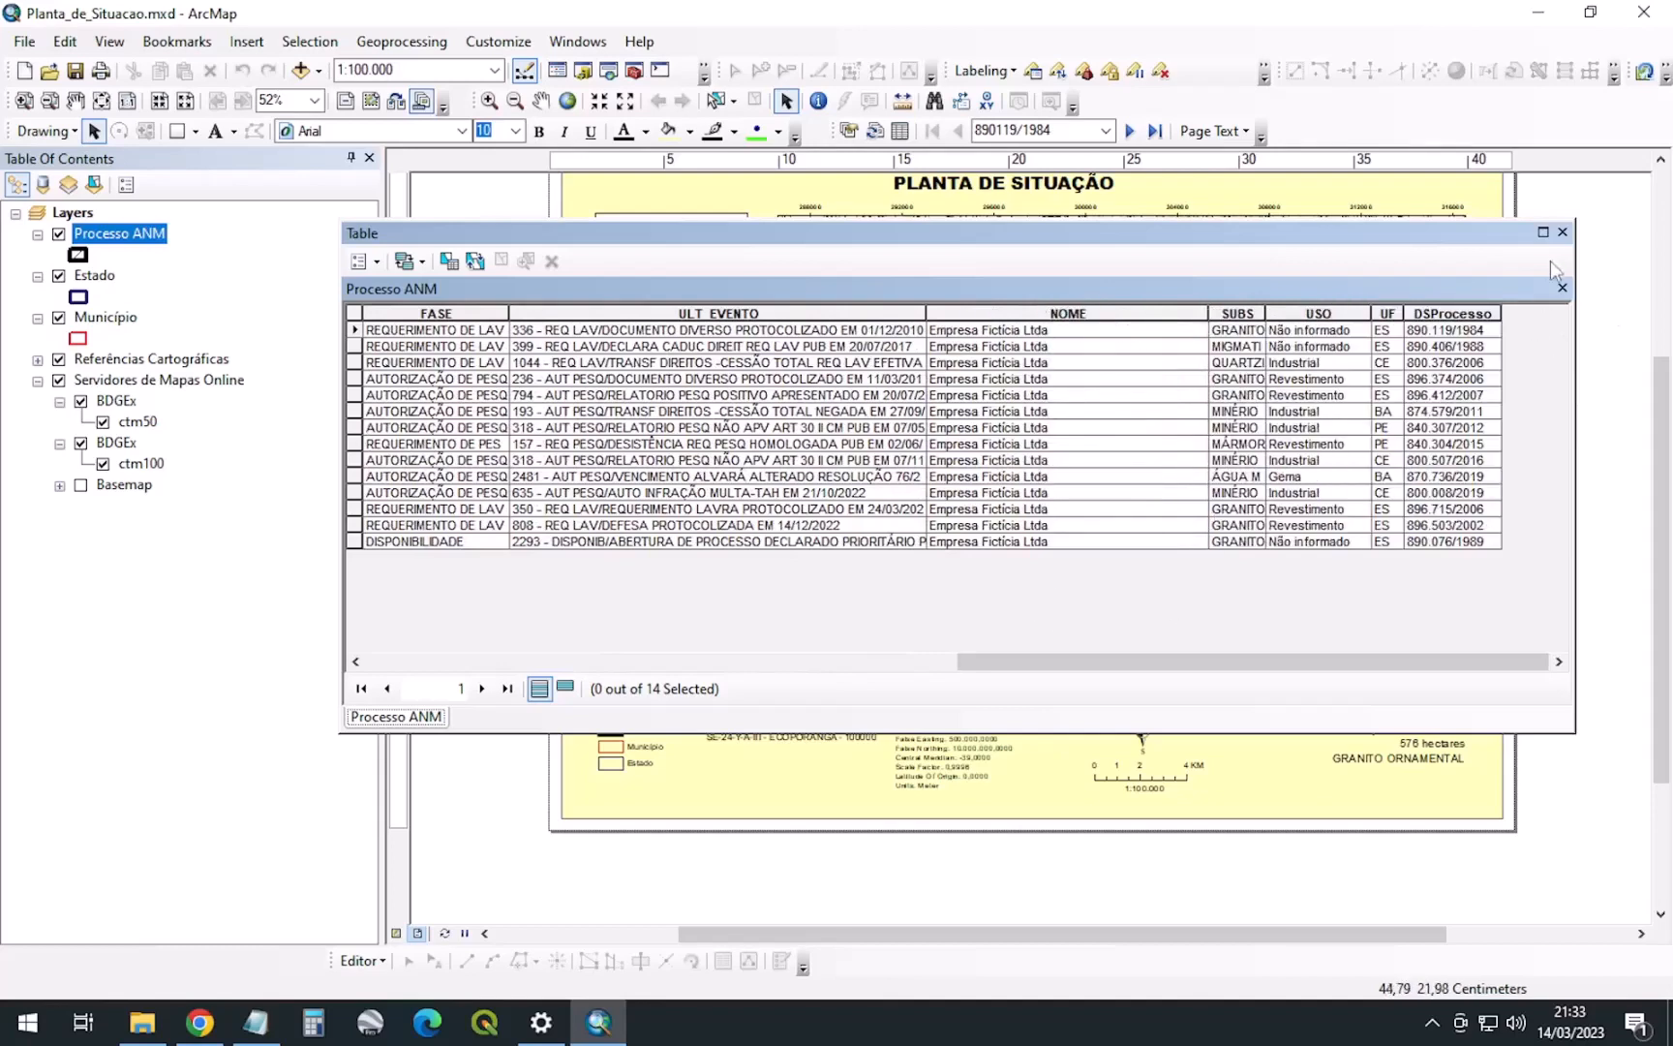
pyautogui.click(1562, 233)
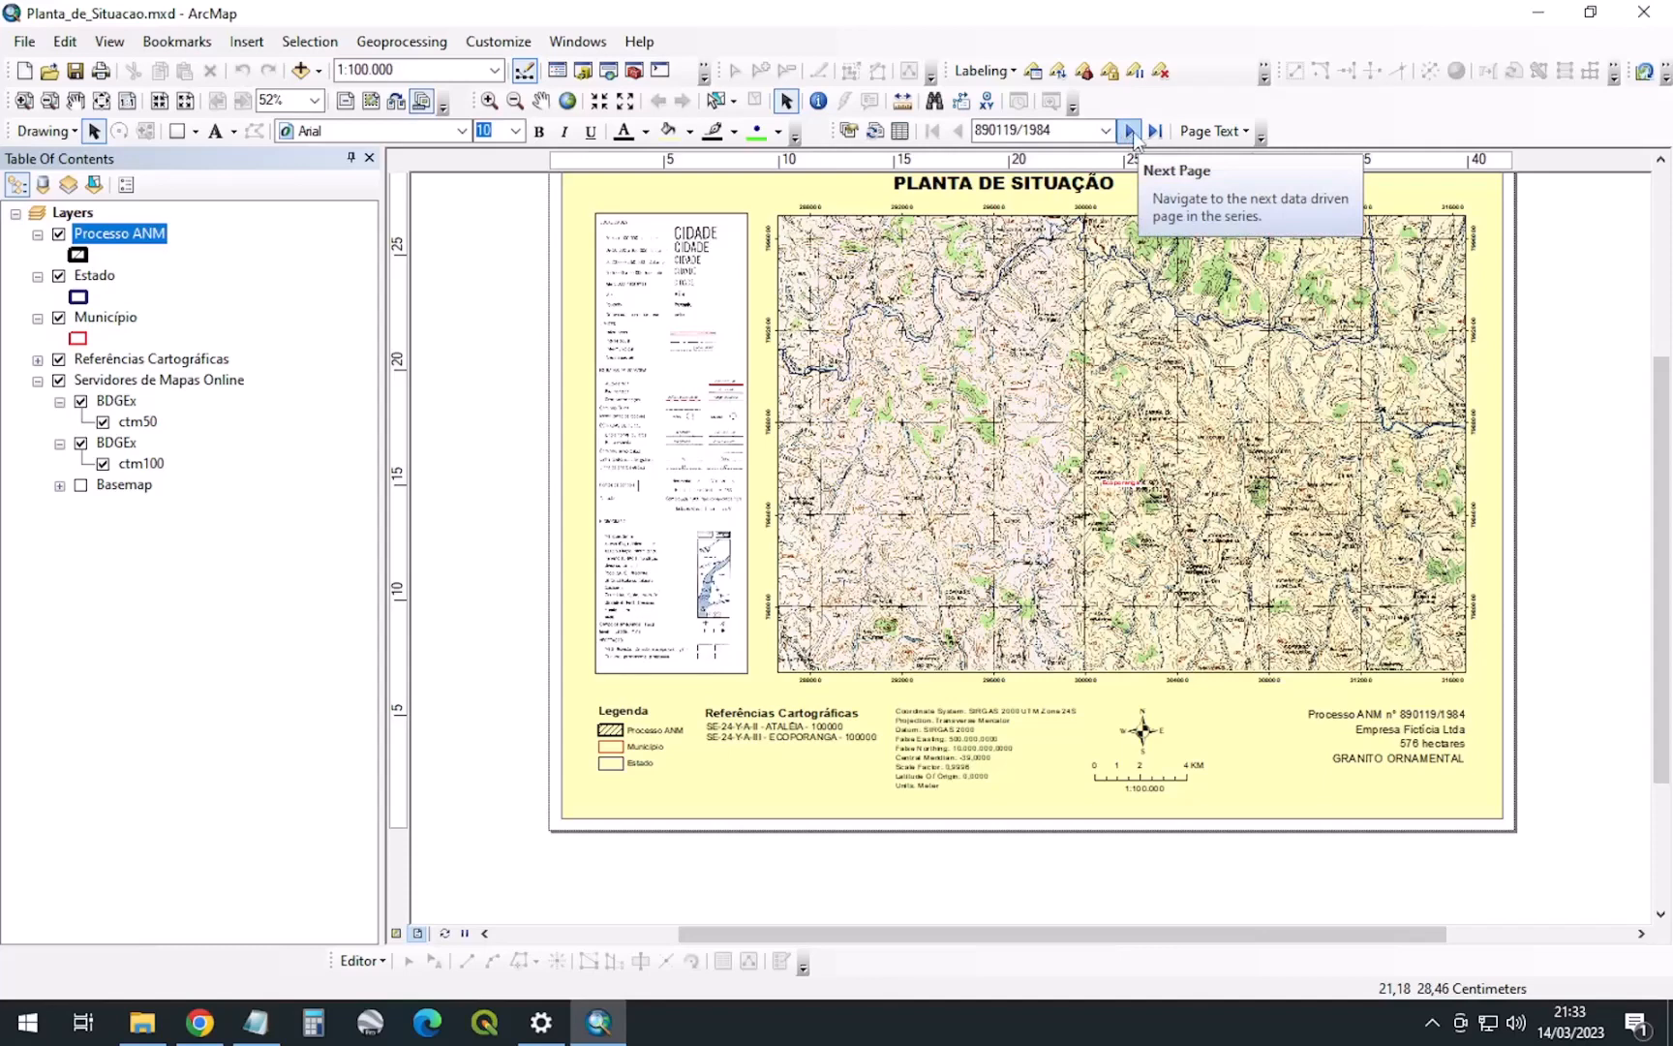
# Drag the coordinate-system text block below the map slightly to the right
pyautogui.click(1065, 129)
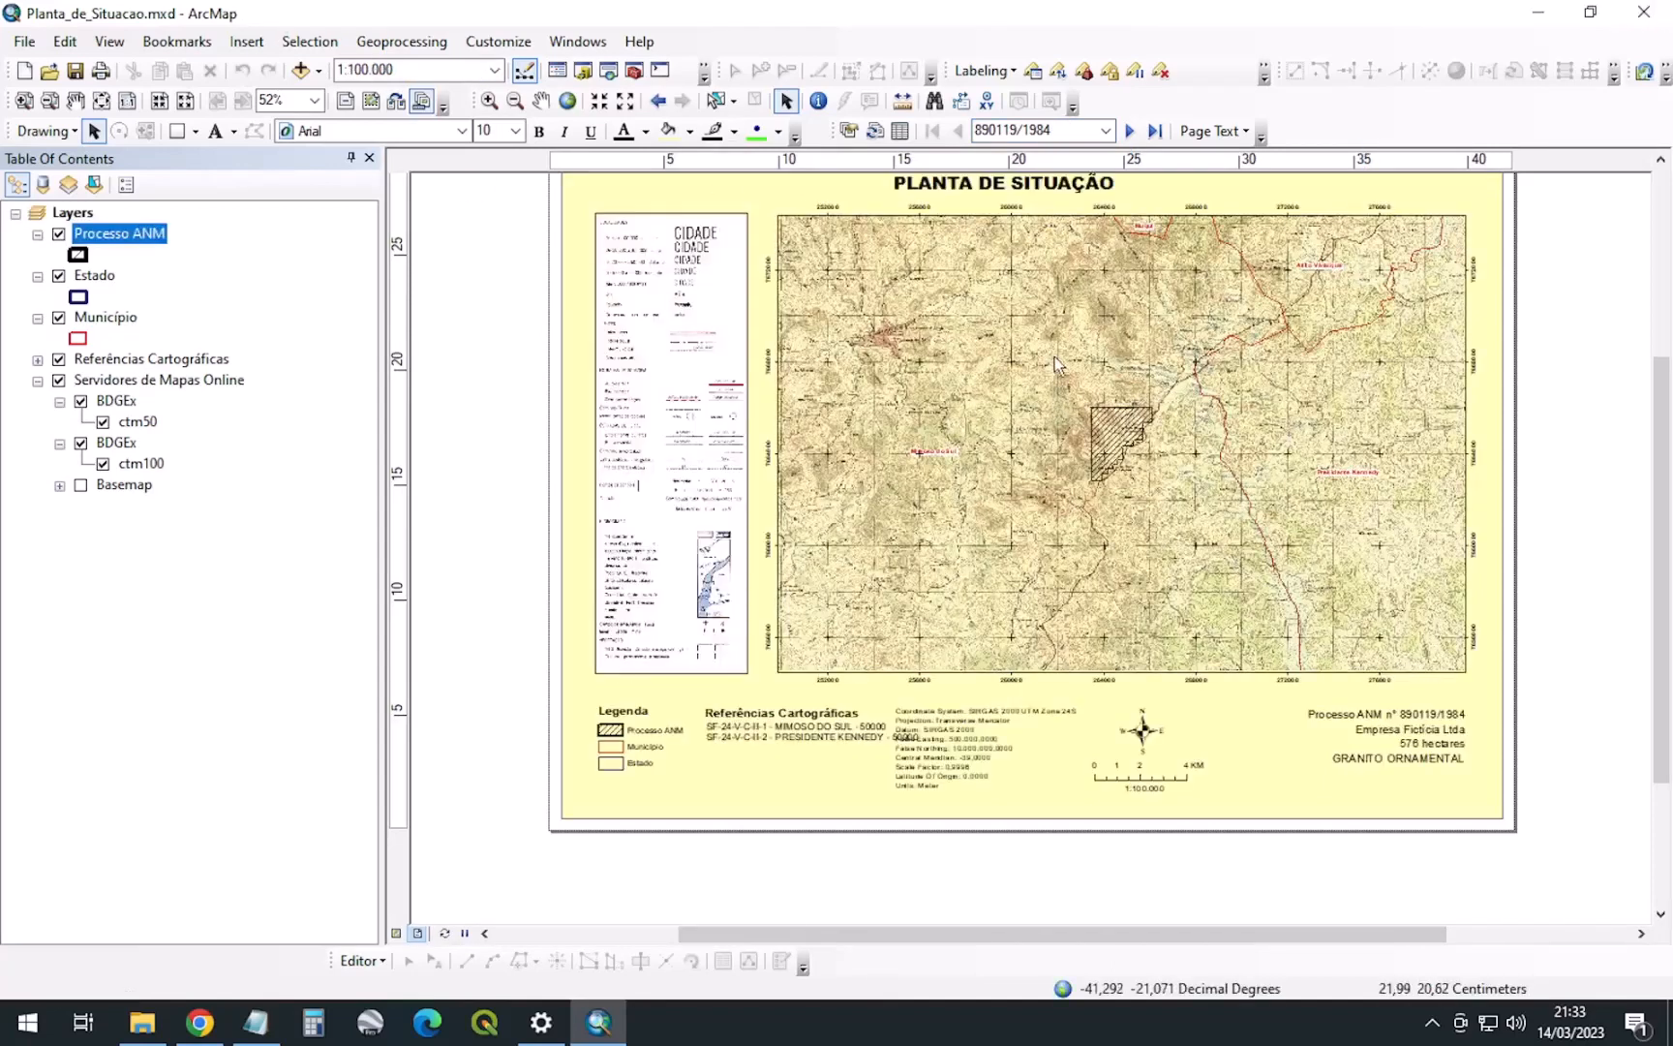
pyautogui.click(962, 724)
pyautogui.moveTo(963, 724); pyautogui.dragTo(993, 721)
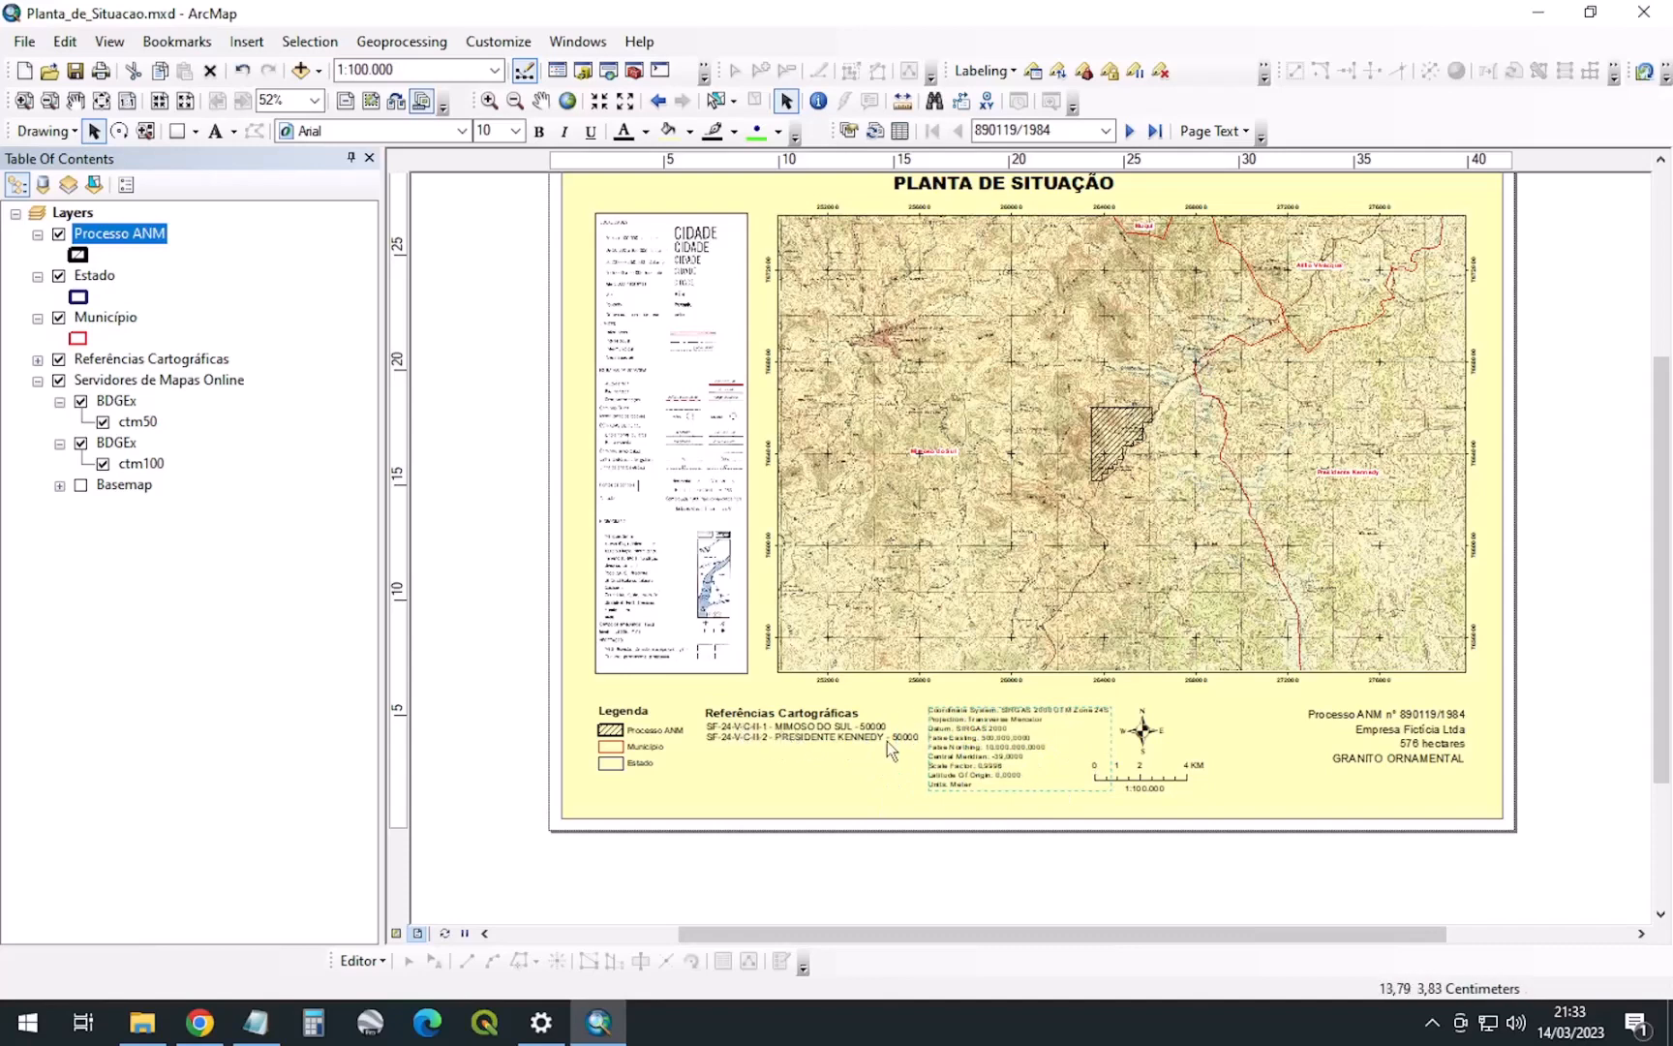
# Move the north arrow, scale bar and 1:100.000 scale text together to the right
pyautogui.click(1148, 748)
pyautogui.keyDown('shift'); pyautogui.click(1143, 773); pyautogui.keyUp('shift')
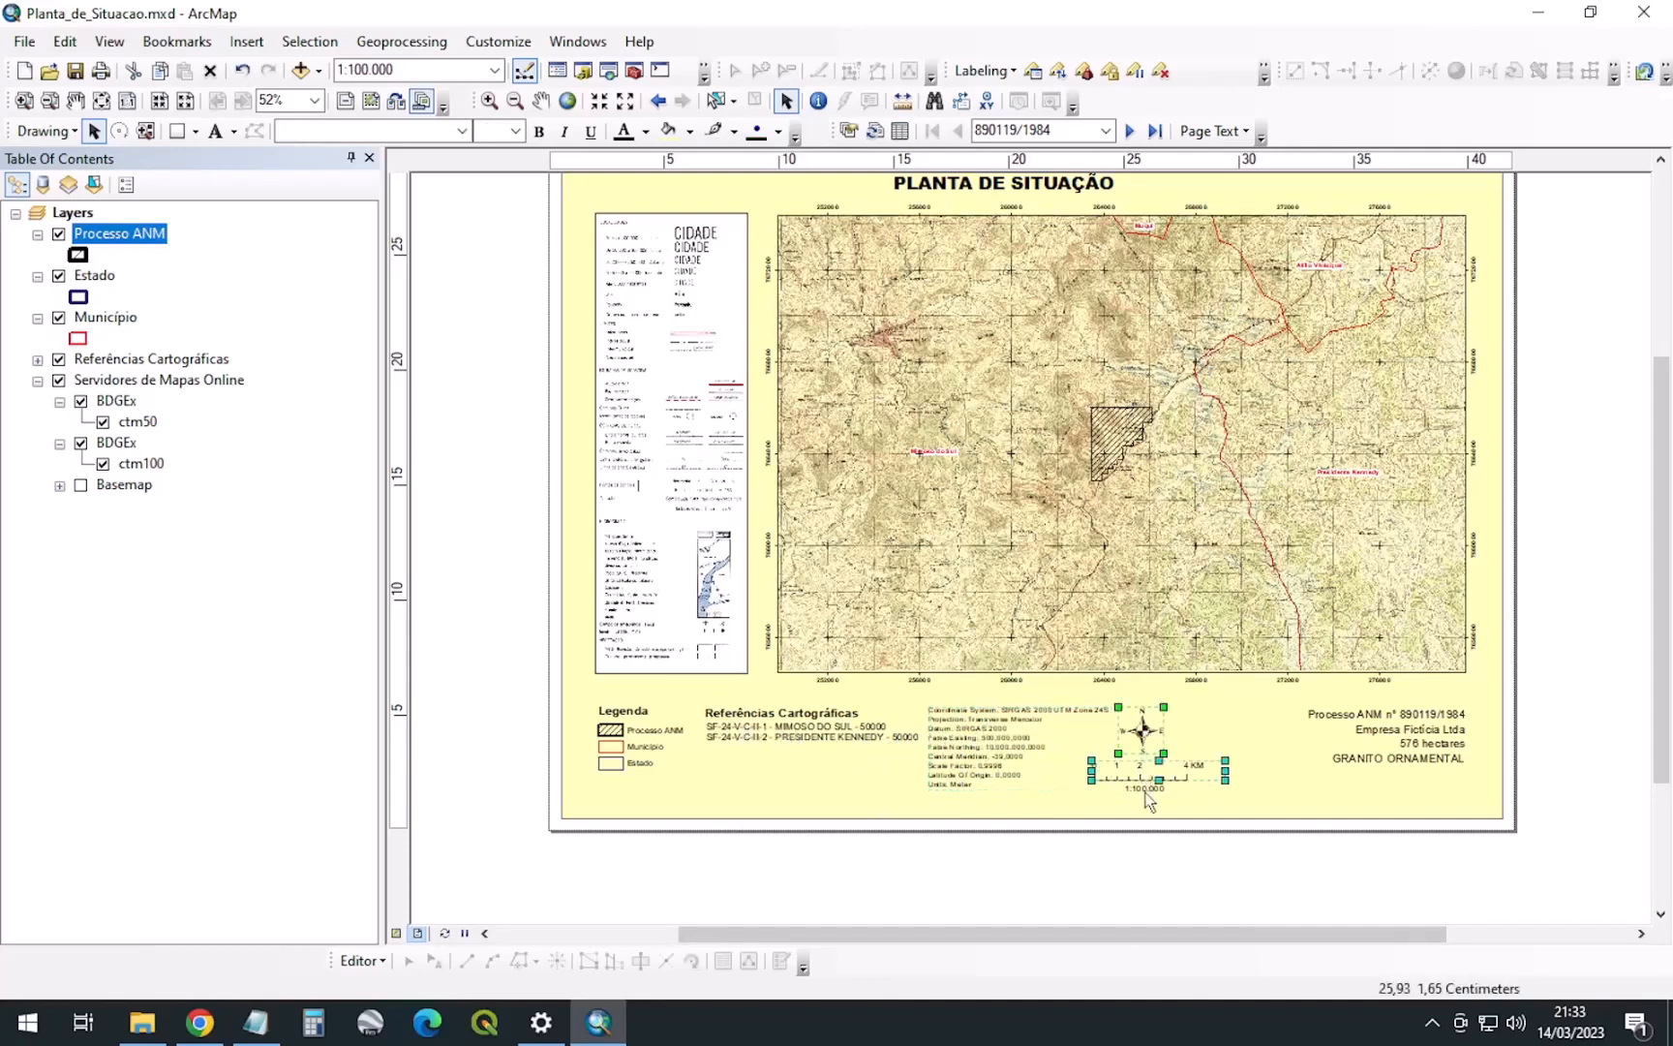
pyautogui.keyDown('shift'); pyautogui.click(1146, 788); pyautogui.keyUp('shift')
pyautogui.moveTo(1145, 772); pyautogui.dragTo(1178, 773)
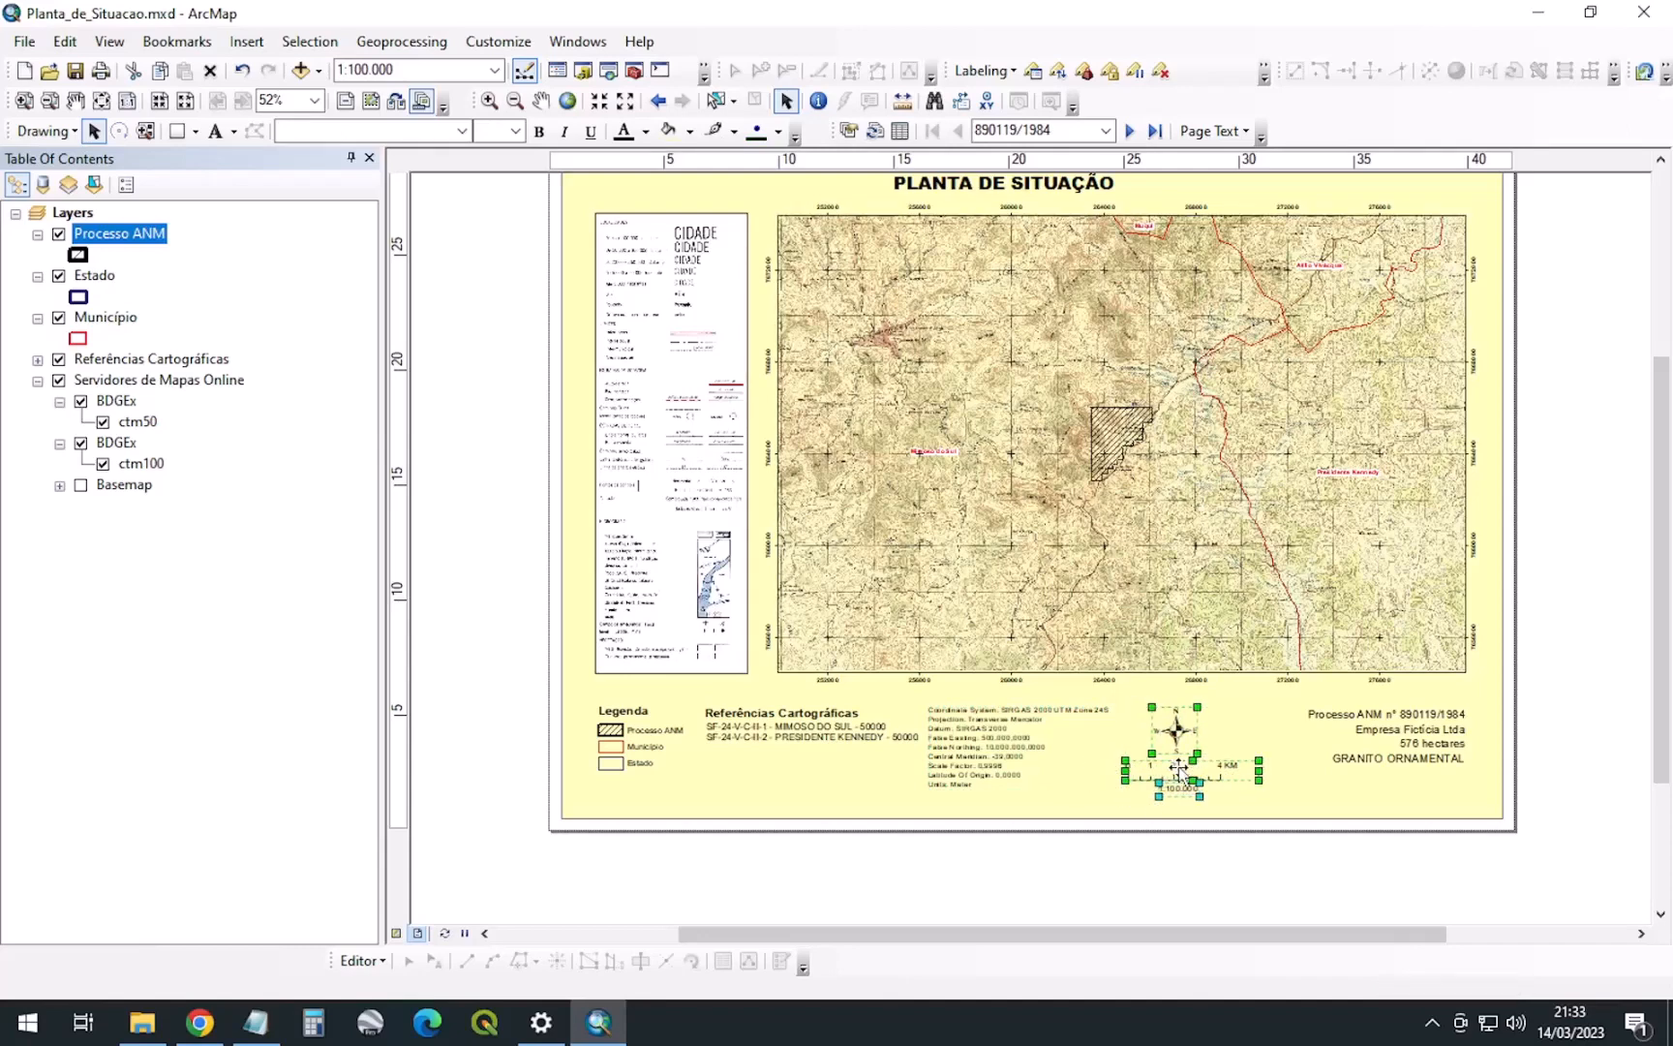
# Nudge the coordinate-system text one step further right, then select the map data frame
pyautogui.click(1114, 803)
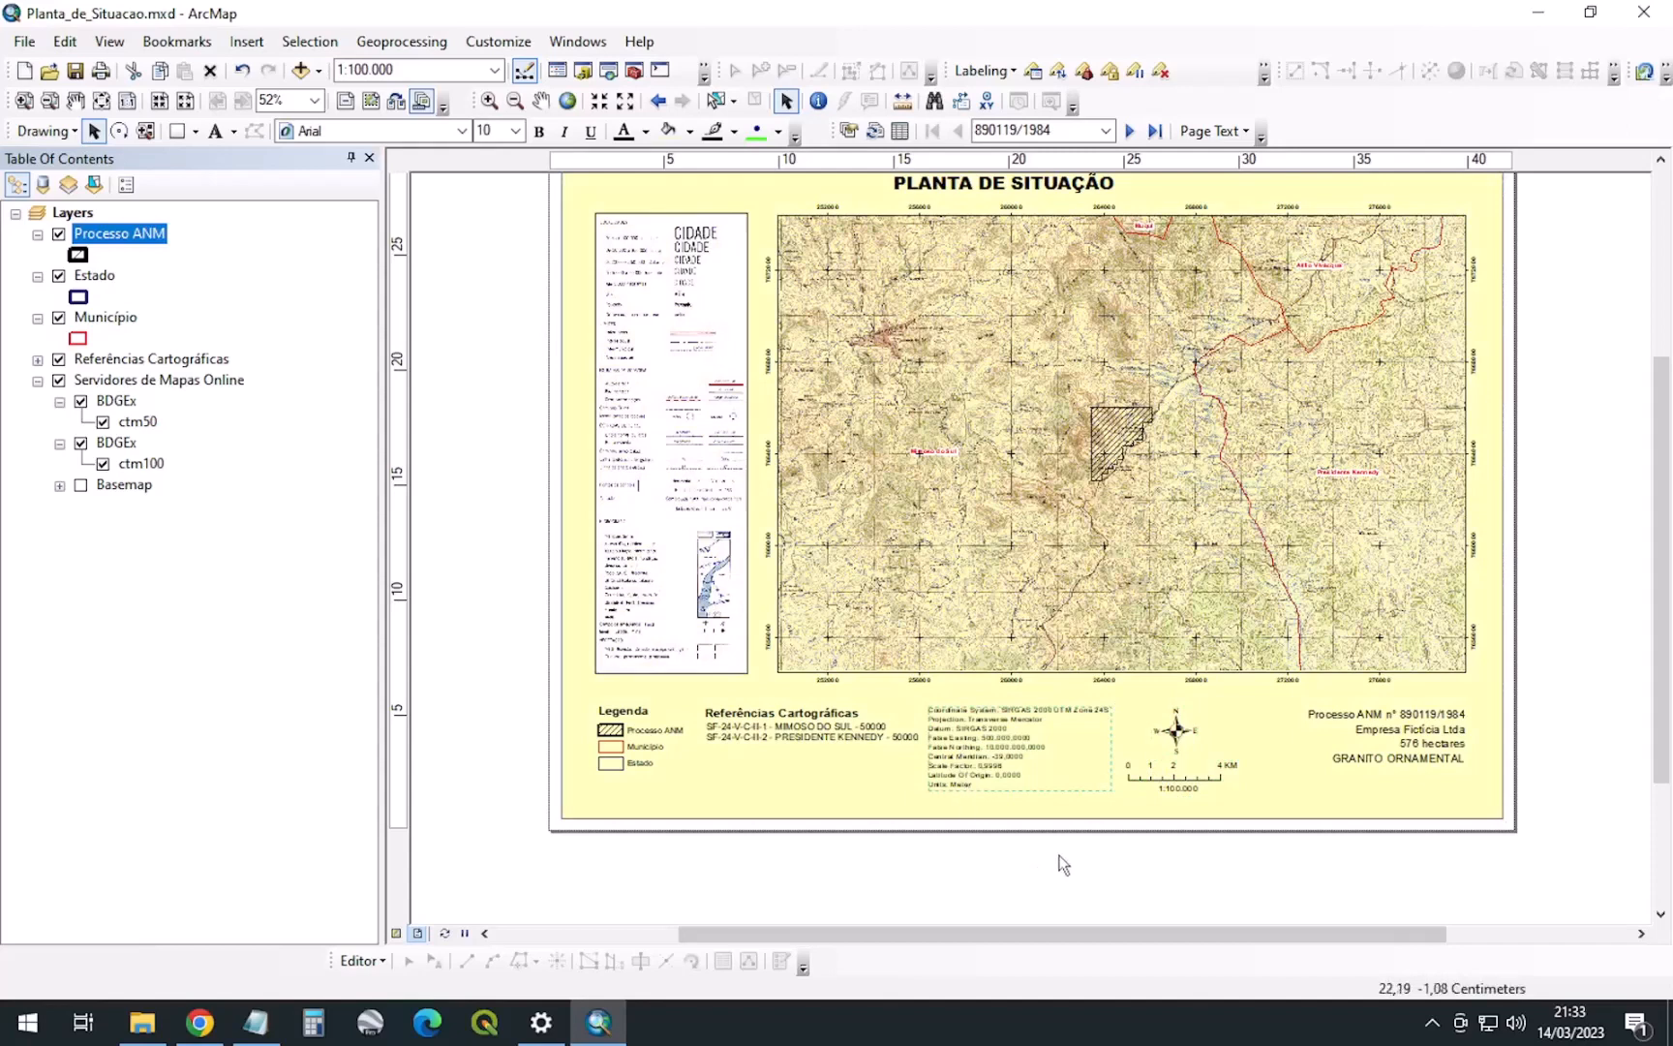
pyautogui.press('Right')
pyautogui.press('Right')
pyautogui.press('Right')
pyautogui.press('Right')
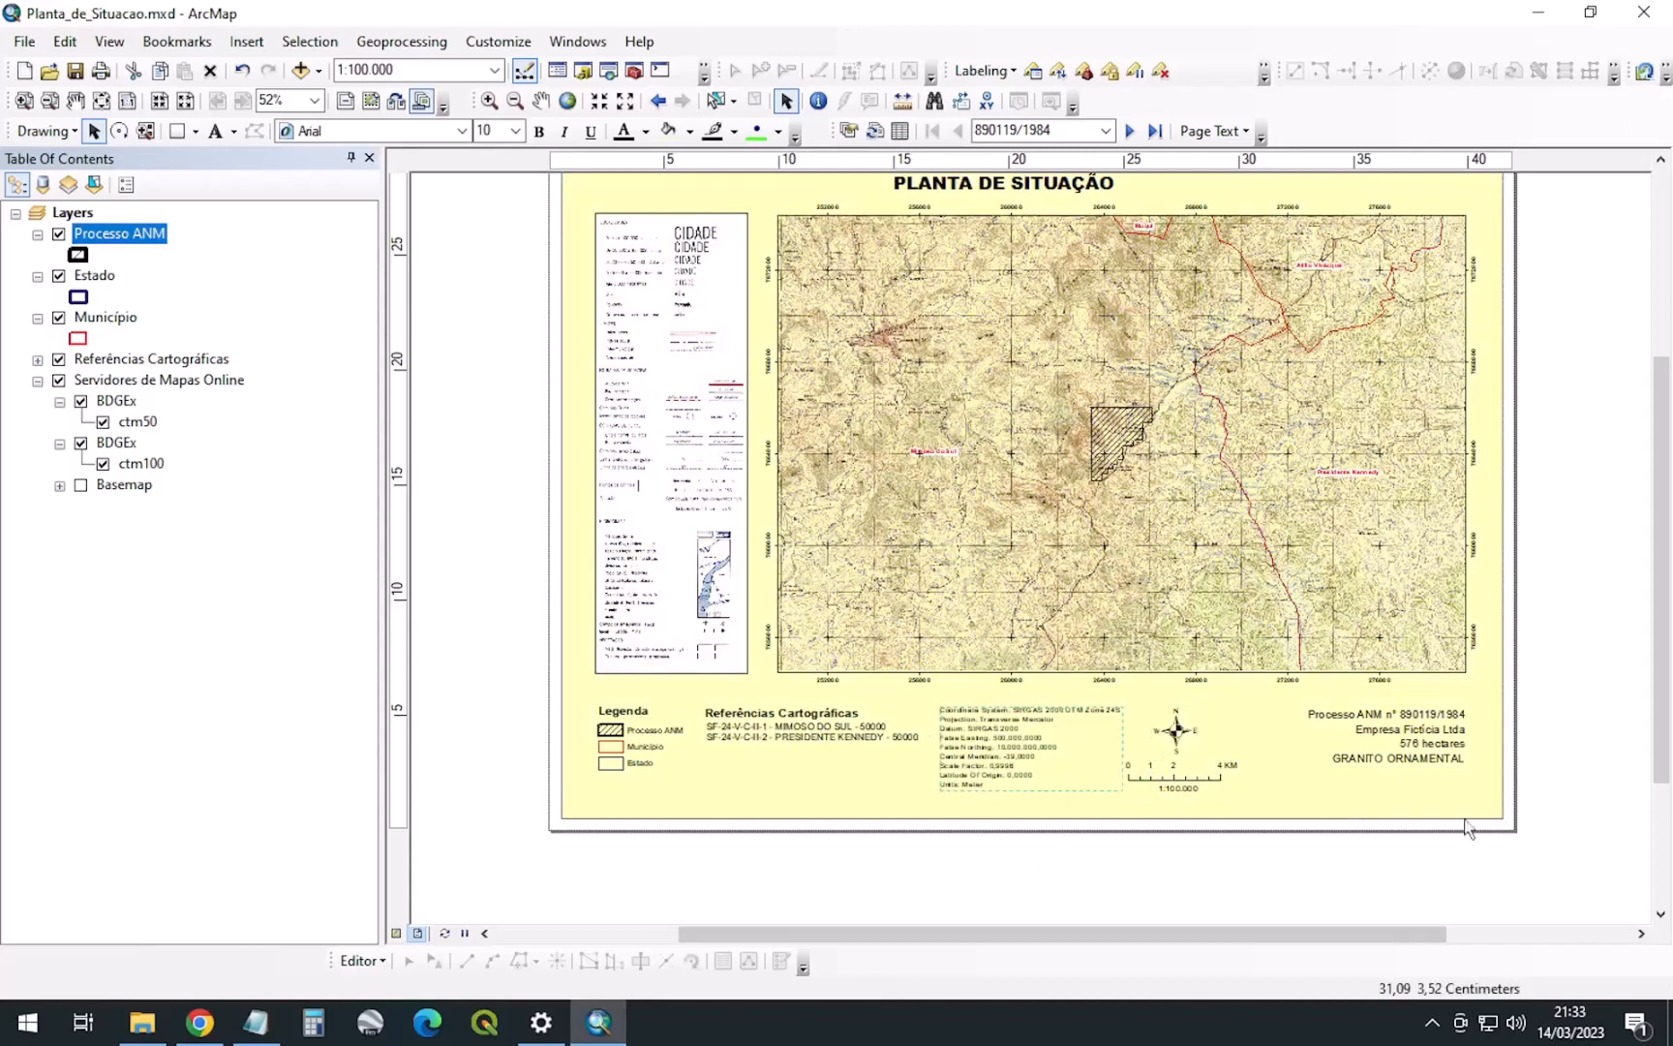
pyautogui.click(1554, 746)
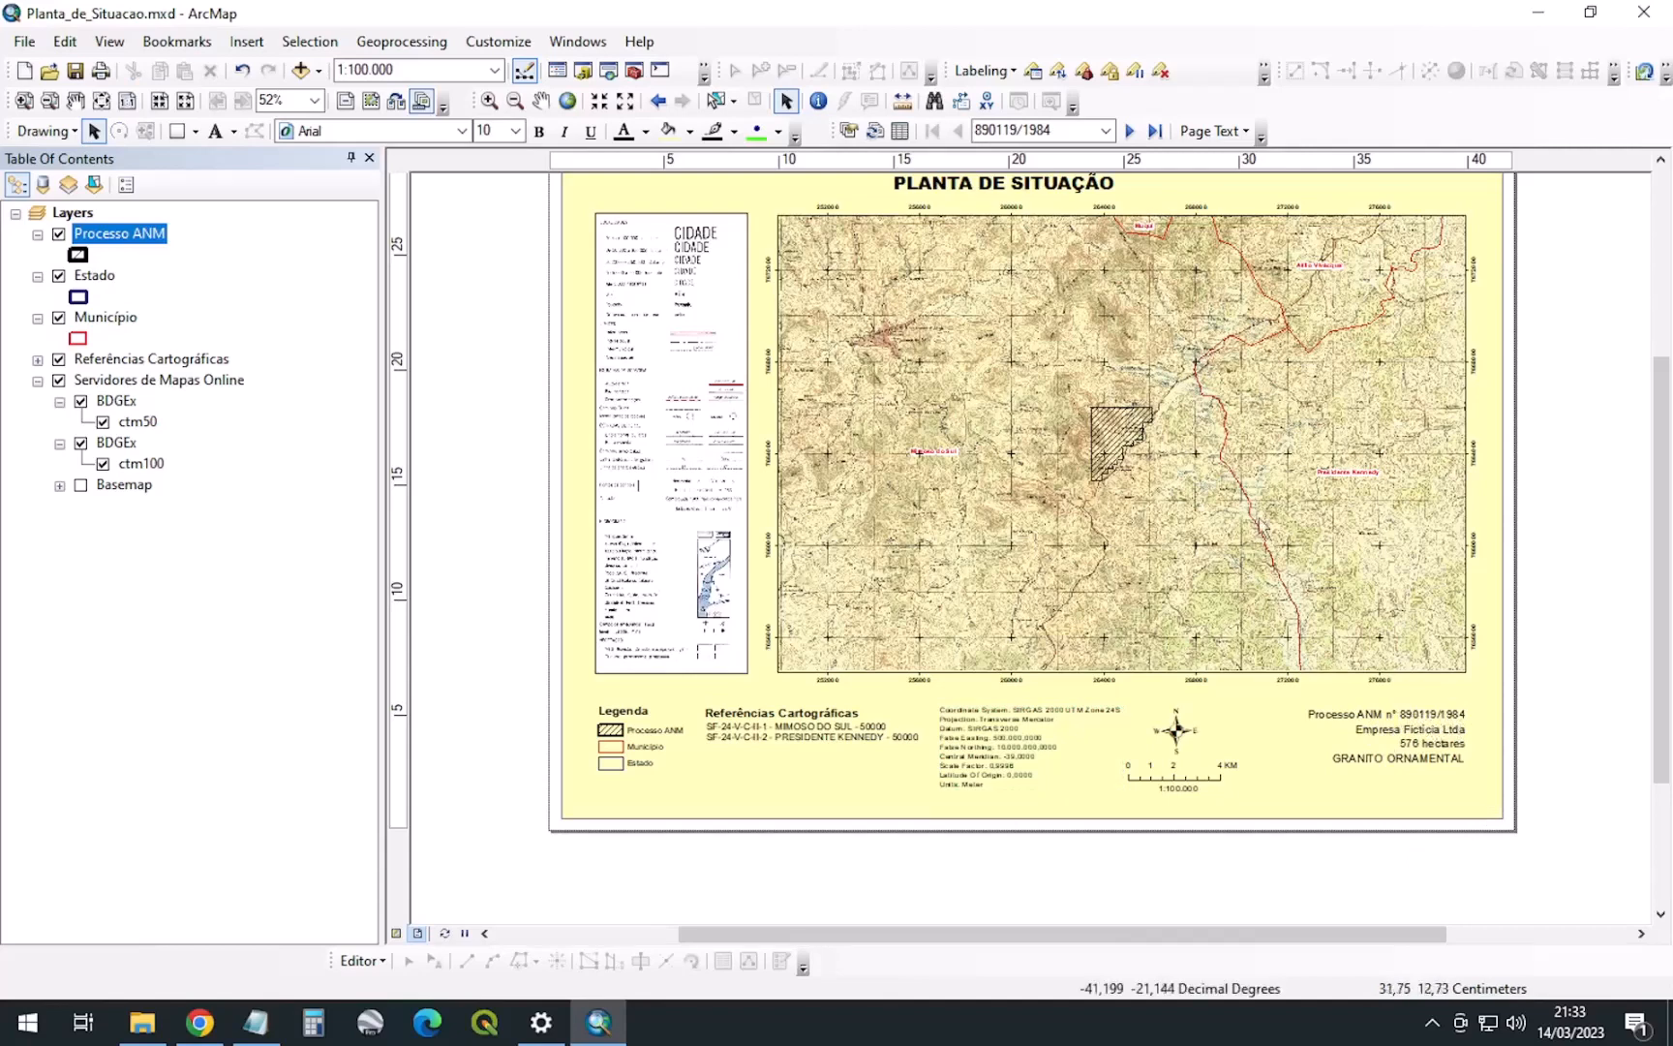
pyautogui.click(1137, 508)
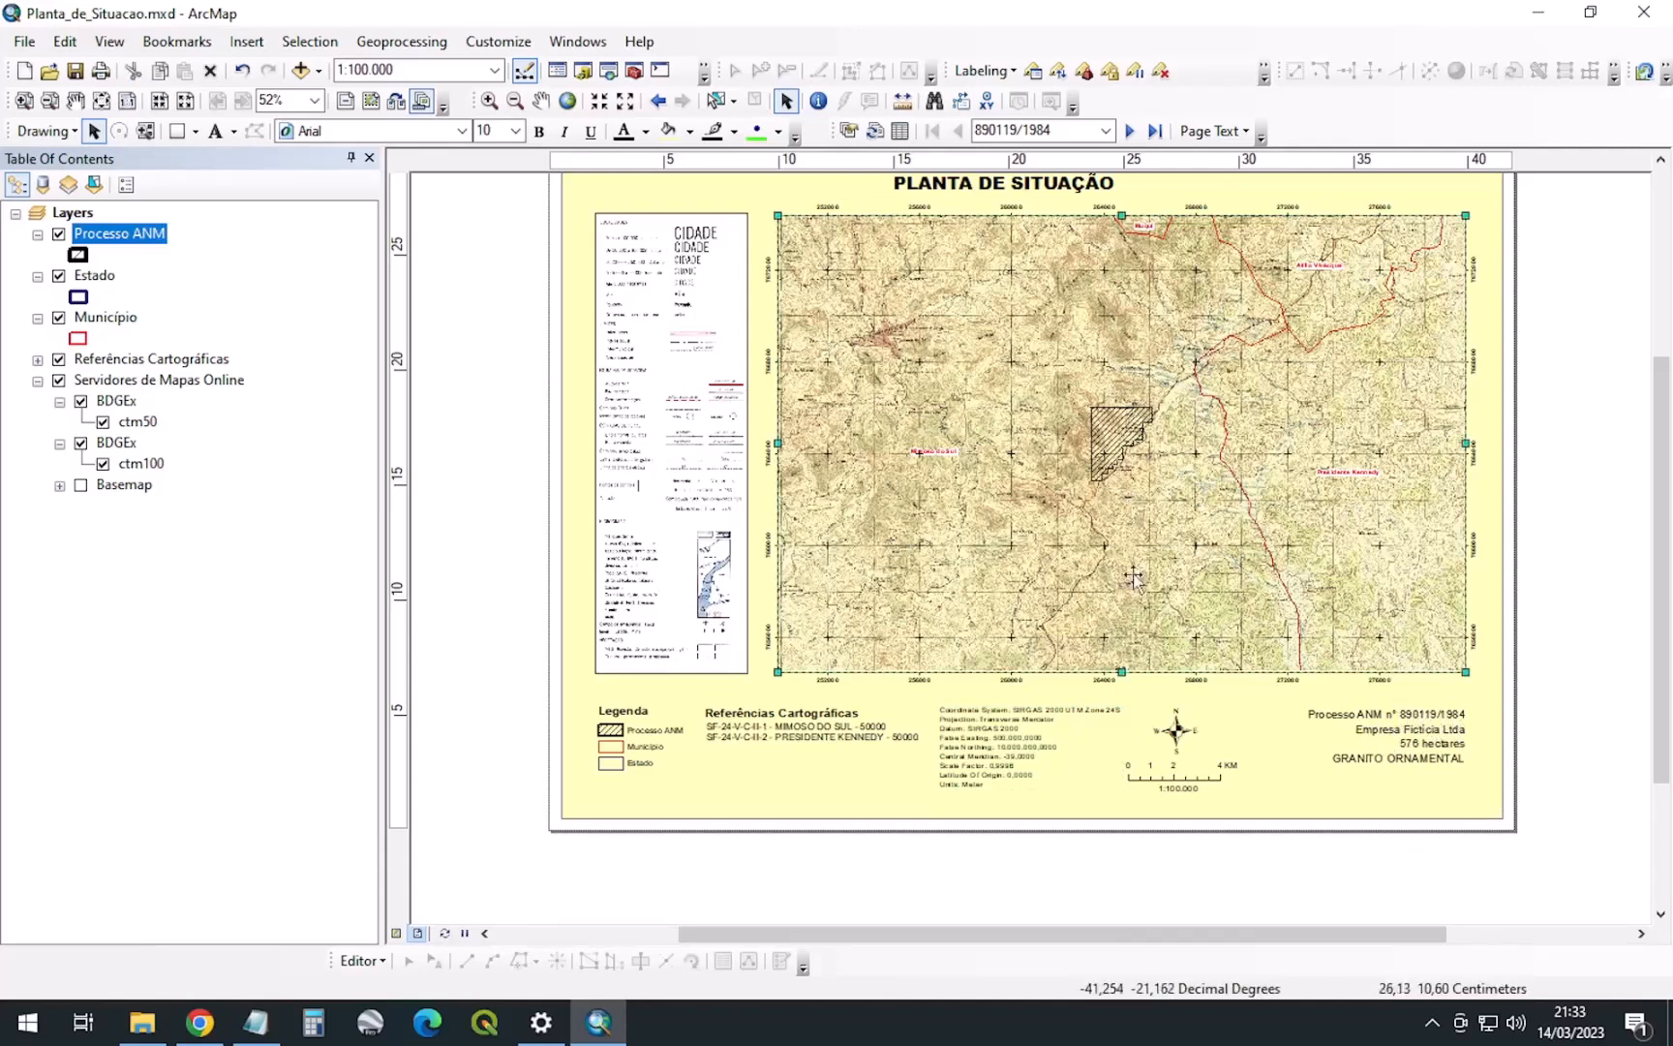
pyautogui.rightClick(1104, 462)
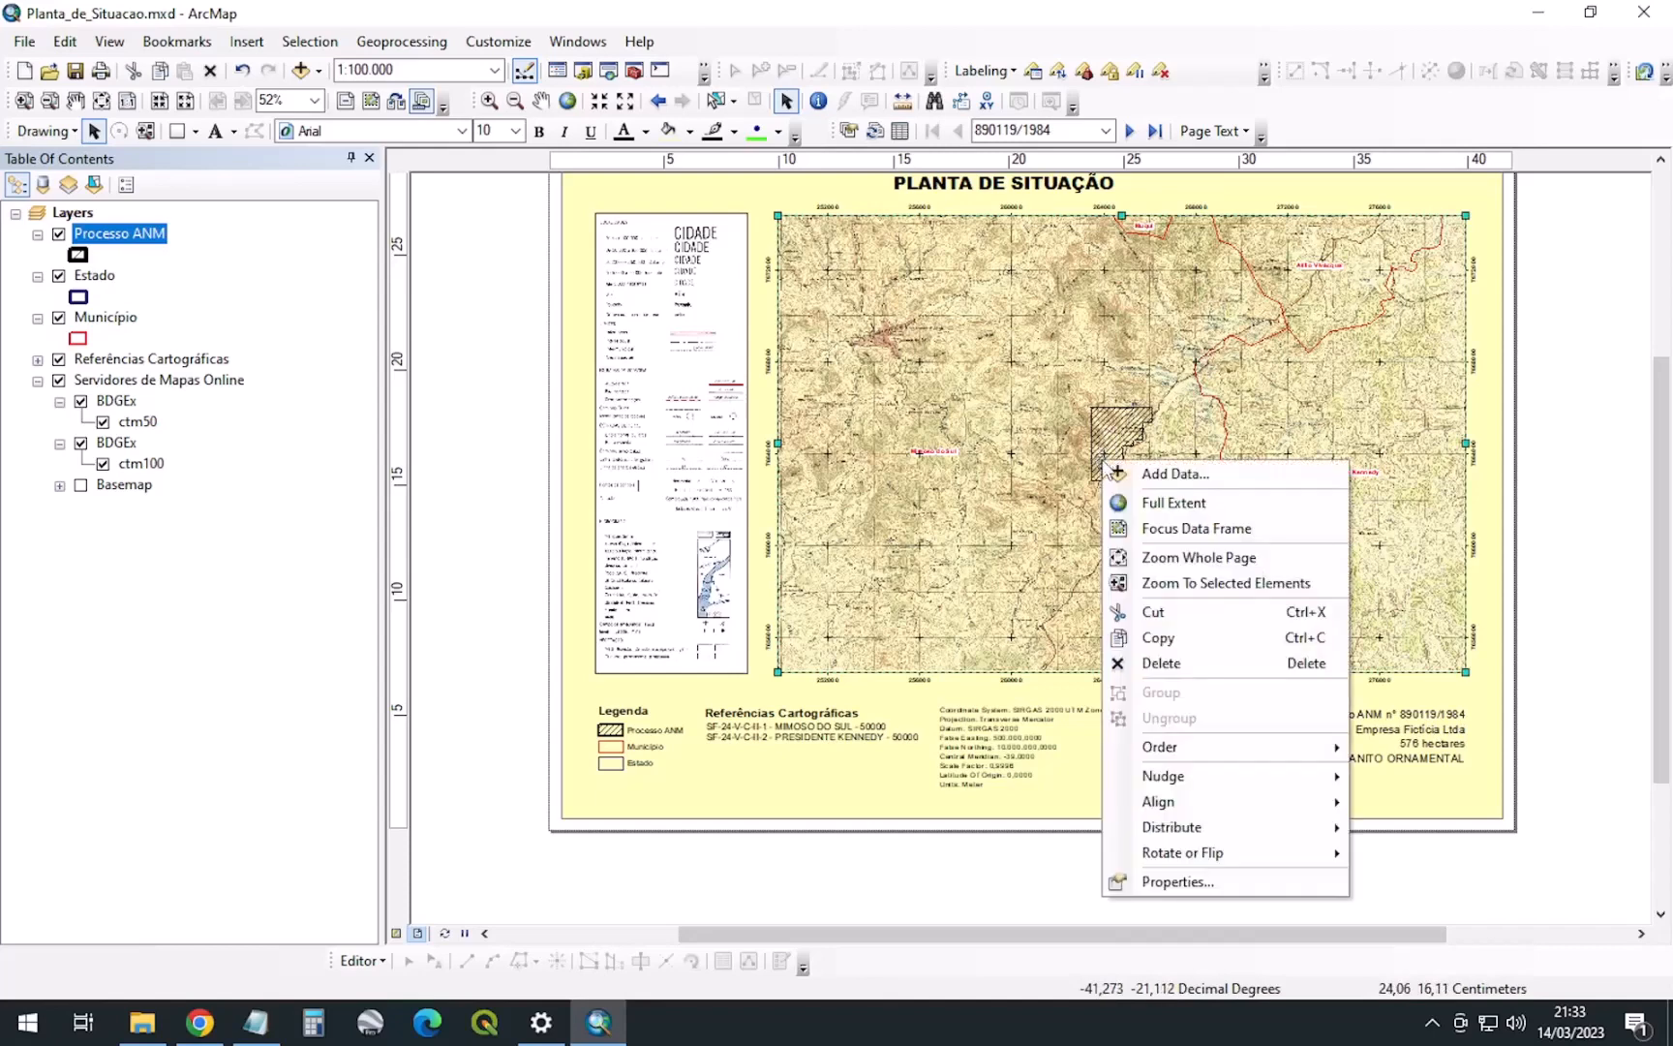
pyautogui.click(1177, 881)
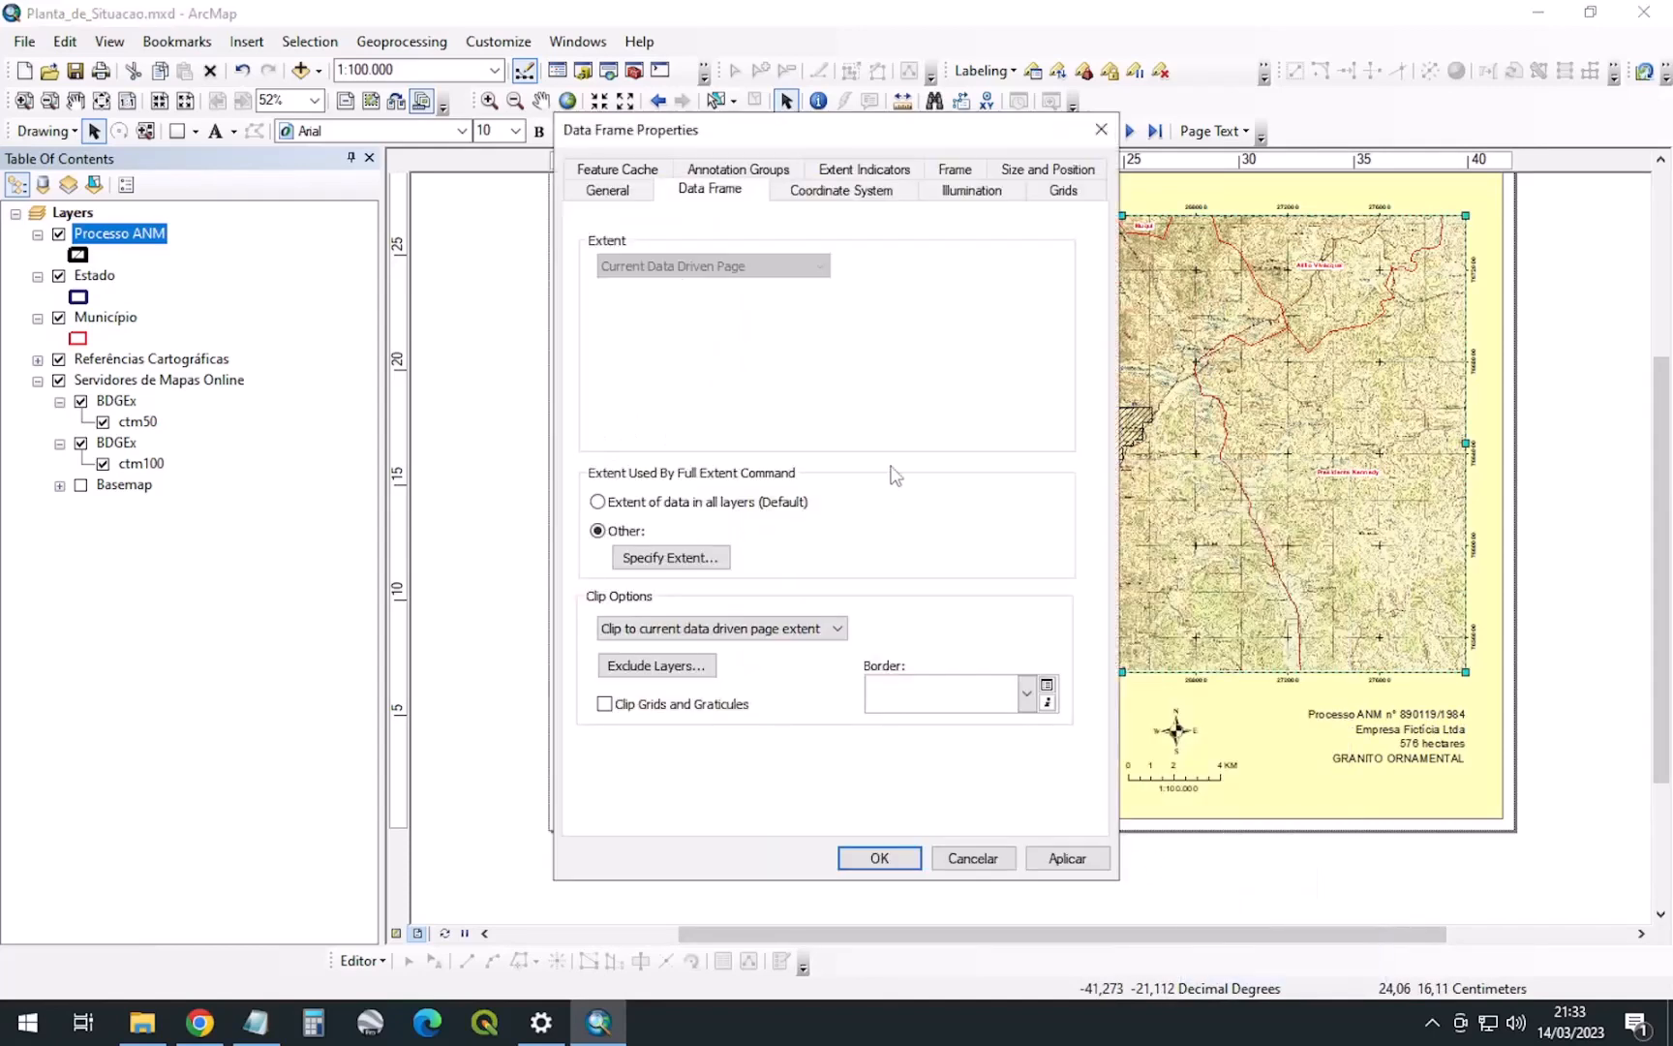
pyautogui.click(678, 661)
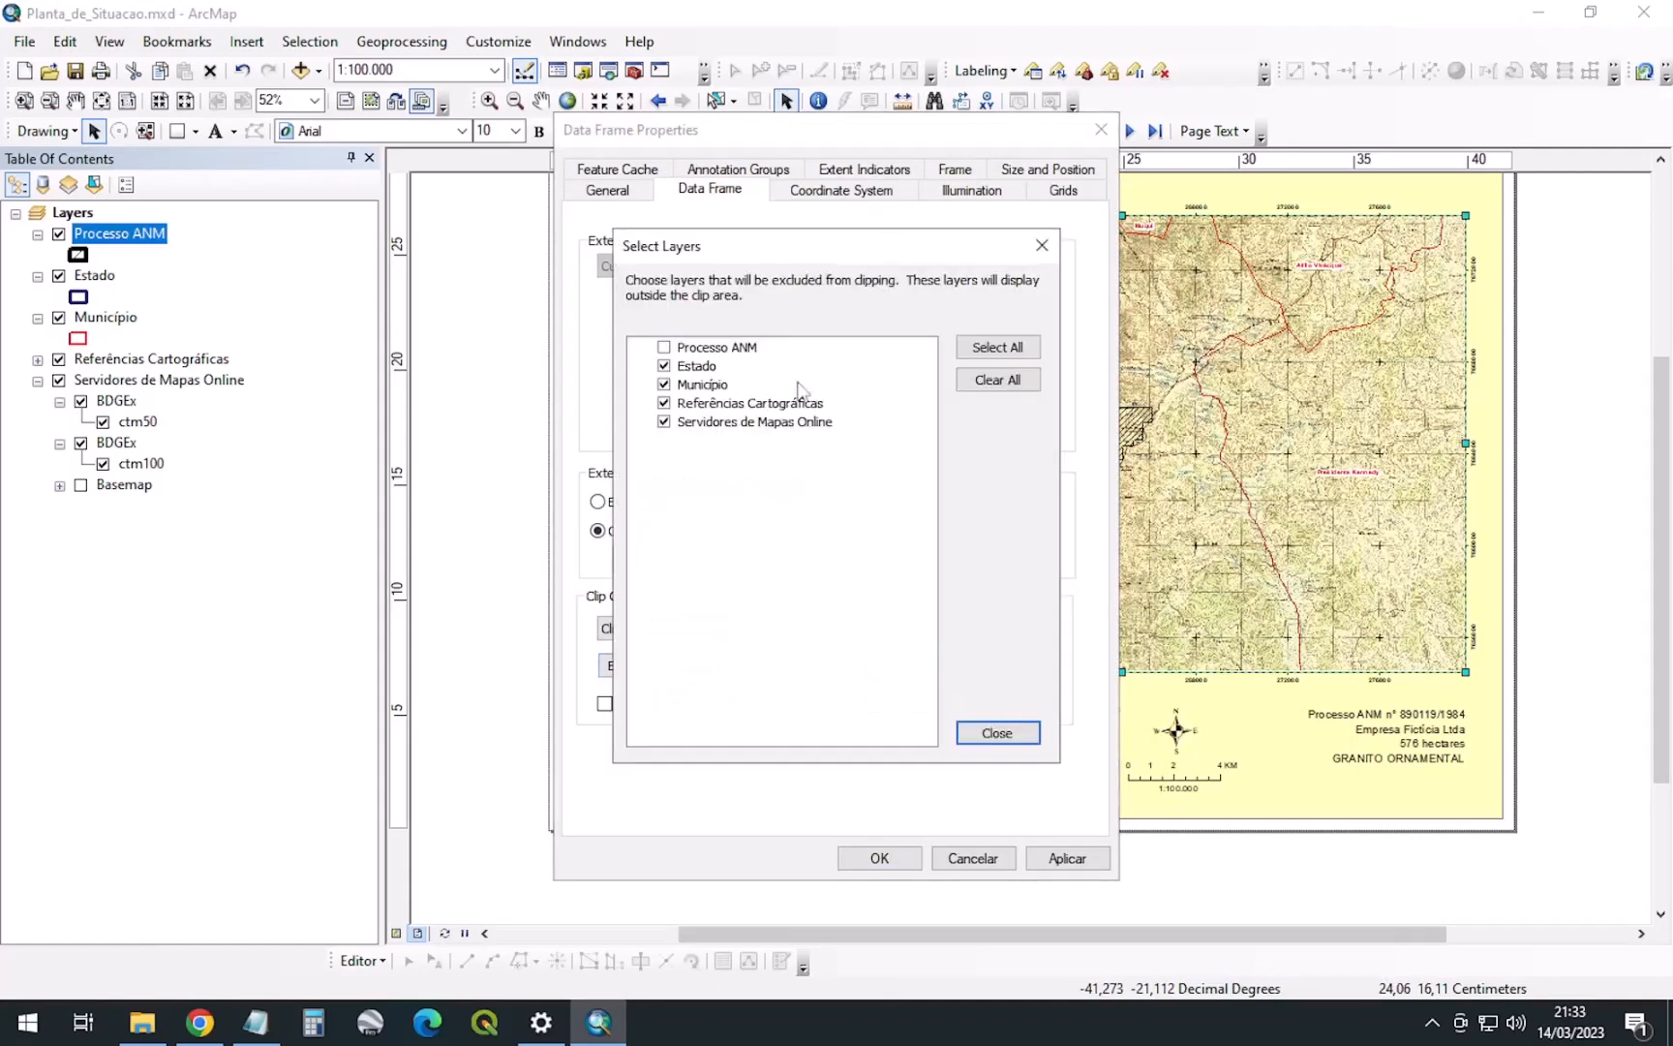
pyautogui.click(986, 385)
pyautogui.click(1003, 733)
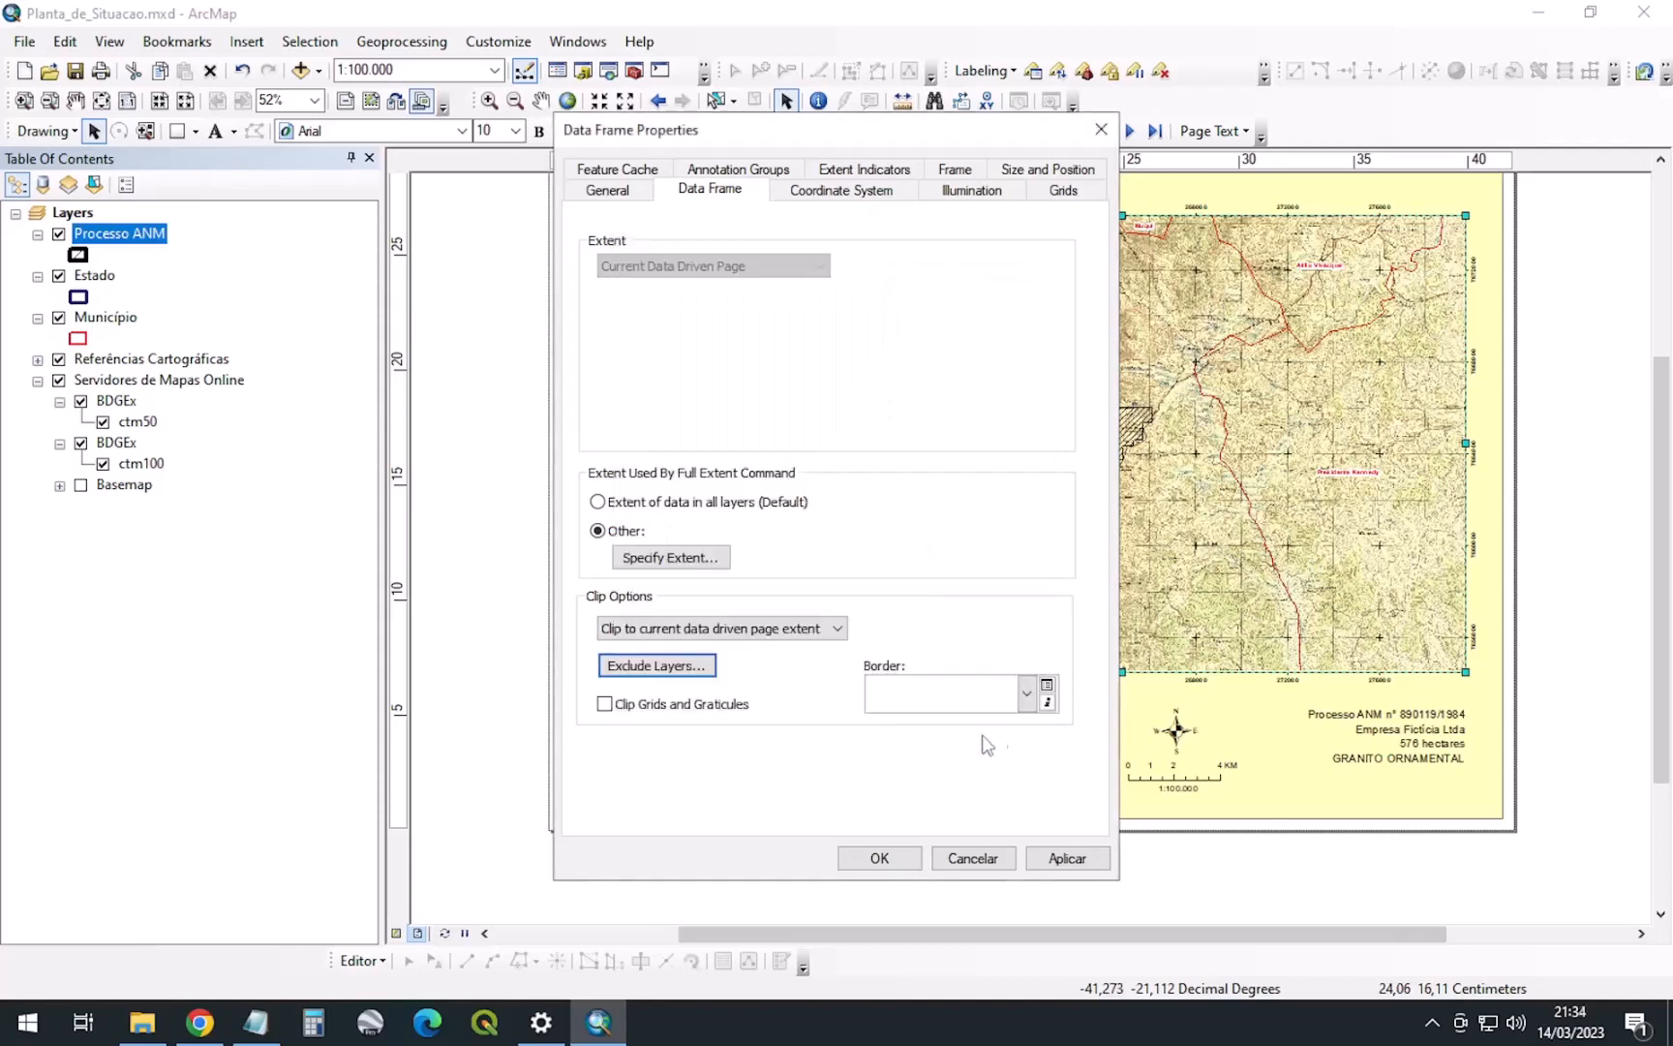
pyautogui.click(690, 629)
pyautogui.click(629, 643)
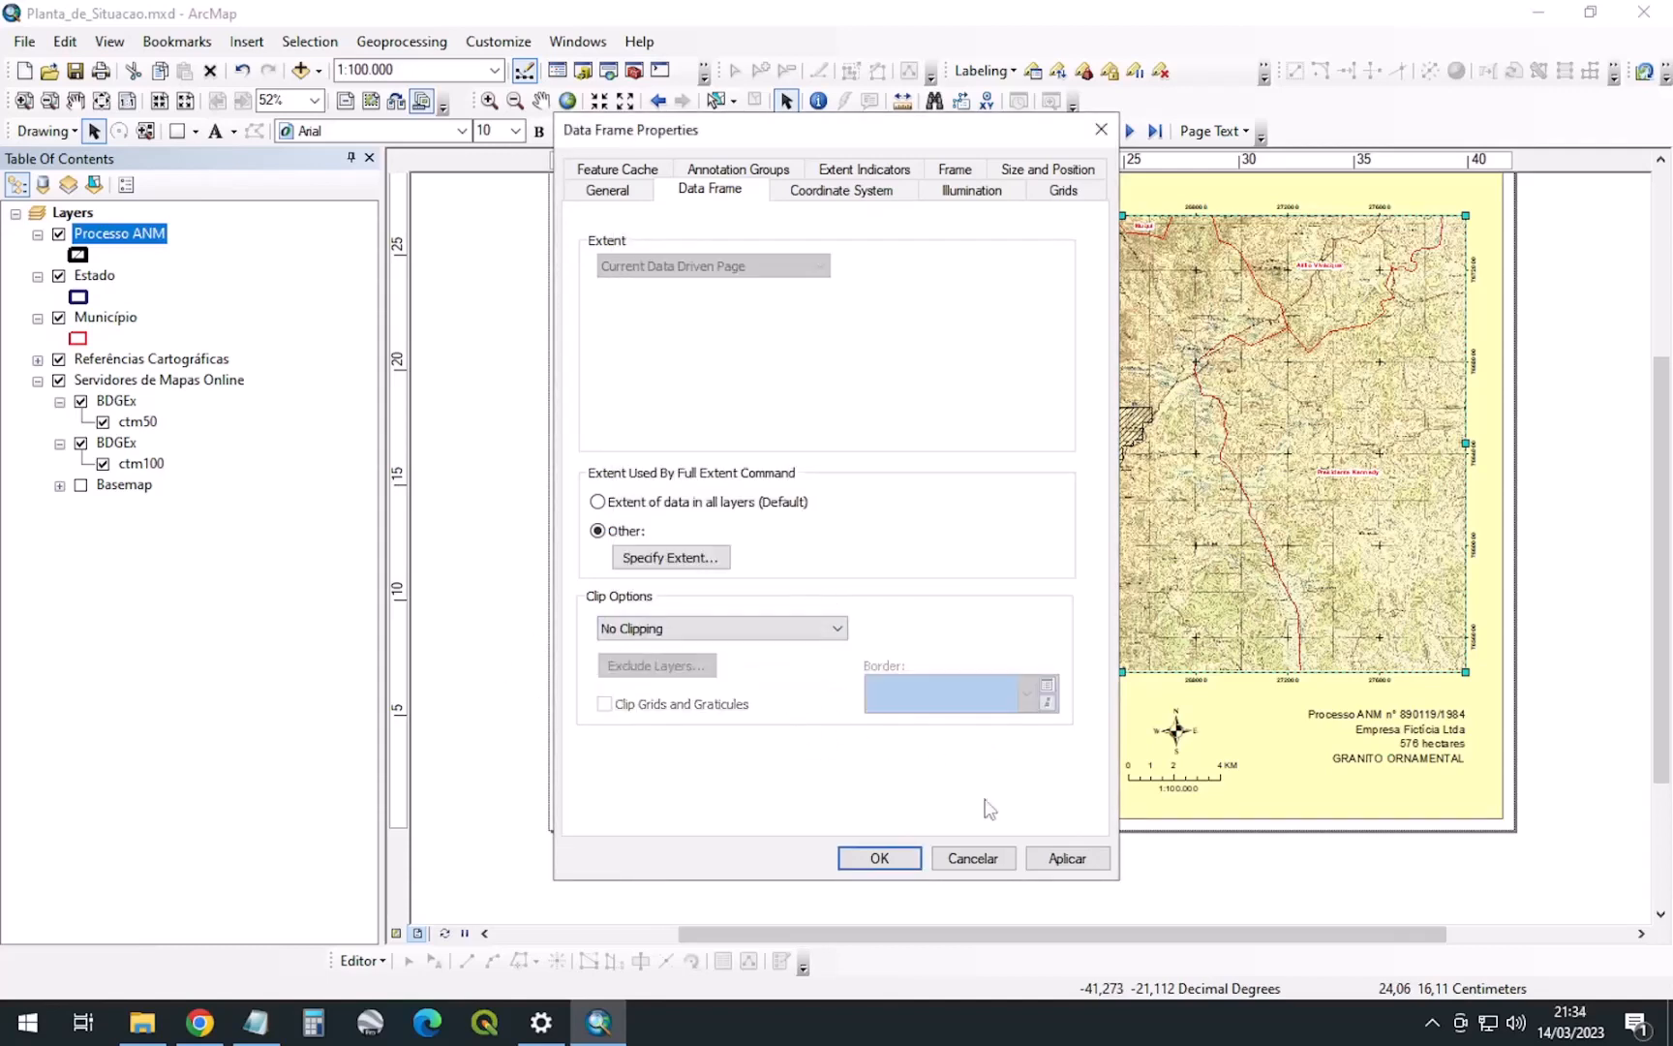
pyautogui.click(1066, 858)
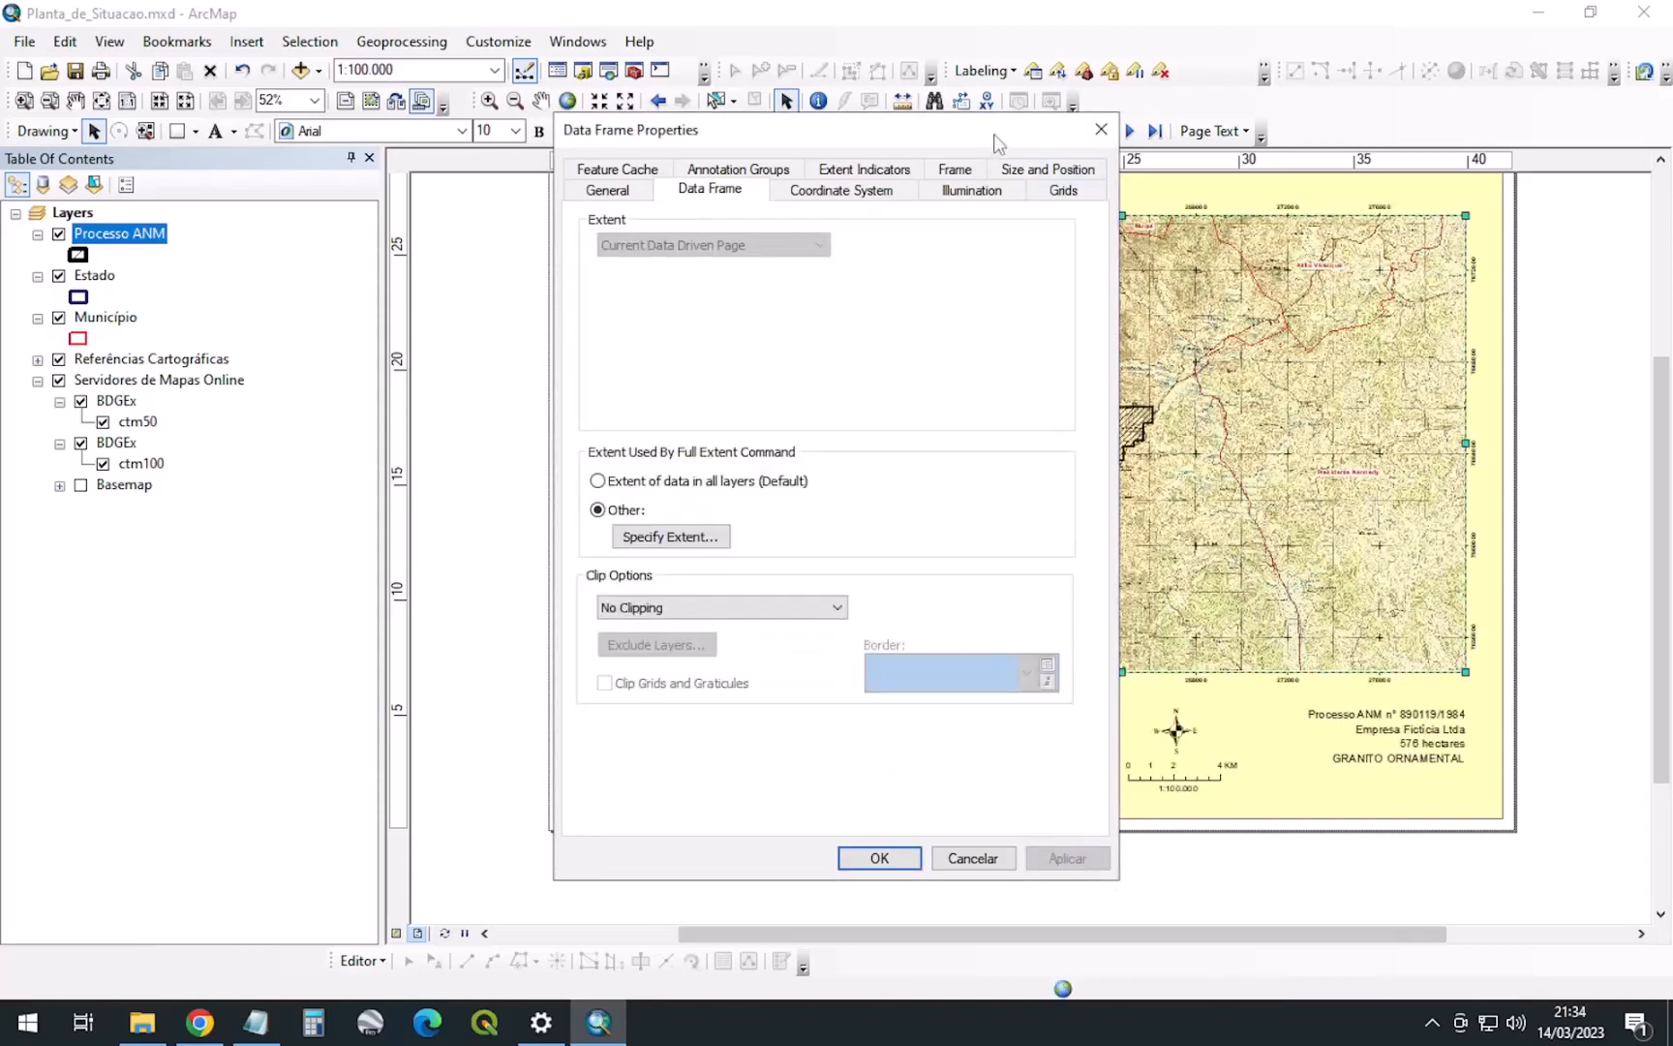
pyautogui.moveTo(994, 143); pyautogui.dragTo(566, 200)
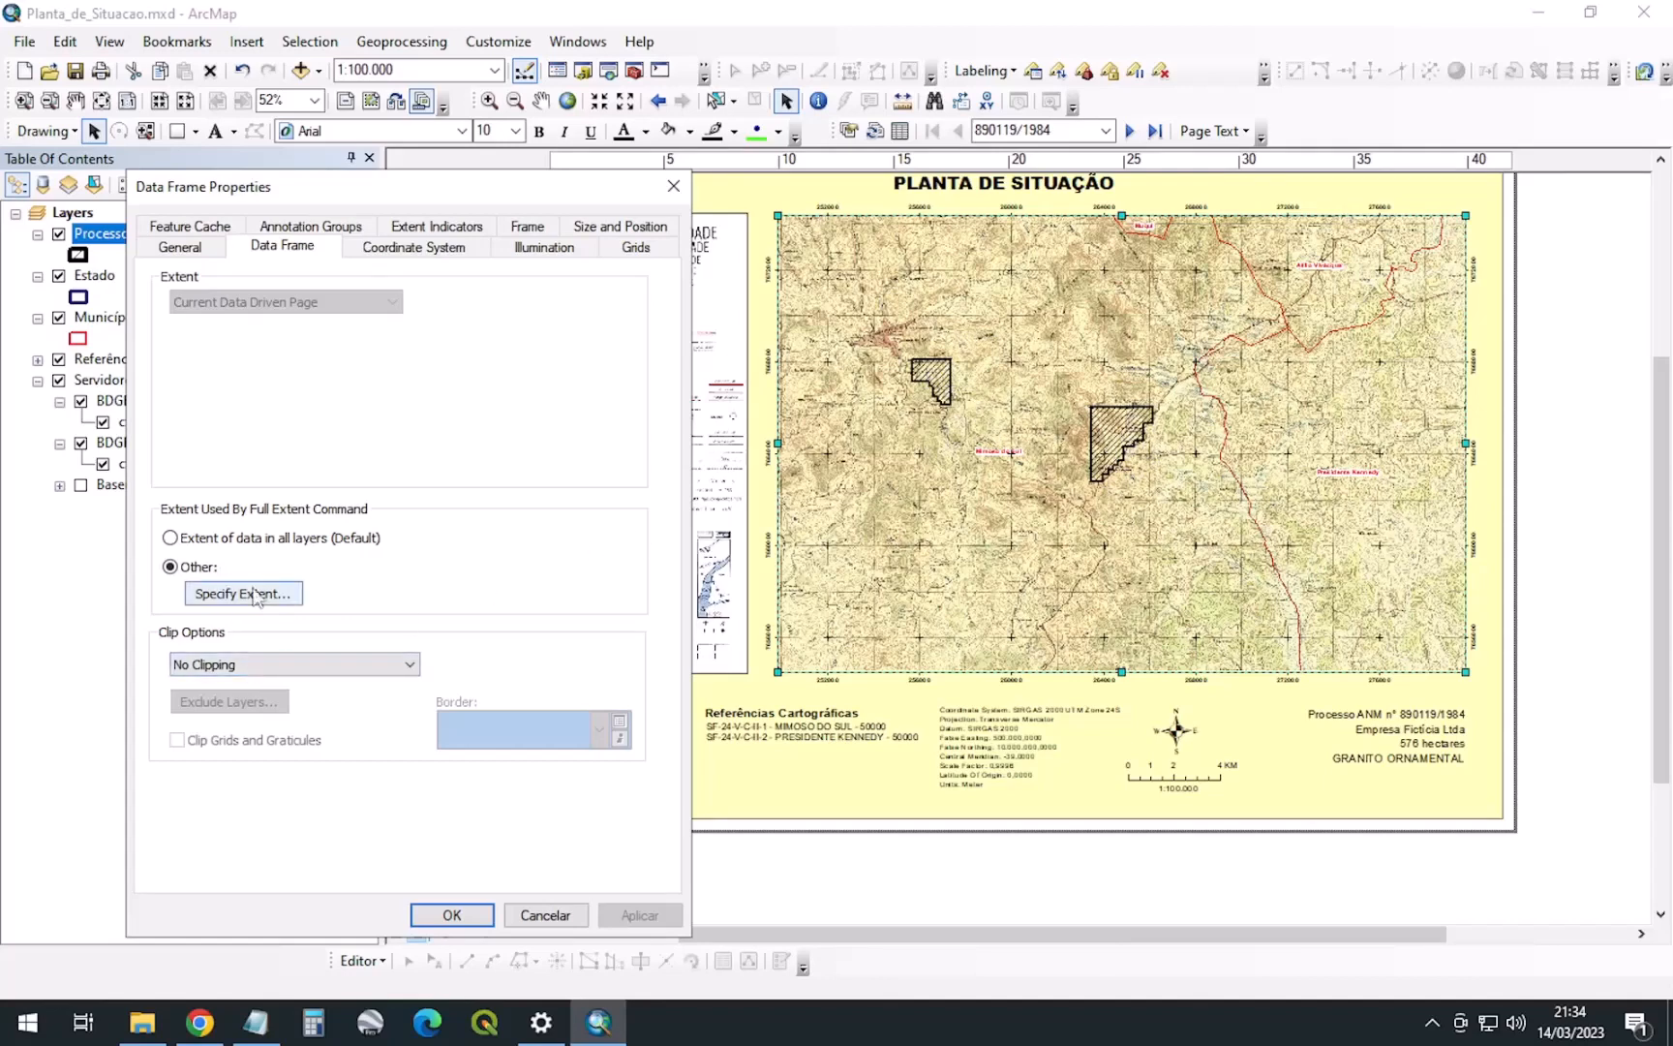
pyautogui.click(281, 664)
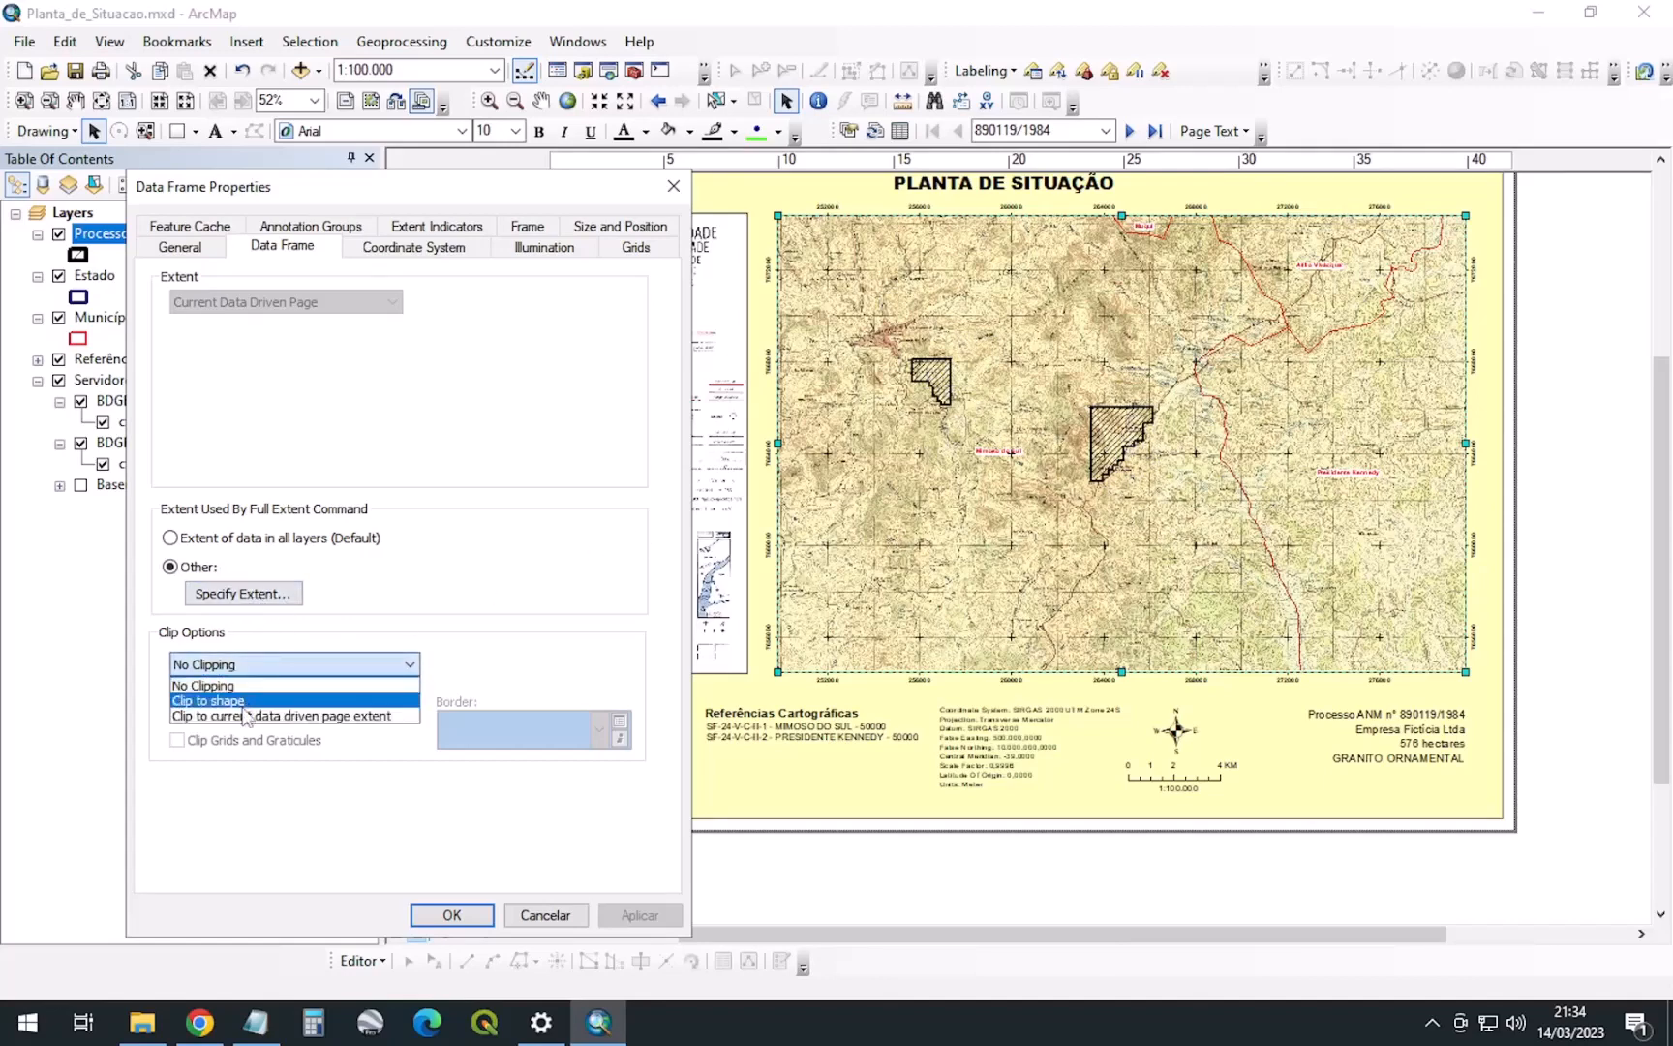
pyautogui.click(250, 693)
pyautogui.click(291, 666)
pyautogui.click(257, 712)
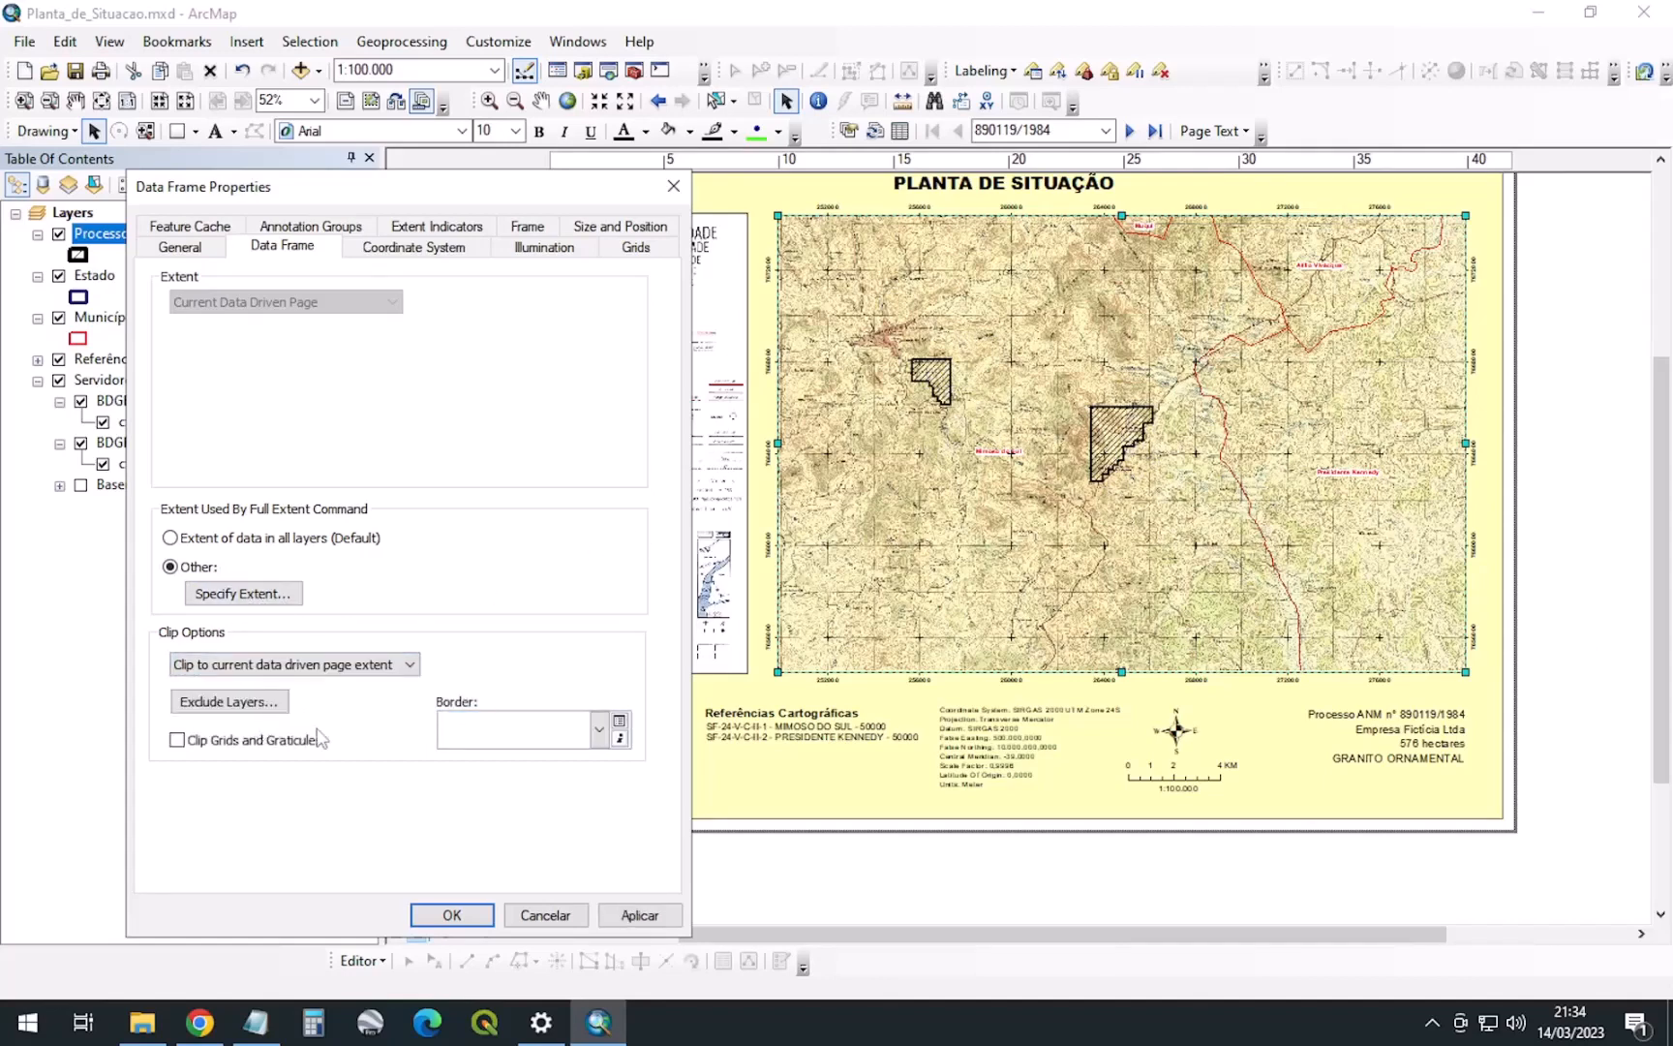
pyautogui.click(274, 707)
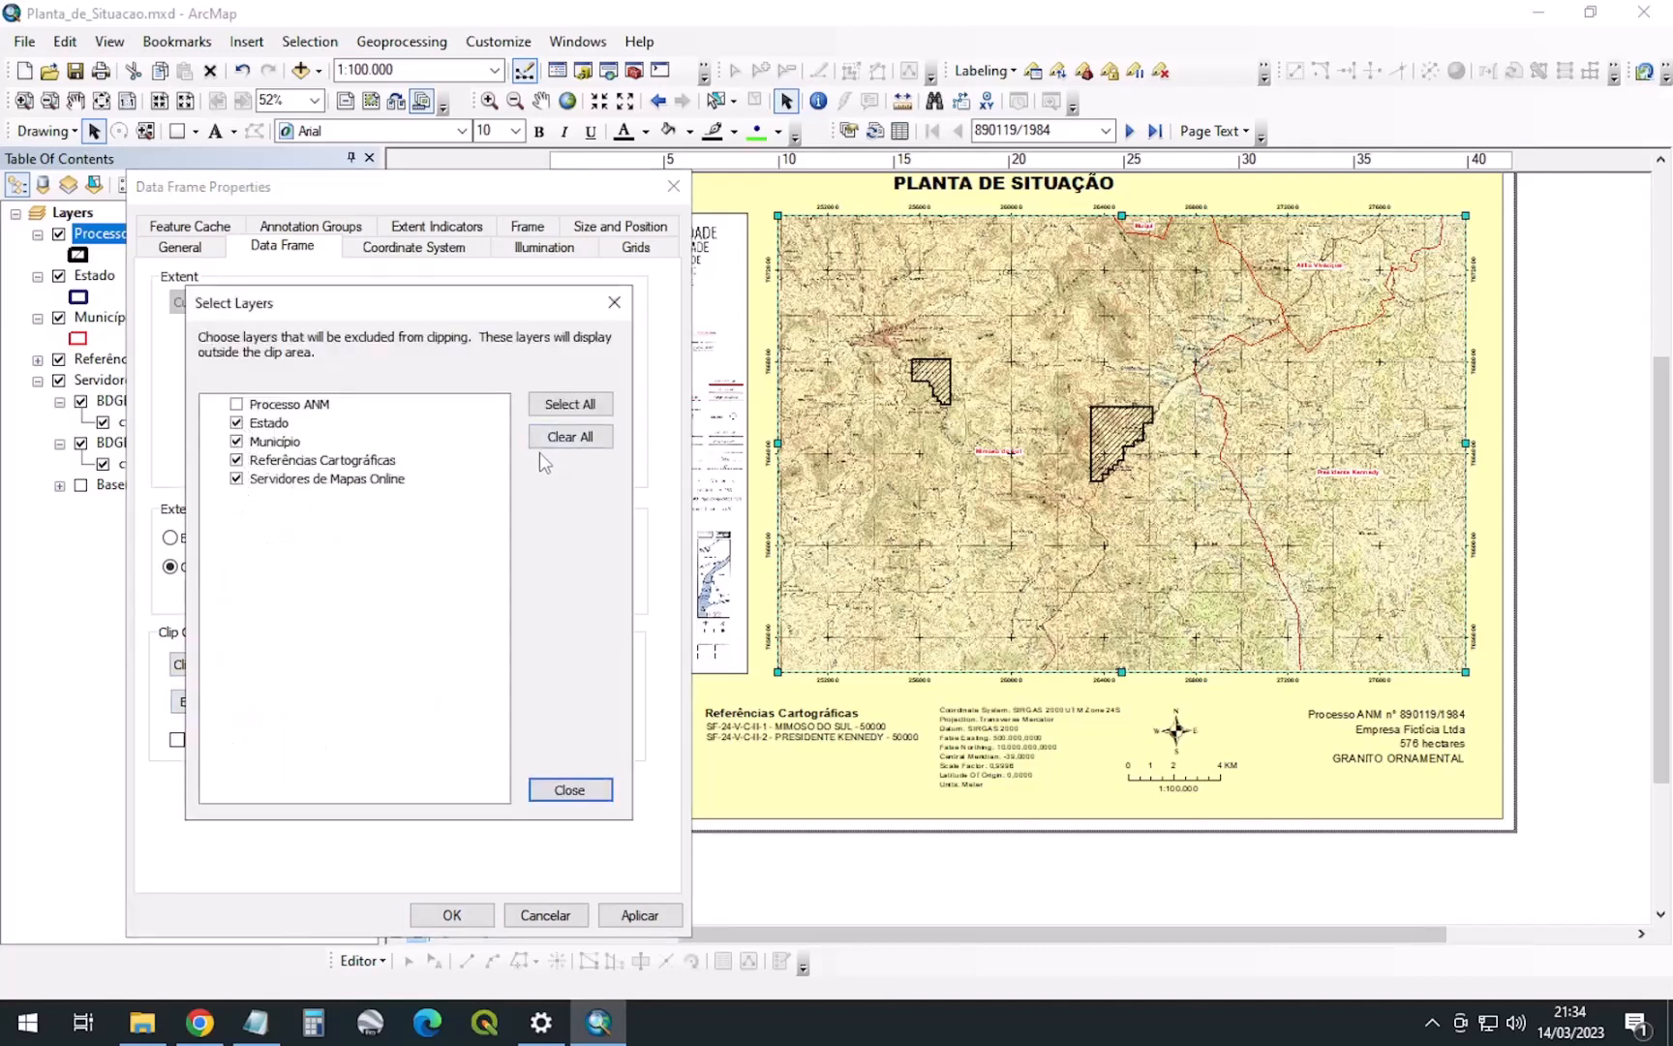
pyautogui.click(273, 408)
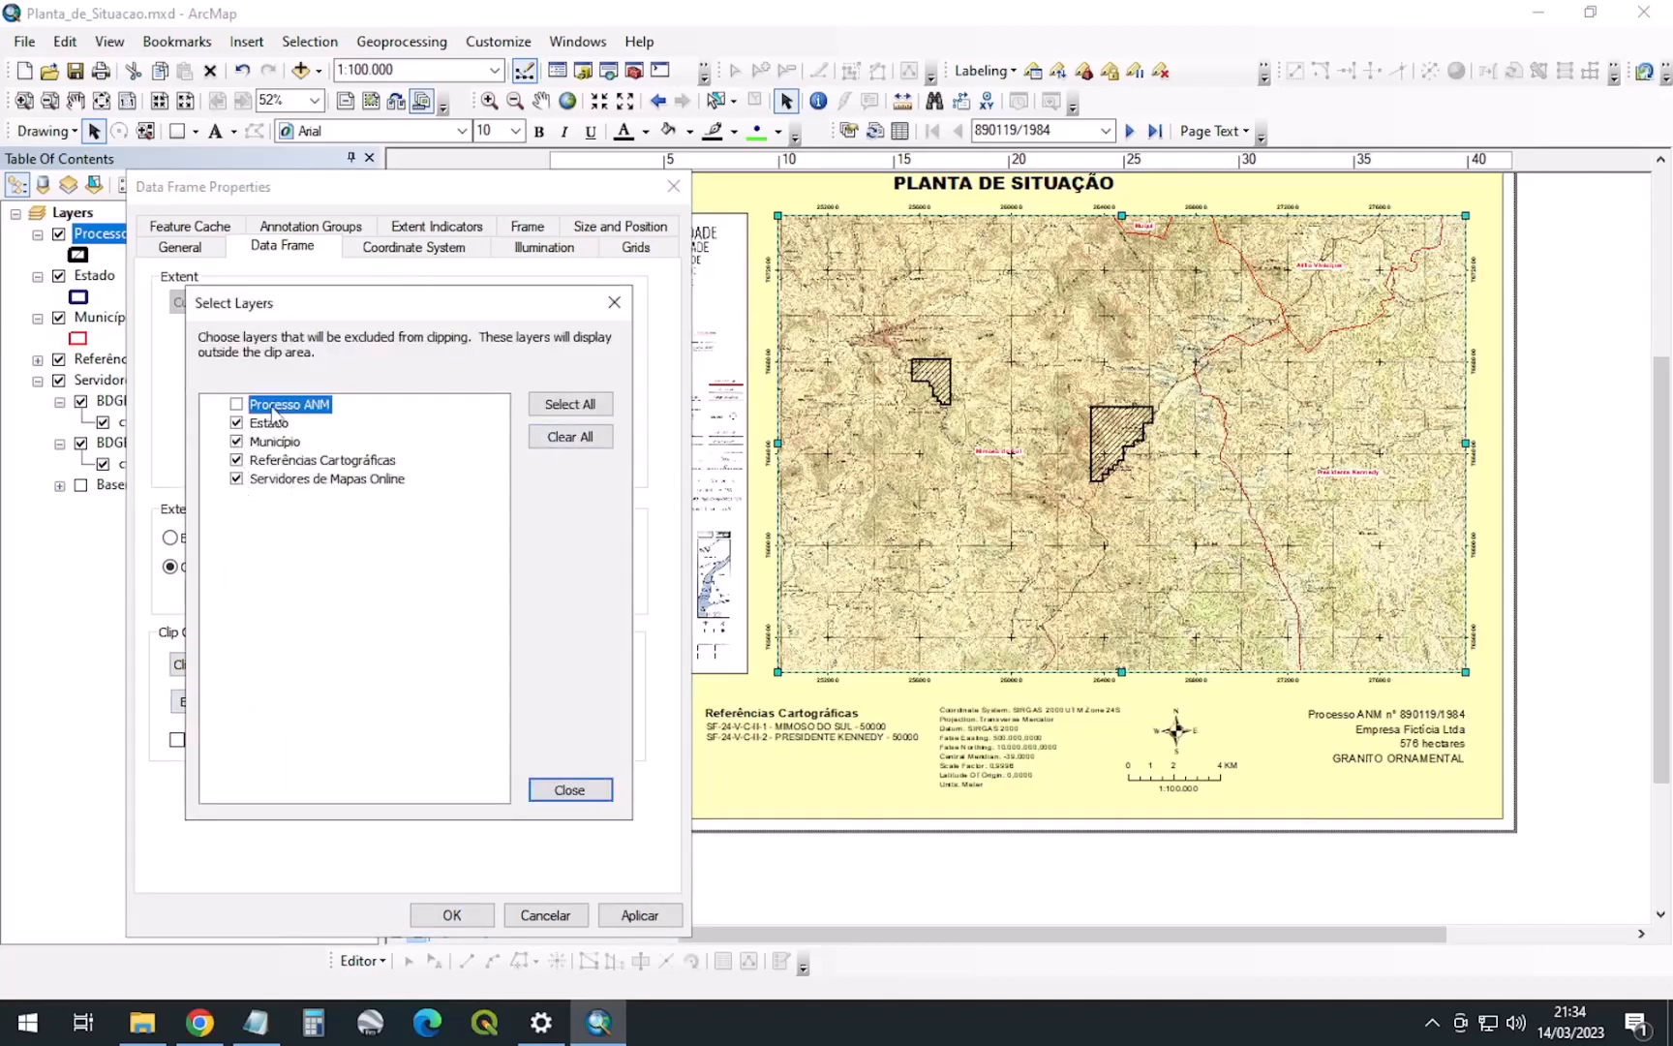
pyautogui.click(570, 791)
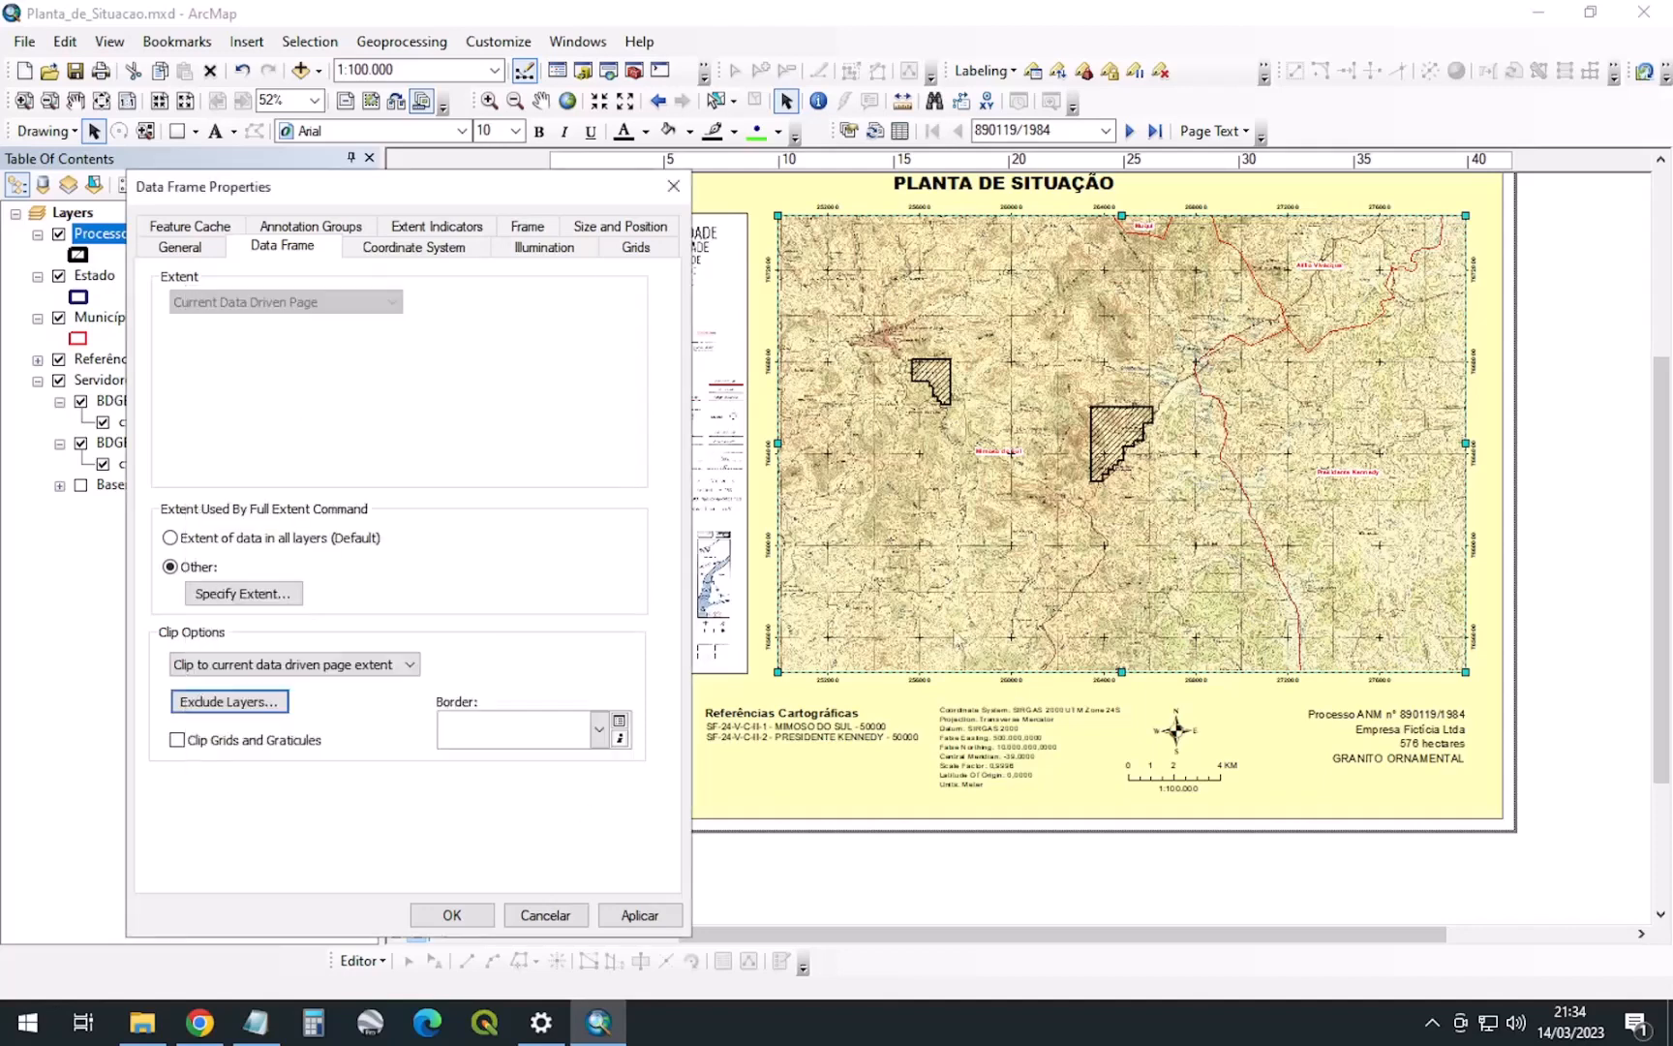
pyautogui.click(627, 910)
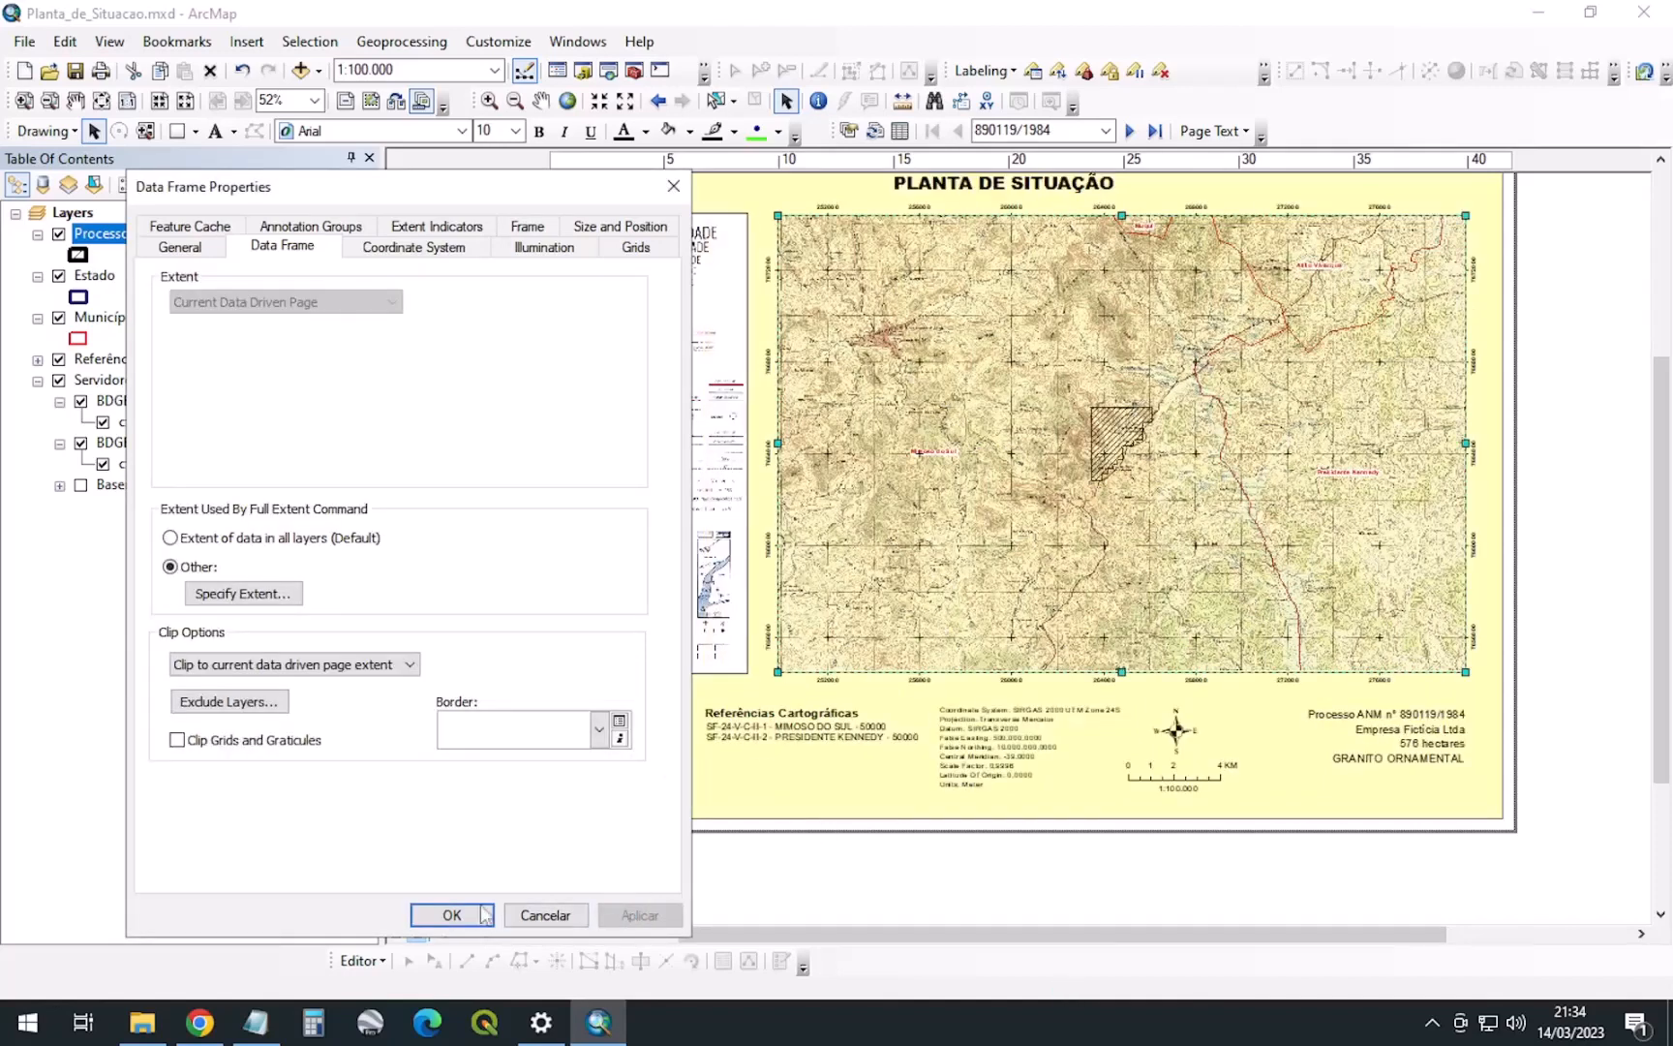
pyautogui.click(465, 914)
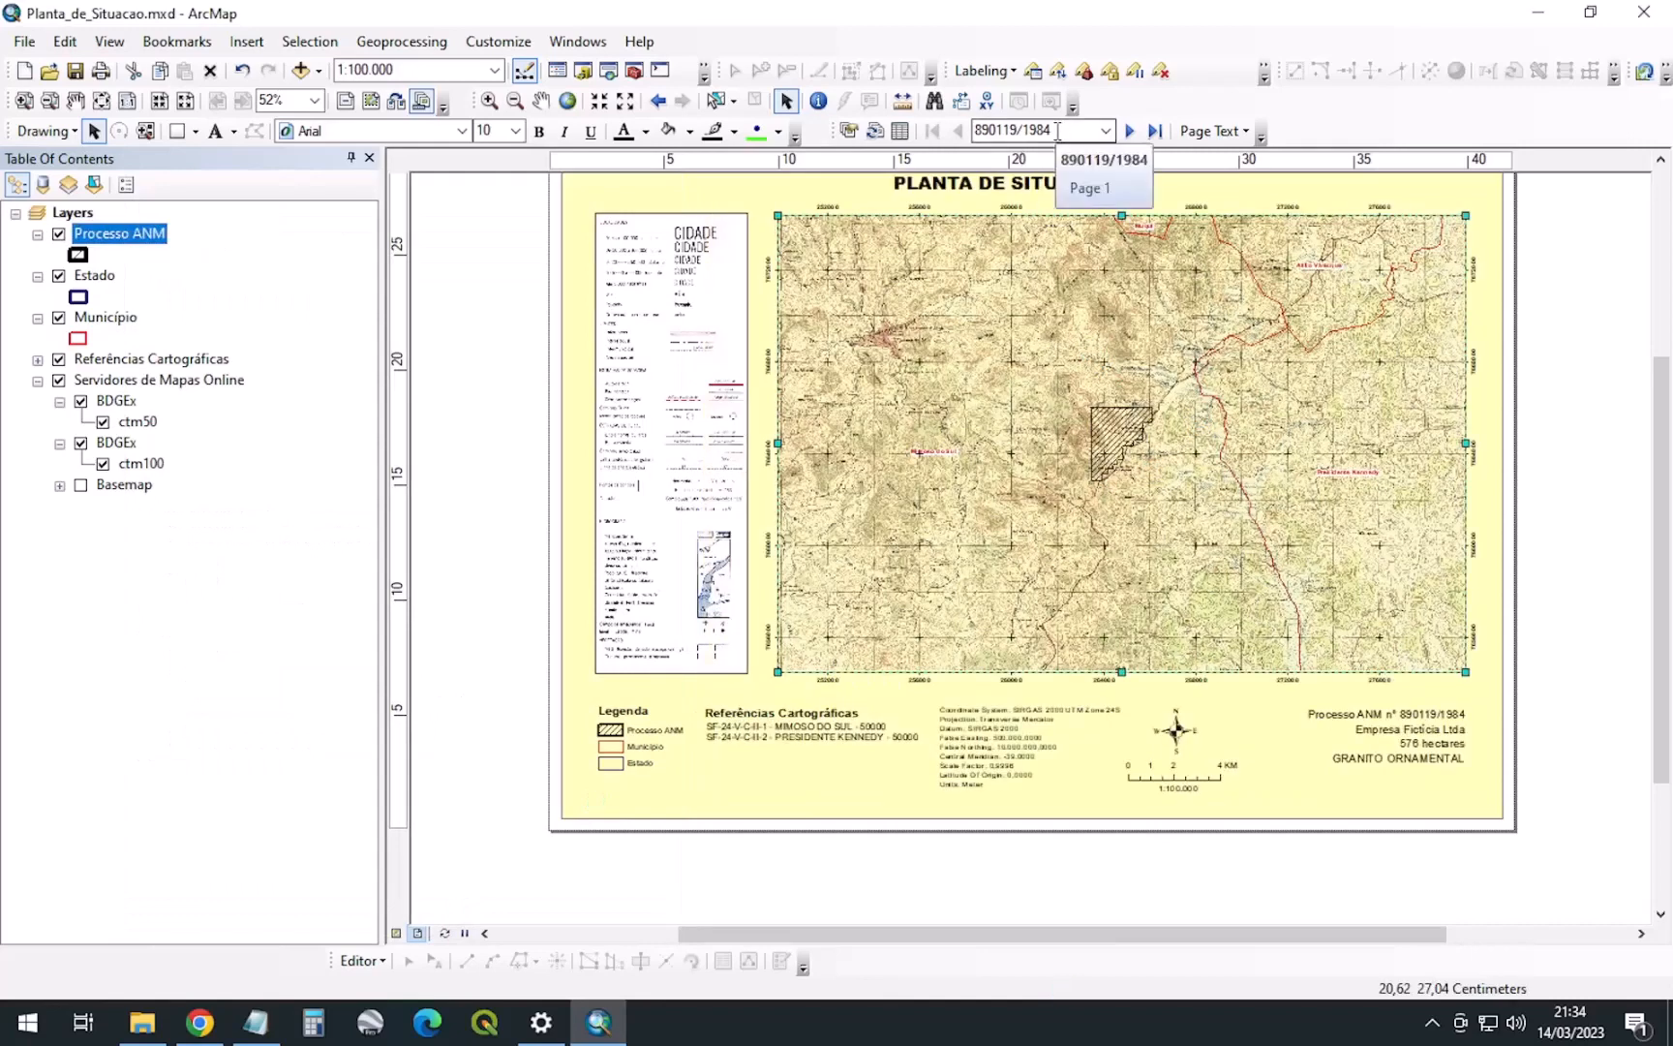
# Advance three data-driven pages to reach process 896374/2006
pyautogui.click(1131, 130)
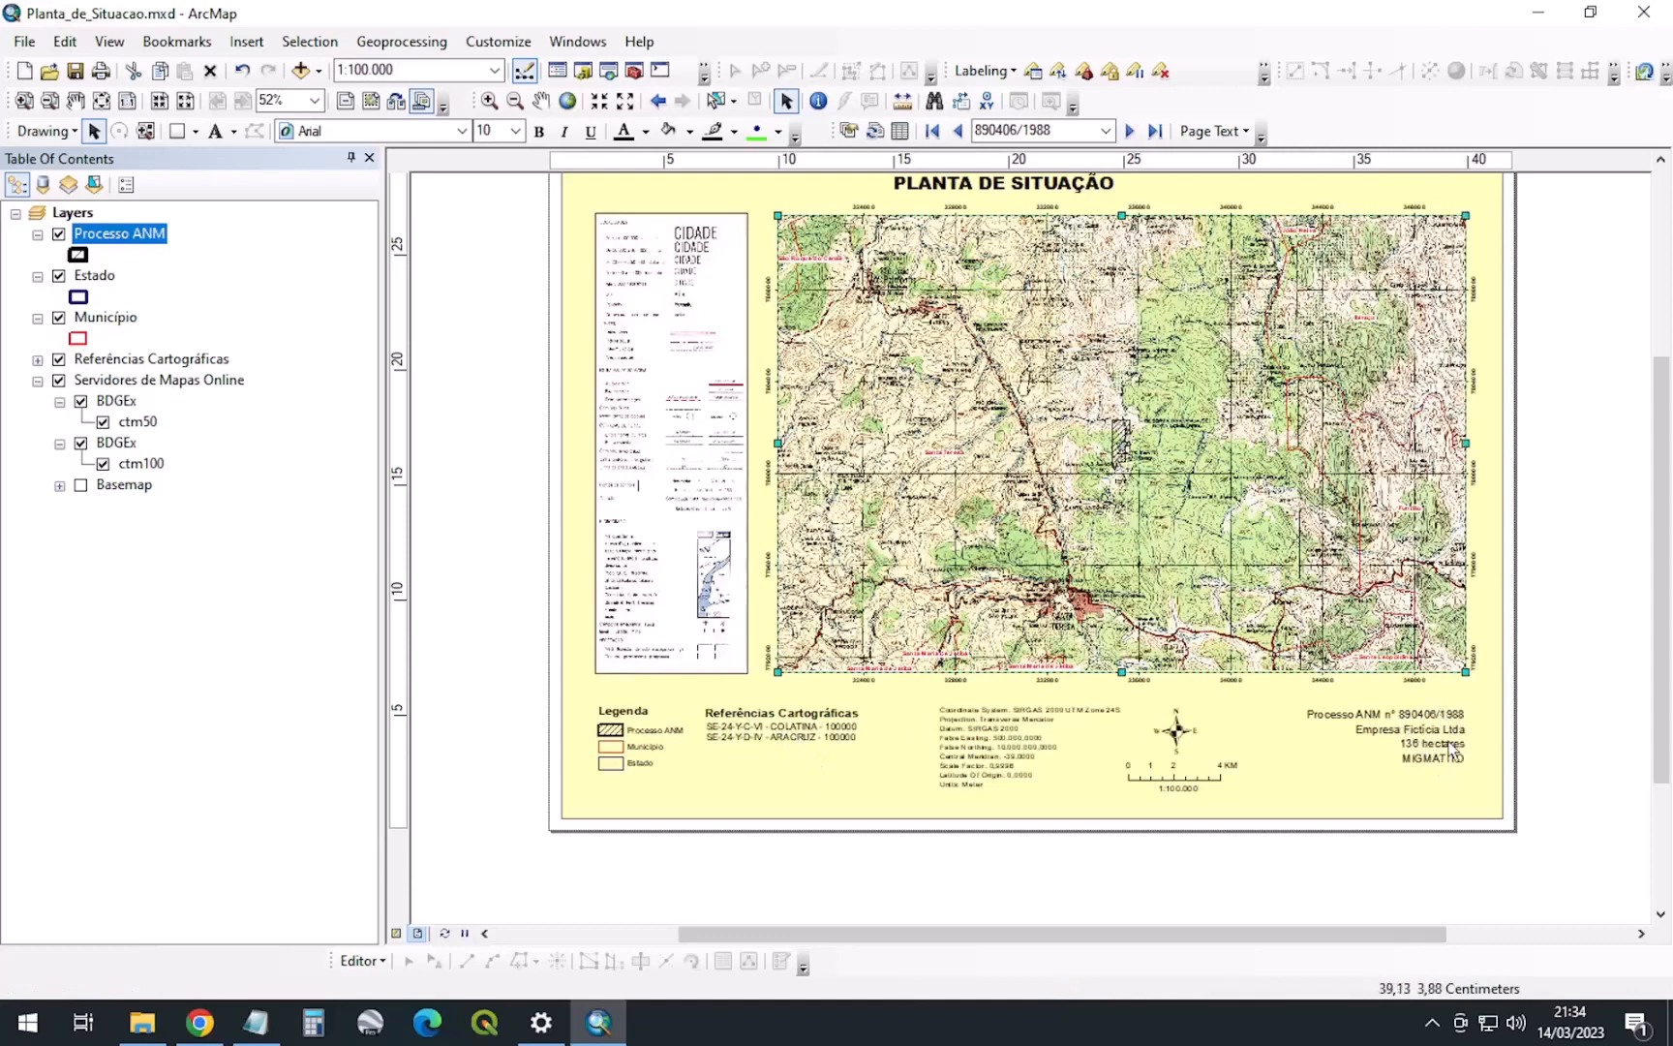
pyautogui.click(1128, 132)
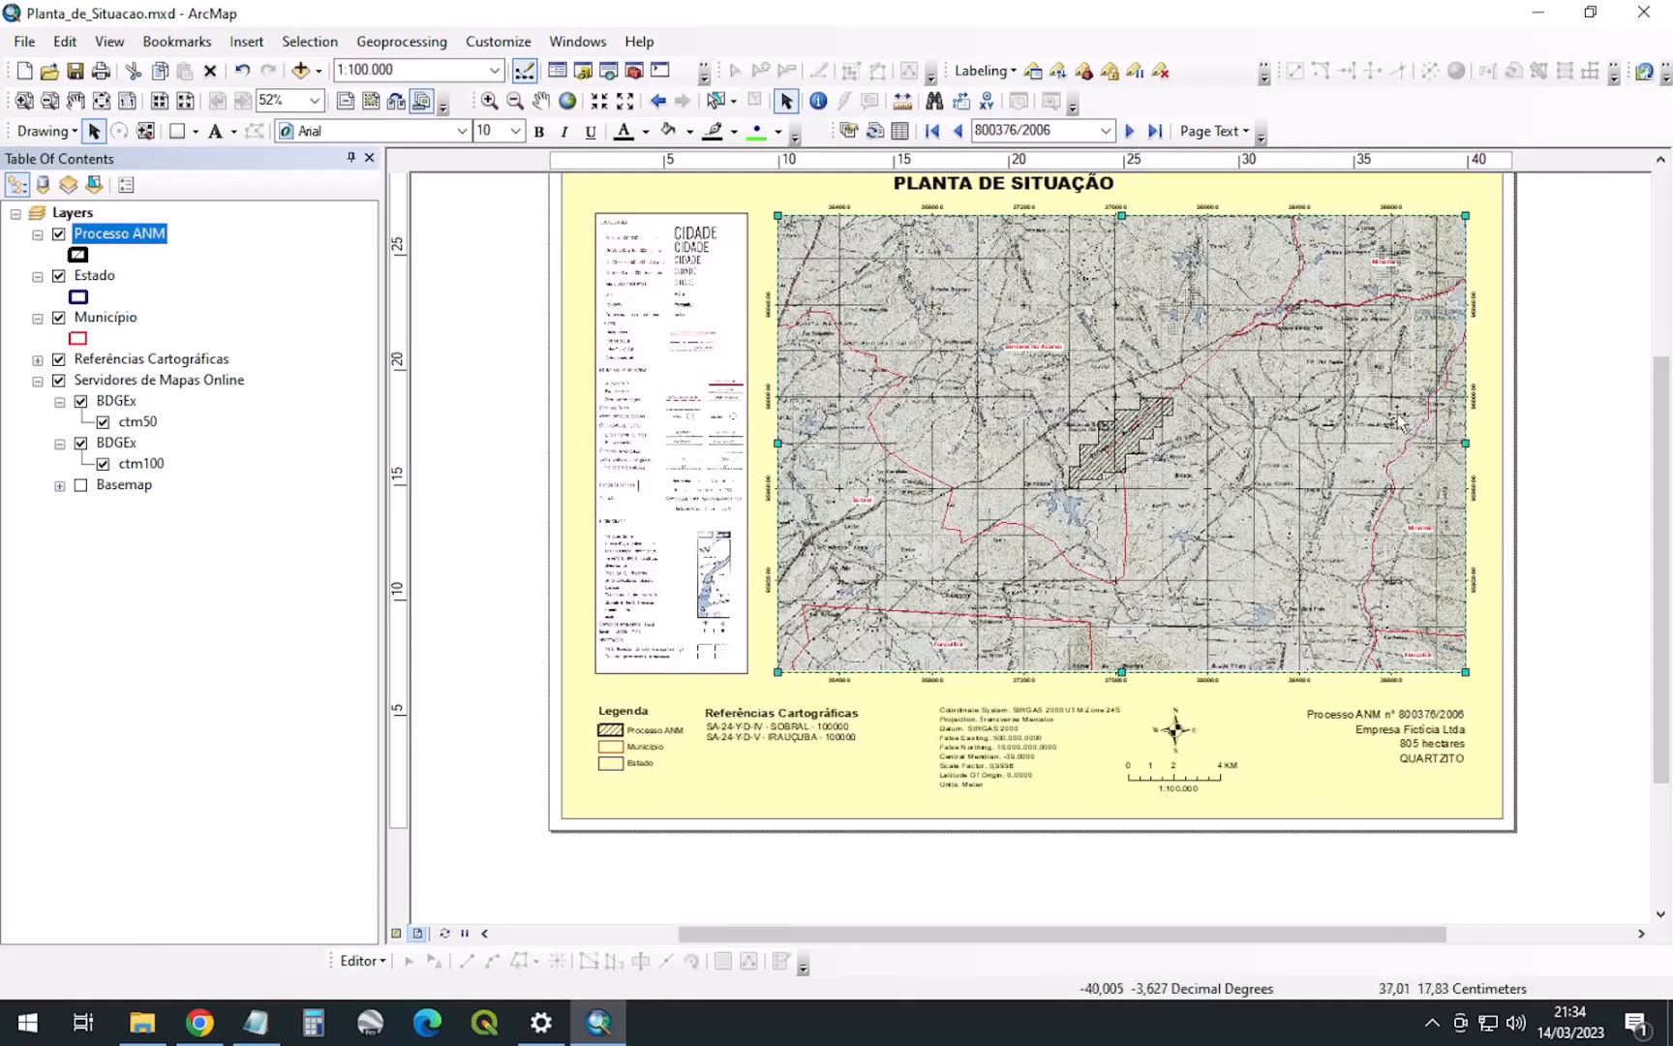
pyautogui.click(1128, 132)
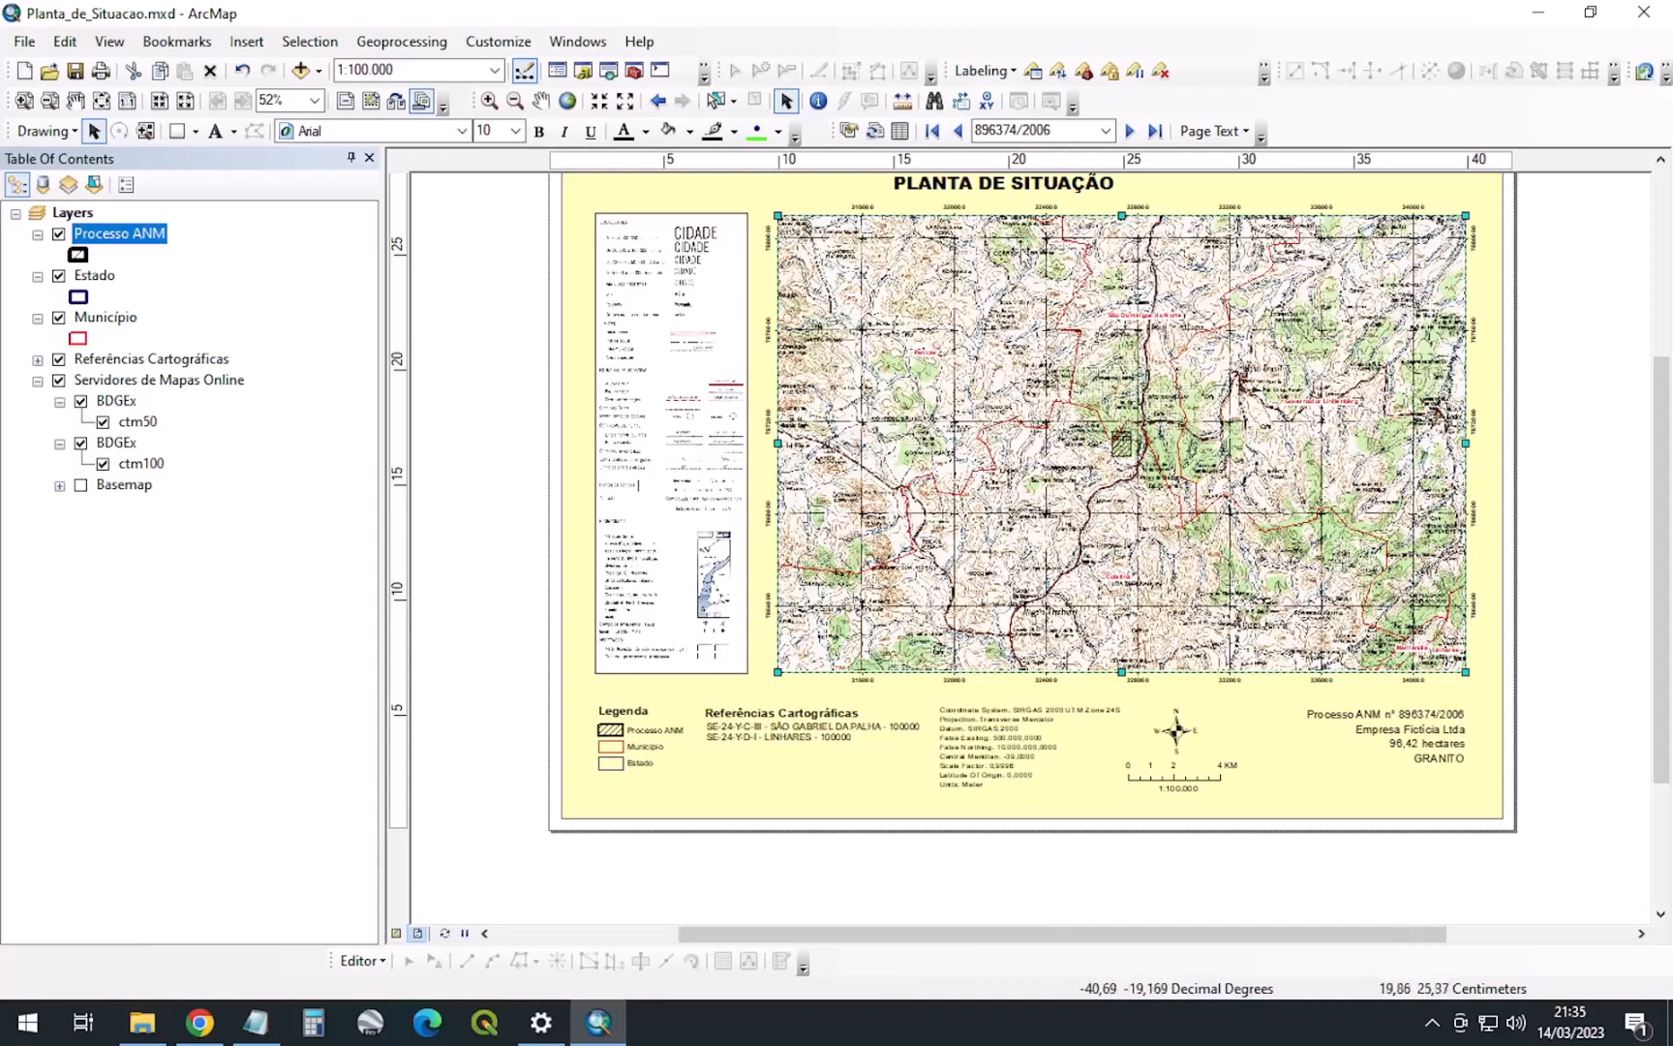
# In the map frame's properties, set the coordinate system to SIRGAS 2000
pyautogui.rightClick(1011, 411)
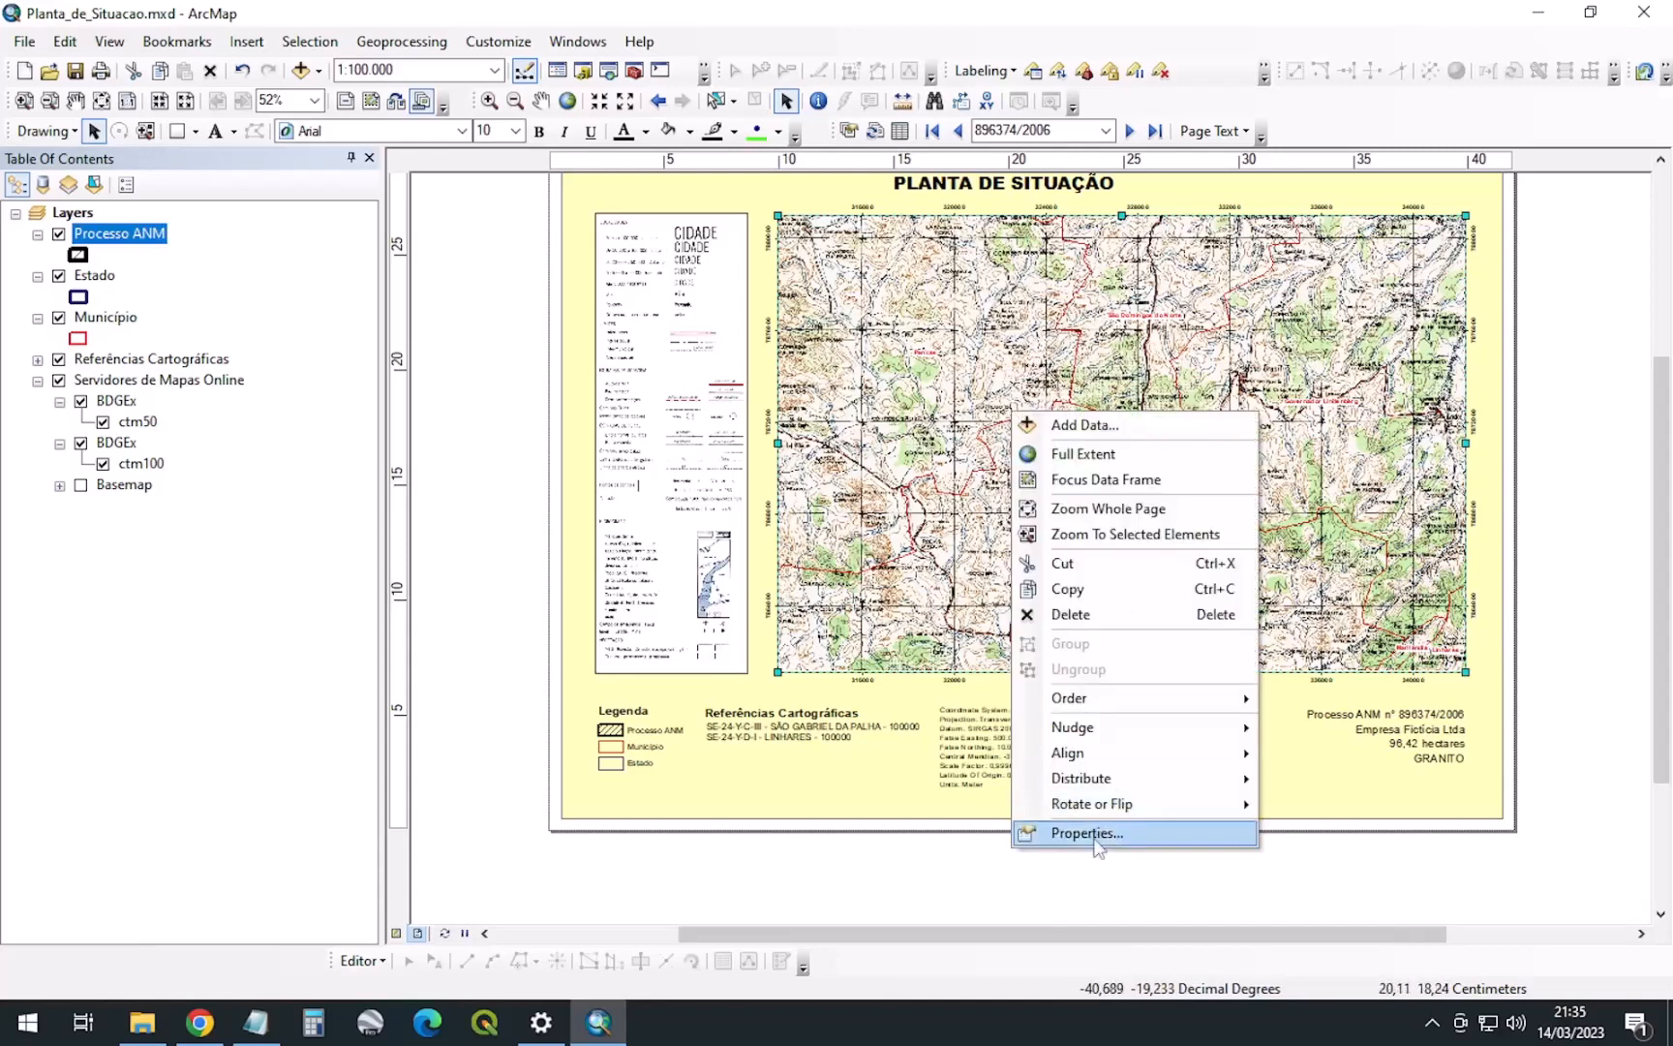
pyautogui.click(1088, 833)
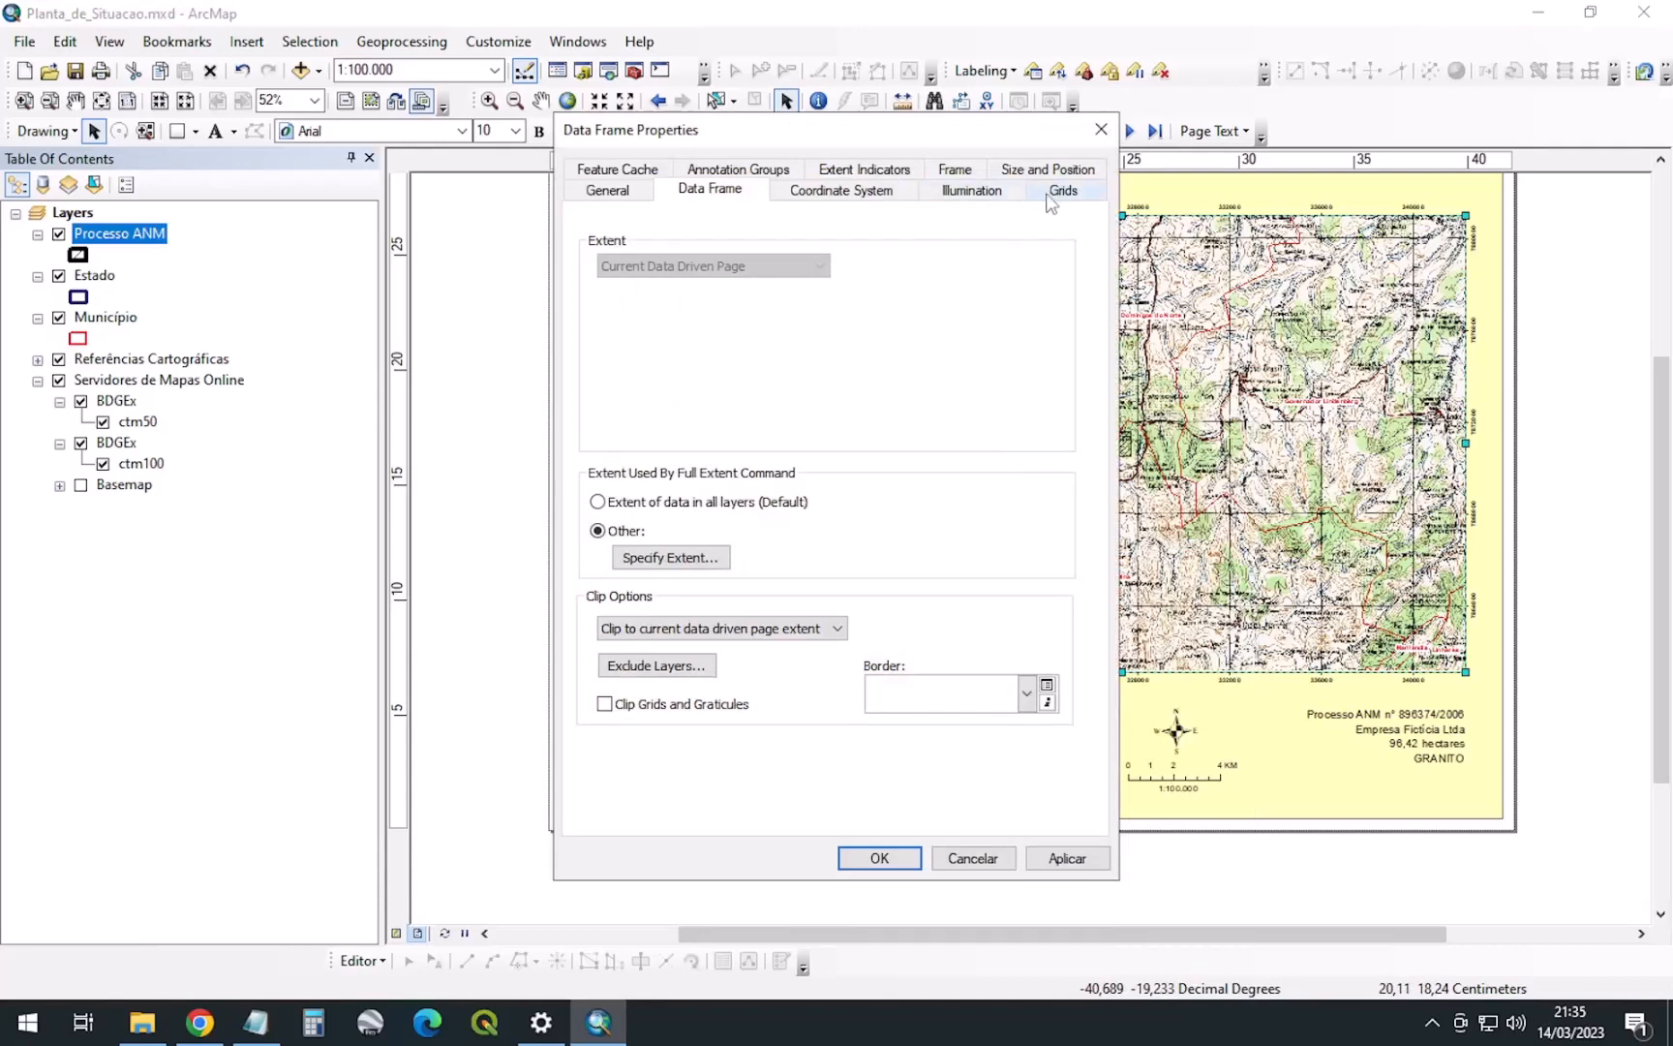
pyautogui.click(851, 194)
pyautogui.click(704, 295)
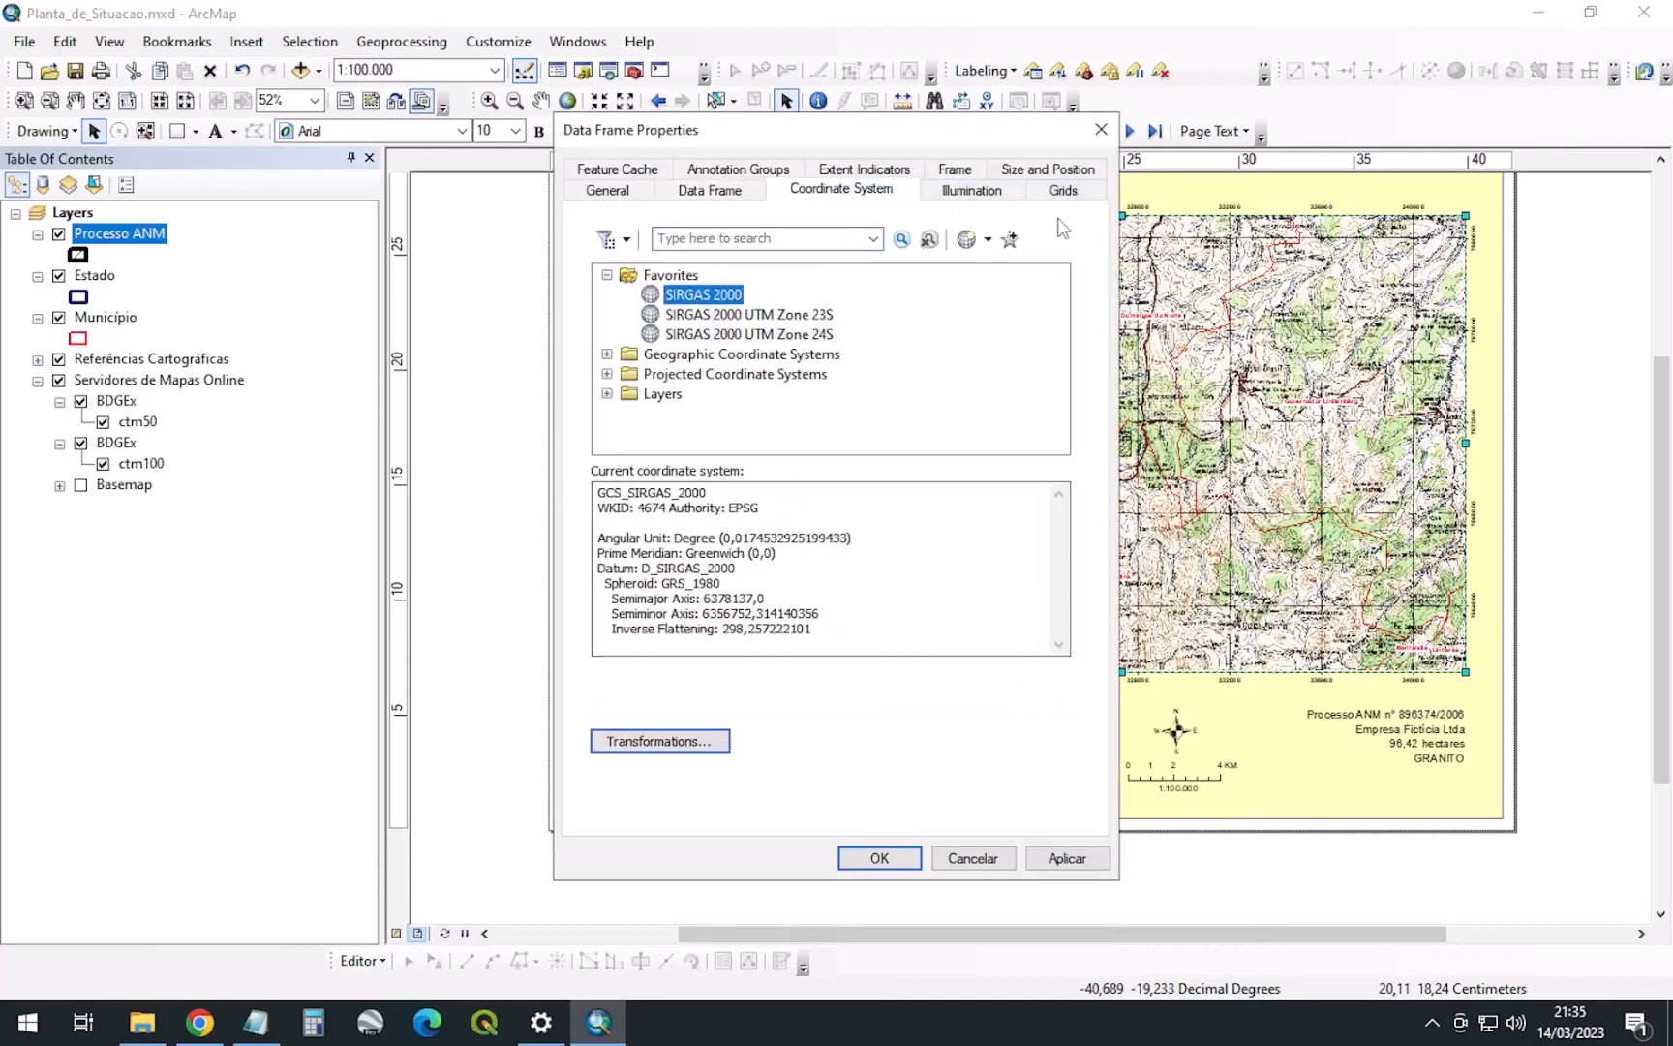
# Keep the GEO grid on, turn off the UTM 24S grid, and apply
pyautogui.click(1063, 190)
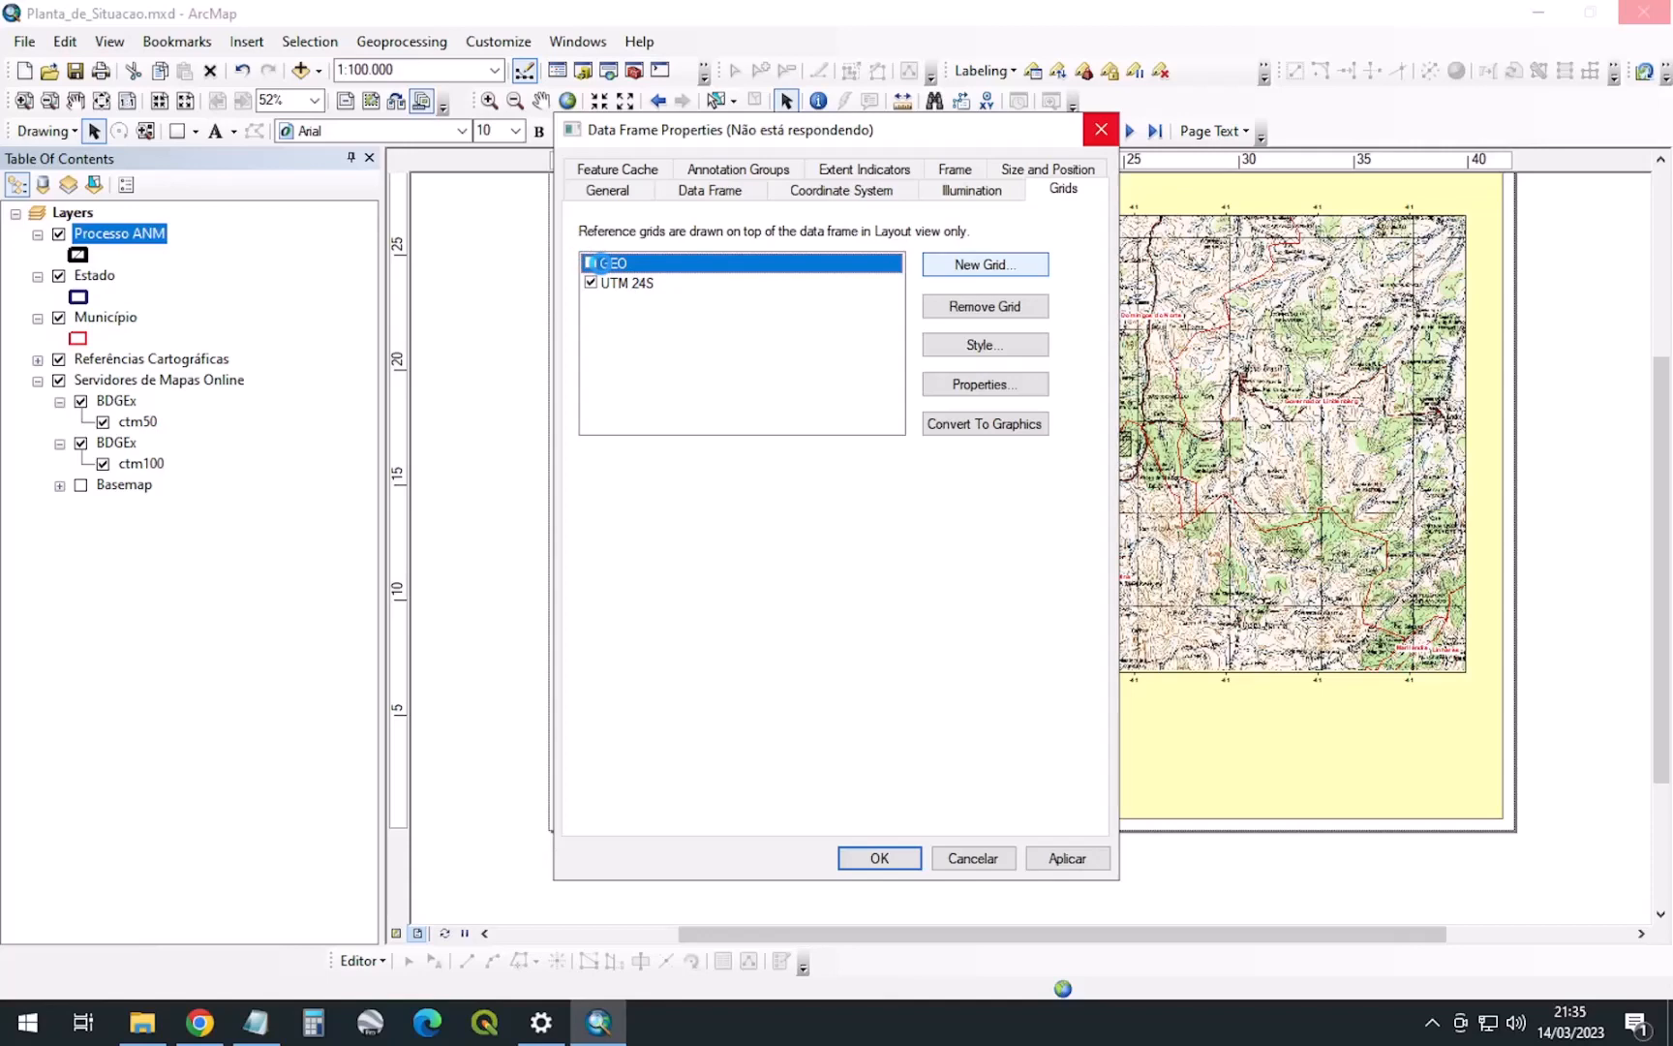
pyautogui.click(590, 261)
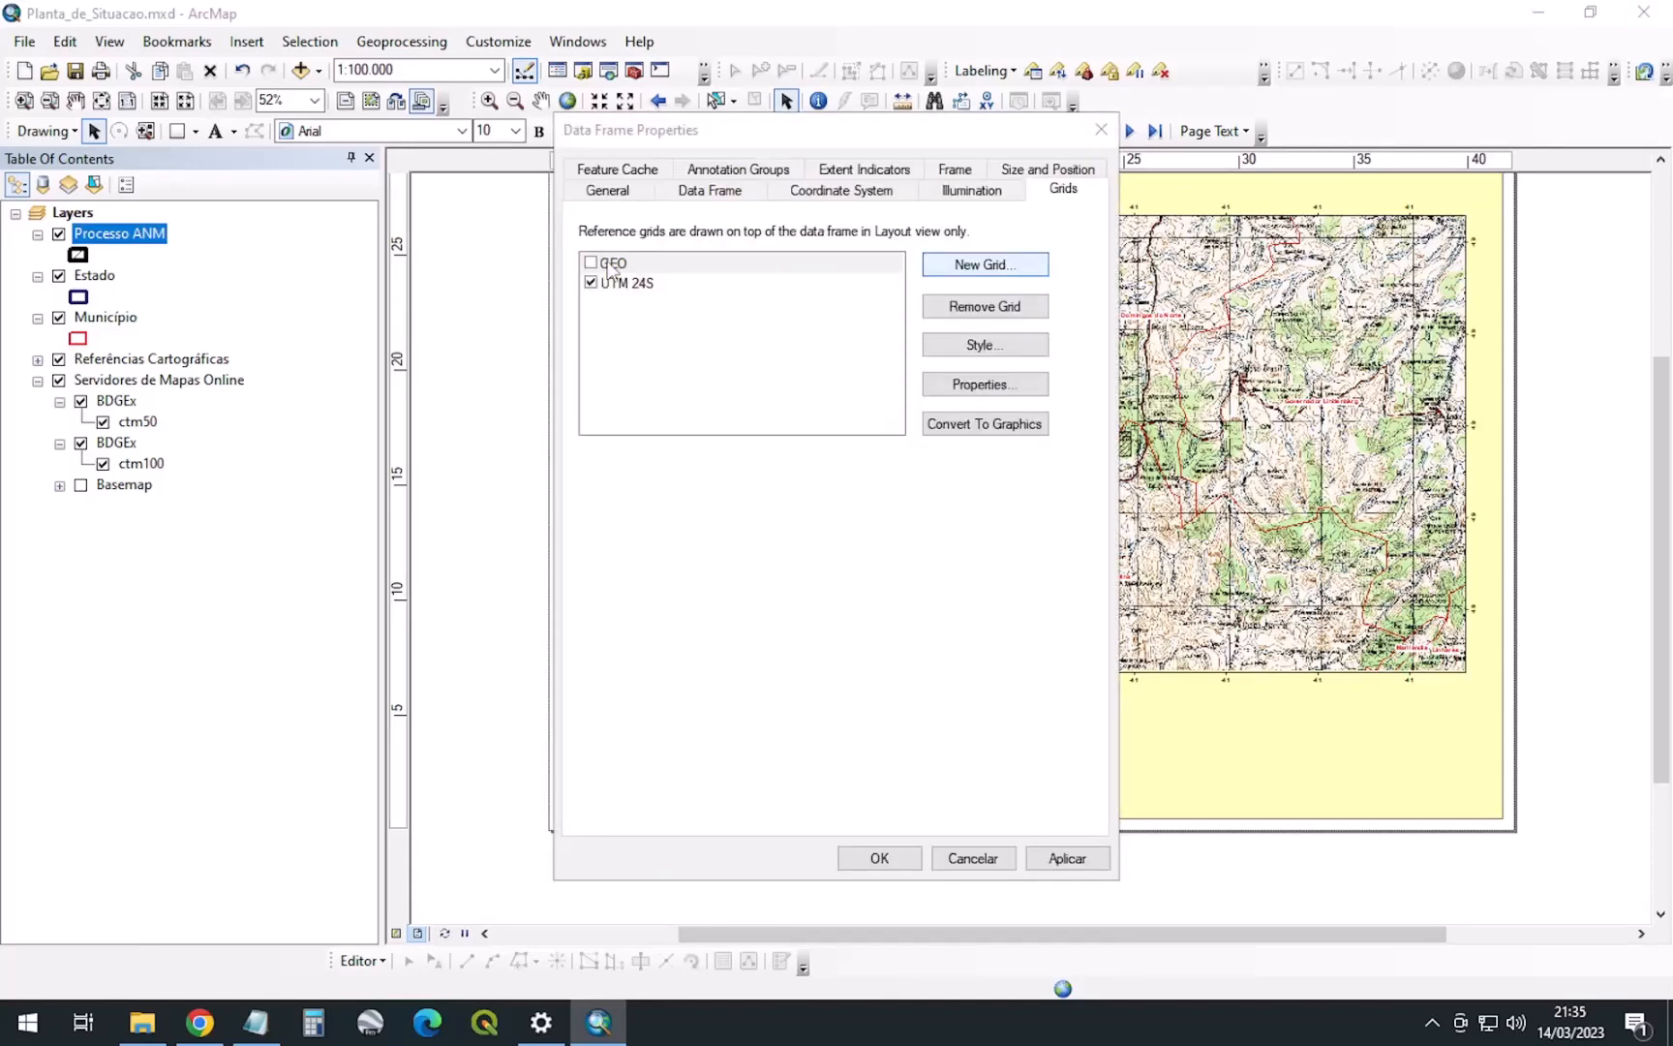
pyautogui.click(591, 263)
pyautogui.click(594, 283)
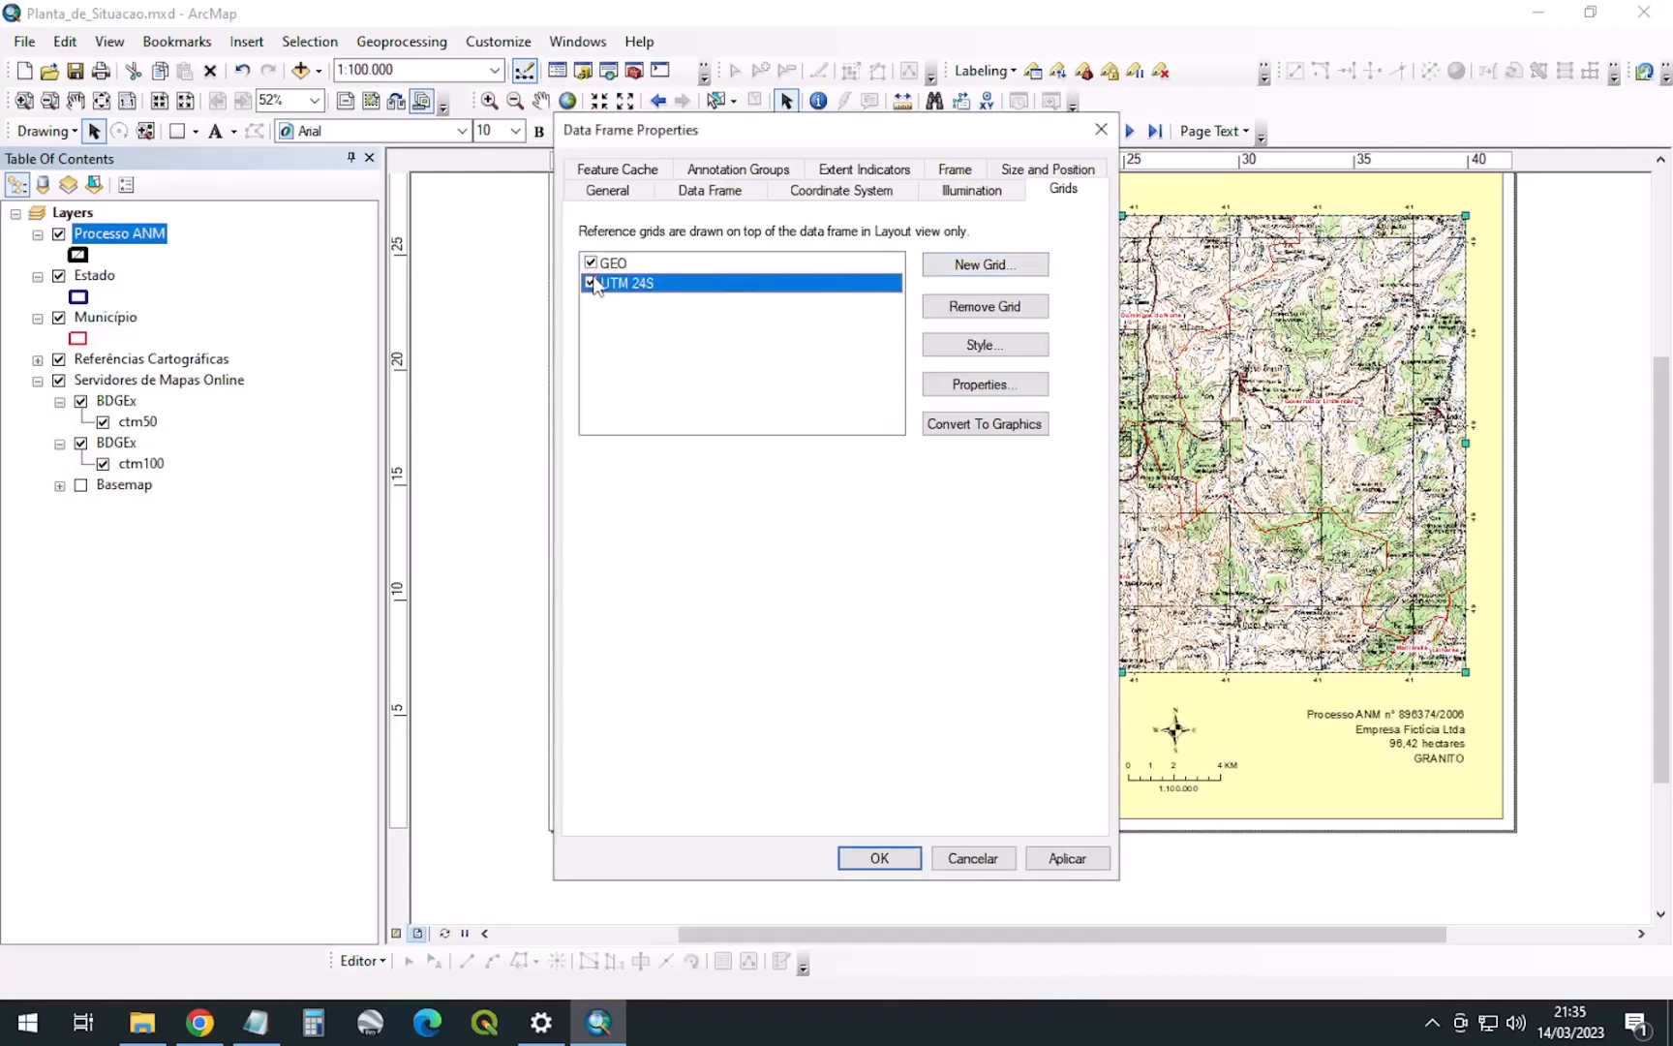
pyautogui.click(1065, 858)
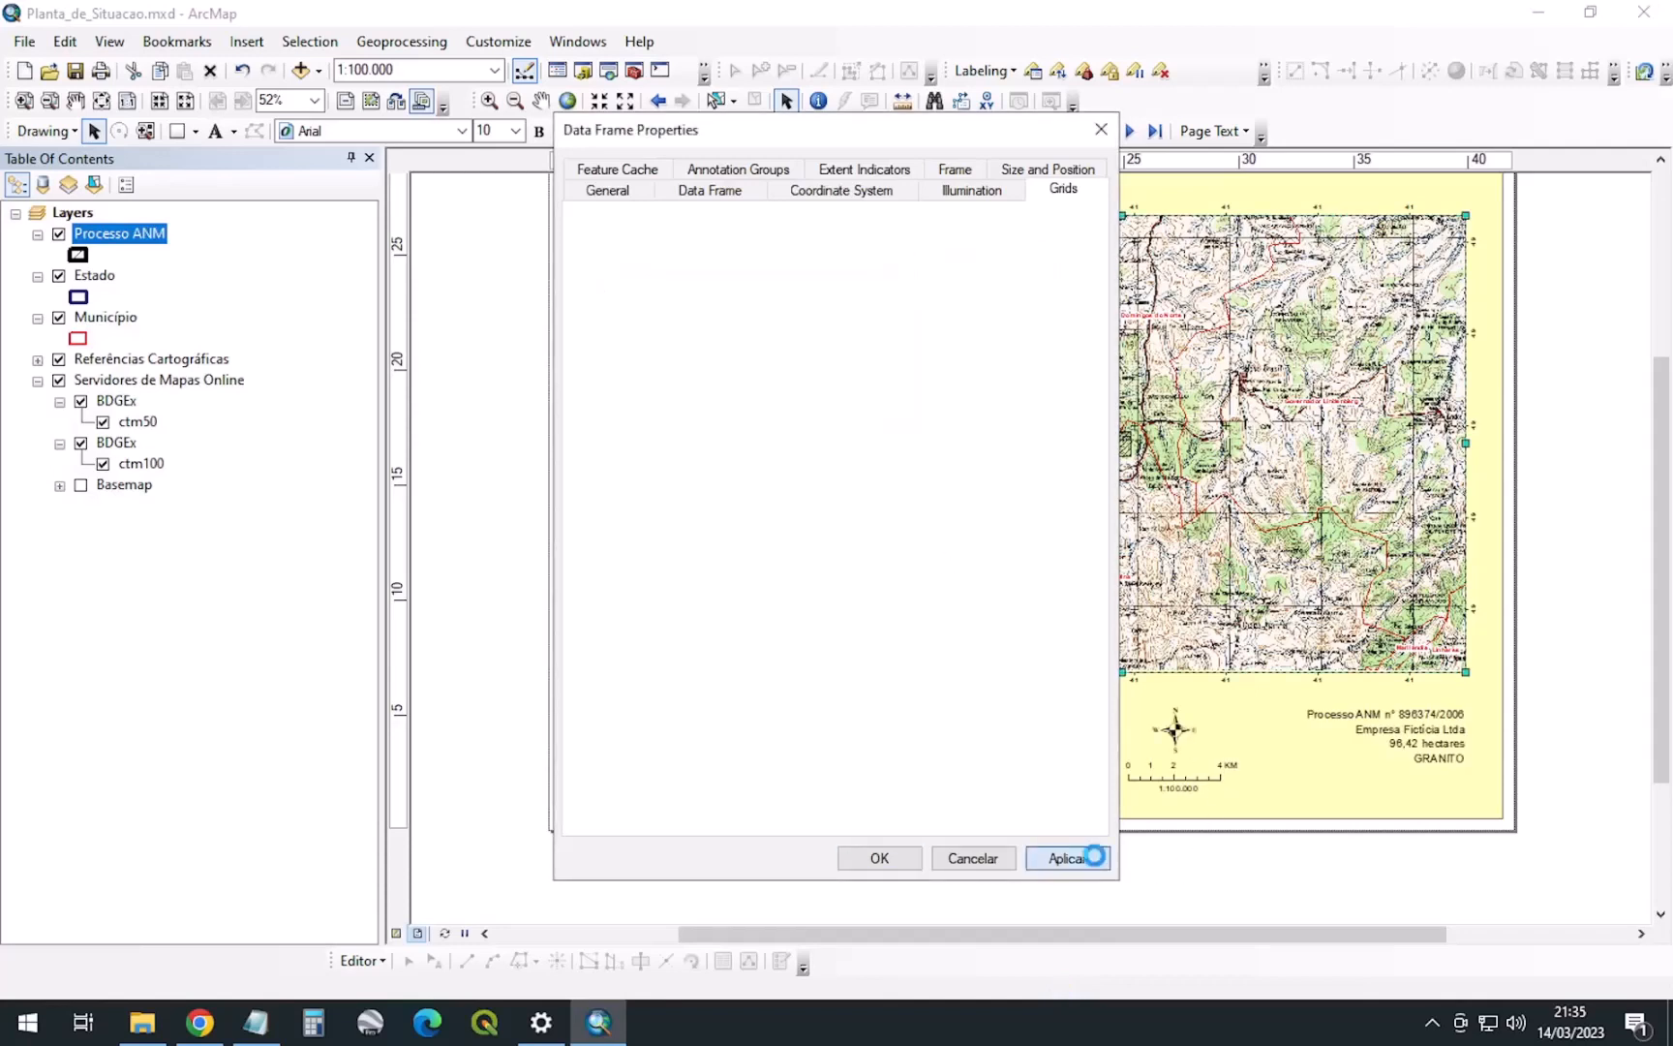
pyautogui.click(879, 859)
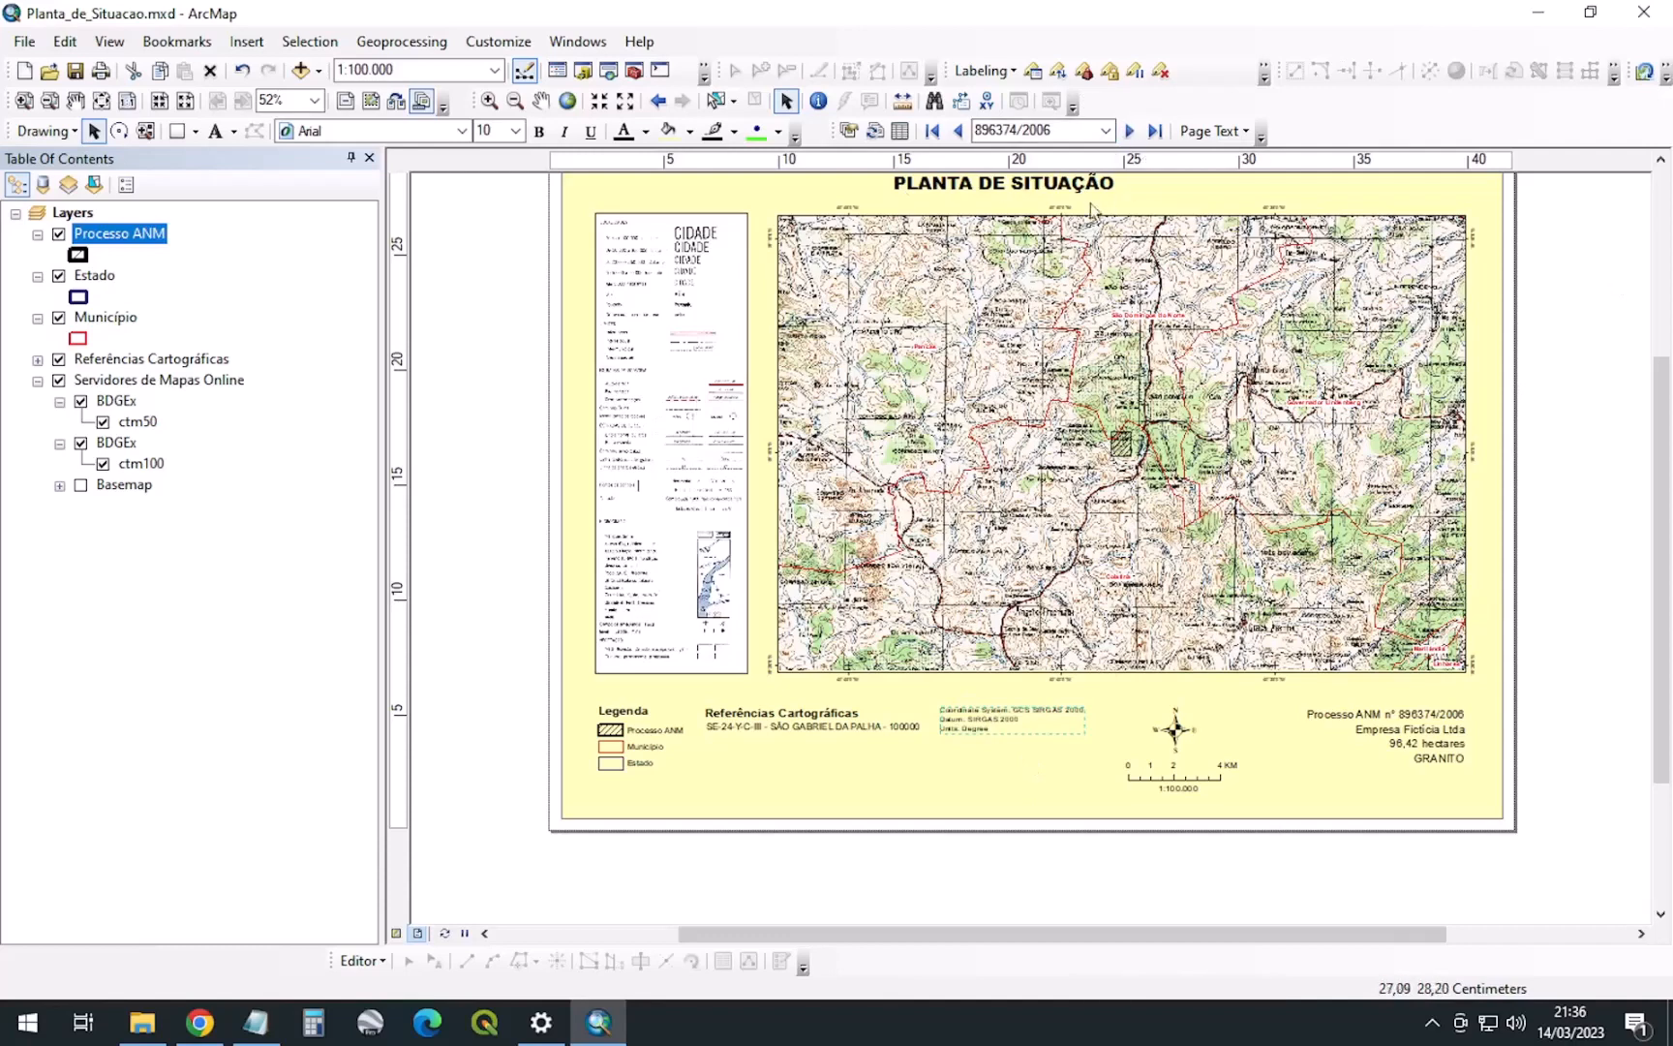
# Review the 14 Processo ANM records, then bring the Empresa_Ficticia_ltda folder forward in File Explorer
pyautogui.rightClick(91, 232)
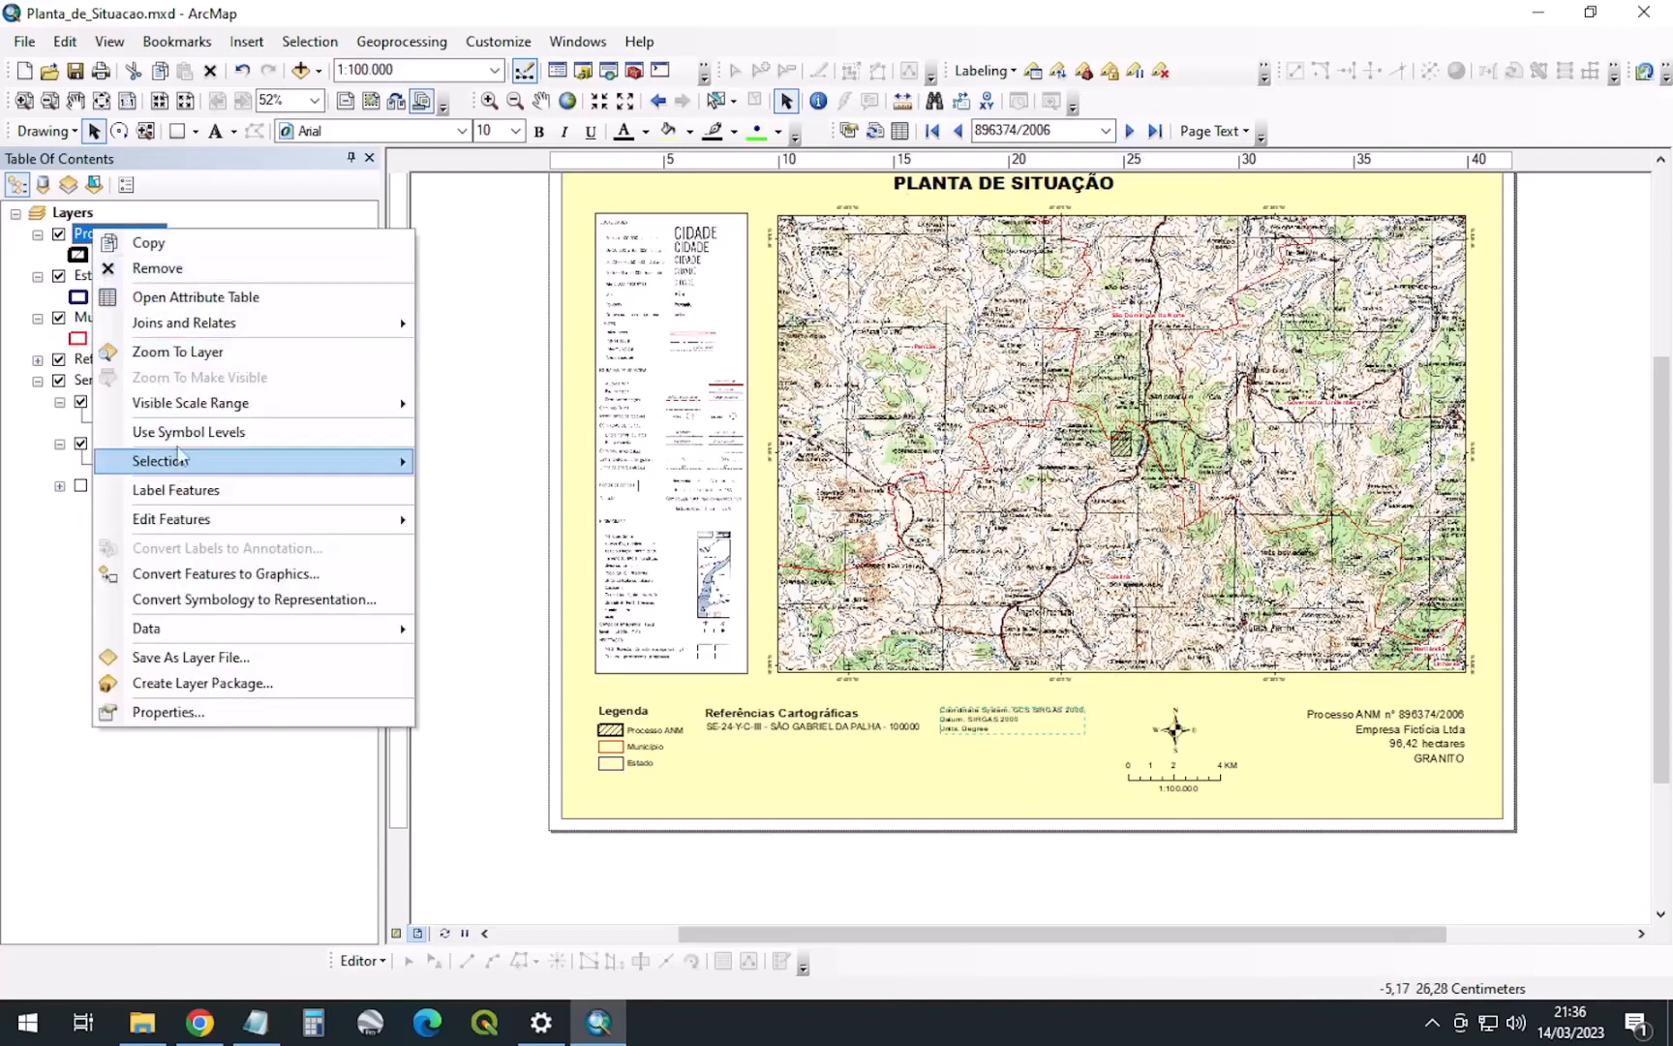
pyautogui.click(179, 300)
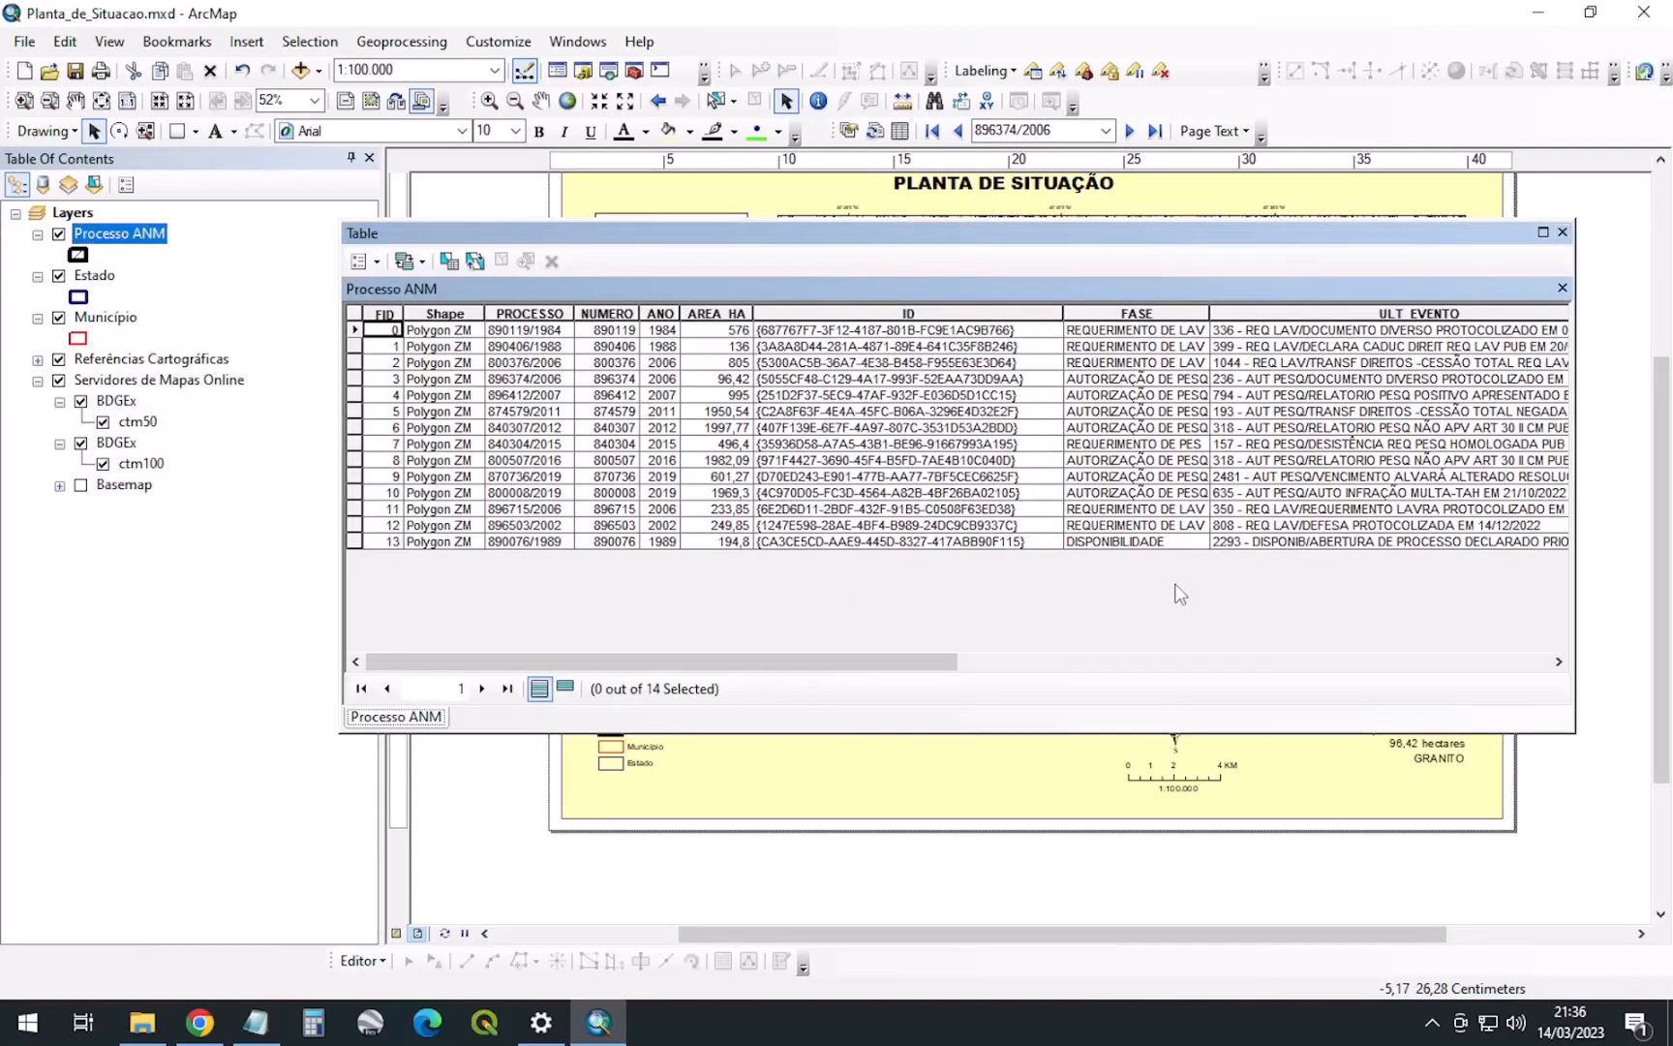
pyautogui.click(1562, 233)
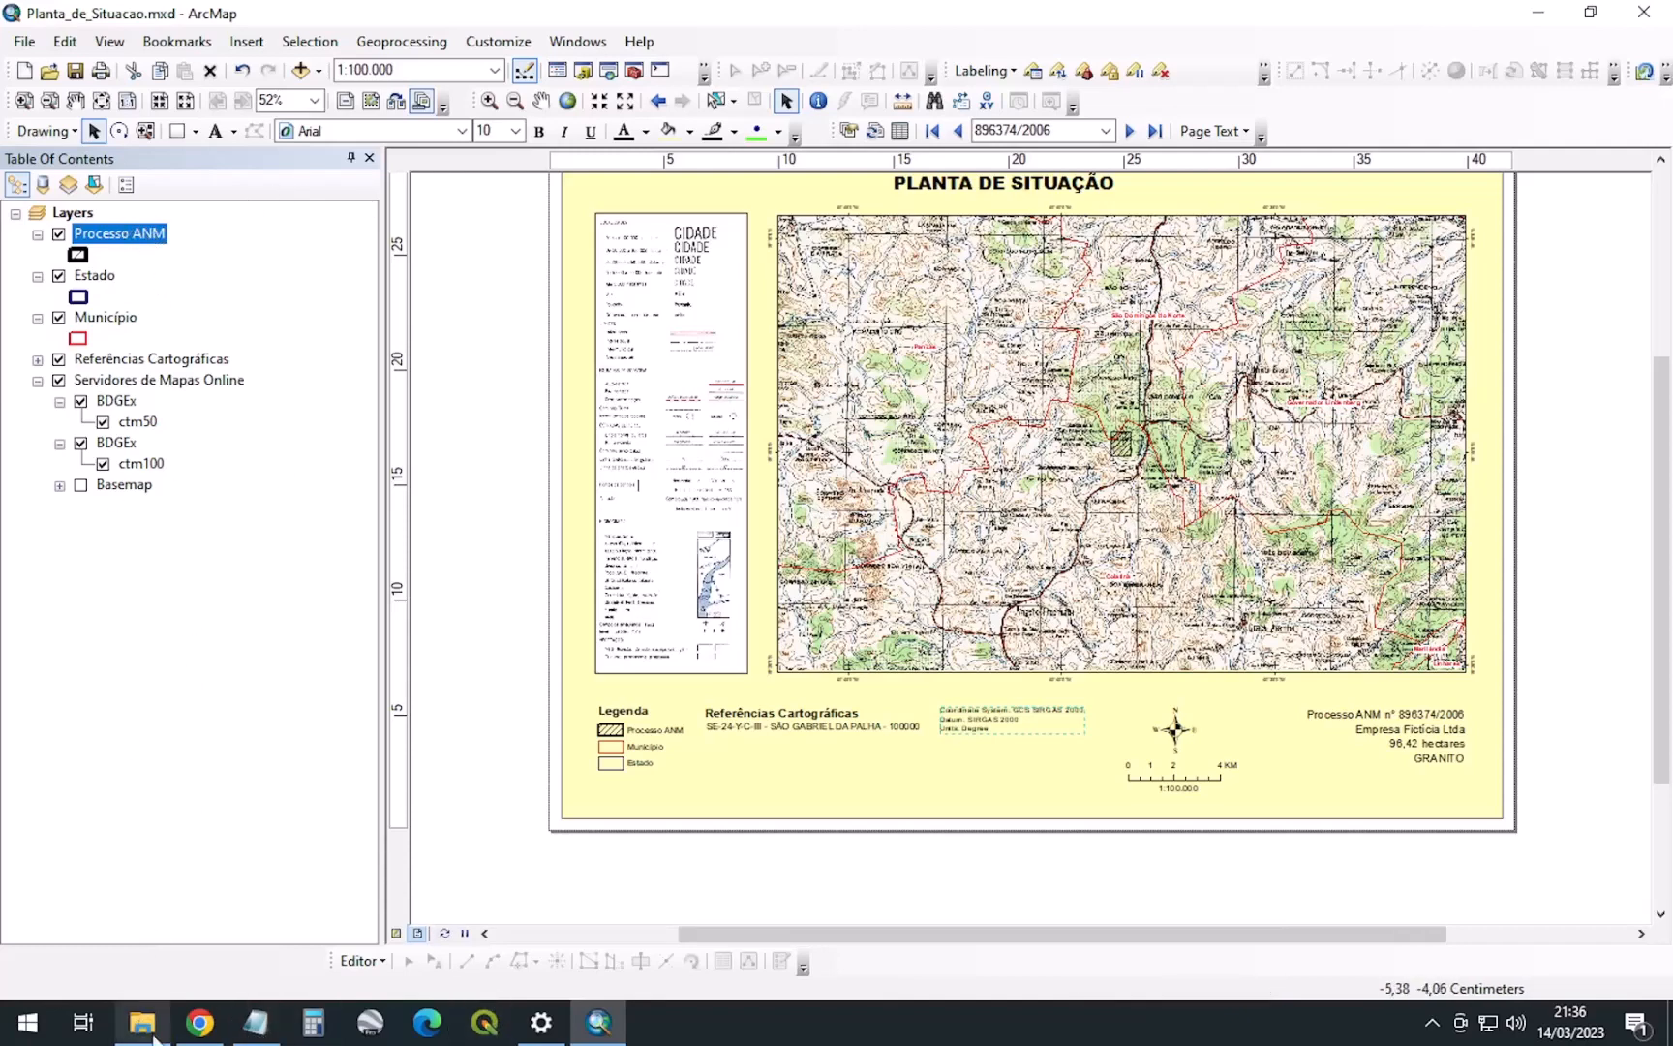
pyautogui.click(145, 900)
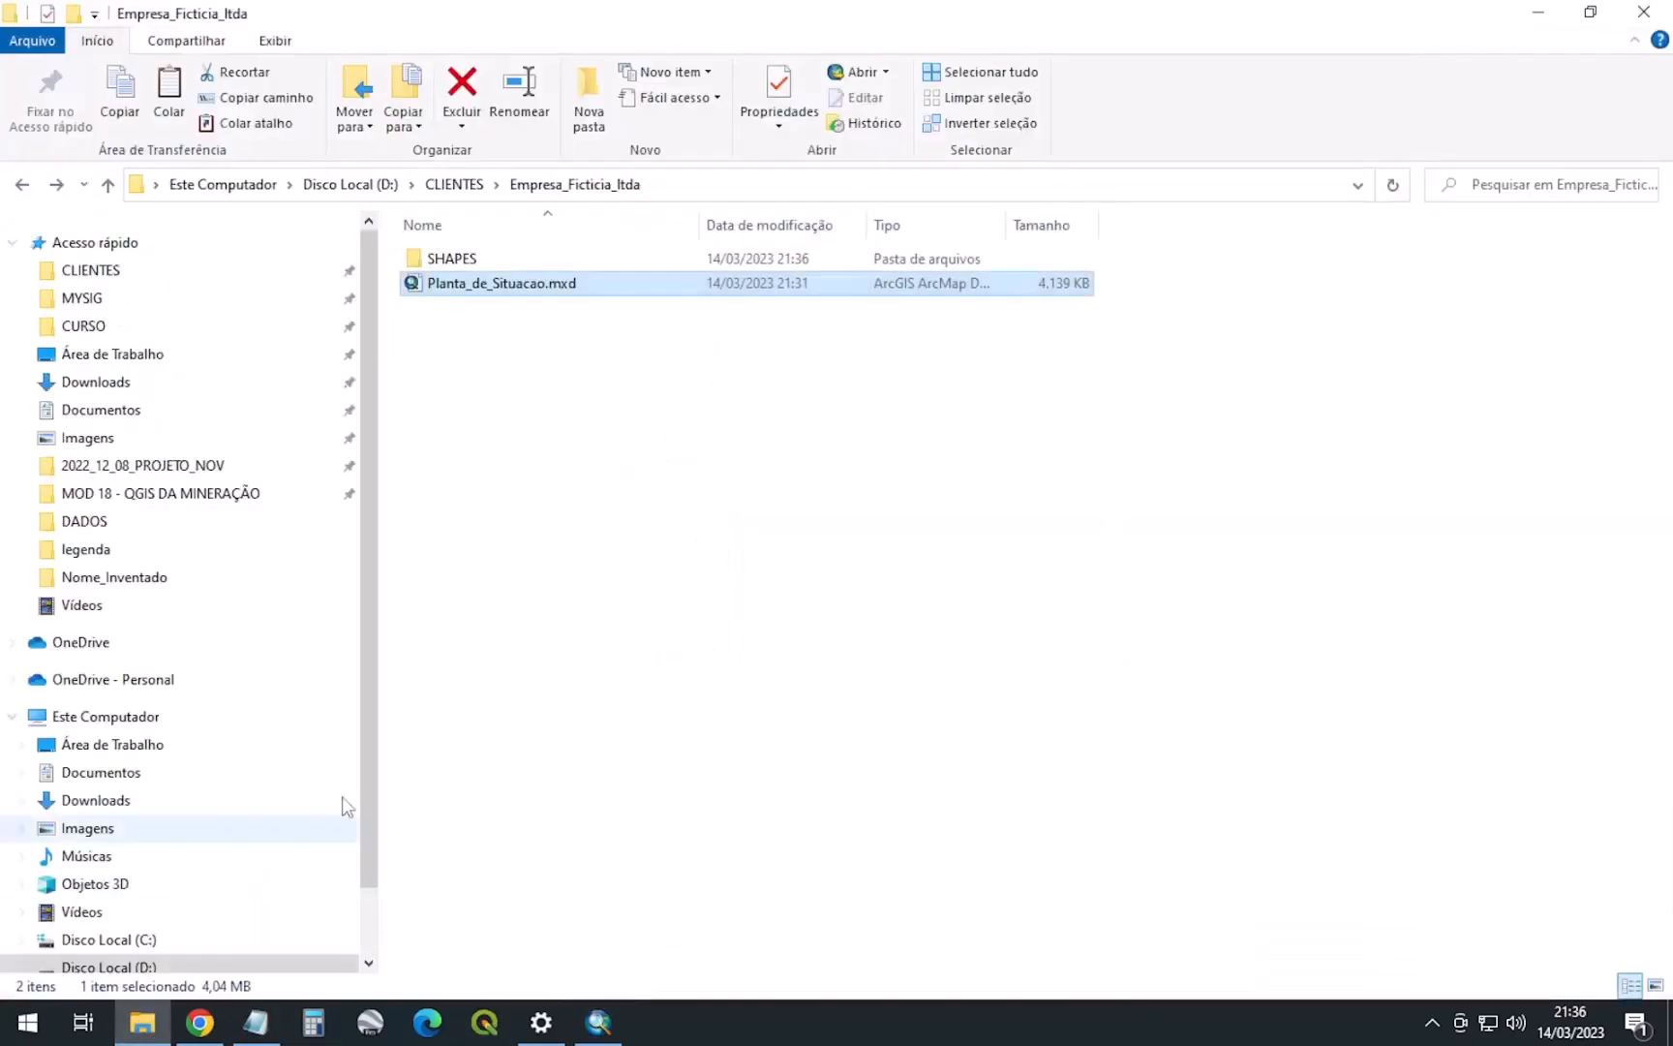
# Check Processo_ANM.shp in SHAPES and Planta_de_Situacao.mxd, then switch back to ArcMap
pyautogui.doubleClick(465, 259)
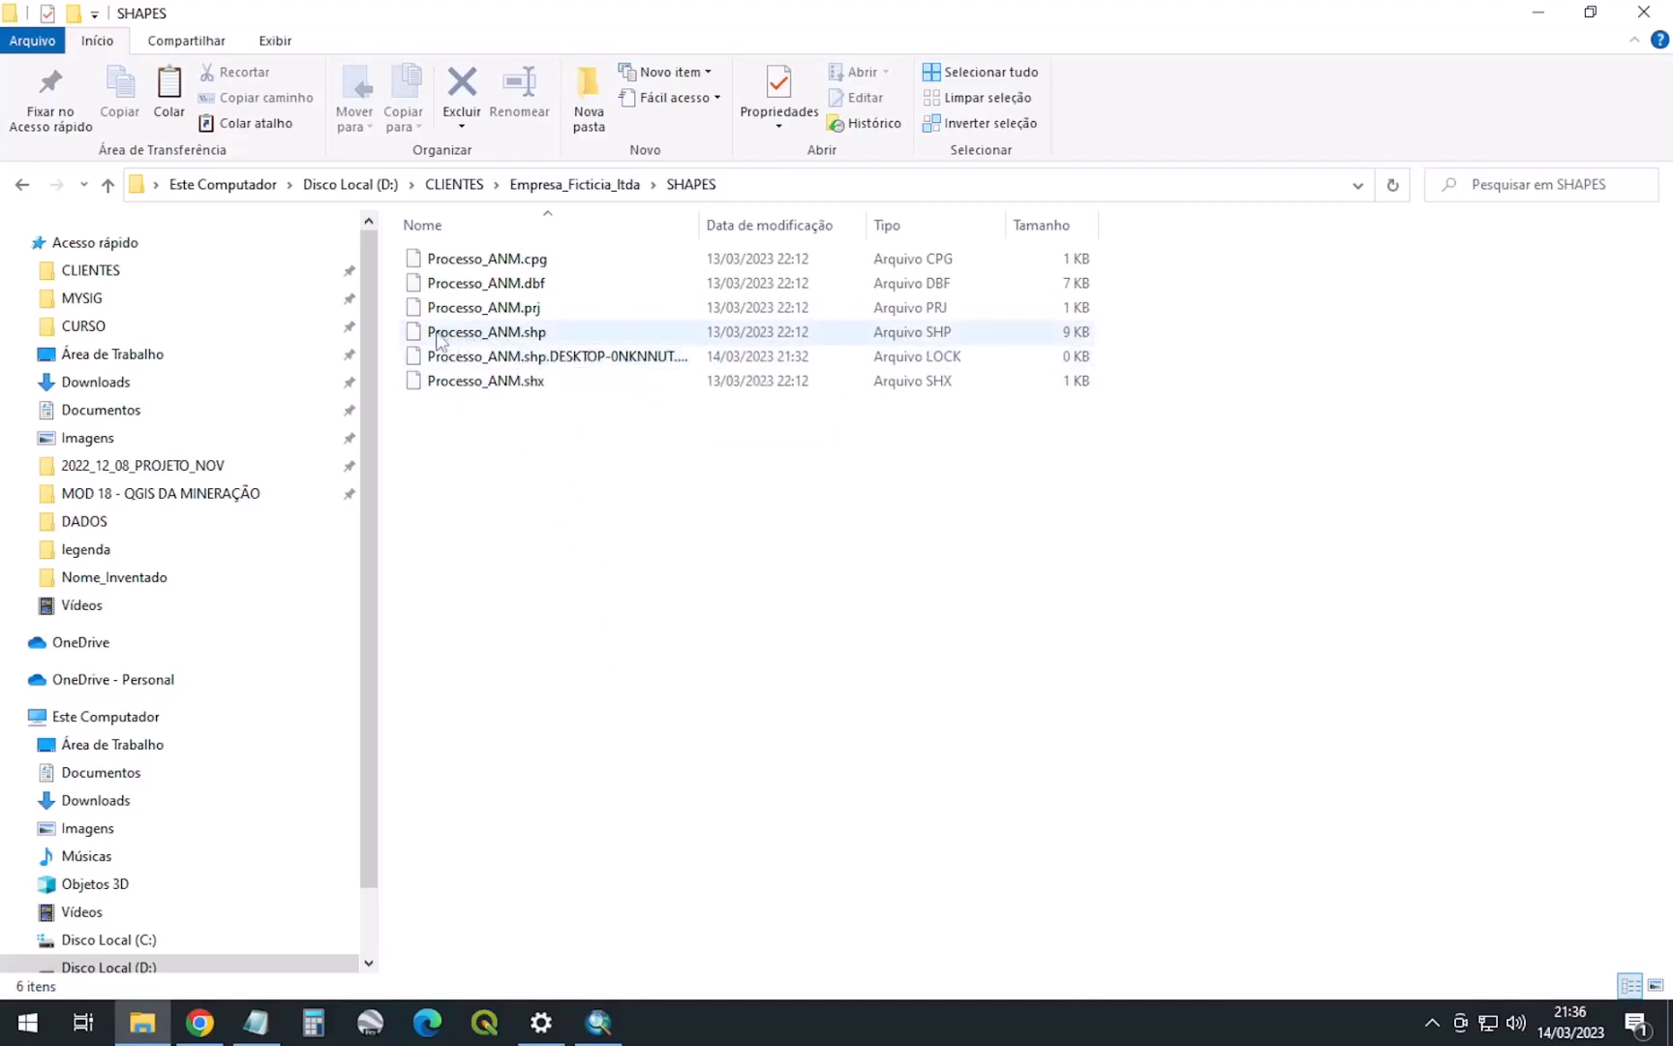
pyautogui.click(497, 334)
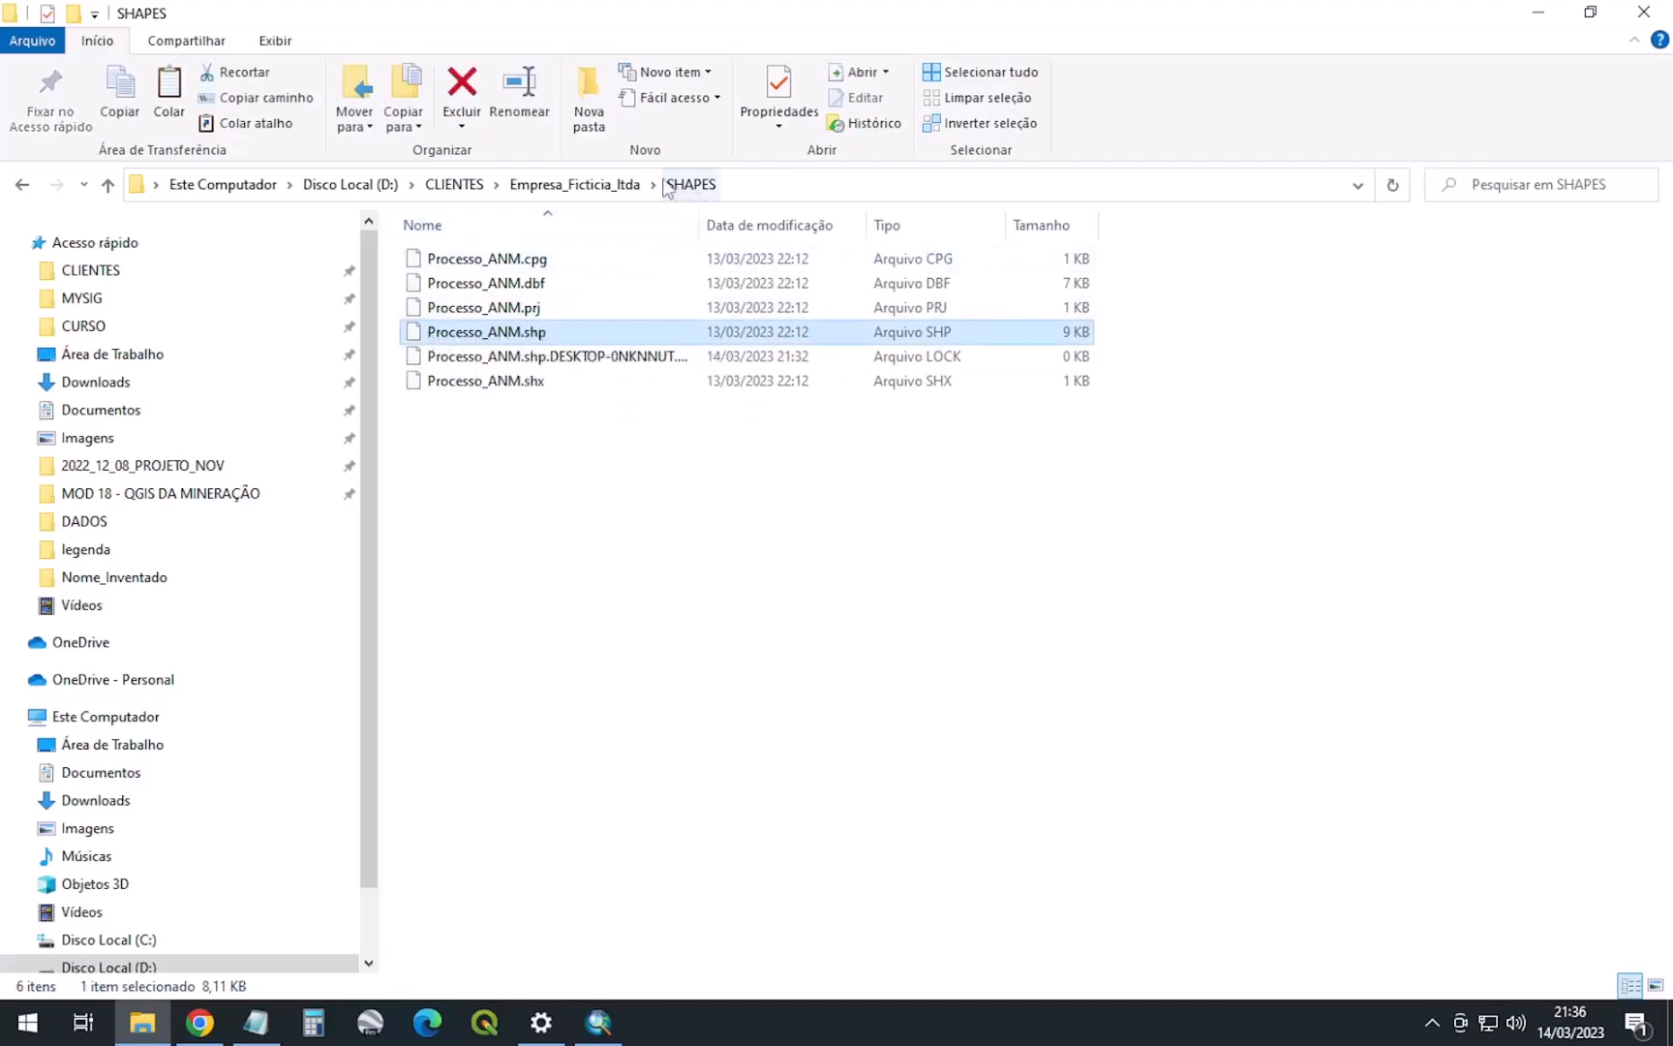
pyautogui.click(571, 185)
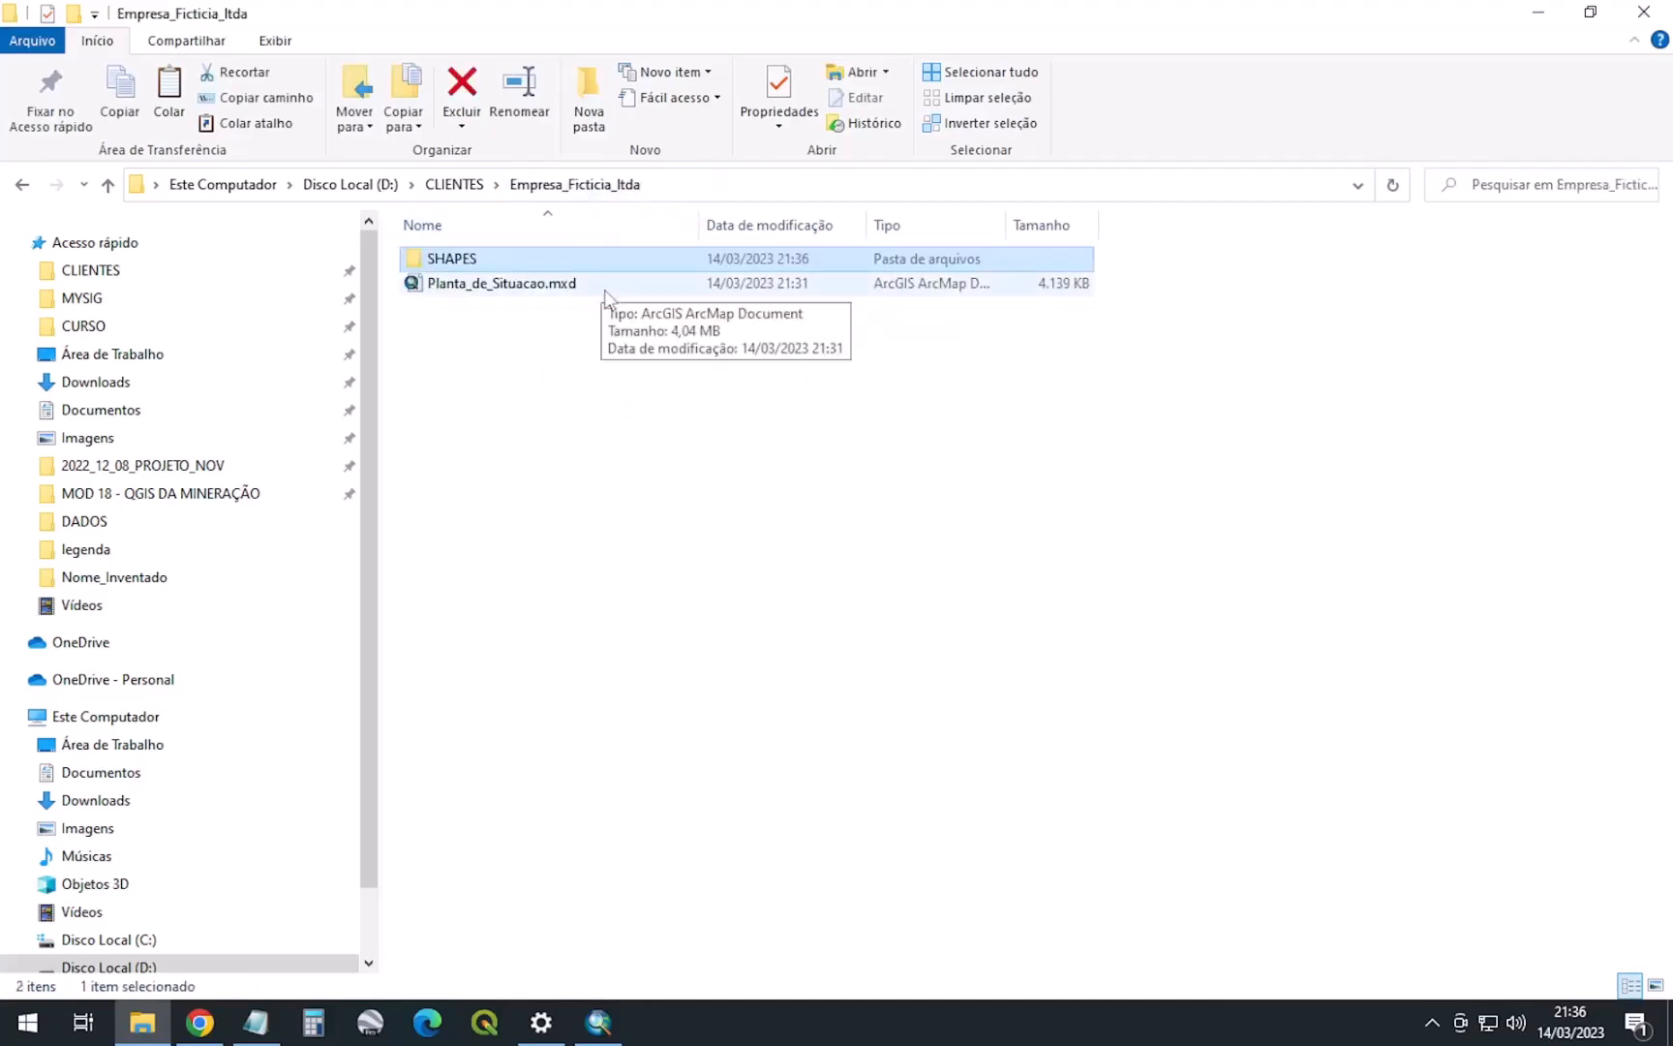
pyautogui.click(448, 290)
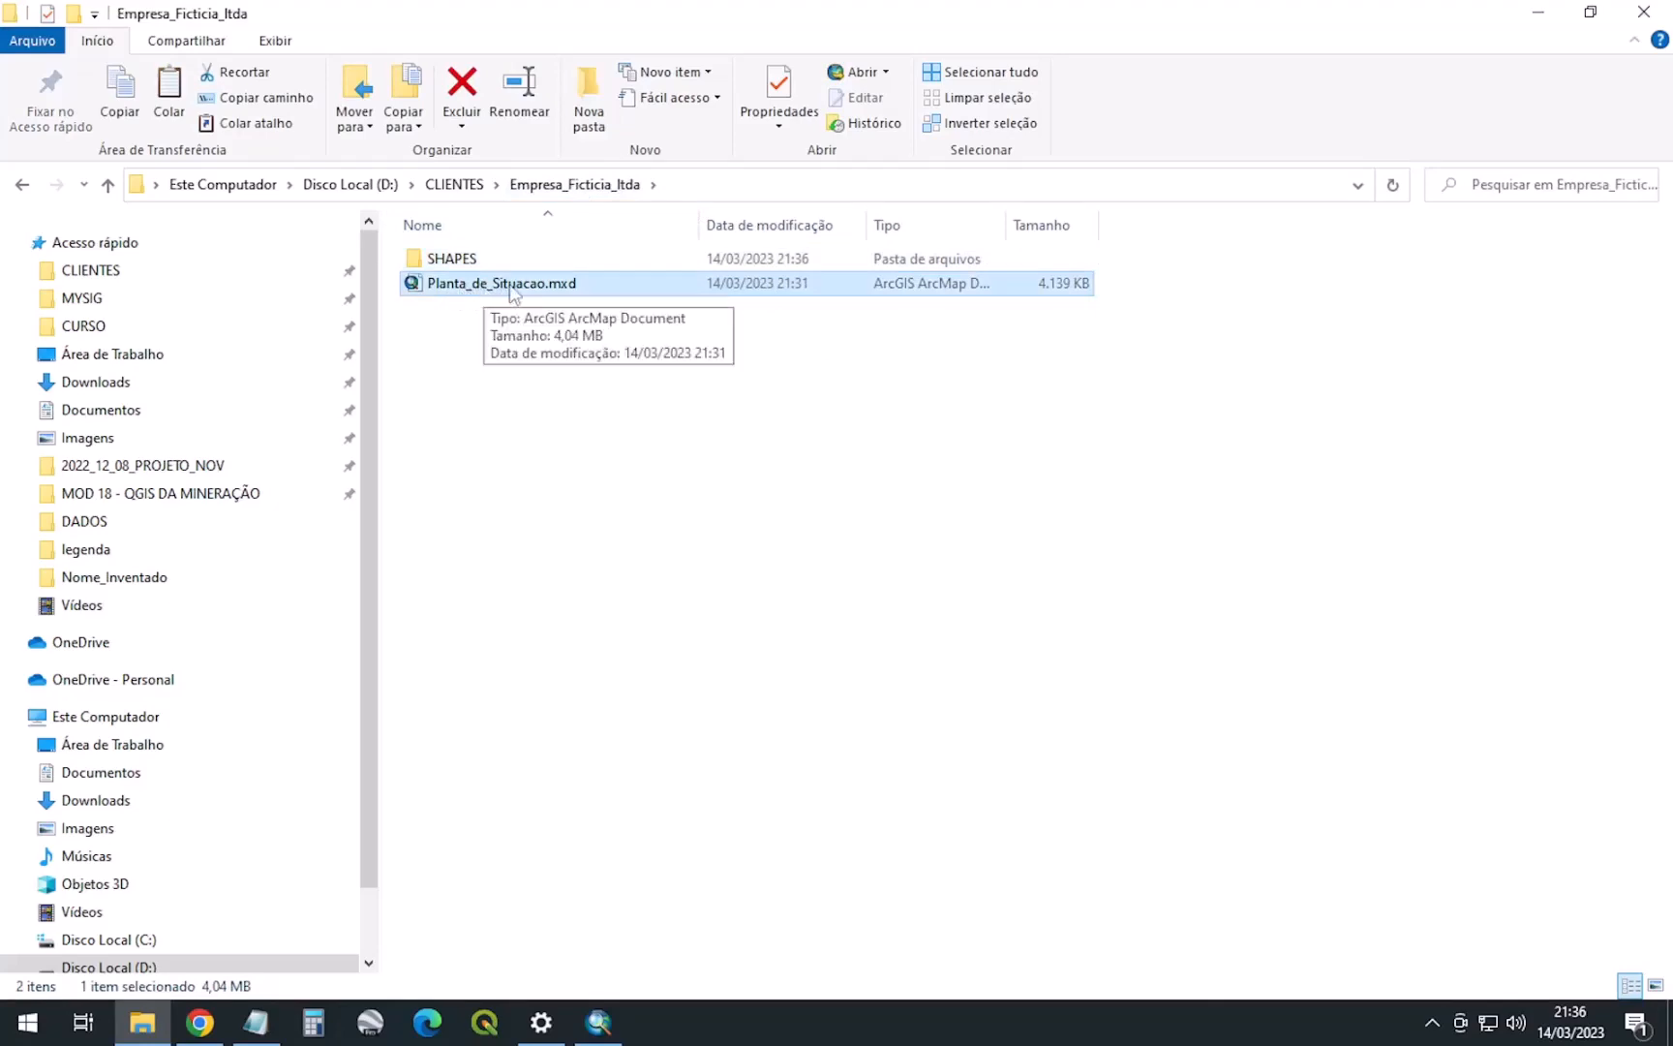
pyautogui.click(599, 1021)
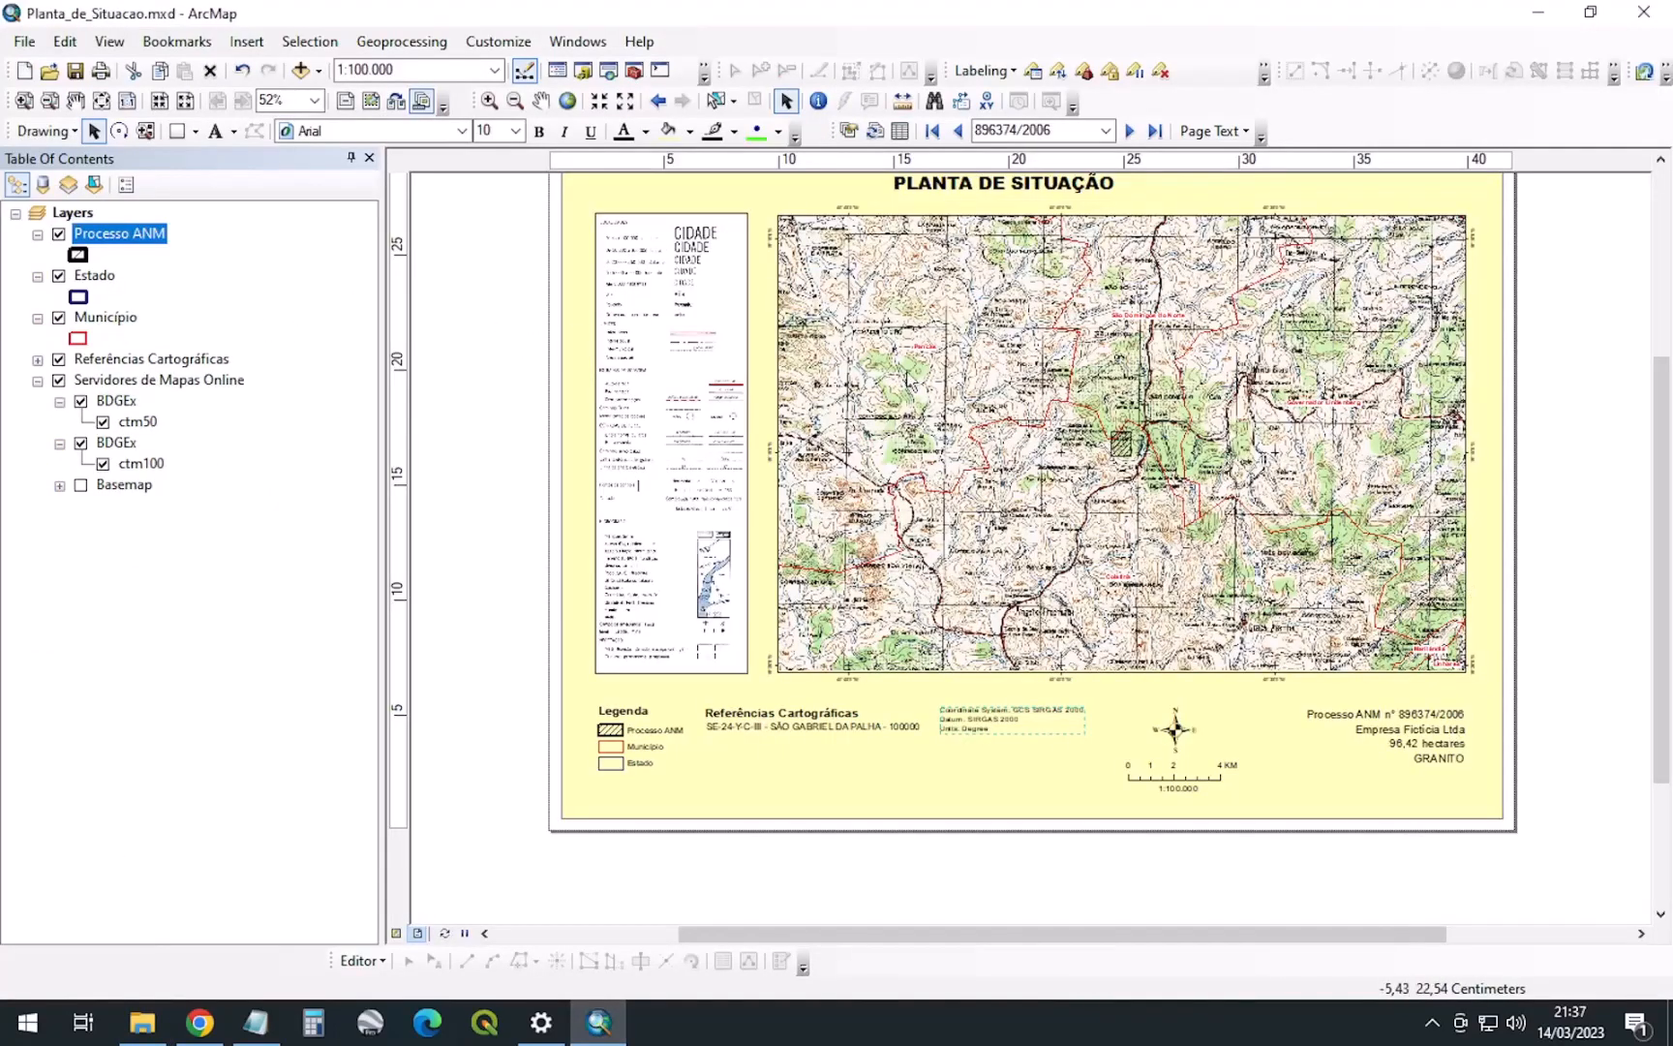
# Open the Export Map dialog and look through its General, Format, Advanced and Pages options
pyautogui.click(29, 43)
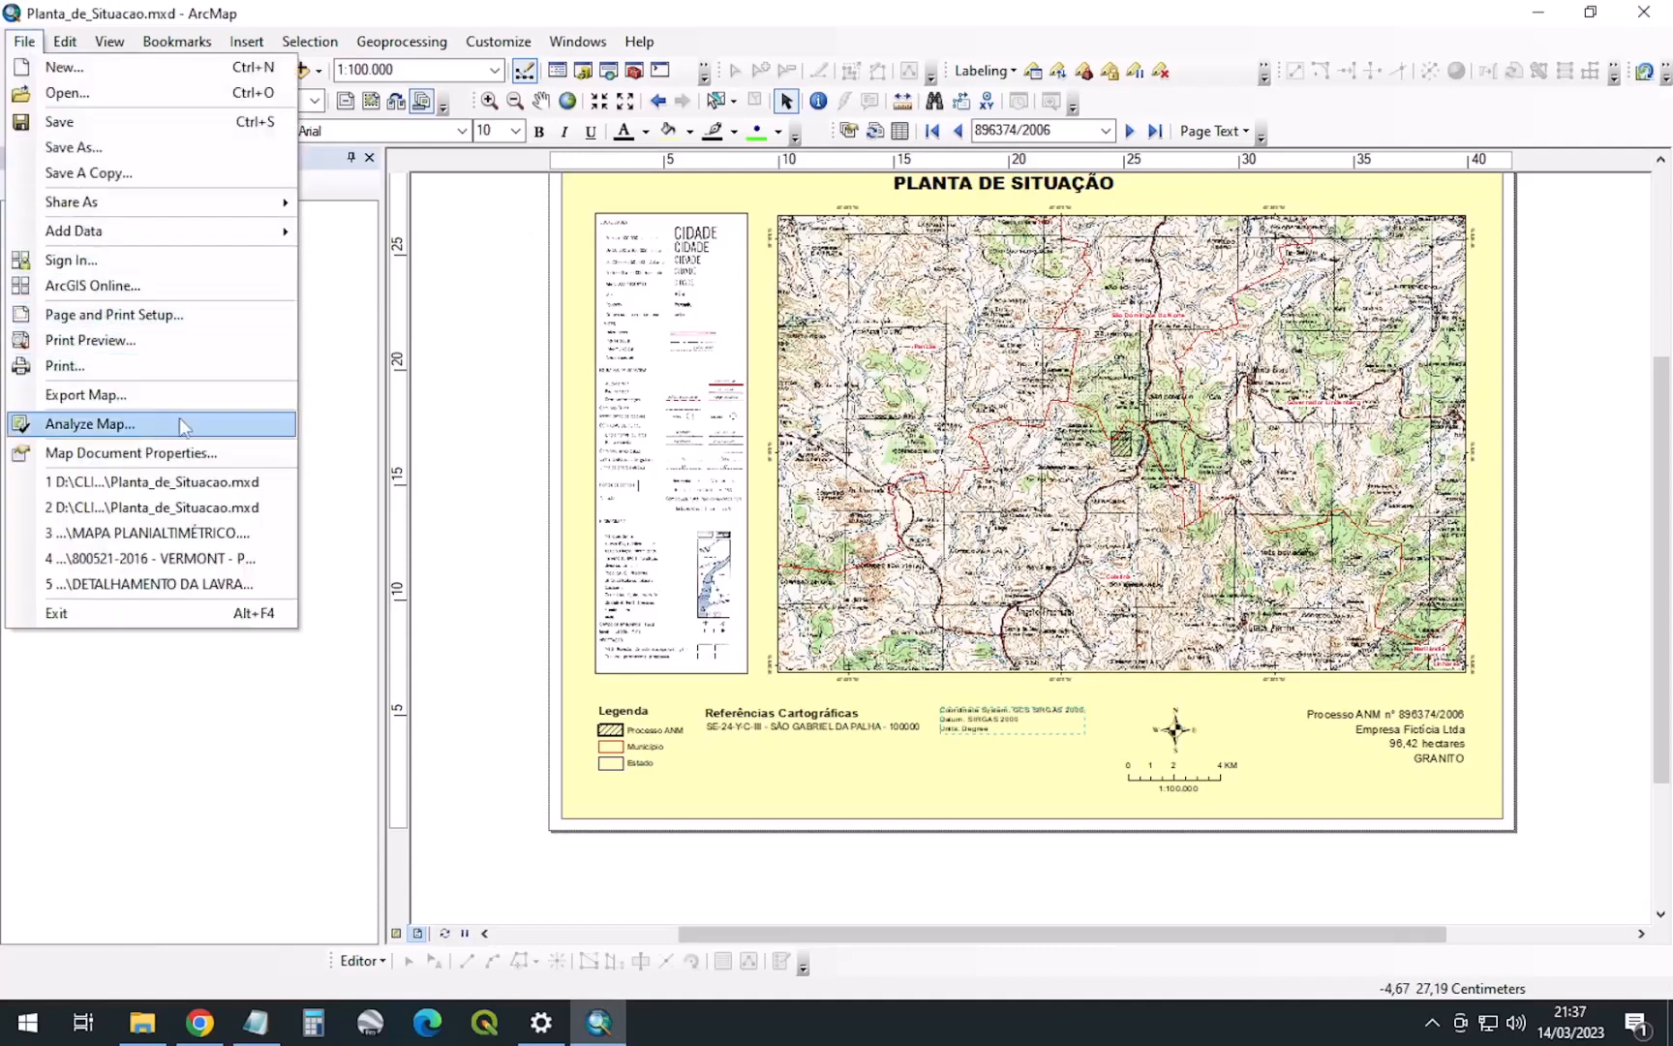
pyautogui.click(95, 398)
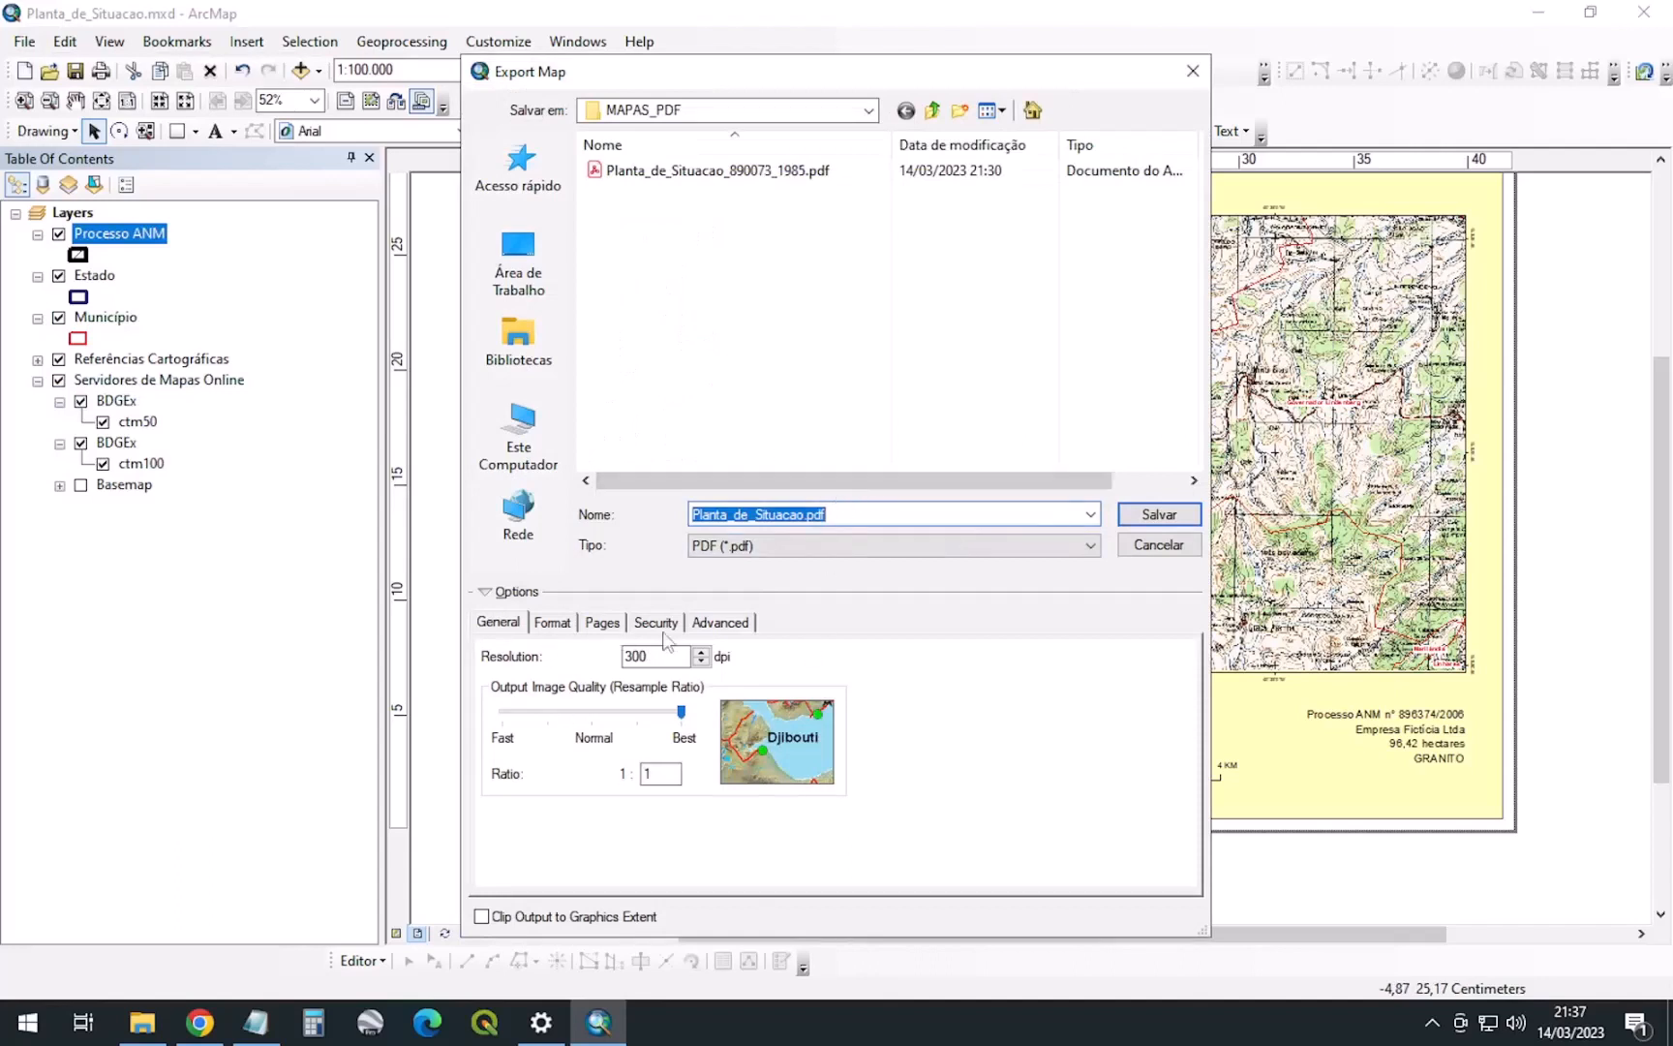
pyautogui.click(718, 624)
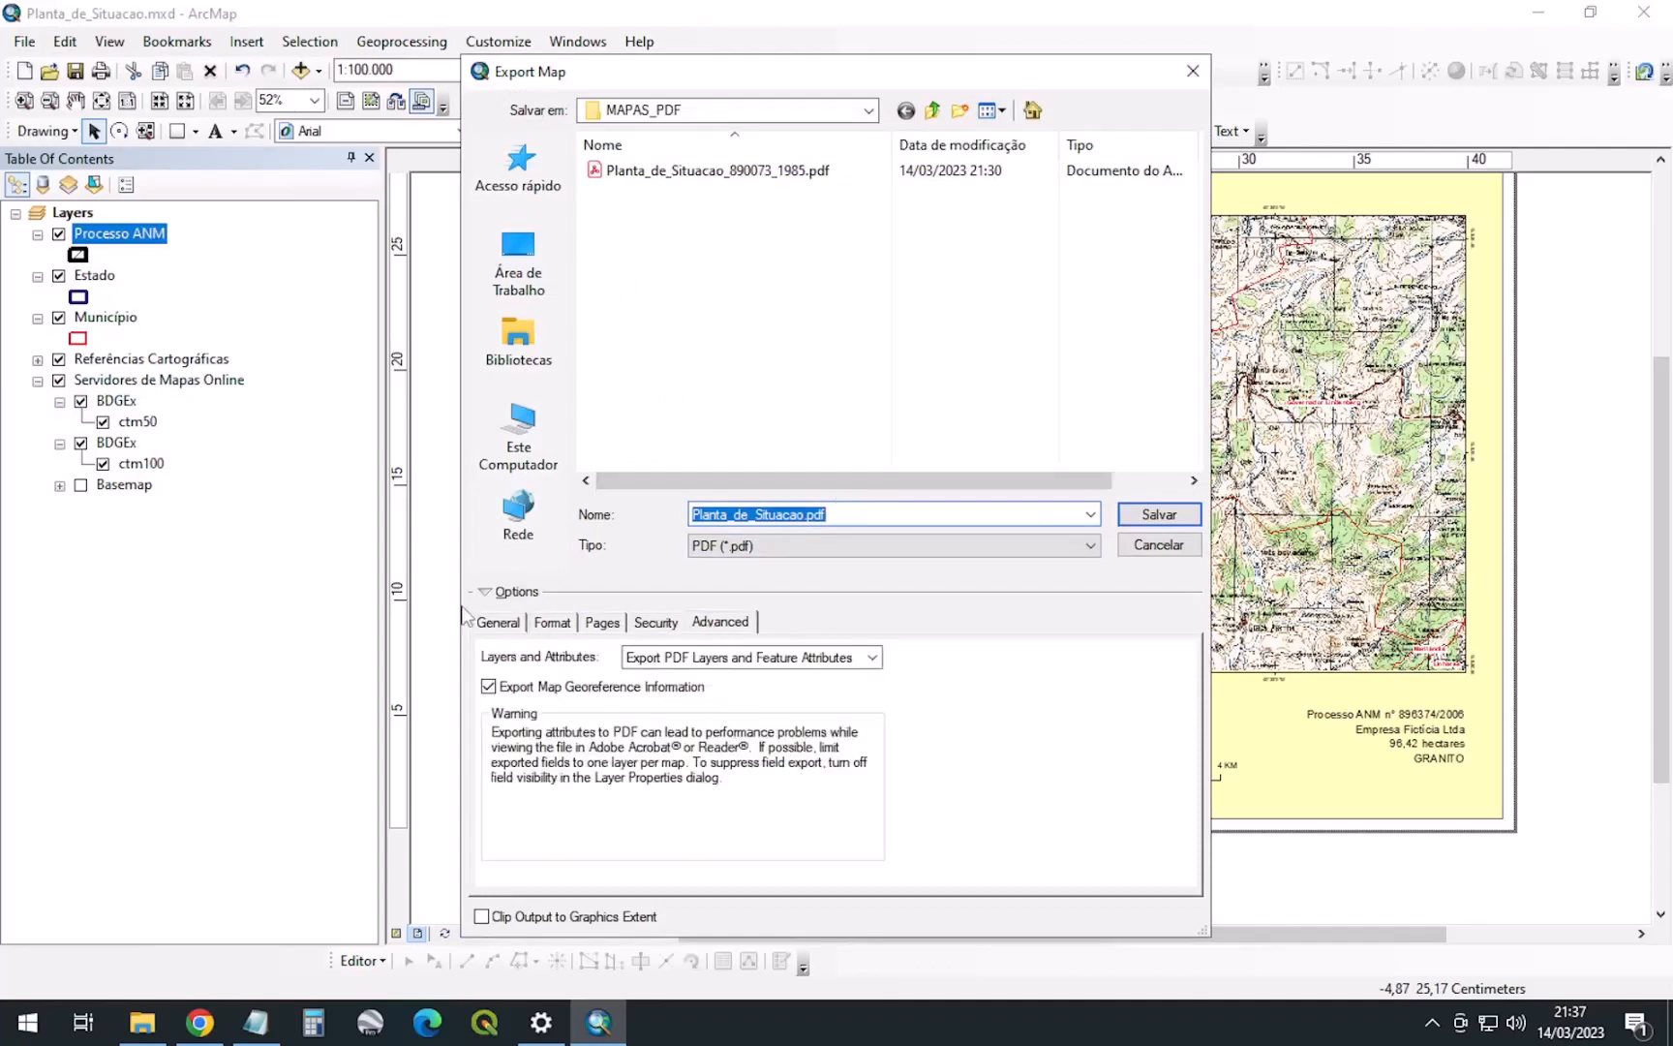
pyautogui.click(504, 623)
pyautogui.click(550, 624)
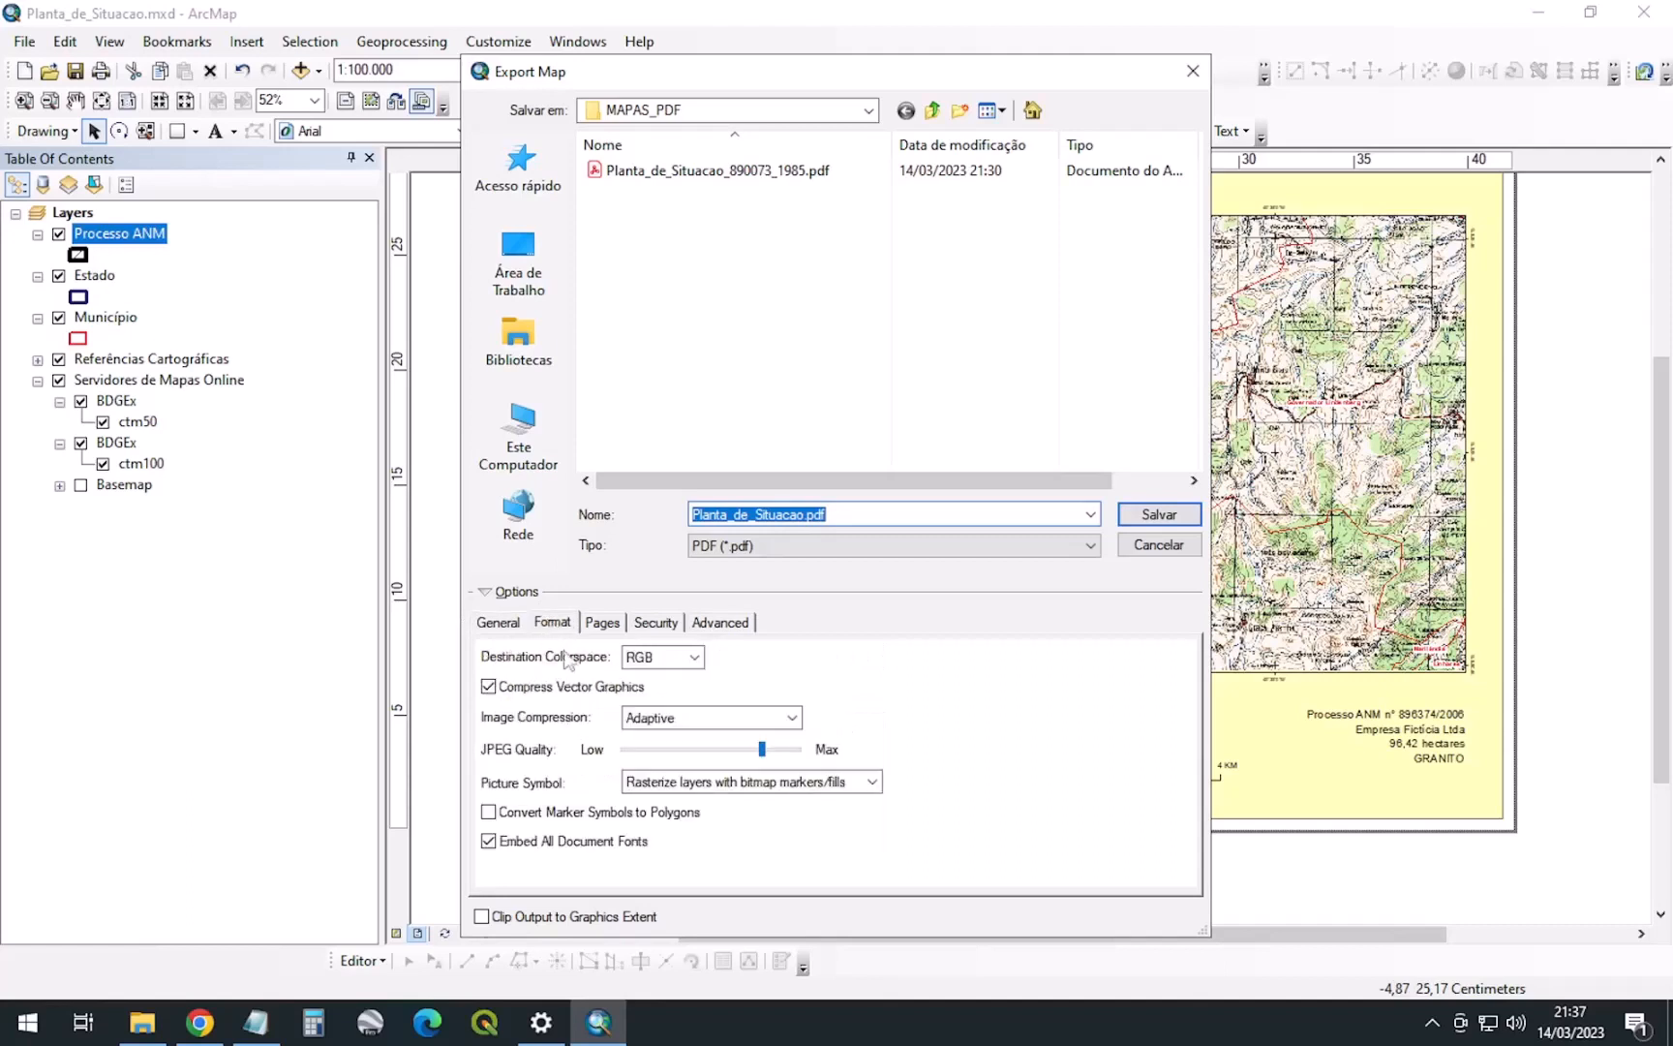
pyautogui.click(602, 625)
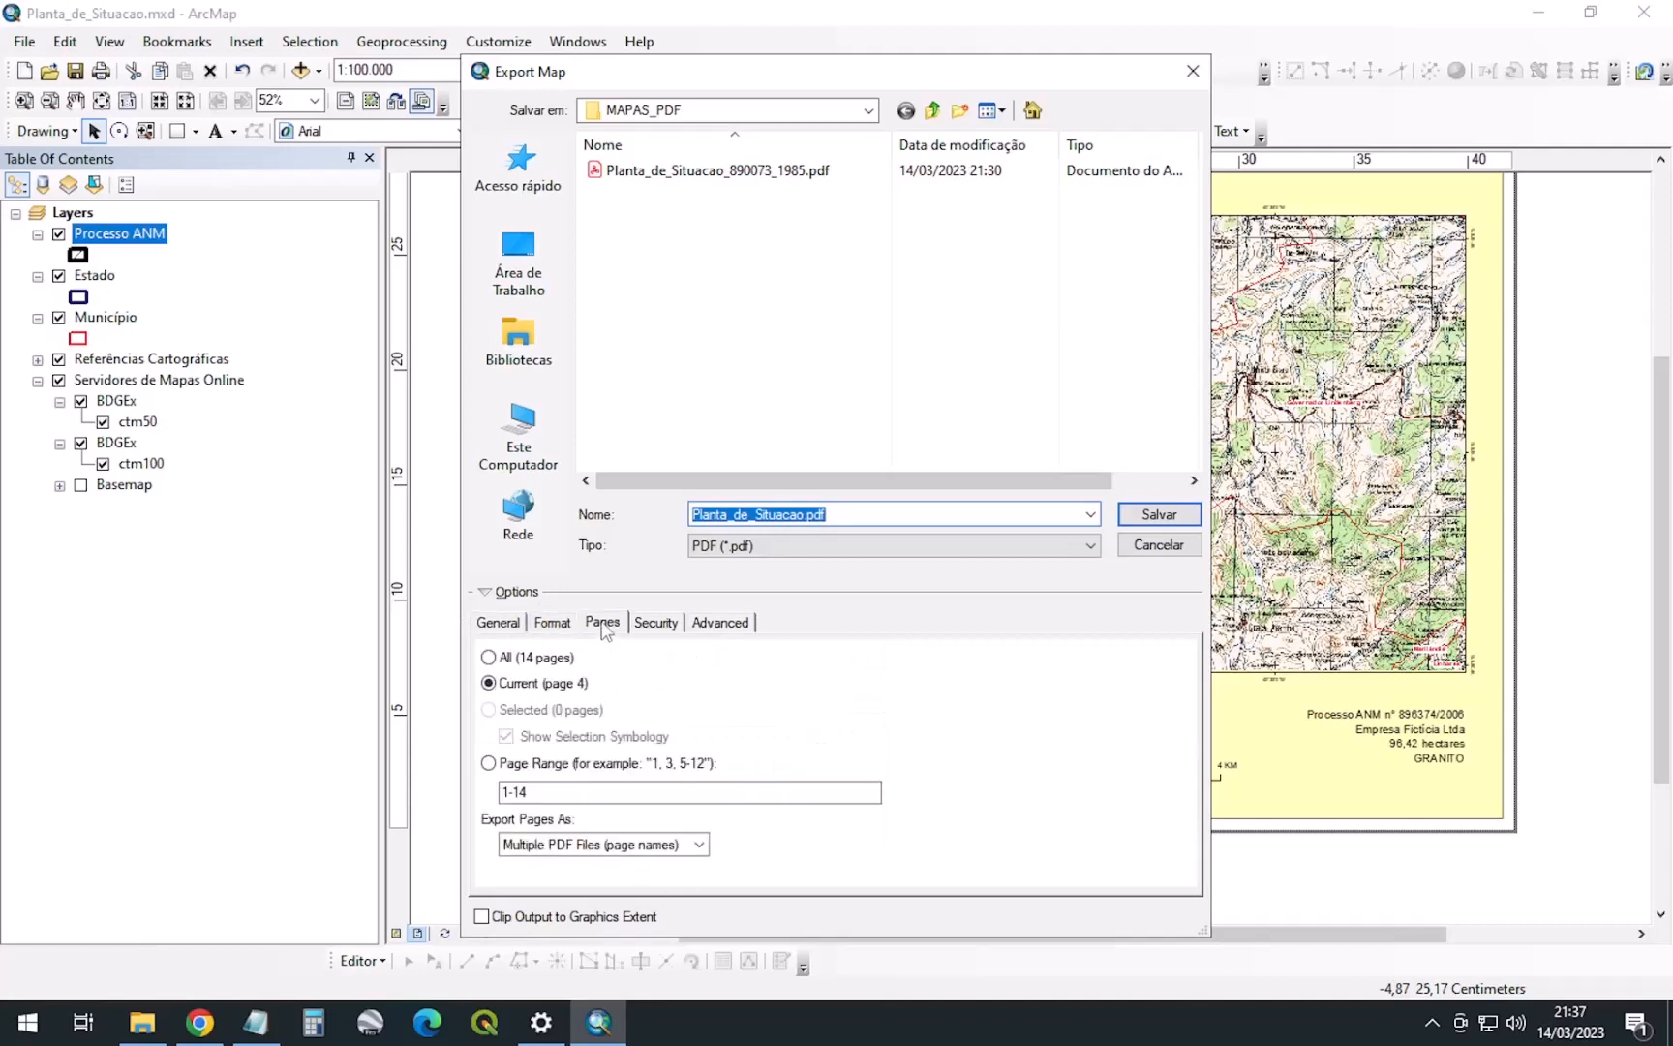
# Export all 14 pages as Multiple PDF Files (page names)
pyautogui.click(489, 658)
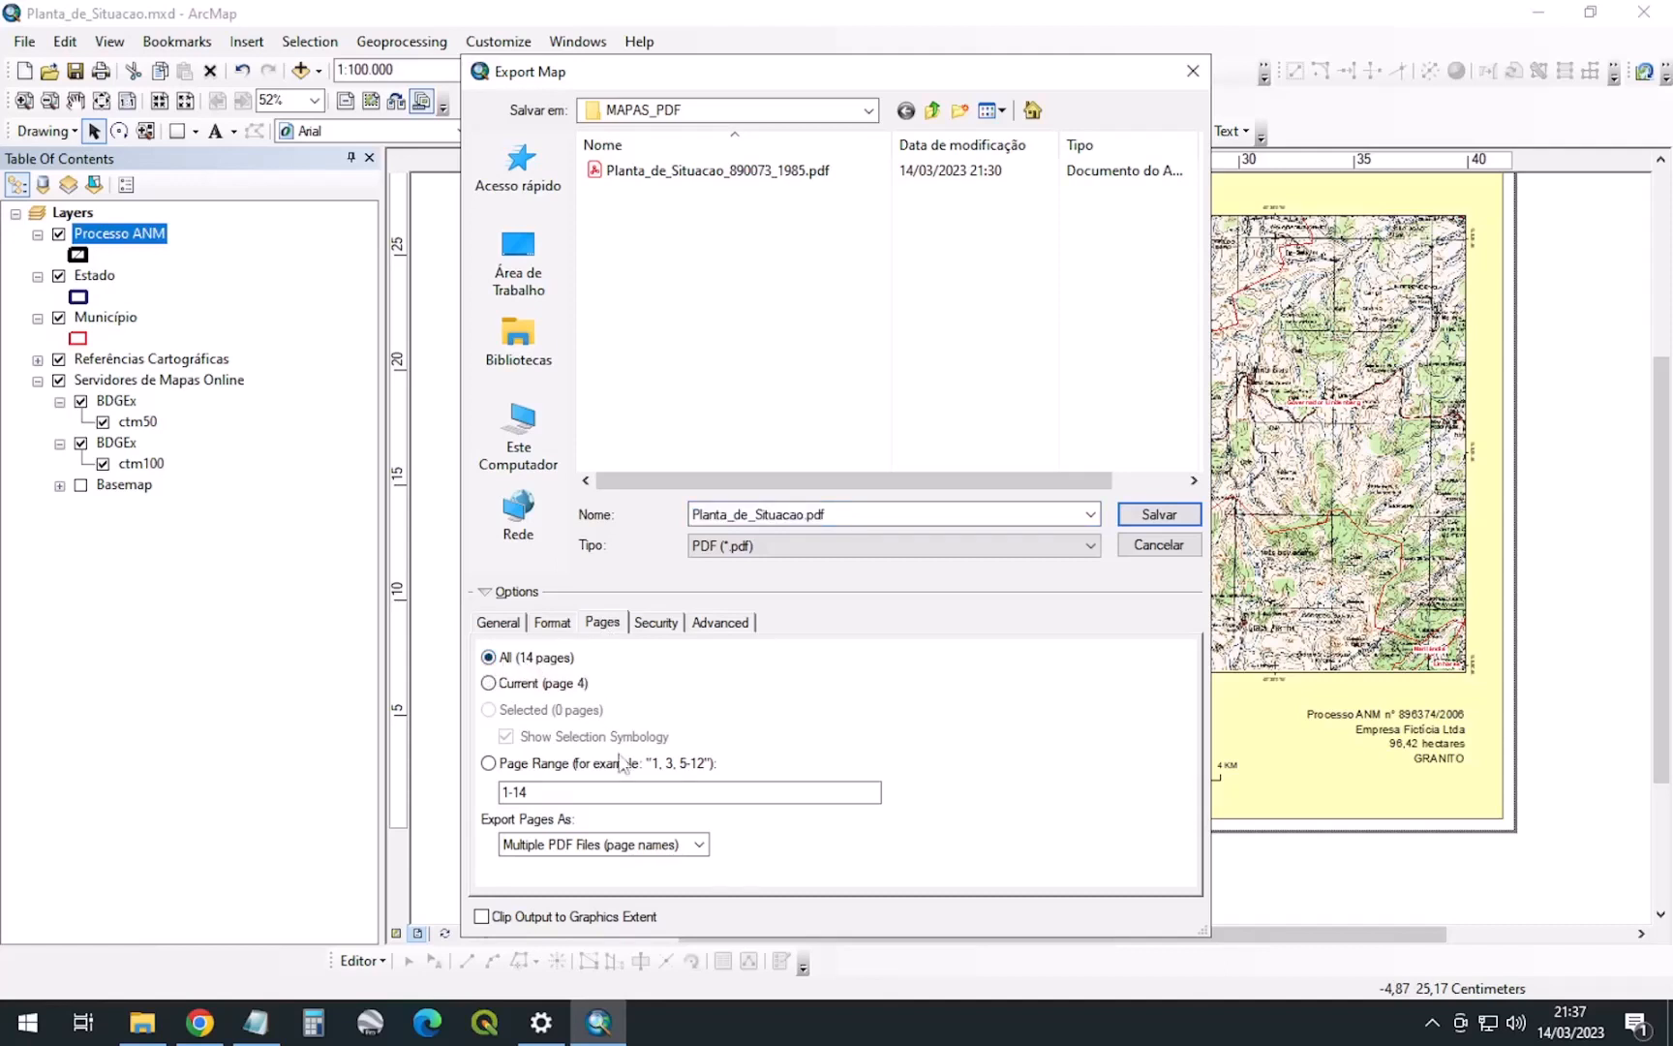
pyautogui.click(645, 849)
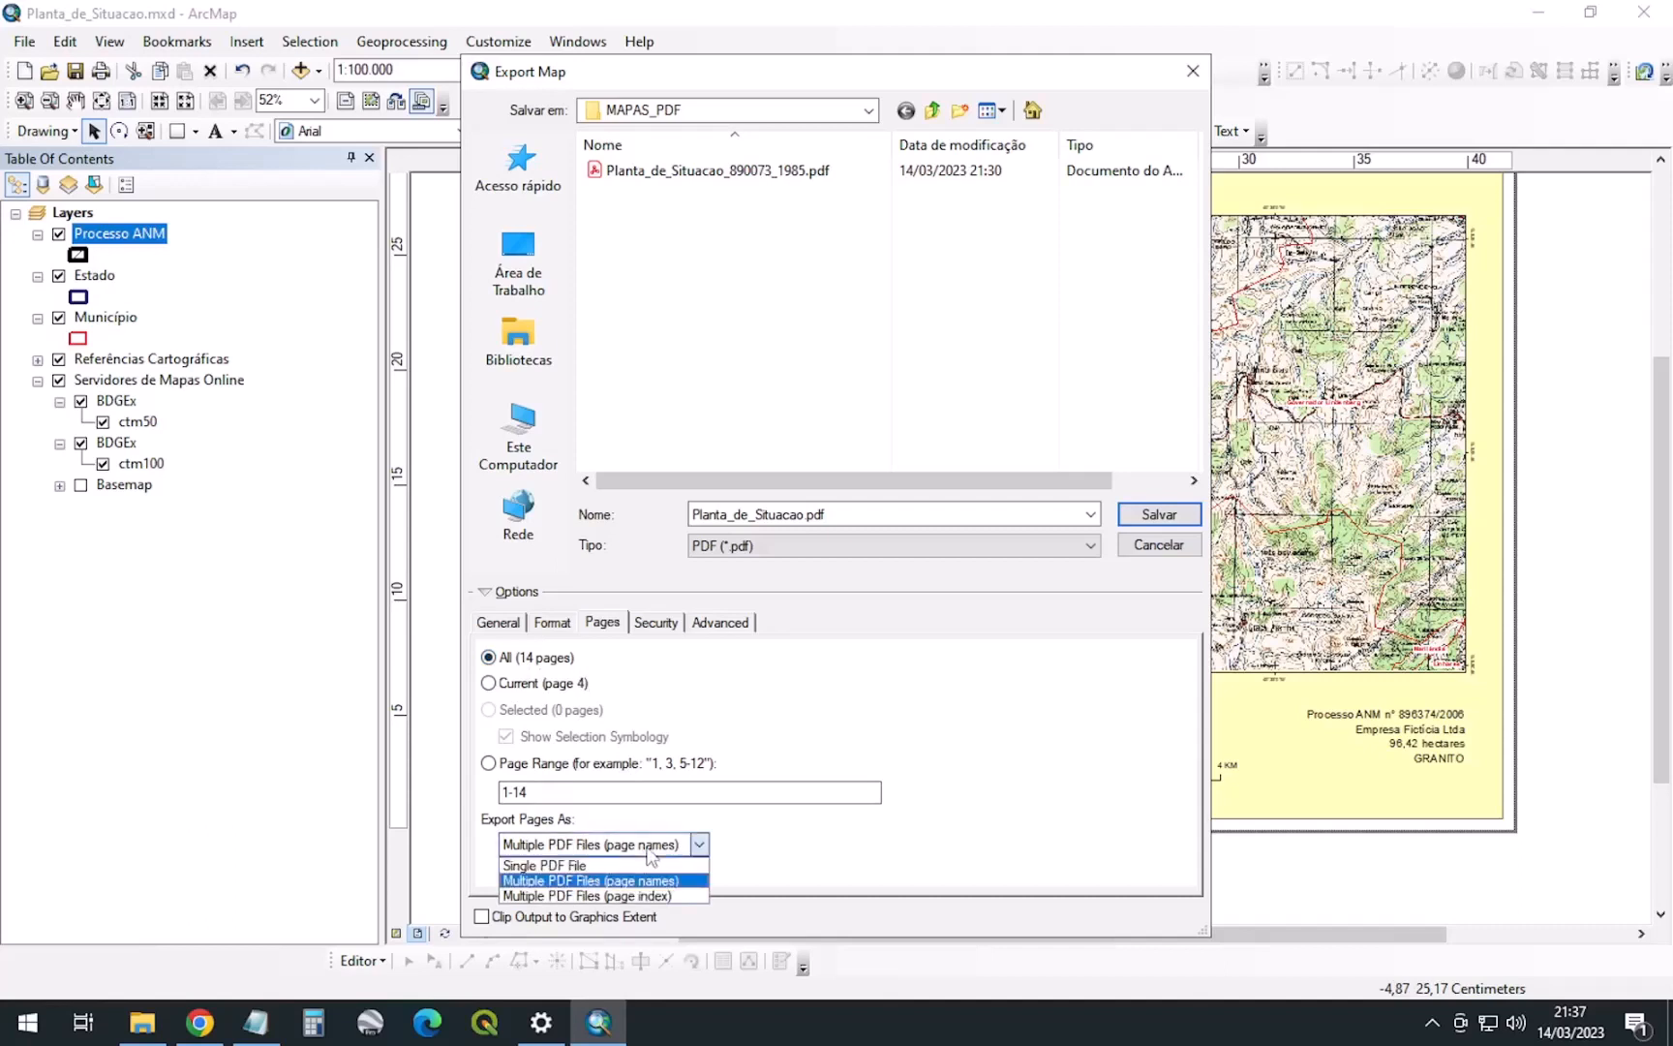
pyautogui.click(581, 880)
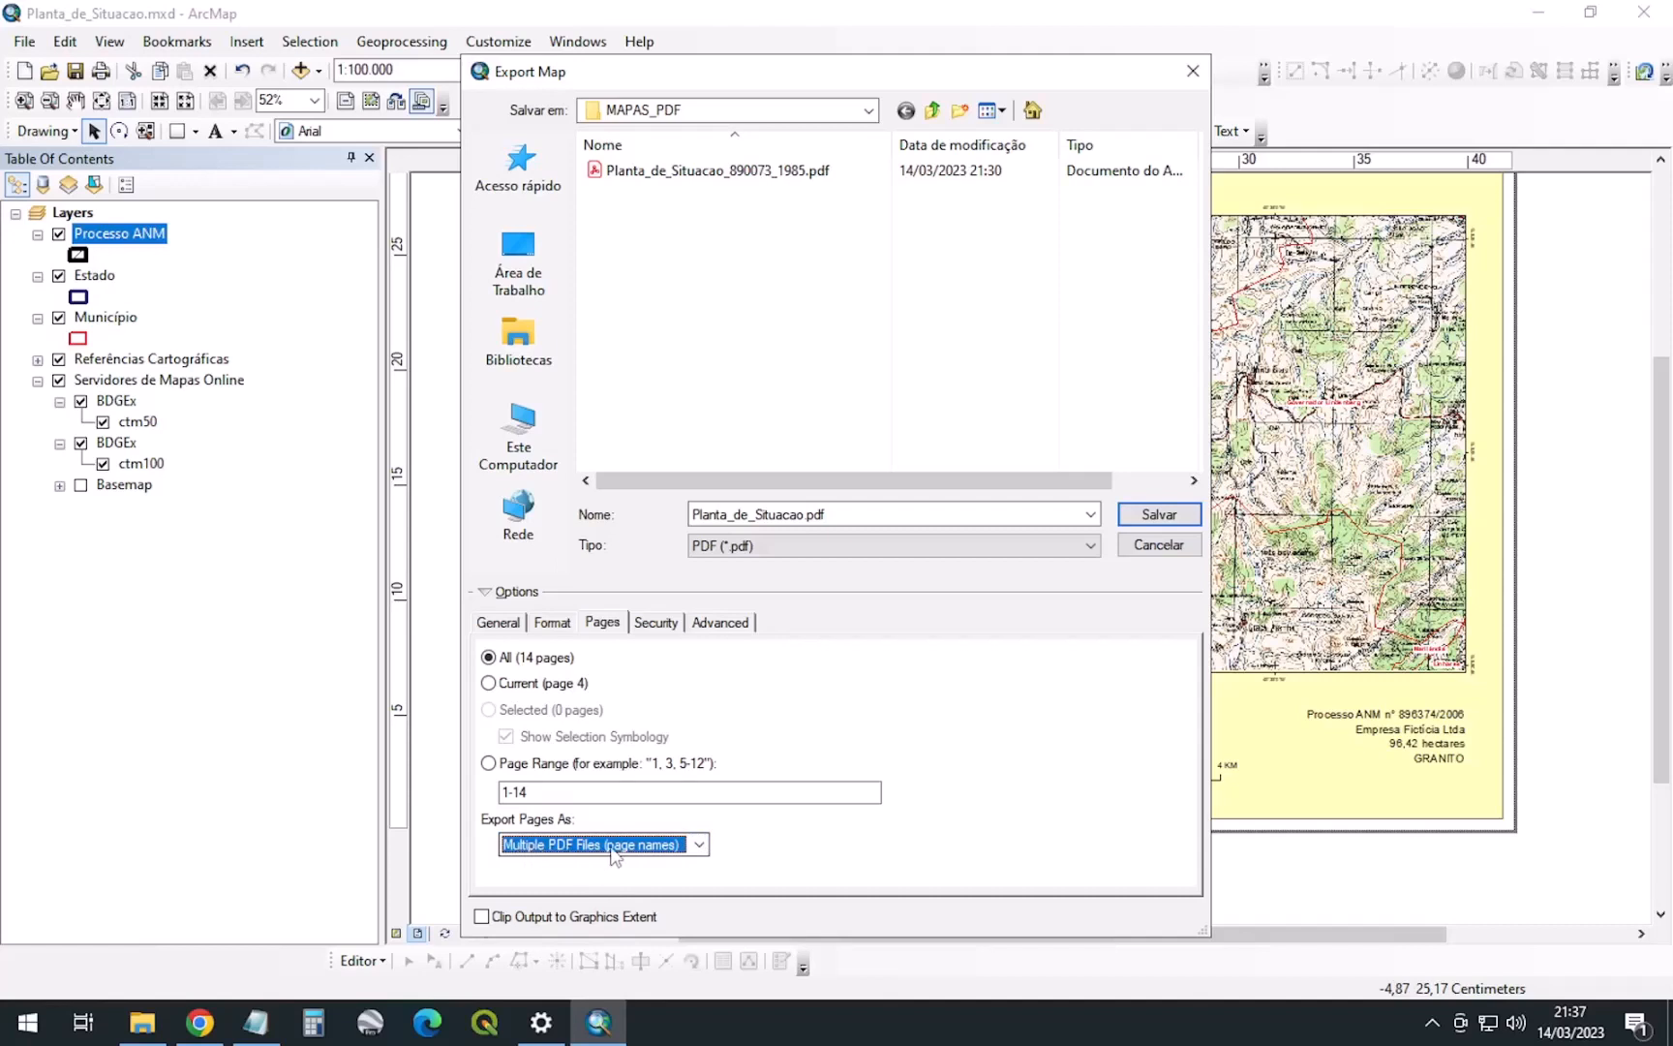
pyautogui.click(699, 845)
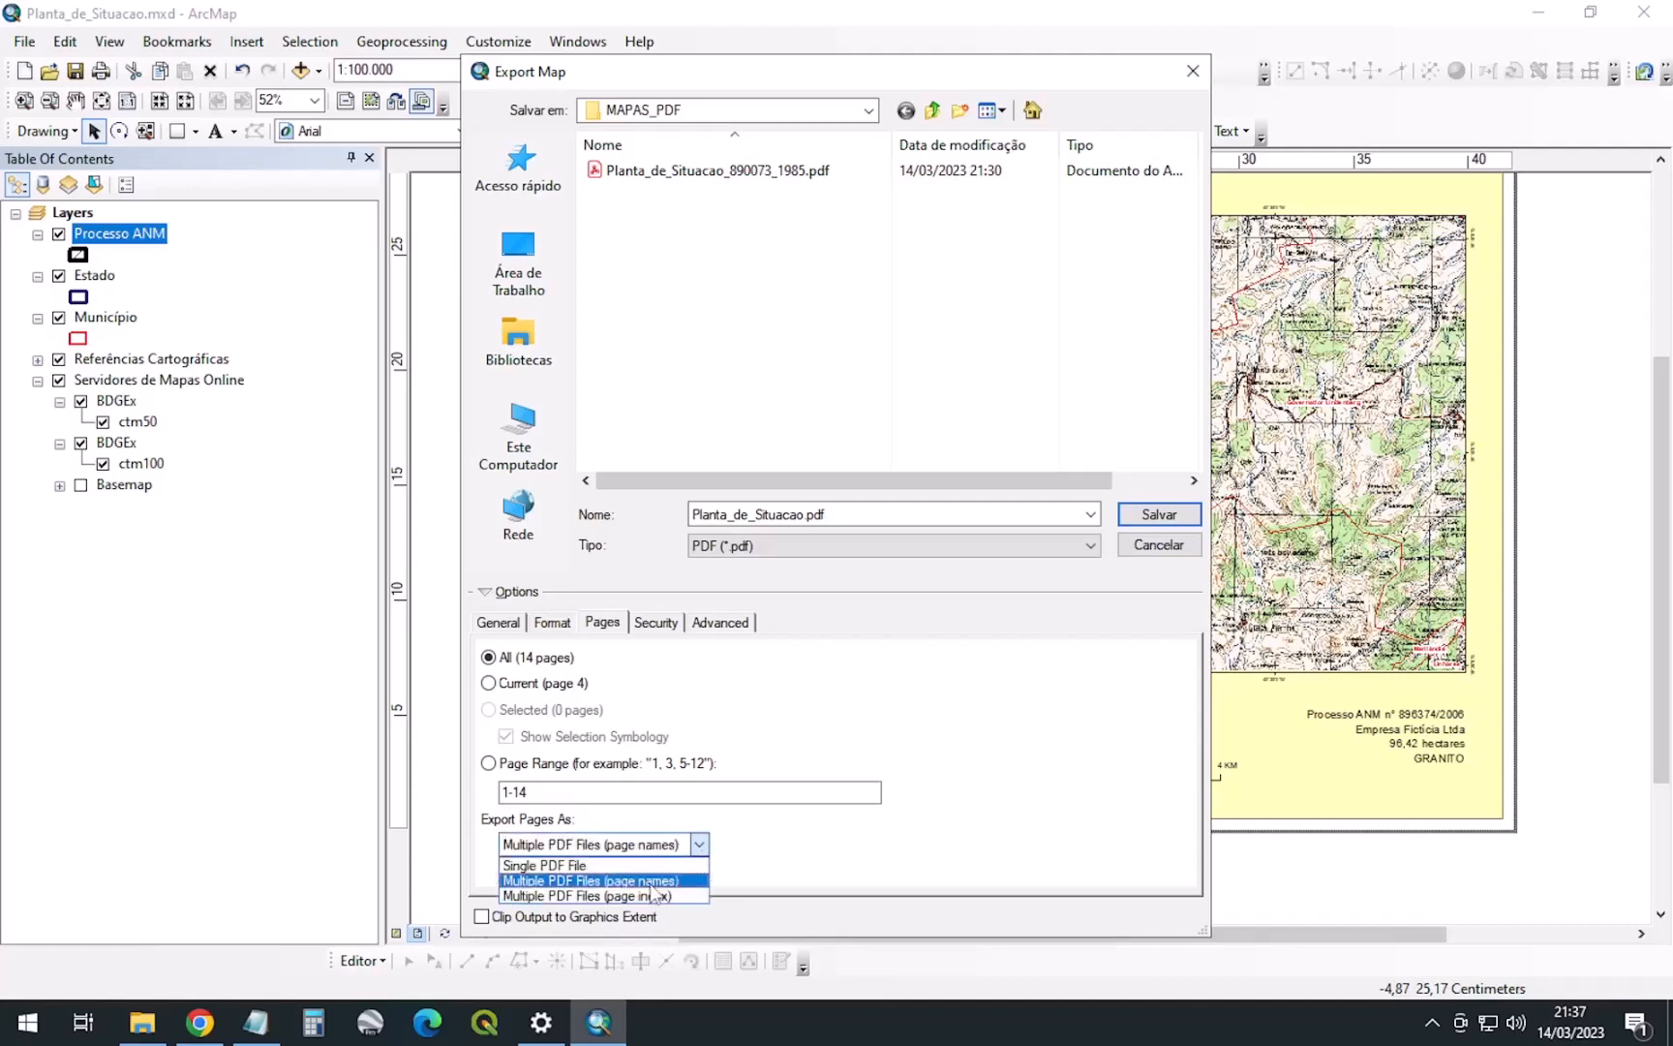
pyautogui.click(704, 845)
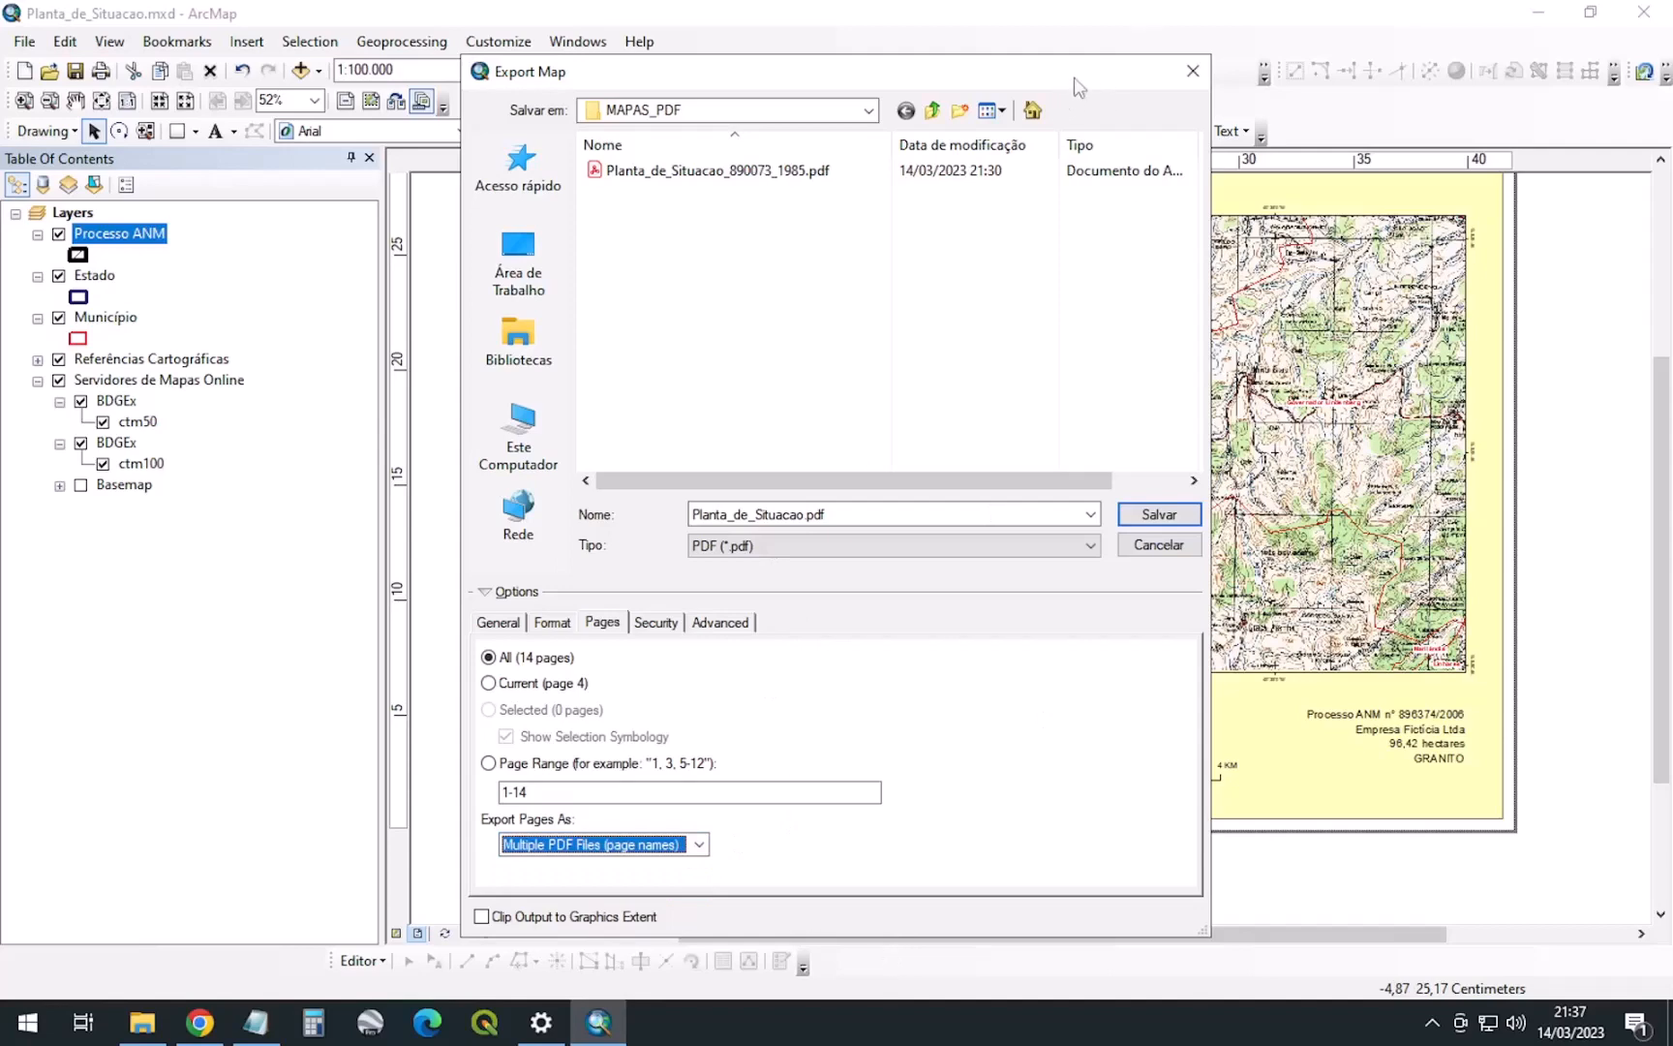
# Keep Multiple PDF Files (page names) as the page export option
pyautogui.moveTo(1079, 87); pyautogui.dragTo(788, 71)
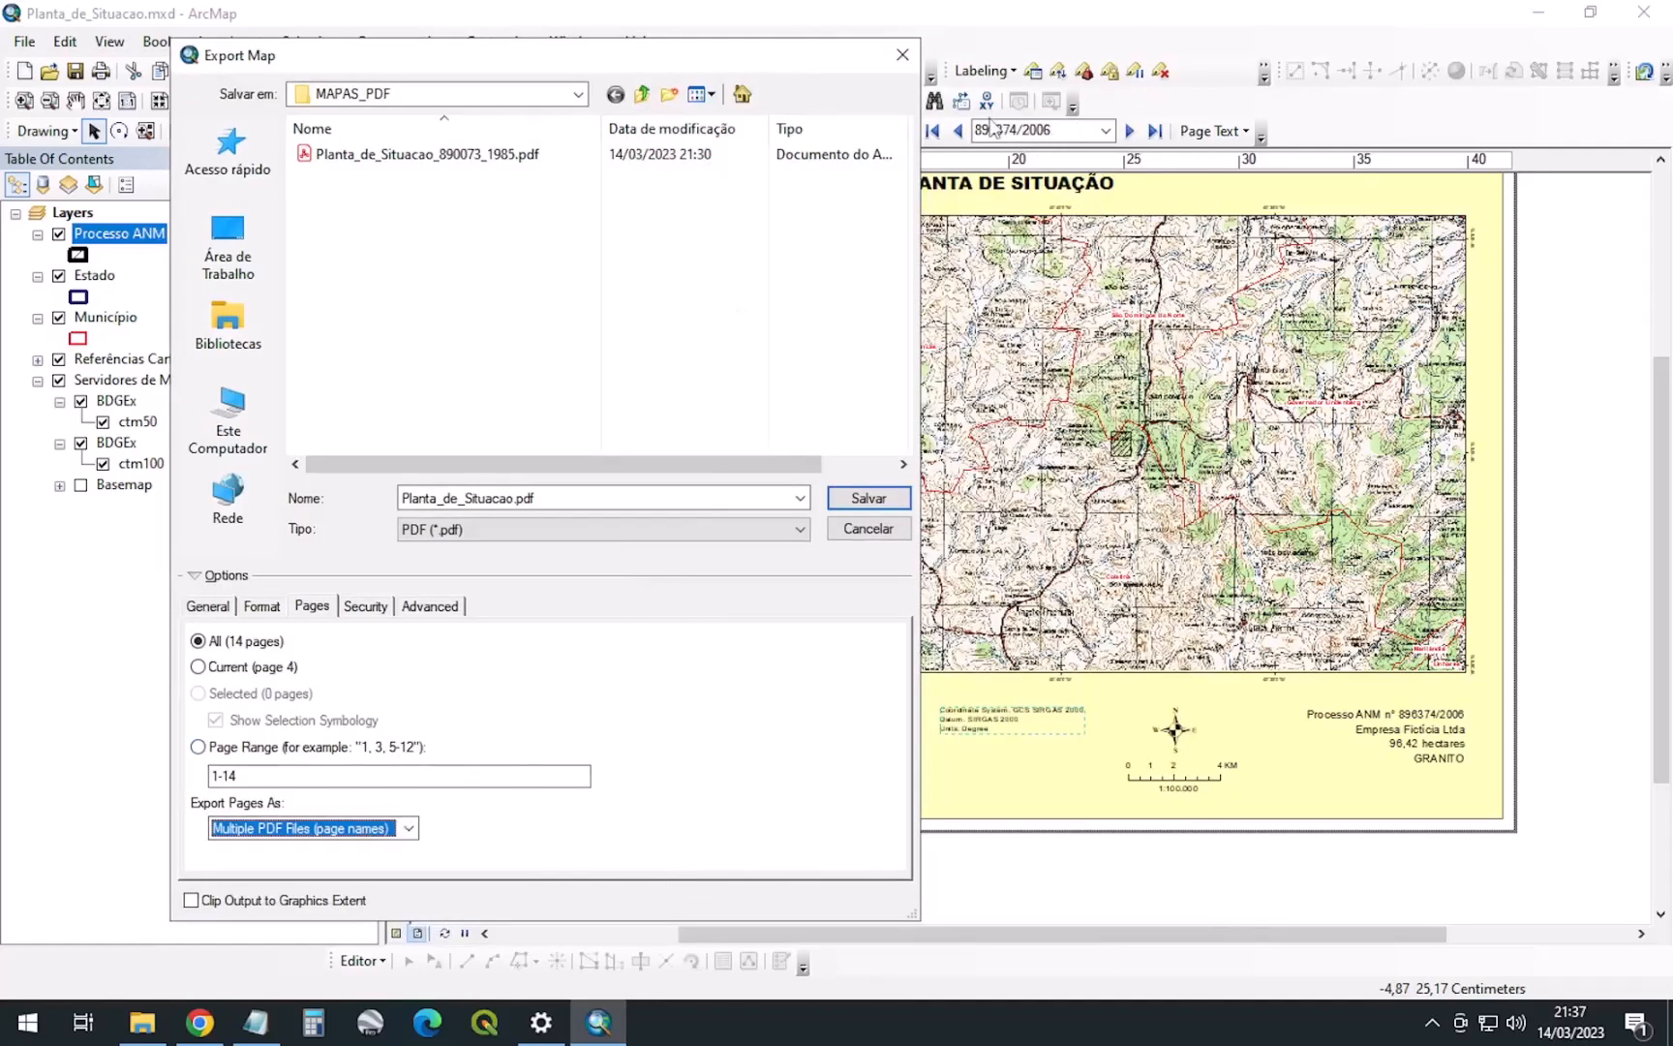
pyautogui.click(409, 828)
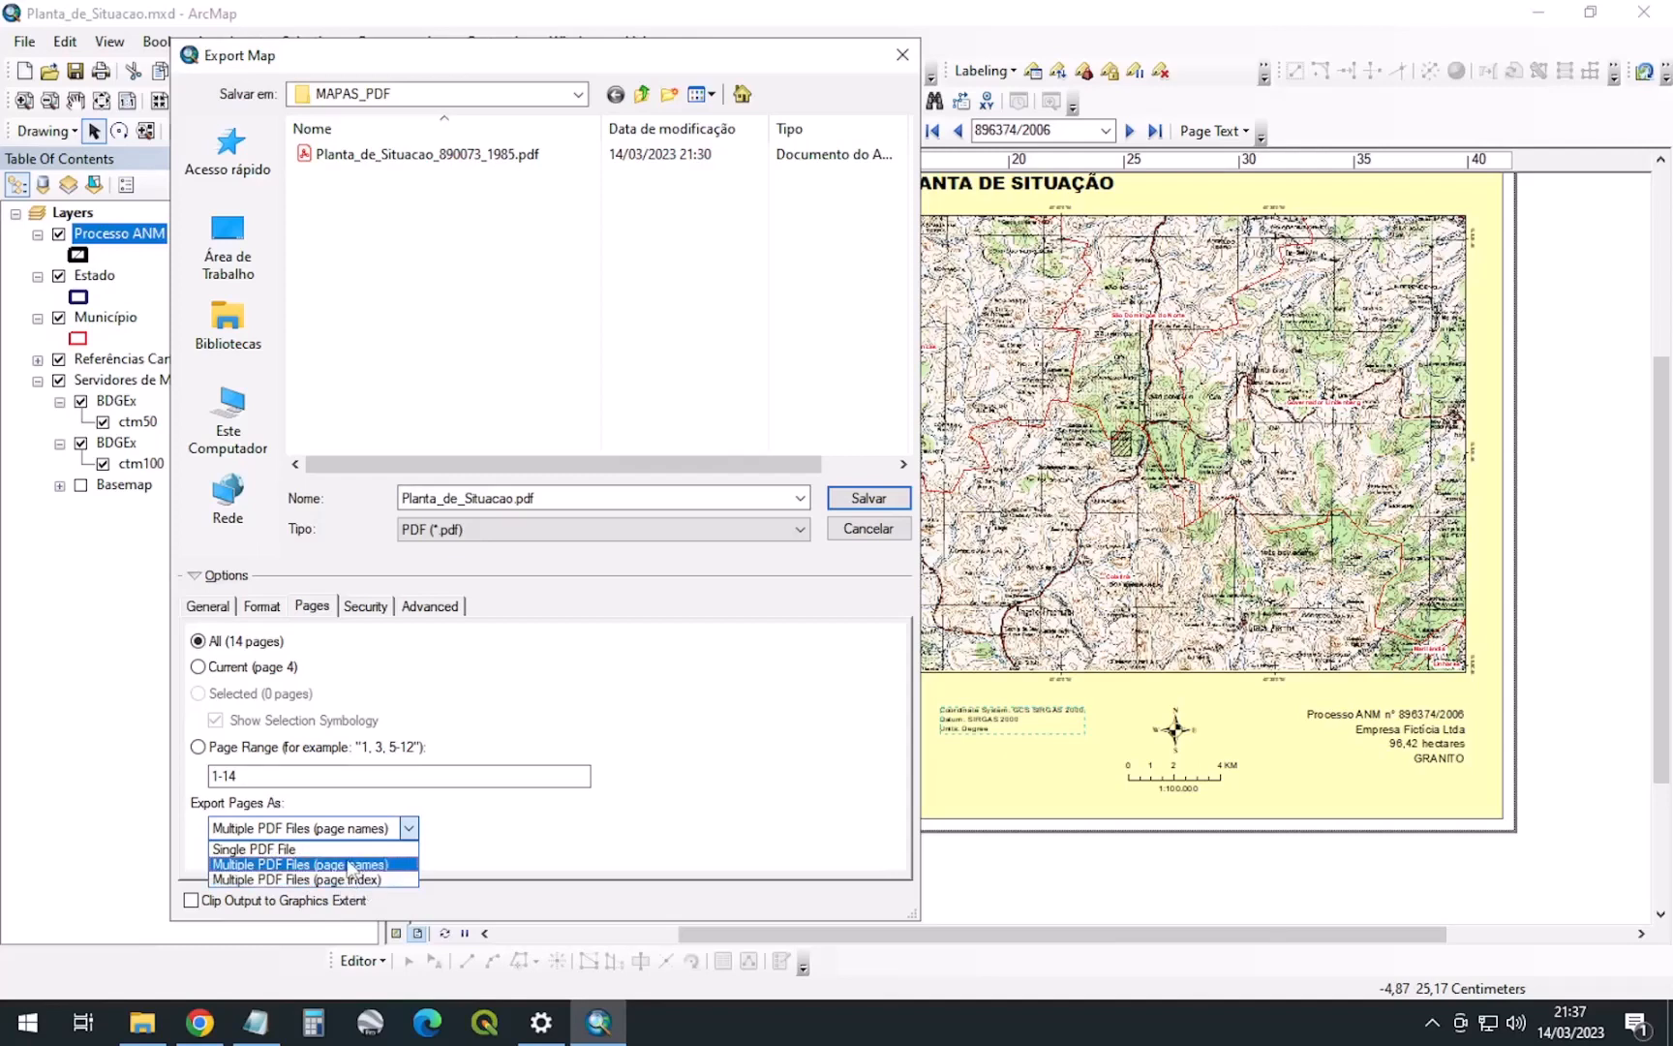
pyautogui.click(1103, 25)
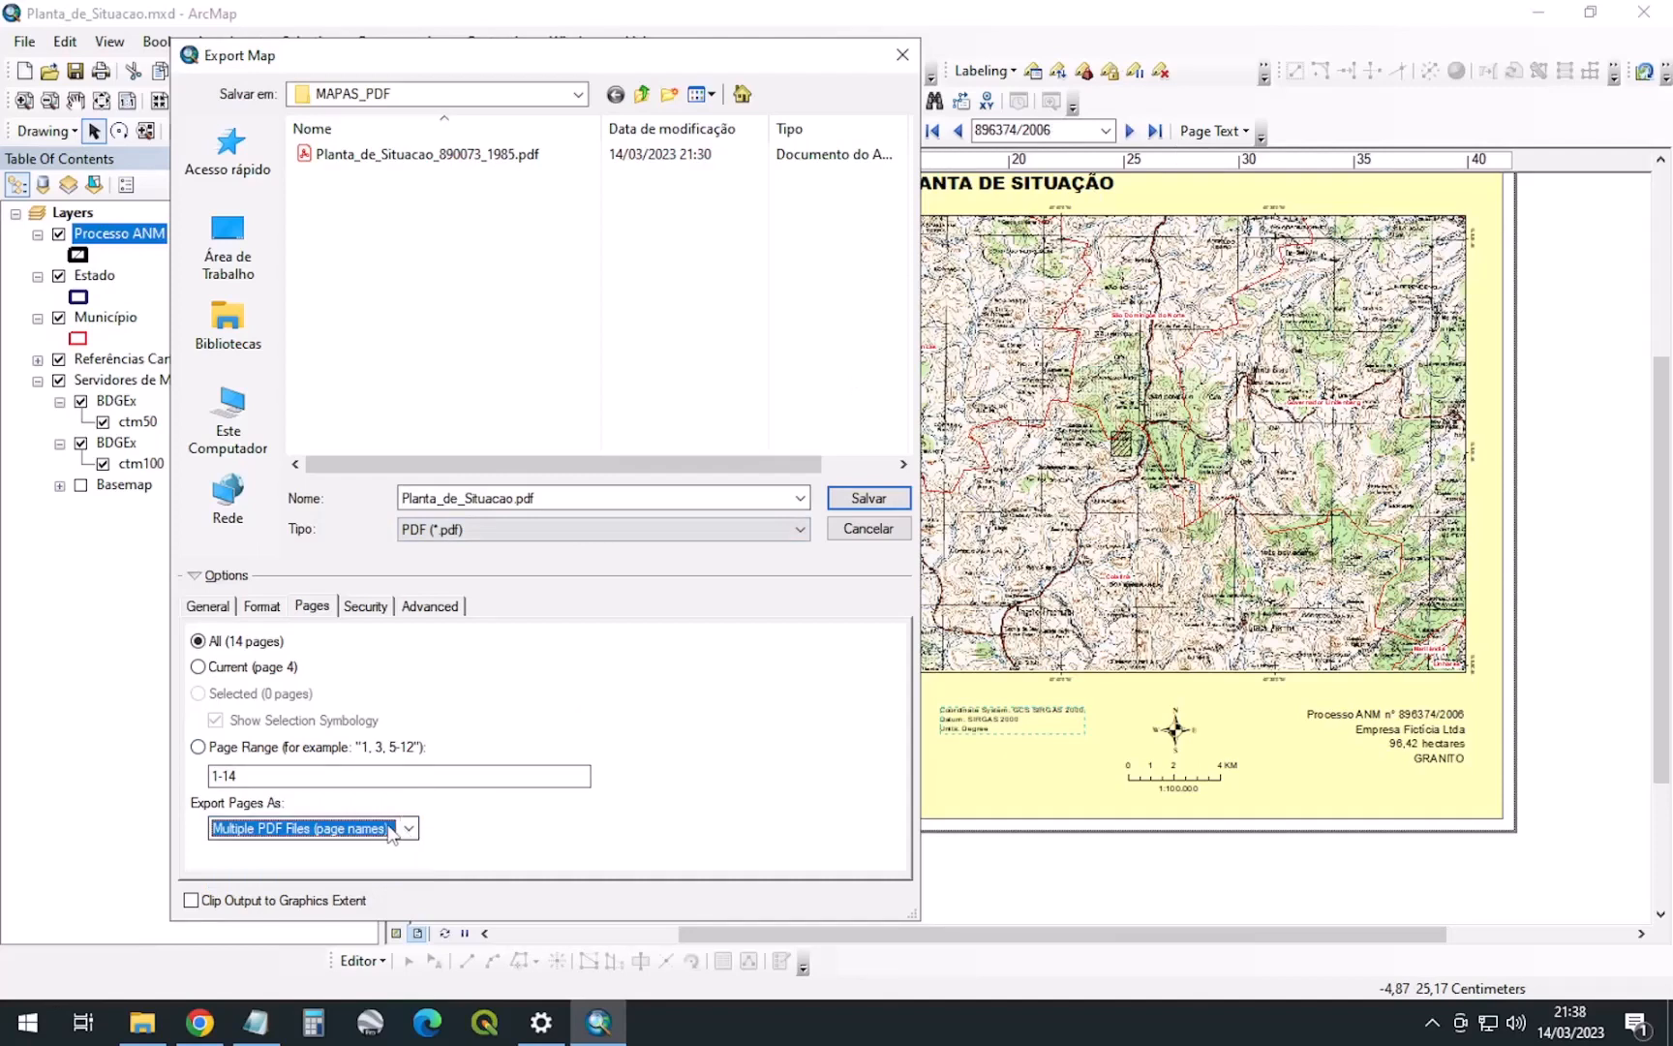
# Create a MAPAS_PDF folder in Empresa_Ficticia_ltda and save the PDF export there
pyautogui.click(513, 94)
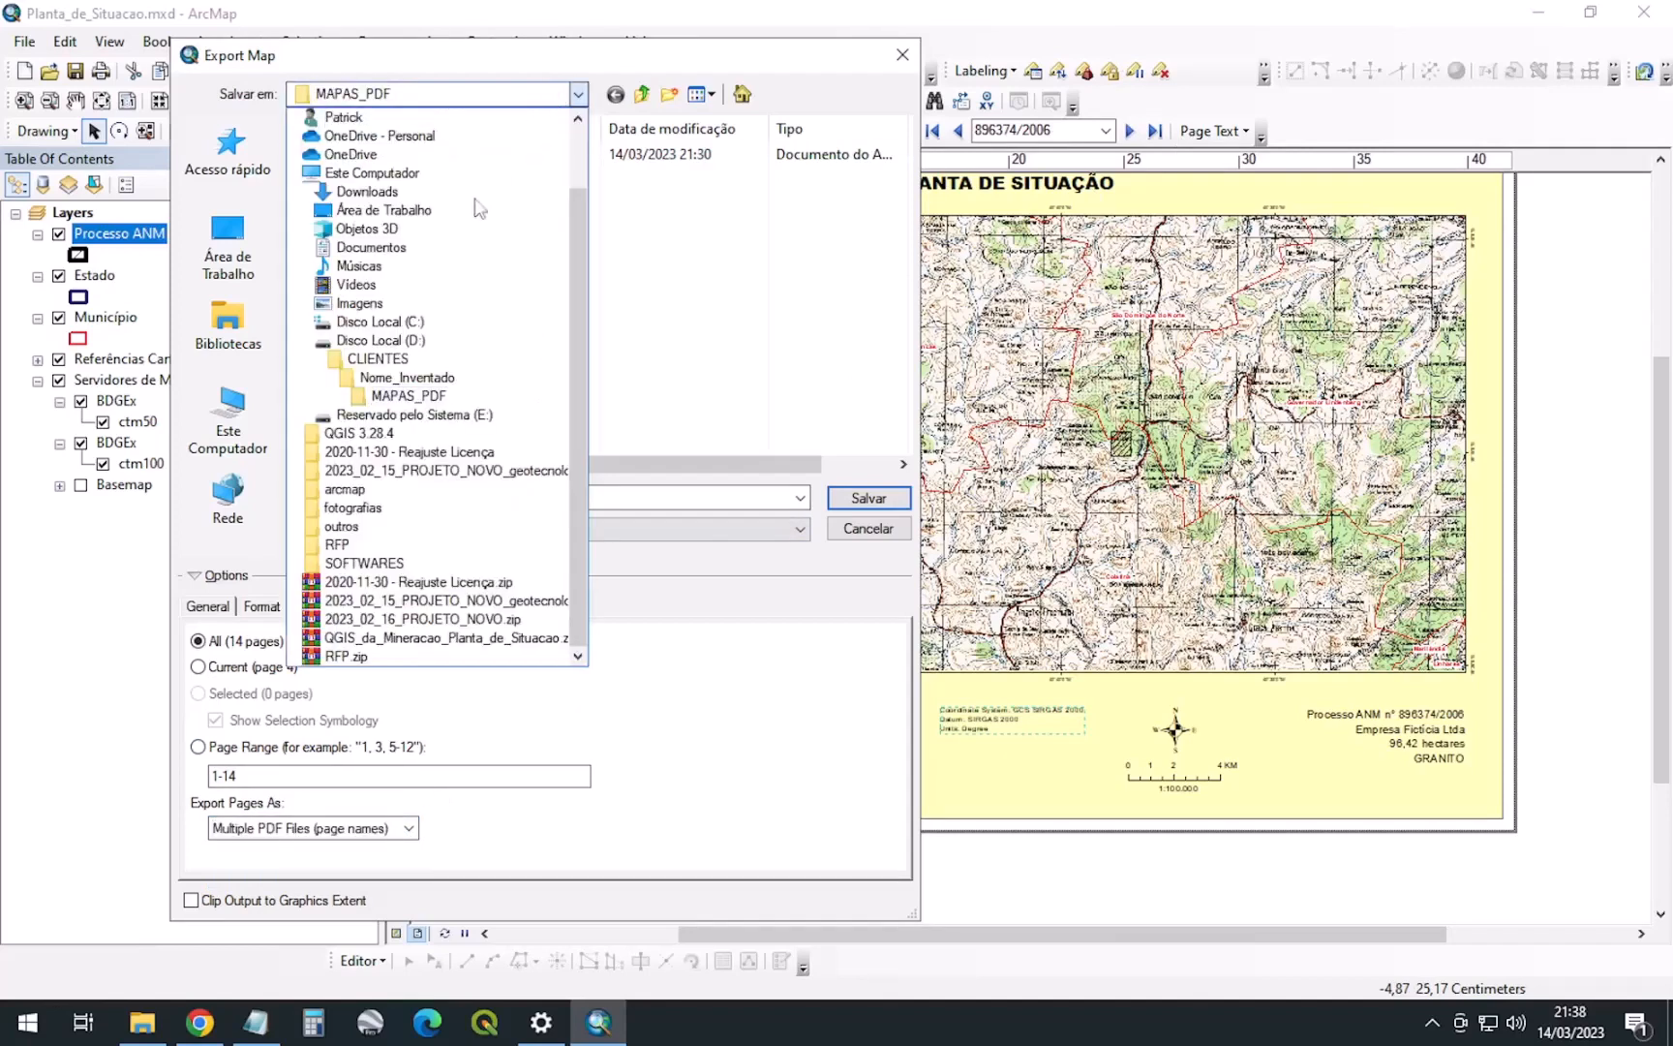
pyautogui.click(378, 360)
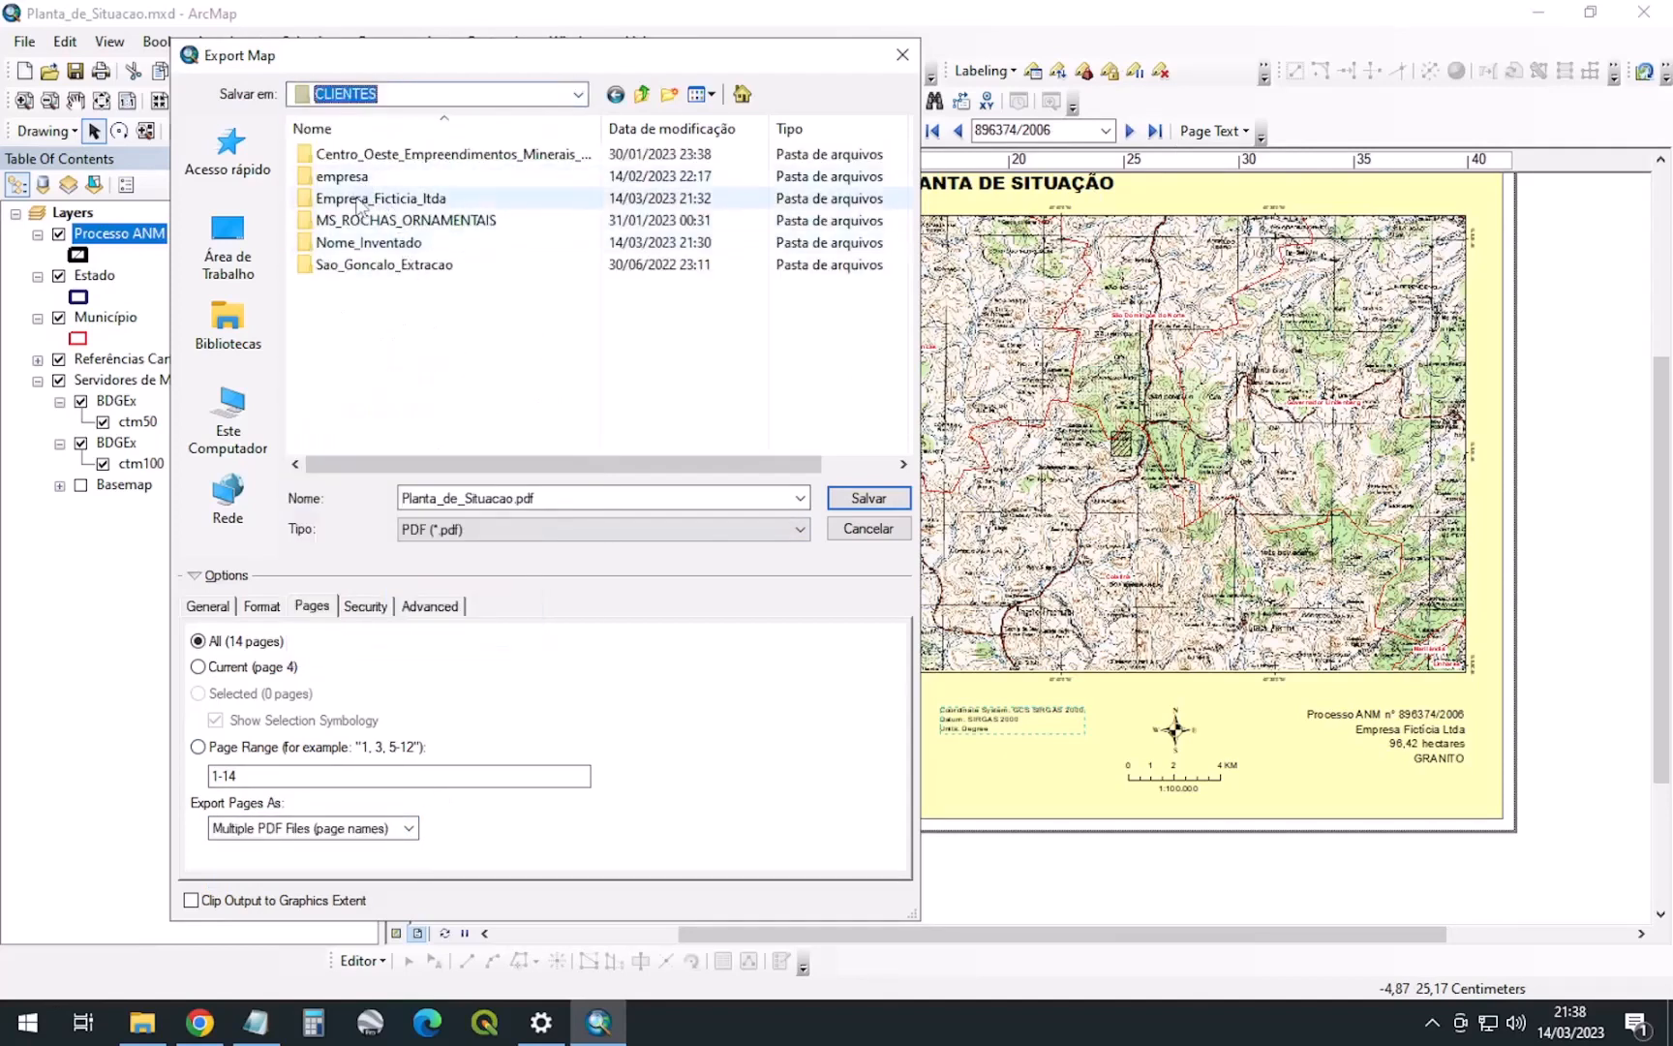
pyautogui.doubleClick(358, 199)
pyautogui.click(670, 95)
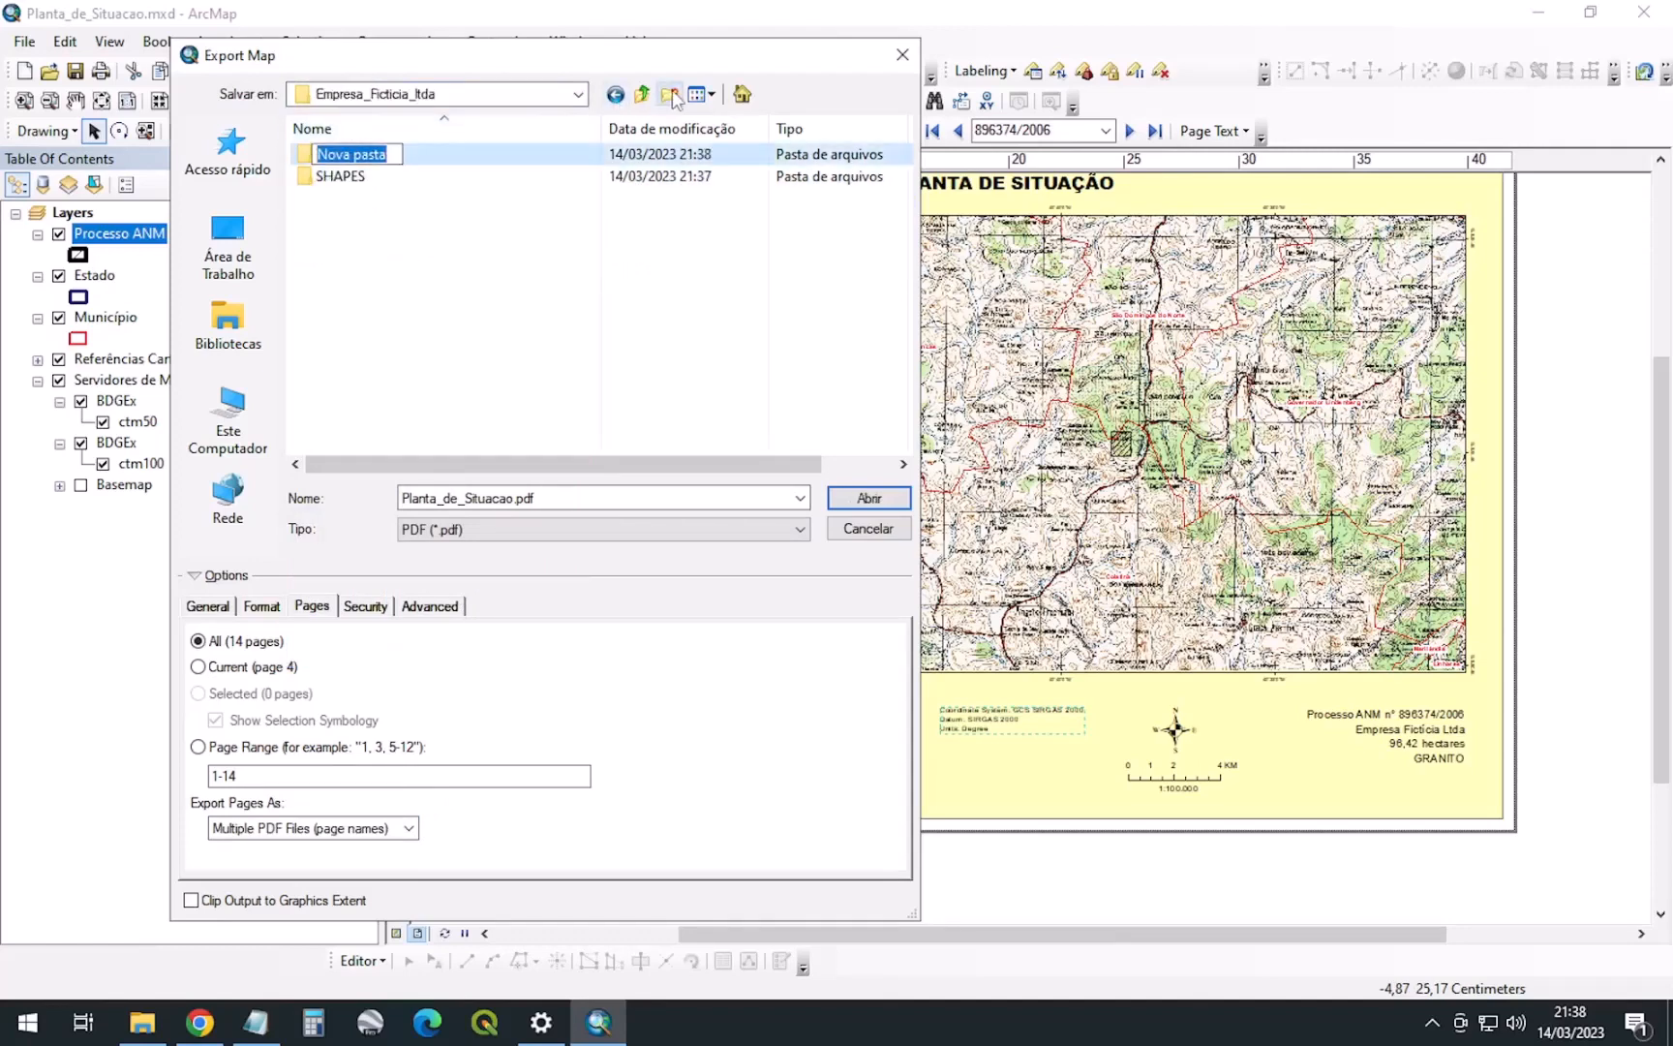
pyautogui.write('MAPAS_')
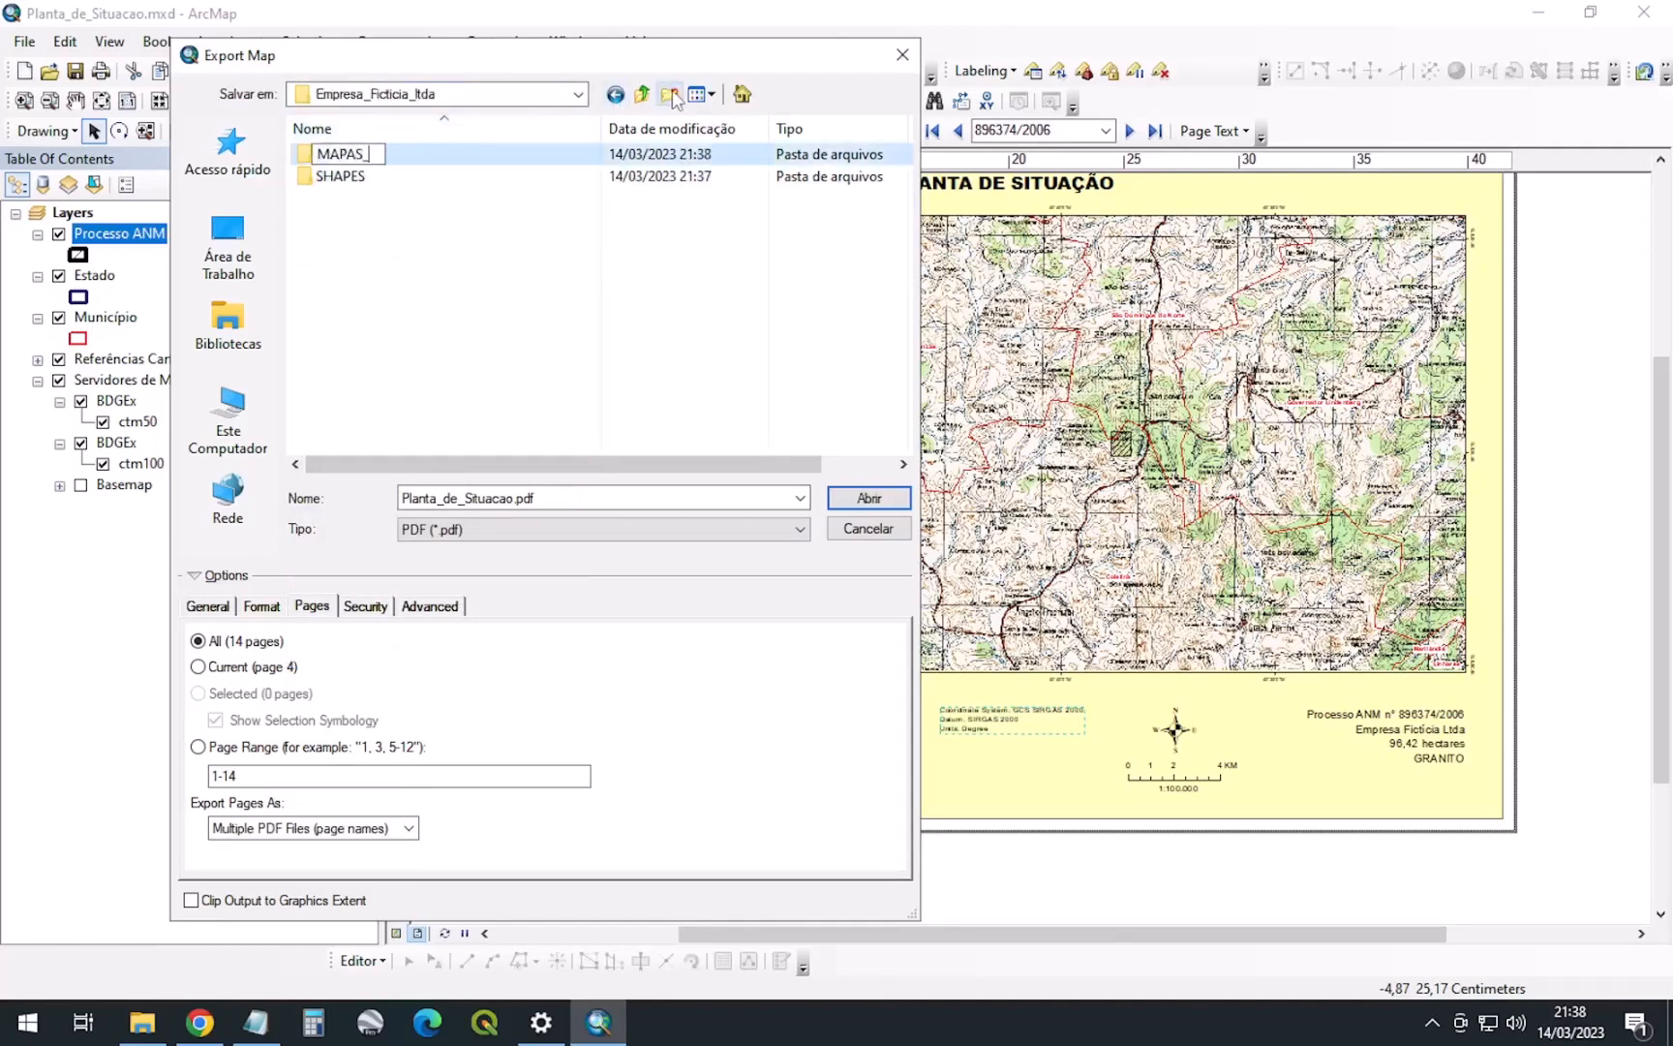
pyautogui.write('PDF')
pyautogui.press('Return')
pyautogui.press('Return')
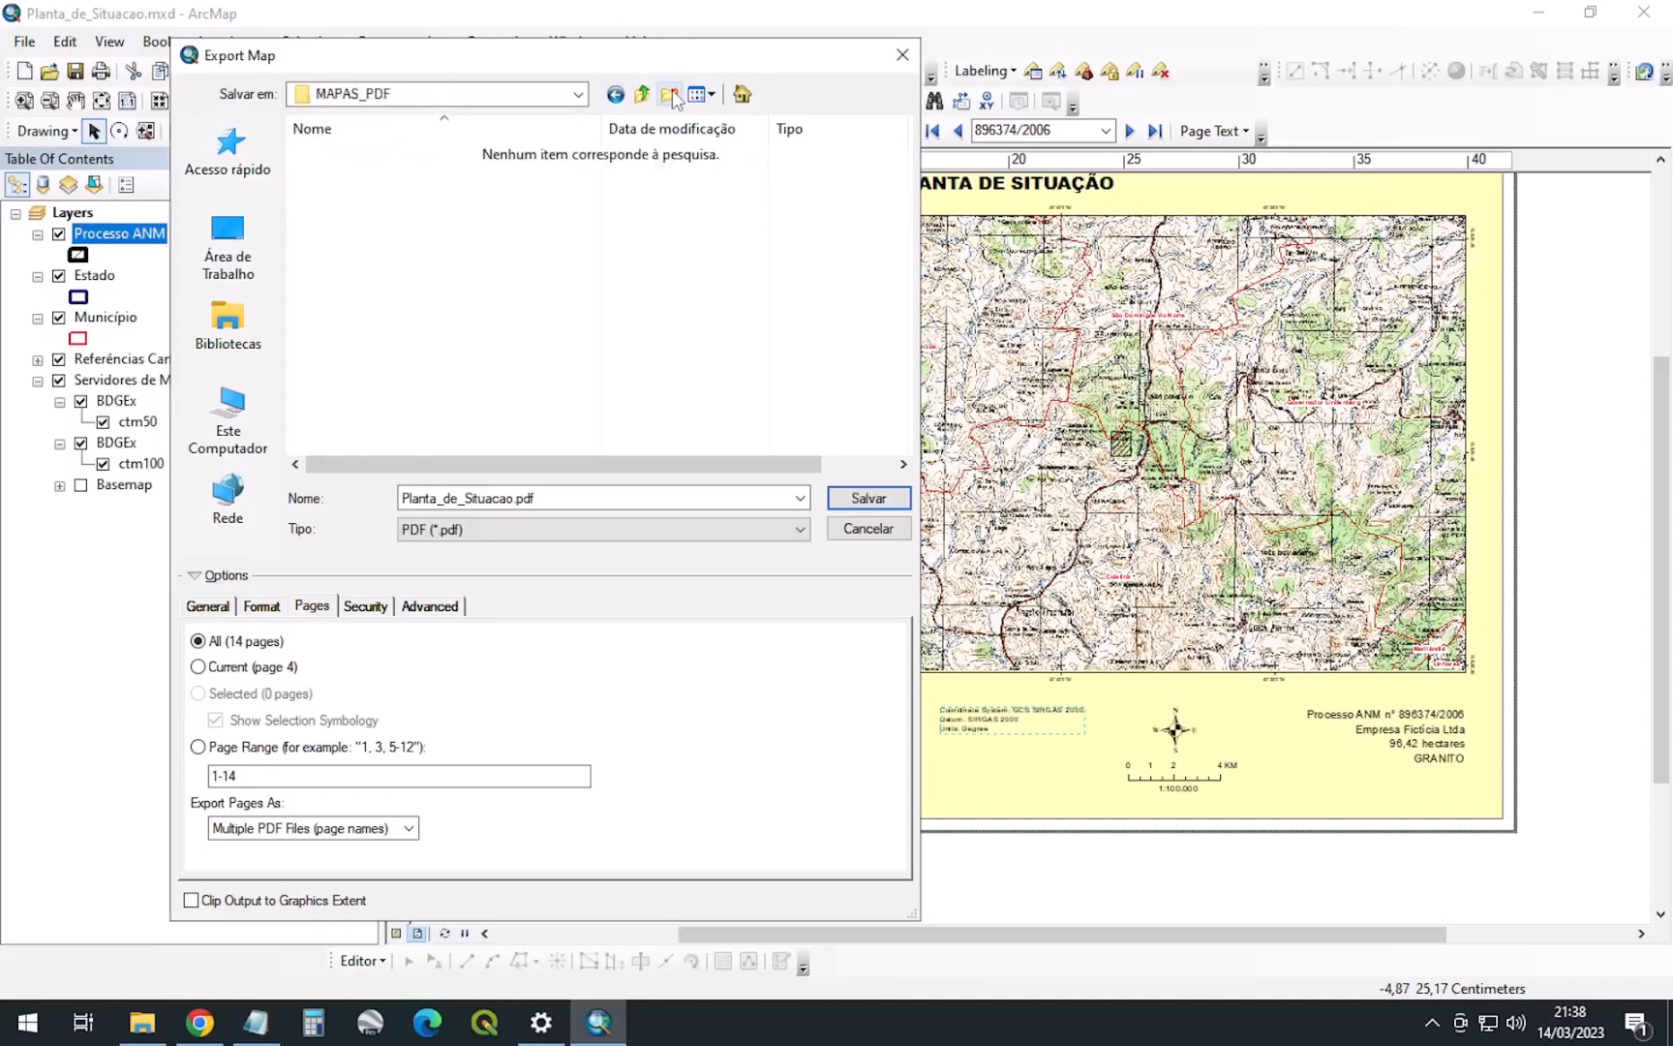
pyautogui.click(869, 498)
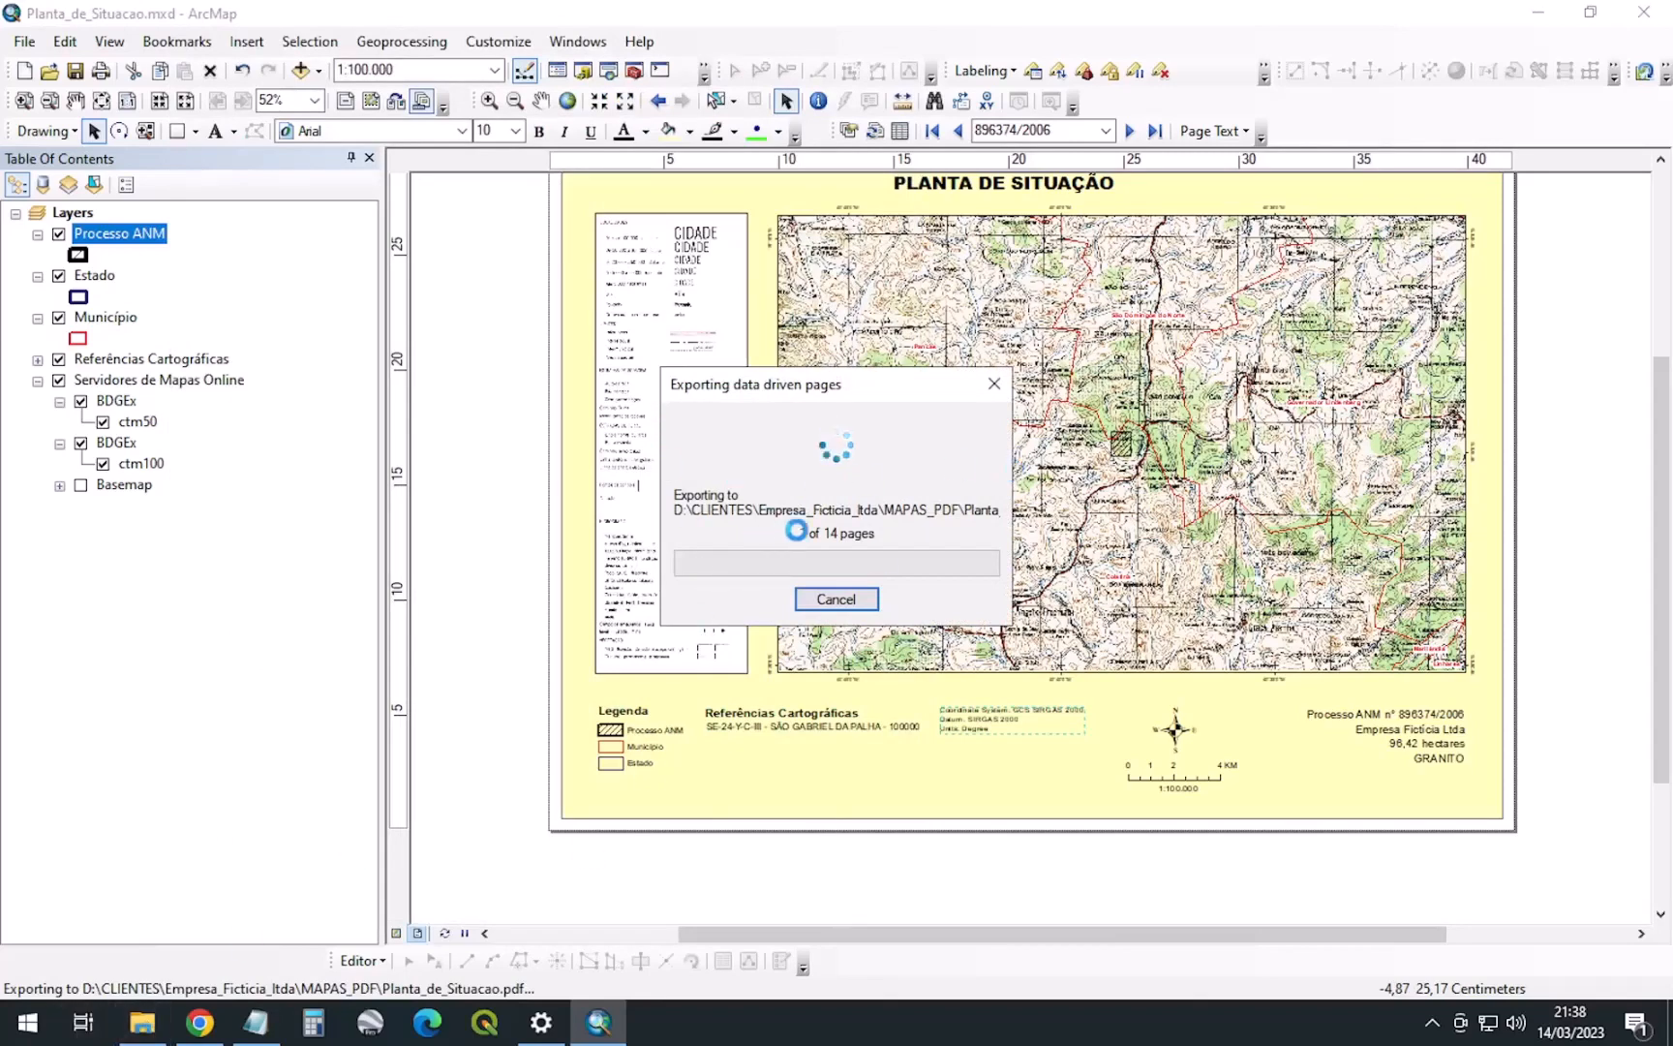
# Open Planta_de_Situacao_890119_1984.pdf from the MAPAS_PDF folder to view the situation map
pyautogui.click(145, 1021)
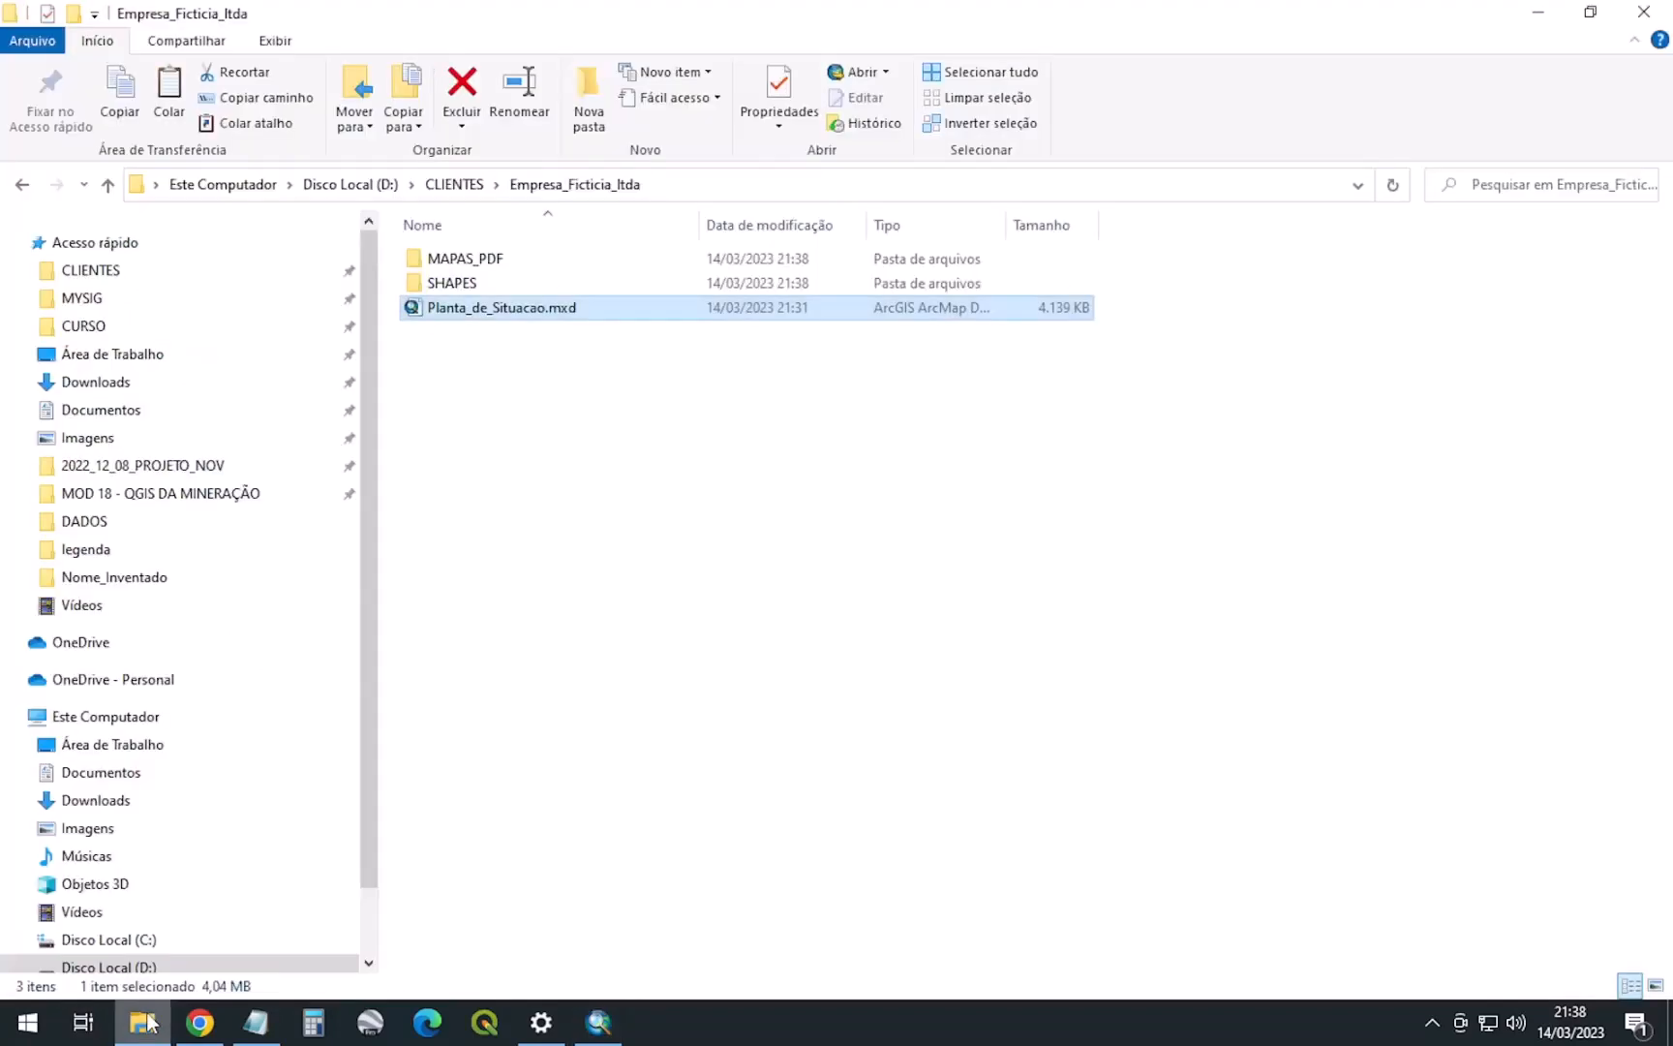
pyautogui.click(456, 269)
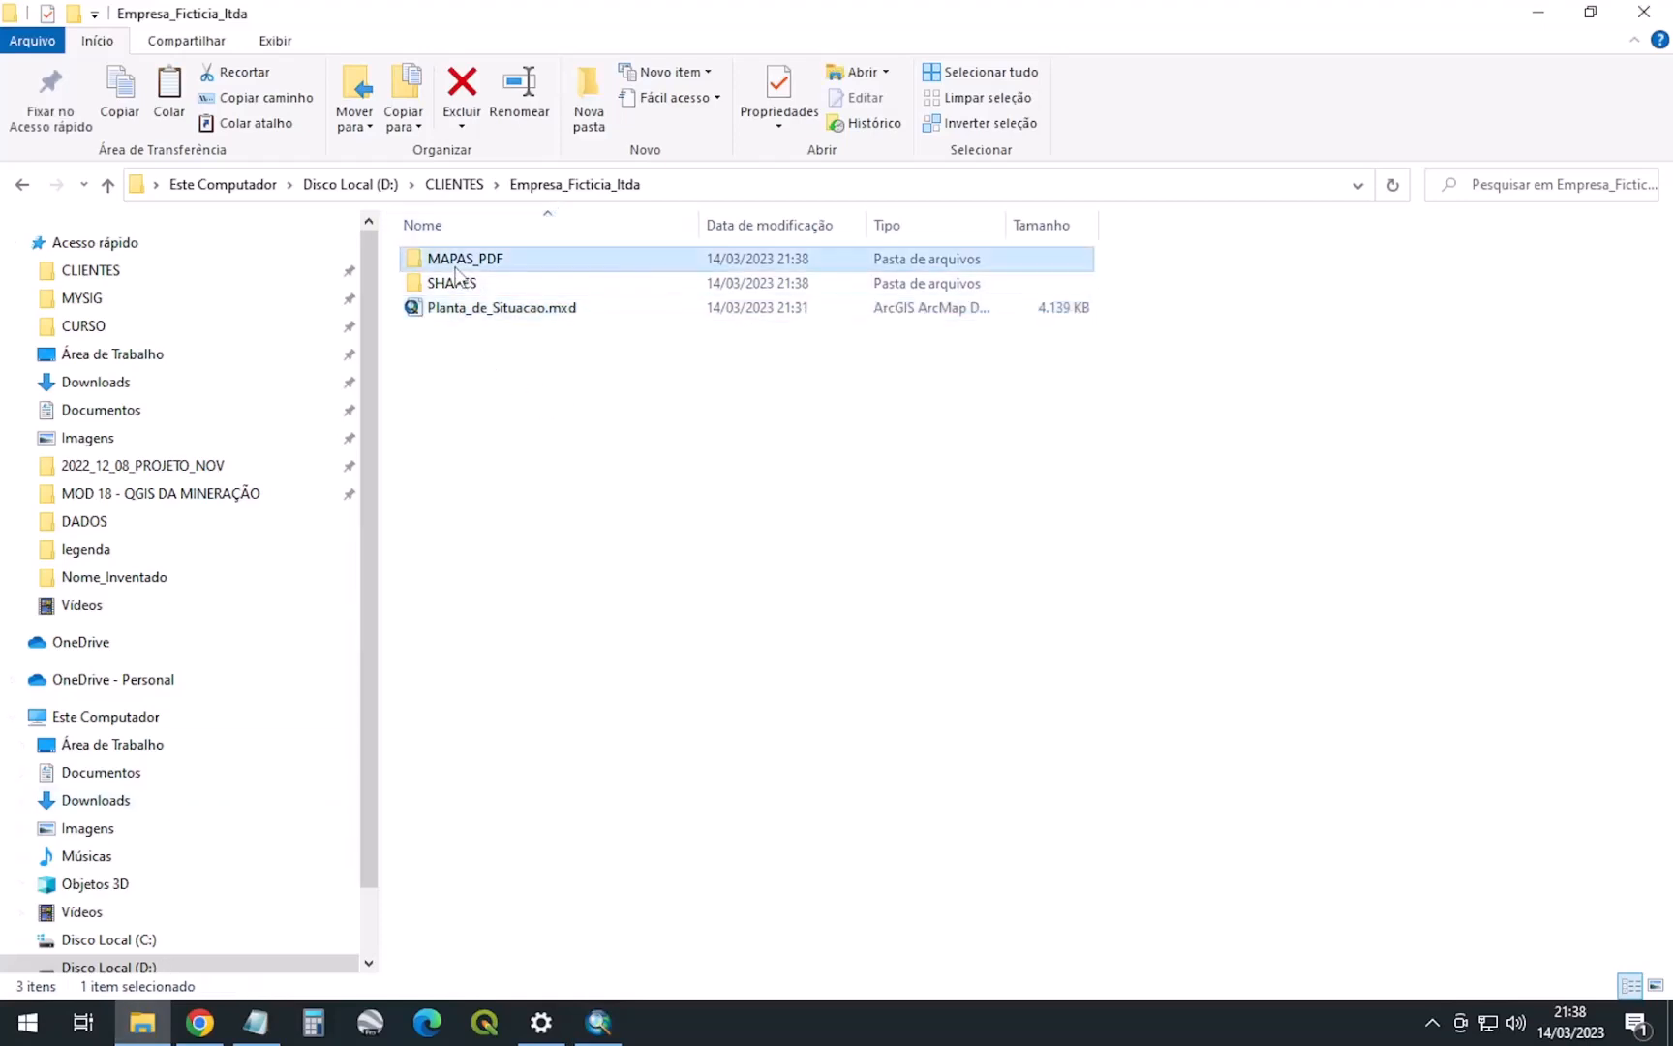
pyautogui.doubleClick(466, 269)
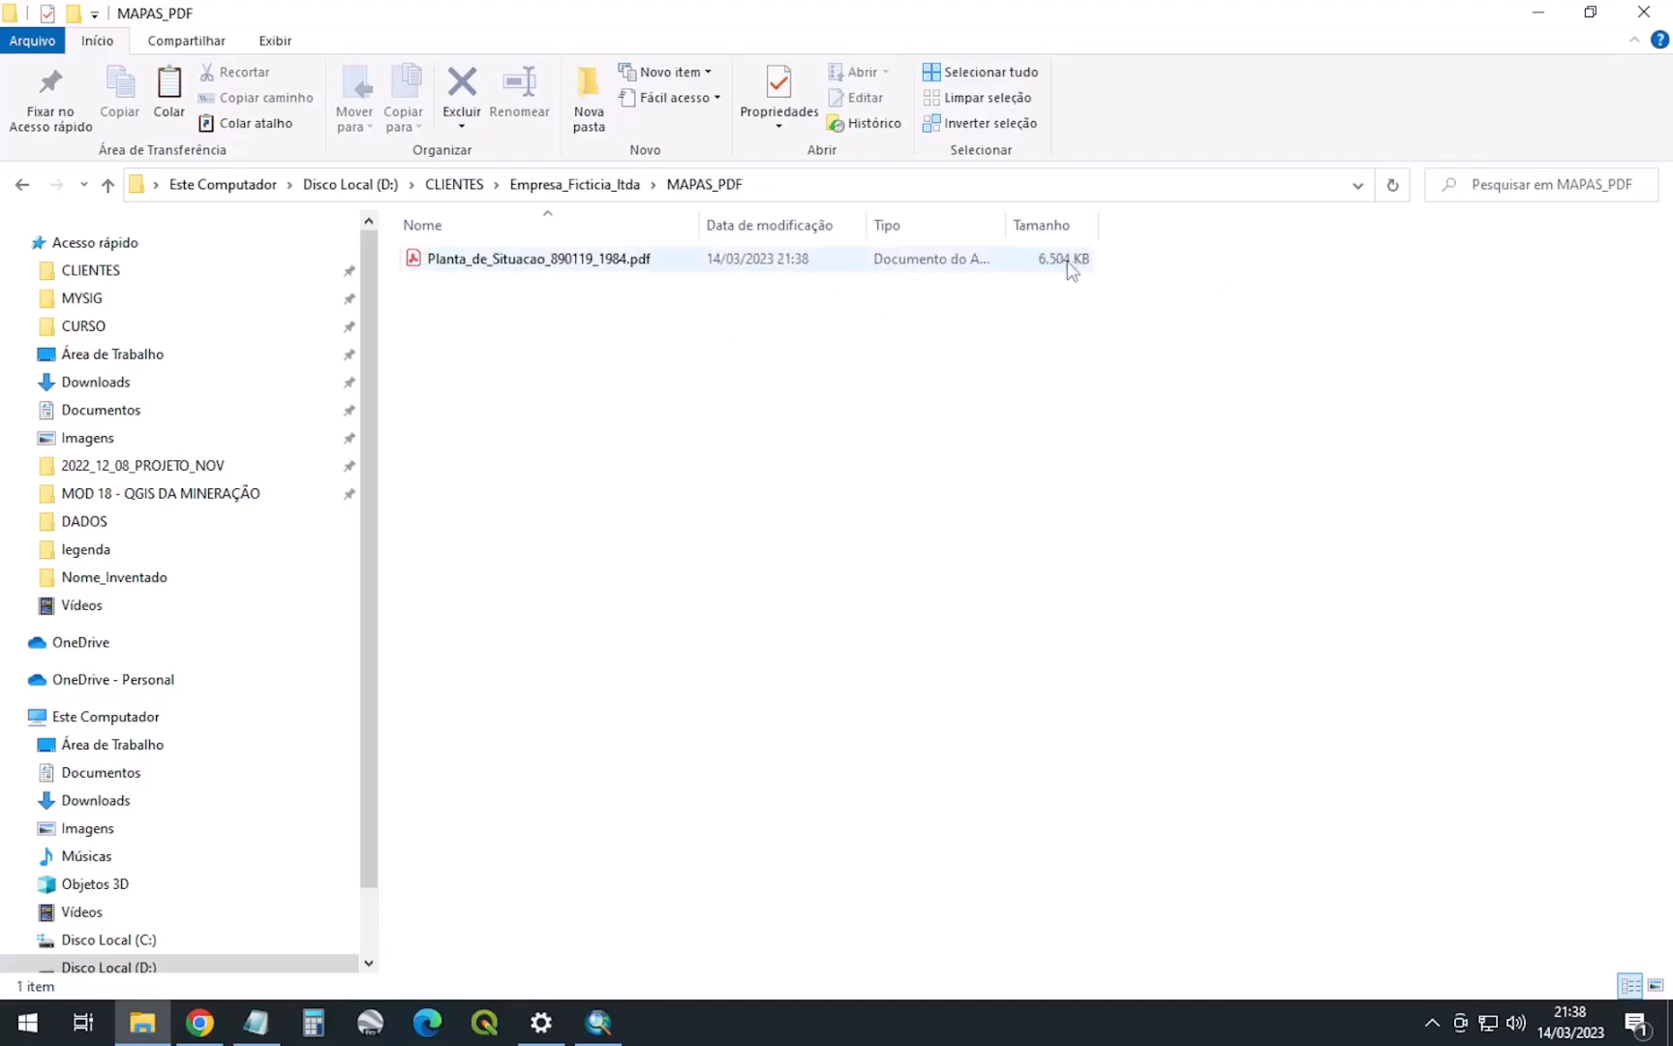
pyautogui.doubleClick(541, 267)
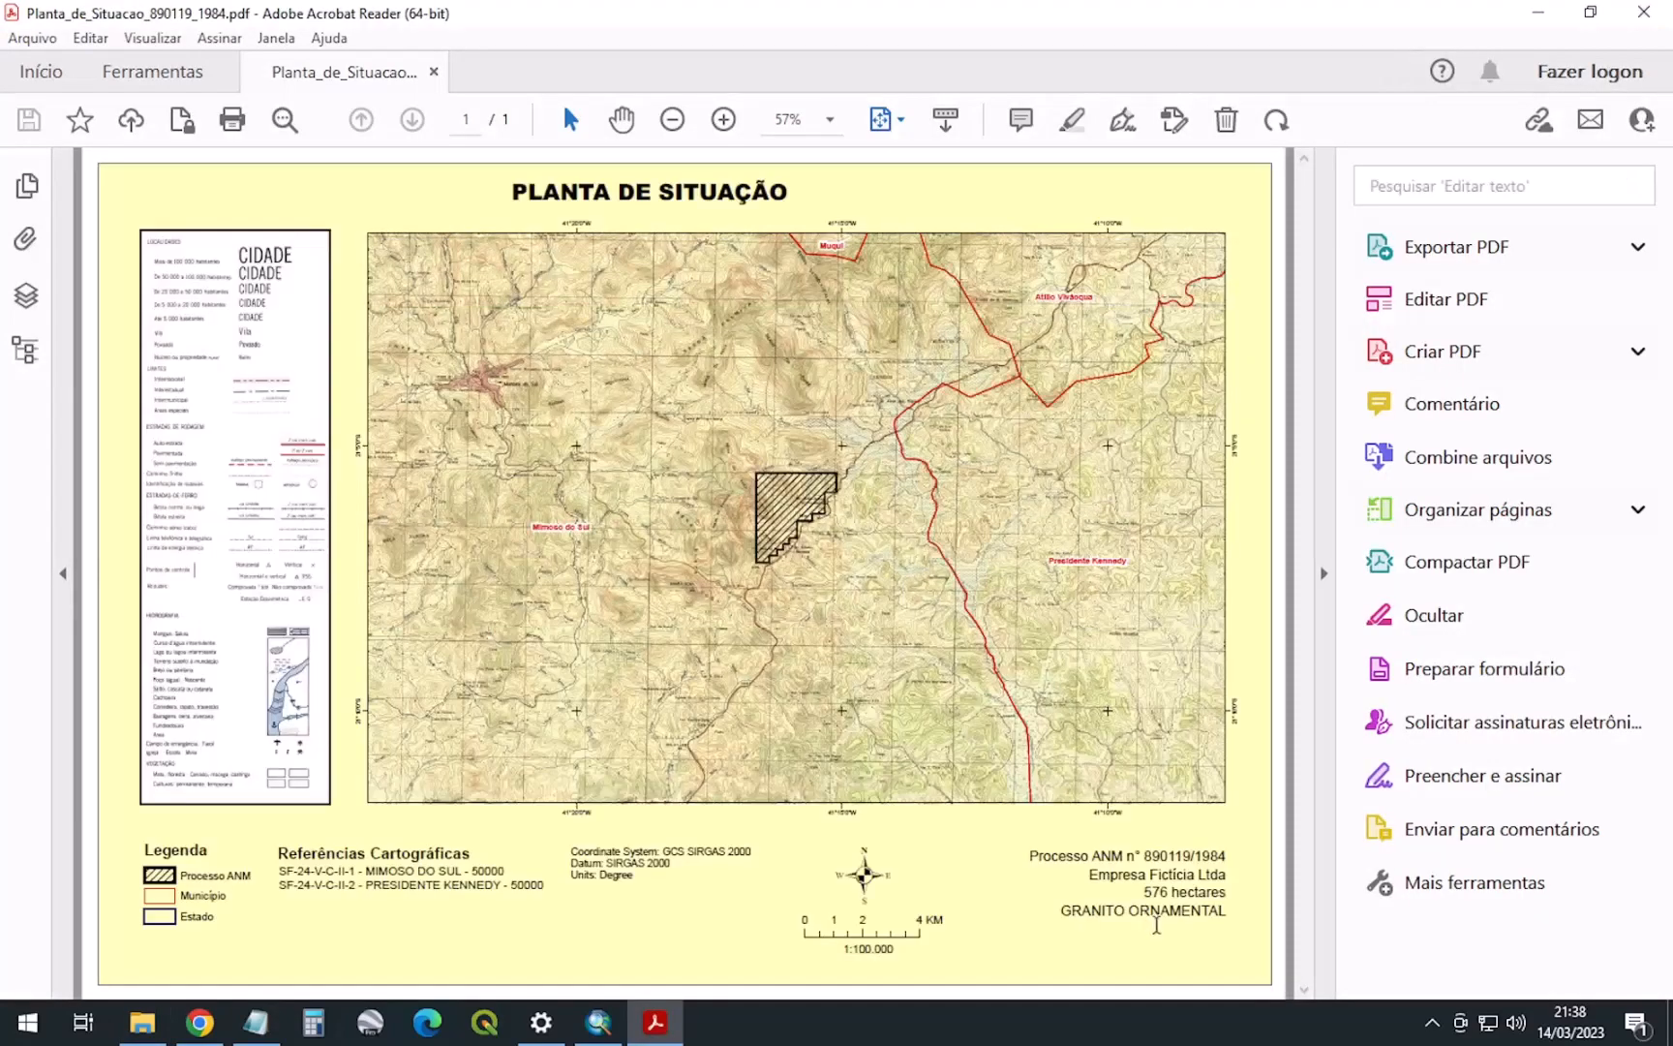
# Check the process numbers and the 136 hectares area text in the 890119/1984 and 890406/1988 PDFs
pyautogui.moveTo(1151, 856); pyautogui.dragTo(1220, 856)
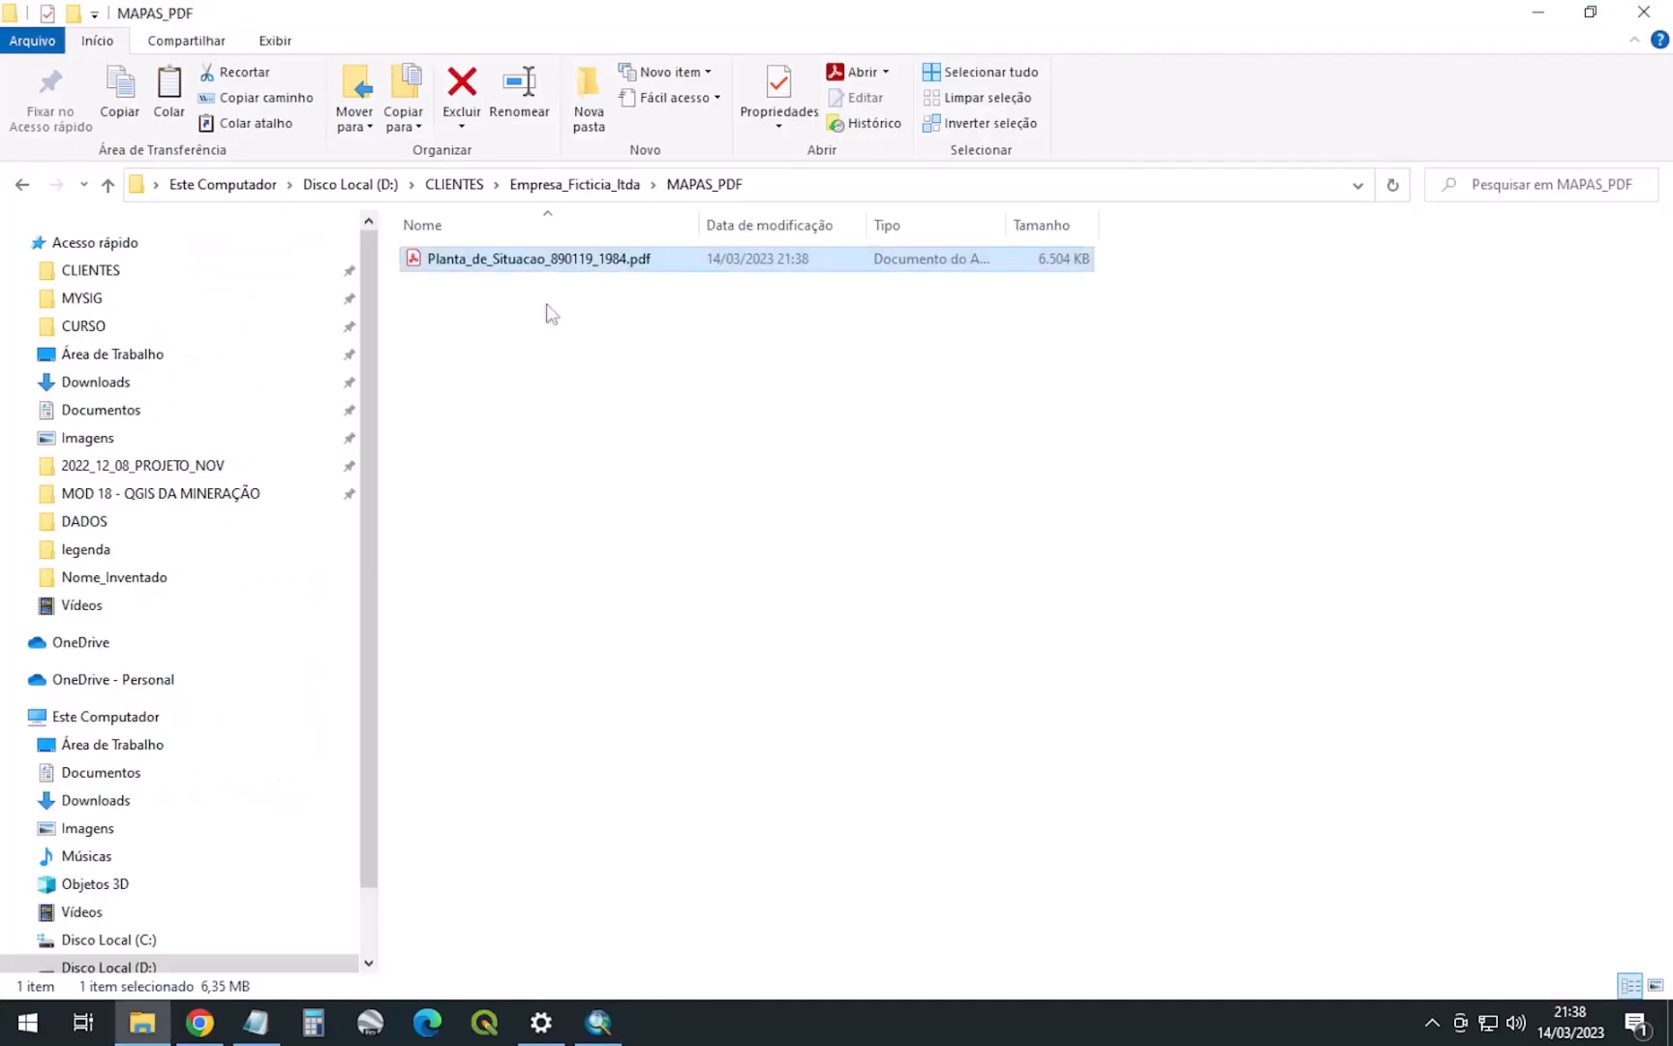
pyautogui.click(1643, 11)
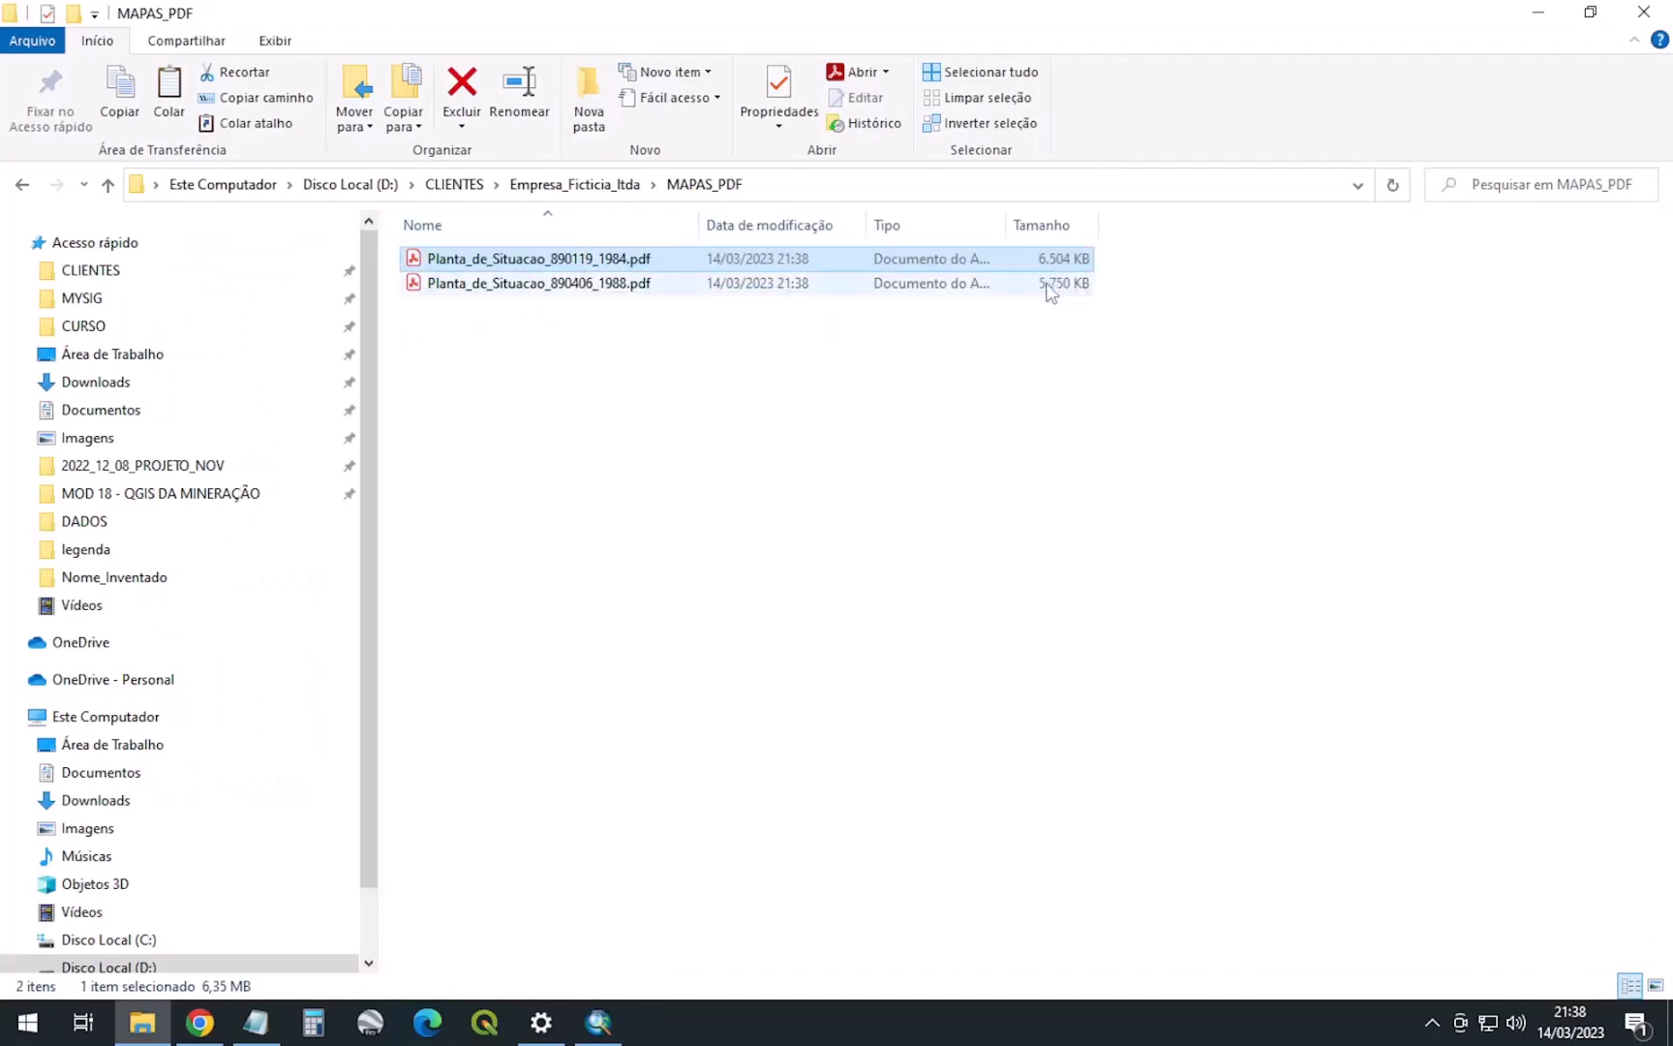
pyautogui.doubleClick(548, 283)
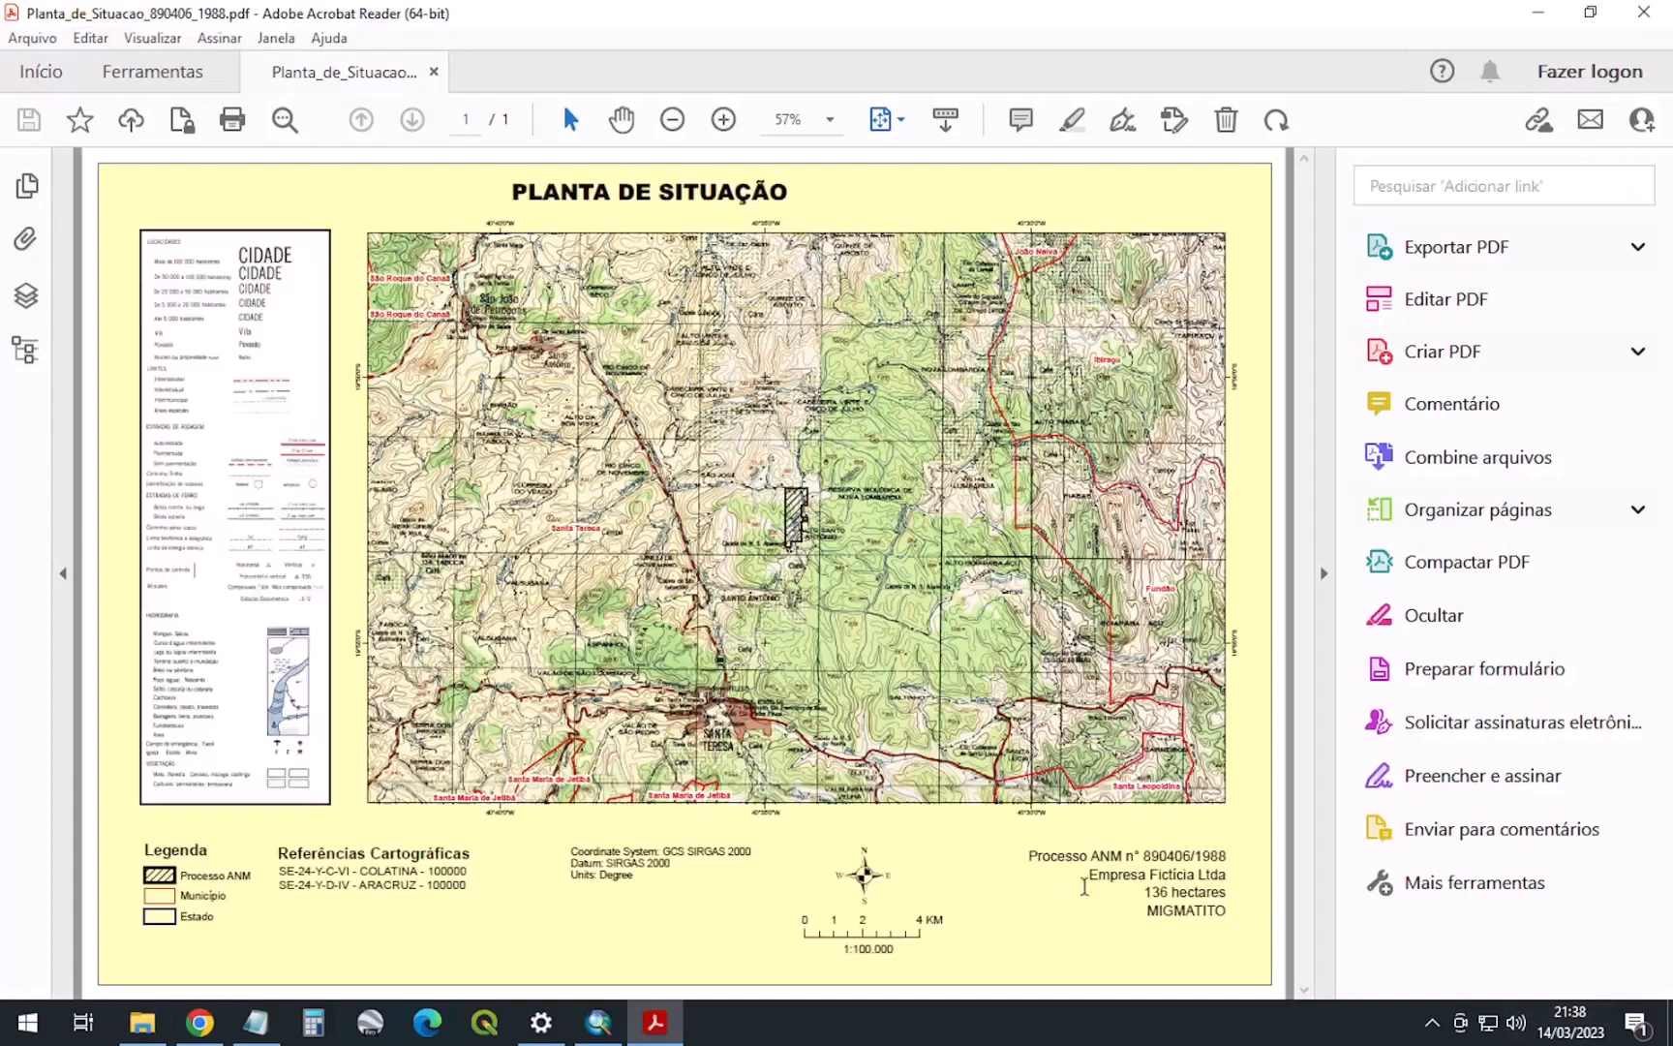
pyautogui.moveTo(1148, 892); pyautogui.dragTo(1183, 889)
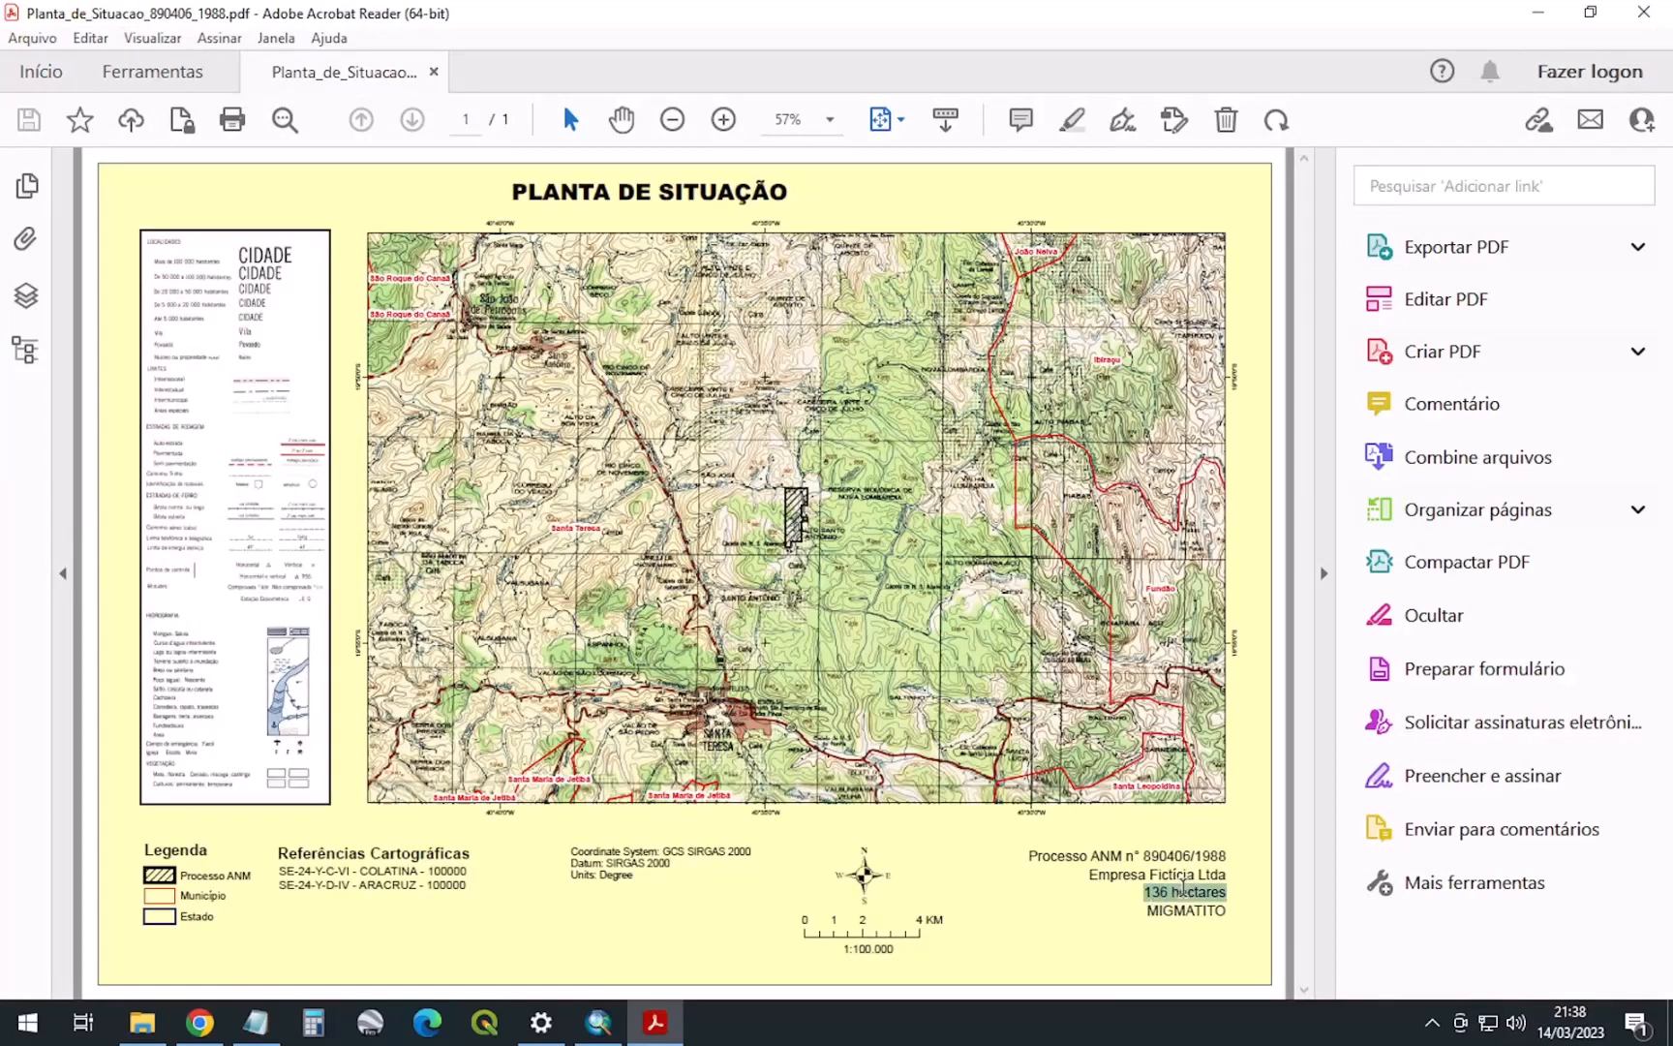
pyautogui.click(1167, 914)
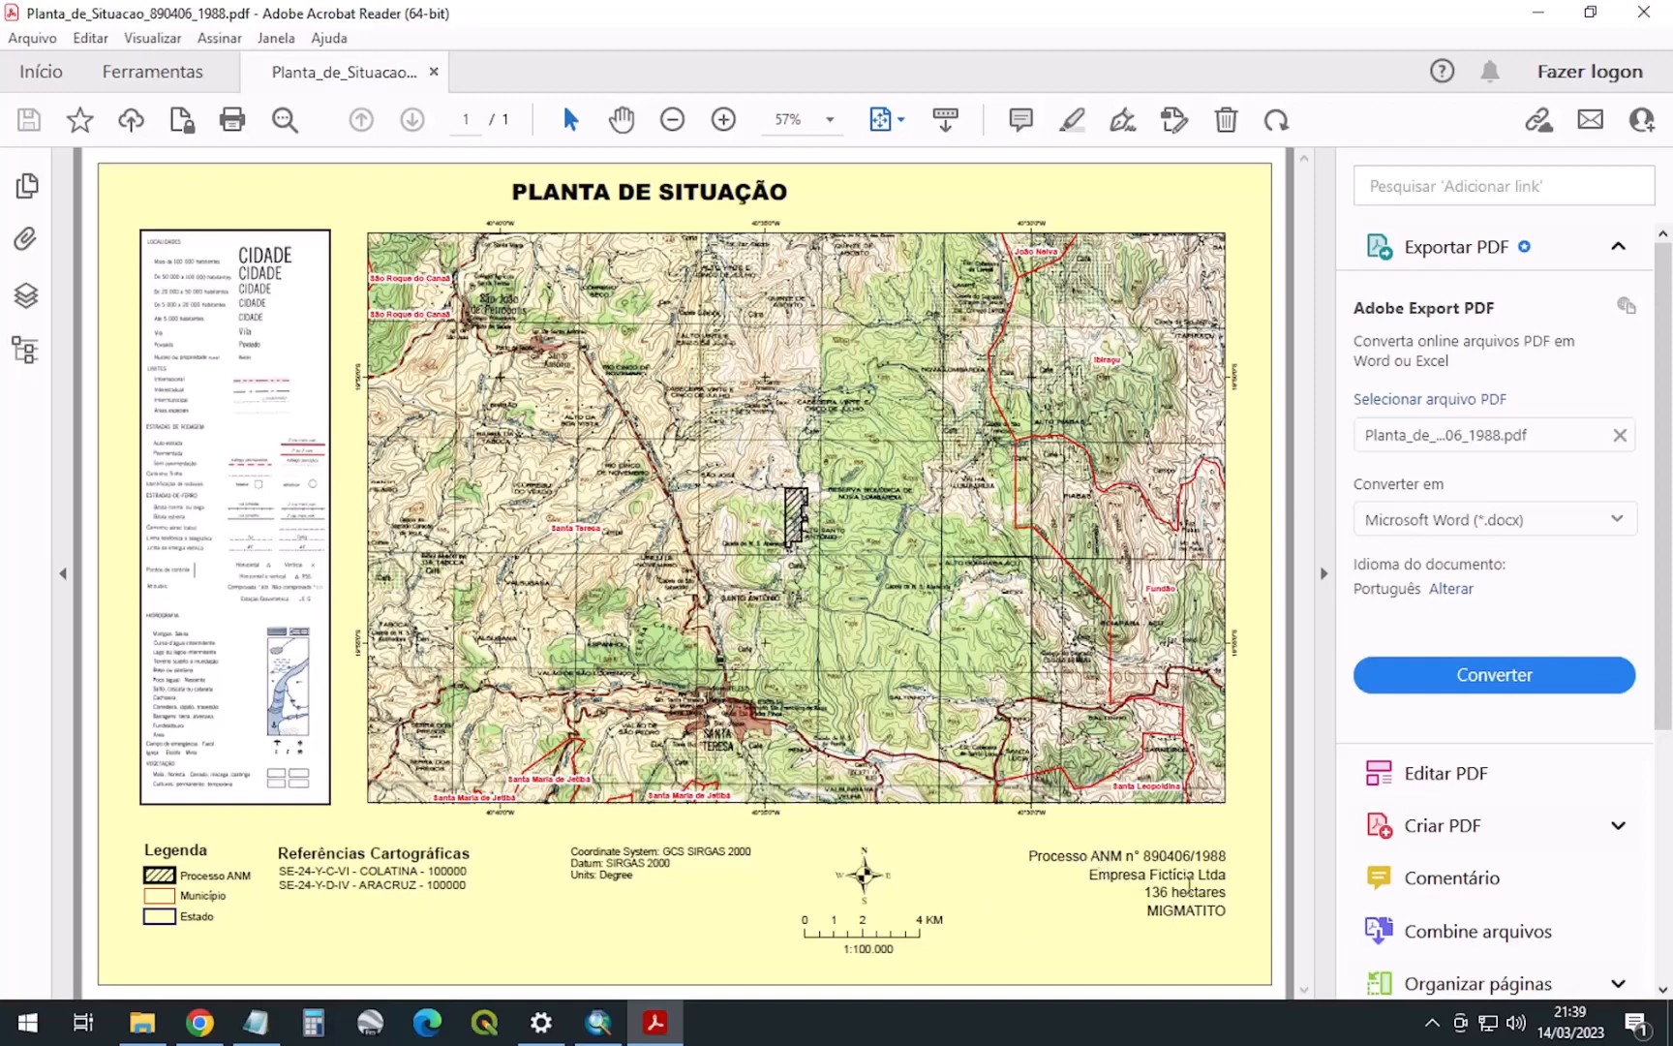
pyautogui.click(1643, 12)
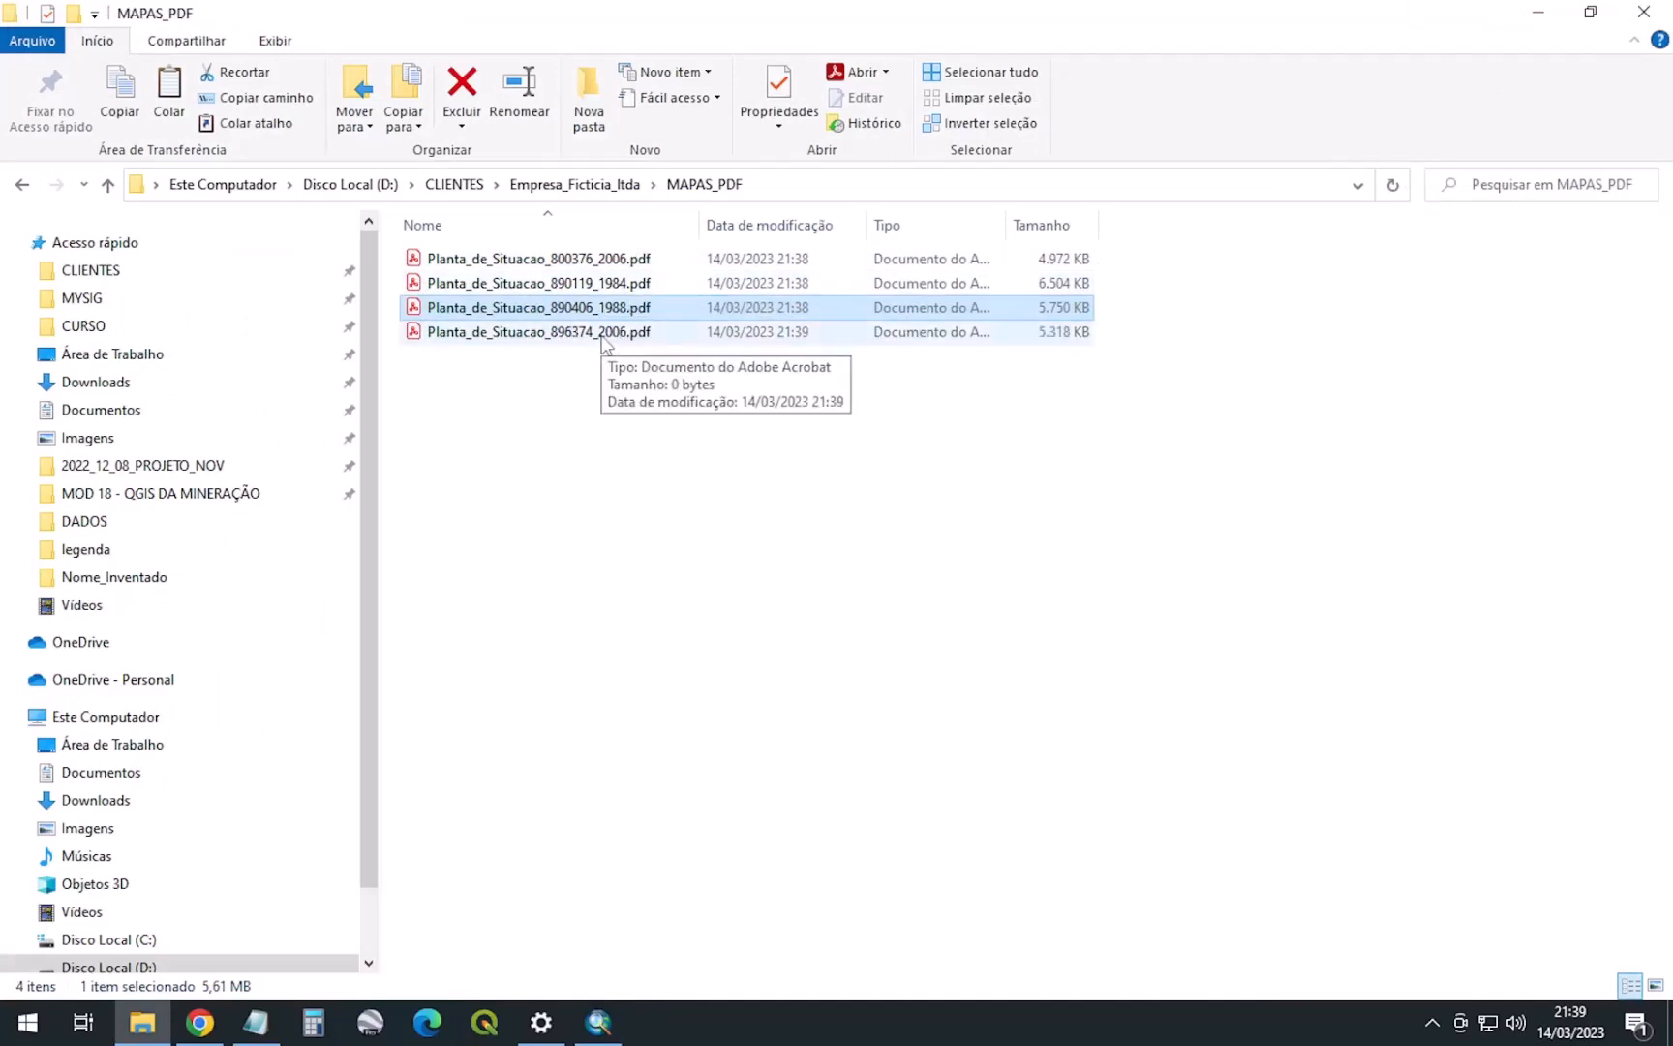
# Review the Planta_de_Situacao_896374_2006.pdf map, then close Acrobat Reader
pyautogui.doubleClick(603, 337)
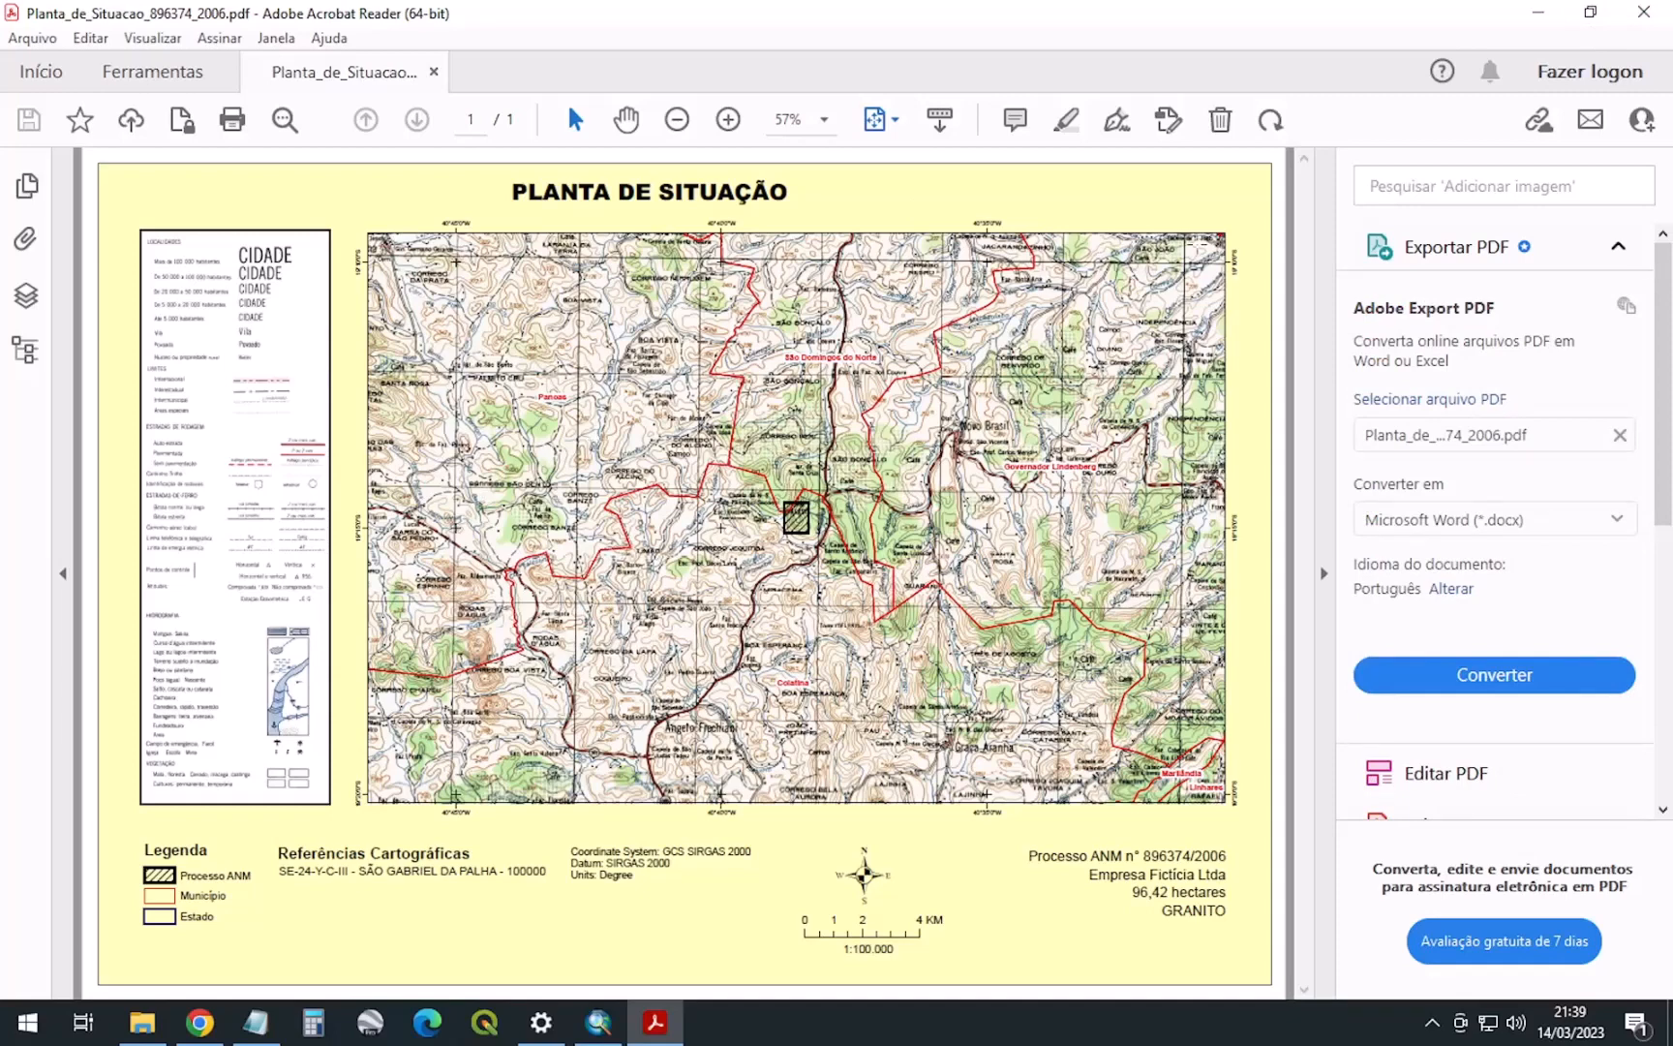
pyautogui.click(1643, 11)
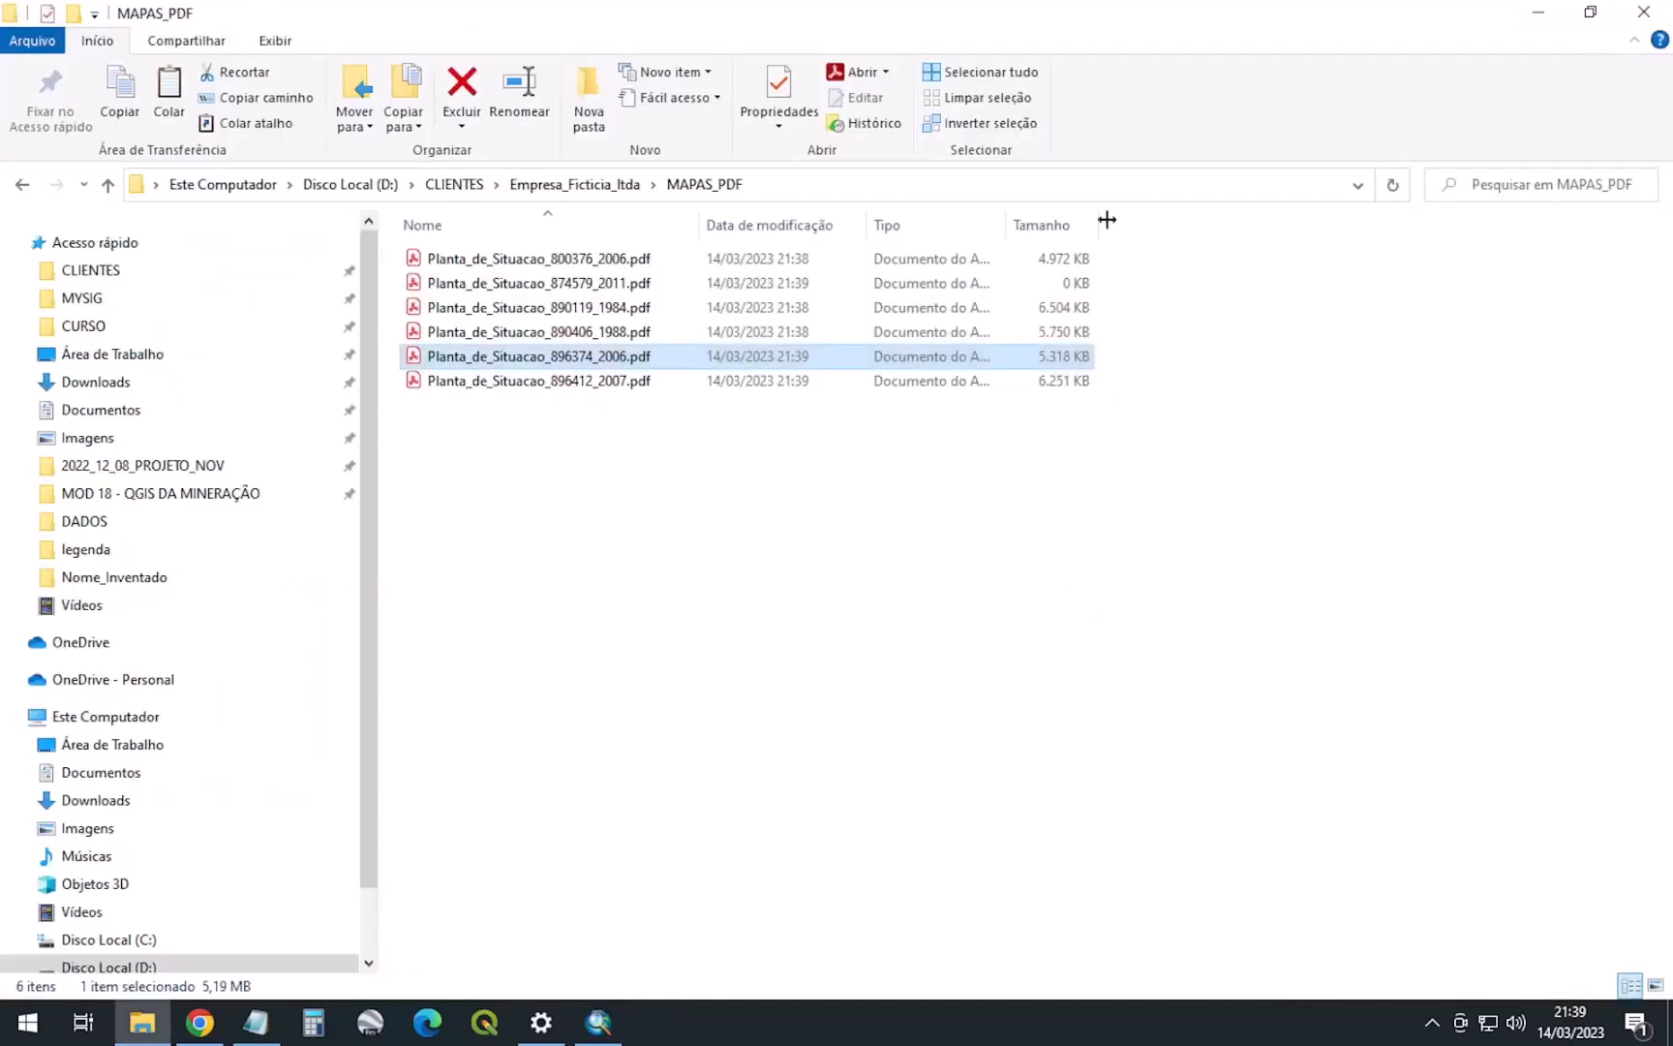
pyautogui.click(569, 385)
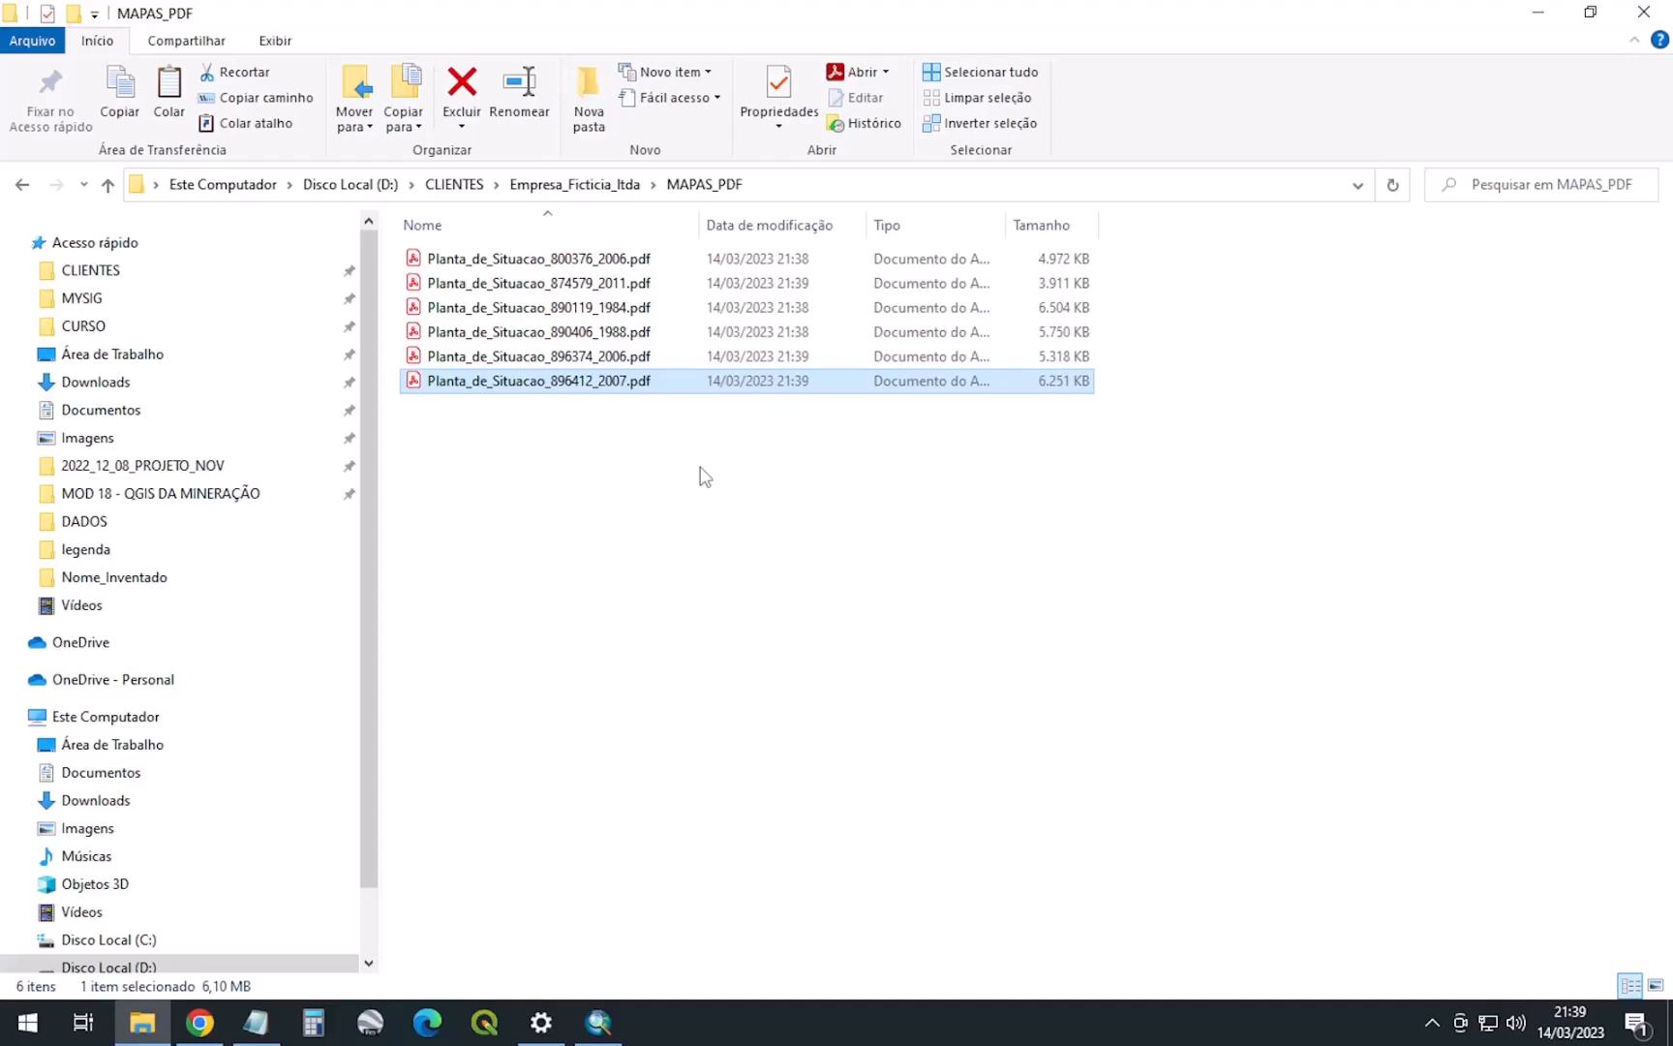
# Wait in ArcMap for the export to finish, dismiss the progress window, and return to MAPAS_PDF
pyautogui.click(598, 1022)
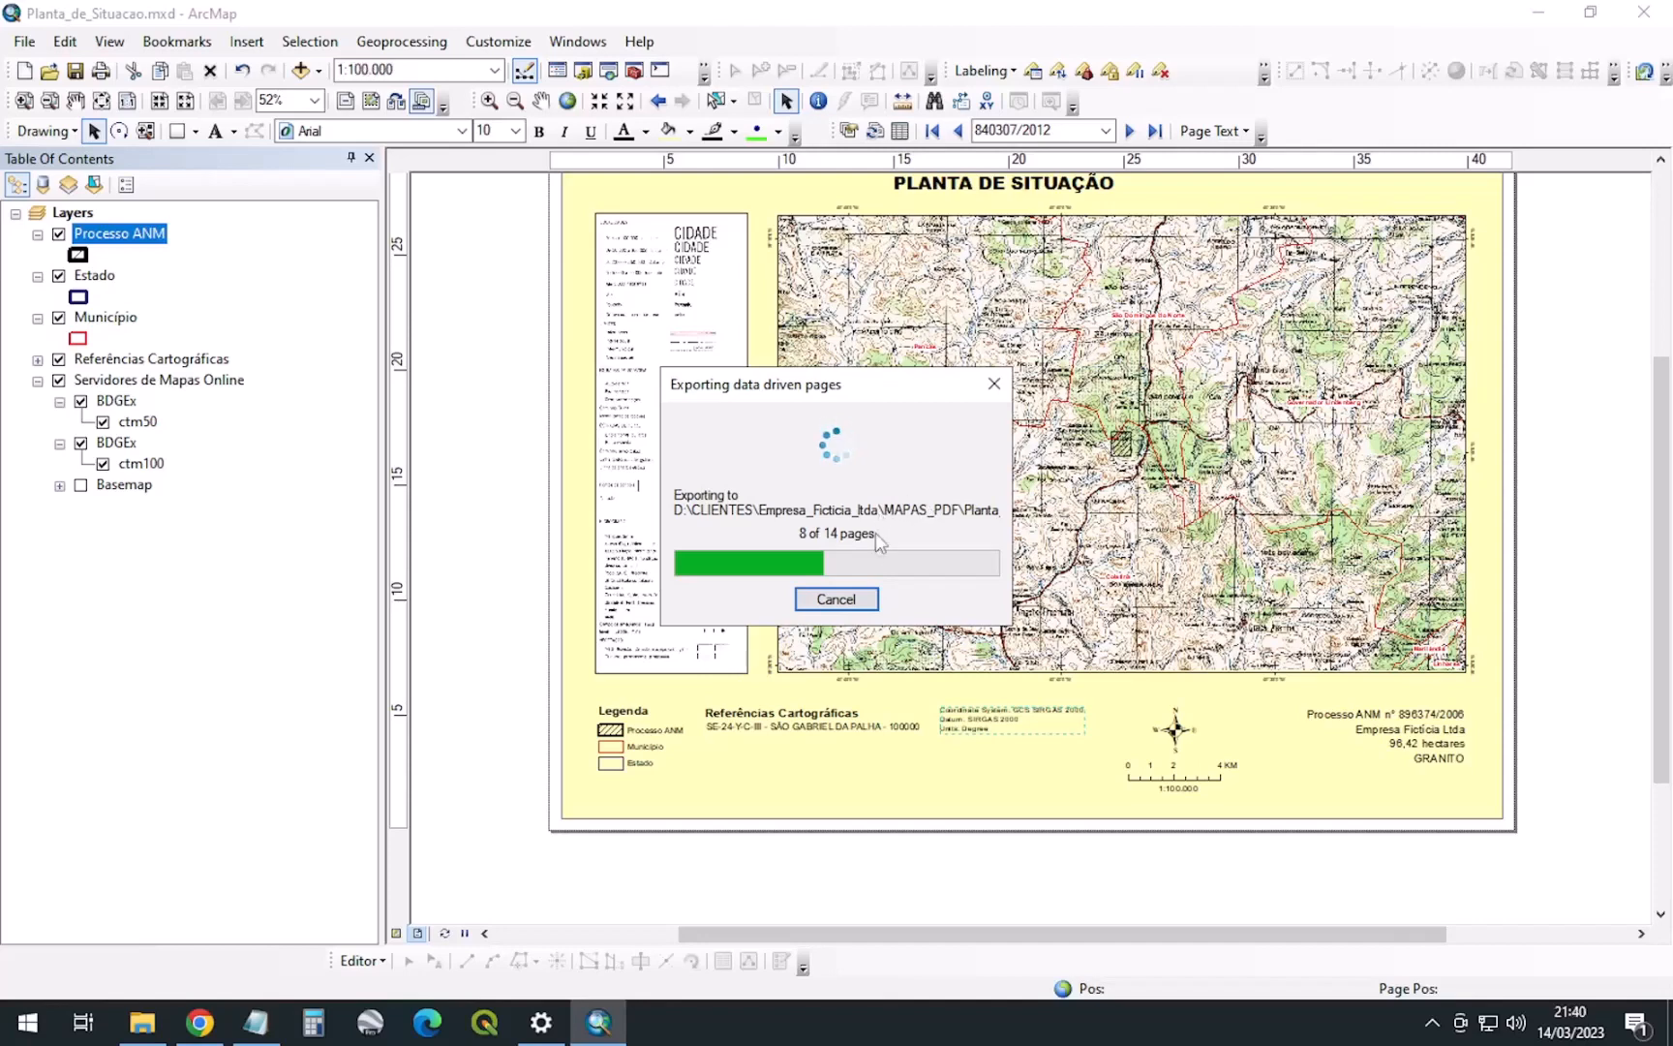
pyautogui.click(839, 599)
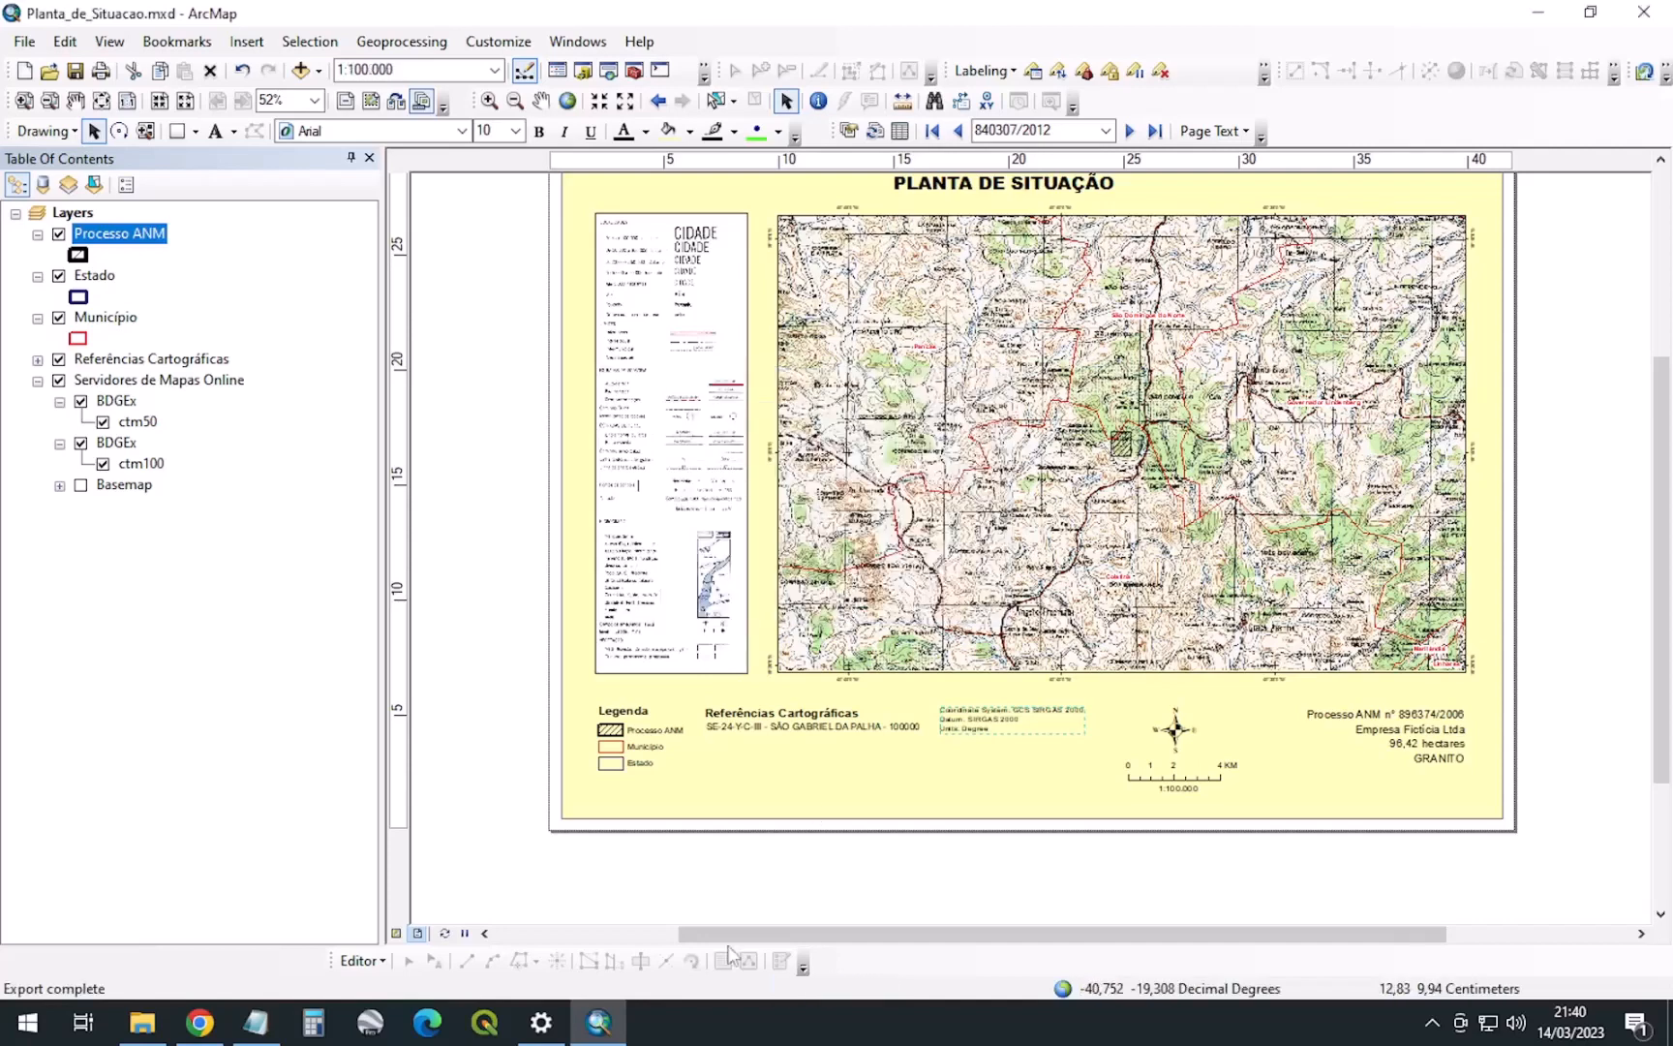
pyautogui.click(143, 1021)
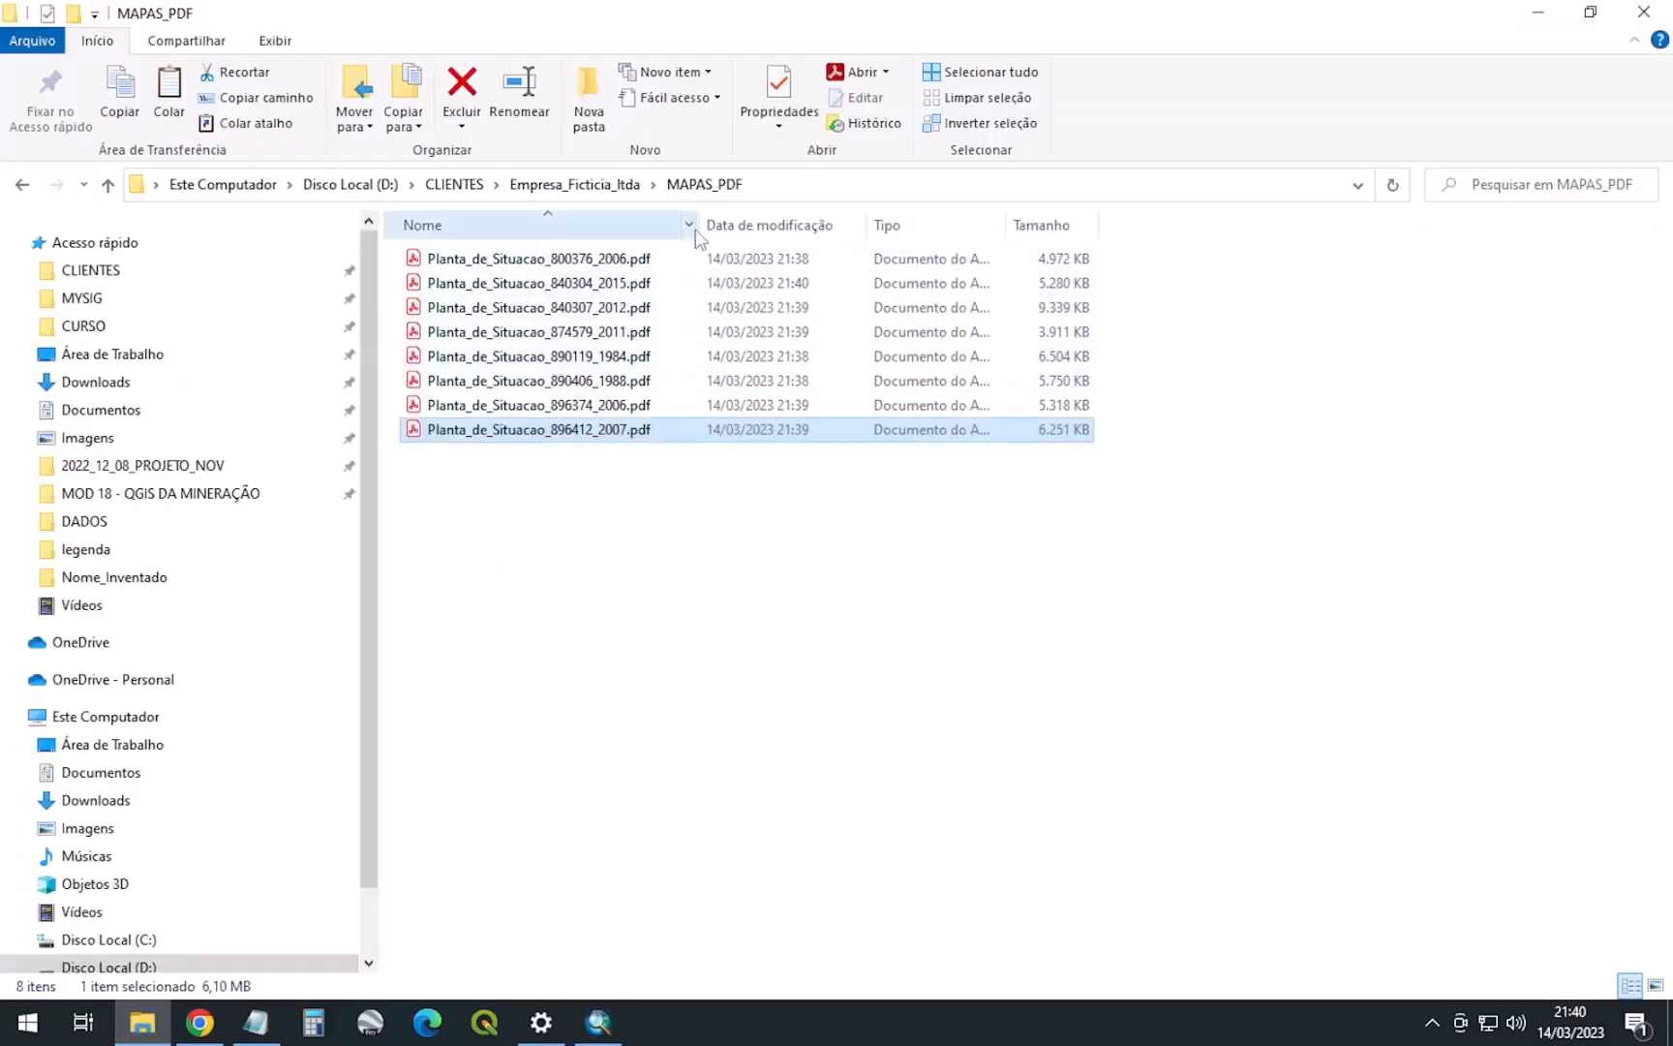
# Widen the Nome column to show full file names and recheck the 890119_1984 PDF
pyautogui.moveTo(693, 224); pyautogui.dragTo(842, 225)
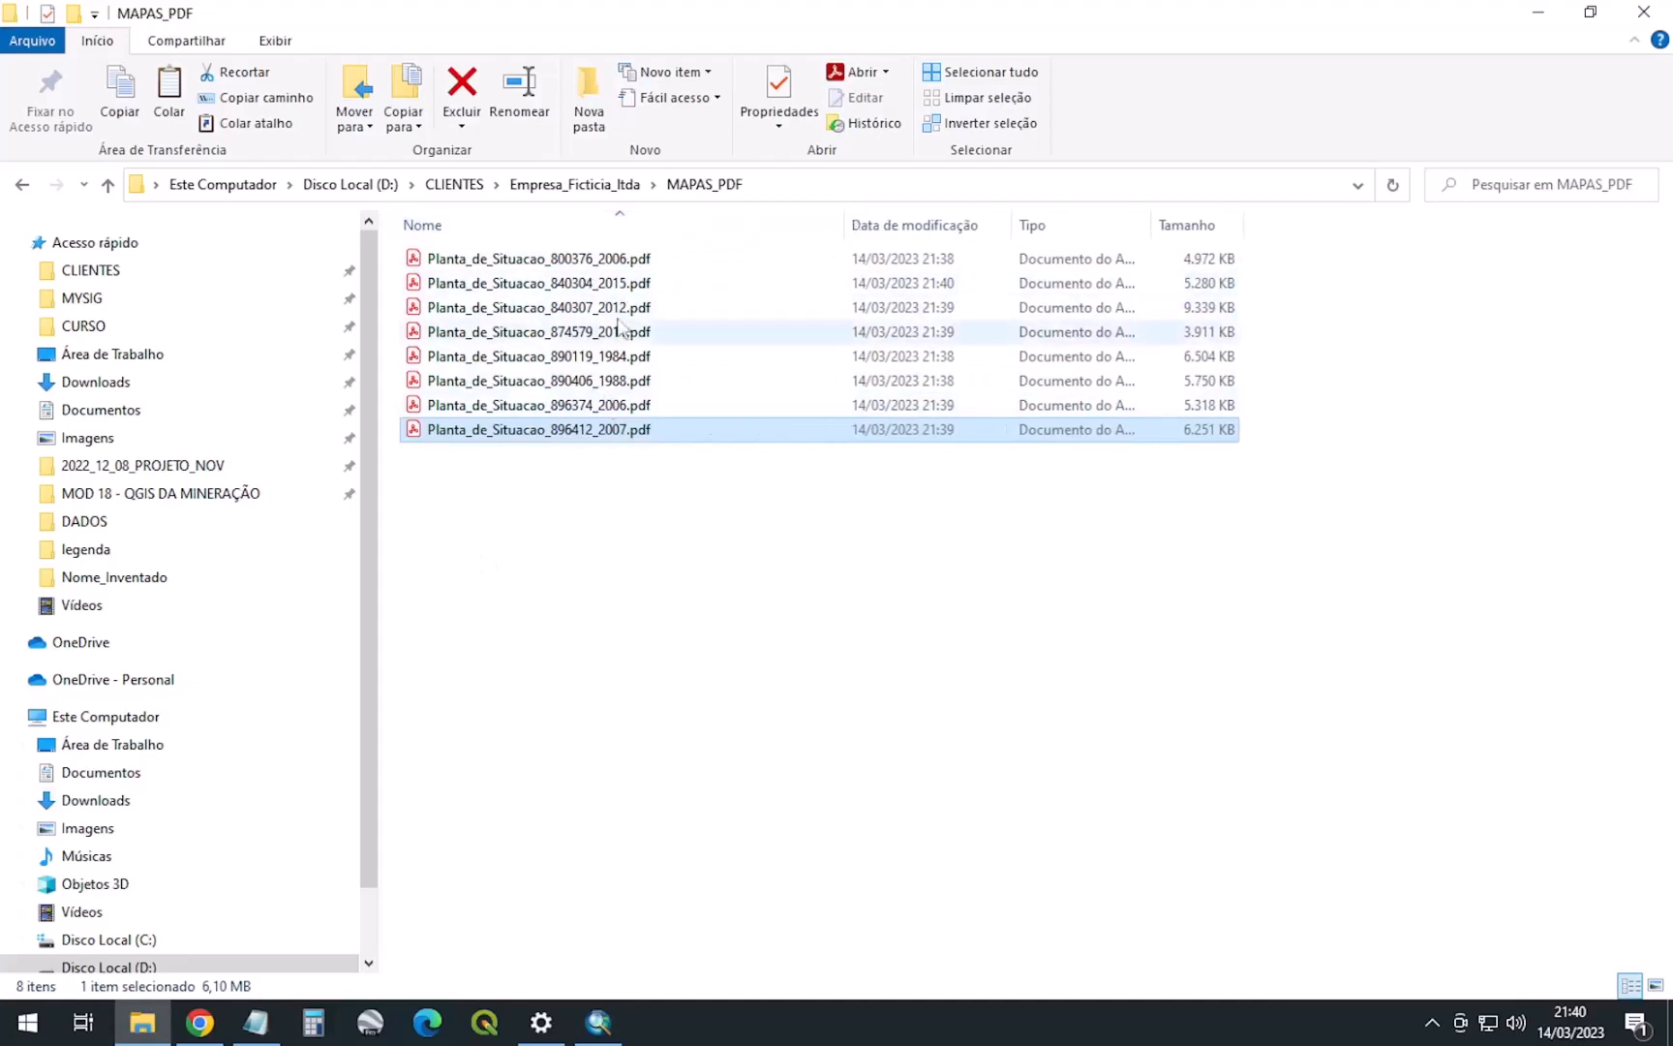
pyautogui.doubleClick(625, 356)
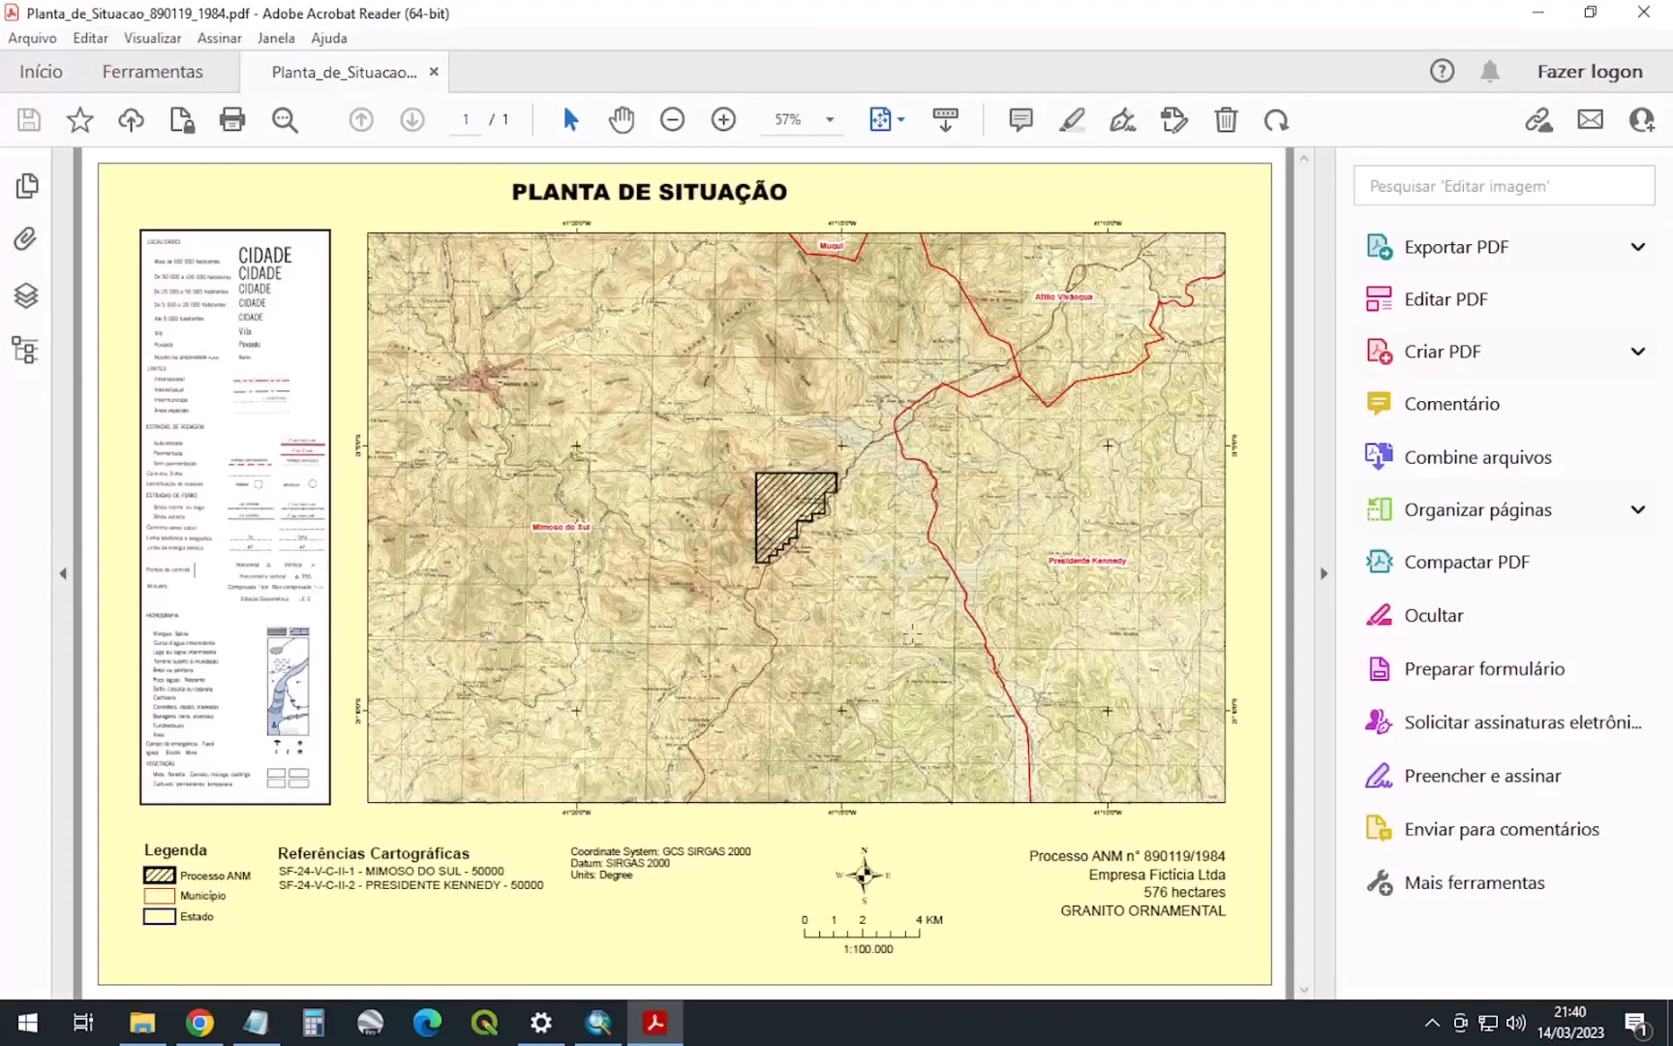
pyautogui.click(1644, 12)
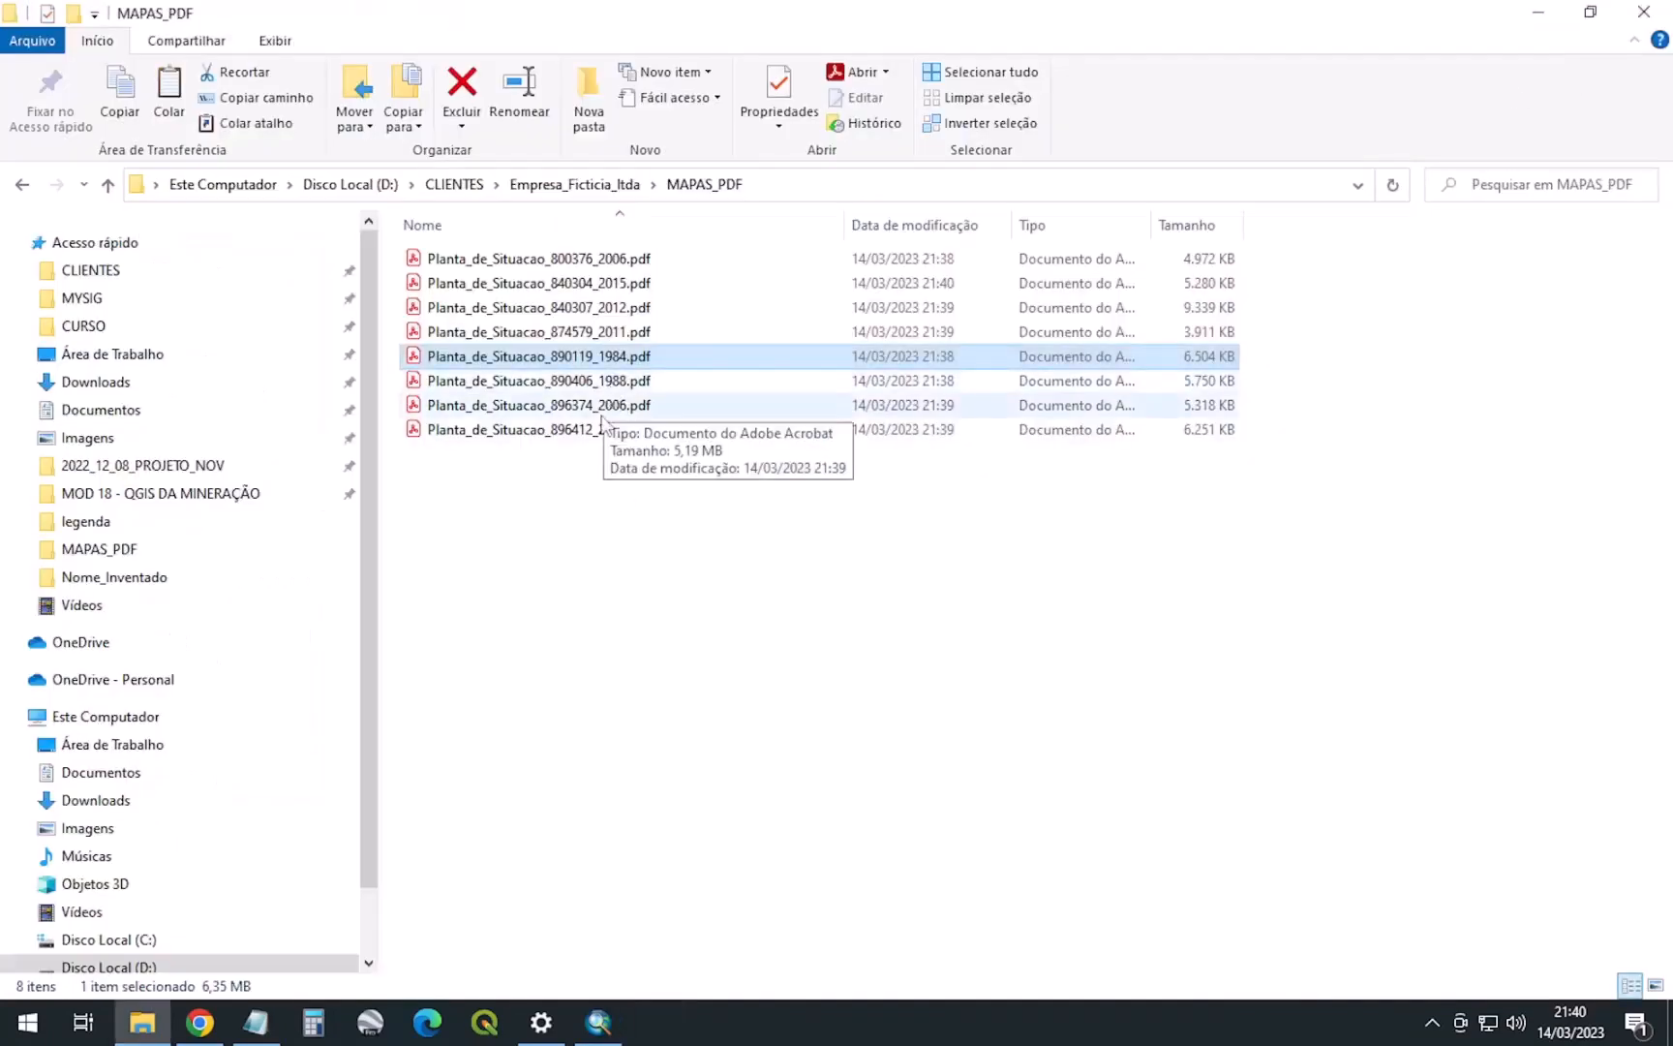
# Sort the PDFs by Data de modificação, newest first, and check the 840304_2015 map before returning to ArcMap
pyautogui.click(955, 224)
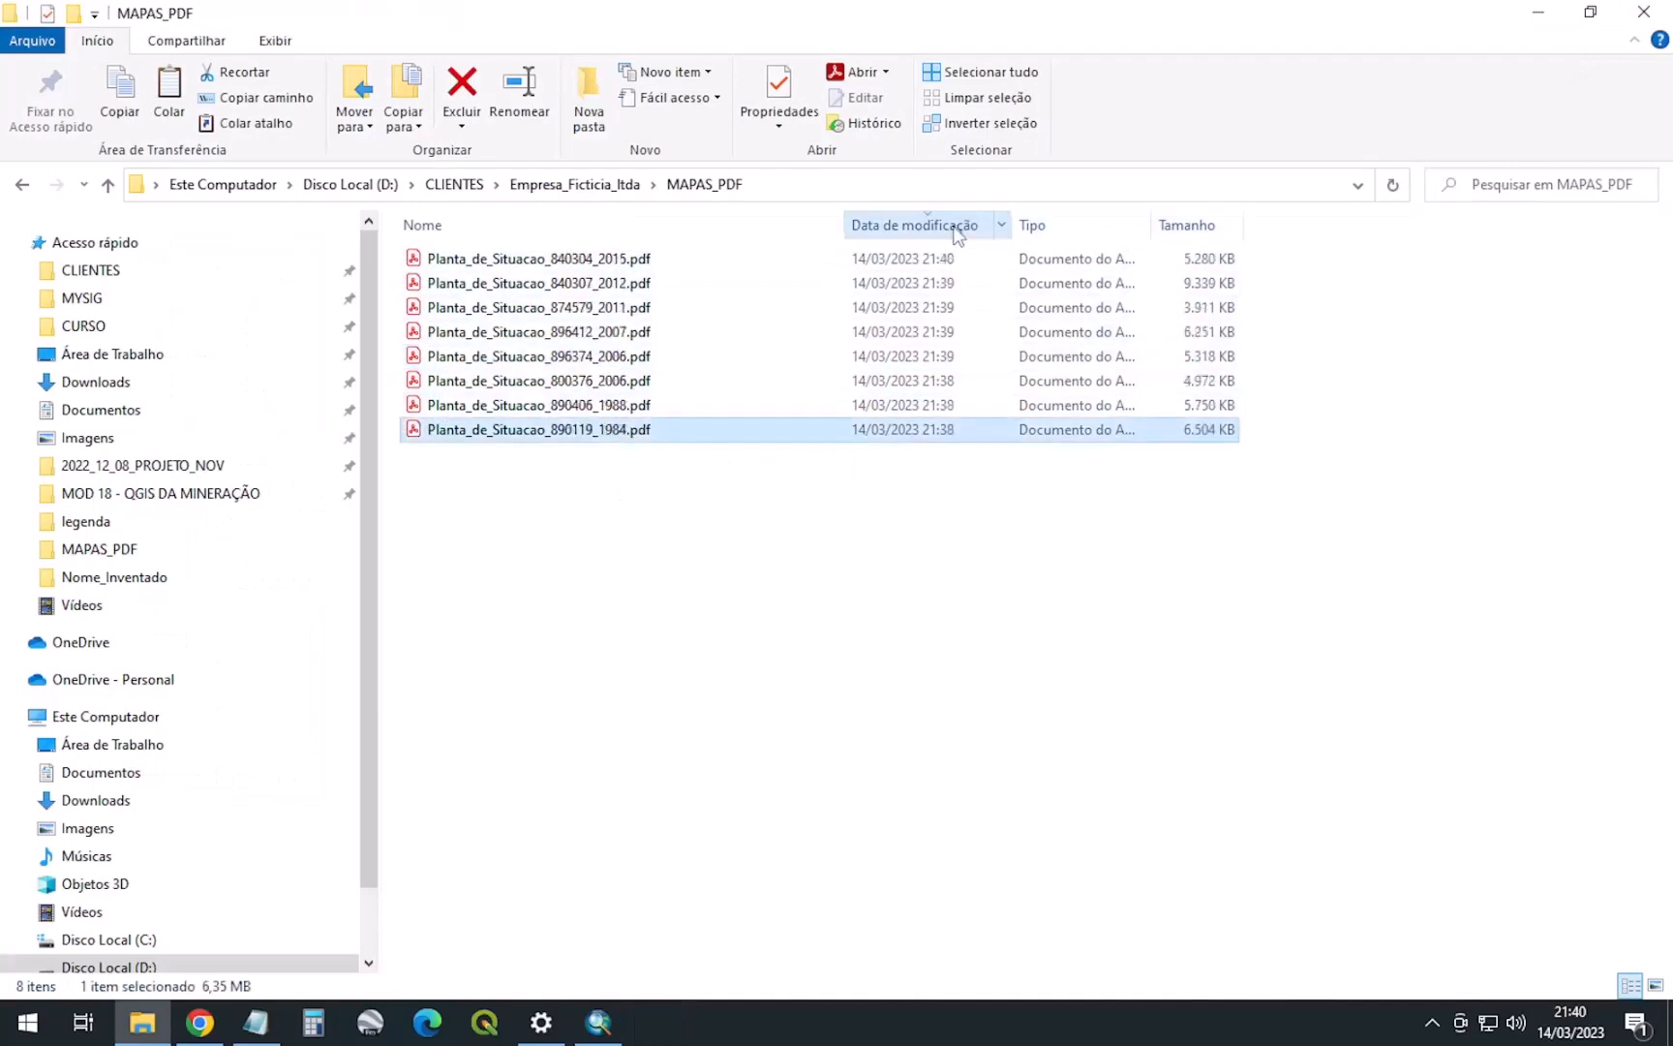
pyautogui.doubleClick(535, 258)
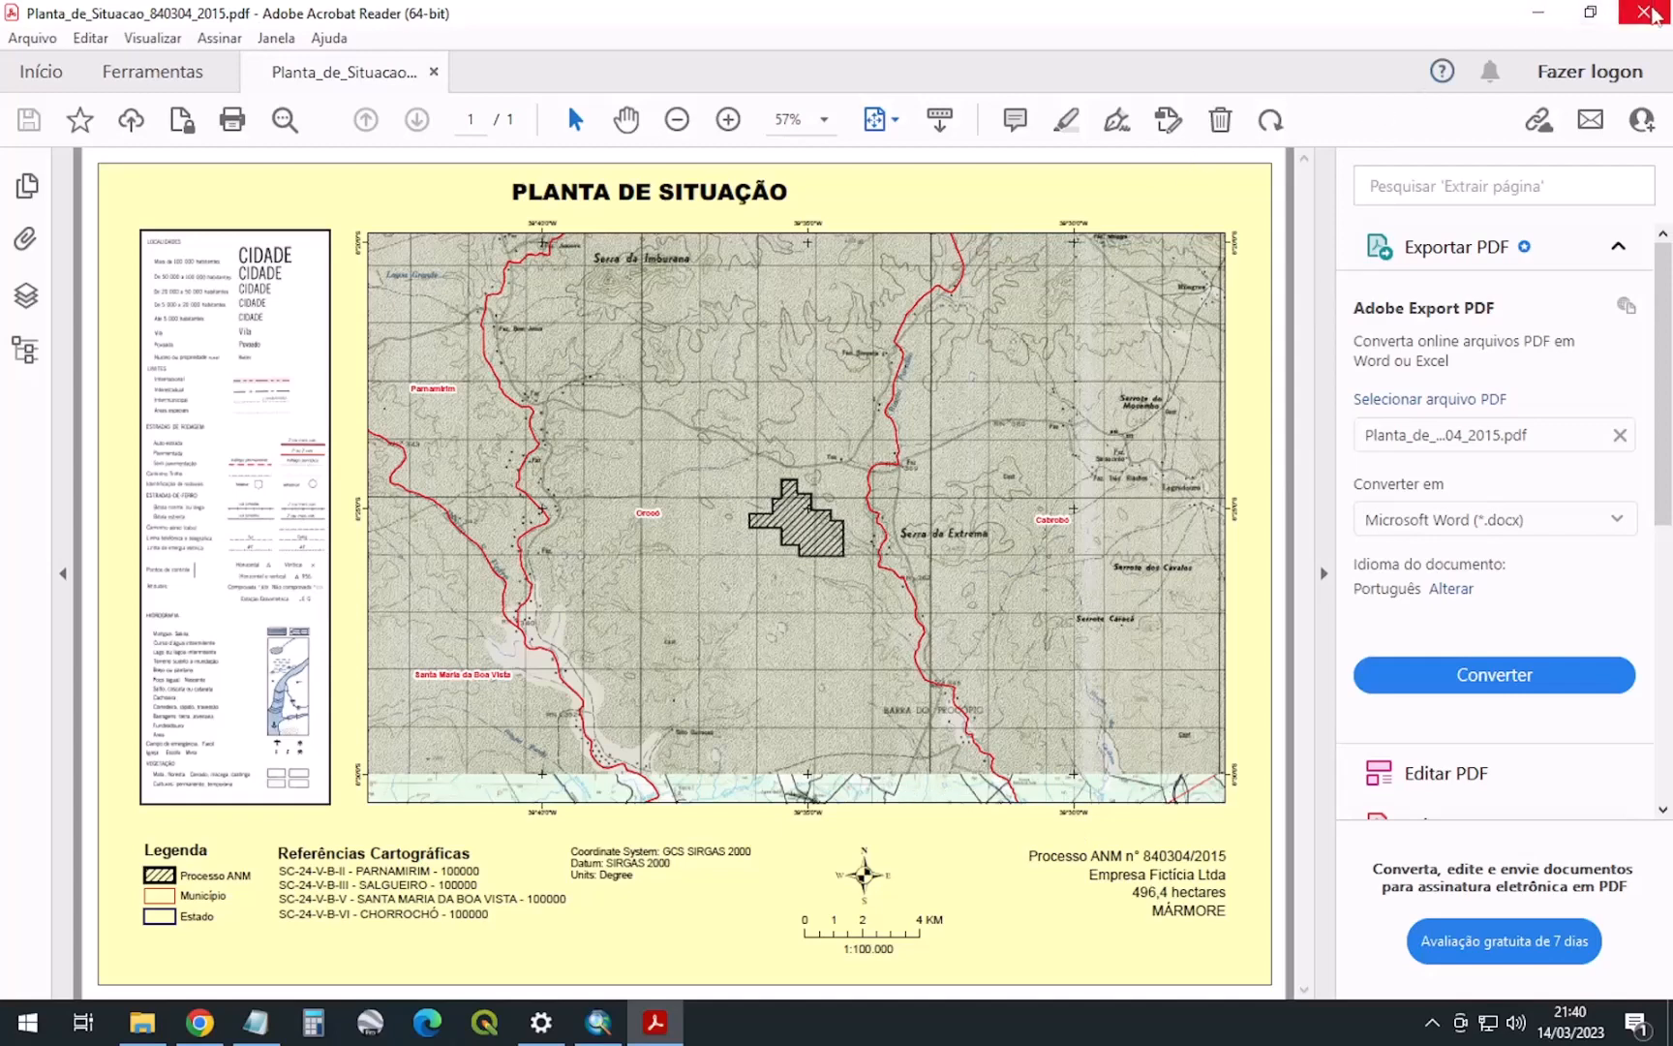
pyautogui.click(1646, 12)
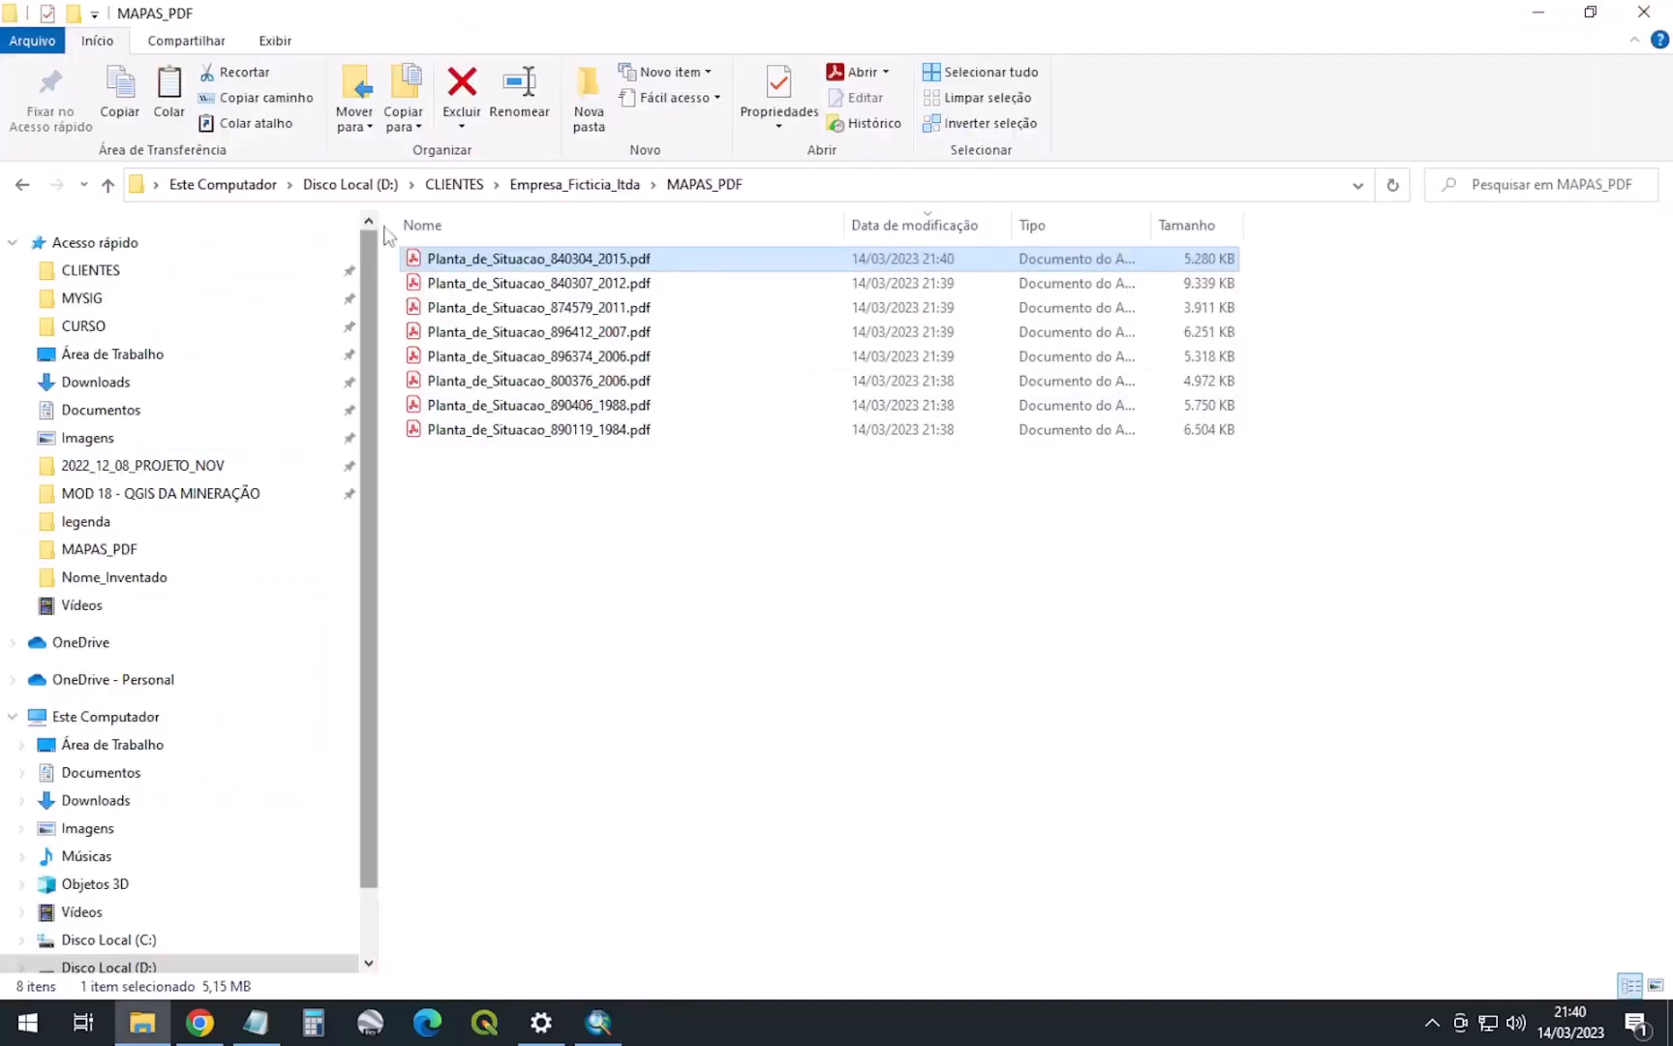
pyautogui.click(569, 185)
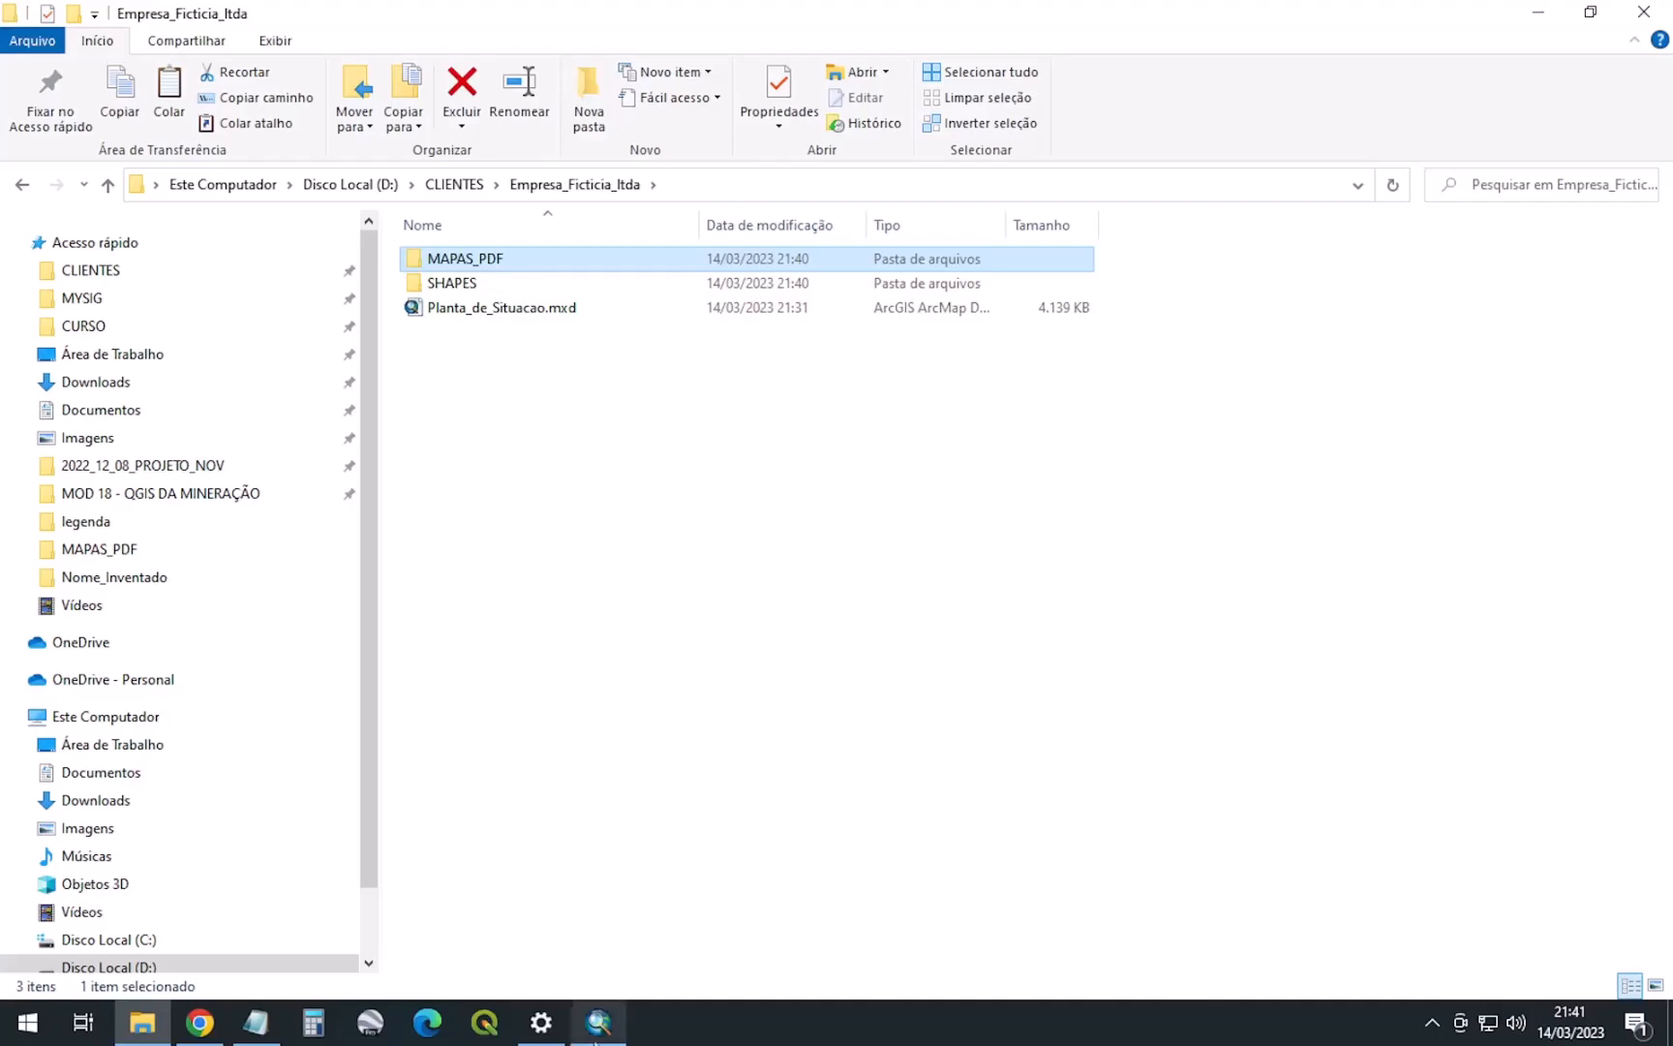
pyautogui.click(599, 1022)
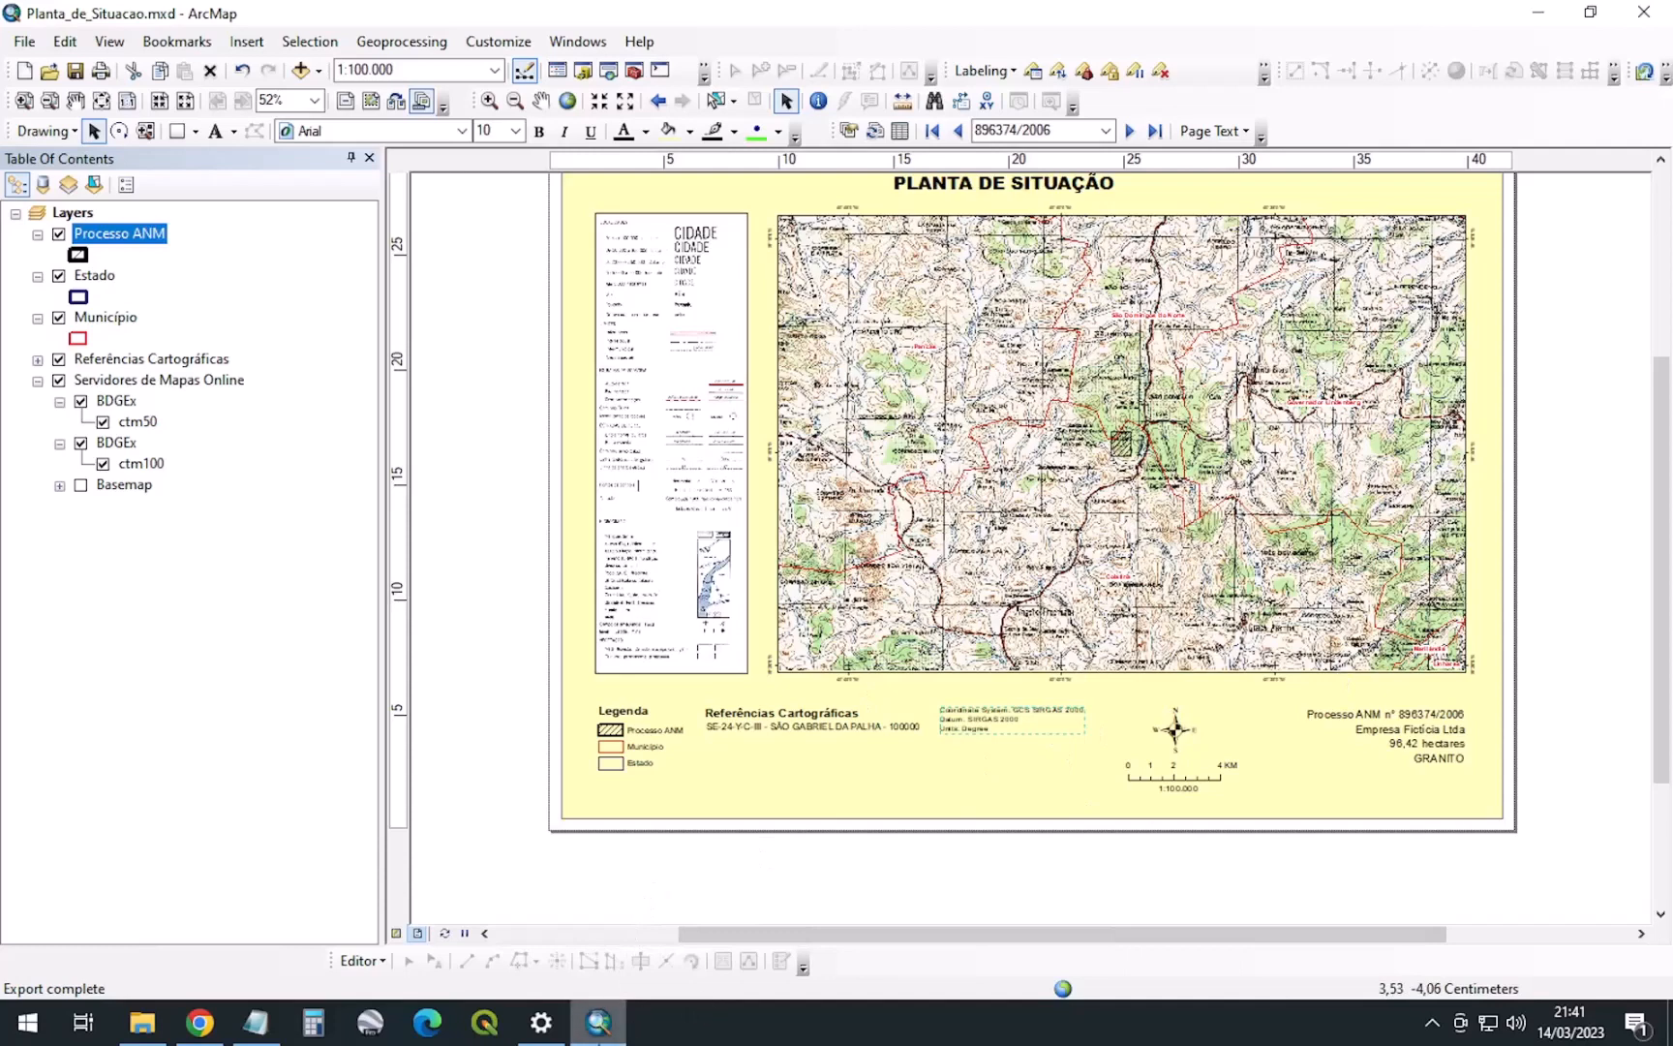
pyautogui.click(557, 1041)
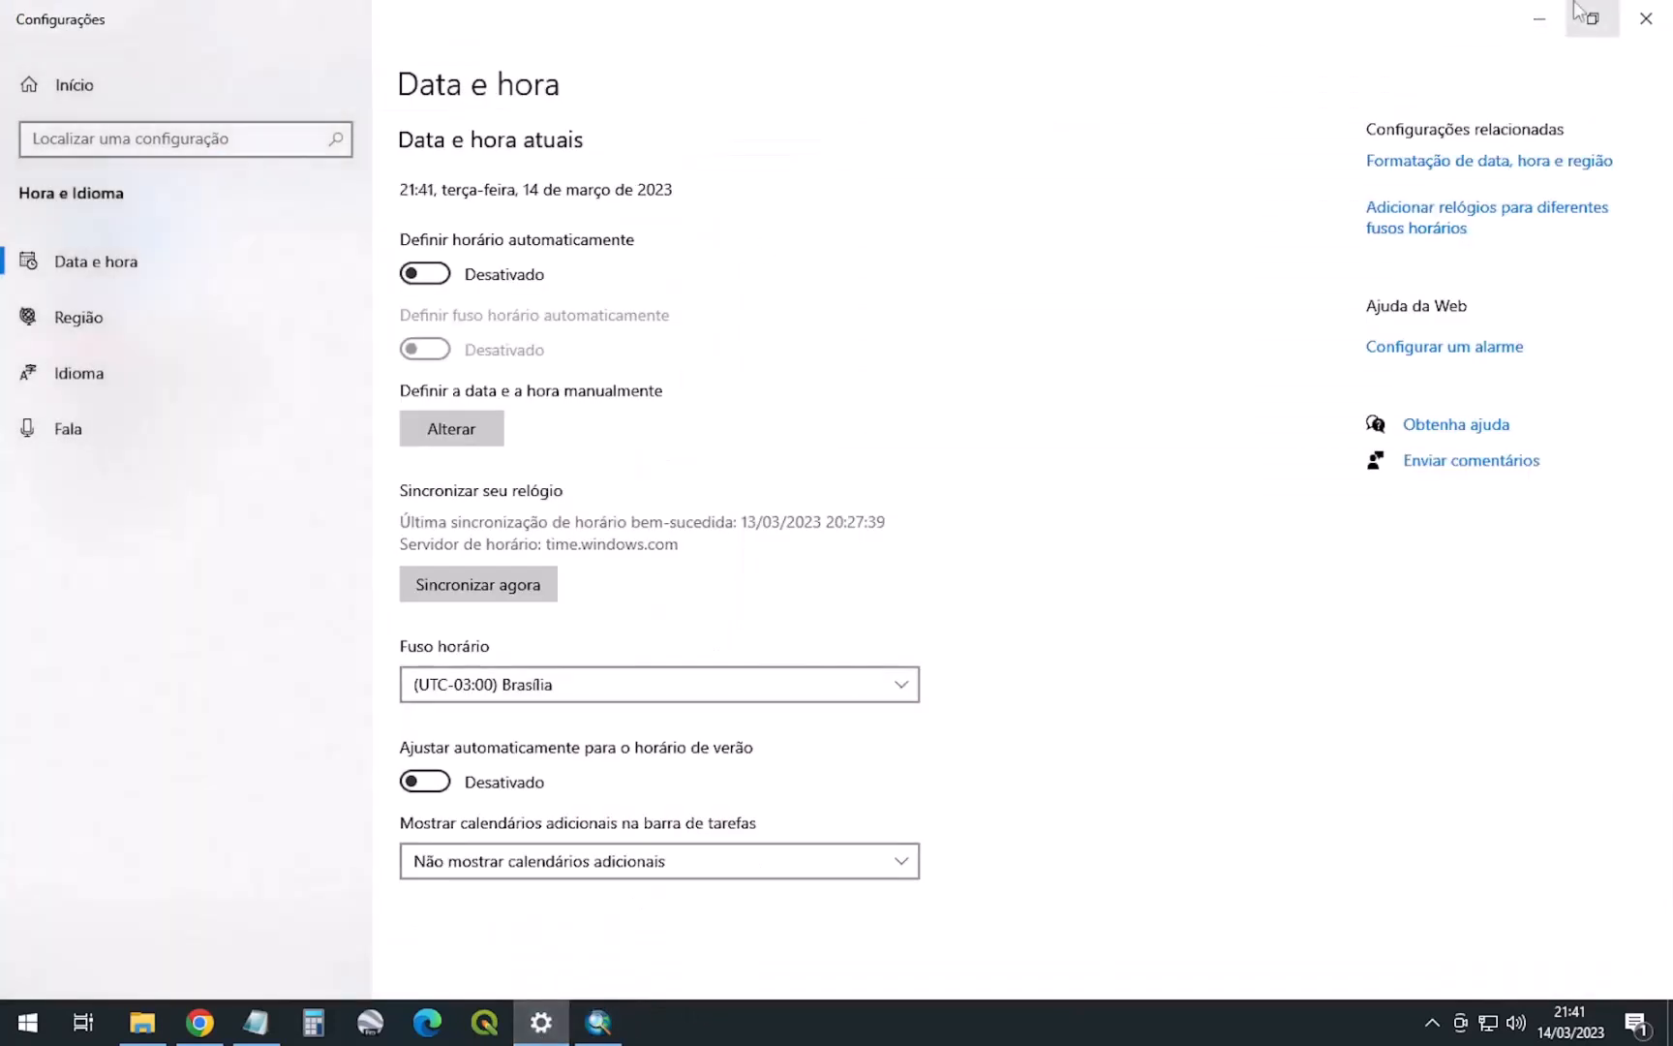
pyautogui.click(1539, 18)
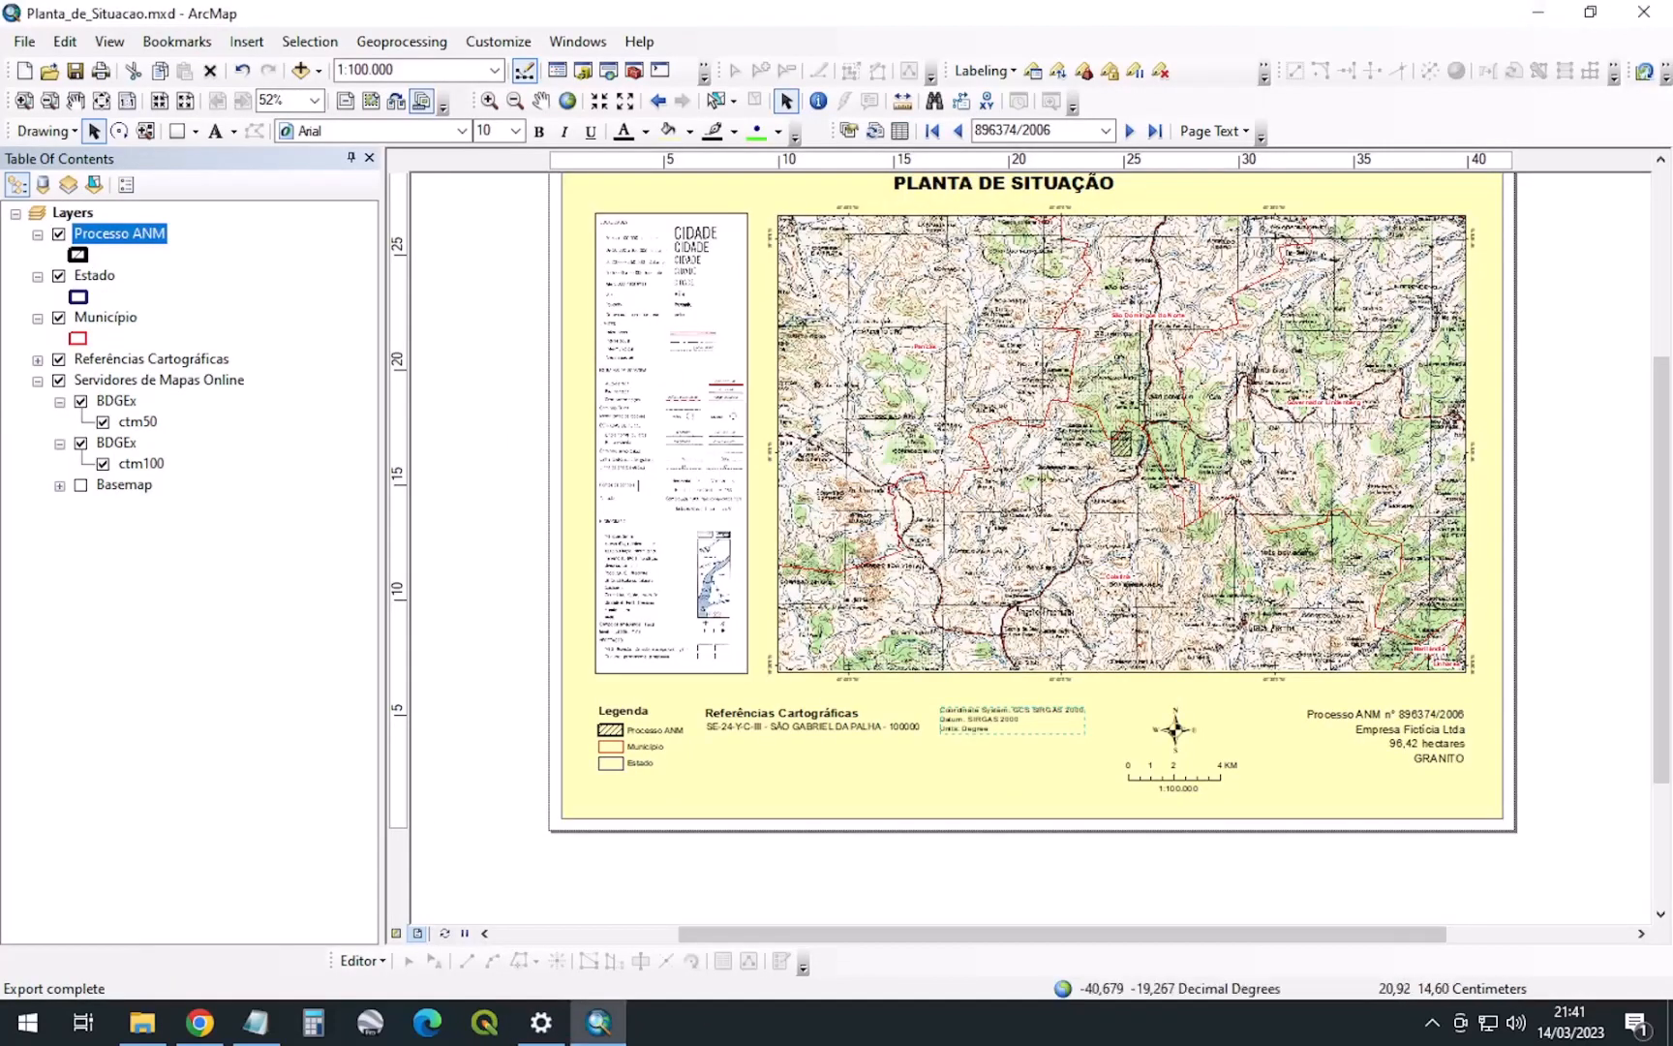